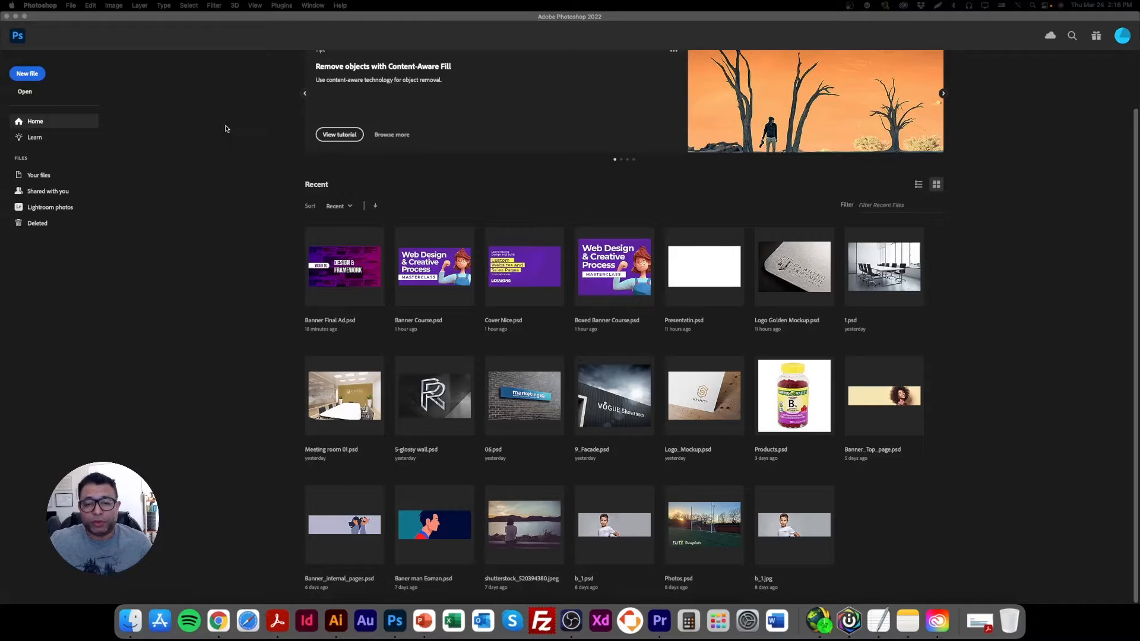
Create a new RGB document 1400 px wide and 1200 px high at 150 pixels/inch with a white background.
{"action": "left_click", "coordinate": [71, 6]}
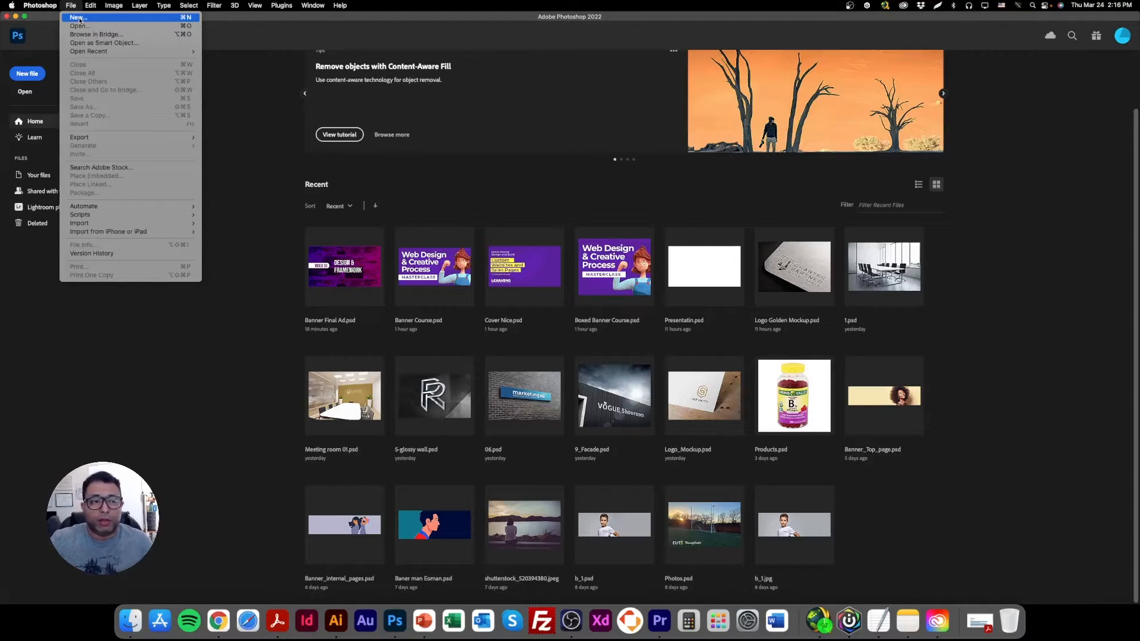
{"action": "left_click", "coordinate": [80, 18]}
{"action": "double_click", "coordinate": [697, 228]}
{"action": "type", "text": "14"}
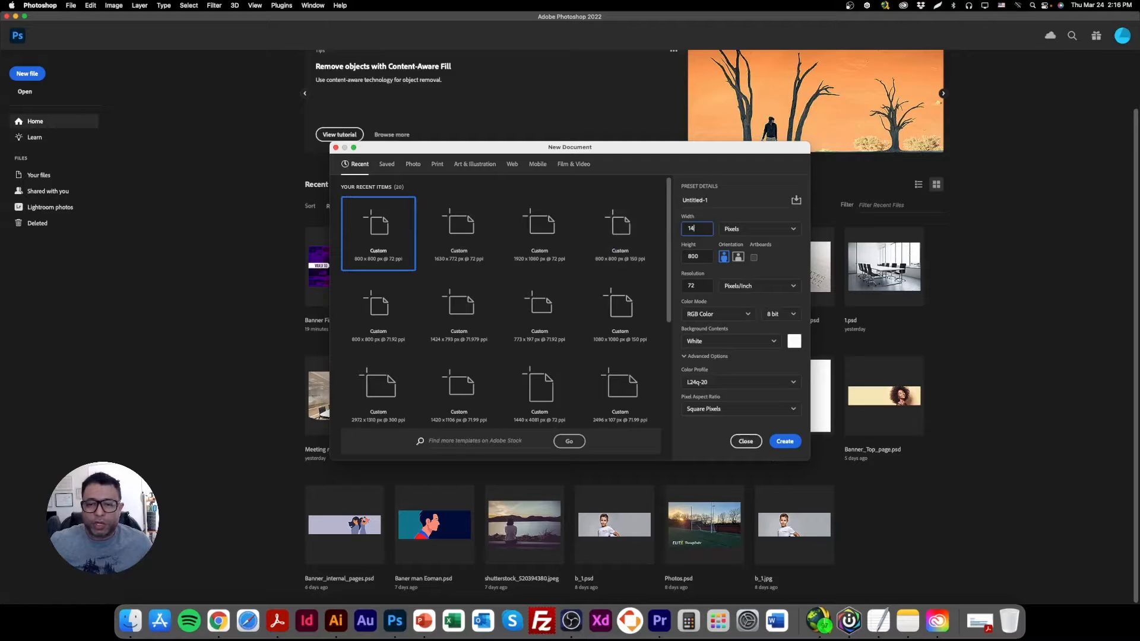
{"action": "type", "text": "00"}
{"action": "double_click", "coordinate": [698, 257]}
{"action": "type", "text": "120"}
{"action": "double_click", "coordinate": [696, 285]}
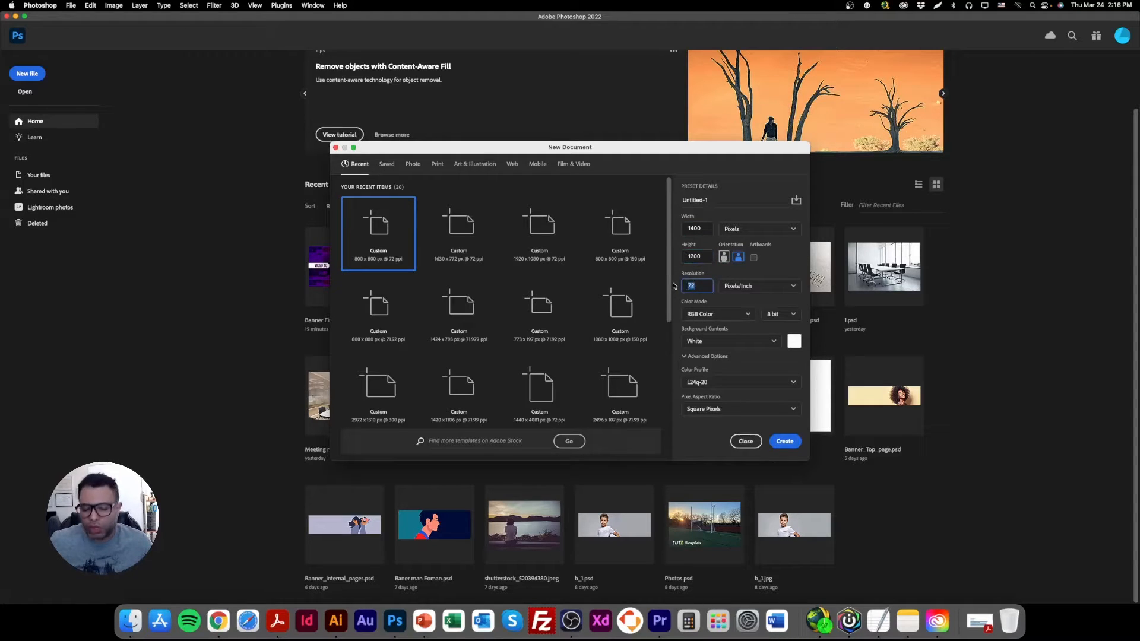
{"action": "type", "text": "150"}
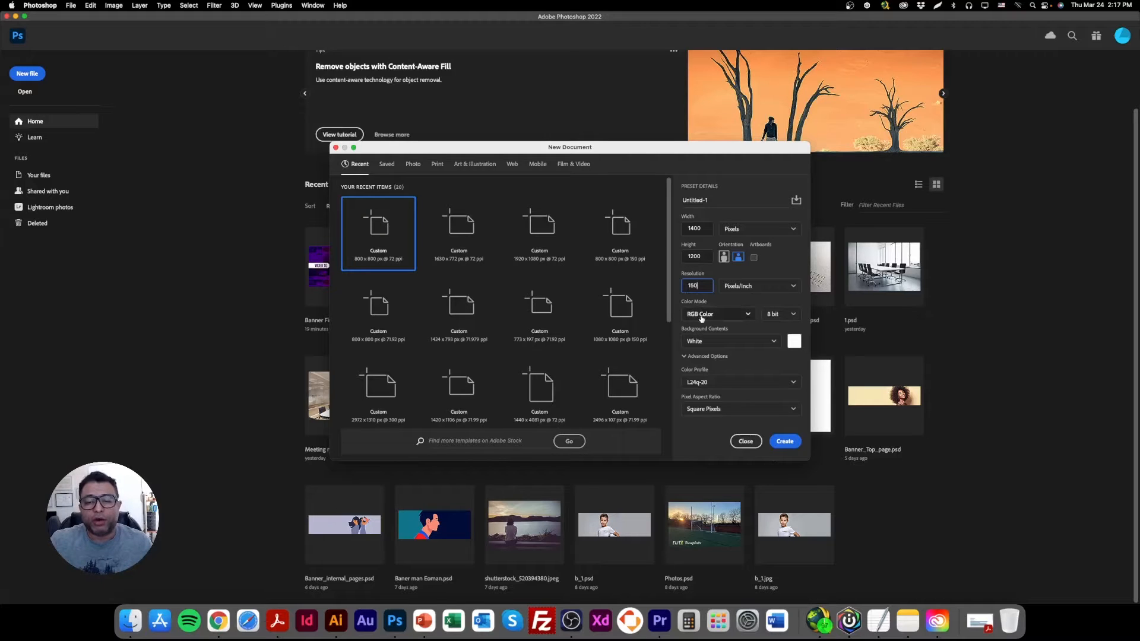
{"action": "left_click", "coordinate": [785, 443]}
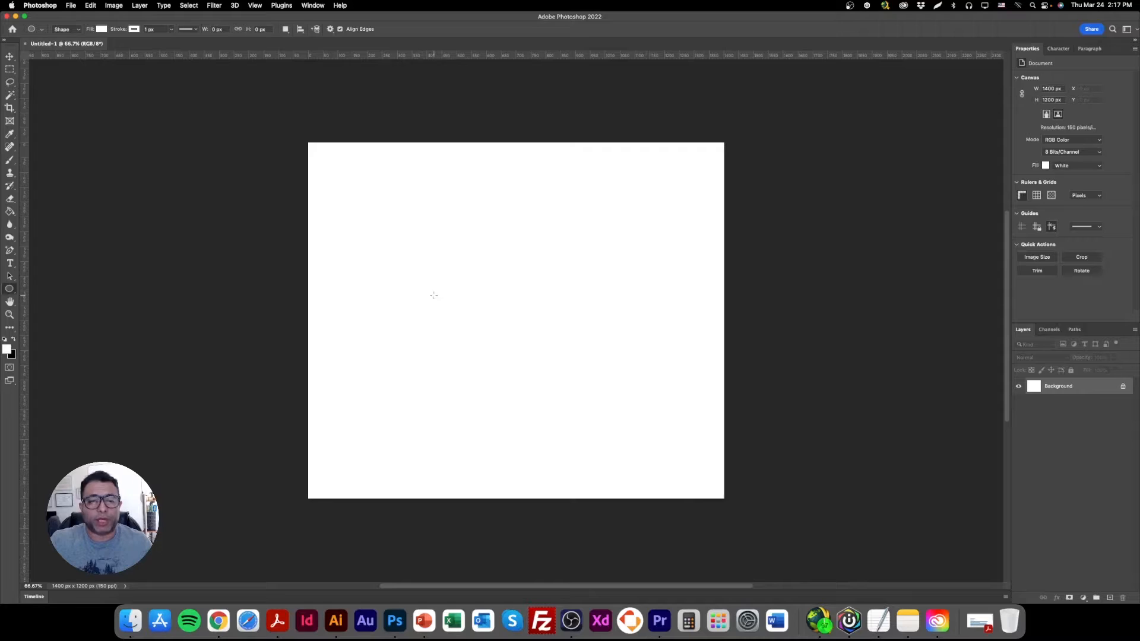
Make a rectangular marquee selection about 1200 px wide along the canvas's top edge, centred horizontally.
{"action": "left_click", "coordinate": [9, 57]}
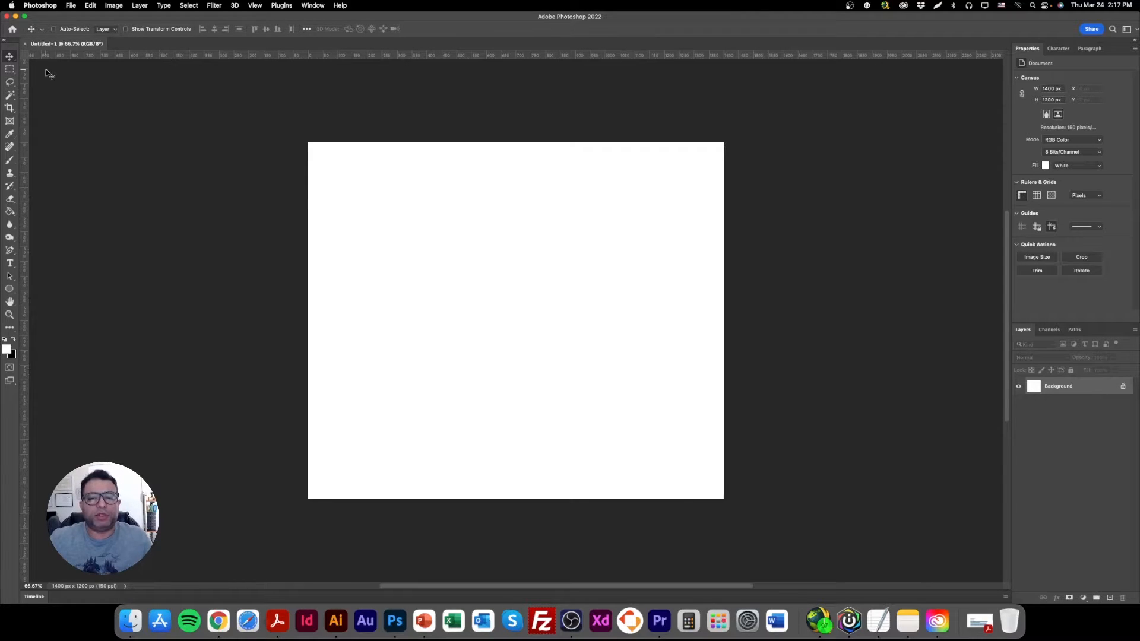
{"action": "double_click", "coordinate": [10, 315]}
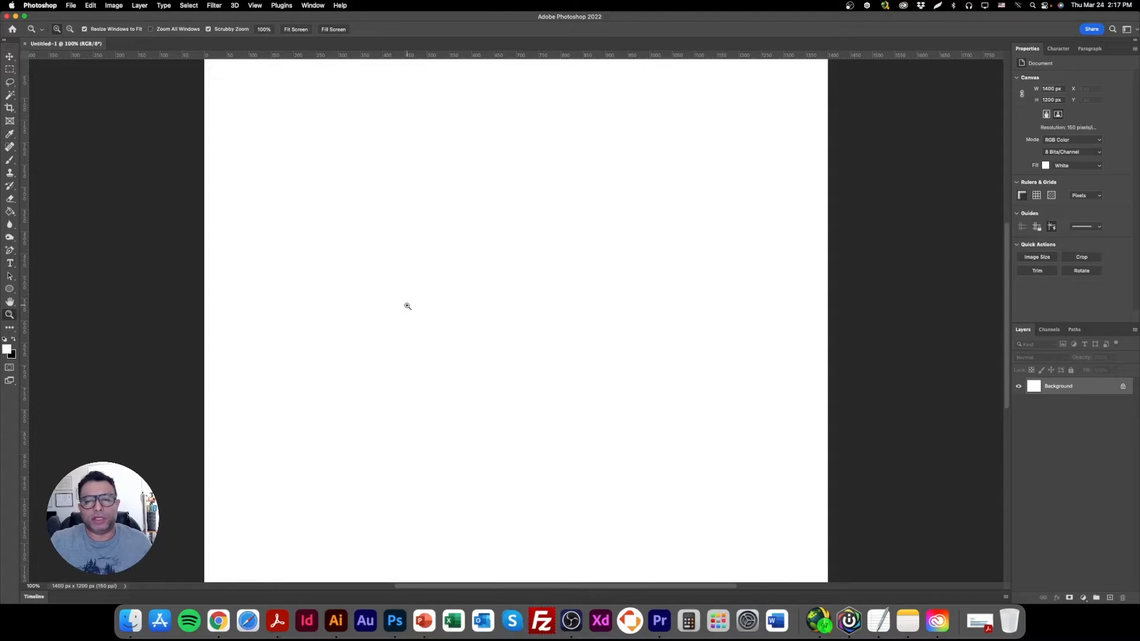
{"action": "scroll", "coordinate": [460, 406], "scroll_direction": "up", "scroll_amount": 2}
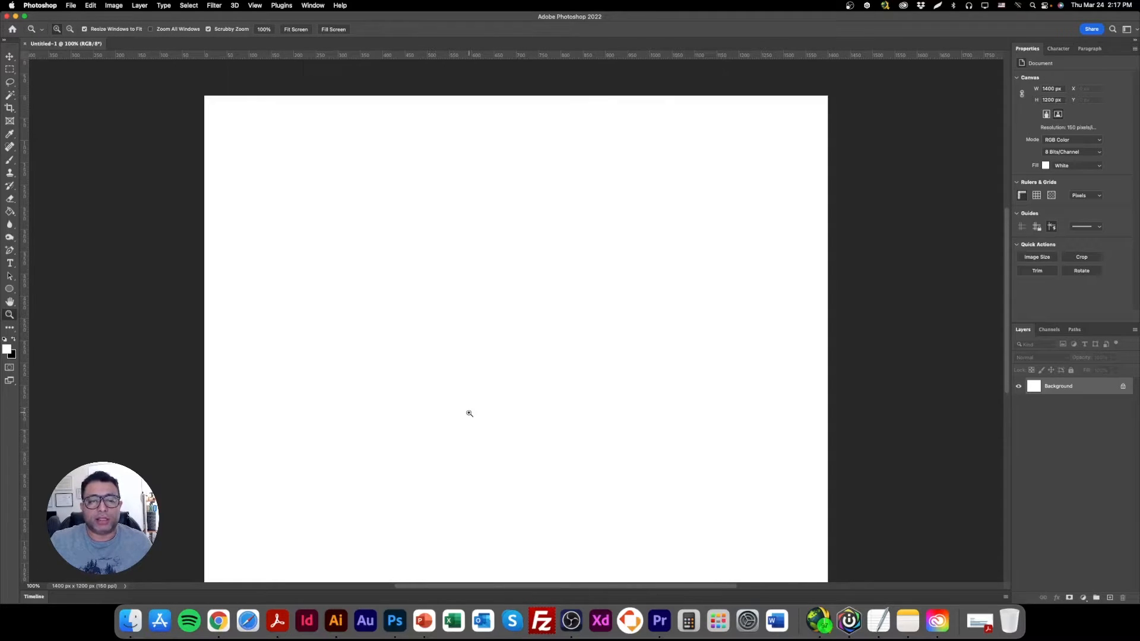
{"action": "left_click", "coordinate": [9, 57]}
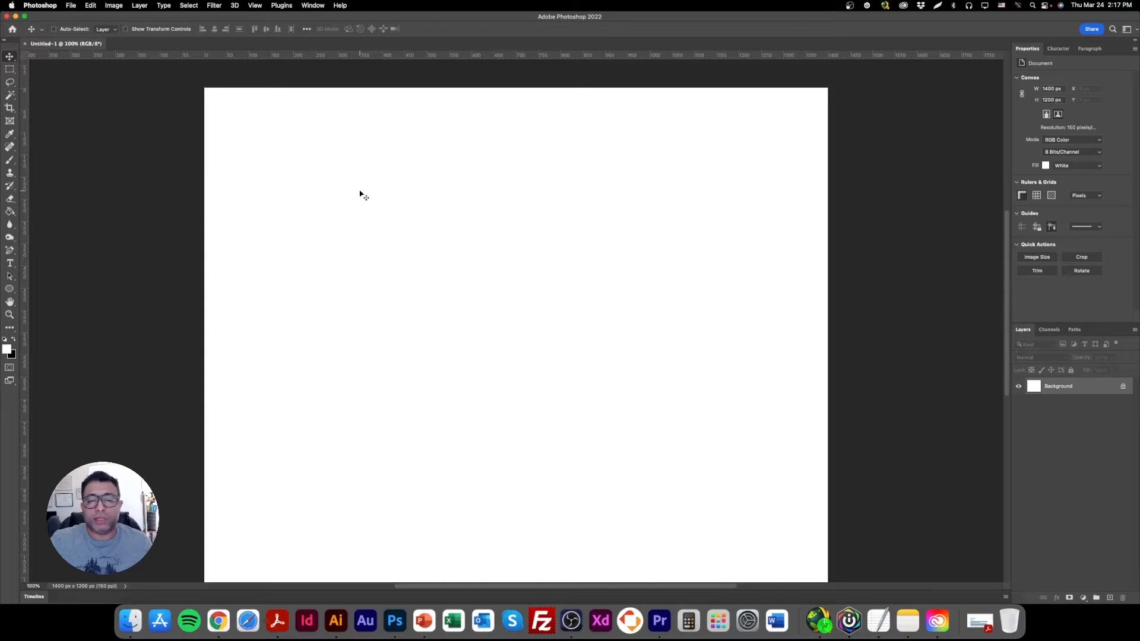
{"action": "left_click", "coordinate": [10, 290]}
{"action": "left_click", "coordinate": [10, 289]}
{"action": "left_click", "coordinate": [44, 290]}
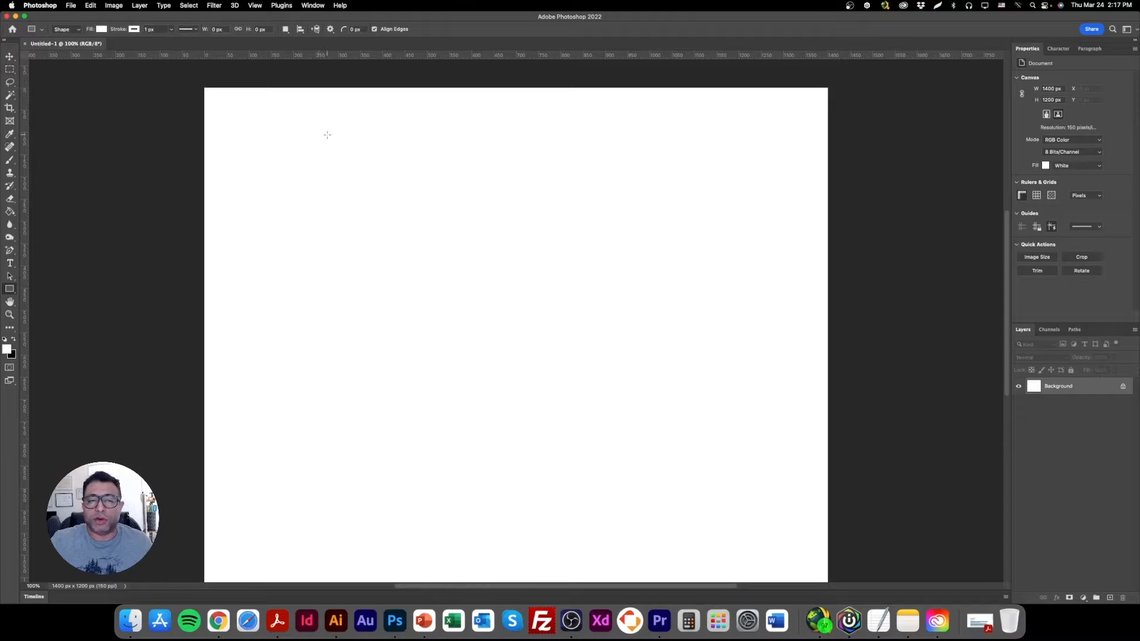
{"action": "left_click", "coordinate": [9, 69]}
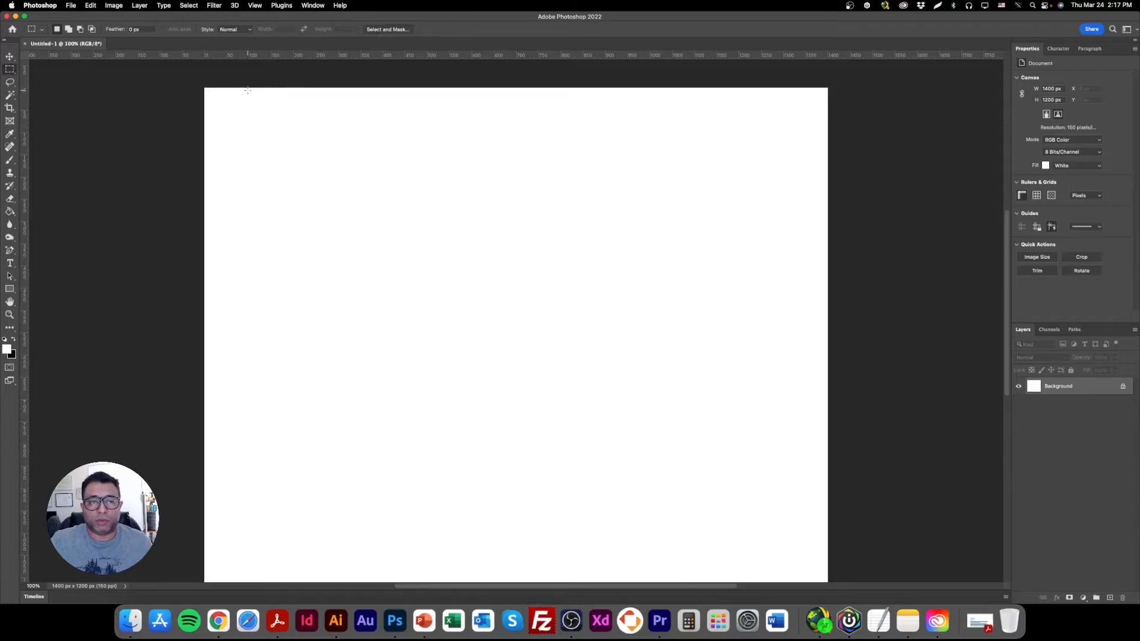
{"action": "left_click_drag", "start_coordinate": [234, 88], "coordinate": [767, 124]}
{"action": "left_click_drag", "start_coordinate": [656, 116], "coordinate": [671, 116]}
Place vertical guides at the selection's sides and the canvas's sides, add a horizontal guide along the canvas top, and deselect.
{"action": "left_click_drag", "start_coordinate": [25, 151], "coordinate": [783, 179]}
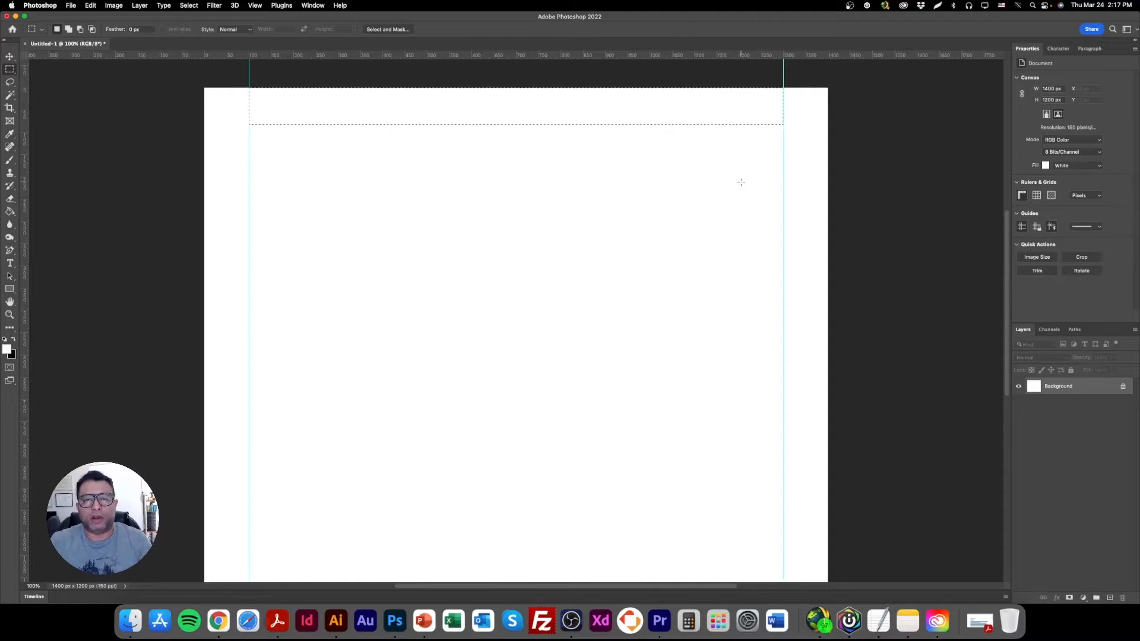
{"action": "left_click_drag", "start_coordinate": [26, 165], "coordinate": [204, 161]}
{"action": "left_click_drag", "start_coordinate": [266, 57], "coordinate": [268, 87]}
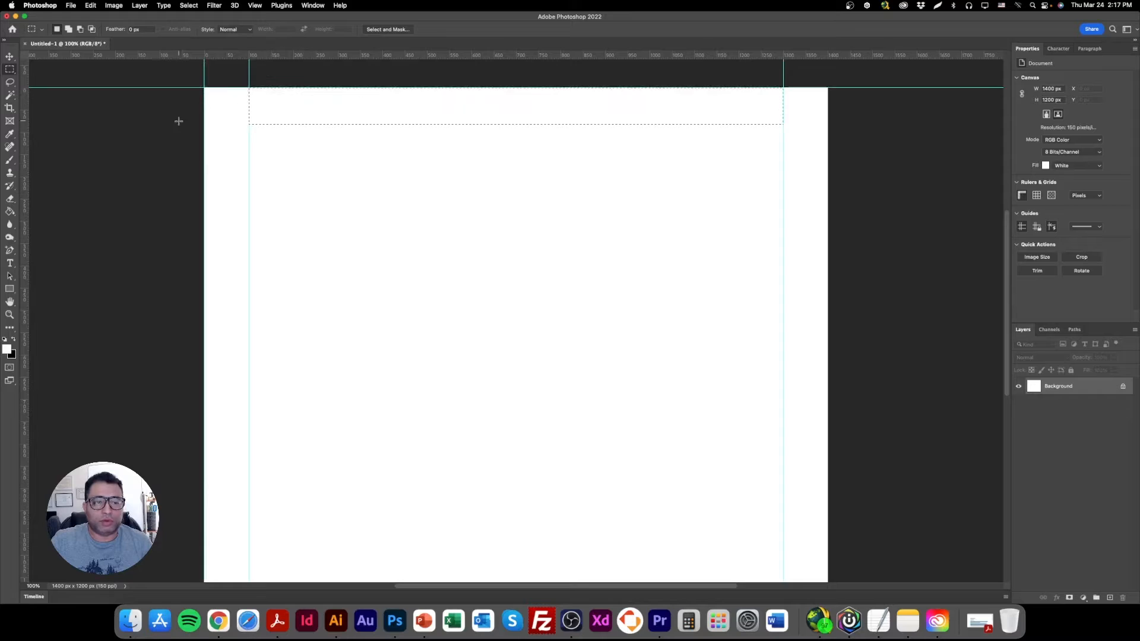
{"action": "left_click_drag", "start_coordinate": [25, 139], "coordinate": [828, 175]}
{"action": "left_click", "coordinate": [393, 125]}
{"action": "left_click", "coordinate": [9, 56]}
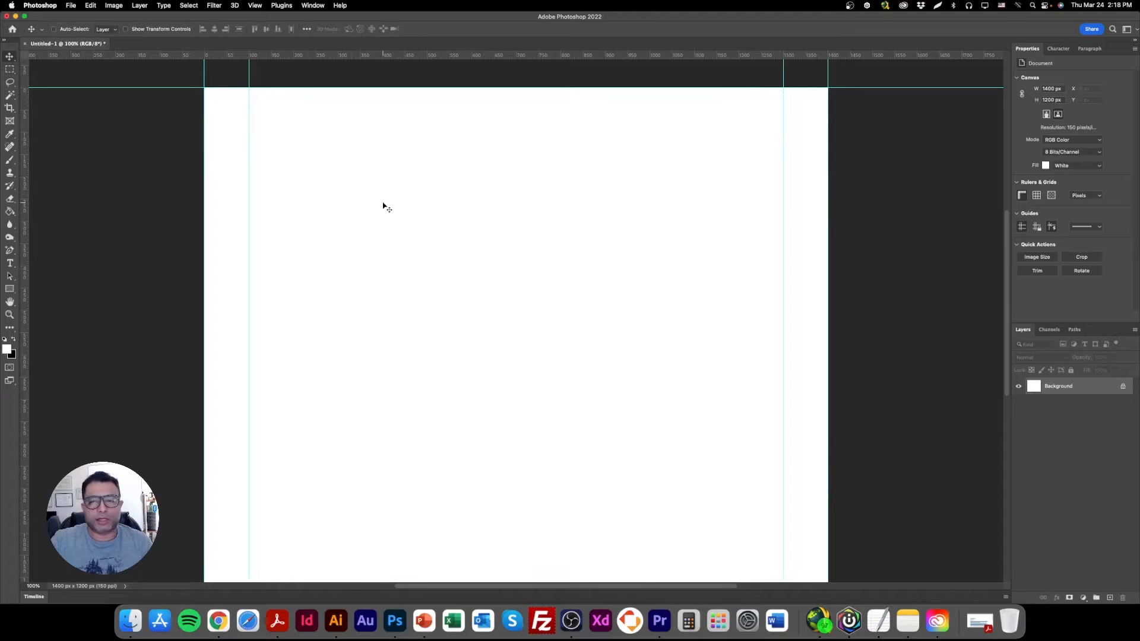
Swap the colours so the background is white, and extend the canvas downward to about 1918 px tall with the Crop tool.
{"action": "key", "text": "super+minus"}
{"action": "key", "text": "super+minus"}
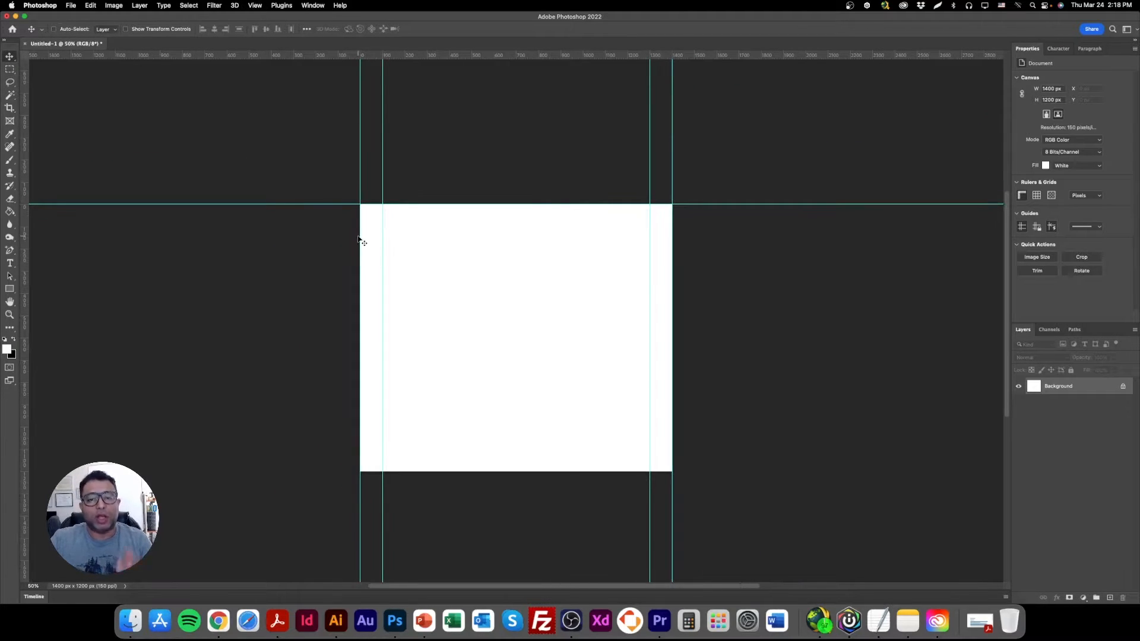
{"action": "left_click", "coordinate": [14, 340]}
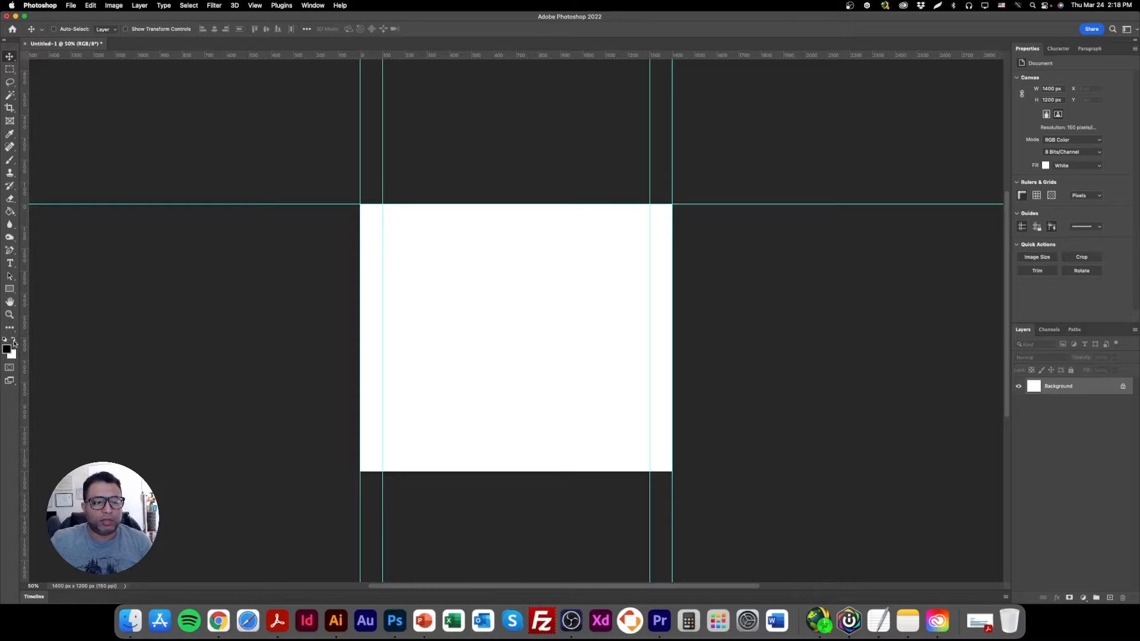
{"action": "left_click", "coordinate": [10, 107]}
{"action": "left_click_drag", "start_coordinate": [516, 473], "coordinate": [526, 553]}
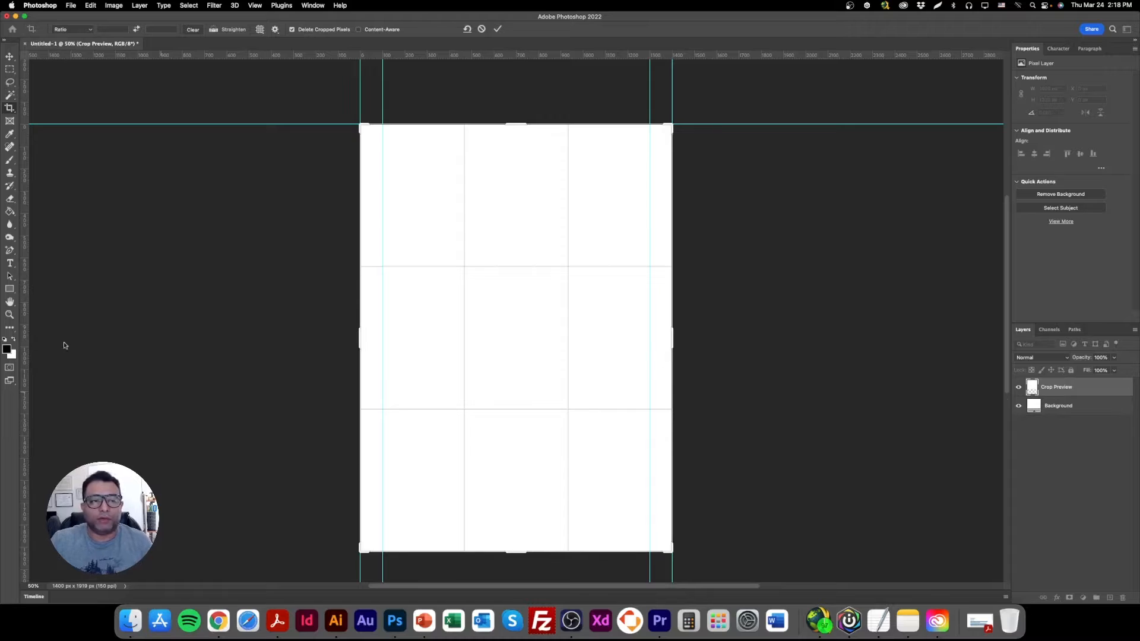
{"action": "left_click", "coordinate": [9, 56]}
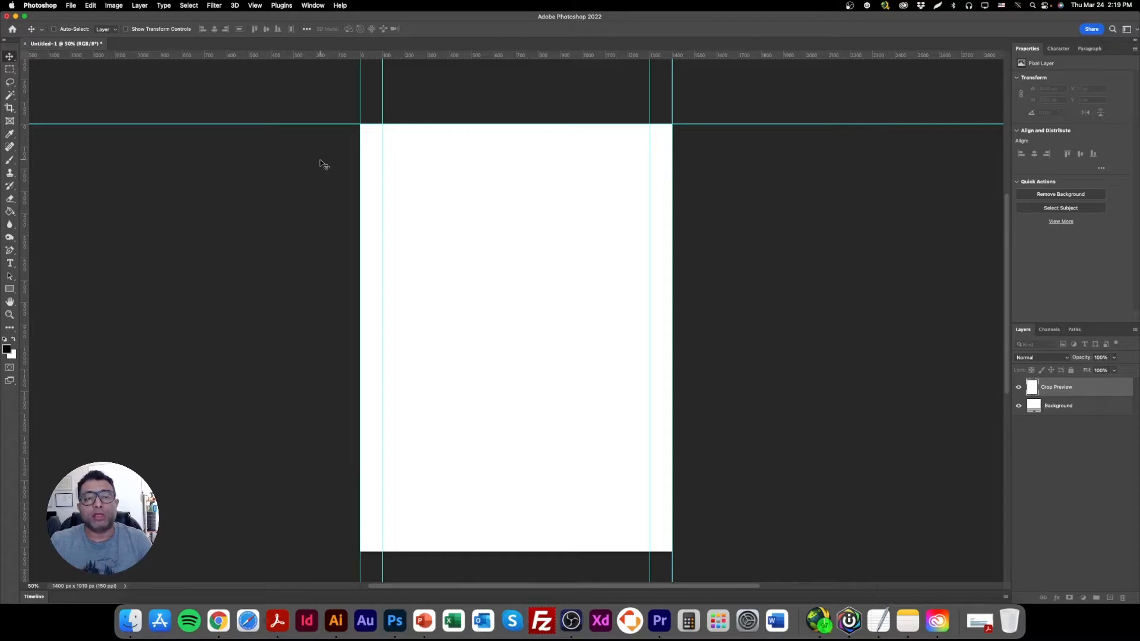
Open the recent file Banner_internal_pages.psd and check its width and height in Image Size without changing them.
{"action": "left_click", "coordinate": [12, 30]}
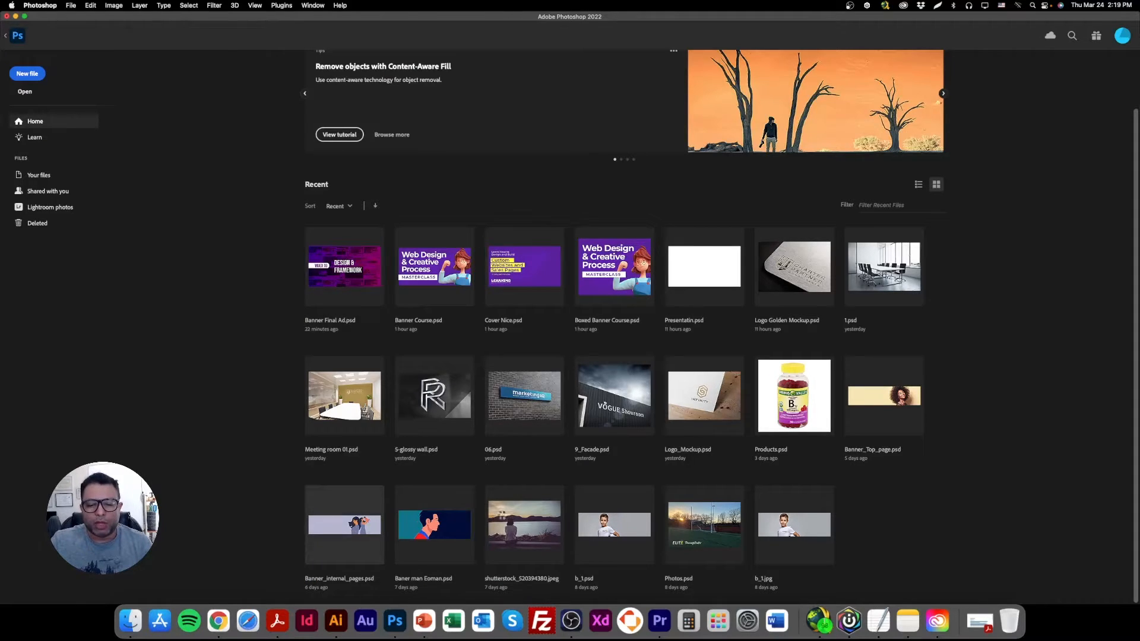
{"action": "left_click", "coordinate": [344, 525]}
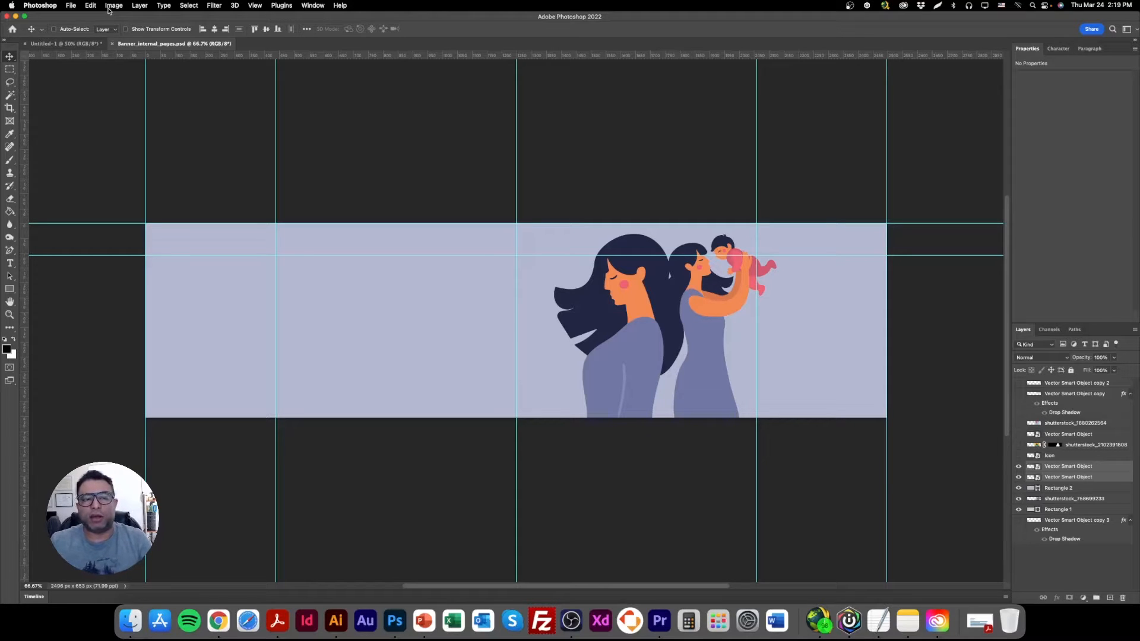
{"action": "left_click", "coordinate": [114, 6]}
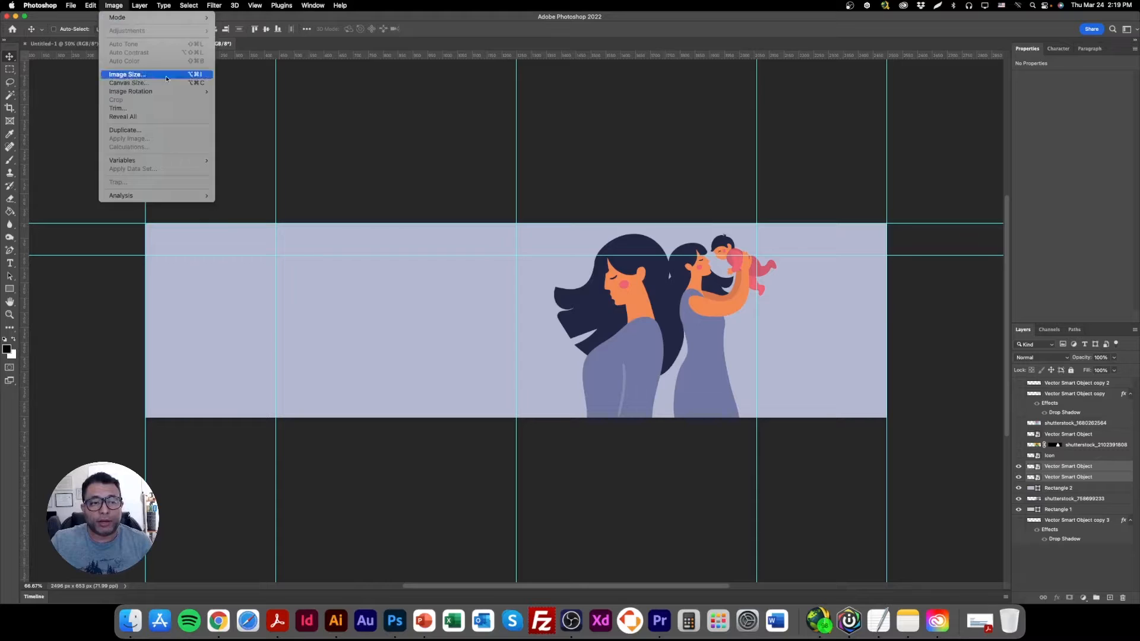
{"action": "left_click", "coordinate": [166, 78]}
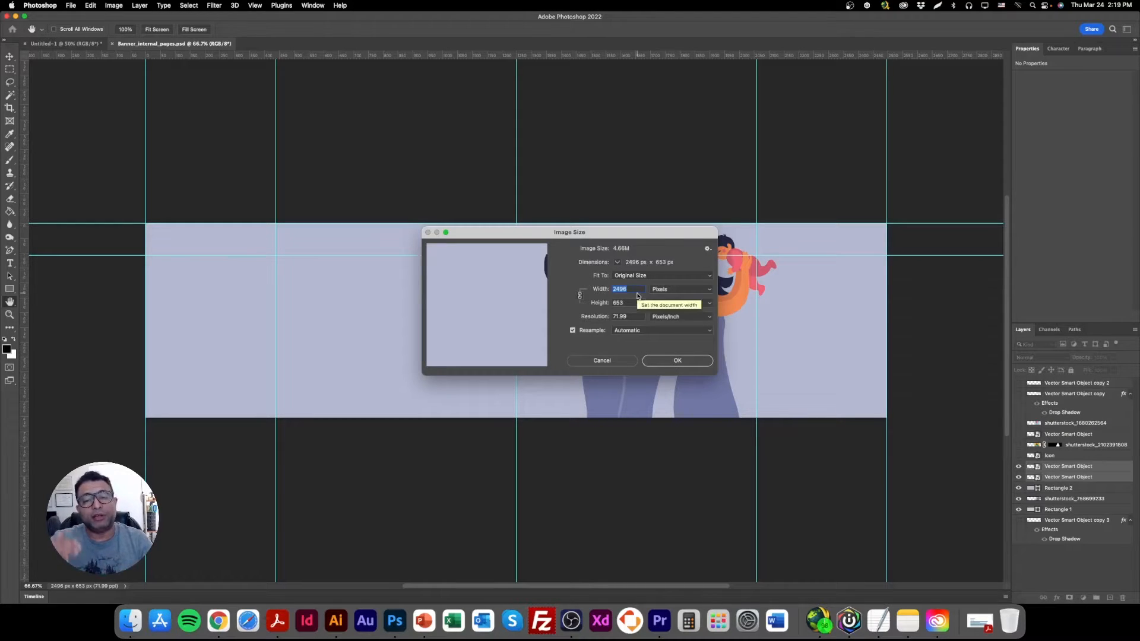
{"action": "left_click_drag", "start_coordinate": [629, 303], "coordinate": [612, 288]}
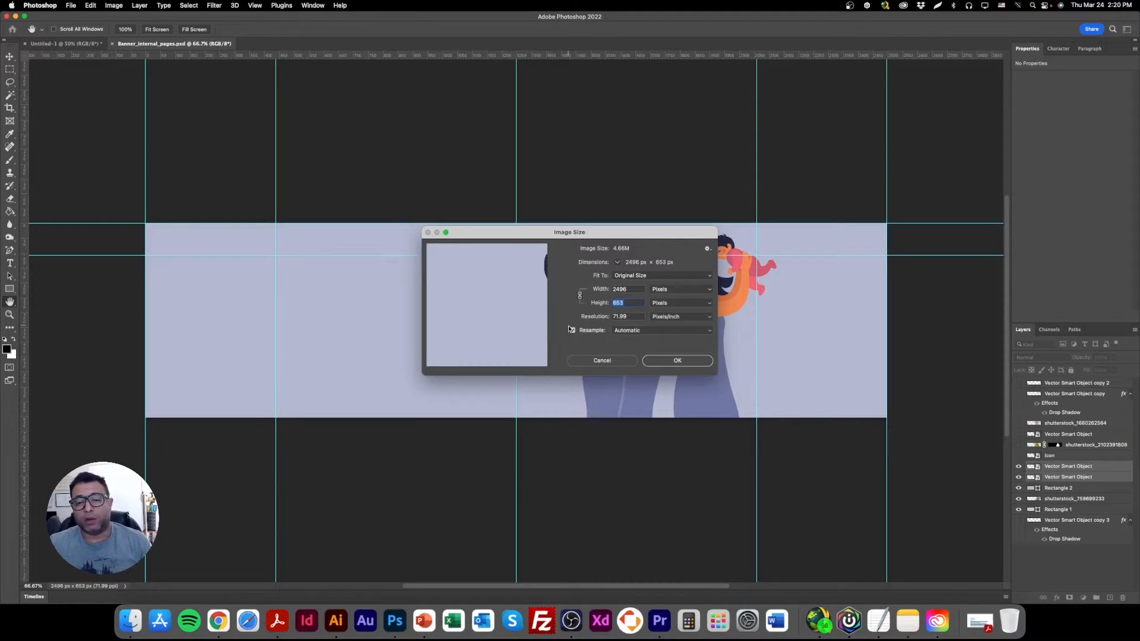
{"action": "left_click", "coordinate": [612, 361]}
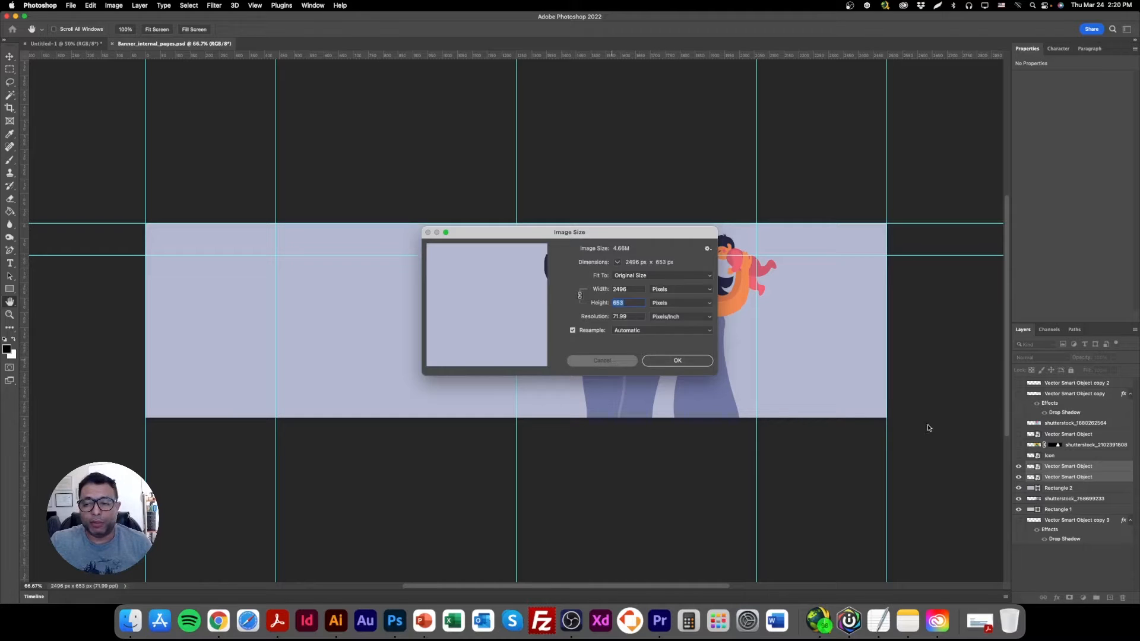
Hide every layer except Rectangle 2 and change that rectangle's fill to orange.
{"action": "left_click", "coordinate": [1016, 516], "text": "alt"}
{"action": "left_click", "coordinate": [1018, 489]}
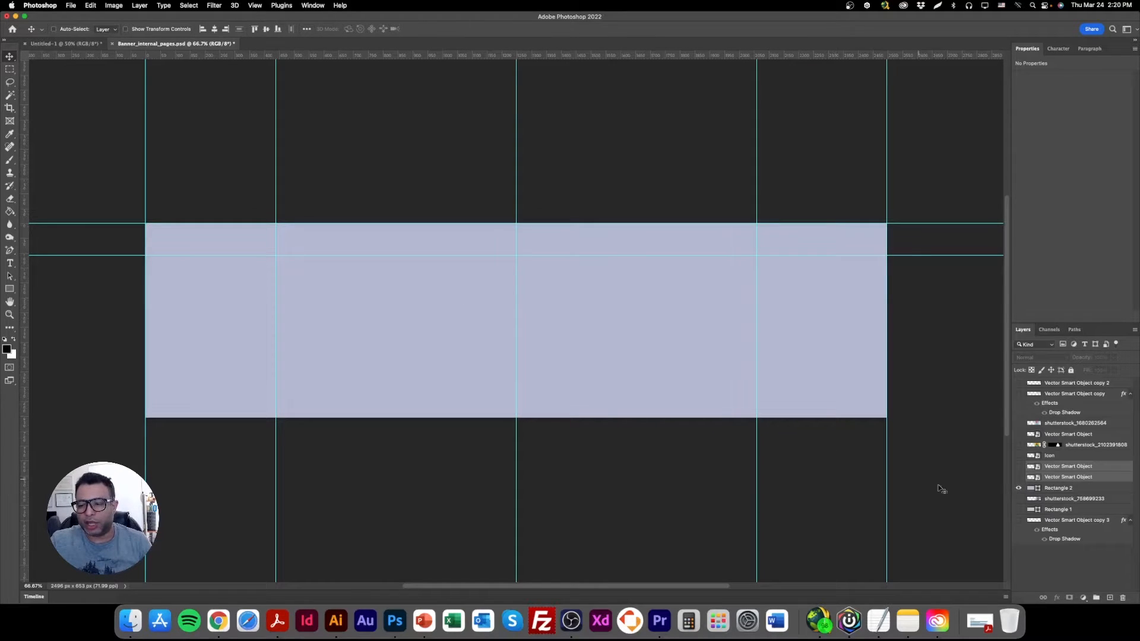
{"action": "double_click", "coordinate": [1037, 488]}
{"action": "key", "text": "super+v"}
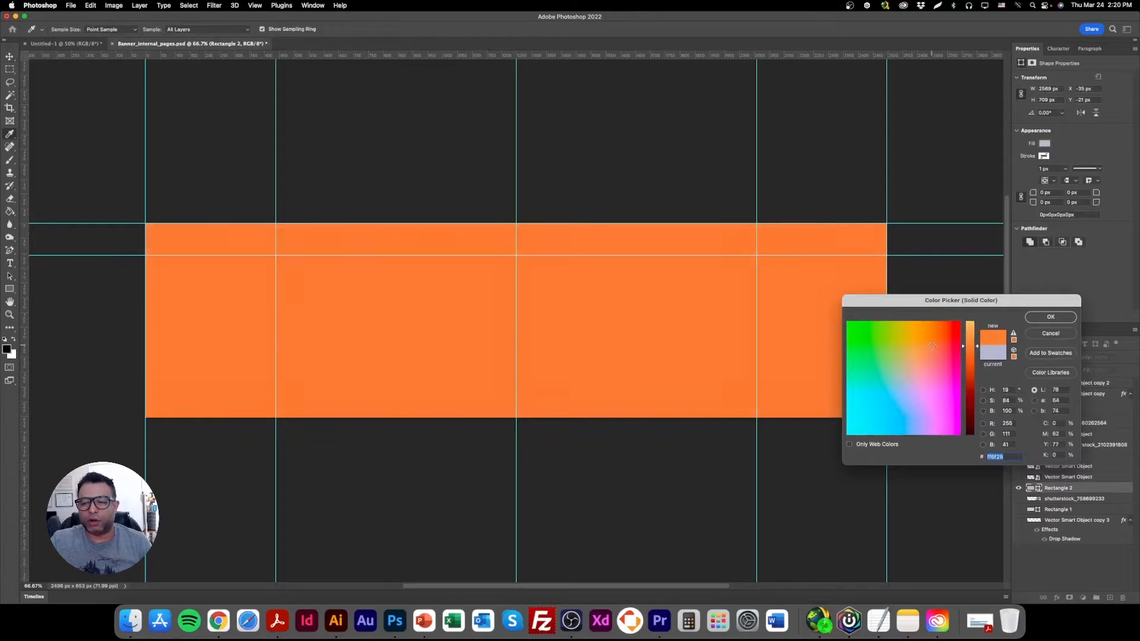
{"action": "left_click", "coordinate": [1050, 316]}
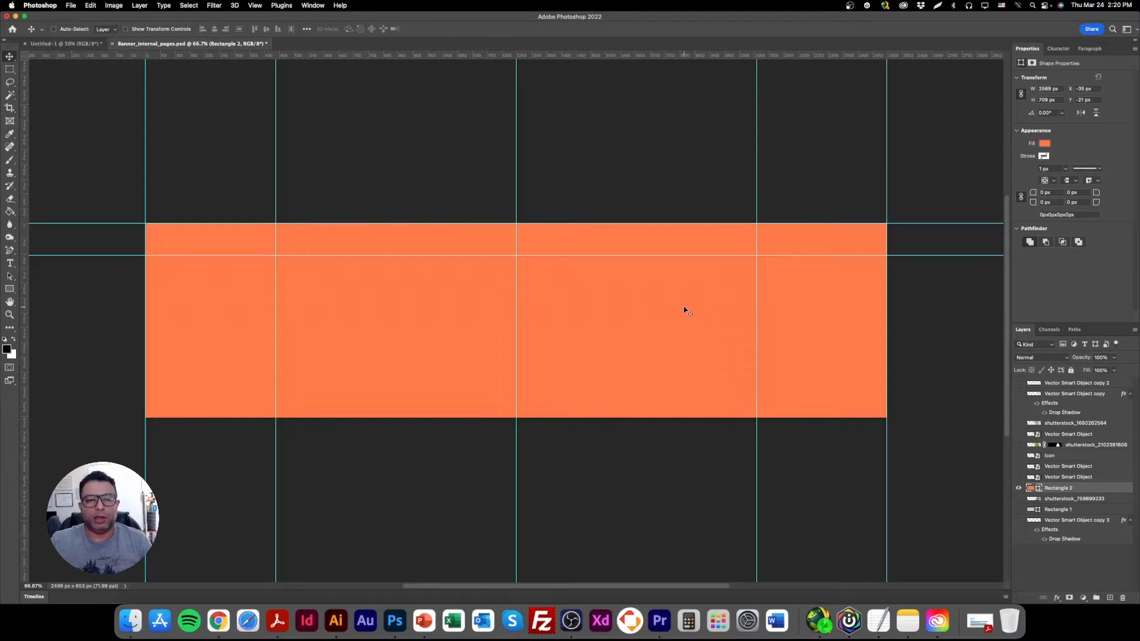
{"action": "left_click", "coordinate": [9, 107]}
{"action": "left_click", "coordinate": [236, 215]}
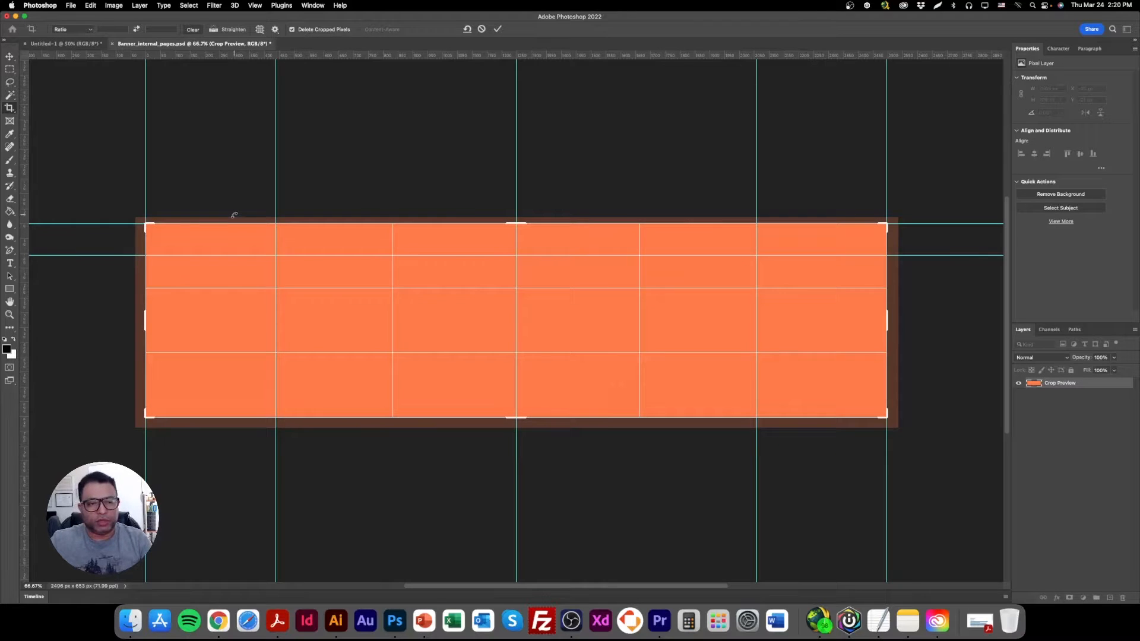
{"action": "key", "text": "Escape"}
{"action": "key", "text": "v"}
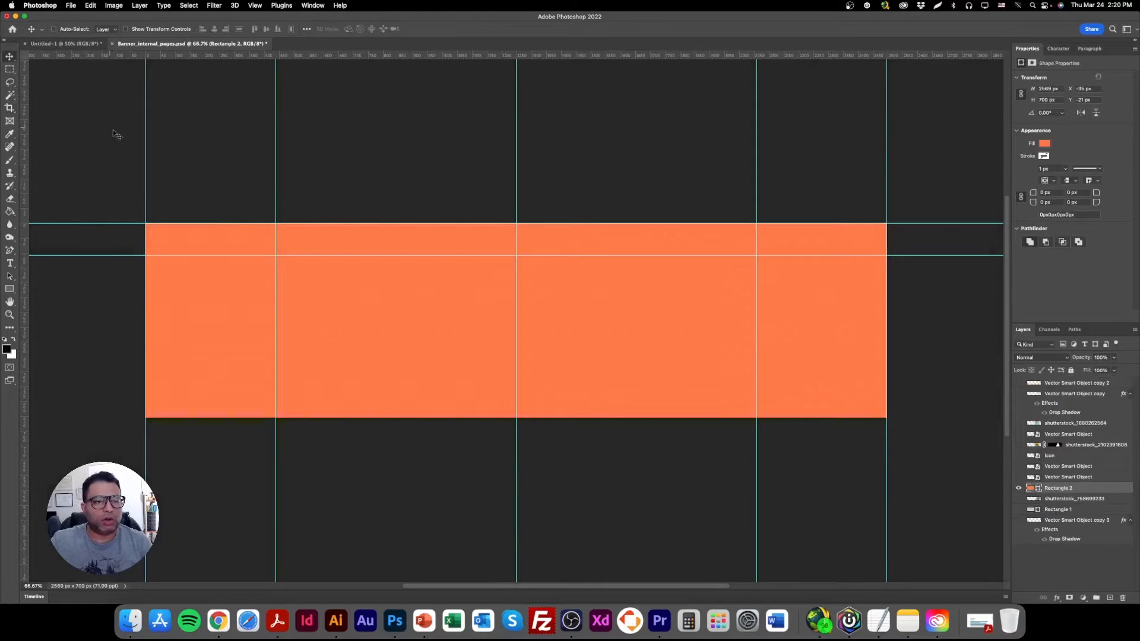
Copy the orange rectangle into Untitled-1, scale it proportionally to about 1437 × 397 px, and align it with the canvas's top edge.
{"action": "left_click_drag", "start_coordinate": [222, 283], "coordinate": [499, 258]}
{"action": "left_click", "coordinate": [158, 29]}
{"action": "left_click_drag", "start_coordinate": [468, 315], "coordinate": [521, 214]}
{"action": "left_click_drag", "start_coordinate": [597, 192], "coordinate": [593, 190]}
{"action": "key", "text": "Return"}
Add a horizontal guide along the bottom edge of the orange rectangle.
{"action": "double_click", "coordinate": [9, 315]}
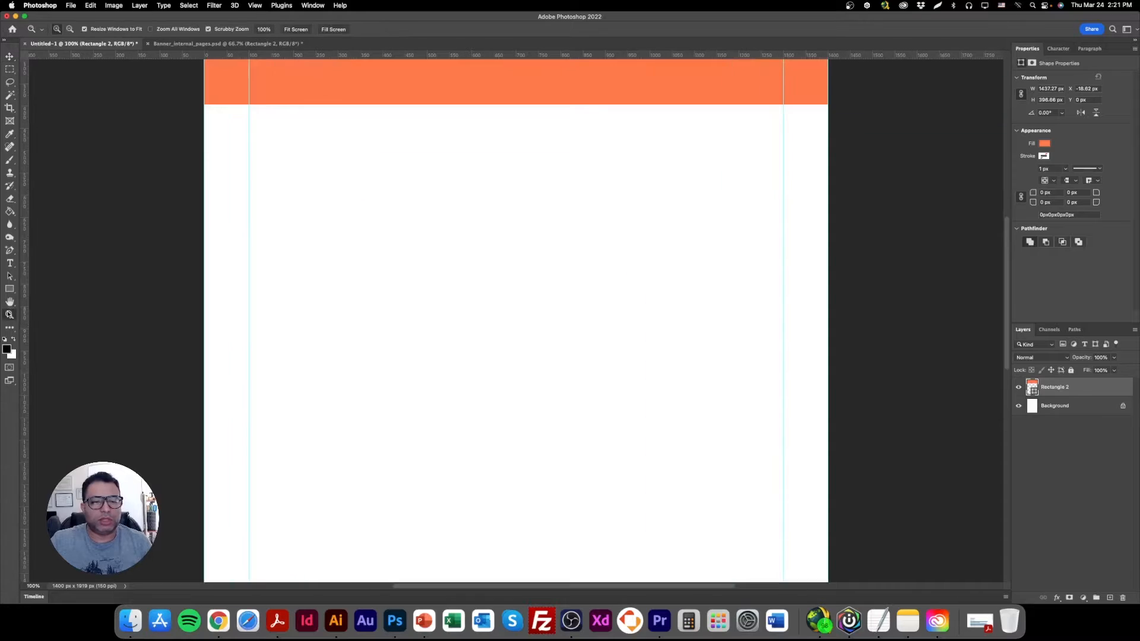
{"action": "scroll", "coordinate": [475, 369], "scroll_direction": "up", "scroll_amount": 5}
{"action": "scroll", "coordinate": [484, 373], "scroll_direction": "up", "scroll_amount": 3}
{"action": "key", "text": "v"}
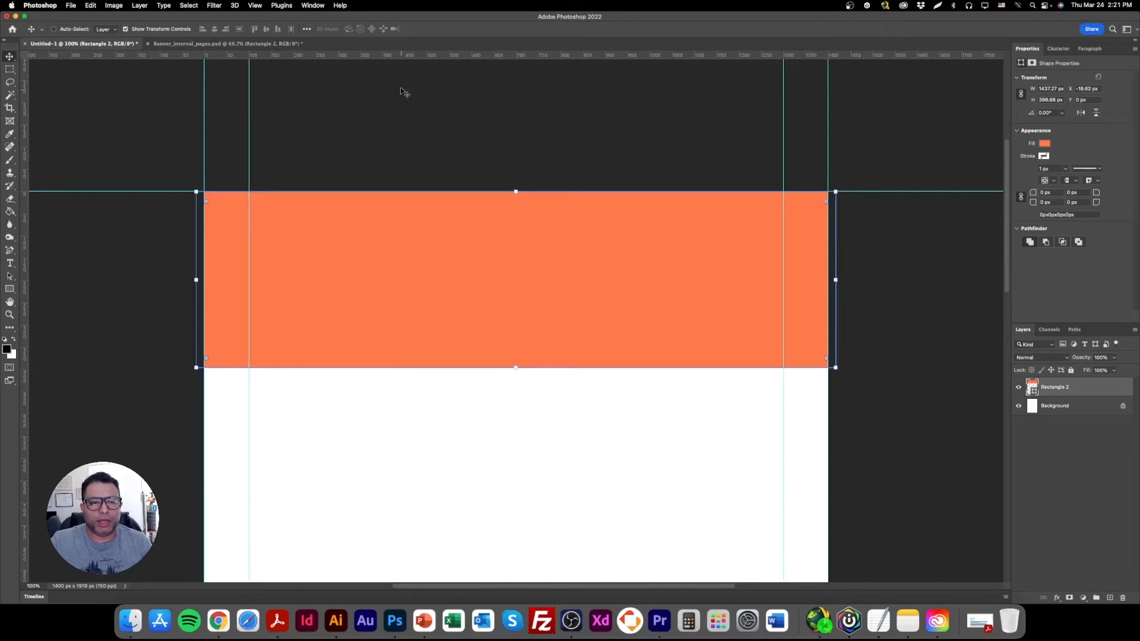
{"action": "left_click_drag", "start_coordinate": [416, 55], "coordinate": [433, 369]}
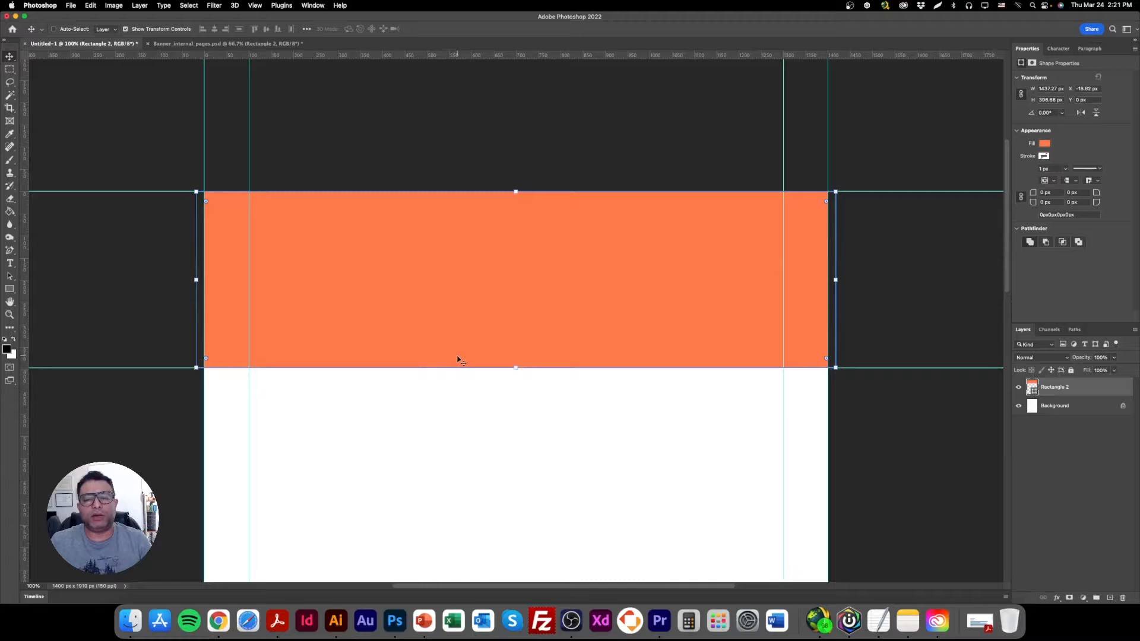
Move the guide under the orange rectangle down to about 600 px and add a horizontal guide about 80 px below the canvas top.
{"action": "scroll", "coordinate": [472, 330], "scroll_direction": "down", "scroll_amount": 4}
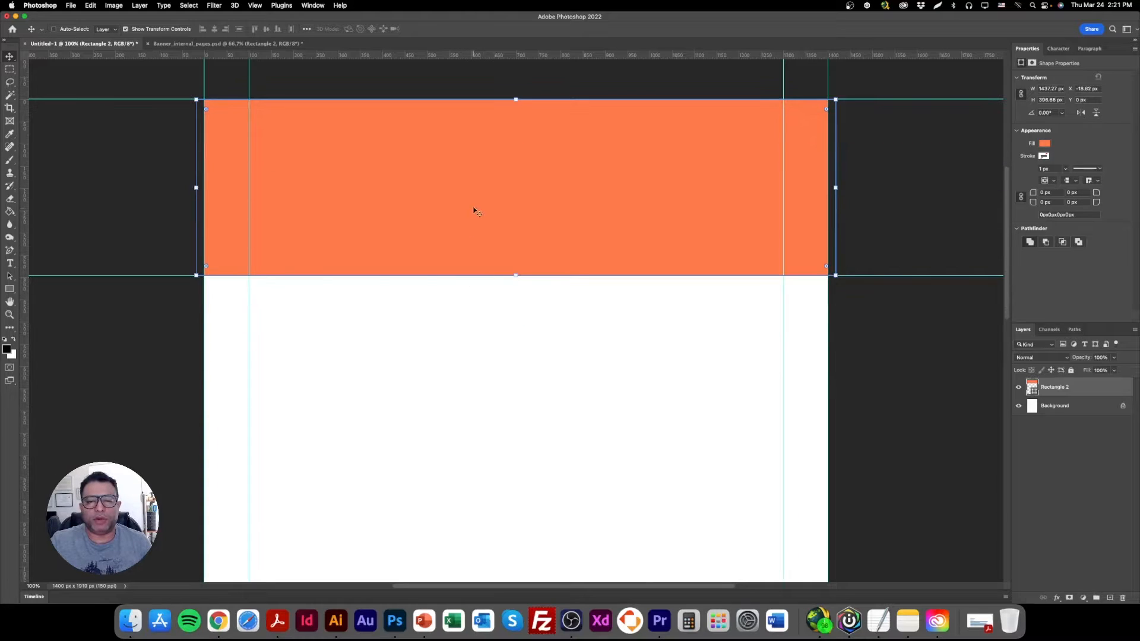
{"action": "left_click_drag", "start_coordinate": [174, 275], "coordinate": [173, 366]}
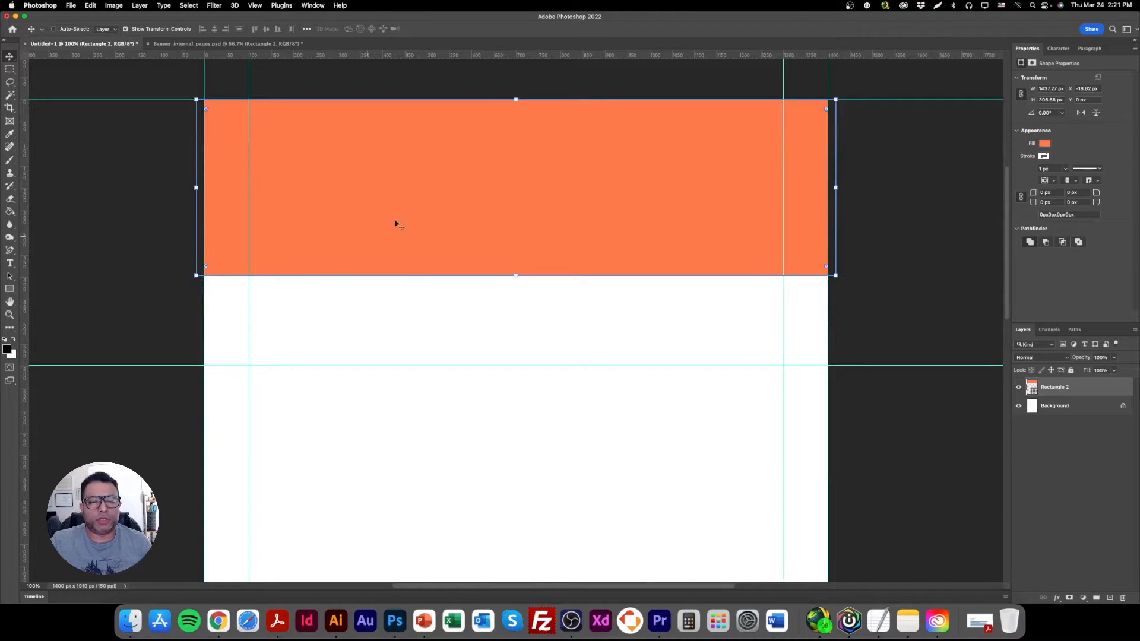
{"action": "left_click_drag", "start_coordinate": [469, 185], "coordinate": [469, 228]}
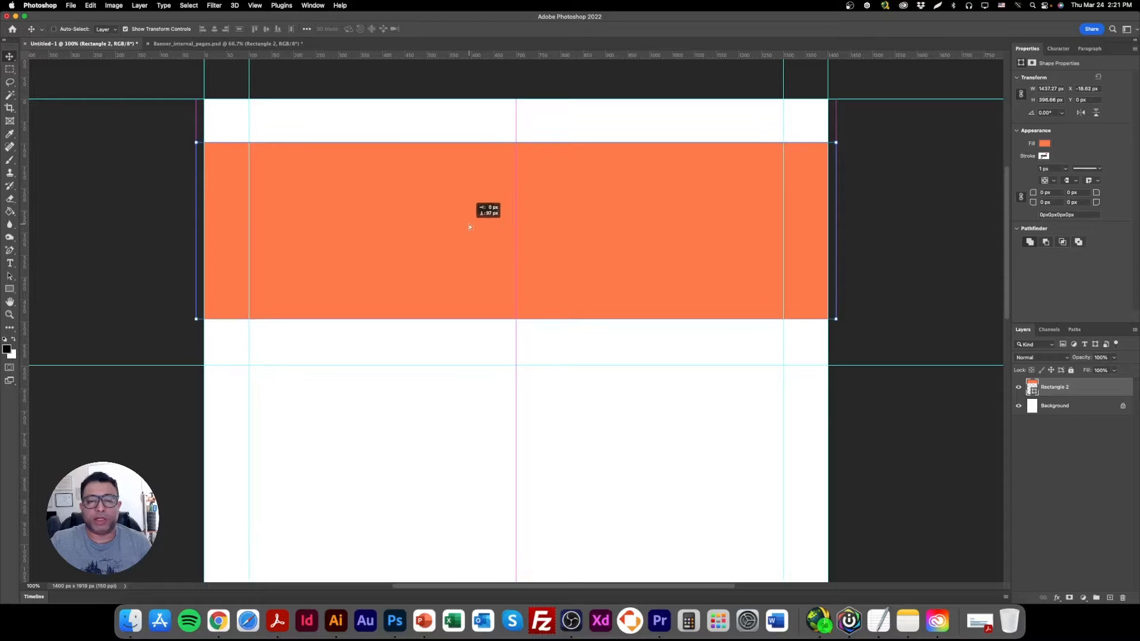
{"action": "left_click_drag", "start_coordinate": [401, 185], "coordinate": [402, 181]}
{"action": "left_click_drag", "start_coordinate": [391, 58], "coordinate": [386, 135]}
Scale the orange rectangle proportionally to about 1877 × 518 px so it fills the height between the 80 px guide and the lower guide.
{"action": "key", "text": "Return"}
{"action": "left_click_drag", "start_coordinate": [168, 139], "coordinate": [178, 135]}
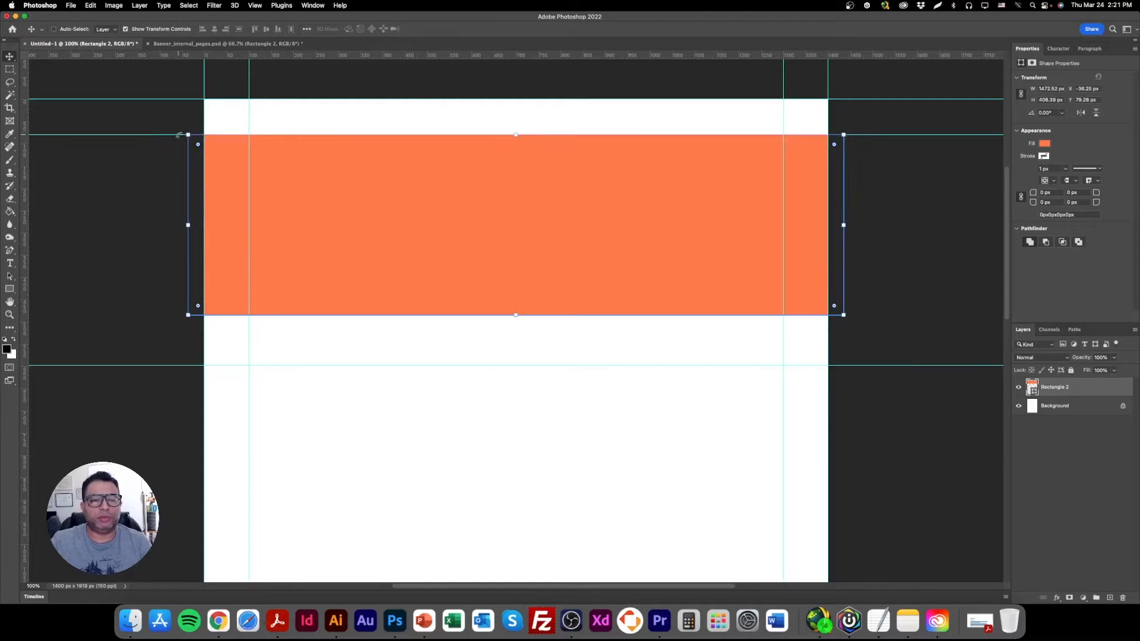
{"action": "left_click_drag", "start_coordinate": [517, 320], "coordinate": [516, 364]}
{"action": "key", "text": "Return"}
{"action": "left_click", "coordinate": [301, 127]}
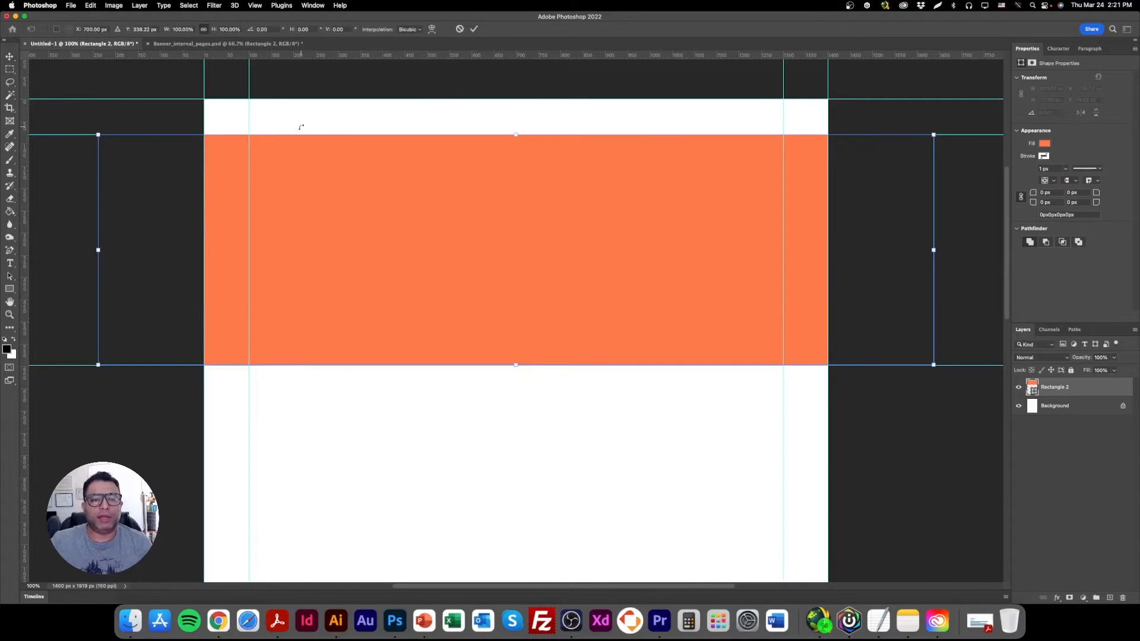
{"action": "left_click", "coordinate": [10, 56]}
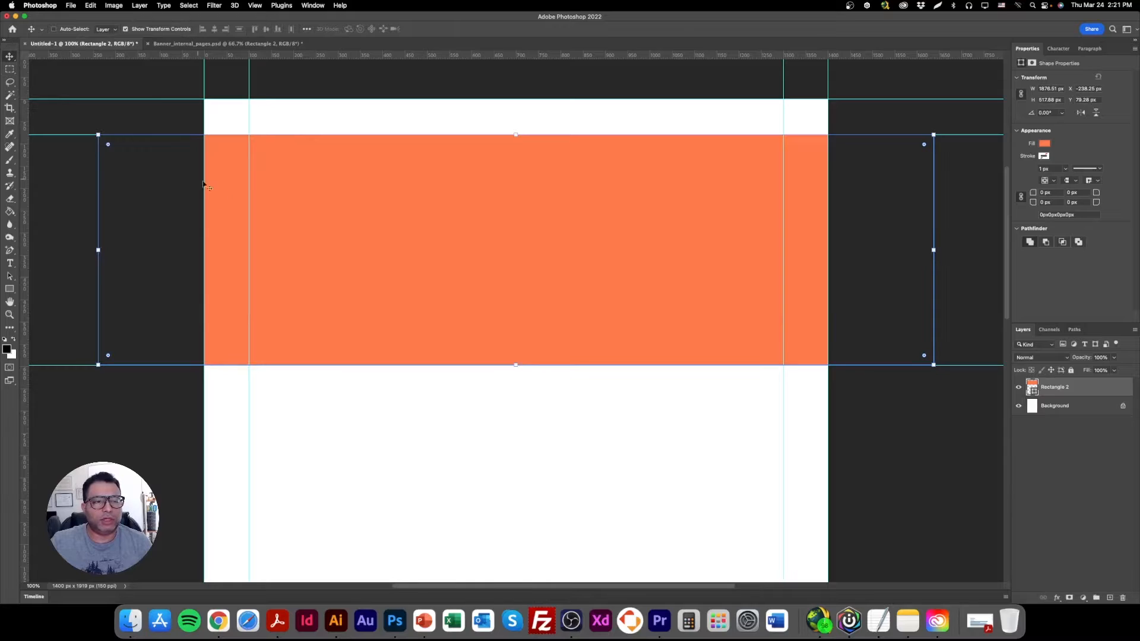
Draw a rectangle of about 1402 × 80 px across the canvas between the top two horizontal guides and fill it with red.
{"action": "left_click", "coordinate": [9, 289]}
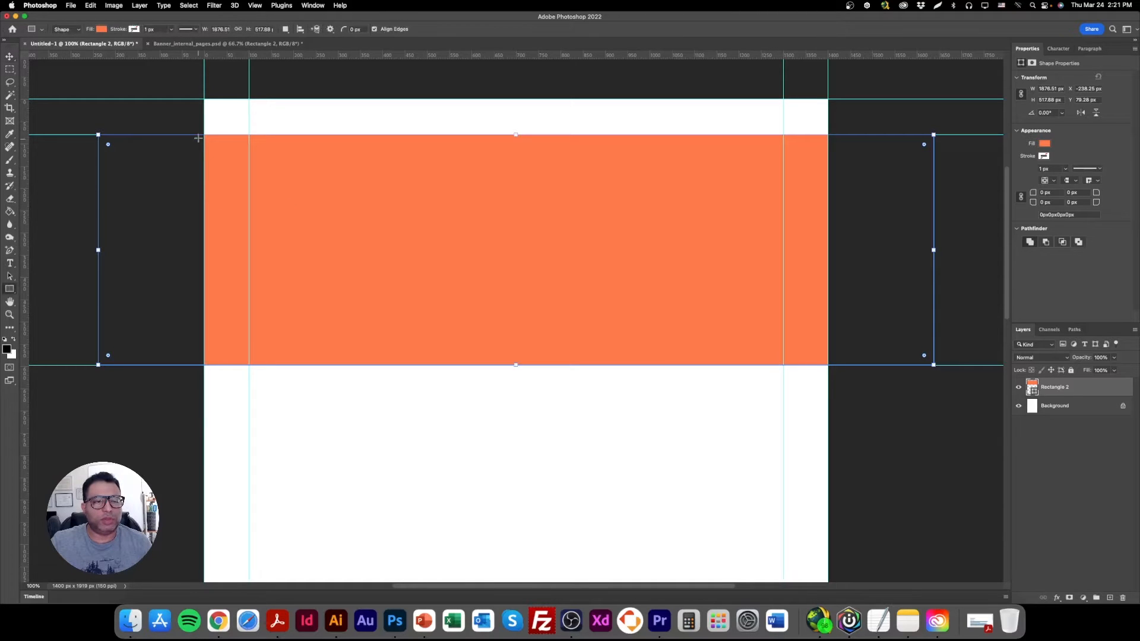
{"action": "left_click_drag", "start_coordinate": [203, 98], "coordinate": [829, 135]}
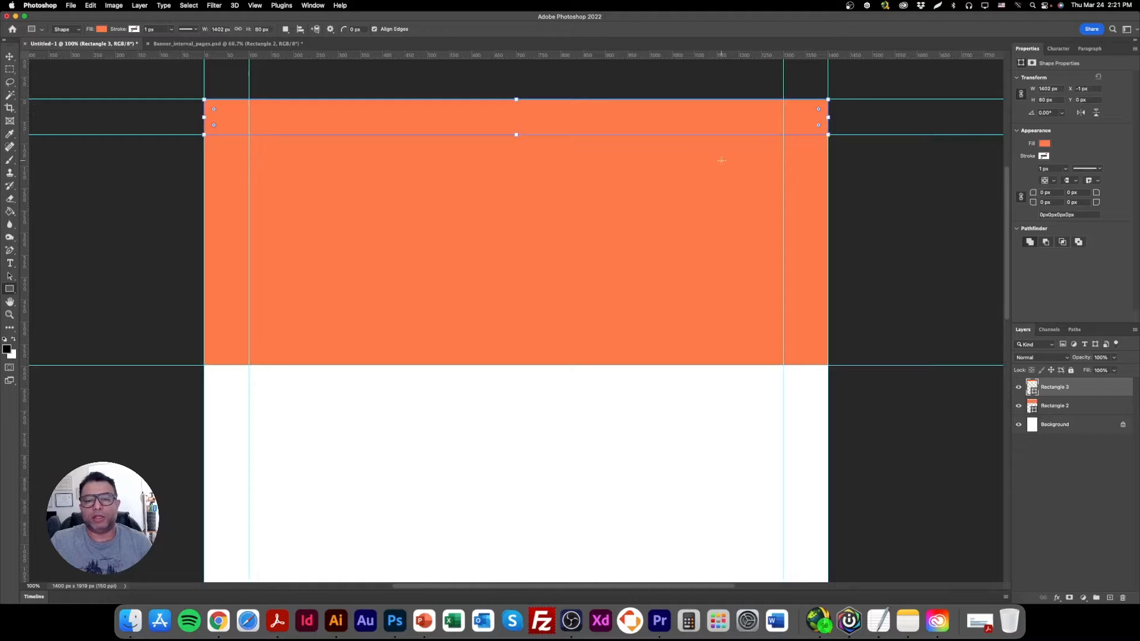
{"action": "double_click", "coordinate": [1032, 389]}
{"action": "left_click", "coordinate": [952, 348]}
{"action": "left_click", "coordinate": [1060, 319]}
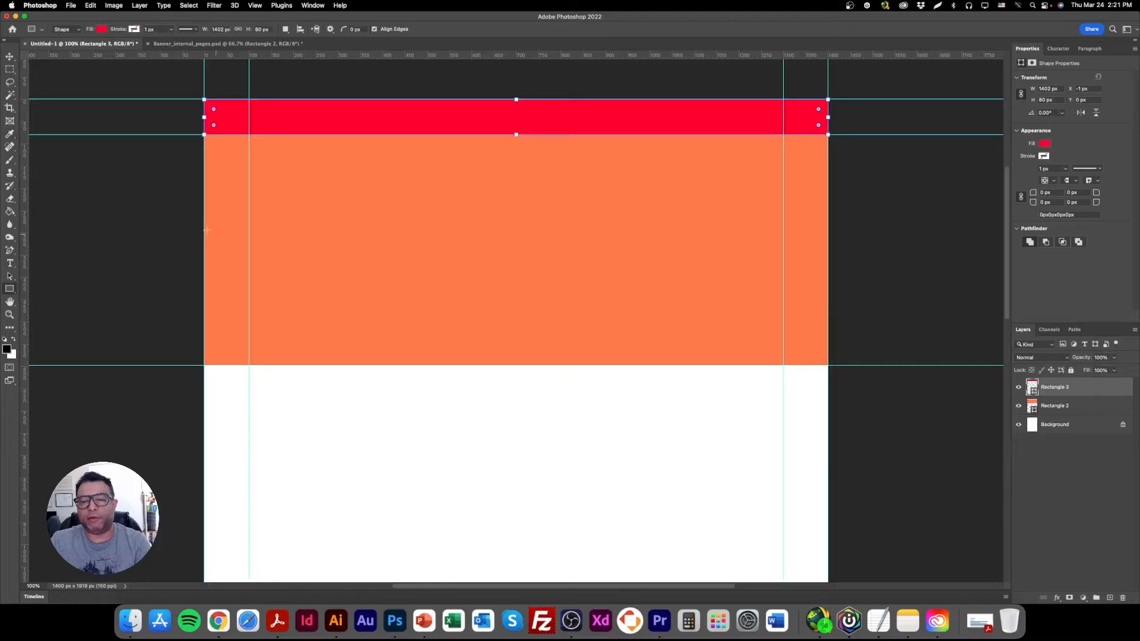
Delete the red and orange rectangles, keeping the guides and the Background layer.
{"action": "left_click", "coordinate": [9, 57]}
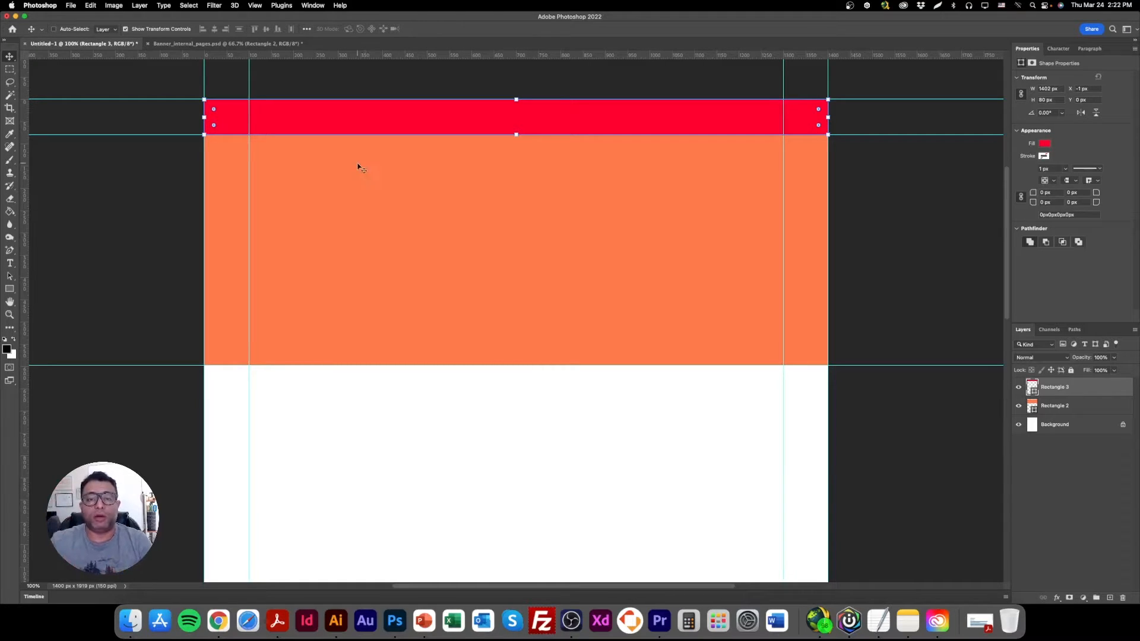
{"action": "key", "text": "Delete"}
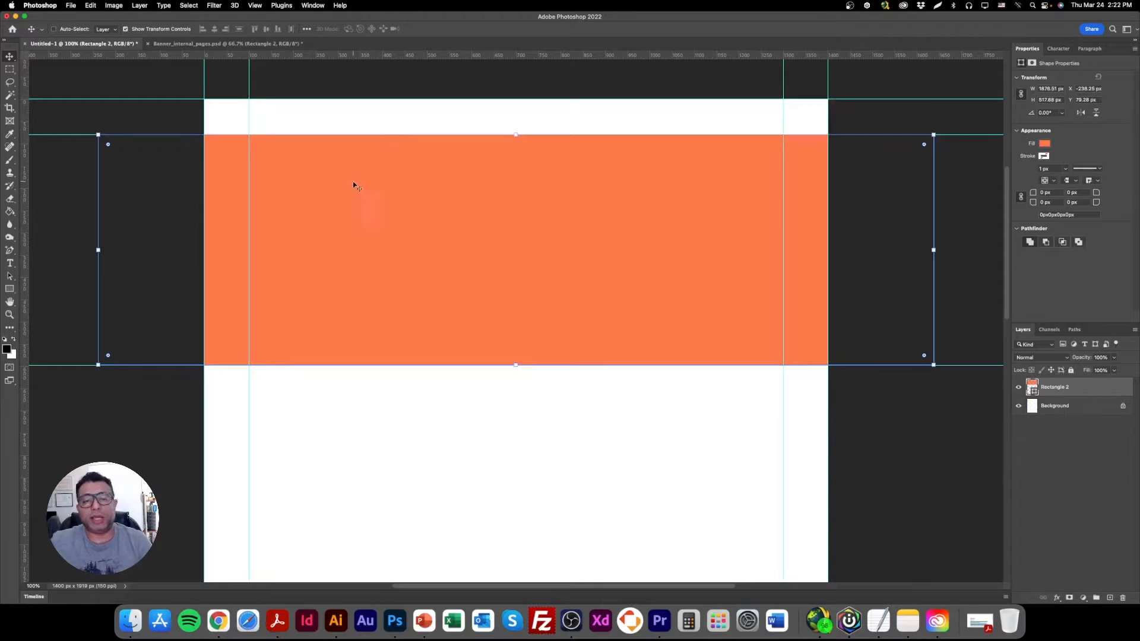
{"action": "key", "text": "Delete"}
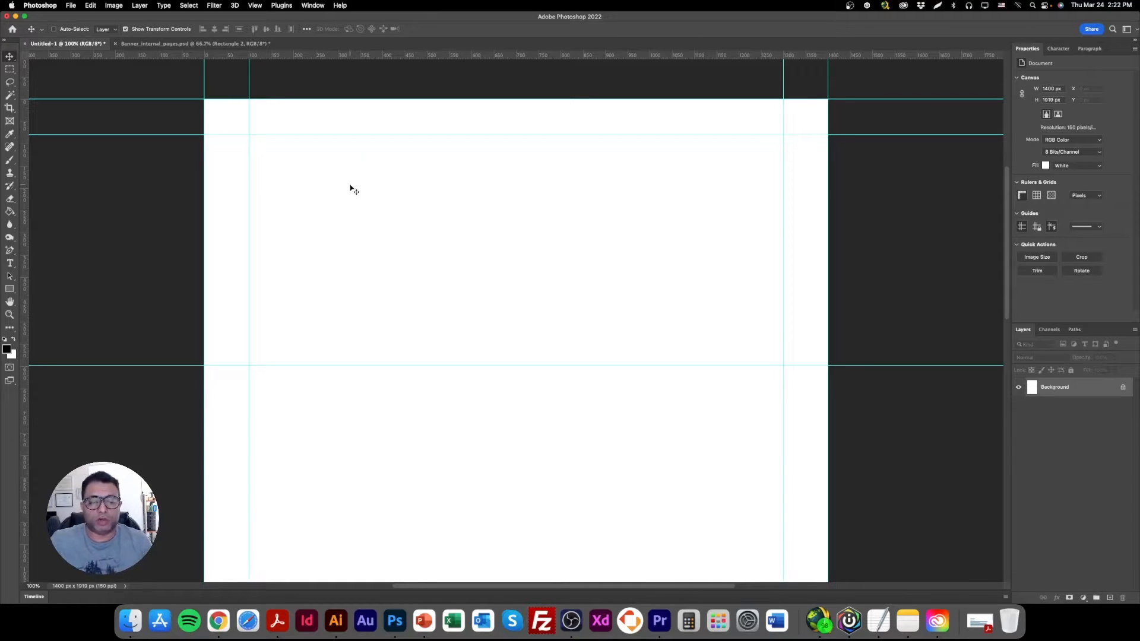
Switch to Illustrator and examine the logo, image bank, color palette and font samples on the Italian Village creative board.
{"action": "left_click", "coordinate": [336, 620]}
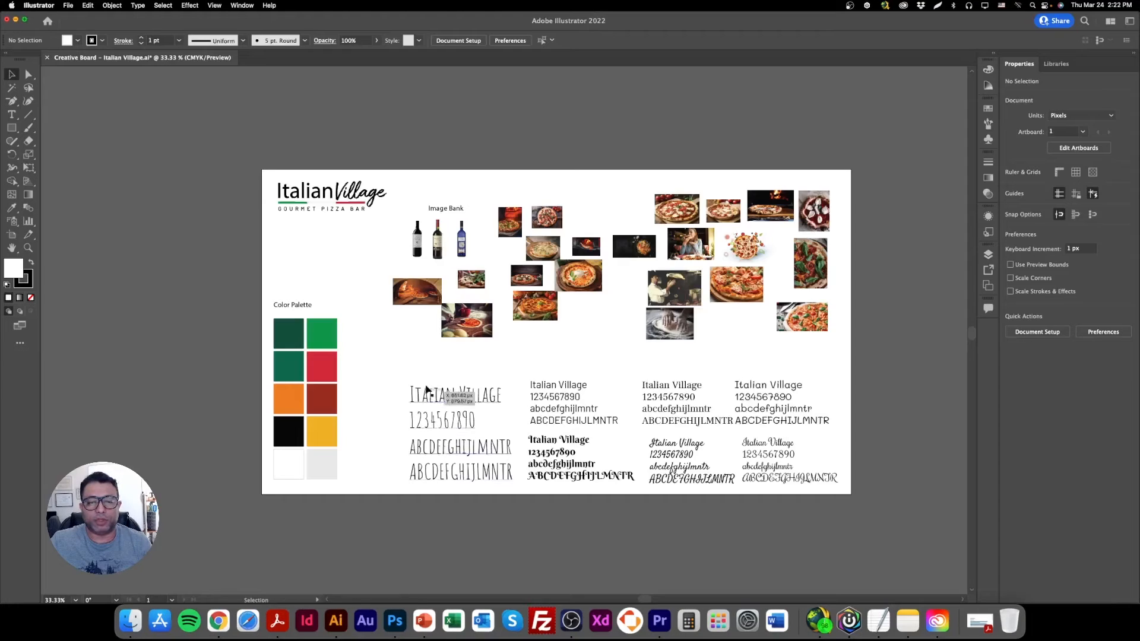
{"action": "key", "text": "a"}
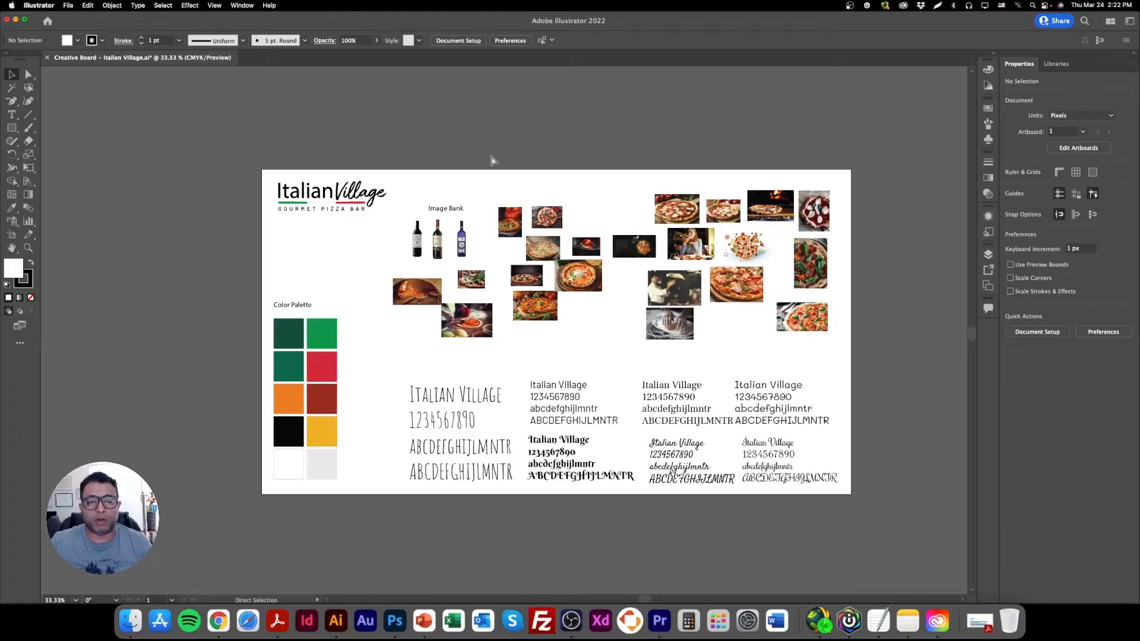
{"action": "key", "text": "super+equal"}
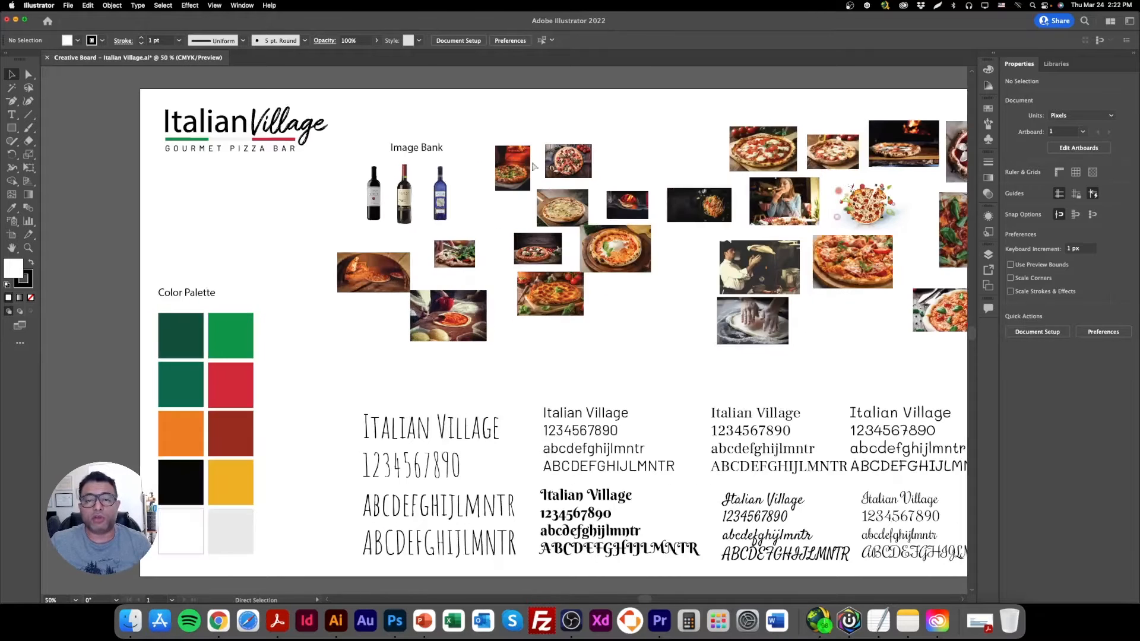
{"action": "key", "text": "super+equal"}
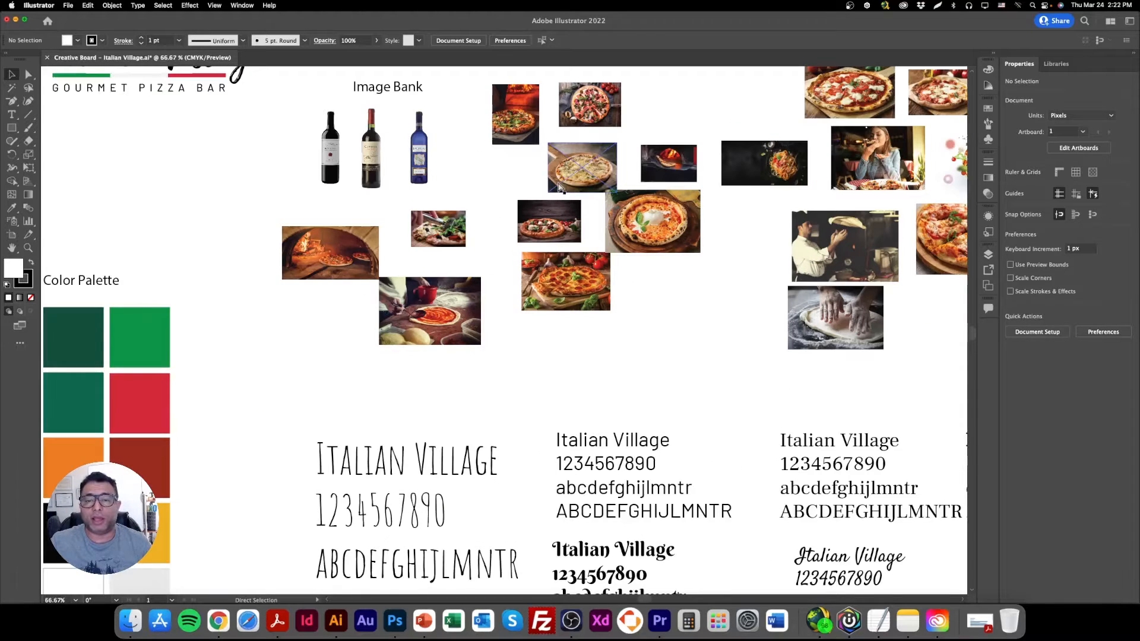
{"action": "key", "text": "super+minus"}
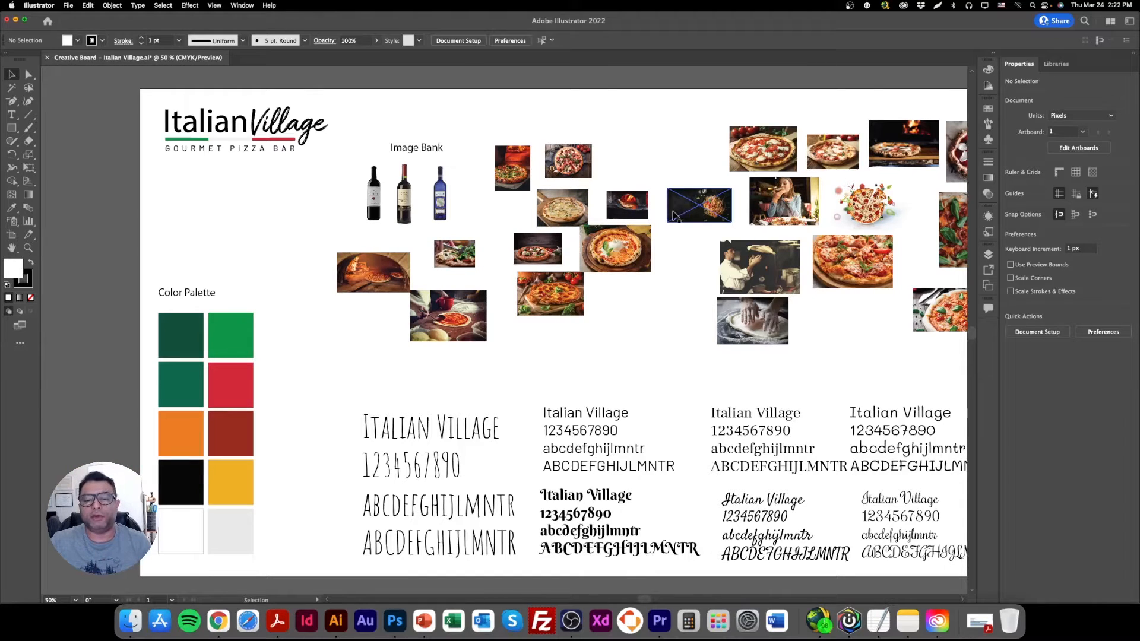
{"action": "key", "text": "super+minus"}
{"action": "key", "text": "super+equal"}
{"action": "key", "text": "super+equal"}
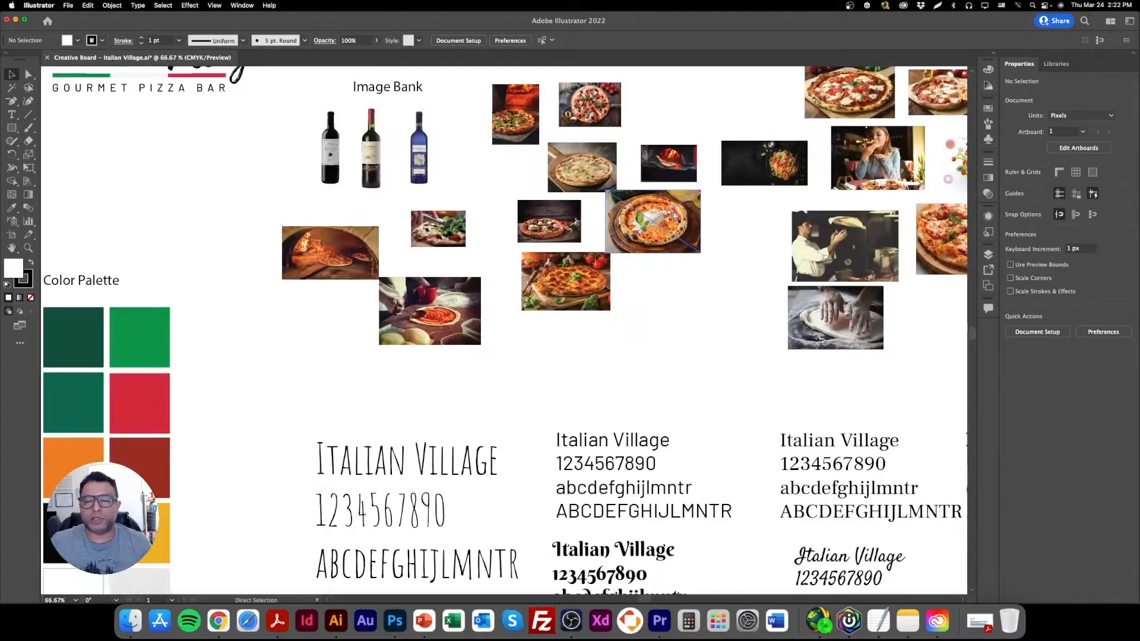
{"action": "key", "text": "super+minus"}
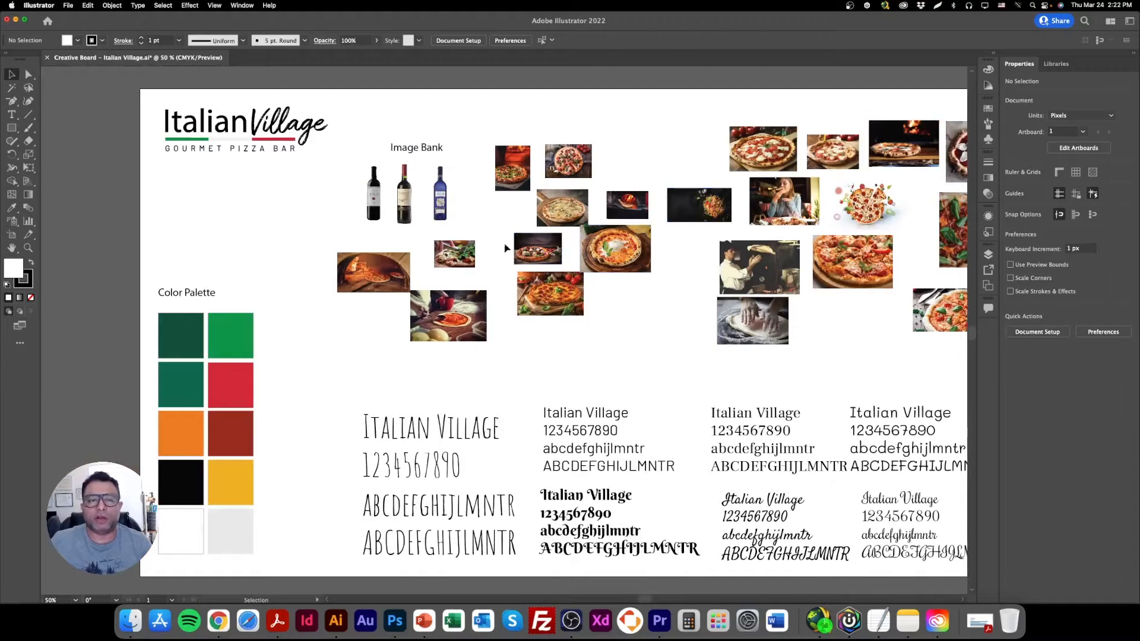
Copy the Italian Village logo from the creative board and paste it into Untitled-1 in Photoshop as a Smart Object.
{"action": "left_click", "coordinate": [265, 153]}
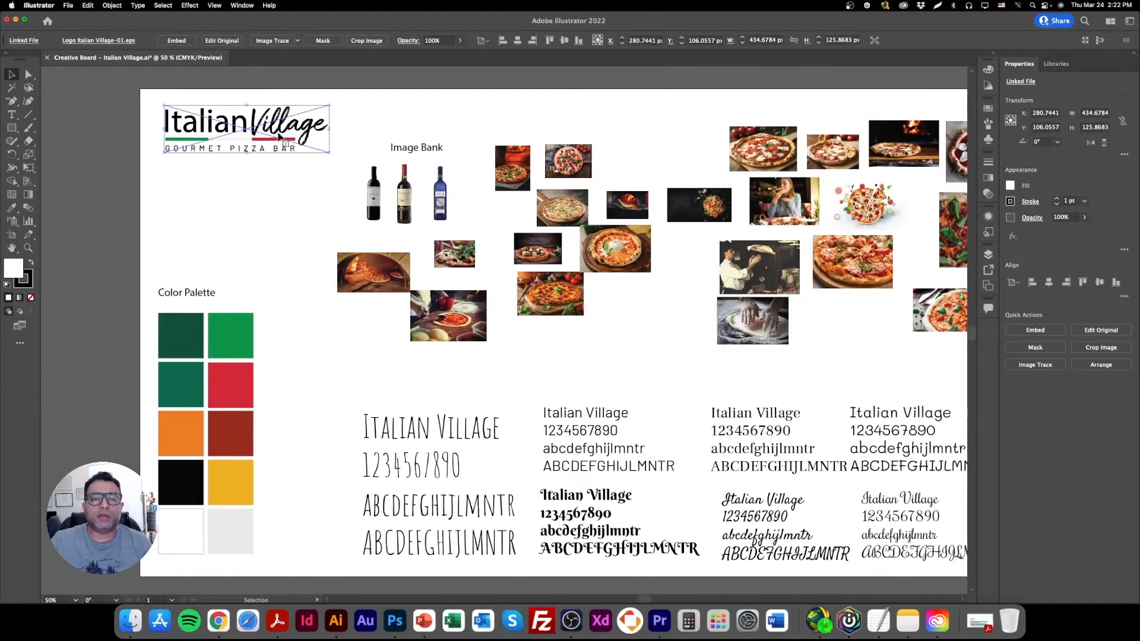
{"action": "left_click", "coordinate": [100, 104]}
{"action": "left_click", "coordinate": [273, 134]}
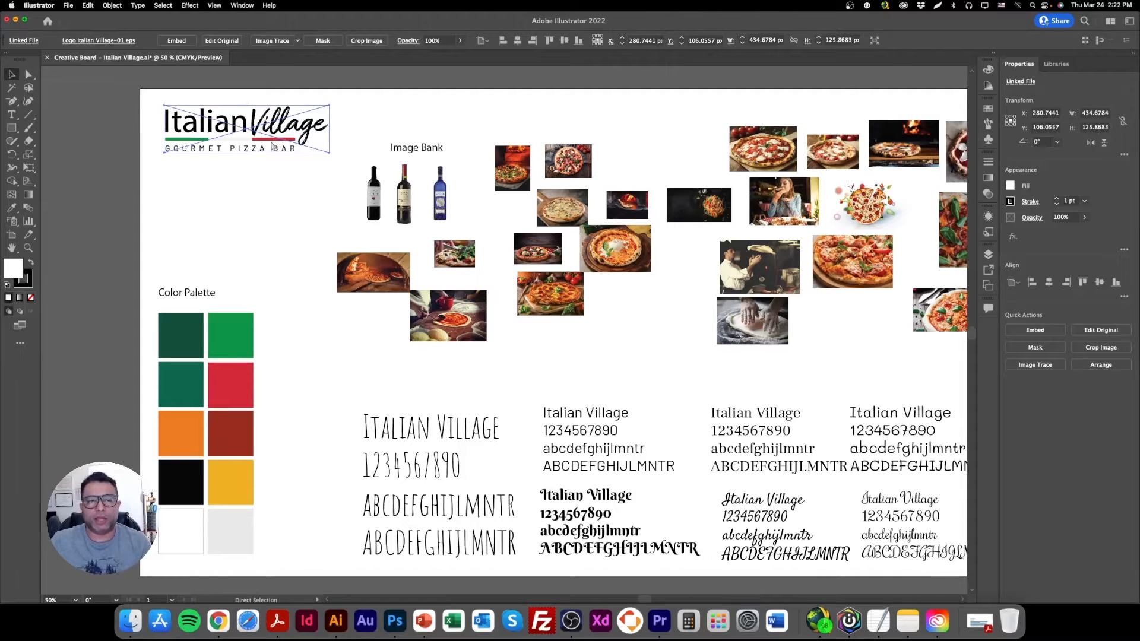
{"action": "left_click", "coordinate": [395, 621]}
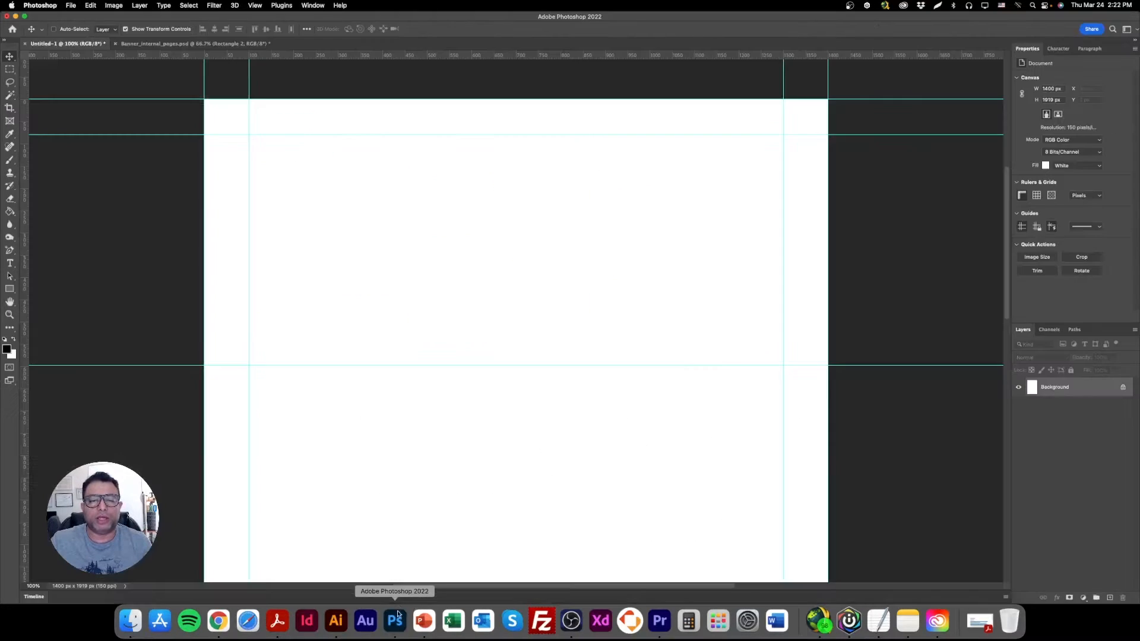
{"action": "key", "text": "super+v"}
{"action": "left_click", "coordinate": [547, 293]}
{"action": "left_click", "coordinate": [614, 276]}
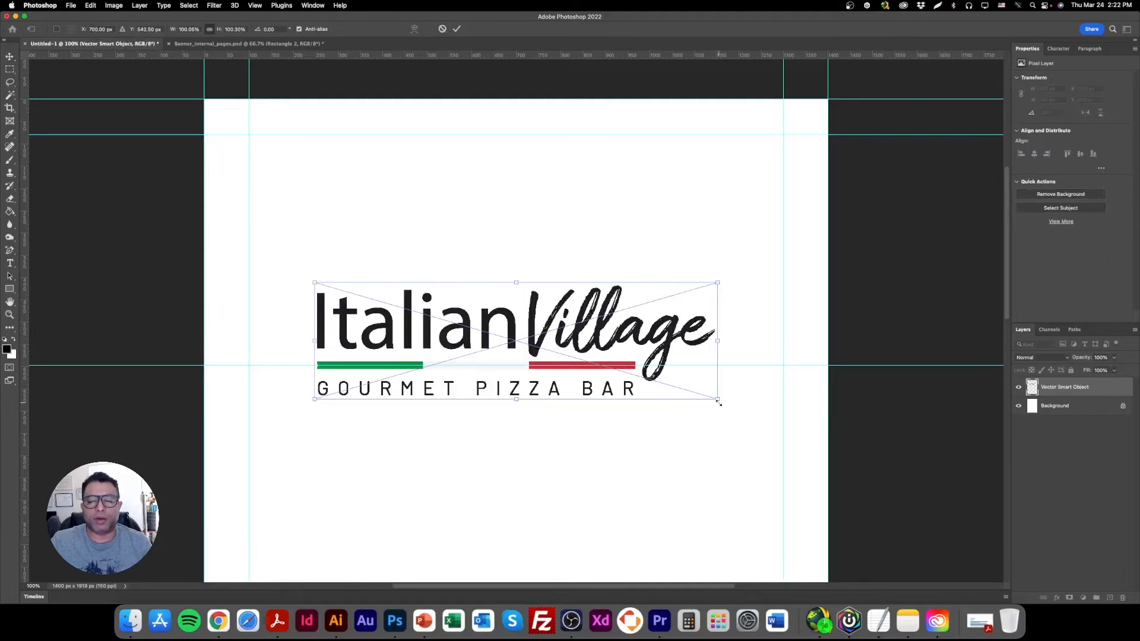
Scale the logo proportionally to about 184 × 51 px and place it just inside the left margin guide, within the header strip.
{"action": "left_click_drag", "start_coordinate": [719, 400], "coordinate": [343, 129]}
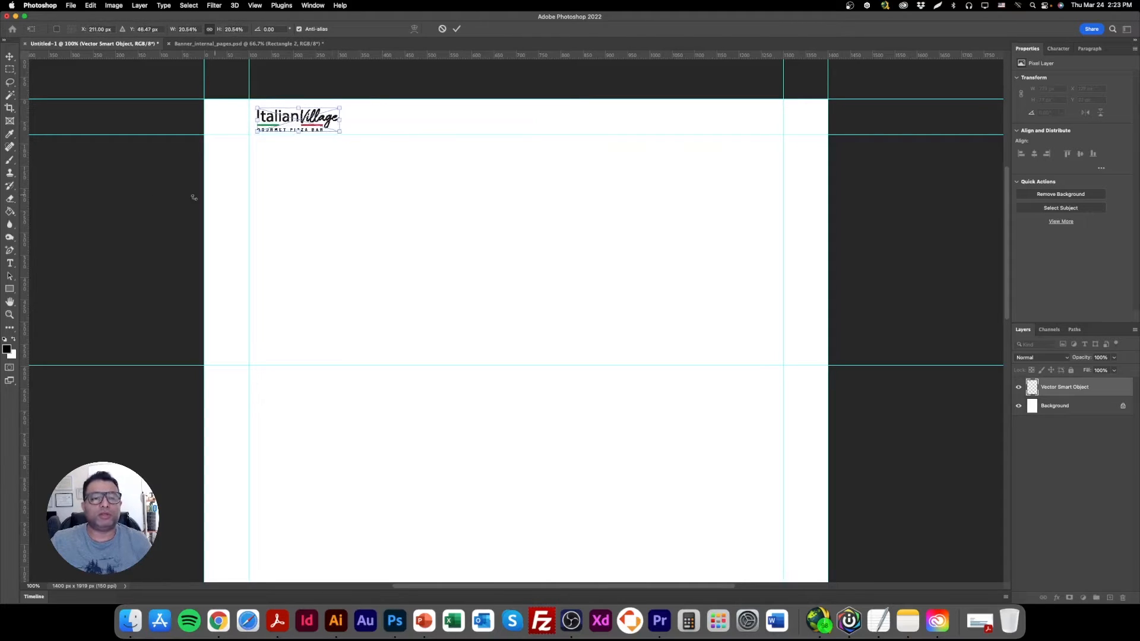
{"action": "key", "text": "Return"}
{"action": "left_click", "coordinate": [9, 315]}
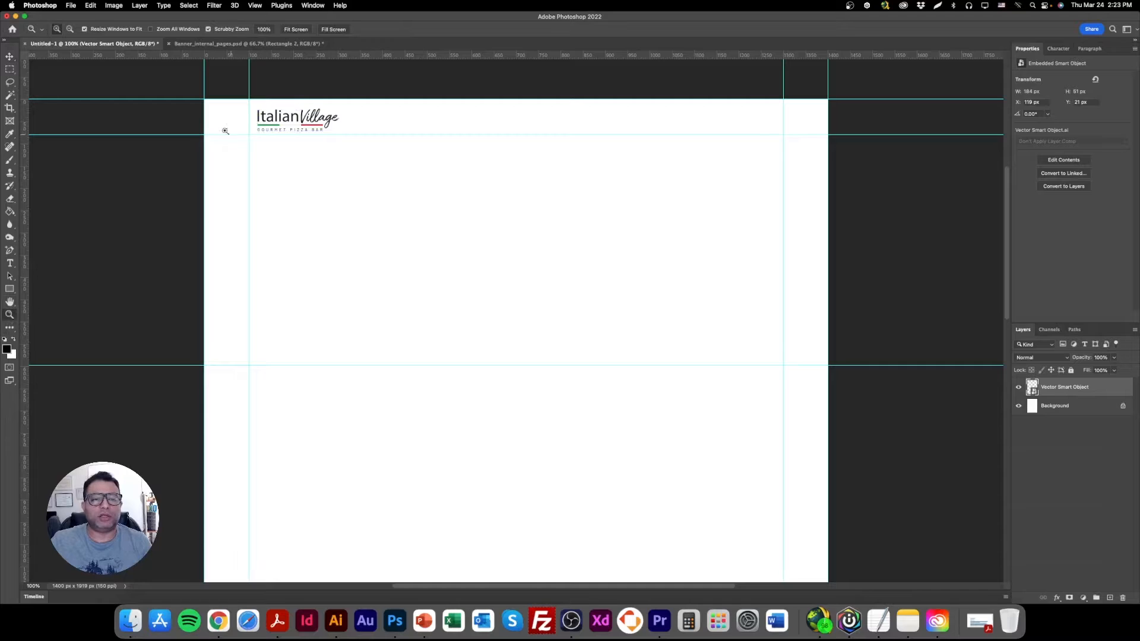
{"action": "left_click", "coordinate": [9, 56]}
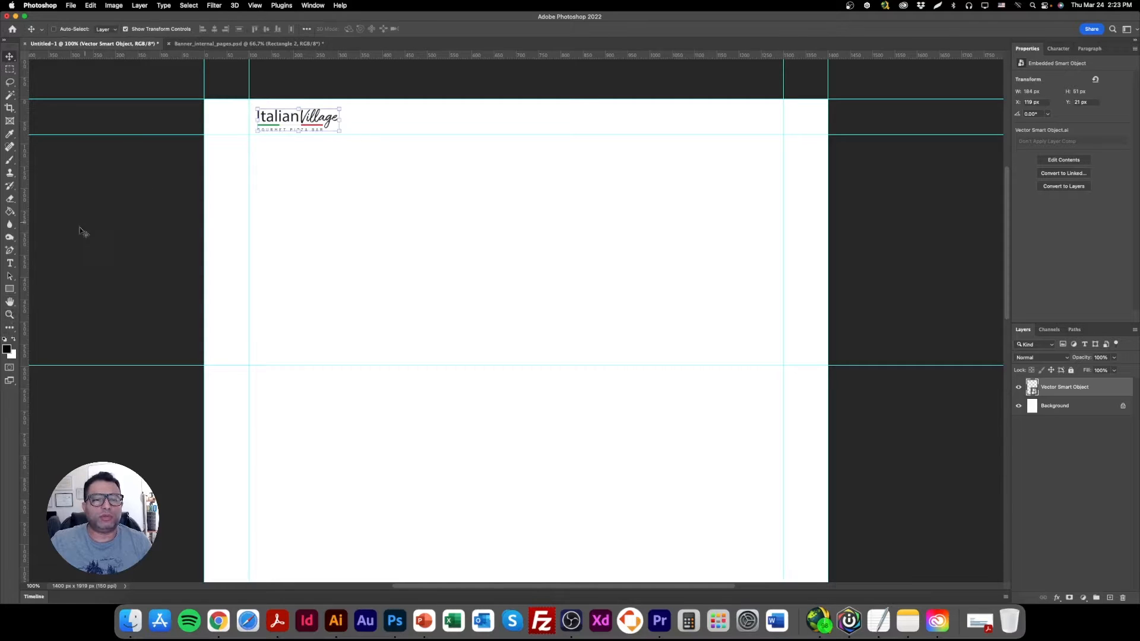
Turn off the transform controls and nudge the logo up to a Y position of 14 px.
{"action": "left_click", "coordinate": [126, 28]}
{"action": "key", "text": "Up"}
{"action": "key", "text": "Up"}
{"action": "key", "text": "Up"}
{"action": "key", "text": "Up"}
{"action": "key", "text": "Up"}
{"action": "key", "text": "Up"}
{"action": "key", "text": "Up"}
{"action": "key", "text": "Up"}
{"action": "key", "text": "Up"}
{"action": "key", "text": "Down"}
{"action": "key", "text": "Down"}
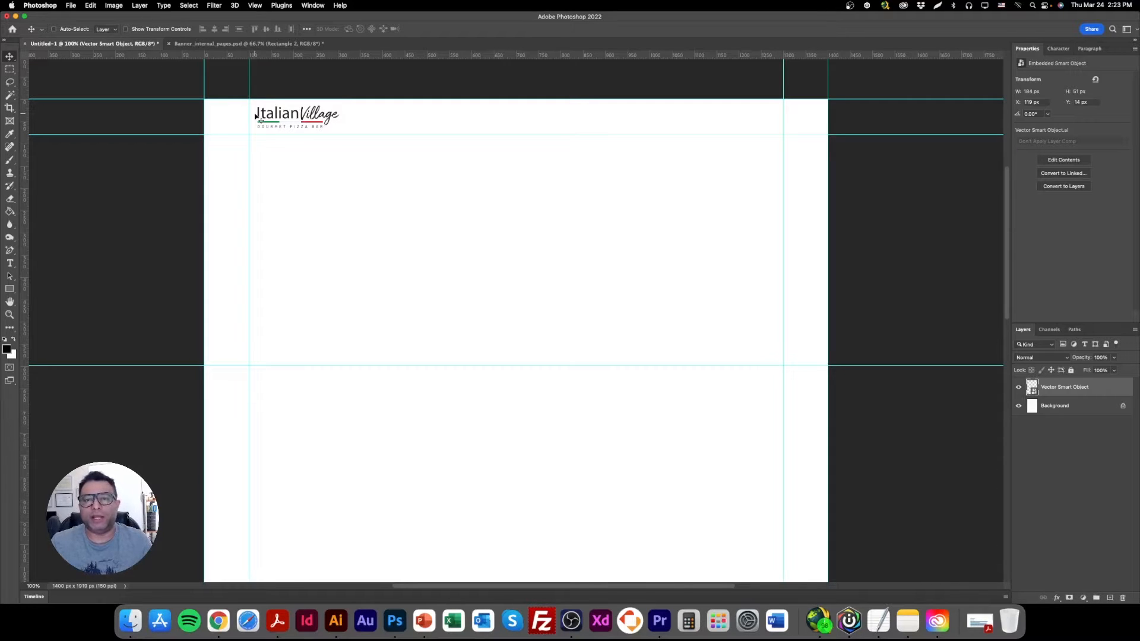
Add a Lorem Ipsum text layer in 55 pt Bebas Neue and position it in the middle of the banner area.
{"action": "left_click", "coordinate": [9, 264]}
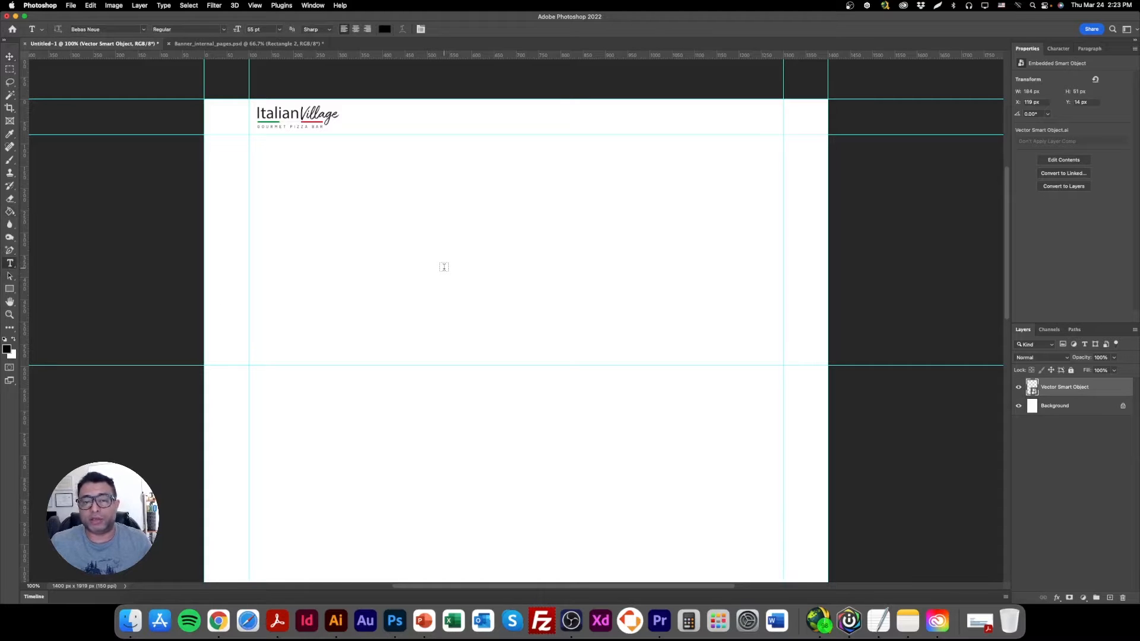
{"action": "left_click", "coordinate": [414, 219]}
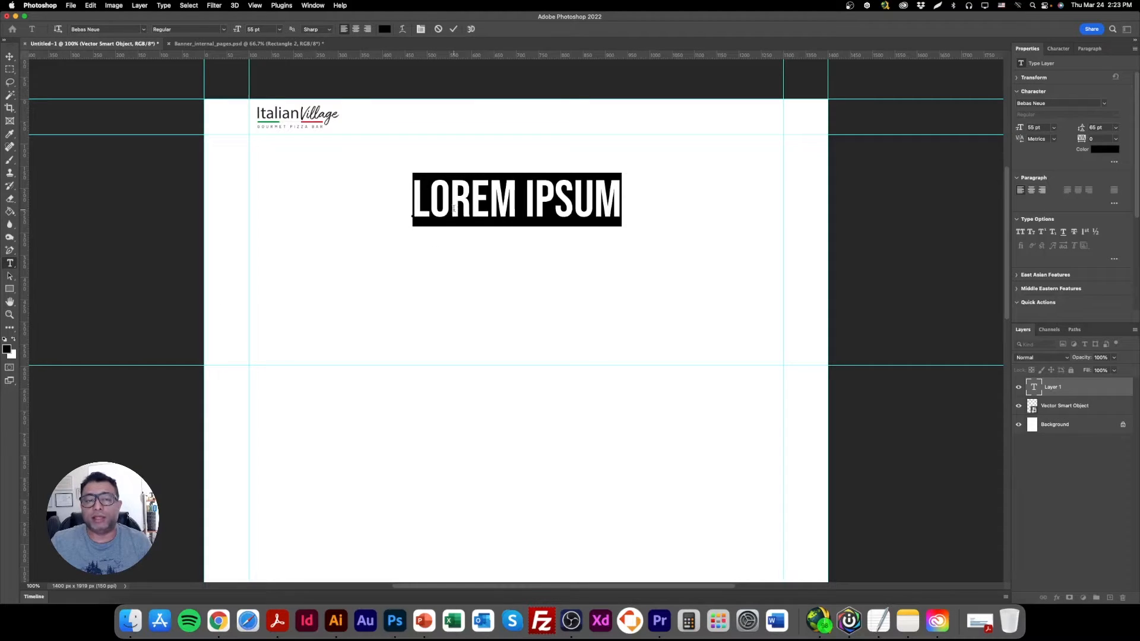
{"action": "left_click", "coordinate": [10, 57]}
{"action": "left_click_drag", "start_coordinate": [536, 214], "coordinate": [558, 233]}
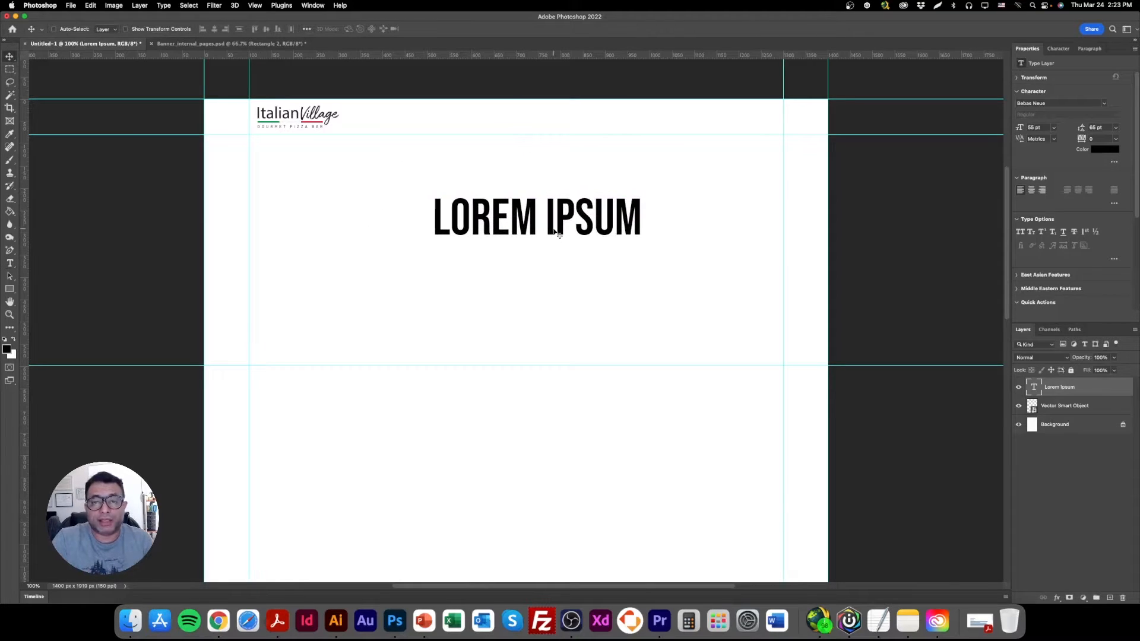
Switch to Illustrator and check which font the thin sans-serif sample in the board's second type column uses.
{"action": "left_click", "coordinate": [336, 622]}
{"action": "left_click_drag", "start_coordinate": [673, 381], "coordinate": [545, 264]}
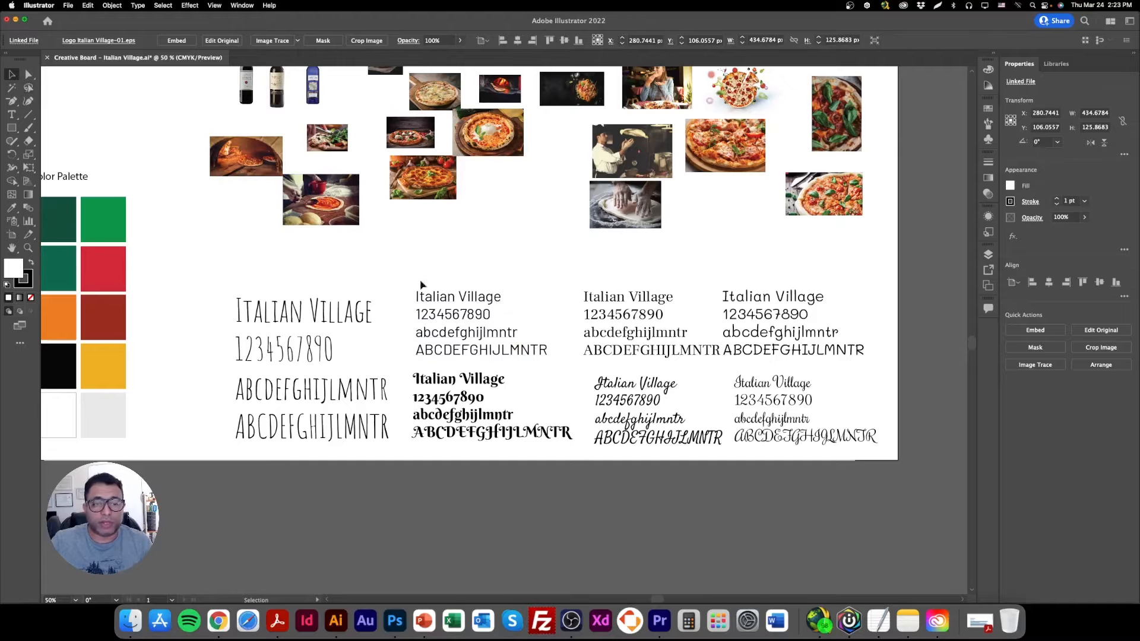
{"action": "left_click", "coordinate": [458, 327]}
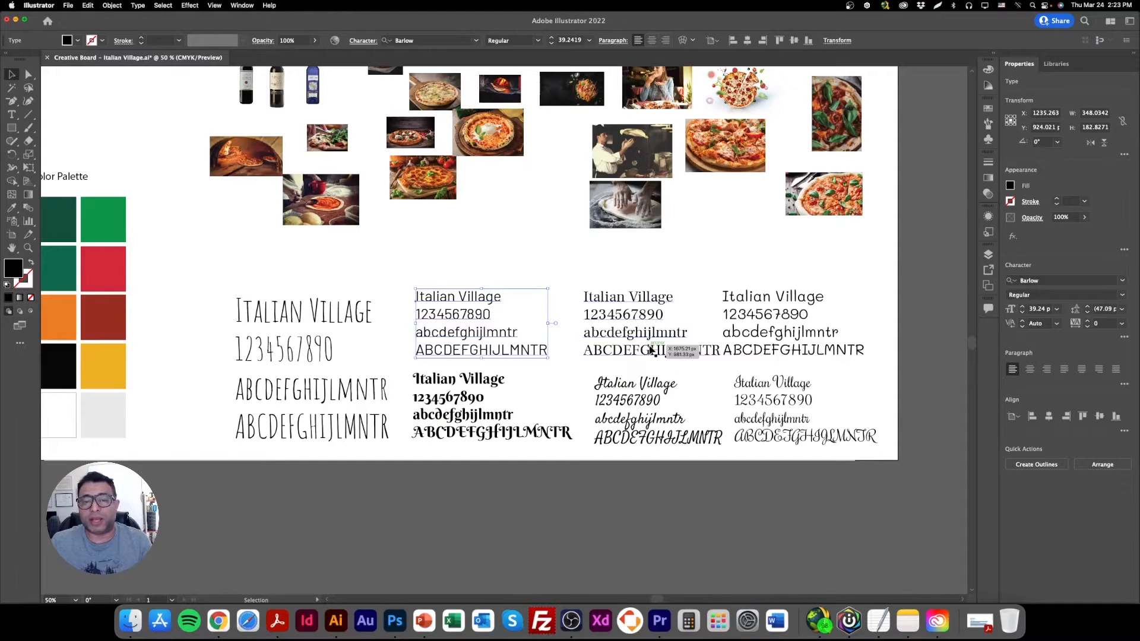
{"action": "triple_click", "coordinate": [473, 317]}
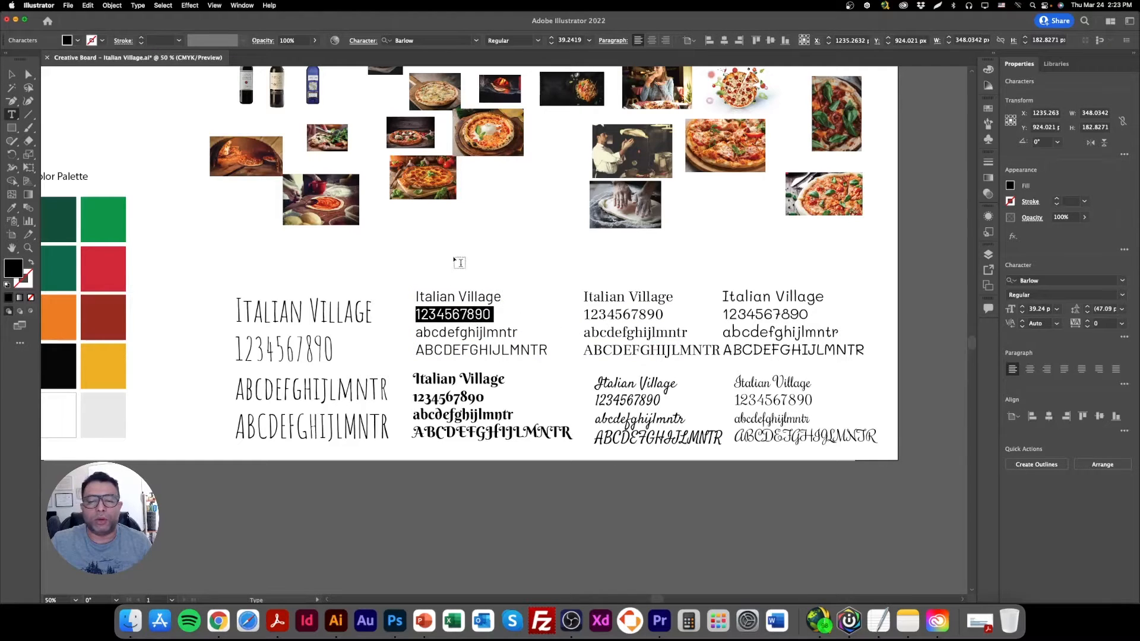
{"action": "key", "text": "Escape"}
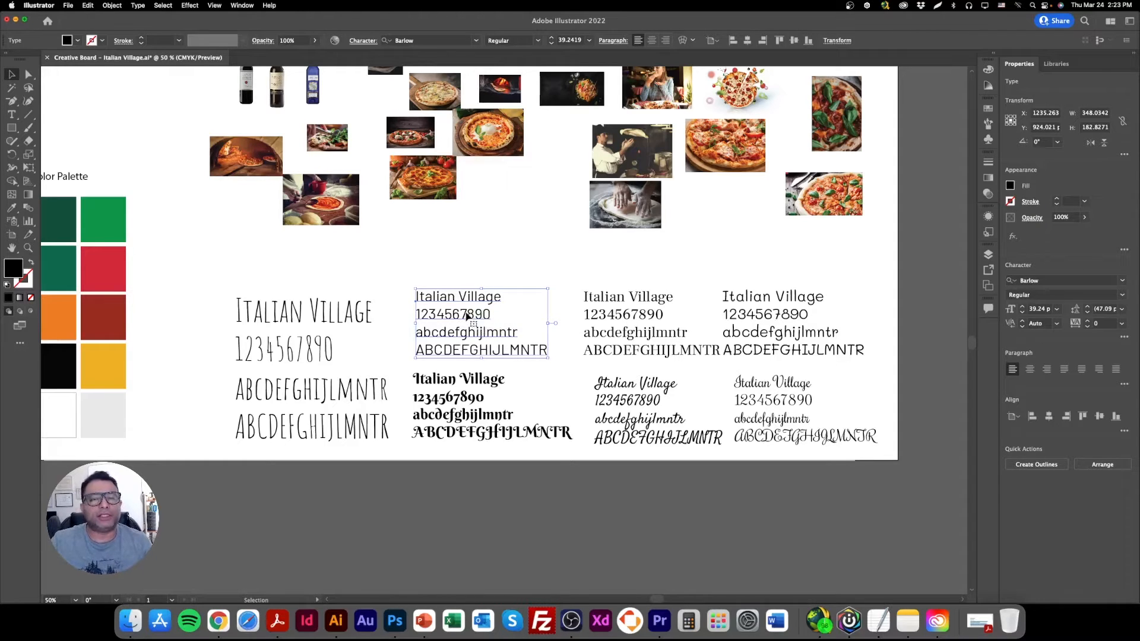
Switch to Photoshop and replace the Lorem Ipsum text with the menu items WELCOME and ABOUT US, separated by spaces.
{"action": "left_click", "coordinate": [394, 622]}
{"action": "triple_click", "coordinate": [499, 212]}
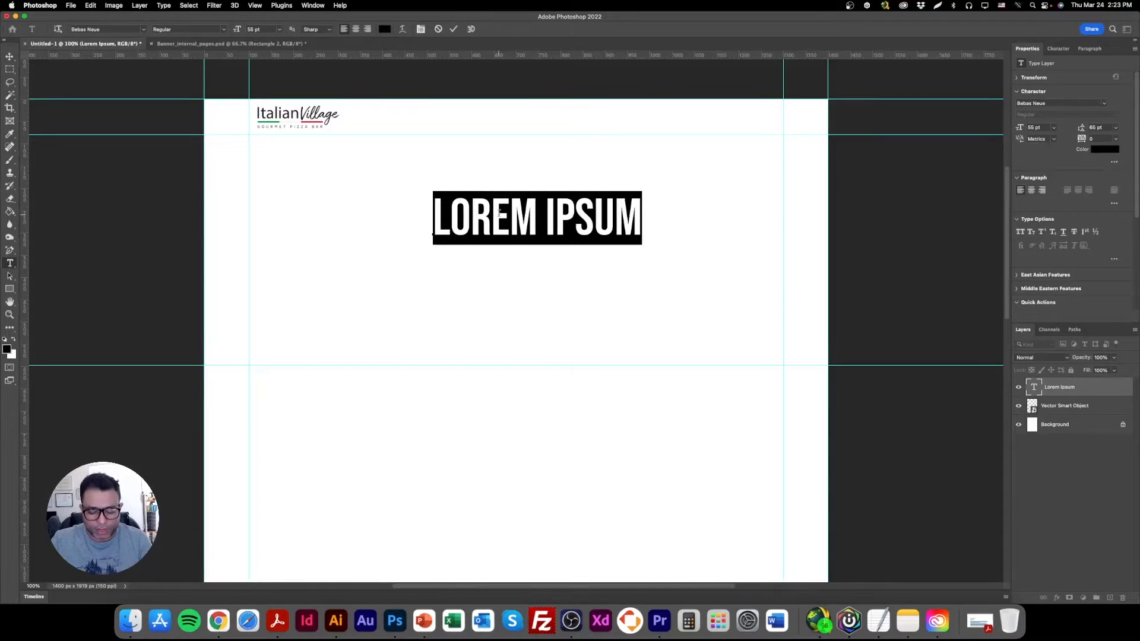
{"action": "type", "text": "WLECO"}
{"action": "key", "text": "BackSpace"}
{"action": "key", "text": "BackSpace"}
{"action": "key", "text": "BackSpace"}
{"action": "key", "text": "BackSpace"}
{"action": "type", "text": "EC"}
{"action": "key", "text": "BackSpace"}
{"action": "type", "text": "LCOME"}
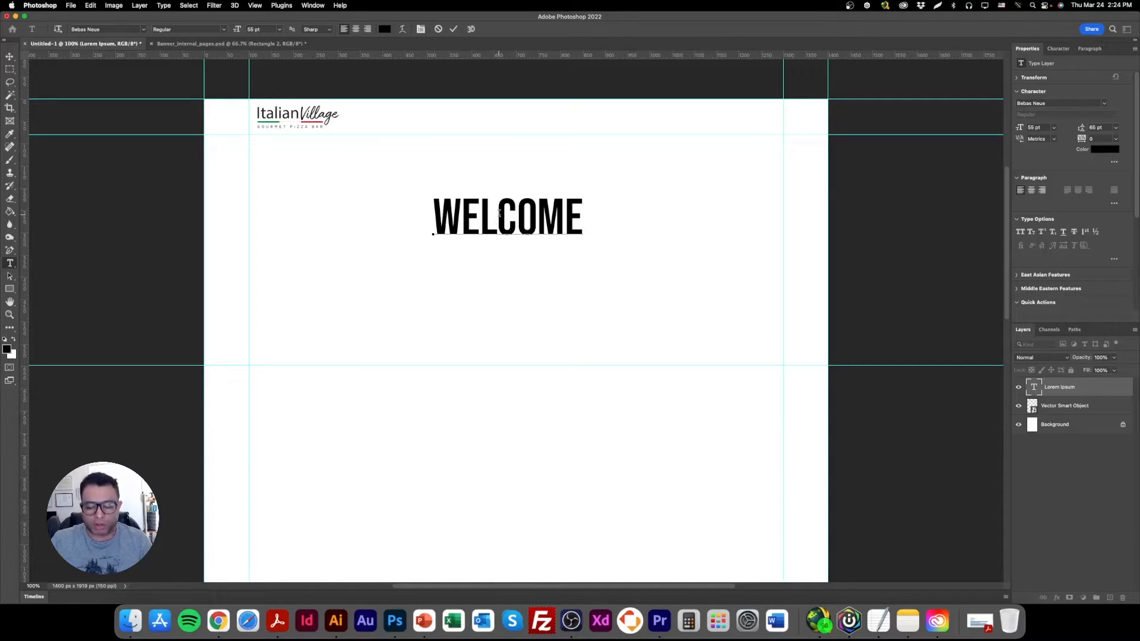
{"action": "type", "text": "  ABOUT USS"}
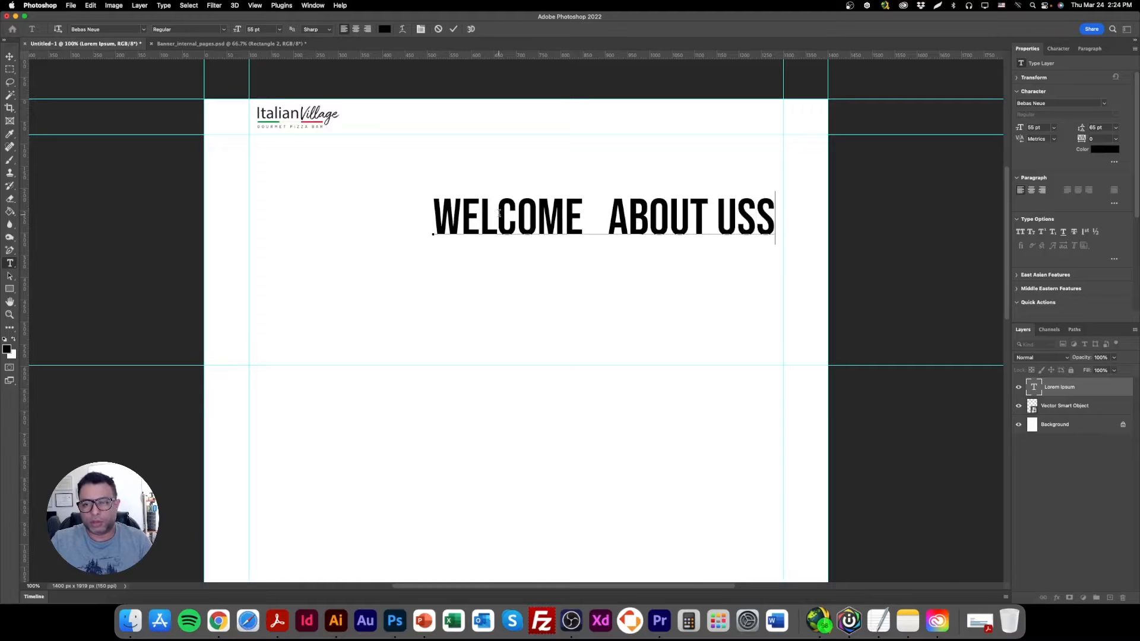
{"action": "key", "text": "BackSpace"}
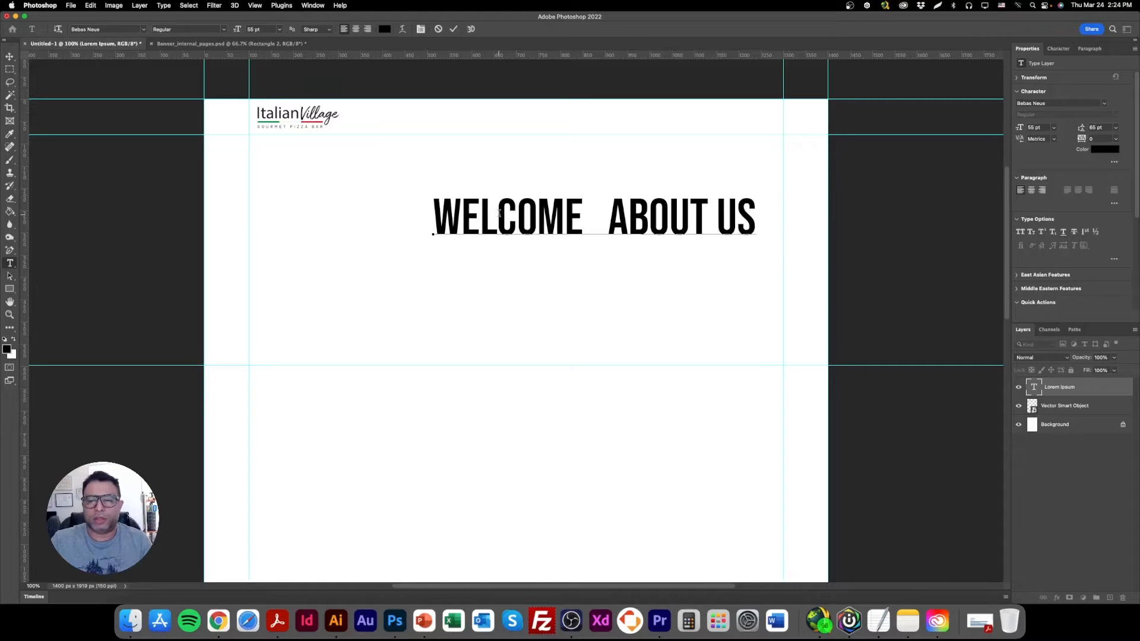
Shift the menu text layer left to make room and append MENU and SPECIALS to the line.
{"action": "key", "text": "Escape"}
{"action": "key", "text": "v"}
{"action": "left_click_drag", "start_coordinate": [752, 236], "coordinate": [520, 234]}
{"action": "double_click", "coordinate": [514, 230]}
{"action": "left_click", "coordinate": [541, 219]}
{"action": "double_click", "coordinate": [543, 219]}
{"action": "triple_click", "coordinate": [544, 221]}
{"action": "left_click", "coordinate": [544, 227]}
{"action": "type", "text": "MENU"}
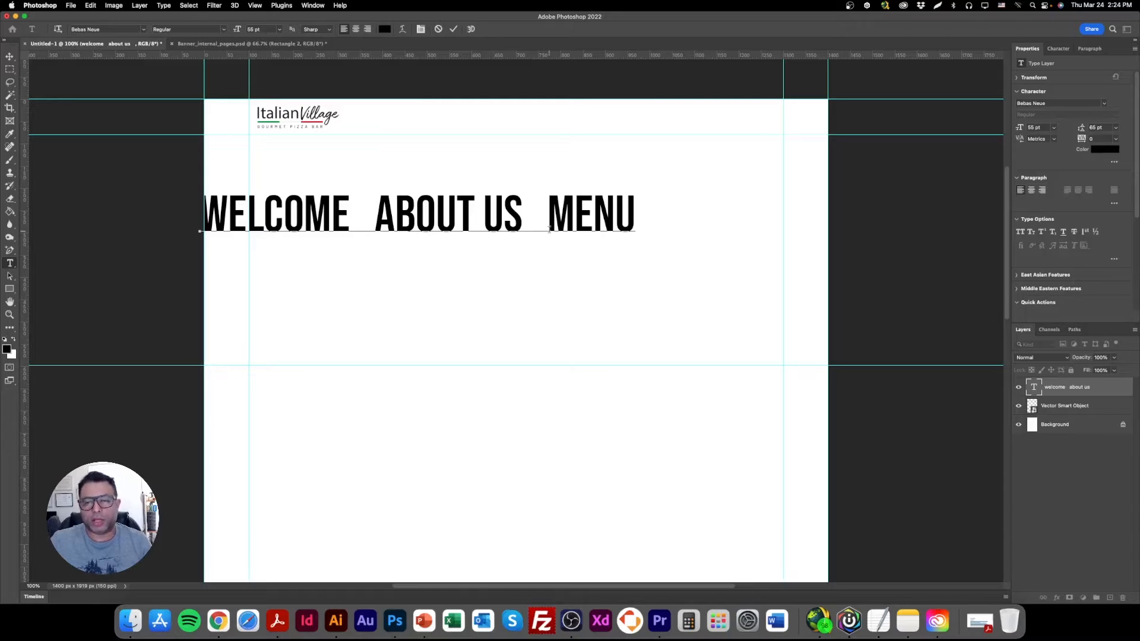
{"action": "type", "text": "  SPECIALS"}
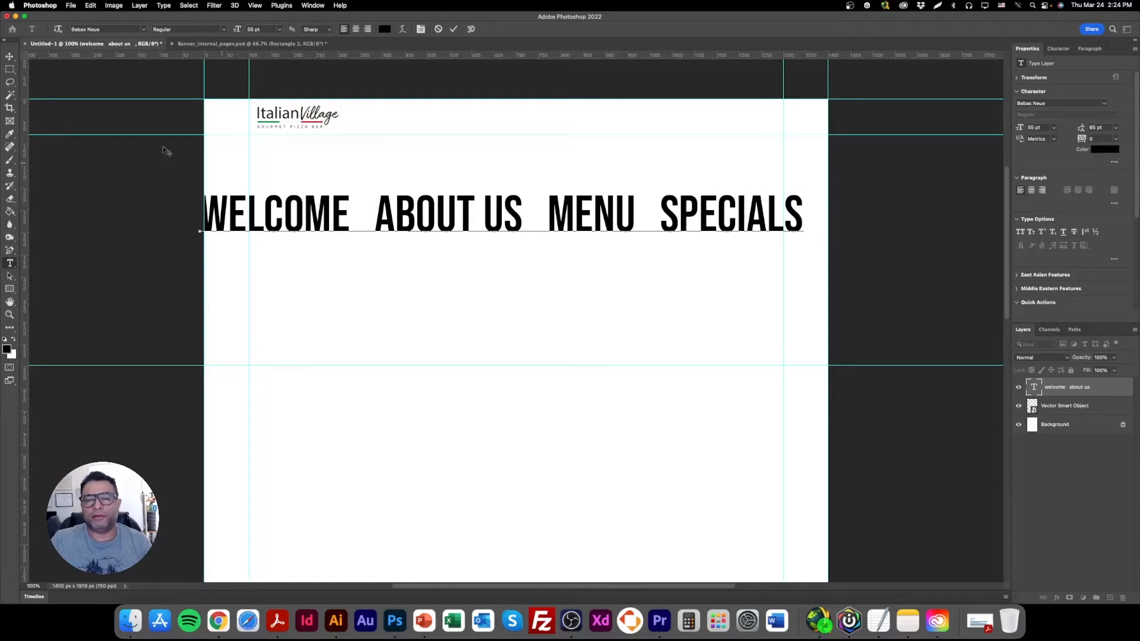
{"action": "type", "text": "   contacts"}
Append PRODUCTS and CONTACT US to the menu line, shifting the layer left and spacing the two items apart.
{"action": "left_click", "coordinate": [13, 58]}
{"action": "left_click_drag", "start_coordinate": [570, 220], "coordinate": [467, 226]}
{"action": "double_click", "coordinate": [527, 218]}
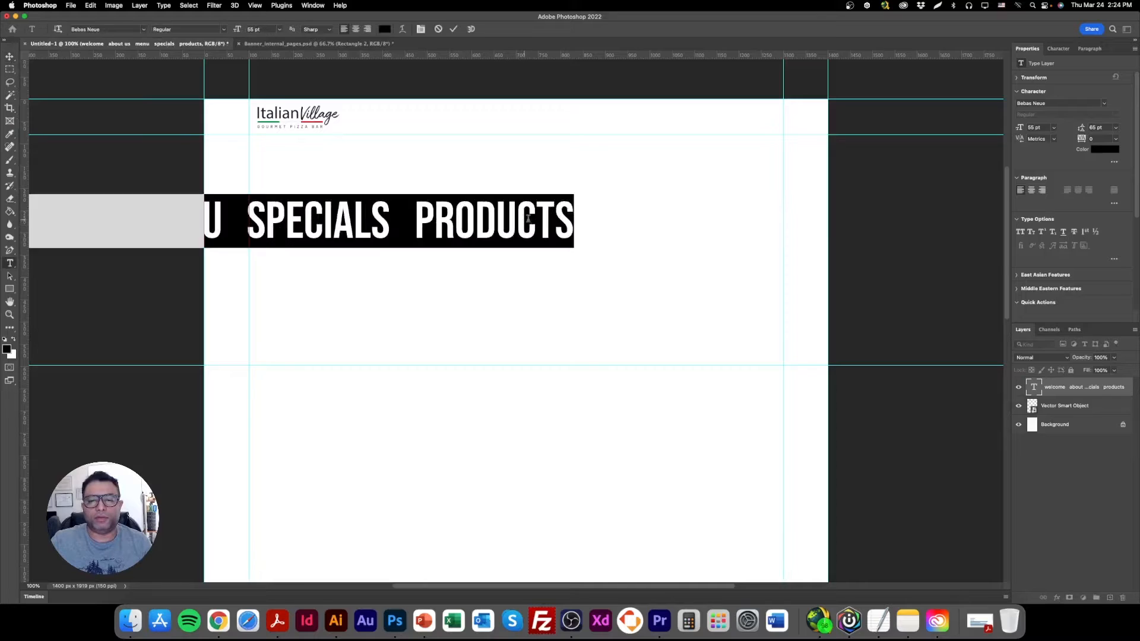
{"action": "left_click", "coordinate": [573, 221]}
{"action": "type", "text": "contact"}
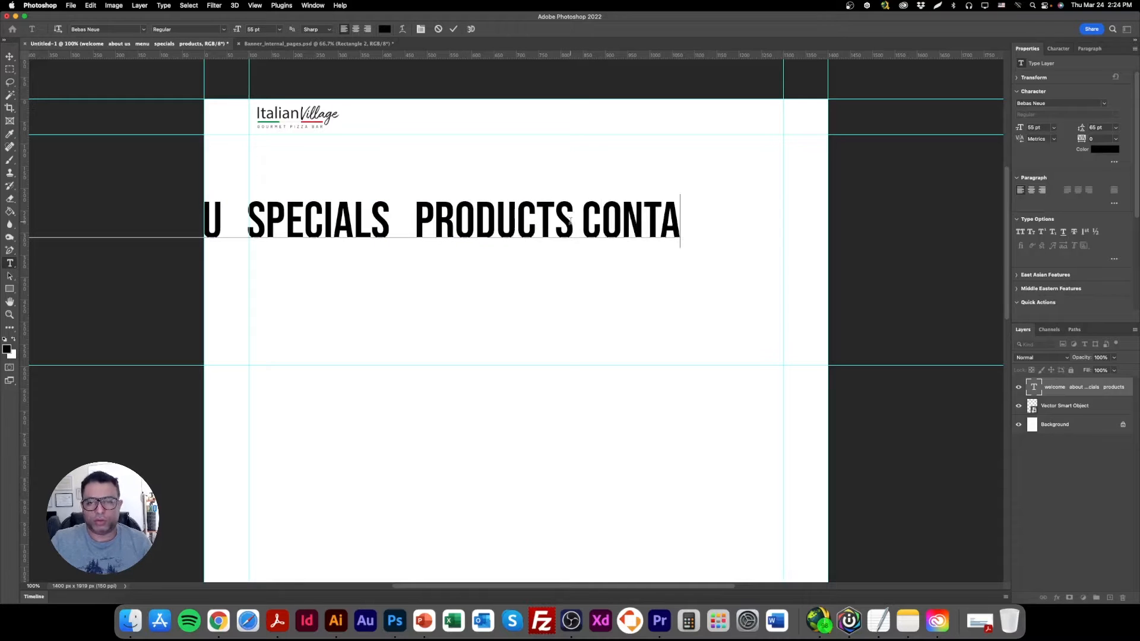
{"action": "type", "text": " us"}
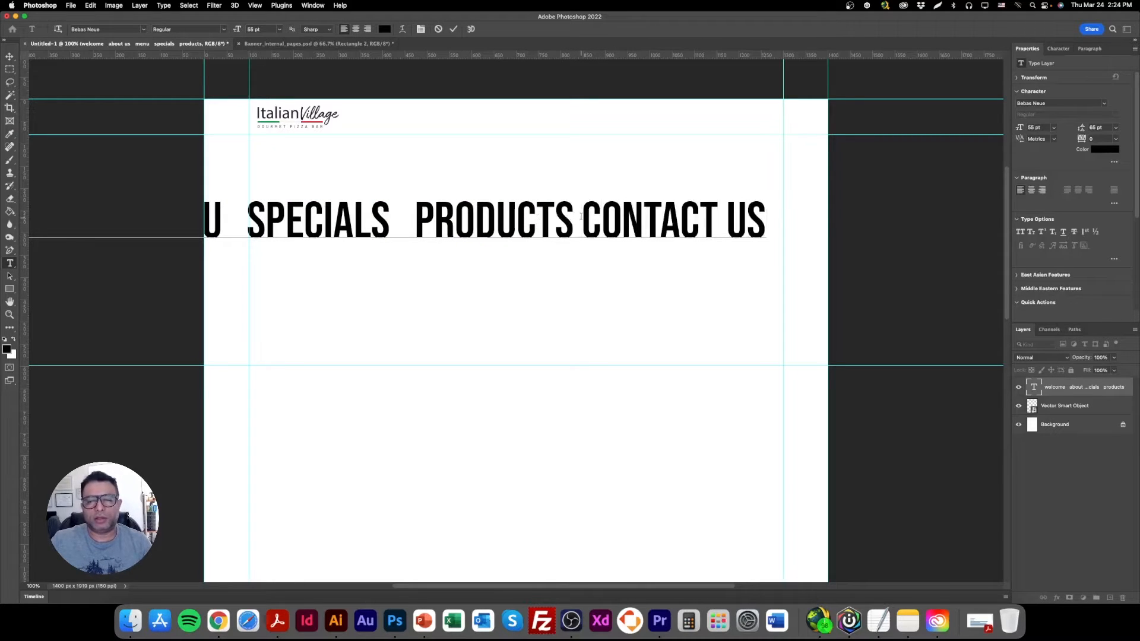
{"action": "left_click", "coordinate": [580, 217]}
Move the menu text up and to the right, and try font sizes of 12 pt and 50 pt on it.
{"action": "left_click", "coordinate": [12, 58]}
{"action": "left_click_drag", "start_coordinate": [391, 234], "coordinate": [533, 204]}
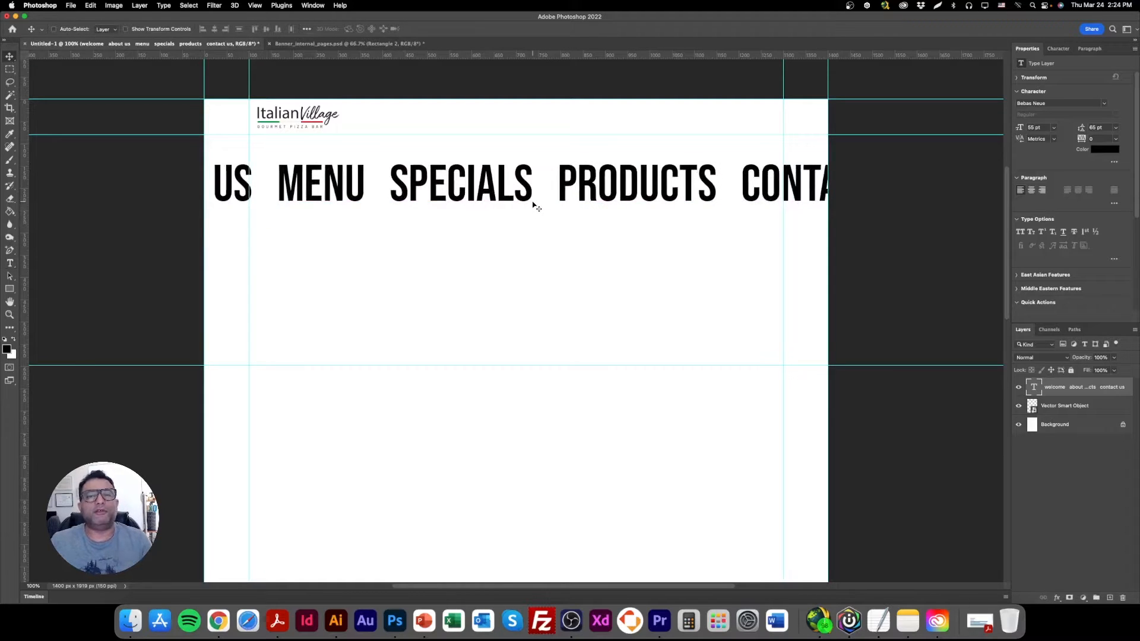
{"action": "left_click_drag", "start_coordinate": [1048, 126], "coordinate": [991, 126]}
{"action": "type", "text": "12"}
{"action": "key", "text": "Return"}
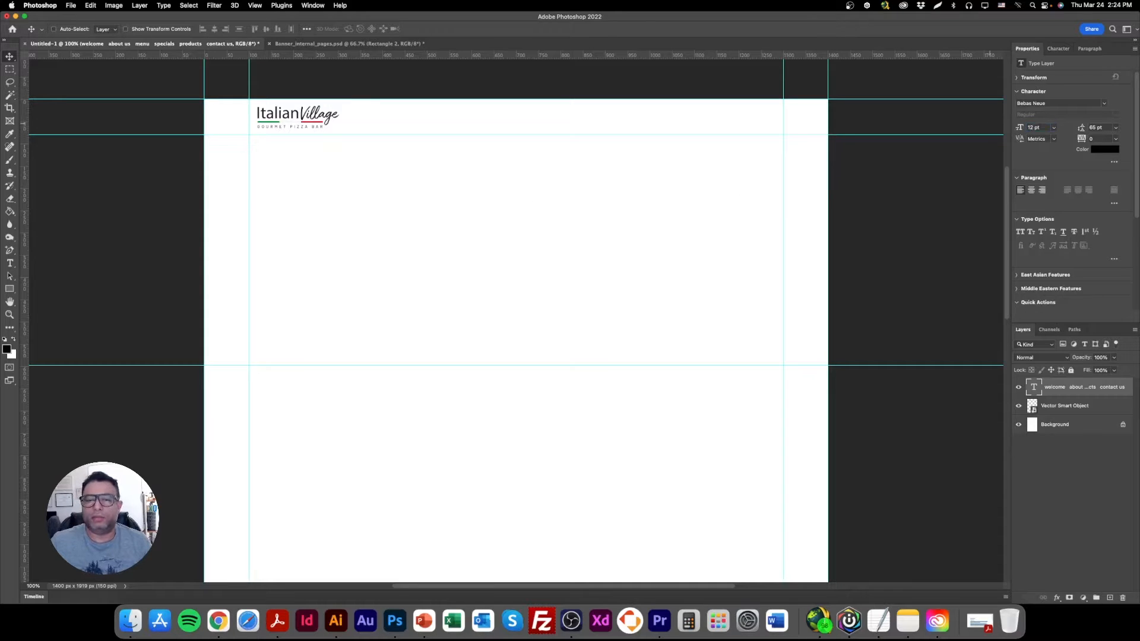
{"action": "left_click_drag", "start_coordinate": [1051, 126], "coordinate": [999, 132]}
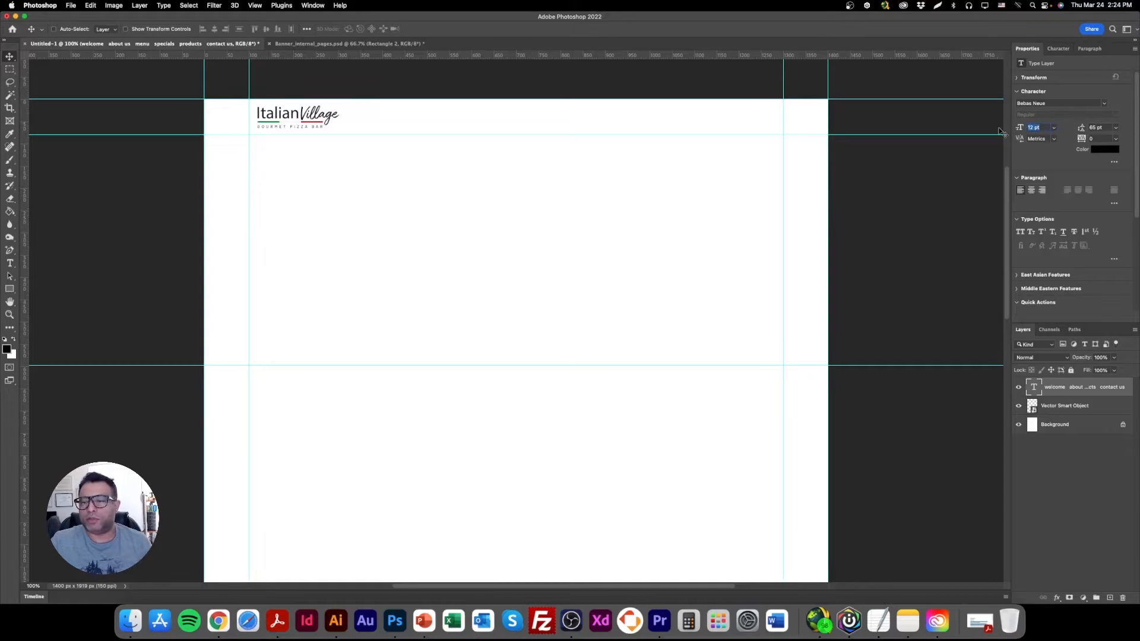
{"action": "type", "text": "50"}
{"action": "key", "text": "Return"}
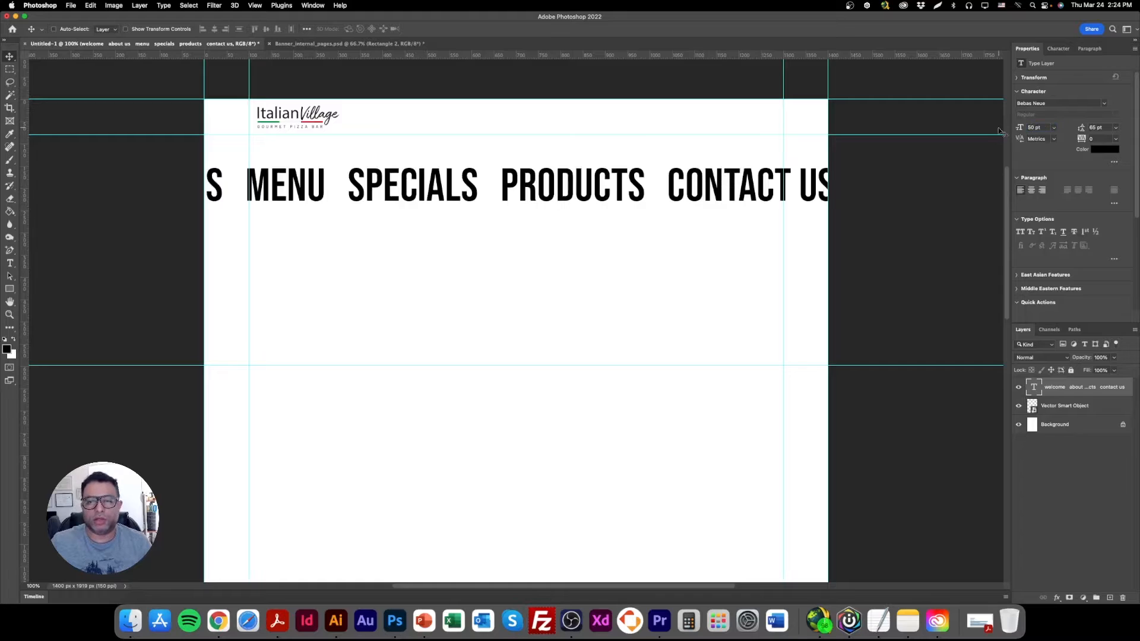
Set the menu text to 20 pt and move it into the header strip beside the logo.
{"action": "left_click_drag", "start_coordinate": [1045, 128], "coordinate": [1008, 128]}
{"action": "type", "text": "20"}
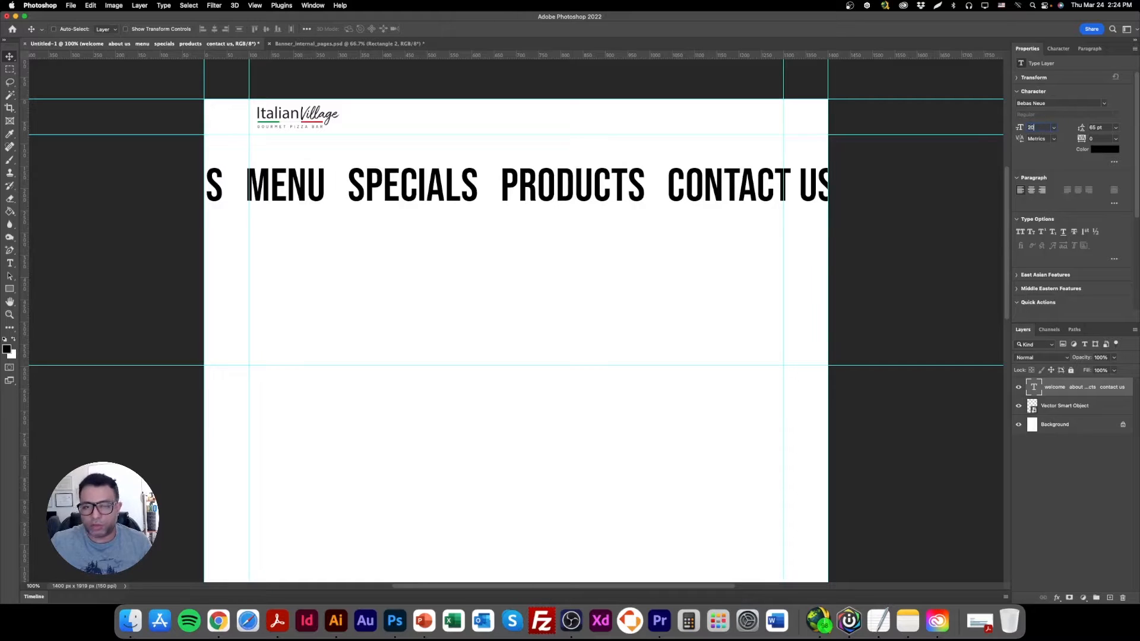
{"action": "key", "text": "Return"}
{"action": "left_click_drag", "start_coordinate": [260, 202], "coordinate": [715, 124]}
Format the menu text in Barlow Regular, all caps, with tracking of -20.
{"action": "left_click_drag", "start_coordinate": [1055, 102], "coordinate": [990, 105]}
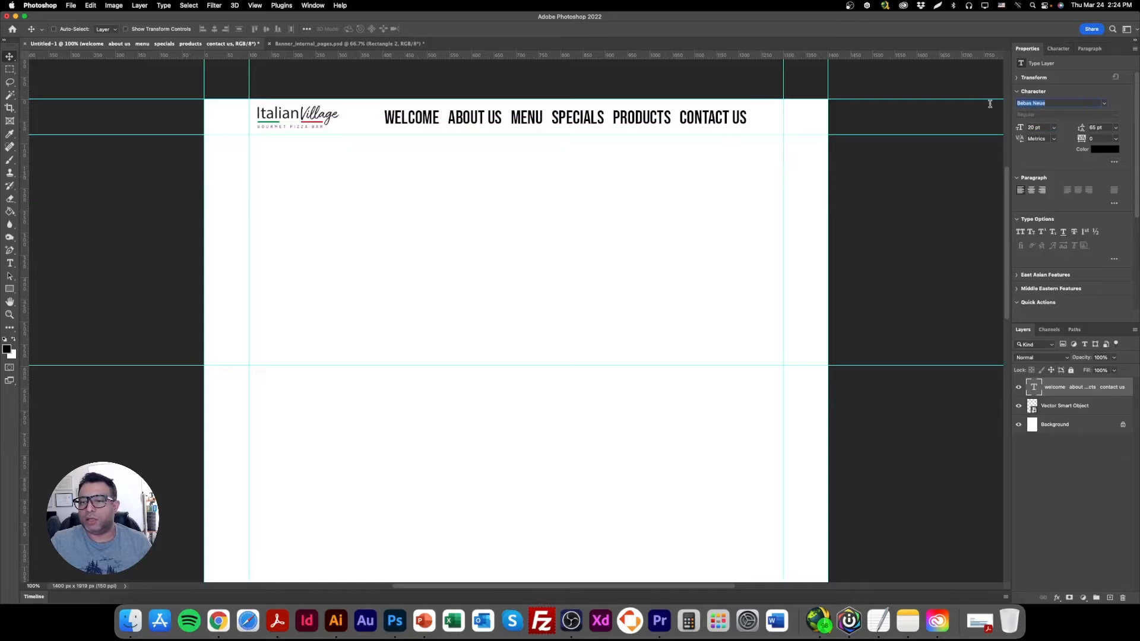
{"action": "type", "text": "barlo"}
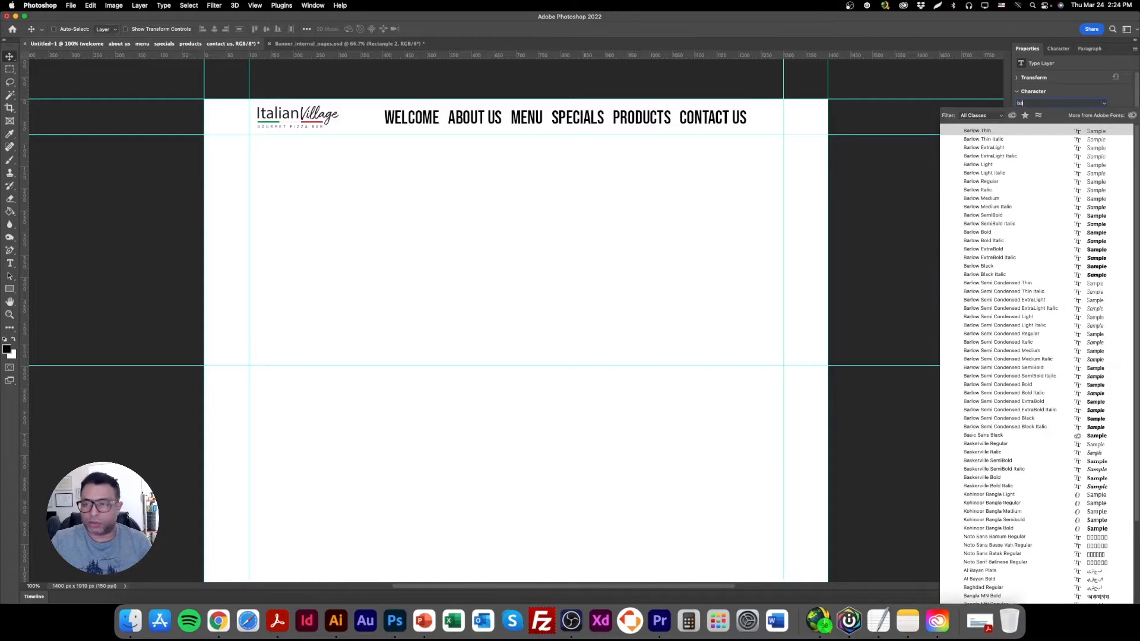
{"action": "left_click", "coordinate": [997, 182]}
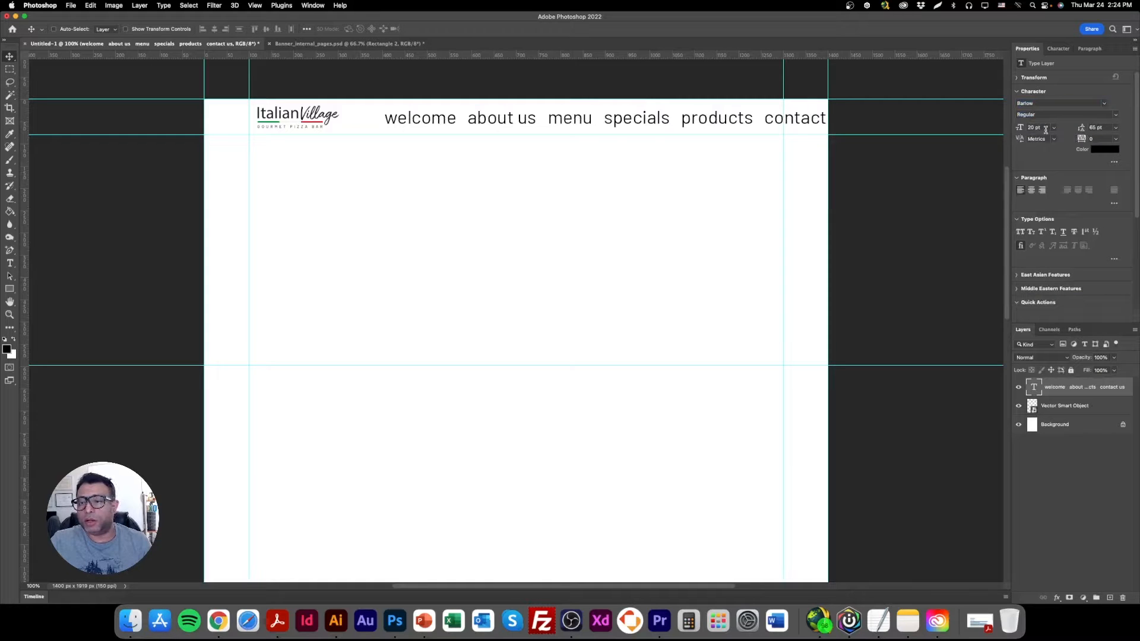
{"action": "left_click", "coordinate": [1020, 234]}
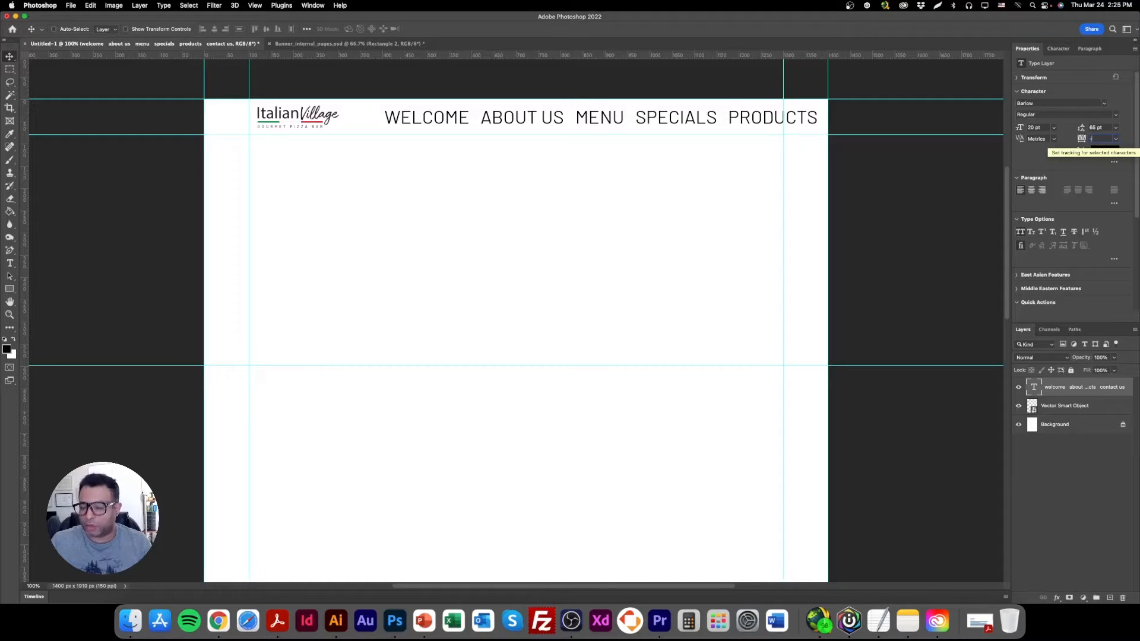
{"action": "key", "text": "Return"}
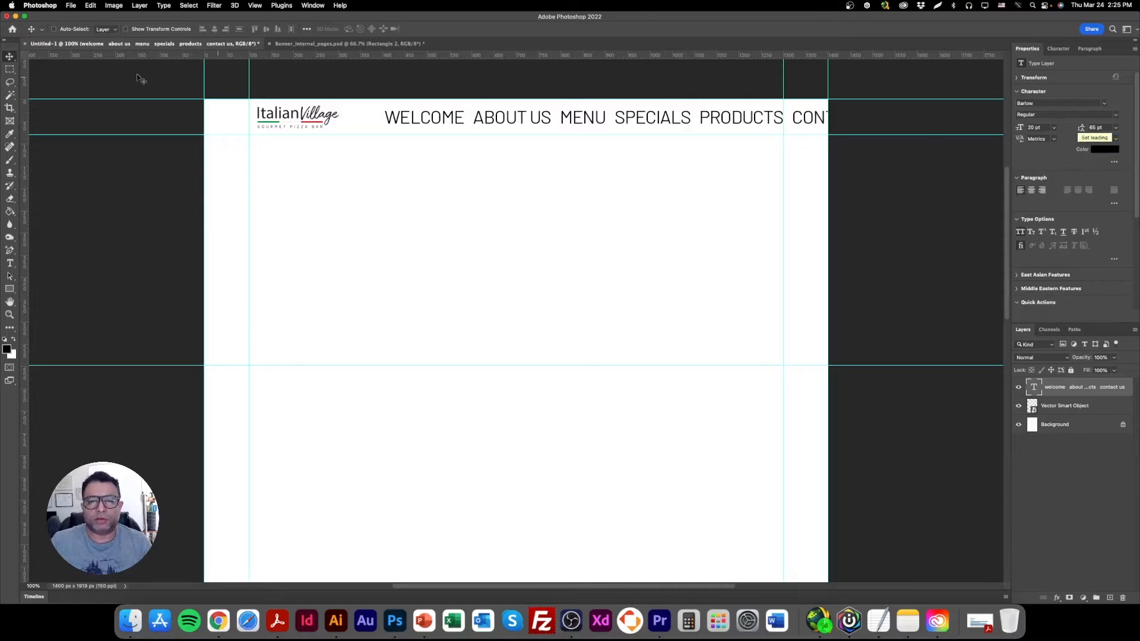
Reduce the menu text to 10 pt and reposition it in the header beside the logo.
{"action": "left_click", "coordinate": [1045, 127]}
{"action": "type", "text": "1"}
{"action": "type", "text": "4"}
{"action": "key", "text": "Return"}
{"action": "left_click", "coordinate": [1019, 126]}
{"action": "type", "text": "9"}
{"action": "key", "text": "Return"}
{"action": "left_click_drag", "start_coordinate": [477, 123], "coordinate": [507, 131]}
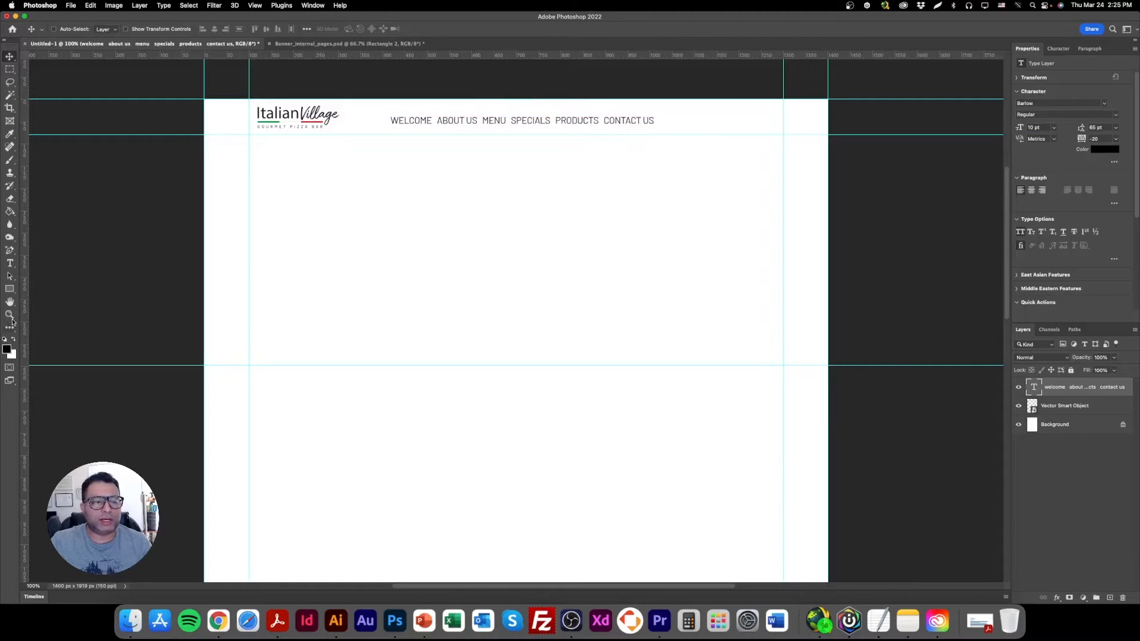
Widen the gaps between all six menu items by inserting extra spaces between them.
{"action": "left_click", "coordinate": [11, 317]}
{"action": "key", "text": "super+plus"}
{"action": "key", "text": "super+plus"}
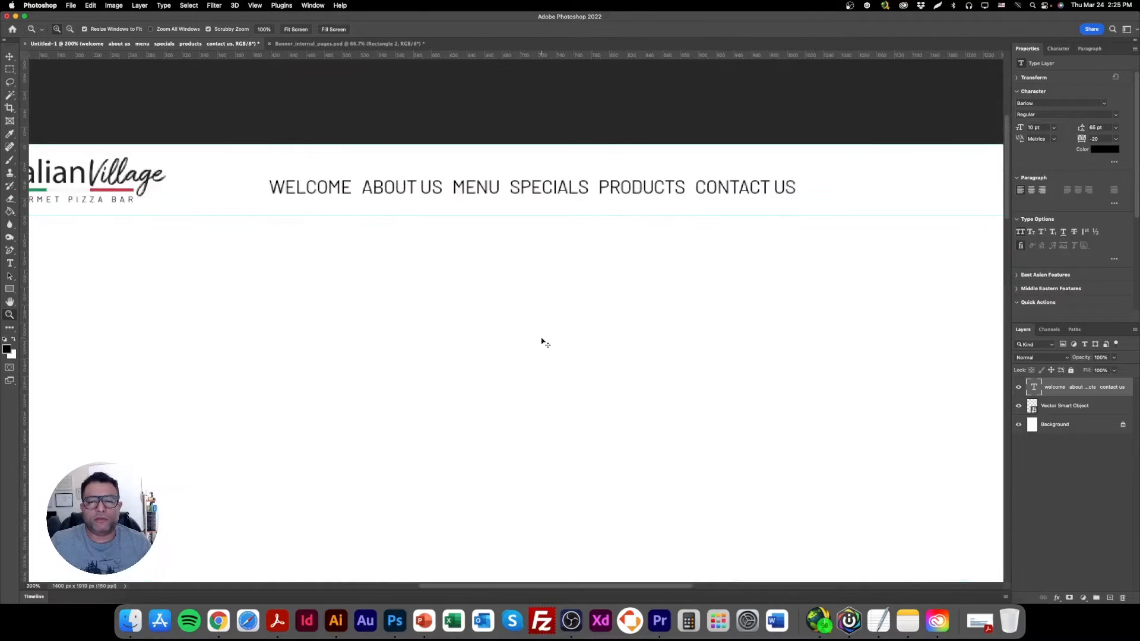
{"action": "left_click", "coordinate": [12, 59]}
{"action": "double_click", "coordinate": [400, 189]}
{"action": "double_click", "coordinate": [363, 186]}
{"action": "triple_click", "coordinate": [364, 189]}
{"action": "left_click", "coordinate": [367, 188]}
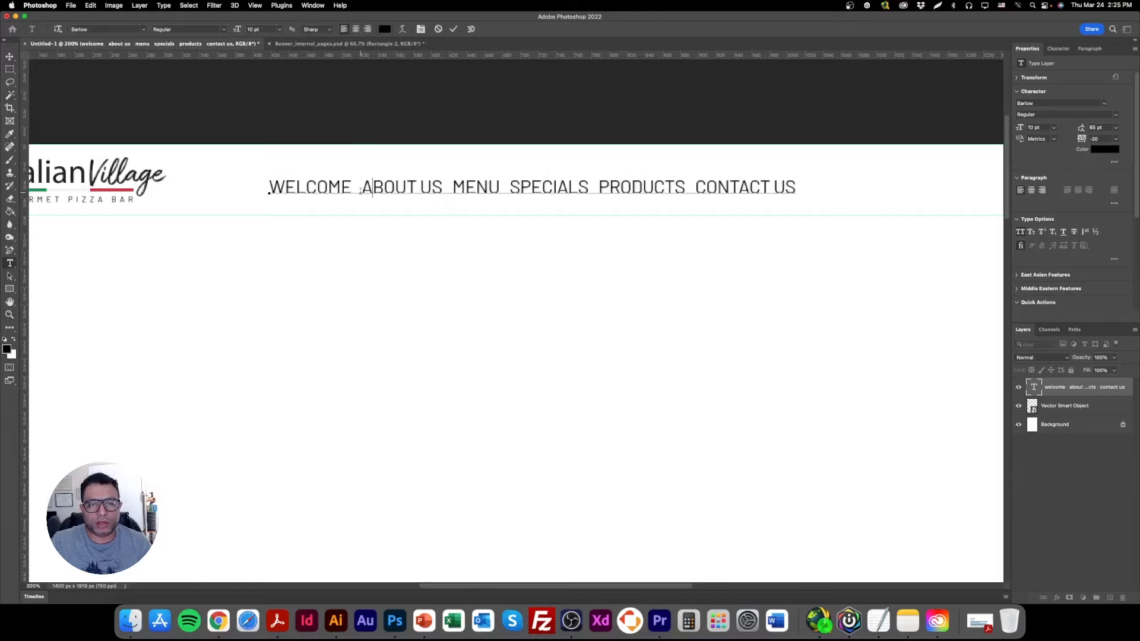
{"action": "double_click", "coordinate": [361, 189]}
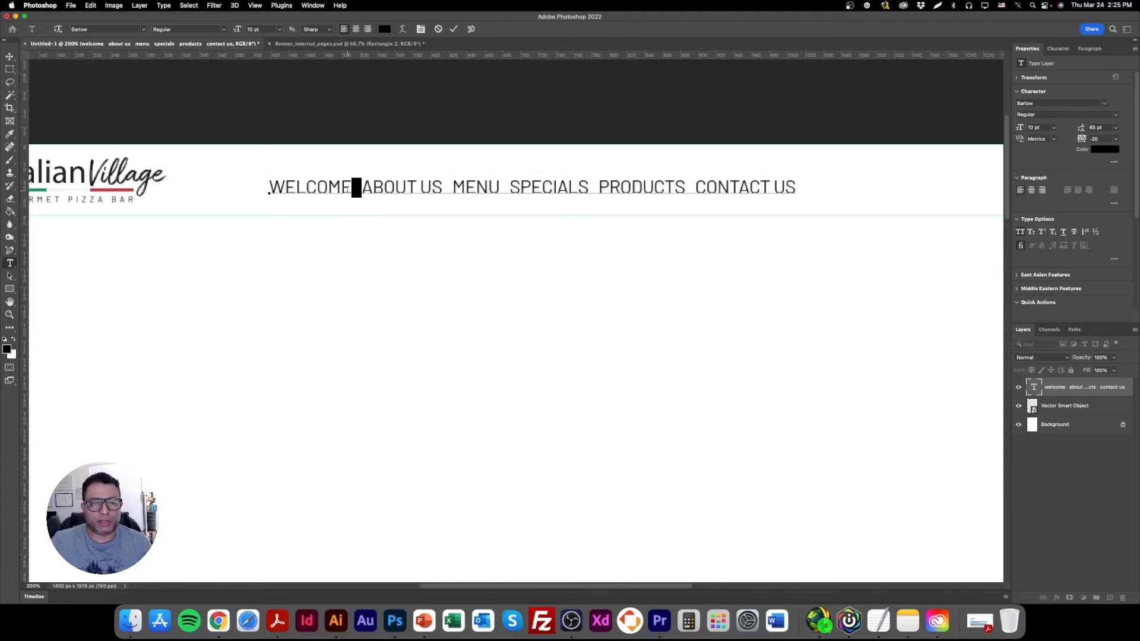
{"action": "triple_click", "coordinate": [360, 188]}
{"action": "left_click", "coordinate": [372, 188]}
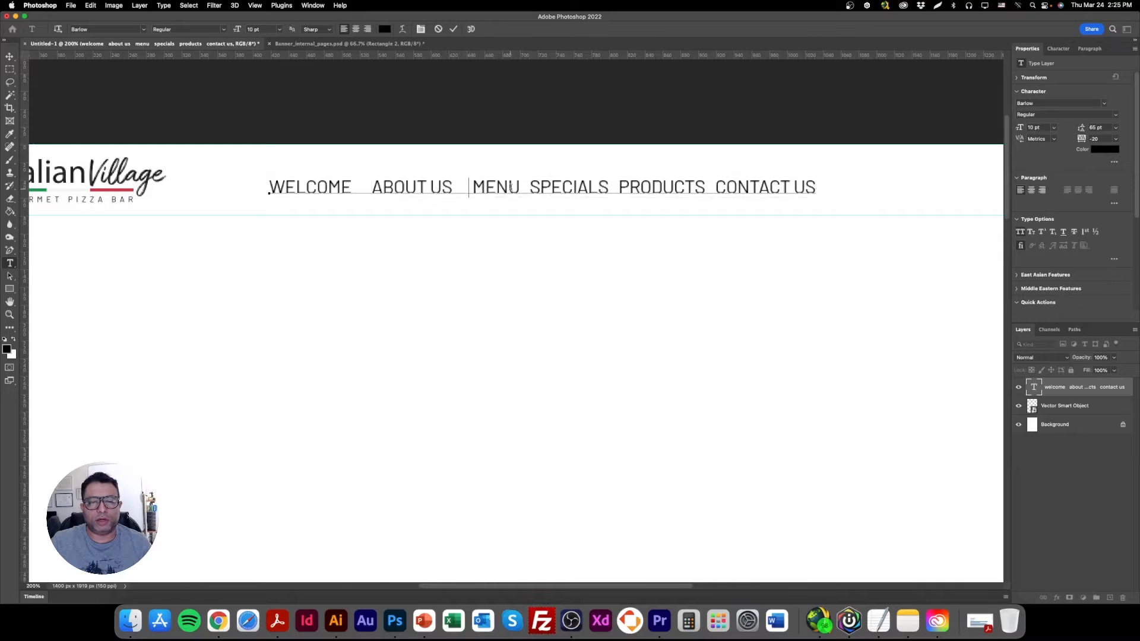
{"action": "left_click", "coordinate": [528, 187]}
{"action": "left_click", "coordinate": [628, 187]}
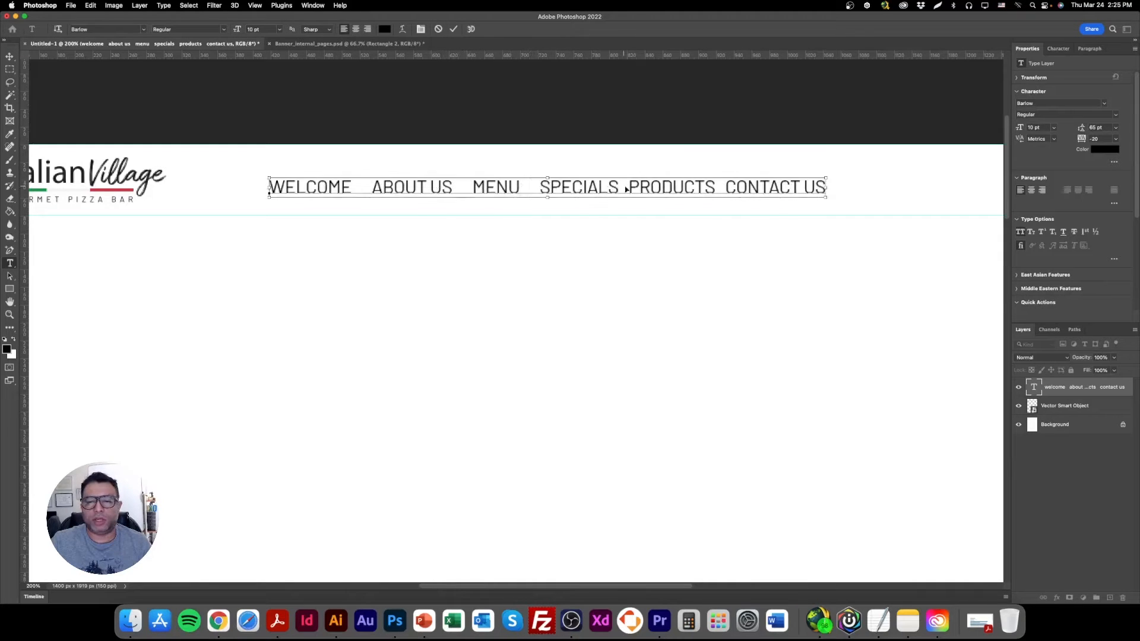
{"action": "left_click", "coordinate": [729, 187]}
Set the menu text to 9.5 pt and shift it slightly left within the header.
{"action": "left_click", "coordinate": [9, 56]}
{"action": "key", "text": "super+minus"}
{"action": "left_click_drag", "start_coordinate": [439, 241], "coordinate": [461, 224]}
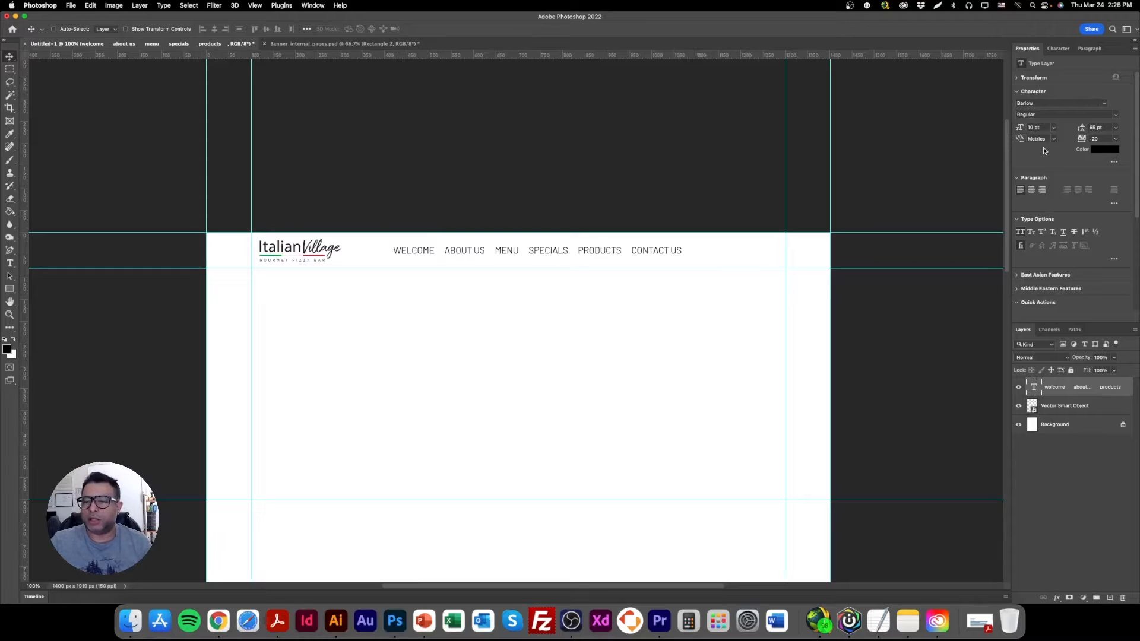
{"action": "left_click", "coordinate": [1044, 128]}
{"action": "type", "text": "9"}
{"action": "key", "text": "Return"}
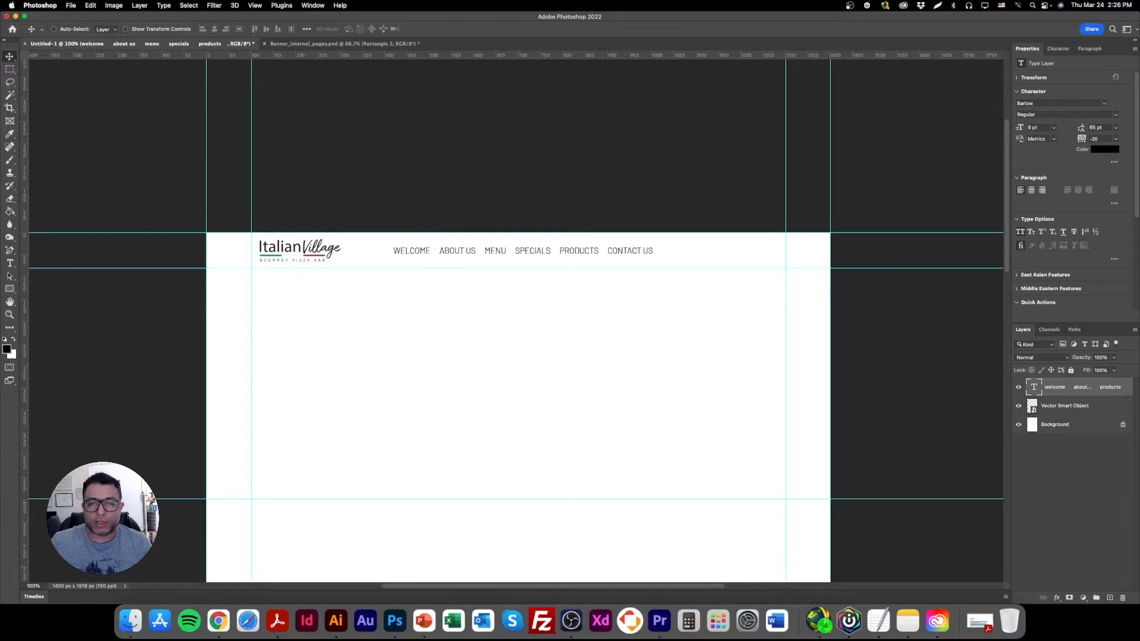
{"action": "left_click", "coordinate": [1036, 127]}
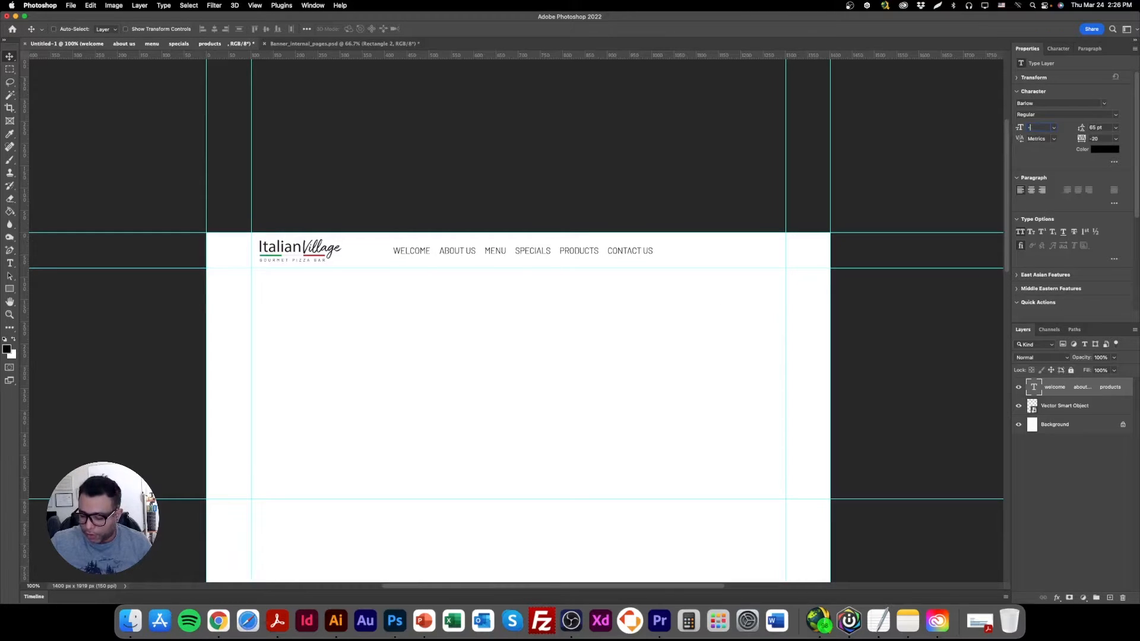
{"action": "type", "text": "9.5"}
{"action": "key", "text": "Return"}
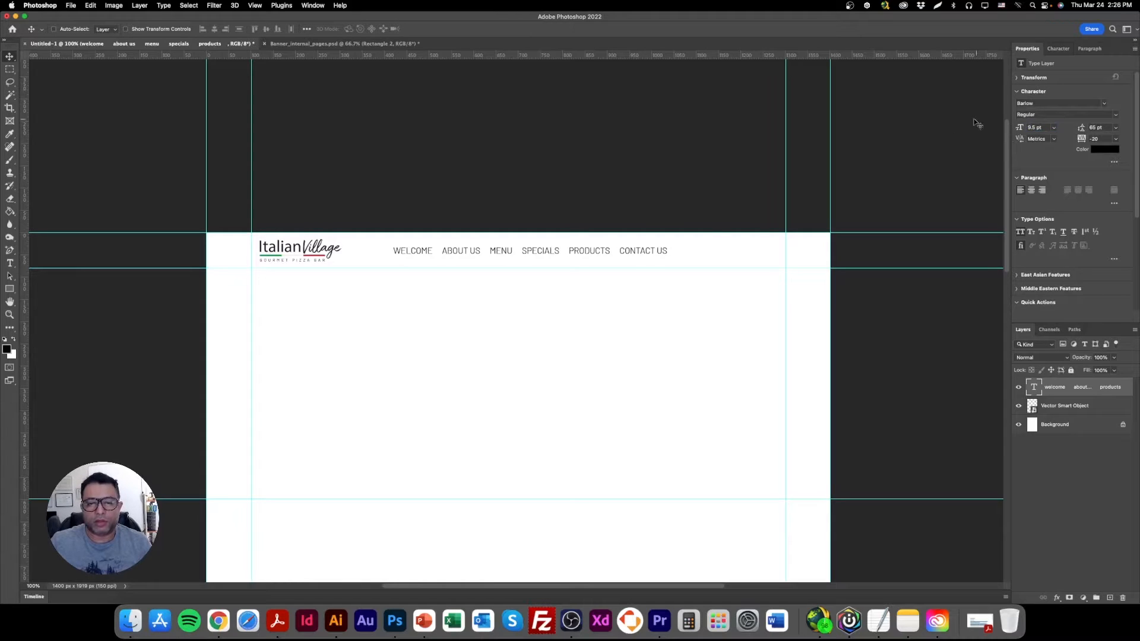
{"action": "left_click_drag", "start_coordinate": [598, 256], "coordinate": [588, 257]}
Draw a black rectangle about 152 × 34 px in the header after CONTACT US and nudge it slightly right.
{"action": "left_click_drag", "start_coordinate": [10, 289], "coordinate": [43, 292]}
{"action": "left_click", "coordinate": [43, 288]}
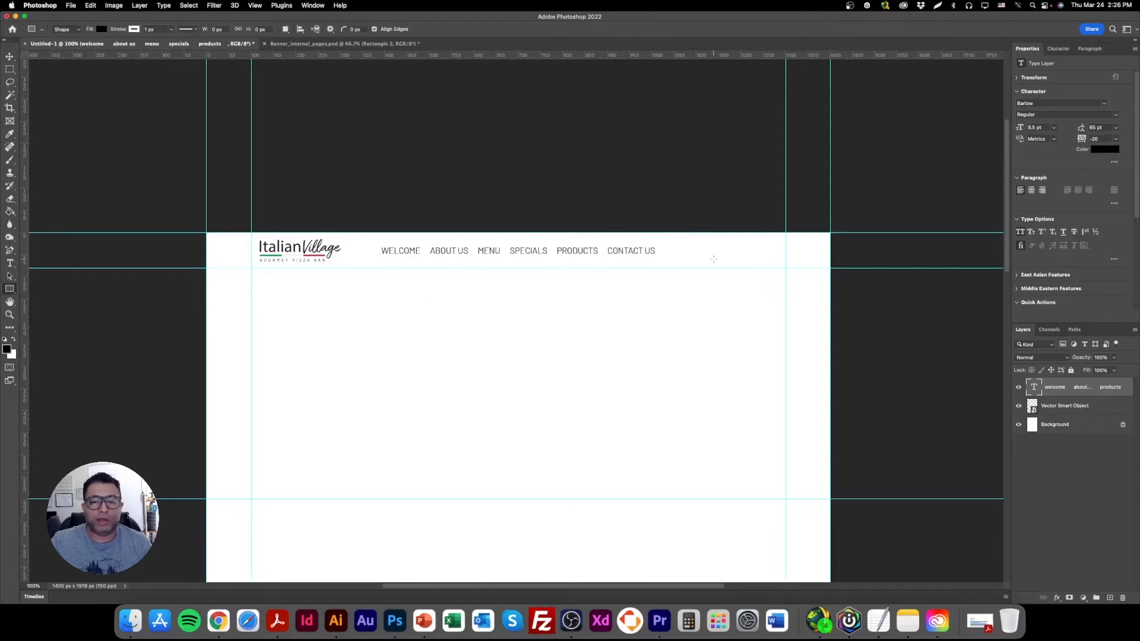
{"action": "left_click_drag", "start_coordinate": [689, 240], "coordinate": [758, 255]}
{"action": "left_click", "coordinate": [10, 56]}
{"action": "left_click_drag", "start_coordinate": [739, 256], "coordinate": [742, 254]}
Turn on the transform controls and stretch the header rectangle up and down to about 44 px high.
{"action": "left_click", "coordinate": [10, 315]}
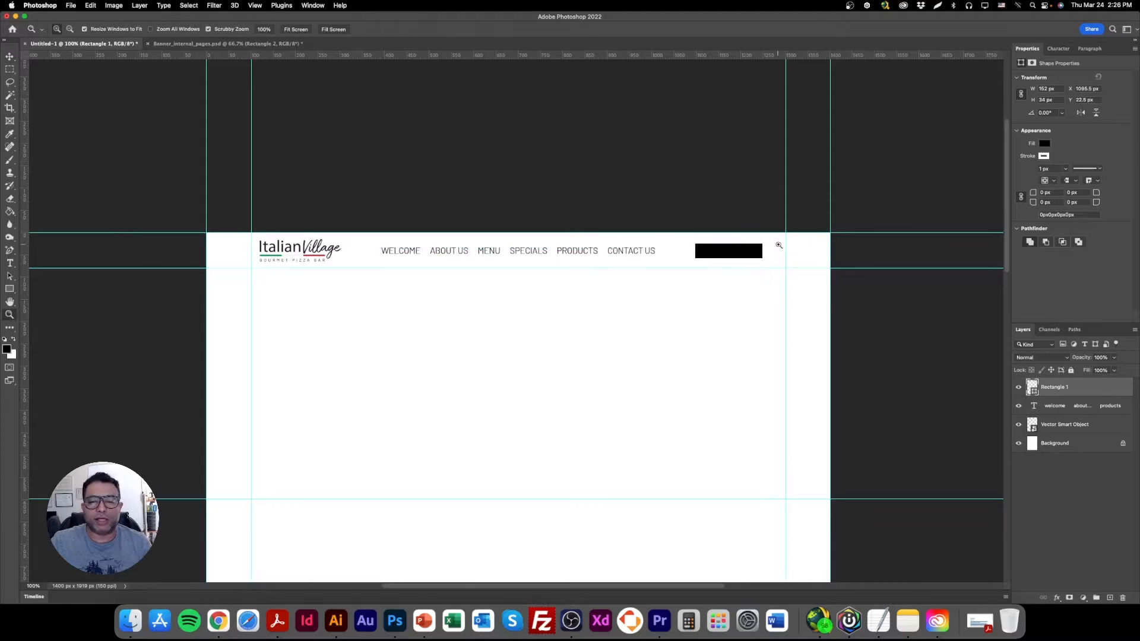
{"action": "left_click", "coordinate": [725, 253]}
{"action": "left_click", "coordinate": [9, 69]}
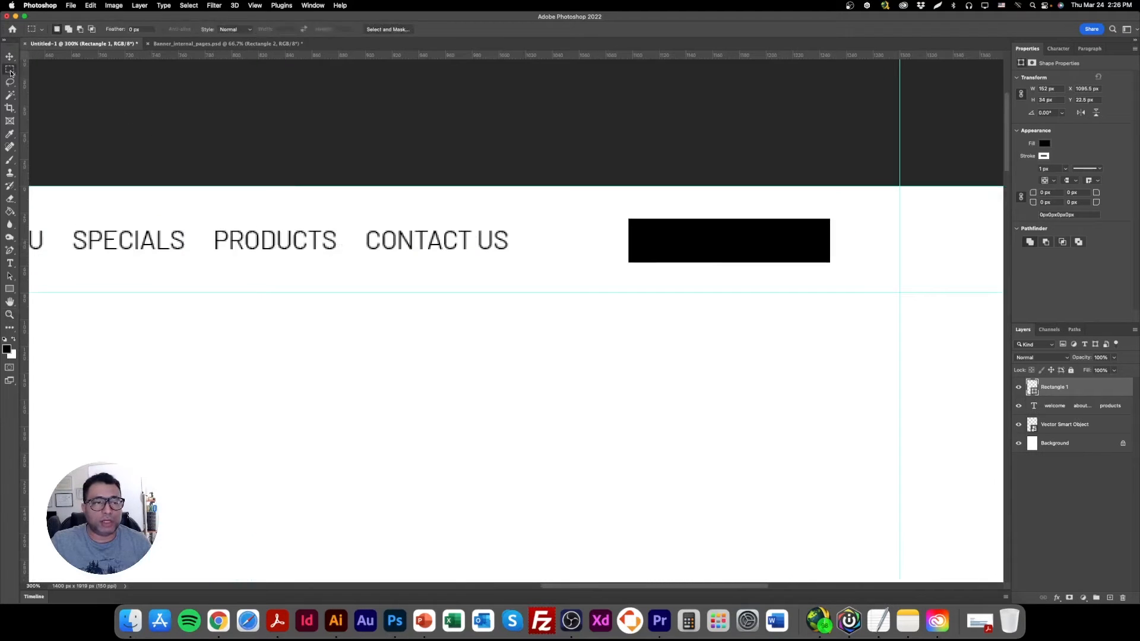
{"action": "left_click", "coordinate": [15, 58]}
{"action": "left_click", "coordinate": [161, 29]}
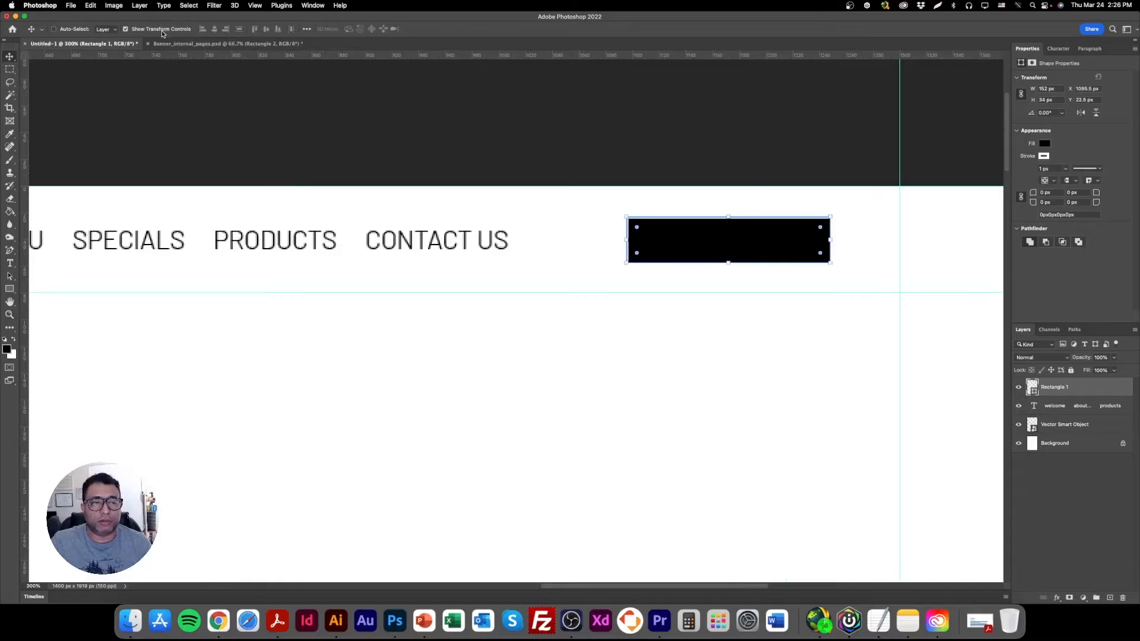
{"action": "left_click_drag", "start_coordinate": [749, 211], "coordinate": [749, 204]}
{"action": "left_click_drag", "start_coordinate": [729, 261], "coordinate": [730, 269]}
{"action": "key", "text": "Return"}
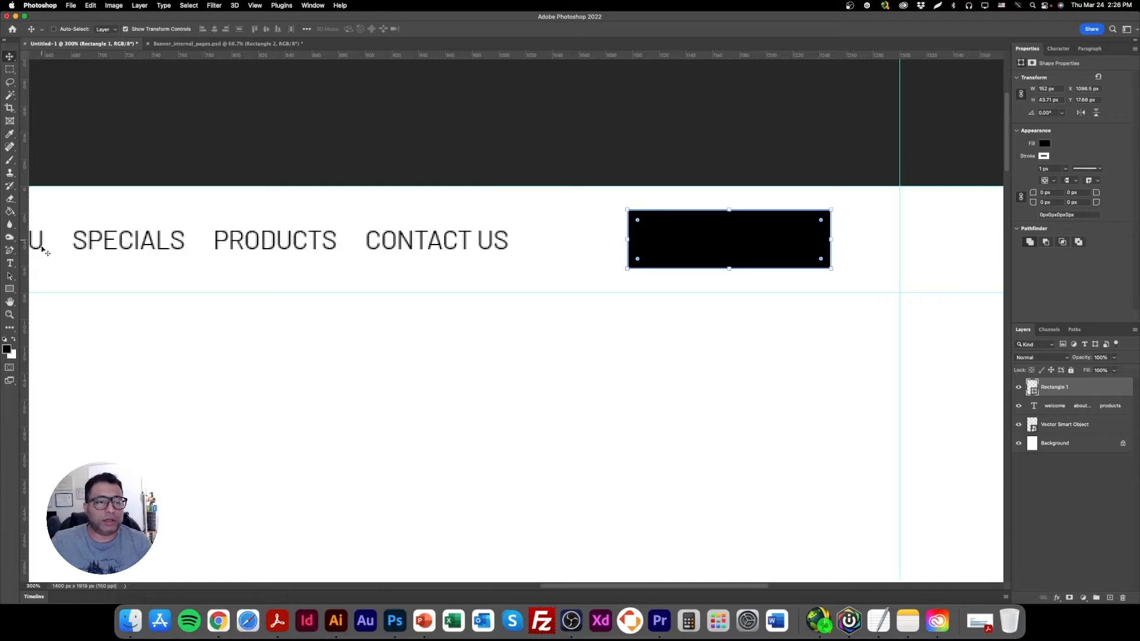
Remove the stroke from the header rectangle.
{"action": "left_click", "coordinate": [10, 289]}
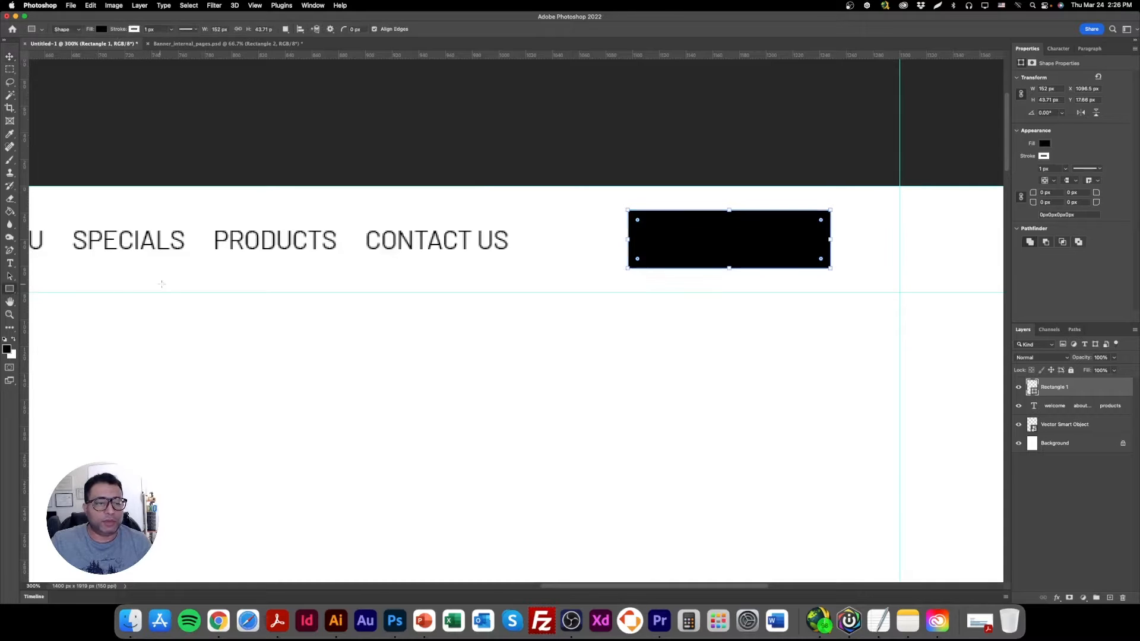
{"action": "left_click", "coordinate": [136, 30]}
{"action": "left_click", "coordinate": [83, 47]}
{"action": "left_click", "coordinate": [10, 57]}
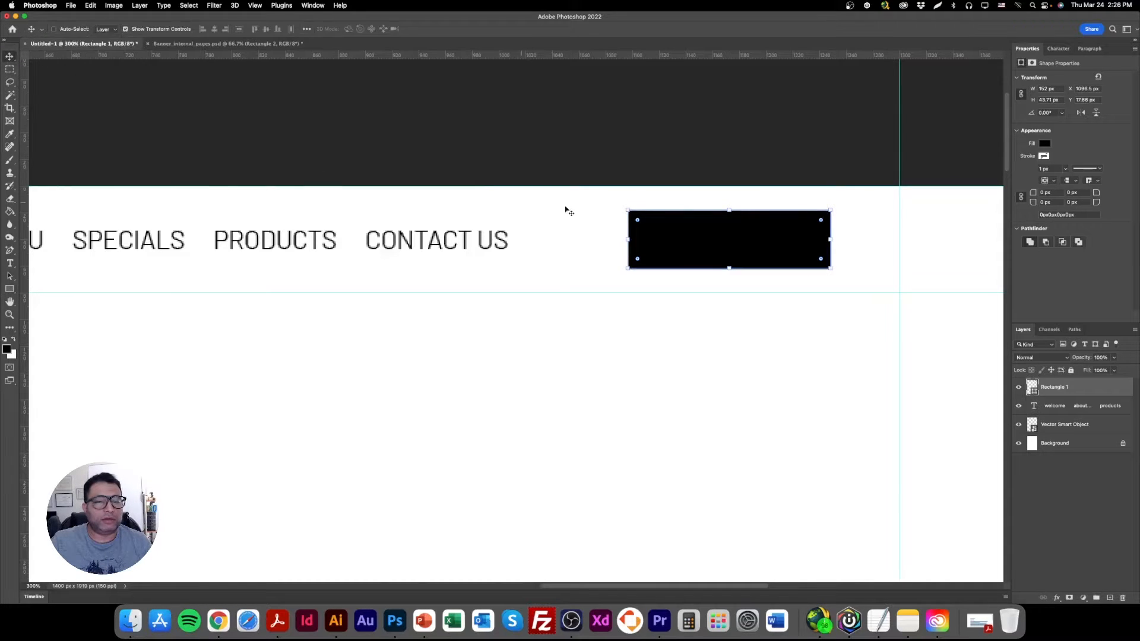
Round the header rectangle's corners to 10 px and place a duplicate of the menu text below the header.
{"action": "left_click_drag", "start_coordinate": [638, 220], "coordinate": [641, 224]}
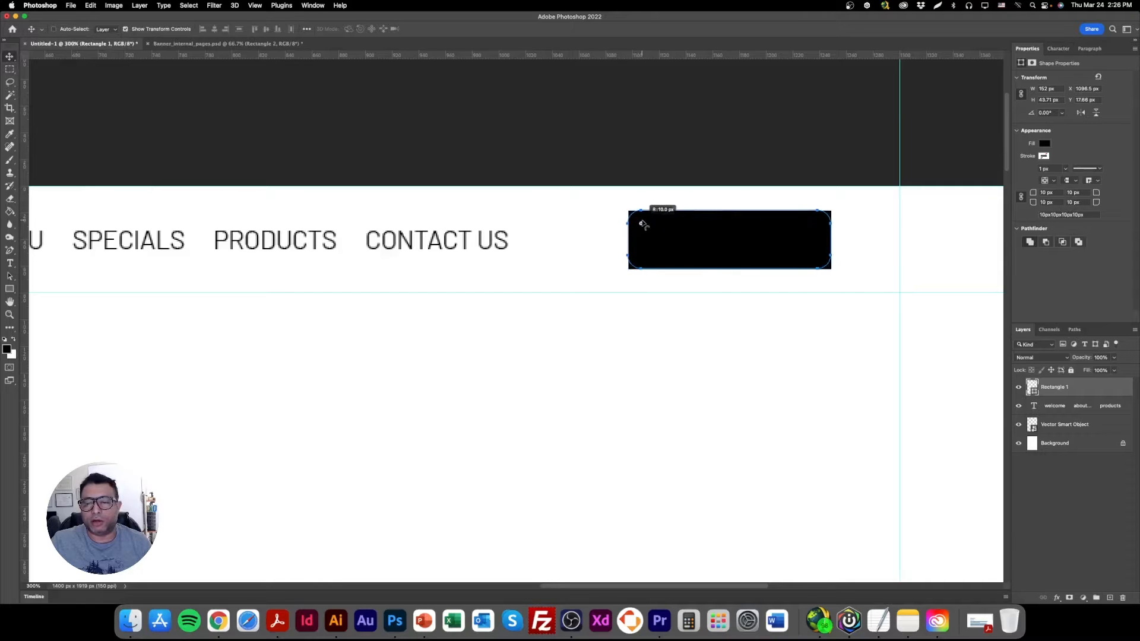
{"action": "right_click", "coordinate": [237, 245]}
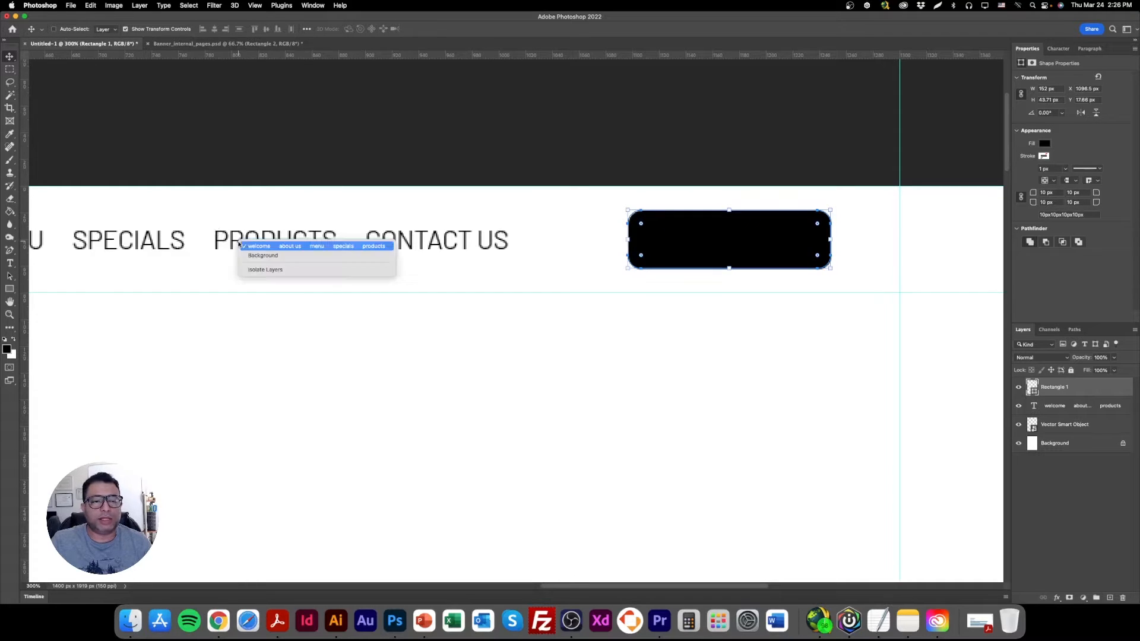
{"action": "left_click", "coordinate": [289, 246]}
{"action": "left_click_drag", "start_coordinate": [309, 240], "coordinate": [488, 382]}
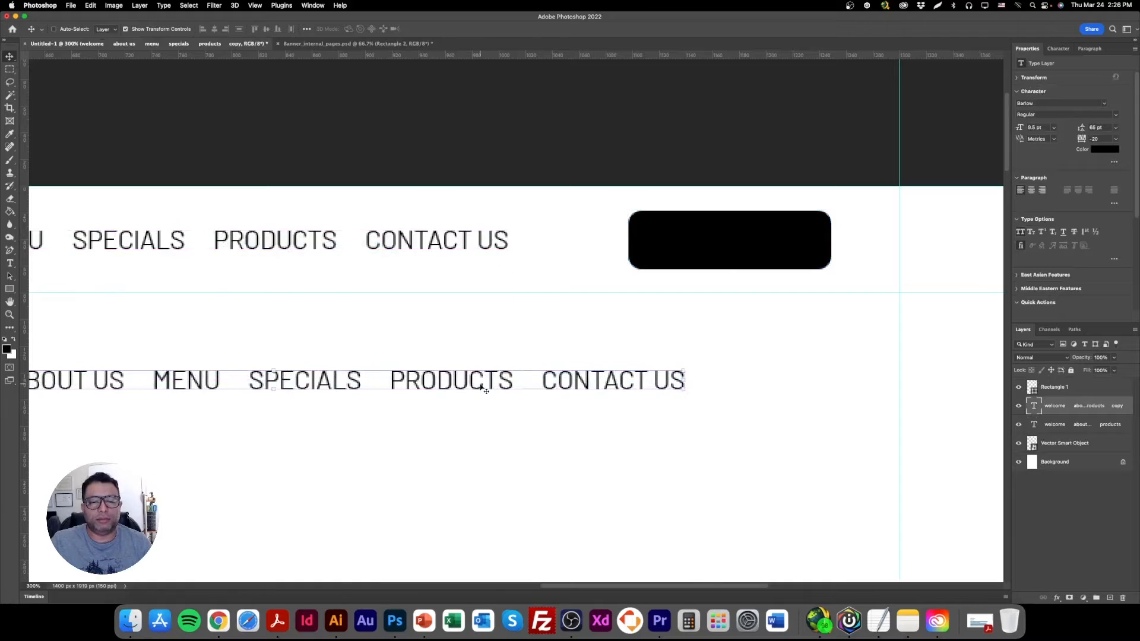
Replace the duplicated menu text with "book your table".
{"action": "double_click", "coordinate": [479, 384]}
{"action": "key", "text": "BackSpace"}
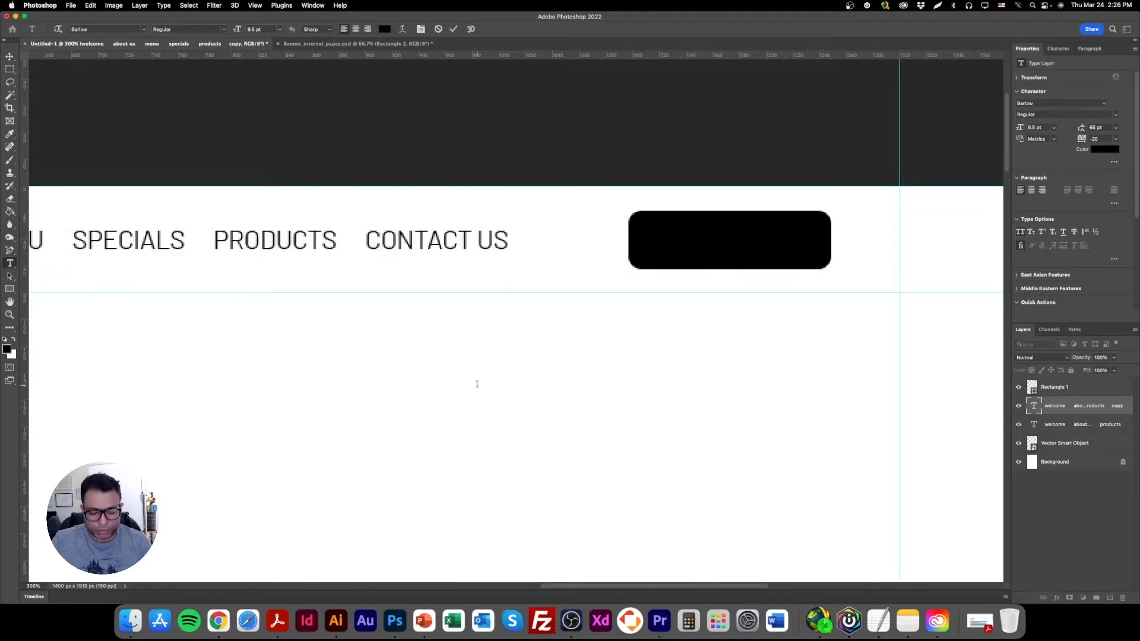
{"action": "type", "text": "bel"}
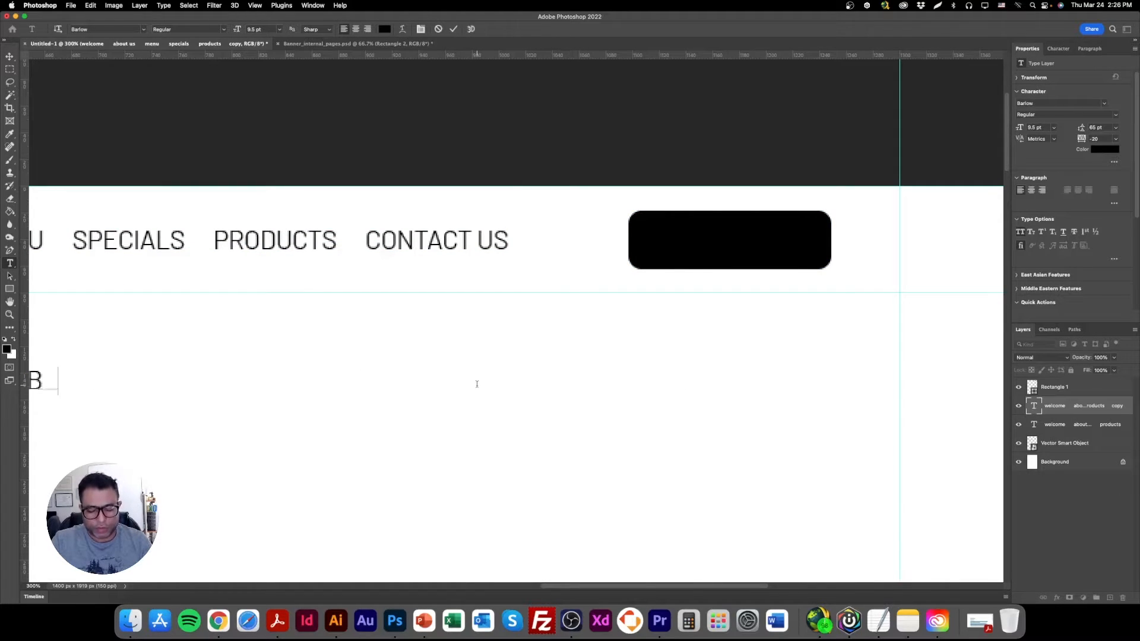
{"action": "key", "text": "super+a"}
{"action": "key", "text": "BackSpace"}
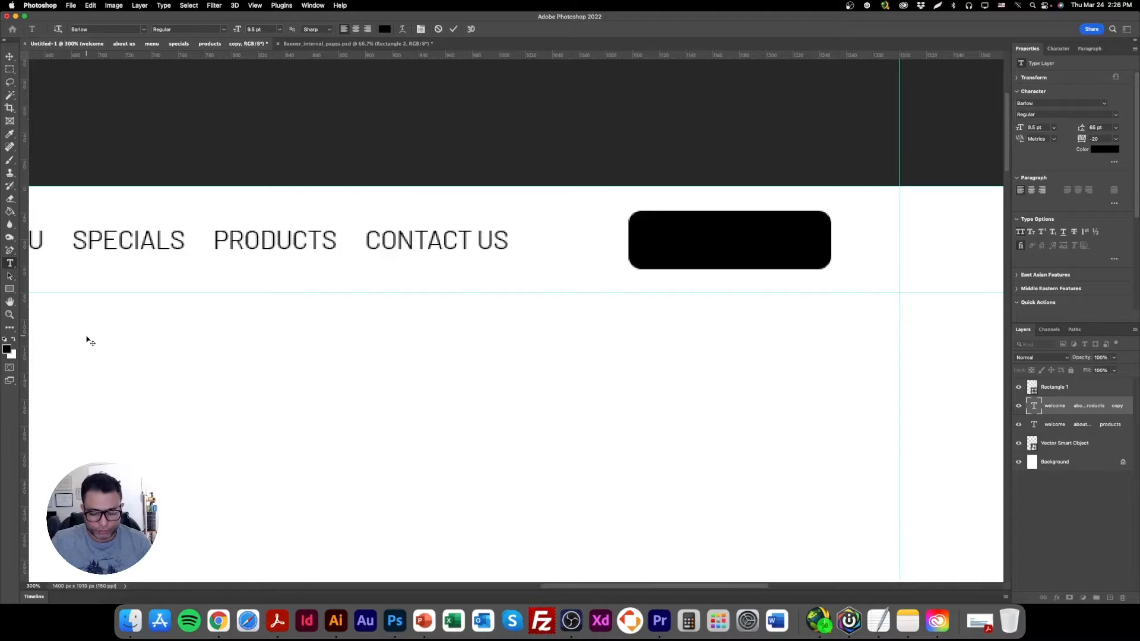
{"action": "type", "text": "book your table"}
Position the BOOK YOUR TABLE text over the header rectangle, colored white and with its layer above the rectangle.
{"action": "left_click", "coordinate": [10, 57]}
{"action": "left_click_drag", "start_coordinate": [48, 362], "coordinate": [830, 243]}
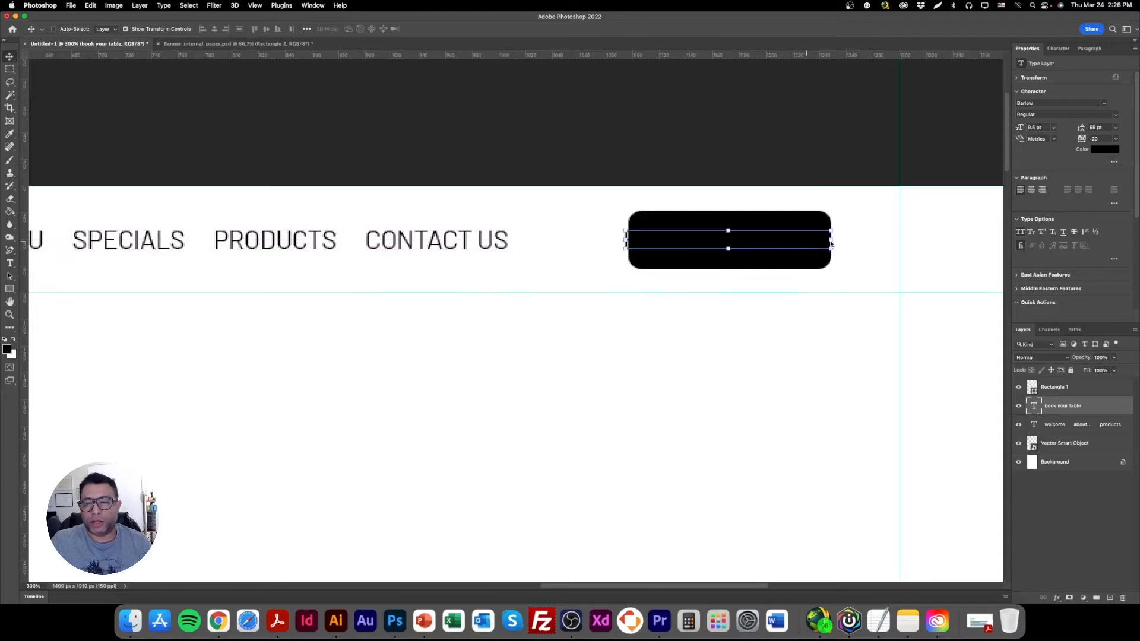
{"action": "left_click", "coordinate": [1104, 149]}
{"action": "left_click", "coordinate": [1051, 320]}
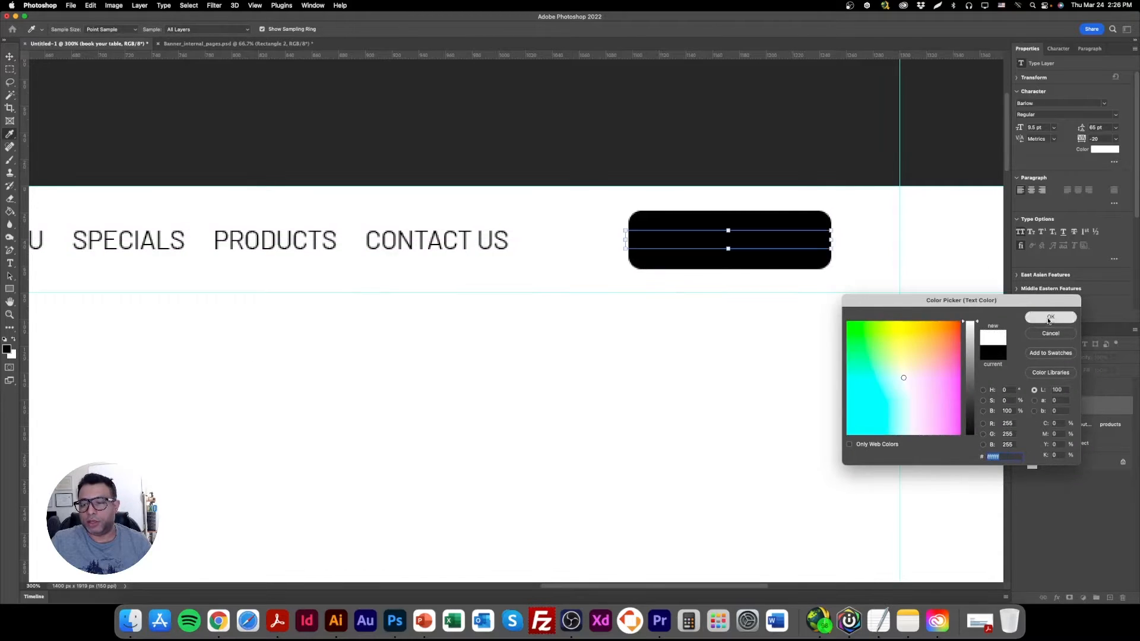
{"action": "left_click_drag", "start_coordinate": [1100, 410], "coordinate": [1097, 383]}
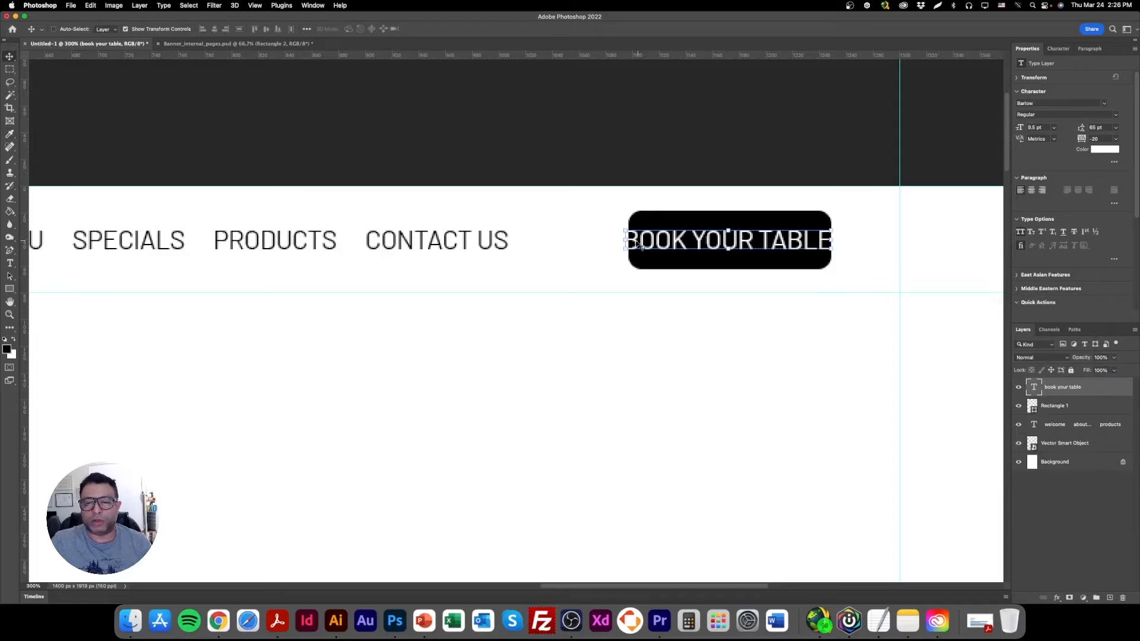
Widen the header rectangle to about 182 px and shift it so it surrounds the BOOK YOUR TABLE text evenly.
{"action": "right_click", "coordinate": [665, 223]}
{"action": "left_click", "coordinate": [686, 226]}
{"action": "left_click_drag", "start_coordinate": [629, 239], "coordinate": [587, 239]}
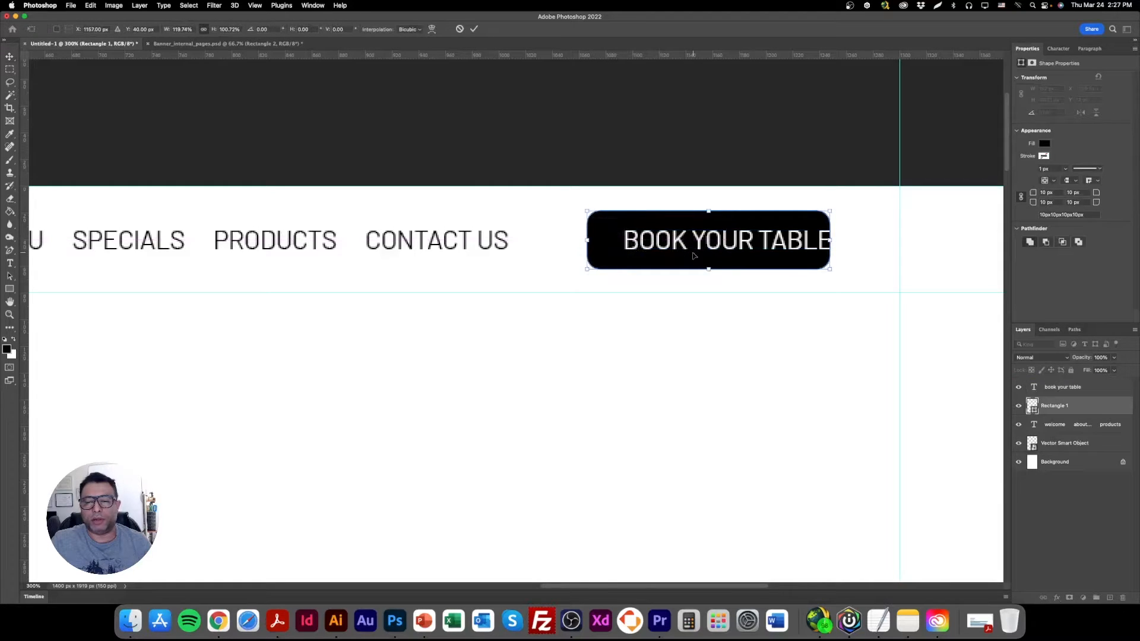
{"action": "key", "text": "Return"}
{"action": "left_click_drag", "start_coordinate": [676, 262], "coordinate": [695, 263]}
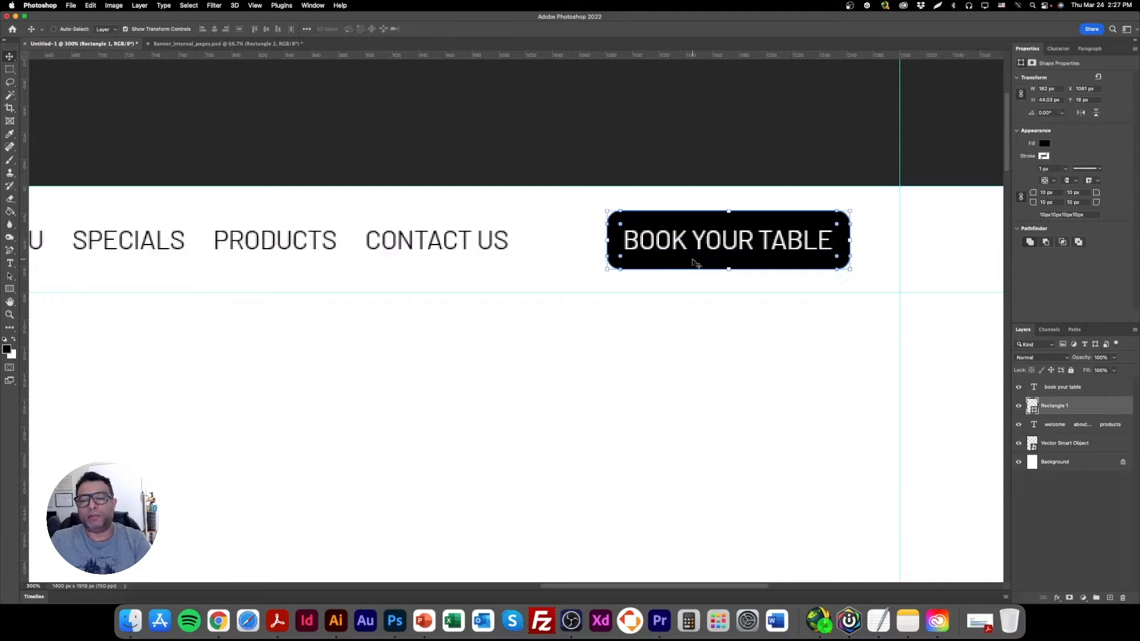
Turn off the transform controls for the Move tool.
{"action": "key", "text": "super+minus"}
{"action": "key", "text": "super+minus"}
{"action": "key", "text": "super+minus"}
{"action": "key", "text": "super+minus"}
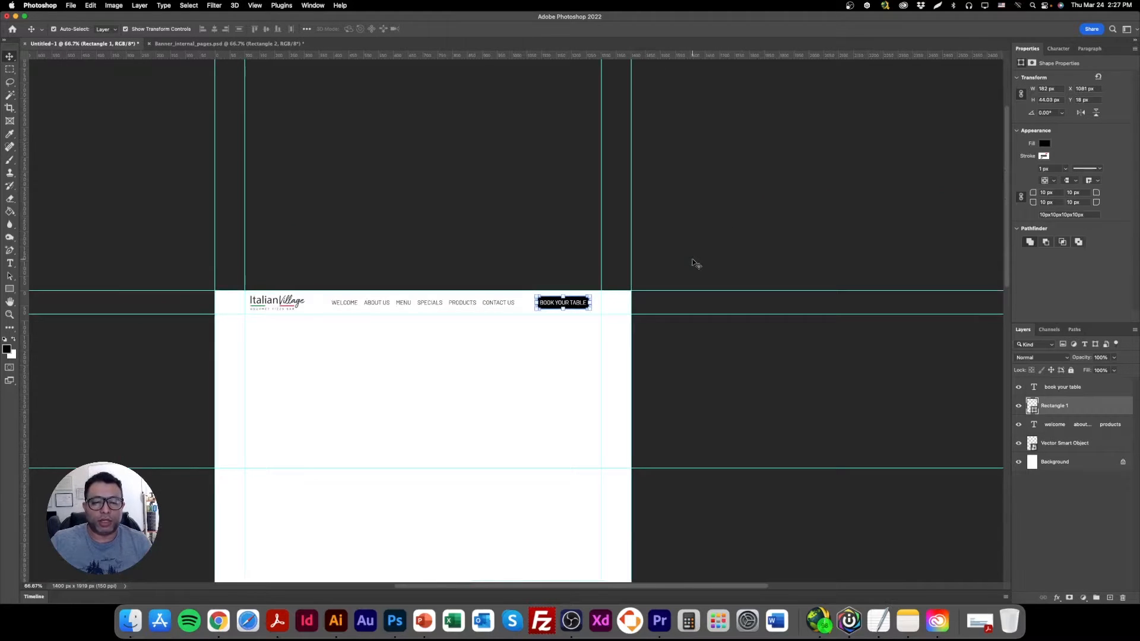
{"action": "key", "text": "super+equal"}
{"action": "key", "text": "super+equal"}
{"action": "double_click", "coordinate": [10, 301]}
{"action": "double_click", "coordinate": [11, 314]}
{"action": "scroll", "coordinate": [538, 303], "scroll_direction": "up", "scroll_amount": 5}
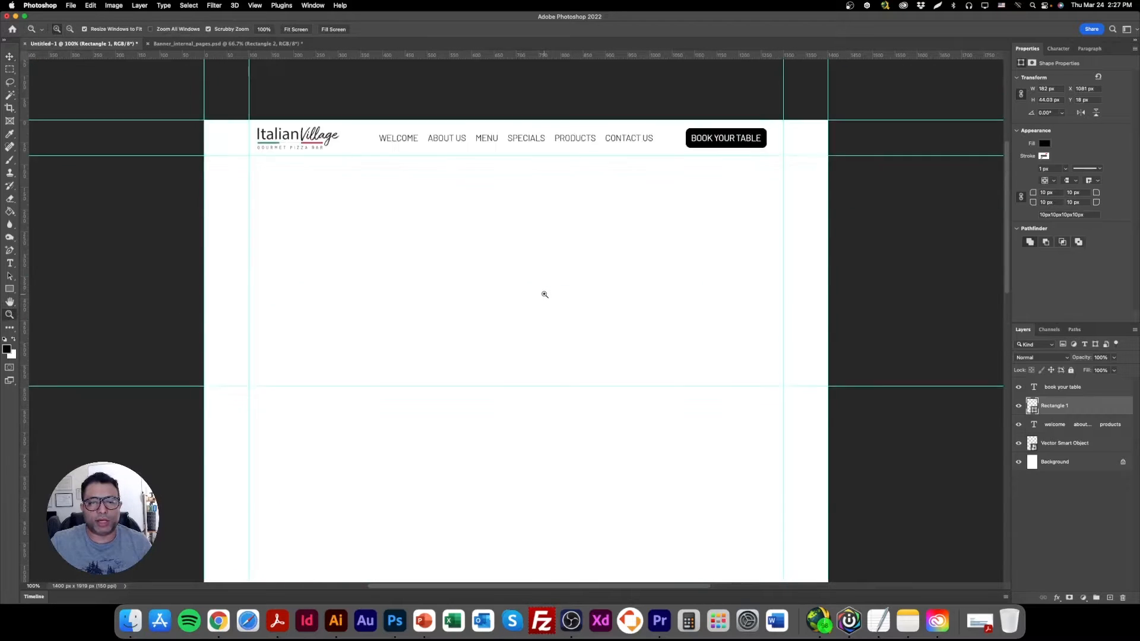
{"action": "left_click", "coordinate": [10, 57]}
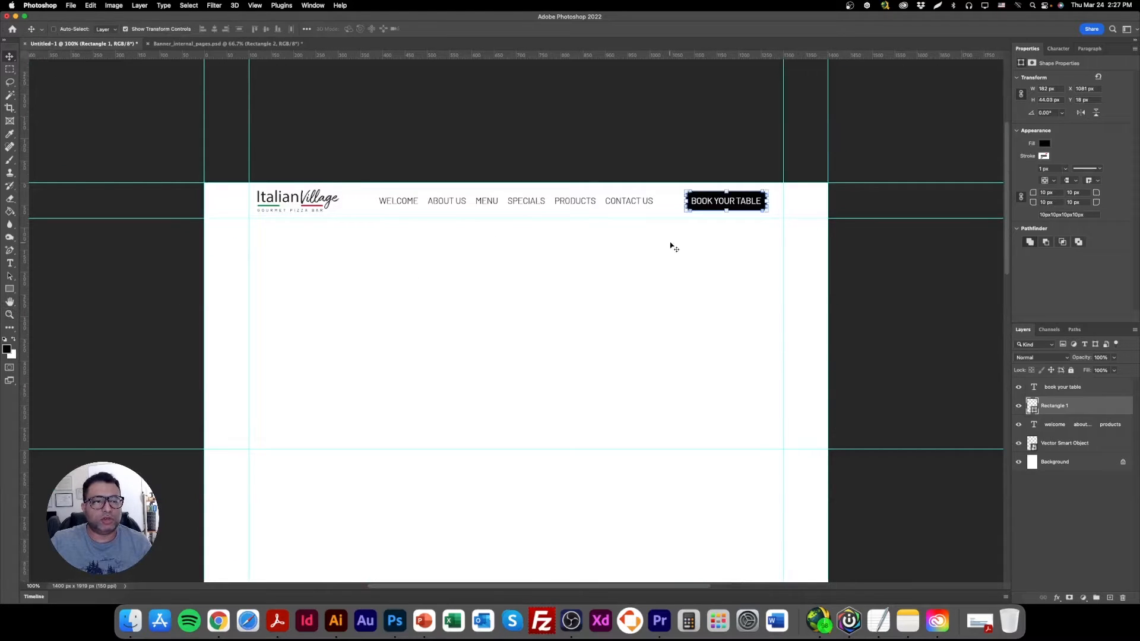
{"action": "left_click", "coordinate": [126, 29]}
Set the BOOK YOUR TABLE text size to 8 pt.
{"action": "right_click", "coordinate": [722, 200]}
{"action": "left_click", "coordinate": [745, 204]}
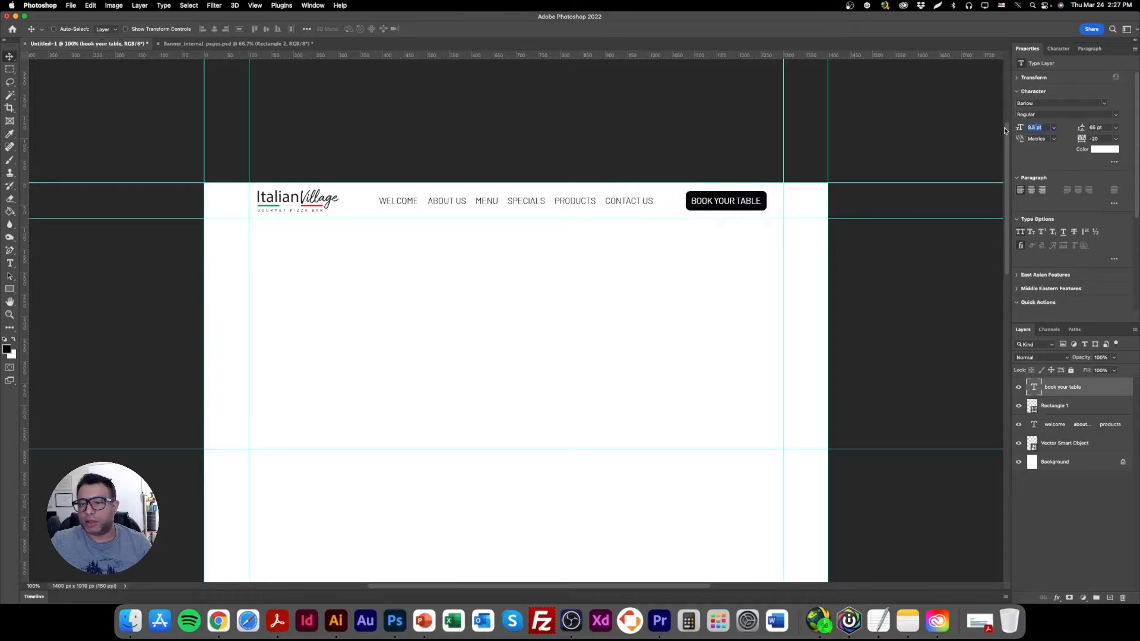
{"action": "type", "text": "9"}
{"action": "key", "text": "Return"}
{"action": "left_click_drag", "start_coordinate": [1039, 128], "coordinate": [1008, 127]}
{"action": "type", "text": "8"}
{"action": "key", "text": "Return"}
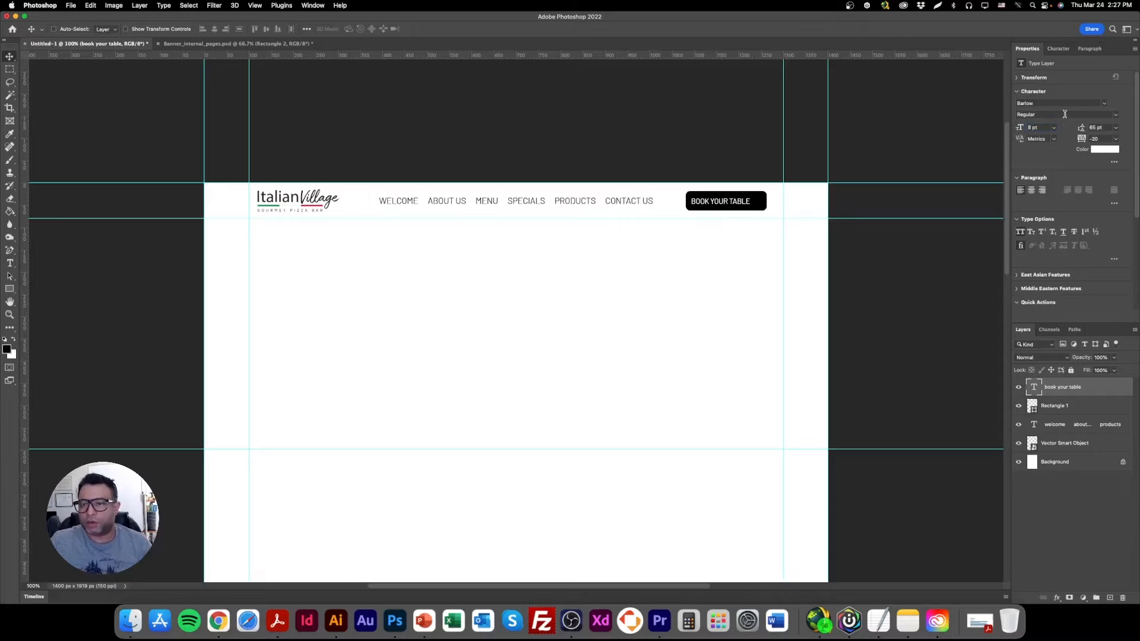
Center the BOOK YOUR TABLE text horizontally on its rectangle.
{"action": "left_click_drag", "start_coordinate": [744, 205], "coordinate": [750, 206]}
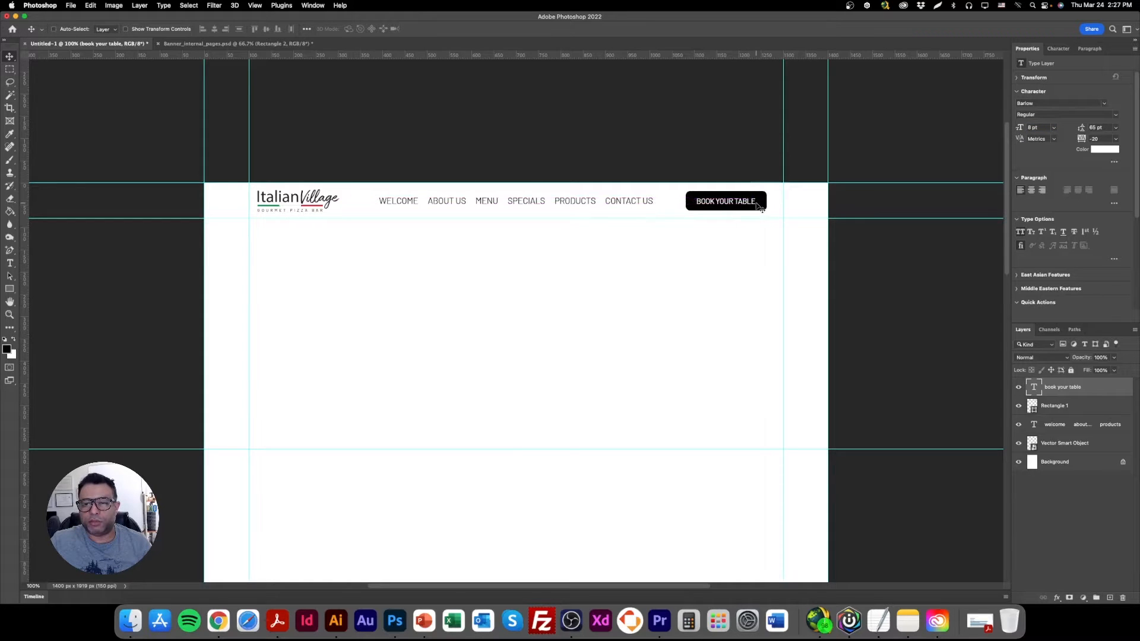
{"action": "right_click", "coordinate": [756, 201]}
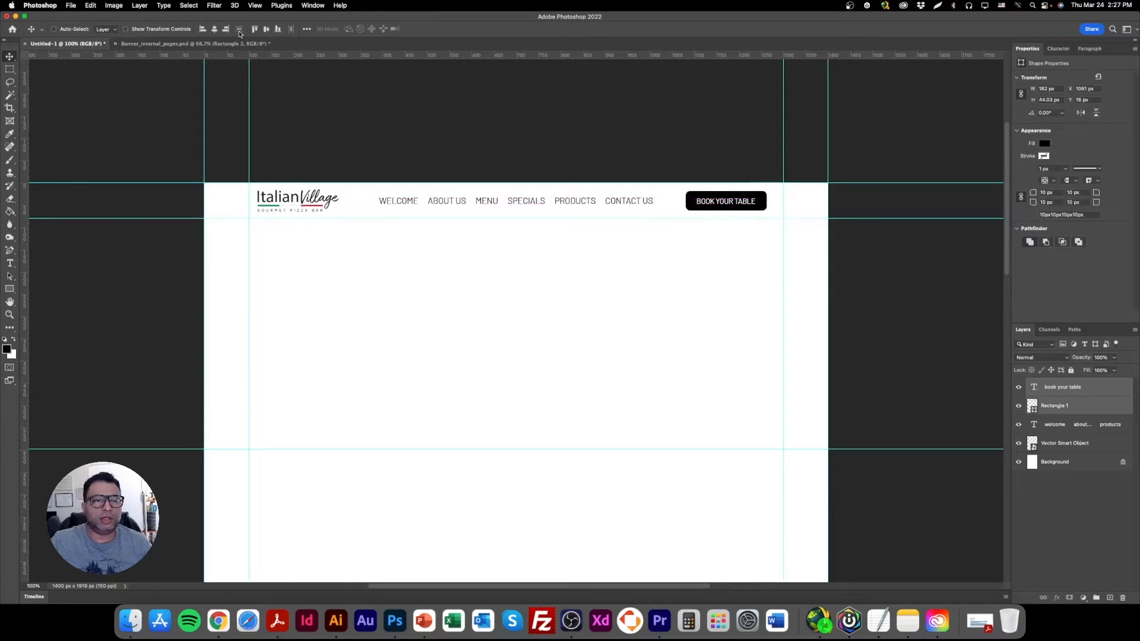
{"action": "left_click", "coordinate": [212, 29]}
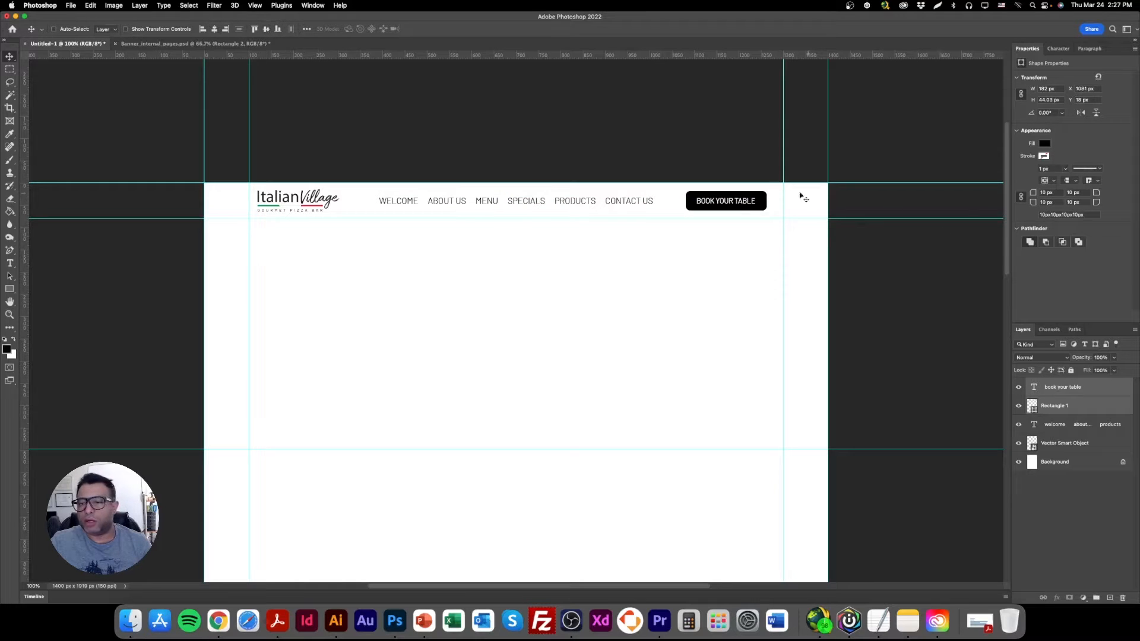
Switch to Illustrator and copy all the color palette swatches from the Italian Village creative board.
{"action": "right_click", "coordinate": [771, 202]}
{"action": "left_click", "coordinate": [772, 202]}
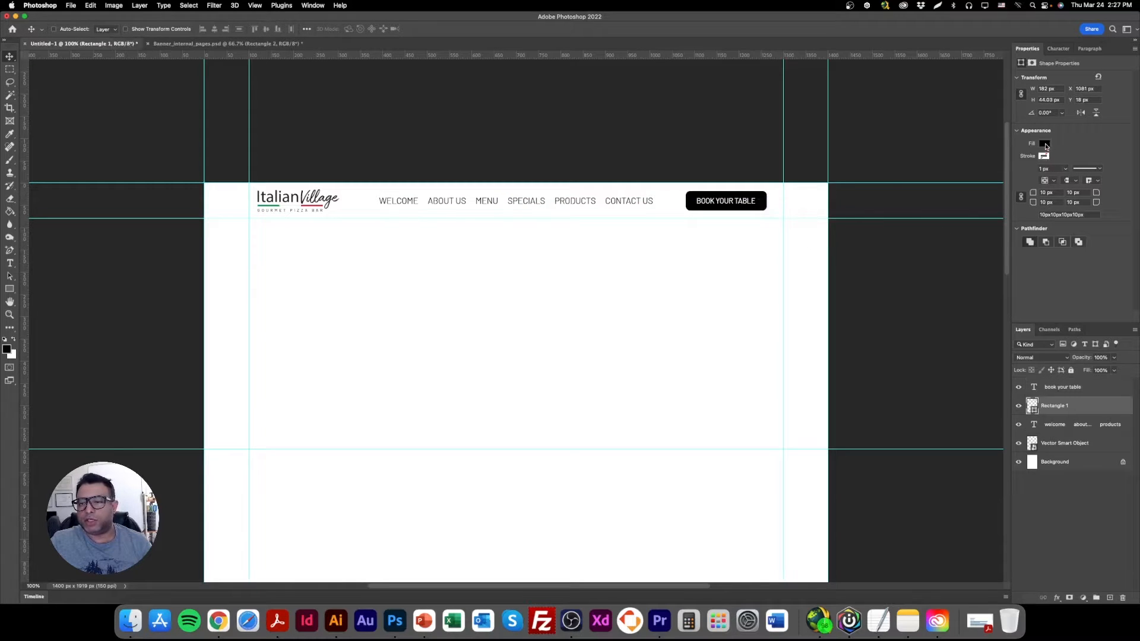
{"action": "left_click", "coordinate": [336, 620]}
{"action": "left_click_drag", "start_coordinate": [181, 318], "coordinate": [388, 318]}
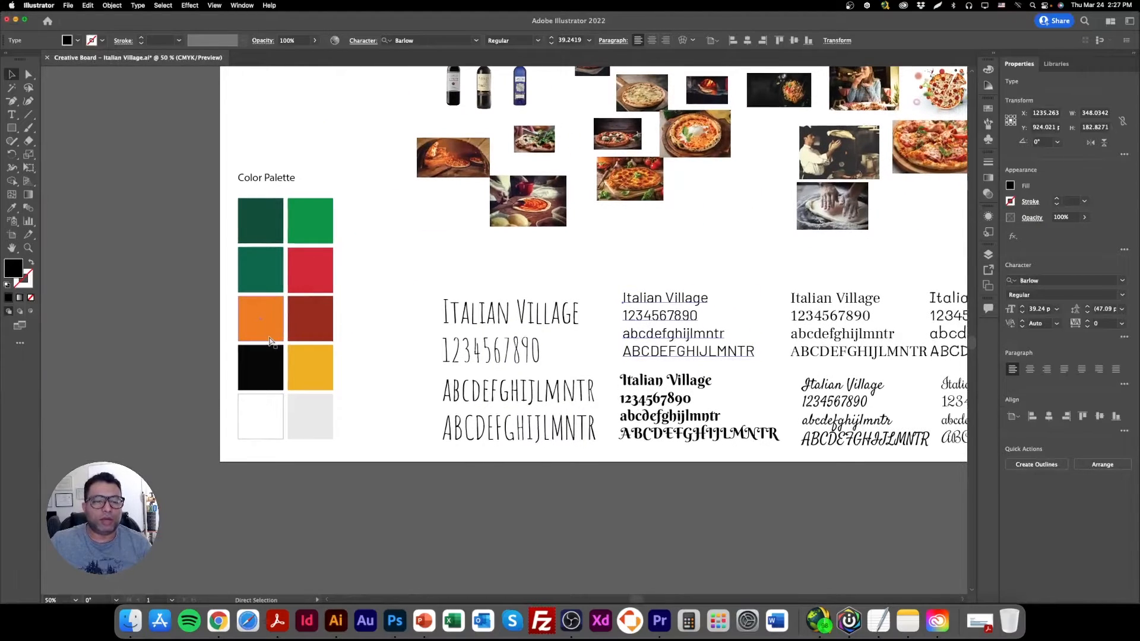
{"action": "key", "text": "super+plus"}
{"action": "key", "text": "super+plus"}
{"action": "left_click_drag", "start_coordinate": [248, 315], "coordinate": [543, 310]}
{"action": "left_click_drag", "start_coordinate": [109, 320], "coordinate": [462, 365]}
{"action": "left_click", "coordinate": [224, 155]}
{"action": "left_click_drag", "start_coordinate": [240, 107], "coordinate": [482, 461]}
{"action": "key", "text": "super+c"}
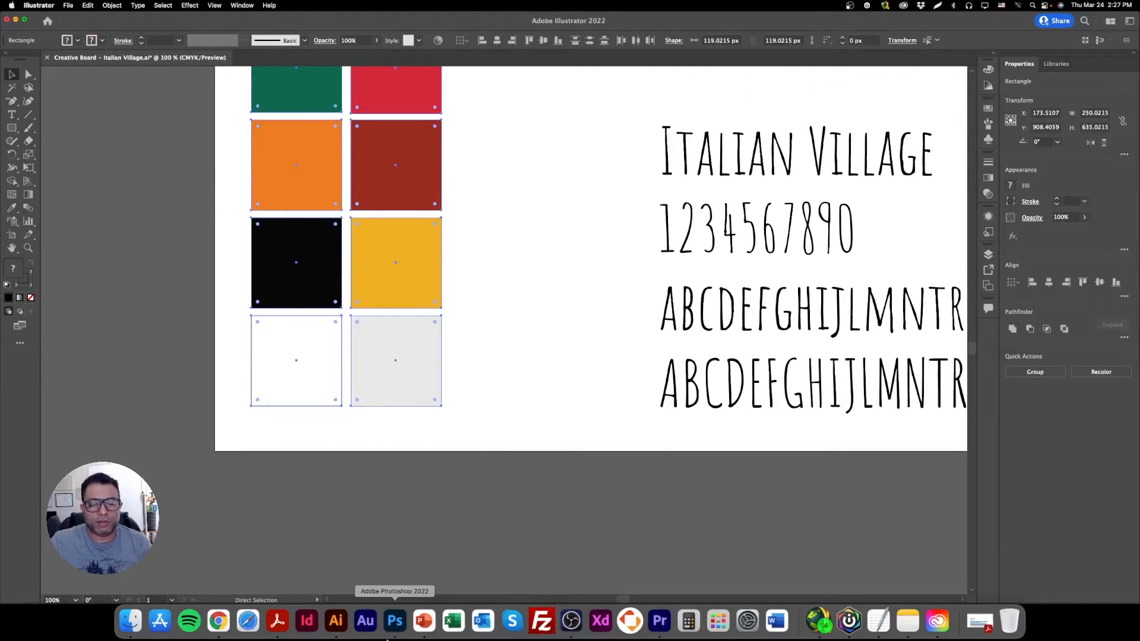
Switch back to Photoshop, paste the swatches as a smart object and scale them to about 24% below the button.
{"action": "left_click", "coordinate": [395, 621]}
{"action": "key", "text": "super+v"}
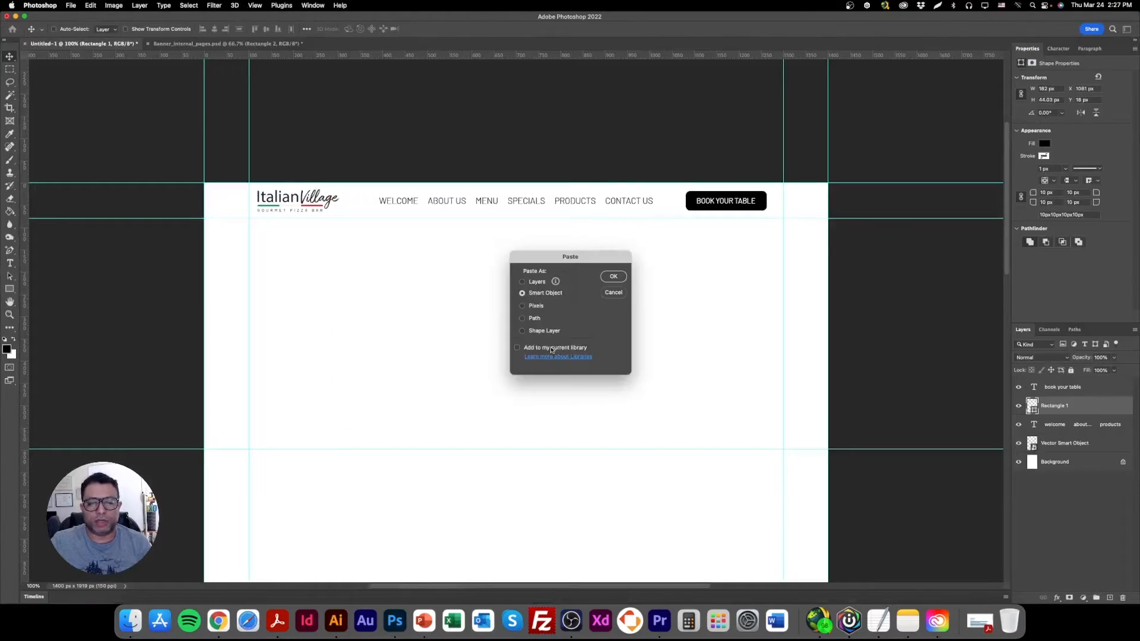
{"action": "left_click", "coordinate": [613, 276]}
{"action": "left_click_drag", "start_coordinate": [633, 309], "coordinate": [460, 315]}
{"action": "left_click_drag", "start_coordinate": [423, 451], "coordinate": [674, 302]}
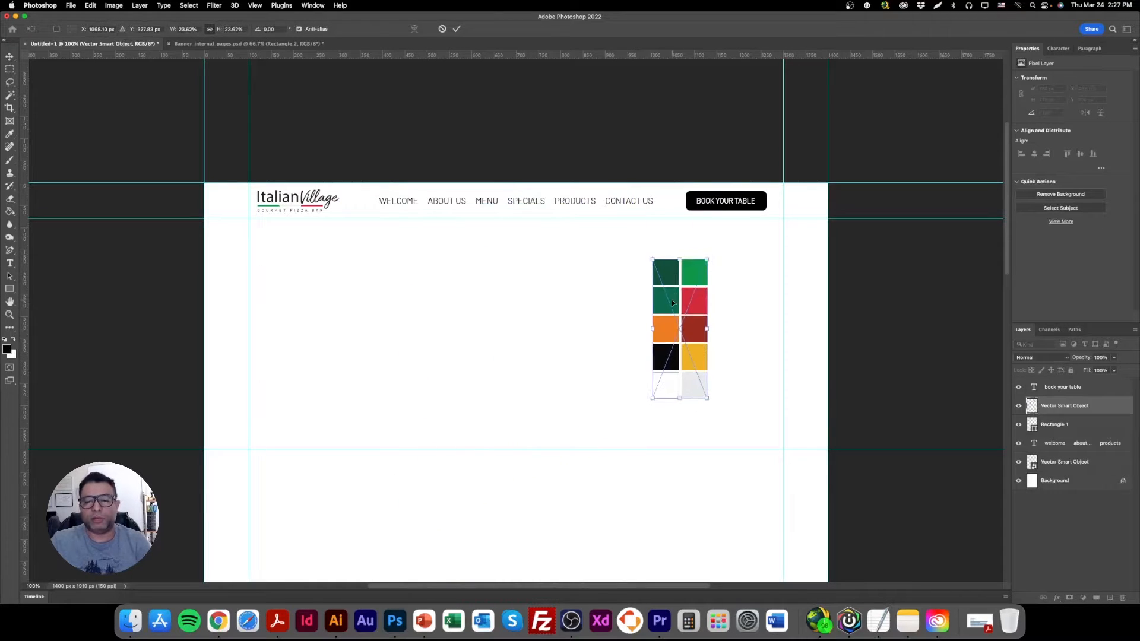
{"action": "key", "text": "Return"}
Open the button rectangle's fill color and try the palette's green, orange, black, yellow, red and light gray swatches on it.
{"action": "right_click", "coordinate": [692, 200]}
{"action": "left_click", "coordinate": [706, 202]}
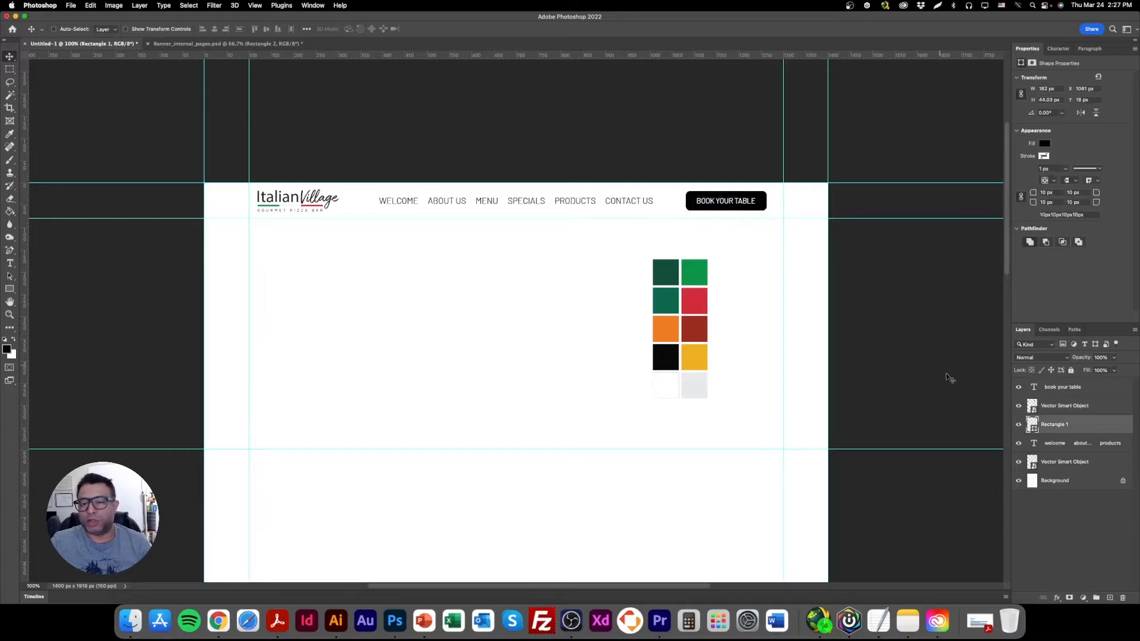
{"action": "double_click", "coordinate": [1033, 427]}
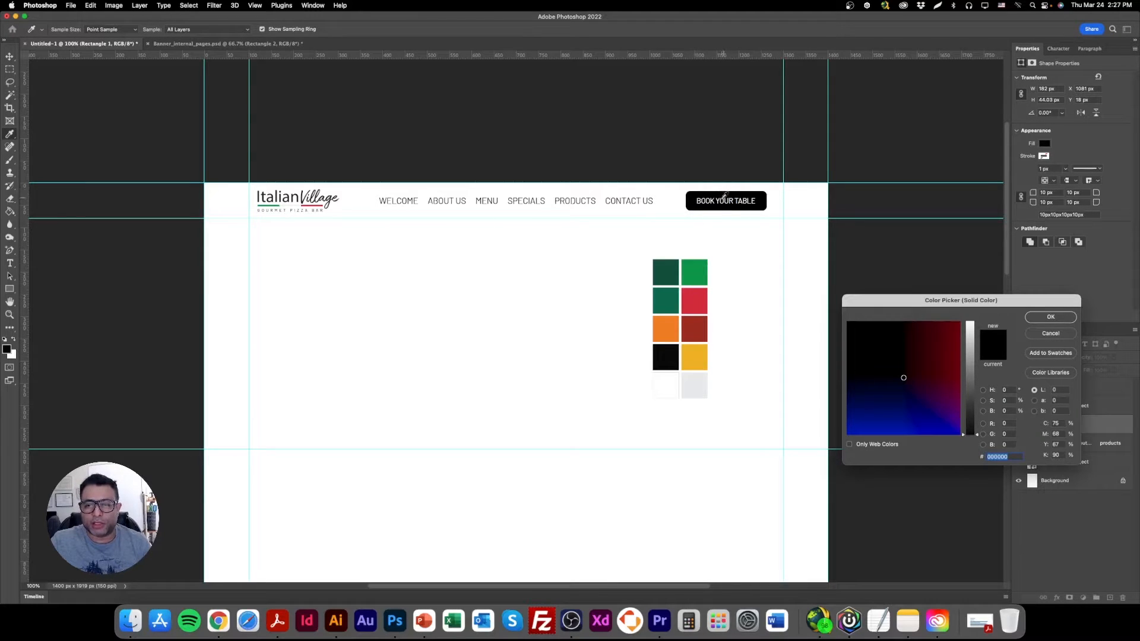
{"action": "left_click", "coordinate": [701, 300]}
{"action": "left_click", "coordinate": [700, 279]}
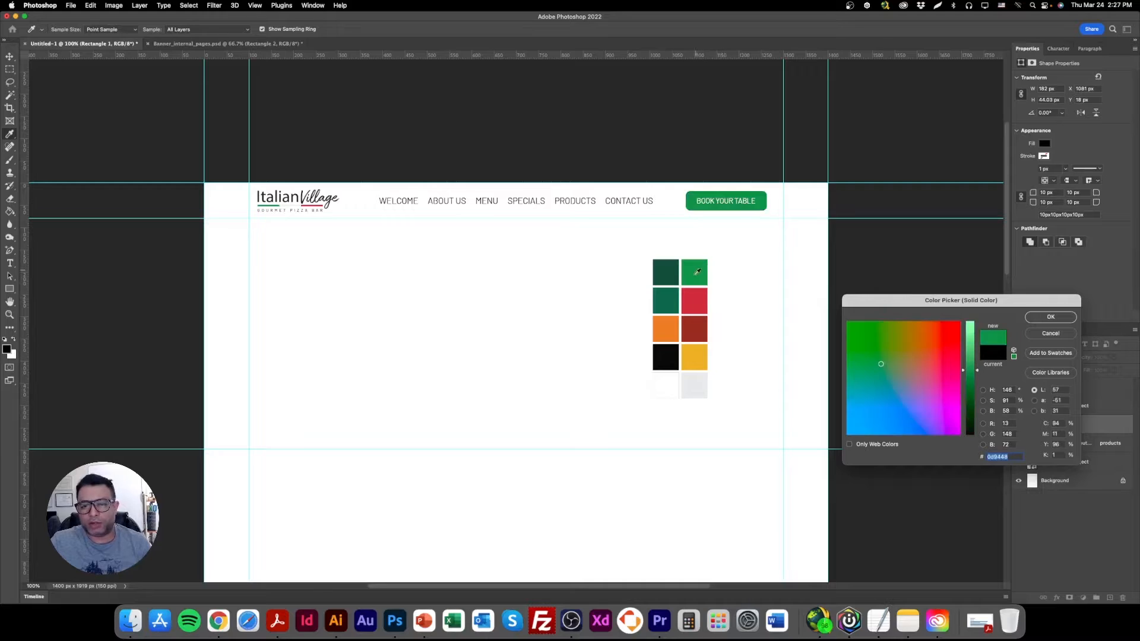
{"action": "left_click", "coordinate": [675, 273]}
{"action": "left_click", "coordinate": [674, 301]}
{"action": "left_click", "coordinate": [674, 329]}
{"action": "left_click", "coordinate": [673, 354]}
{"action": "left_click", "coordinate": [694, 356]}
{"action": "left_click", "coordinate": [698, 324]}
{"action": "left_click", "coordinate": [698, 299]}
{"action": "left_click", "coordinate": [701, 337]}
{"action": "left_click", "coordinate": [659, 270]}
{"action": "left_click", "coordinate": [667, 336]}
{"action": "left_click", "coordinate": [666, 361]}
{"action": "left_click", "coordinate": [701, 378]}
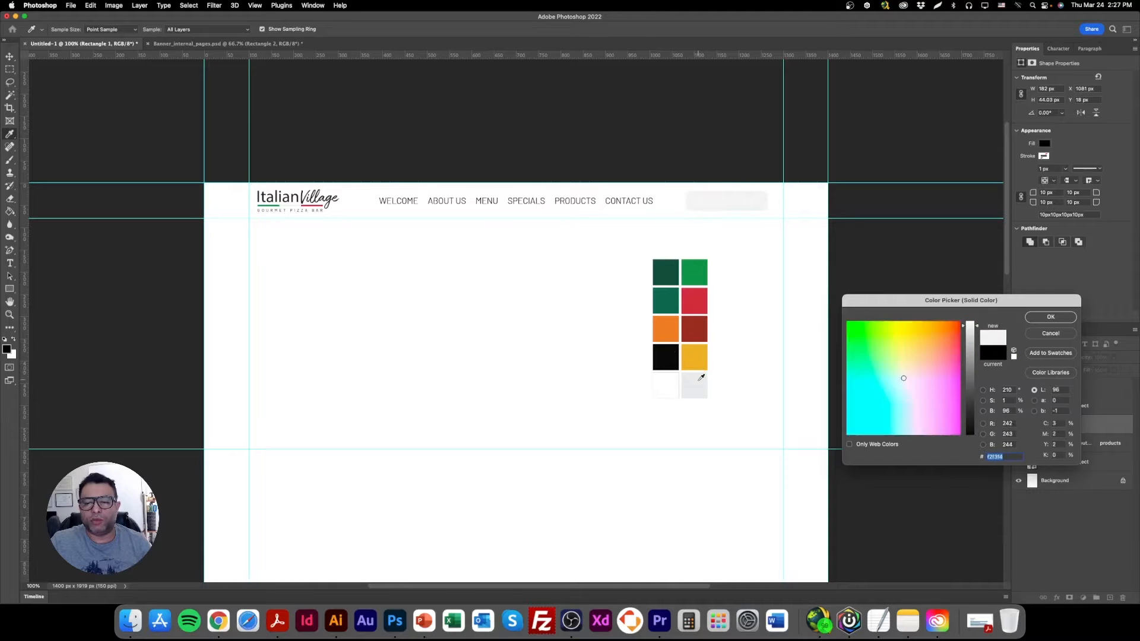
Compare the palette's dark green and dark red on the button and set its fill to dark red 9a2c1f.
{"action": "left_click", "coordinate": [693, 298]}
{"action": "left_click", "coordinate": [700, 334]}
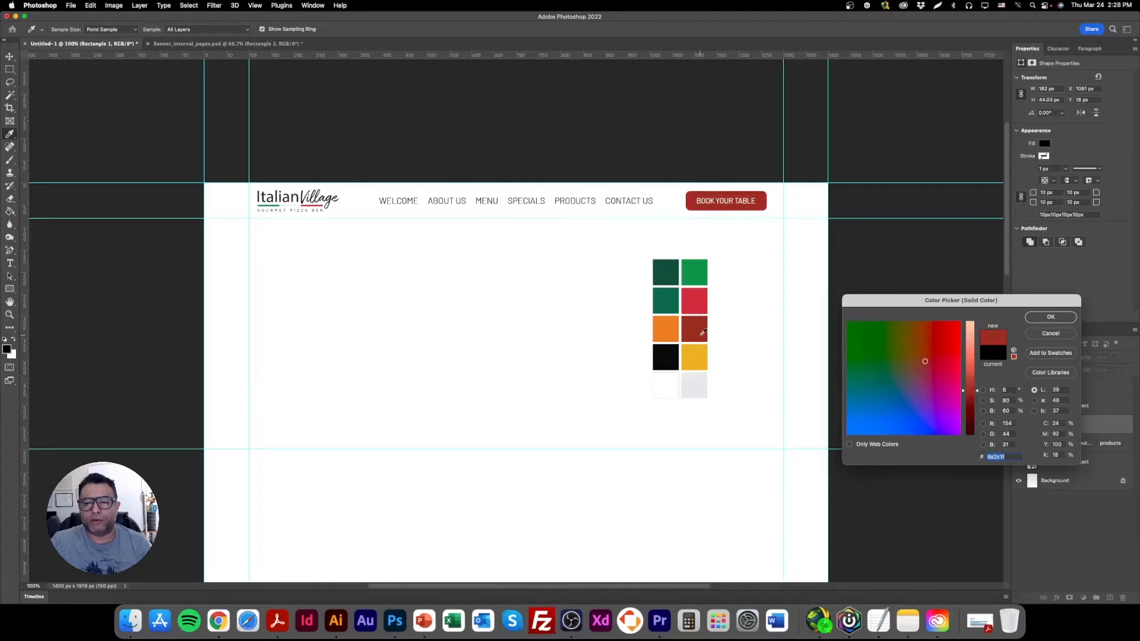
{"action": "left_click", "coordinate": [674, 269]}
{"action": "left_click", "coordinate": [707, 322]}
{"action": "left_click", "coordinate": [660, 272]}
{"action": "left_click", "coordinate": [703, 331]}
{"action": "left_click", "coordinate": [667, 271]}
{"action": "left_click", "coordinate": [697, 326]}
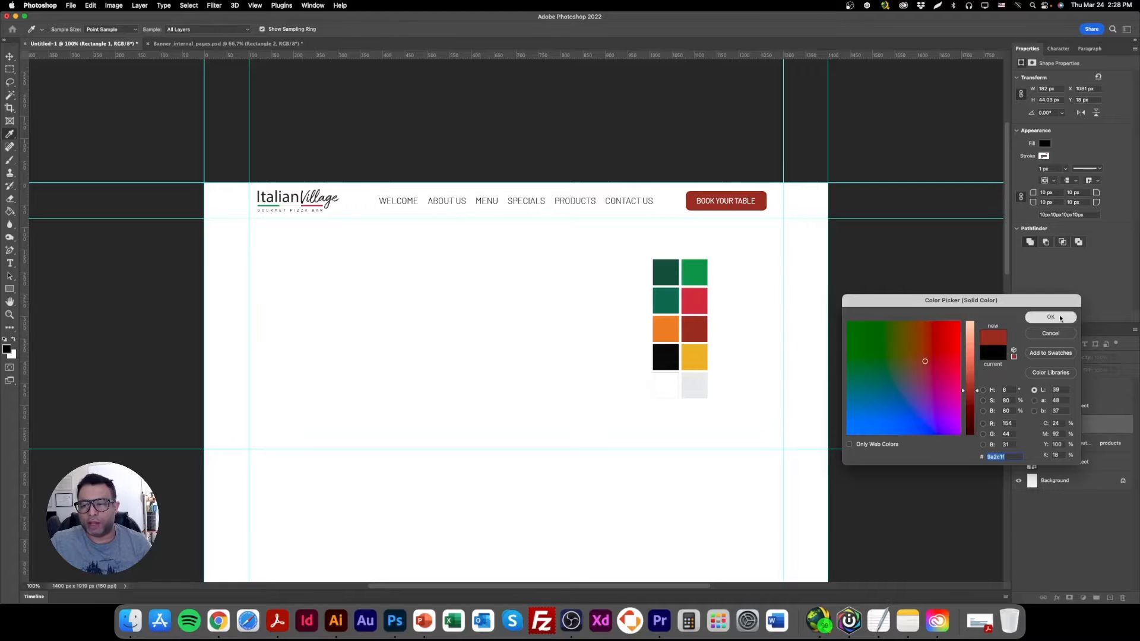
{"action": "key", "text": "Return"}
Move the color swatches right until they align with the right margin guide.
{"action": "key", "text": "v"}
{"action": "right_click", "coordinate": [704, 276]}
{"action": "left_click", "coordinate": [717, 279]}
{"action": "left_click_drag", "start_coordinate": [717, 279], "coordinate": [793, 279]}
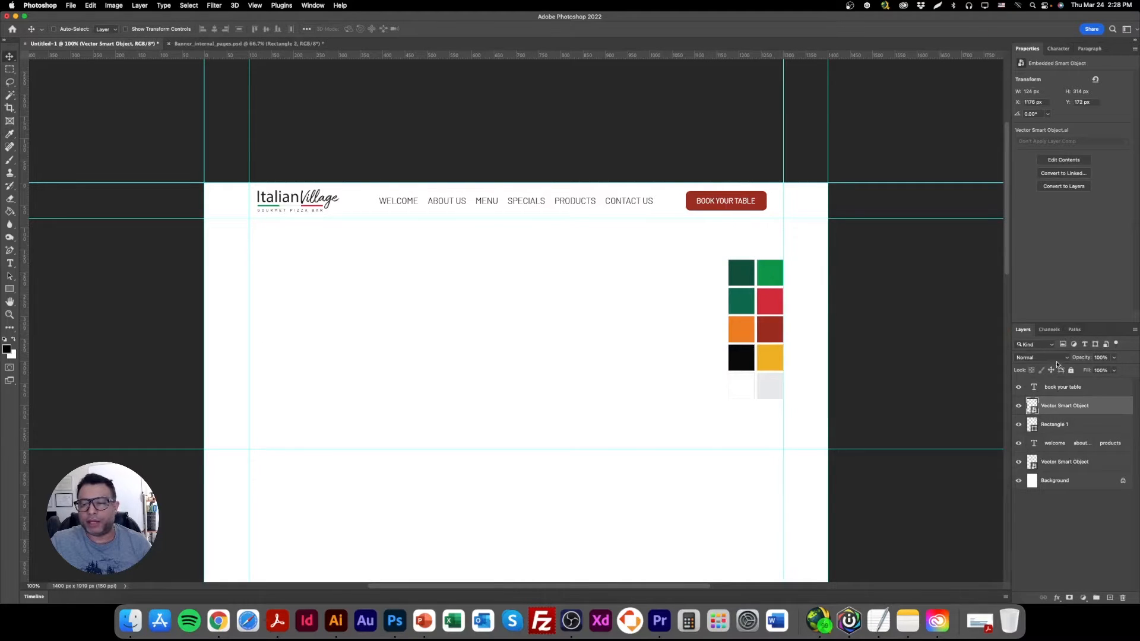
Rename the swatches layer to "Color Pallete" and hide it.
{"action": "type", "text": "c"}
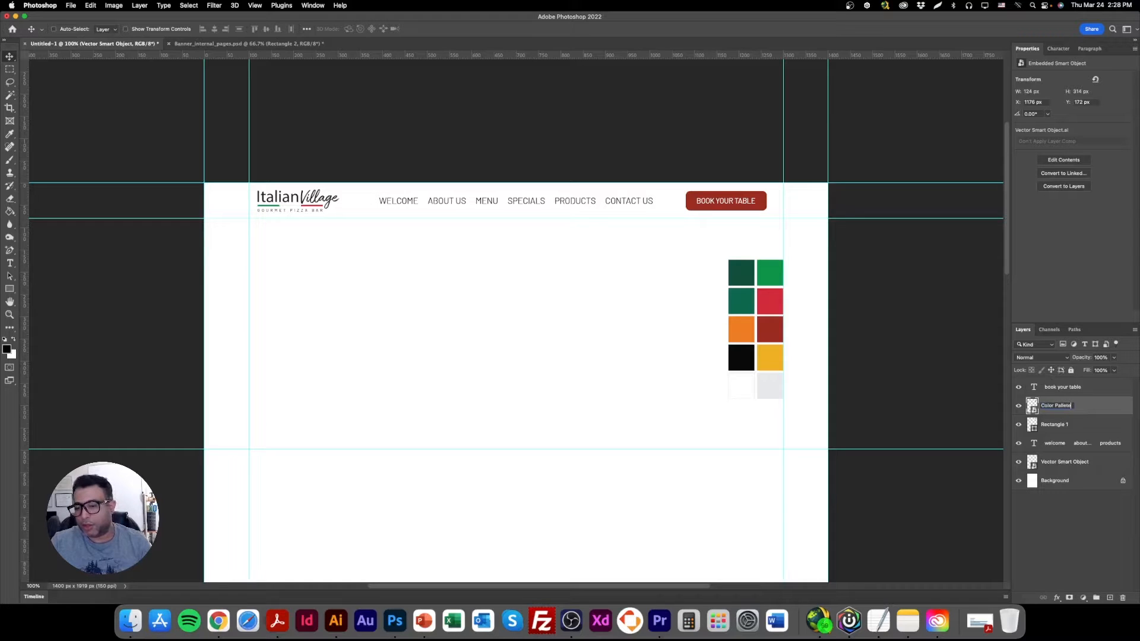
{"action": "key", "text": "Return"}
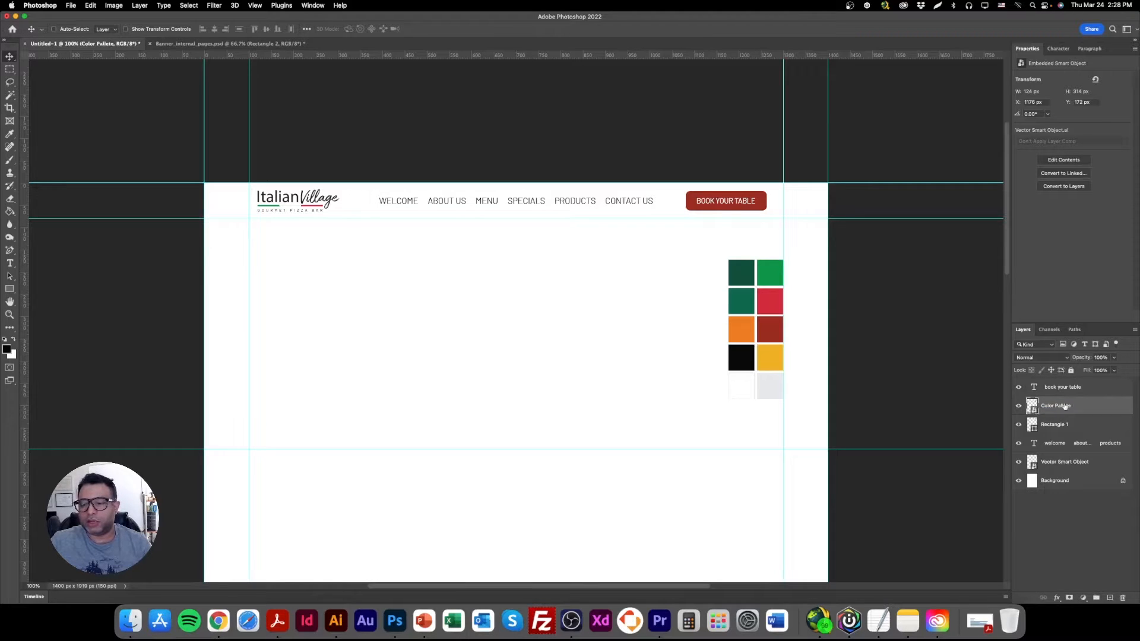
{"action": "left_click", "coordinate": [1019, 406]}
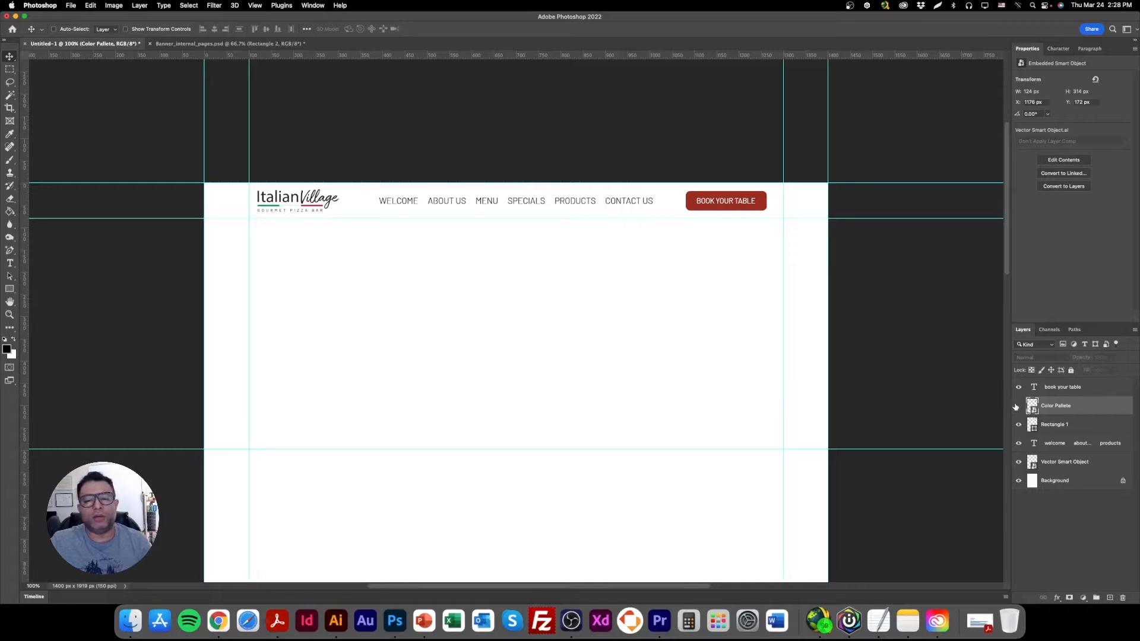
Nudge the navigation menu text slightly left to rebalance its spacing between the logo and the button.
{"action": "right_click", "coordinate": [539, 202]}
{"action": "left_click", "coordinate": [570, 204]}
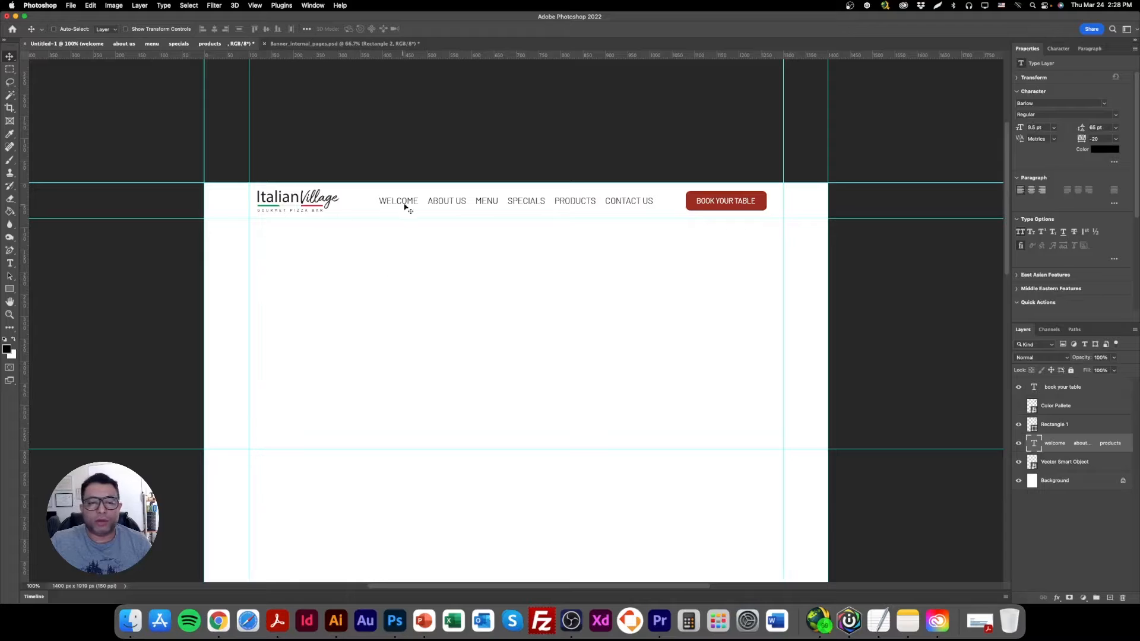
{"action": "key", "text": "Left"}
{"action": "key", "text": "Left"}
{"action": "key", "text": "Left"}
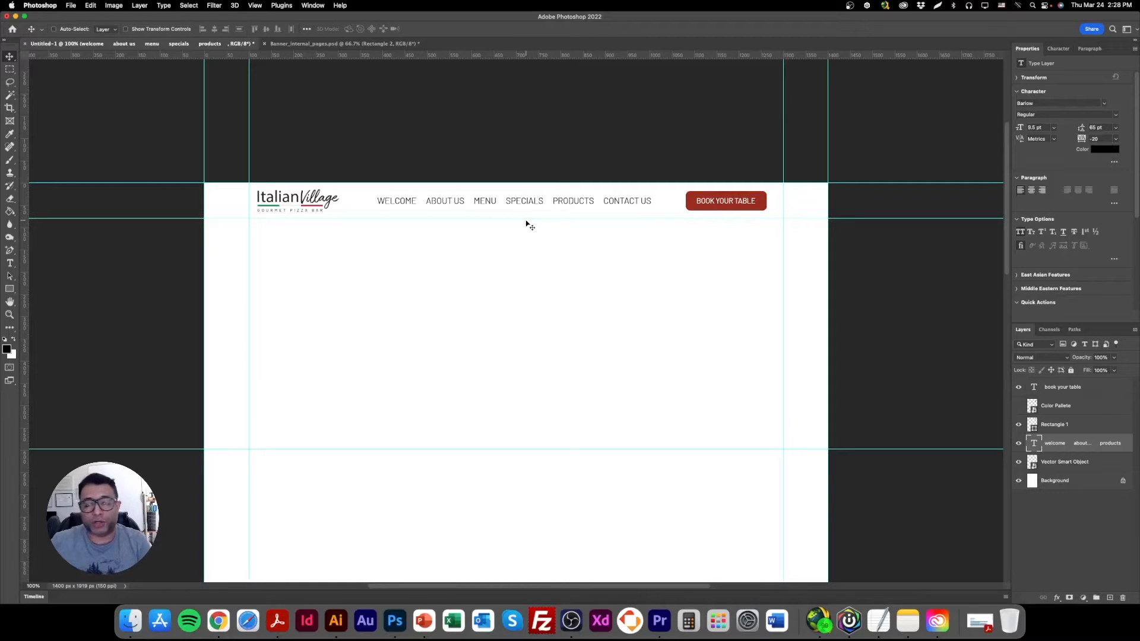
Switch to Illustrator and examine the whole creative board, including its image bank, color palette and font samples.
{"action": "left_click", "coordinate": [331, 631]}
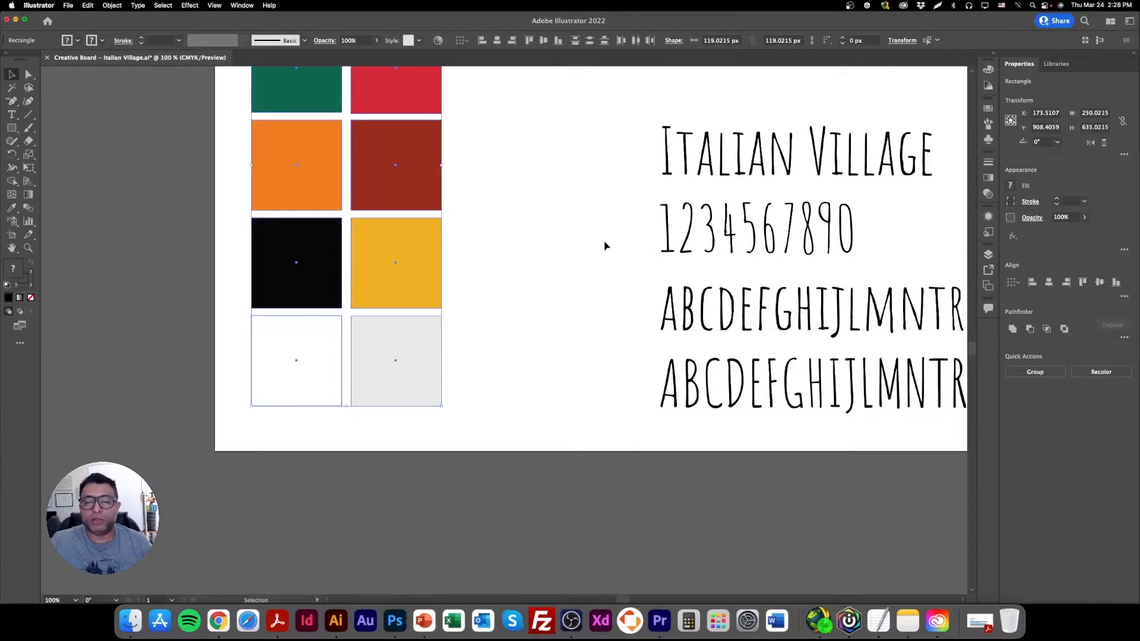
{"action": "left_click", "coordinate": [605, 245]}
{"action": "key", "text": "super+minus"}
{"action": "key", "text": "super+minus"}
{"action": "key", "text": "super+minus"}
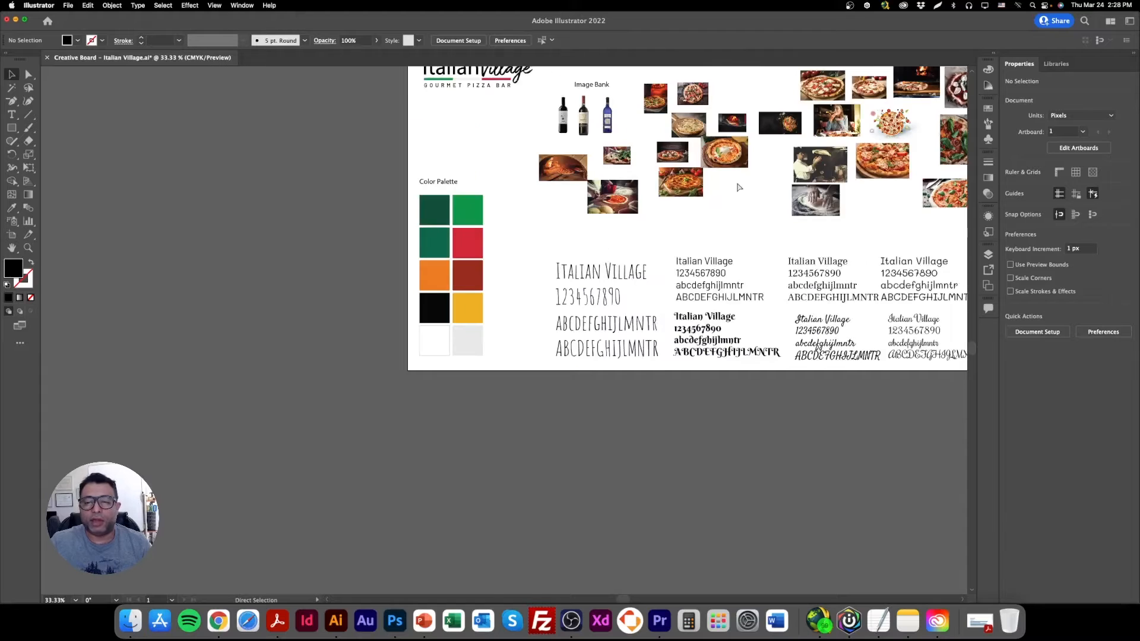
{"action": "key", "text": "super+space"}
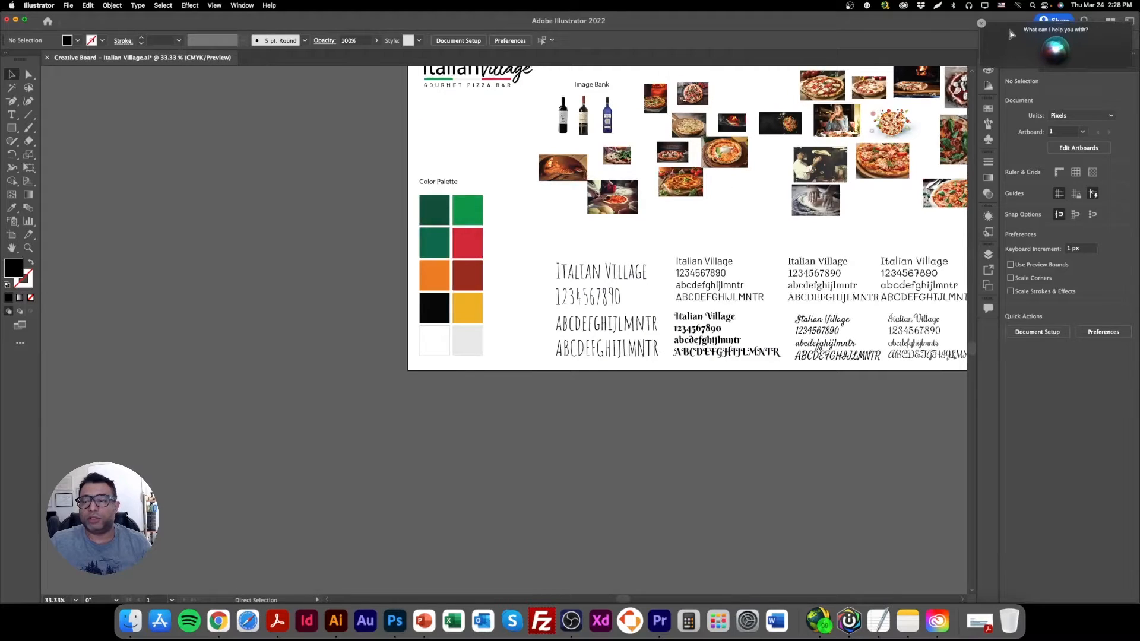
{"action": "key", "text": "super+minus"}
{"action": "left_click", "coordinate": [740, 208]}
{"action": "key", "text": "space"}
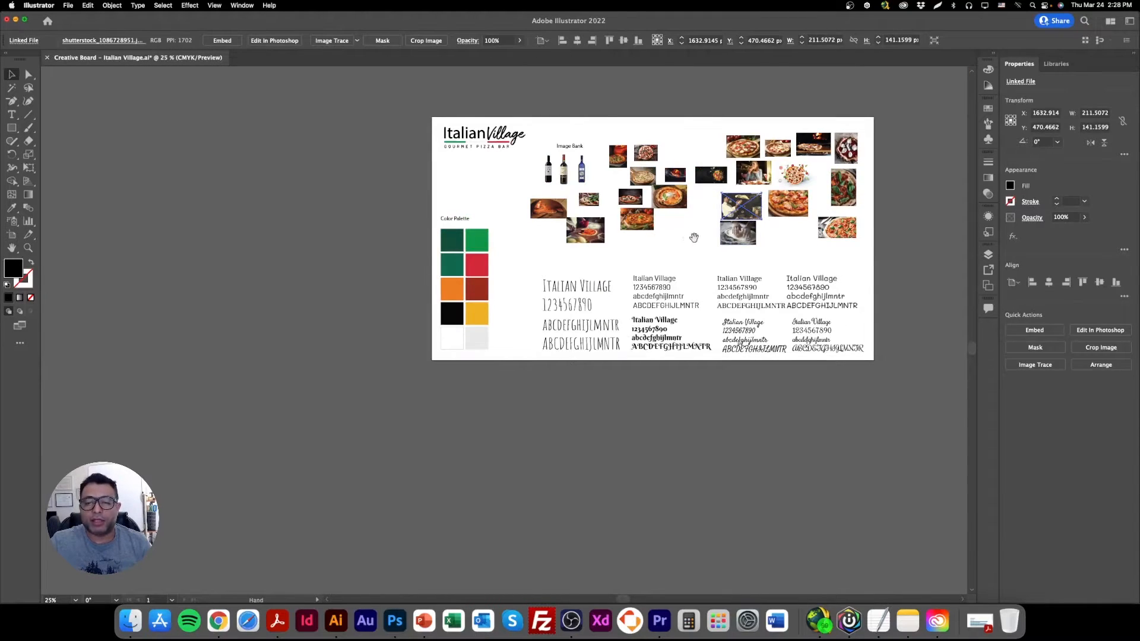
{"action": "left_click_drag", "start_coordinate": [694, 238], "coordinate": [590, 285]}
{"action": "key", "text": "super+equal"}
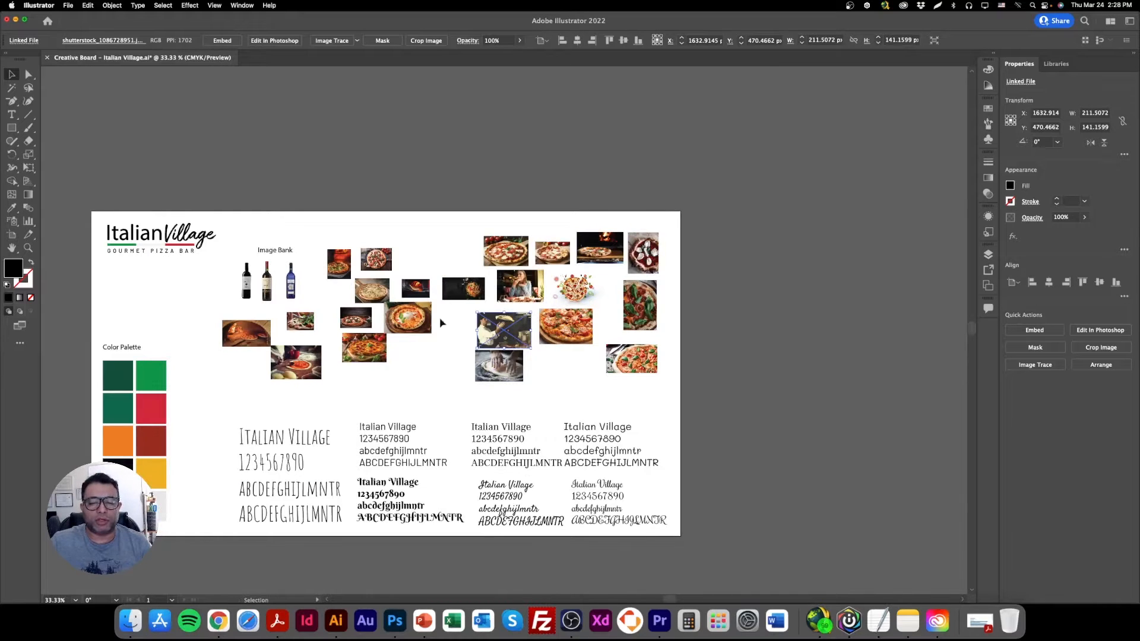
Switch back to Photoshop, start placing an embedded file and browse to Learn 240 > English > Library > Restaurant Photos.
{"action": "left_click", "coordinate": [395, 620]}
{"action": "left_click", "coordinate": [71, 5]}
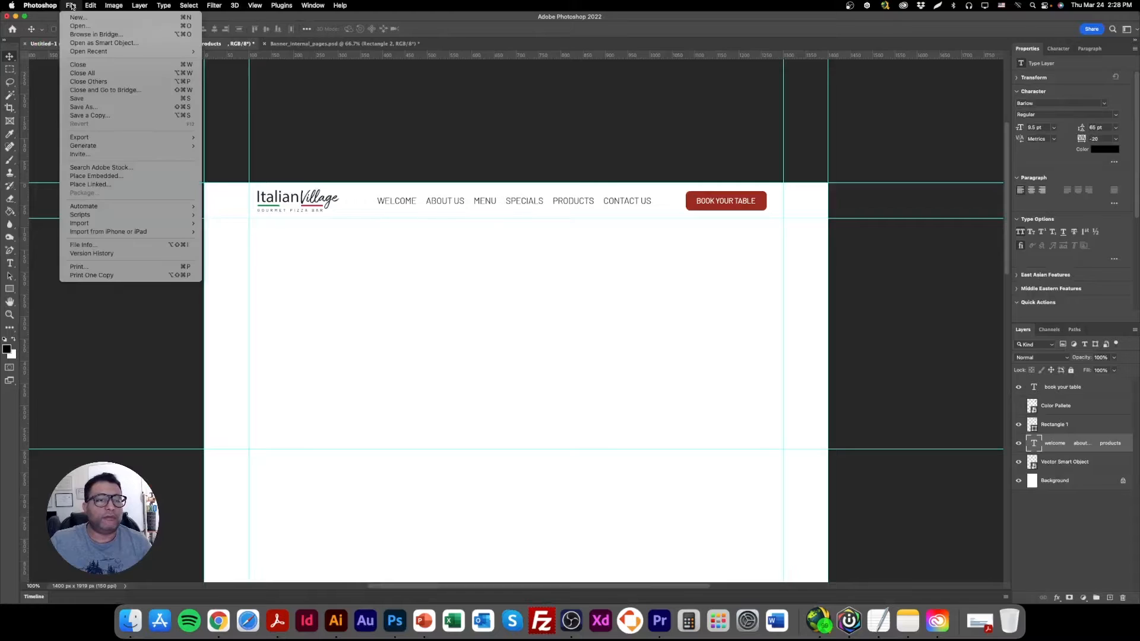
{"action": "left_click", "coordinate": [104, 176]}
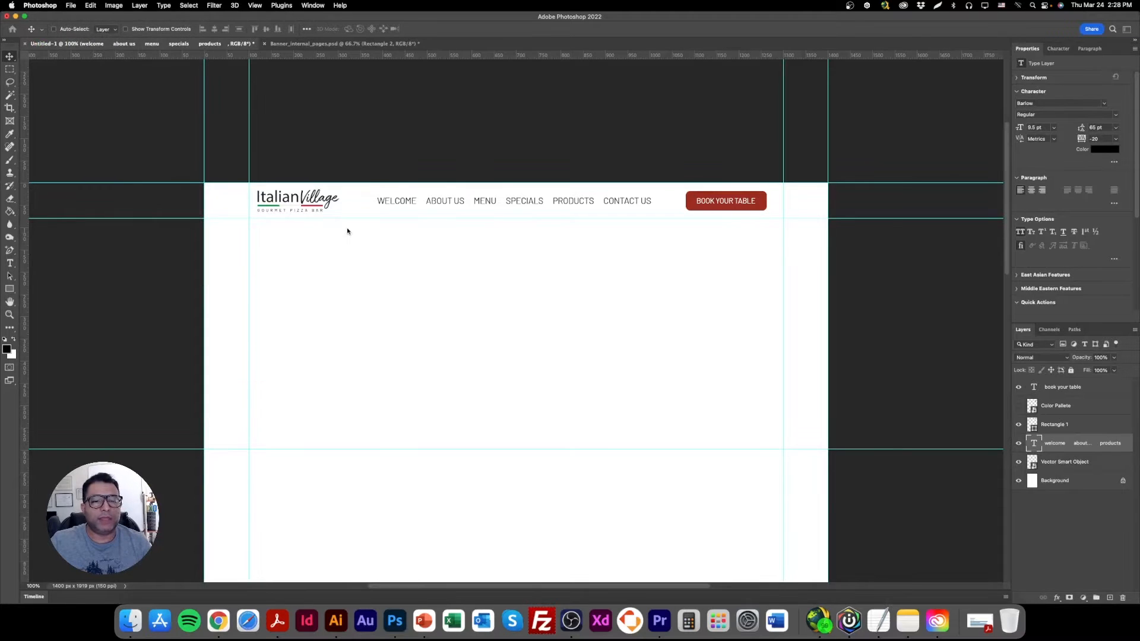
{"action": "left_click", "coordinate": [281, 84]}
{"action": "left_click", "coordinate": [348, 106]}
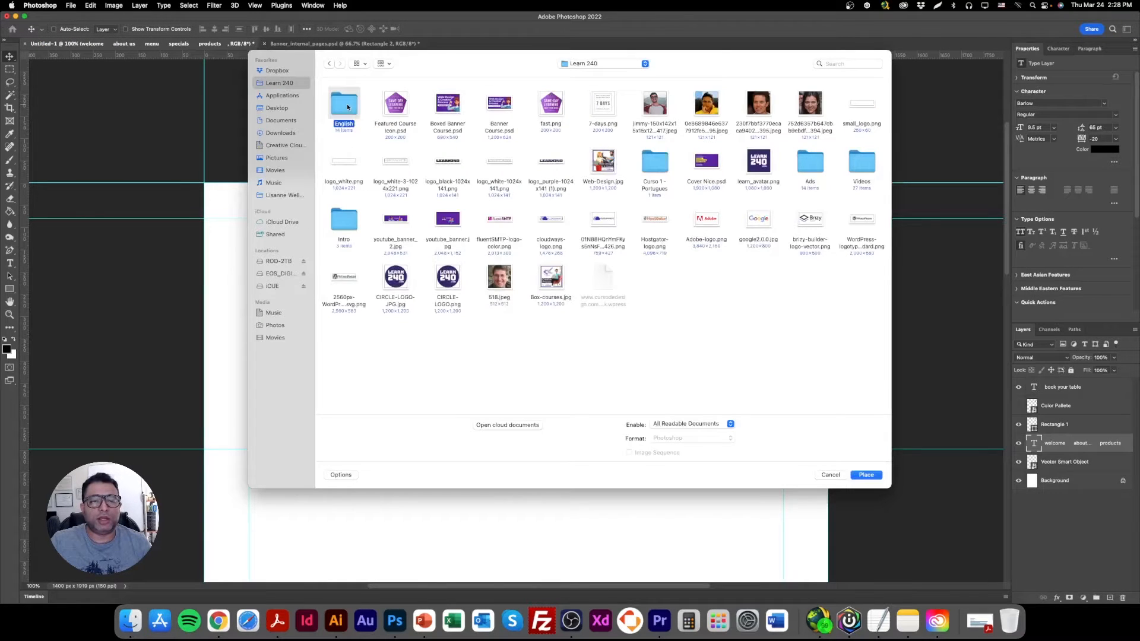
{"action": "double_click", "coordinate": [351, 110]}
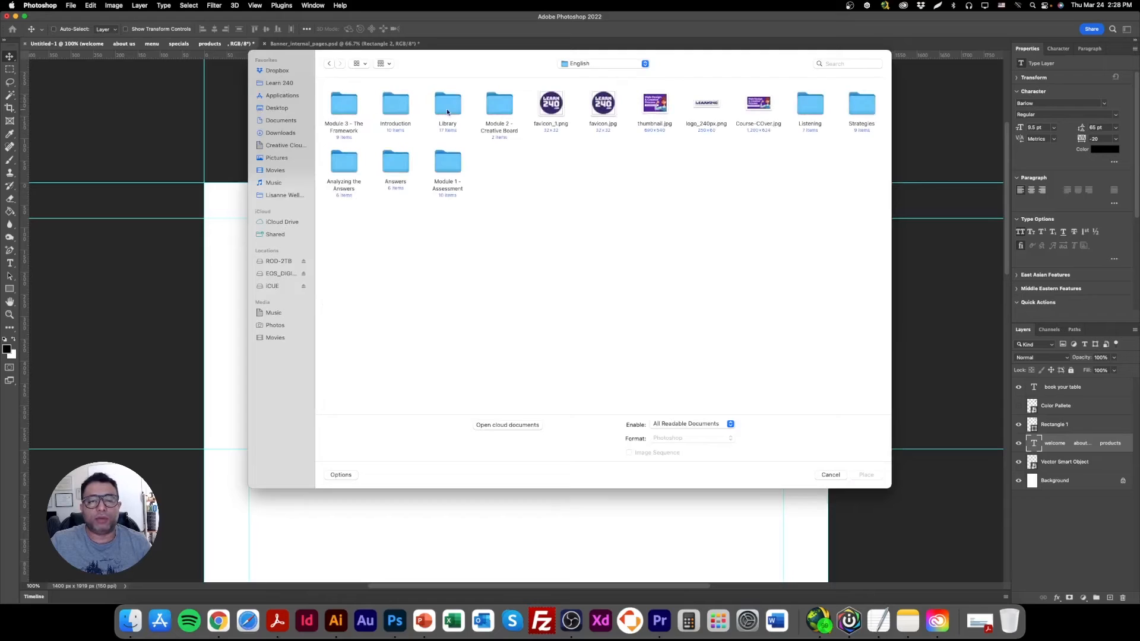
{"action": "left_click", "coordinate": [449, 111]}
{"action": "double_click", "coordinate": [450, 110]}
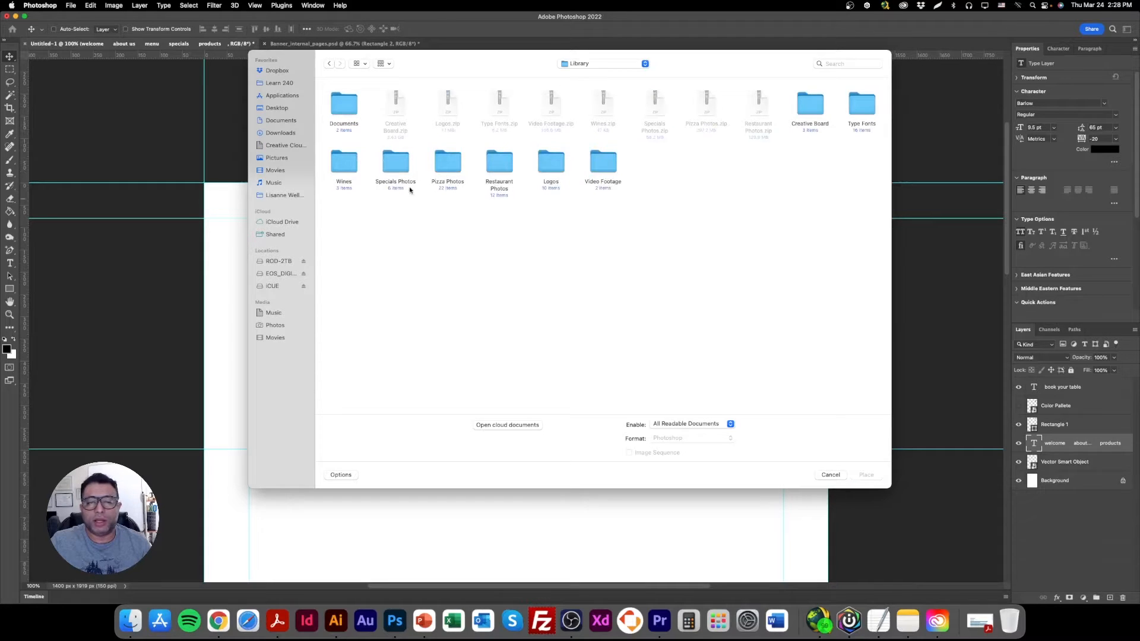
{"action": "double_click", "coordinate": [502, 161]}
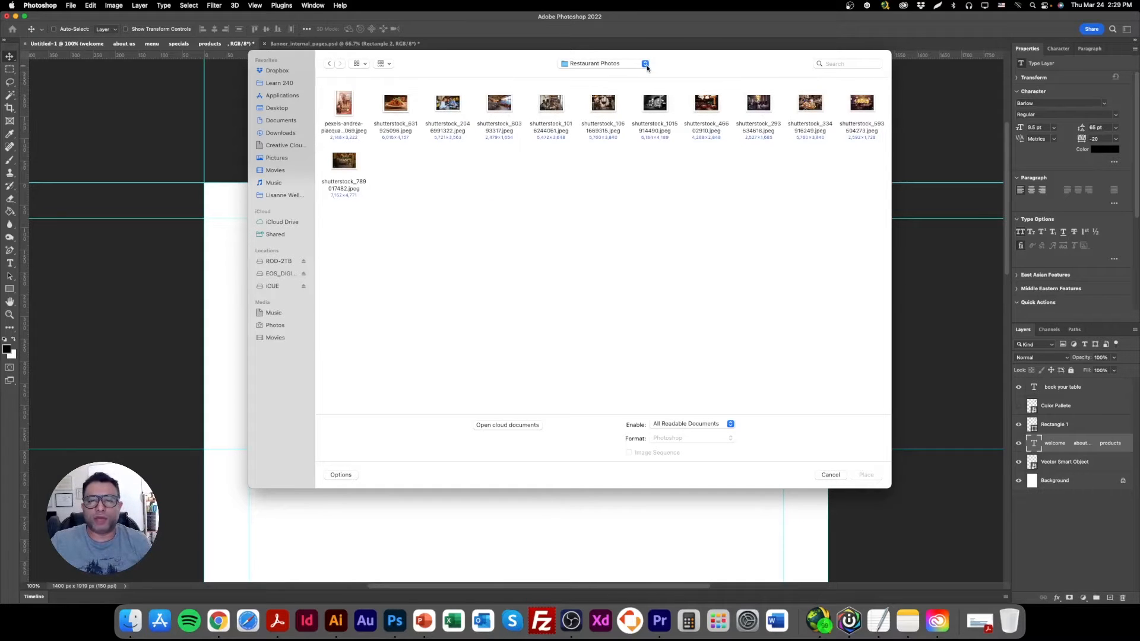
Place the spaghetti photo shutterstock_631925096.jpeg into the page layout.
{"action": "left_click", "coordinate": [390, 64]}
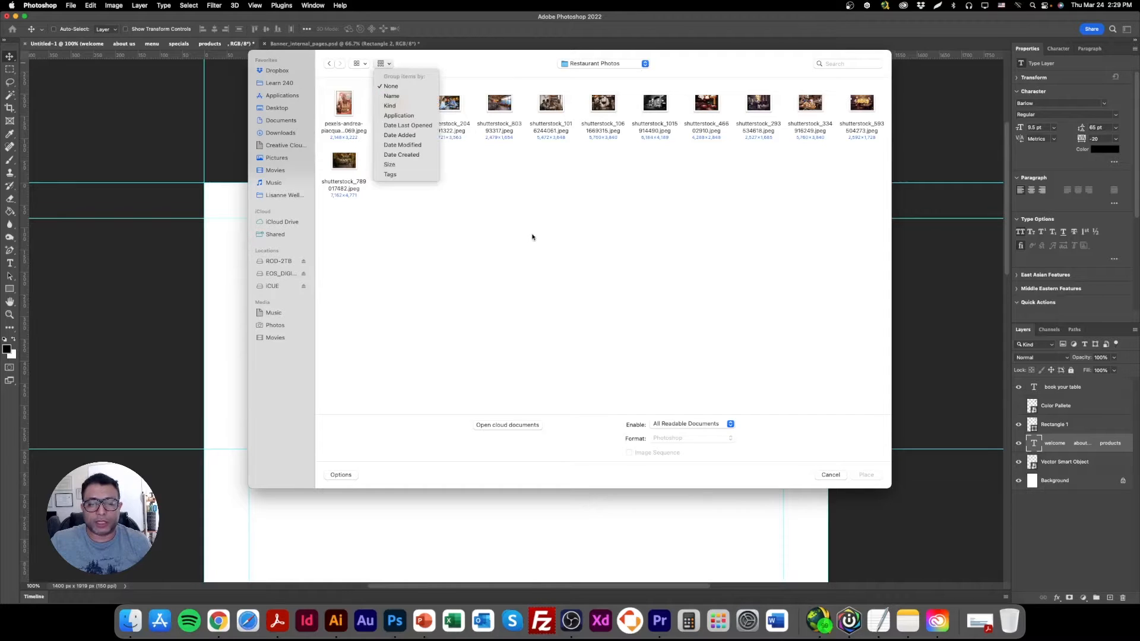
{"action": "left_click", "coordinate": [514, 229]}
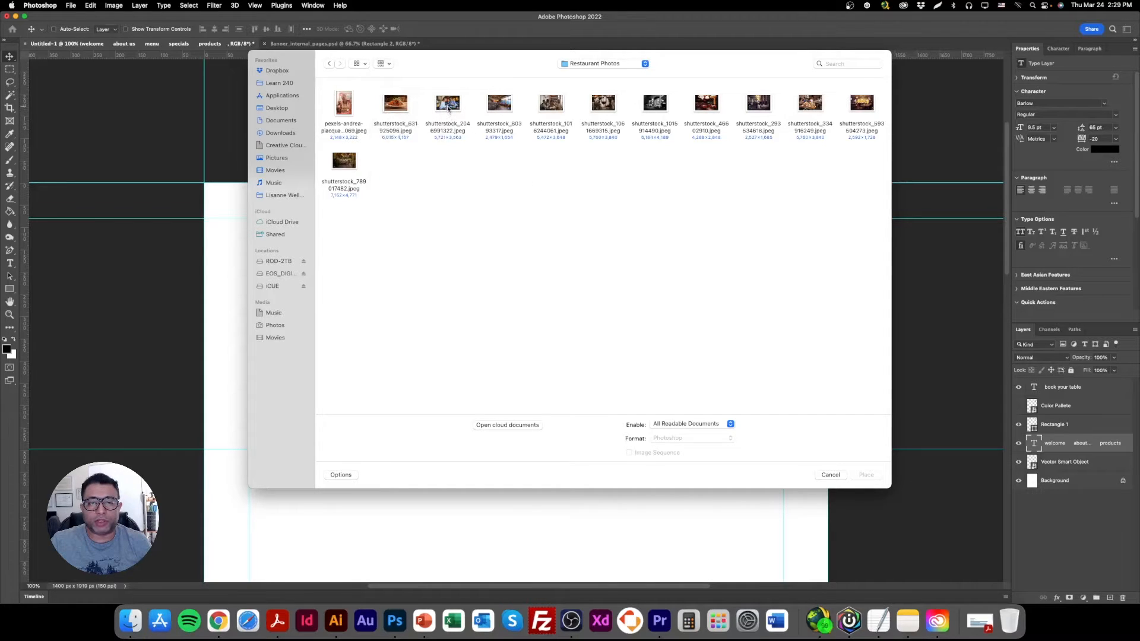
{"action": "left_click", "coordinate": [448, 105]}
{"action": "left_click", "coordinate": [395, 107]}
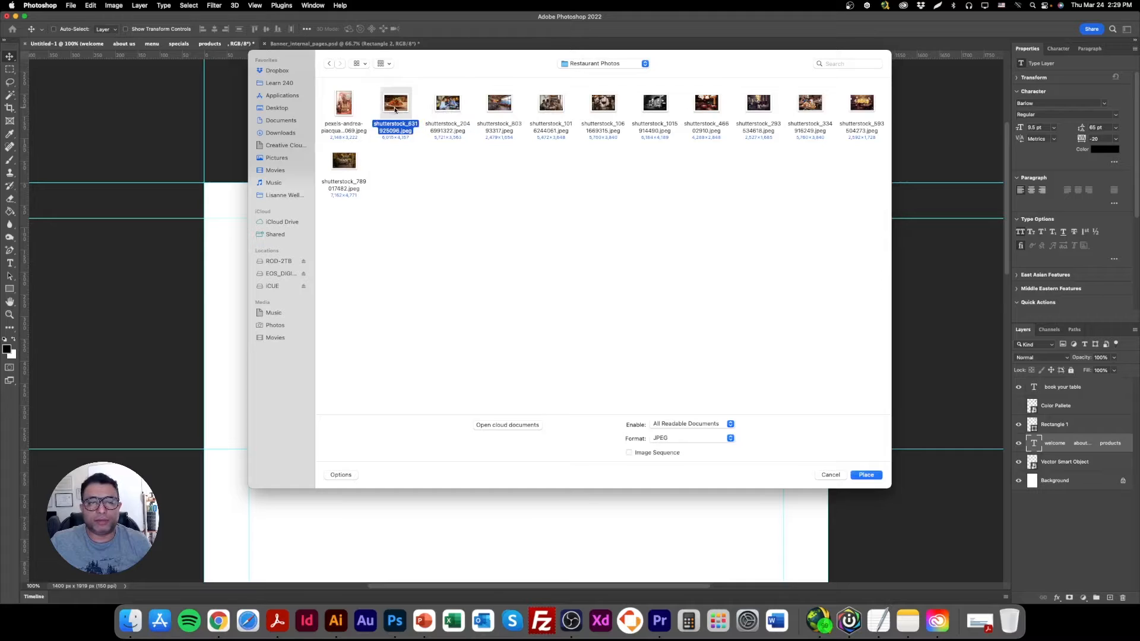
{"action": "double_click", "coordinate": [395, 107]}
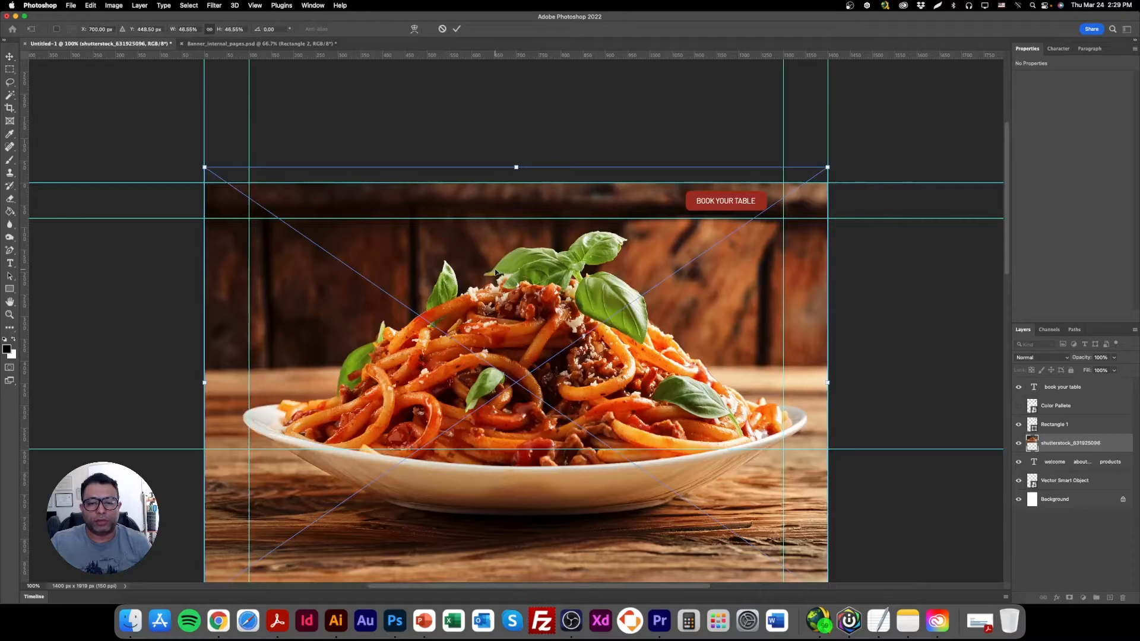
{"action": "key", "text": "Return"}
Scale the spaghetti photo to about 749 × 518 px and fit it between the banner guides against the page's left edge.
{"action": "mouse_move", "coordinate": [543, 251]}
{"action": "left_mouse_down"}
{"action": "mouse_move", "coordinate": [536, 243]}
{"action": "mouse_move", "coordinate": [545, 265]}
{"action": "left_mouse_up"}
{"action": "key", "text": "super+t"}
{"action": "left_click_drag", "start_coordinate": [828, 377], "coordinate": [566, 377]}
{"action": "left_click_drag", "start_coordinate": [504, 377], "coordinate": [505, 343]}
{"action": "left_click_drag", "start_coordinate": [390, 469], "coordinate": [390, 448]}
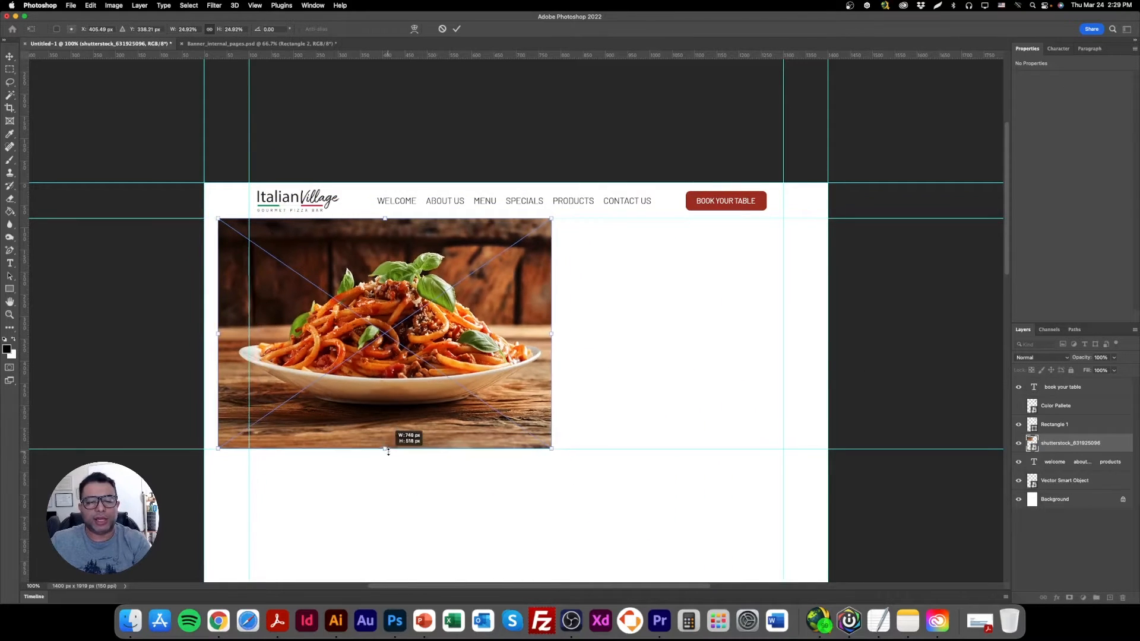
{"action": "left_click_drag", "start_coordinate": [451, 396], "coordinate": [437, 396]}
{"action": "key", "text": "Return"}
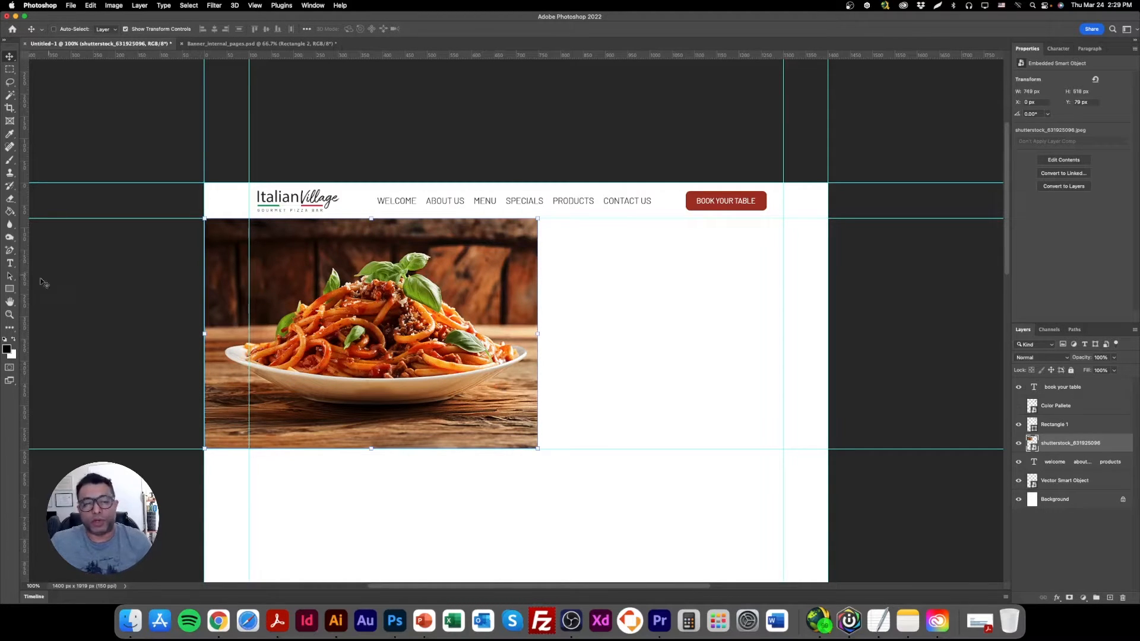
Draw a rectangle about 781 × 518 px from the photo to the right margin guide and move its layer below the photo.
{"action": "left_click", "coordinate": [9, 289]}
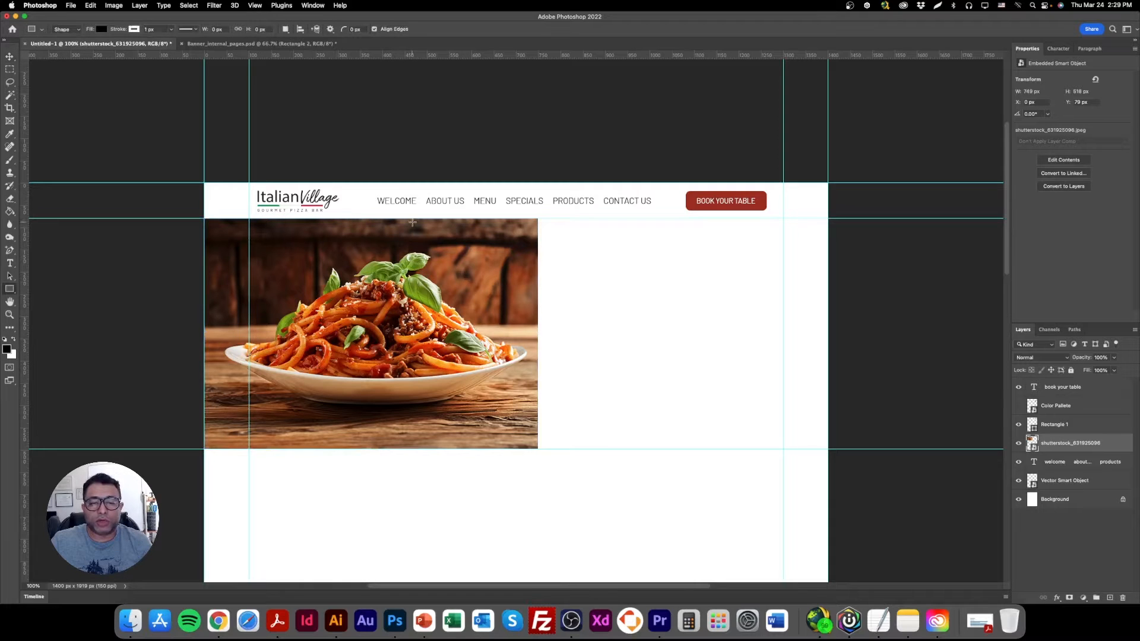
{"action": "left_click_drag", "start_coordinate": [436, 218], "coordinate": [783, 450]}
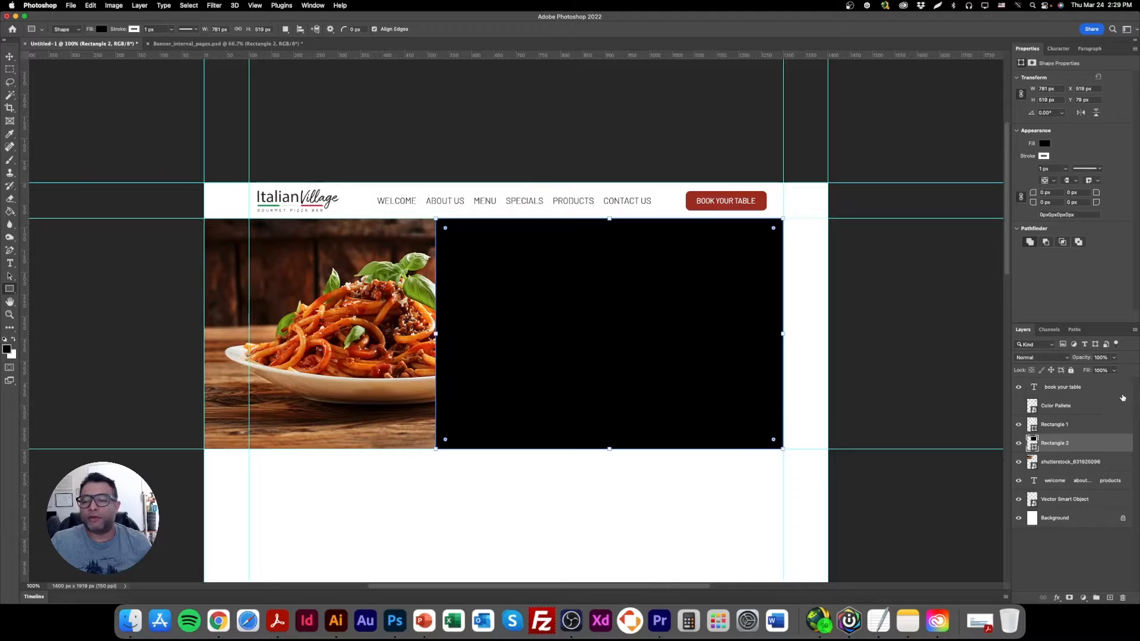
{"action": "left_click_drag", "start_coordinate": [1081, 451], "coordinate": [1081, 475]}
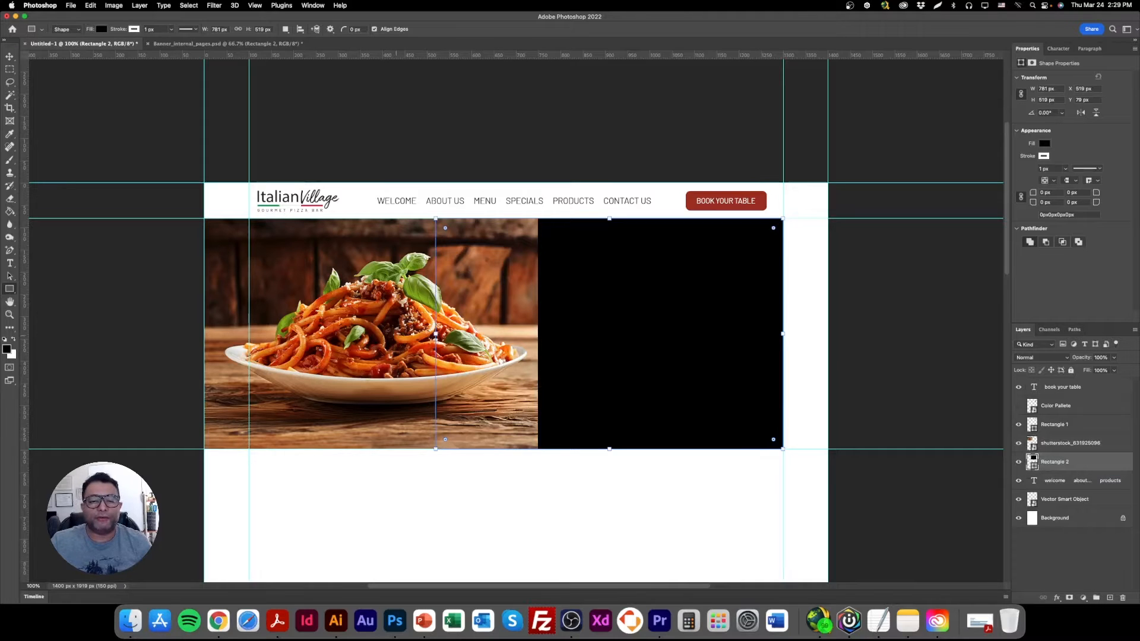
{"action": "left_click", "coordinate": [9, 56]}
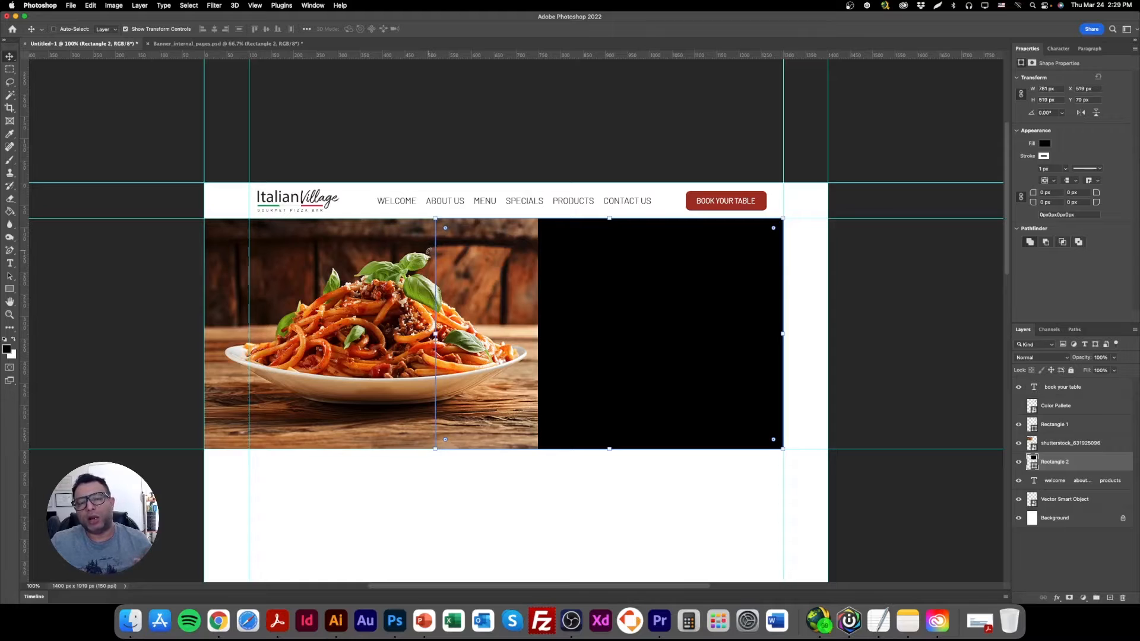
{"action": "right_click", "coordinate": [375, 247]}
{"action": "left_click", "coordinate": [383, 256]}
{"action": "mouse_move", "coordinate": [425, 269]}
{"action": "left_mouse_down"}
{"action": "mouse_move", "coordinate": [408, 268]}
{"action": "mouse_move", "coordinate": [427, 271]}
{"action": "left_mouse_up"}
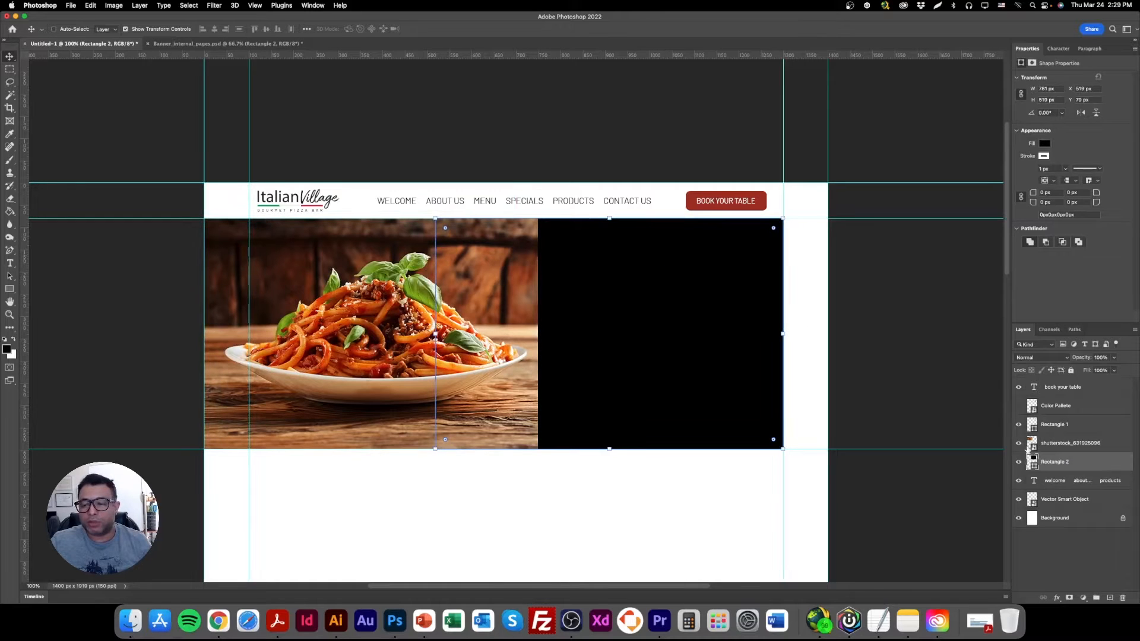
Fill the banner rectangle with green 6f804e sampled from the photo's basil and extend it to the page's right edge.
{"action": "double_click", "coordinate": [1032, 463]}
{"action": "left_click_drag", "start_coordinate": [524, 285], "coordinate": [466, 370]}
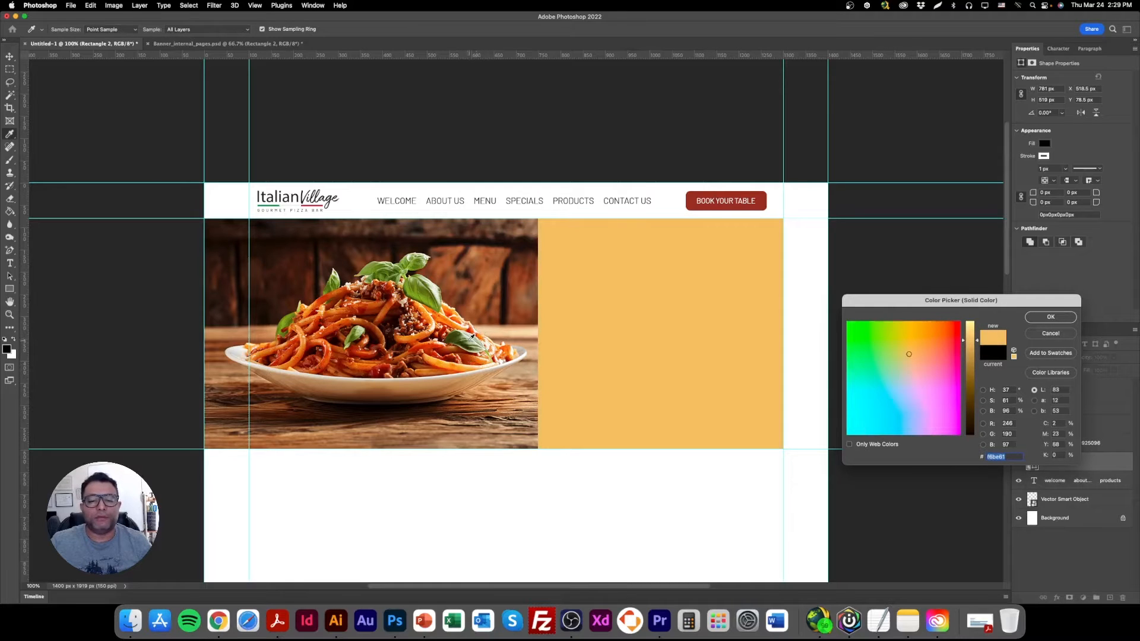
{"action": "left_click", "coordinate": [468, 343]}
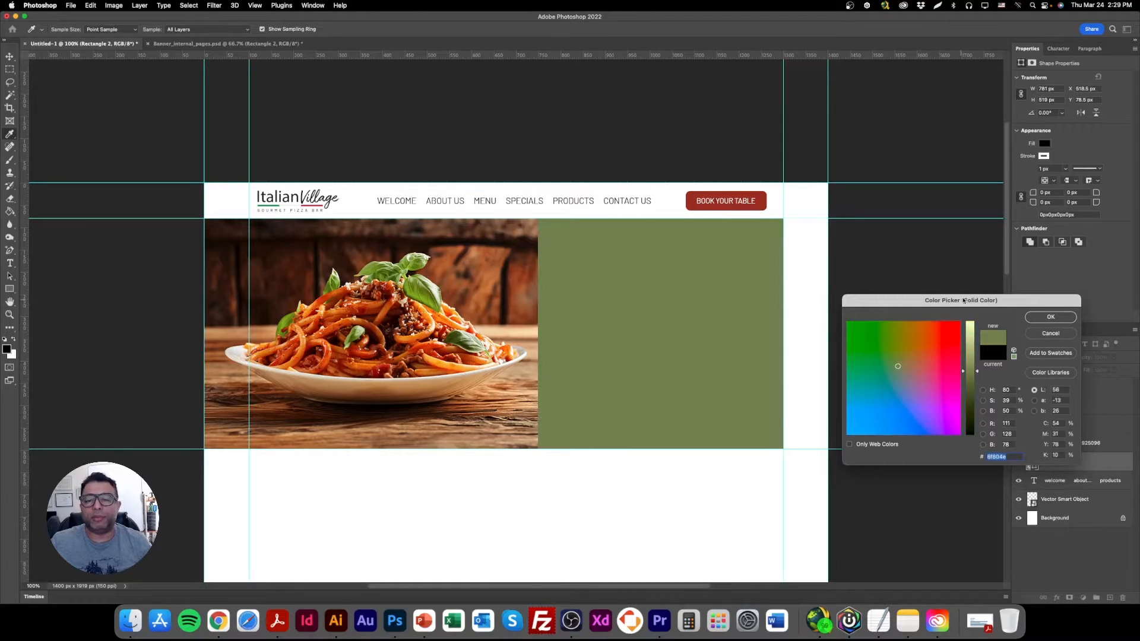
{"action": "left_click", "coordinate": [1049, 317]}
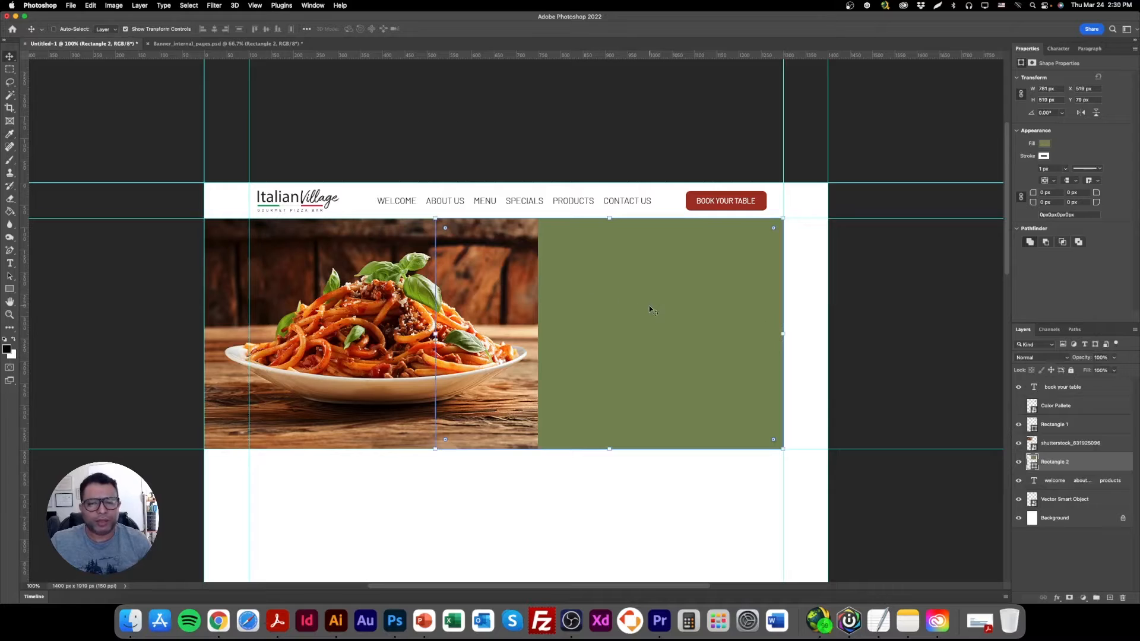
{"action": "left_click_drag", "start_coordinate": [785, 333], "coordinate": [823, 342]}
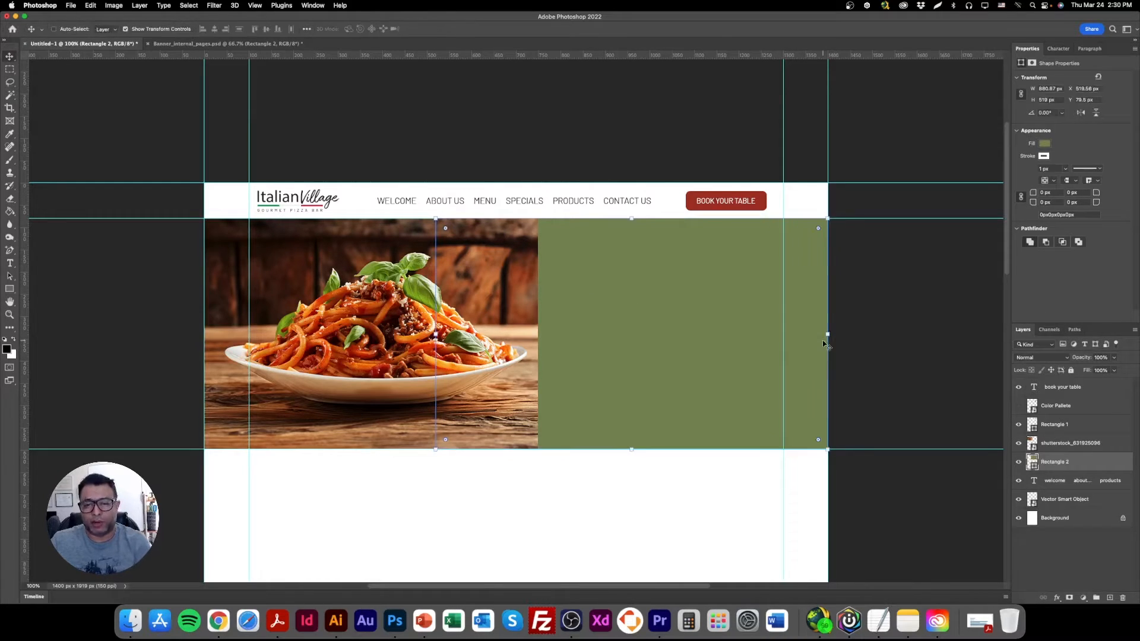
Start saving the document as a Photoshop file and browse to the Module 3 - The Framework folder inside English.
{"action": "key", "text": "super+s"}
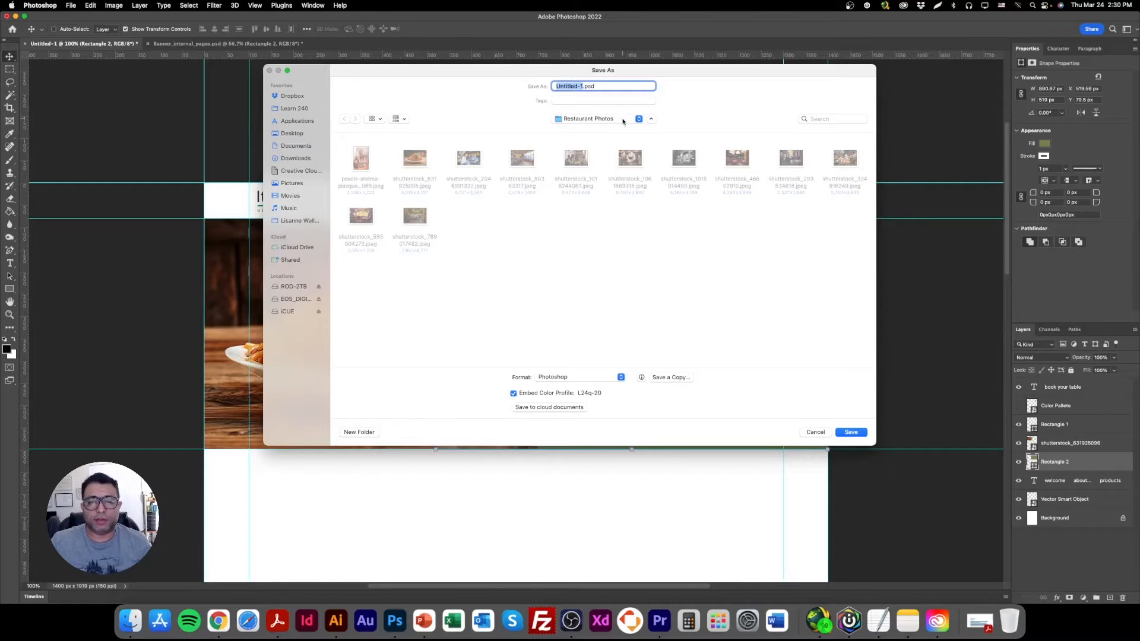
{"action": "left_click", "coordinate": [624, 118]}
{"action": "left_click", "coordinate": [602, 131]}
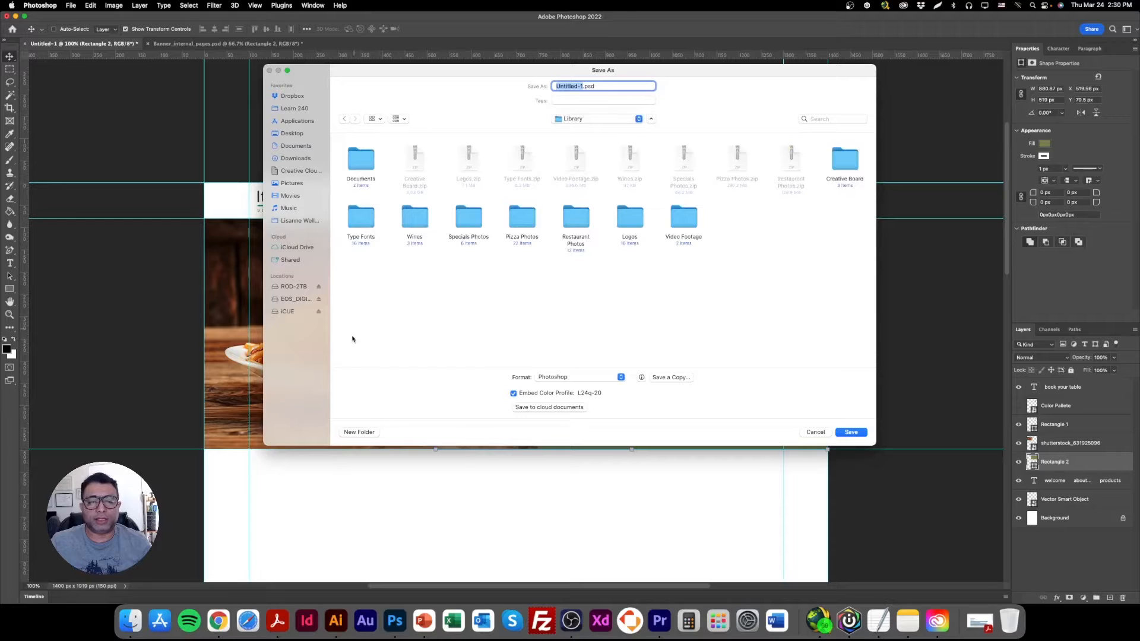
{"action": "left_click", "coordinate": [359, 432]}
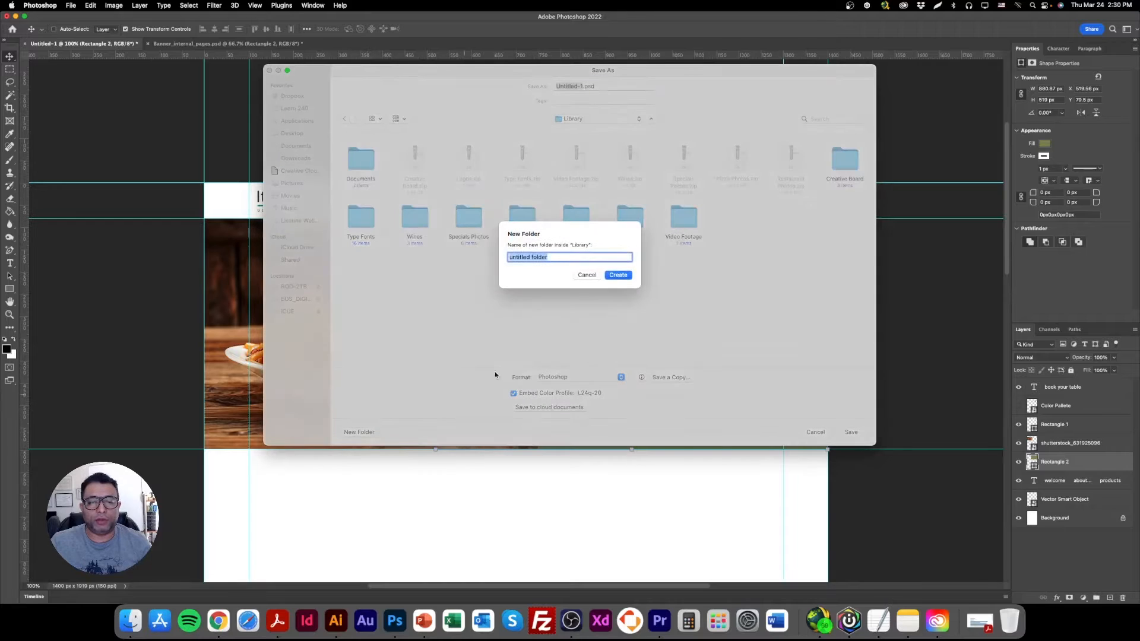
{"action": "left_click", "coordinate": [587, 275]}
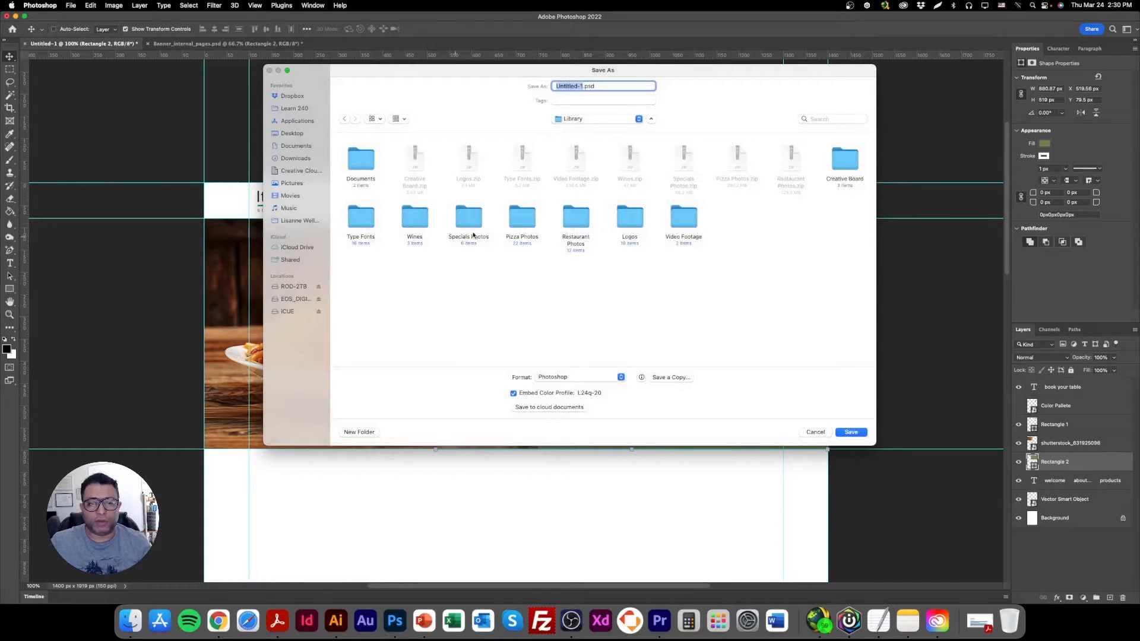
{"action": "left_click", "coordinate": [610, 121]}
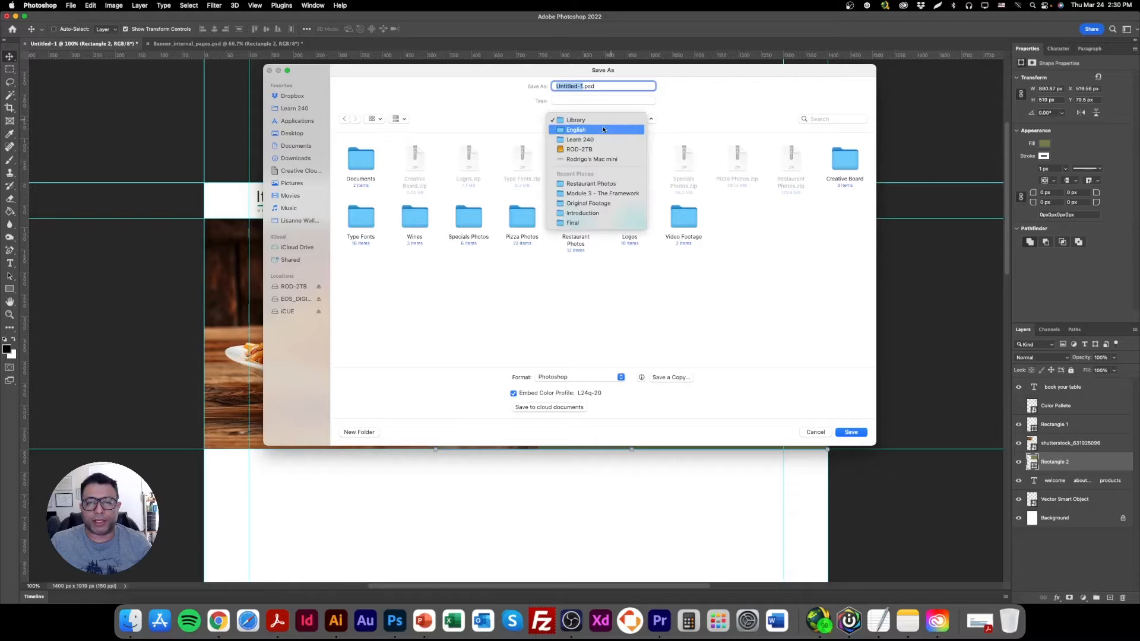
{"action": "left_click", "coordinate": [603, 130]}
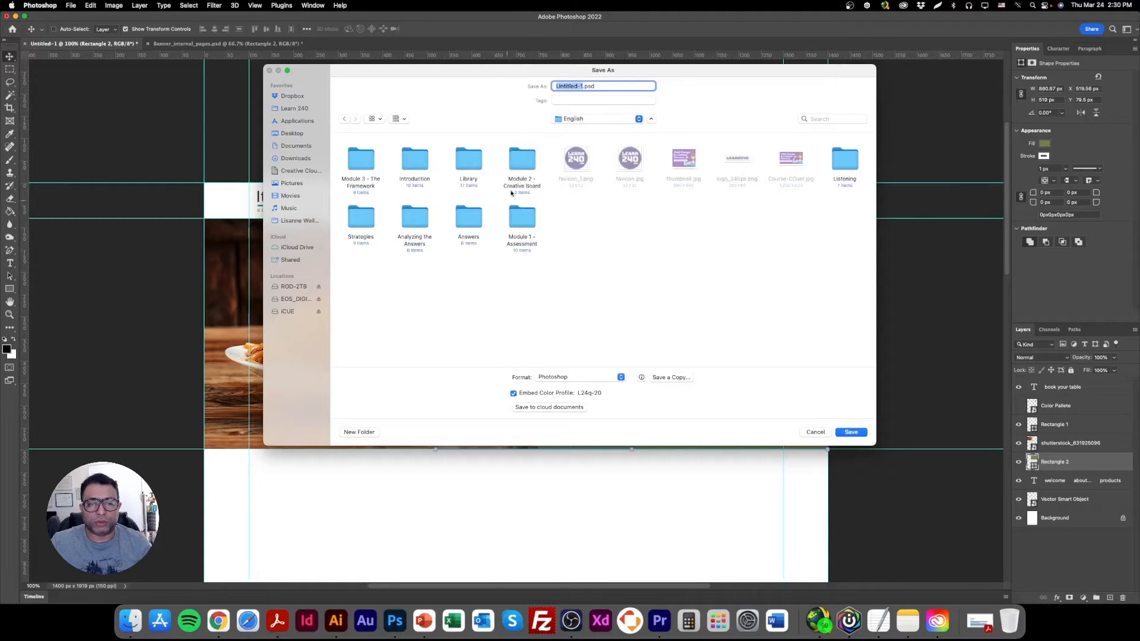
{"action": "double_click", "coordinate": [360, 160]}
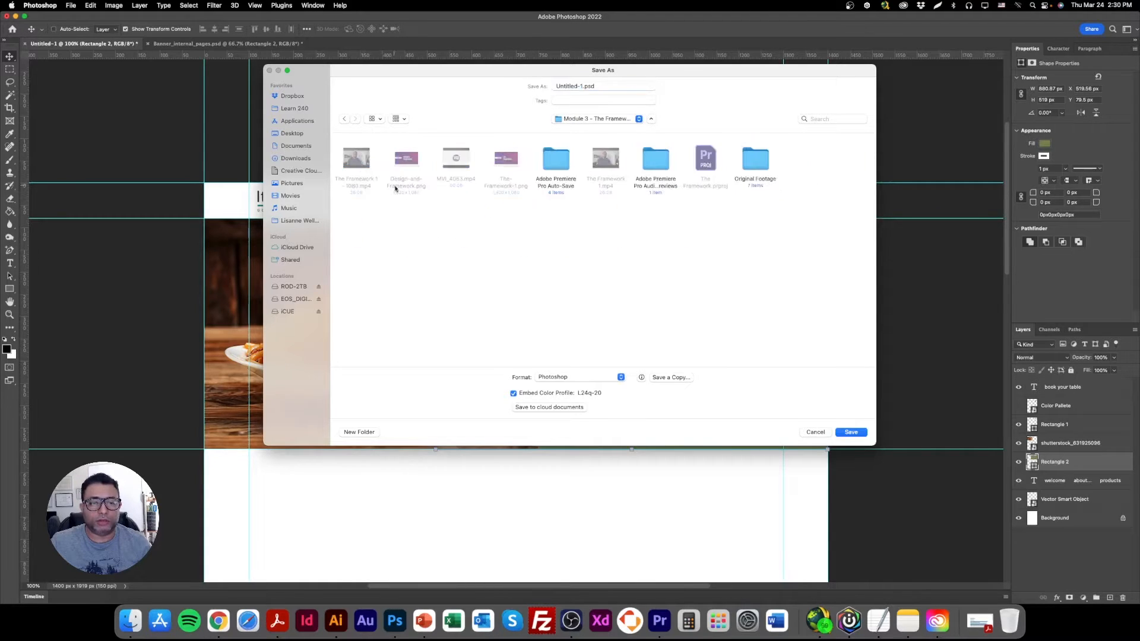
Create a new folder called Framework Design inside the Module 3 - The Framework folder.
{"action": "right_click", "coordinate": [454, 244]}
{"action": "left_click", "coordinate": [603, 252]}
{"action": "left_click", "coordinate": [359, 432]}
{"action": "type", "text": "Framework Design"}
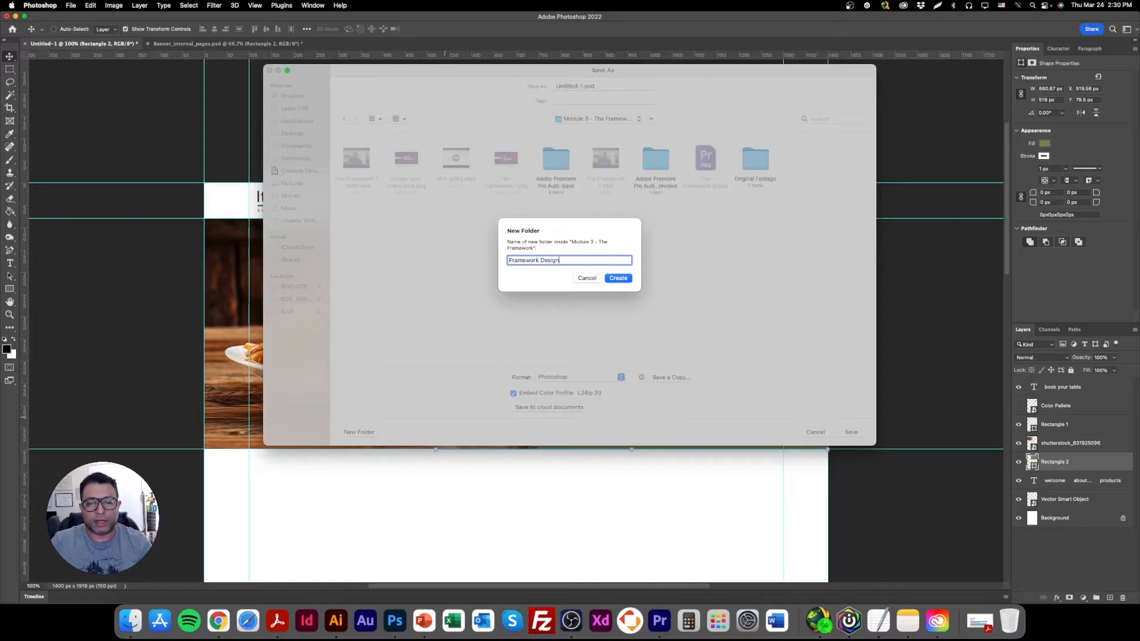
{"action": "key", "text": "Return"}
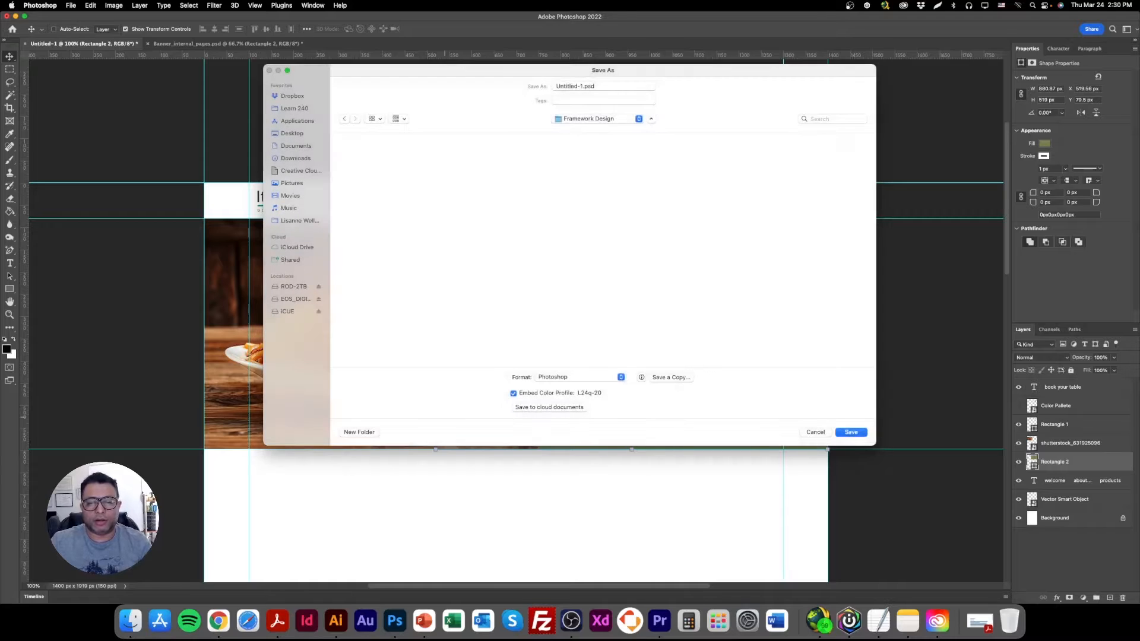
Name the file Framework Design and save it as a PSD in the new folder.
{"action": "left_click", "coordinate": [604, 86]}
{"action": "key", "text": "super+a"}
{"action": "type", "text": "Fr"}
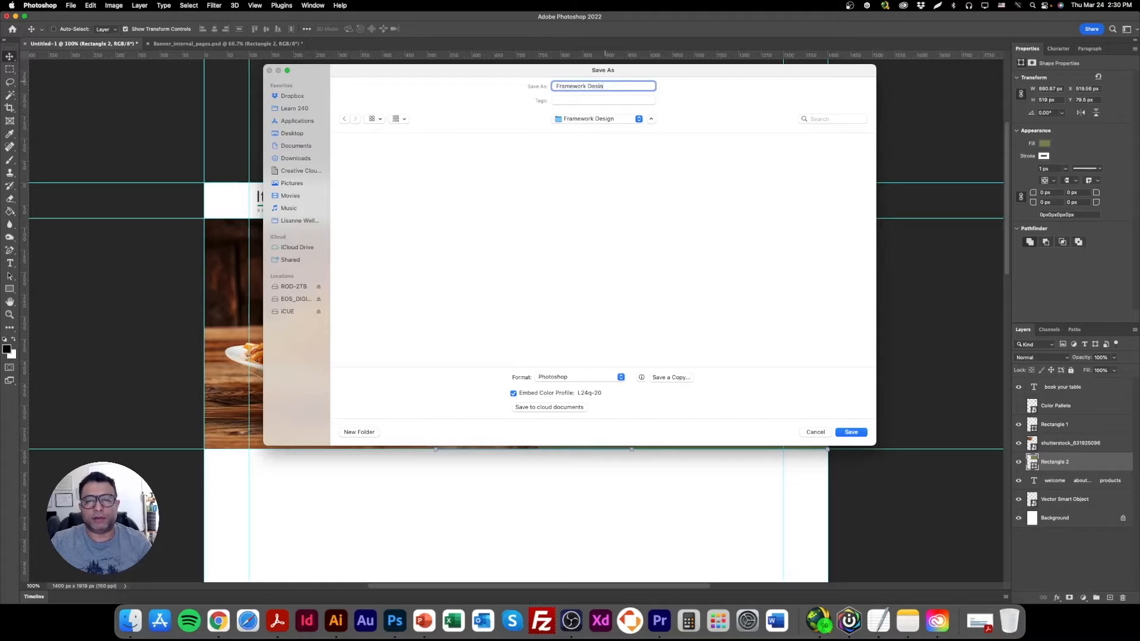
{"action": "key", "text": "Return"}
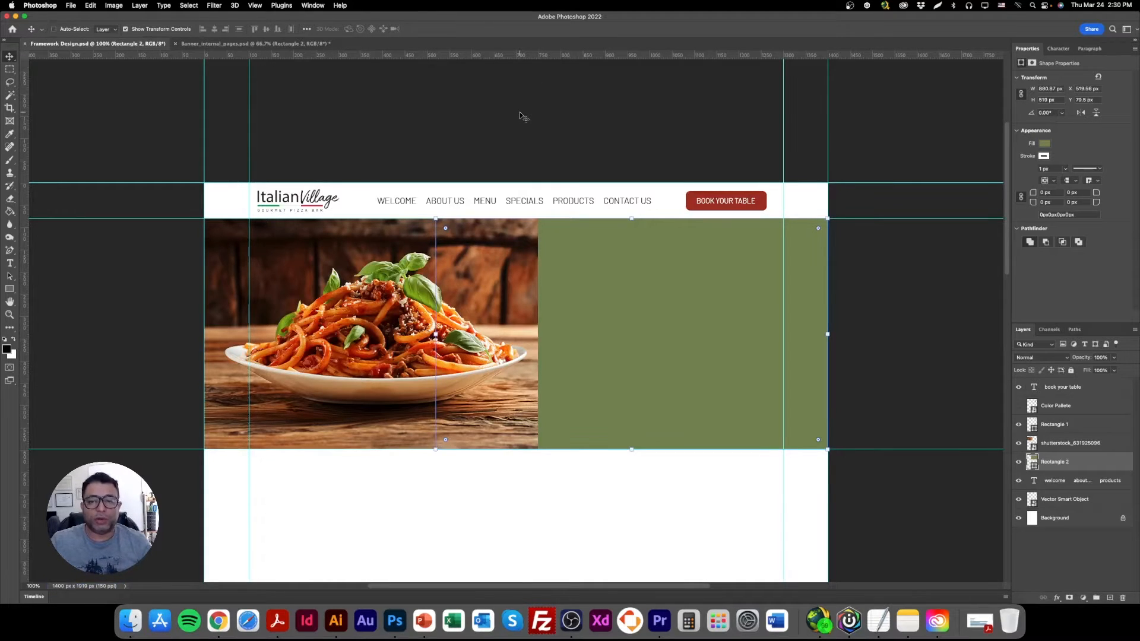
{"action": "key", "text": "super+equal"}
{"action": "key", "text": "super+minus"}
{"action": "key", "text": "super+equal"}
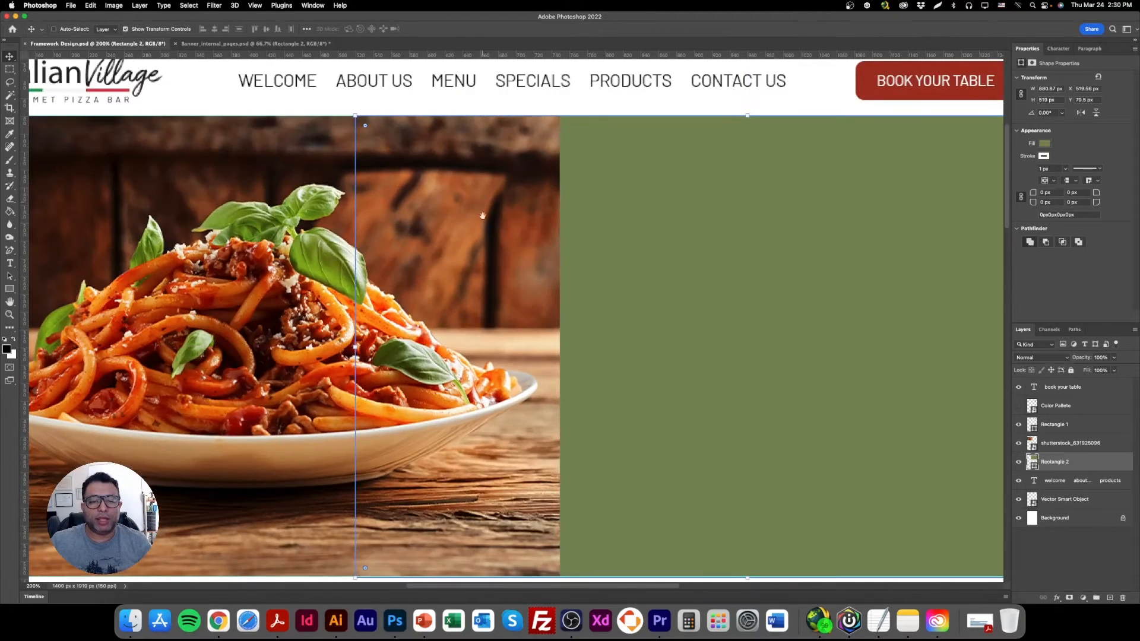
{"action": "left_click_drag", "start_coordinate": [473, 252], "coordinate": [539, 185]}
{"action": "key", "text": "super+minus"}
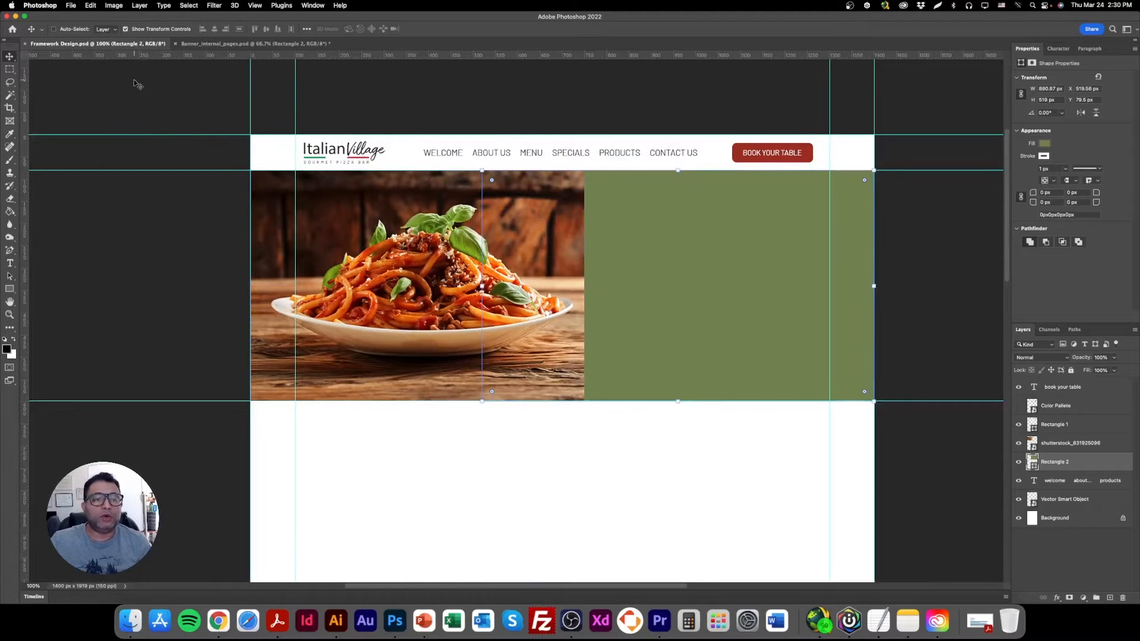
Hide the transform controls and select the spaghetti photo's layer directly from the canvas.
{"action": "left_click", "coordinate": [150, 29]}
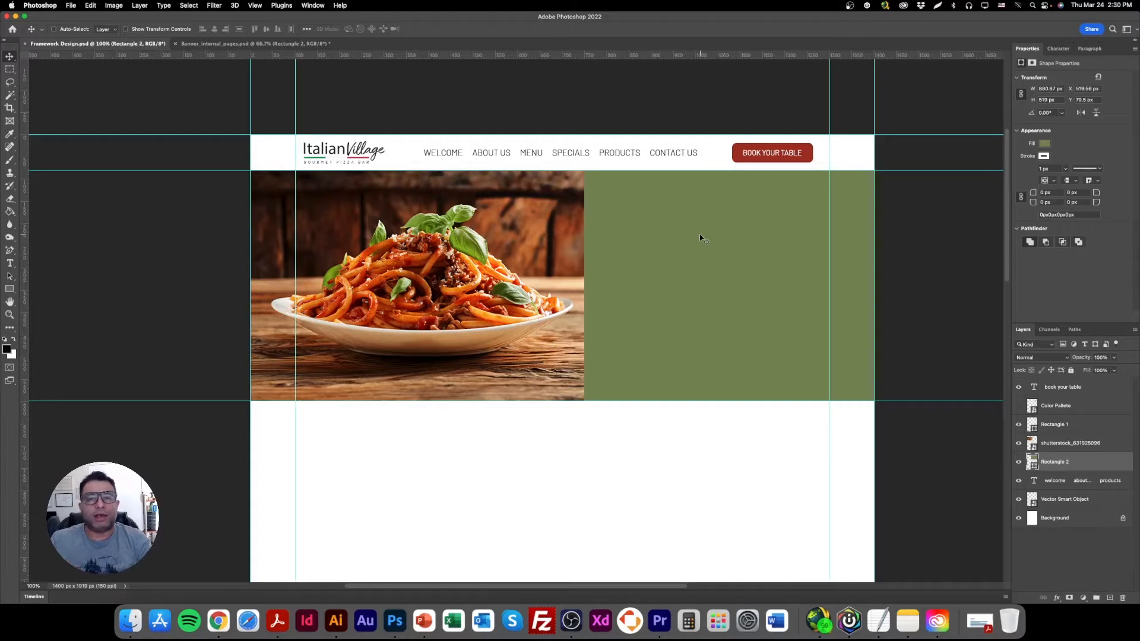
{"action": "right_click", "coordinate": [526, 227]}
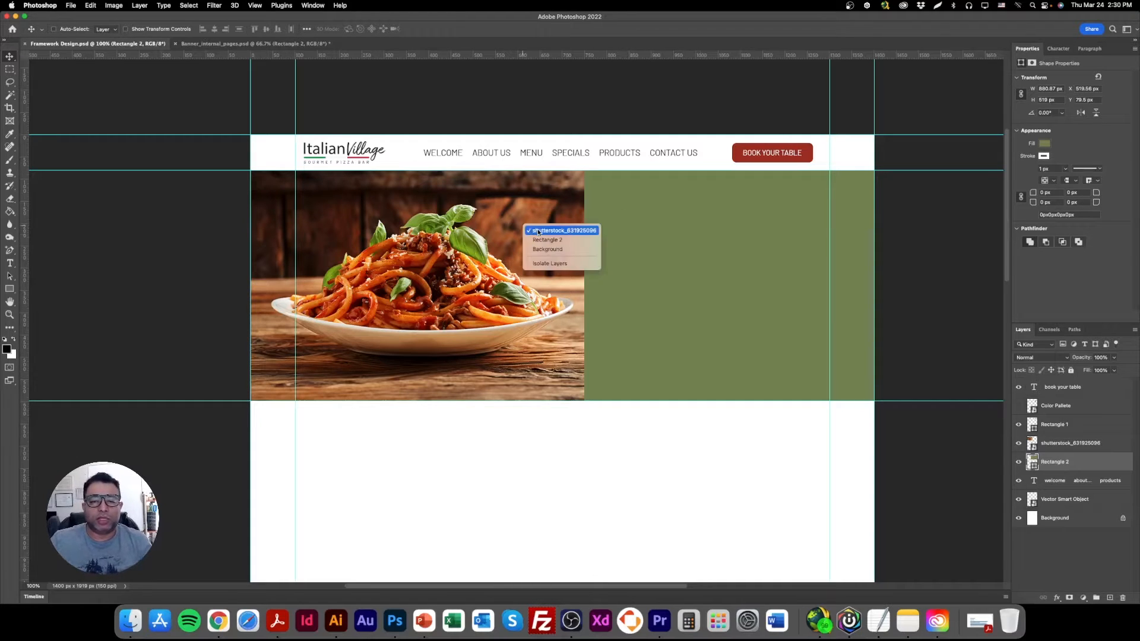
{"action": "left_click", "coordinate": [538, 229]}
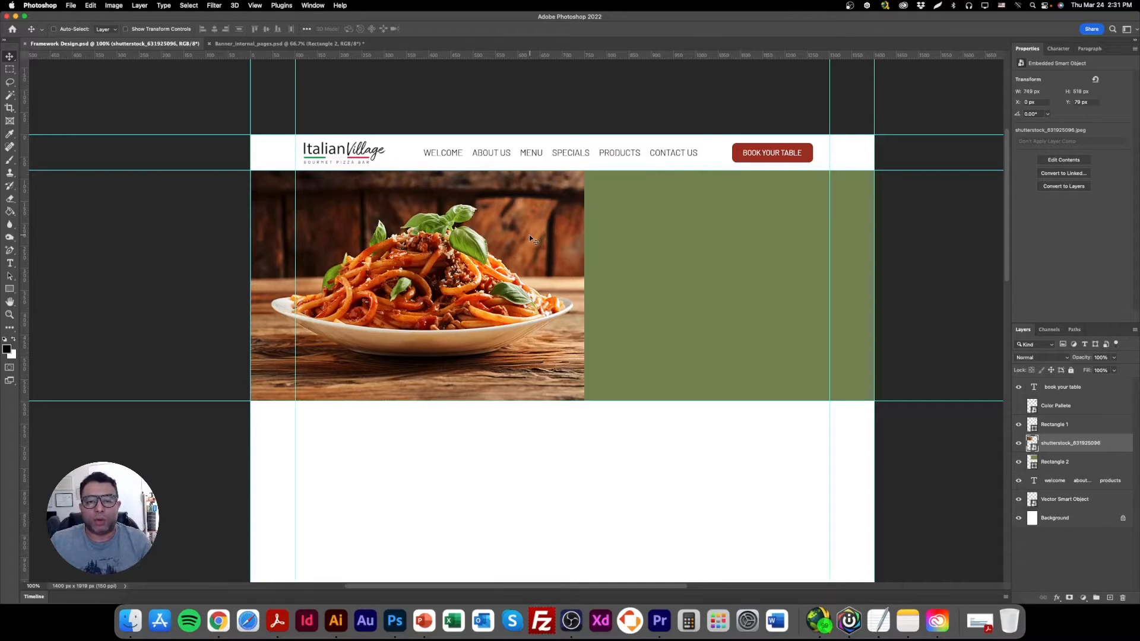
{"action": "right_click", "coordinate": [488, 220]}
{"action": "left_click", "coordinate": [509, 229]}
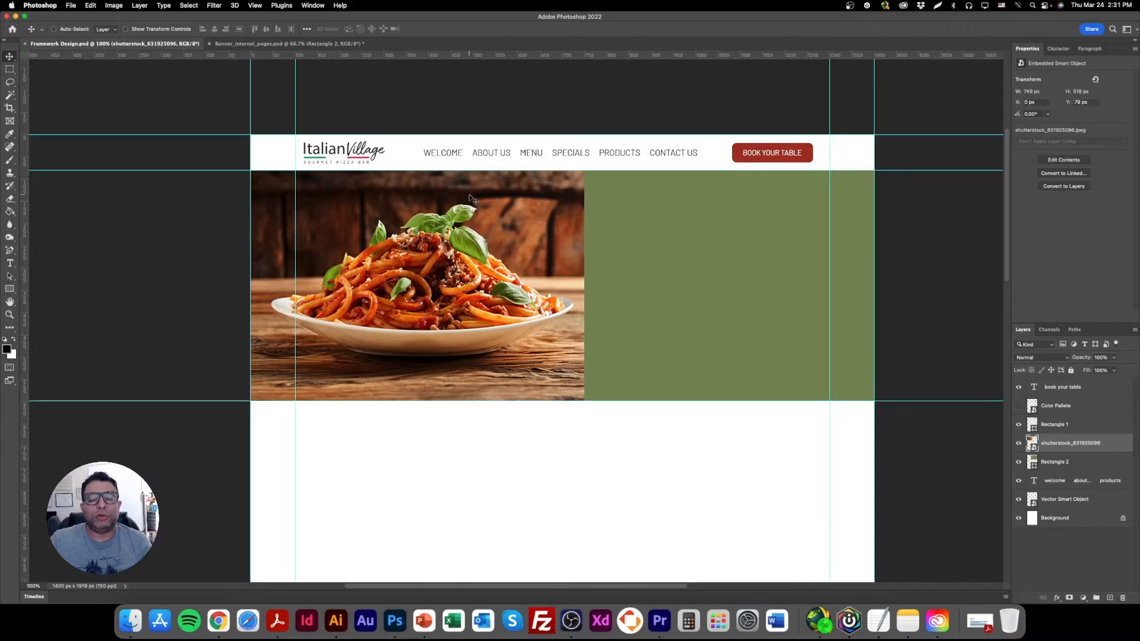
With transform controls shown, stretch the green banner rectangle to about 1482 px wide so it extends past both page edges.
{"action": "right_click", "coordinate": [671, 248]}
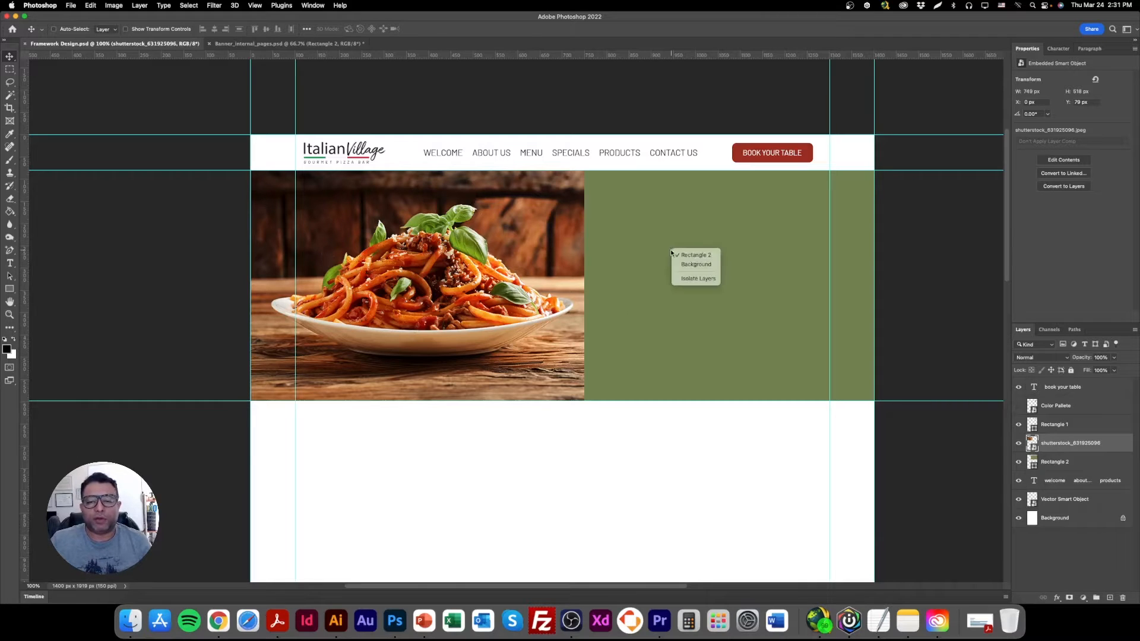
{"action": "left_click", "coordinate": [696, 254]}
{"action": "left_click", "coordinate": [178, 31]}
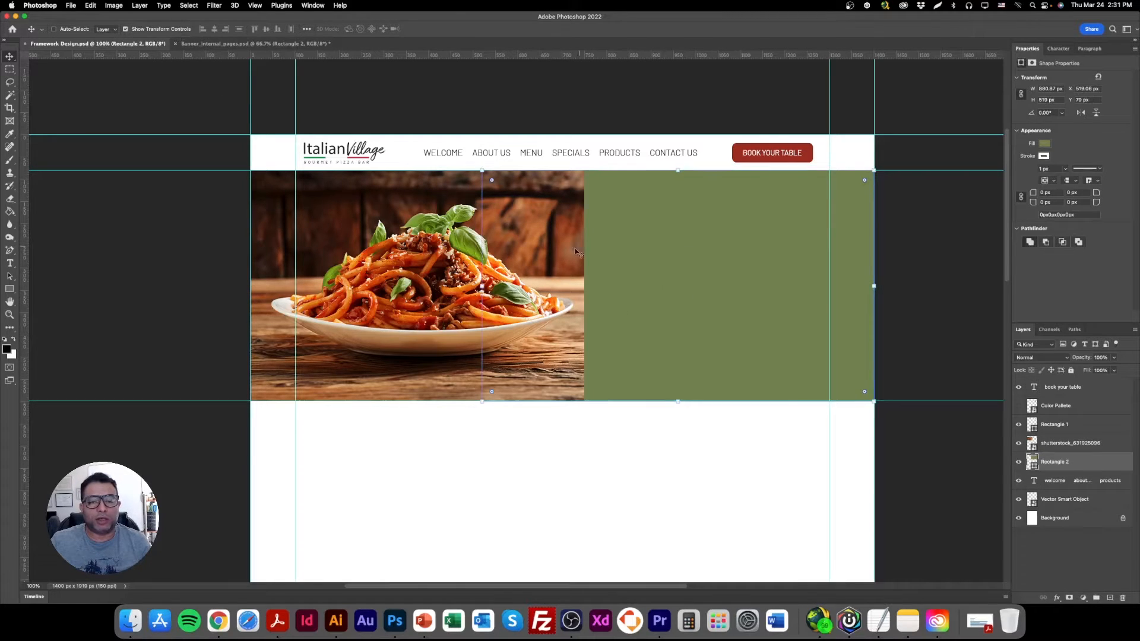
{"action": "left_click_drag", "start_coordinate": [482, 285], "coordinate": [250, 285]}
{"action": "left_click_drag", "start_coordinate": [886, 287], "coordinate": [905, 286]}
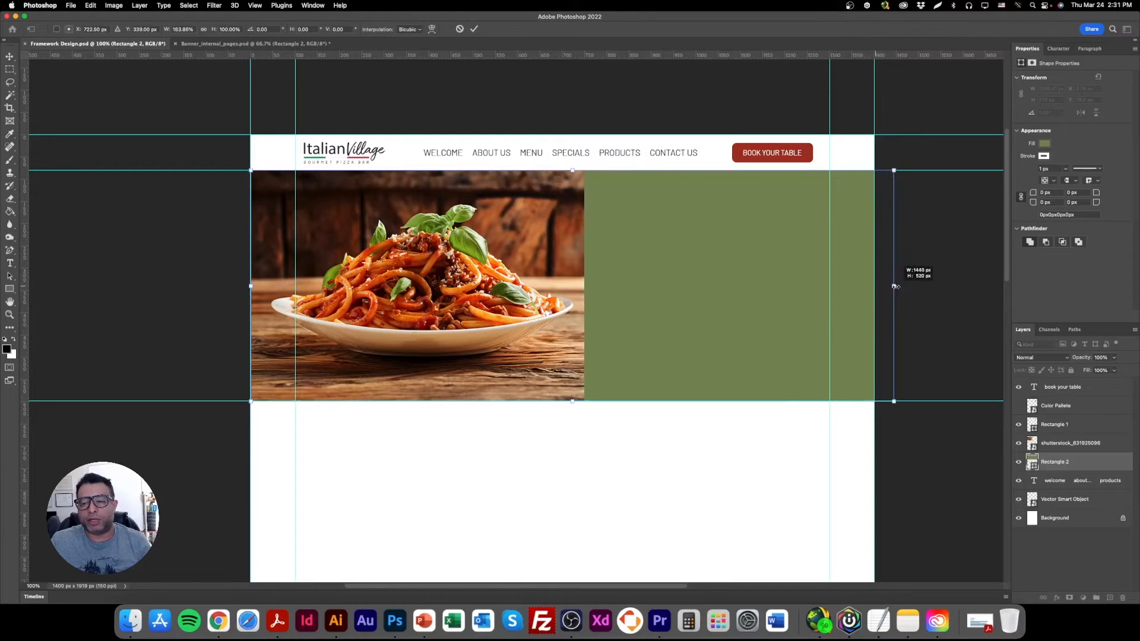
{"action": "left_click_drag", "start_coordinate": [245, 286], "coordinate": [233, 286]}
{"action": "key", "text": "Return"}
Select the spaghetti photo layer and clip it to the green rectangle below with a clipping mask.
{"action": "right_click", "coordinate": [471, 194]}
{"action": "left_click", "coordinate": [492, 198]}
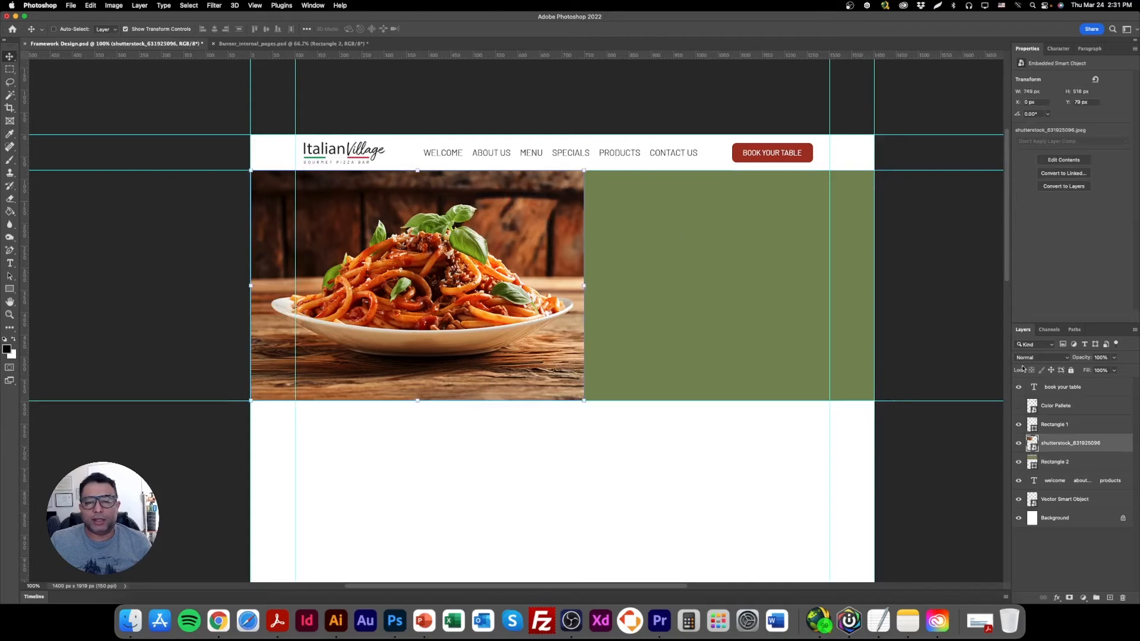
{"action": "right_click", "coordinate": [1057, 448]}
{"action": "left_click", "coordinate": [1009, 379]}
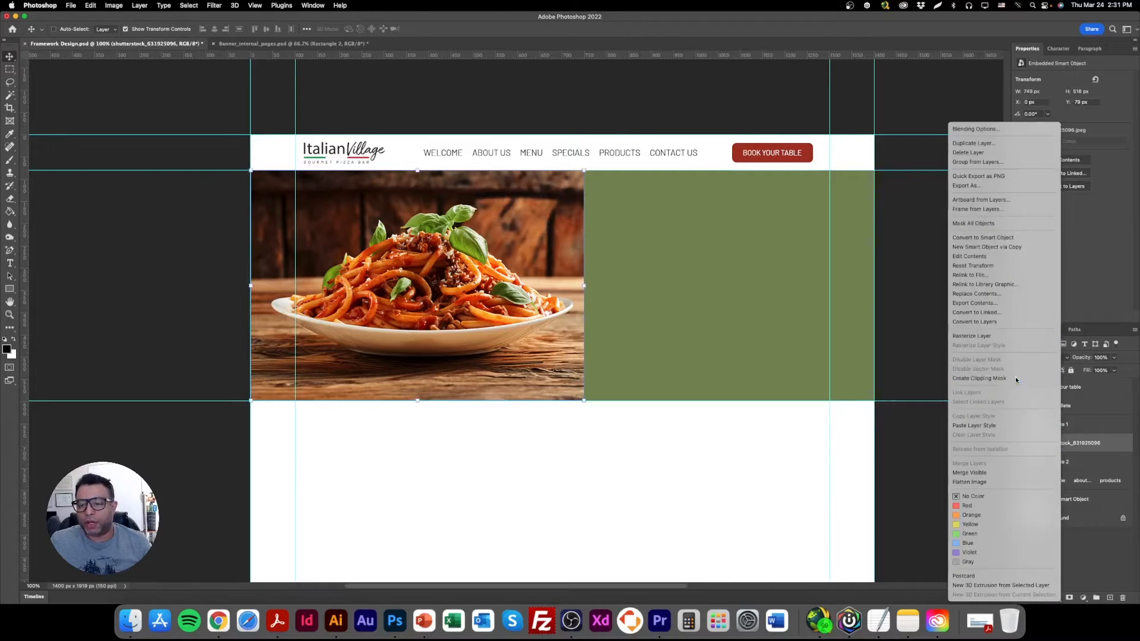
Enlarge the clipped spaghetti photo to about 1385 × 957 px and position it at about X -304 px, Y 0 px.
{"action": "left_click_drag", "start_coordinate": [504, 256], "coordinate": [522, 276]}
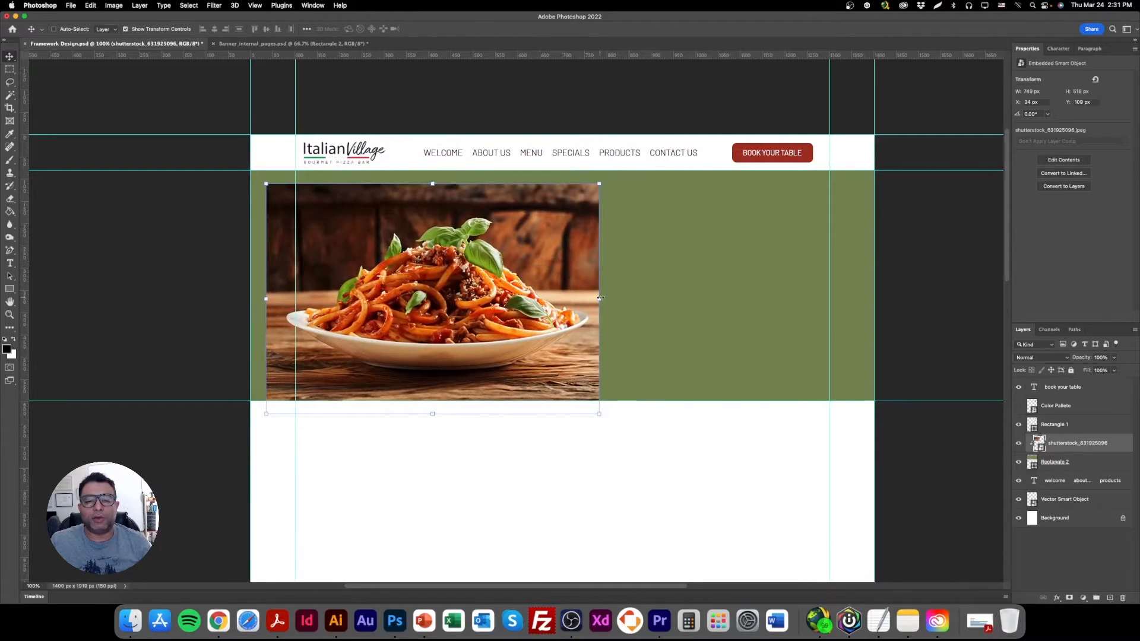
{"action": "left_click_drag", "start_coordinate": [600, 298], "coordinate": [772, 290]}
{"action": "left_click_drag", "start_coordinate": [684, 273], "coordinate": [571, 272]}
{"action": "key", "text": "Return"}
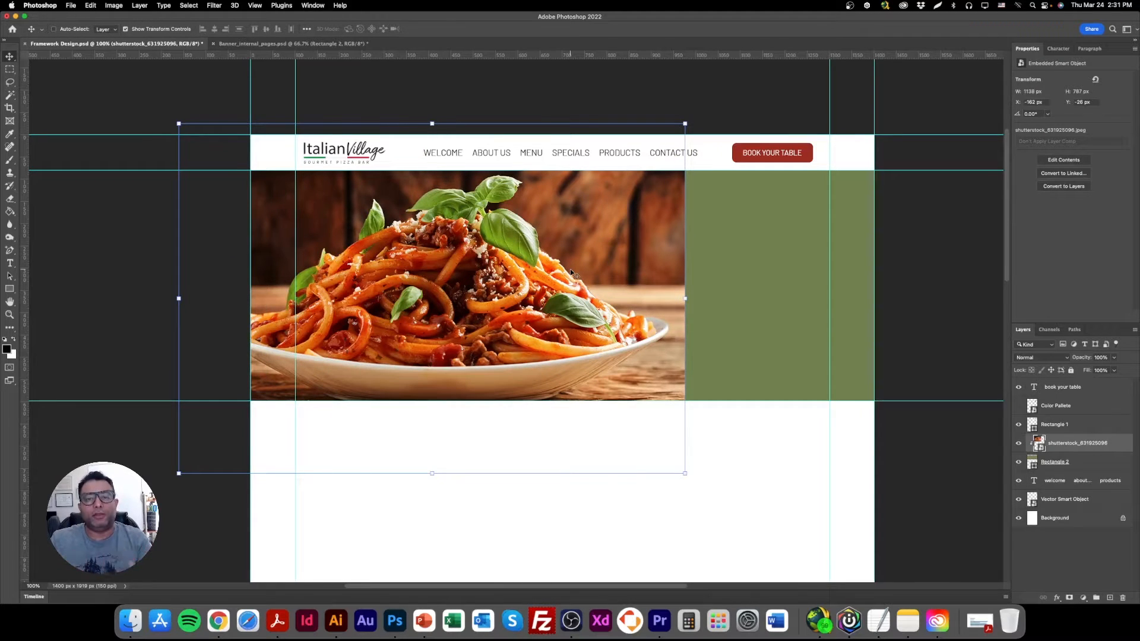
{"action": "left_click_drag", "start_coordinate": [432, 473], "coordinate": [441, 544]}
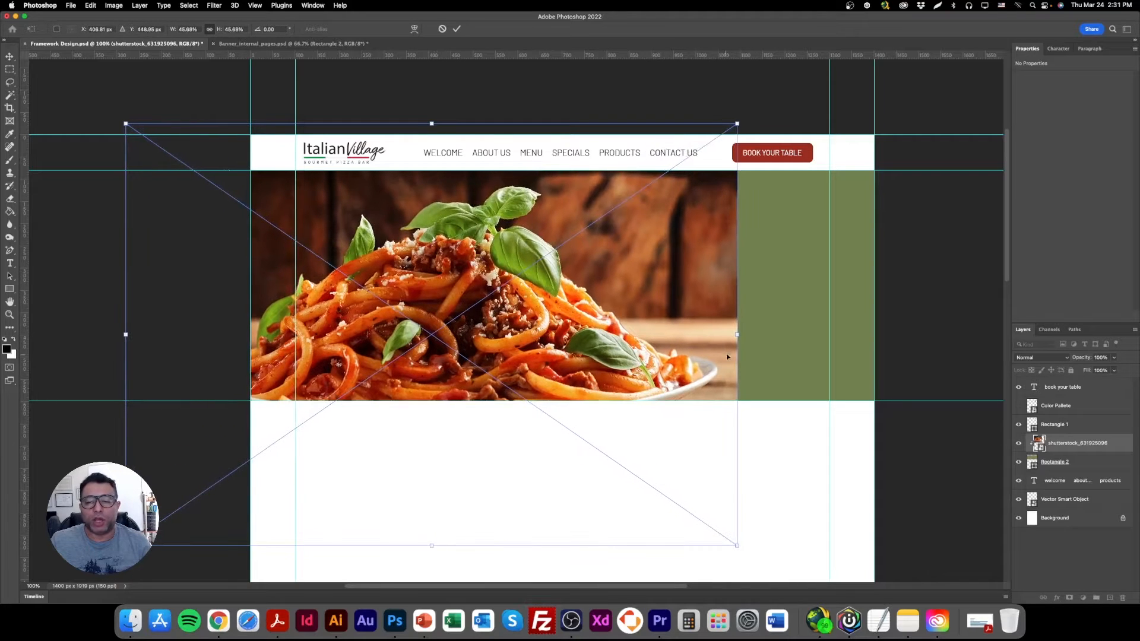
{"action": "mouse_move", "coordinate": [740, 335]}
{"action": "left_mouse_down"}
{"action": "mouse_move", "coordinate": [903, 323]}
{"action": "mouse_move", "coordinate": [743, 334]}
{"action": "left_mouse_up"}
{"action": "mouse_move", "coordinate": [607, 299]}
{"action": "left_mouse_down"}
{"action": "mouse_move", "coordinate": [608, 329]}
{"action": "mouse_move", "coordinate": [597, 312]}
{"action": "left_mouse_up"}
{"action": "key", "text": "Return"}
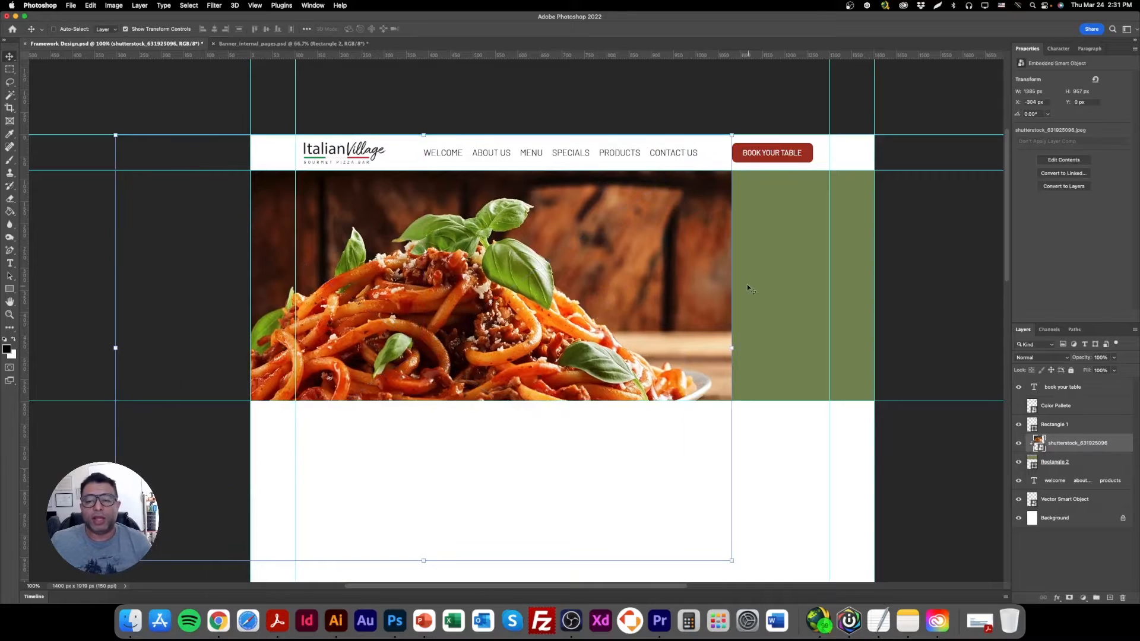
Rasterize the clipped spaghetti photo layer.
{"action": "left_click", "coordinate": [1019, 406]}
{"action": "right_click", "coordinate": [1071, 443]}
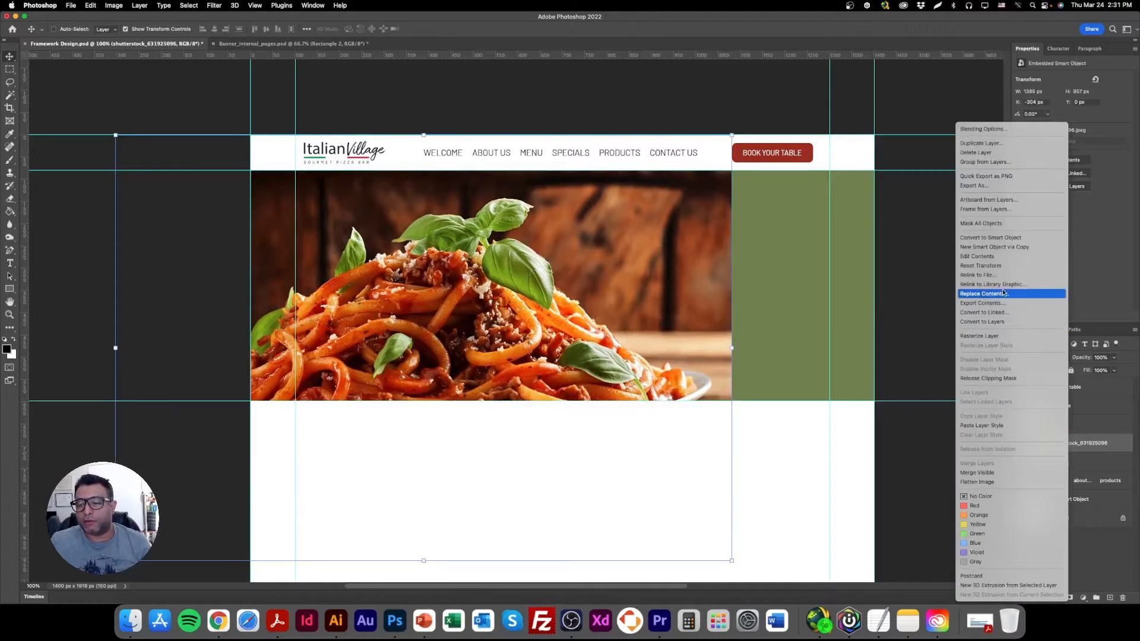
{"action": "left_click", "coordinate": [1009, 336]}
Fade the photo's right edge into the green with a 900 px, 0% hardness Eraser and nudge the photo up about 18 px.
{"action": "left_click", "coordinate": [10, 199]}
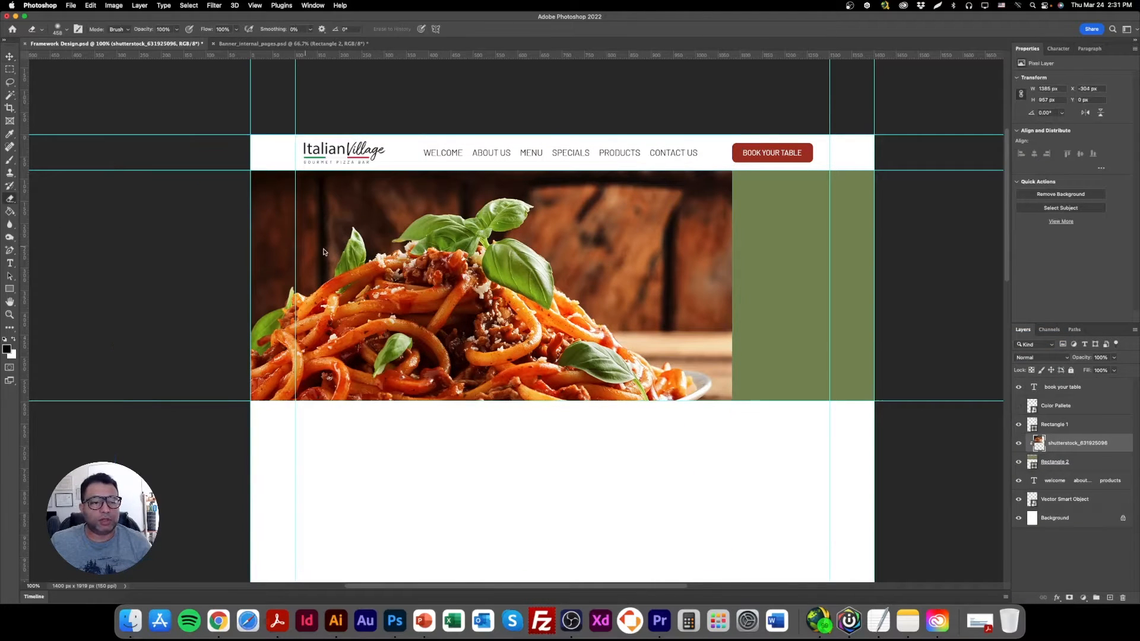
{"action": "left_click", "coordinate": [64, 30]}
{"action": "type", "text": "900"}
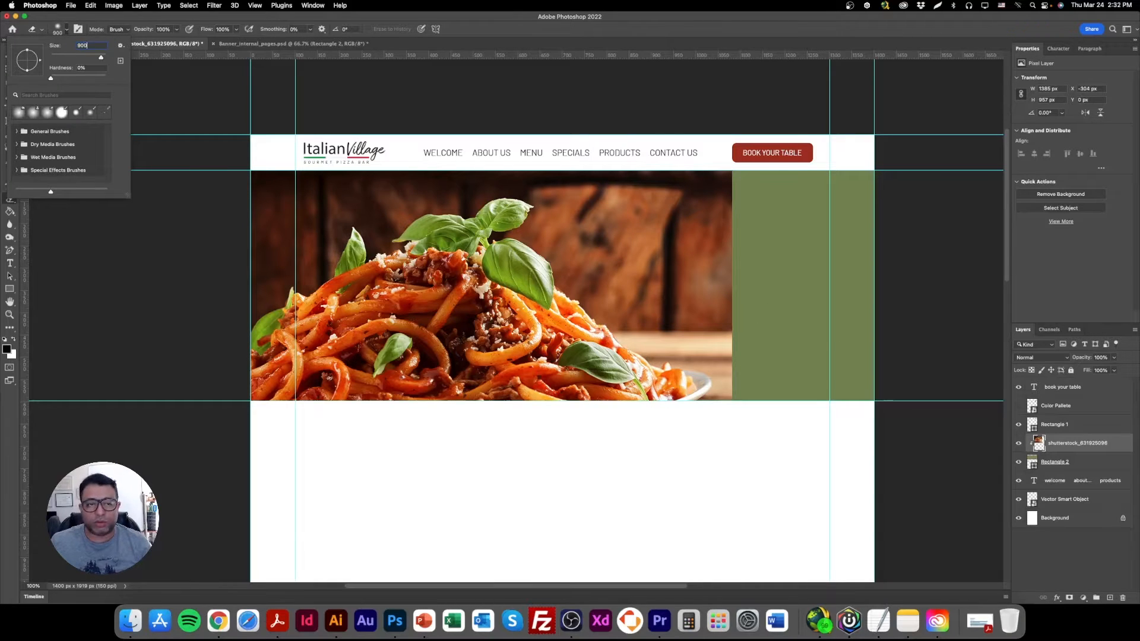
{"action": "key", "text": "Return"}
{"action": "mouse_move", "coordinate": [874, 206]}
{"action": "left_mouse_down"}
{"action": "mouse_move", "coordinate": [880, 230]}
{"action": "mouse_move", "coordinate": [899, 239]}
{"action": "mouse_move", "coordinate": [902, 339]}
{"action": "left_mouse_up"}
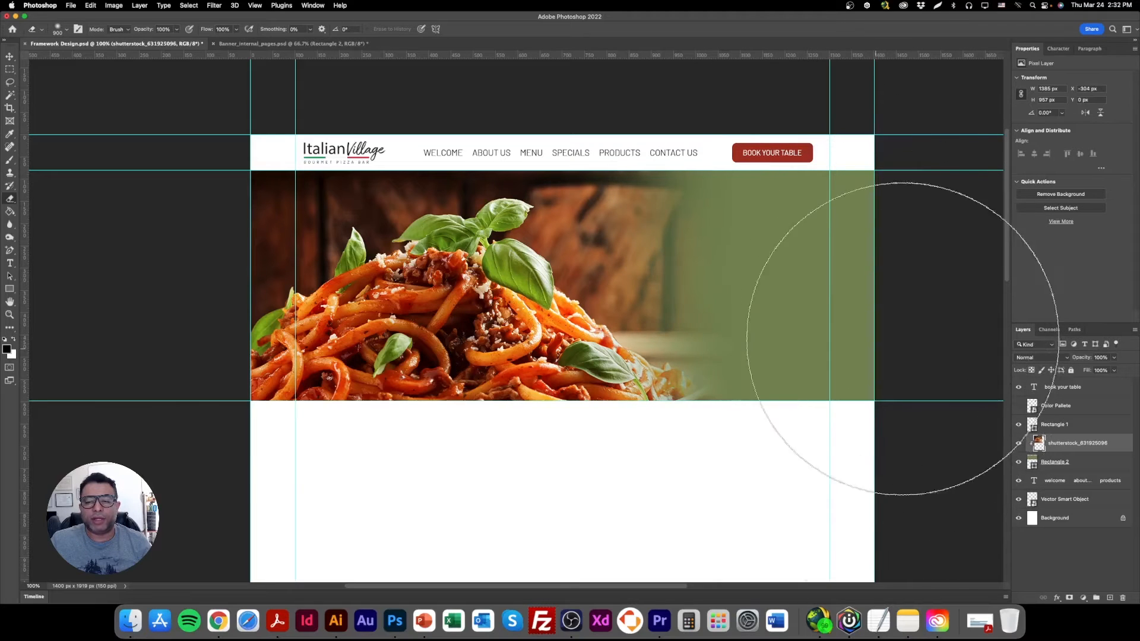
{"action": "left_click", "coordinate": [10, 56]}
{"action": "left_click_drag", "start_coordinate": [478, 303], "coordinate": [475, 293]}
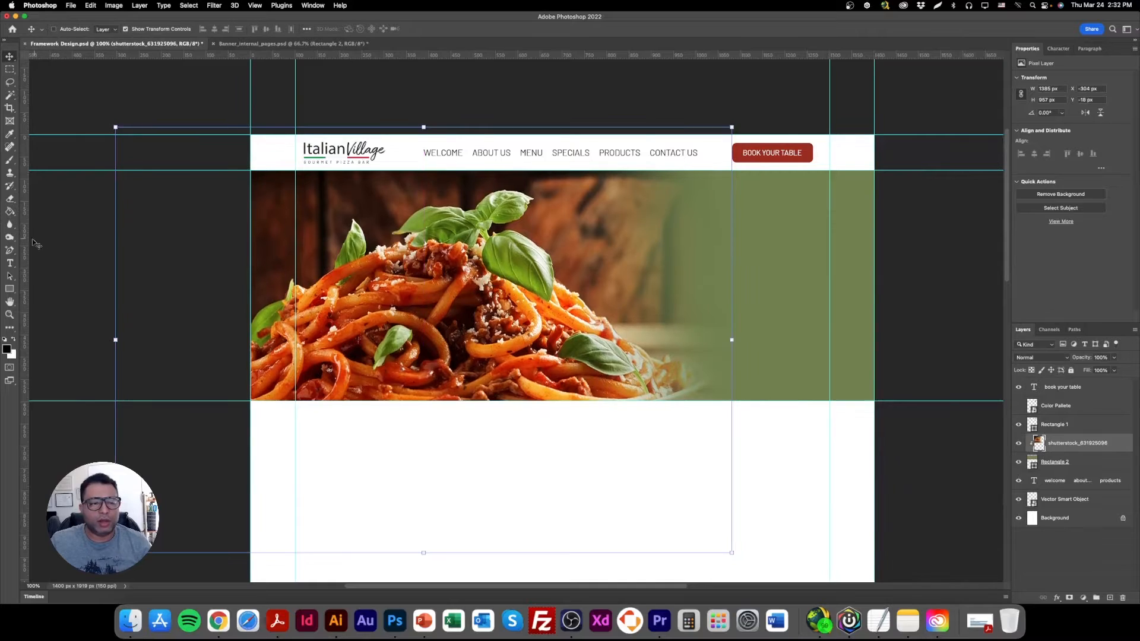
Change the banner rectangle's fill to dark brown 3d2119 sampled from the photo's wooden background.
{"action": "left_click", "coordinate": [9, 263]}
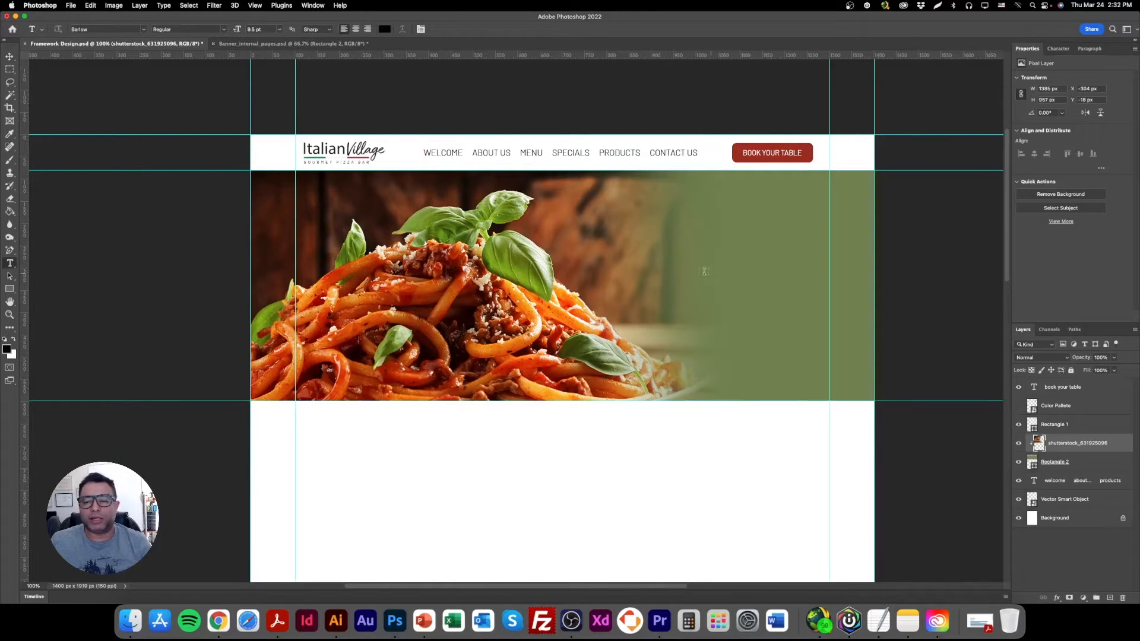
{"action": "double_click", "coordinate": [1034, 466]}
{"action": "left_click", "coordinate": [639, 250]}
{"action": "left_click", "coordinate": [642, 249]}
{"action": "left_click", "coordinate": [607, 226]}
{"action": "left_click", "coordinate": [579, 211]}
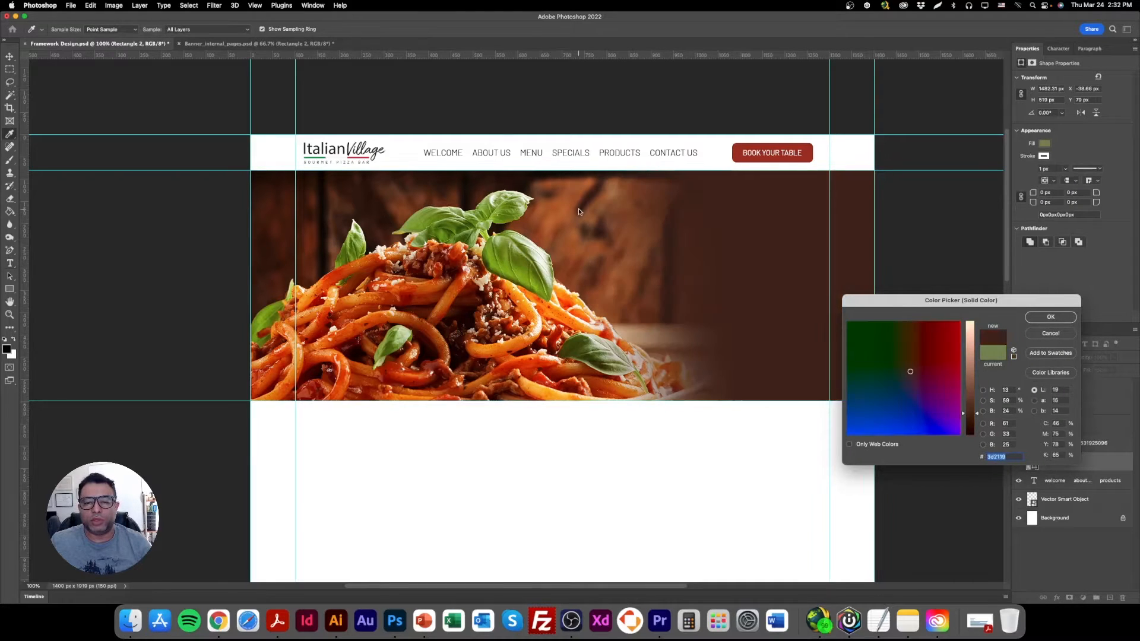
{"action": "left_click", "coordinate": [1058, 320]}
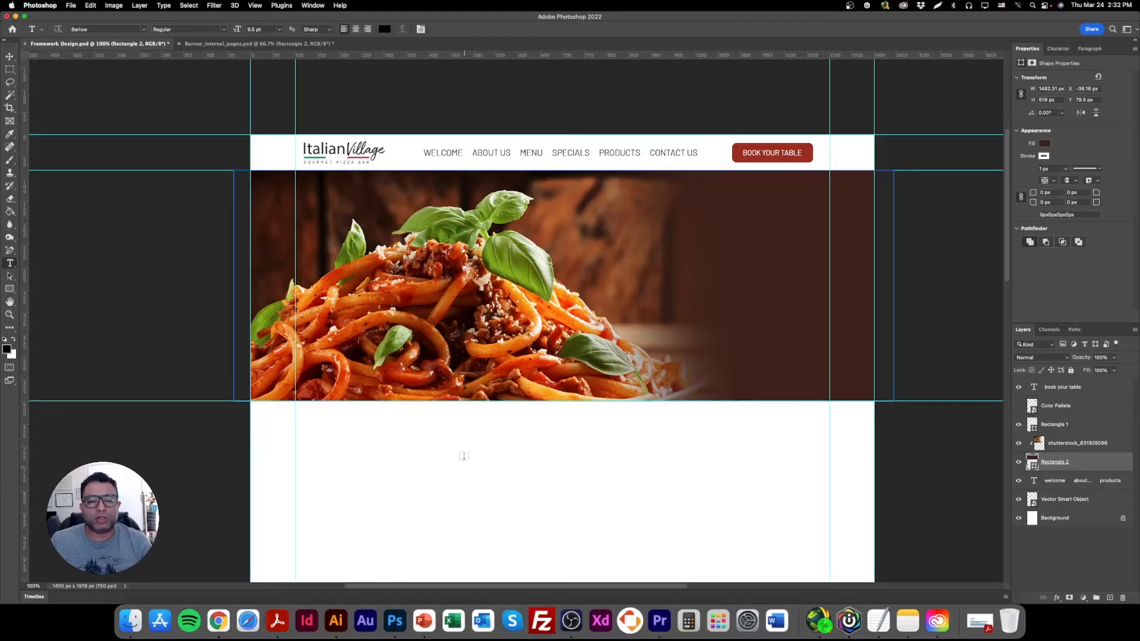
Add the text "Welcome" as a new text layer and move it onto the banner, beside the spaghetti.
{"action": "left_click", "coordinate": [486, 447]}
{"action": "key", "text": "BackSpace"}
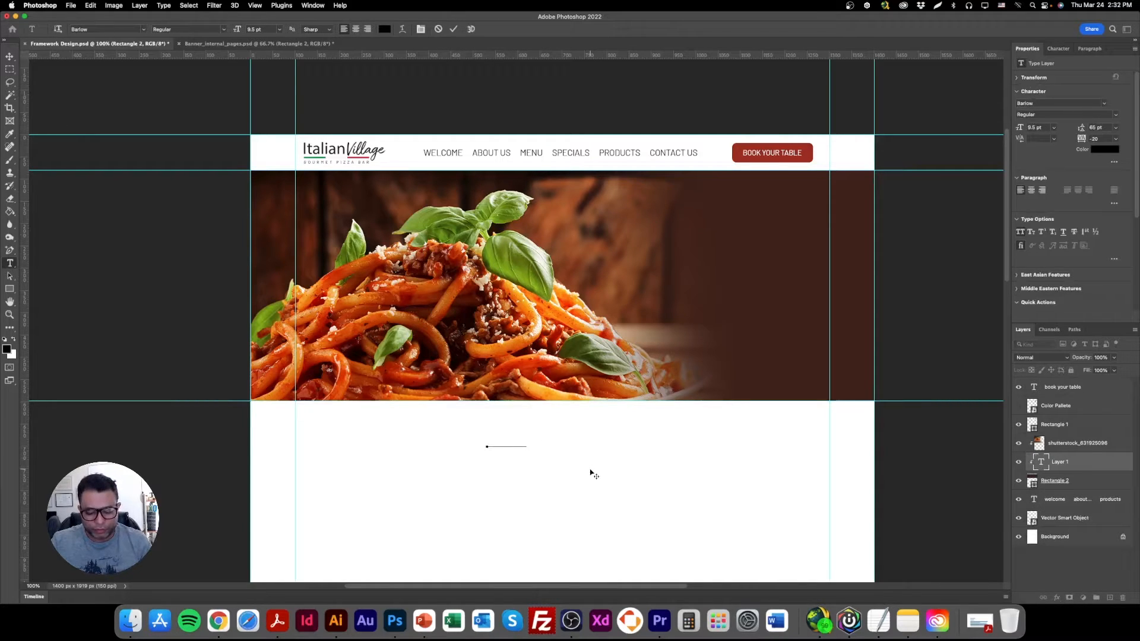
{"action": "left_click", "coordinate": [9, 56]}
{"action": "left_click_drag", "start_coordinate": [521, 445], "coordinate": [687, 251]}
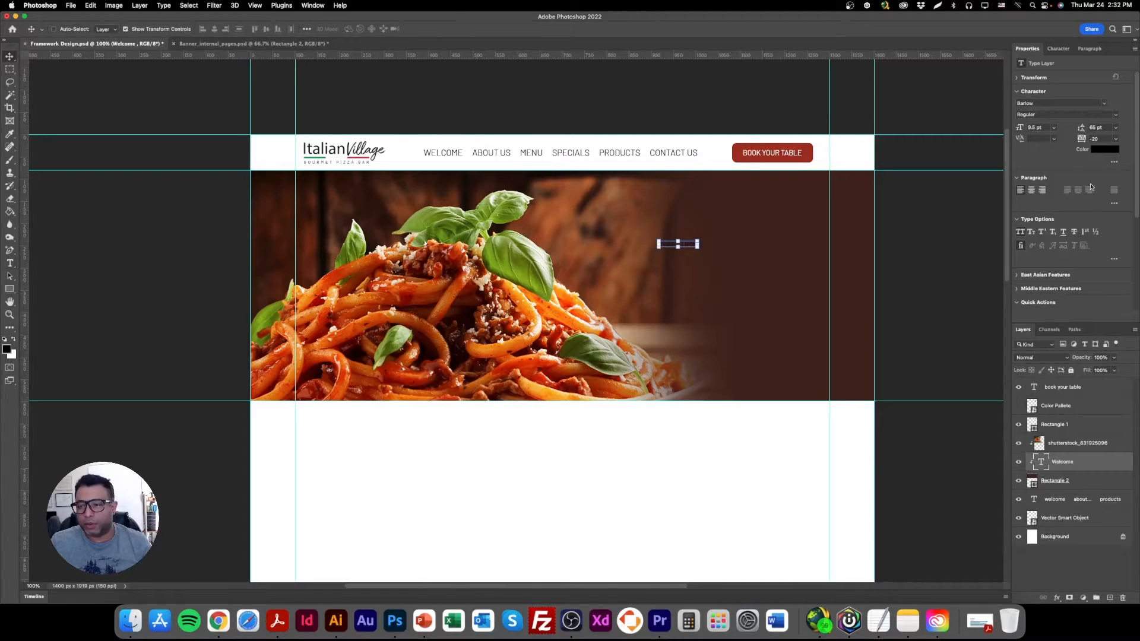
Change the Welcome text's color to white and enlarge it to about 29.69 pt.
{"action": "left_click", "coordinate": [1103, 150]}
{"action": "left_click", "coordinate": [717, 144]}
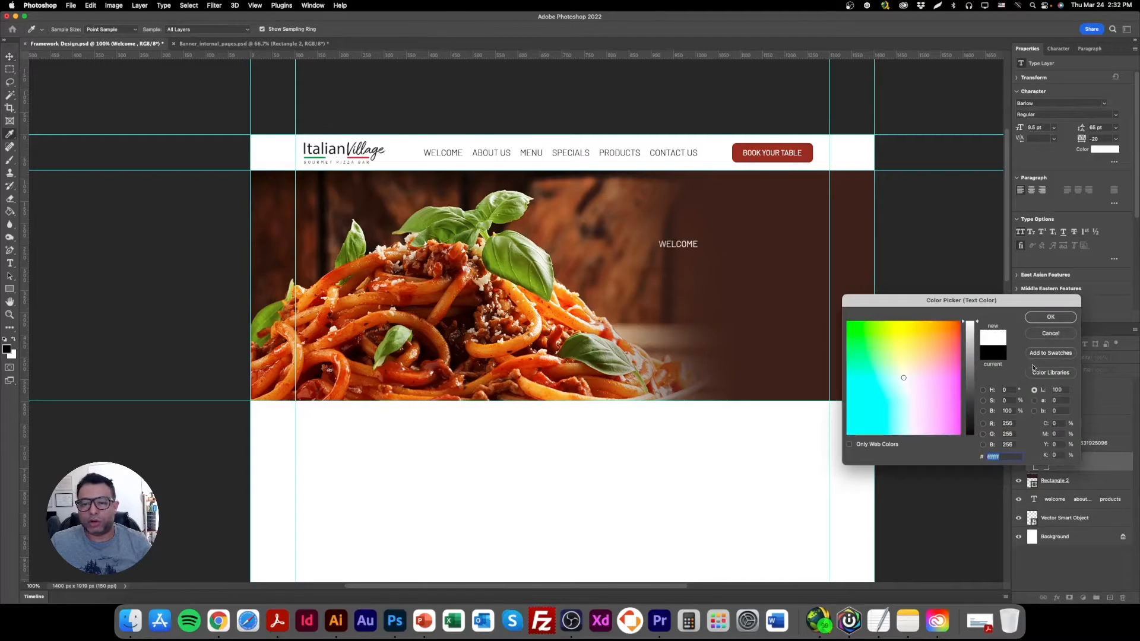
{"action": "left_click", "coordinate": [1051, 317]}
{"action": "mouse_move", "coordinate": [699, 248]}
{"action": "left_mouse_down"}
{"action": "mouse_move", "coordinate": [786, 266]}
{"action": "mouse_move", "coordinate": [704, 243]}
{"action": "left_mouse_up"}
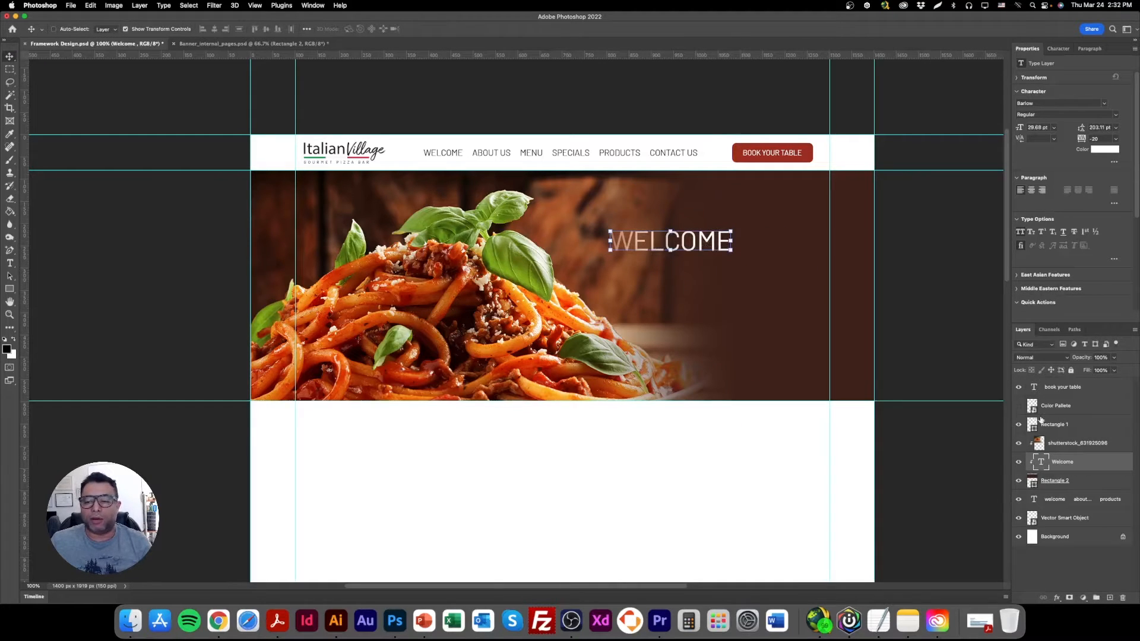
Move the Welcome layer above the spaghetti photo layer and shift the text slightly up and to the left.
{"action": "left_click_drag", "start_coordinate": [1059, 463], "coordinate": [1059, 450]}
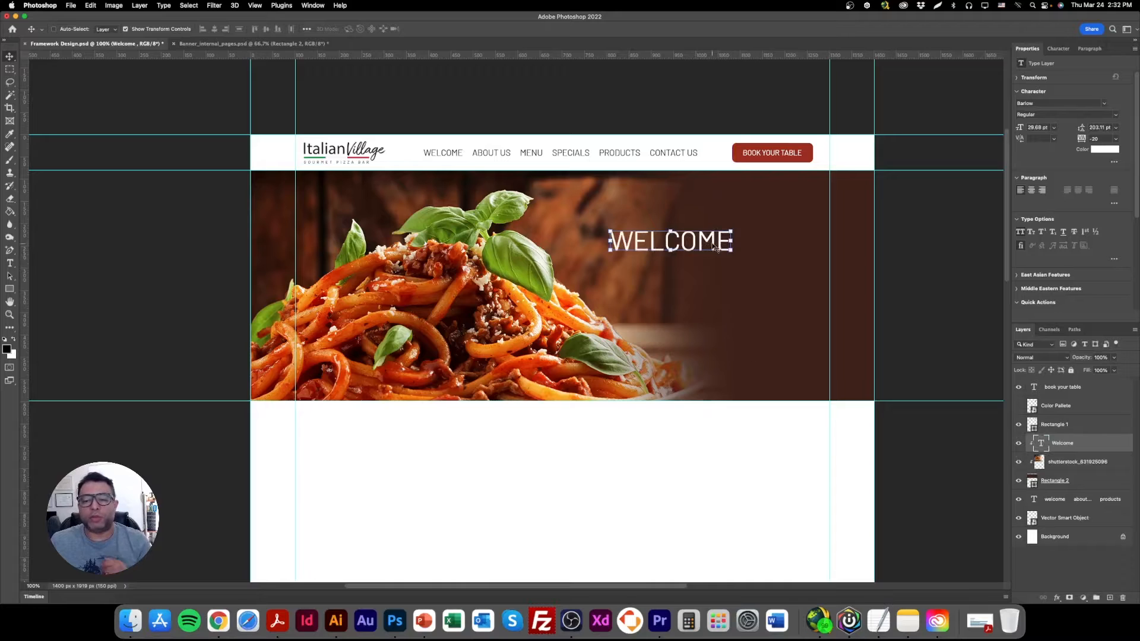
{"action": "left_click_drag", "start_coordinate": [711, 242], "coordinate": [701, 230]}
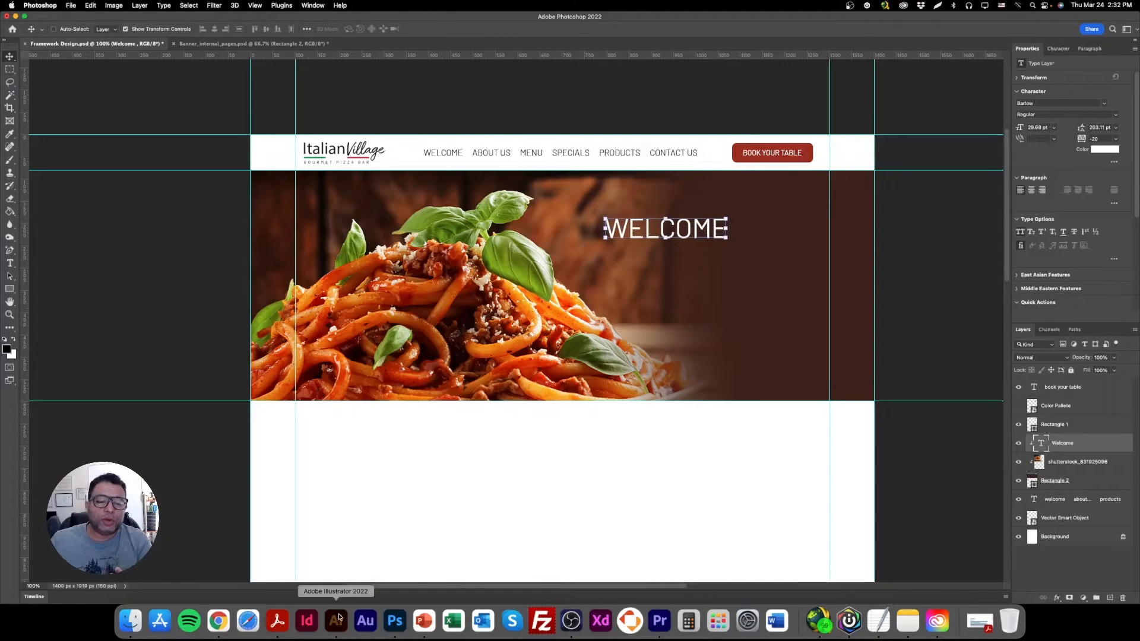
Switch to the Illustrator creative board and examine the fonts of its Italian Village type samples to choose one for the banner heading.
{"action": "left_click", "coordinate": [341, 621]}
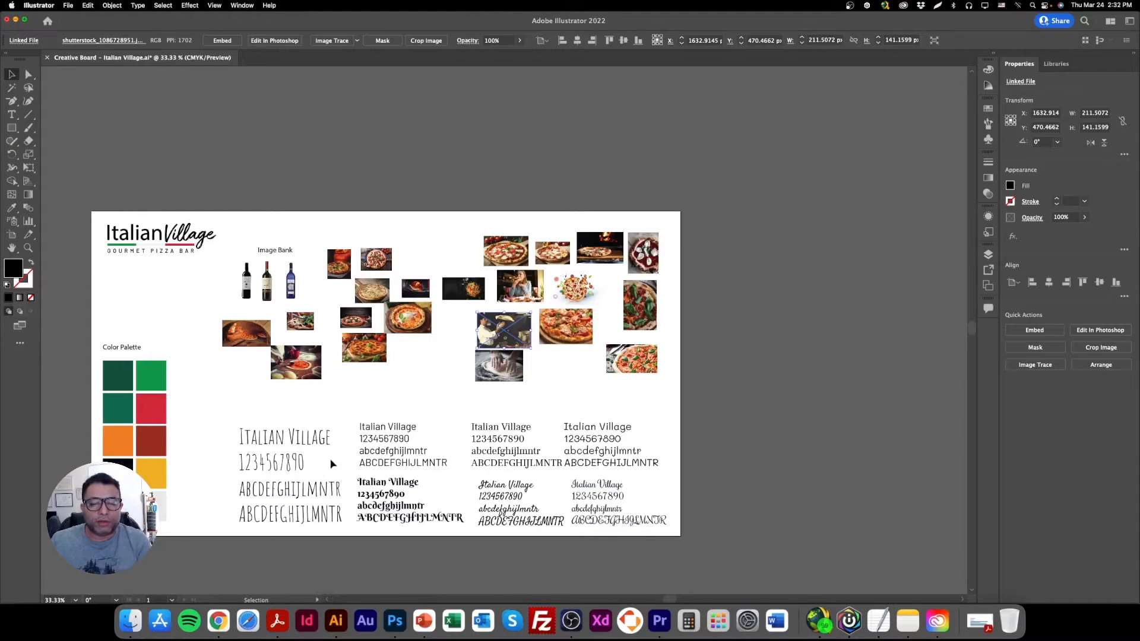
{"action": "left_click", "coordinate": [286, 444]}
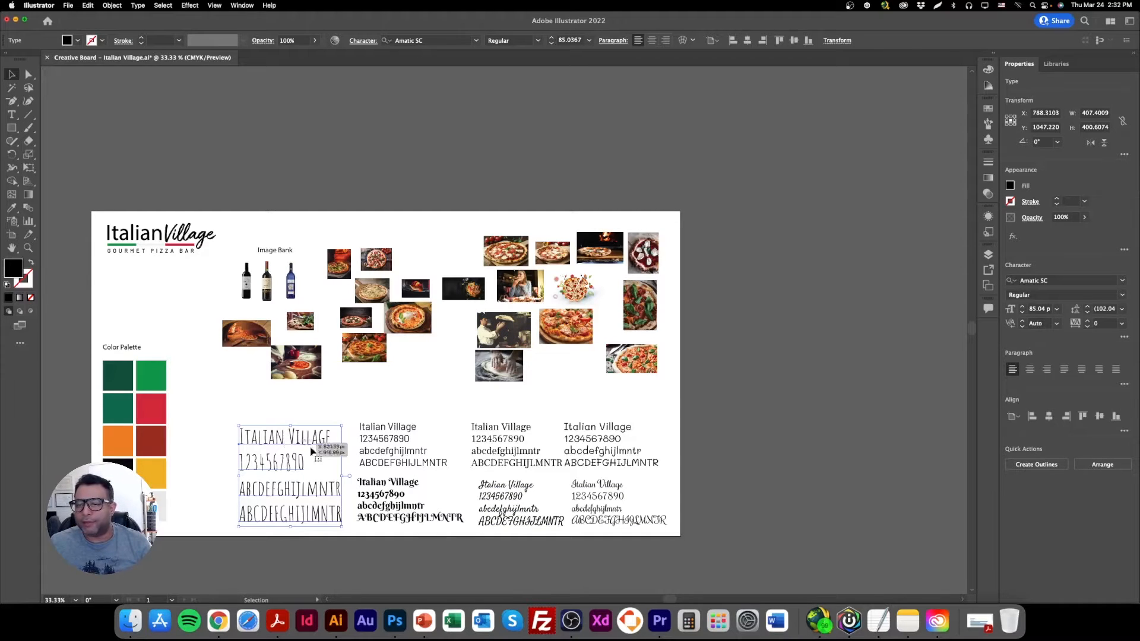
{"action": "left_click", "coordinate": [386, 488]}
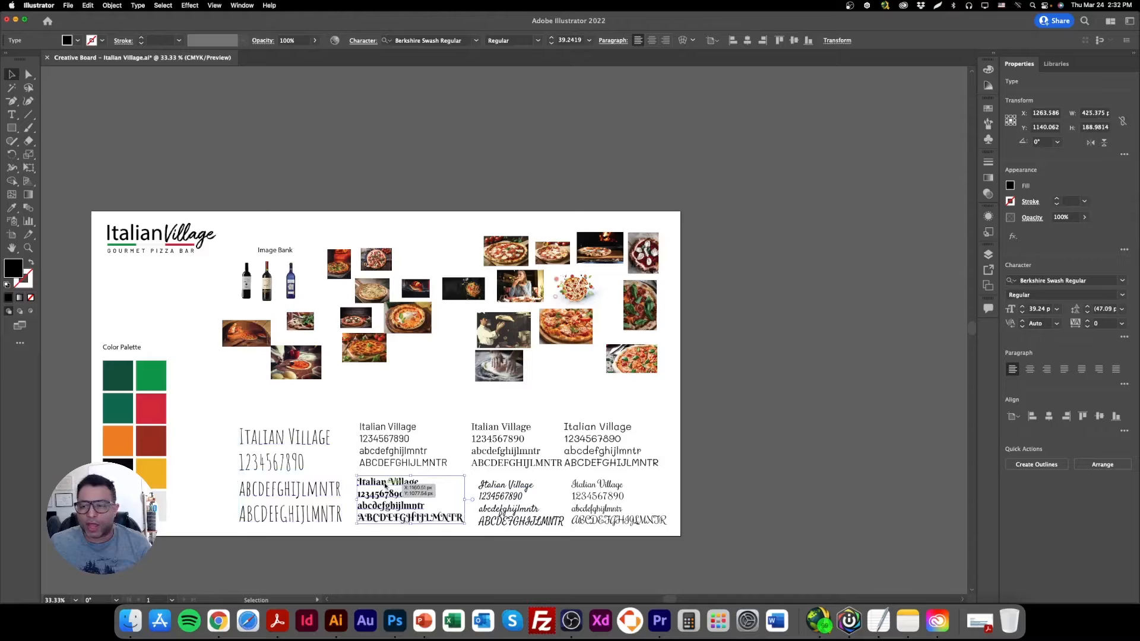
{"action": "left_click", "coordinate": [526, 498]}
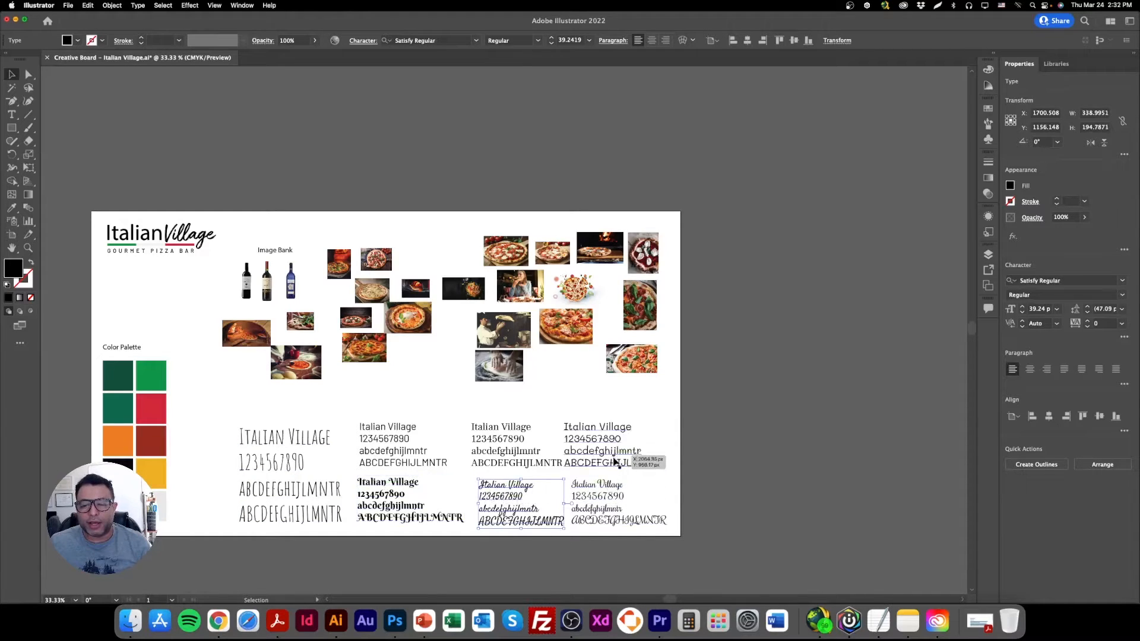
{"action": "left_click", "coordinate": [603, 486]}
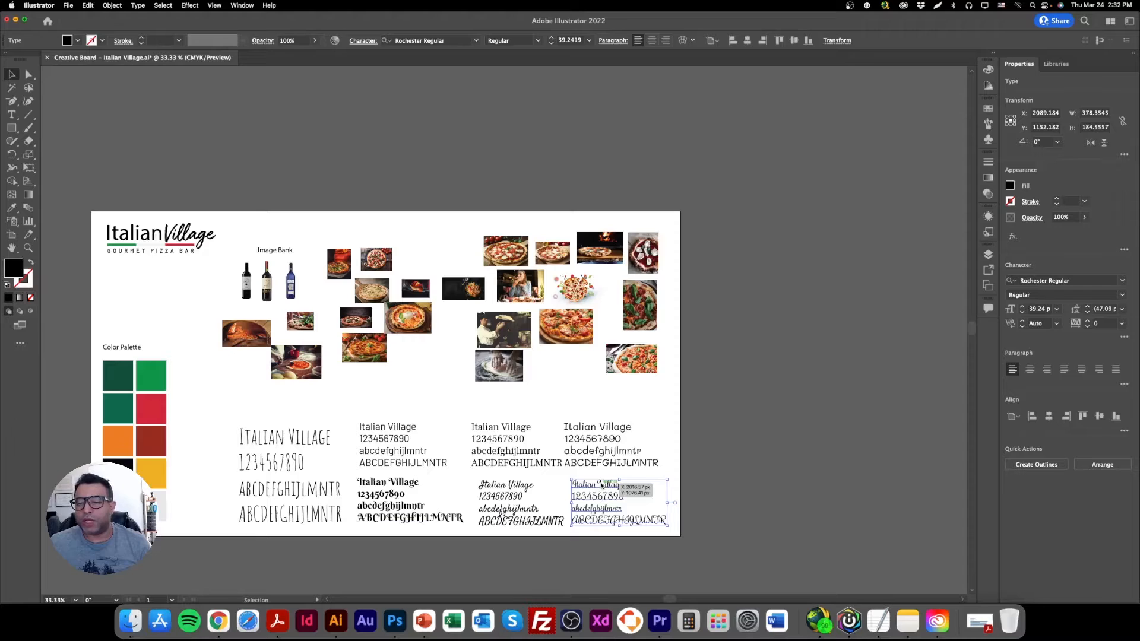
{"action": "left_click", "coordinate": [485, 435]}
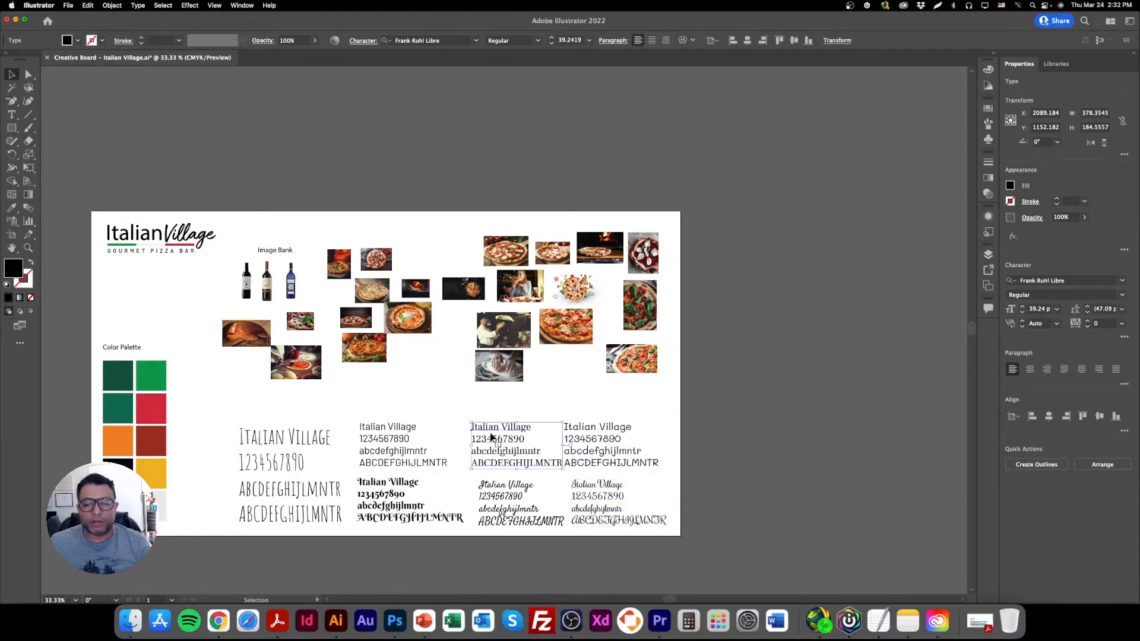
{"action": "left_click", "coordinate": [604, 441]}
{"action": "left_click", "coordinate": [505, 501]}
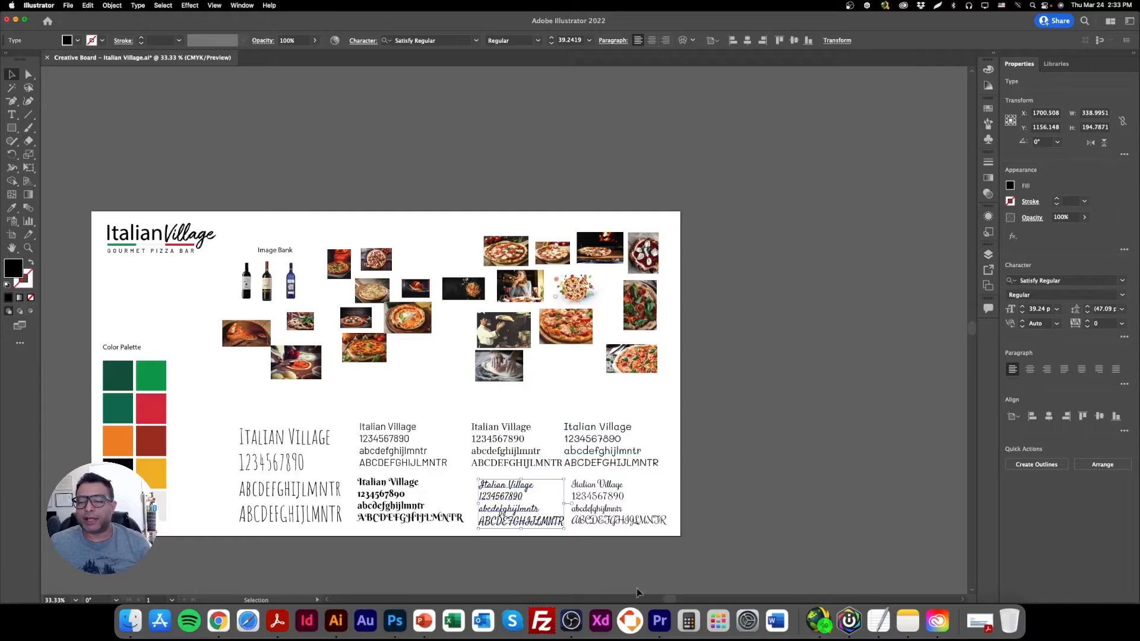
Back in Photoshop, set the Welcome heading's font to Satisfy Regular and turn off All Caps.
{"action": "left_click", "coordinate": [394, 621]}
{"action": "double_click", "coordinate": [651, 236]}
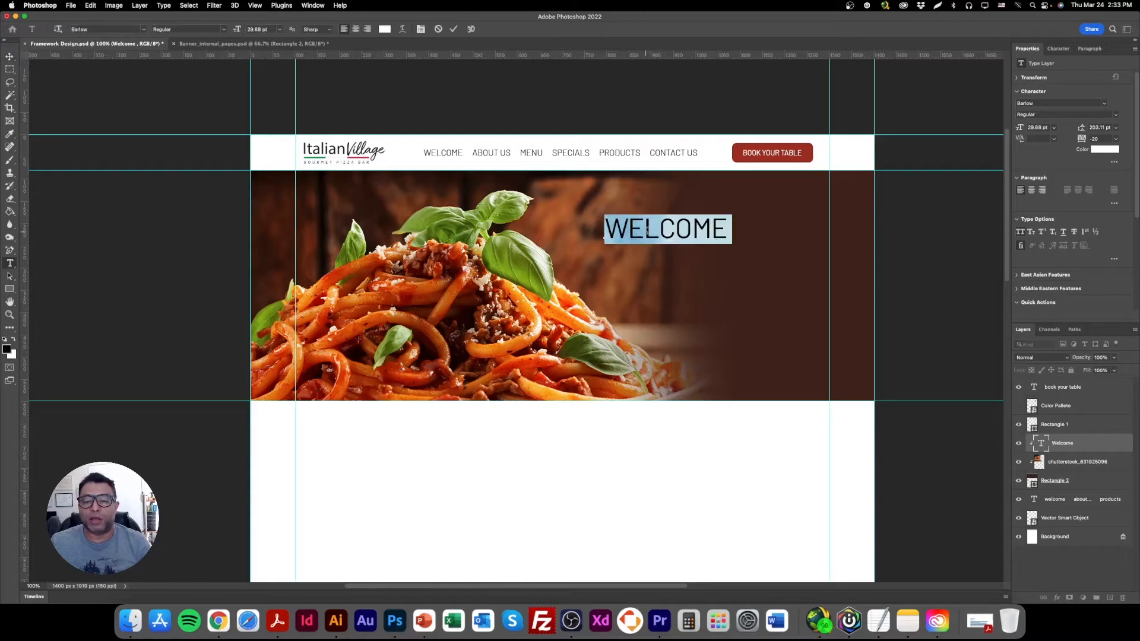
{"action": "left_click", "coordinate": [1056, 104]}
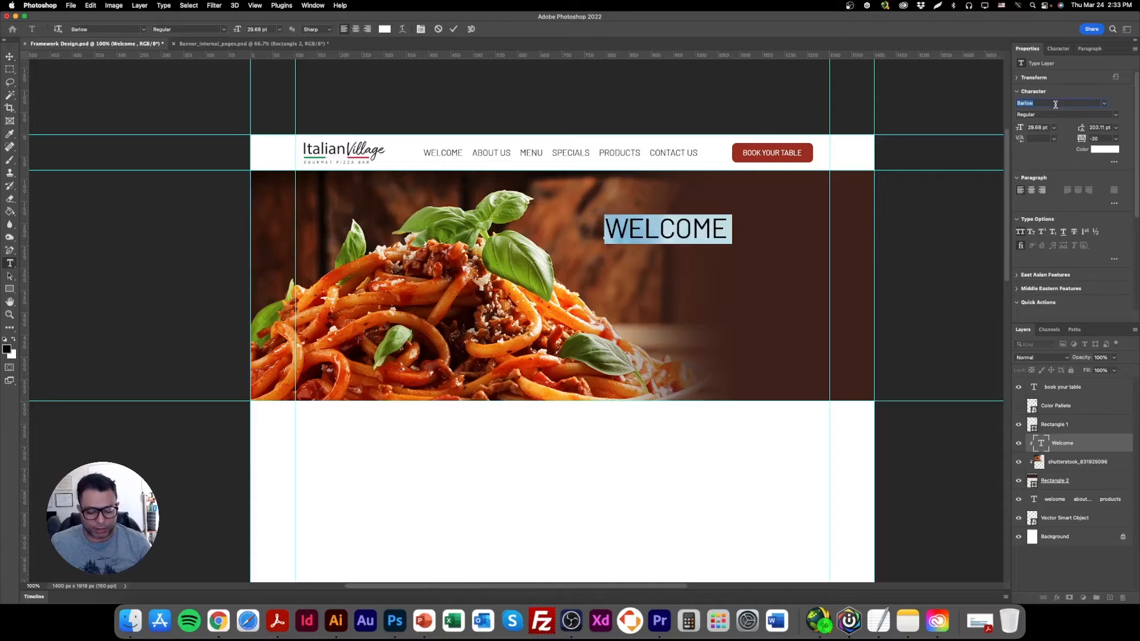
{"action": "type", "text": "Satis"}
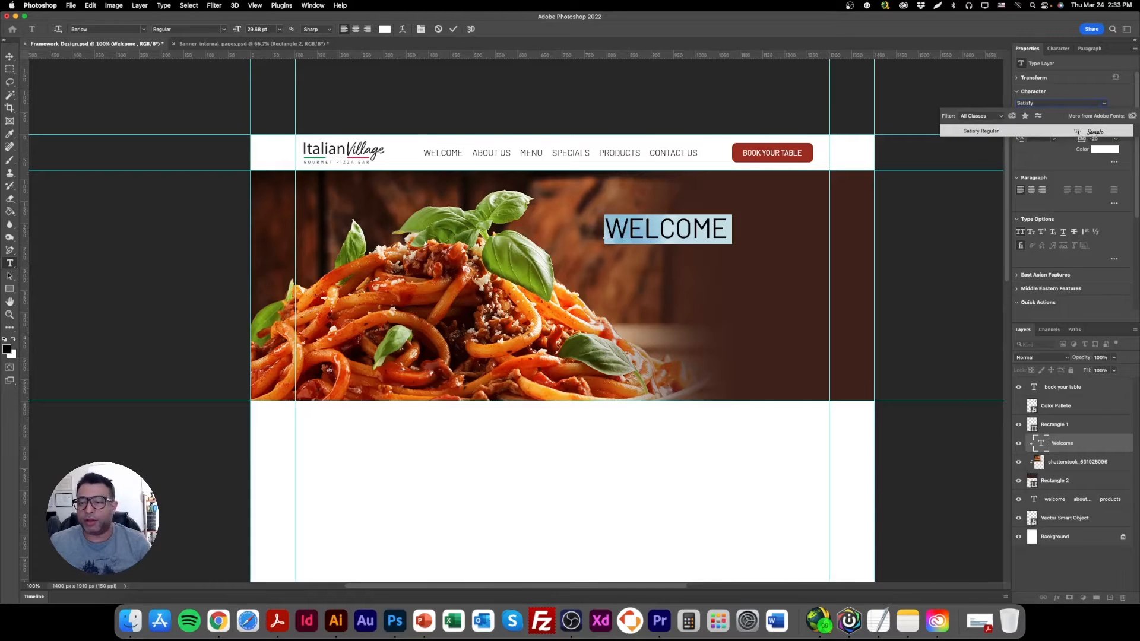
{"action": "type", "text": "fy"}
{"action": "left_click", "coordinate": [985, 131]}
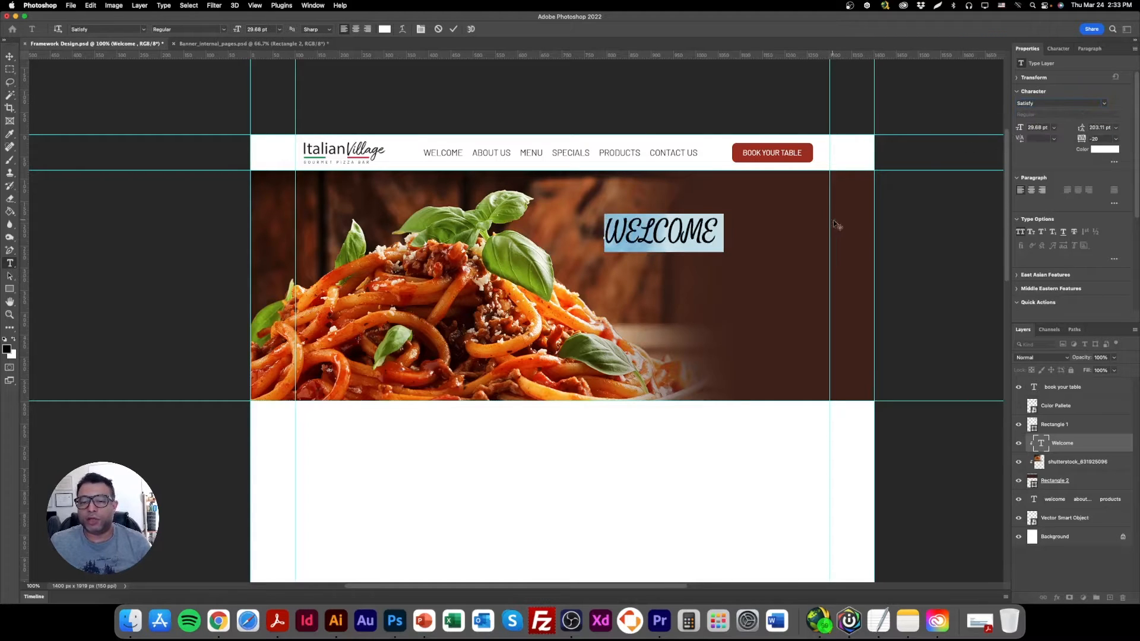
{"action": "left_click", "coordinate": [1021, 232]}
{"action": "left_click", "coordinate": [9, 56]}
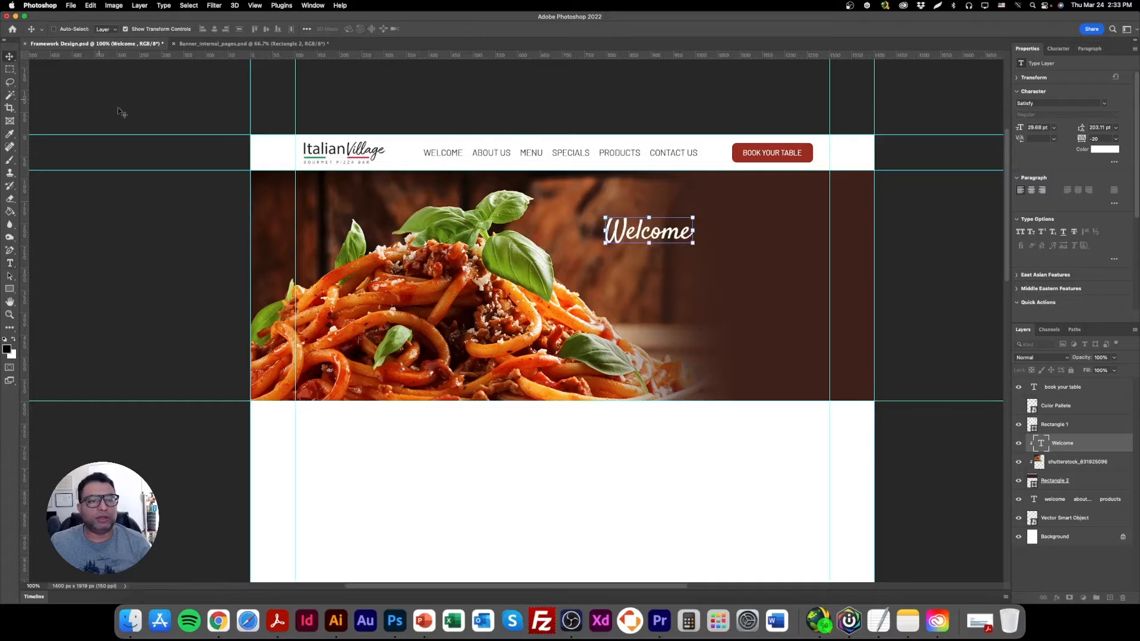
Scale the Welcome heading proportionally to about 40.39 pt and position it in the upper part of the banner.
{"action": "key", "text": "super+t"}
{"action": "mouse_move", "coordinate": [719, 230]}
{"action": "left_mouse_down"}
{"action": "mouse_move", "coordinate": [762, 231]}
{"action": "mouse_move", "coordinate": [704, 243]}
{"action": "left_mouse_up"}
{"action": "key", "text": "Return"}
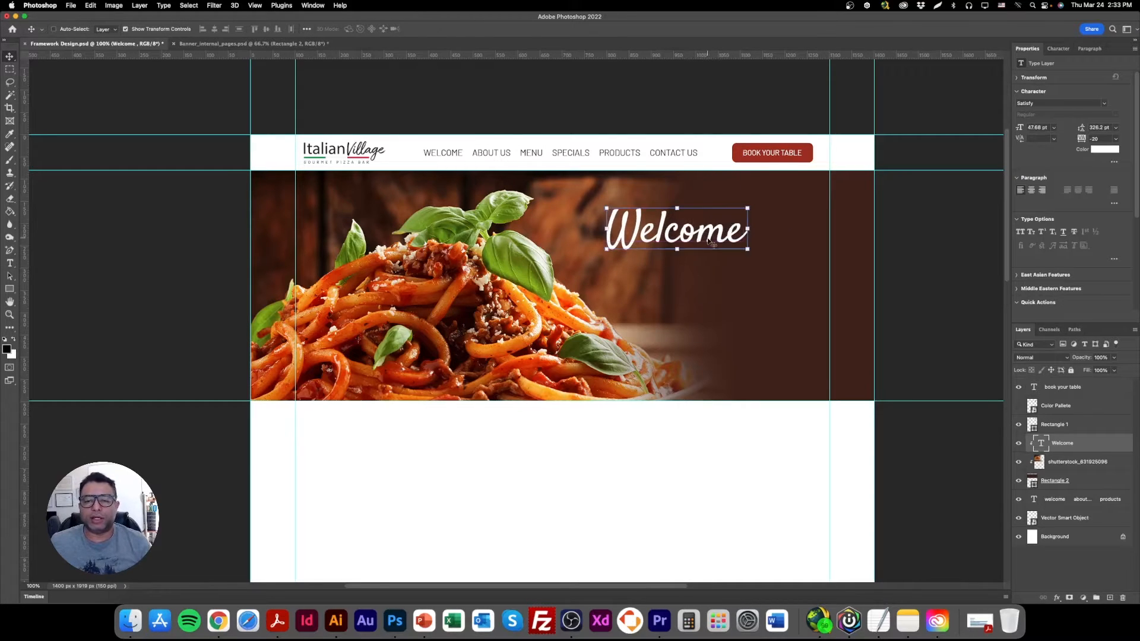
{"action": "double_click", "coordinate": [708, 237]}
{"action": "left_click", "coordinate": [9, 56]}
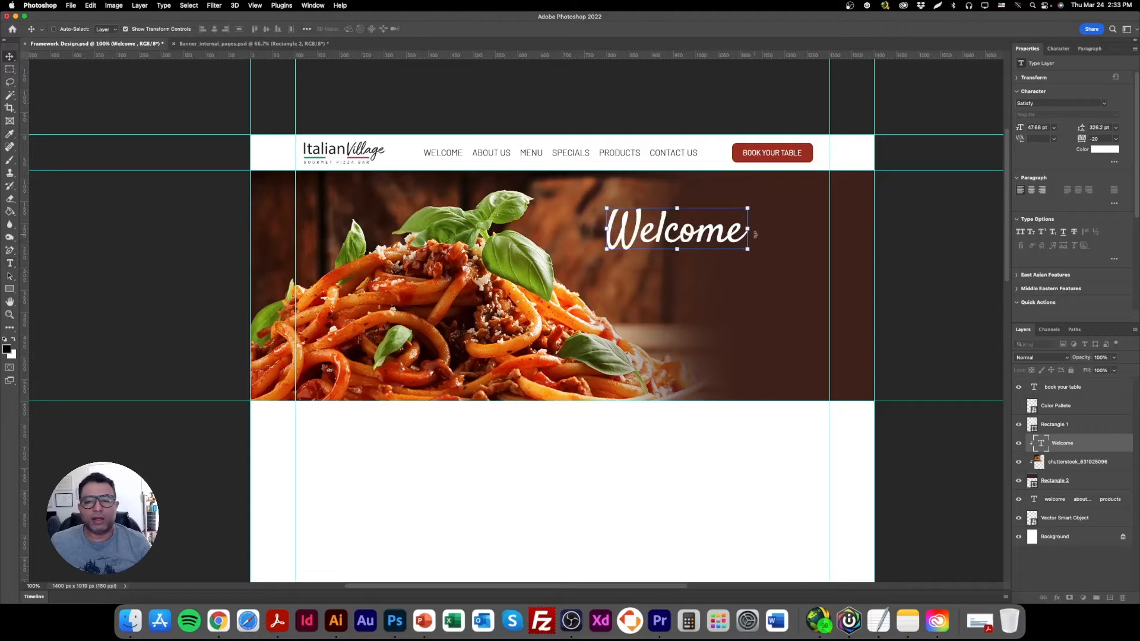
{"action": "key", "text": "super+t"}
{"action": "left_click_drag", "start_coordinate": [754, 239], "coordinate": [732, 238]}
{"action": "left_click_drag", "start_coordinate": [697, 244], "coordinate": [699, 247]}
{"action": "key", "text": "Return"}
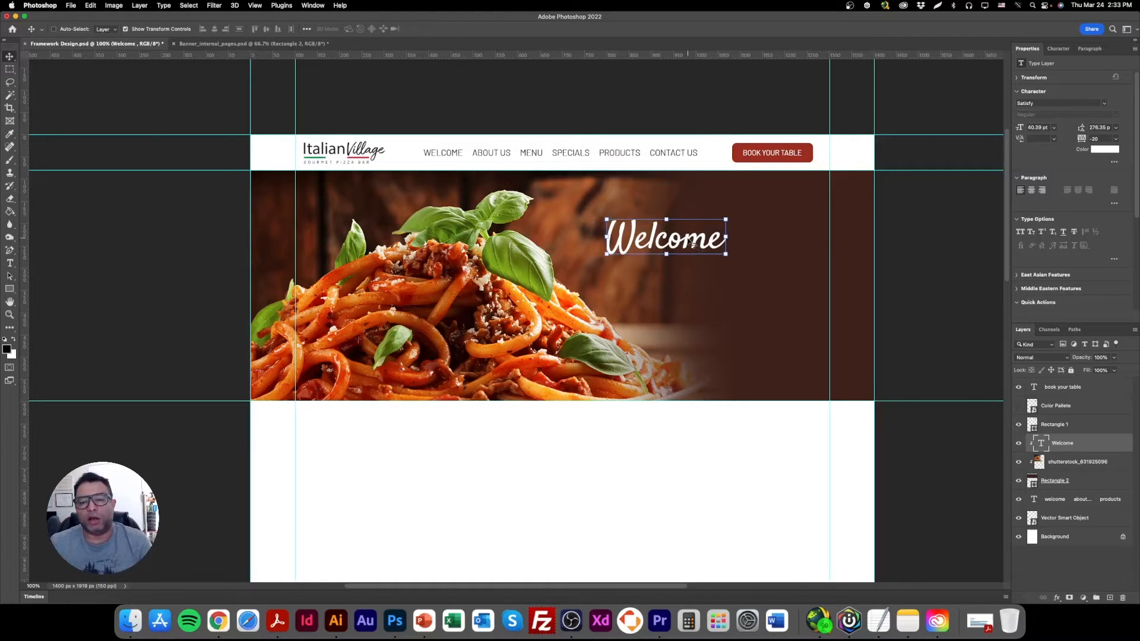
Hide the transform controls and shift the Welcome heading slightly to the right.
{"action": "left_click", "coordinate": [172, 29]}
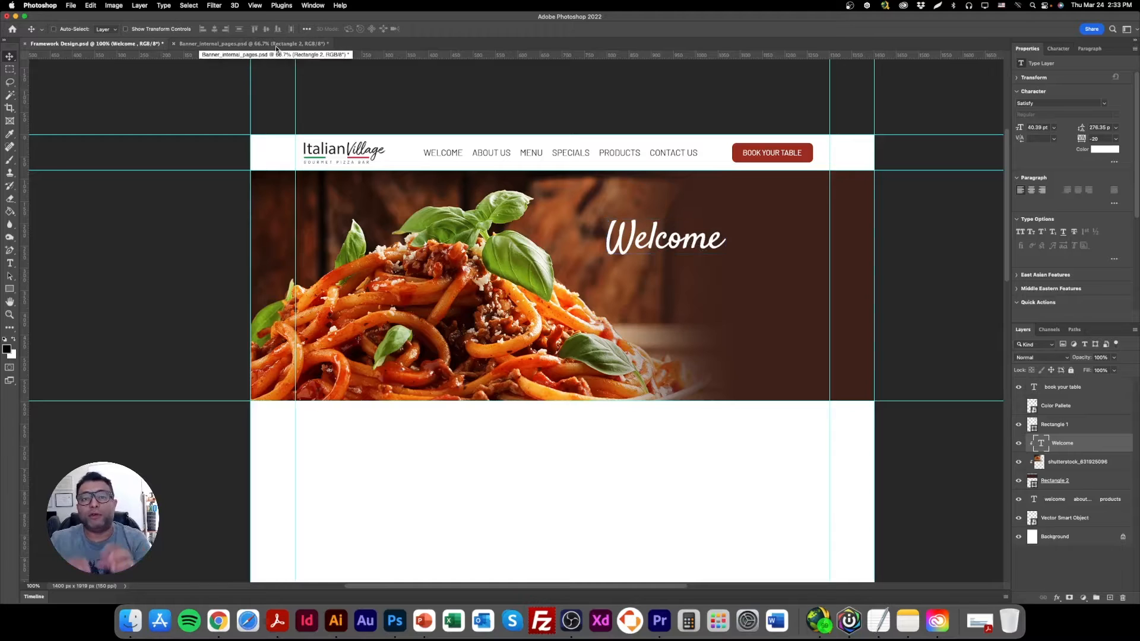
{"action": "left_click_drag", "start_coordinate": [640, 238], "coordinate": [650, 237]}
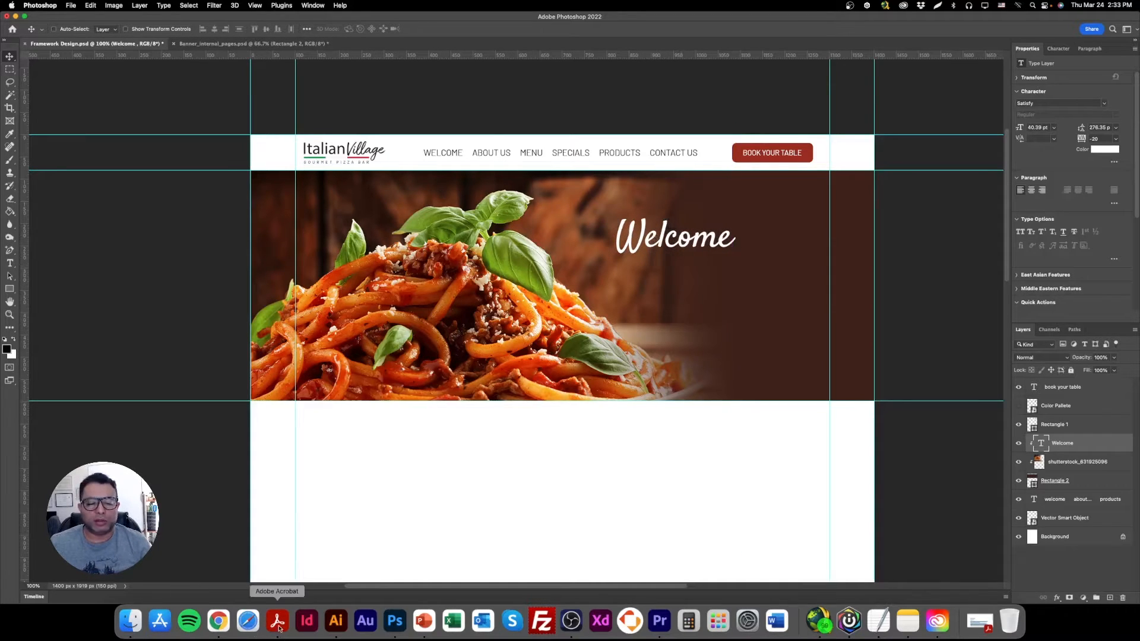
Create a paragraph text box with placeholder text under the Welcome heading and set its font to Barlow Regular.
{"action": "left_click", "coordinate": [10, 263]}
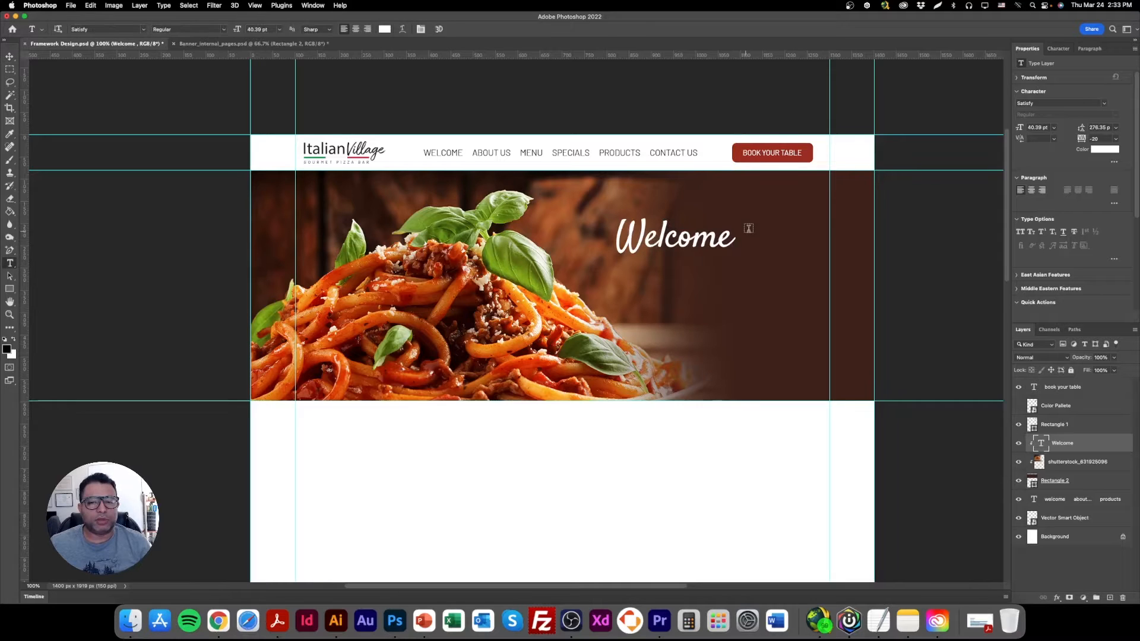
{"action": "left_click_drag", "start_coordinate": [617, 269], "coordinate": [765, 325]}
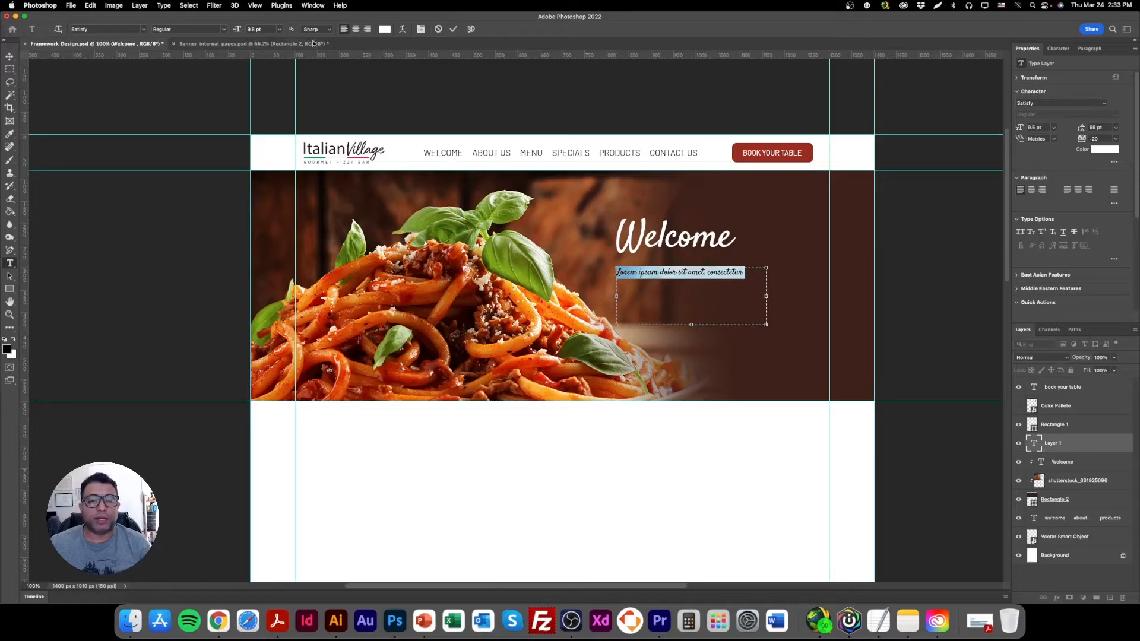
{"action": "left_click", "coordinate": [1046, 104]}
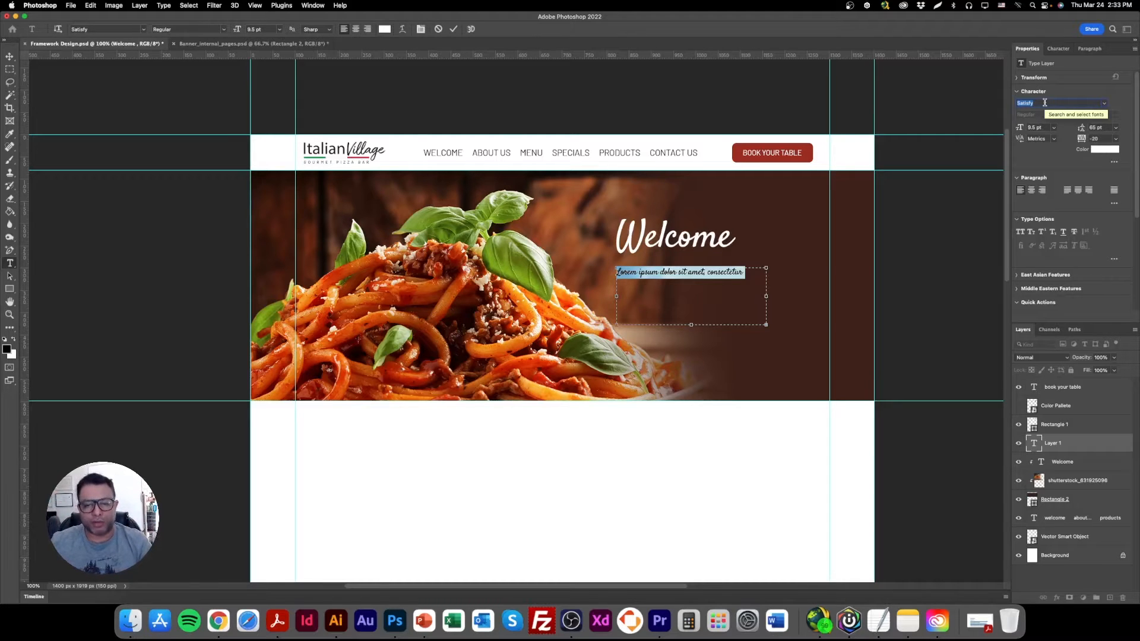
{"action": "type", "text": "Barlow"}
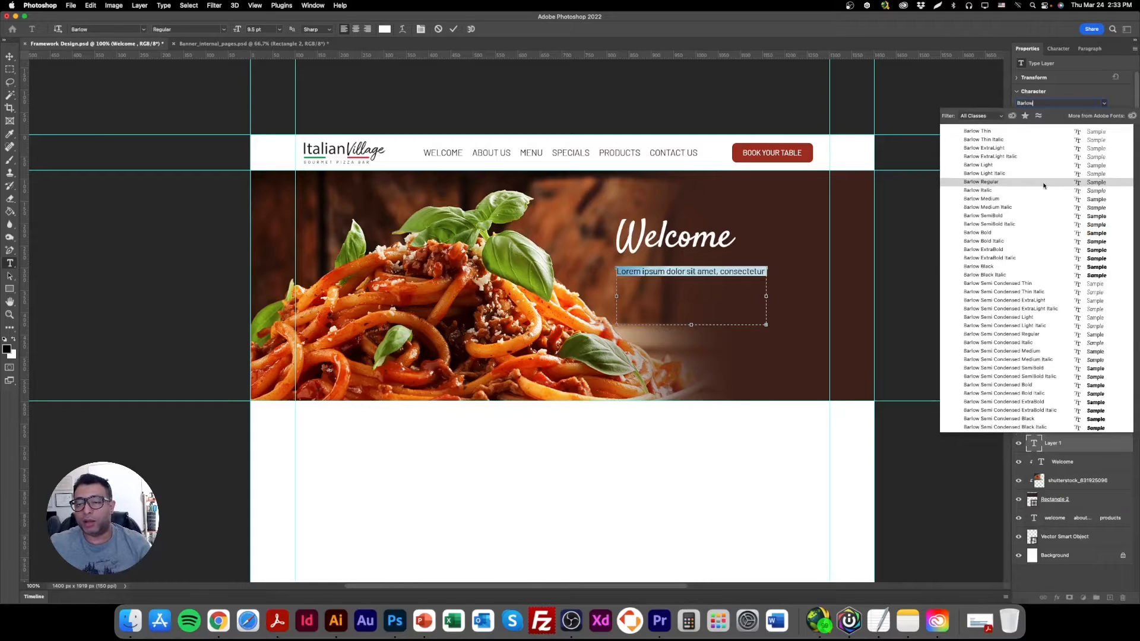
{"action": "left_click", "coordinate": [985, 182]}
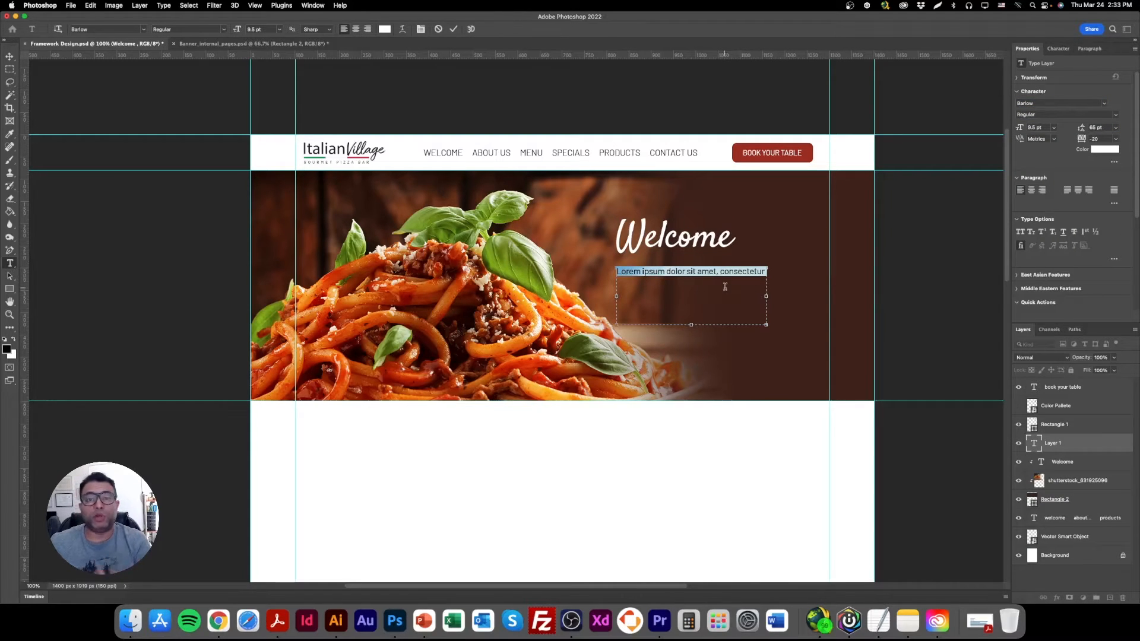
Widen the placeholder paragraph's text box slightly by extending its right edge.
{"action": "left_click", "coordinate": [716, 284]}
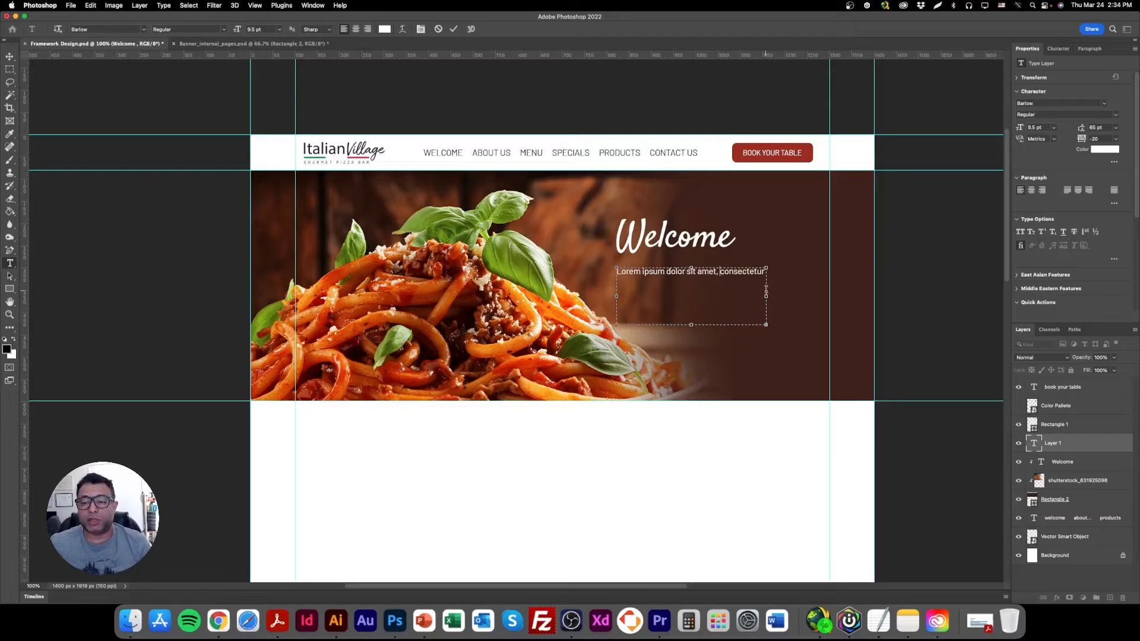
{"action": "left_click_drag", "start_coordinate": [767, 295], "coordinate": [778, 295]}
{"action": "triple_click", "coordinate": [771, 271]}
{"action": "left_click", "coordinate": [771, 271]}
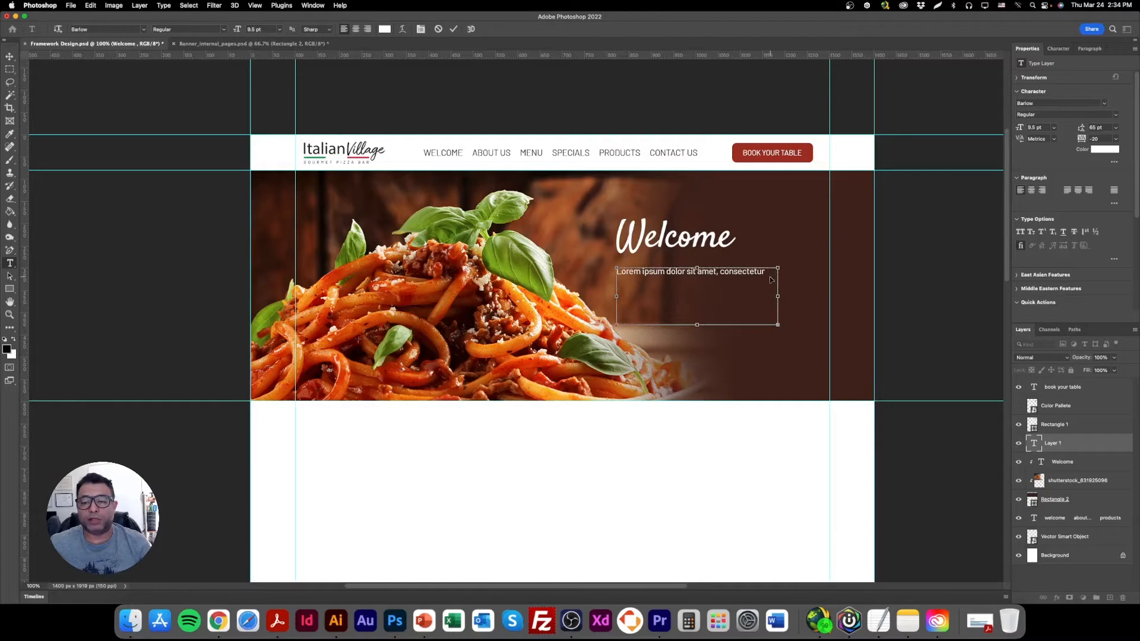
{"action": "left_click", "coordinate": [768, 271]}
Switch to Chrome, search Google for "lorem ipsum" and open the loremipsum.io generator page.
{"action": "left_click", "coordinate": [219, 621]}
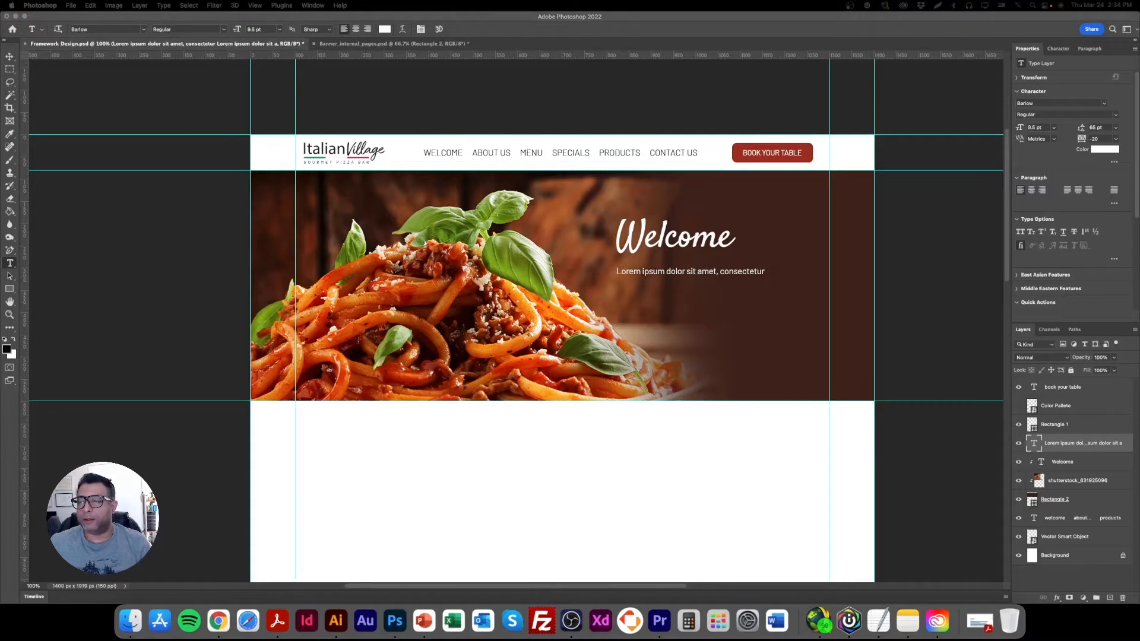
{"action": "left_click_drag", "start_coordinate": [476, 69], "coordinate": [361, 84]}
{"action": "double_click", "coordinate": [449, 77]}
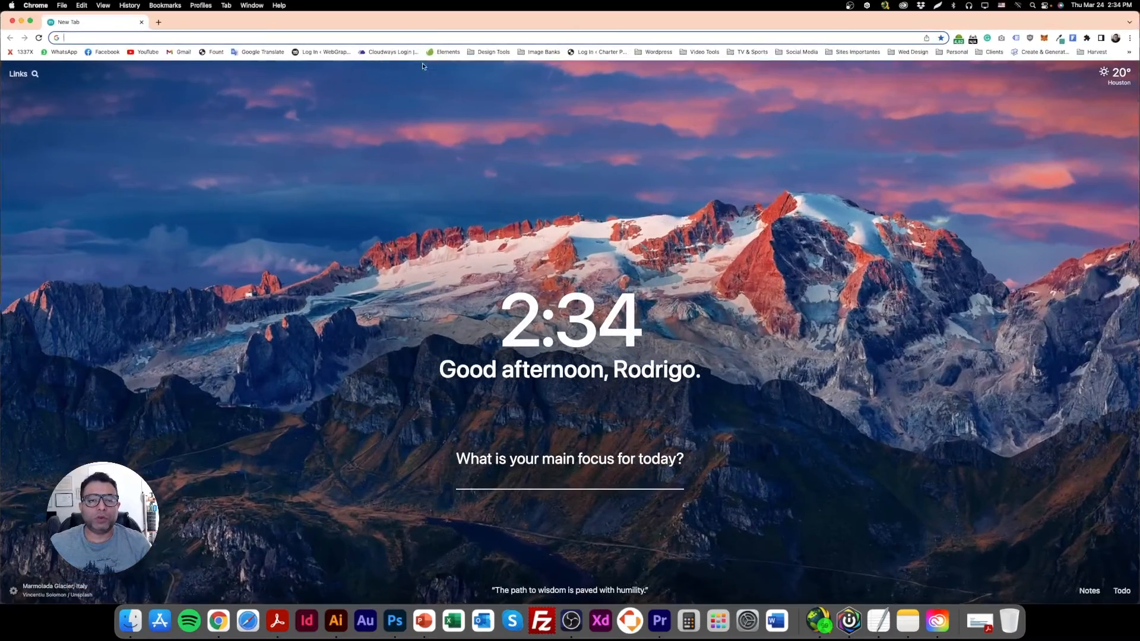
{"action": "left_click", "coordinate": [424, 37]}
{"action": "type", "text": "lorem ipsum"}
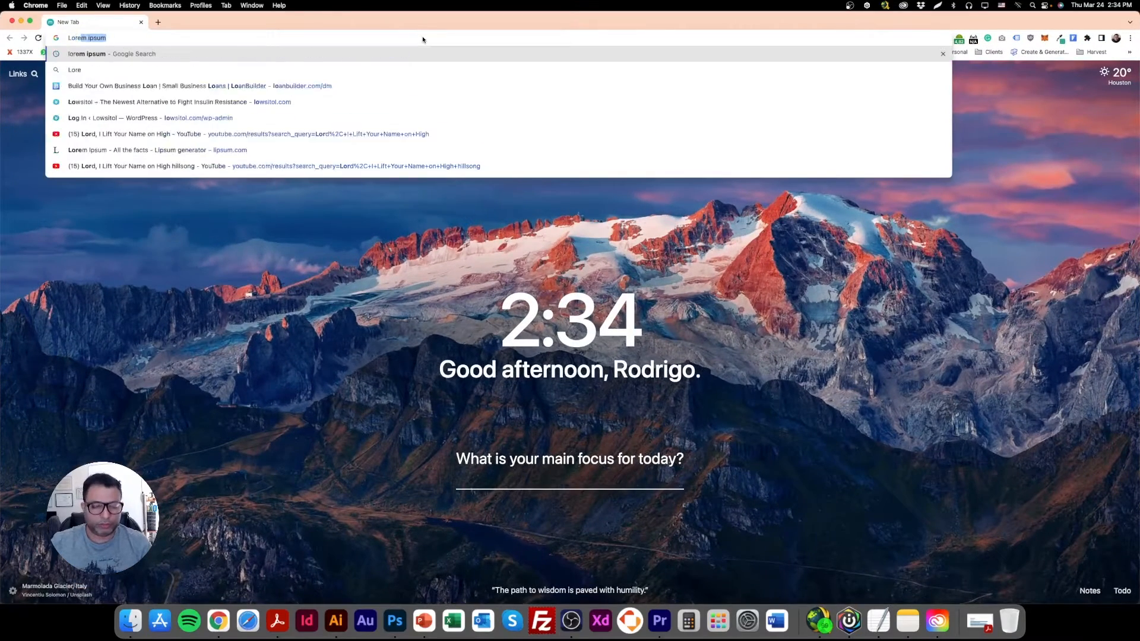
{"action": "key", "text": "Return"}
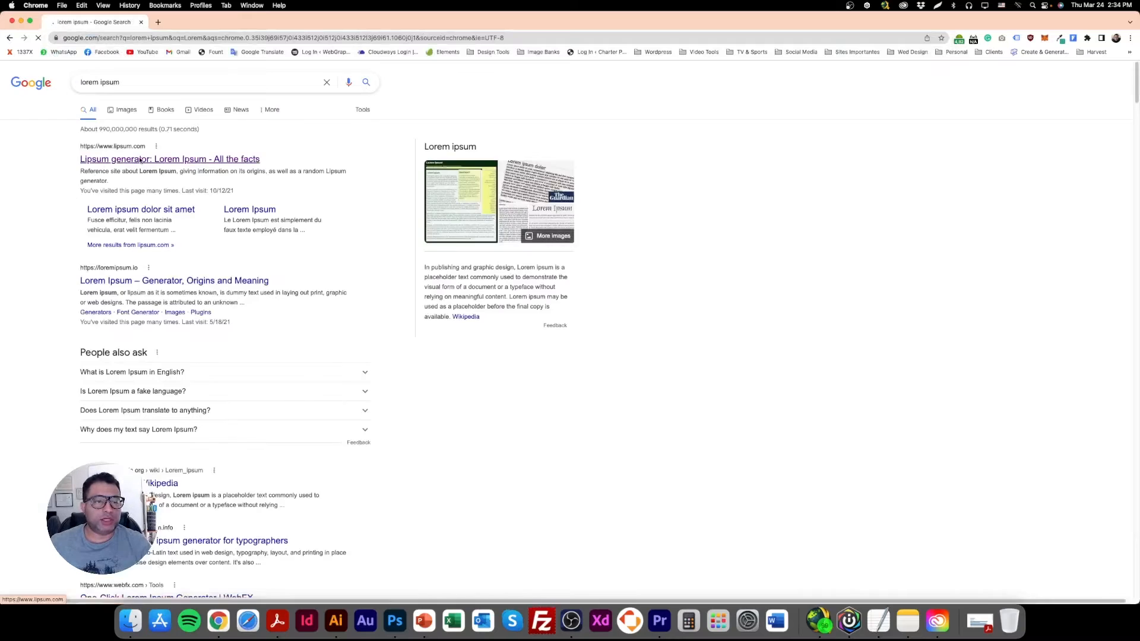
{"action": "left_click", "coordinate": [194, 294]}
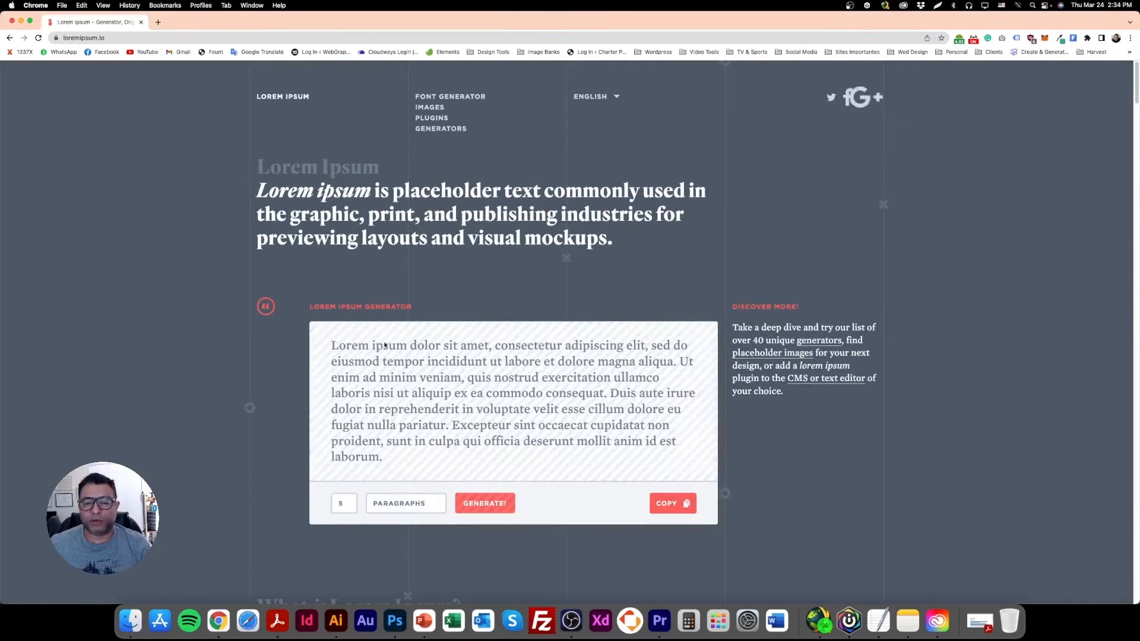
Copy the generator's sample paragraph, switch to Photoshop and try to paste it over the placeholder text under the Welcome heading.
{"action": "left_click_drag", "start_coordinate": [332, 345], "coordinate": [522, 457]}
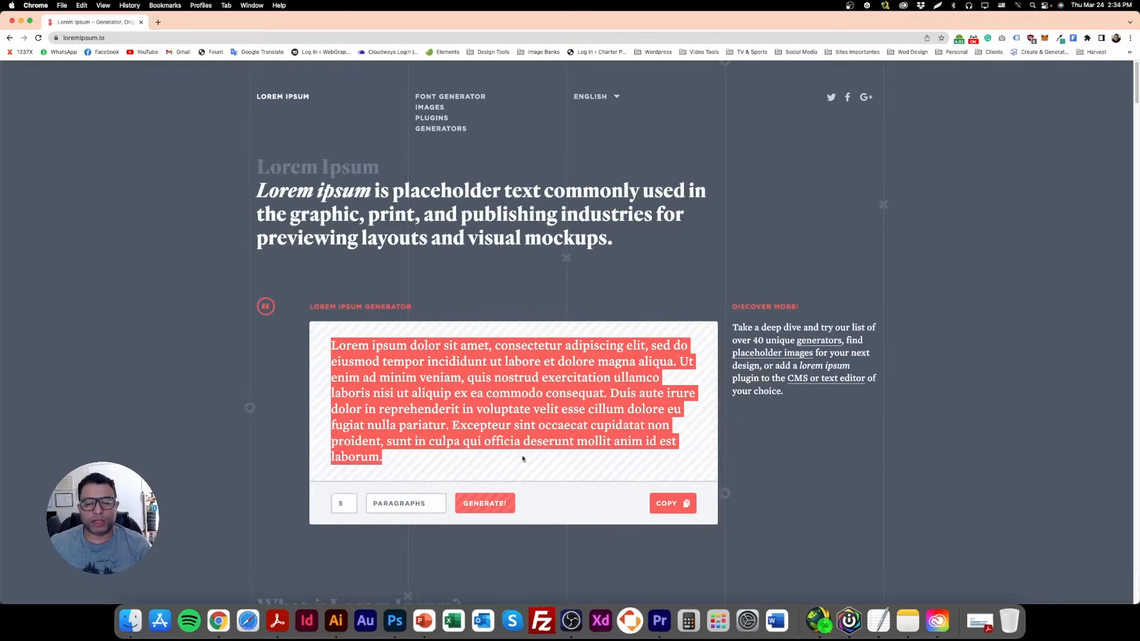
{"action": "left_click", "coordinate": [394, 621]}
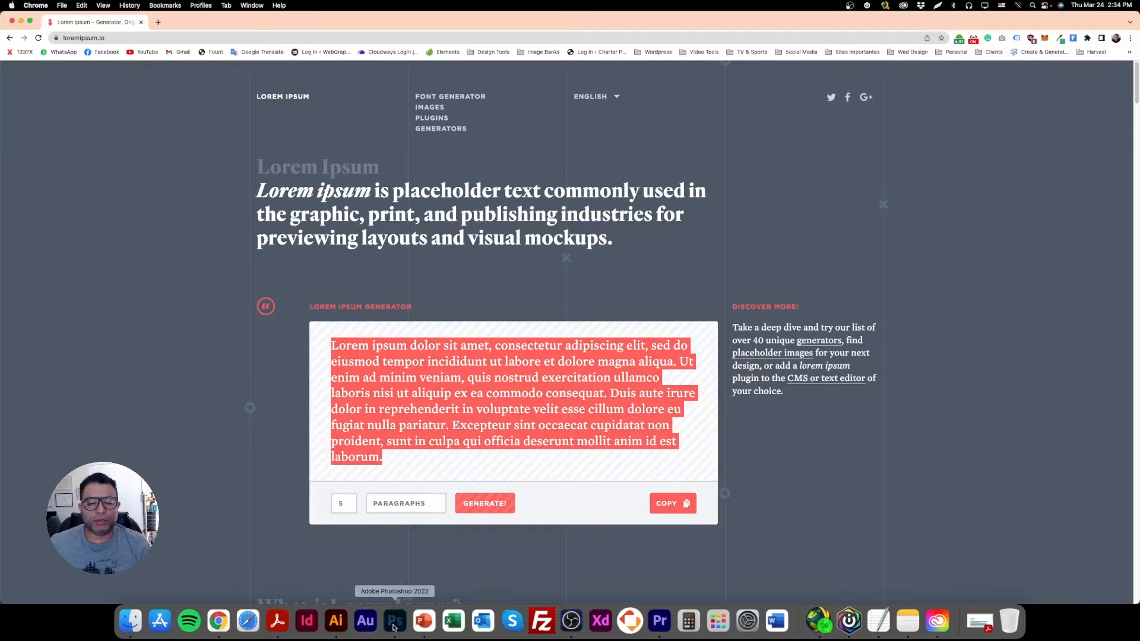
{"action": "left_click", "coordinate": [668, 274]}
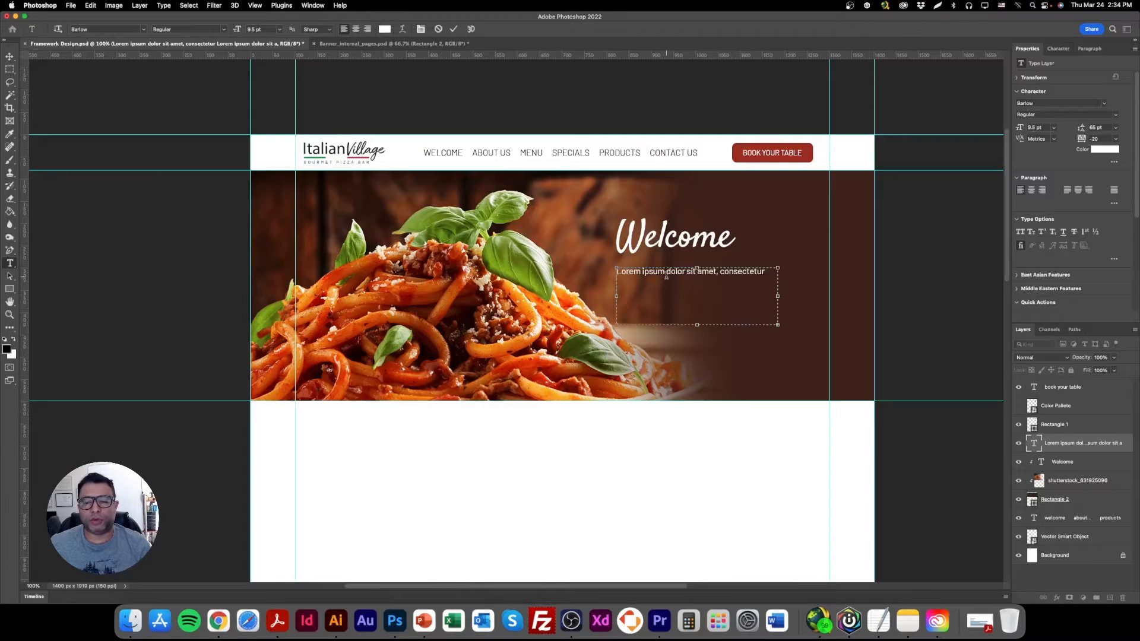
{"action": "key", "text": "super+a"}
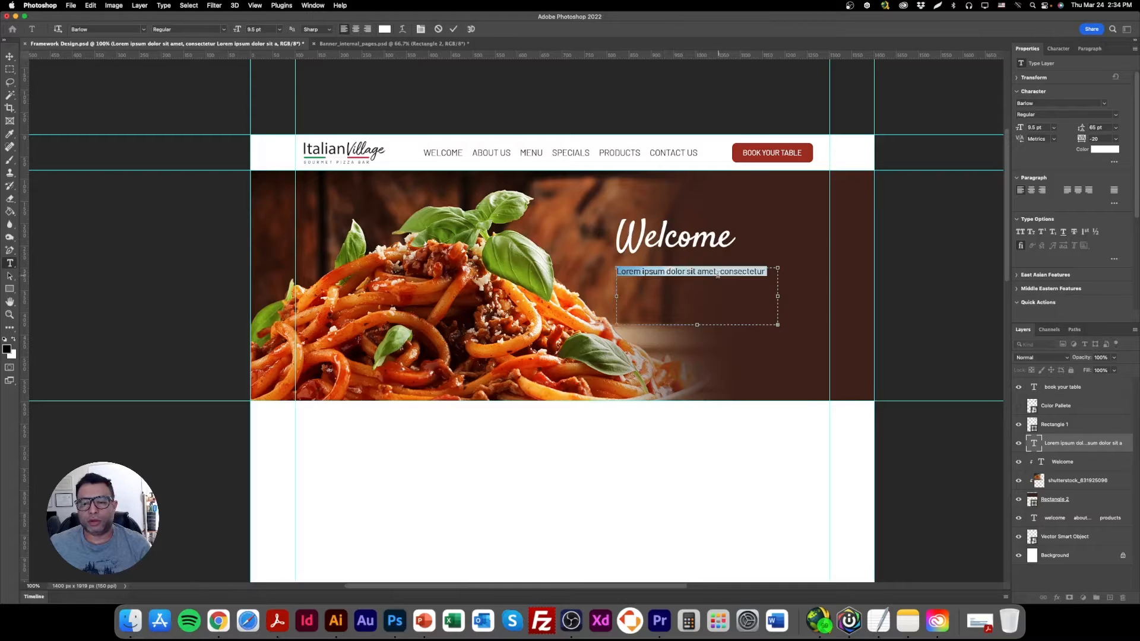
{"action": "right_click", "coordinate": [719, 272]}
{"action": "left_click", "coordinate": [735, 311]}
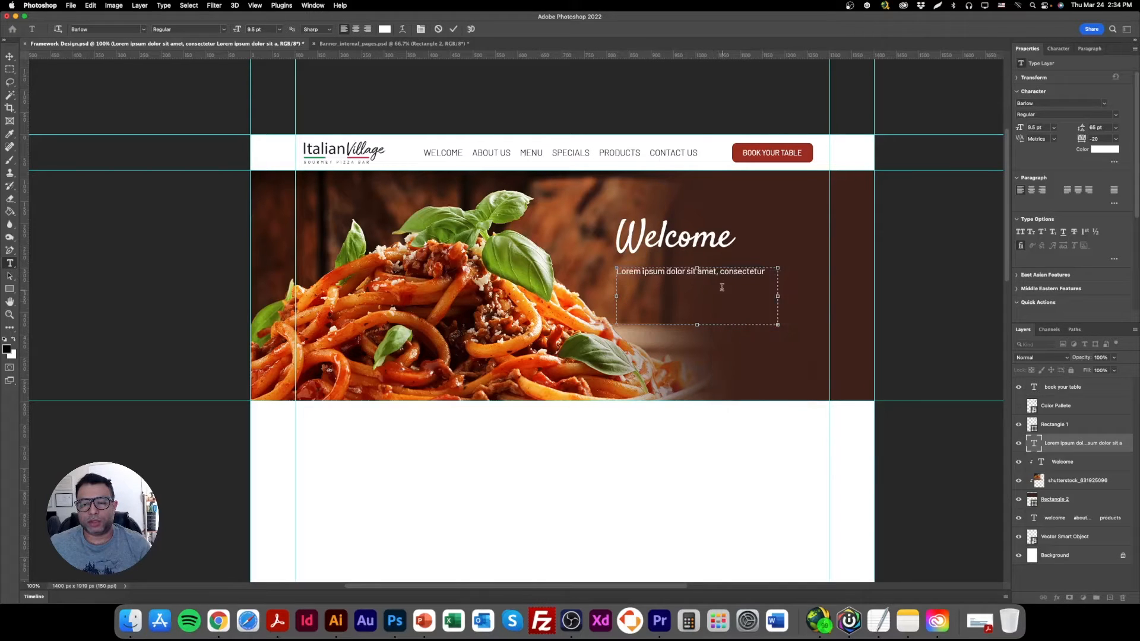
{"action": "key", "text": "super+a"}
{"action": "left_click", "coordinate": [10, 57]}
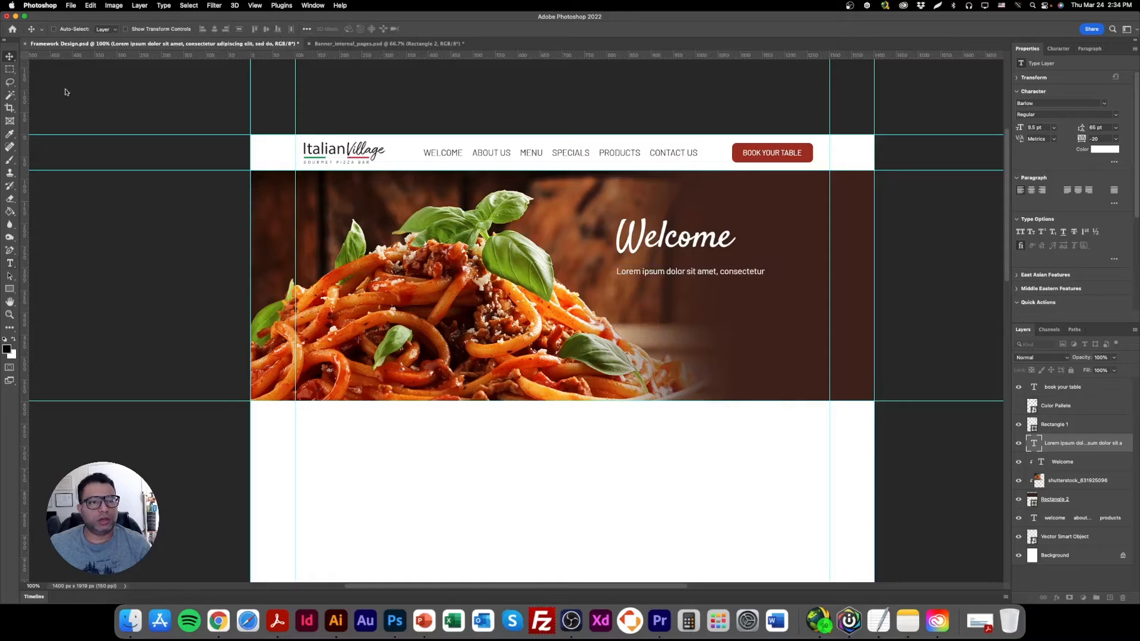
Switch to Chrome, copy the lorem ipsum paragraph again and paste it into the address bar as plain text.
{"action": "left_click", "coordinate": [221, 622]}
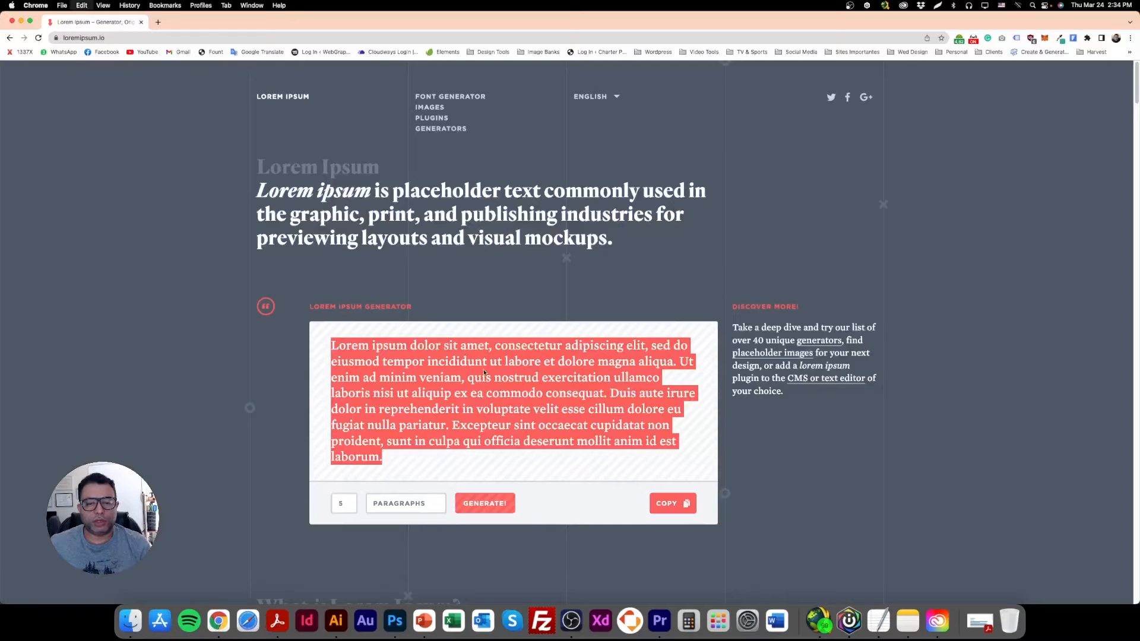
{"action": "right_click", "coordinate": [482, 362]}
{"action": "left_click", "coordinate": [499, 383]}
{"action": "left_click", "coordinate": [362, 38]}
{"action": "key", "text": "super+v"}
{"action": "key", "text": "super+a"}
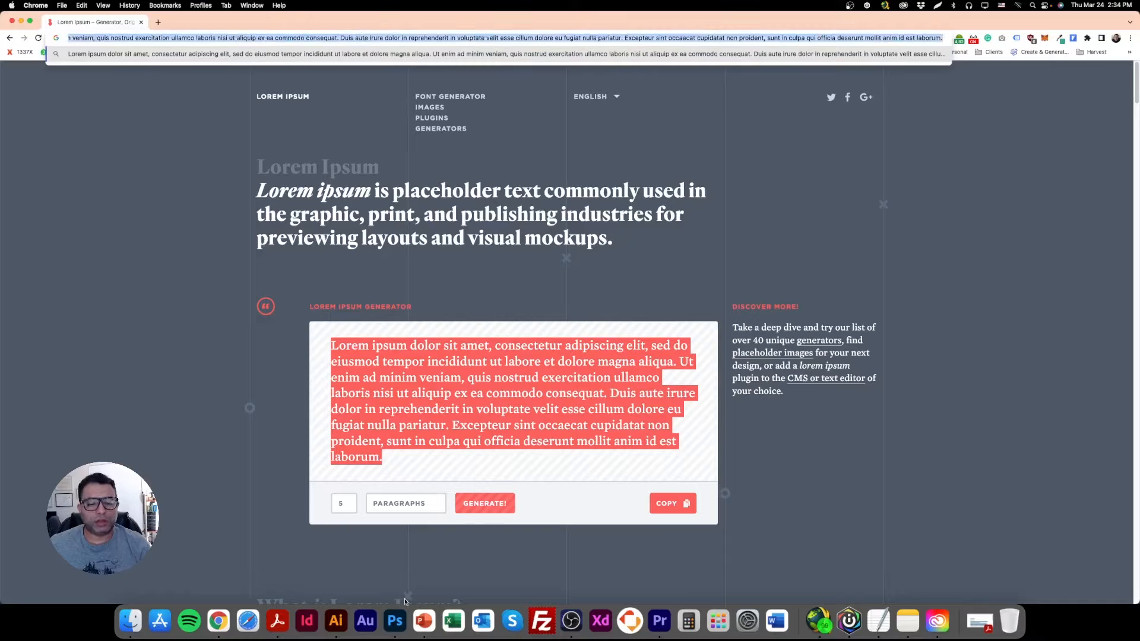
Switch to Photoshop and replace the old placeholder paragraph with a new text box under Welcome containing the copied lorem ipsum text.
{"action": "left_click", "coordinate": [395, 621]}
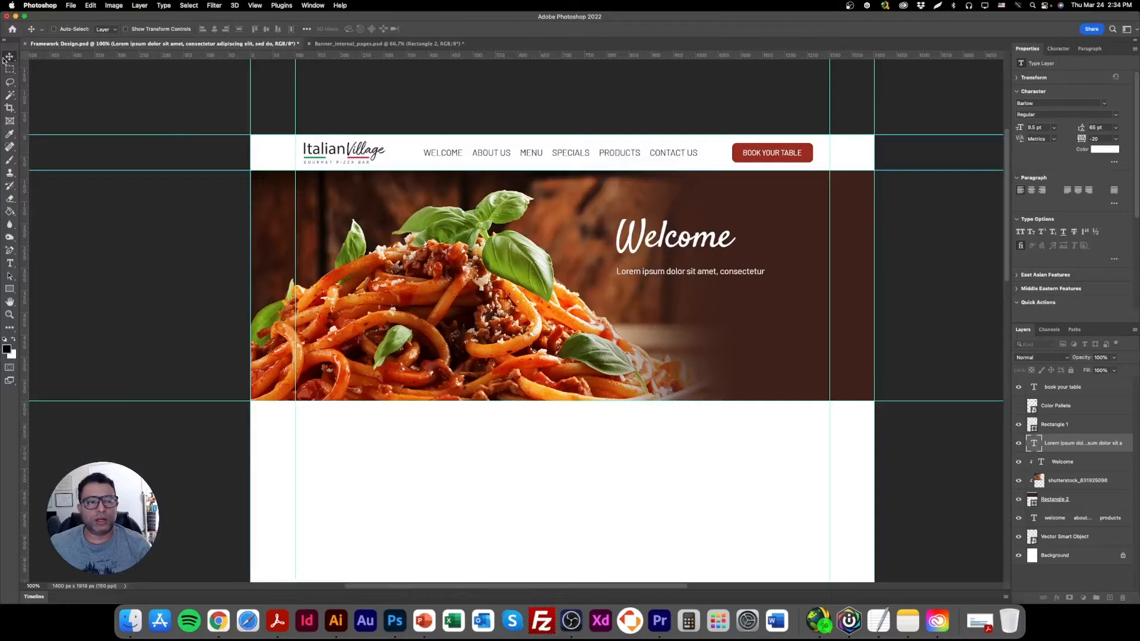
{"action": "key", "text": "BackSpace"}
{"action": "left_click", "coordinate": [13, 269]}
{"action": "left_click_drag", "start_coordinate": [617, 270], "coordinate": [780, 351]}
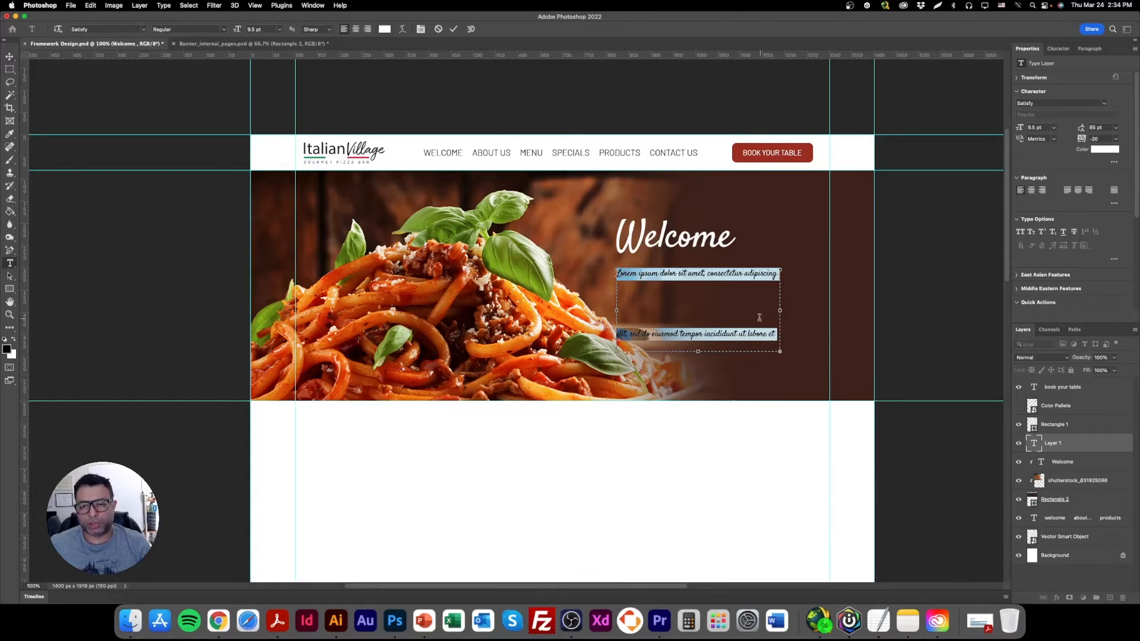
Set the new paragraph's leading to Auto and its font to Barlow Regular.
{"action": "left_click", "coordinate": [1116, 130]}
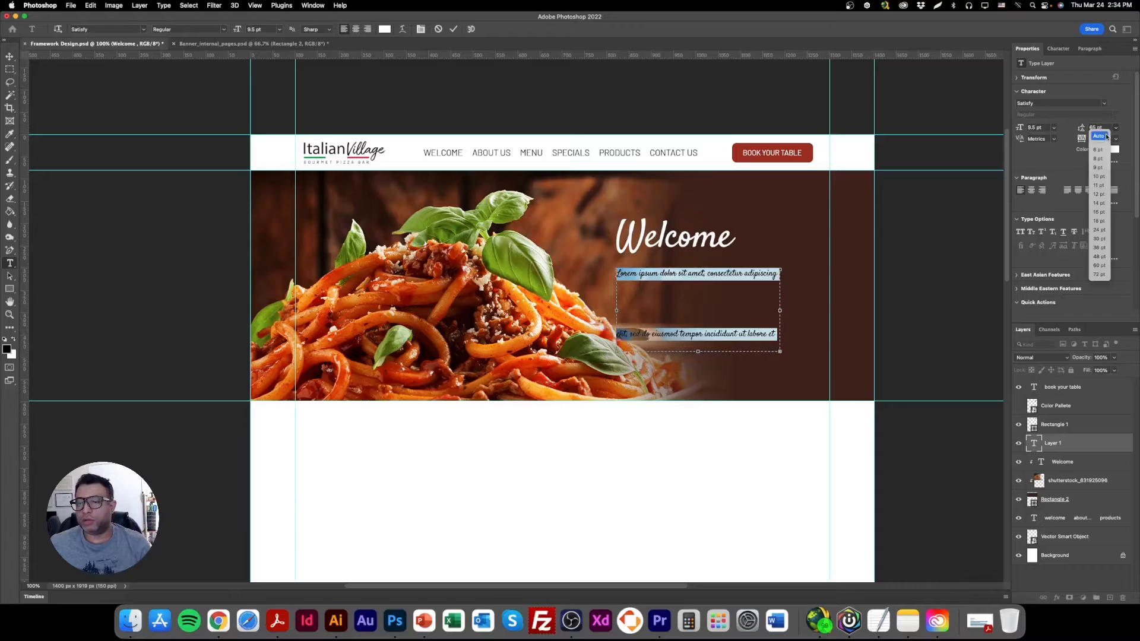
{"action": "left_click", "coordinate": [1098, 133]}
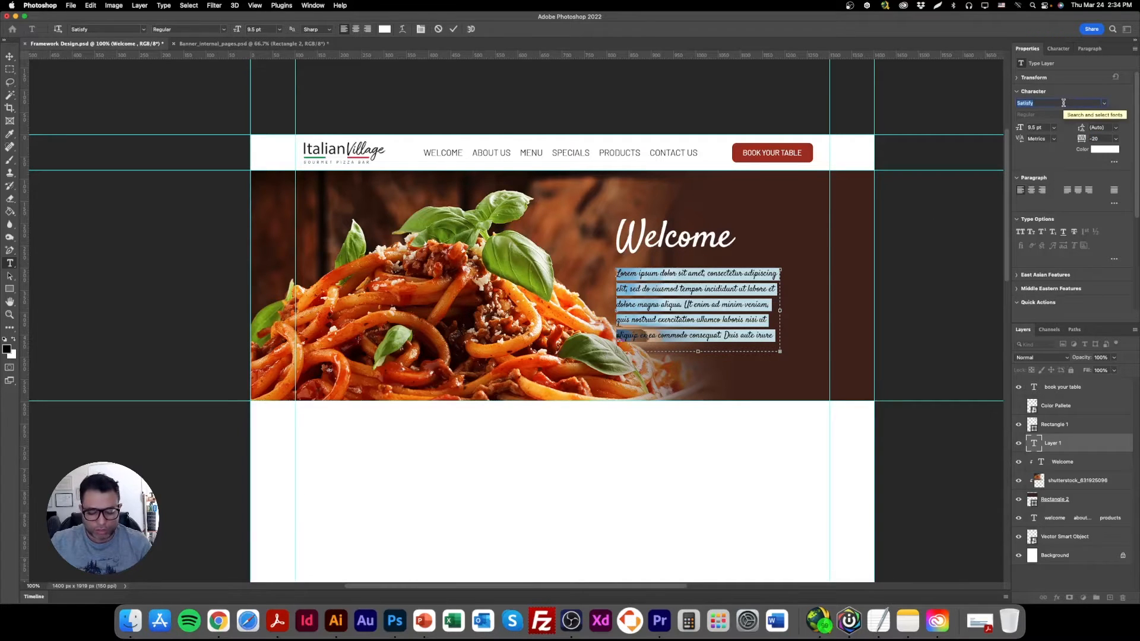
{"action": "type", "text": "barl"}
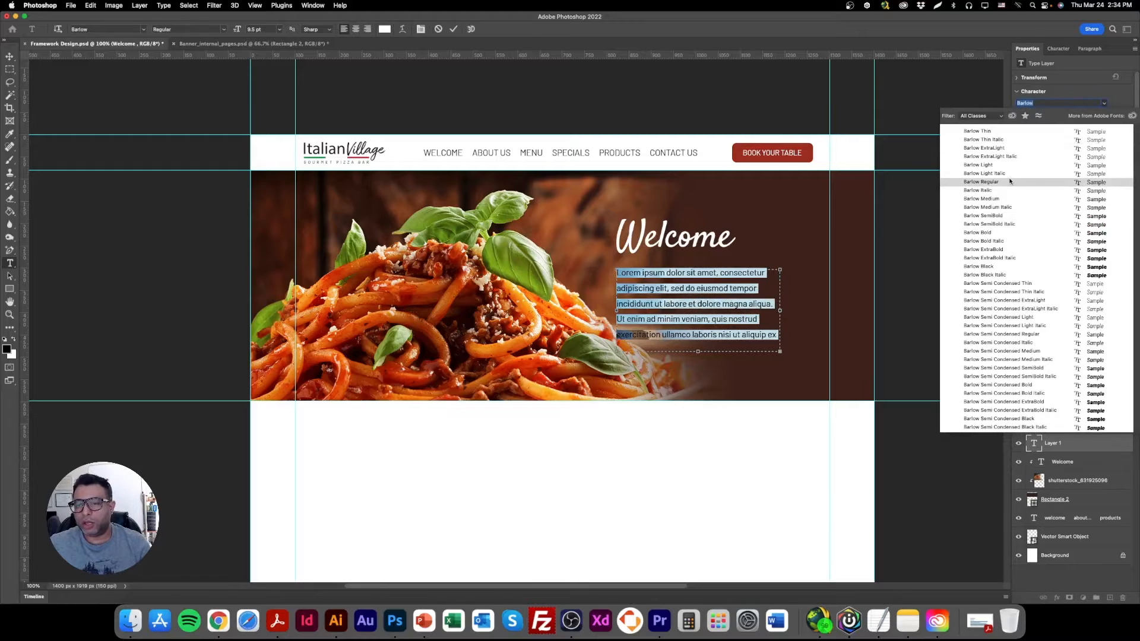
{"action": "left_click", "coordinate": [1010, 183]}
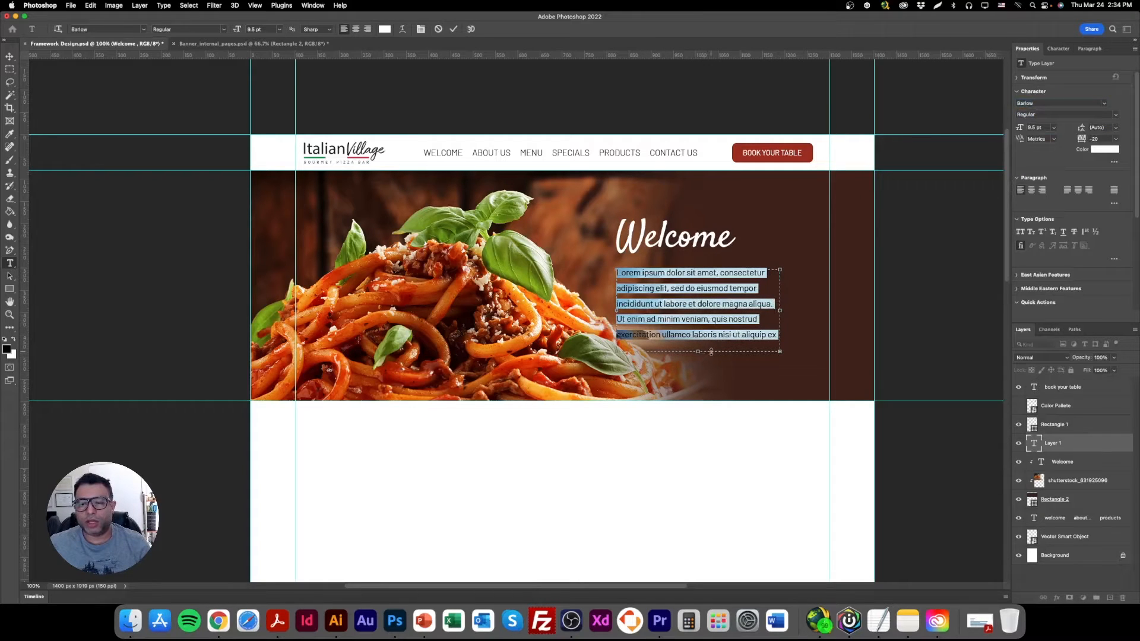
Extend the paragraph's text box down to the banner's lower edge and delete the sentences between "quis nostrud" and "proident".
{"action": "left_click_drag", "start_coordinate": [743, 351], "coordinate": [743, 405]}
{"action": "left_click", "coordinate": [741, 321]}
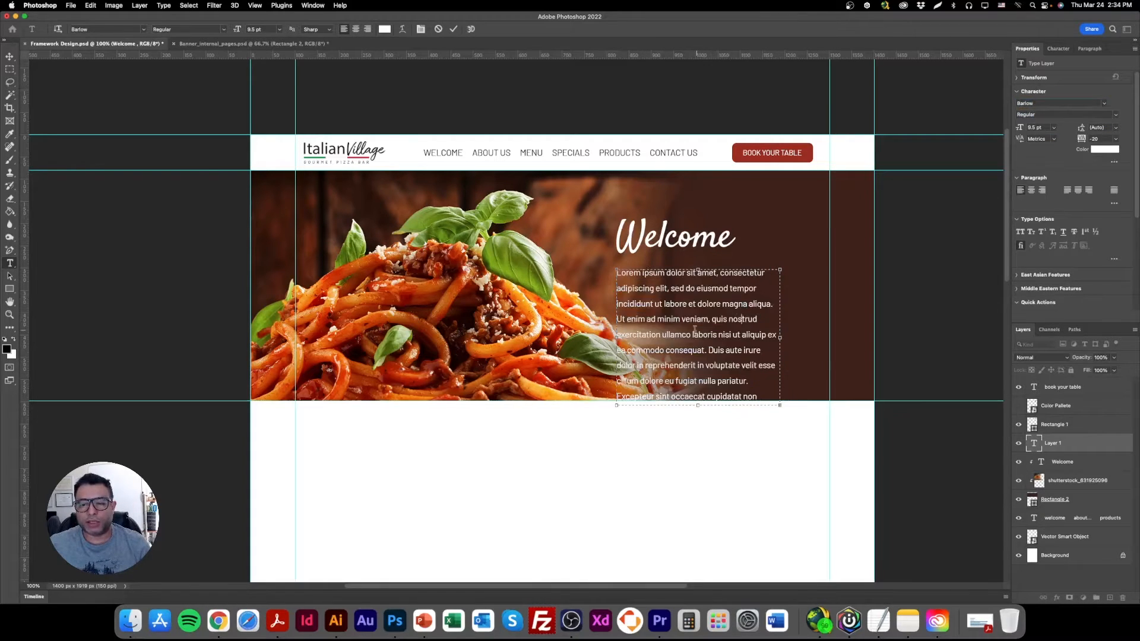
{"action": "left_click_drag", "start_coordinate": [760, 321], "coordinate": [776, 405]}
{"action": "key", "text": "BackSpace"}
Select the whole paragraph and try leadings of 10 pt and 12 pt before setting it to 13 pt.
{"action": "double_click", "coordinate": [763, 324]}
{"action": "left_click_drag", "start_coordinate": [763, 324], "coordinate": [617, 273]}
{"action": "left_click", "coordinate": [749, 345]}
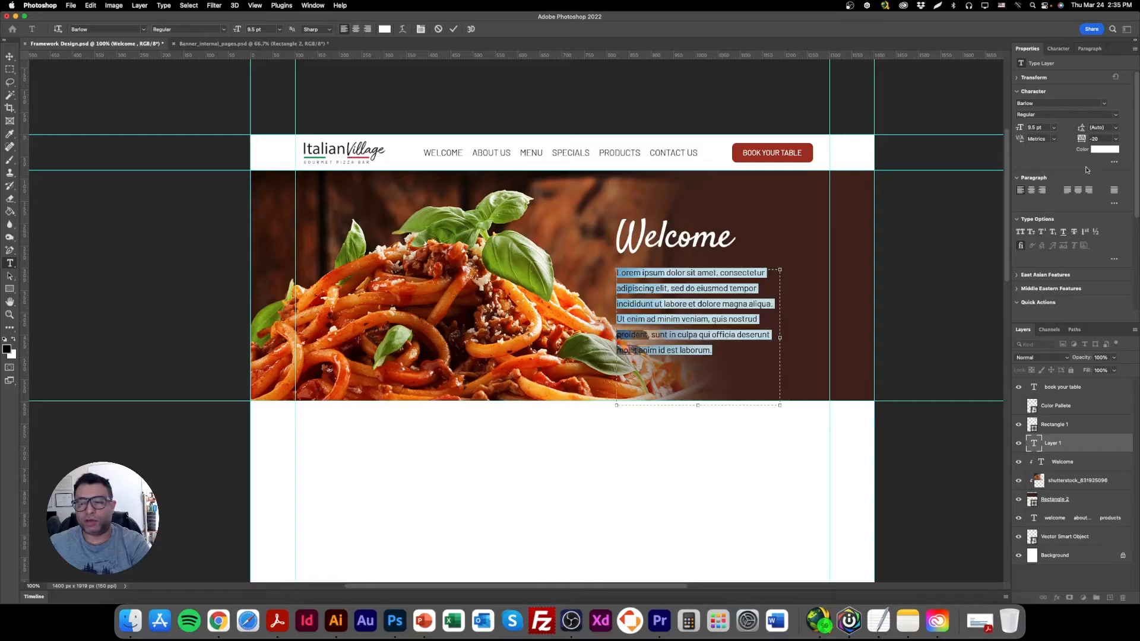
{"action": "left_click", "coordinate": [1099, 127]}
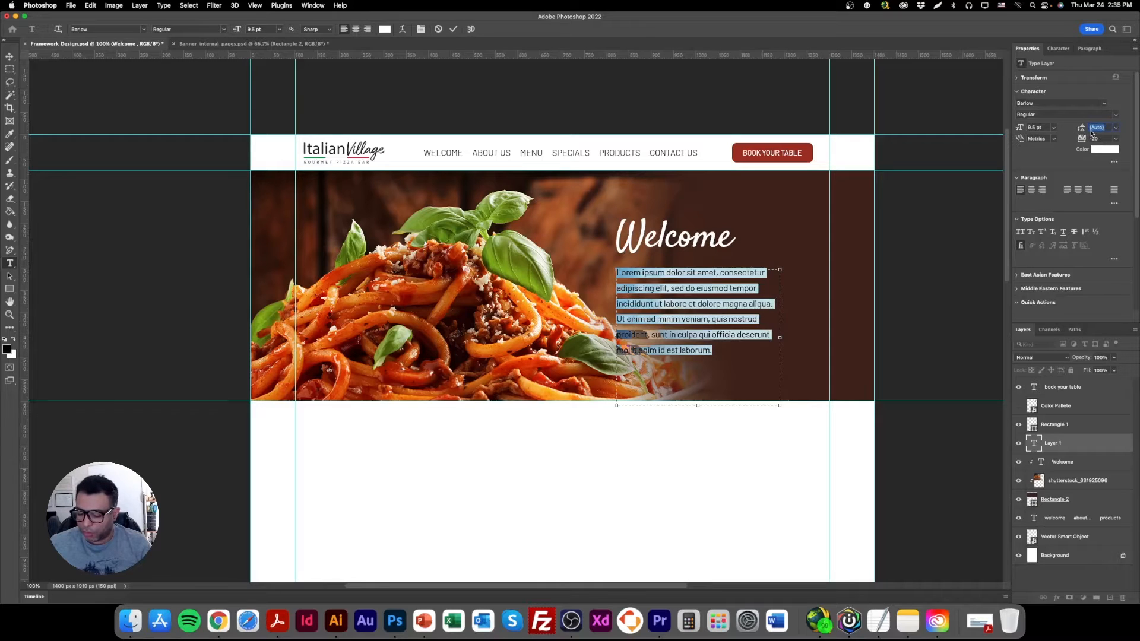
{"action": "type", "text": "10"}
{"action": "key", "text": "Return"}
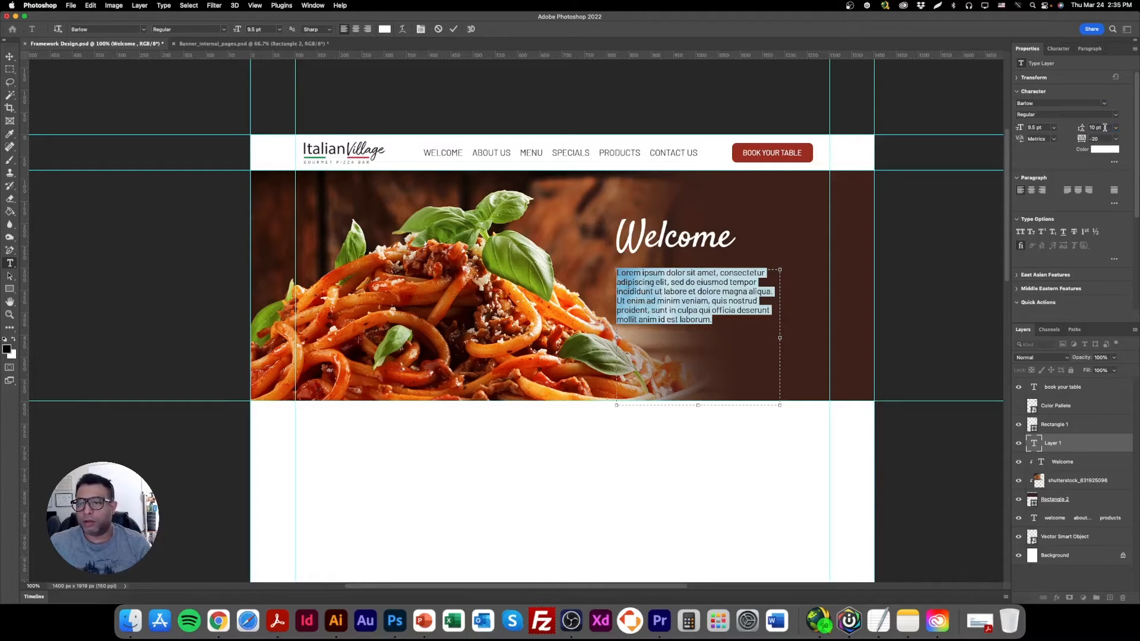
{"action": "type", "text": "12"}
{"action": "key", "text": "Return"}
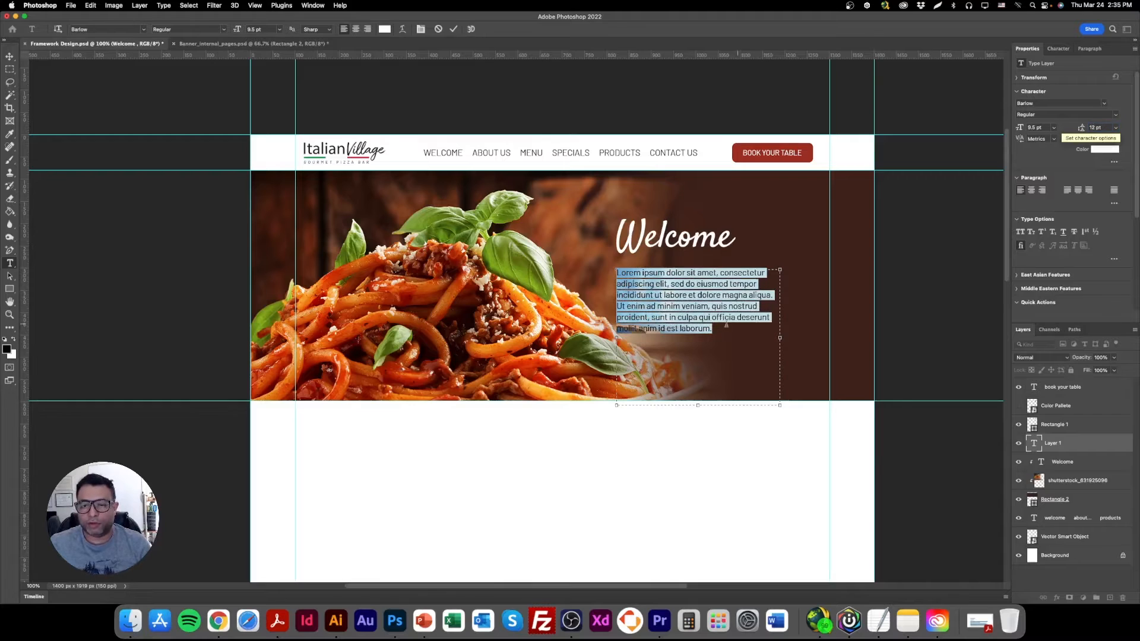
{"action": "type", "text": "13"}
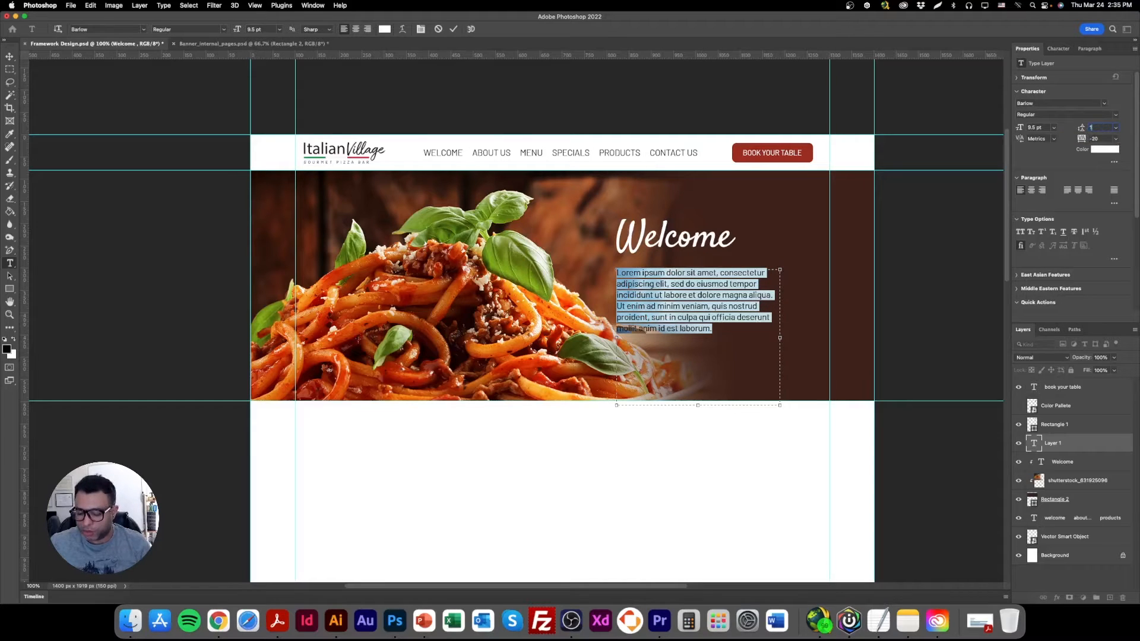
{"action": "key", "text": "Return"}
Shorten the paragraph so it ends with "quis nostrud." and move it slightly up toward the Welcome heading.
{"action": "left_click_drag", "start_coordinate": [671, 404], "coordinate": [617, 323]}
{"action": "key", "text": "BackSpace"}
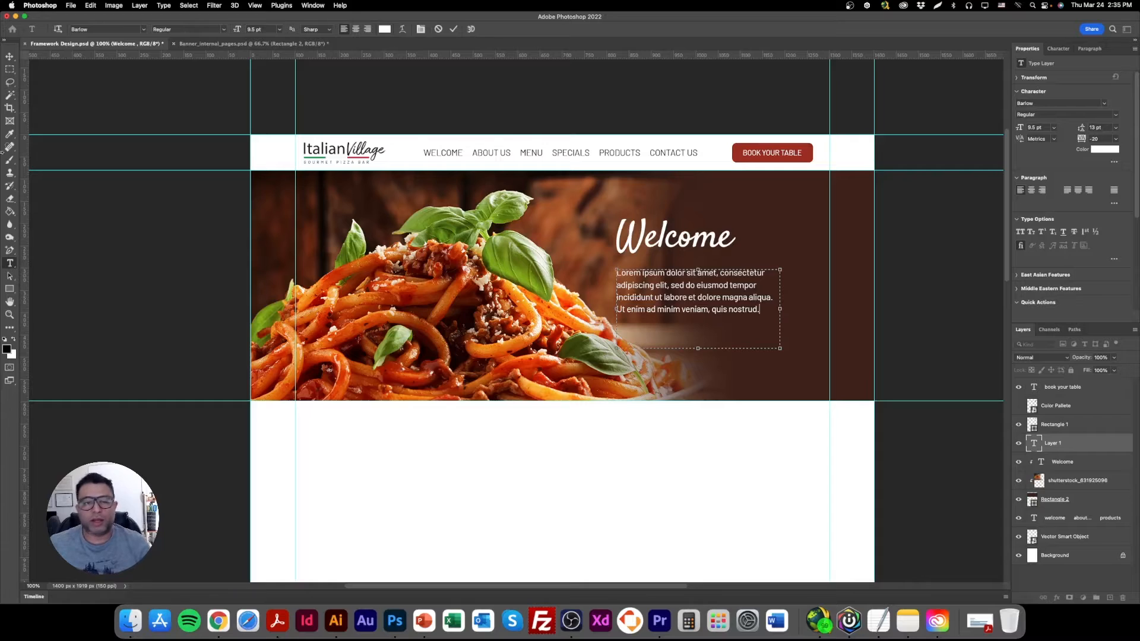
{"action": "left_click", "coordinate": [19, 56]}
{"action": "left_click_drag", "start_coordinate": [682, 300], "coordinate": [678, 297]}
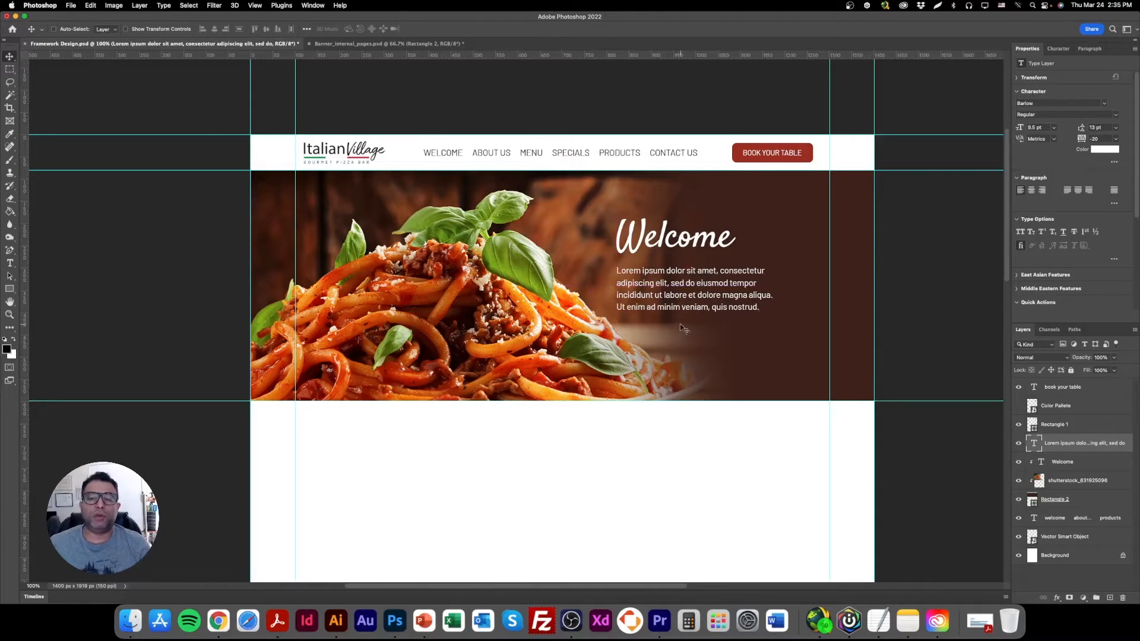
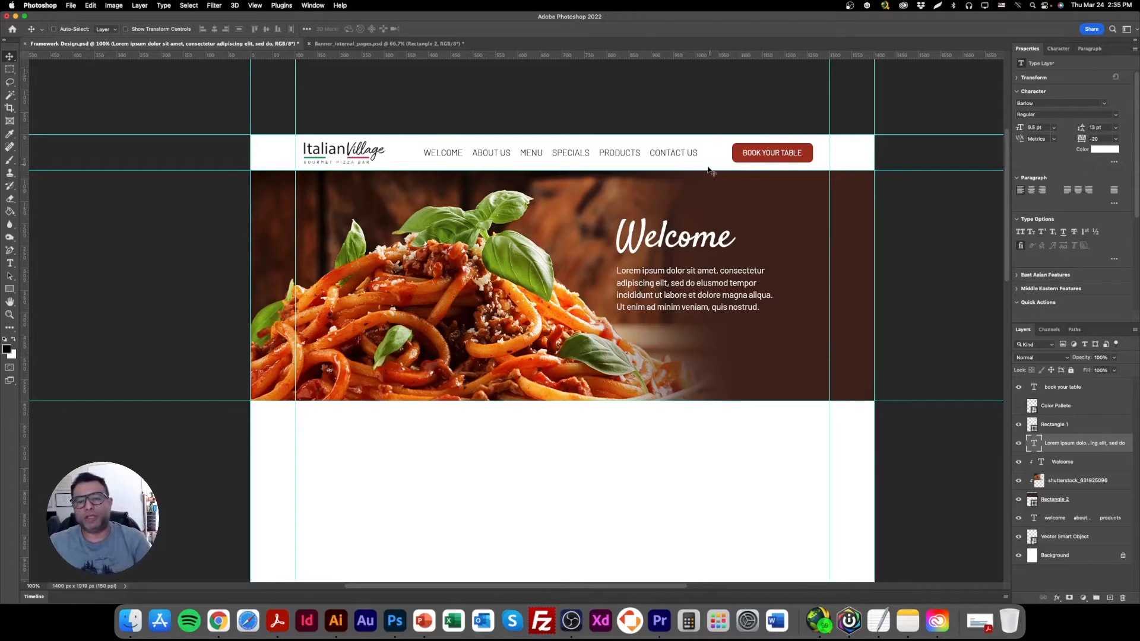
Select the header button's "book your table" text layer together with its Rectangle 1 layer.
{"action": "right_click", "coordinate": [755, 155]}
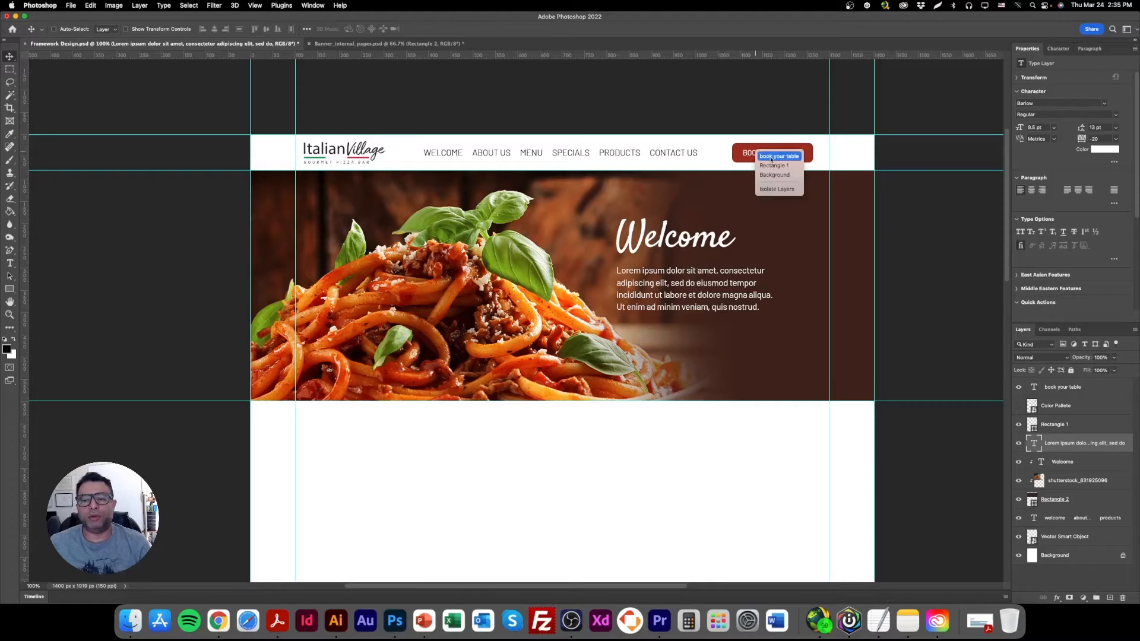
{"action": "left_click", "coordinate": [763, 159]}
{"action": "right_click", "coordinate": [765, 157]}
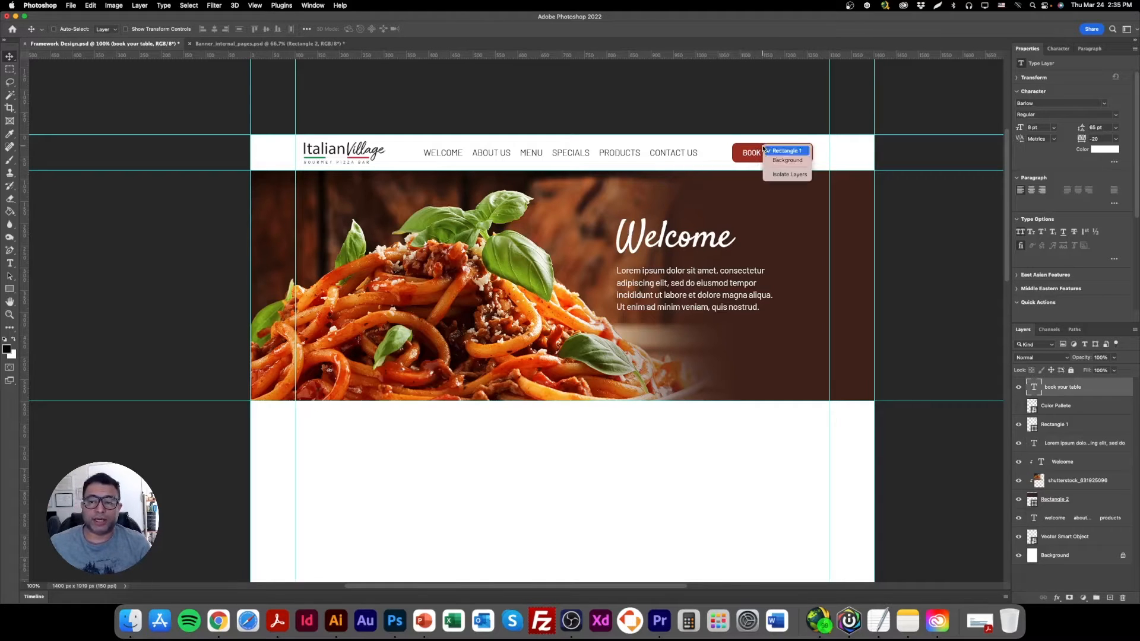
{"action": "left_click", "coordinate": [777, 158]}
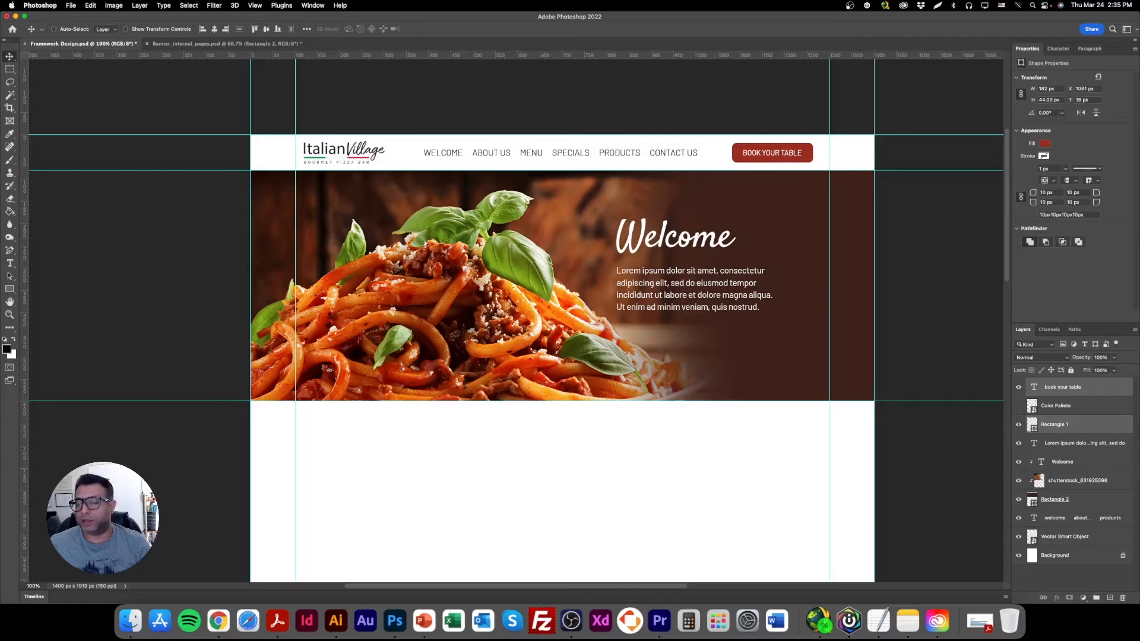
{"action": "right_click", "coordinate": [781, 148]}
{"action": "left_click", "coordinate": [807, 153]}
{"action": "right_click", "coordinate": [792, 148]}
{"action": "left_click", "coordinate": [815, 162]}
{"action": "right_click", "coordinate": [784, 148]}
{"action": "left_click", "coordinate": [799, 155]}
{"action": "right_click", "coordinate": [794, 149]}
{"action": "left_click", "coordinate": [807, 163]}
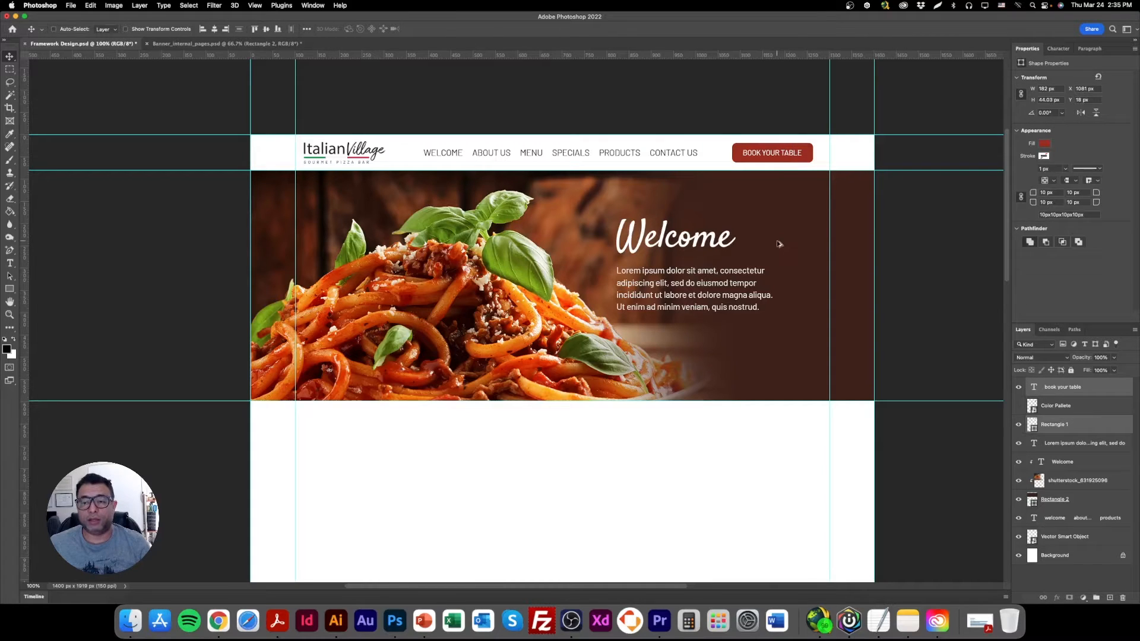
{"action": "mouse_move", "coordinate": [1066, 424]}
{"action": "left_mouse_down"}
{"action": "mouse_move", "coordinate": [1059, 473]}
{"action": "mouse_move", "coordinate": [1054, 426]}
{"action": "left_mouse_up"}
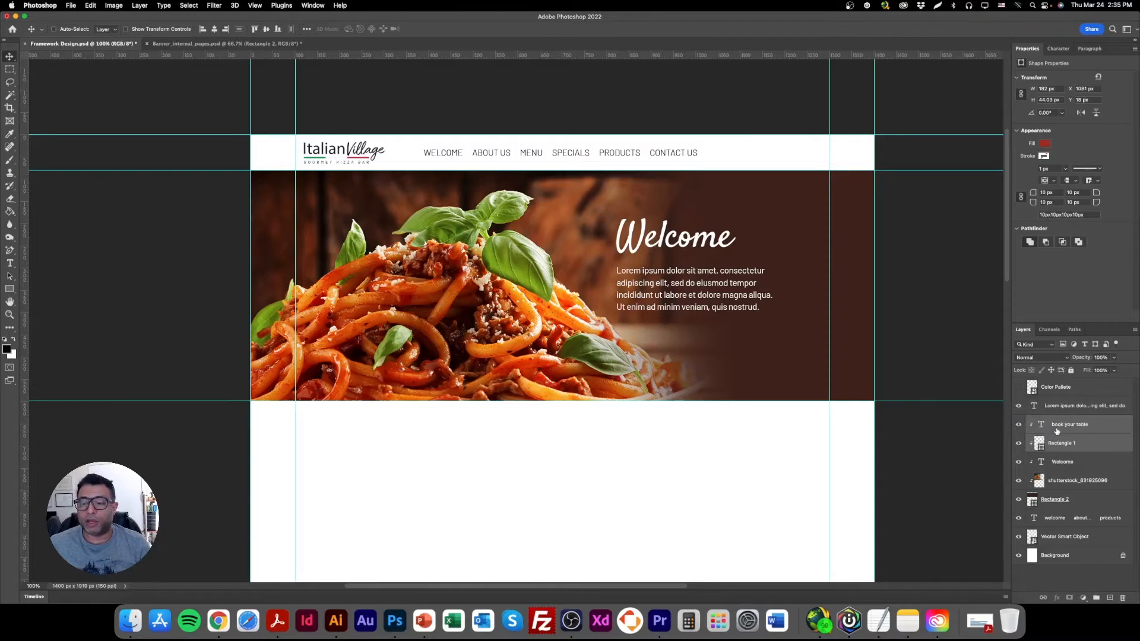
{"action": "key", "text": "super+z"}
{"action": "key", "text": "super+z"}
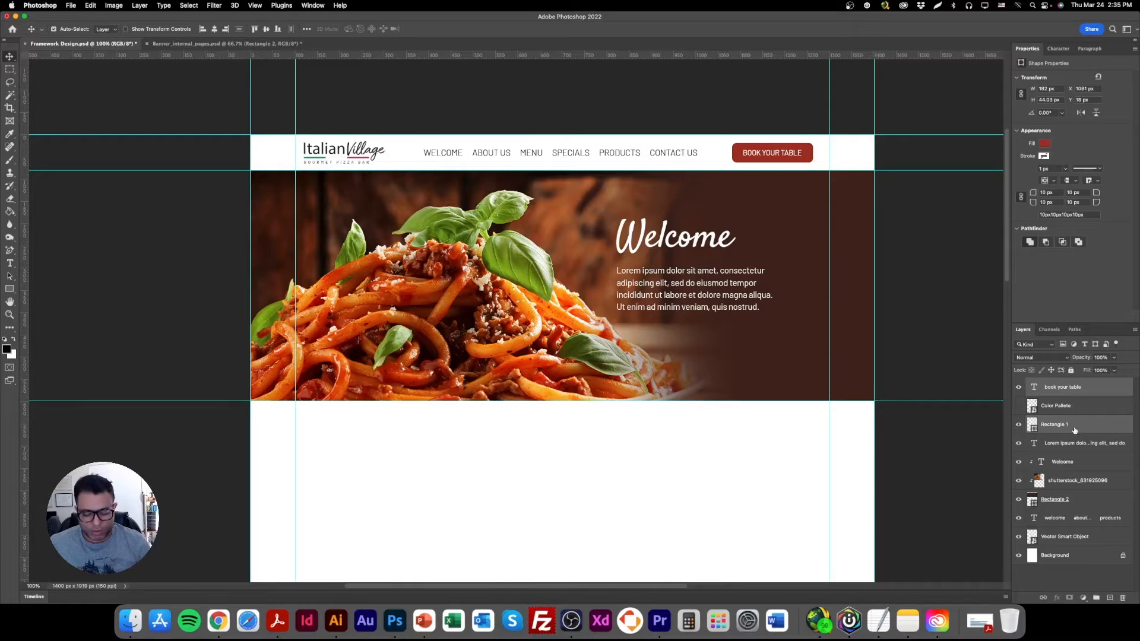
Group the selected header button layers and name the group "Button".
{"action": "key", "text": "super+g"}
{"action": "double_click", "coordinate": [1051, 384]}
{"action": "type", "text": "Button"}
{"action": "key", "text": "Return"}
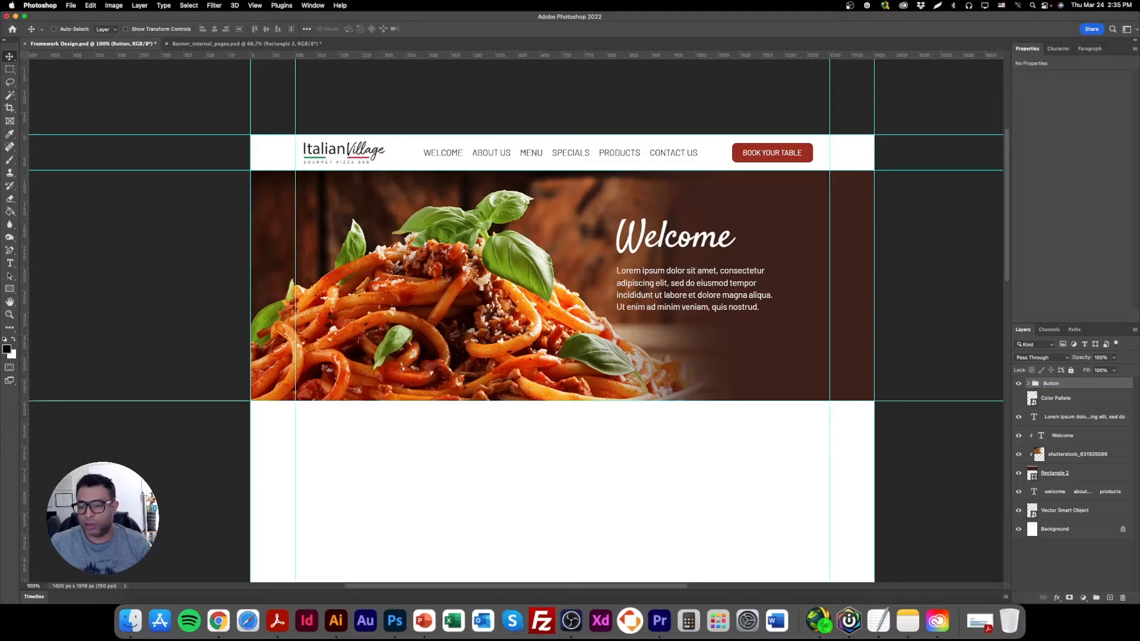
Duplicate the Button group, place the copy below the Welcome layer, and position it on the banner beneath the lorem ipsum paragraph.
{"action": "right_click", "coordinate": [1072, 387]}
{"action": "left_click", "coordinate": [1062, 205]}
{"action": "key", "text": "Return"}
{"action": "left_click_drag", "start_coordinate": [1076, 391], "coordinate": [1076, 452]}
{"action": "left_click_drag", "start_coordinate": [782, 154], "coordinate": [678, 339]}
{"action": "double_click", "coordinate": [657, 339]}
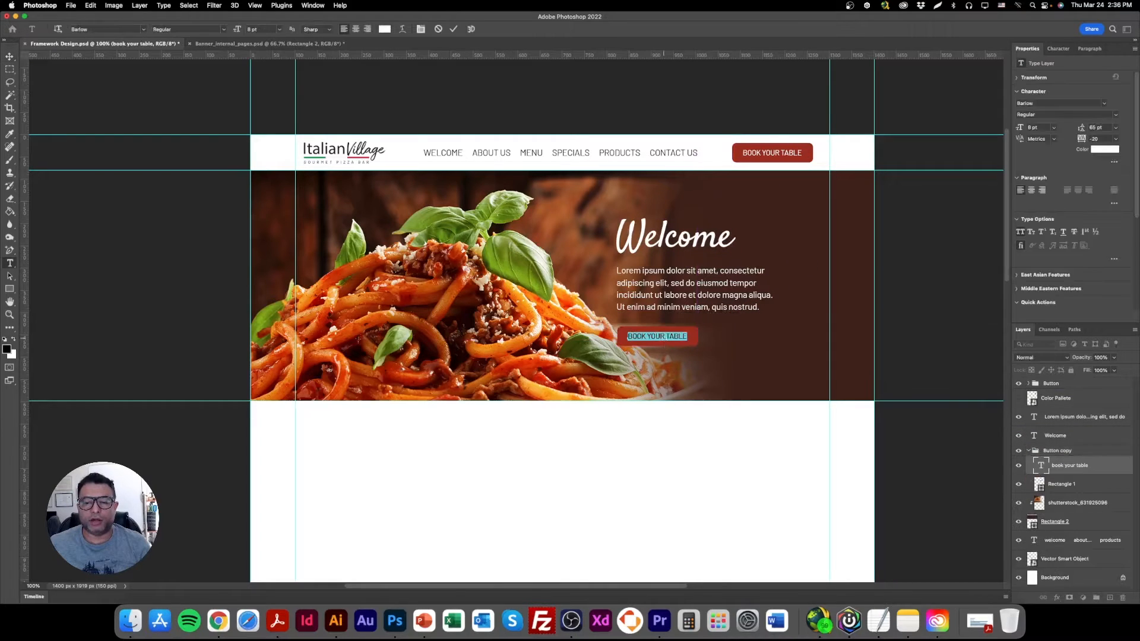
{"action": "left_click", "coordinate": [9, 57]}
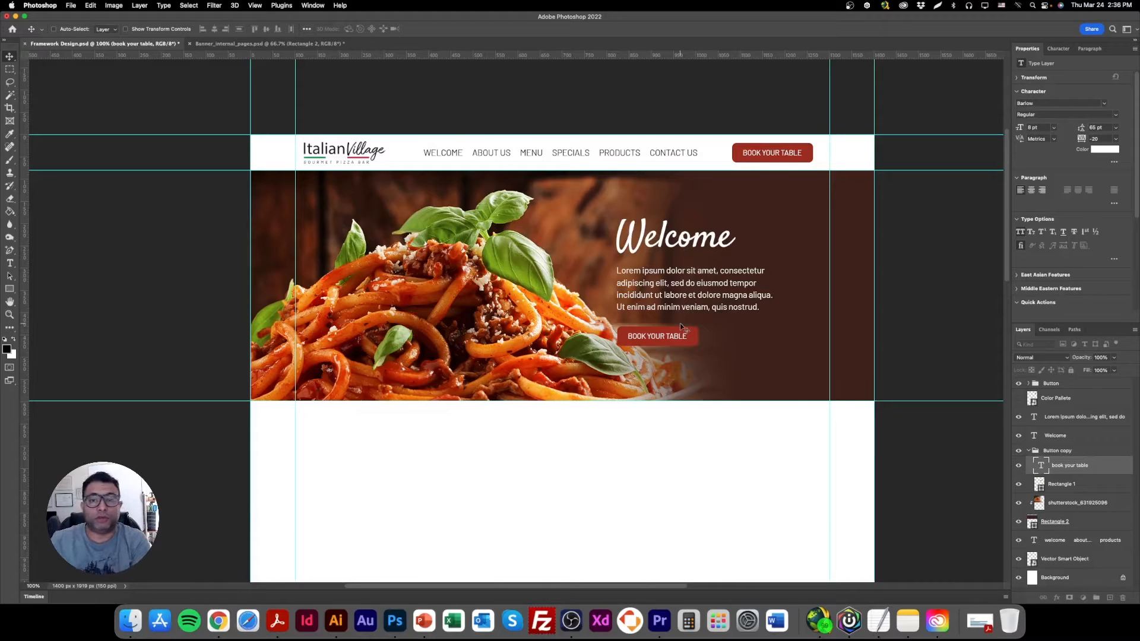
Show the Color Pallete layer and select the copied button's Rectangle 1 layer.
{"action": "right_click", "coordinate": [694, 334]}
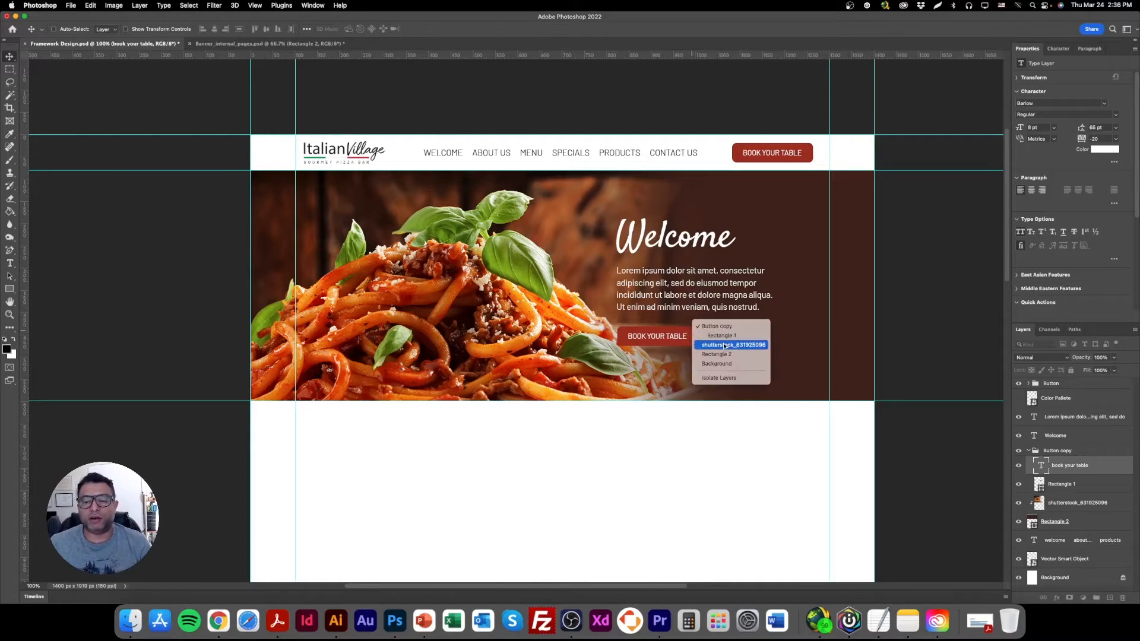
{"action": "left_click", "coordinate": [736, 341]}
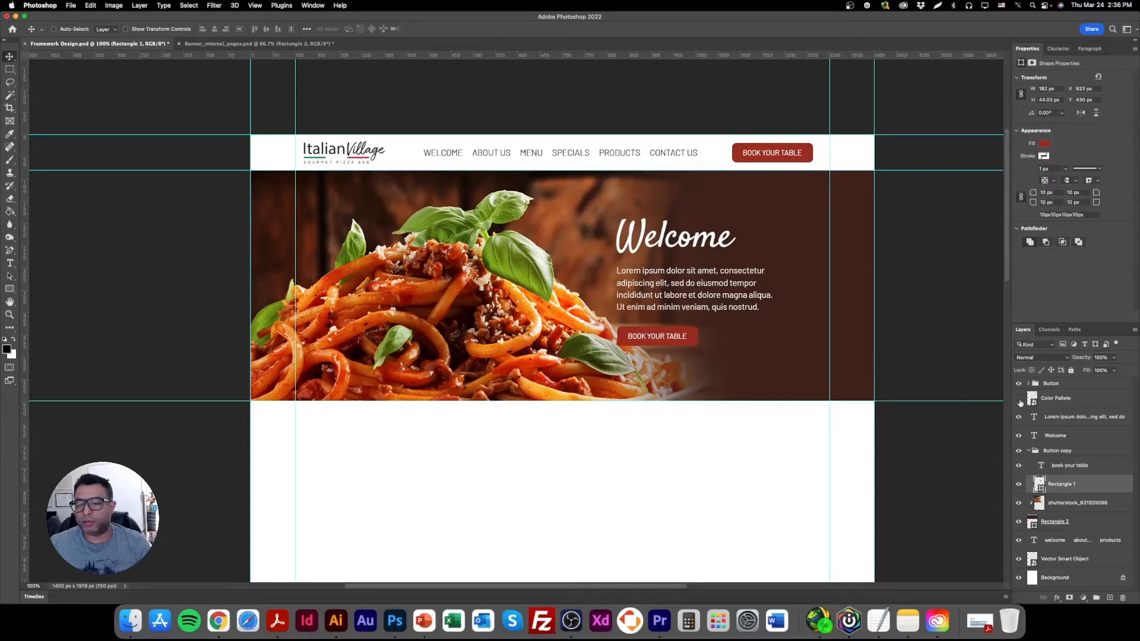
{"action": "left_click", "coordinate": [1019, 398]}
{"action": "left_click", "coordinate": [1035, 405]}
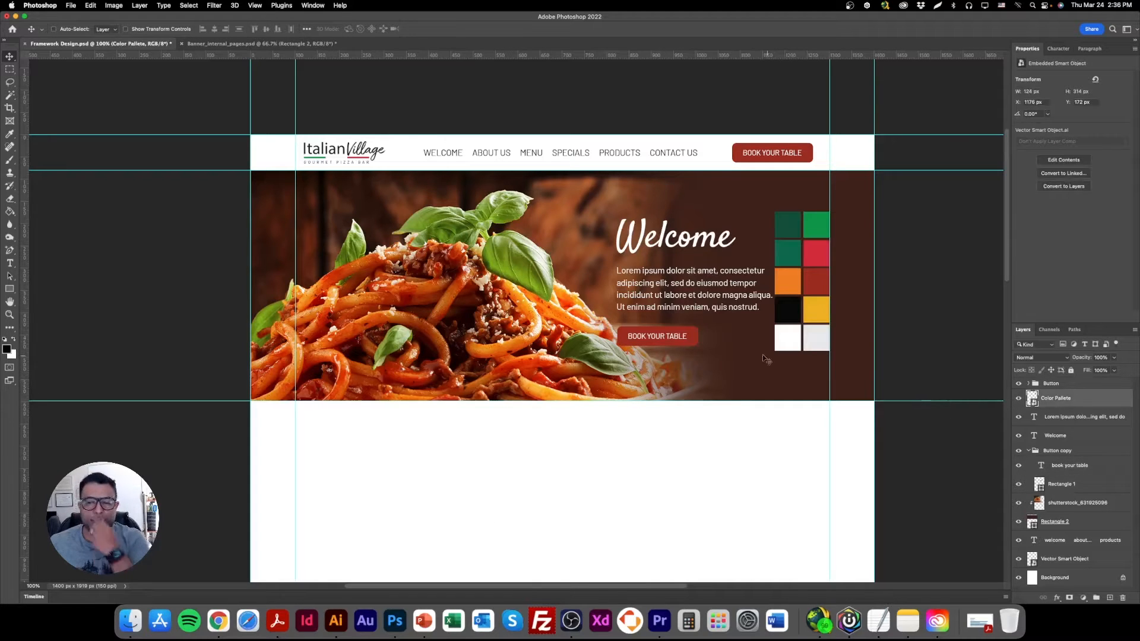
{"action": "right_click", "coordinate": [690, 343]}
{"action": "left_click", "coordinate": [716, 341]}
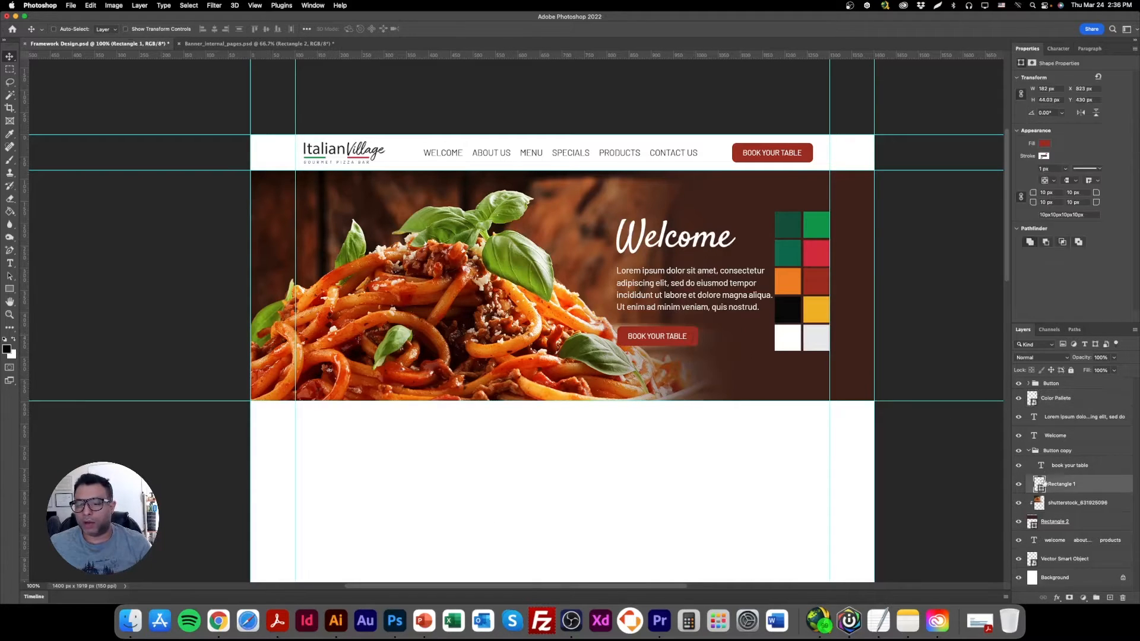
Try several palette swatches as the copied button's fill and apply the yellow swatch, #efb024.
{"action": "double_click", "coordinate": [1039, 485]}
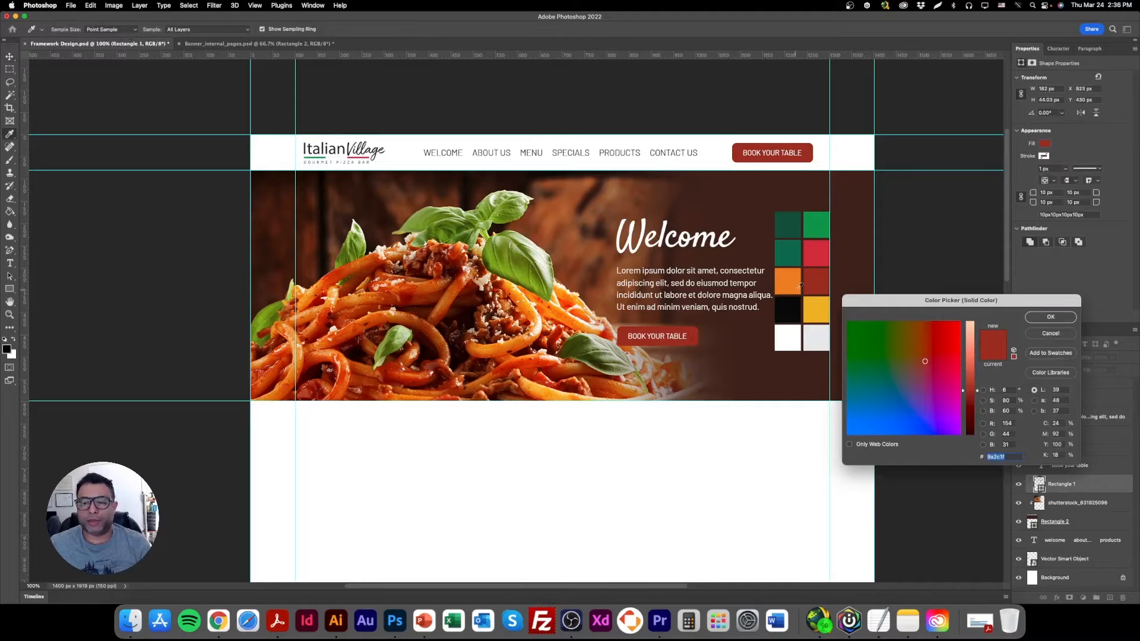
{"action": "left_click", "coordinate": [827, 314]}
{"action": "left_click", "coordinate": [786, 255]}
{"action": "left_click", "coordinate": [825, 221]}
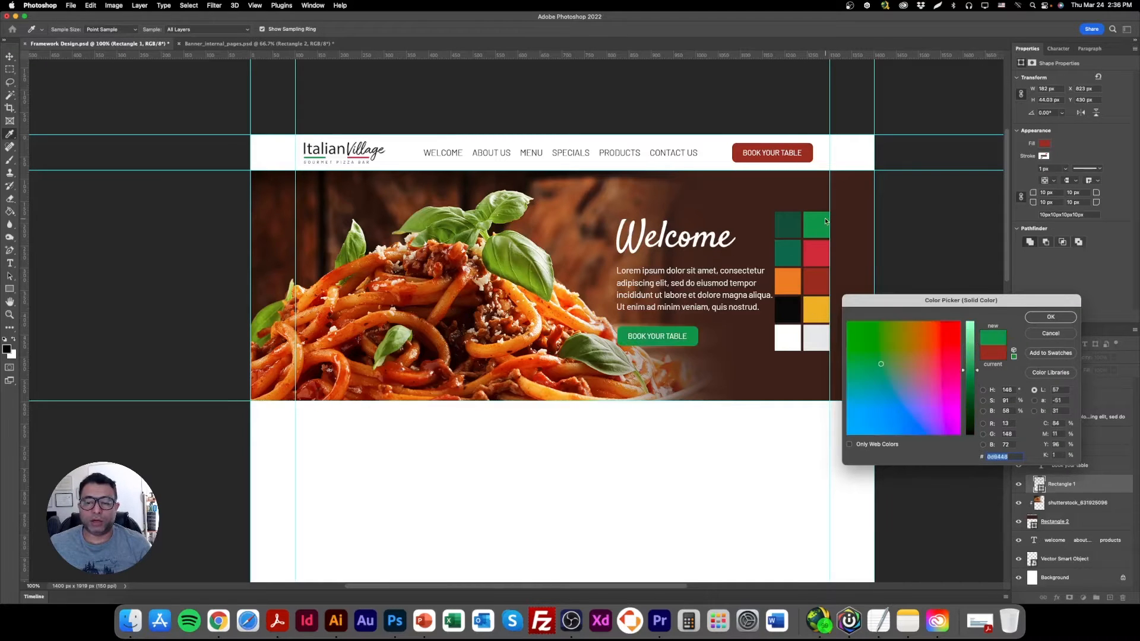
{"action": "left_click", "coordinate": [787, 254]}
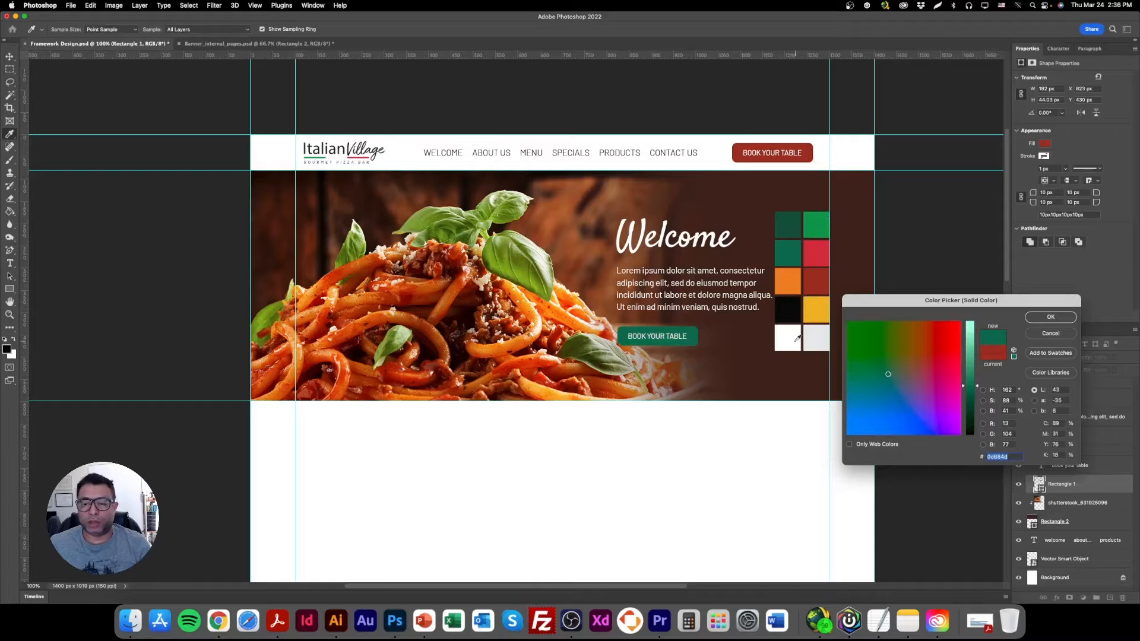
{"action": "left_click", "coordinate": [797, 338]}
{"action": "left_click", "coordinate": [794, 315]}
{"action": "left_click", "coordinate": [820, 316]}
{"action": "left_click", "coordinate": [793, 308]}
{"action": "left_click", "coordinate": [791, 278]}
{"action": "left_click", "coordinate": [788, 220]}
{"action": "left_click", "coordinate": [819, 223]}
{"action": "left_click", "coordinate": [821, 244]}
{"action": "left_click", "coordinate": [802, 247]}
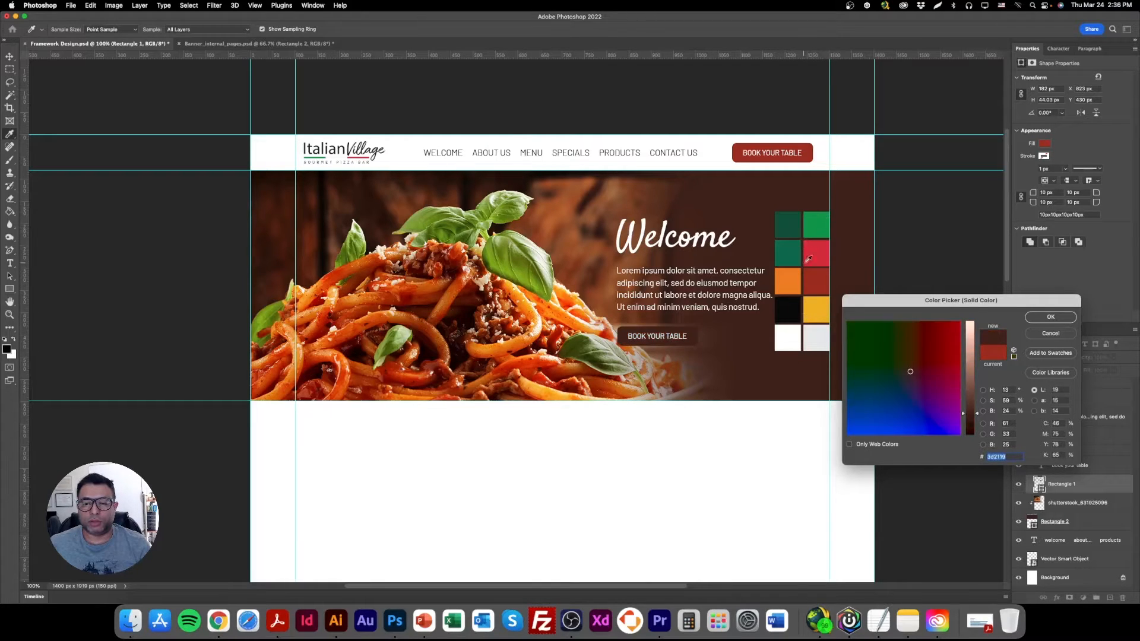
{"action": "left_click", "coordinate": [809, 260]}
{"action": "left_click", "coordinate": [818, 283]}
{"action": "left_click", "coordinate": [827, 279]}
{"action": "left_click", "coordinate": [823, 305]}
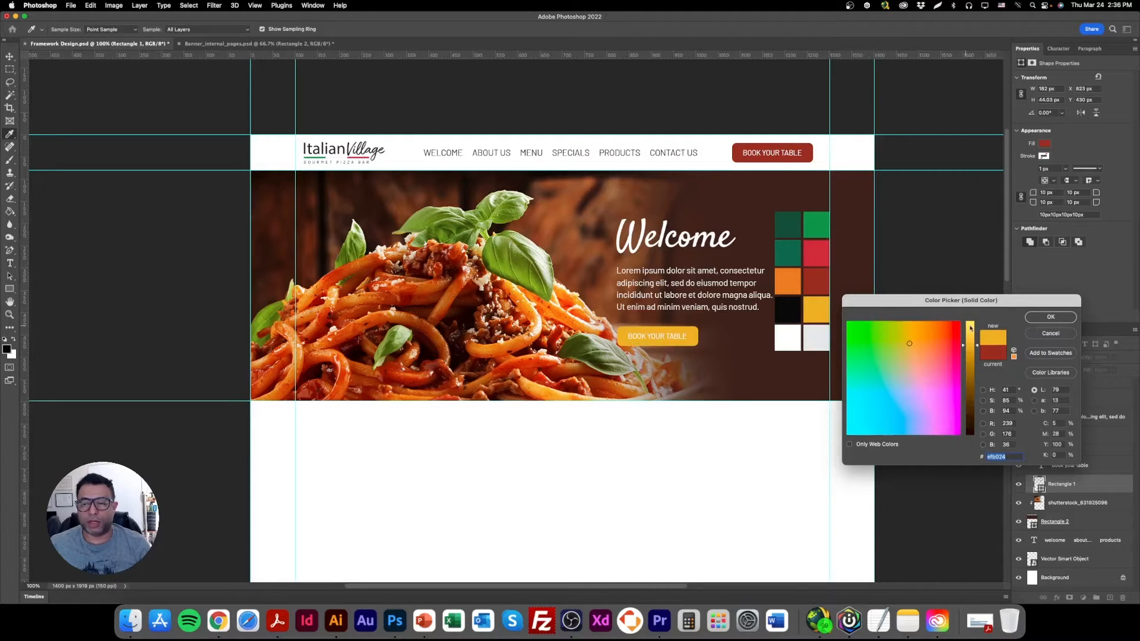
{"action": "left_click", "coordinate": [1033, 316]}
Set the copied button's text color to black and hide the Color Pallete layer.
{"action": "right_click", "coordinate": [663, 337]}
{"action": "left_click", "coordinate": [667, 341]}
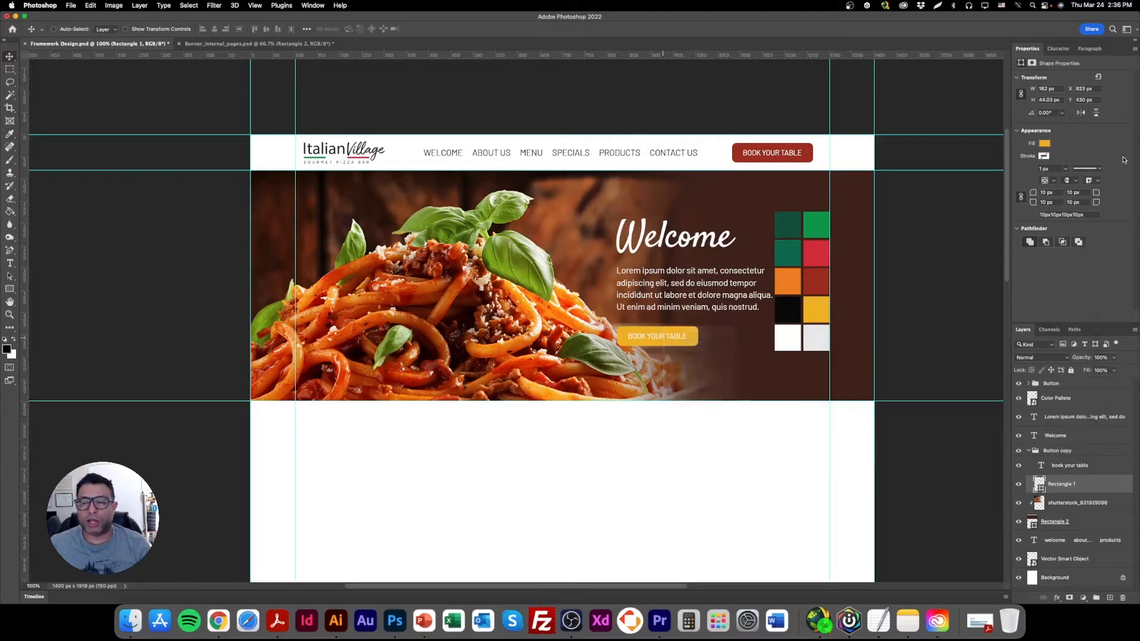
{"action": "left_click", "coordinate": [1100, 151]}
{"action": "left_click_drag", "start_coordinate": [969, 380], "coordinate": [972, 443]}
{"action": "left_click", "coordinate": [1050, 317]}
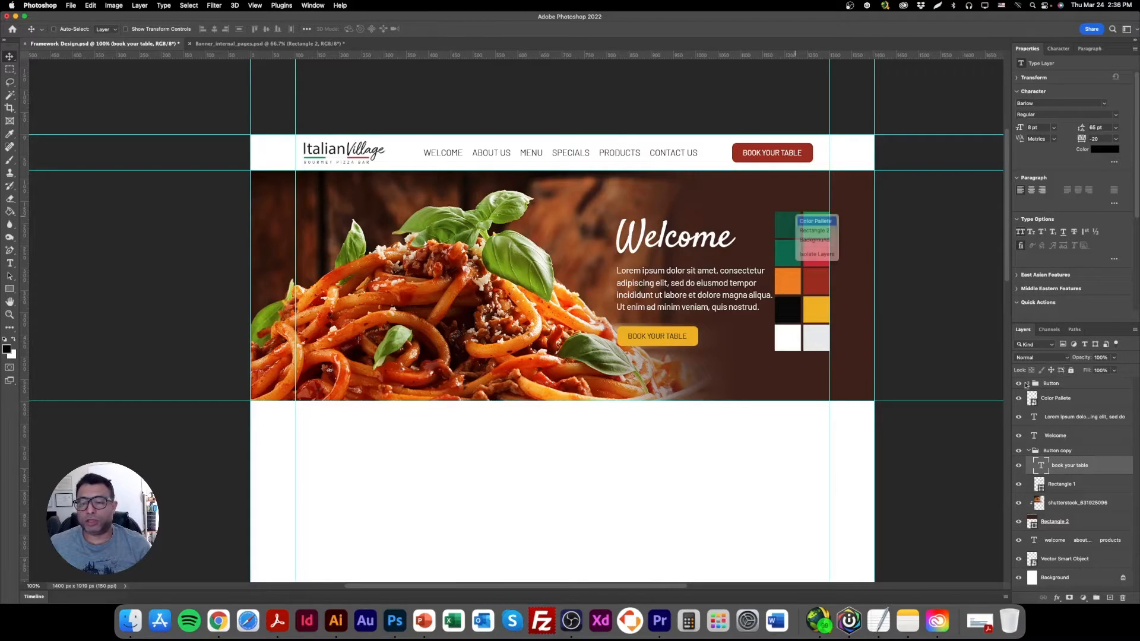
{"action": "left_click", "coordinate": [1063, 398]}
{"action": "left_click", "coordinate": [1019, 398]}
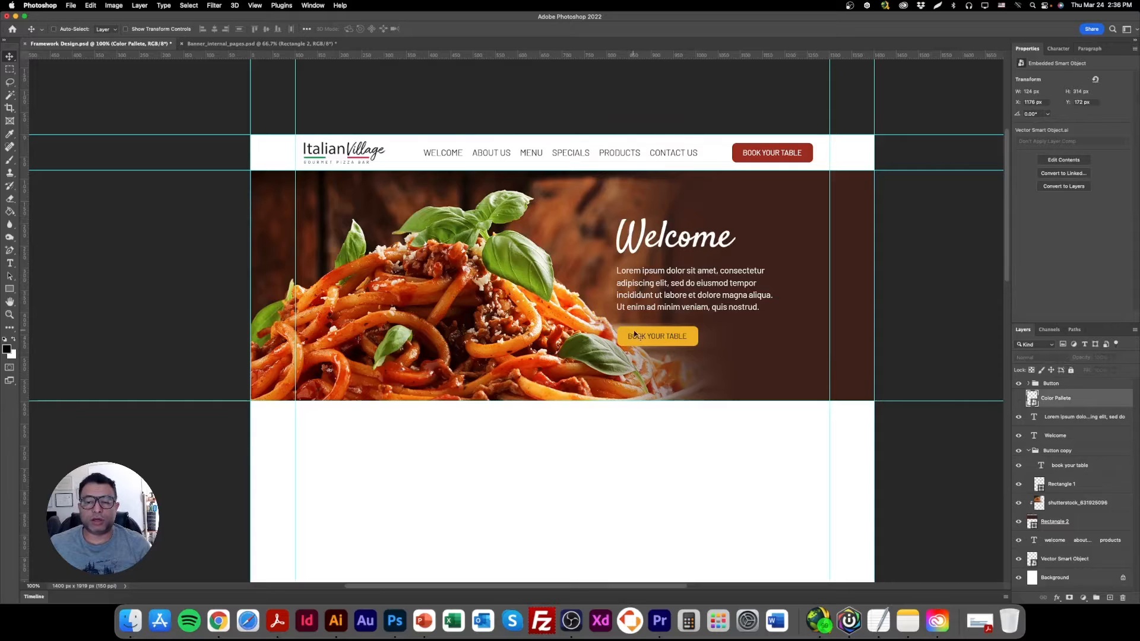
Select the Welcome heading, the paragraph and the yellow button together and move them slightly right on the banner.
{"action": "right_click", "coordinate": [667, 231]}
{"action": "left_click", "coordinate": [686, 235]}
{"action": "right_click", "coordinate": [686, 276]}
{"action": "left_click", "coordinate": [685, 278], "text": "shift"}
{"action": "right_click", "coordinate": [660, 336]}
{"action": "left_click", "coordinate": [670, 332], "text": "shift"}
{"action": "left_click_drag", "start_coordinate": [661, 298], "coordinate": [692, 297]}
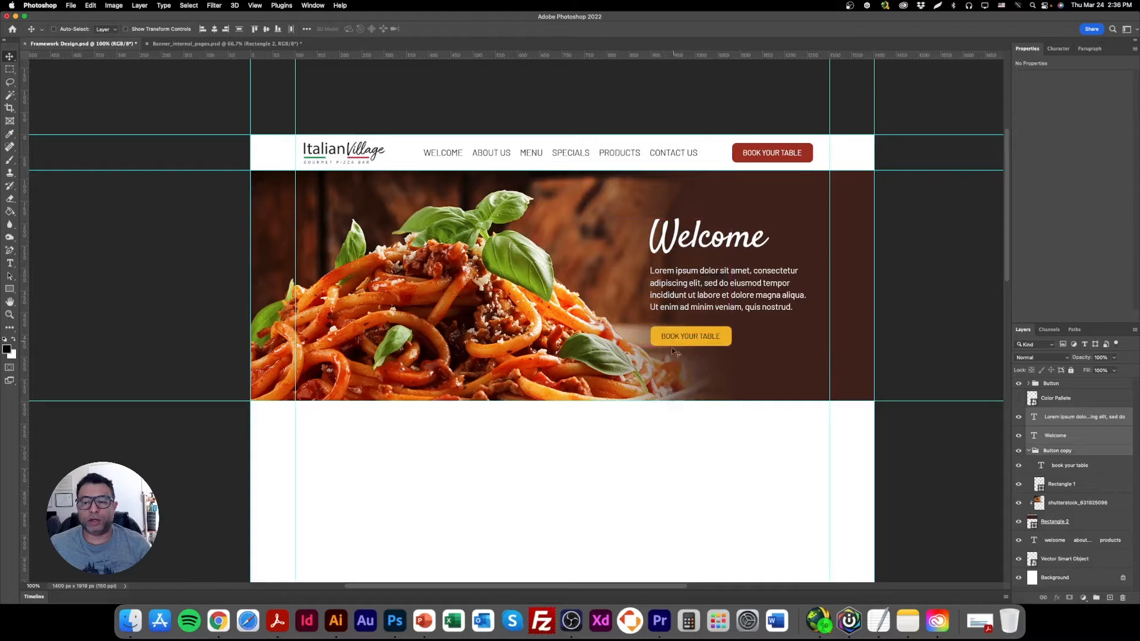
Scale the spaghetti photo down to about 1160 × 800 px and reposition it so the plate shows in the banner.
{"action": "right_click", "coordinate": [506, 292]}
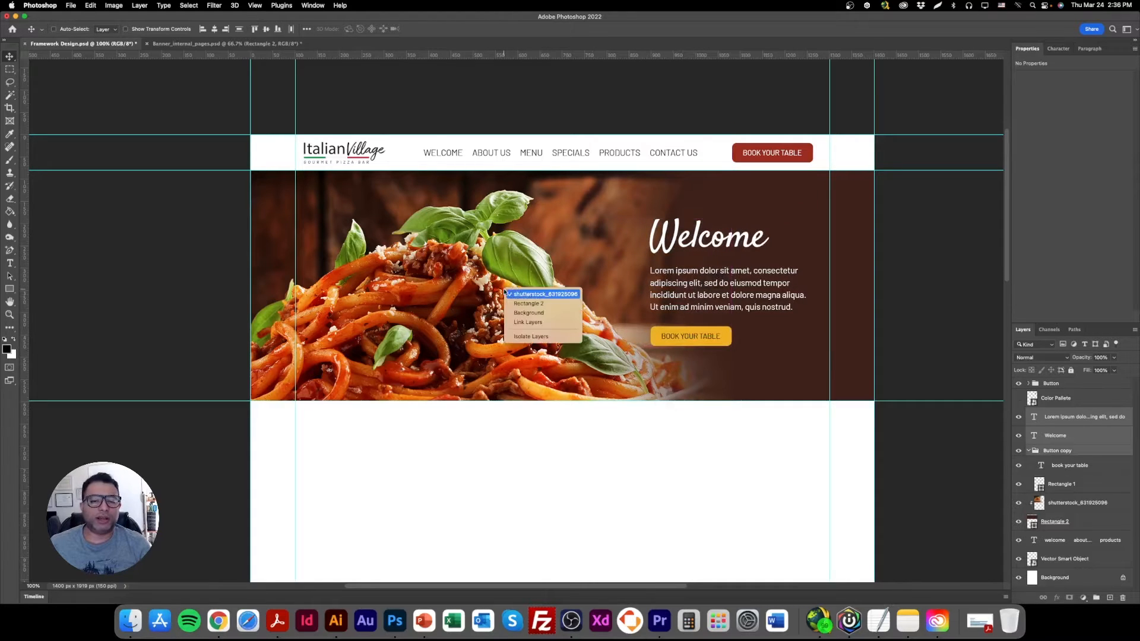
{"action": "left_click", "coordinate": [534, 295]}
{"action": "left_click", "coordinate": [159, 30]}
{"action": "left_click_drag", "start_coordinate": [416, 554], "coordinate": [423, 481]}
{"action": "left_click_drag", "start_coordinate": [485, 347], "coordinate": [494, 352]}
{"action": "key", "text": "Return"}
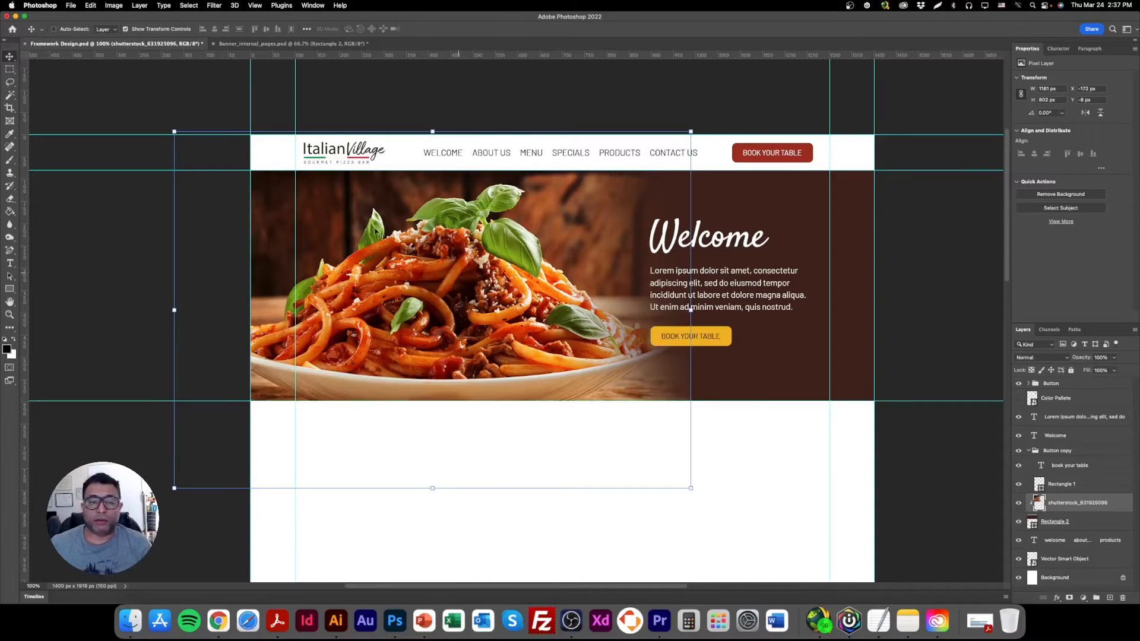
Apply the Camera Raw Filter to the spaghetti photo with Sharpening 42, and turn off the transform controls.
{"action": "left_click", "coordinate": [214, 5]}
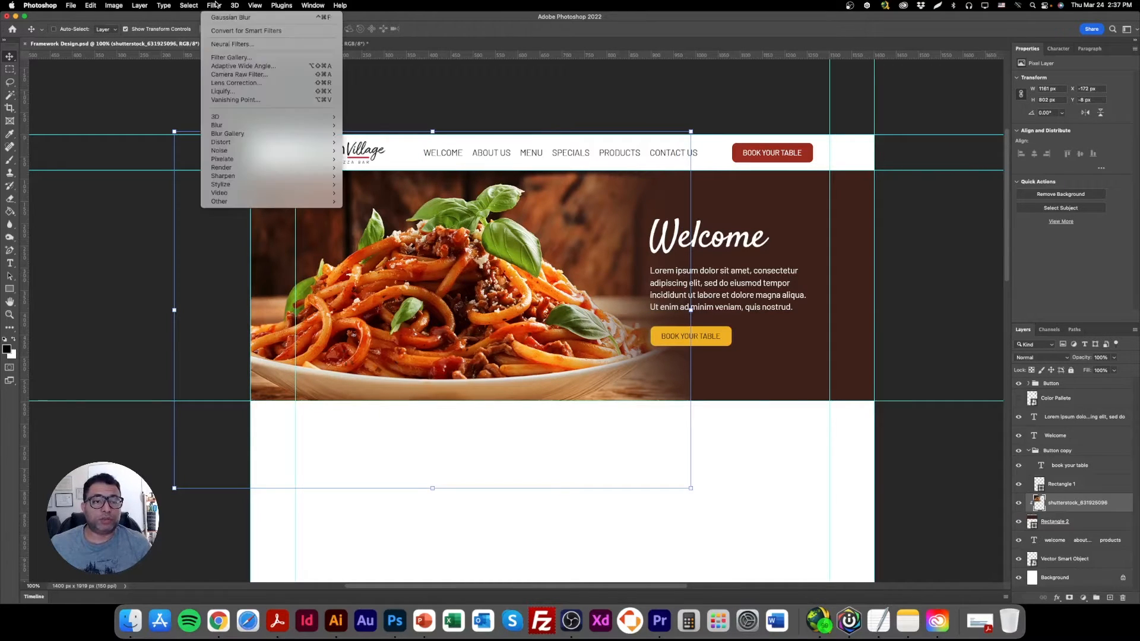
{"action": "left_click", "coordinate": [235, 77]}
{"action": "key", "text": "super+shift+a"}
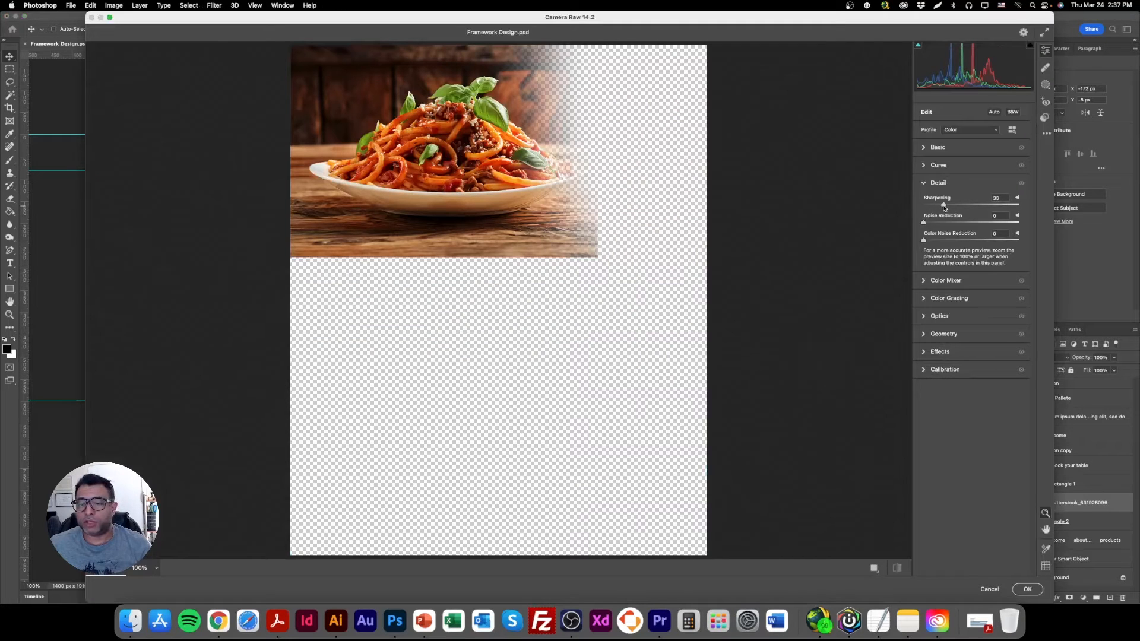
{"action": "left_click", "coordinate": [1027, 589]}
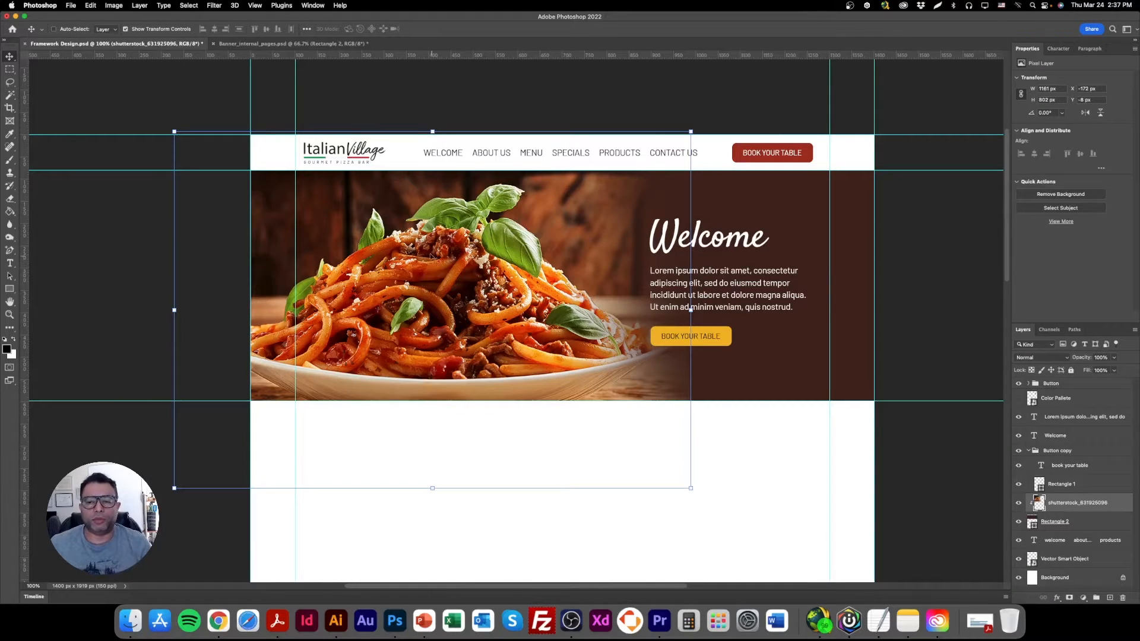
{"action": "left_click", "coordinate": [148, 30]}
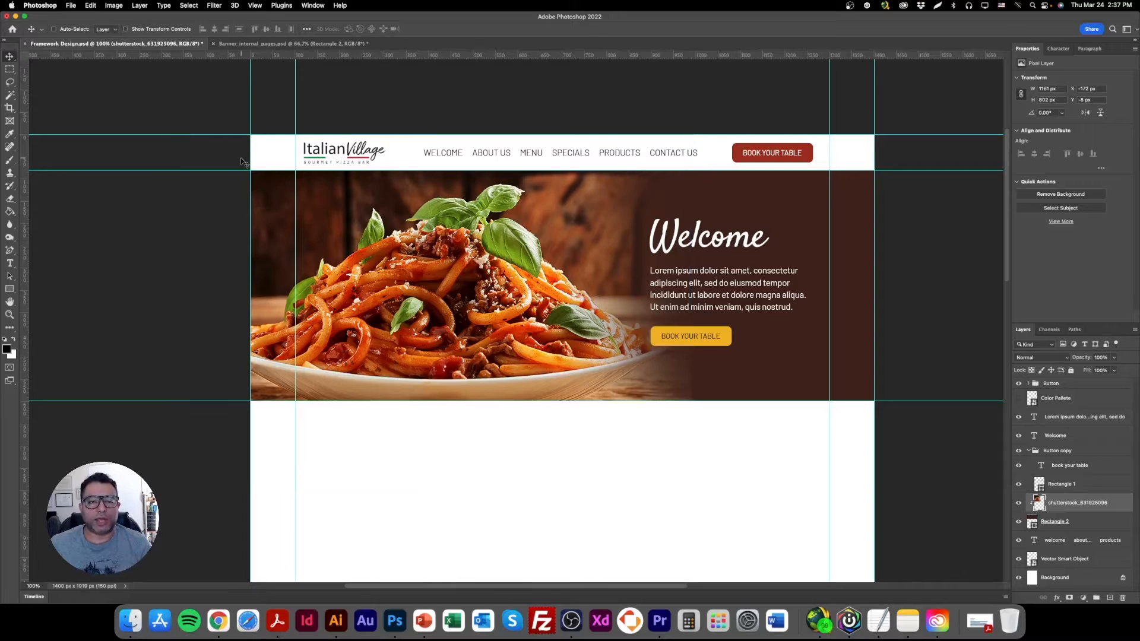
Hide the guides, set the navigation menu text to 8.5 pt with tracking 0, and shift it slightly right.
{"action": "key", "text": "super+semicolon"}
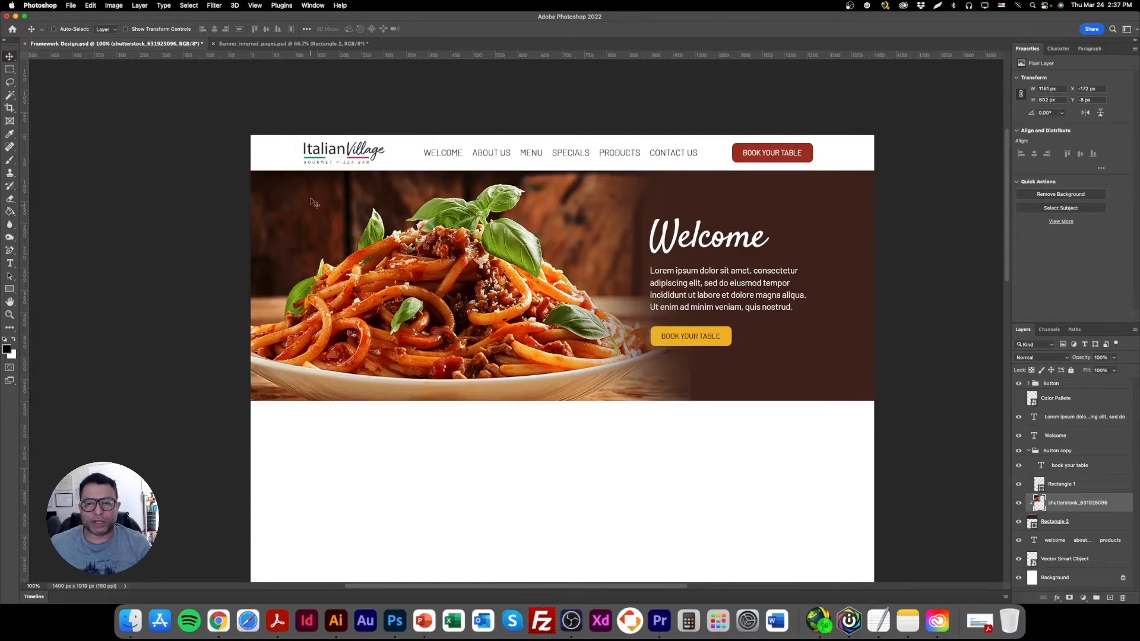
{"action": "left_click", "coordinate": [505, 158], "text": "super"}
{"action": "left_click", "coordinate": [1016, 128]}
{"action": "type", "text": "8.5"}
{"action": "key", "text": "Return"}
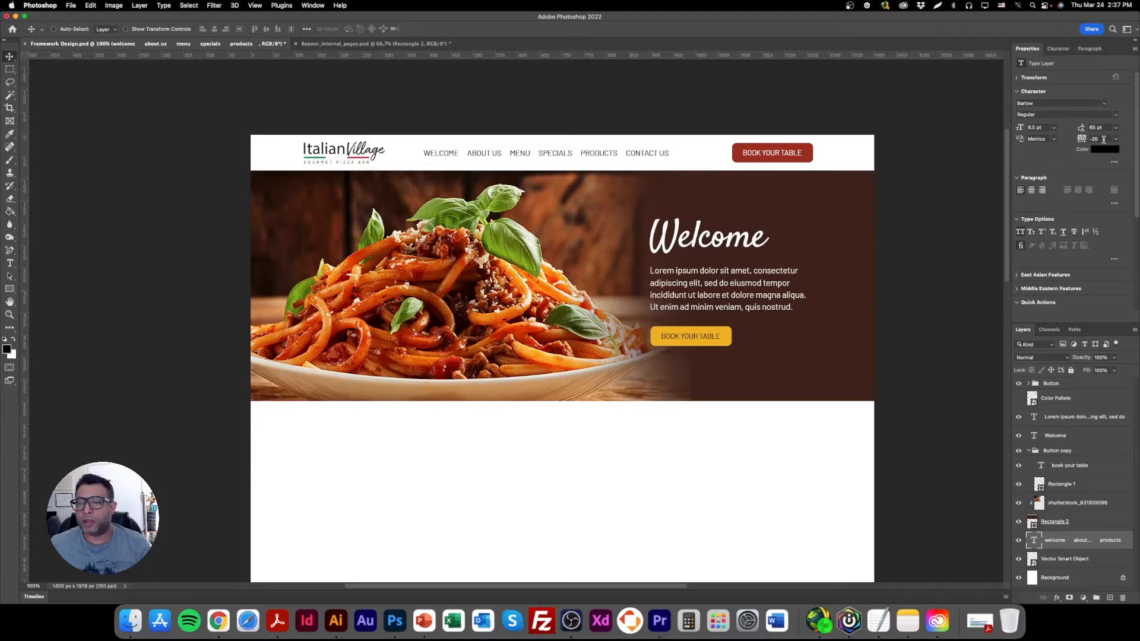
{"action": "type", "text": "0"}
{"action": "key", "text": "Return"}
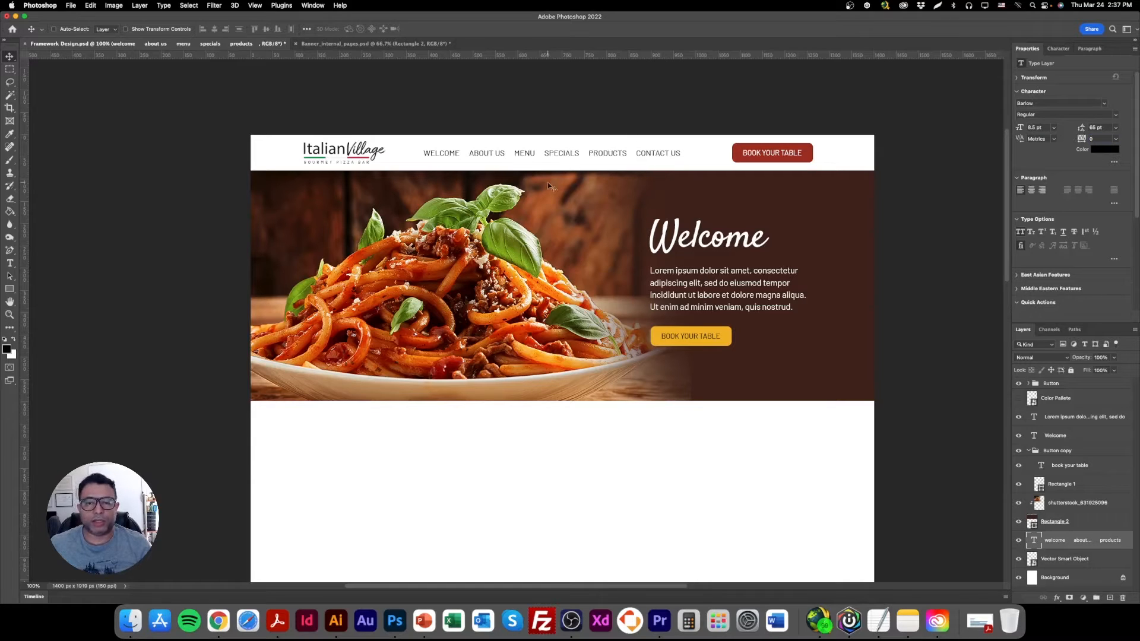
{"action": "left_click_drag", "start_coordinate": [528, 158], "coordinate": [552, 155]}
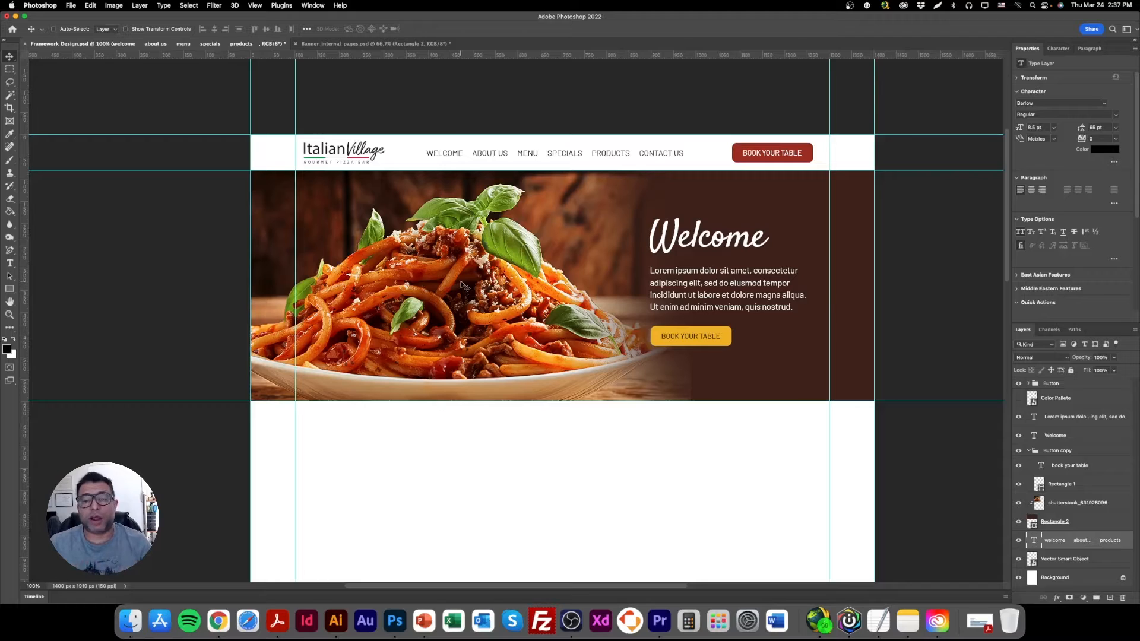
Move the Welcome heading and the lorem ipsum paragraph slightly up in the banner.
{"action": "scroll", "coordinate": [450, 383], "scroll_direction": "down", "scroll_amount": 1}
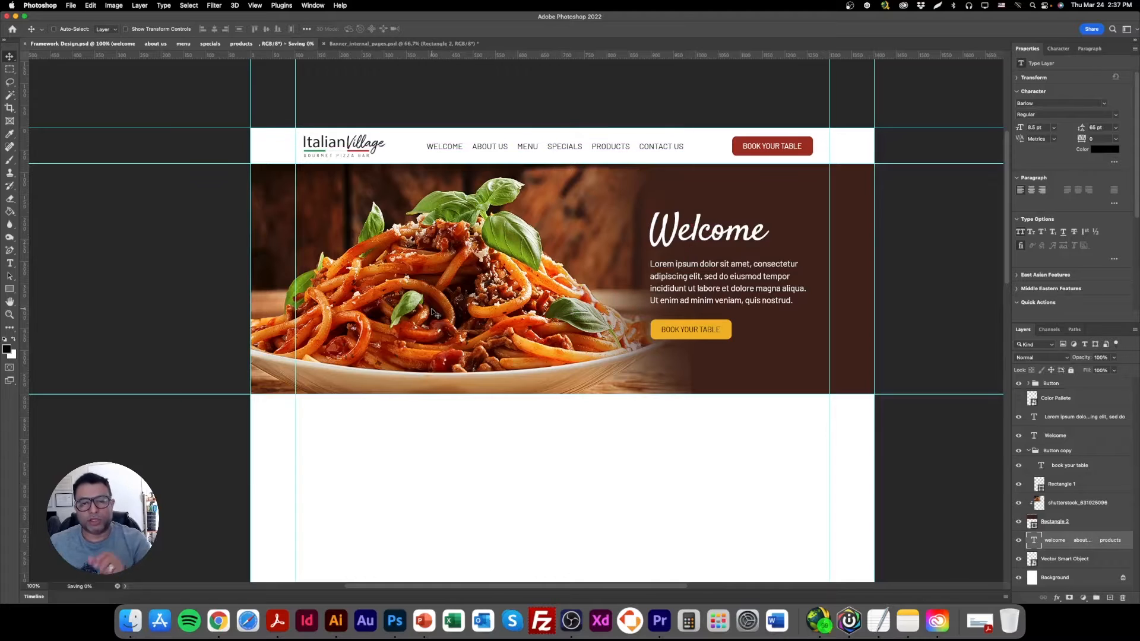
{"action": "scroll", "coordinate": [466, 373], "scroll_direction": "down", "scroll_amount": 10}
{"action": "scroll", "coordinate": [465, 371], "scroll_direction": "up", "scroll_amount": 4}
{"action": "scroll", "coordinate": [466, 373], "scroll_direction": "up", "scroll_amount": 4}
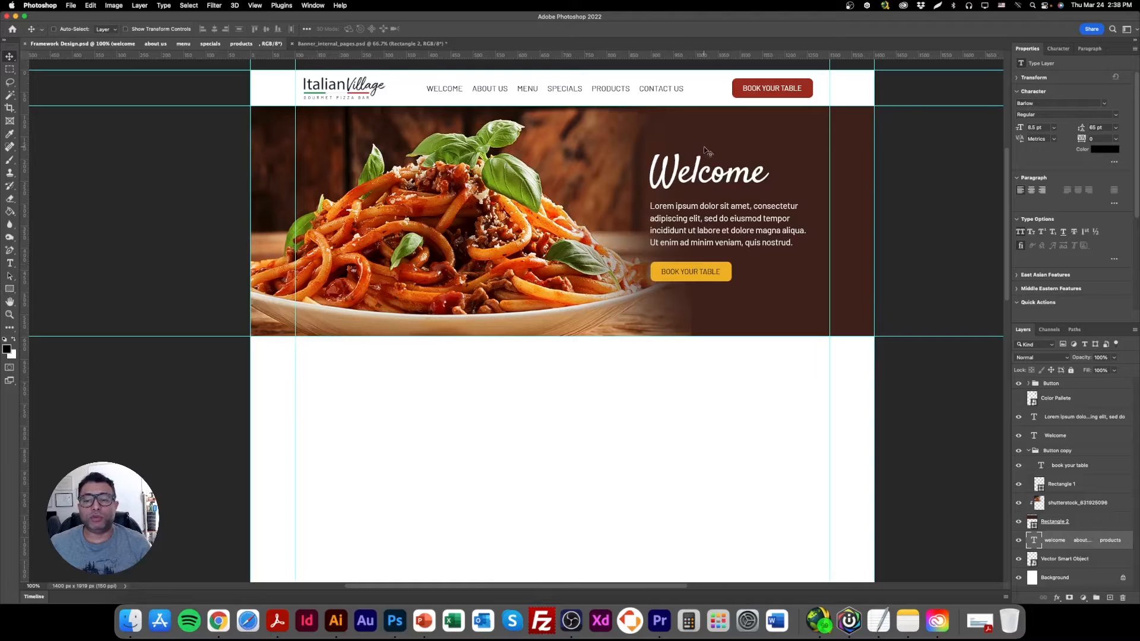
{"action": "right_click", "coordinate": [671, 169]}
{"action": "left_click", "coordinate": [674, 175]}
{"action": "left_click_drag", "start_coordinate": [679, 224], "coordinate": [683, 206]}
{"action": "right_click", "coordinate": [679, 213]}
{"action": "left_click", "coordinate": [683, 217]}
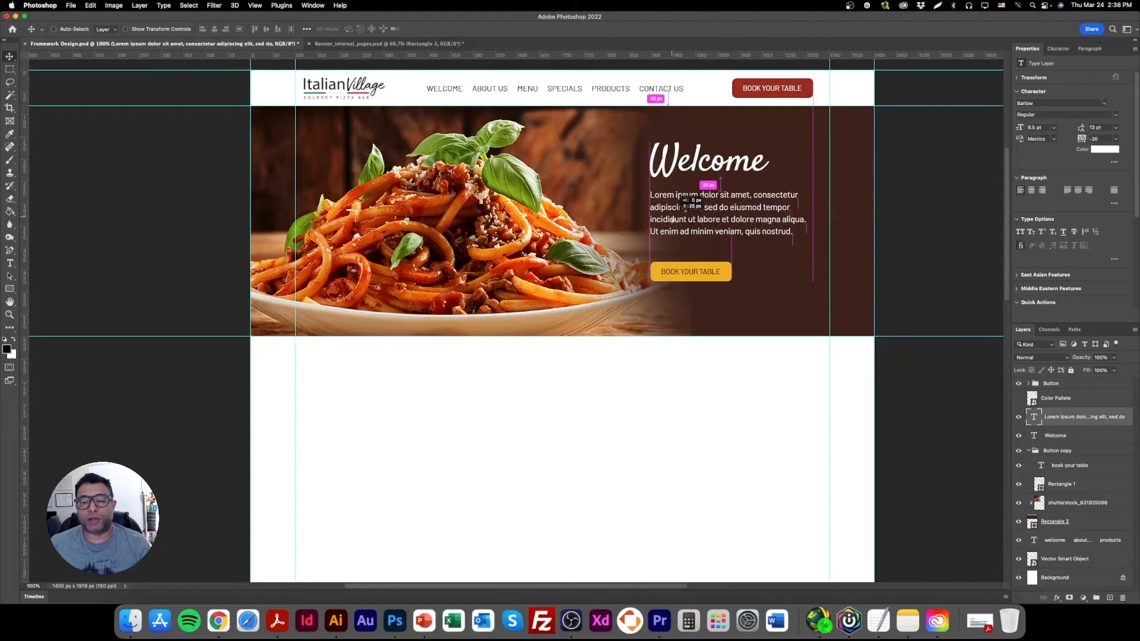
Move the yellow Book Your Table button group up so it sits closer beneath the lorem ipsum paragraph.
{"action": "right_click", "coordinate": [671, 275]}
{"action": "left_click", "coordinate": [676, 277]}
{"action": "right_click", "coordinate": [677, 273]}
{"action": "left_click", "coordinate": [679, 265]}
{"action": "double_click", "coordinate": [677, 266]}
{"action": "left_click", "coordinate": [10, 56]}
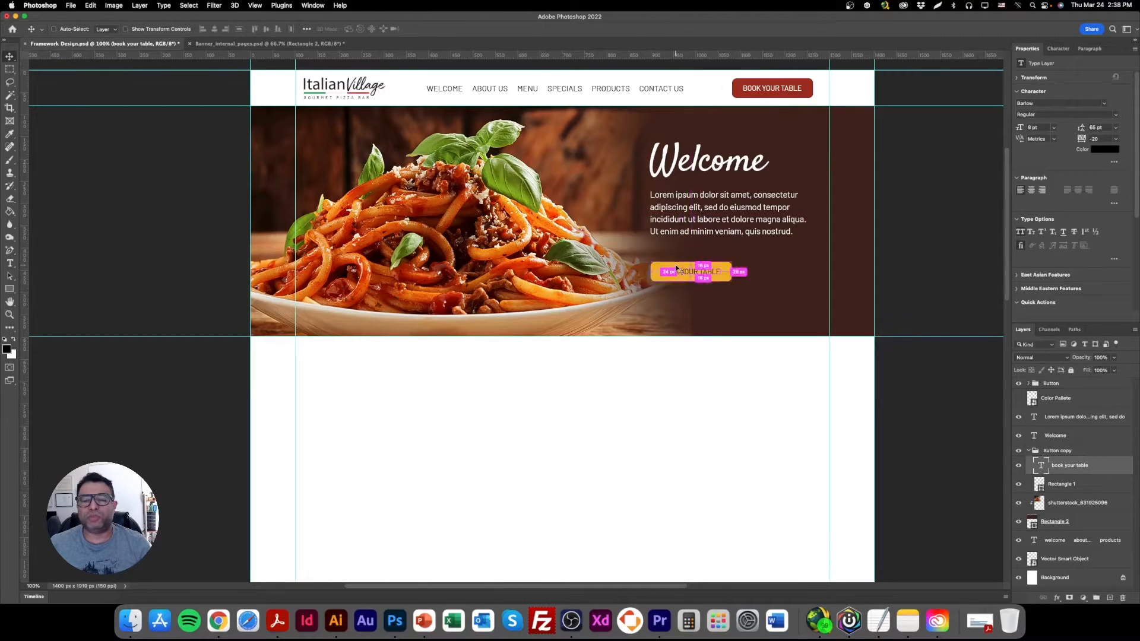
{"action": "right_click", "coordinate": [678, 257]}
{"action": "left_click", "coordinate": [697, 261]}
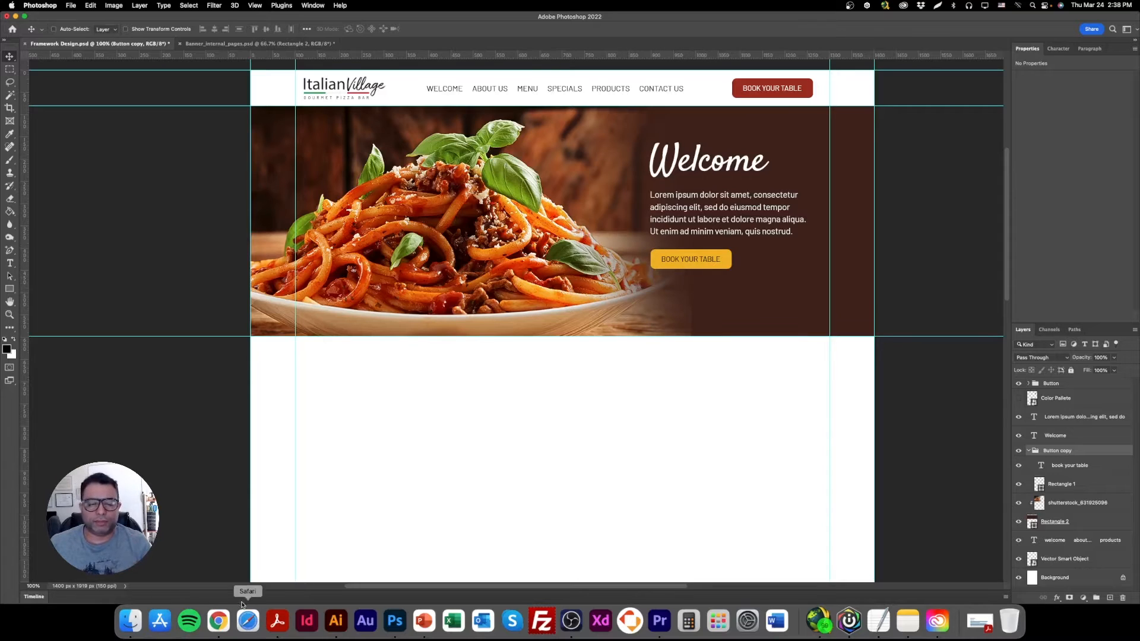
Switch to Chrome and run a Google image search for "google review logo" in a new tab.
{"action": "left_click", "coordinate": [224, 619]}
{"action": "left_click", "coordinate": [157, 22]}
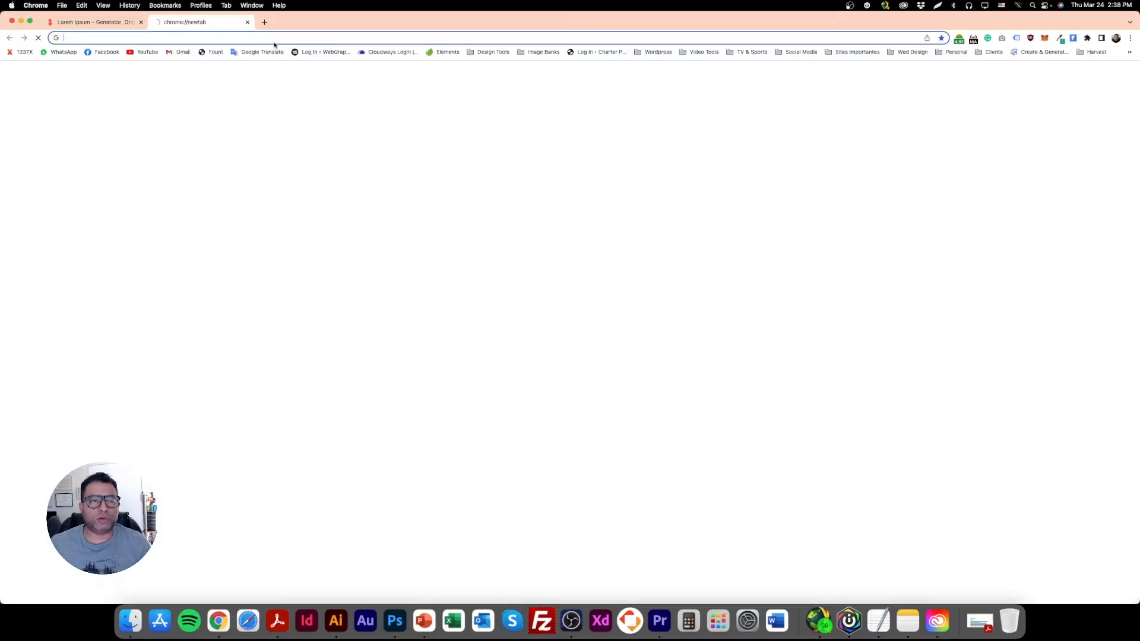
{"action": "type", "text": "google"}
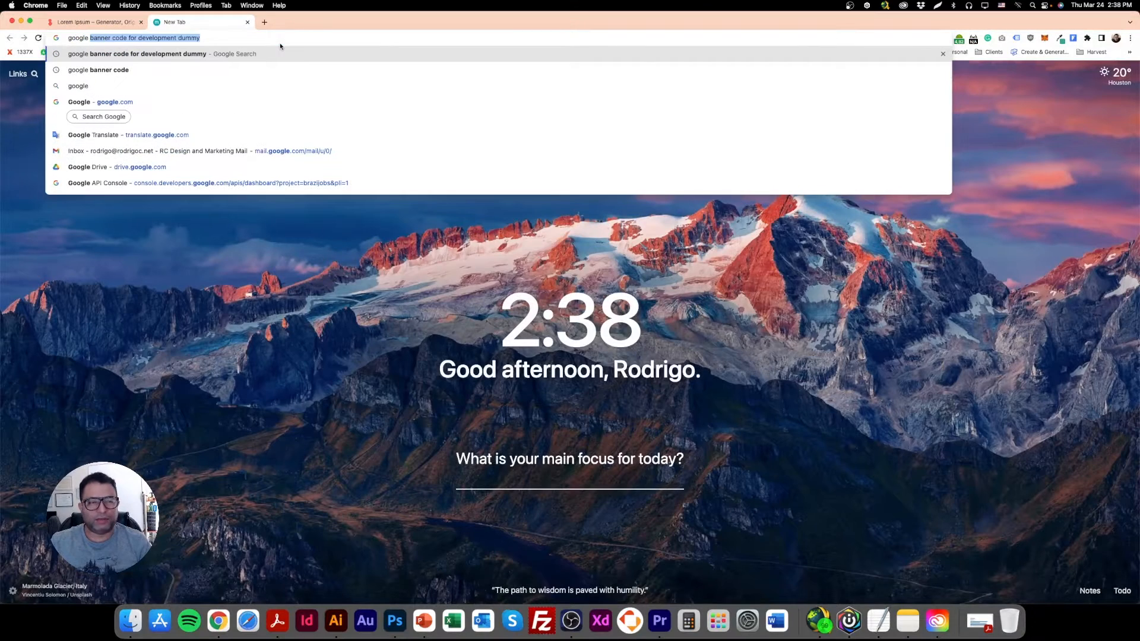
{"action": "type", "text": " review logos"}
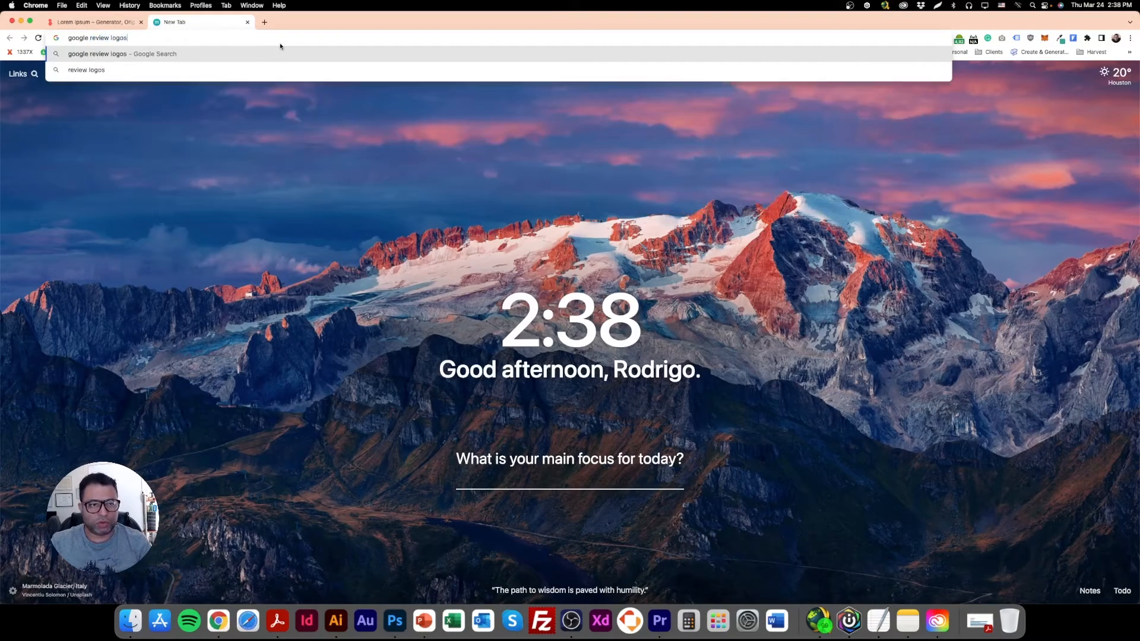
{"action": "key", "text": "BackSpace"}
{"action": "key", "text": "Return"}
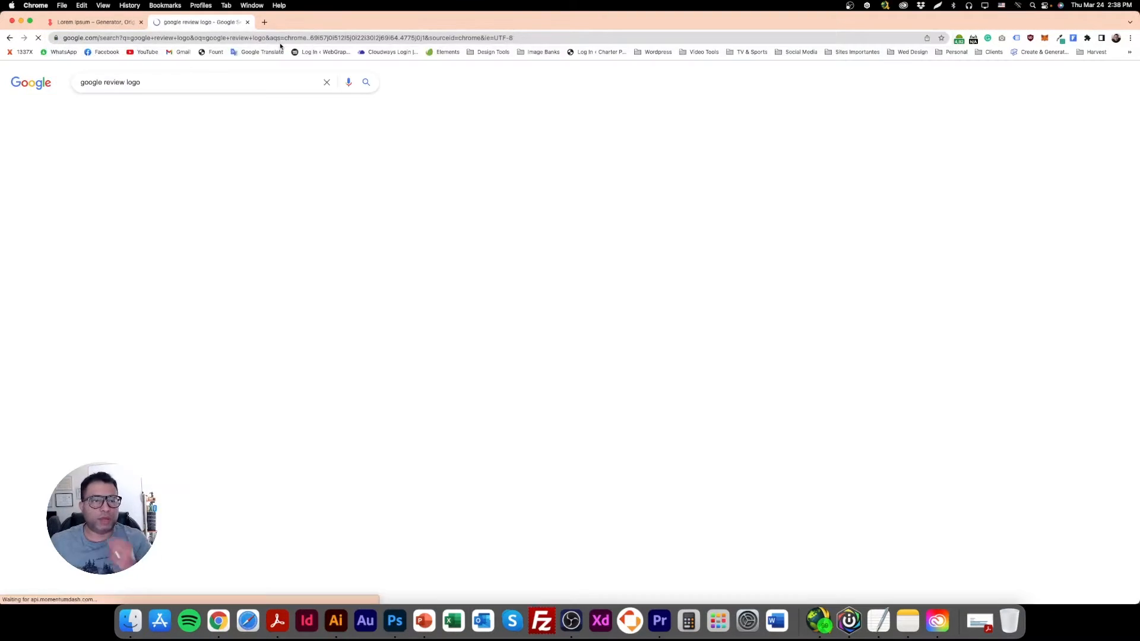
{"action": "left_click", "coordinate": [128, 110]}
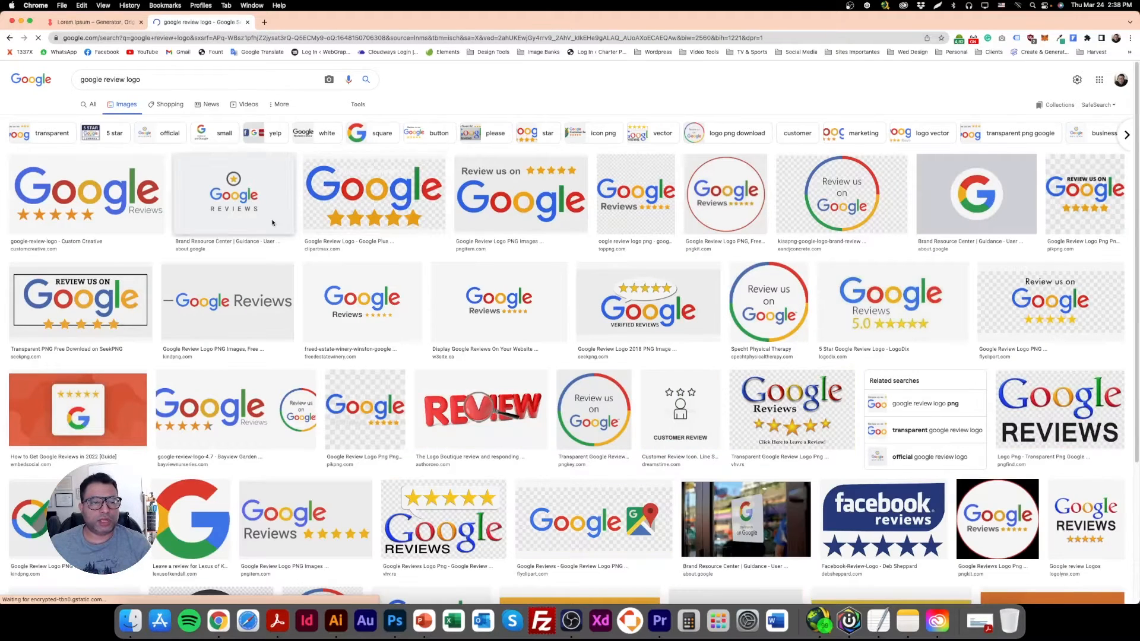
Copy the Google Reviews logo with orange stars on white from the Custom Creative result and paste it into the Photoshop layout.
{"action": "left_click", "coordinate": [404, 202]}
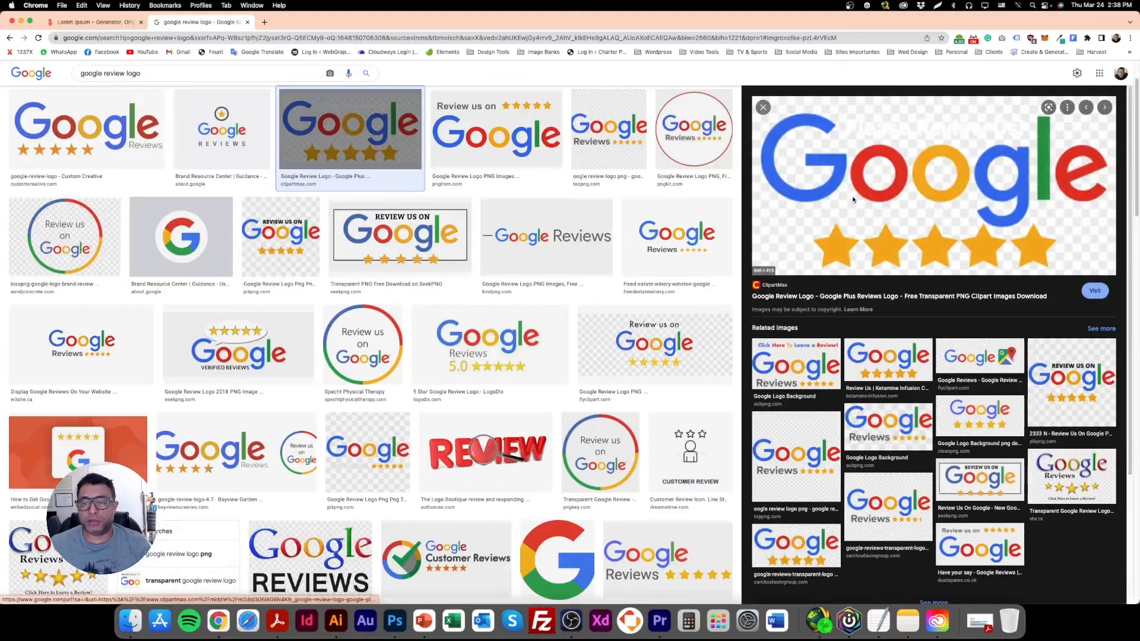
{"action": "left_click", "coordinate": [143, 142]}
{"action": "right_click", "coordinate": [870, 172]}
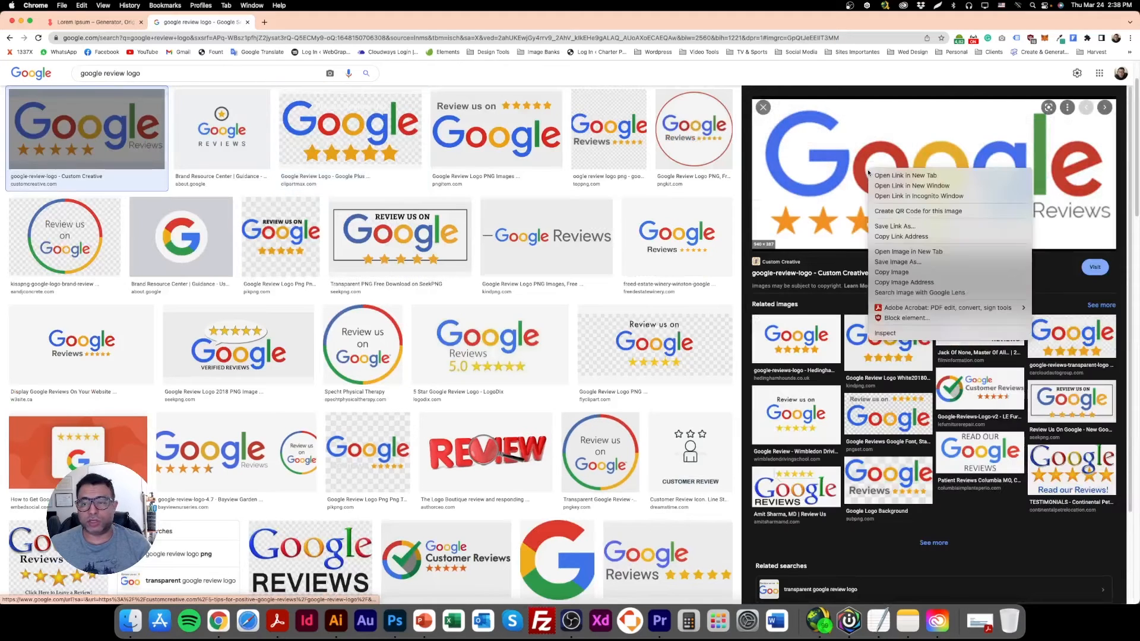
{"action": "left_click", "coordinate": [892, 272]}
{"action": "left_click", "coordinate": [394, 621]}
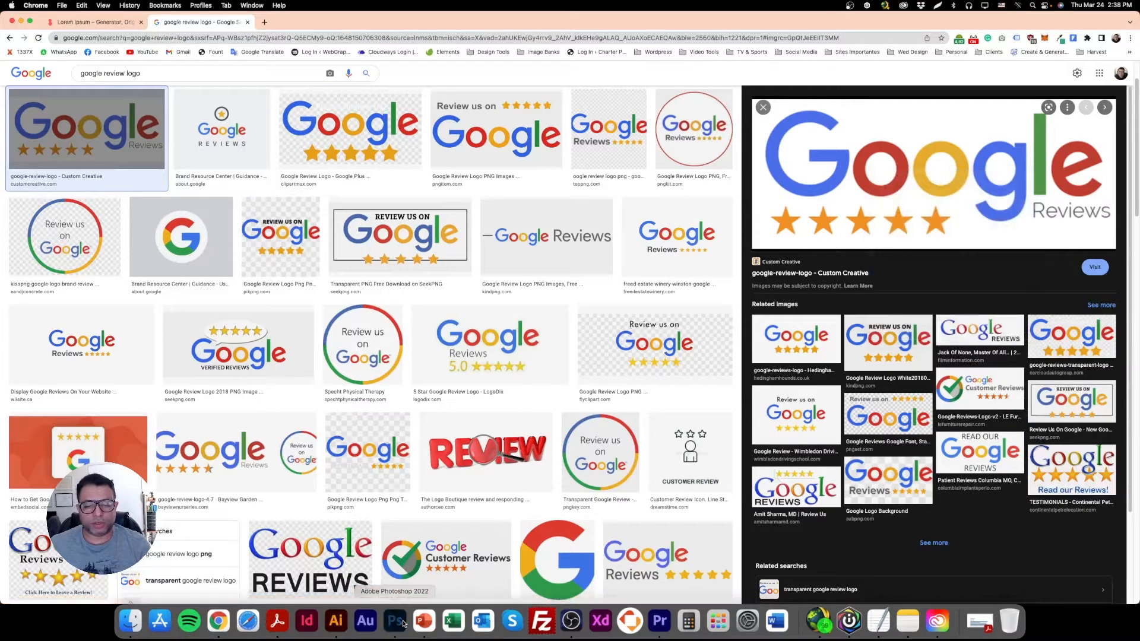
{"action": "key", "text": "super+v"}
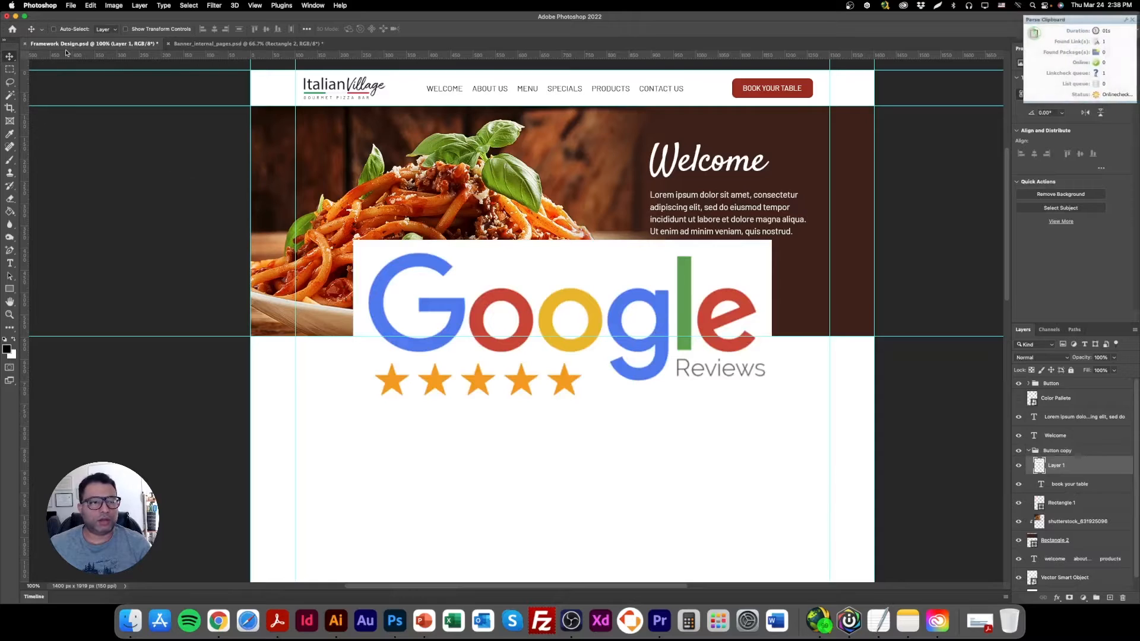
Scale the pasted Google Reviews logo to 11% and place it beneath the yellow banner button.
{"action": "left_click", "coordinate": [155, 29]}
{"action": "left_click_drag", "start_coordinate": [768, 324], "coordinate": [688, 298]}
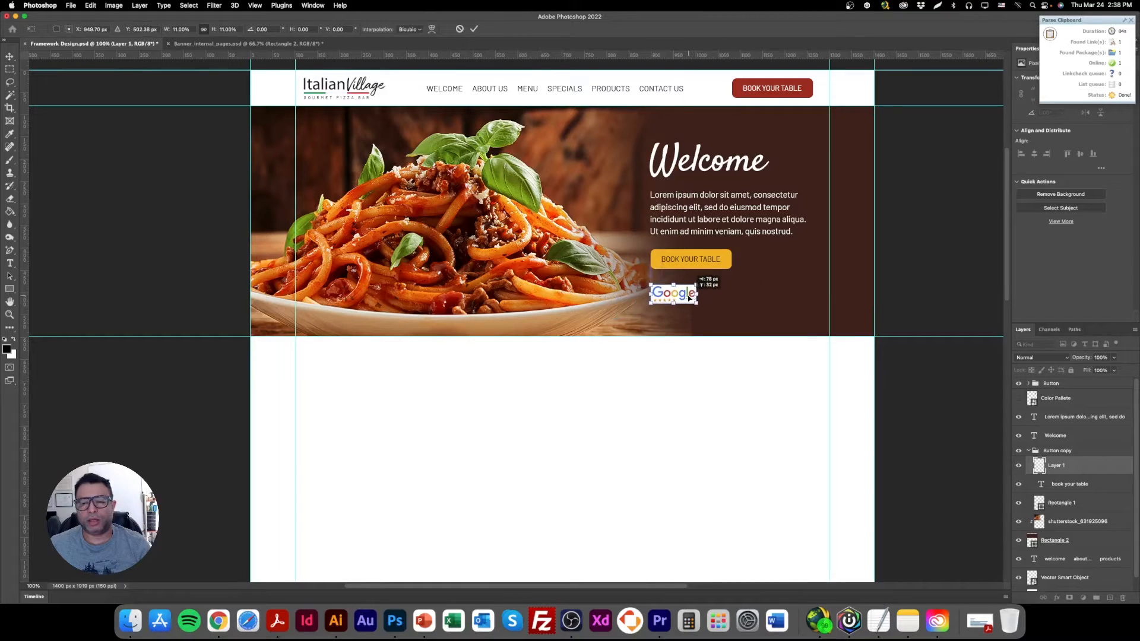
{"action": "key", "text": "Return"}
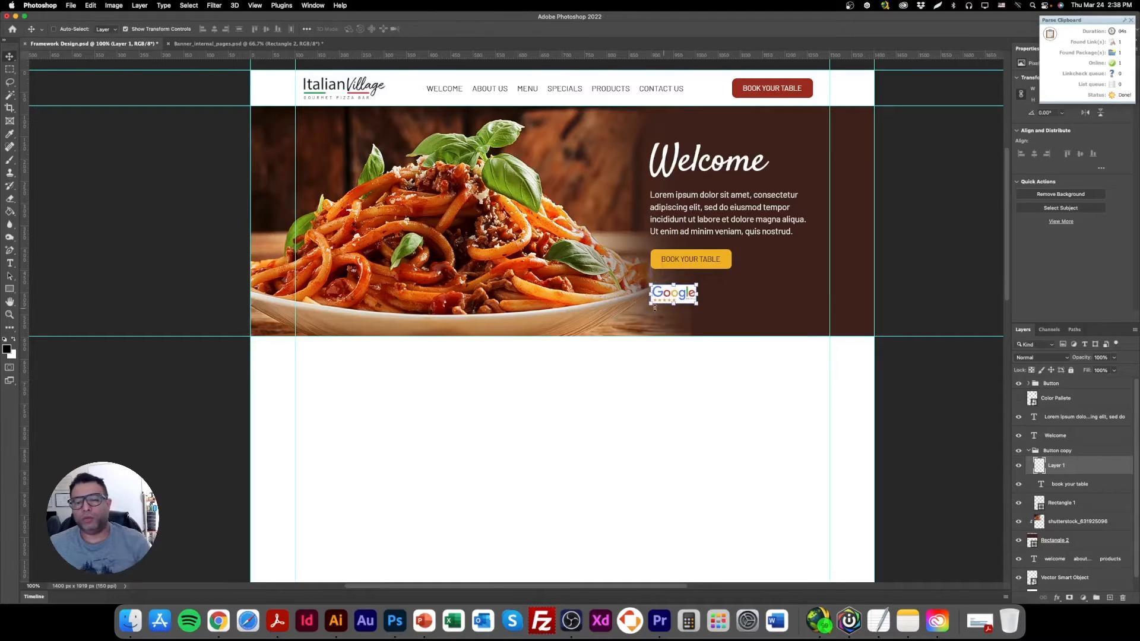
Add a white rectangle about 117 × 57 px behind the Google Reviews logo as its backing.
{"action": "left_click", "coordinate": [12, 290]}
{"action": "left_click_drag", "start_coordinate": [648, 281], "coordinate": [700, 306]}
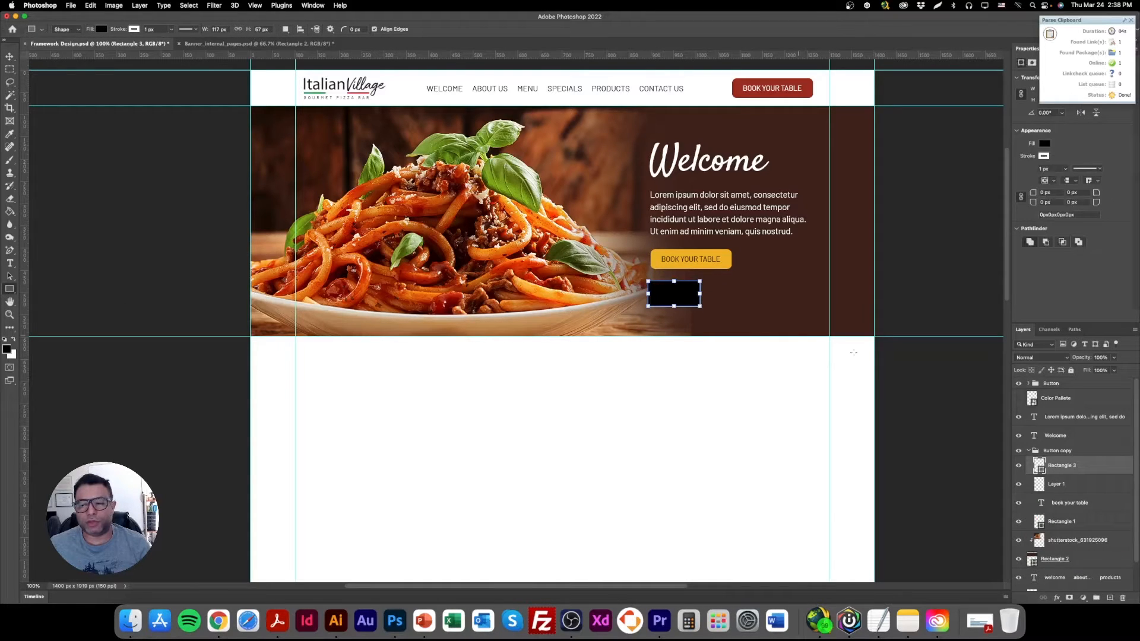
{"action": "left_click_drag", "start_coordinate": [1094, 475], "coordinate": [1086, 492]}
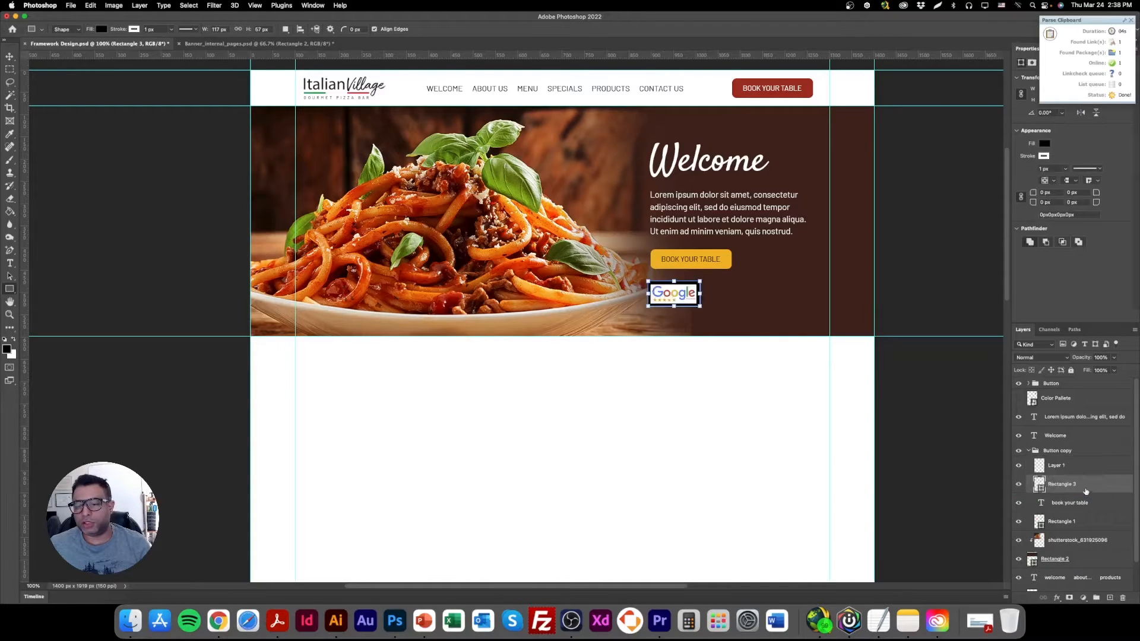
{"action": "double_click", "coordinate": [1041, 485]}
{"action": "left_click", "coordinate": [710, 356]}
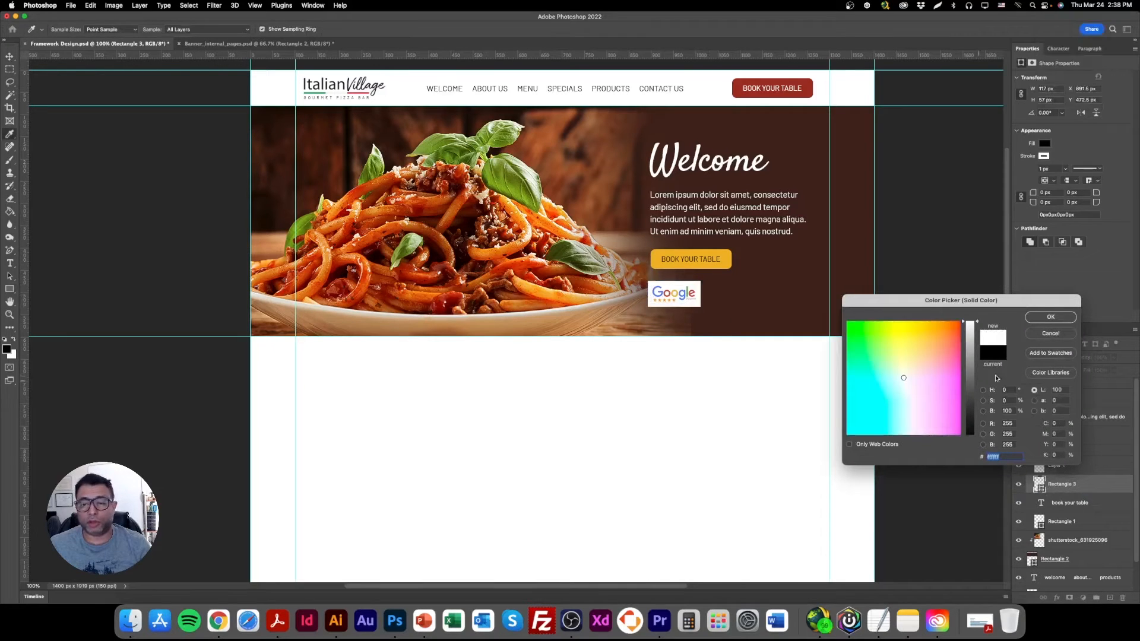
{"action": "left_click", "coordinate": [1050, 318]}
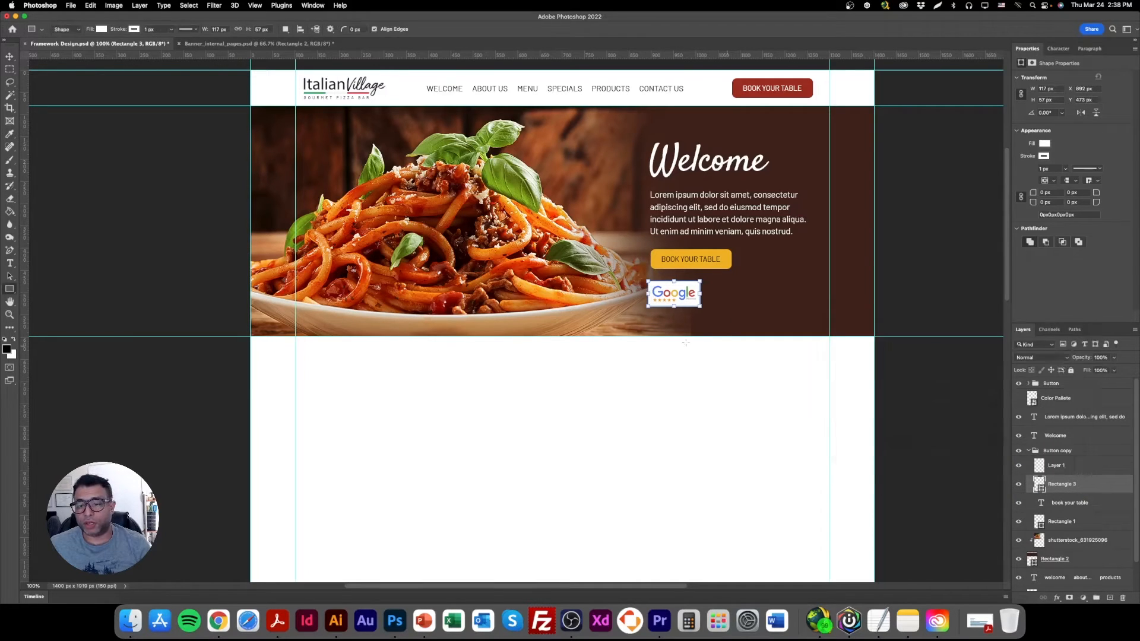
Round all corners of the white rectangle behind the logo to 7 px.
{"action": "left_click", "coordinate": [11, 316]}
{"action": "left_click", "coordinate": [684, 295]}
{"action": "left_click", "coordinate": [683, 294]}
{"action": "left_click", "coordinate": [683, 295]}
{"action": "left_click", "coordinate": [10, 56]}
{"action": "left_click_drag", "start_coordinate": [555, 254], "coordinate": [560, 260]}
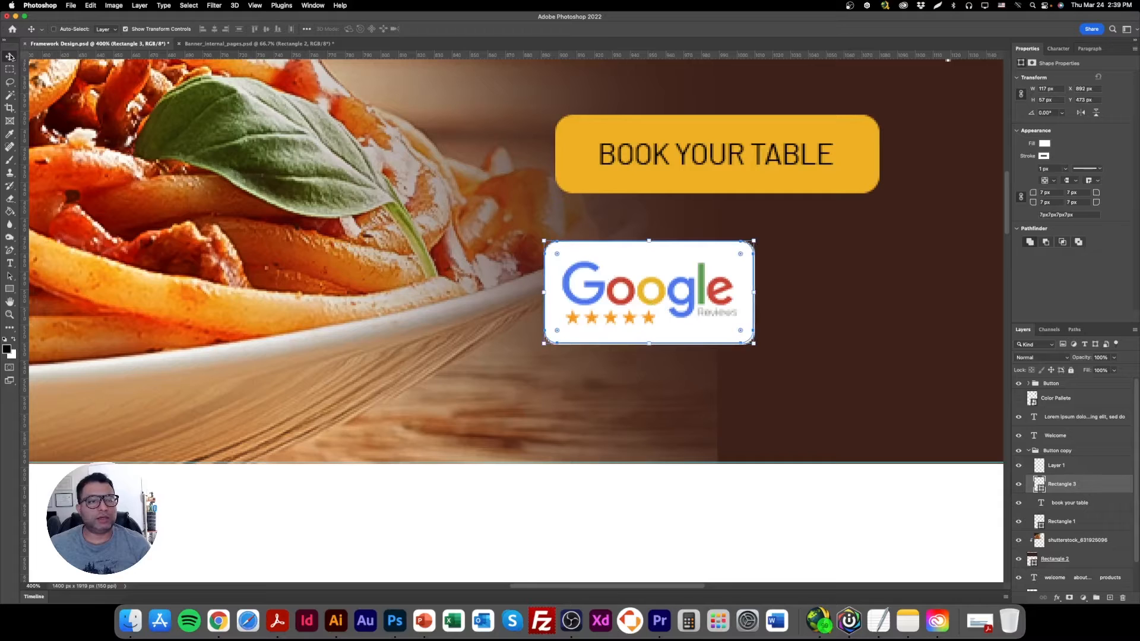
Clip the Google Reviews logo to the white rectangle with a clipping mask and nudge it slightly right to center it.
{"action": "left_click", "coordinate": [1084, 472]}
{"action": "right_click", "coordinate": [1093, 473]}
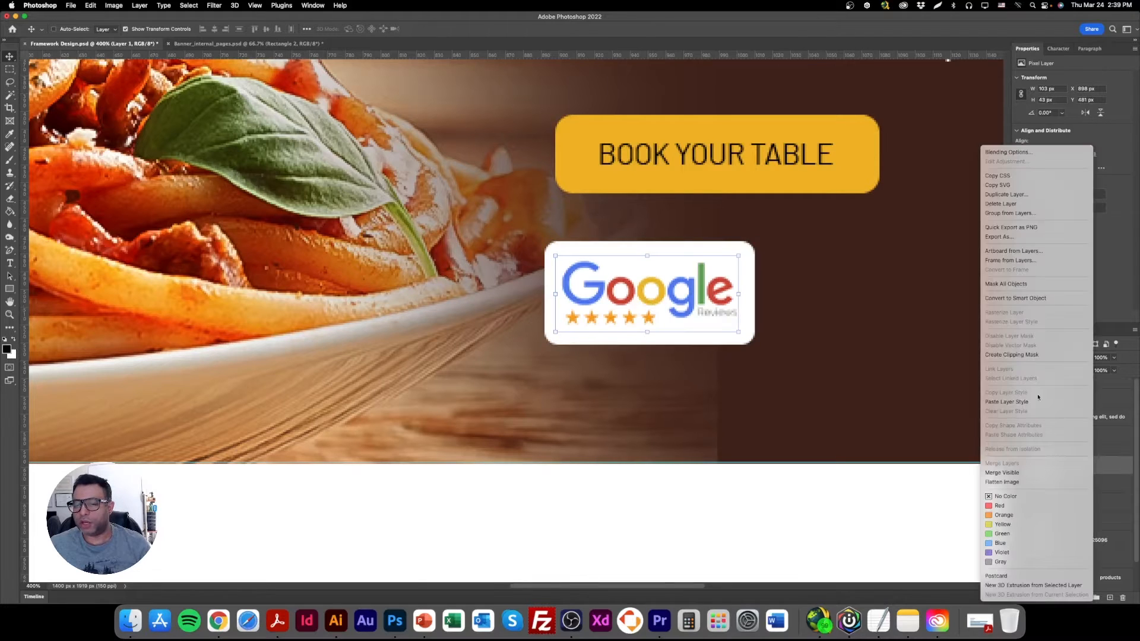
{"action": "left_click", "coordinate": [1032, 357]}
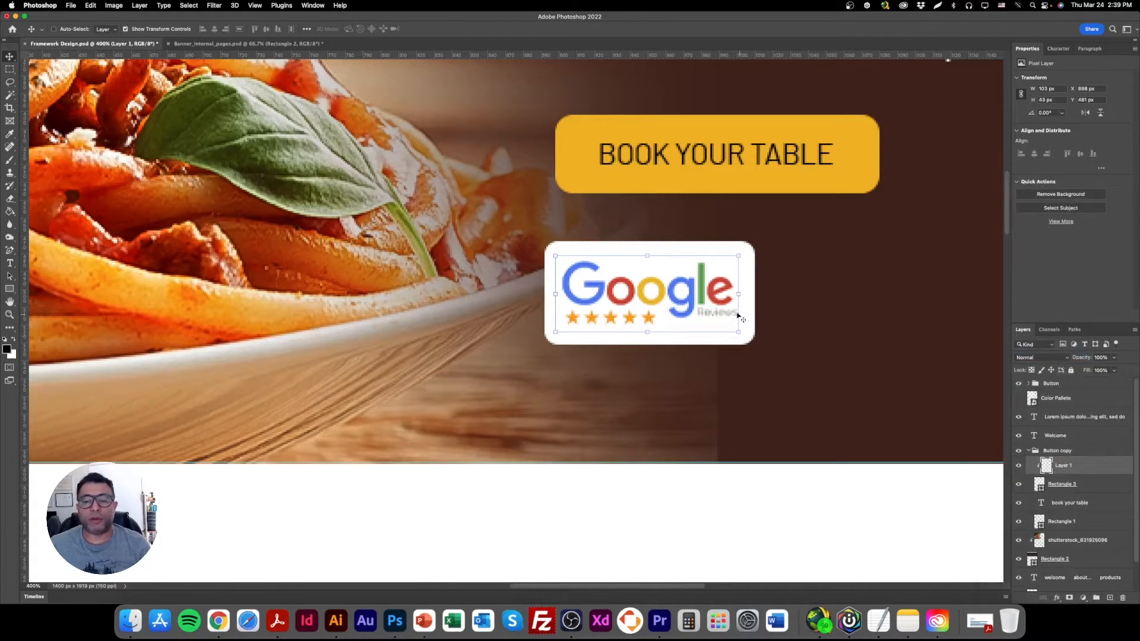
{"action": "left_click_drag", "start_coordinate": [672, 299], "coordinate": [674, 298]}
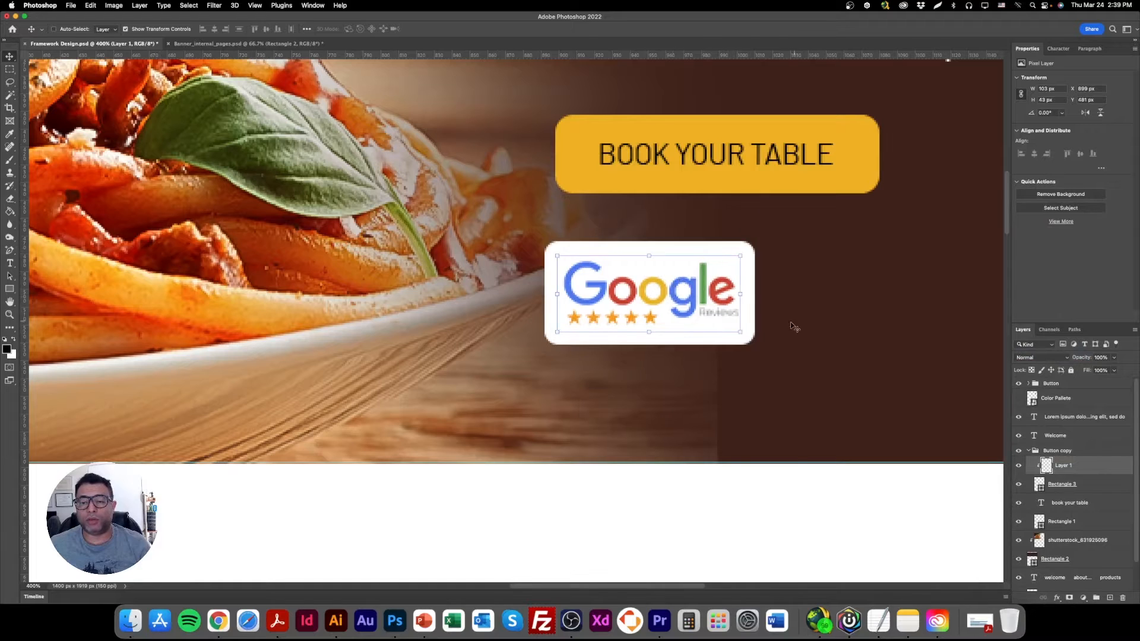
Move the logo and its white rectangle together to line up with the button's left edge, and turn off the transform controls.
{"action": "key", "text": "super+minus"}
{"action": "key", "text": "super+minus"}
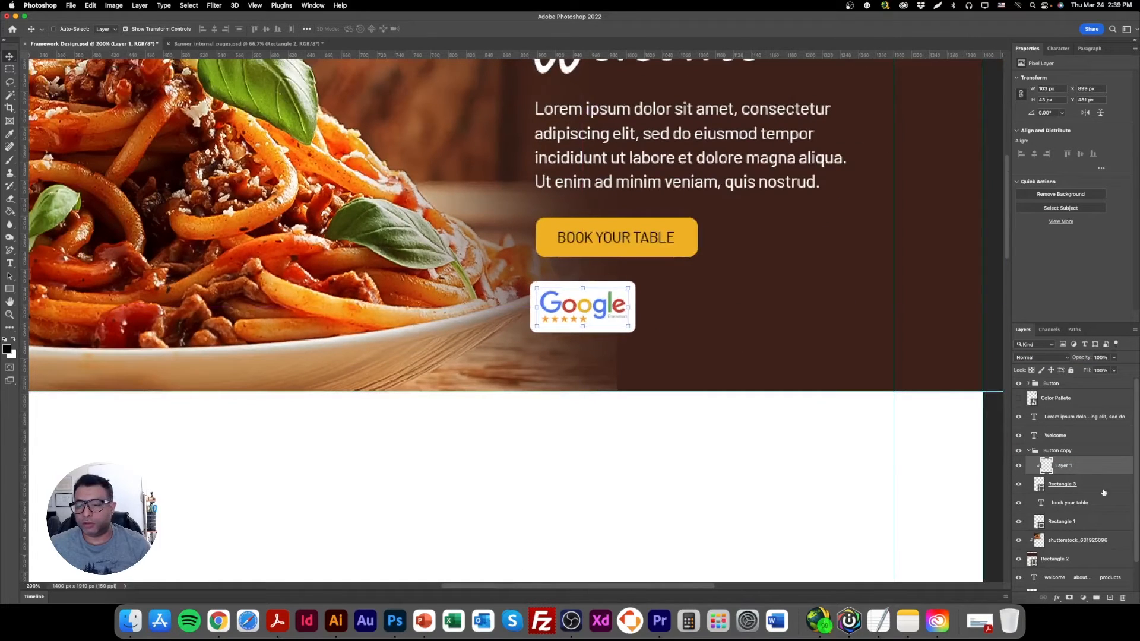
{"action": "left_click", "coordinate": [1084, 485]}
{"action": "left_click_drag", "start_coordinate": [604, 313], "coordinate": [614, 318]}
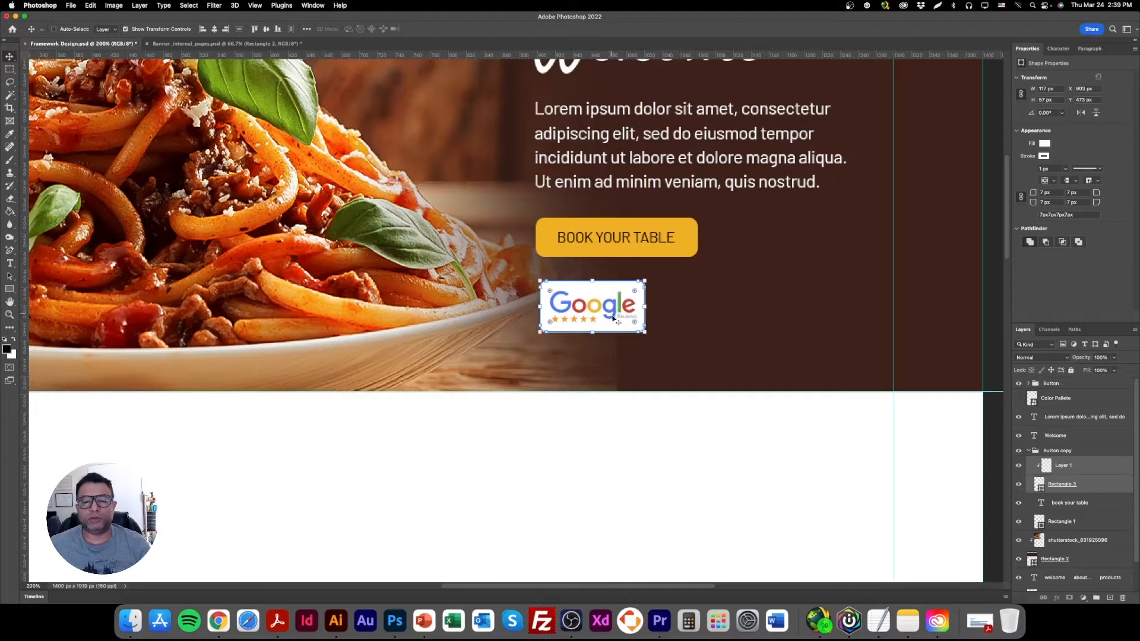
{"action": "left_click", "coordinate": [150, 29]}
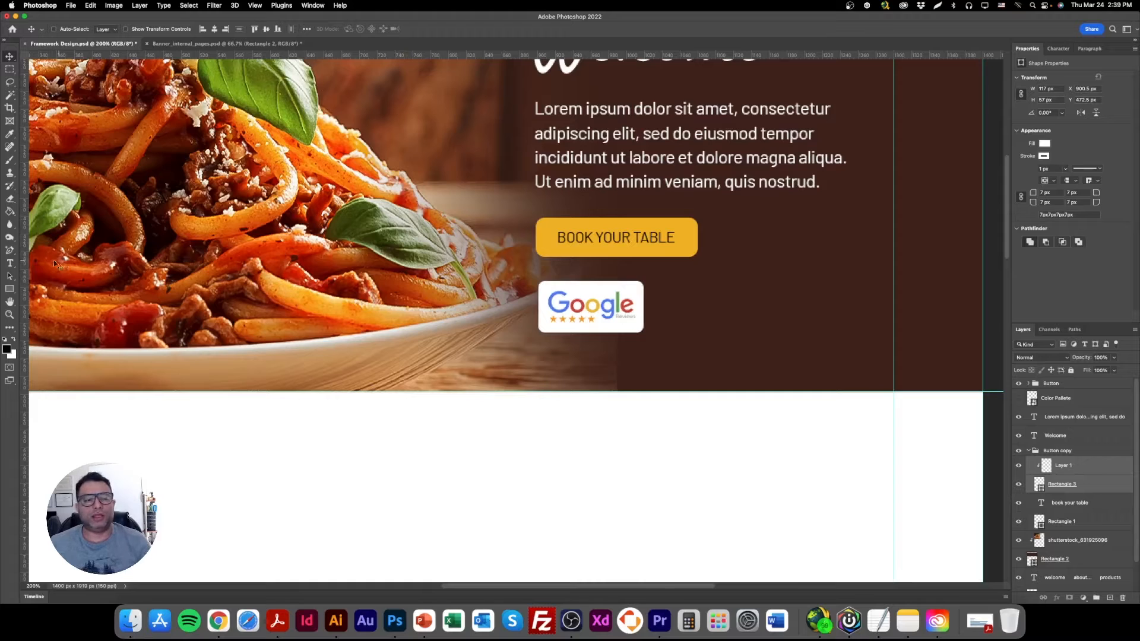
Copy the ClipartMax Google logo with five large yellow stars from Chrome and paste it into the Photoshop layout.
{"action": "left_click", "coordinate": [11, 290]}
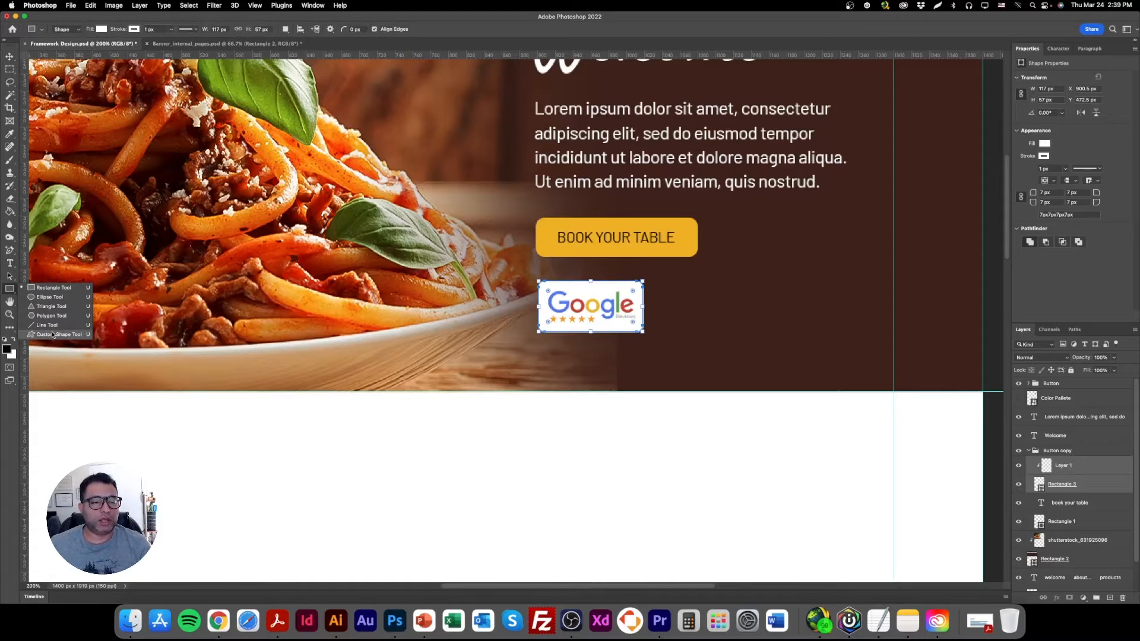
{"action": "left_click", "coordinate": [218, 621]}
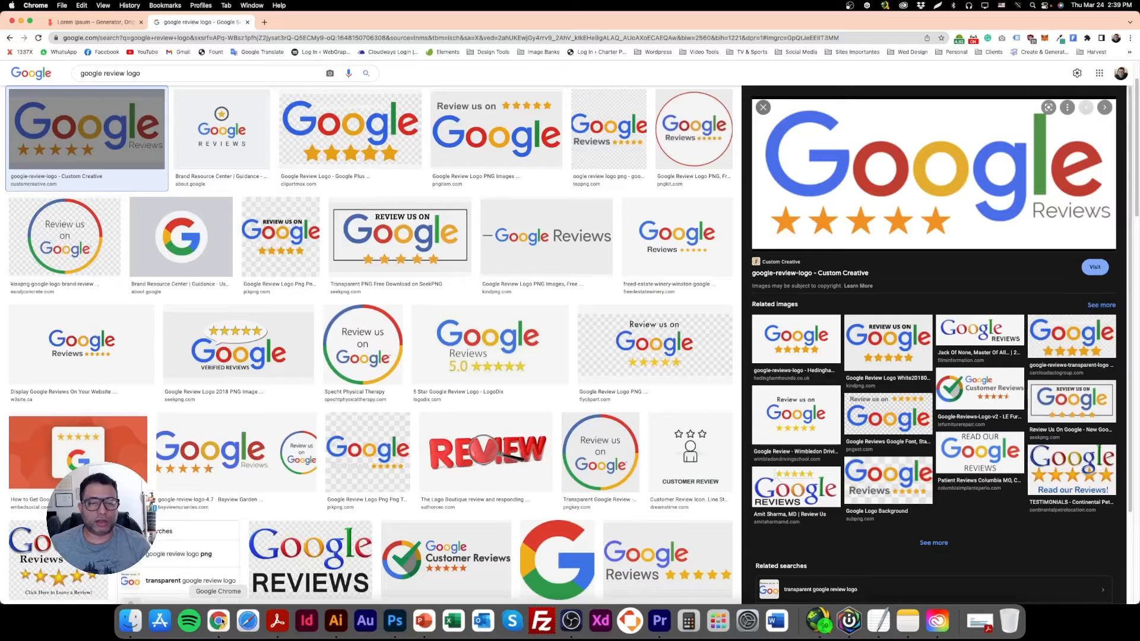
{"action": "left_click", "coordinate": [350, 152]}
{"action": "right_click", "coordinate": [890, 240]}
{"action": "left_click", "coordinate": [933, 341]}
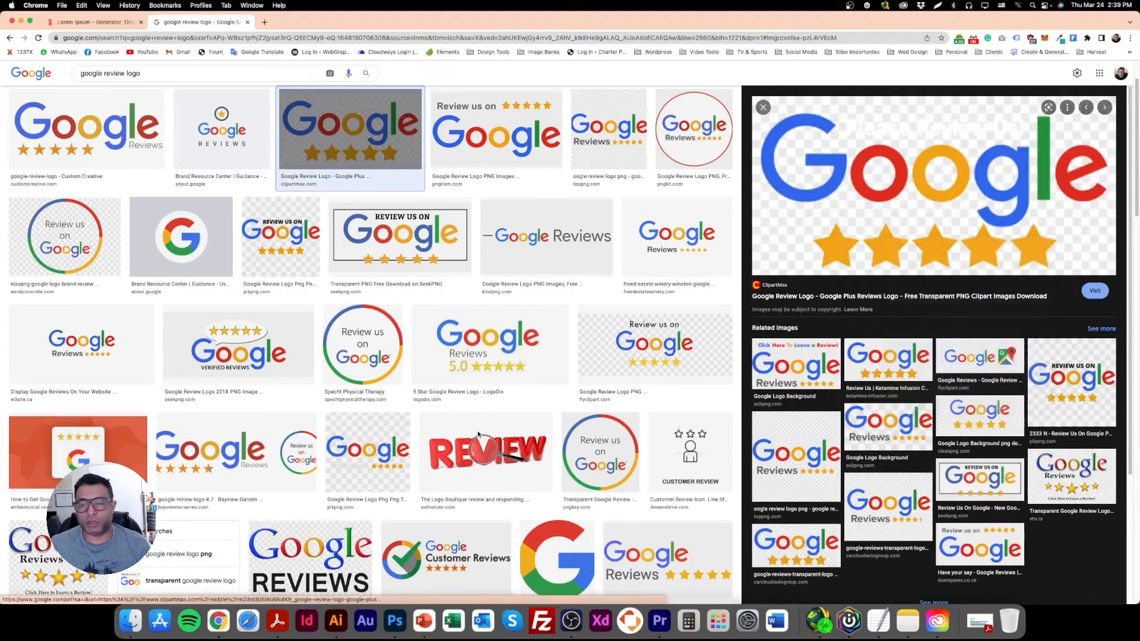
{"action": "left_click", "coordinate": [395, 621]}
{"action": "key", "text": "super+v"}
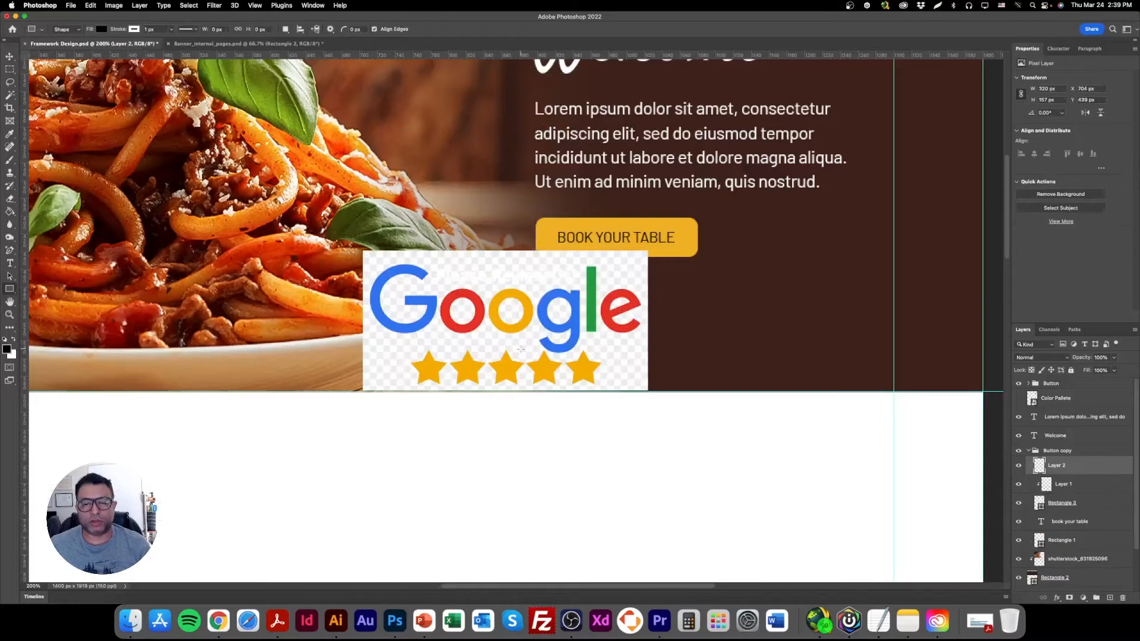
Isolate the five yellow stars from the pasted image with the Magic Wand and move them beside the Google Reviews badge.
{"action": "left_click", "coordinate": [10, 94]}
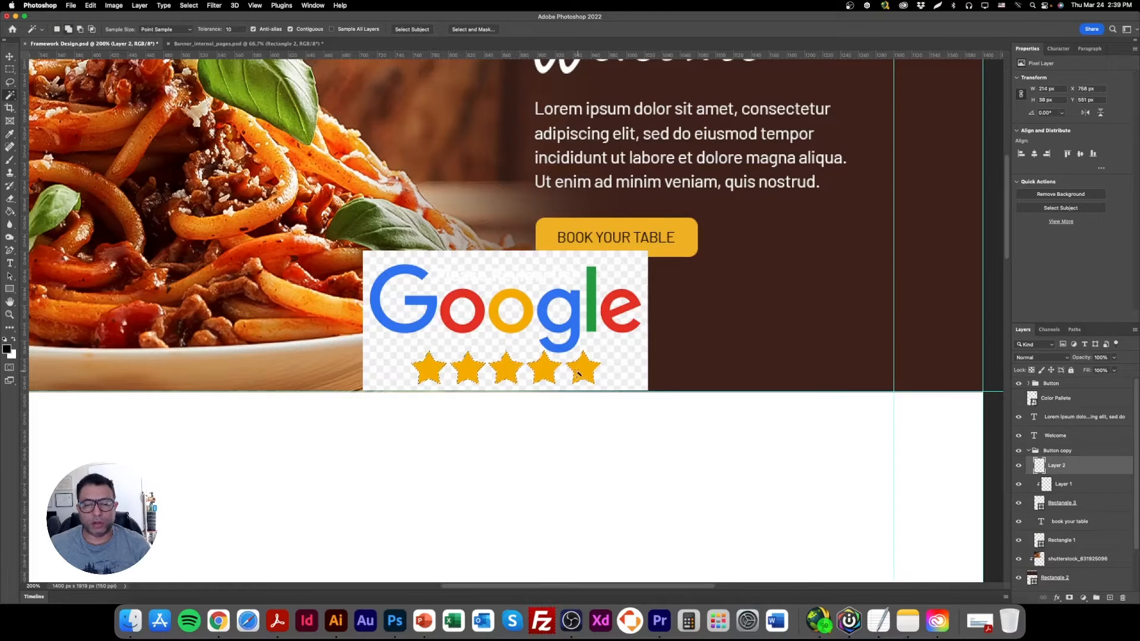
{"action": "key", "text": "Delete"}
{"action": "left_click", "coordinate": [8, 60]}
{"action": "key", "text": "Delete"}
{"action": "key", "text": "super+v"}
{"action": "left_click_drag", "start_coordinate": [480, 310], "coordinate": [706, 294]}
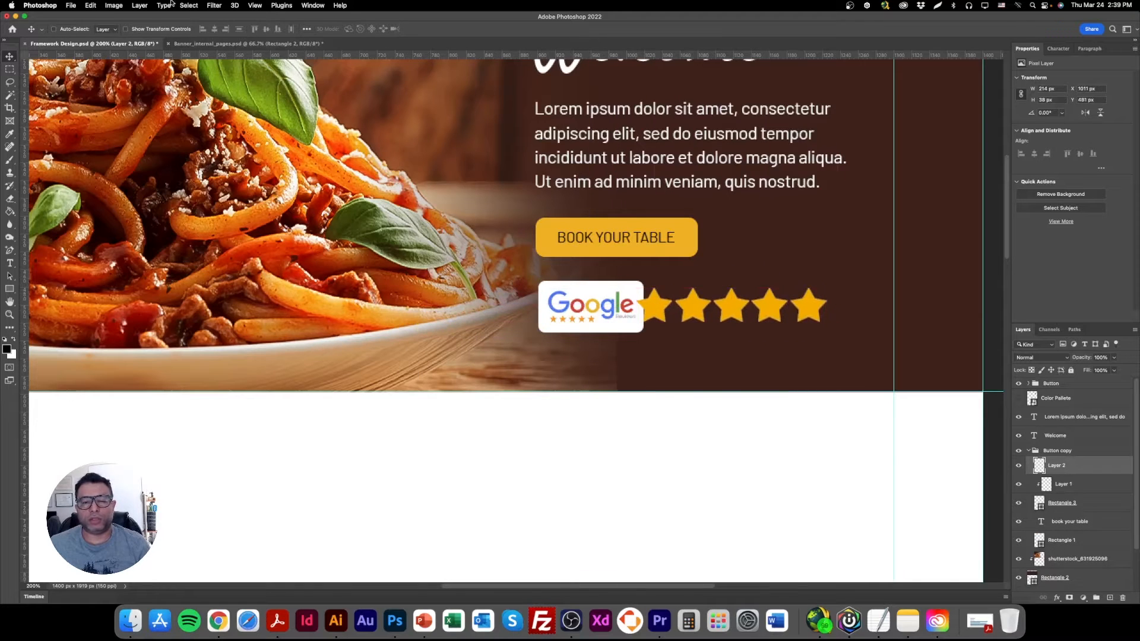
Scale the five stars down to about 110 × 20 px and place them to the right of the yellow button.
{"action": "key", "text": "super+t"}
{"action": "left_click_drag", "start_coordinate": [830, 304], "coordinate": [790, 233]}
{"action": "key", "text": "Return"}
{"action": "key", "text": "Down"}
{"action": "left_click", "coordinate": [189, 31]}
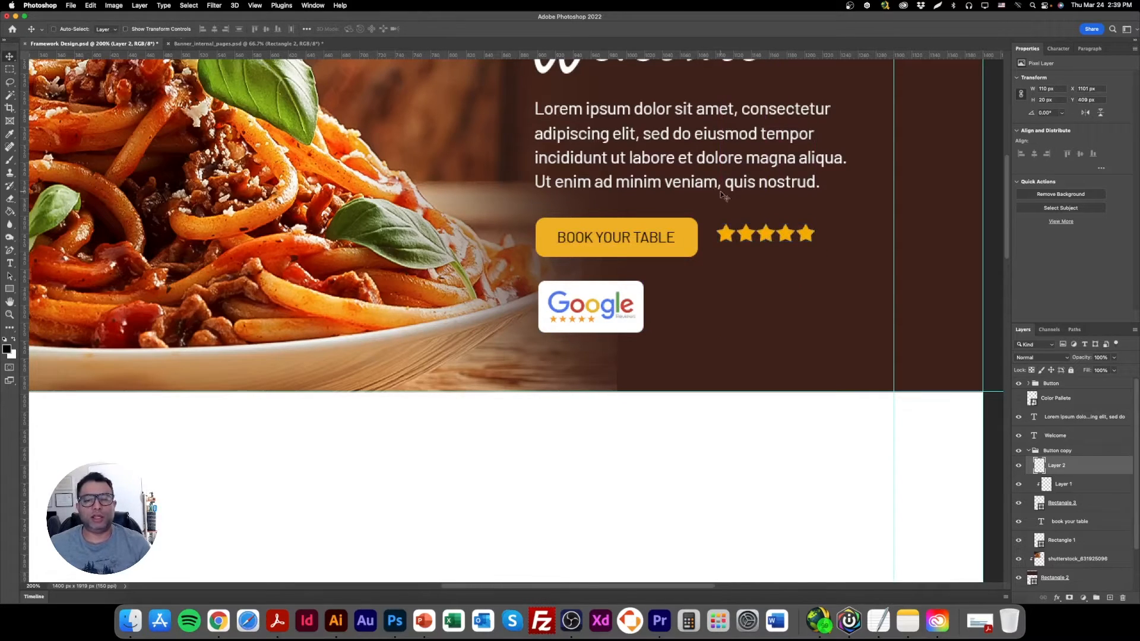
Duplicate the lorem ipsum paragraph and place the copy to the right of the Google Reviews badge.
{"action": "right_click", "coordinate": [689, 138]}
{"action": "left_click", "coordinate": [704, 140]}
{"action": "left_click_drag", "start_coordinate": [656, 124], "coordinate": [768, 295]}
Replace the duplicated paragraph's text with "Check our reviews!" and "Our customers love our food!" on two lines.
{"action": "triple_click", "coordinate": [766, 296]}
{"action": "key", "text": "super+a"}
{"action": "type", "text": "Ch"}
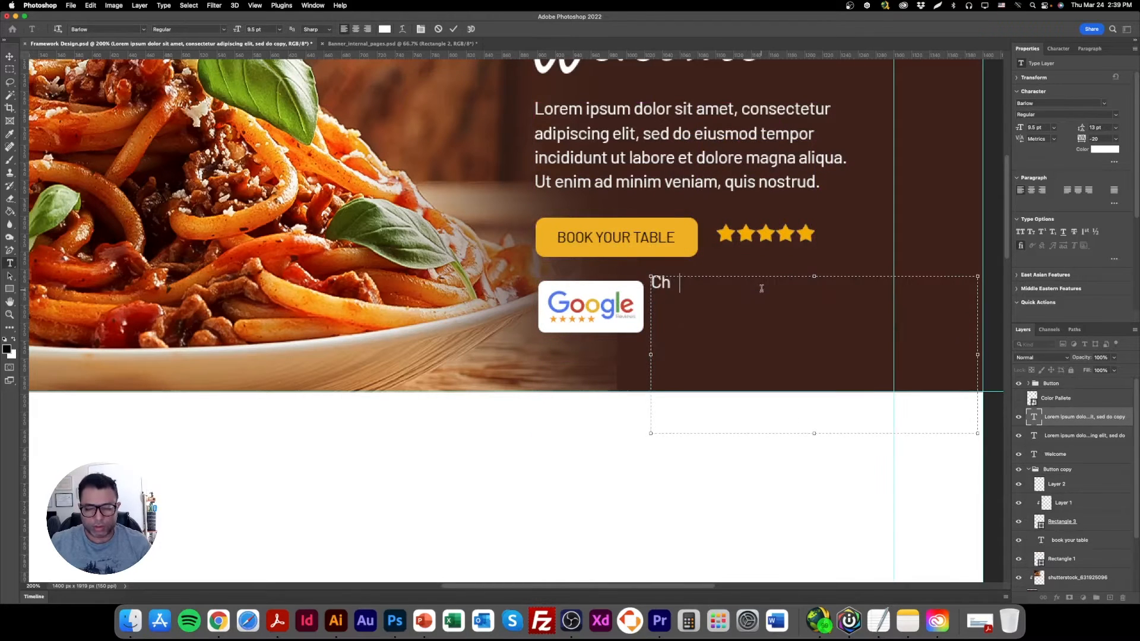
{"action": "type", "text": "eck our reviews"}
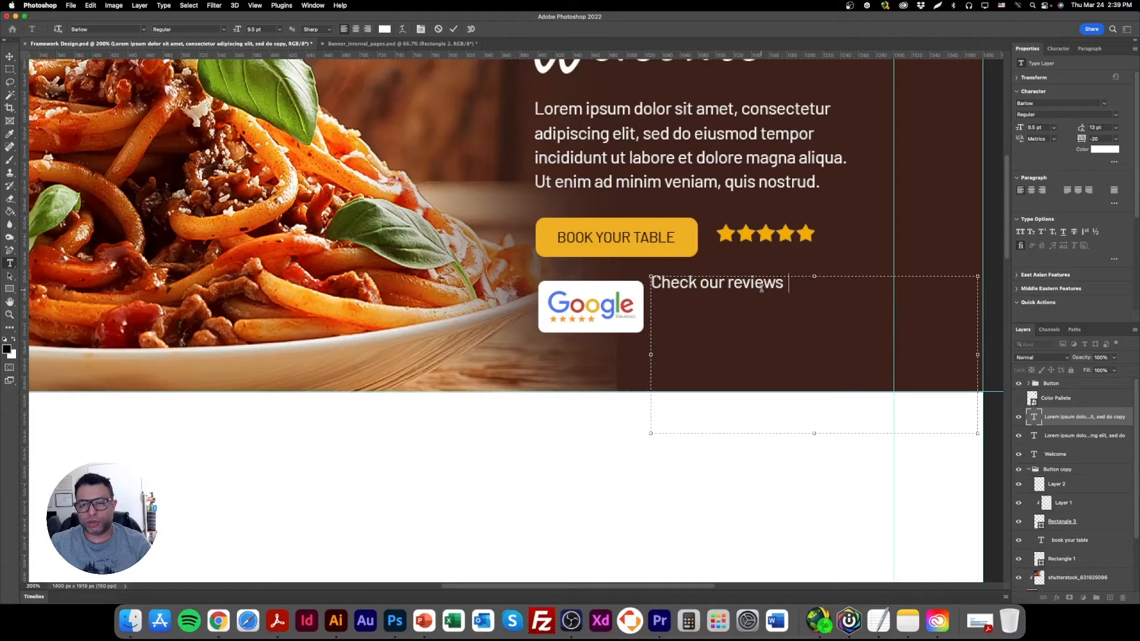
{"action": "type", "text": "!"}
{"action": "key", "text": "Return"}
{"action": "type", "text": "Our cuys"}
{"action": "key", "text": "BackSpace"}
{"action": "key", "text": "BackSpace"}
{"action": "type", "text": "stomers love"}
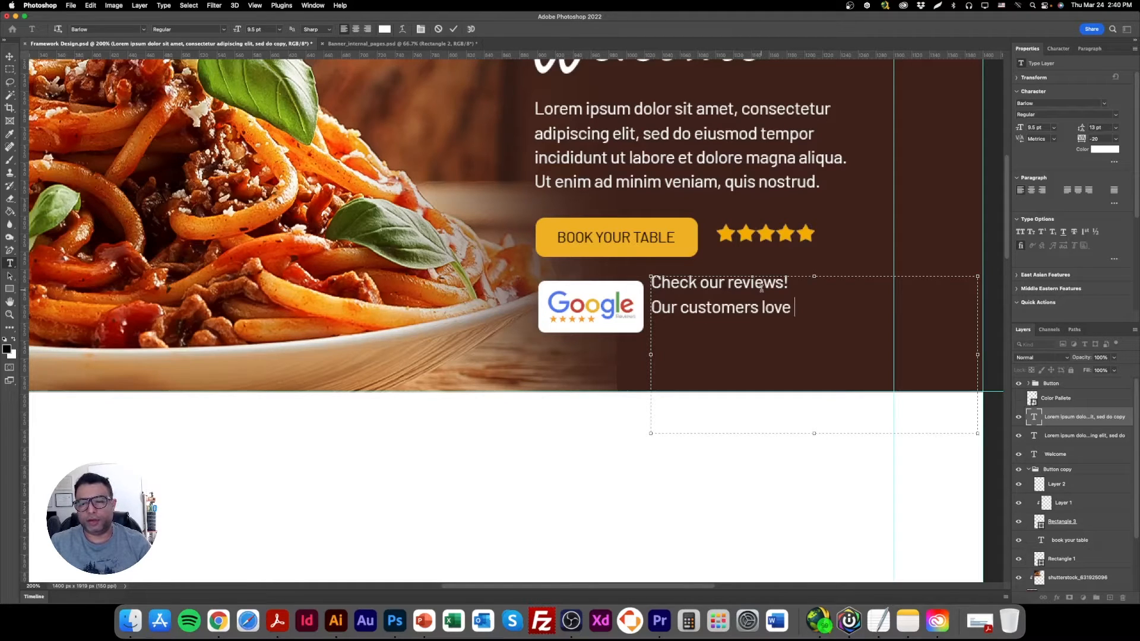
{"action": "type", "text": " our food!"}
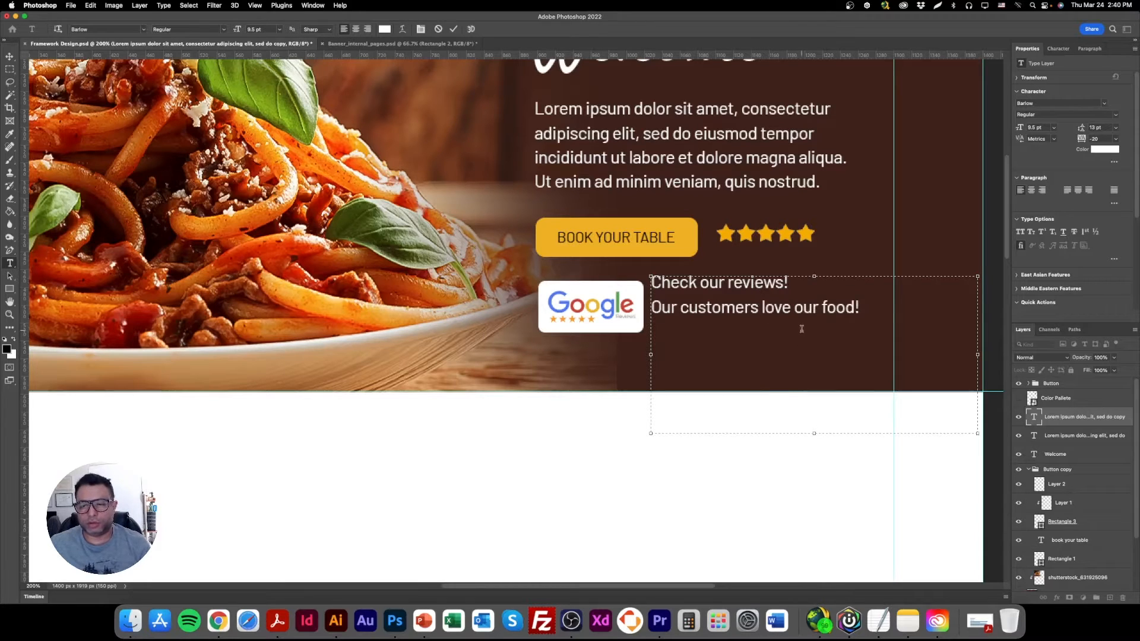
Shorten the review text's second line to "Customers love our food!" and shrink its text box to fit the two lines.
{"action": "left_click_drag", "start_coordinate": [808, 435], "coordinate": [814, 336]}
{"action": "left_click_drag", "start_coordinate": [689, 307], "coordinate": [651, 307]}
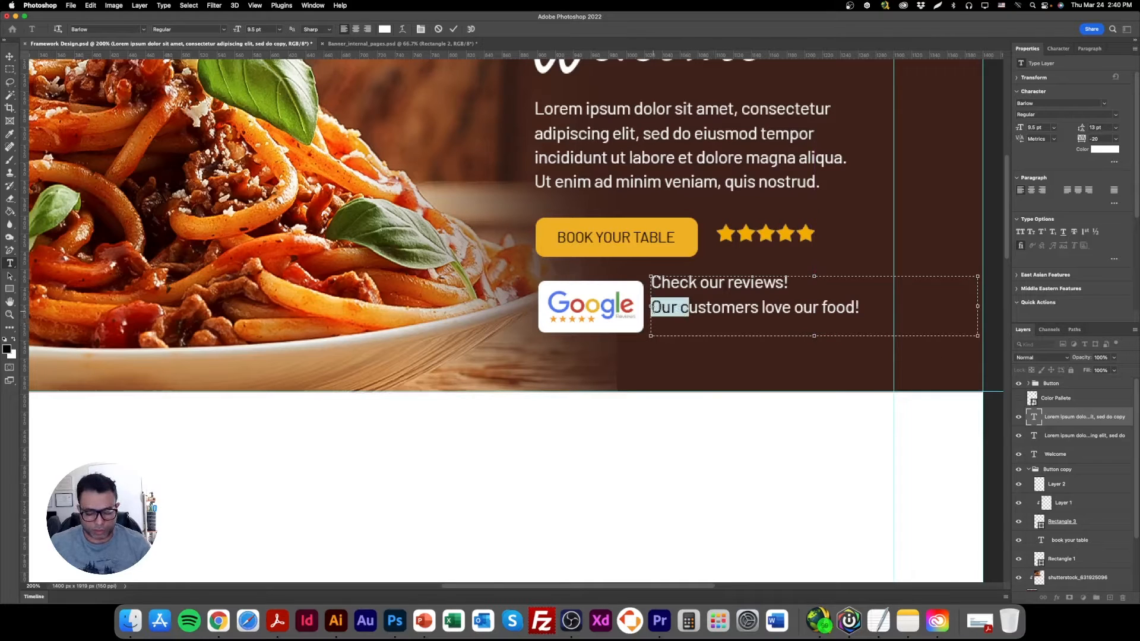
{"action": "type", "text": "C"}
{"action": "left_click_drag", "start_coordinate": [978, 306], "coordinate": [847, 306]}
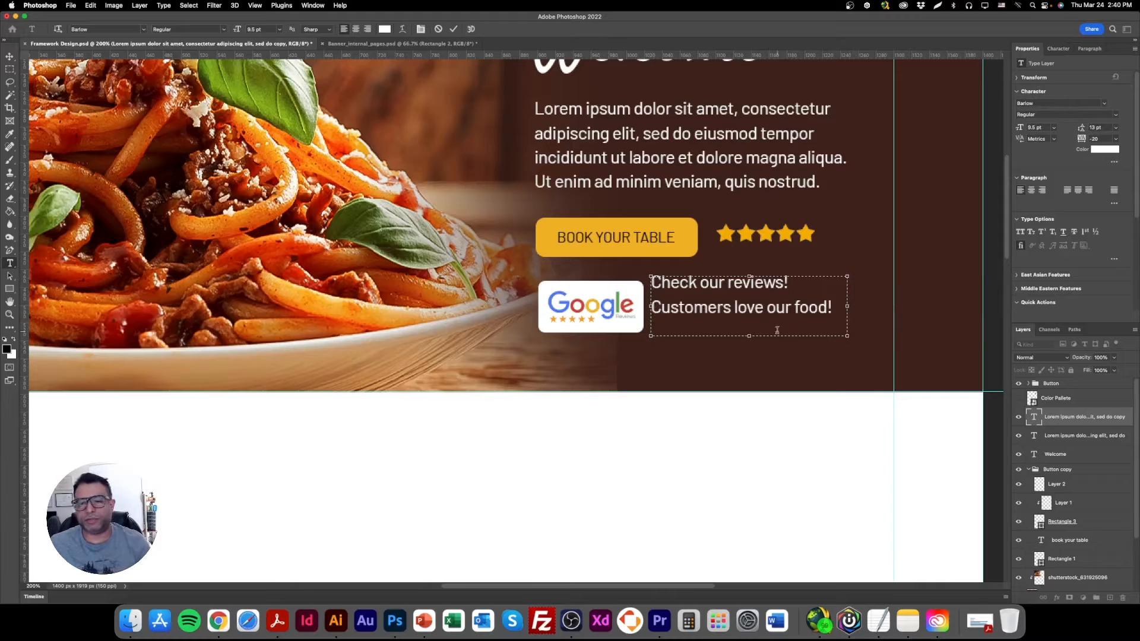
{"action": "left_click_drag", "start_coordinate": [752, 336], "coordinate": [750, 326]}
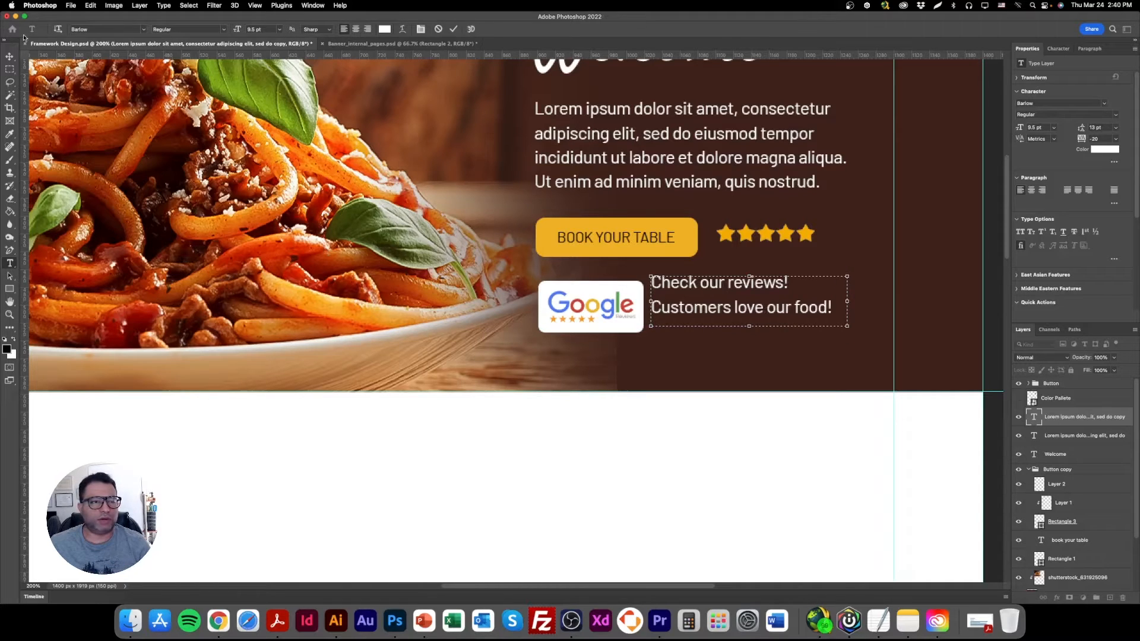
Set the review text's leading to 11 pt and center the text vertically beside the Google Reviews badge.
{"action": "left_click", "coordinate": [9, 55]}
{"action": "left_click_drag", "start_coordinate": [691, 286], "coordinate": [693, 301]}
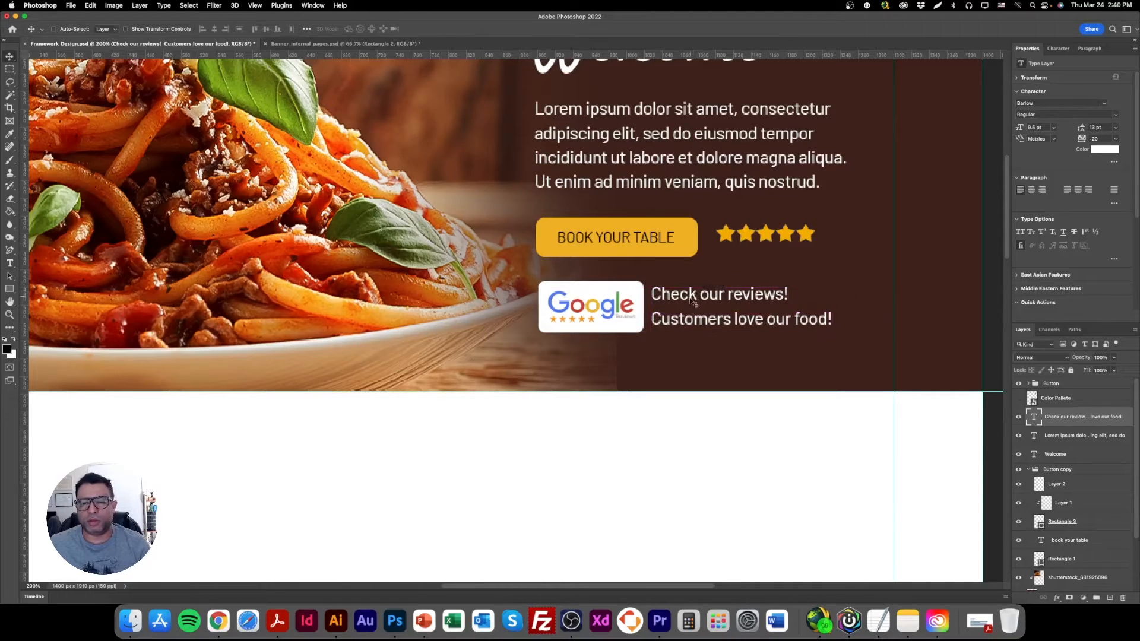
{"action": "left_click", "coordinate": [1106, 126]}
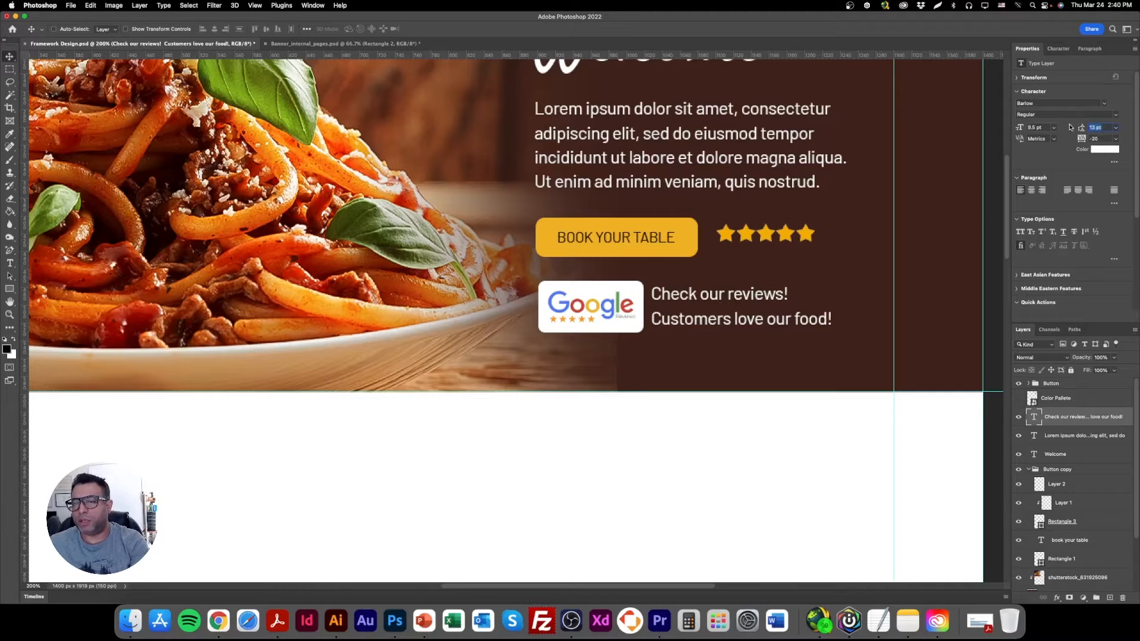
{"action": "type", "text": "11"}
{"action": "key", "text": "Return"}
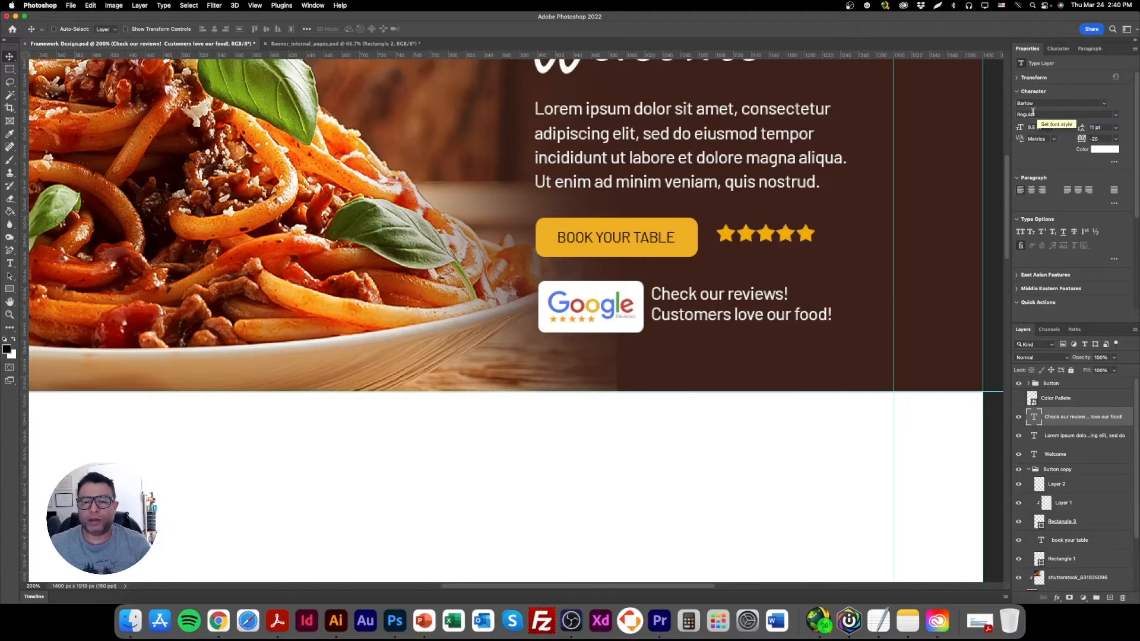
{"action": "left_click_drag", "start_coordinate": [748, 306], "coordinate": [753, 308]}
{"action": "double_click", "coordinate": [751, 308]}
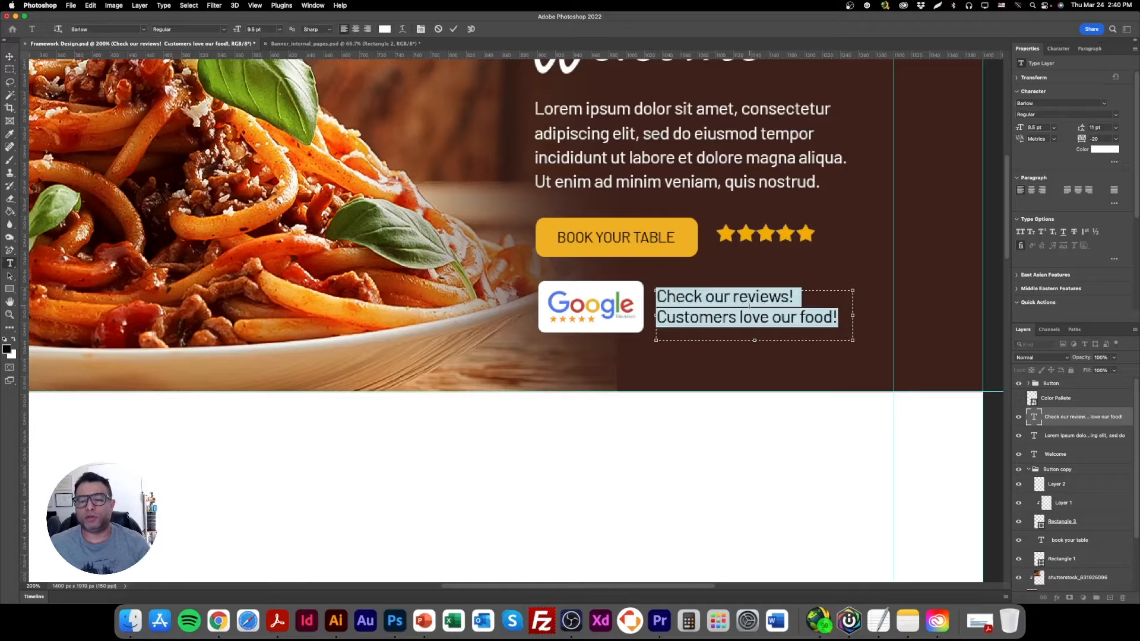
{"action": "left_click", "coordinate": [9, 57]}
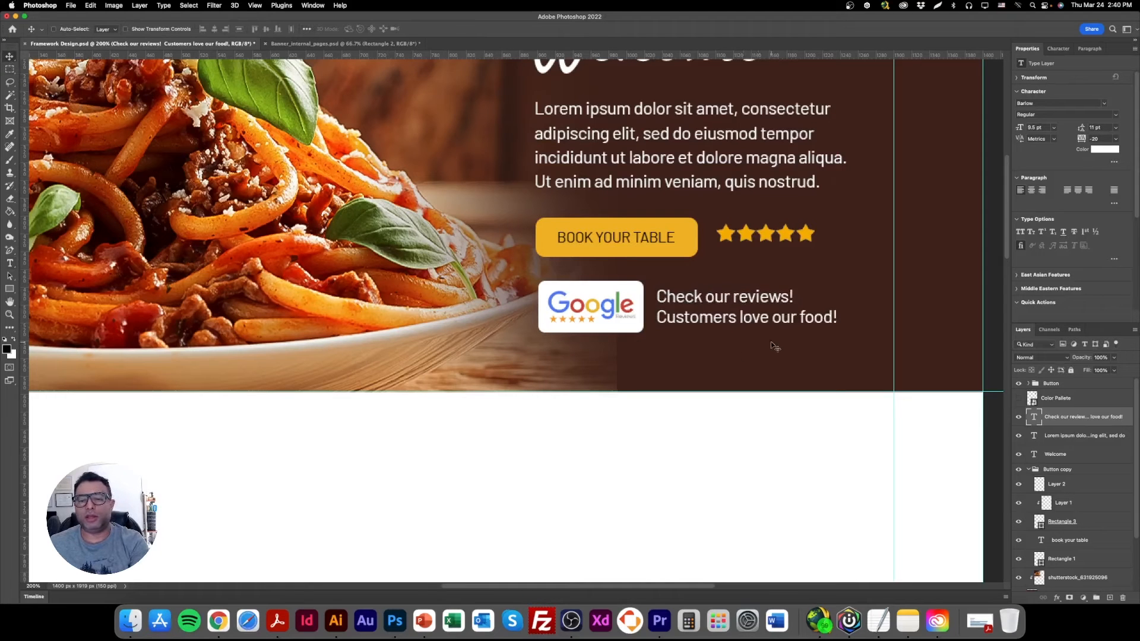
{"action": "key", "text": "super+minus"}
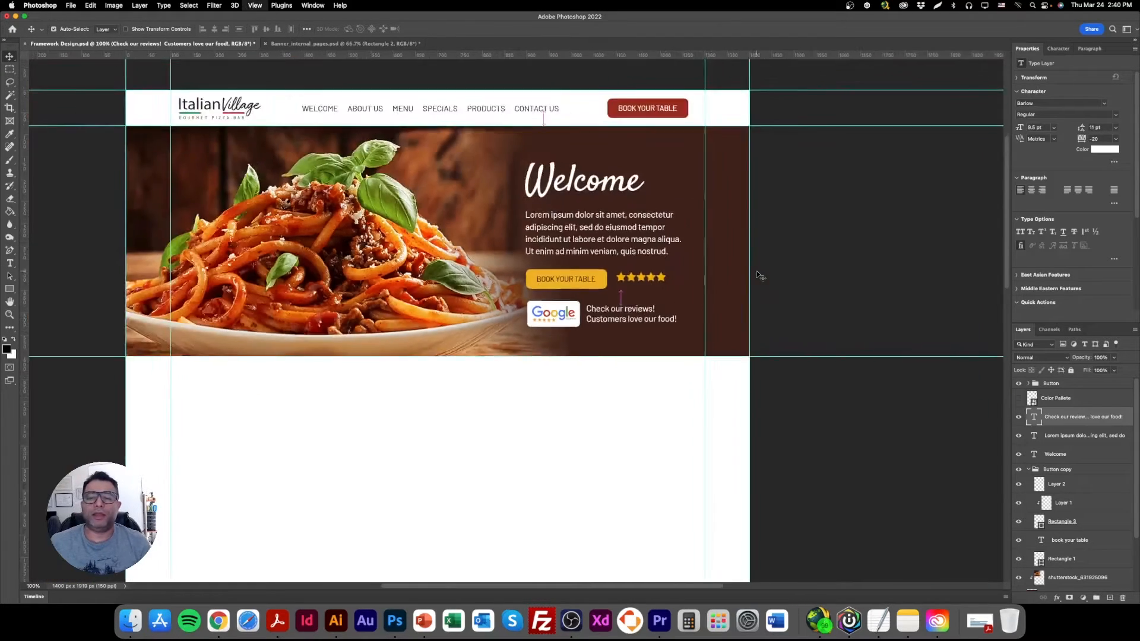
{"action": "key", "text": "super+minus"}
{"action": "key", "text": "super+plus"}
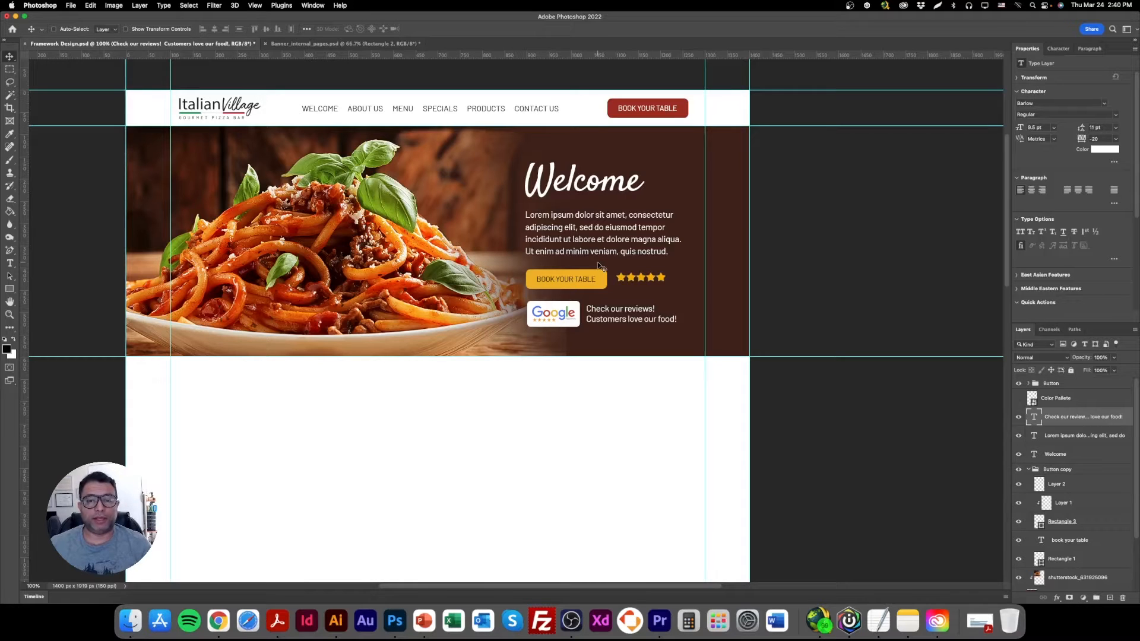
Move the Welcome heading and the lorem ipsum paragraph up together in the banner.
{"action": "right_click", "coordinate": [556, 183]}
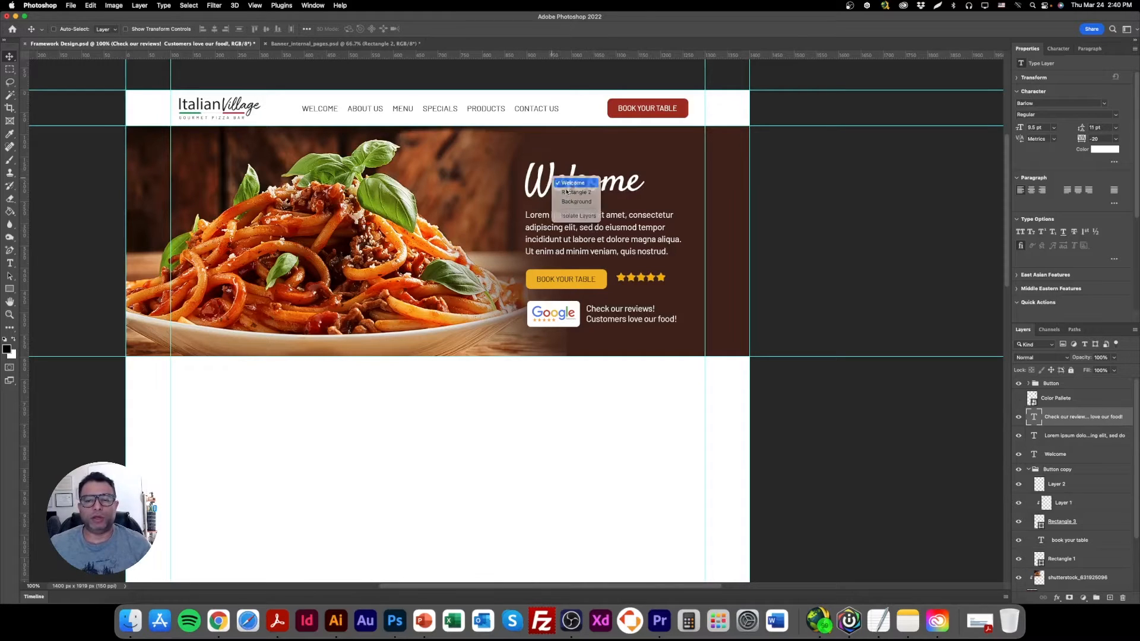
{"action": "left_click", "coordinate": [573, 183]}
{"action": "right_click", "coordinate": [559, 226]}
{"action": "left_click", "coordinate": [575, 232]}
{"action": "left_click_drag", "start_coordinate": [566, 235], "coordinate": [565, 225]}
Move the yellow button group with the stars and Google badge up about 28 px, and realign the review text beside the badge.
{"action": "right_click", "coordinate": [558, 276]}
{"action": "left_click", "coordinate": [579, 283]}
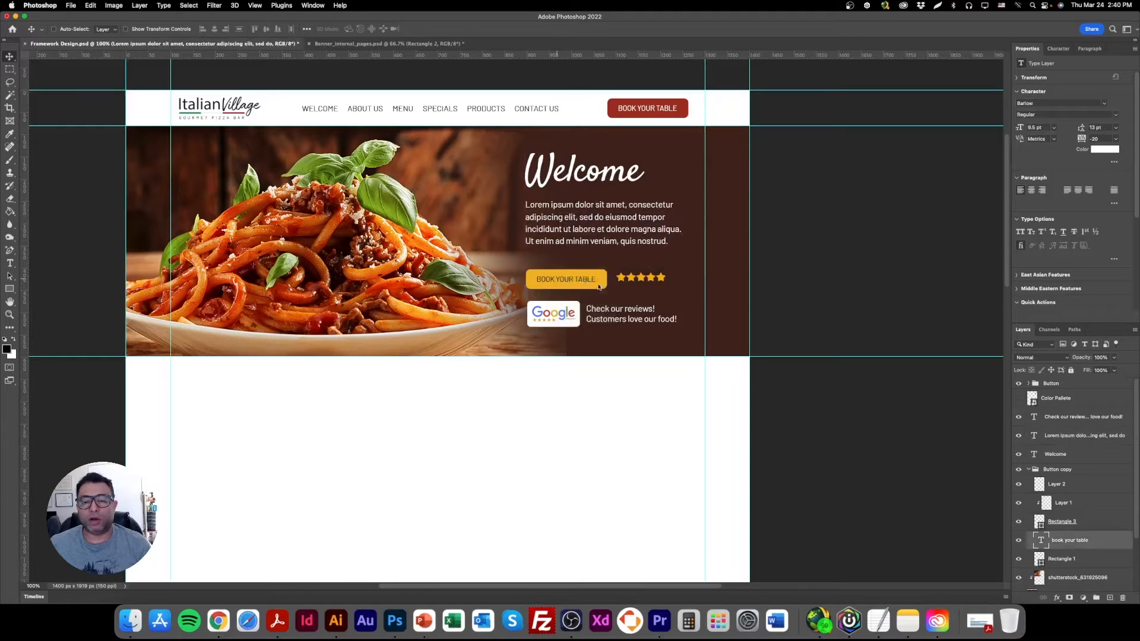
{"action": "right_click", "coordinate": [583, 277]}
{"action": "left_click", "coordinate": [597, 272]}
{"action": "right_click", "coordinate": [628, 278]}
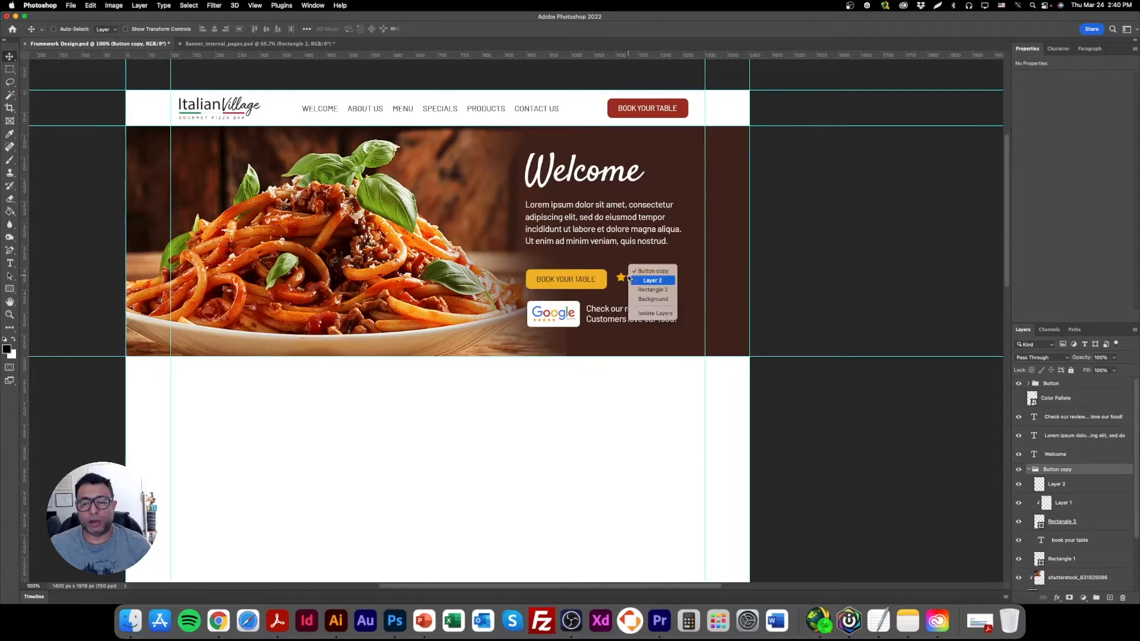
{"action": "left_click", "coordinate": [640, 282]}
{"action": "left_click_drag", "start_coordinate": [626, 291], "coordinate": [626, 279]}
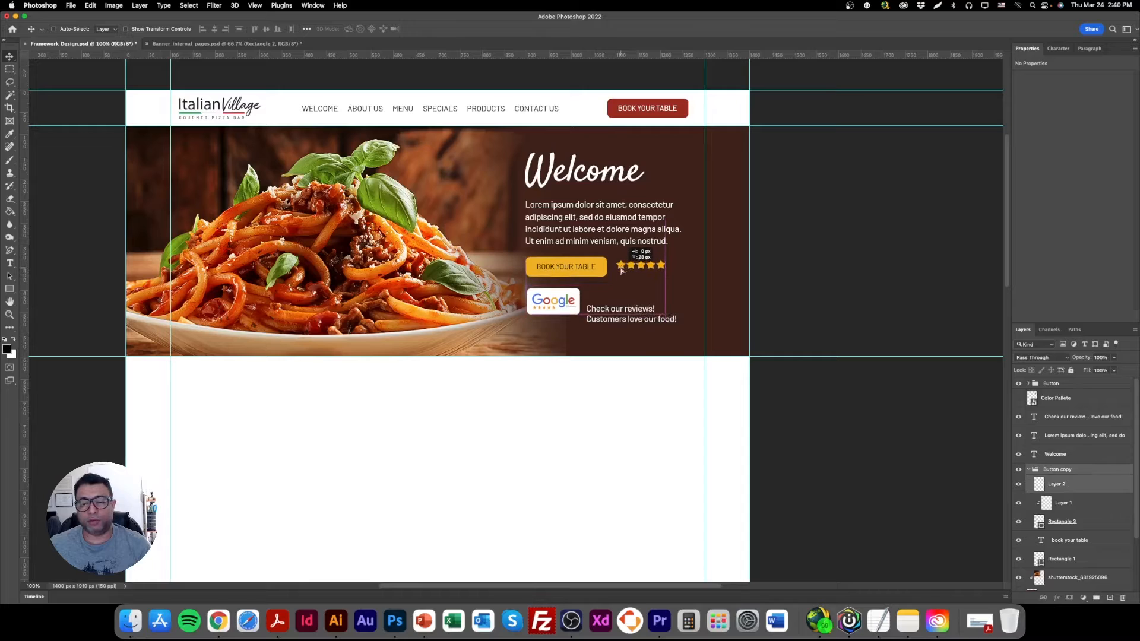
{"action": "right_click", "coordinate": [586, 315]}
{"action": "left_click", "coordinate": [601, 311]}
{"action": "left_click_drag", "start_coordinate": [607, 319], "coordinate": [607, 307]}
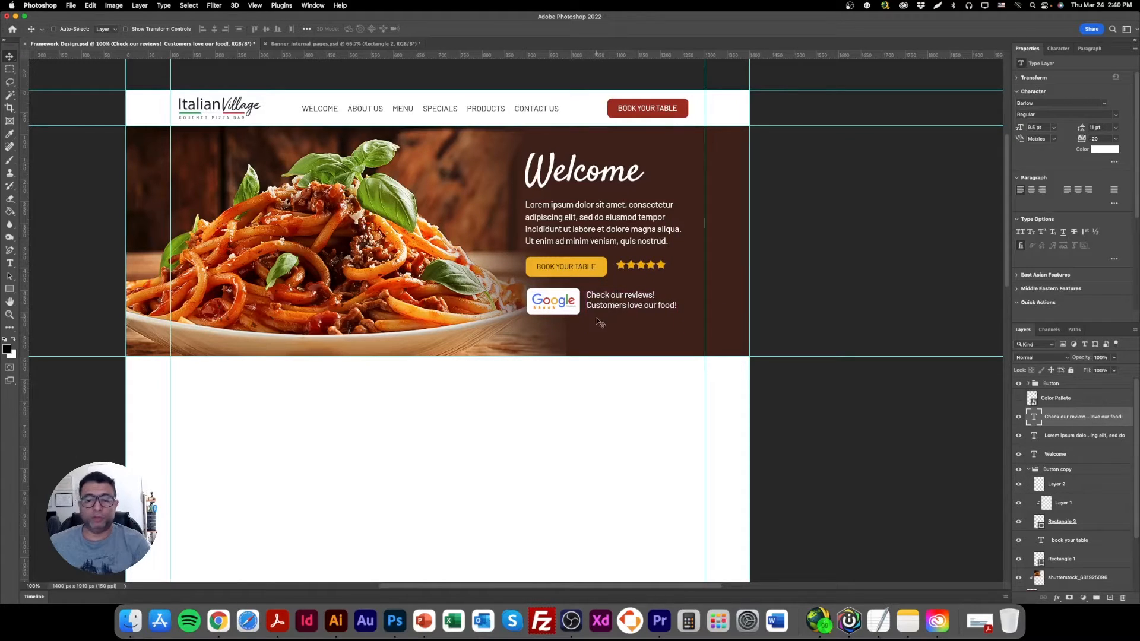
{"action": "key", "text": "Down"}
{"action": "key", "text": "Down"}
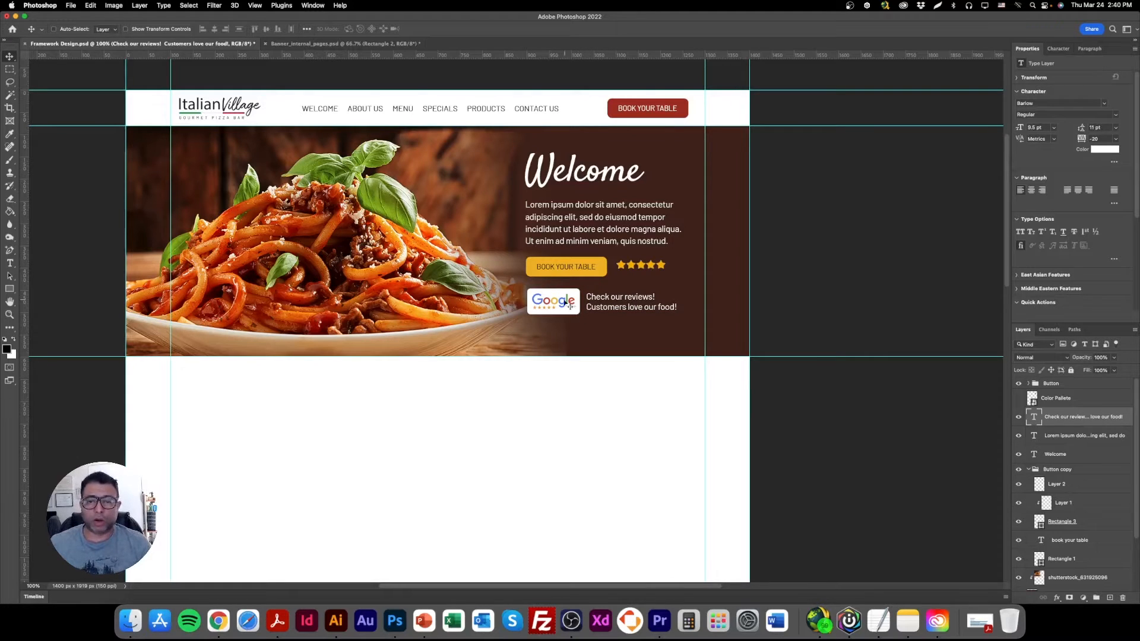
Select the heading, paragraph, yellow button, stars, Google badge and review text layers and group them.
{"action": "right_click", "coordinate": [580, 168]}
{"action": "left_click", "coordinate": [602, 171]}
{"action": "right_click", "coordinate": [583, 208], "text": "shift"}
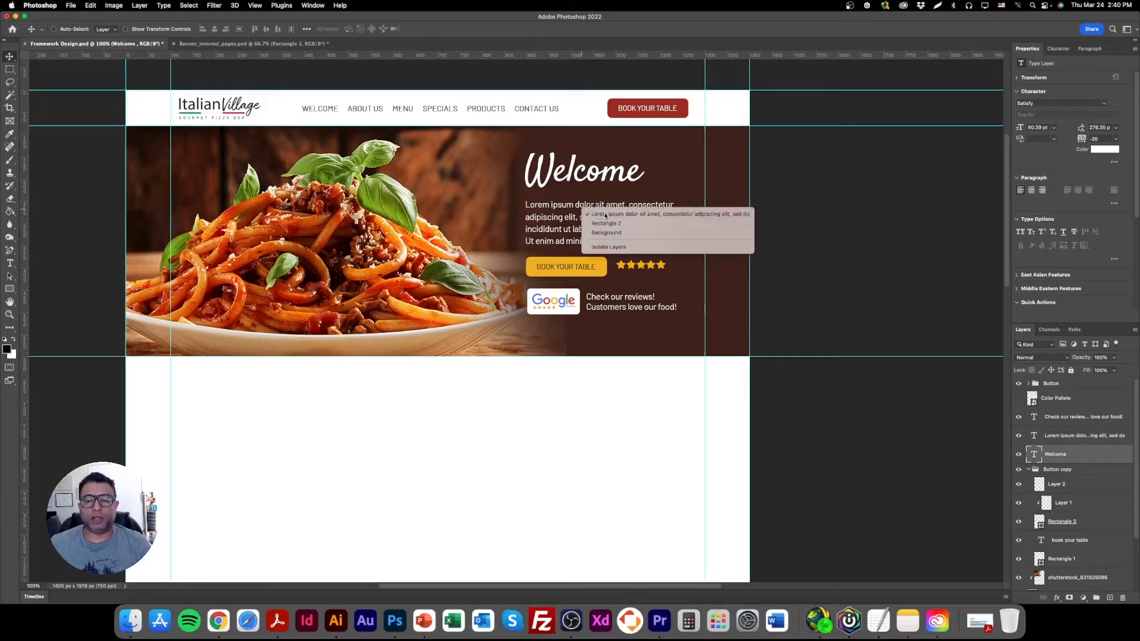
{"action": "left_click", "coordinate": [605, 215], "text": "shift"}
{"action": "right_click", "coordinate": [566, 260], "text": "shift"}
{"action": "left_click", "coordinate": [590, 262], "text": "shift"}
{"action": "right_click", "coordinate": [633, 265], "text": "shift"}
{"action": "left_click", "coordinate": [636, 268], "text": "shift"}
{"action": "right_click", "coordinate": [564, 296], "text": "shift"}
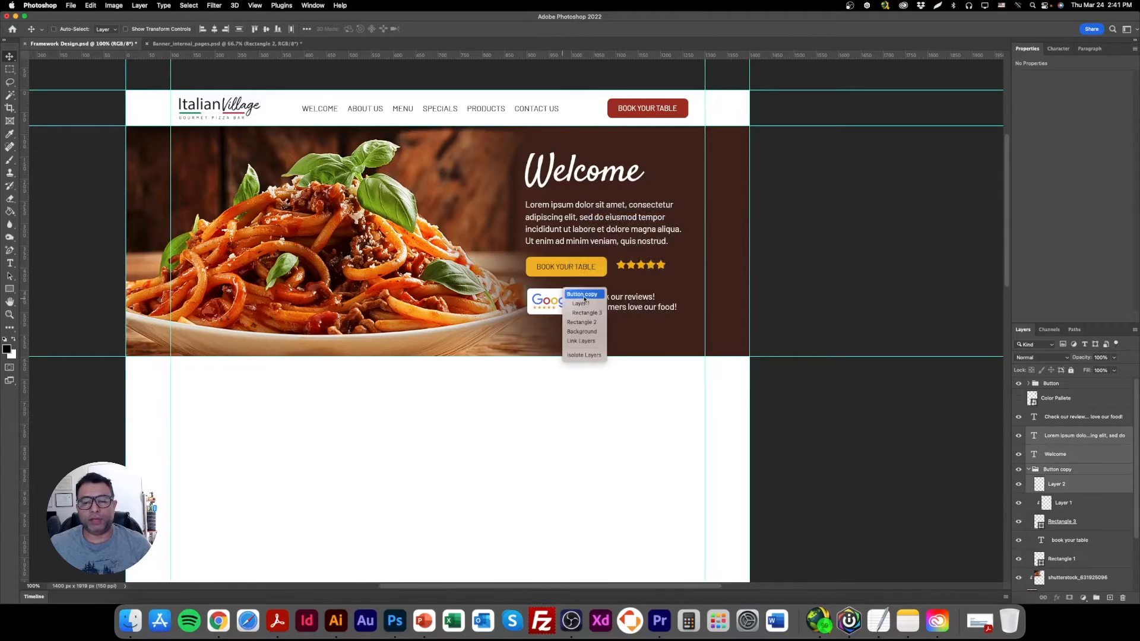
{"action": "left_click", "coordinate": [570, 302], "text": "shift"}
{"action": "right_click", "coordinate": [620, 299], "text": "shift"}
{"action": "left_click", "coordinate": [621, 302], "text": "shift"}
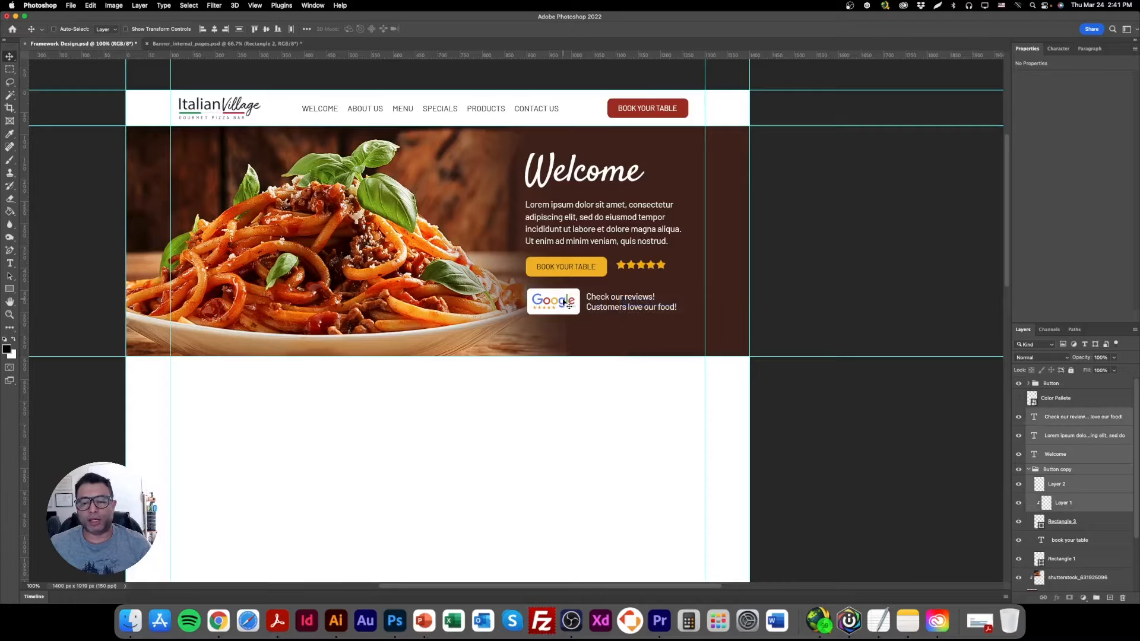
{"action": "right_click", "coordinate": [572, 286], "text": "shift"}
{"action": "left_click", "coordinate": [597, 306], "text": "shift"}
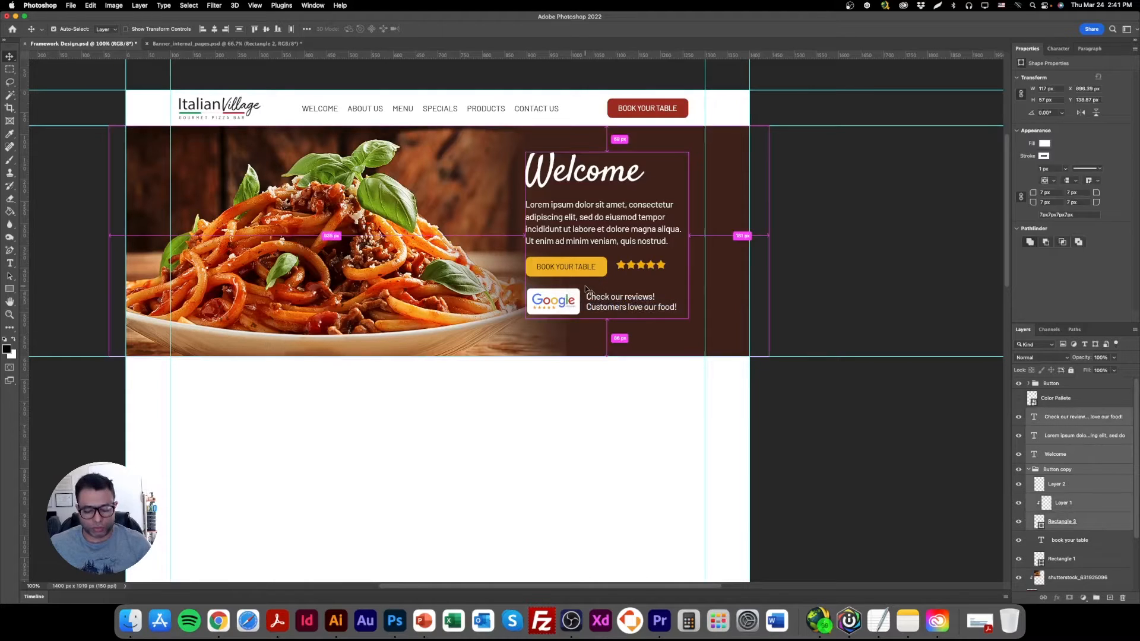
{"action": "key", "text": "ctrl+g"}
Move the grouped banner content slightly down and left to center it vertically in the banner.
{"action": "left_click_drag", "start_coordinate": [586, 221], "coordinate": [582, 231]}
{"action": "key", "text": "Up"}
{"action": "key", "text": "Up"}
{"action": "key", "text": "Up"}
{"action": "key", "text": "Up"}
{"action": "key", "text": "Up"}
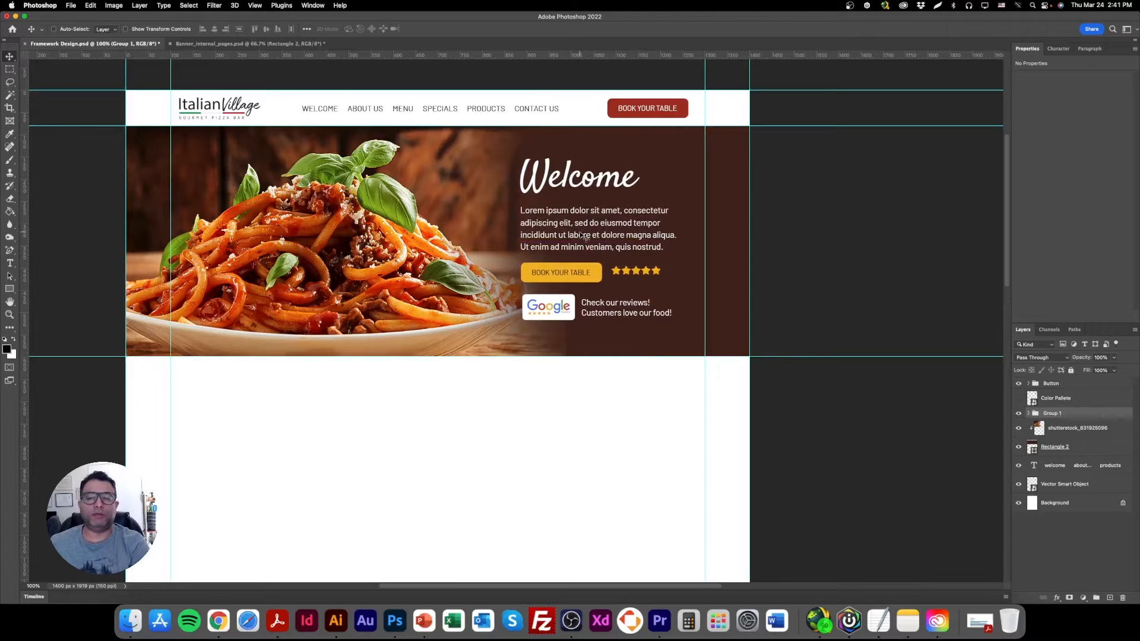
Place shutterstock_2046991322.jpeg from the Library's Restaurant Photos folder as an embedded image above the spaghetti photo layer.
{"action": "right_click", "coordinate": [366, 232]}
{"action": "left_click", "coordinate": [383, 234]}
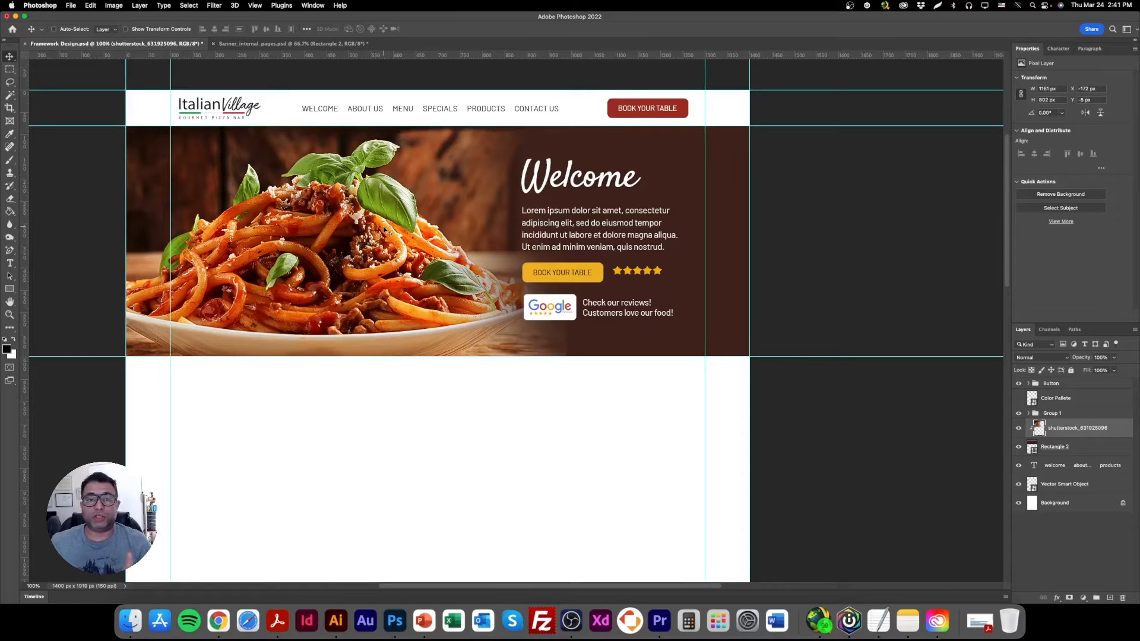
{"action": "right_click", "coordinate": [407, 217]}
{"action": "left_click", "coordinate": [410, 221]}
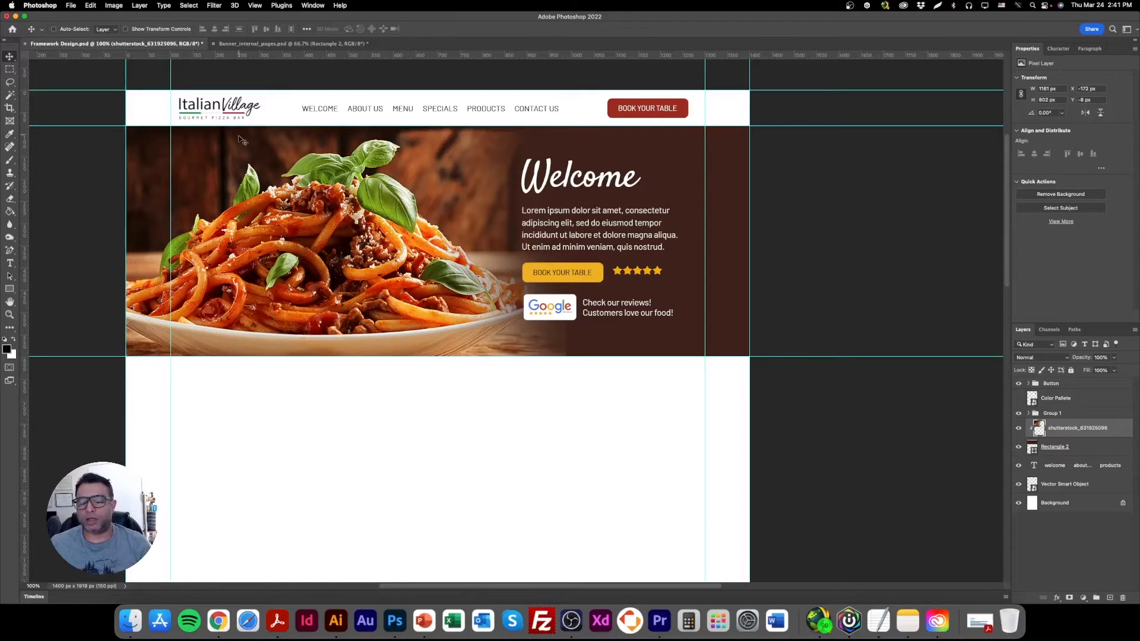
{"action": "left_click", "coordinate": [70, 5]}
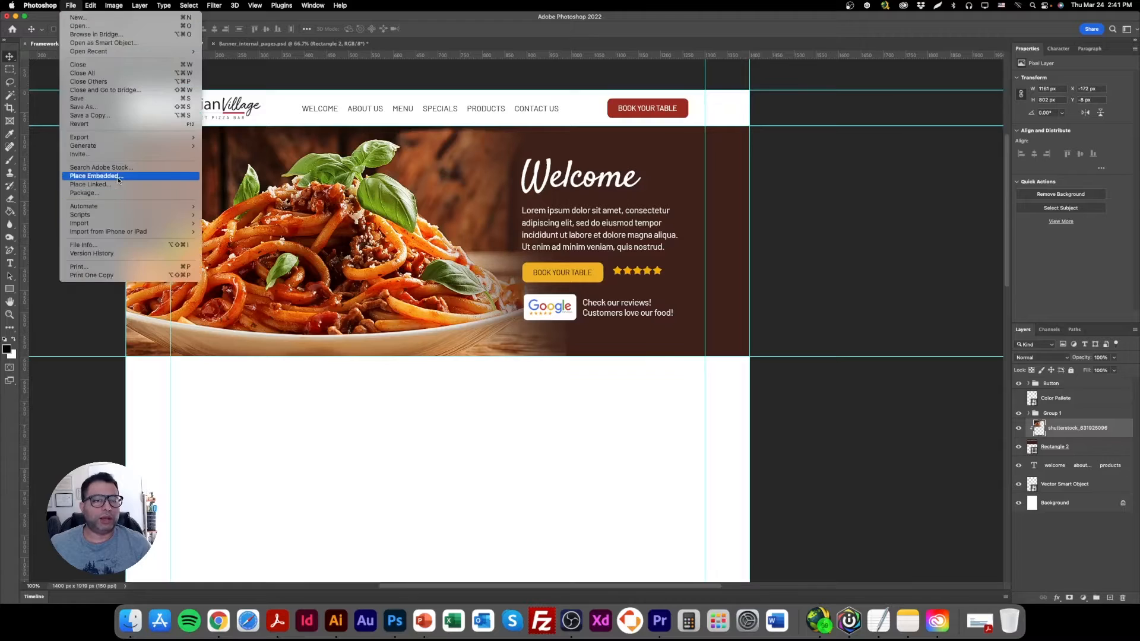
{"action": "left_click", "coordinate": [100, 177]}
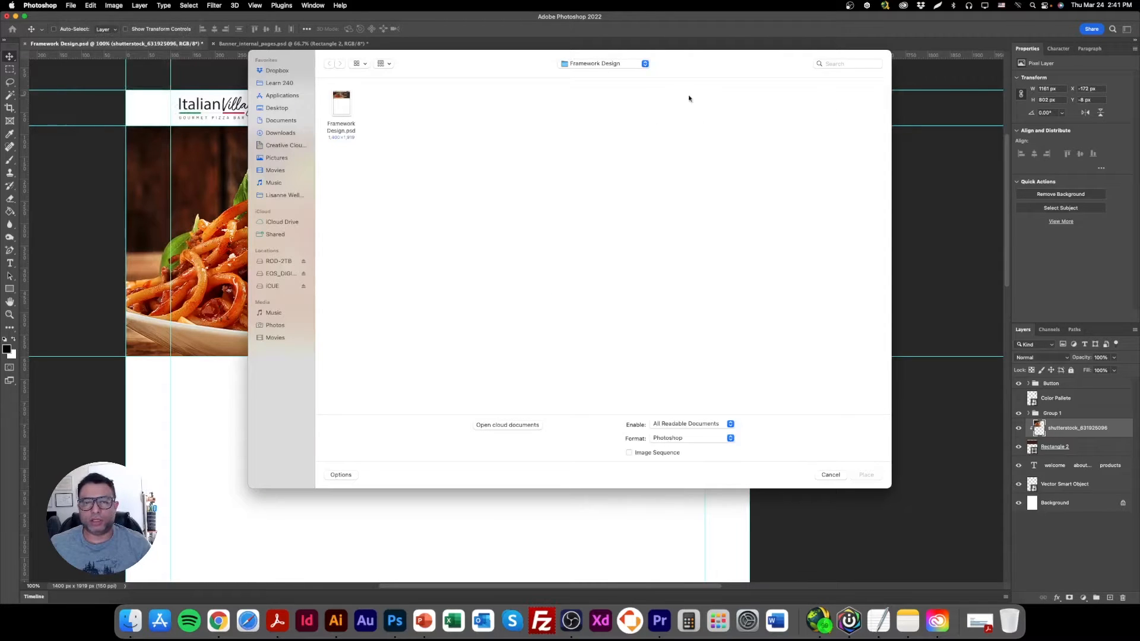
{"action": "left_click", "coordinate": [630, 63]}
{"action": "left_click", "coordinate": [624, 74]}
{"action": "left_click", "coordinate": [625, 68]}
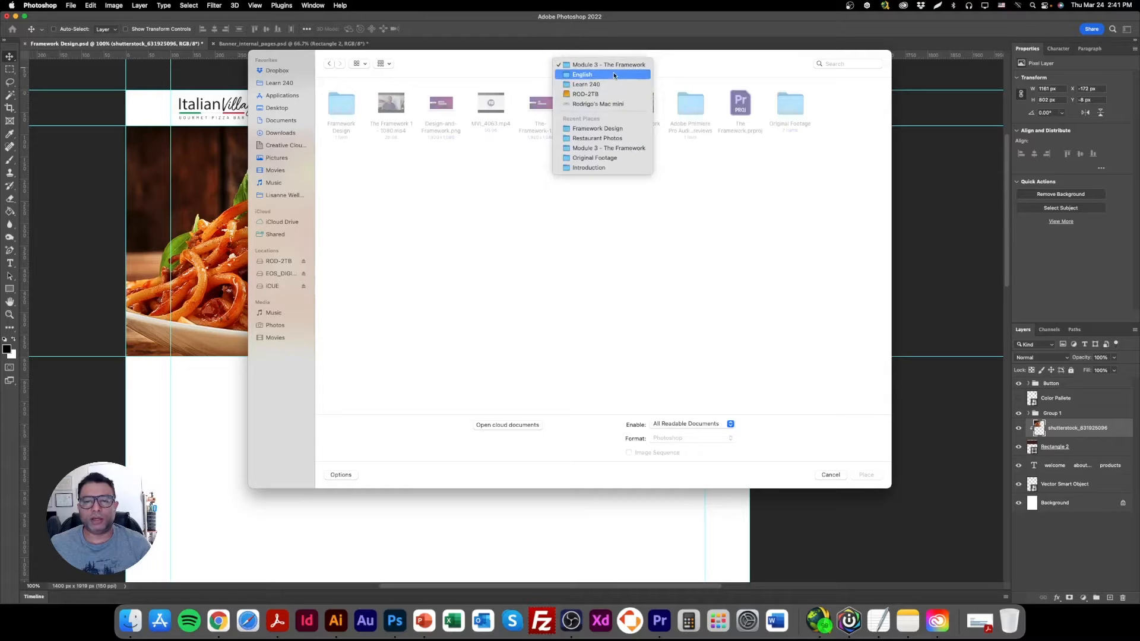
{"action": "left_click", "coordinate": [614, 74]}
{"action": "double_click", "coordinate": [453, 110]}
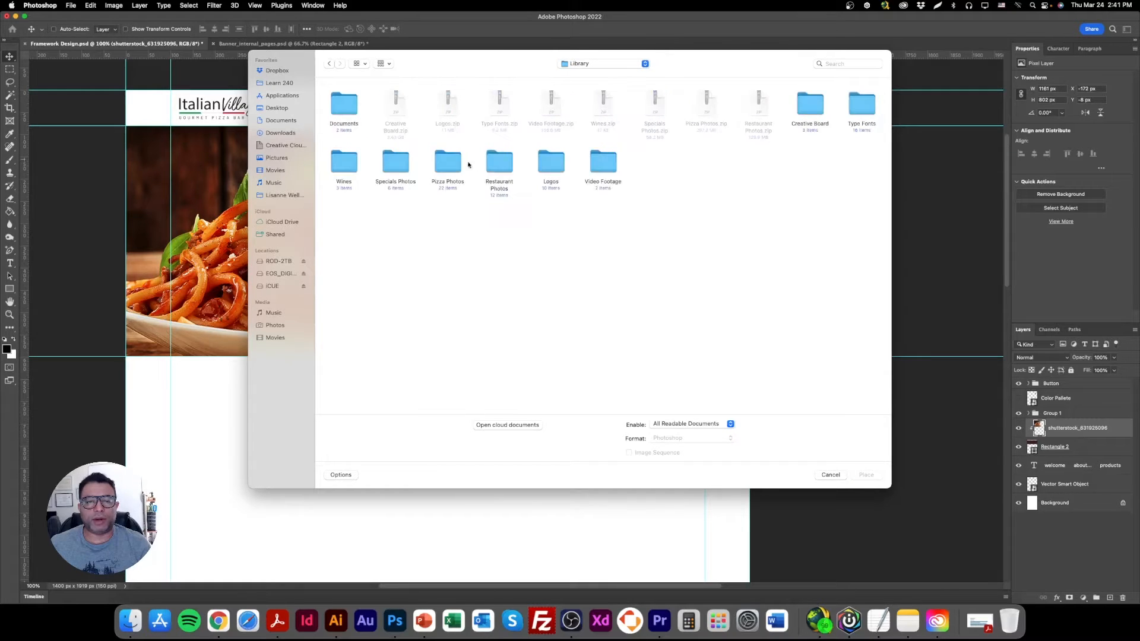
{"action": "double_click", "coordinate": [500, 168]}
{"action": "left_click", "coordinate": [451, 108]}
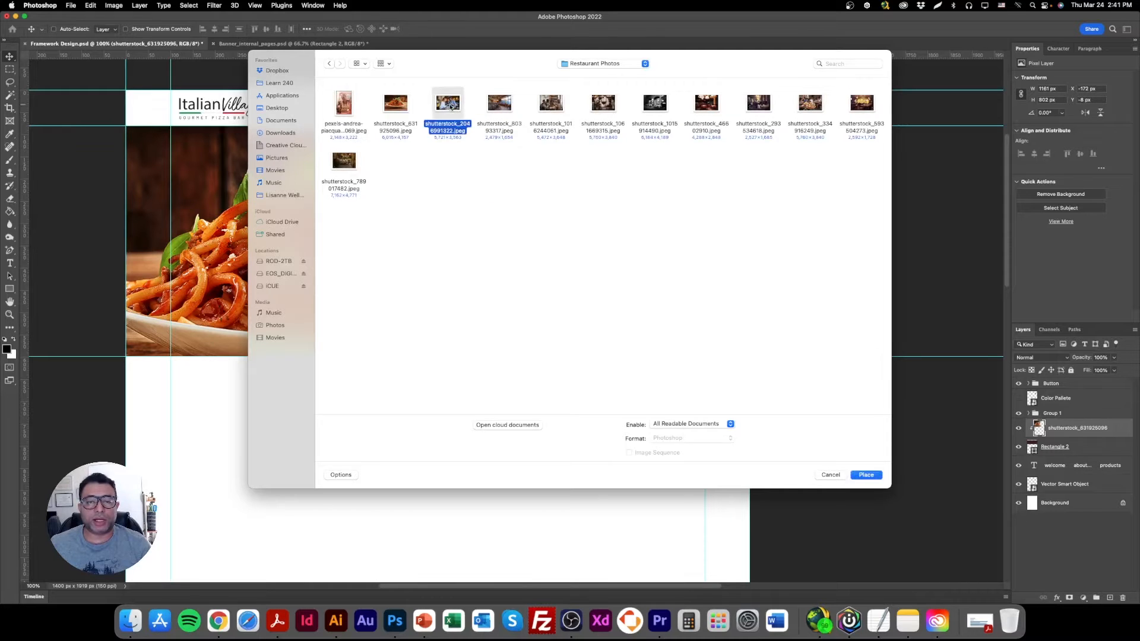
{"action": "double_click", "coordinate": [453, 113]}
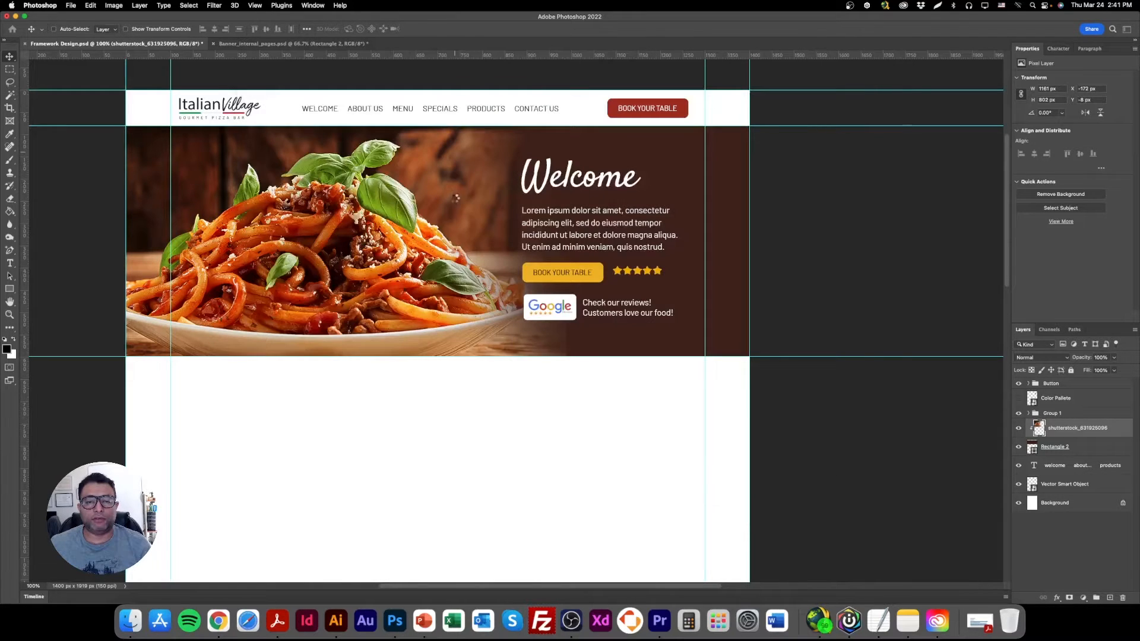
{"action": "key", "text": "Return"}
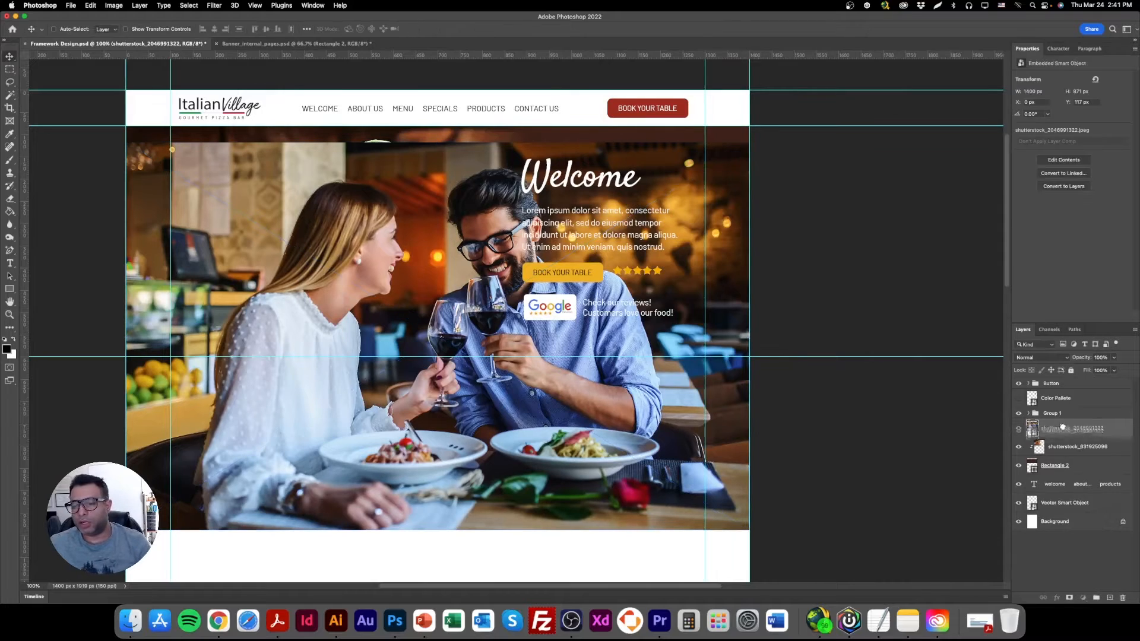
Clip the couple photo to the banner rectangle, scale it to 37.5% and position it over the banner's left part.
{"action": "mouse_move", "coordinate": [1052, 431]}
{"action": "left_mouse_down"}
{"action": "mouse_move", "coordinate": [1061, 453]}
{"action": "mouse_move", "coordinate": [1057, 422]}
{"action": "left_mouse_up"}
{"action": "left_click_drag", "start_coordinate": [533, 364], "coordinate": [419, 275]}
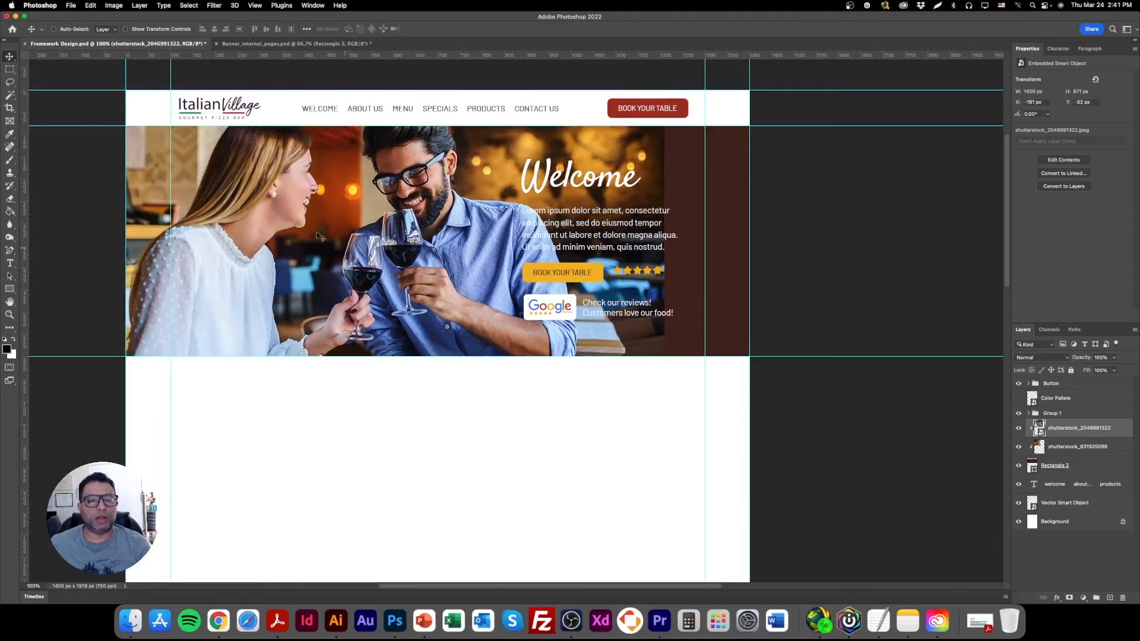
{"action": "key", "text": "ctrl+t"}
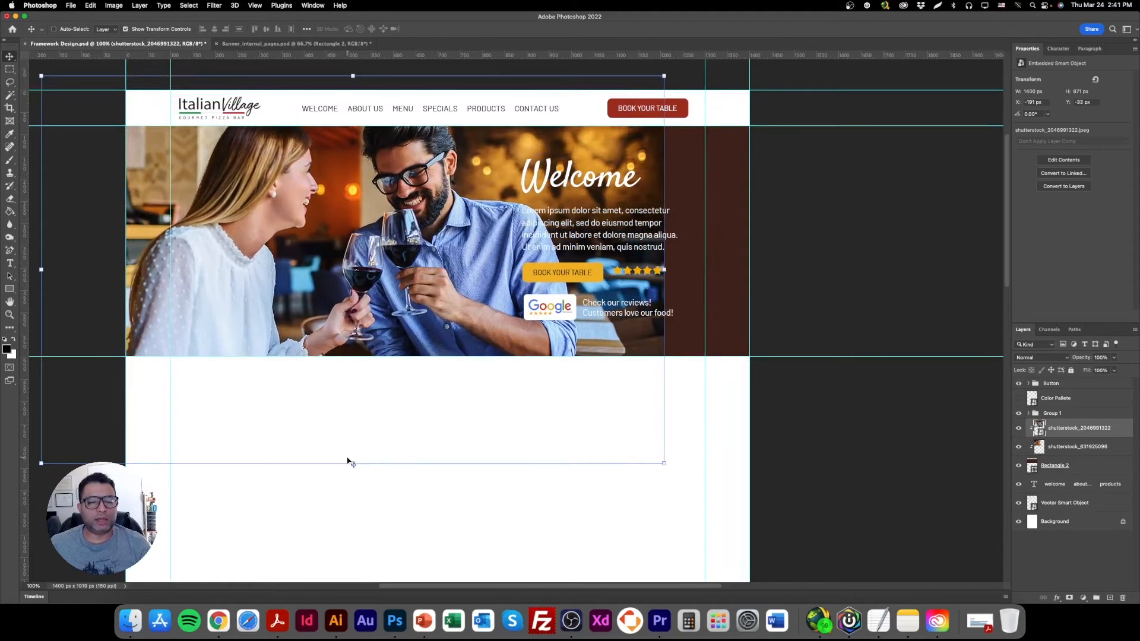
{"action": "left_click_drag", "start_coordinate": [352, 466], "coordinate": [353, 402]}
{"action": "left_click_drag", "start_coordinate": [353, 76], "coordinate": [353, 106]}
{"action": "left_click_drag", "start_coordinate": [356, 184], "coordinate": [350, 203]}
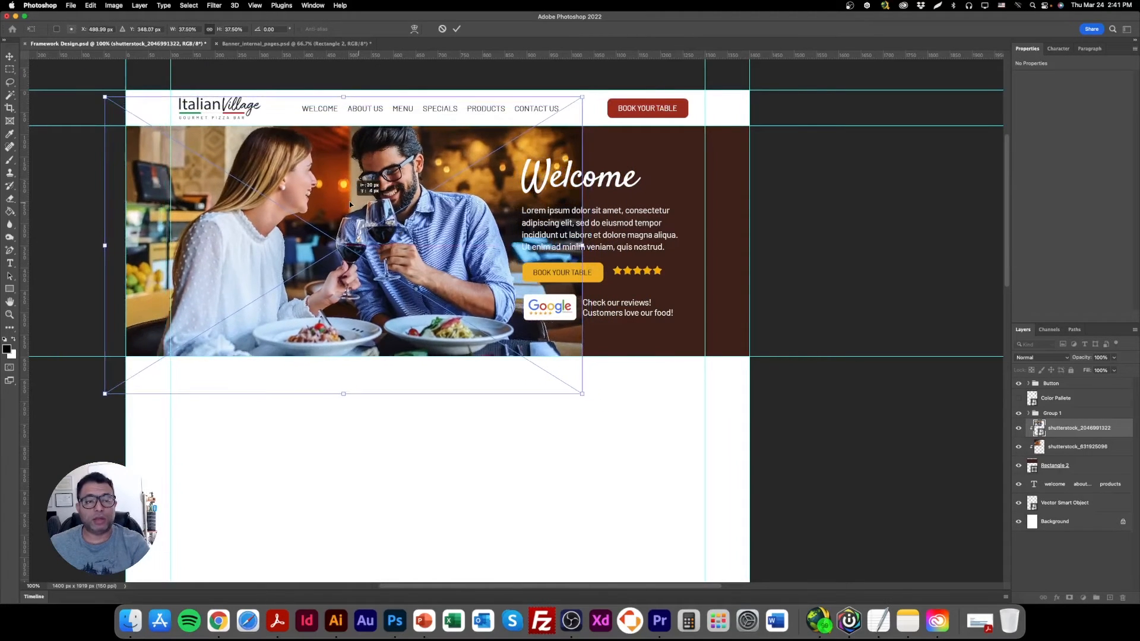
{"action": "key", "text": "Return"}
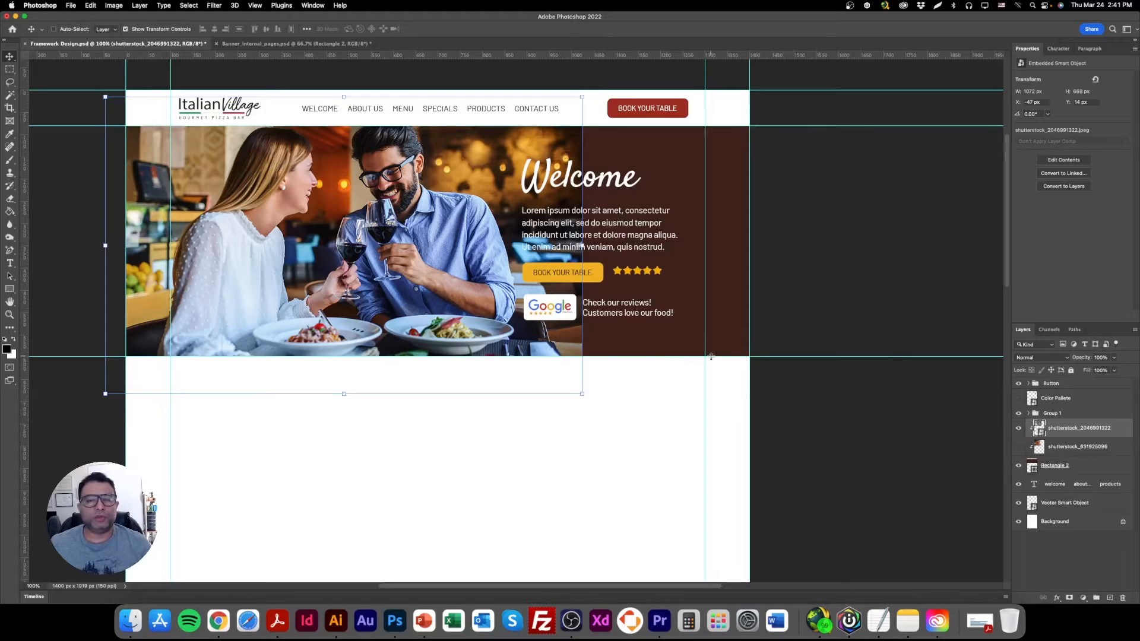
Rasterize the couple photo layer, softly erase its right edge into the brown banner and hide the transform controls.
{"action": "left_click", "coordinate": [10, 200]}
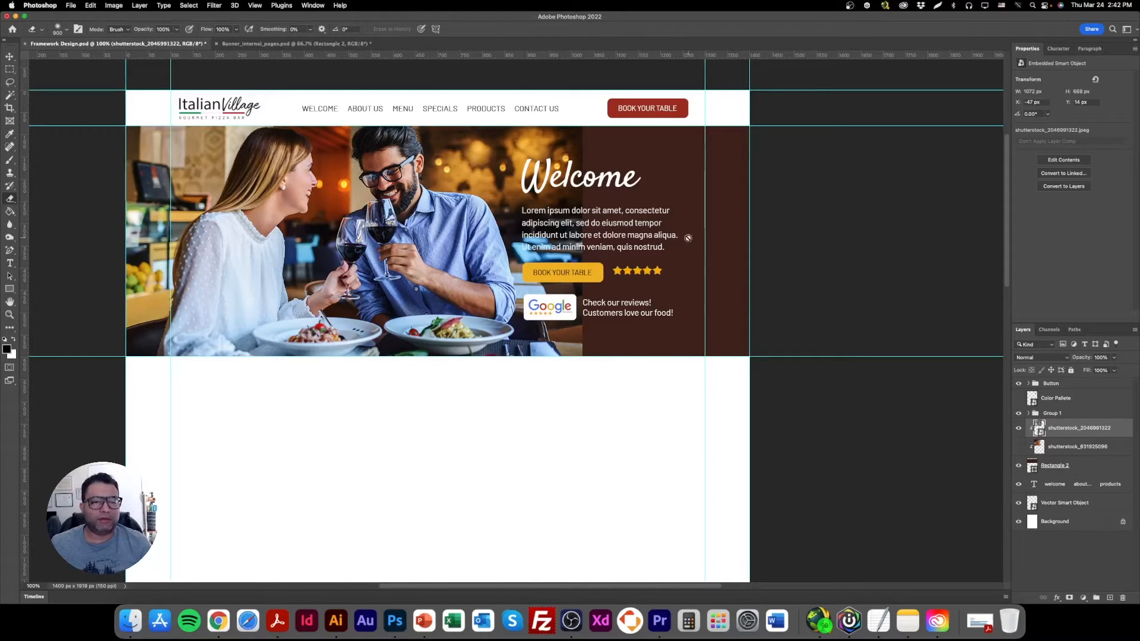
{"action": "right_click", "coordinate": [1070, 434]}
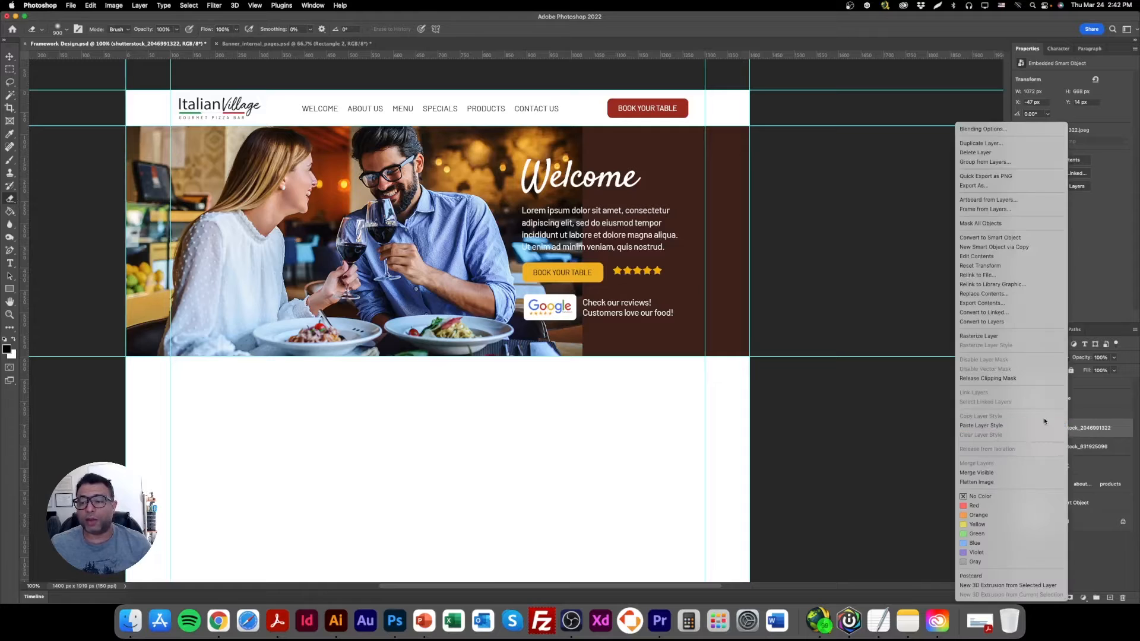
{"action": "left_click", "coordinate": [1009, 339]}
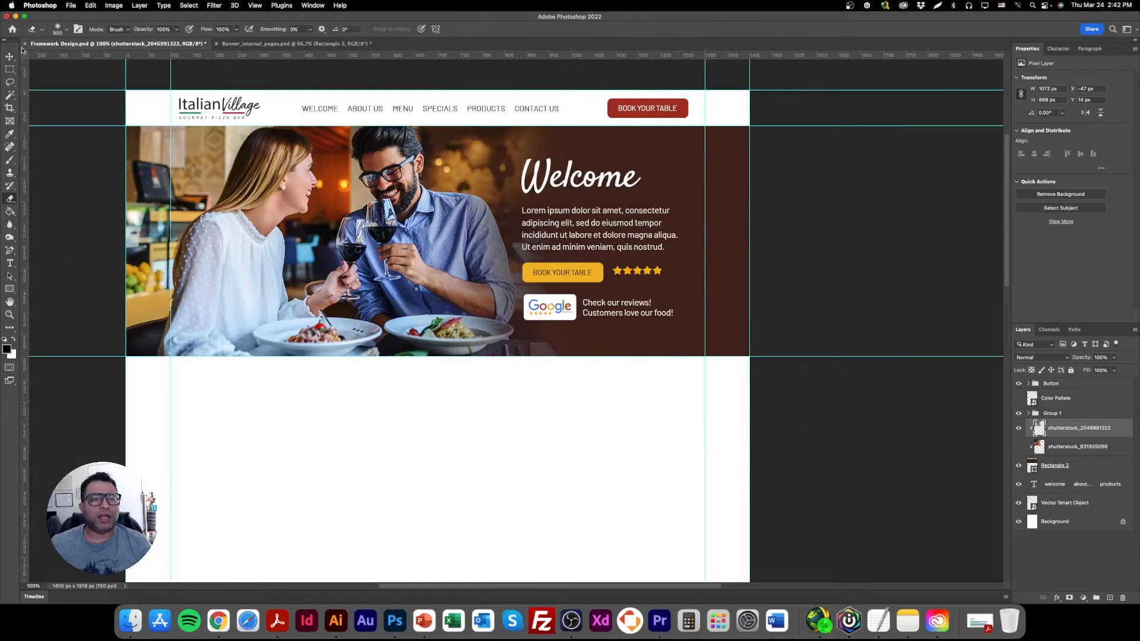
{"action": "key", "text": "v"}
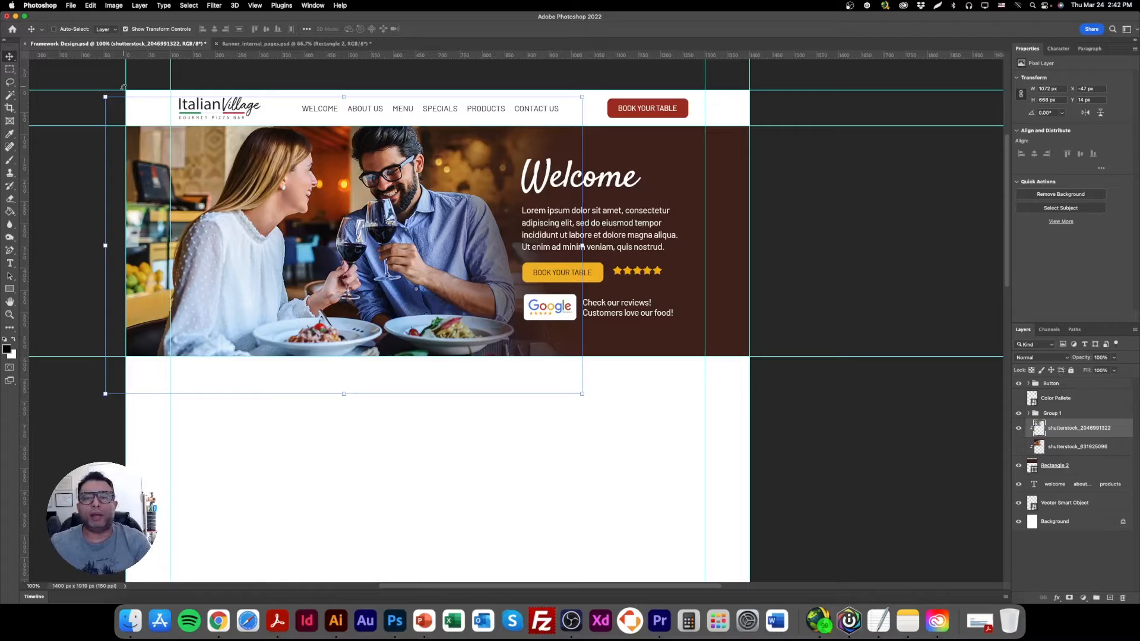
{"action": "left_click", "coordinate": [171, 31]}
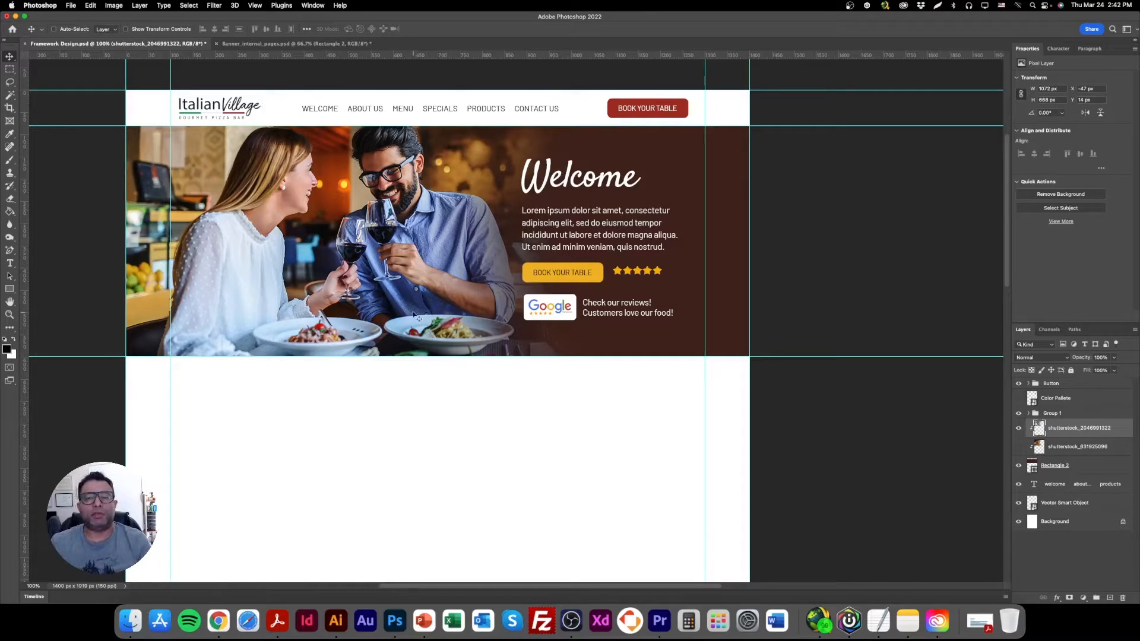
{"action": "right_click", "coordinate": [566, 102]}
{"action": "left_click", "coordinate": [582, 95]}
{"action": "right_click", "coordinate": [586, 99]}
{"action": "left_click", "coordinate": [756, 141]}
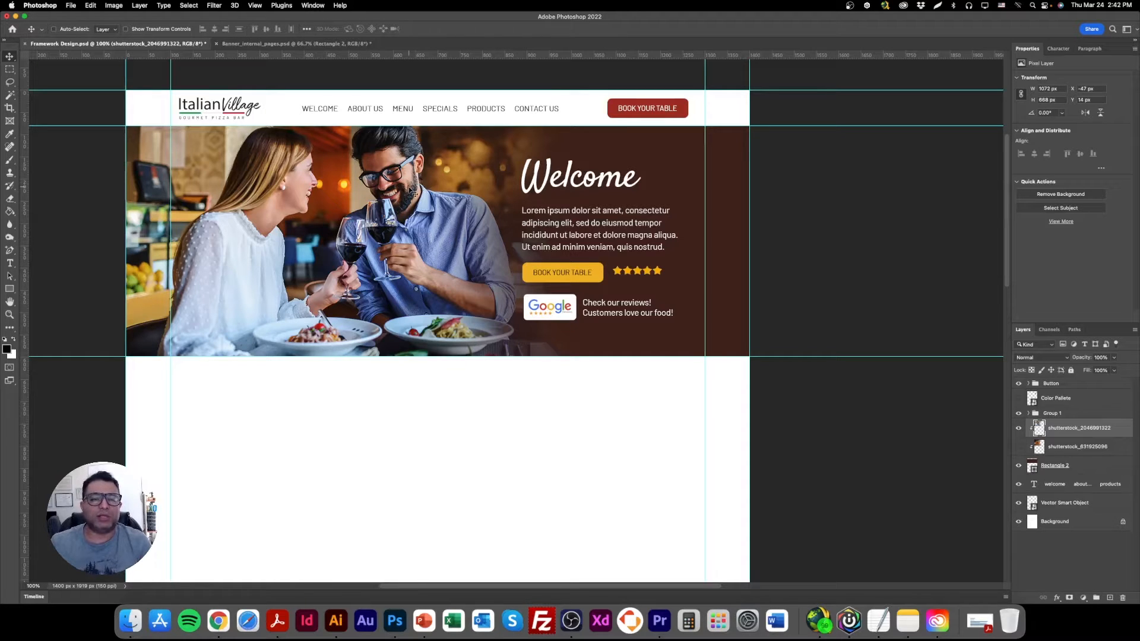
{"action": "double_click", "coordinate": [10, 302]}
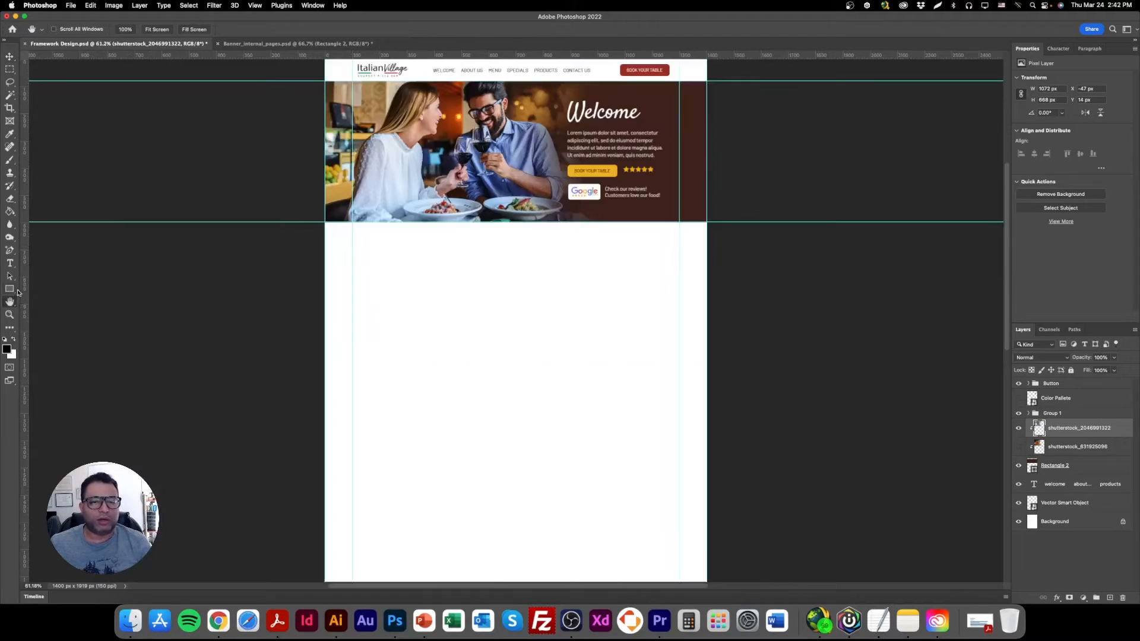
{"action": "double_click", "coordinate": [10, 314]}
{"action": "left_click", "coordinate": [511, 326]}
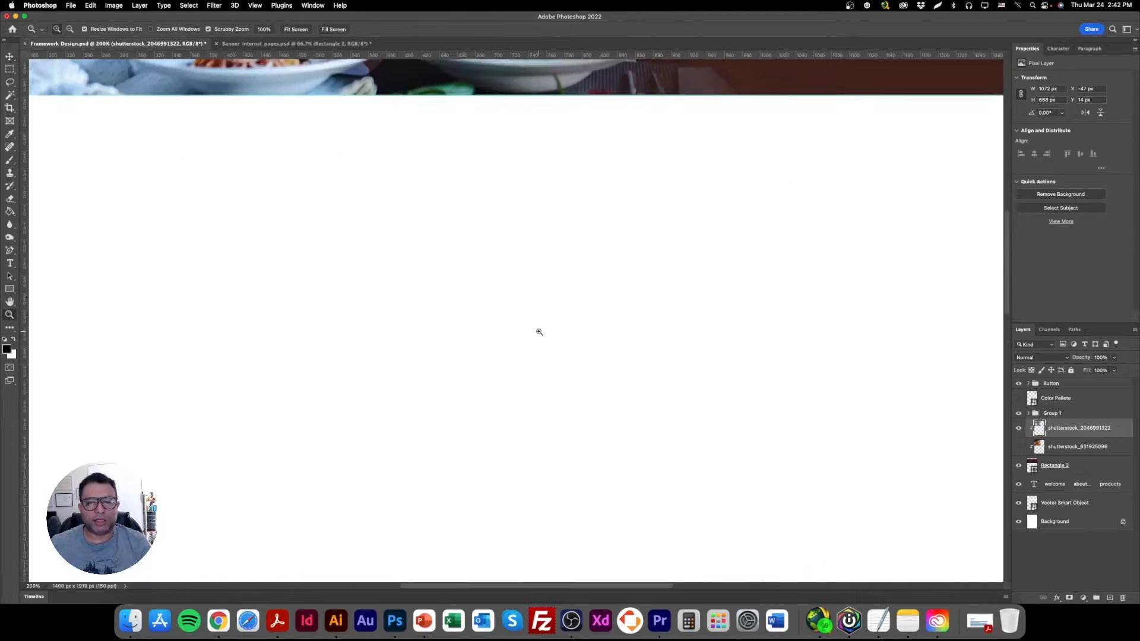
{"action": "scroll", "coordinate": [529, 329], "scroll_direction": "down", "scroll_amount": 2}
{"action": "double_click", "coordinate": [9, 316]}
{"action": "scroll", "coordinate": [523, 394], "scroll_direction": "up", "scroll_amount": 6}
{"action": "left_click", "coordinate": [9, 56]}
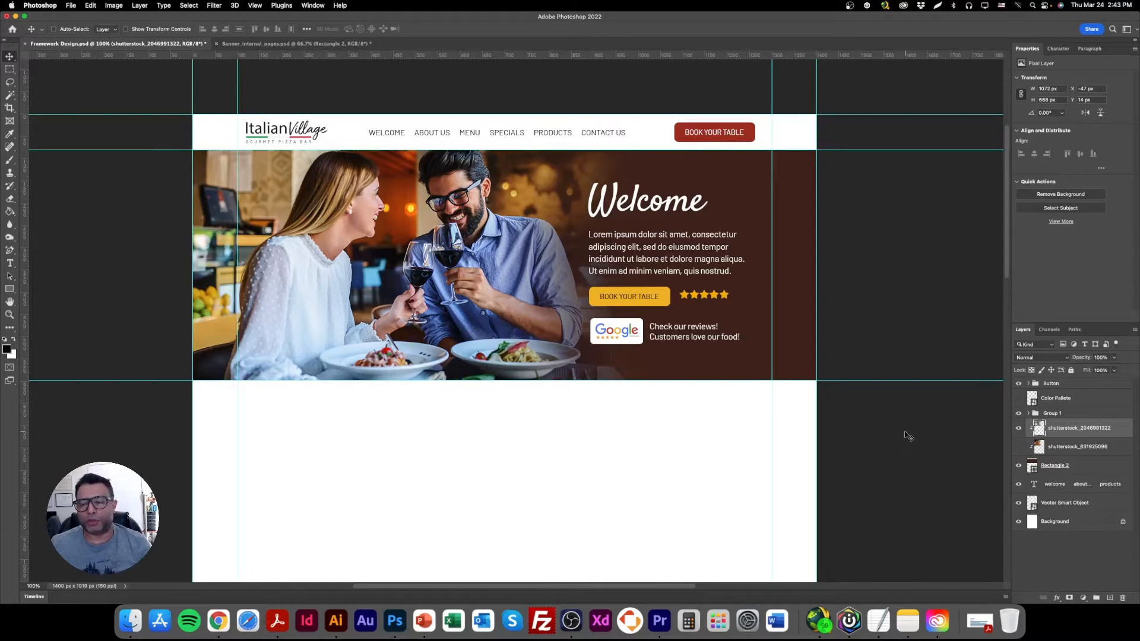
Delete the hidden spaghetti photo layer, shutterstock_631925096, and save the document.
{"action": "left_click", "coordinate": [1064, 448]}
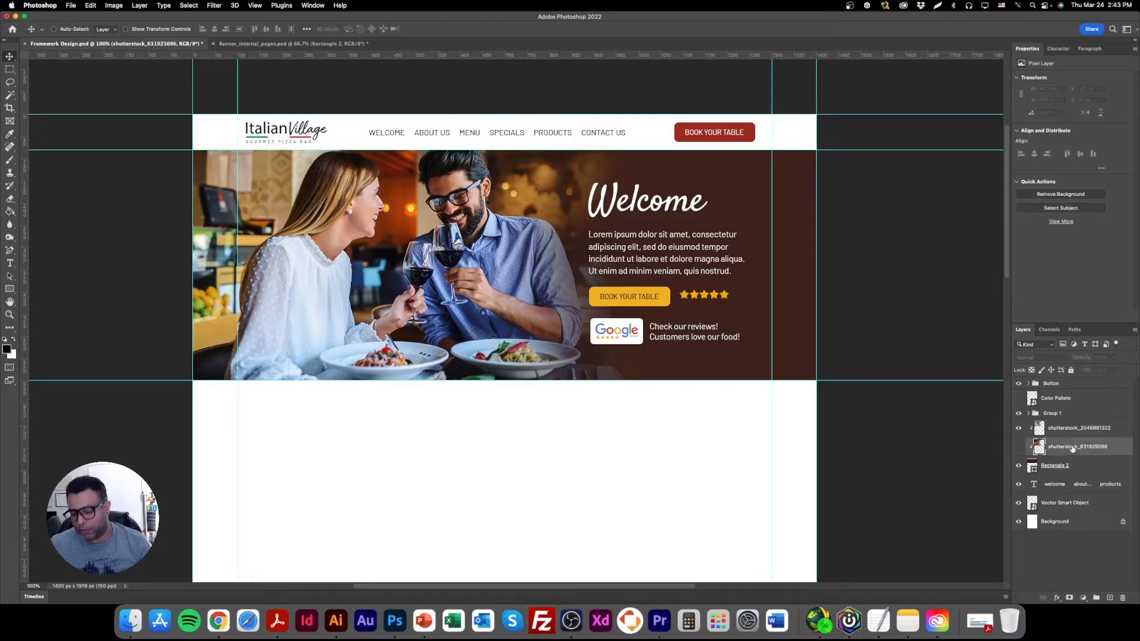
{"action": "key", "text": "BackSpace"}
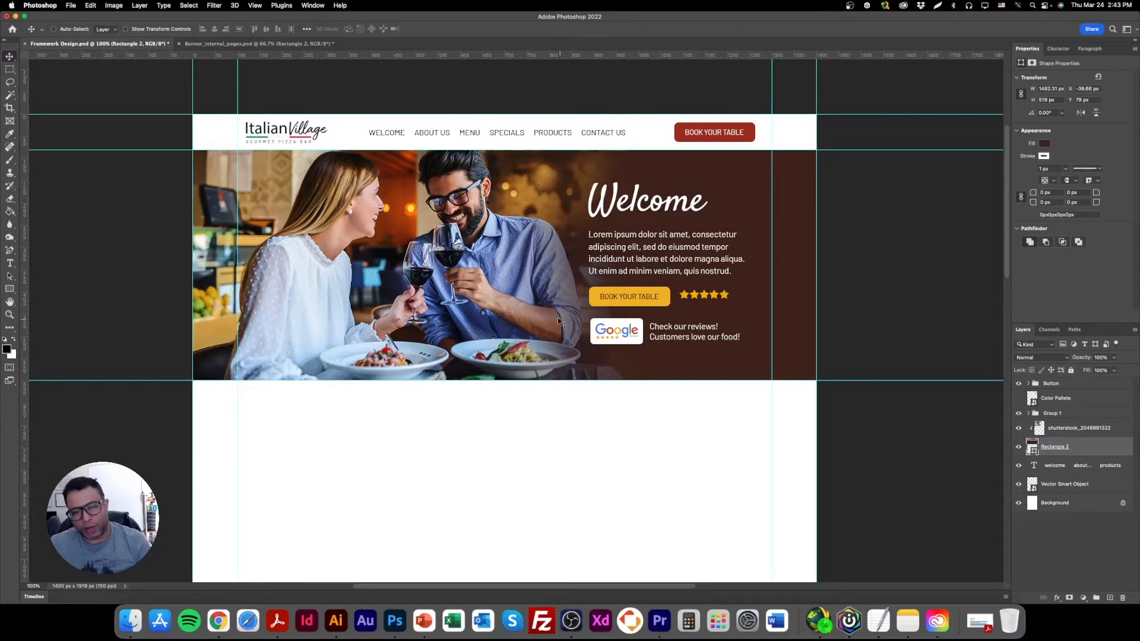
{"action": "key", "text": "super+s"}
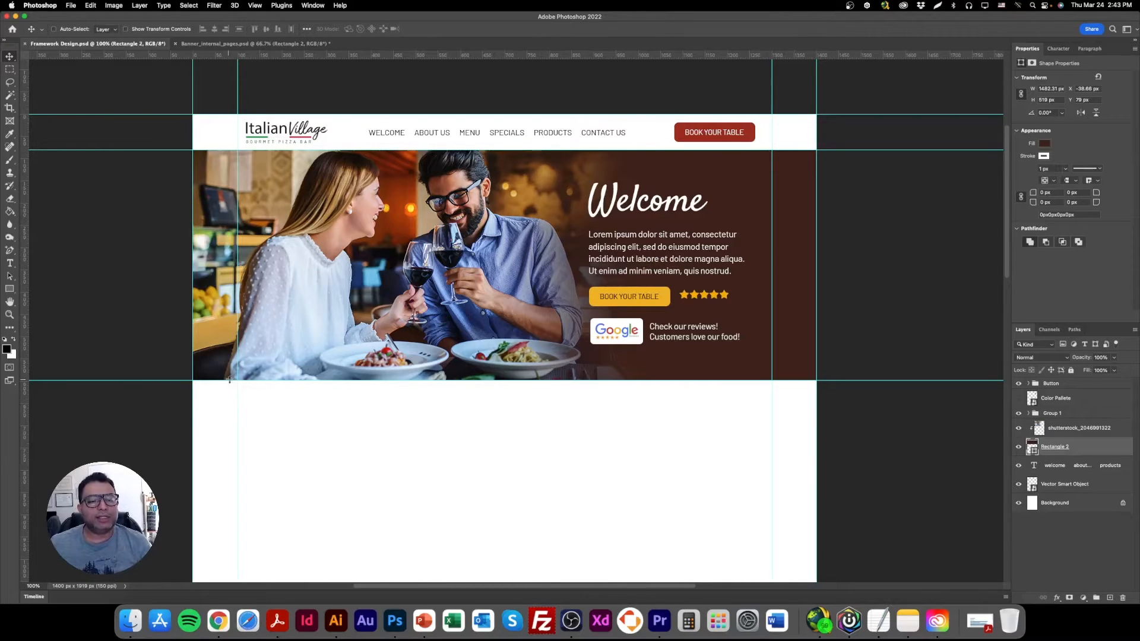
Add a drop shadow below the banner rectangle with 23% opacity, 17 px distance and 32 px size.
{"action": "double_click", "coordinate": [1103, 447]}
{"action": "left_click", "coordinate": [754, 553]}
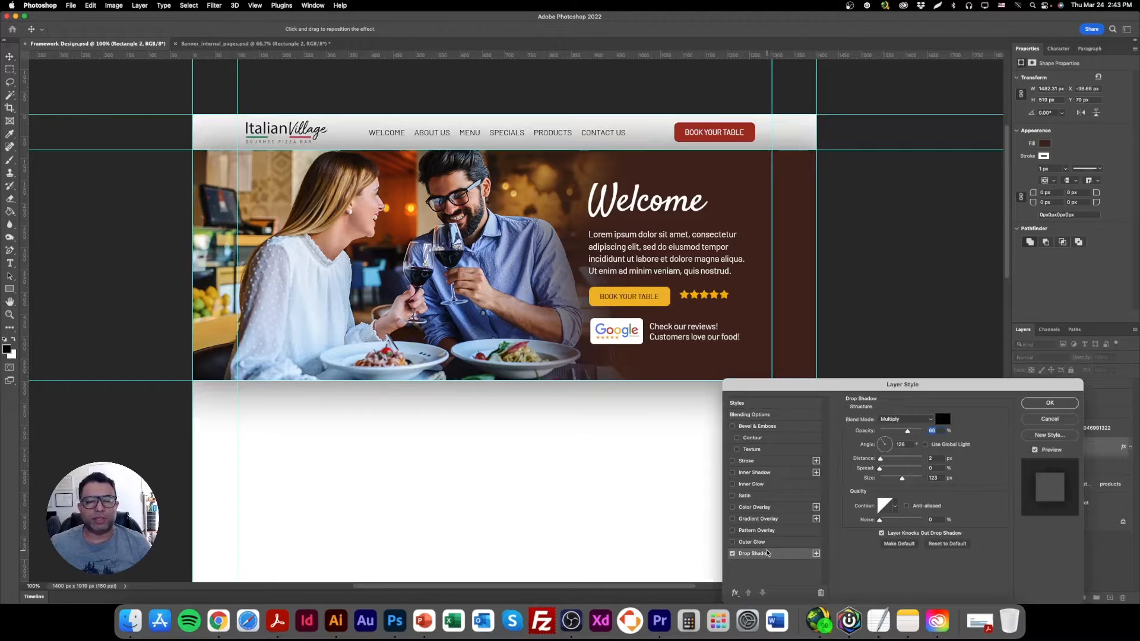
{"action": "left_click_drag", "start_coordinate": [589, 274], "coordinate": [591, 305]}
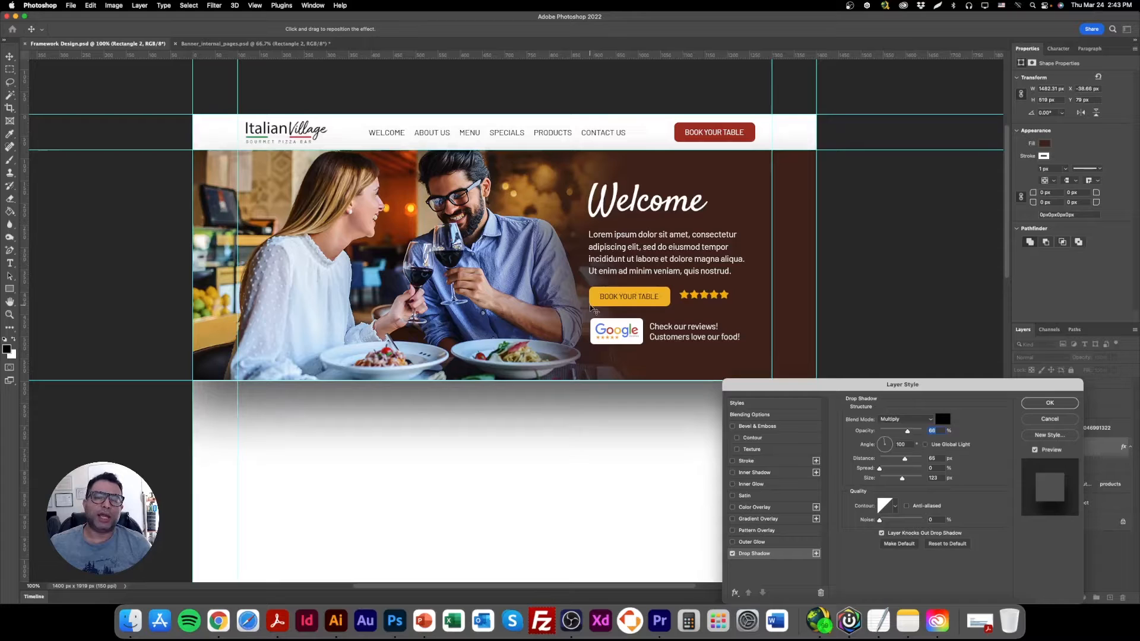
{"action": "mouse_move", "coordinate": [900, 480]}
{"action": "left_mouse_down"}
{"action": "mouse_move", "coordinate": [881, 461]}
{"action": "mouse_move", "coordinate": [887, 479]}
{"action": "left_mouse_up"}
{"action": "left_click_drag", "start_coordinate": [908, 431], "coordinate": [888, 432]}
{"action": "left_click_drag", "start_coordinate": [538, 268], "coordinate": [540, 273]}
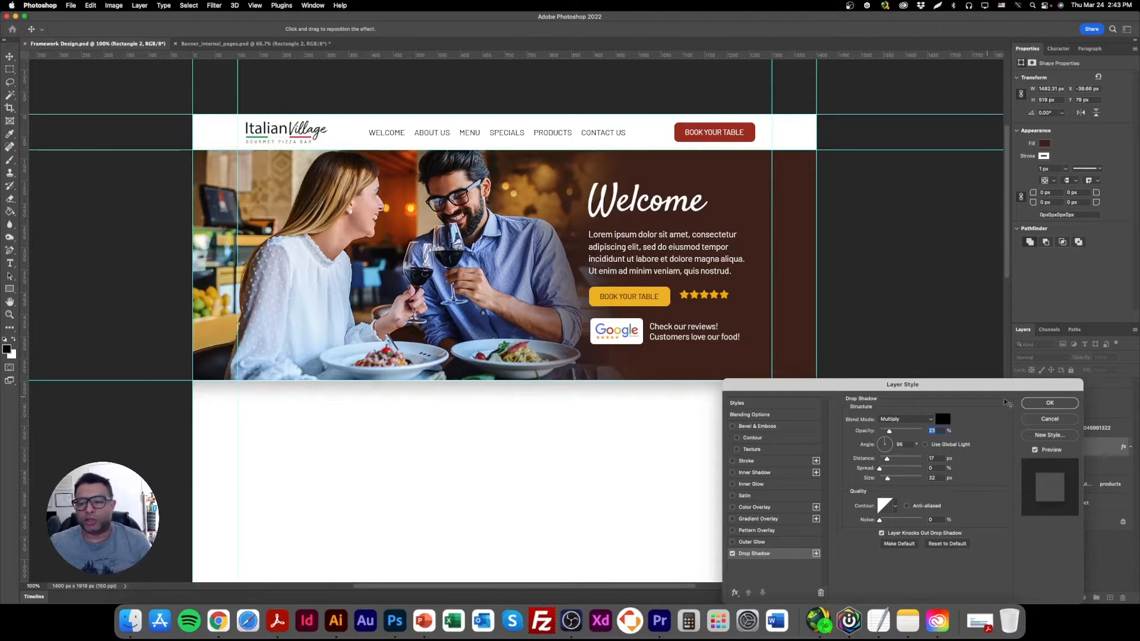
{"action": "left_click", "coordinate": [1038, 403]}
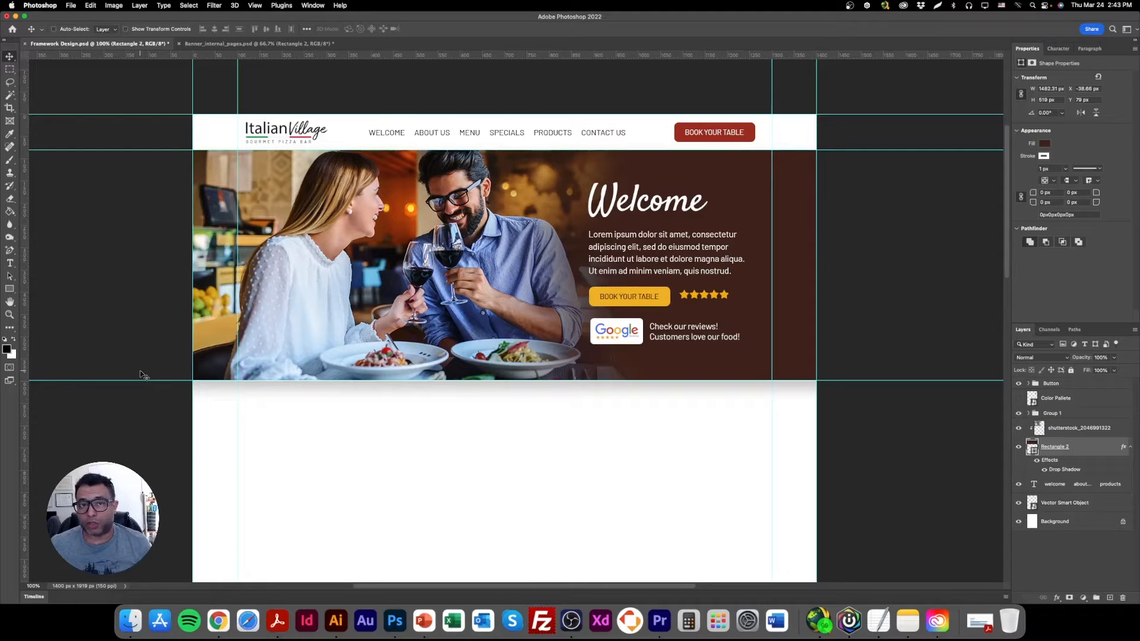
Switch to Chrome and search Google Images for "open table calendar".
{"action": "left_click", "coordinate": [218, 620]}
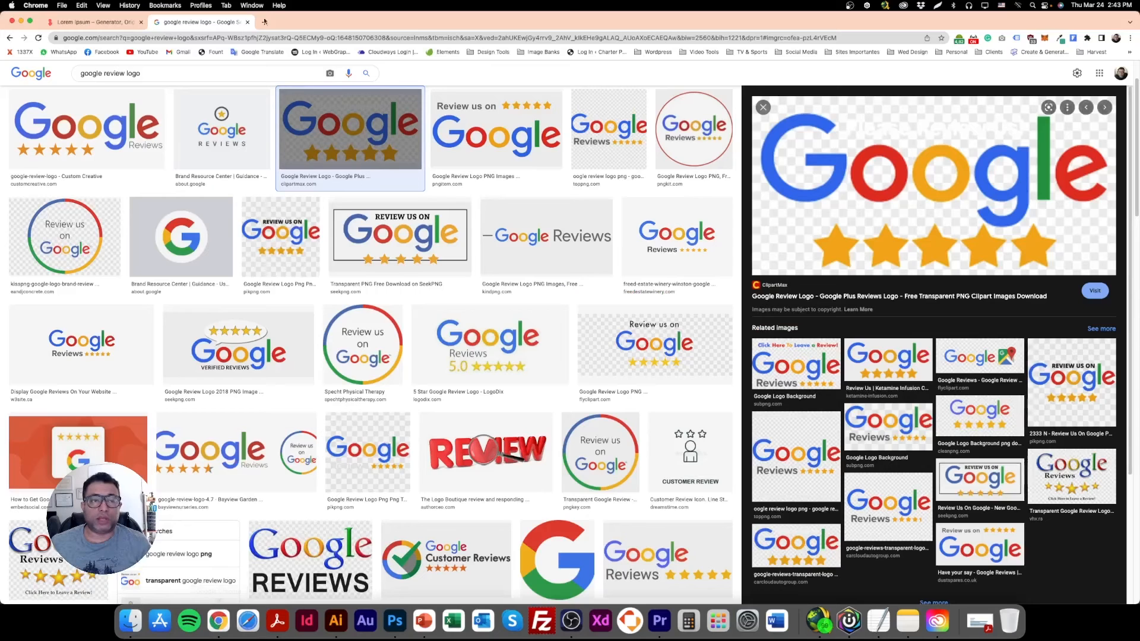
{"action": "left_click", "coordinate": [223, 73]}
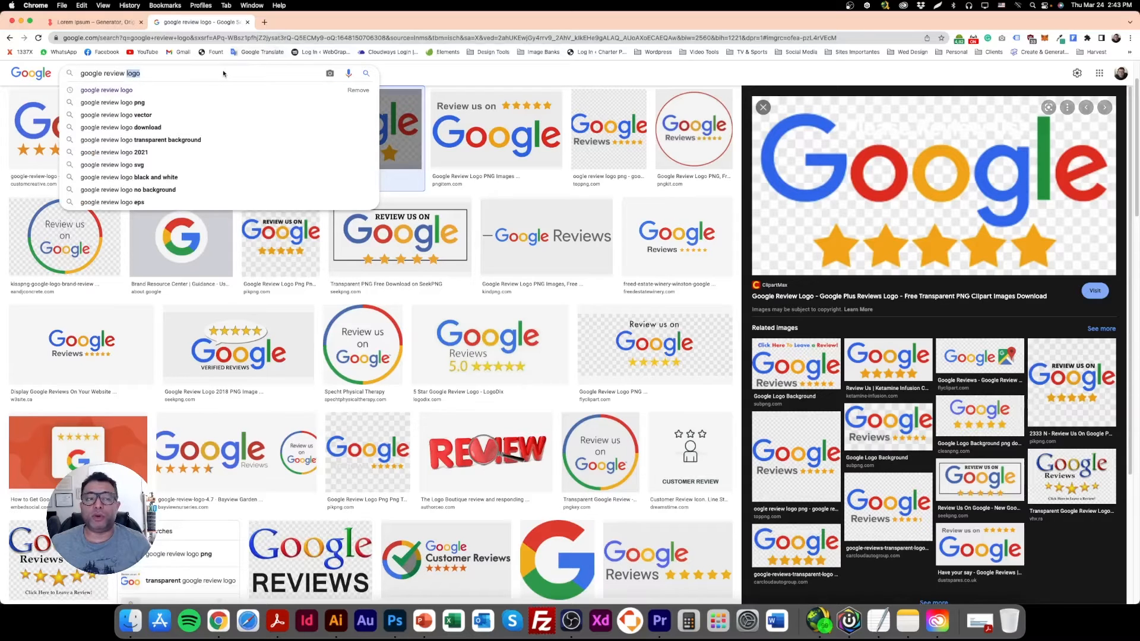
{"action": "key", "text": "super+a"}
{"action": "type", "text": "open t"}
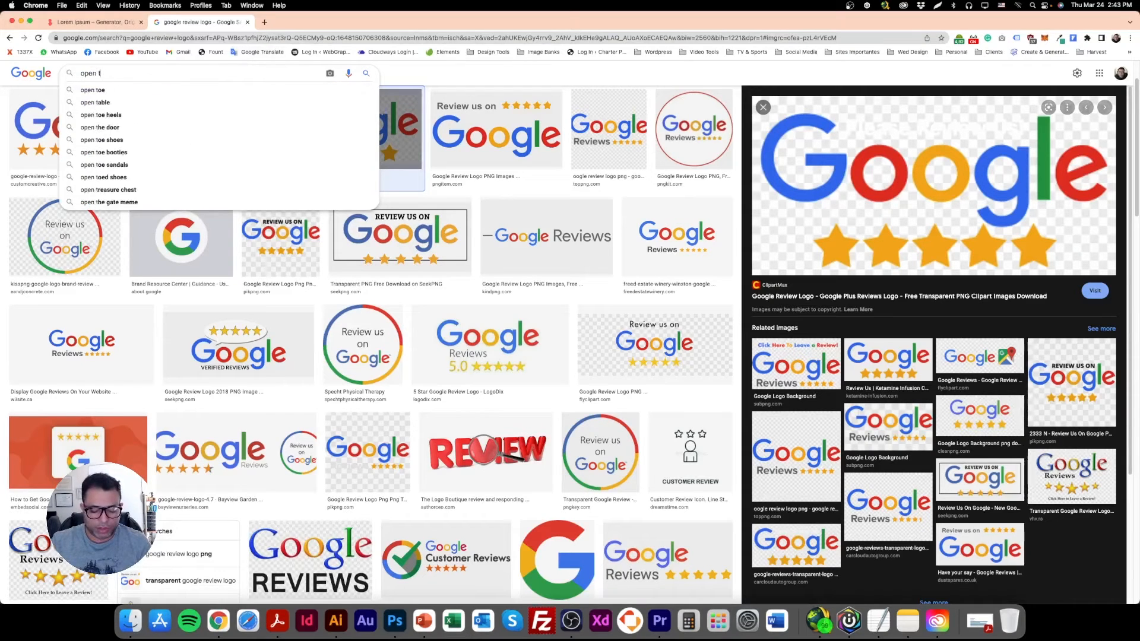
{"action": "type", "text": "able calenda"}
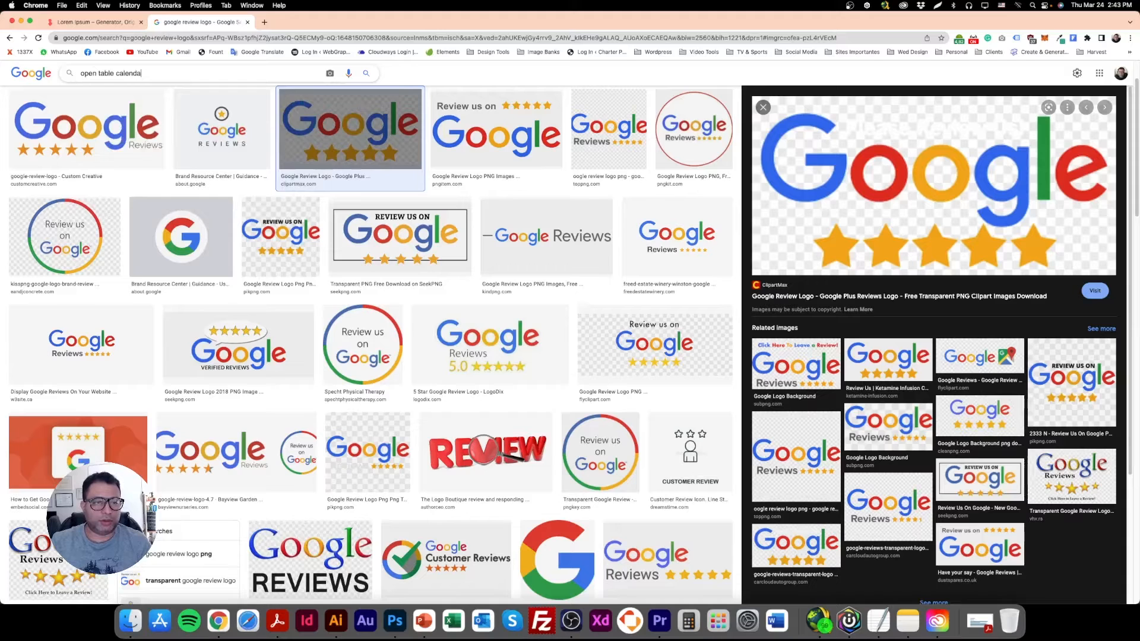
{"action": "type", "text": "r"}
{"action": "key", "text": "Return"}
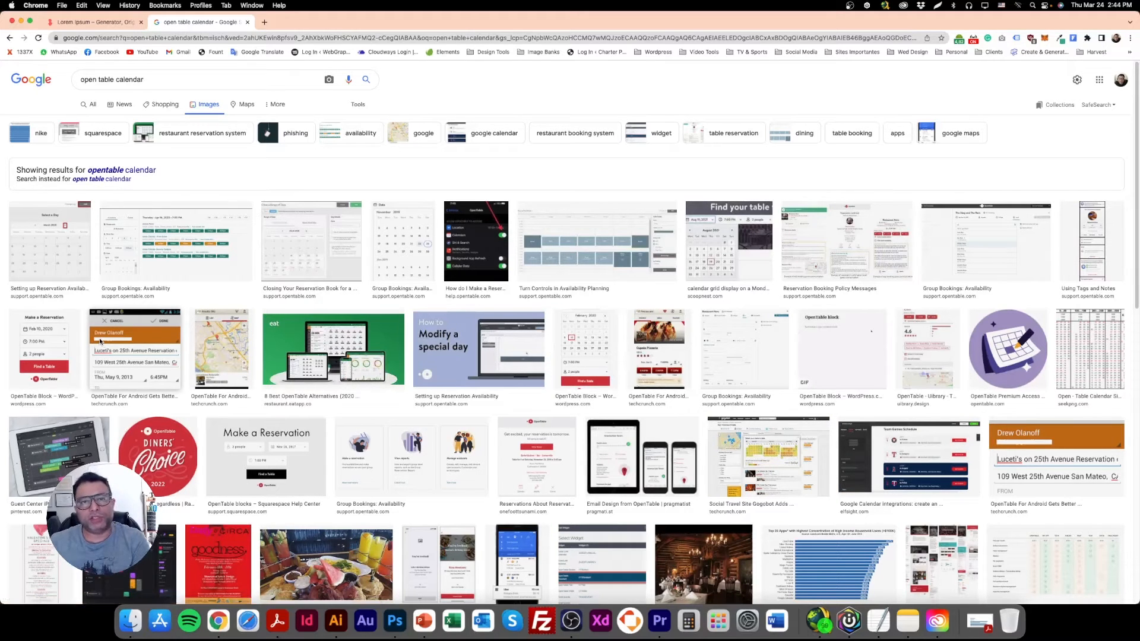
Browse the image results and copy the OpenTable Block "Make a Reservation" form image from WordPress.com.
{"action": "scroll", "coordinate": [168, 369], "scroll_direction": "down", "scroll_amount": 3}
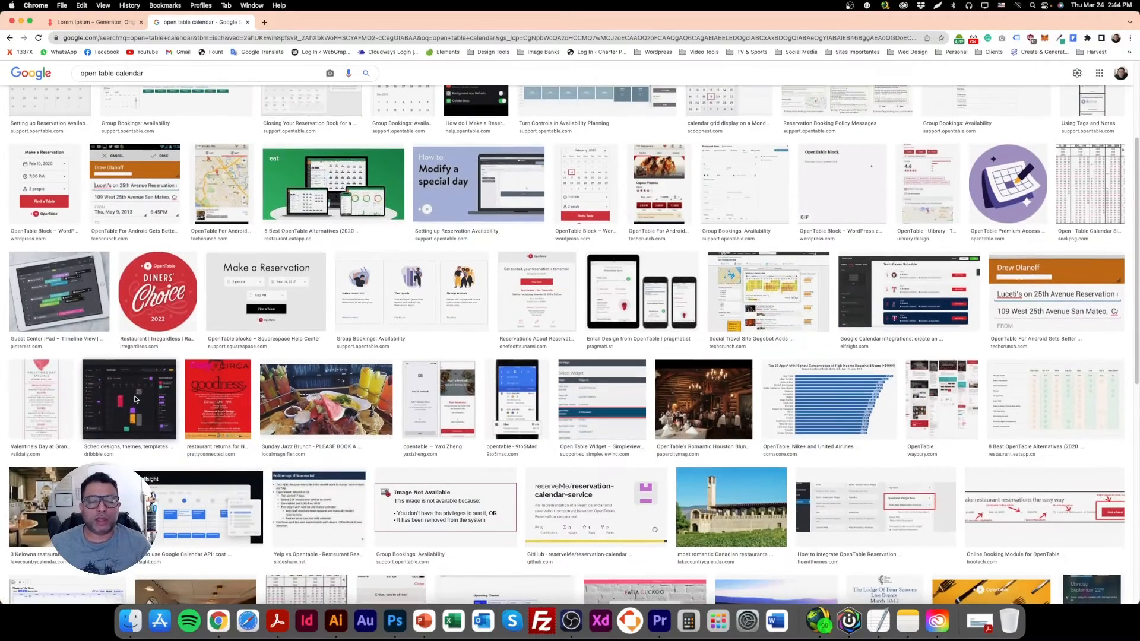
{"action": "scroll", "coordinate": [168, 369], "scroll_direction": "up", "scroll_amount": 3}
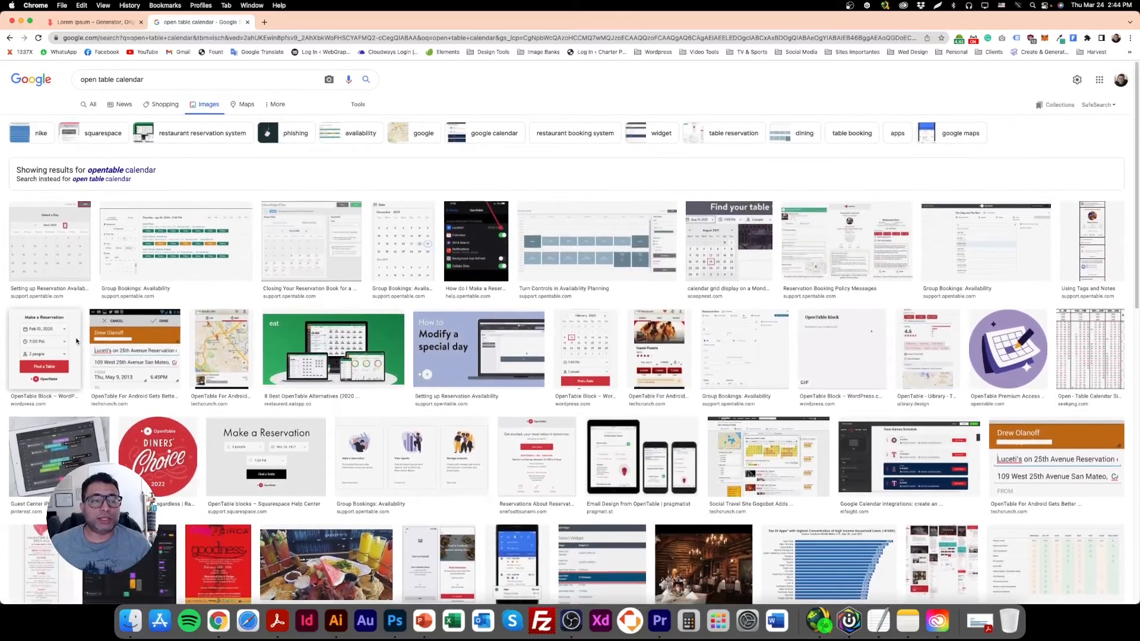
{"action": "left_click", "coordinate": [59, 339]}
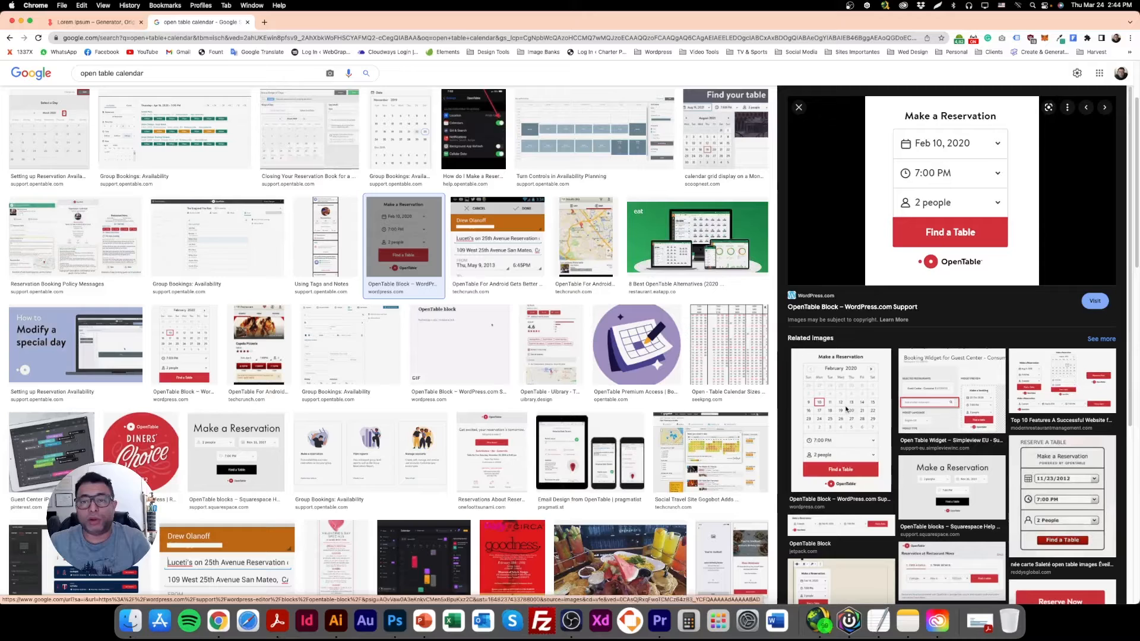
{"action": "right_click", "coordinate": [952, 172]}
{"action": "left_click", "coordinate": [977, 273]}
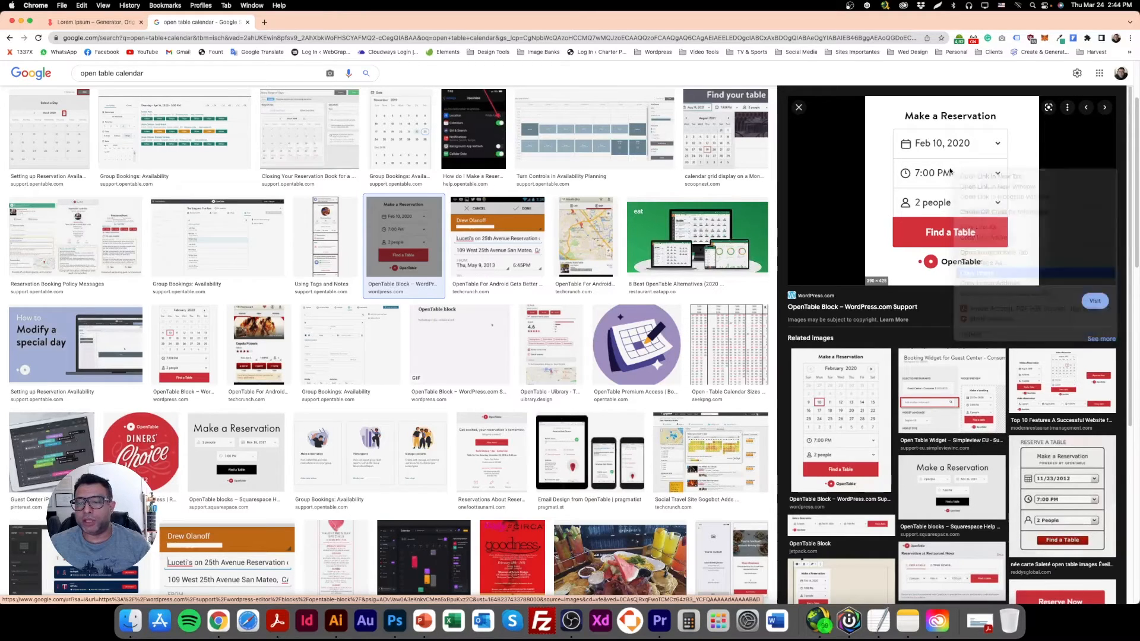
Switch back to Photoshop, paste the reservation form and position it overlapping the banner's lower edge, beneath the Google reviews block.
{"action": "left_click", "coordinate": [393, 621]}
{"action": "key", "text": "super+v"}
{"action": "left_click_drag", "start_coordinate": [521, 371], "coordinate": [683, 471]}
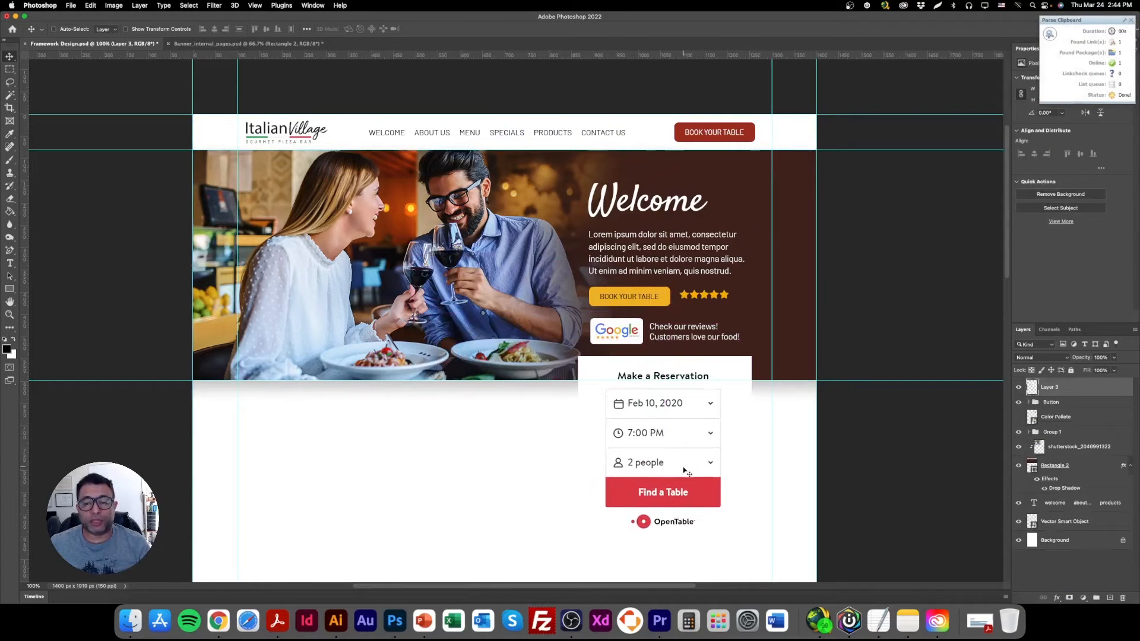
{"action": "scroll", "coordinate": [516, 429], "scroll_direction": "down", "scroll_amount": 3}
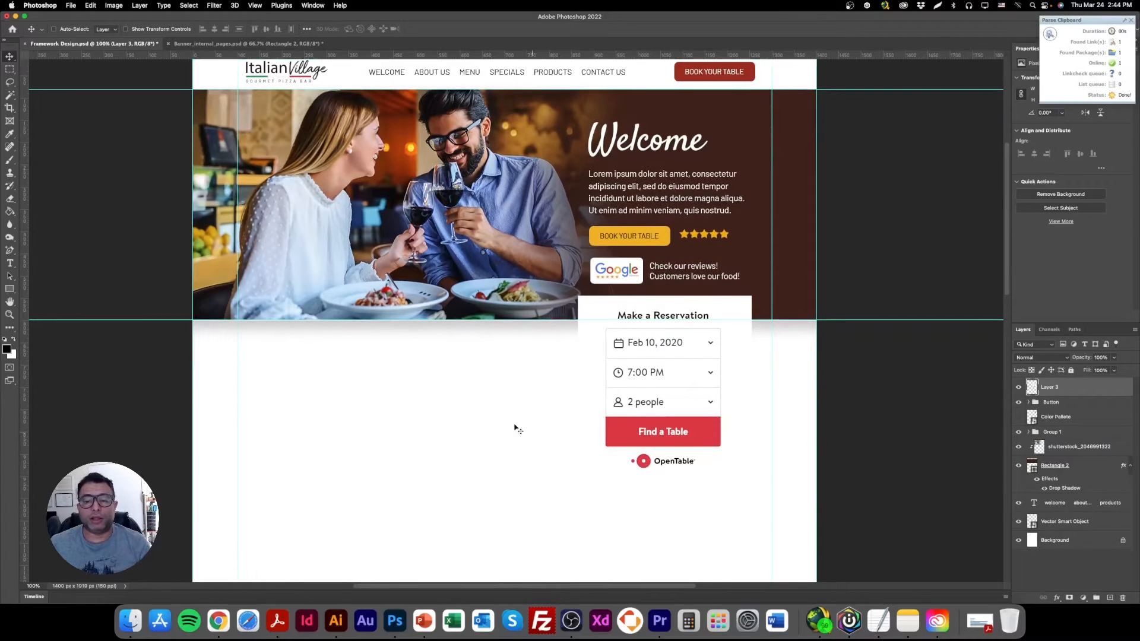
{"action": "left_click", "coordinate": [9, 74]}
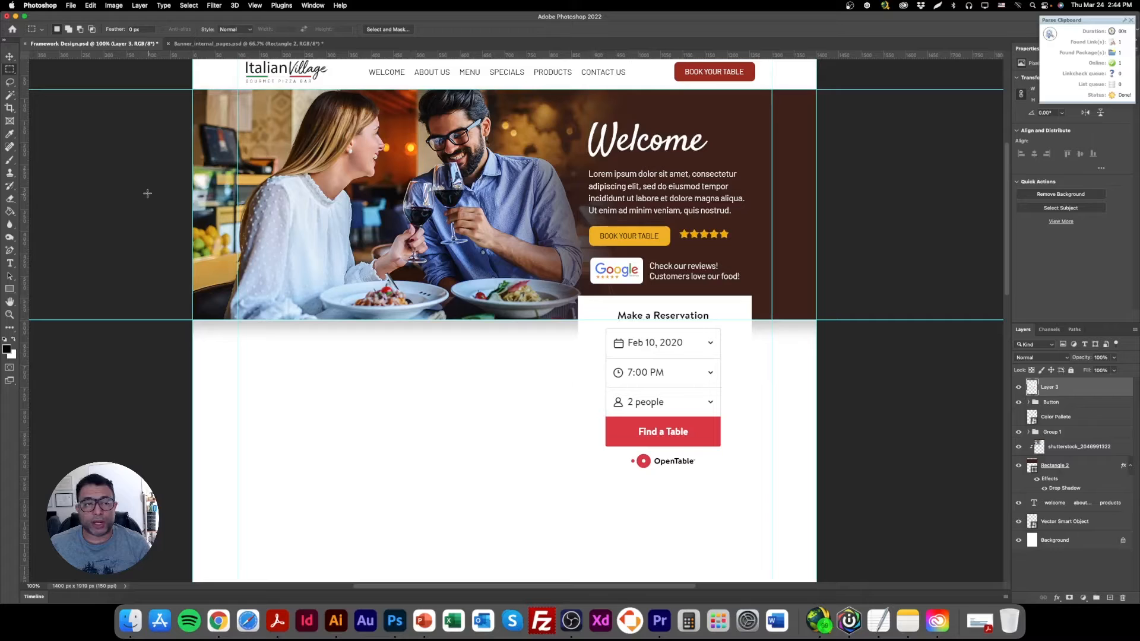
{"action": "left_click", "coordinate": [9, 57]}
{"action": "left_click_drag", "start_coordinate": [651, 357], "coordinate": [652, 364]}
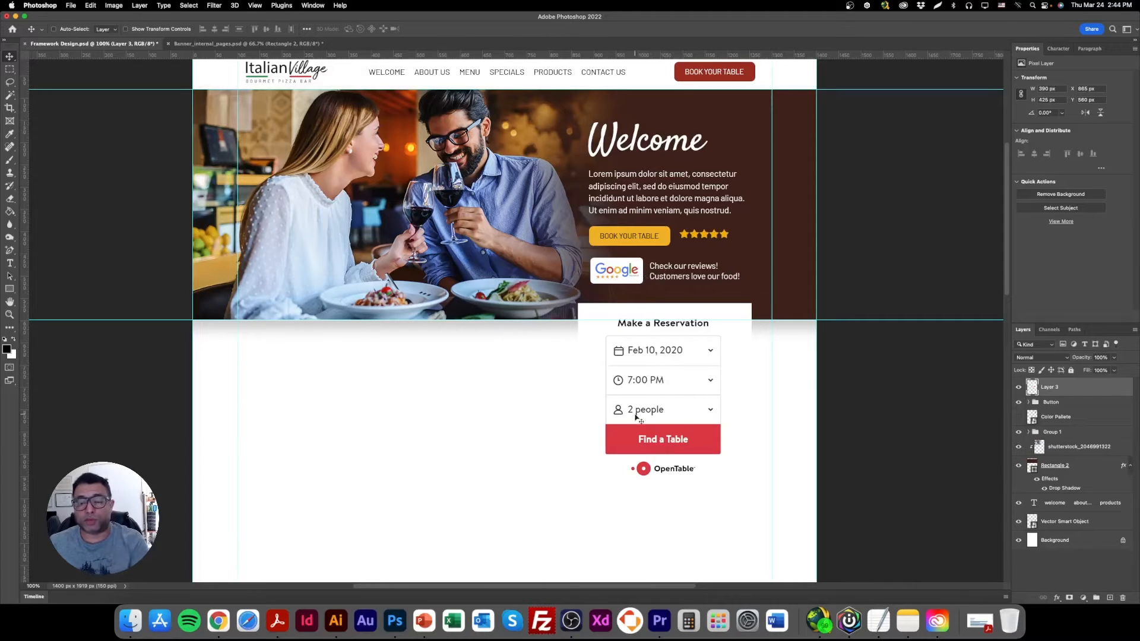
Draw a rectangle about 339 by 438 px over the reservation form and place its layer beneath the form.
{"action": "left_click_drag", "start_coordinate": [9, 289], "coordinate": [50, 291]}
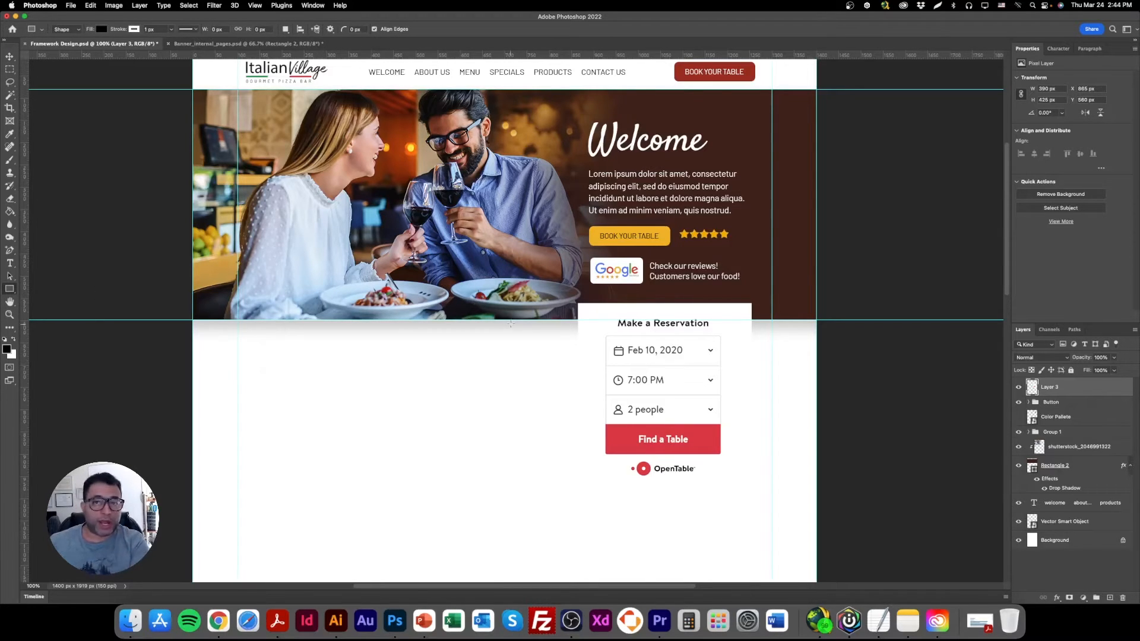
{"action": "left_click_drag", "start_coordinate": [591, 305], "coordinate": [742, 500]}
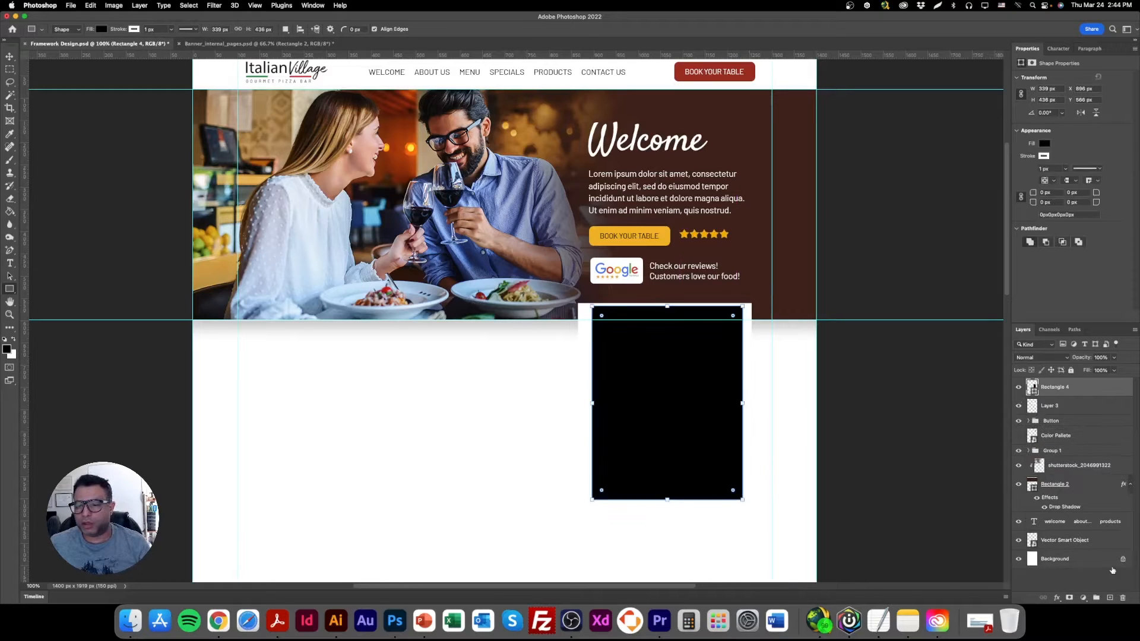
{"action": "left_click_drag", "start_coordinate": [1085, 397], "coordinate": [1034, 410]}
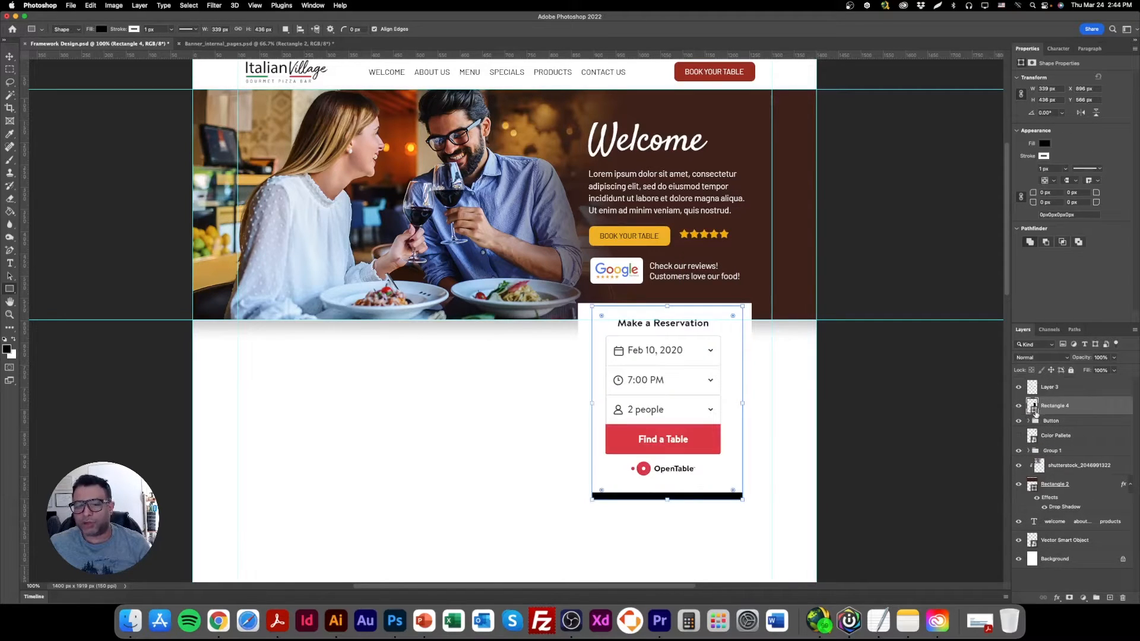
Fill the rectangle behind the reservation form with white and scale it up to about 348 by 449 px.
{"action": "double_click", "coordinate": [1034, 408]}
{"action": "left_click_drag", "start_coordinate": [857, 348], "coordinate": [883, 386]}
{"action": "left_click", "coordinate": [1047, 335]}
{"action": "double_click", "coordinate": [1033, 407]}
{"action": "left_click_drag", "start_coordinate": [973, 430], "coordinate": [974, 309]}
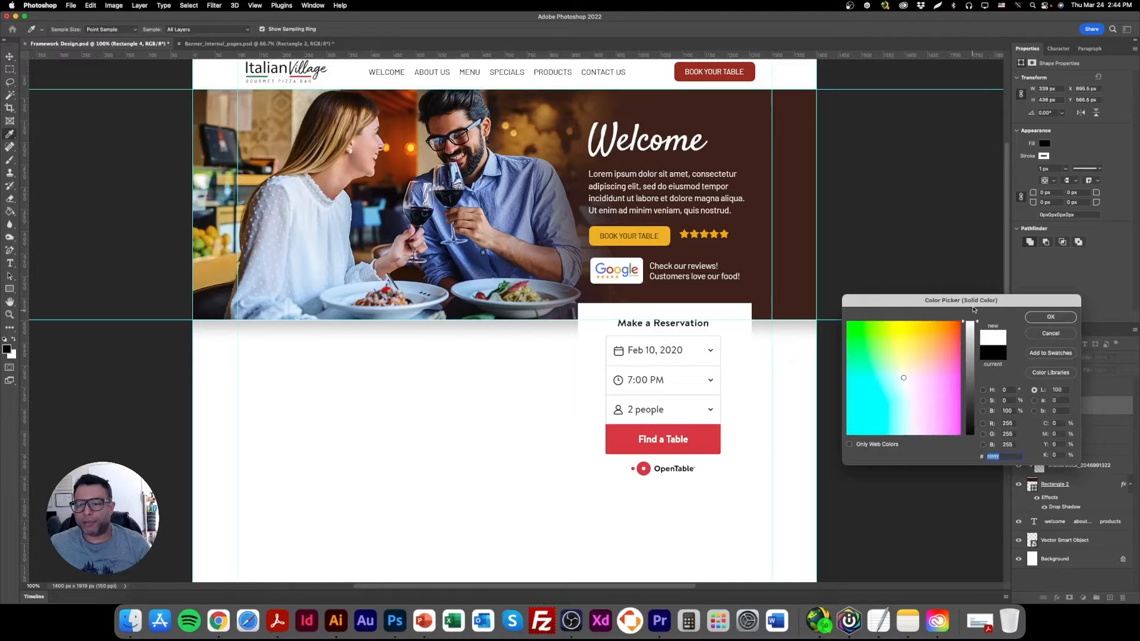
{"action": "left_click", "coordinate": [1045, 317]}
{"action": "left_click", "coordinate": [9, 56]}
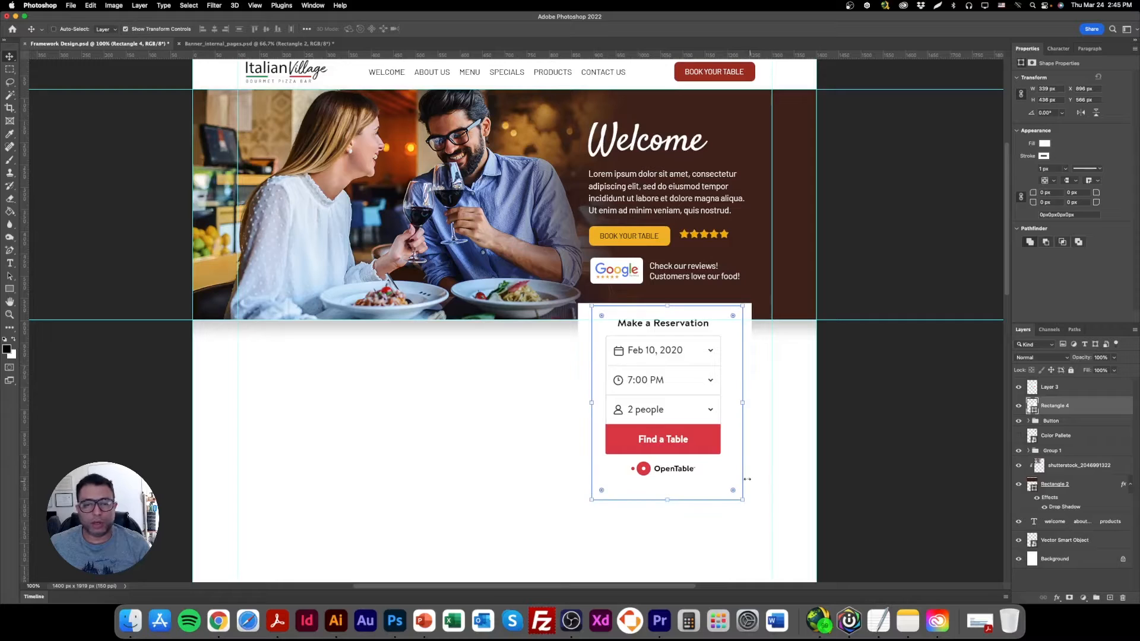
{"action": "left_click_drag", "start_coordinate": [591, 403], "coordinate": [587, 403]}
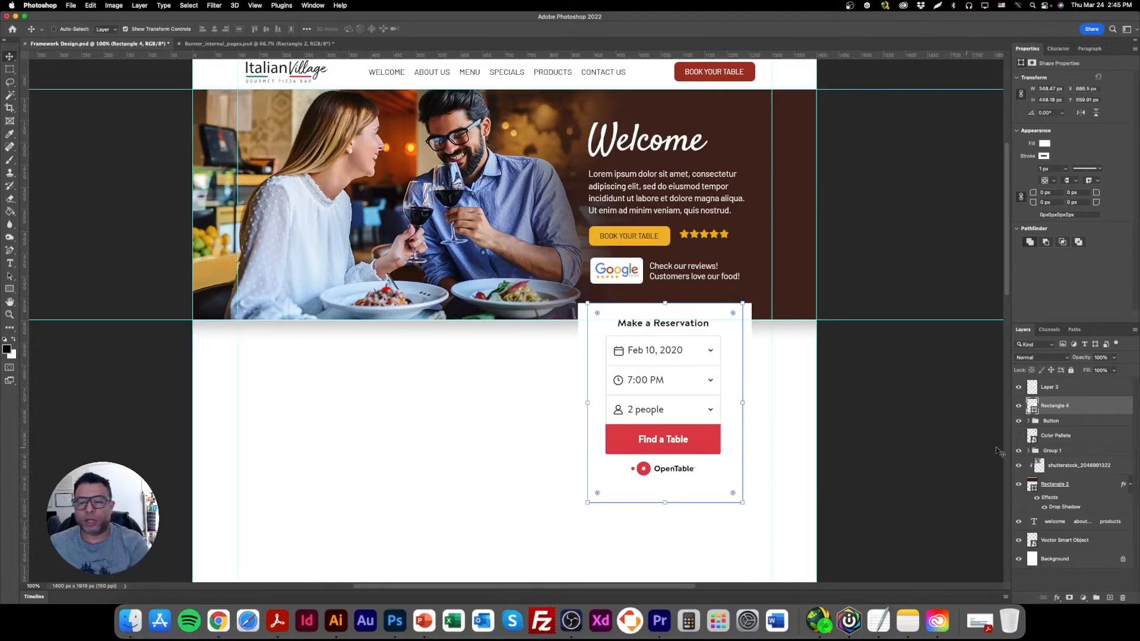
Clip the reservation form image to the white rectangle beneath it with a clipping mask, and turn off the transform controls.
{"action": "left_click", "coordinate": [1050, 387]}
{"action": "right_click", "coordinate": [1050, 387]}
{"action": "left_click", "coordinate": [1036, 355]}
{"action": "left_click", "coordinate": [125, 29]}
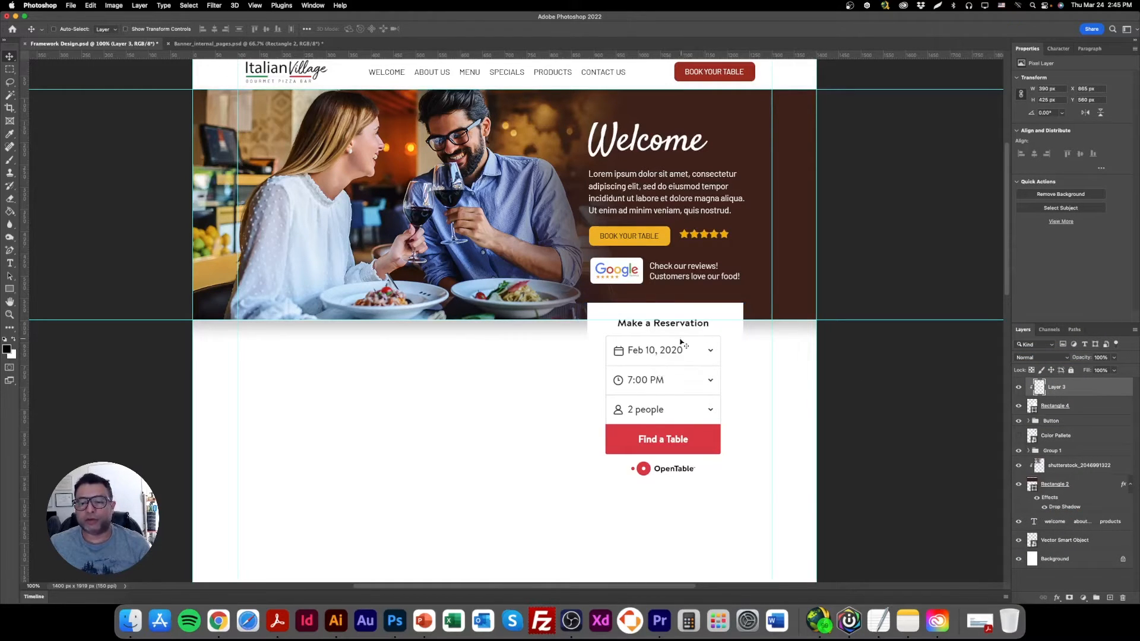
Select the reservation form and its white rectangle together and position them under the Google reviews block, overlapping the banner's lower edge, at about Y 565 px.
{"action": "left_click", "coordinate": [1086, 406], "text": "shift"}
{"action": "mouse_move", "coordinate": [672, 380]}
{"action": "left_mouse_down"}
{"action": "mouse_move", "coordinate": [496, 313]}
{"action": "mouse_move", "coordinate": [499, 204]}
{"action": "mouse_move", "coordinate": [575, 292]}
{"action": "mouse_move", "coordinate": [647, 314]}
{"action": "mouse_move", "coordinate": [661, 385]}
{"action": "mouse_move", "coordinate": [672, 366]}
{"action": "left_mouse_up"}
{"action": "key", "text": "Left"}
{"action": "key", "text": "Left"}
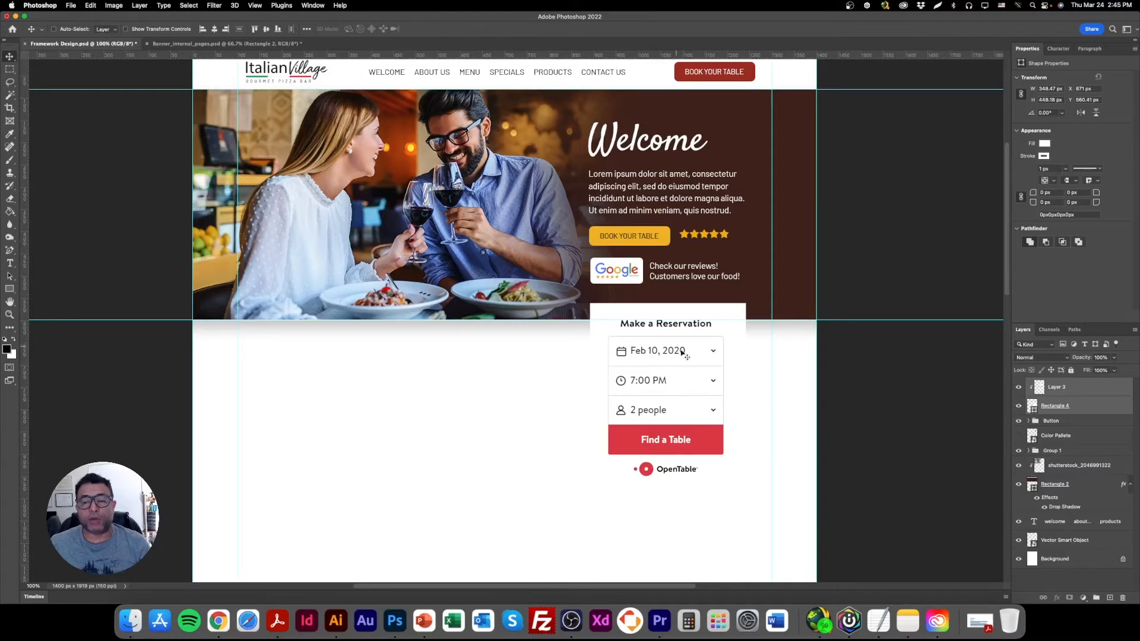
{"action": "mouse_move", "coordinate": [690, 372]}
{"action": "left_mouse_down"}
{"action": "mouse_move", "coordinate": [408, 406]}
{"action": "mouse_move", "coordinate": [337, 394]}
{"action": "mouse_move", "coordinate": [602, 373]}
{"action": "mouse_move", "coordinate": [592, 364]}
{"action": "mouse_move", "coordinate": [415, 408]}
{"action": "mouse_move", "coordinate": [680, 408]}
{"action": "mouse_move", "coordinate": [471, 428]}
{"action": "mouse_move", "coordinate": [699, 415]}
{"action": "mouse_move", "coordinate": [689, 376]}
{"action": "mouse_move", "coordinate": [694, 387]}
{"action": "left_mouse_up"}
{"action": "key", "text": "Left"}
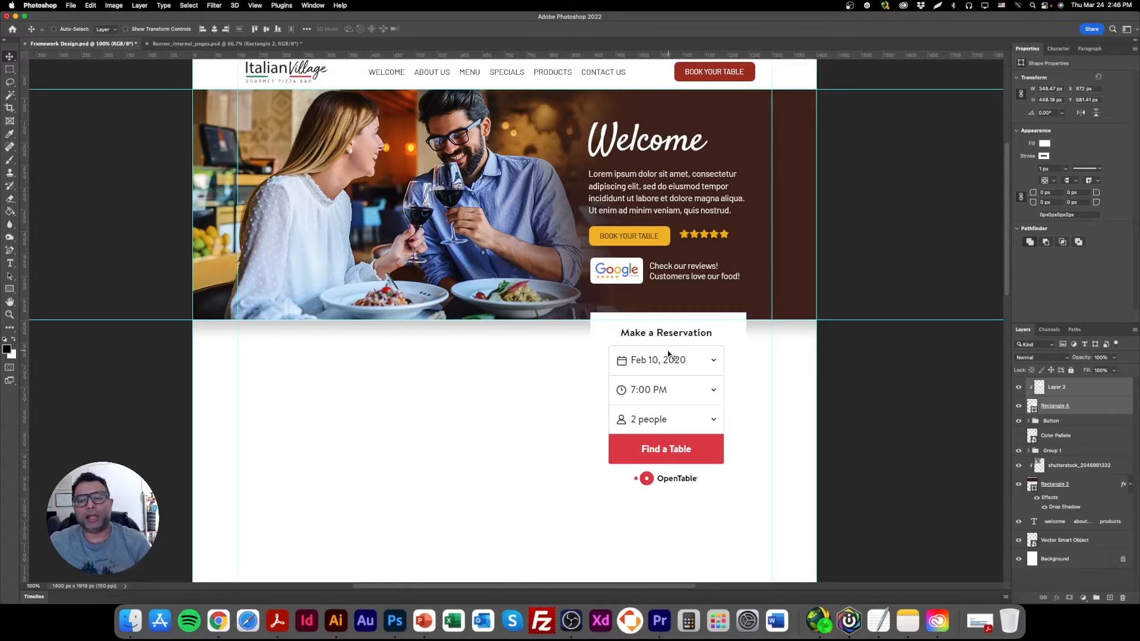
{"action": "left_click_drag", "start_coordinate": [666, 363], "coordinate": [667, 358]}
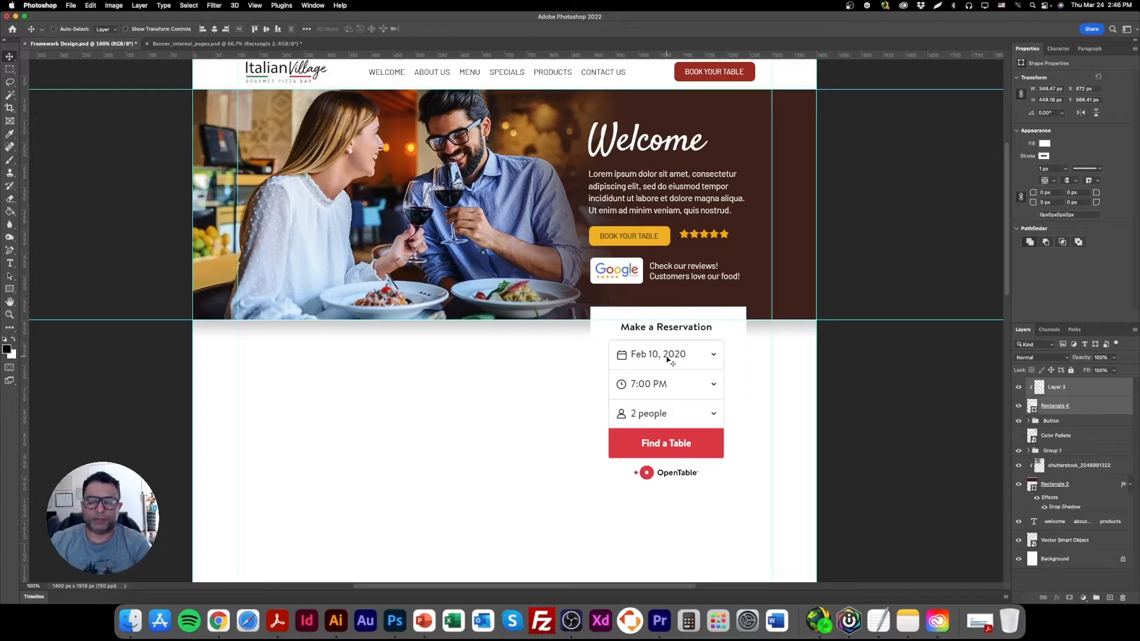
{"action": "left_click_drag", "start_coordinate": [665, 356], "coordinate": [662, 355]}
{"action": "key", "text": "Up"}
{"action": "key", "text": "Up"}
{"action": "key", "text": "Up"}
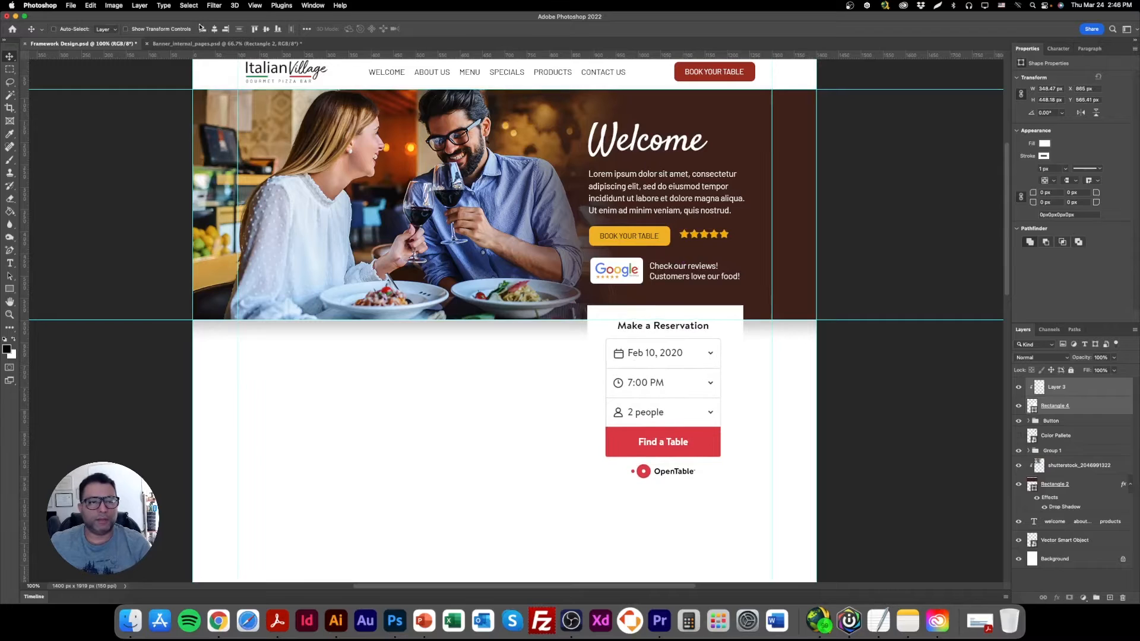
Hide the guides and look over the header, banner and reservation form layout.
{"action": "key", "text": "super+semicolon"}
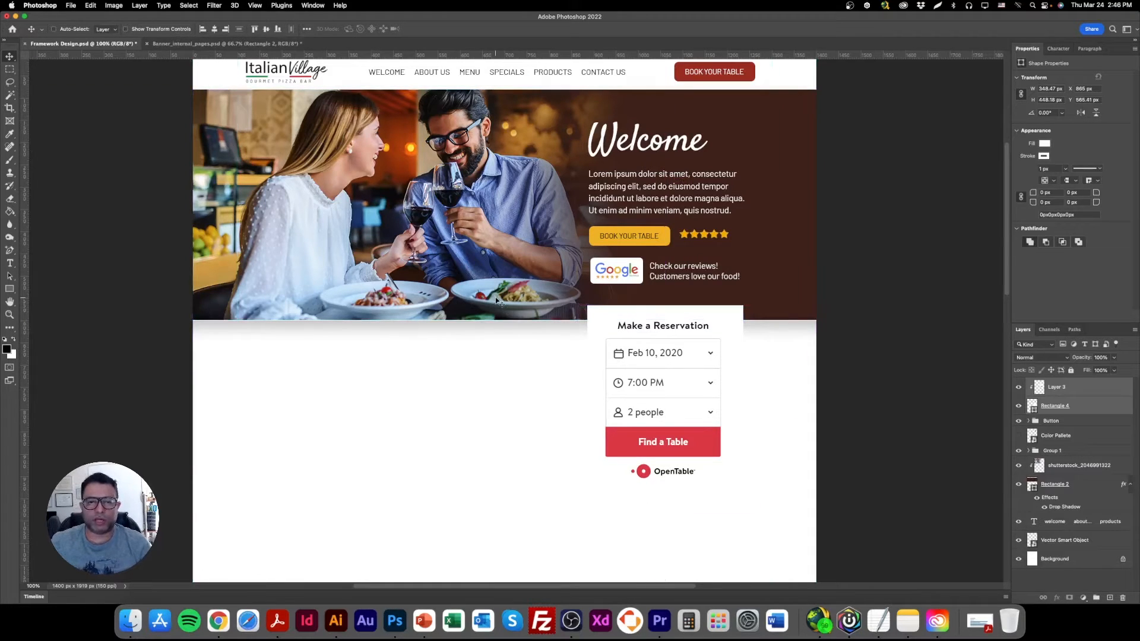
{"action": "key", "text": "super+minus"}
{"action": "key", "text": "super+equal"}
{"action": "scroll", "coordinate": [430, 361], "scroll_direction": "up", "scroll_amount": 2}
{"action": "scroll", "coordinate": [431, 363], "scroll_direction": "down", "scroll_amount": 2}
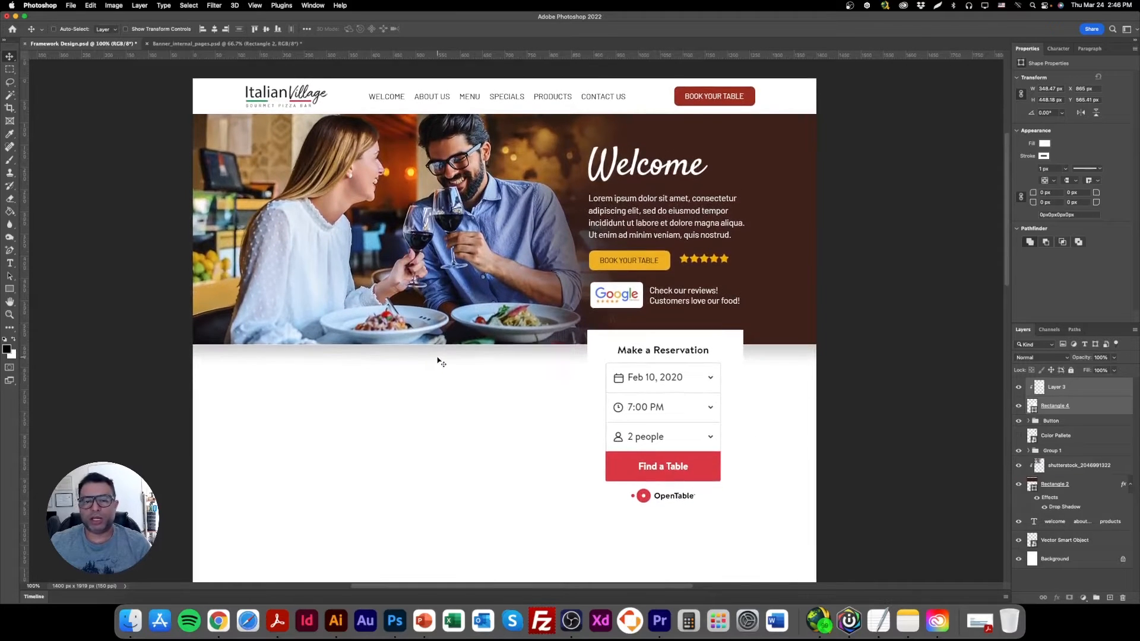
{"action": "scroll", "coordinate": [441, 361], "scroll_direction": "up", "scroll_amount": 1}
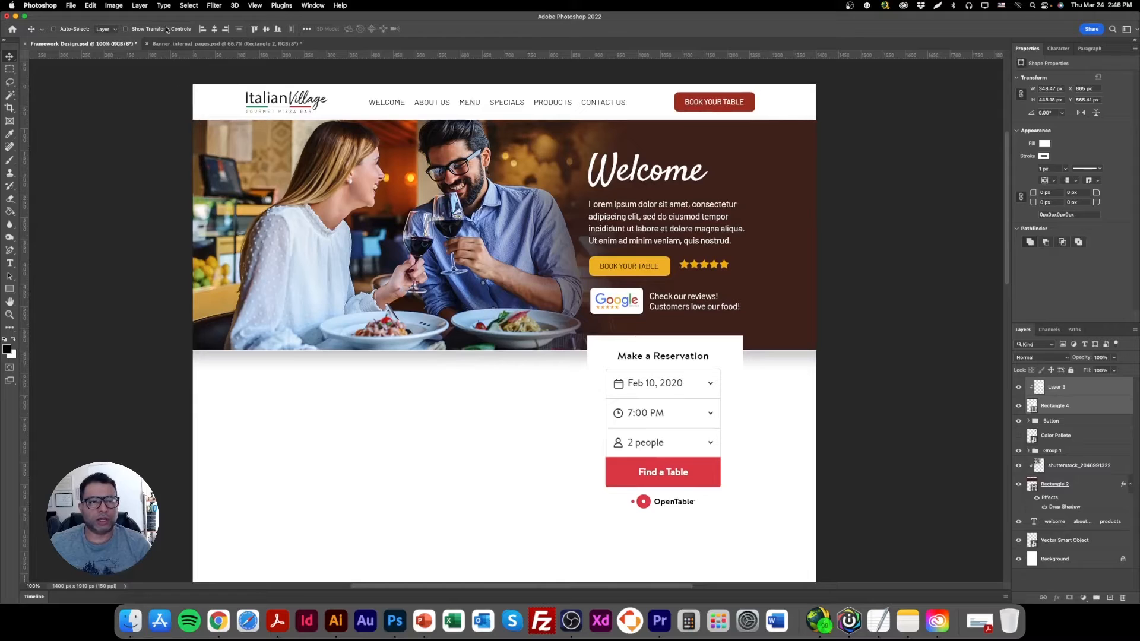
Scale the reservation form and its white rectangle down together to about 308 by 396 px, keeping them beneath the Google reviews block.
{"action": "right_click", "coordinate": [696, 383]}
{"action": "left_click", "coordinate": [712, 384]}
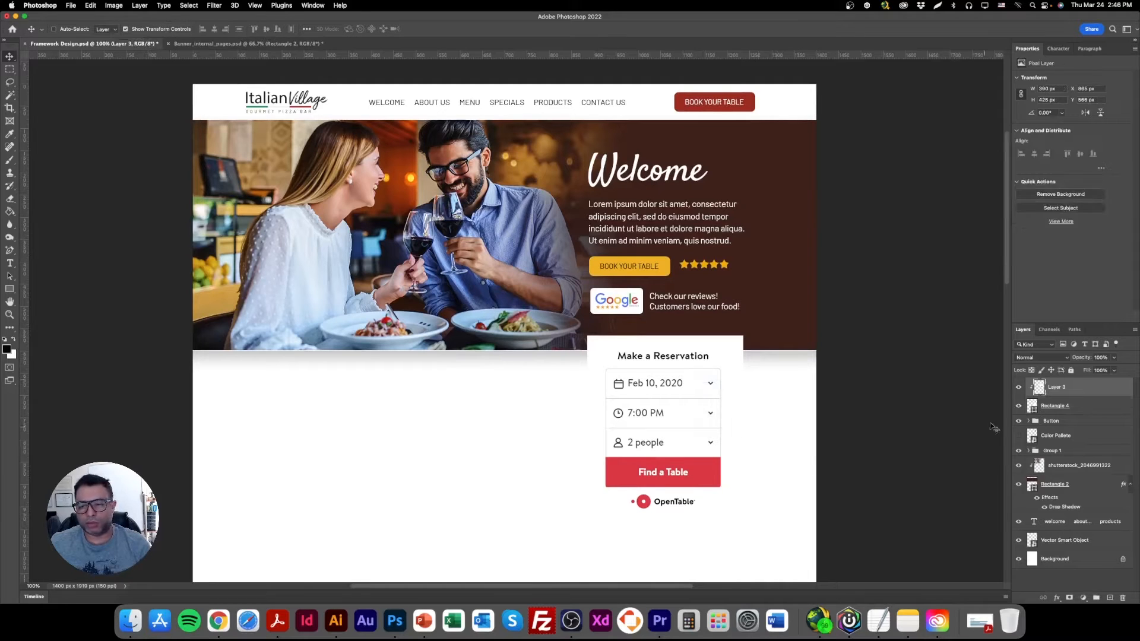
{"action": "left_click", "coordinate": [1062, 406], "text": "shift"}
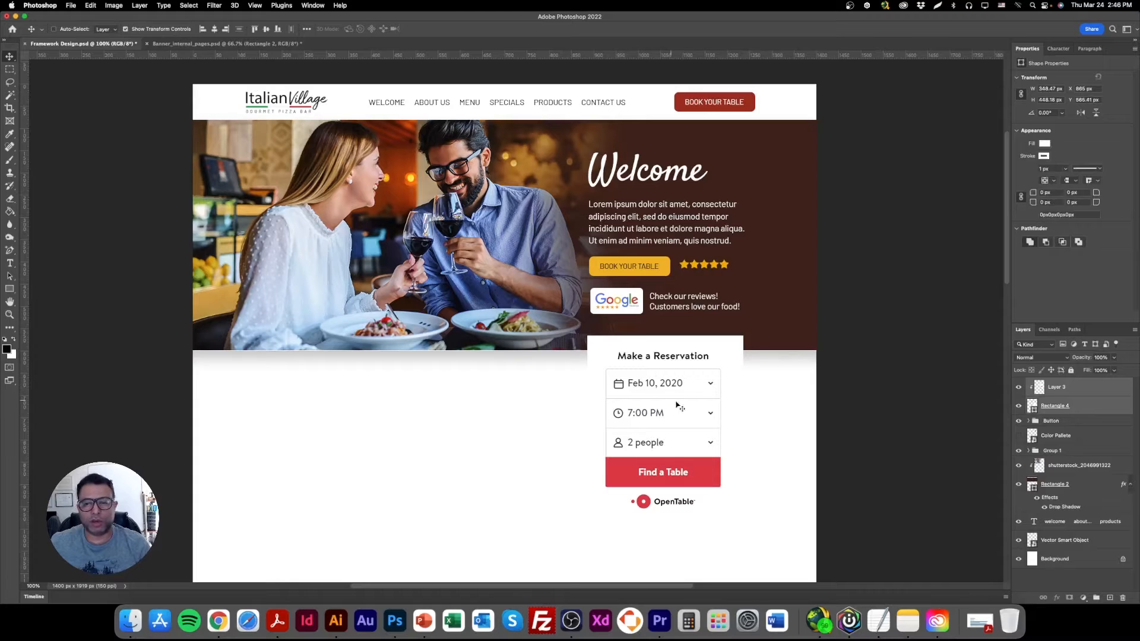
{"action": "key", "text": "super+t"}
{"action": "left_click_drag", "start_coordinate": [753, 435], "coordinate": [736, 434]}
{"action": "left_click_drag", "start_coordinate": [662, 428], "coordinate": [664, 412]}
{"action": "key", "text": "Return"}
{"action": "left_click", "coordinate": [125, 28]}
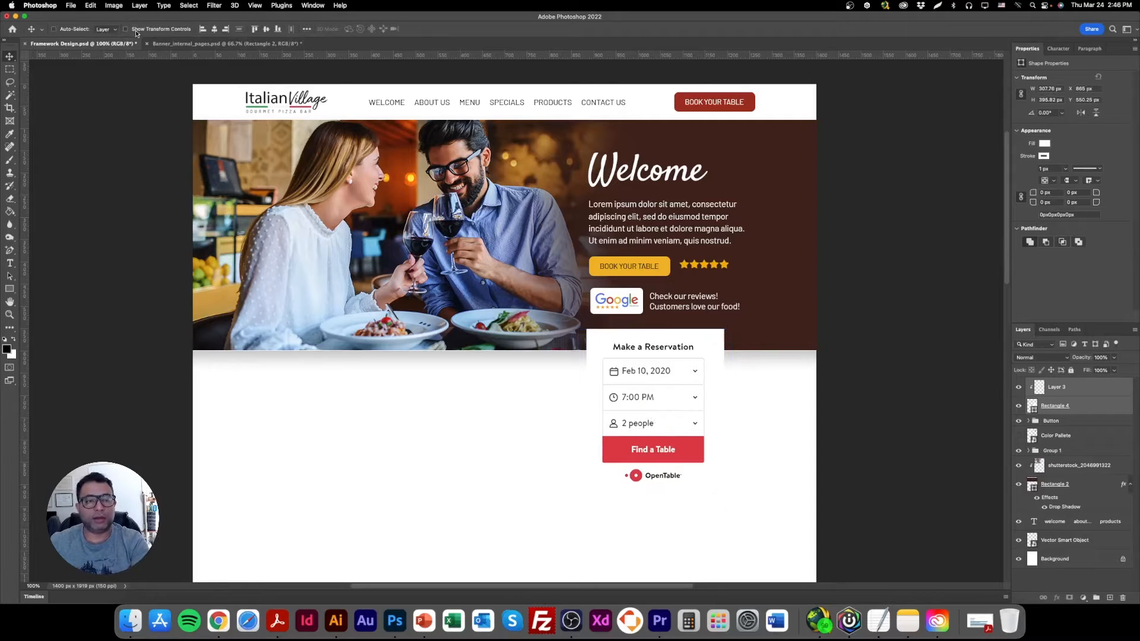
Add an inside Stroke effect to the reservation form's white rectangle, sampling the banner's dark brown (3d2119) as its colour.
{"action": "double_click", "coordinate": [1097, 405]}
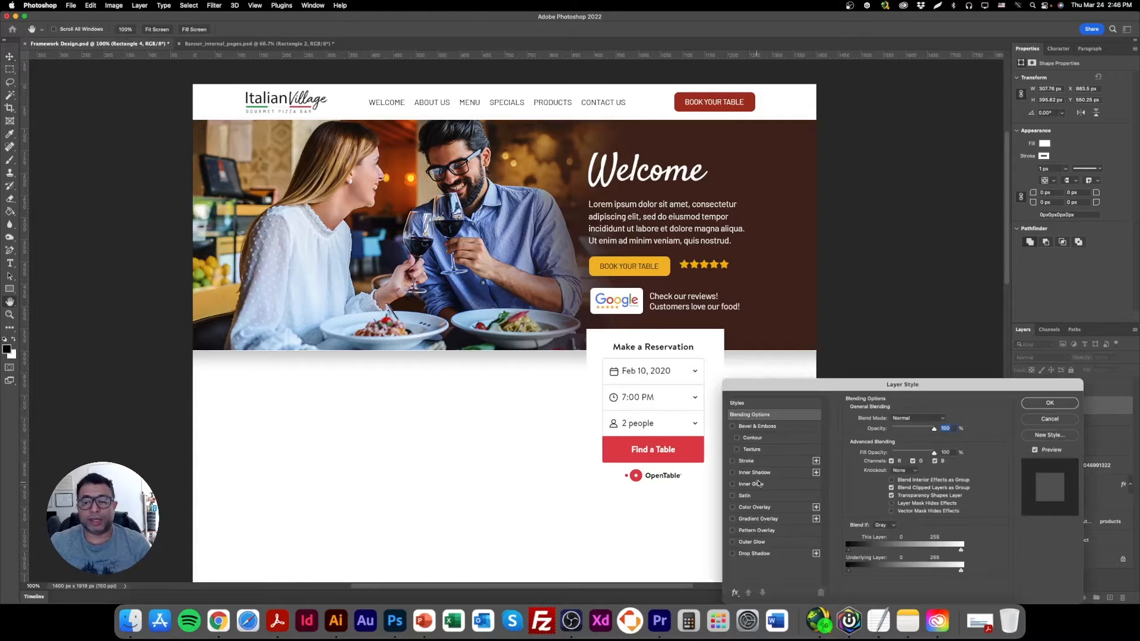
{"action": "left_click", "coordinate": [766, 464]}
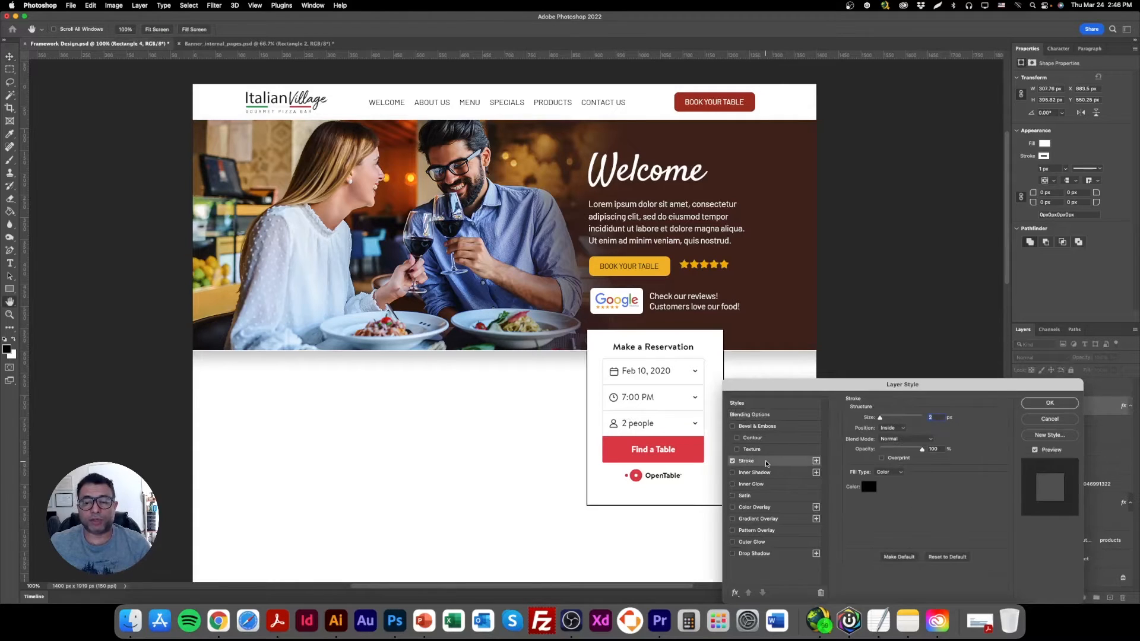
{"action": "left_click", "coordinate": [869, 487]}
{"action": "left_click", "coordinate": [692, 447]}
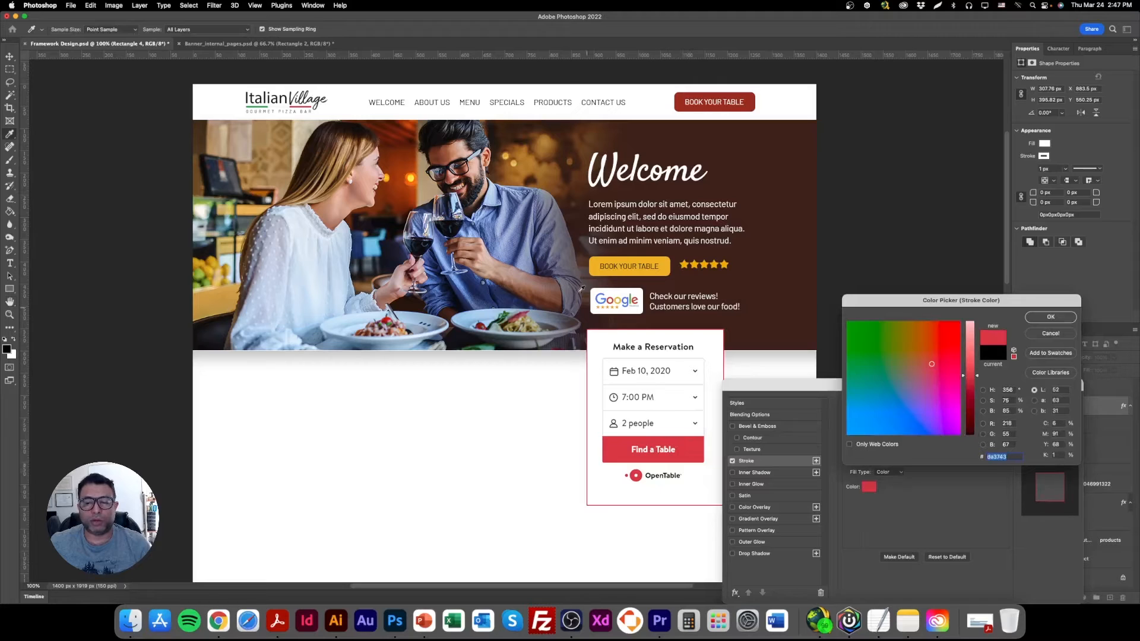
{"action": "left_click", "coordinate": [787, 284]}
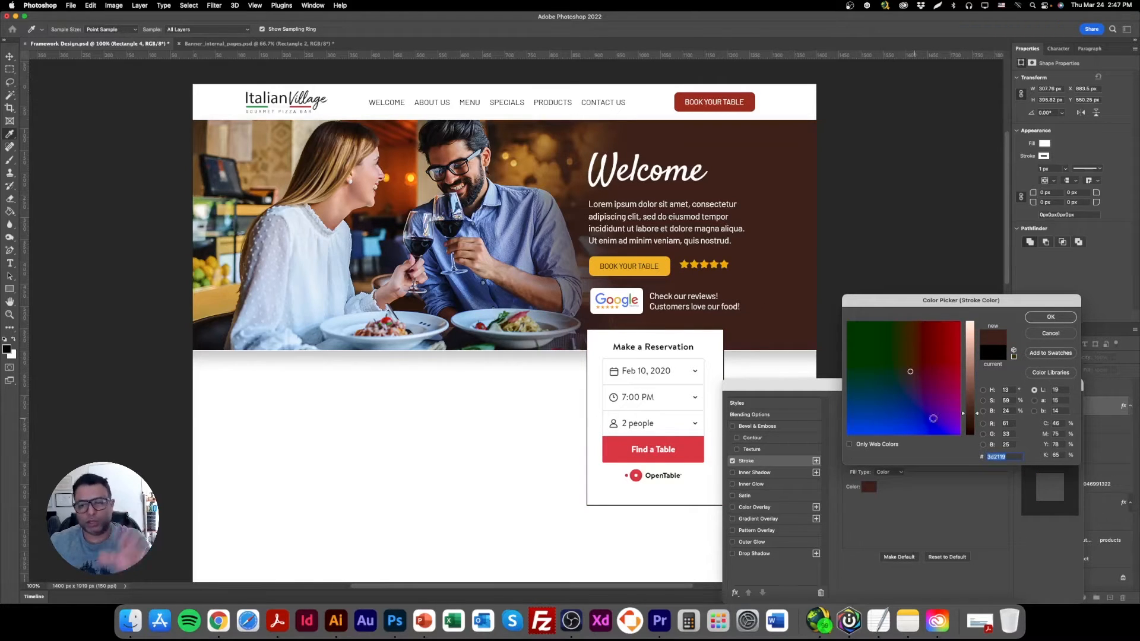
{"action": "left_click", "coordinate": [1050, 318]}
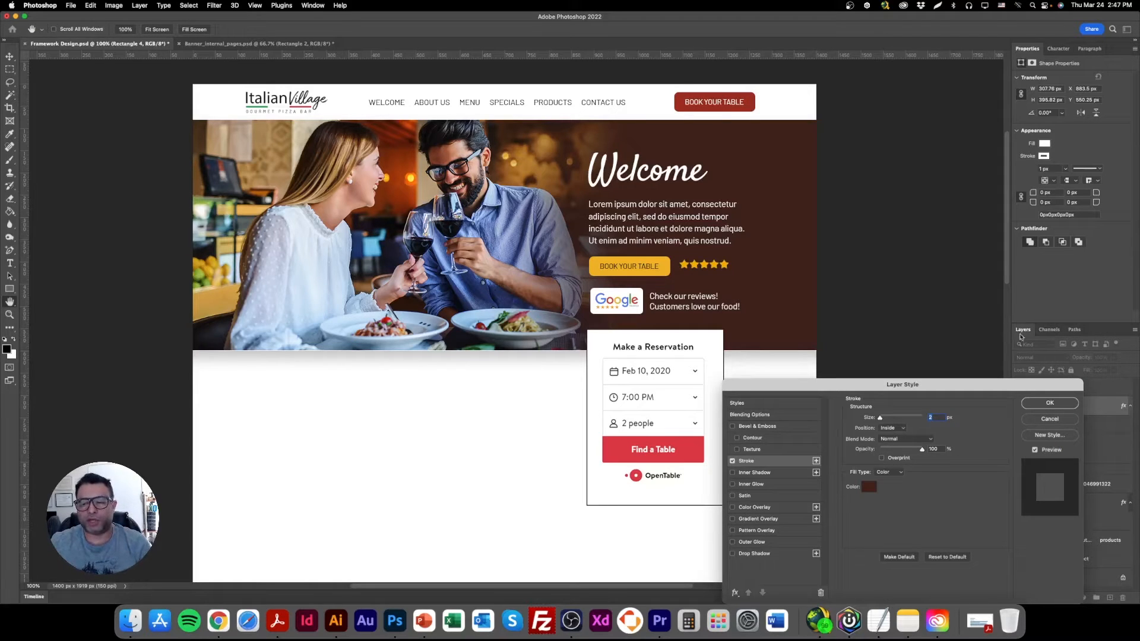
Recolour the rectangle's stroke with the red sampled from the Find a Table button and set its size to 4 px.
{"action": "left_click", "coordinate": [869, 486]}
{"action": "left_click", "coordinate": [695, 445]}
{"action": "key", "text": "Return"}
{"action": "left_click_drag", "start_coordinate": [880, 418], "coordinate": [881, 419]}
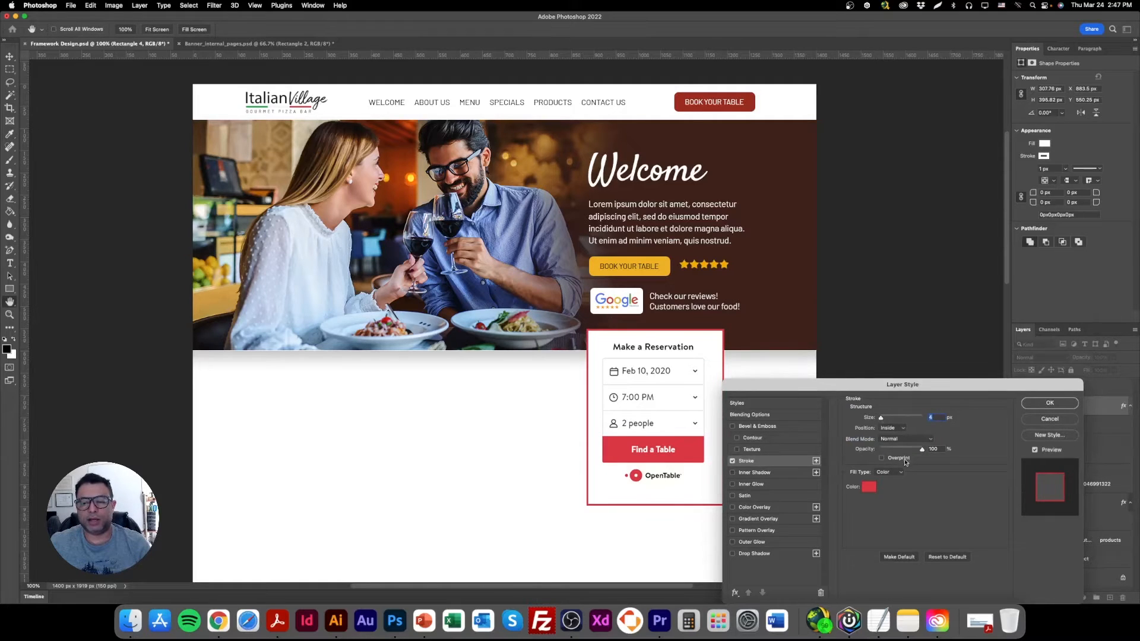
Change the rectangle's stroke to a gradient from the header button's red (9a2c1f) to the banner's dark brown (3d2119).
{"action": "left_click", "coordinate": [889, 472]}
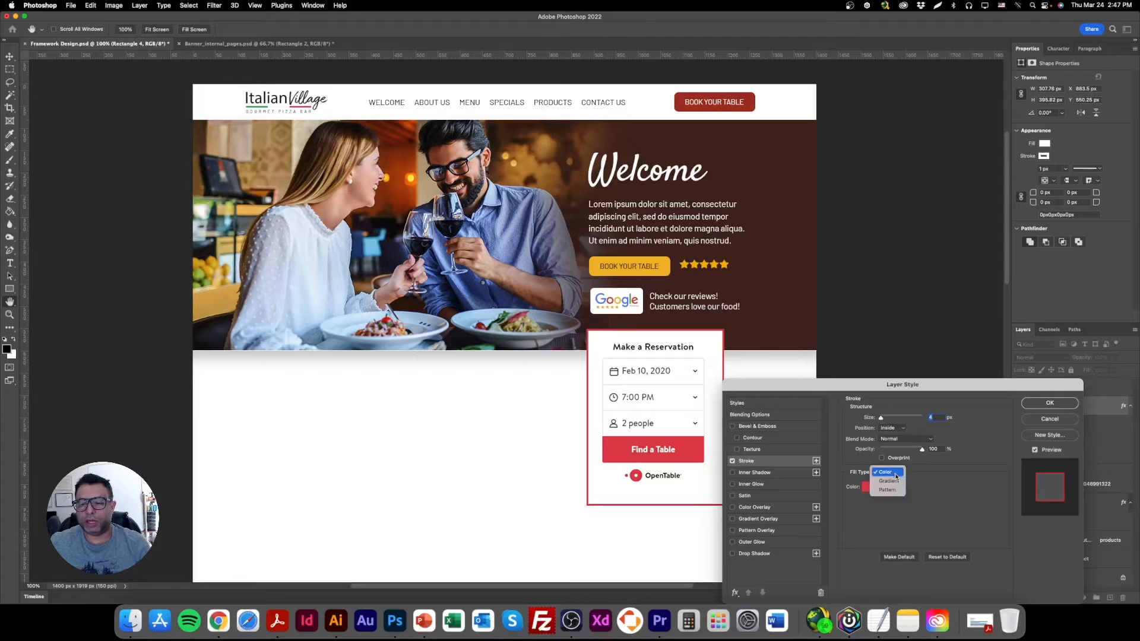
{"action": "left_click", "coordinate": [887, 482]}
{"action": "left_click", "coordinate": [892, 488]}
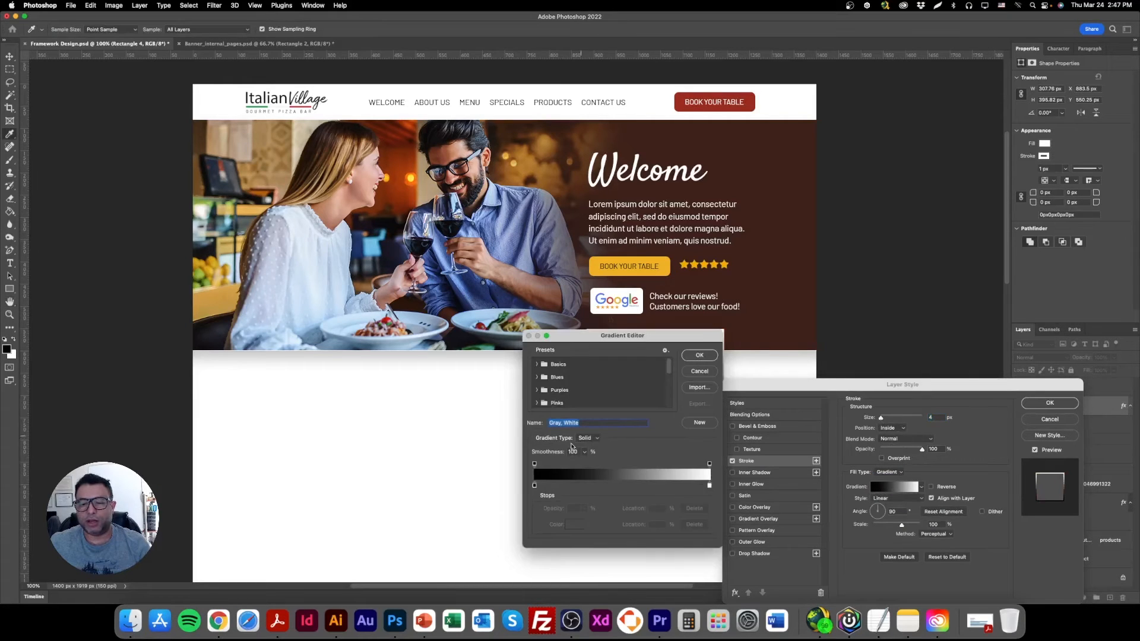
{"action": "double_click", "coordinate": [534, 486]}
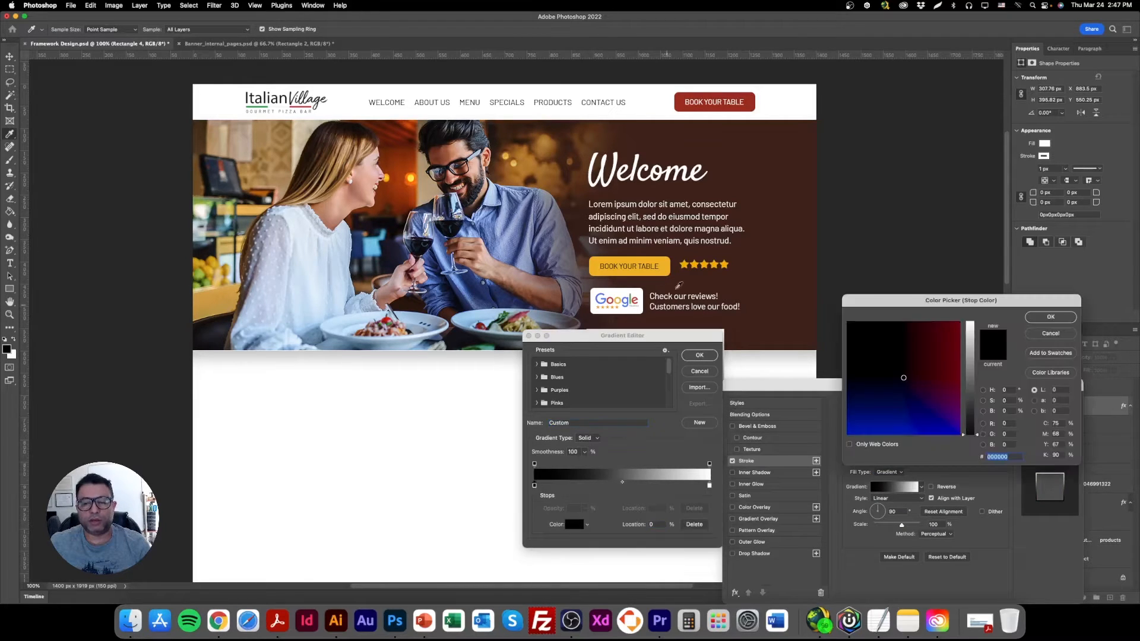
{"action": "left_click", "coordinate": [749, 102]}
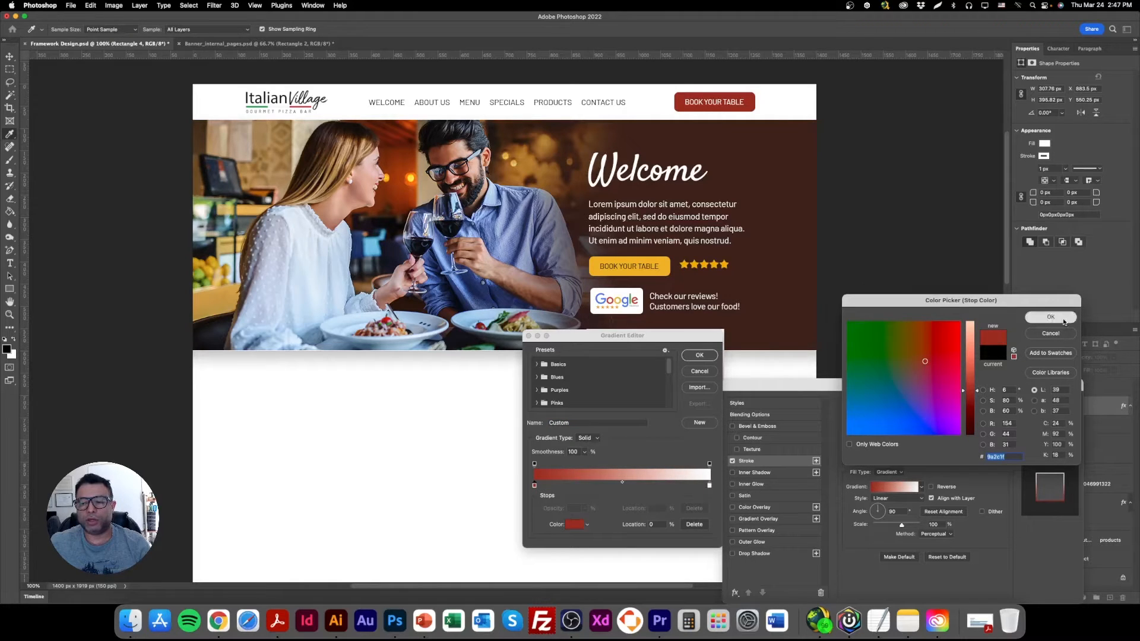
{"action": "left_click", "coordinate": [1063, 319]}
{"action": "left_click", "coordinate": [710, 486]}
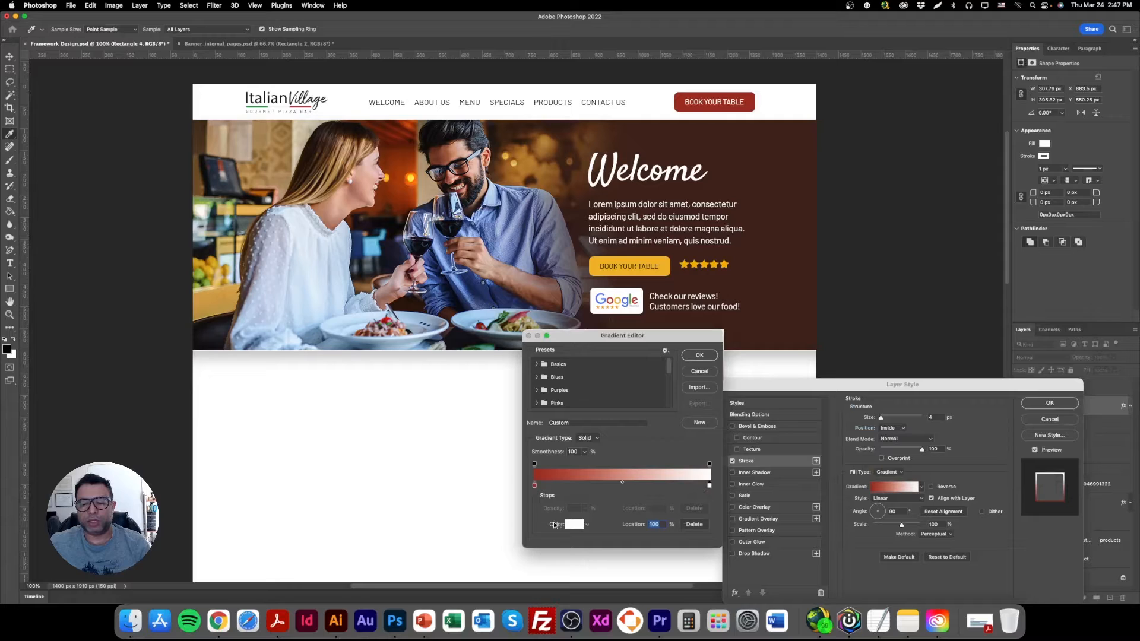
{"action": "left_click", "coordinate": [571, 525]}
{"action": "left_click", "coordinate": [759, 232]}
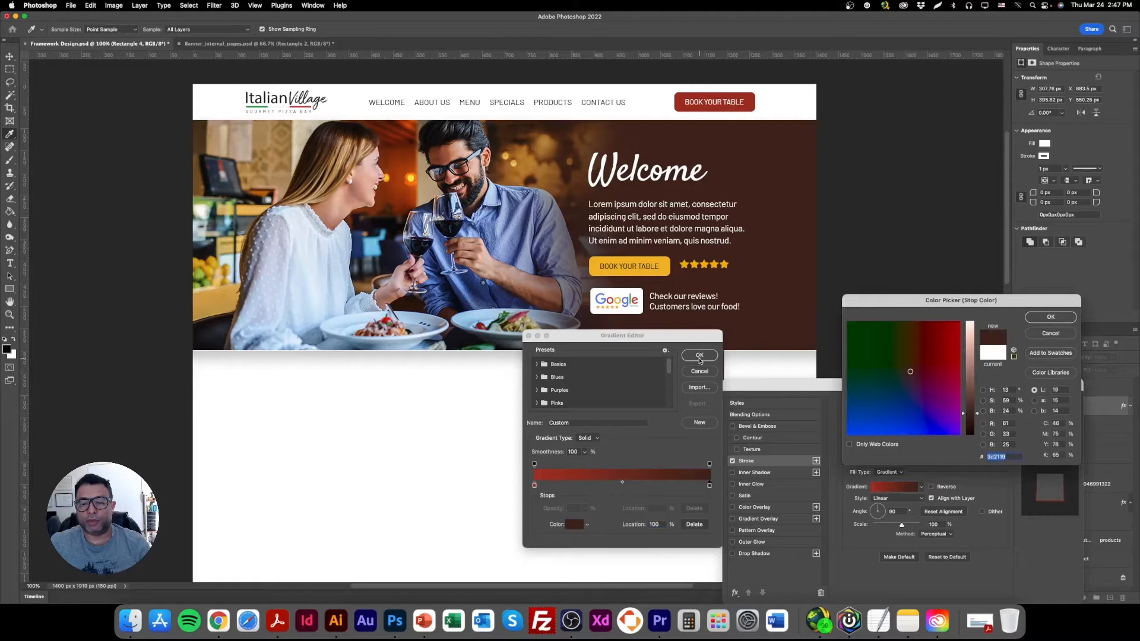
{"action": "key", "text": "Return"}
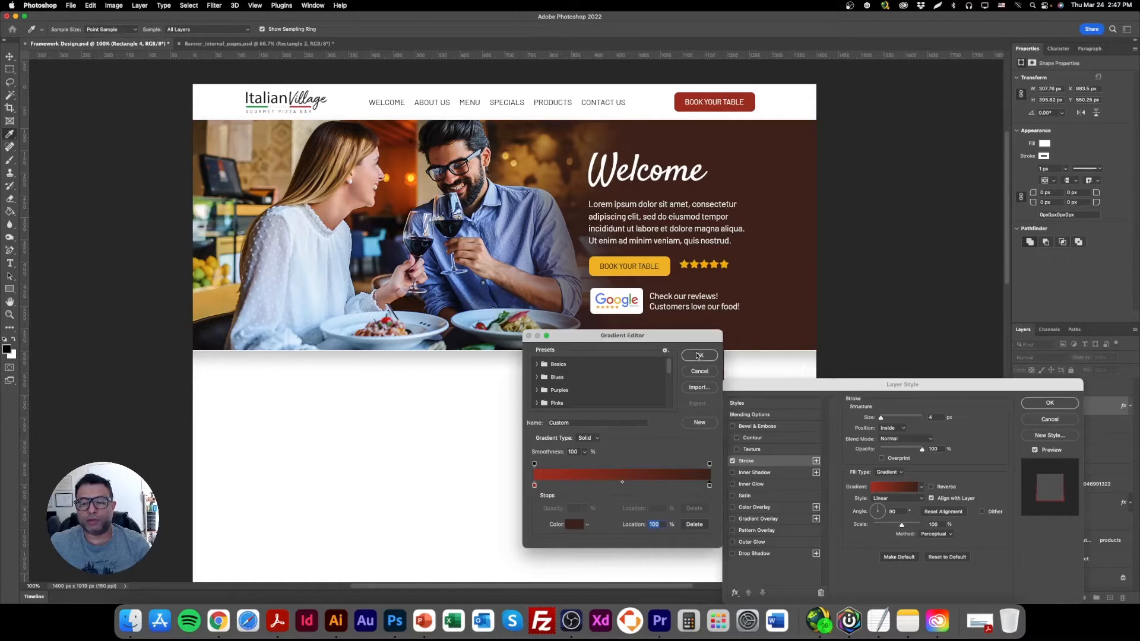
{"action": "left_click", "coordinate": [699, 355]}
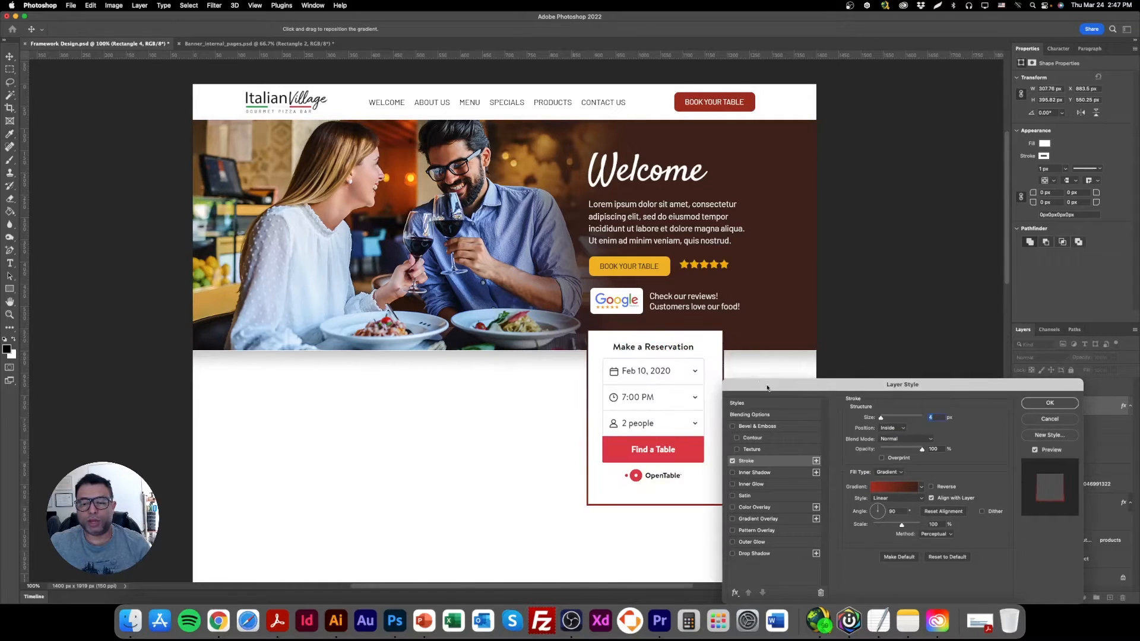
Add a Drop Shadow effect to the reservation form's rectangle and make its gradient stroke thinner.
{"action": "left_click", "coordinate": [759, 554]}
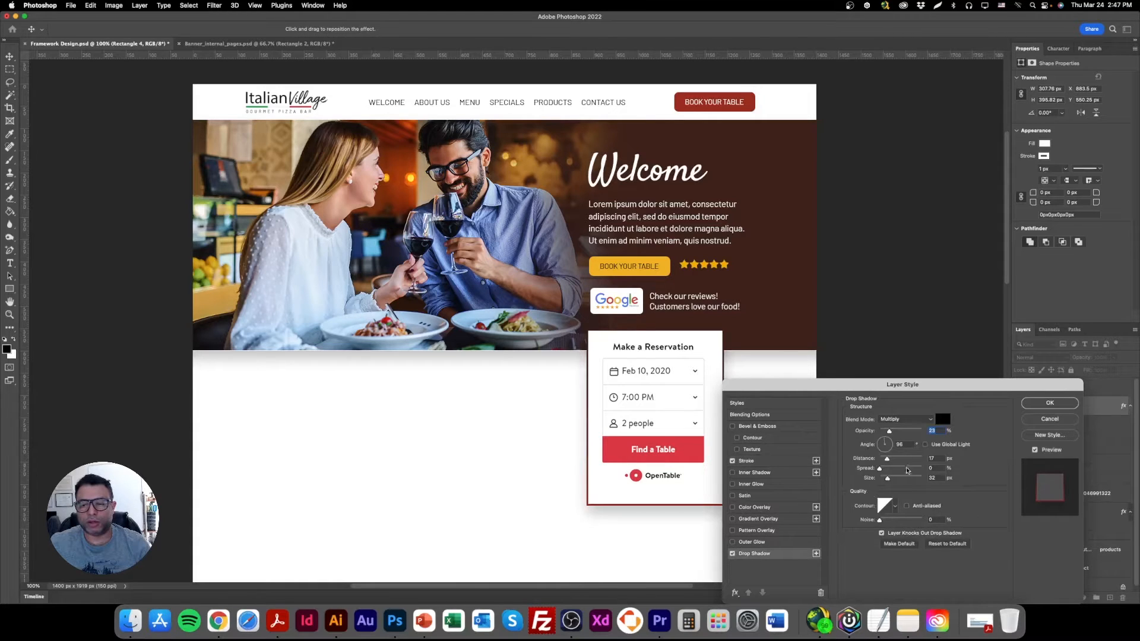
{"action": "left_click", "coordinate": [1049, 403]}
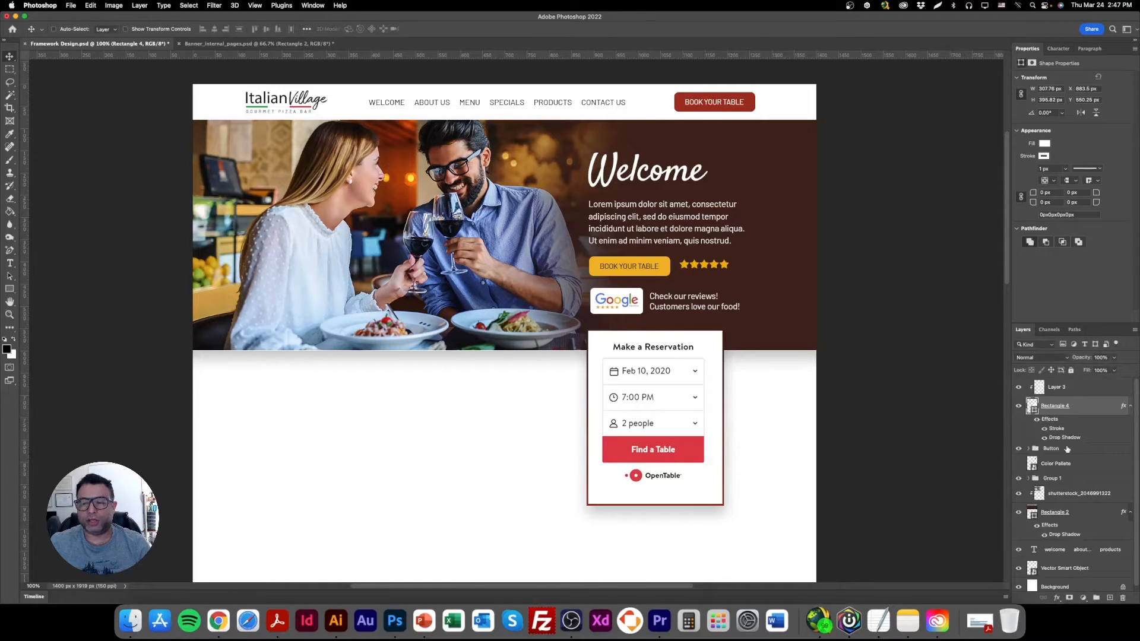
{"action": "double_click", "coordinate": [1056, 428]}
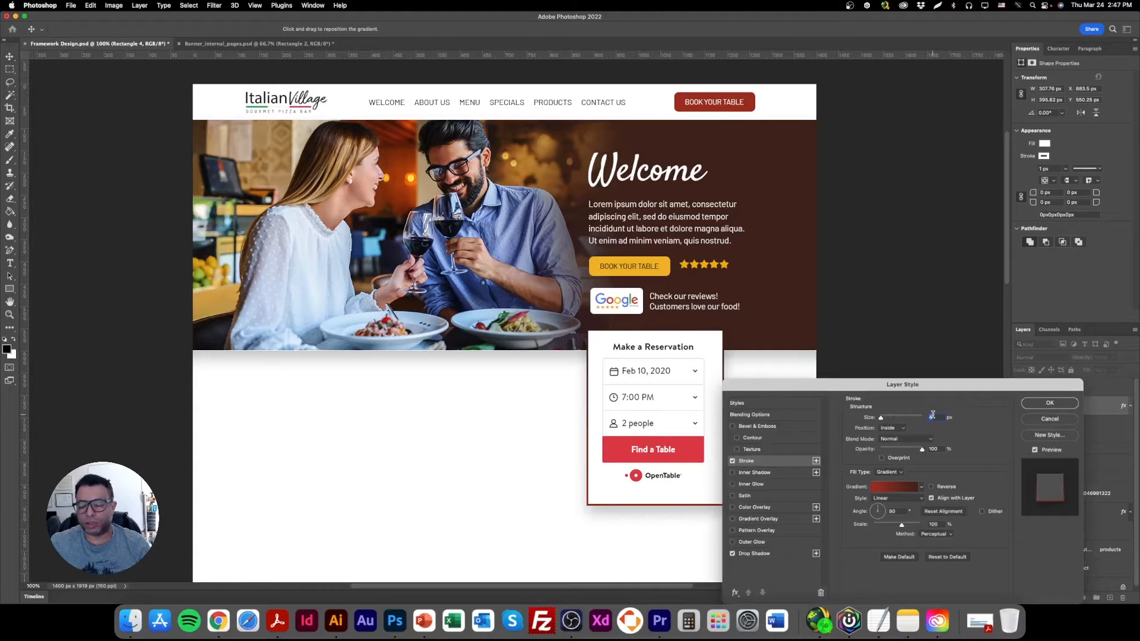
{"action": "key", "text": "Return"}
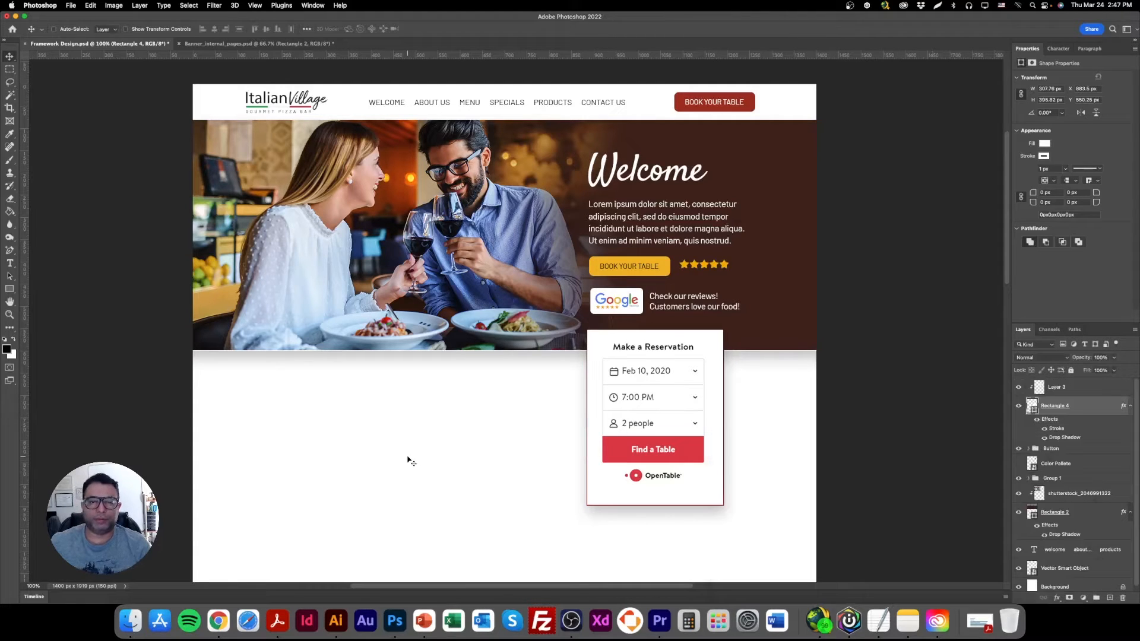
Place a horizontal guide across the page just below the lower edge of the reservation form.
{"action": "scroll", "coordinate": [468, 468], "scroll_direction": "down", "scroll_amount": 5}
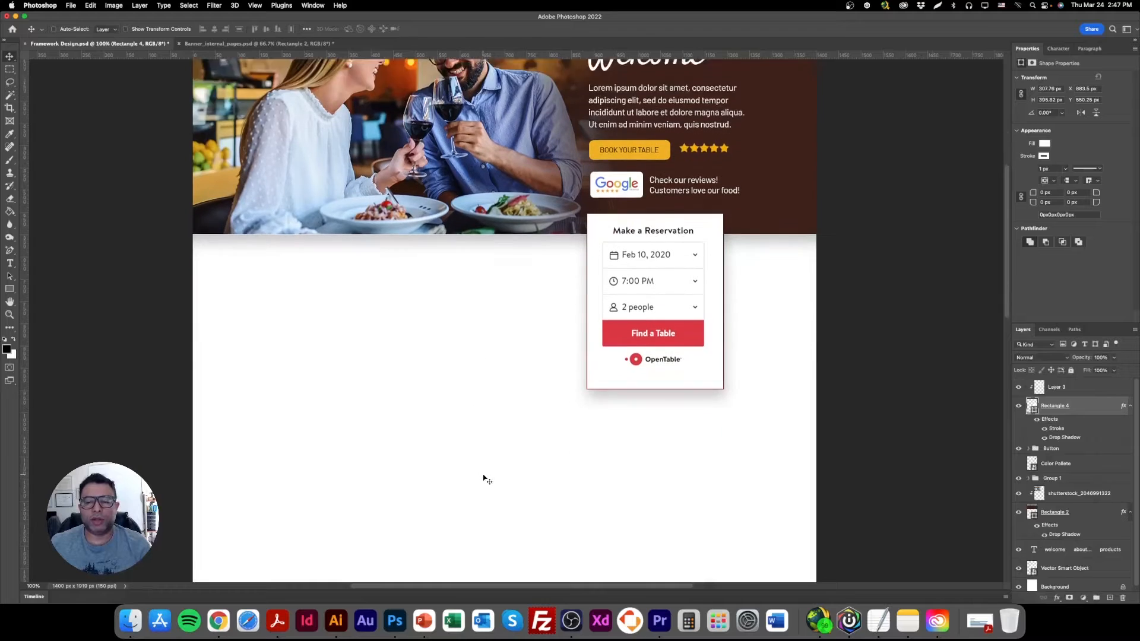
{"action": "scroll", "coordinate": [484, 475], "scroll_direction": "up", "scroll_amount": 3}
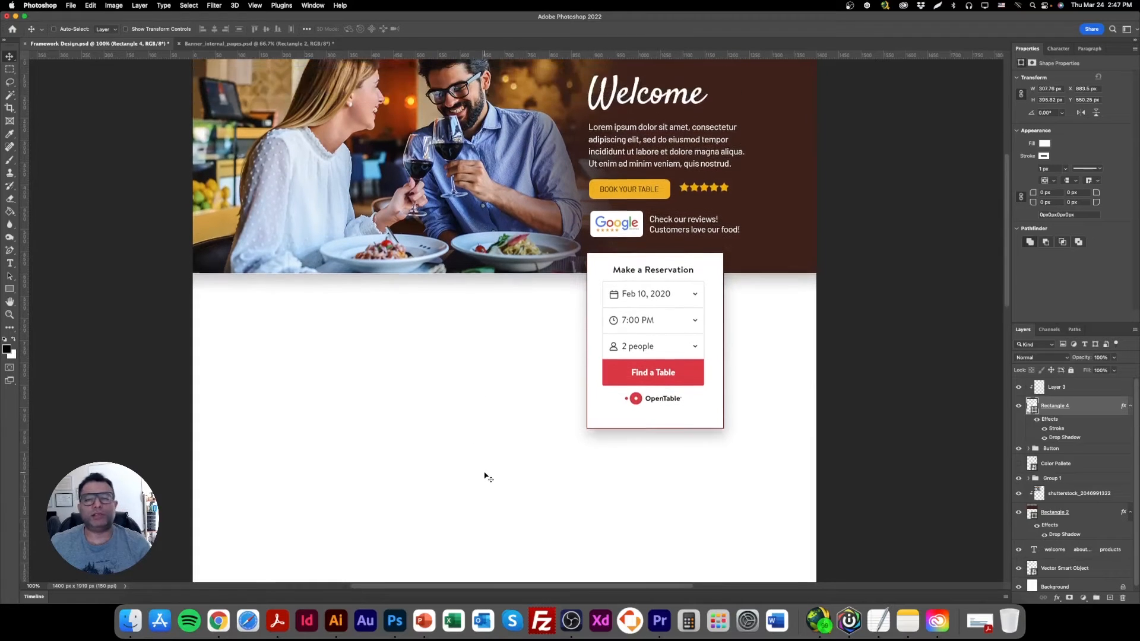
{"action": "scroll", "coordinate": [485, 475], "scroll_direction": "up", "scroll_amount": 1}
{"action": "scroll", "coordinate": [403, 427], "scroll_direction": "up", "scroll_amount": 1}
{"action": "scroll", "coordinate": [405, 429], "scroll_direction": "up", "scroll_amount": 4}
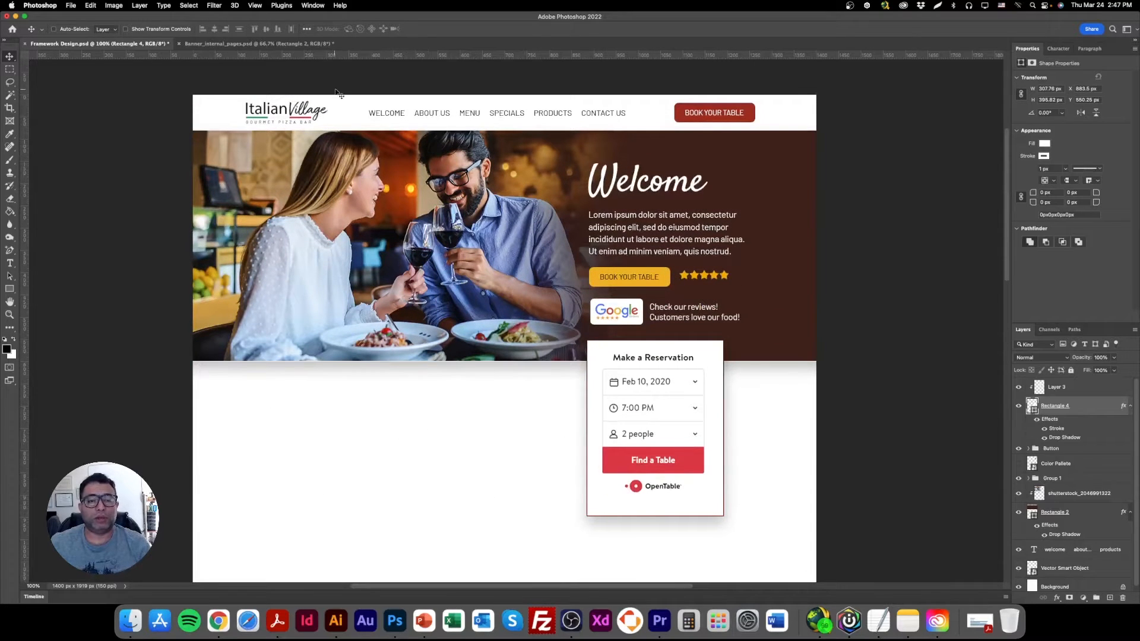
{"action": "left_click_drag", "start_coordinate": [360, 54], "coordinate": [449, 522]}
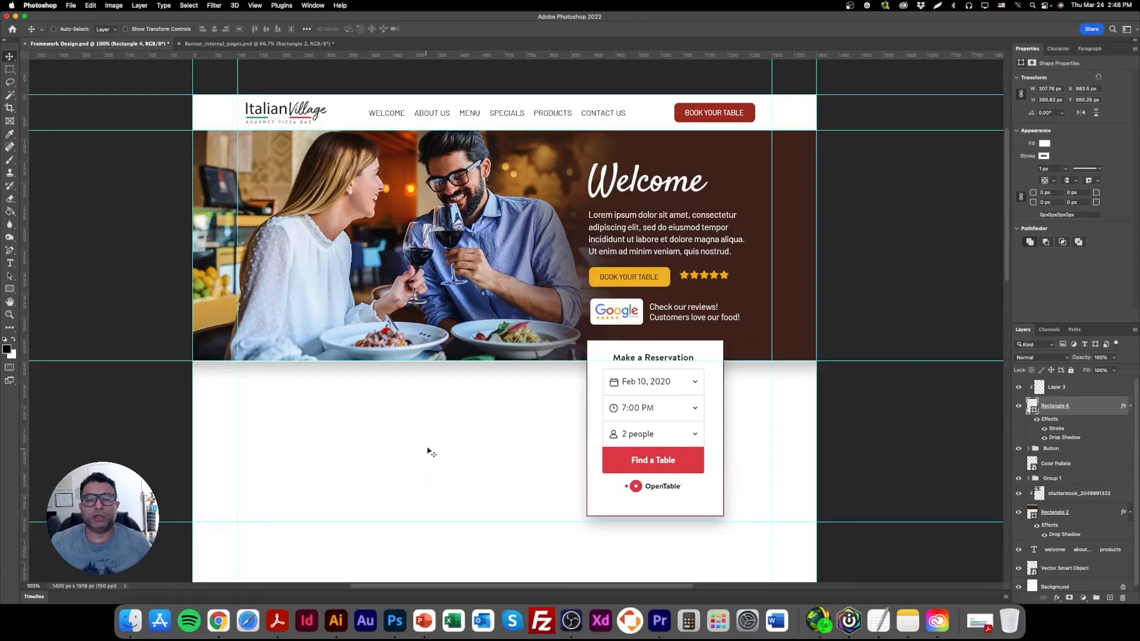
Duplicate the banner's Welcome heading and paragraph to the top of the layer stack and place the copies in the section below the banner.
{"action": "right_click", "coordinate": [636, 186]}
{"action": "left_click", "coordinate": [644, 189]}
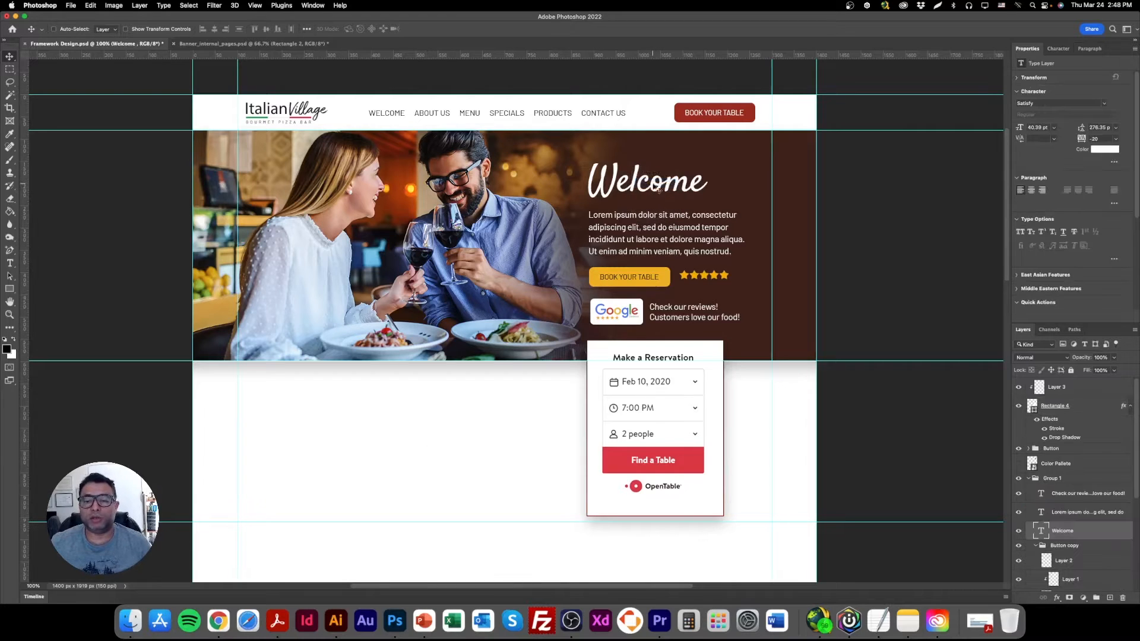
{"action": "right_click", "coordinate": [643, 221]}
{"action": "left_click", "coordinate": [667, 224]}
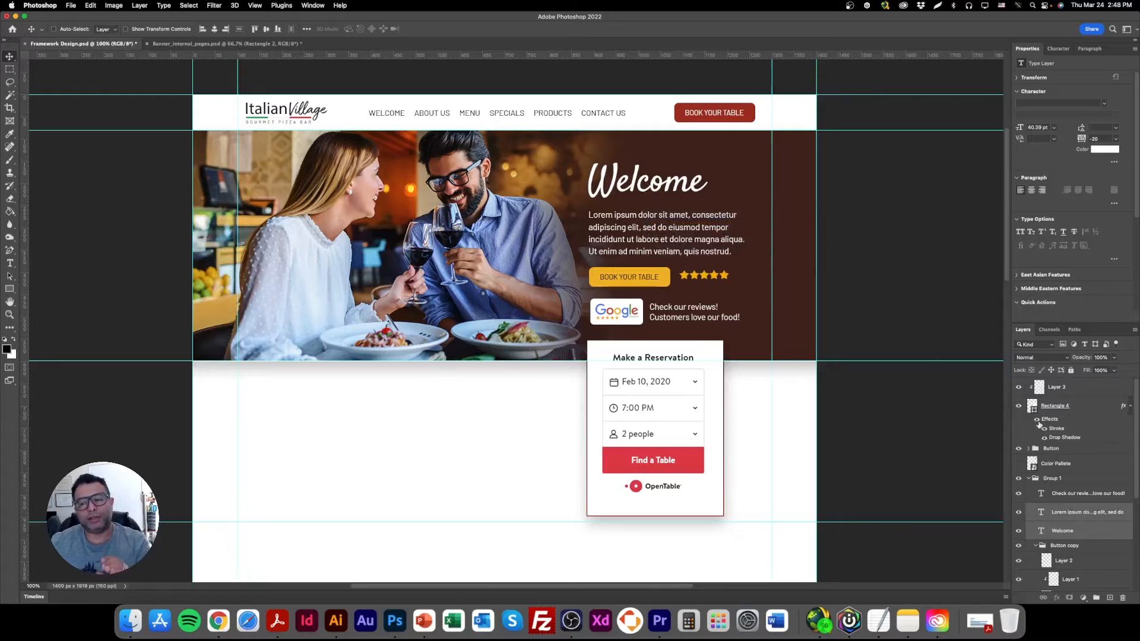
{"action": "left_click_drag", "start_coordinate": [1094, 515], "coordinate": [1081, 387]}
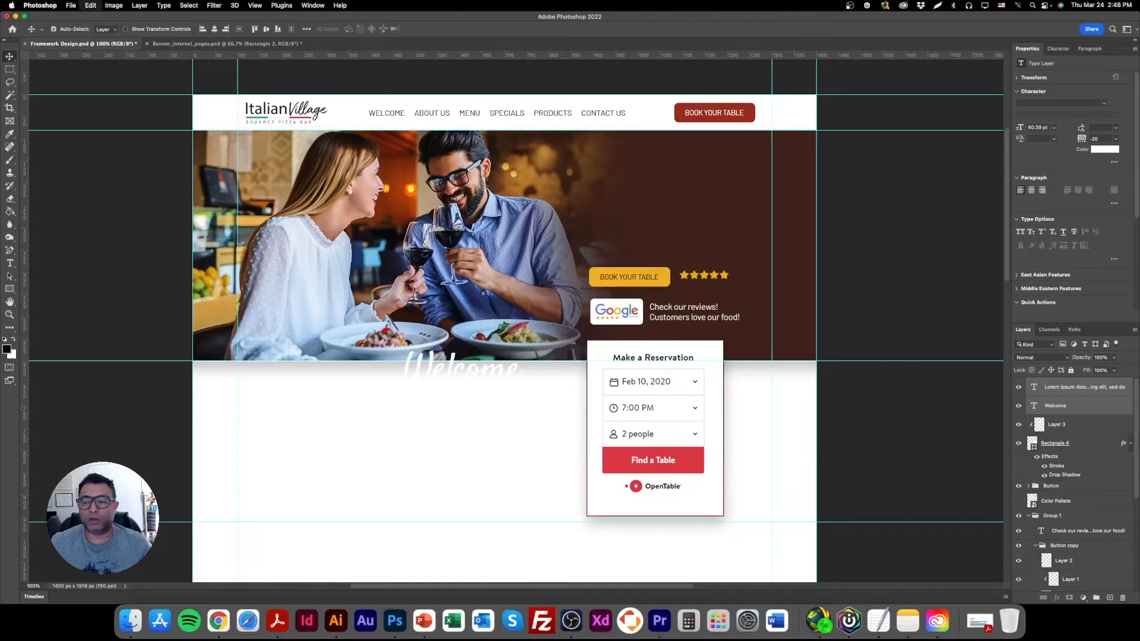
{"action": "key", "text": "super+z"}
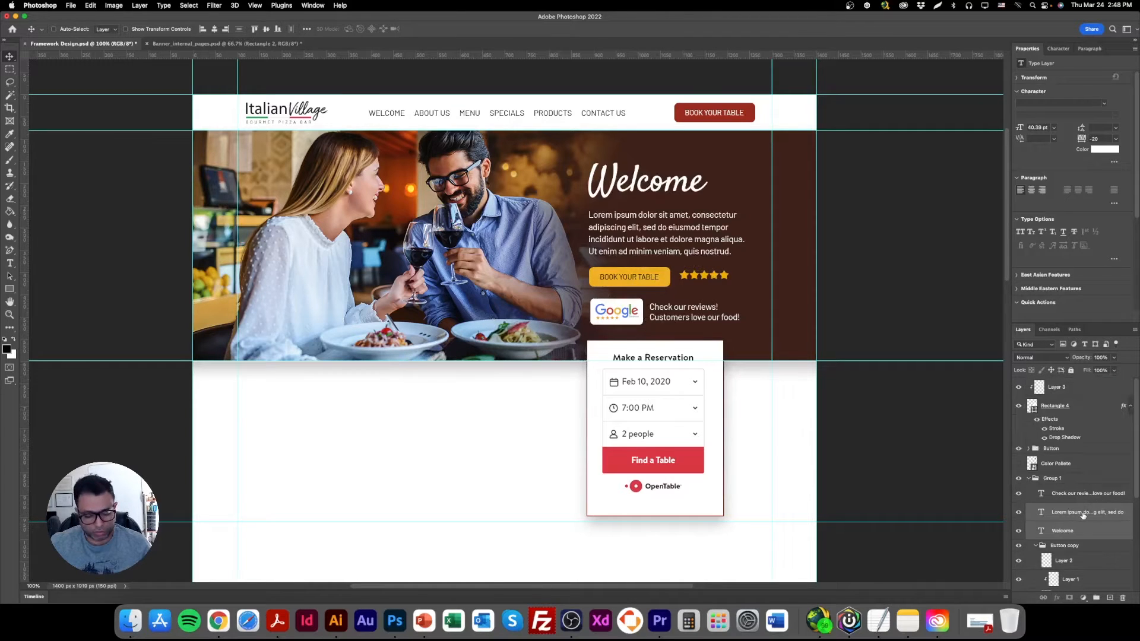
{"action": "left_click_drag", "start_coordinate": [1083, 516], "coordinate": [1085, 379]}
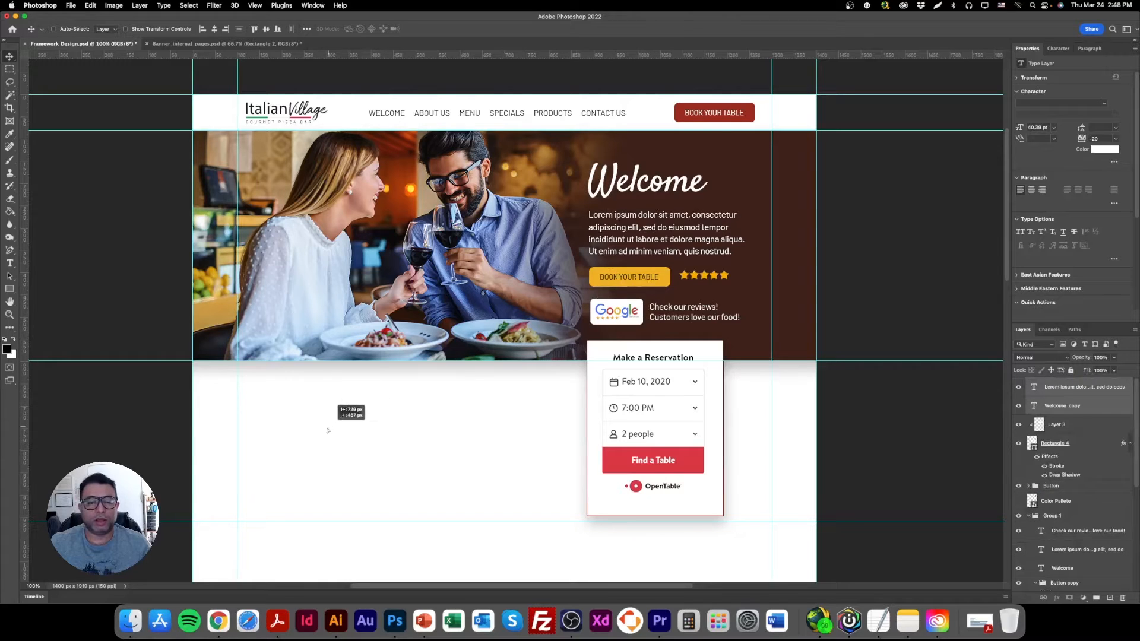
Recolour the copied heading and paragraph with the banner's dark brown (3d2119).
{"action": "left_click", "coordinate": [1105, 149]}
{"action": "left_click", "coordinate": [799, 225]}
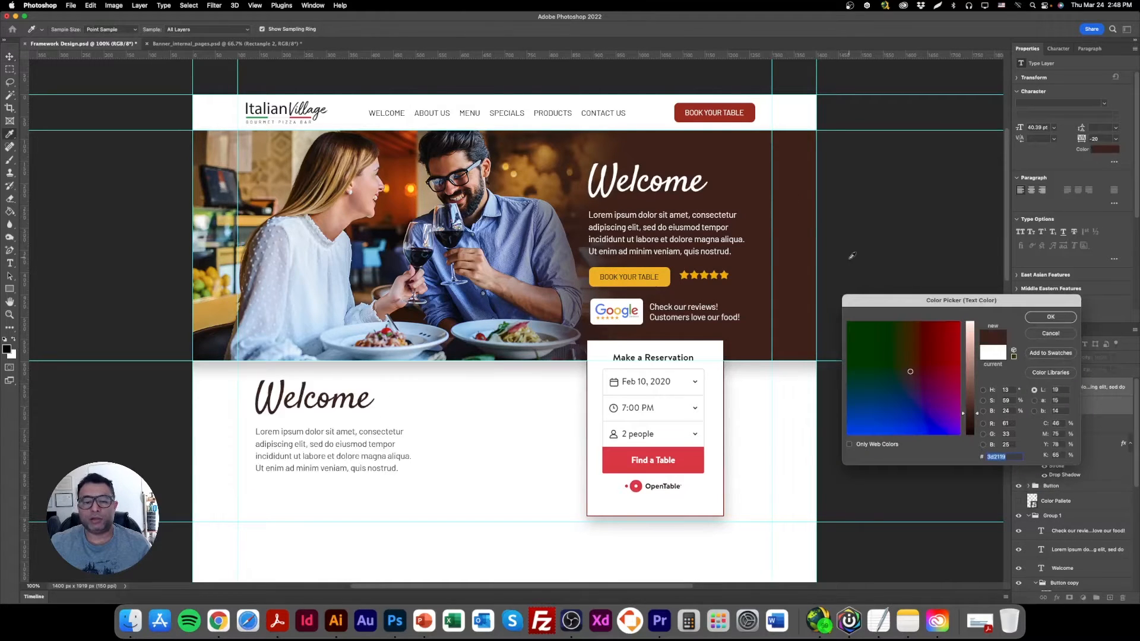
{"action": "left_click", "coordinate": [1050, 317]}
Replace the copied Welcome heading's text with "About us" and shift the heading slightly to the right.
{"action": "scroll", "coordinate": [377, 449], "scroll_direction": "down", "scroll_amount": 3}
{"action": "right_click", "coordinate": [307, 291]}
{"action": "left_click", "coordinate": [295, 298]}
{"action": "right_click", "coordinate": [318, 295]}
{"action": "left_click", "coordinate": [336, 298]}
{"action": "double_click", "coordinate": [327, 293]}
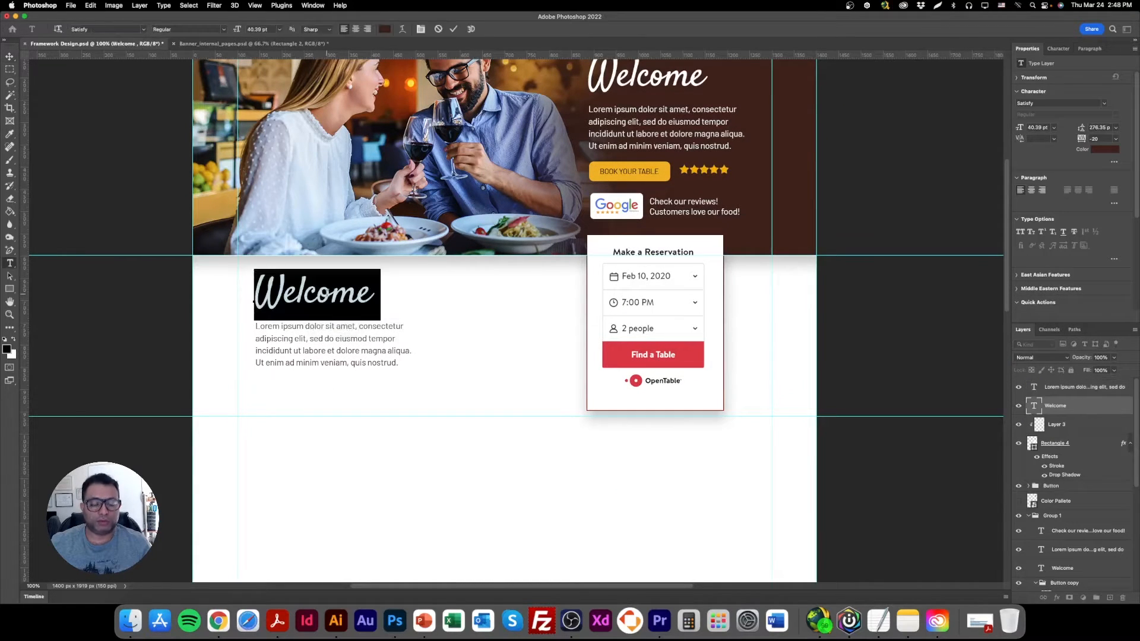
{"action": "type", "text": "About us"}
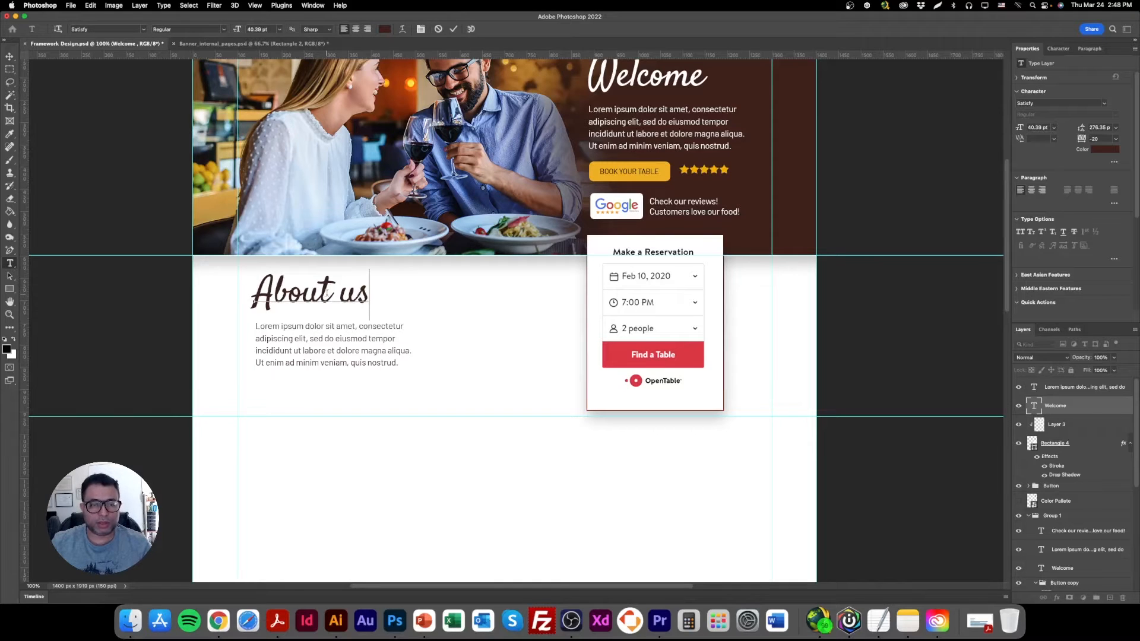
{"action": "left_click", "coordinate": [7, 57]}
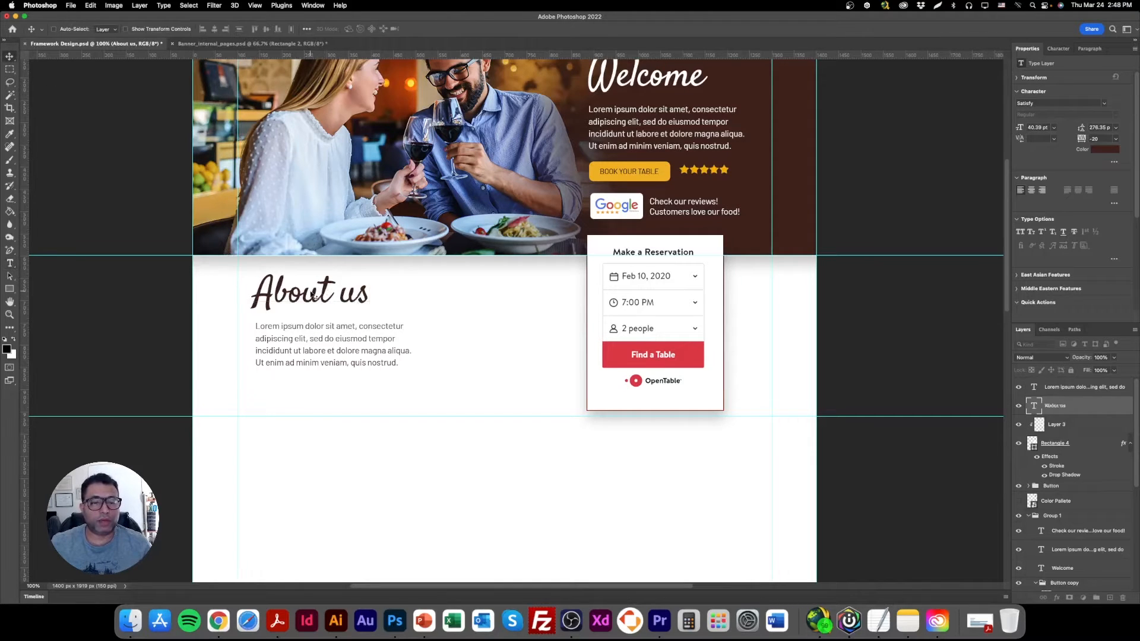
{"action": "mouse_move", "coordinate": [317, 298]}
{"action": "left_mouse_down"}
{"action": "mouse_move", "coordinate": [395, 299]}
{"action": "mouse_move", "coordinate": [315, 301]}
{"action": "left_mouse_up"}
Set the font size of the paragraph under the About us heading to 8 pt.
{"action": "right_click", "coordinate": [306, 330]}
{"action": "left_click", "coordinate": [318, 342]}
{"action": "double_click", "coordinate": [316, 343]}
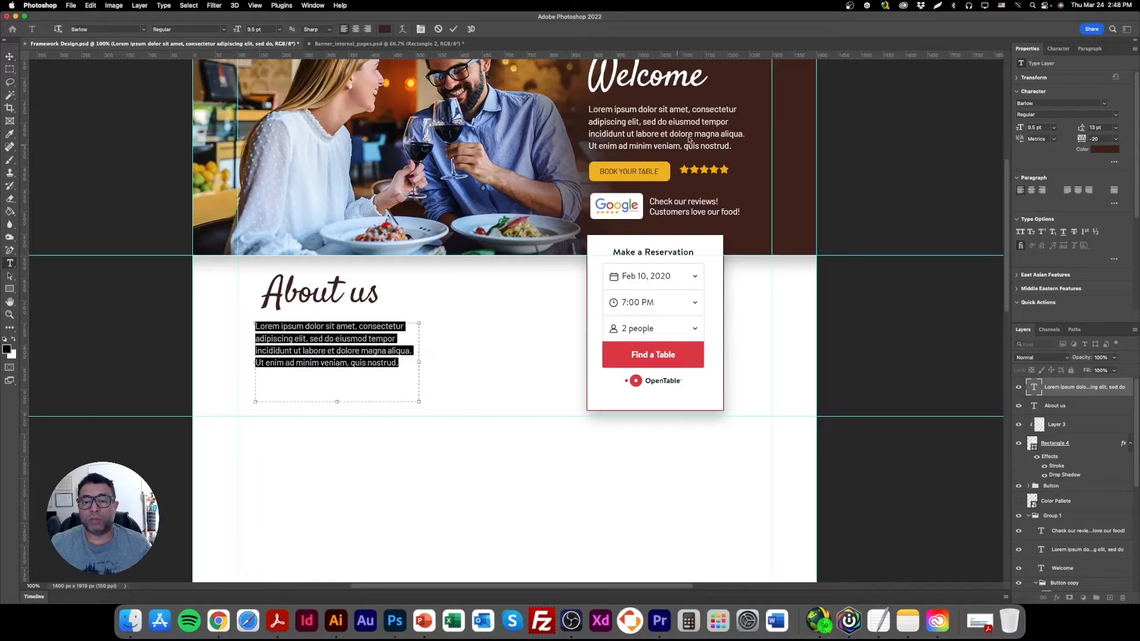
{"action": "left_click", "coordinate": [1048, 128]}
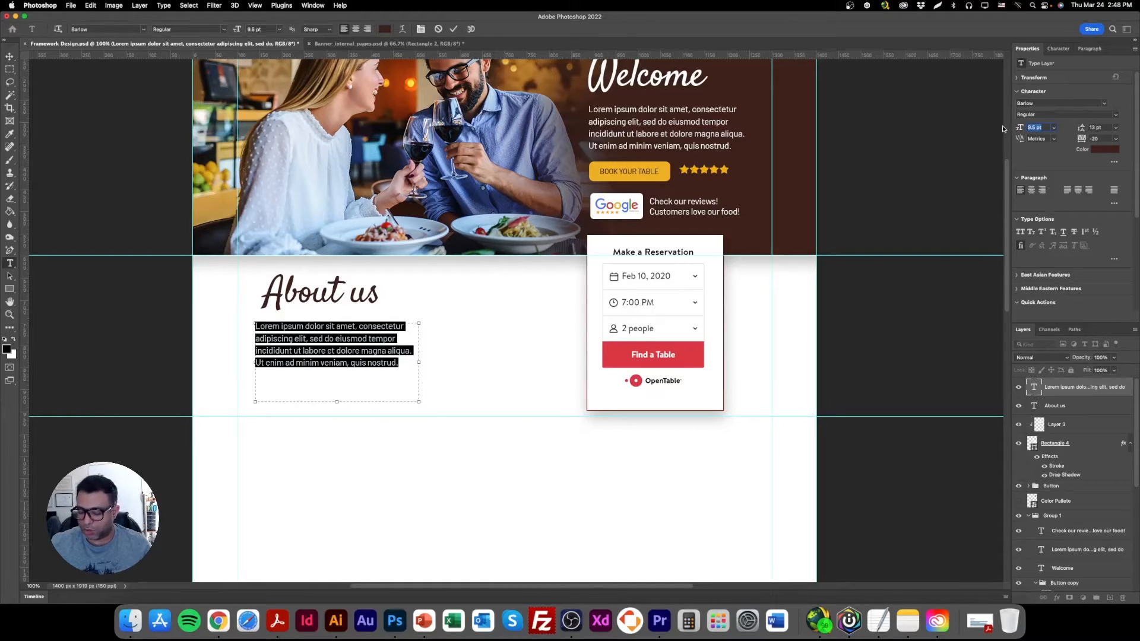
{"action": "type", "text": "9"}
{"action": "key", "text": "Return"}
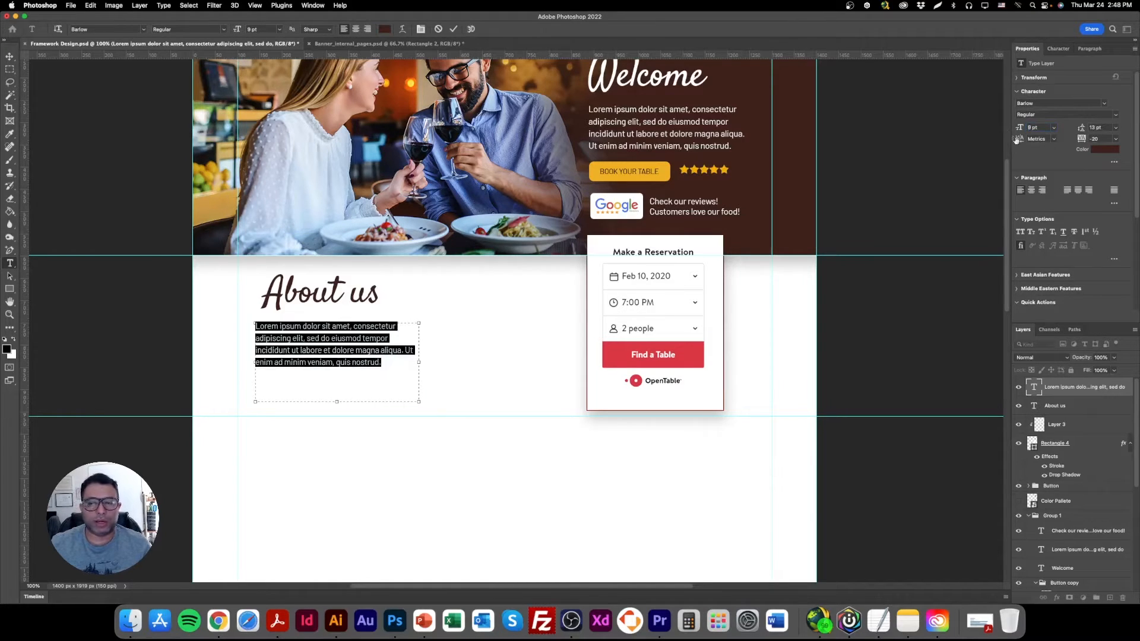
{"action": "left_click", "coordinate": [1044, 128]}
{"action": "key", "text": "Return"}
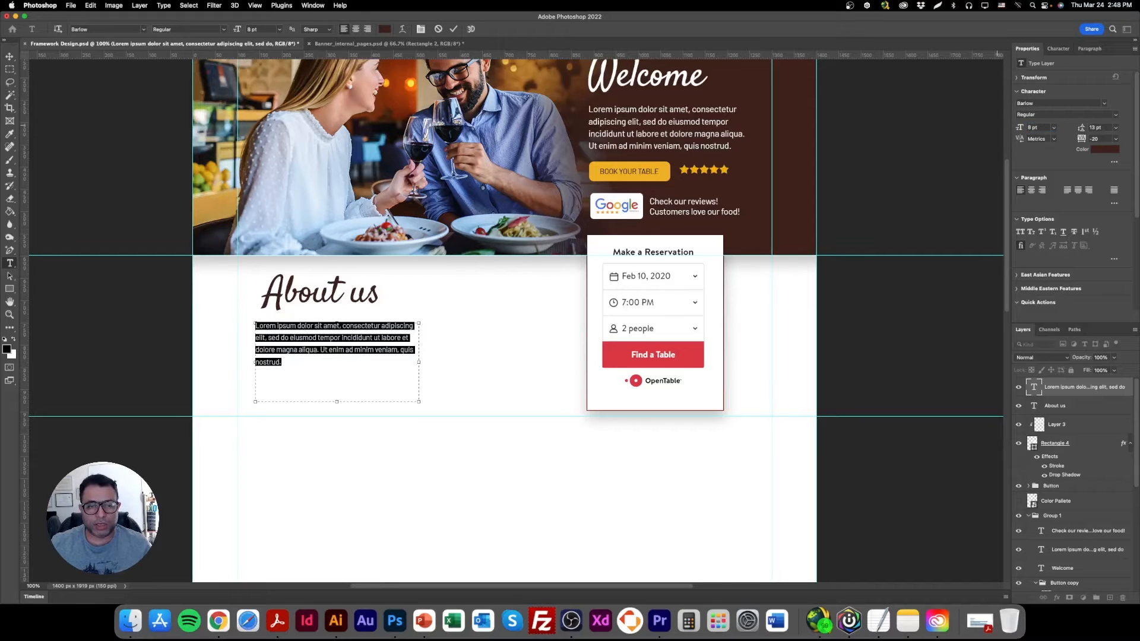
Set the About us paragraph's tracking to 0 and its leading to 11 pt.
{"action": "type", "text": "0"}
{"action": "key", "text": "Return"}
{"action": "left_click", "coordinate": [1104, 129]}
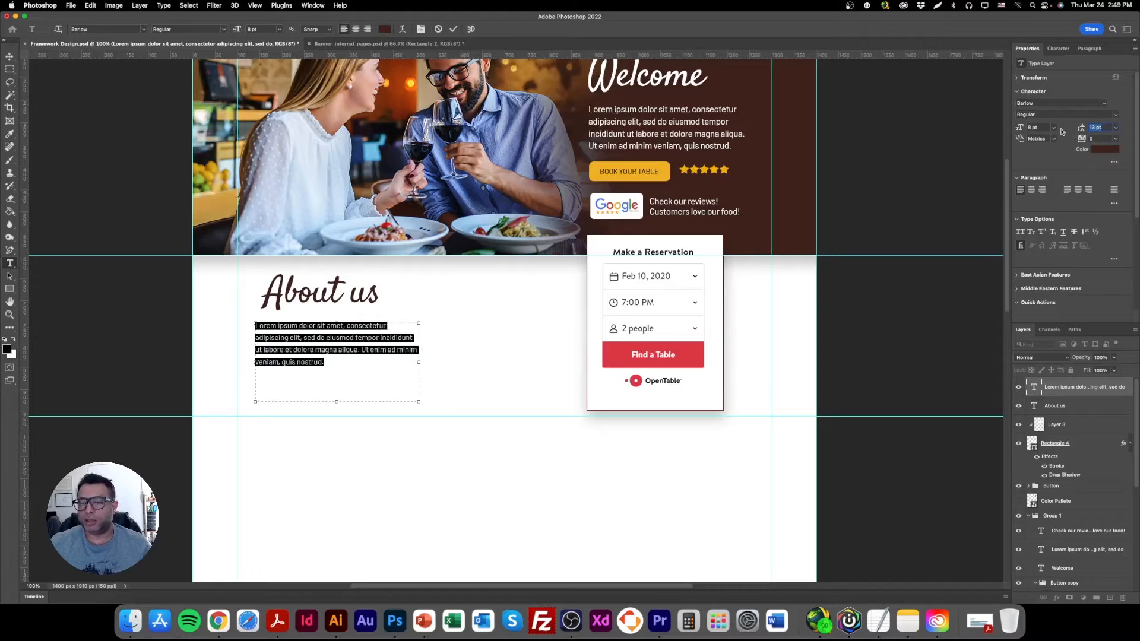
{"action": "type", "text": "11"}
{"action": "key", "text": "Return"}
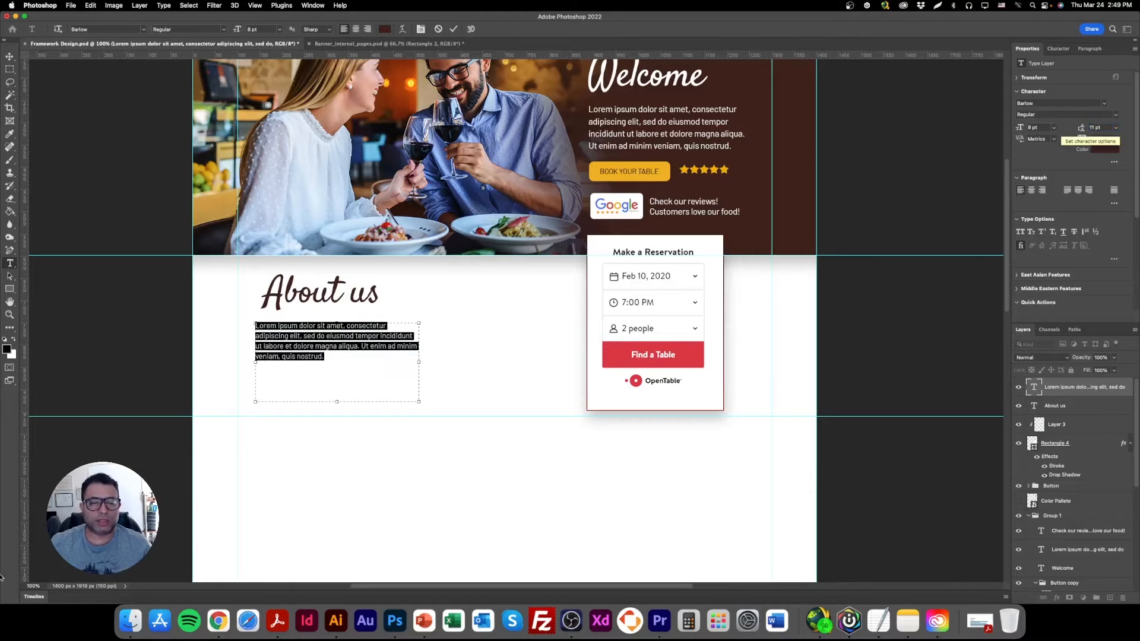
Change the About us paragraph's text colour to dark grey (282728).
{"action": "left_click", "coordinate": [318, 358]}
{"action": "left_click_drag", "start_coordinate": [338, 359], "coordinate": [304, 313]}
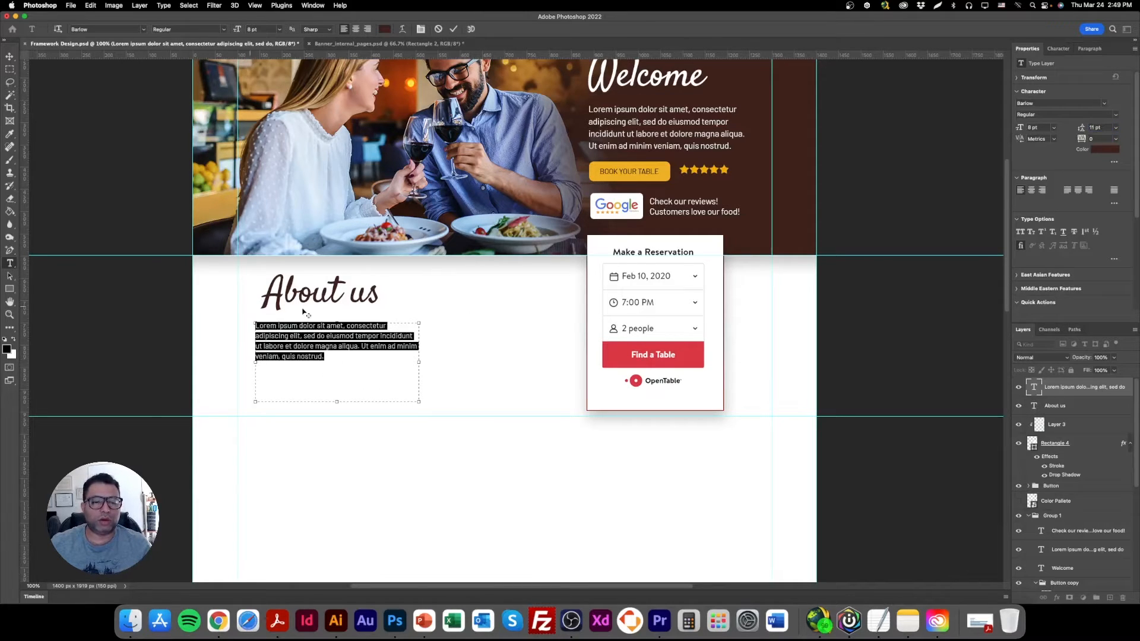
{"action": "left_click", "coordinate": [1103, 150]}
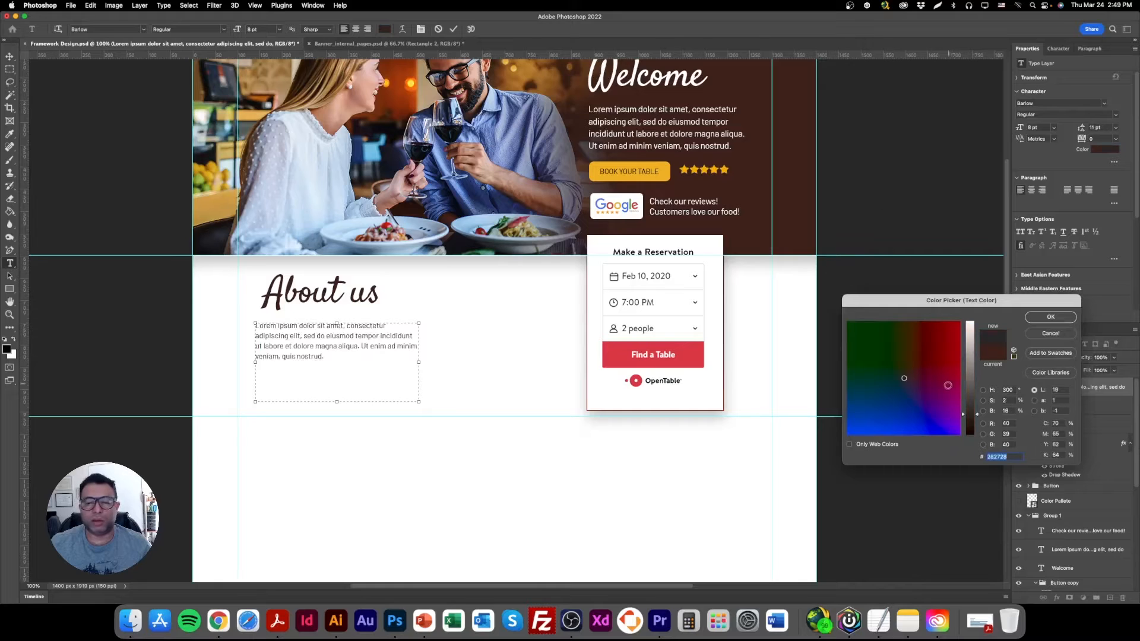
{"action": "left_click", "coordinate": [1050, 317]}
{"action": "left_click", "coordinate": [10, 56]}
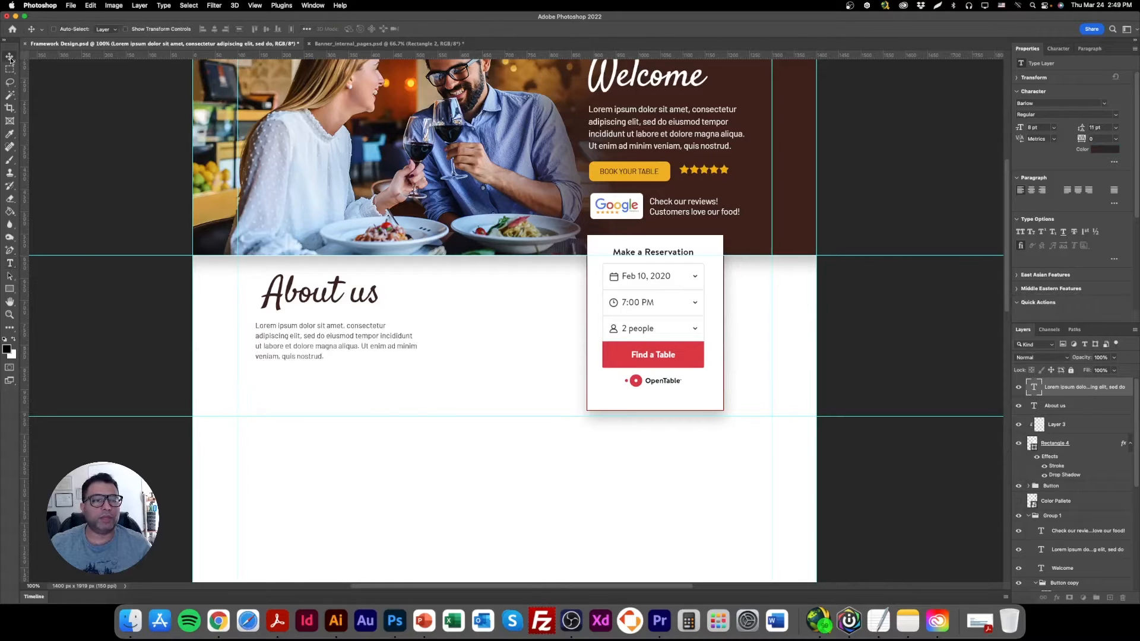
Extend the About us paragraph's text box downward past the horizontal guide.
{"action": "left_click", "coordinate": [10, 263]}
{"action": "left_click", "coordinate": [340, 361]}
{"action": "left_click_drag", "start_coordinate": [355, 404], "coordinate": [355, 461]}
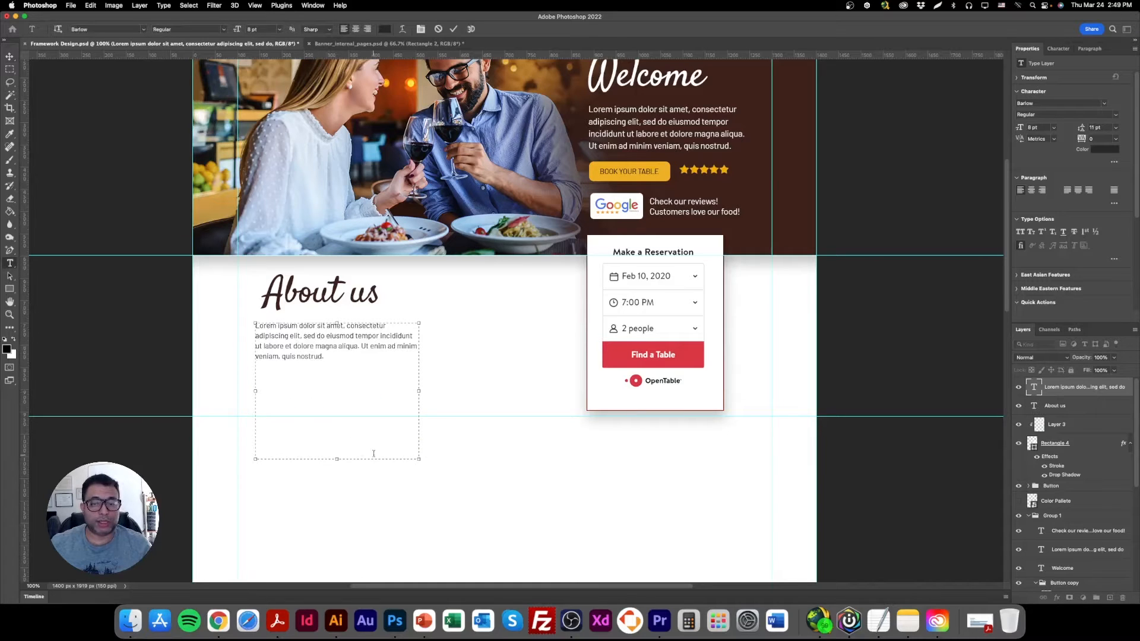
Add three more copies of the lorem ipsum text to the About us paragraph and lengthen its box to fit.
{"action": "scroll", "coordinate": [362, 460], "scroll_direction": "down", "scroll_amount": 5}
{"action": "left_click_drag", "start_coordinate": [370, 254], "coordinate": [224, 218]}
{"action": "key", "text": "super+c"}
{"action": "left_click", "coordinate": [348, 248]}
{"action": "key", "text": "super+v"}
{"action": "key", "text": "super+v"}
{"action": "key", "text": "super+v"}
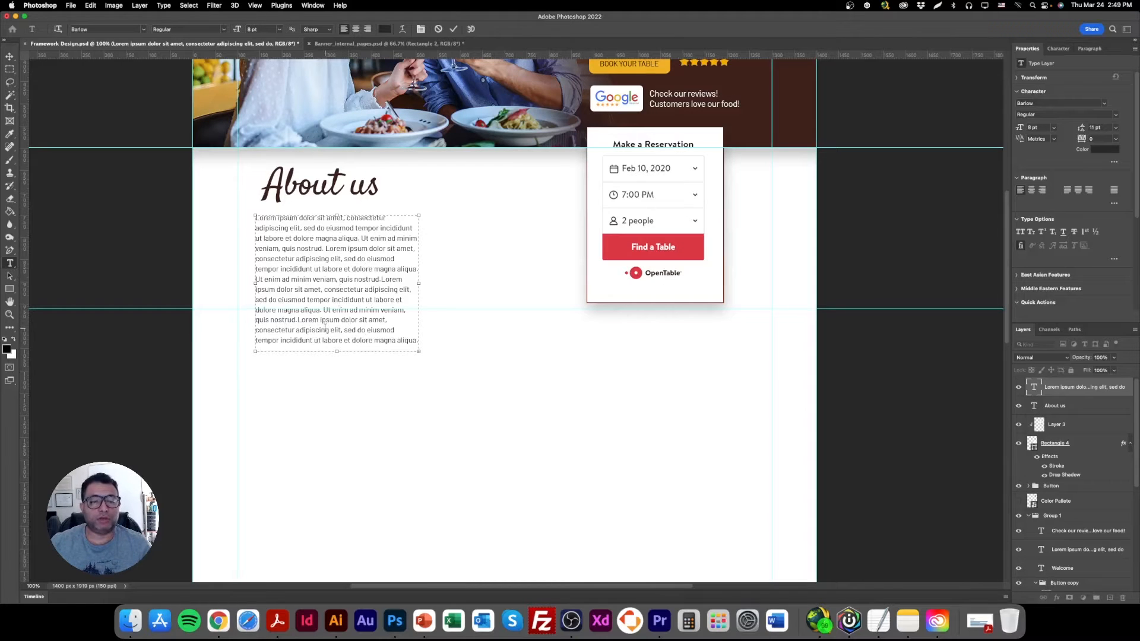
{"action": "mouse_move", "coordinate": [350, 354]}
{"action": "left_mouse_down"}
{"action": "mouse_move", "coordinate": [342, 402]}
{"action": "mouse_move", "coordinate": [347, 364]}
{"action": "left_mouse_up"}
{"action": "key", "text": "Escape"}
{"action": "key", "text": "v"}
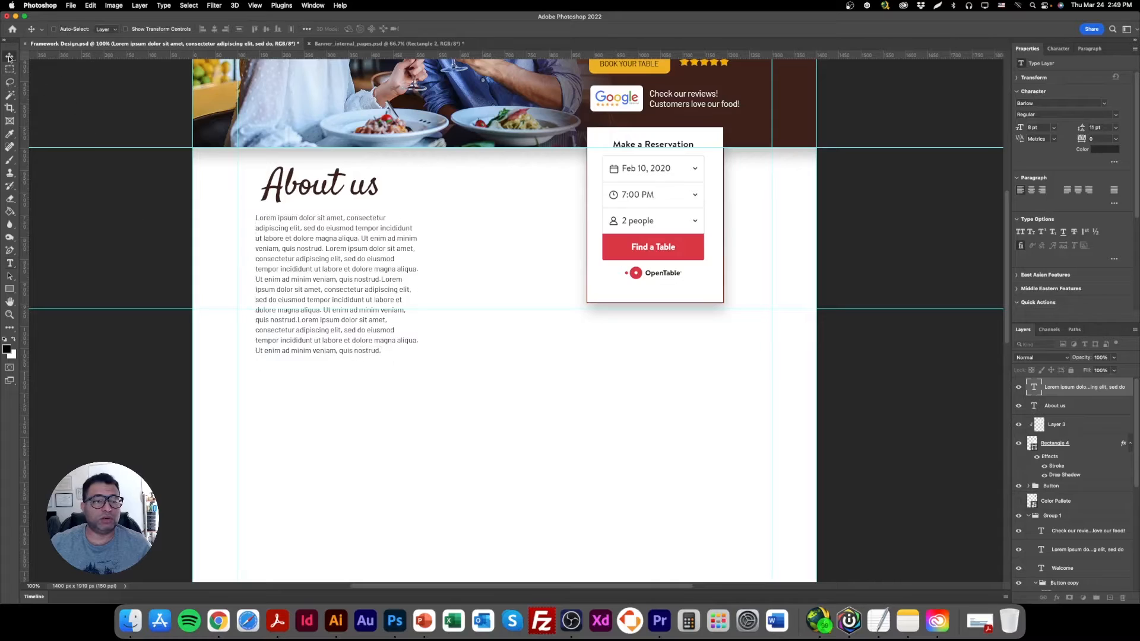
Move the About us heading and paragraph together so they sit just inside the left margin guide.
{"action": "right_click", "coordinate": [325, 189]}
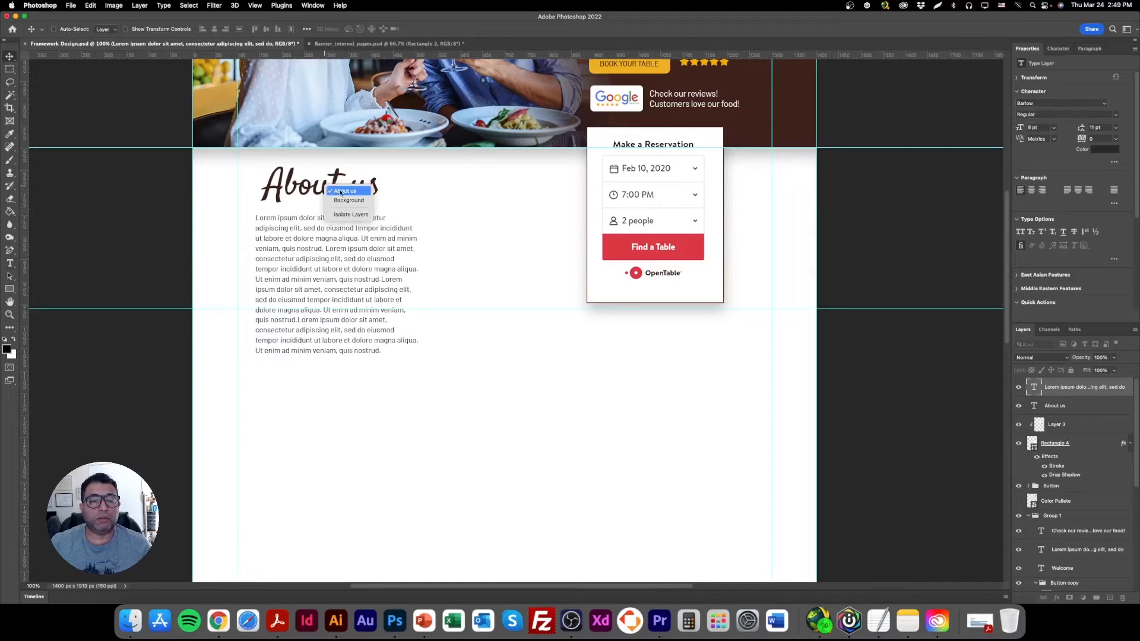
{"action": "left_click", "coordinate": [338, 194], "text": "shift"}
{"action": "left_click_drag", "start_coordinate": [339, 194], "coordinate": [436, 193]}
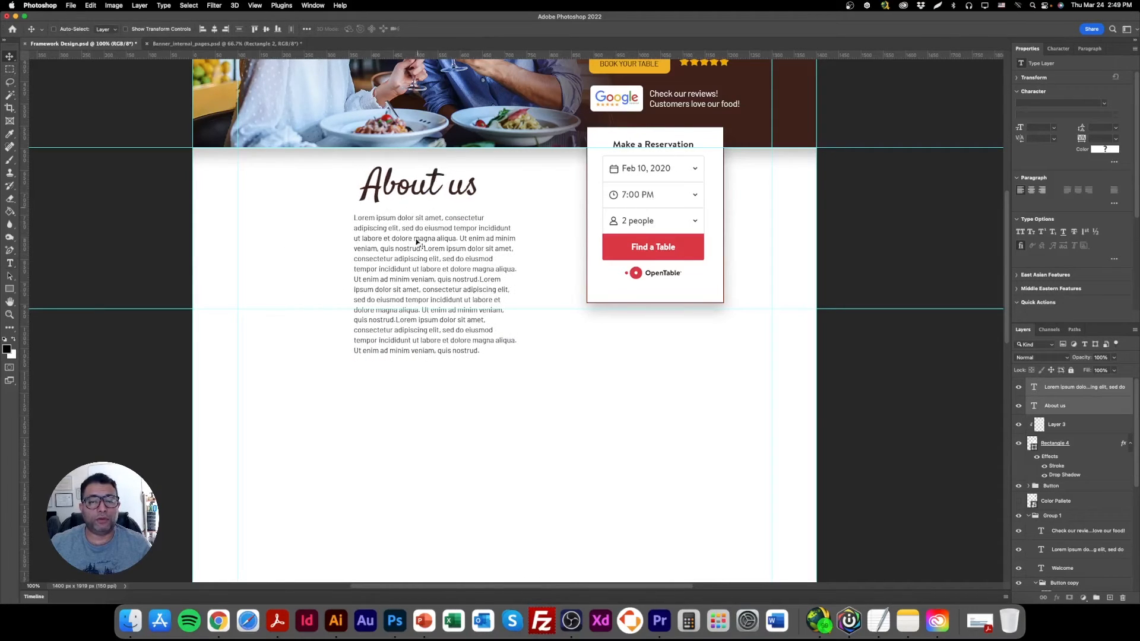
{"action": "scroll", "coordinate": [407, 383], "scroll_direction": "up", "scroll_amount": 3}
{"action": "left_click_drag", "start_coordinate": [429, 290], "coordinate": [321, 297]}
Resize the About us paragraph's text box to span nearly to the reservation form above the lower guide, and save the document.
{"action": "right_click", "coordinate": [332, 364]}
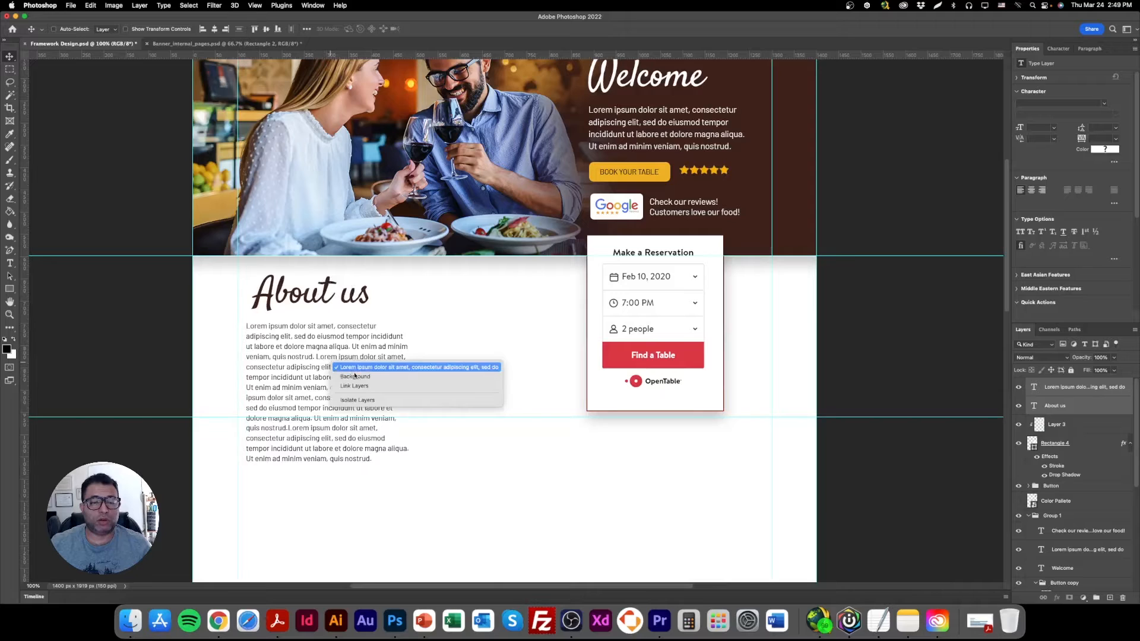
{"action": "left_click", "coordinate": [354, 369]}
{"action": "left_click", "coordinate": [11, 264]}
{"action": "left_click", "coordinate": [364, 346]}
{"action": "left_click_drag", "start_coordinate": [411, 398], "coordinate": [564, 401]}
{"action": "left_click_drag", "start_coordinate": [436, 477], "coordinate": [435, 406]}
{"action": "left_click", "coordinate": [10, 59]}
{"action": "scroll", "coordinate": [418, 371], "scroll_direction": "down", "scroll_amount": 3}
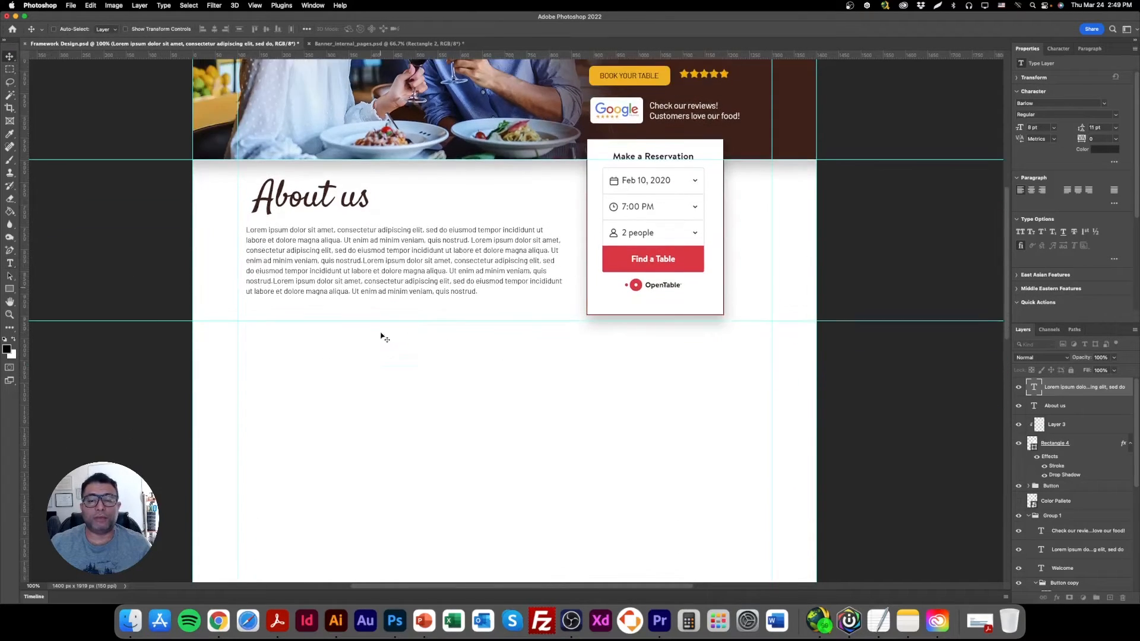
{"action": "key", "text": "super+s"}
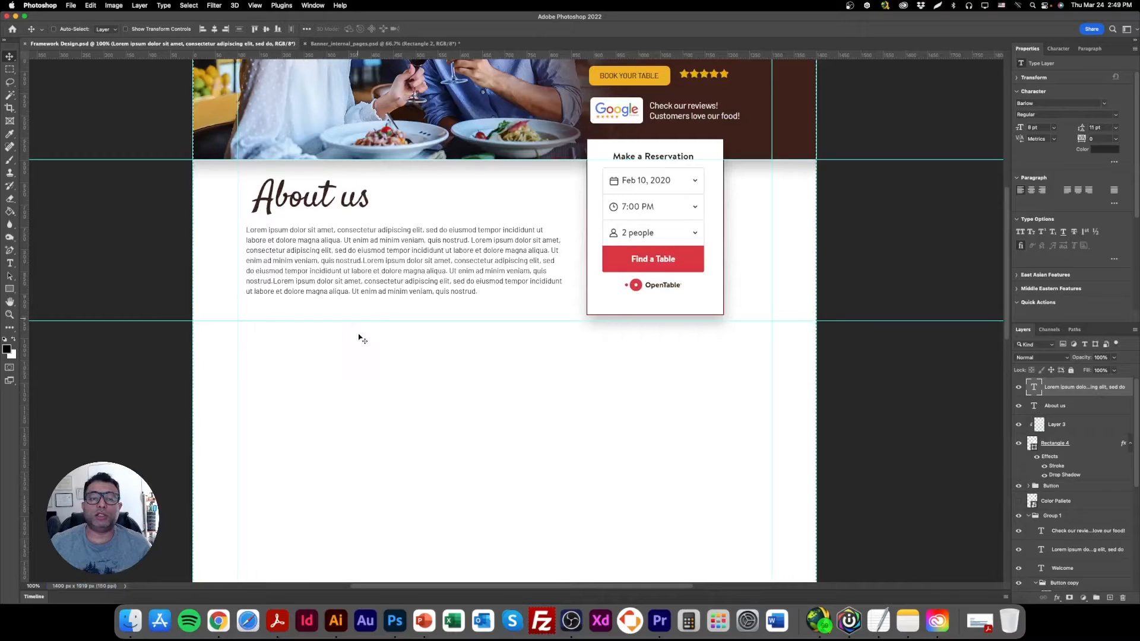
{"action": "scroll", "coordinate": [333, 374], "scroll_direction": "up", "scroll_amount": 1}
{"action": "left_click", "coordinate": [10, 69]}
{"action": "key", "text": "v"}
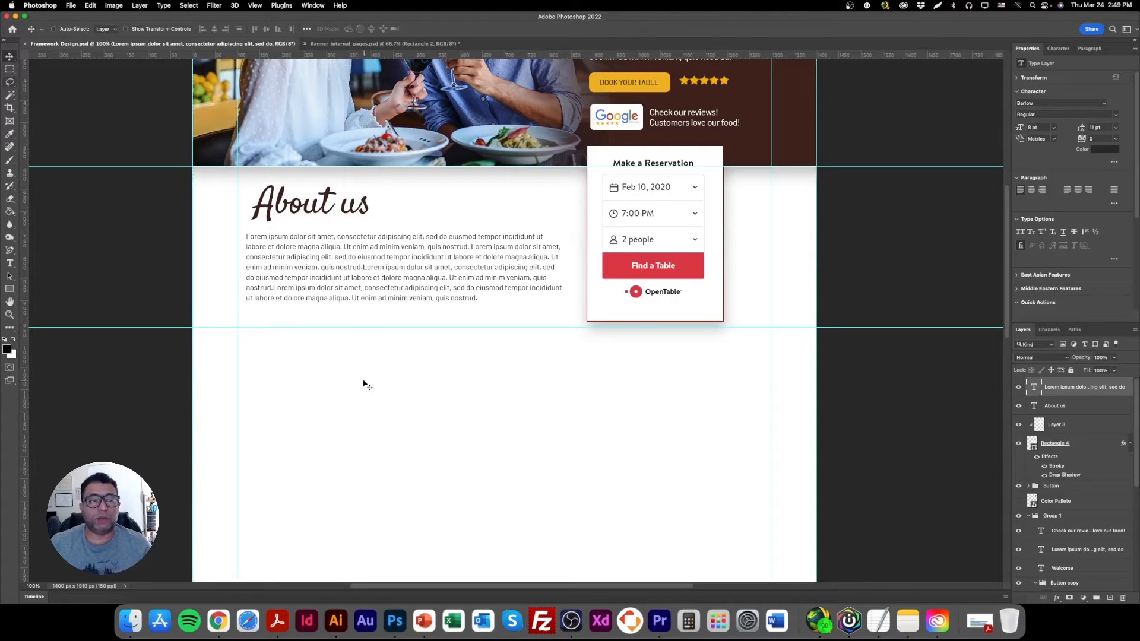
{"action": "scroll", "coordinate": [367, 427], "scroll_direction": "up", "scroll_amount": 3}
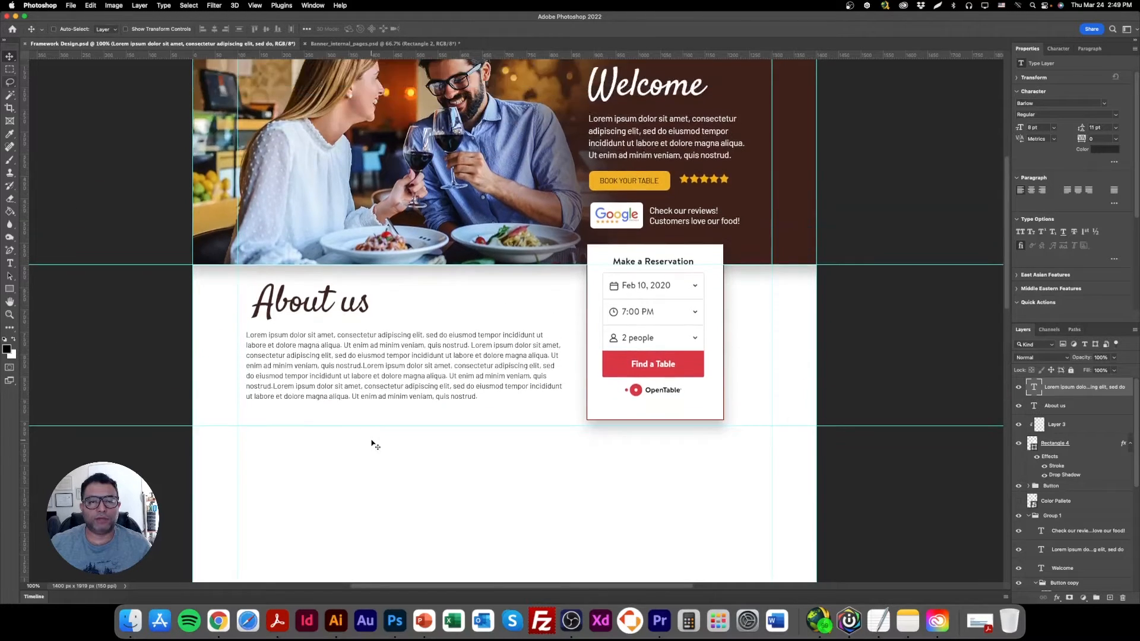
{"action": "scroll", "coordinate": [374, 445], "scroll_direction": "down", "scroll_amount": 4}
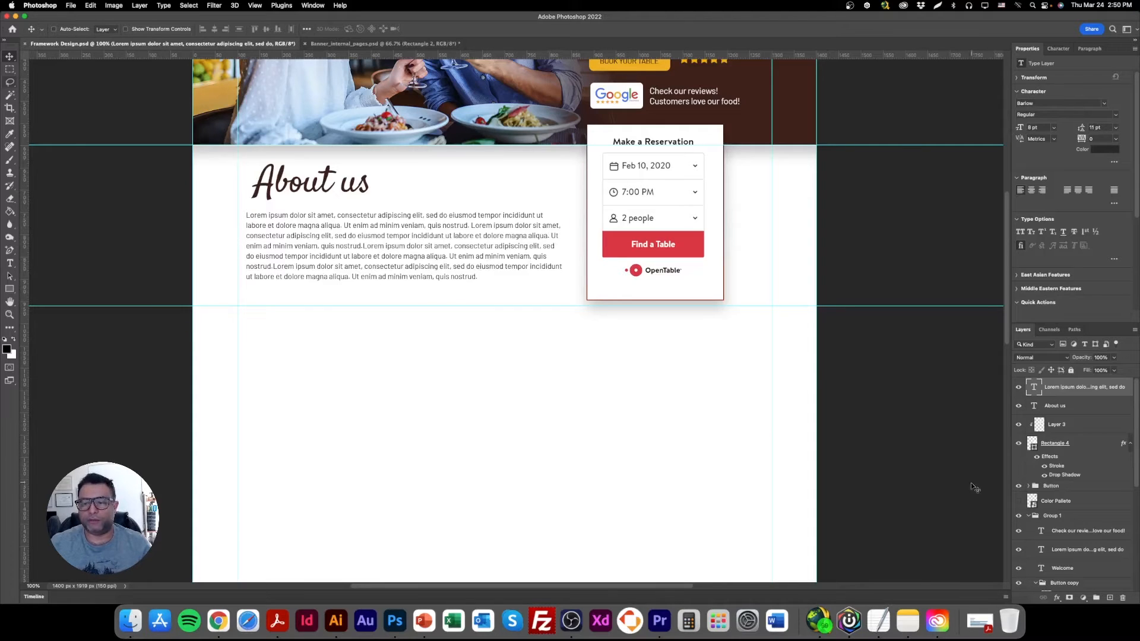
{"action": "left_click", "coordinate": [591, 625]}
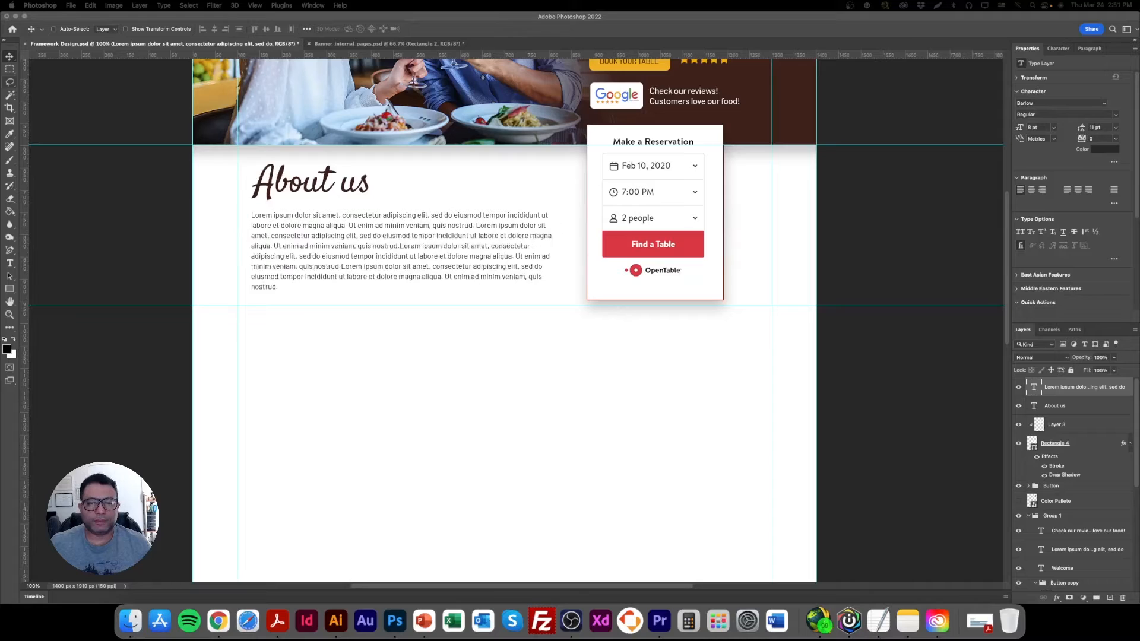
{"action": "left_click", "coordinate": [308, 233]}
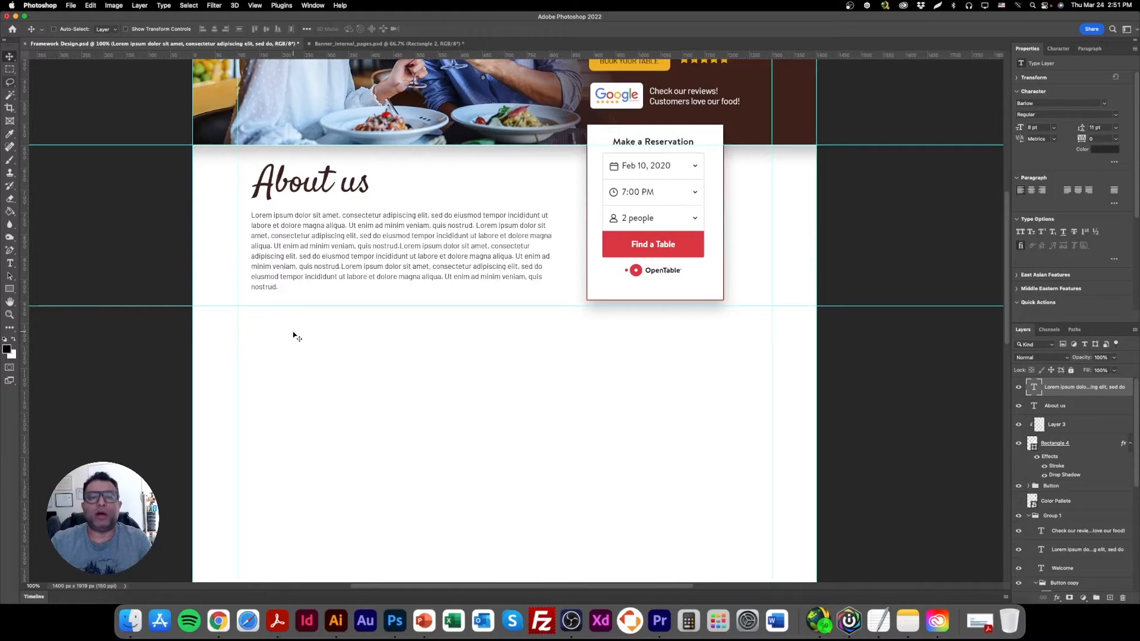
{"action": "scroll", "coordinate": [380, 344], "scroll_direction": "up", "scroll_amount": 5}
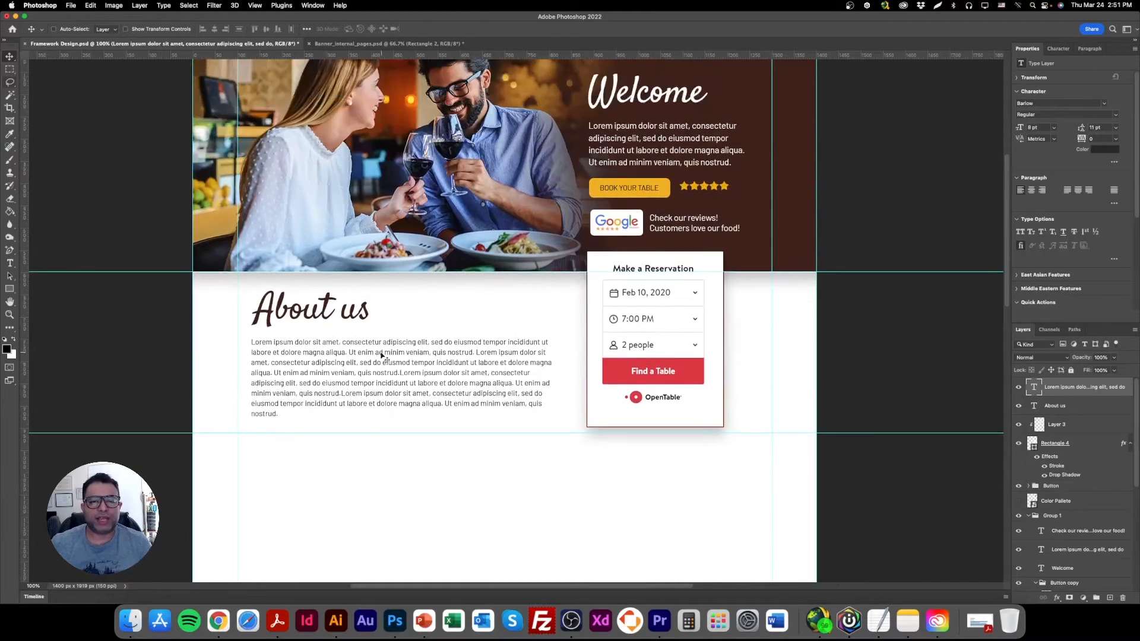
{"action": "left_click", "coordinate": [9, 263]}
{"action": "left_click", "coordinate": [307, 344]}
{"action": "left_click", "coordinate": [7, 56]}
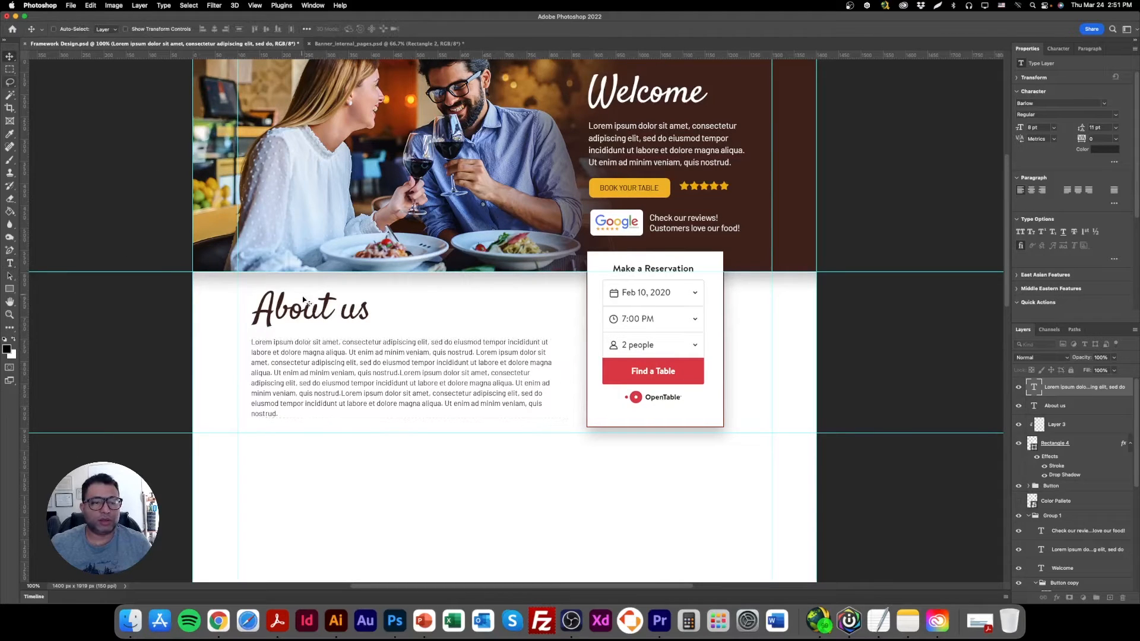
Set the About us heading's font size to 30 pt.
{"action": "left_click", "coordinate": [309, 306], "text": "super"}
{"action": "left_click", "coordinate": [1029, 126]}
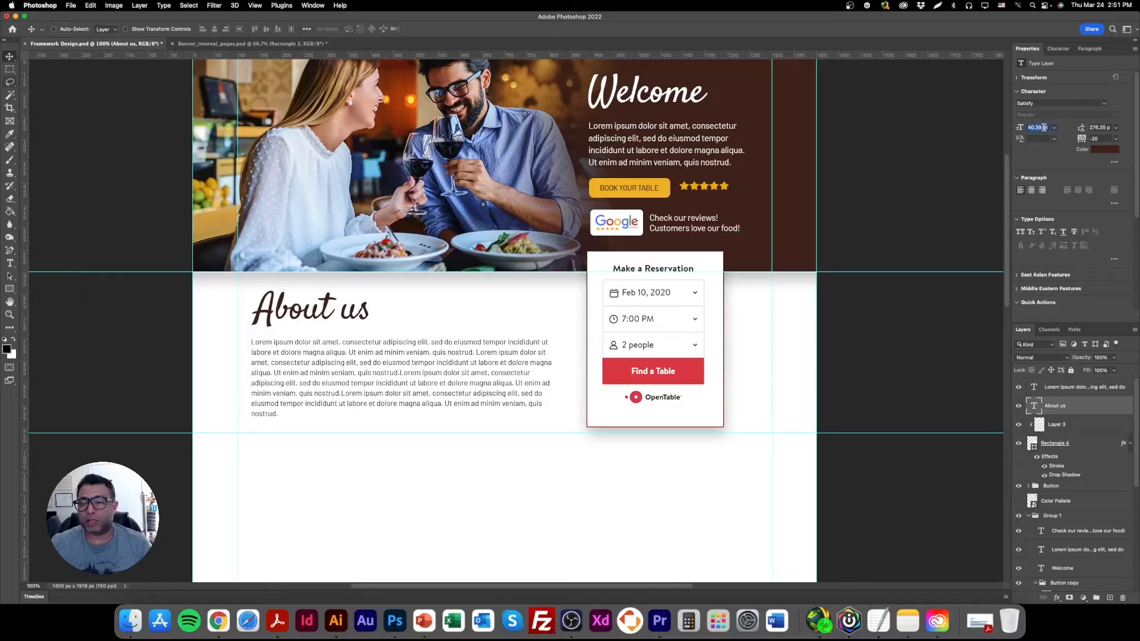
{"action": "type", "text": "30"}
{"action": "key", "text": "Return"}
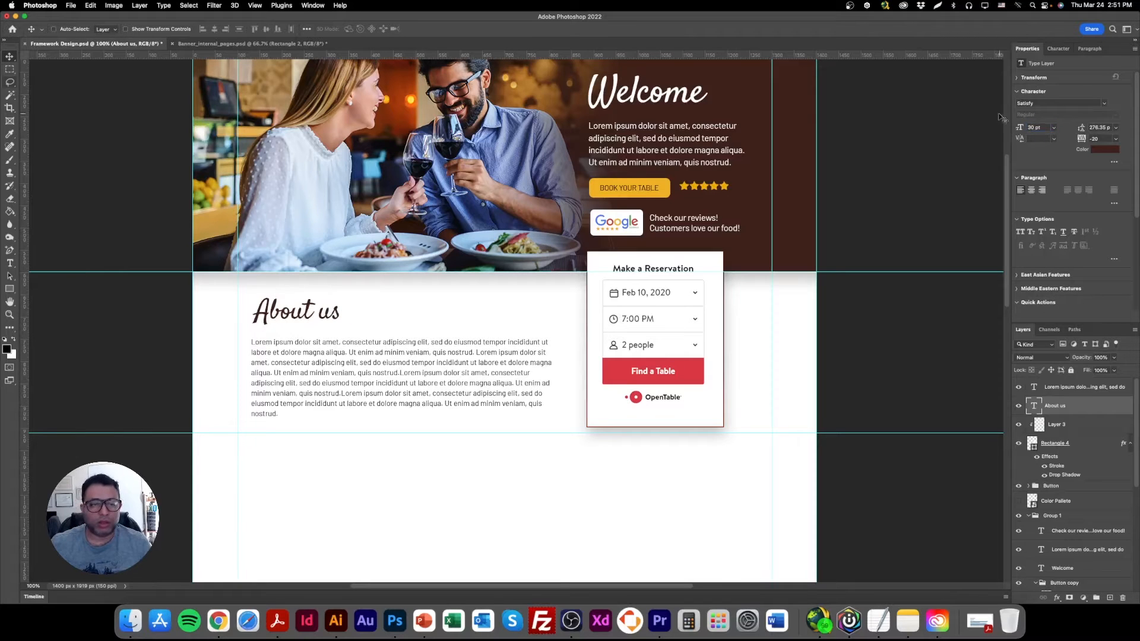
Narrow the About us paragraph's text box to about half its width and lengthen it so all the text fits.
{"action": "right_click", "coordinate": [384, 353]}
{"action": "left_click", "coordinate": [385, 353]}
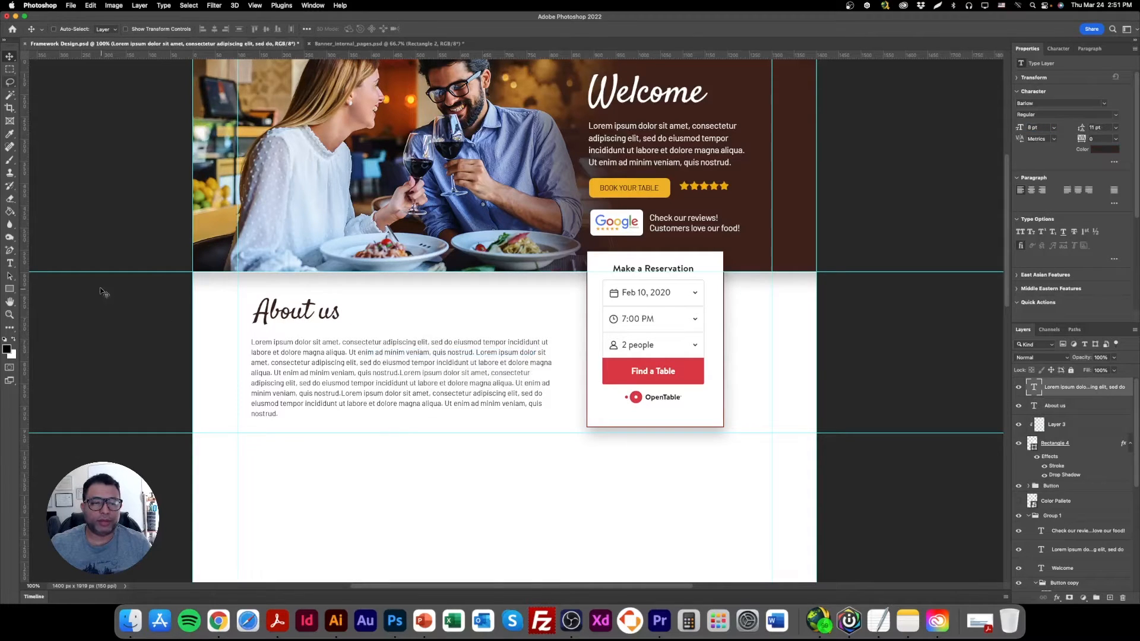
{"action": "left_click", "coordinate": [10, 263]}
{"action": "left_click_drag", "start_coordinate": [563, 417], "coordinate": [410, 495]}
{"action": "left_click", "coordinate": [12, 57]}
Draw a 277 by 264 px black rectangle between the About us paragraph and the reservation form, and place two copies staggered below it.
{"action": "left_click", "coordinate": [10, 290]}
{"action": "left_click_drag", "start_coordinate": [438, 299], "coordinate": [562, 415]}
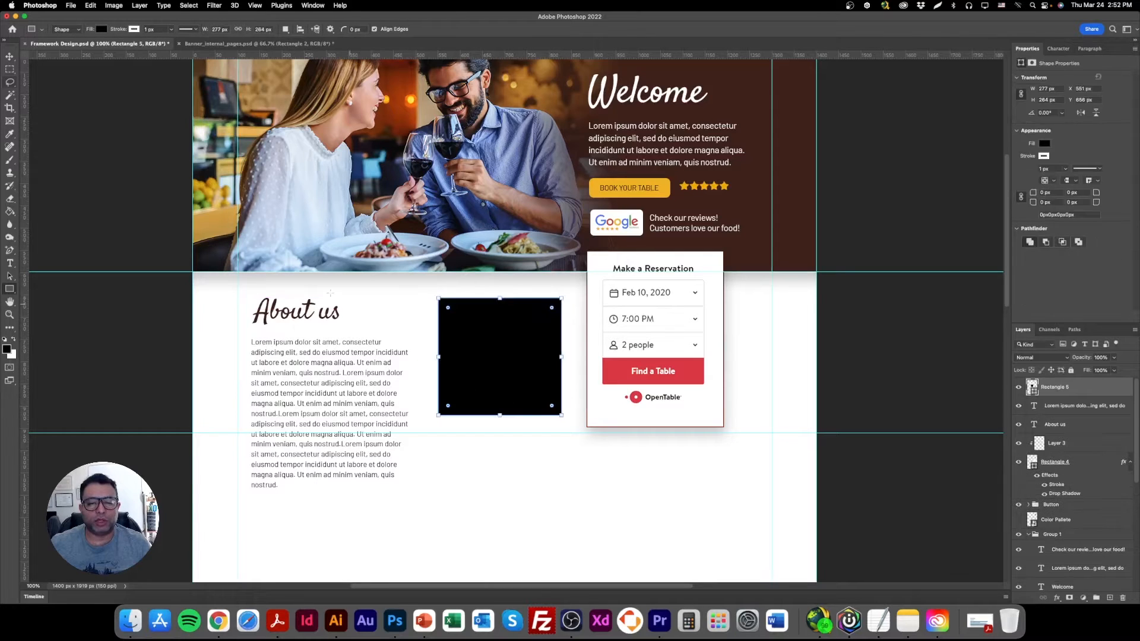
{"action": "key", "text": "v"}
{"action": "scroll", "coordinate": [422, 359], "scroll_direction": "down", "scroll_amount": 3}
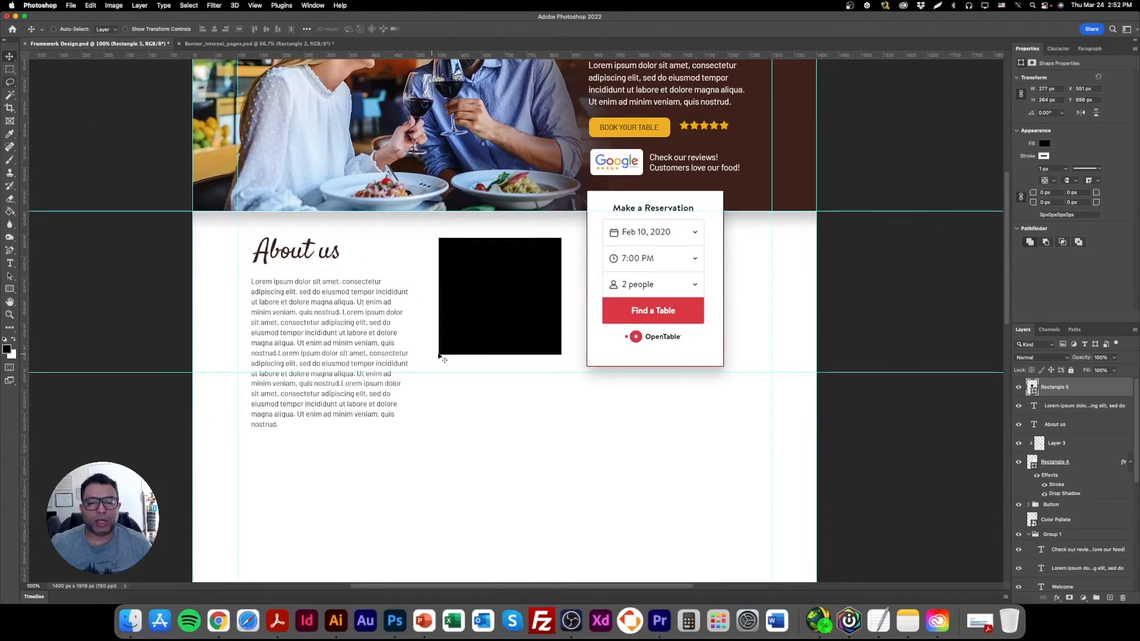
{"action": "left_click_drag", "start_coordinate": [495, 296], "coordinate": [562, 448]}
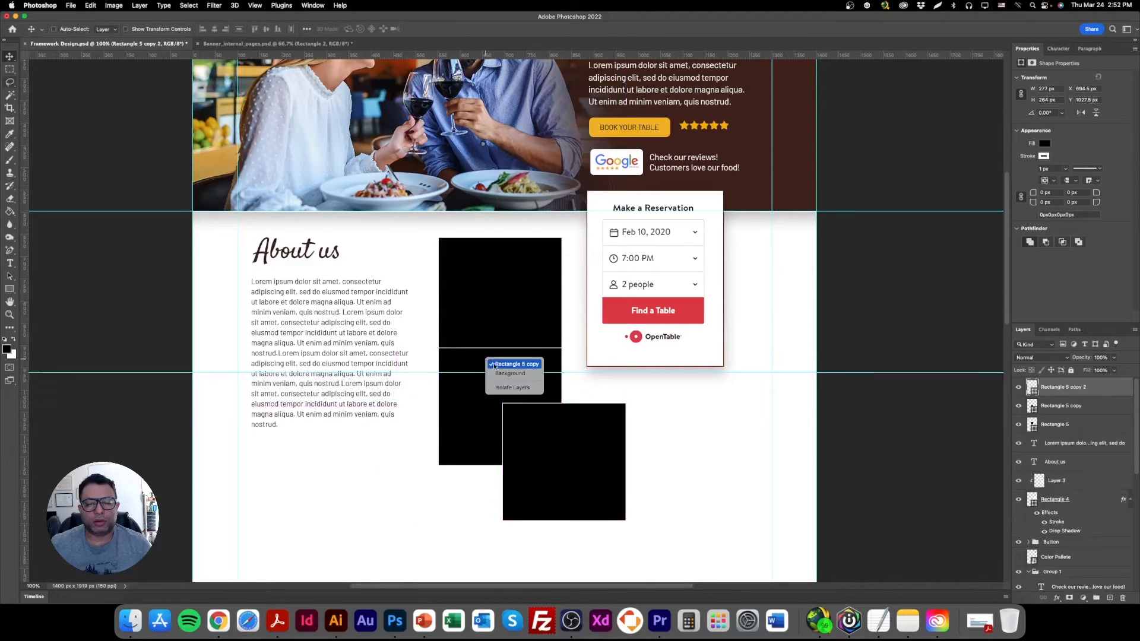
{"action": "left_click_drag", "start_coordinate": [478, 367], "coordinate": [460, 338]}
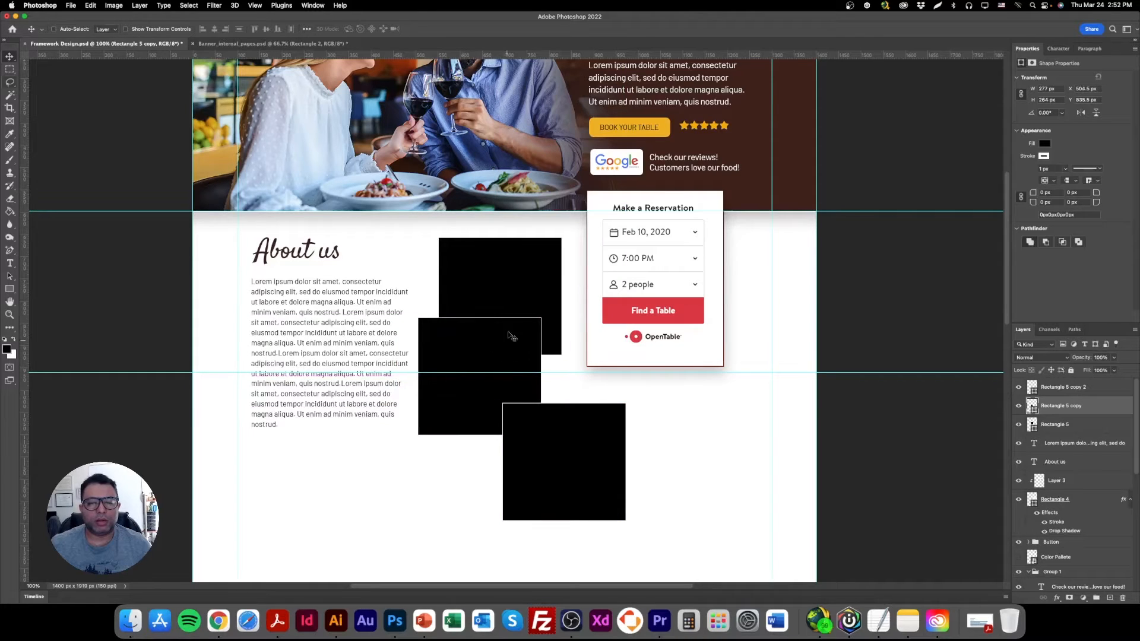
Shrink the uppermost black rectangle and reposition the middle one so it overlaps the smaller rectangle's lower-left corner.
{"action": "right_click", "coordinate": [516, 269]}
{"action": "left_click", "coordinate": [531, 272]}
{"action": "left_click_drag", "start_coordinate": [532, 275], "coordinate": [522, 255]}
{"action": "left_click", "coordinate": [171, 31]}
{"action": "left_click_drag", "start_coordinate": [449, 337], "coordinate": [484, 307]}
{"action": "key", "text": "Return"}
{"action": "left_click_drag", "start_coordinate": [471, 361], "coordinate": [486, 323]}
Scale the lowest black rectangle to about 209 by 176 px and place it overlapping the middle rectangle's lower-right corner.
{"action": "right_click", "coordinate": [554, 427]}
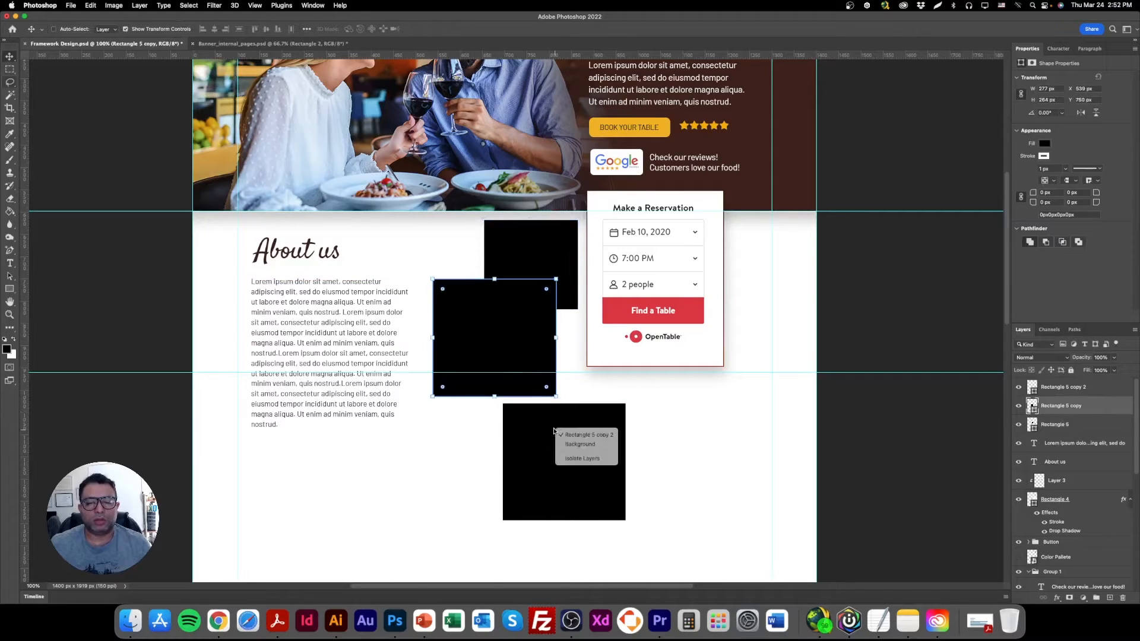
{"action": "left_click", "coordinate": [570, 435]}
{"action": "left_click_drag", "start_coordinate": [553, 445], "coordinate": [514, 406]}
{"action": "left_click_drag", "start_coordinate": [587, 482], "coordinate": [526, 424]}
{"action": "key", "text": "Return"}
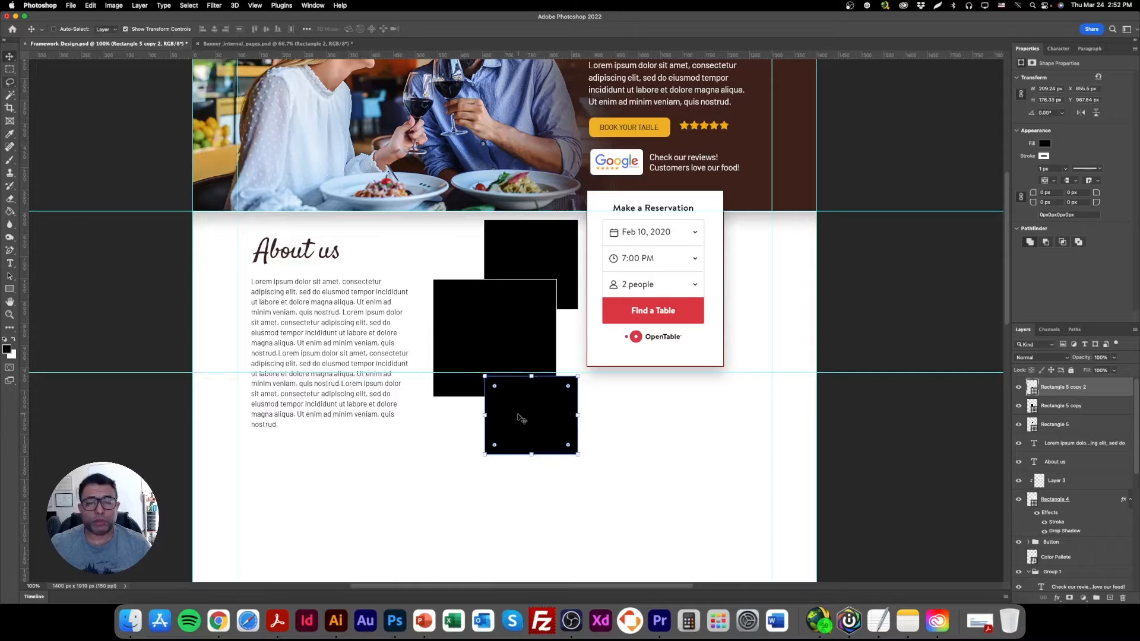
Move the three black rectangles together to the page's left side, over the margin guide, and group them.
{"action": "right_click", "coordinate": [506, 306]}
{"action": "left_click", "coordinate": [523, 313], "text": "shift"}
{"action": "right_click", "coordinate": [535, 239]}
{"action": "left_click", "coordinate": [559, 244], "text": "shift"}
{"action": "left_click_drag", "start_coordinate": [544, 255], "coordinate": [267, 255]}
{"action": "key", "text": "super+g"}
Move the About us heading and paragraph together to the right, next to the reservation form.
{"action": "right_click", "coordinate": [325, 255]}
{"action": "left_click", "coordinate": [343, 260]}
{"action": "right_click", "coordinate": [340, 283]}
{"action": "left_click", "coordinate": [352, 291], "text": "shift"}
{"action": "left_click_drag", "start_coordinate": [340, 307], "coordinate": [490, 310]}
Scale the three black rectangles together to about 264 by 428 px and place them just inside the left margin guide.
{"action": "right_click", "coordinate": [270, 238]}
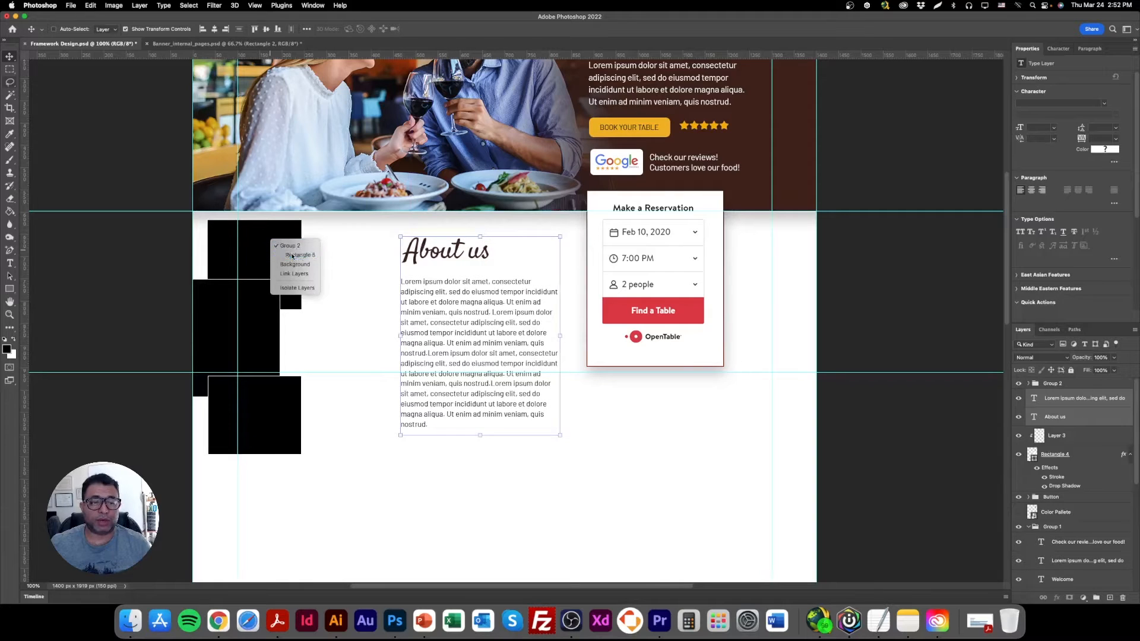
{"action": "left_click", "coordinate": [285, 253]}
{"action": "right_click", "coordinate": [260, 309]}
{"action": "left_click", "coordinate": [288, 325], "text": "shift"}
{"action": "right_click", "coordinate": [274, 388]}
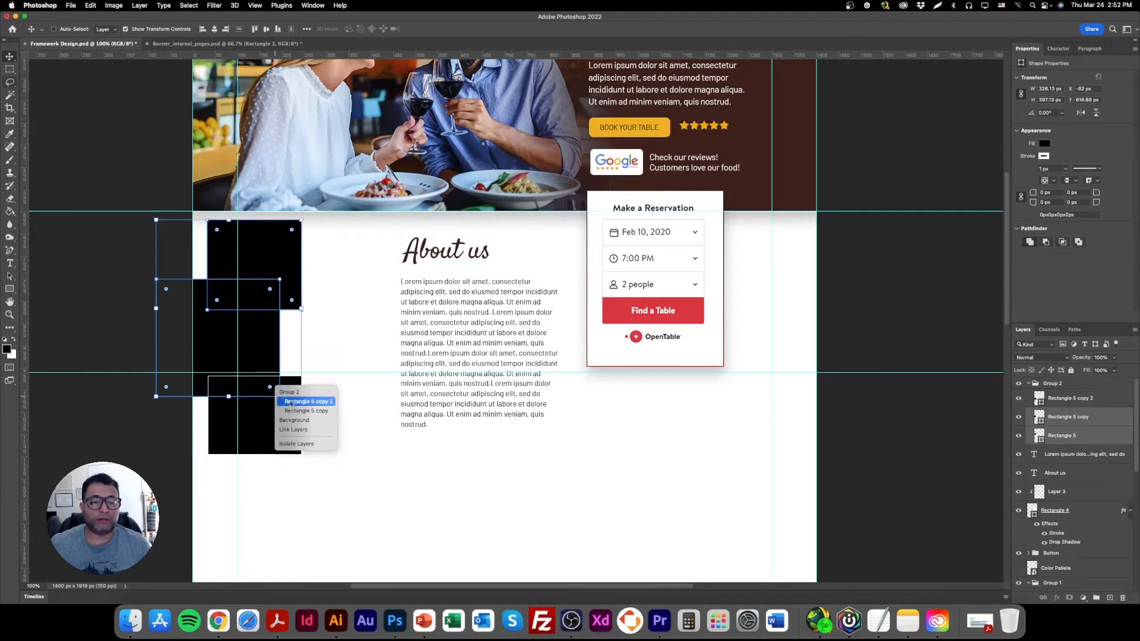
{"action": "left_click", "coordinate": [297, 402], "text": "shift"}
{"action": "left_click_drag", "start_coordinate": [277, 344], "coordinate": [342, 344]}
{"action": "left_click_drag", "start_coordinate": [239, 338], "coordinate": [308, 324]}
{"action": "mouse_move", "coordinate": [320, 414]}
{"action": "left_mouse_down"}
{"action": "mouse_move", "coordinate": [316, 435]}
{"action": "mouse_move", "coordinate": [316, 426]}
{"action": "left_mouse_up"}
{"action": "key", "text": "Return"}
{"action": "left_click_drag", "start_coordinate": [318, 340], "coordinate": [323, 340]}
Split the About us text into two paragraphs before "Ut enim" with a blank line and extend the text box to fit.
{"action": "scroll", "coordinate": [391, 220], "scroll_direction": "up", "scroll_amount": 3}
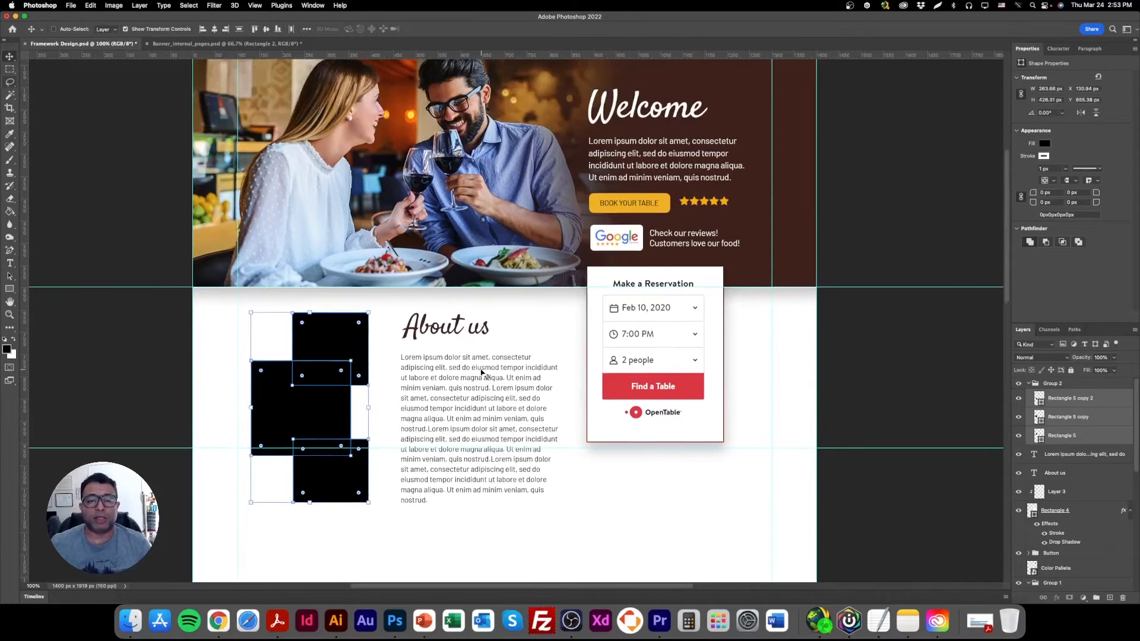
{"action": "scroll", "coordinate": [450, 352], "scroll_direction": "down", "scroll_amount": 4}
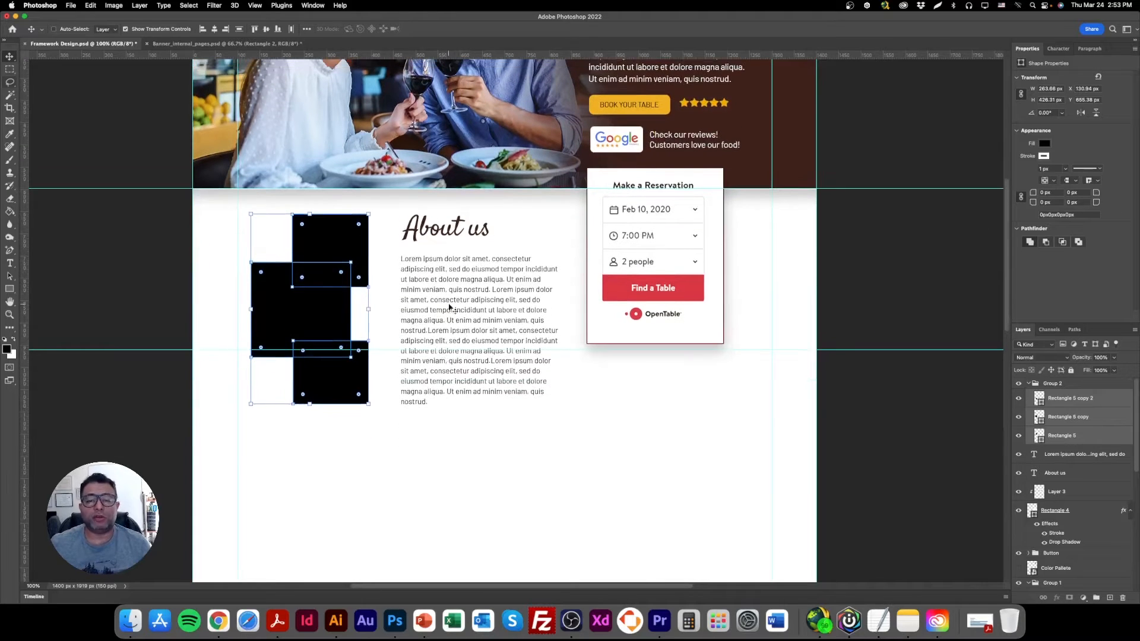
{"action": "double_click", "coordinate": [417, 284]}
{"action": "left_click", "coordinate": [487, 310]}
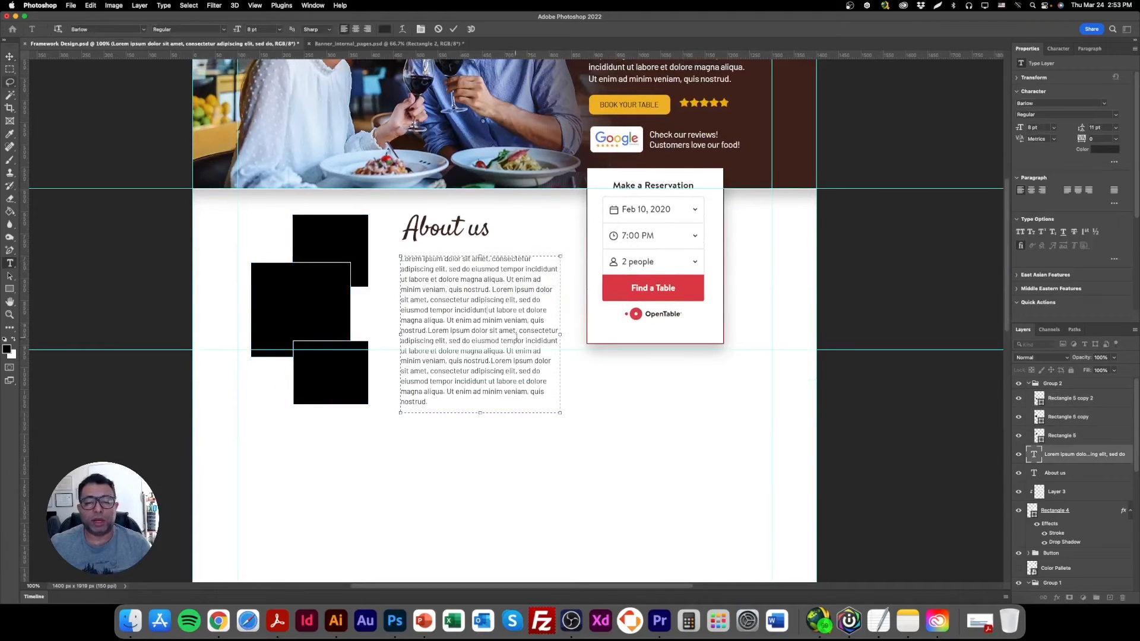
{"action": "left_click", "coordinate": [447, 320]}
{"action": "key", "text": "Return"}
{"action": "key", "text": "Return"}
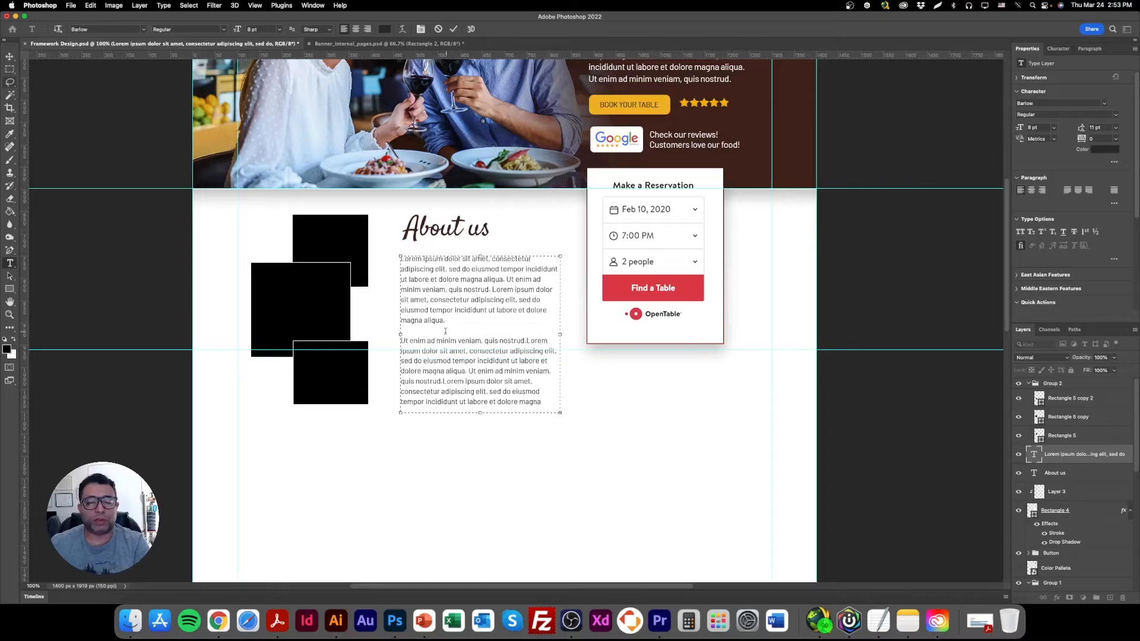
{"action": "mouse_move", "coordinate": [502, 415]}
{"action": "left_mouse_down"}
{"action": "mouse_move", "coordinate": [503, 445]}
{"action": "mouse_move", "coordinate": [503, 423]}
{"action": "left_mouse_up"}
{"action": "left_click", "coordinate": [9, 56]}
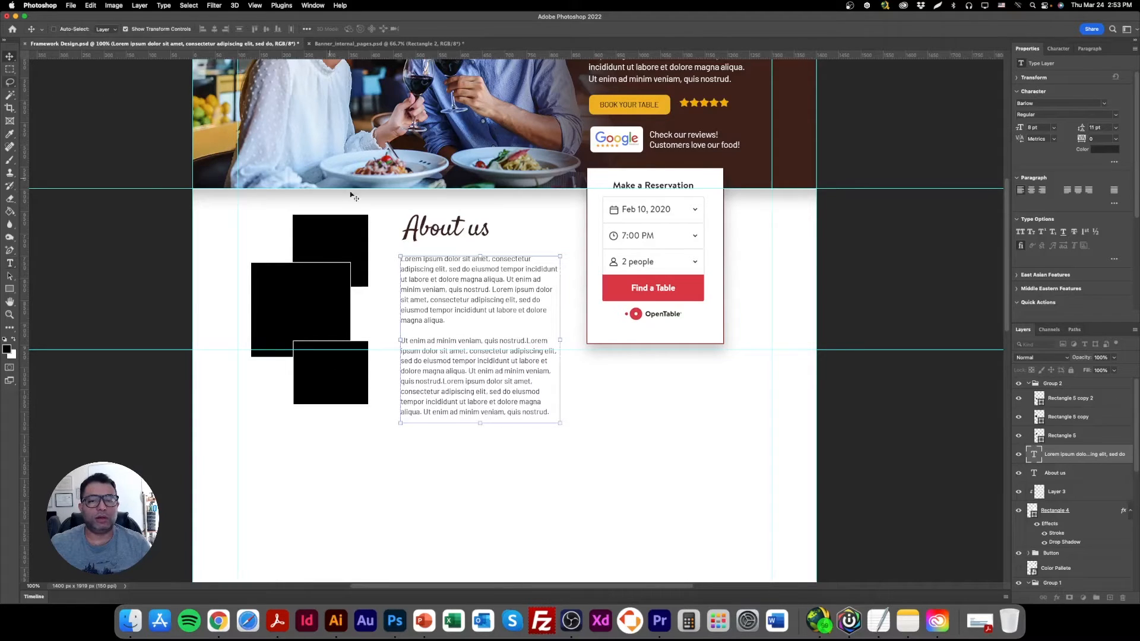
Hide the transform controls and move the lower horizontal guide down to just below the About us text.
{"action": "left_click", "coordinate": [173, 31]}
{"action": "scroll", "coordinate": [565, 415], "scroll_direction": "up", "scroll_amount": 2}
{"action": "scroll", "coordinate": [575, 400], "scroll_direction": "down", "scroll_amount": 2}
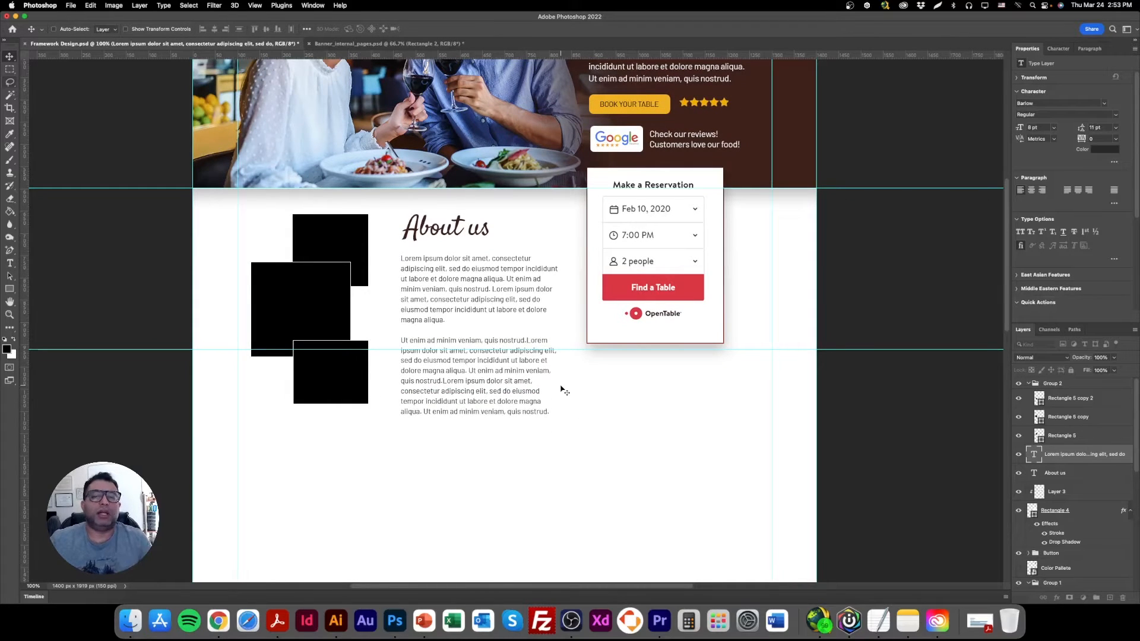
{"action": "left_click_drag", "start_coordinate": [518, 349], "coordinate": [555, 439]}
{"action": "scroll", "coordinate": [565, 512], "scroll_direction": "up", "scroll_amount": 1}
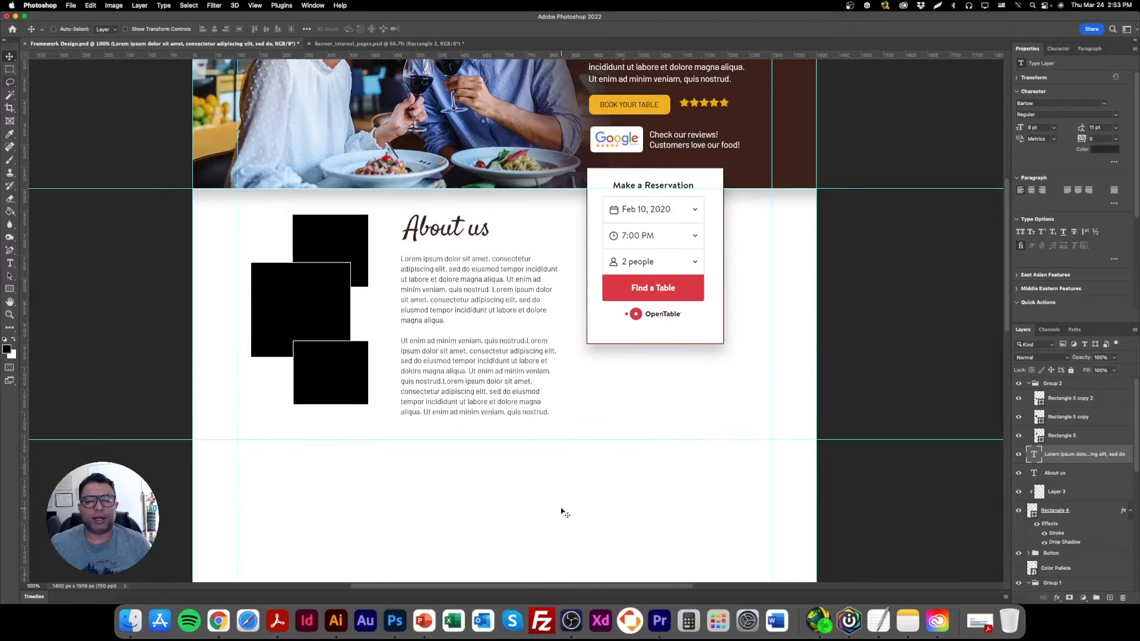
Select the reservation form image with its white background rectangle and move them down below the banner, level with the About us heading.
{"action": "right_click", "coordinate": [646, 221]}
{"action": "left_click", "coordinate": [659, 225]}
{"action": "right_click", "coordinate": [694, 178]}
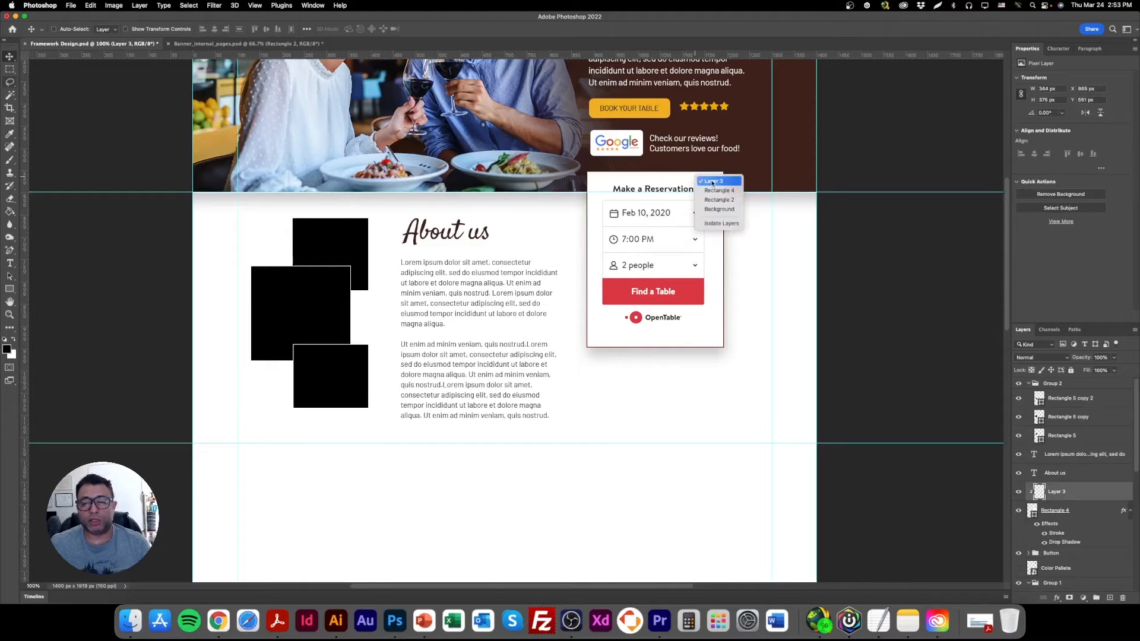
{"action": "left_click", "coordinate": [719, 190]}
{"action": "left_click_drag", "start_coordinate": [681, 229], "coordinate": [677, 269]}
{"action": "scroll", "coordinate": [644, 427], "scroll_direction": "up", "scroll_amount": 3}
{"action": "left_click_drag", "start_coordinate": [657, 337], "coordinate": [690, 378]}
Enlarge the reservation form proportionally so its background rectangle is about 335 by 431 px, and nudge it into place.
{"action": "left_click", "coordinate": [178, 31]}
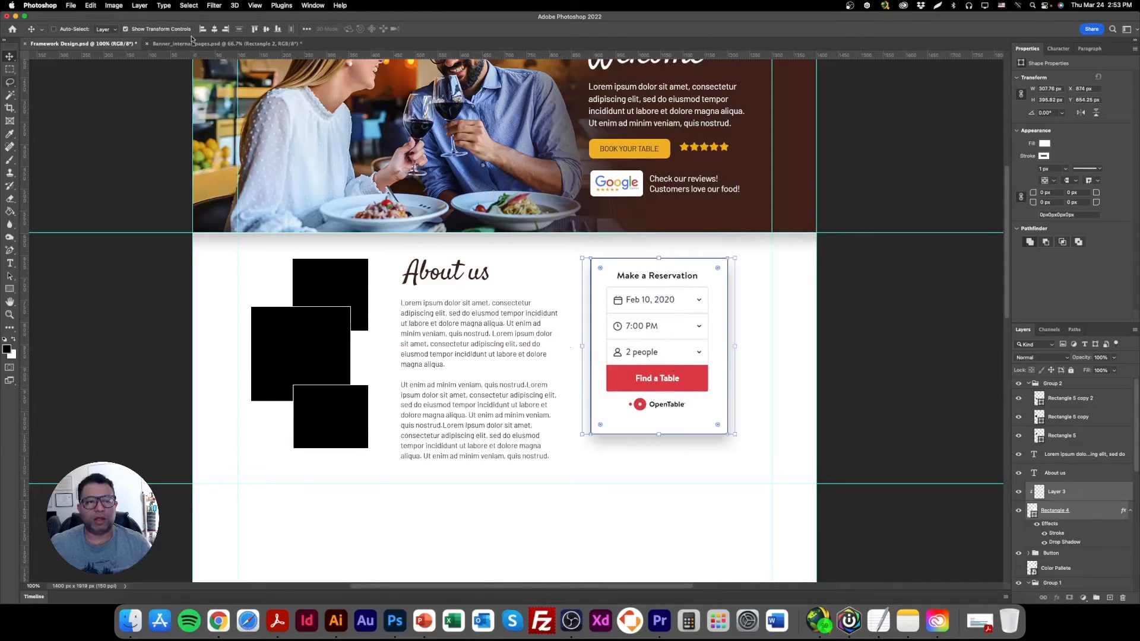
{"action": "left_click_drag", "start_coordinate": [734, 434], "coordinate": [748, 450]}
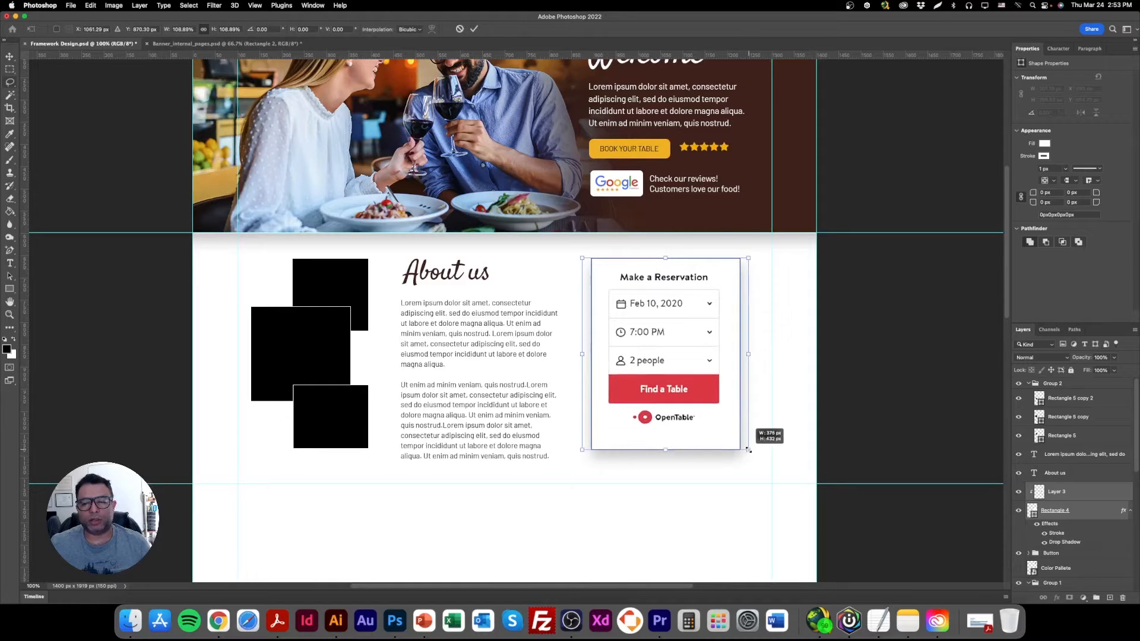
{"action": "left_click", "coordinate": [170, 29]}
{"action": "left_click_drag", "start_coordinate": [649, 356], "coordinate": [652, 359]}
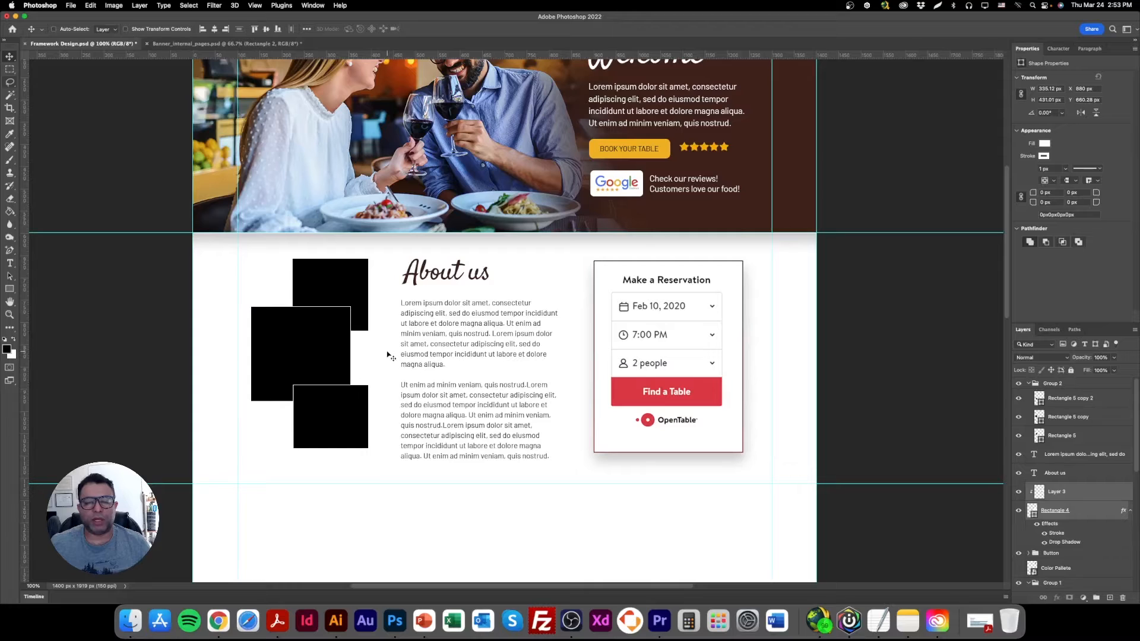
Compare the reservation form's position below and over the banner, and leave it overlapping the banner's lower edge.
{"action": "left_click_drag", "start_coordinate": [662, 398], "coordinate": [659, 349]}
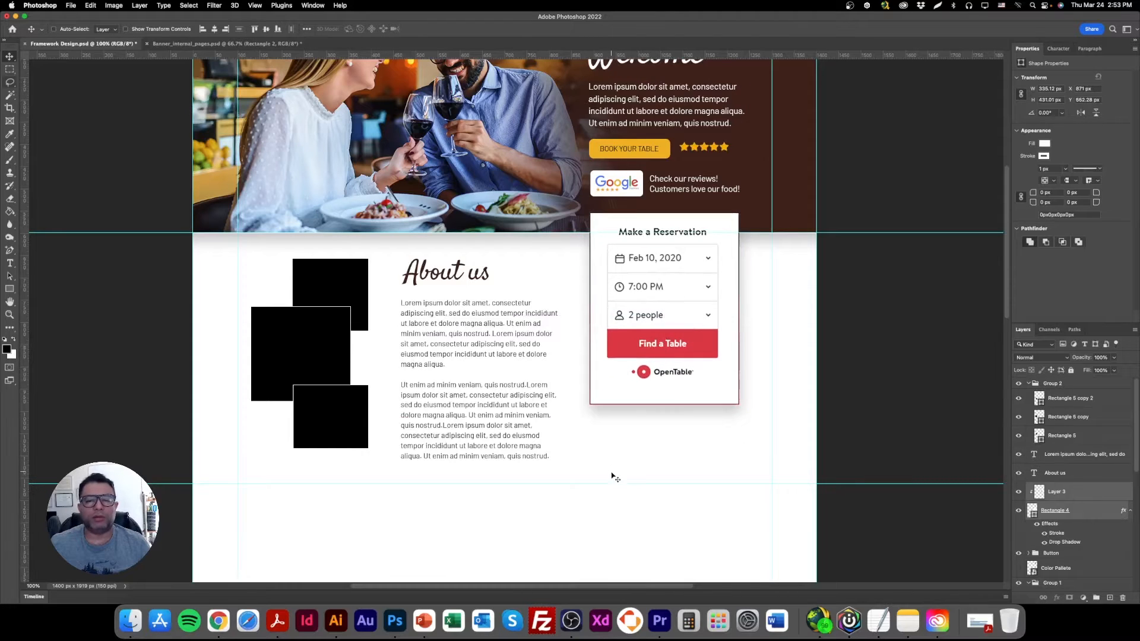
{"action": "scroll", "coordinate": [612, 471], "scroll_direction": "up", "scroll_amount": 3}
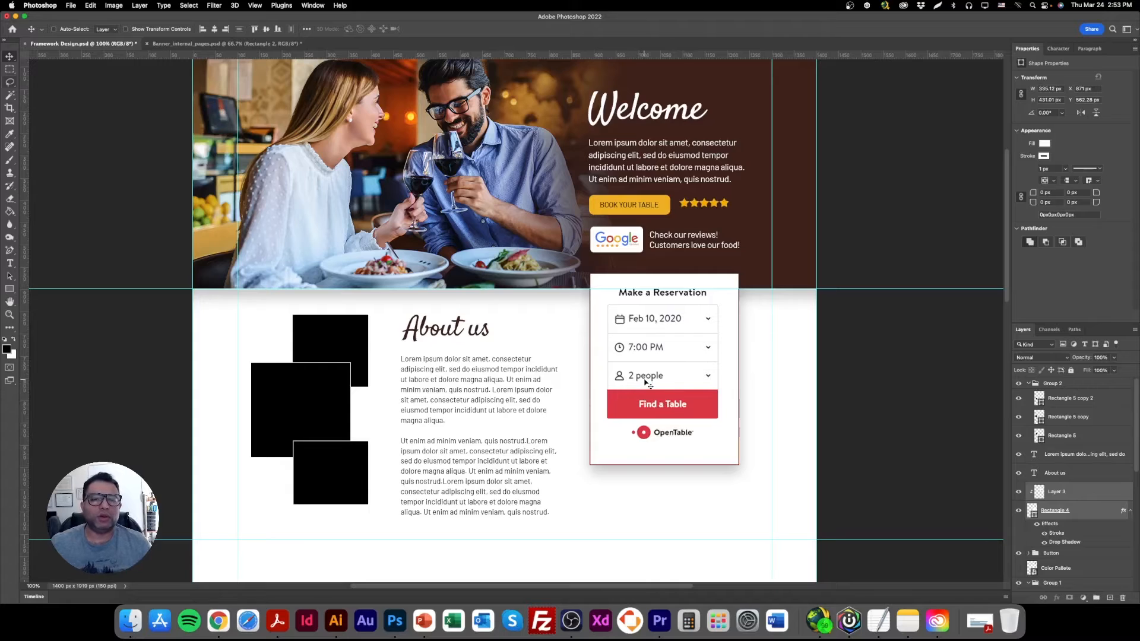
{"action": "left_click_drag", "start_coordinate": [653, 354], "coordinate": [653, 397]}
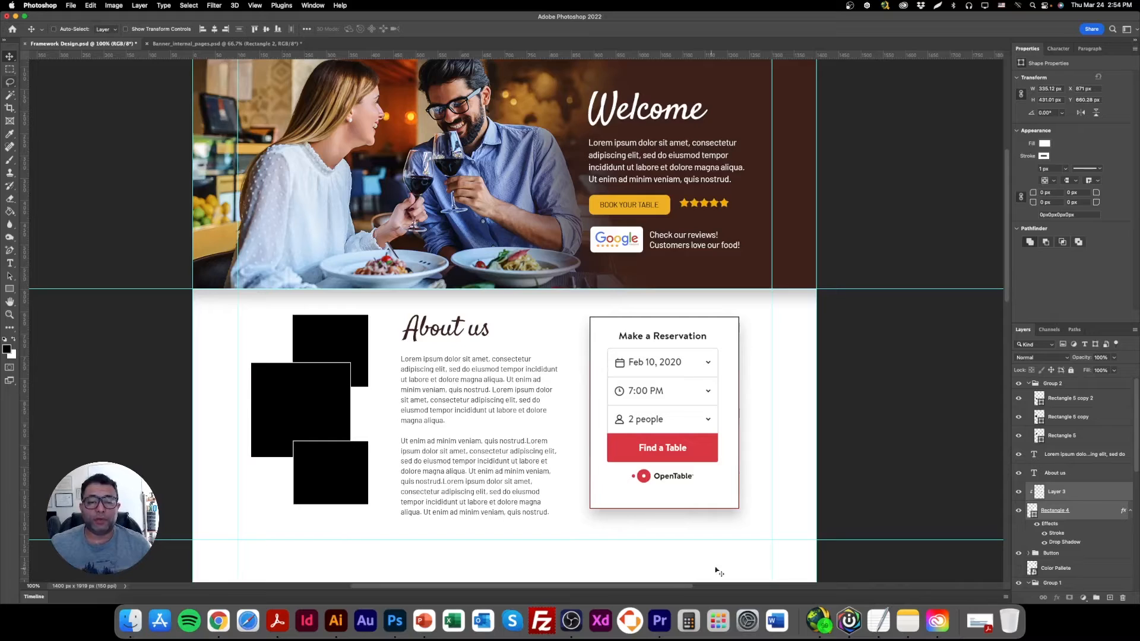
{"action": "left_click_drag", "start_coordinate": [689, 429], "coordinate": [687, 388]}
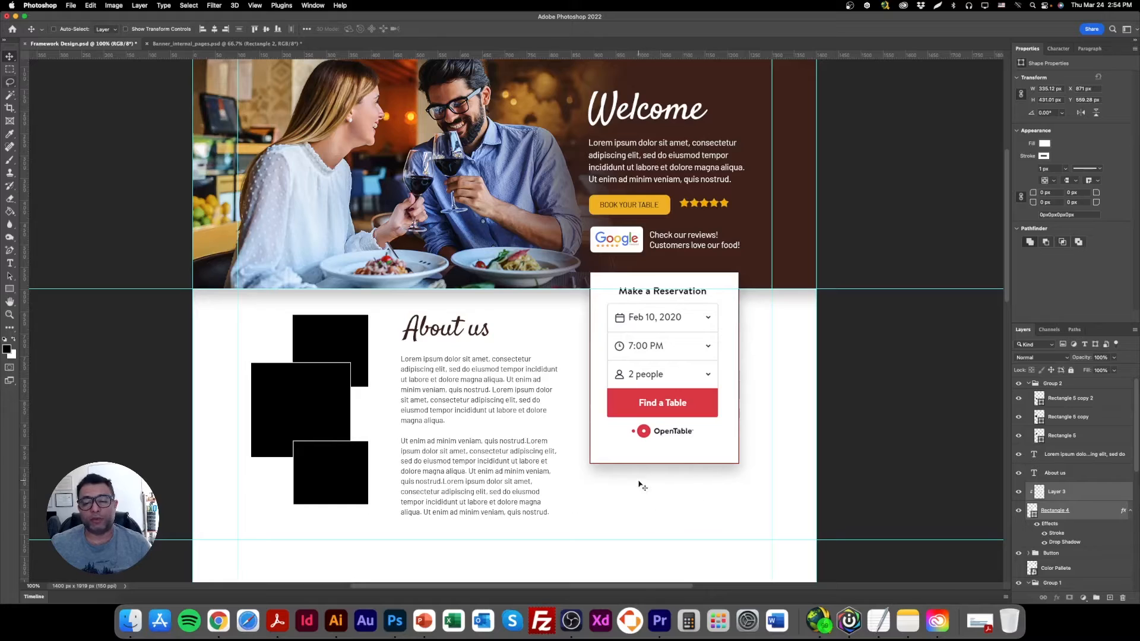
Draw a rectangle about 333 px wide directly below the reservation form, matching the form's width.
{"action": "right_click", "coordinate": [645, 456]}
{"action": "left_click", "coordinate": [664, 459]}
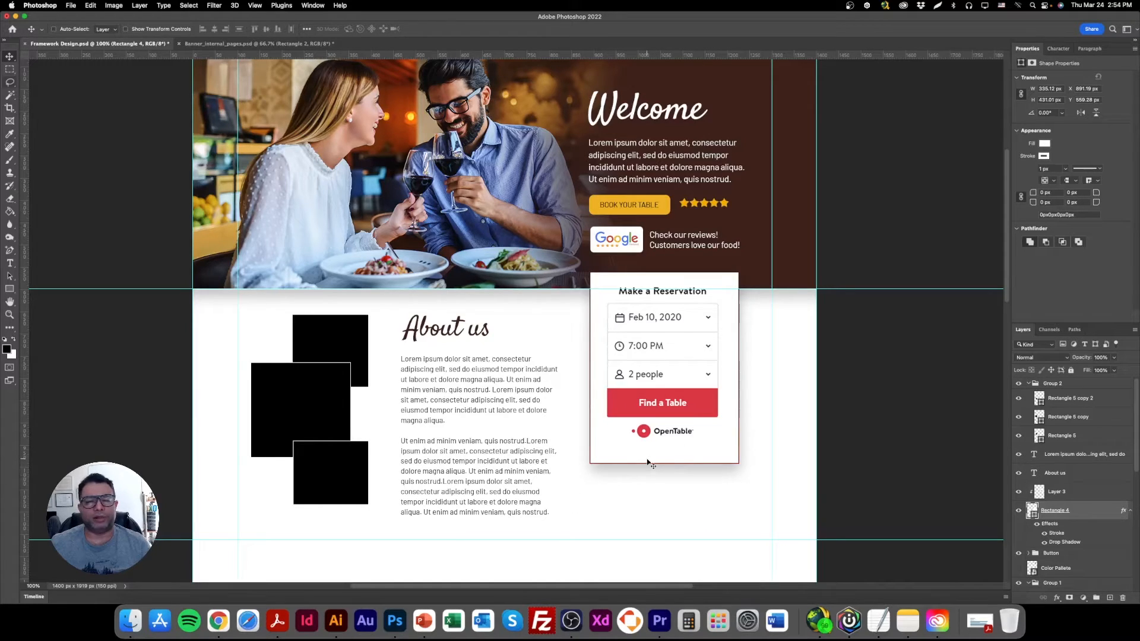
{"action": "key", "text": "u"}
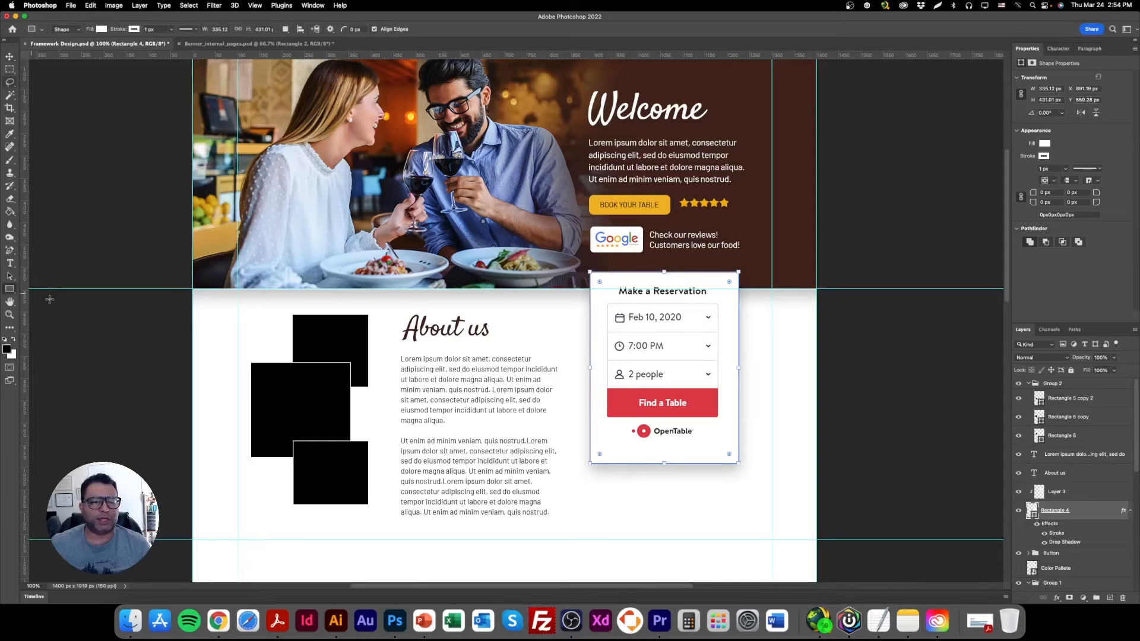
{"action": "left_click_drag", "start_coordinate": [590, 475], "coordinate": [739, 512]}
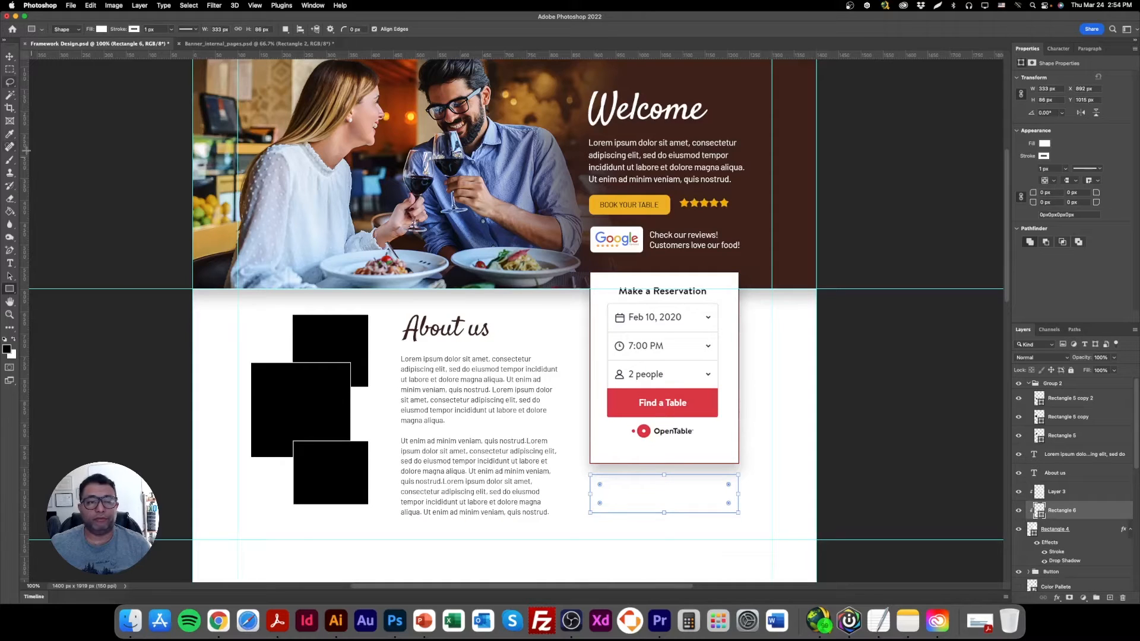
Fill the new rectangle with the BOOK YOUR TABLE button's yellow, #efb024, and move its layer to the top of Group 2.
{"action": "left_click", "coordinate": [10, 56]}
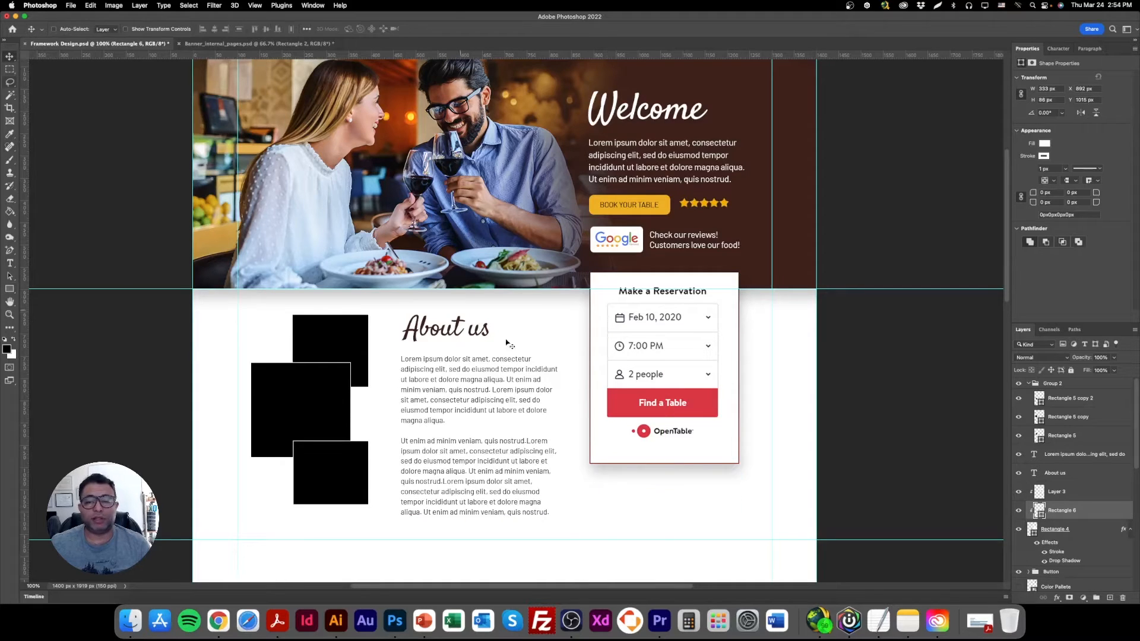
{"action": "double_click", "coordinate": [1041, 515]}
{"action": "left_click", "coordinate": [664, 203]}
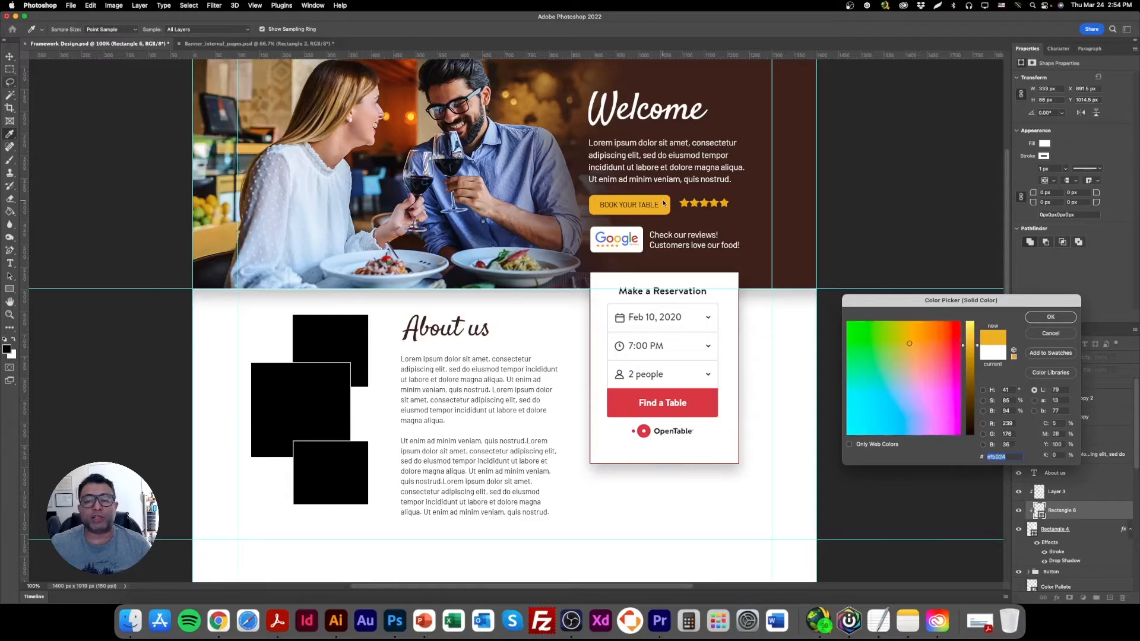
{"action": "left_click", "coordinate": [1050, 317]}
{"action": "left_click_drag", "start_coordinate": [1088, 509], "coordinate": [1077, 393]}
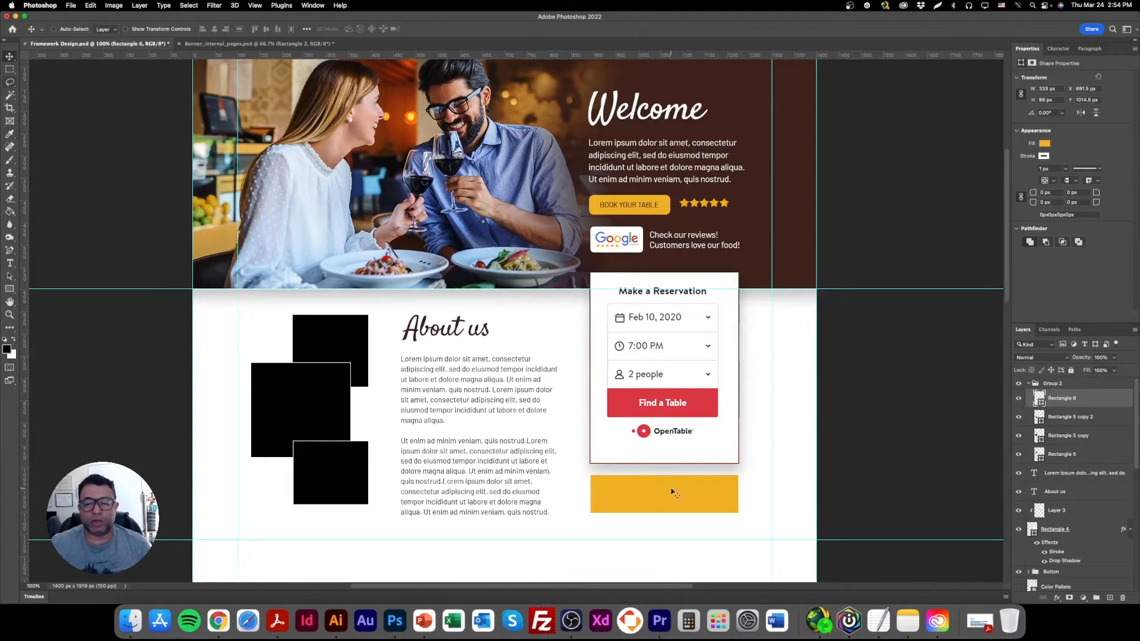
Switch to Chrome and open Google Maps in a new tab.
{"action": "left_click", "coordinate": [218, 621]}
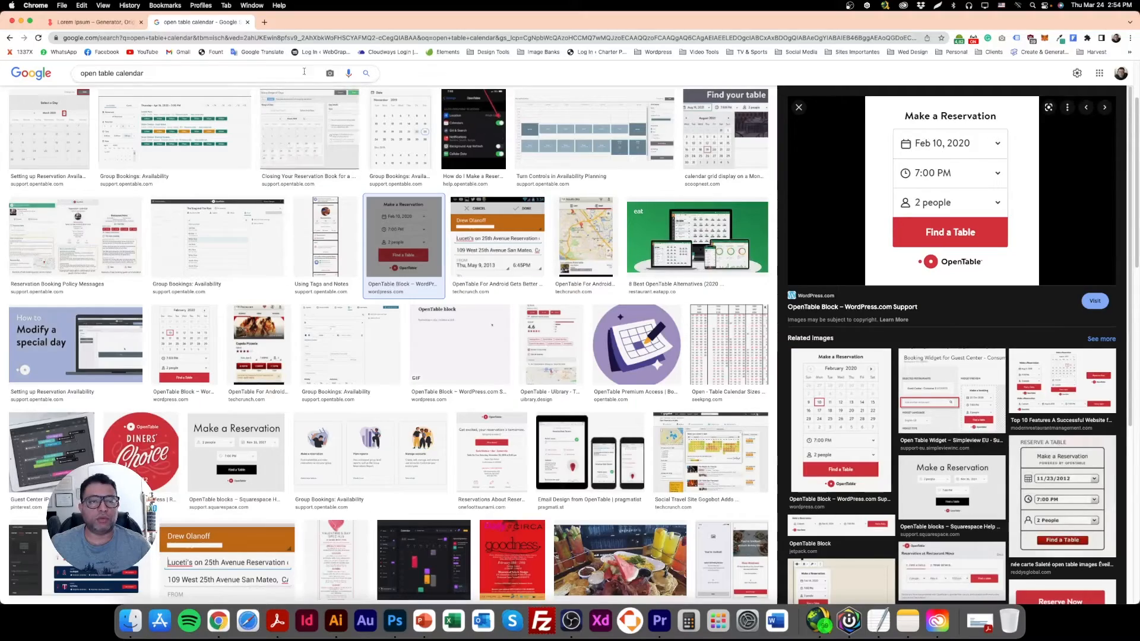
{"action": "key", "text": "super+t"}
{"action": "type", "text": "mapos"}
{"action": "key", "text": "BackSpace"}
{"action": "key", "text": "BackSpace"}
{"action": "type", "text": "s"}
{"action": "key", "text": "Return"}
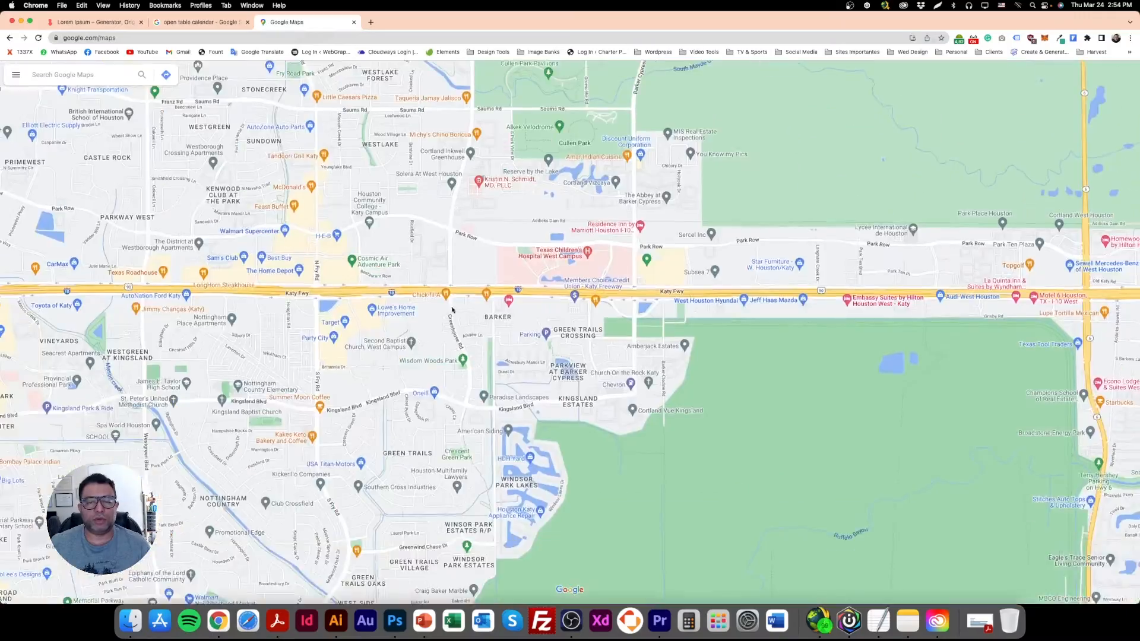
Capture an 821 by 492 px area of the map with Lightshot and copy it to the clipboard.
{"action": "left_click", "coordinate": [937, 6]}
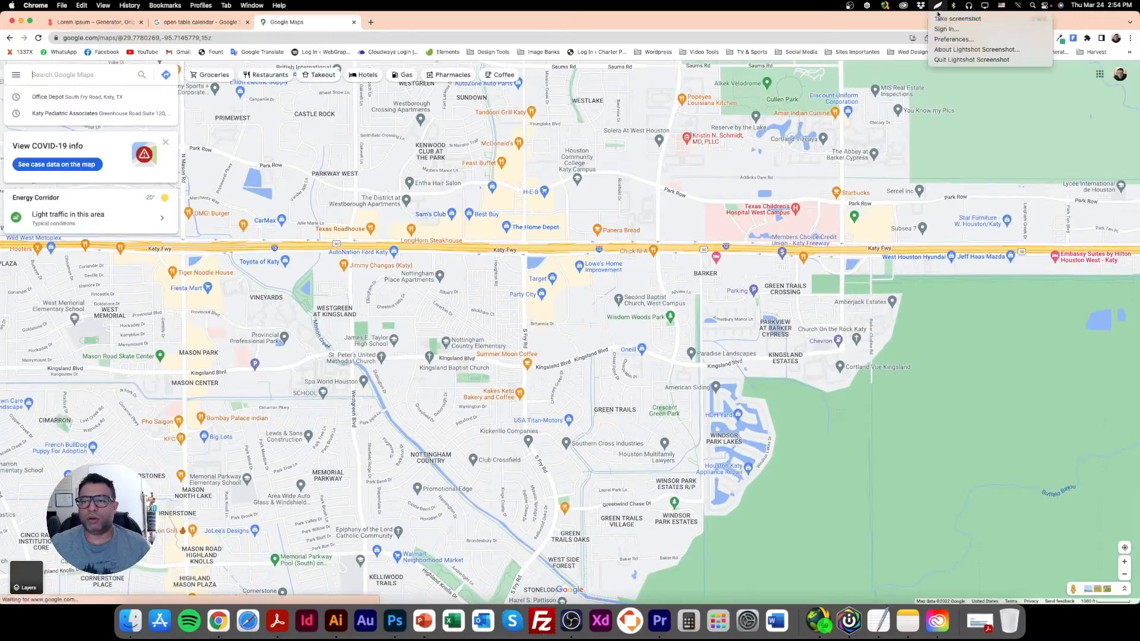
{"action": "left_click", "coordinate": [953, 19]}
{"action": "left_click_drag", "start_coordinate": [373, 145], "coordinate": [740, 365]}
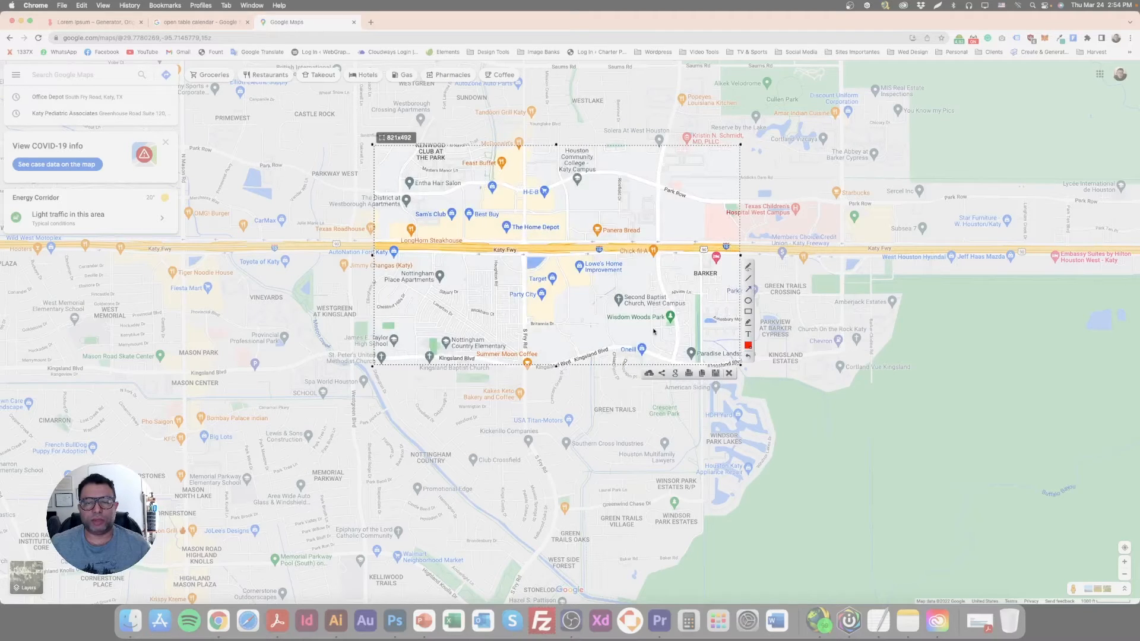
{"action": "left_click", "coordinate": [703, 374]}
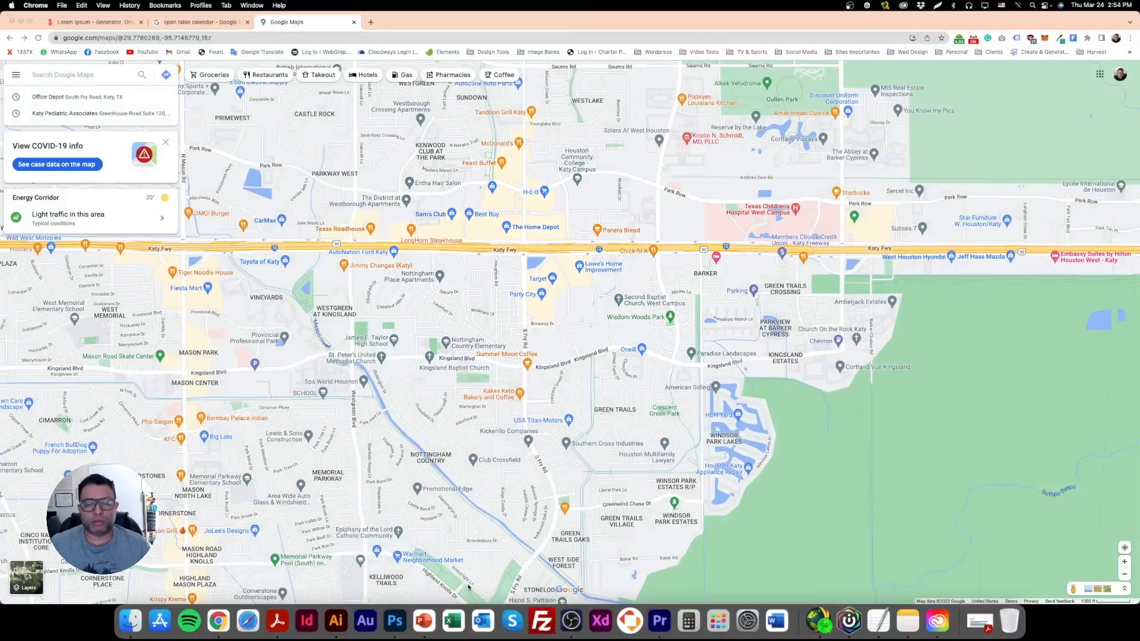
Switch to Photoshop, paste the captured map, scale it to about 553 by 332 px, and place it over the yellow rectangle.
{"action": "left_click", "coordinate": [395, 620]}
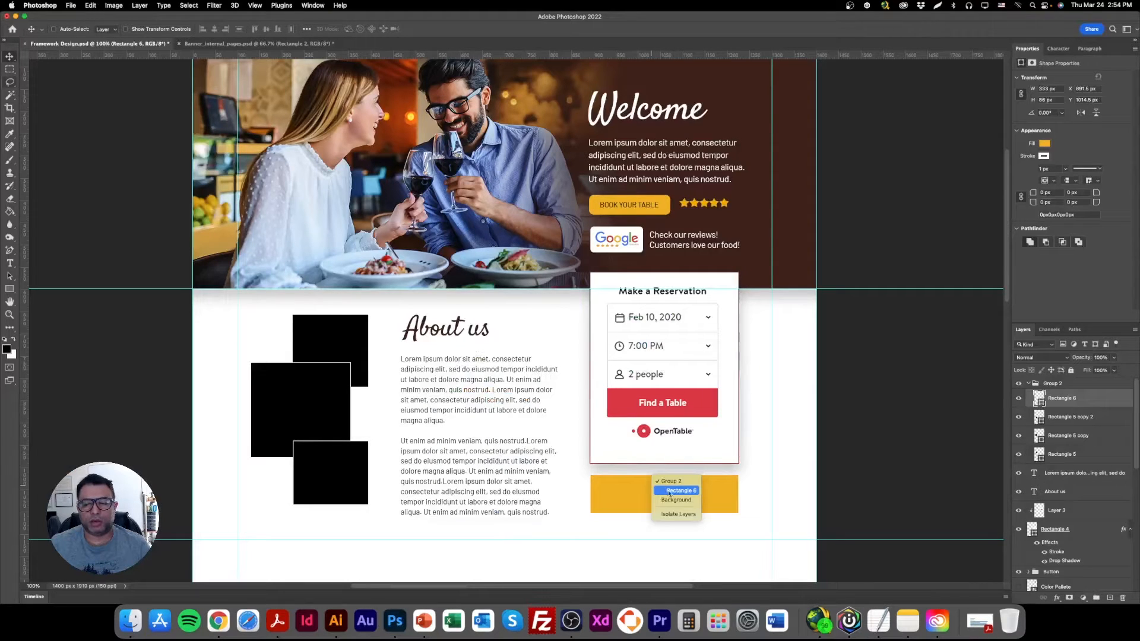
{"action": "key", "text": "super+v"}
{"action": "left_click_drag", "start_coordinate": [558, 327], "coordinate": [638, 417]}
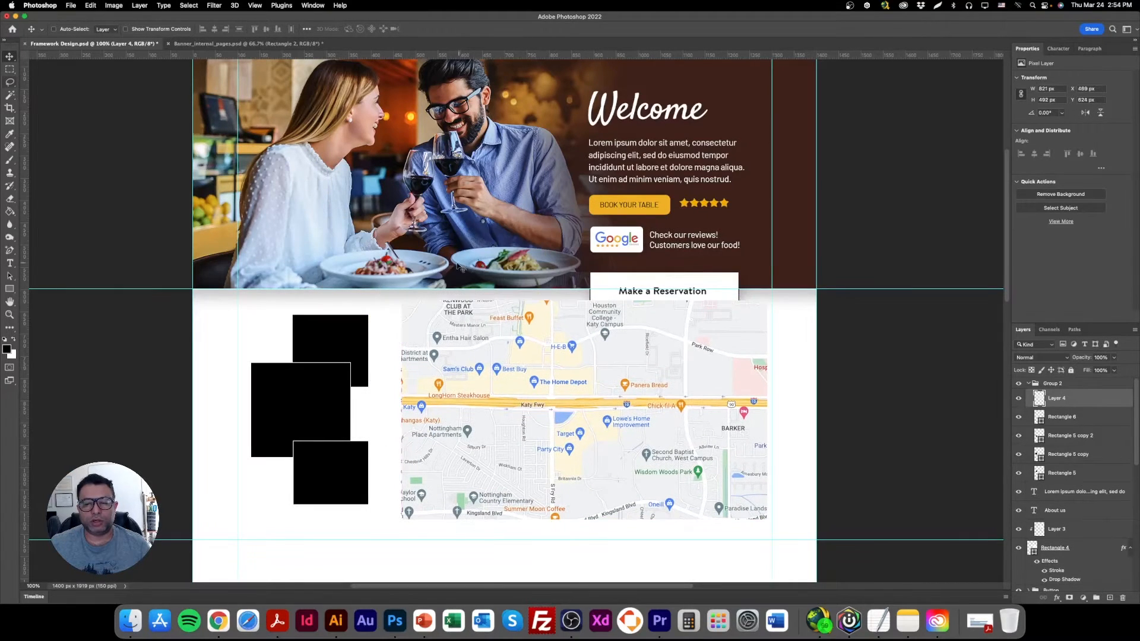
{"action": "left_click", "coordinate": [130, 30]}
{"action": "left_click_drag", "start_coordinate": [584, 301], "coordinate": [584, 372]}
{"action": "key", "text": "Return"}
{"action": "left_click_drag", "start_coordinate": [604, 437], "coordinate": [646, 479]}
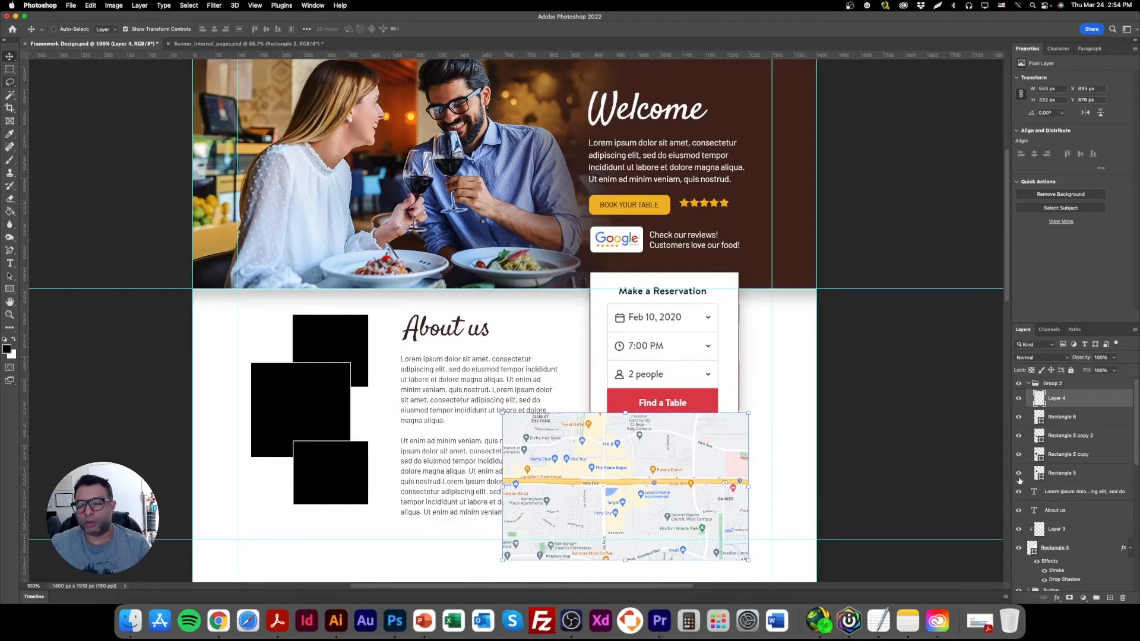
Clip the map layer to the yellow rectangle and scale the map down to about 351 by 210 px over it.
{"action": "right_click", "coordinate": [1094, 402]}
{"action": "left_click", "coordinate": [1048, 355]}
{"action": "left_click_drag", "start_coordinate": [522, 516], "coordinate": [594, 493]}
{"action": "left_click_drag", "start_coordinate": [762, 495], "coordinate": [743, 495]}
{"action": "left_click_drag", "start_coordinate": [594, 494], "coordinate": [587, 494]}
{"action": "key", "text": "Return"}
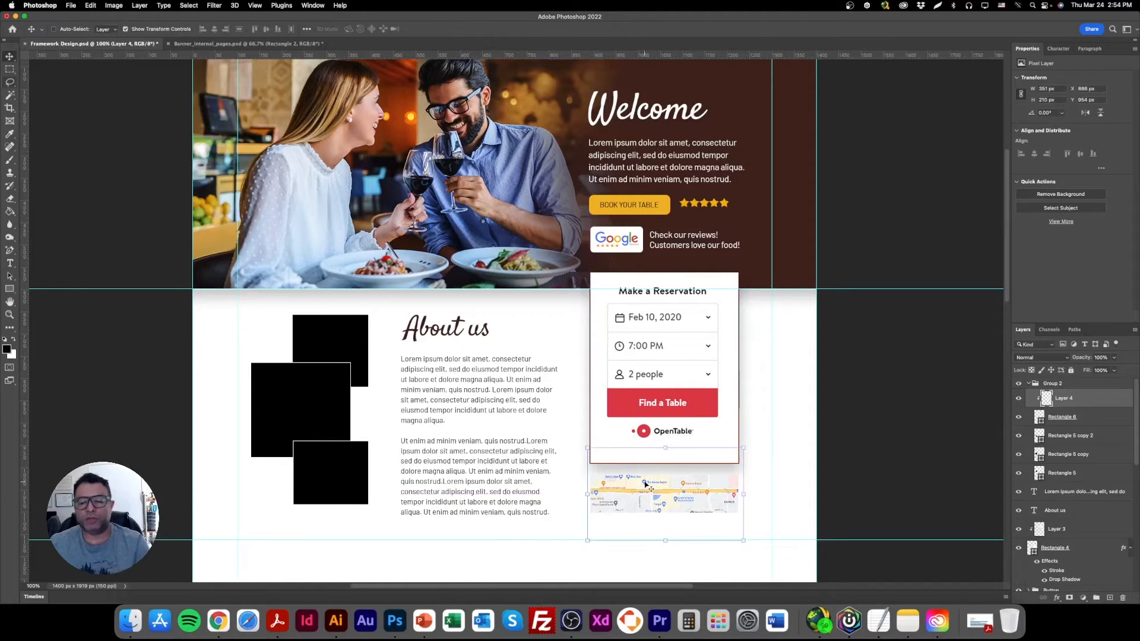
Extend the map's clipping rectangle downward to a height of about 121 px.
{"action": "scroll", "coordinate": [643, 494], "scroll_direction": "down", "scroll_amount": 3}
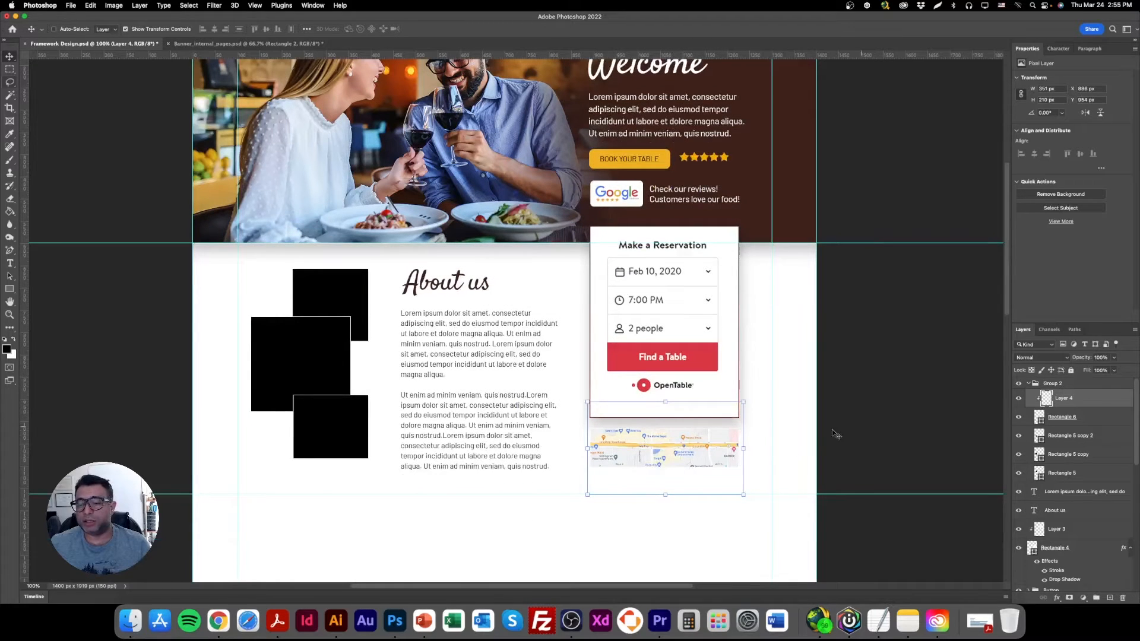
{"action": "left_click", "coordinate": [1045, 421]}
{"action": "left_click_drag", "start_coordinate": [668, 469], "coordinate": [667, 482]}
{"action": "key", "text": "Return"}
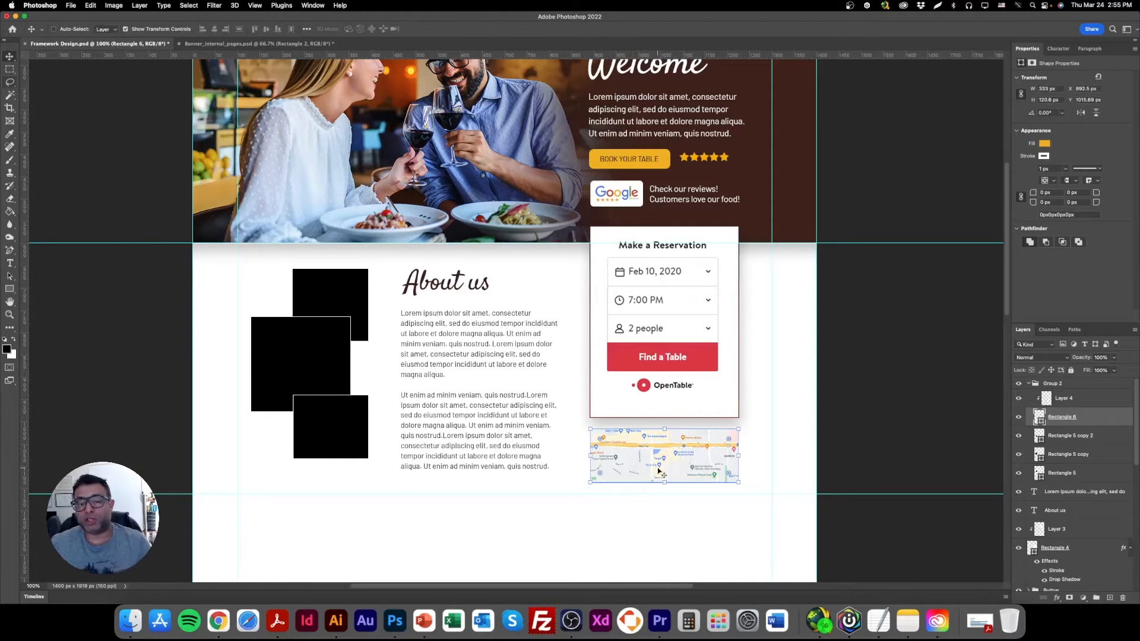
Start a text line below the map and clear its placeholder text.
{"action": "left_click", "coordinate": [9, 264]}
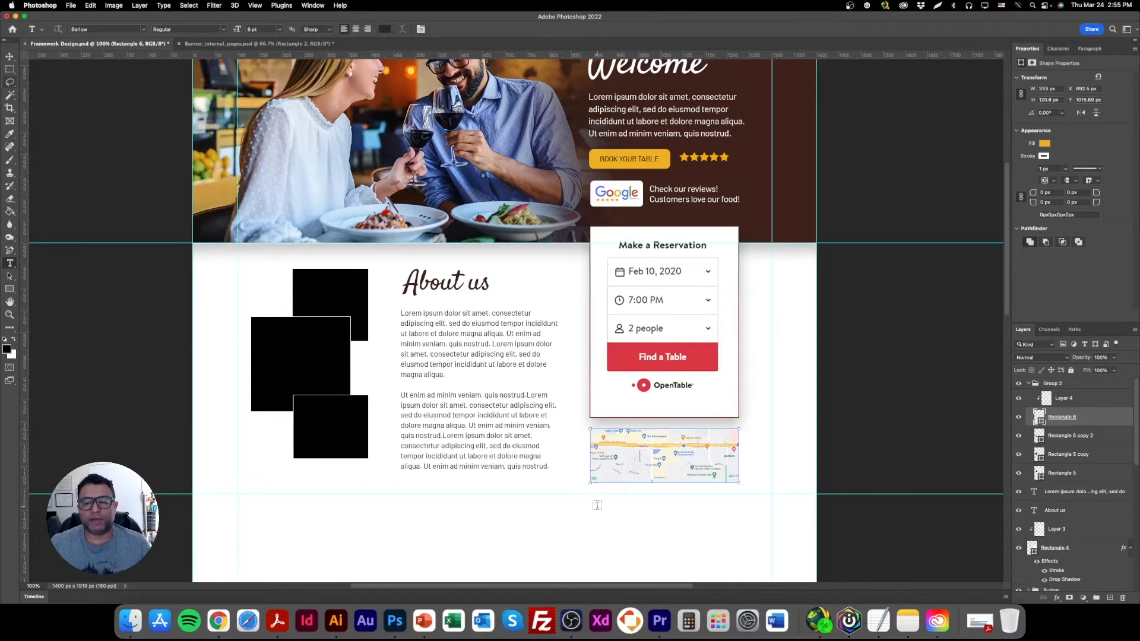
{"action": "scroll", "coordinate": [617, 502], "scroll_direction": "down", "scroll_amount": 3}
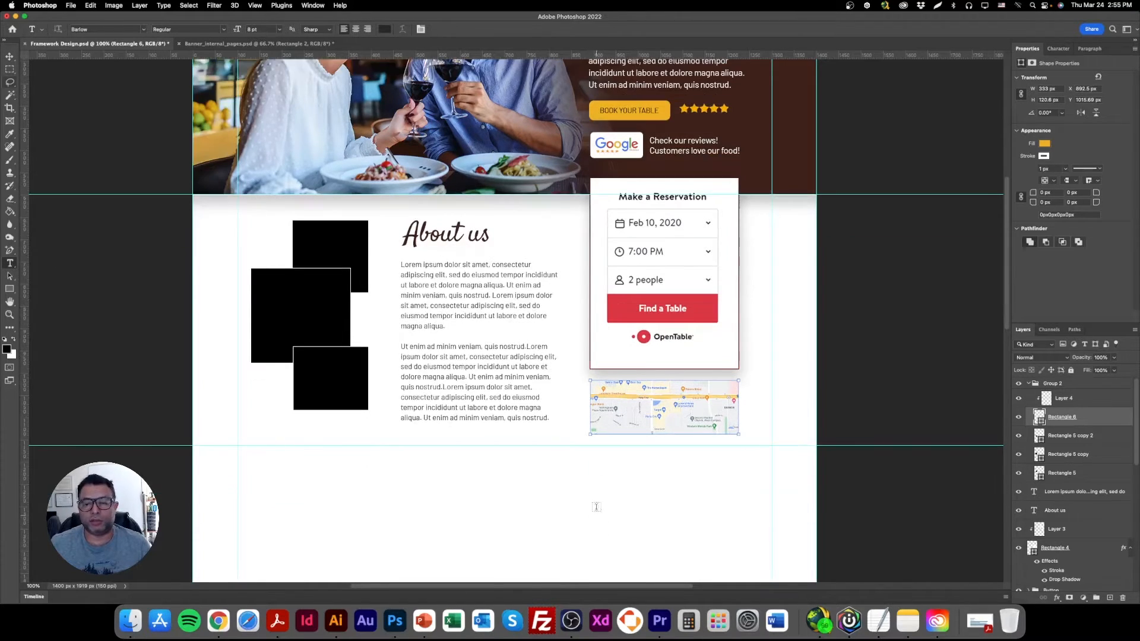
{"action": "left_click", "coordinate": [607, 462]}
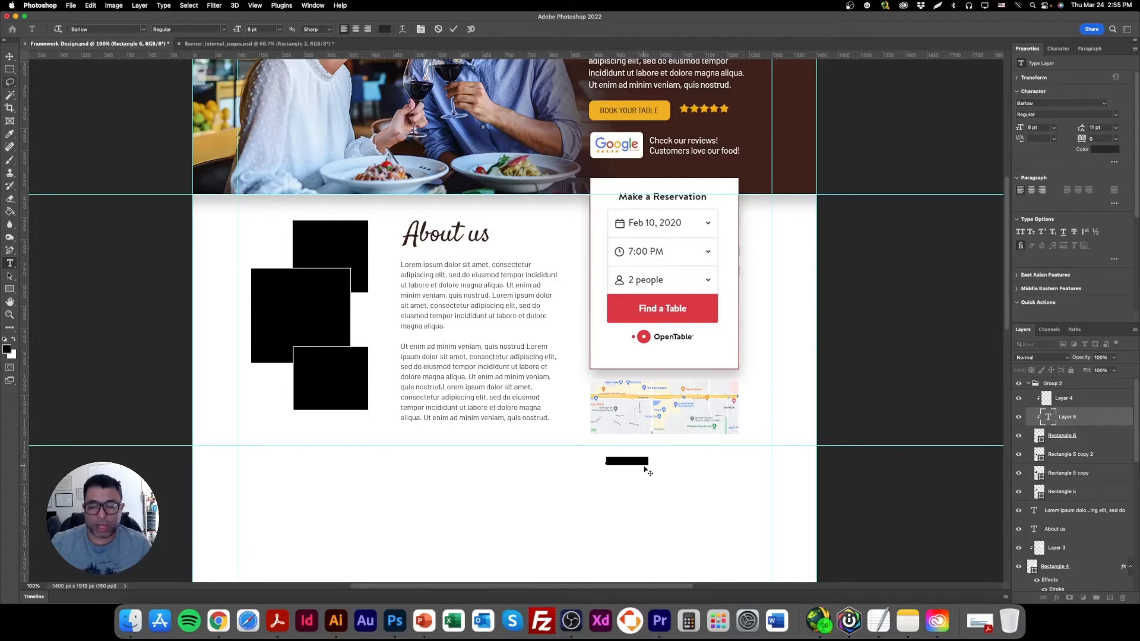
{"action": "key", "text": "BackSpace"}
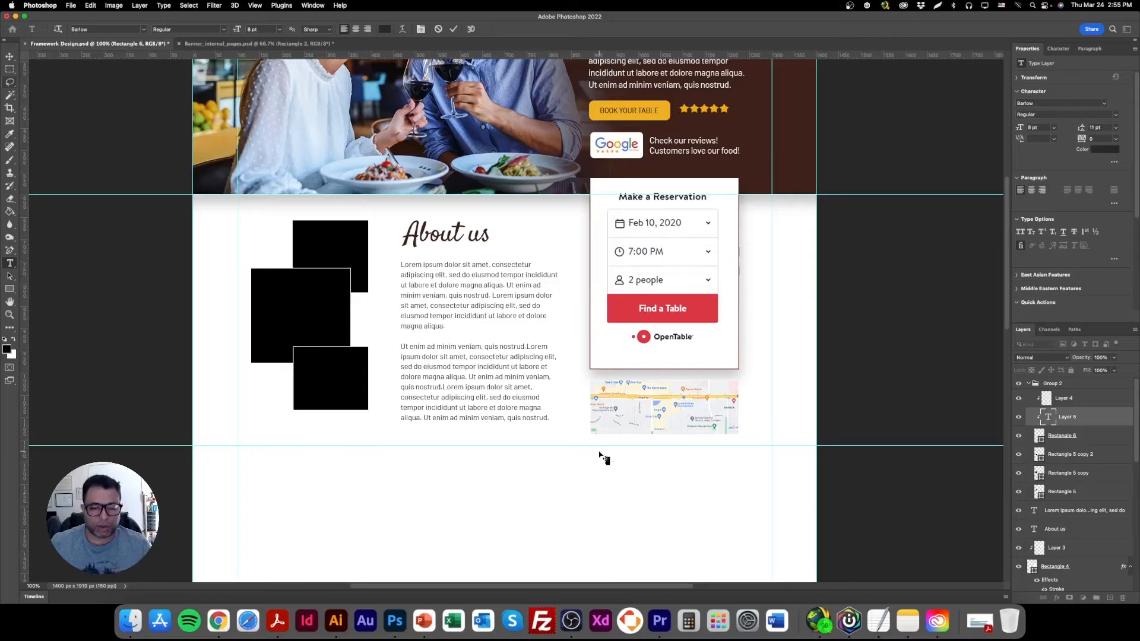
Switch to Chrome and search Google for "italian restauran new york" in a new tab.
{"action": "left_click", "coordinate": [219, 620]}
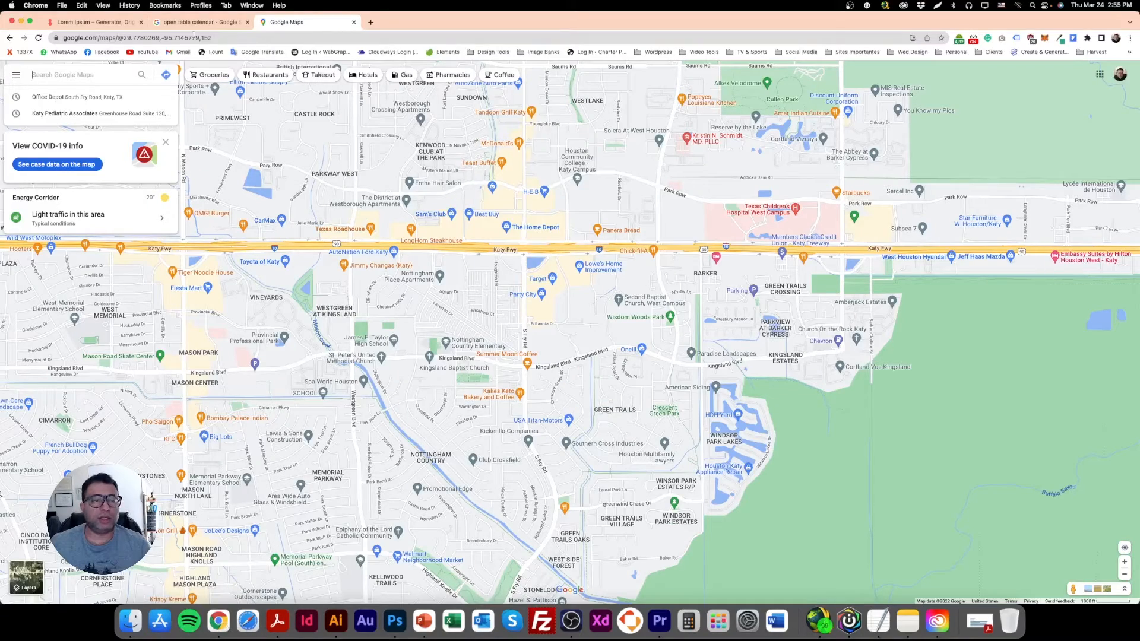
{"action": "left_click", "coordinate": [371, 22]}
{"action": "type", "text": "italian restauran"}
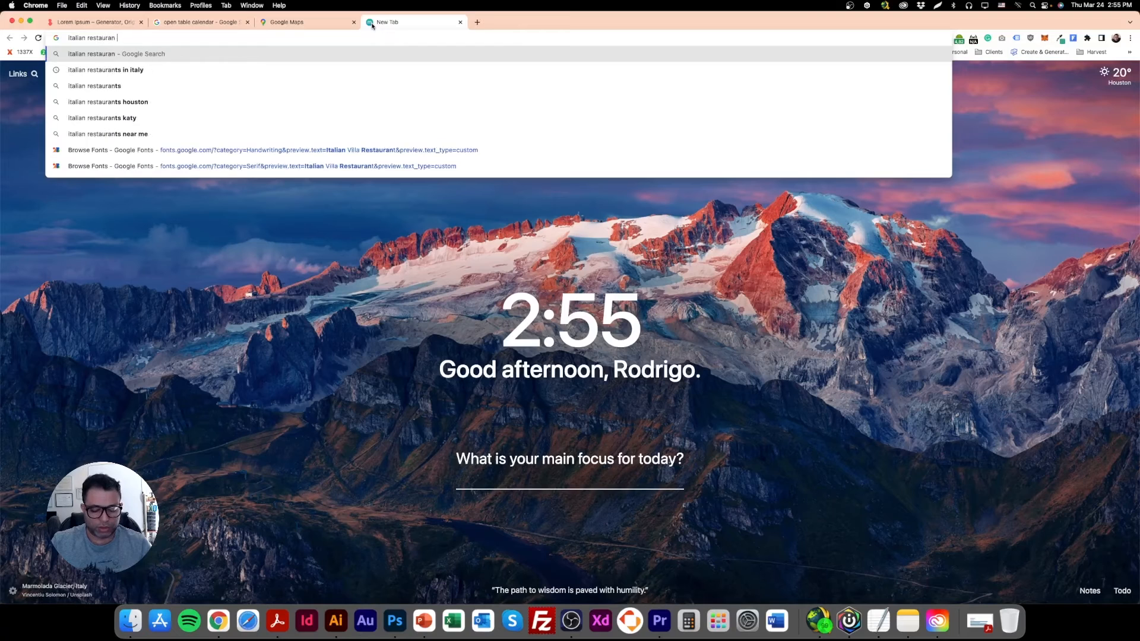
{"action": "type", "text": " new york"}
{"action": "key", "text": "Return"}
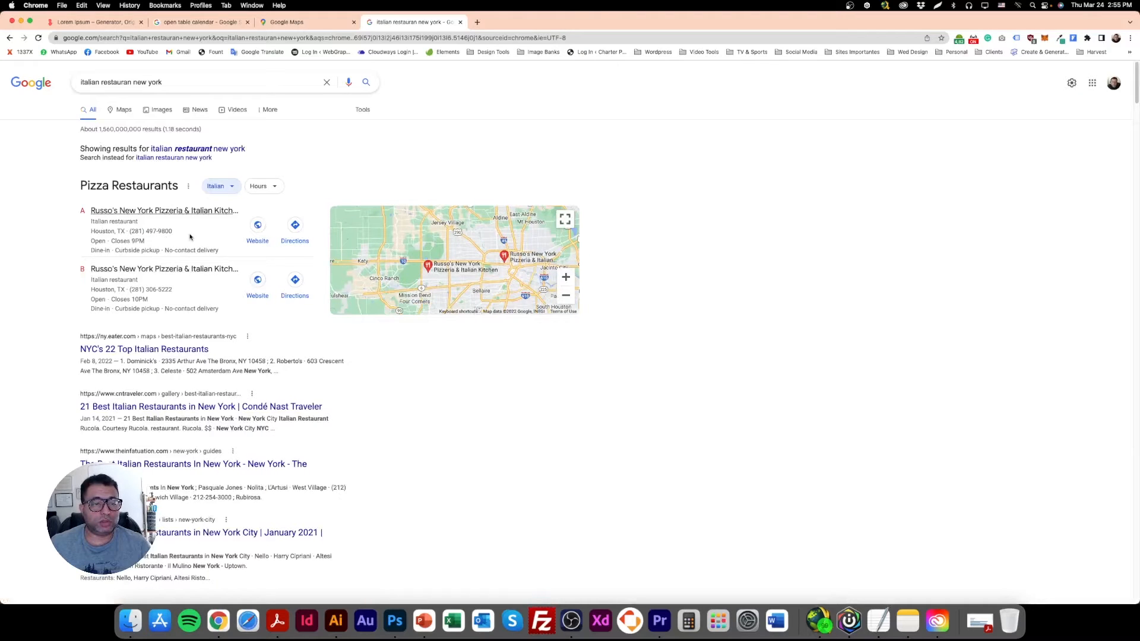
Look through the search results and open the Condé Nast Traveler article on the 21 best Italian restaurants in New York.
{"action": "scroll", "coordinate": [189, 237], "scroll_direction": "down", "scroll_amount": 5}
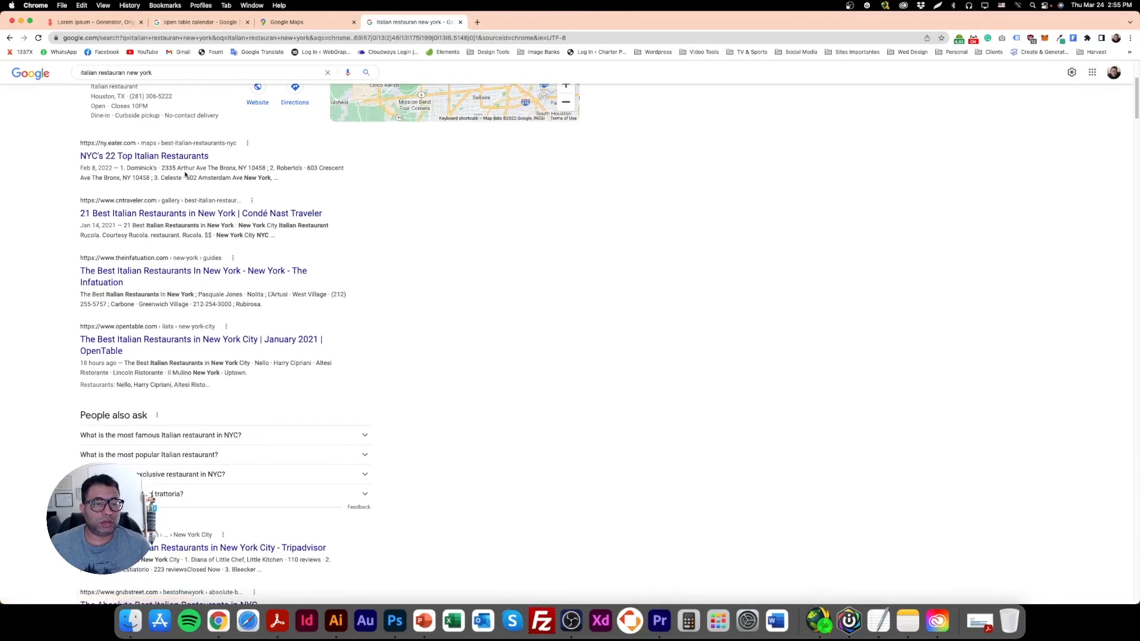
{"action": "scroll", "coordinate": [171, 256], "scroll_direction": "up", "scroll_amount": 3}
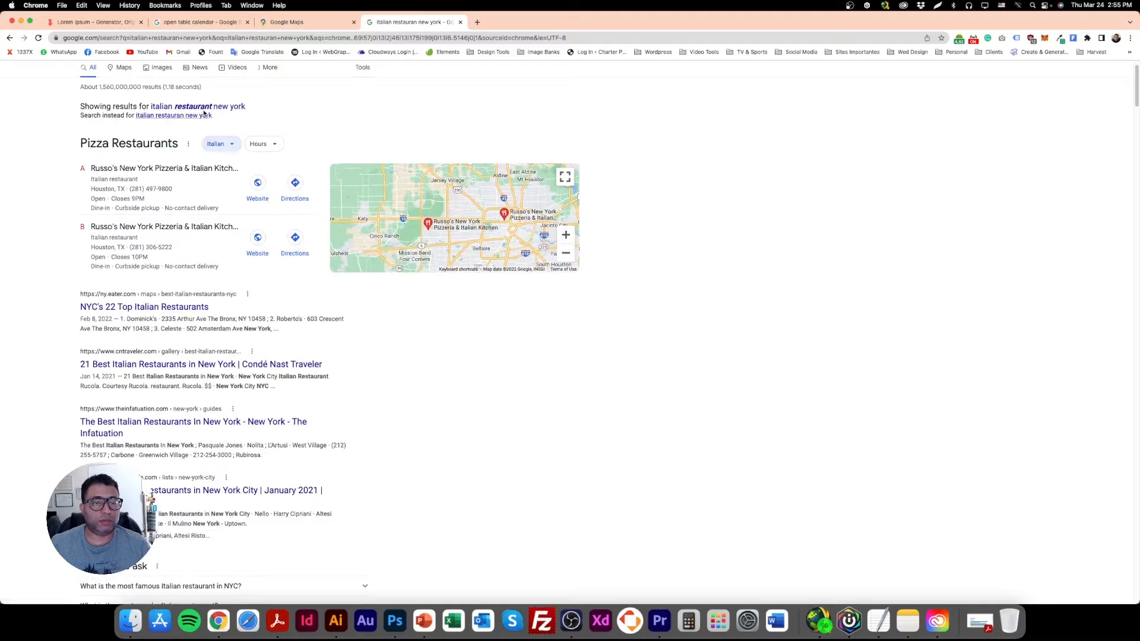
{"action": "scroll", "coordinate": [175, 261], "scroll_direction": "down", "scroll_amount": 2}
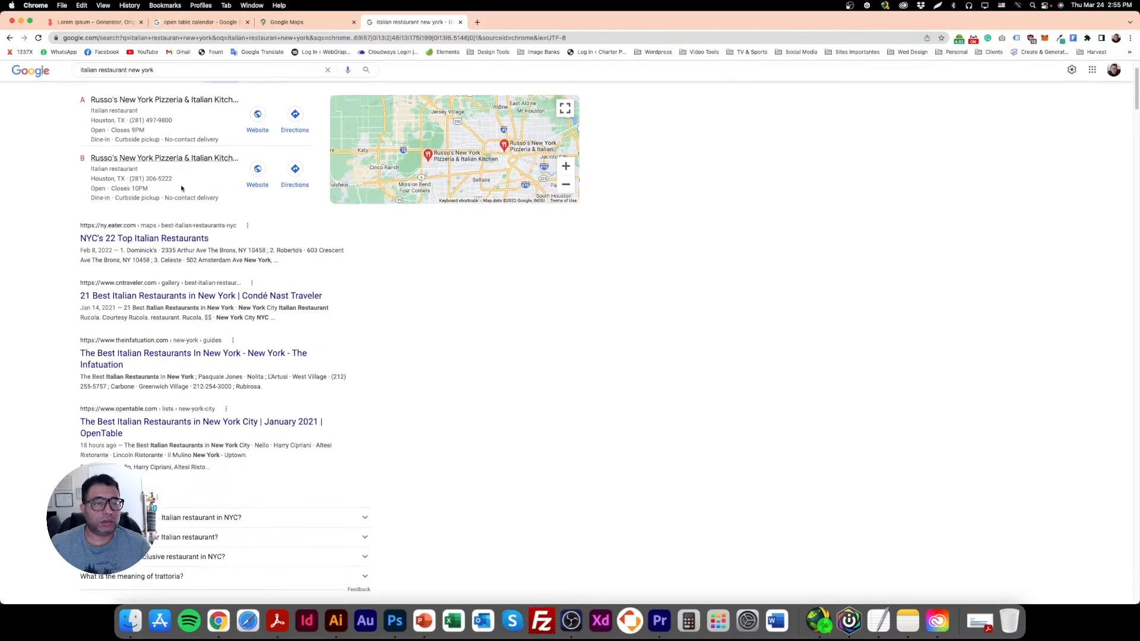
{"action": "scroll", "coordinate": [174, 261], "scroll_direction": "down", "scroll_amount": 5}
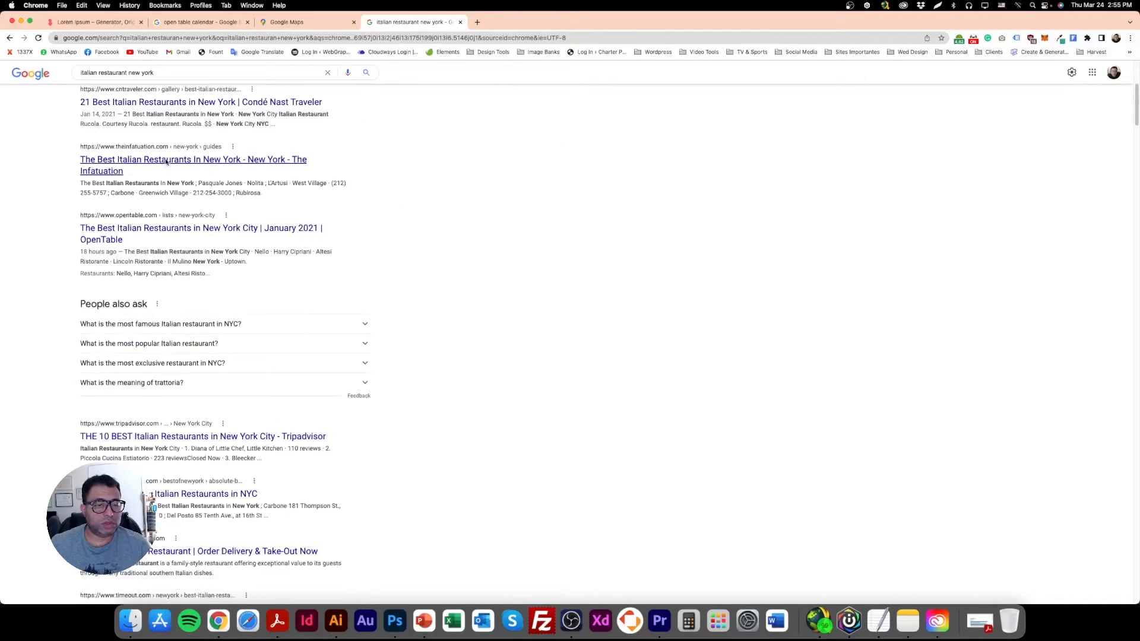
{"action": "scroll", "coordinate": [167, 164], "scroll_direction": "up", "scroll_amount": 1}
{"action": "left_click", "coordinate": [174, 137]}
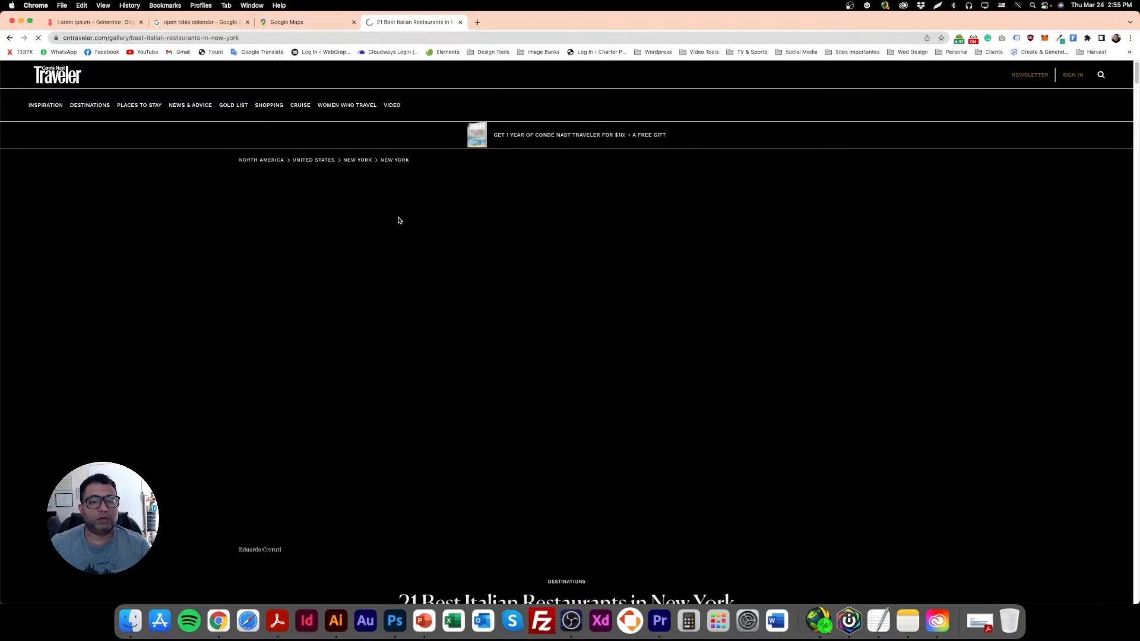
Find Frankies 457 Spuntino in the article and open its page in a new tab.
{"action": "scroll", "coordinate": [470, 318], "scroll_direction": "down", "scroll_amount": 5}
{"action": "scroll", "coordinate": [470, 318], "scroll_direction": "down", "scroll_amount": 5}
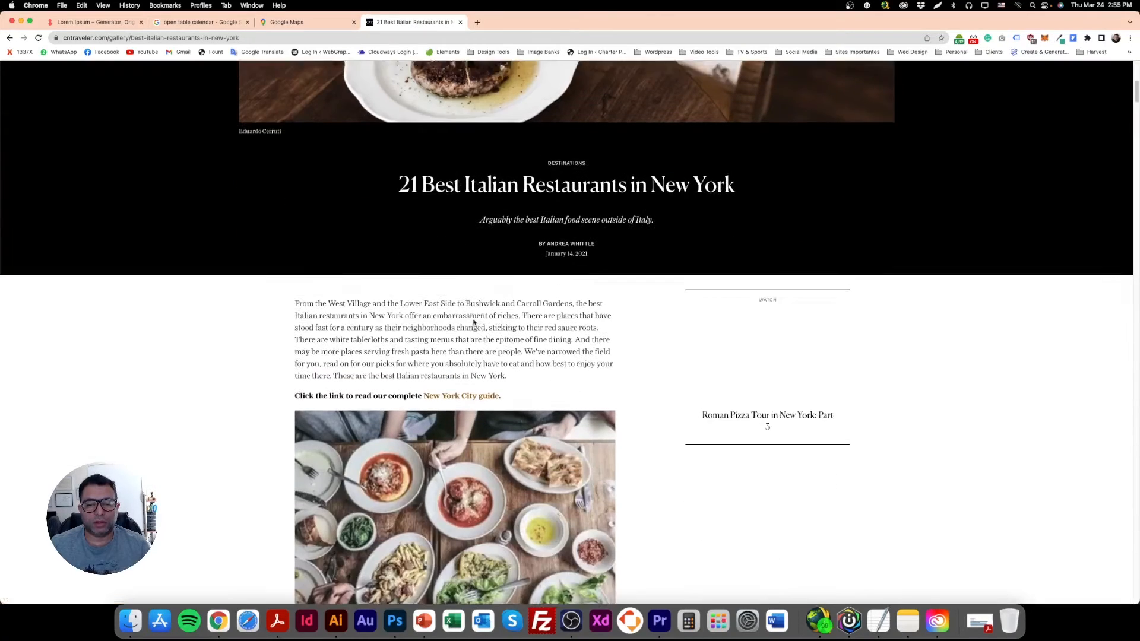
{"action": "scroll", "coordinate": [401, 295], "scroll_direction": "down", "scroll_amount": 4}
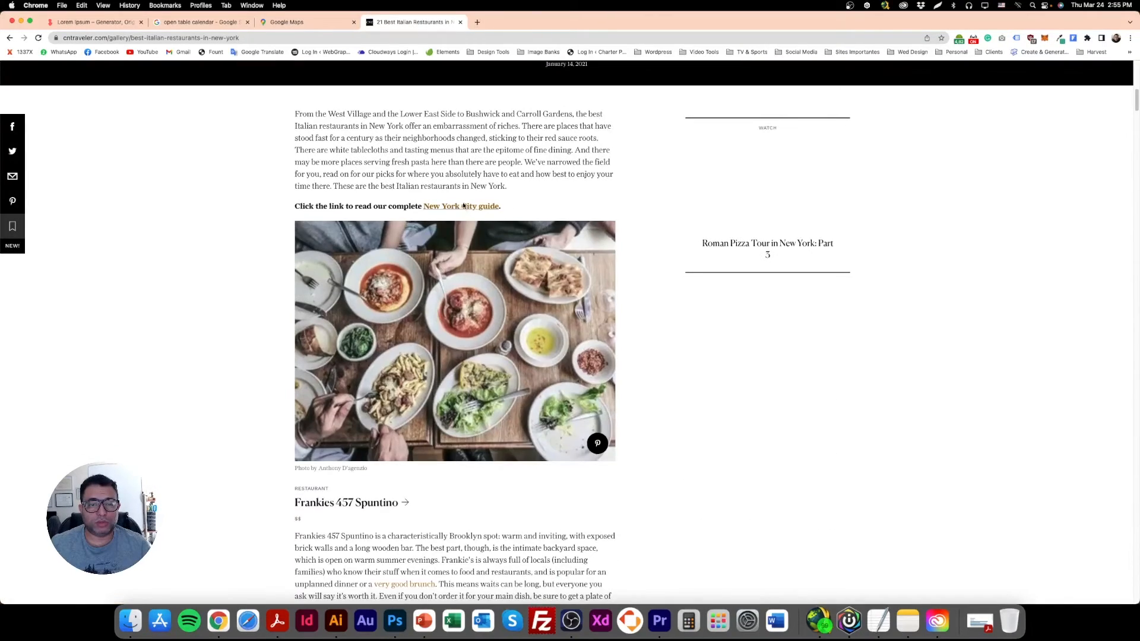
{"action": "scroll", "coordinate": [386, 373], "scroll_direction": "down", "scroll_amount": 5}
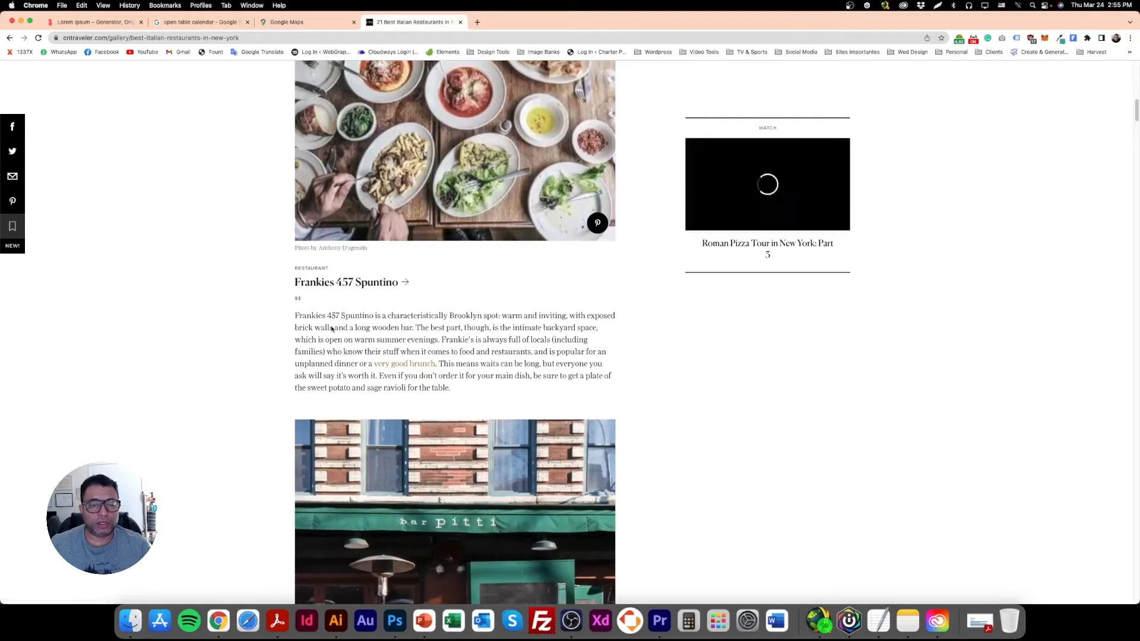
{"action": "left_click", "coordinate": [371, 284]}
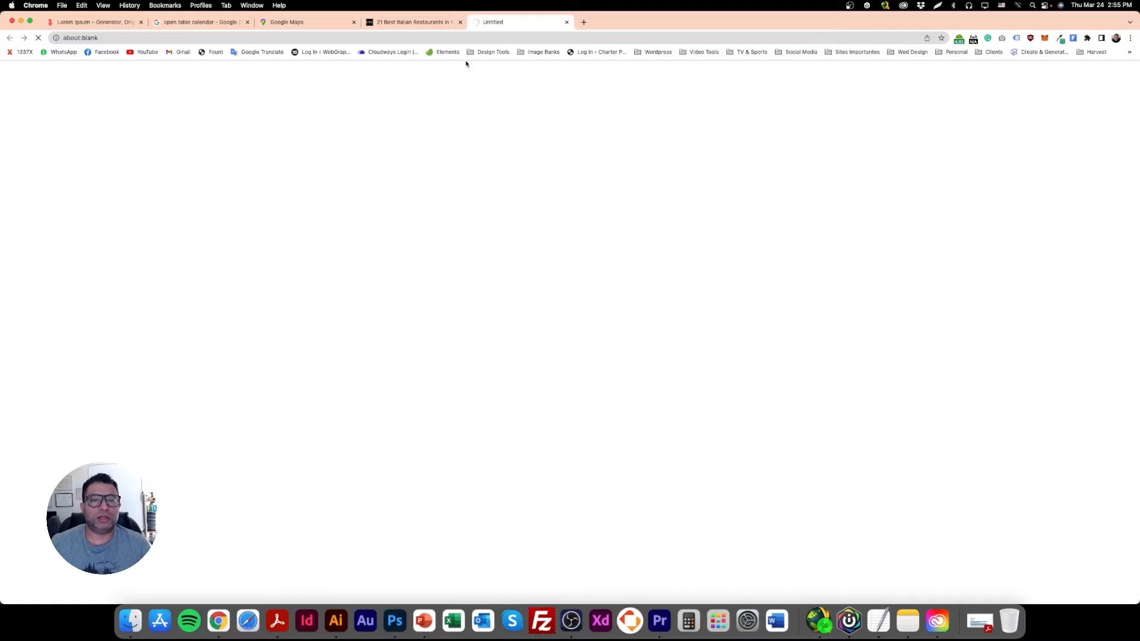
Return to the restaurant article and open the Bar Pitti review in a new tab.
{"action": "left_click", "coordinate": [418, 21]}
{"action": "scroll", "coordinate": [452, 369], "scroll_direction": "down", "scroll_amount": 8}
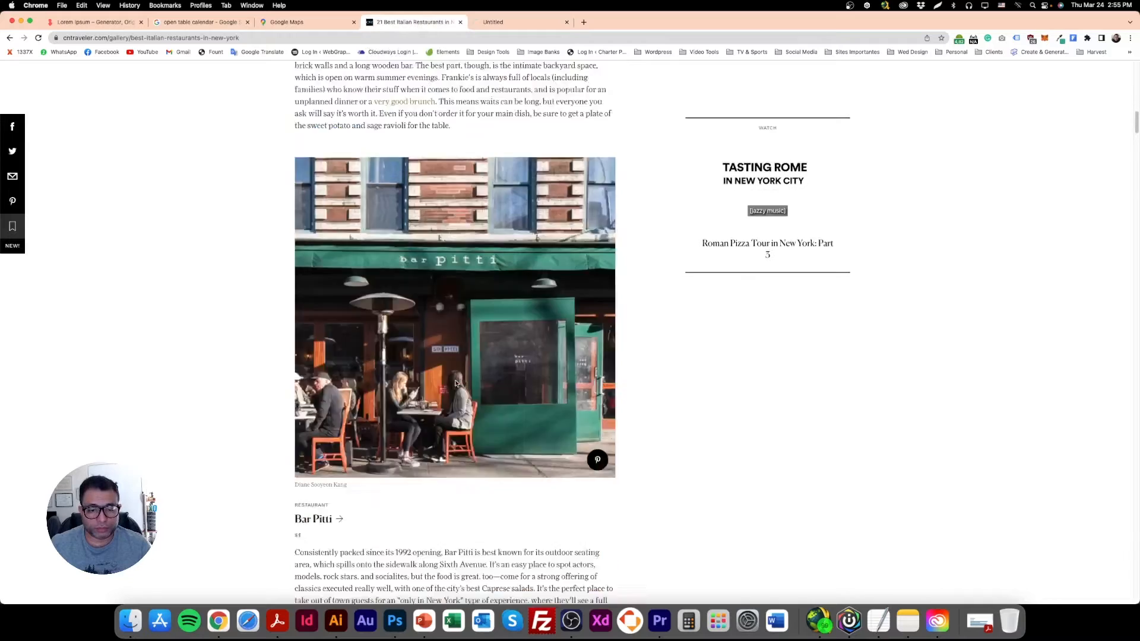
{"action": "scroll", "coordinate": [441, 367], "scroll_direction": "up", "scroll_amount": 8}
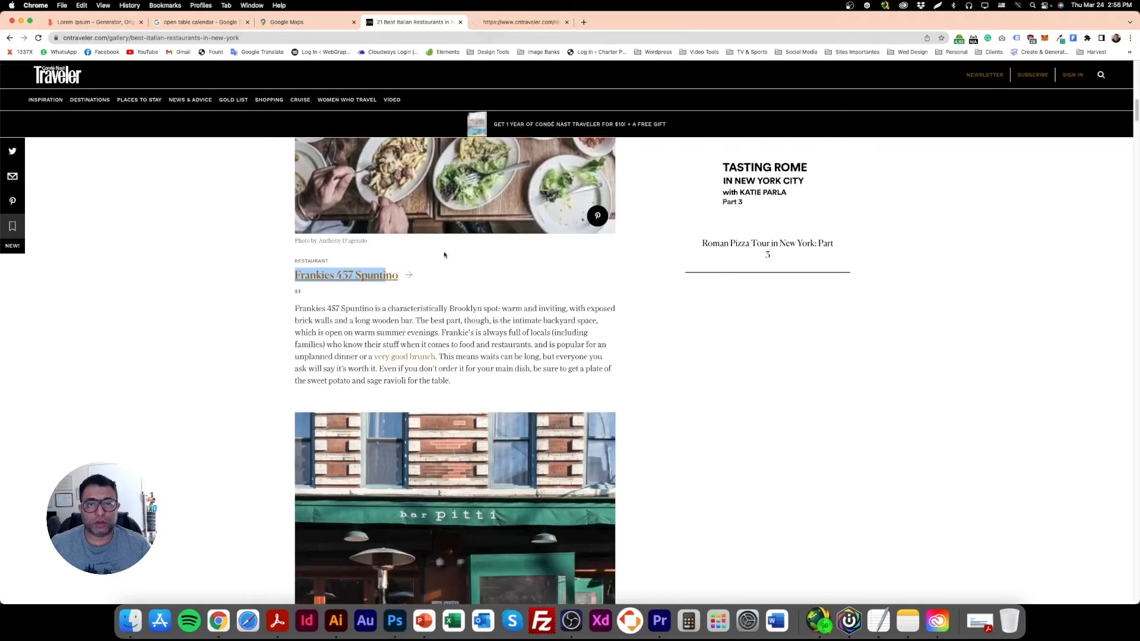
{"action": "scroll", "coordinate": [766, 255], "scroll_direction": "down", "scroll_amount": 6}
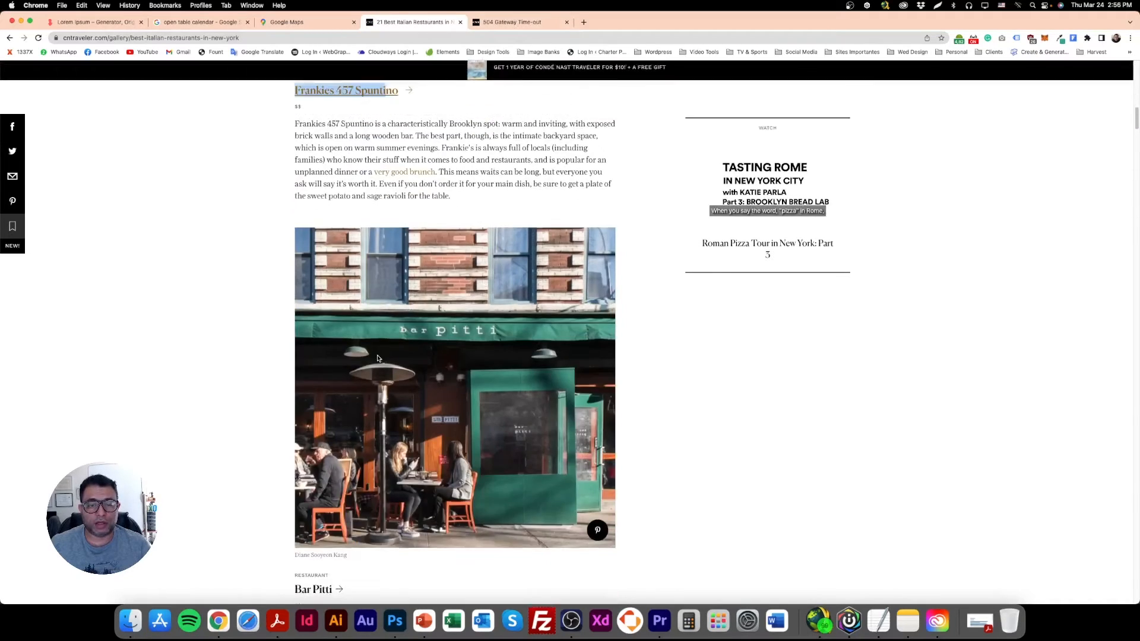
{"action": "left_click", "coordinate": [322, 413]}
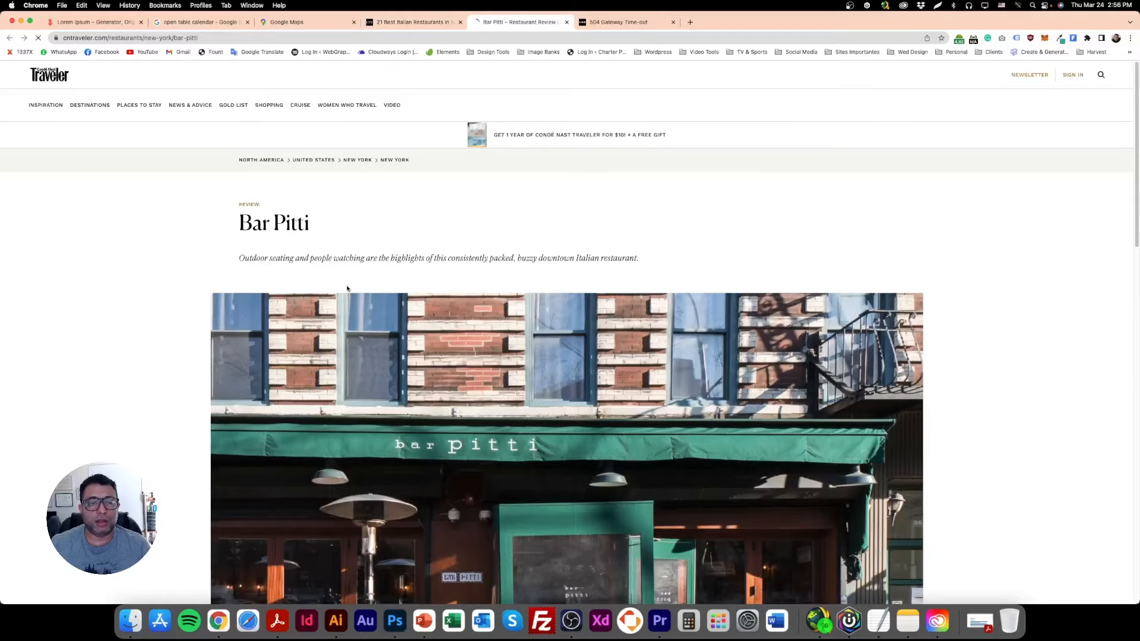
Copy the restaurant's street address from a Google search for Bar Pitti and switch back to Photoshop.
{"action": "triple_click", "coordinate": [297, 233]}
{"action": "right_click", "coordinate": [298, 227]}
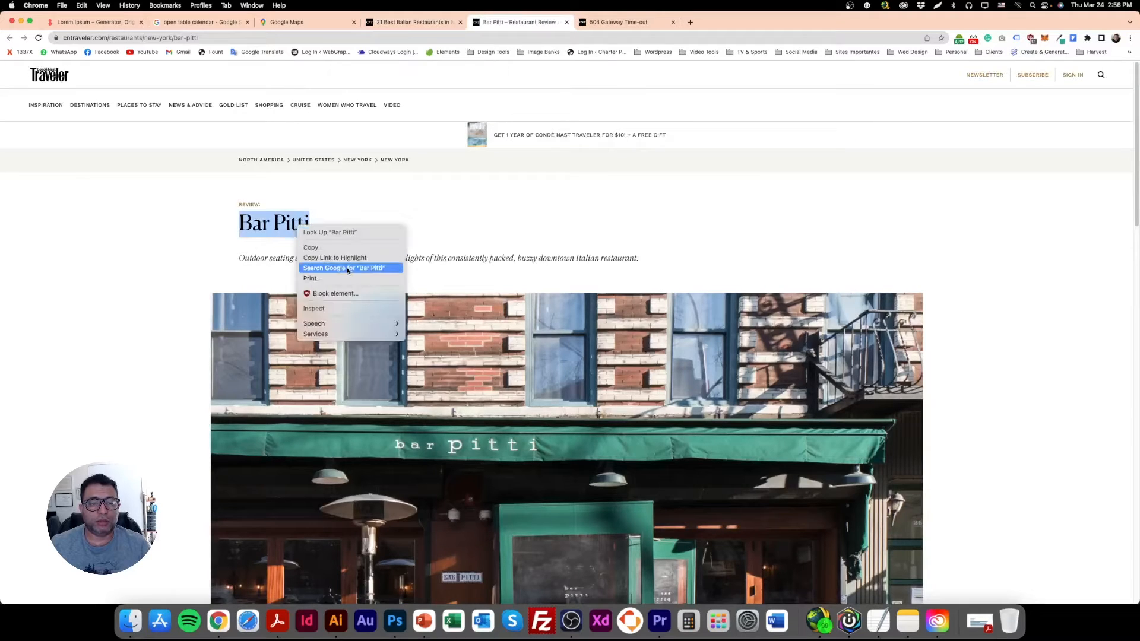
{"action": "left_click", "coordinate": [346, 269]}
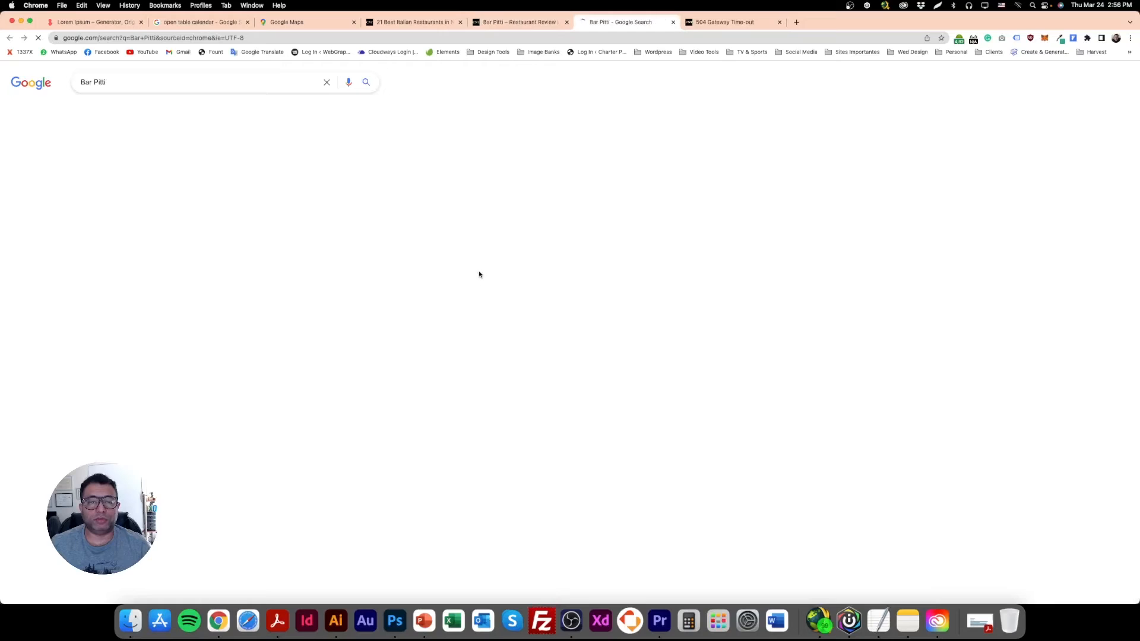
{"action": "left_click_drag", "start_coordinate": [555, 333], "coordinate": [423, 337]}
{"action": "key", "text": "super+c"}
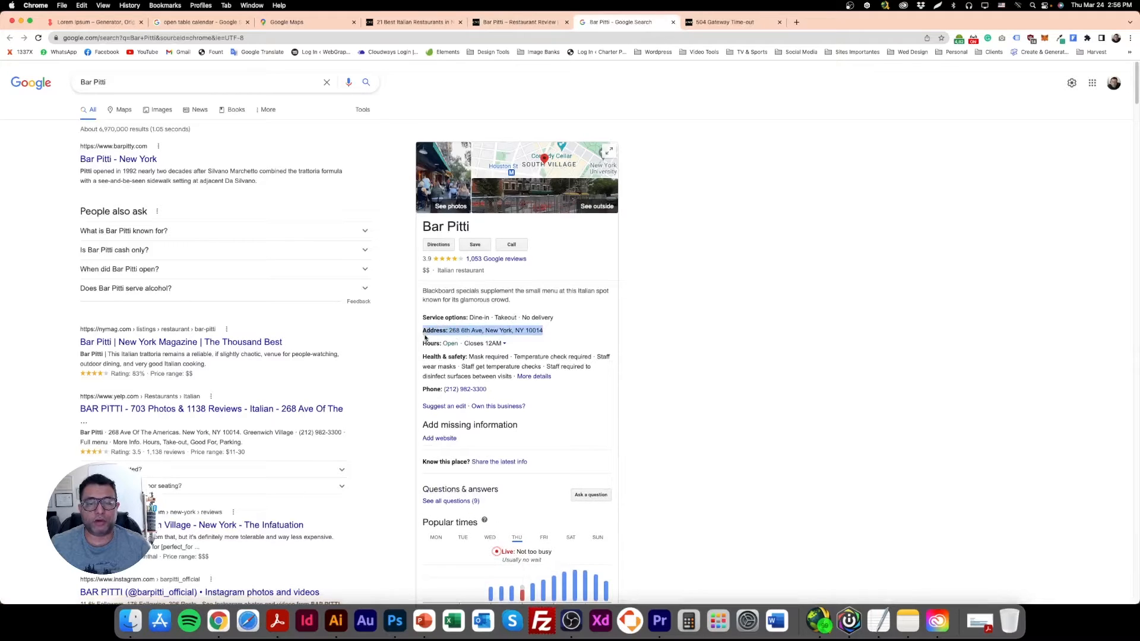
{"action": "left_click", "coordinate": [395, 622]}
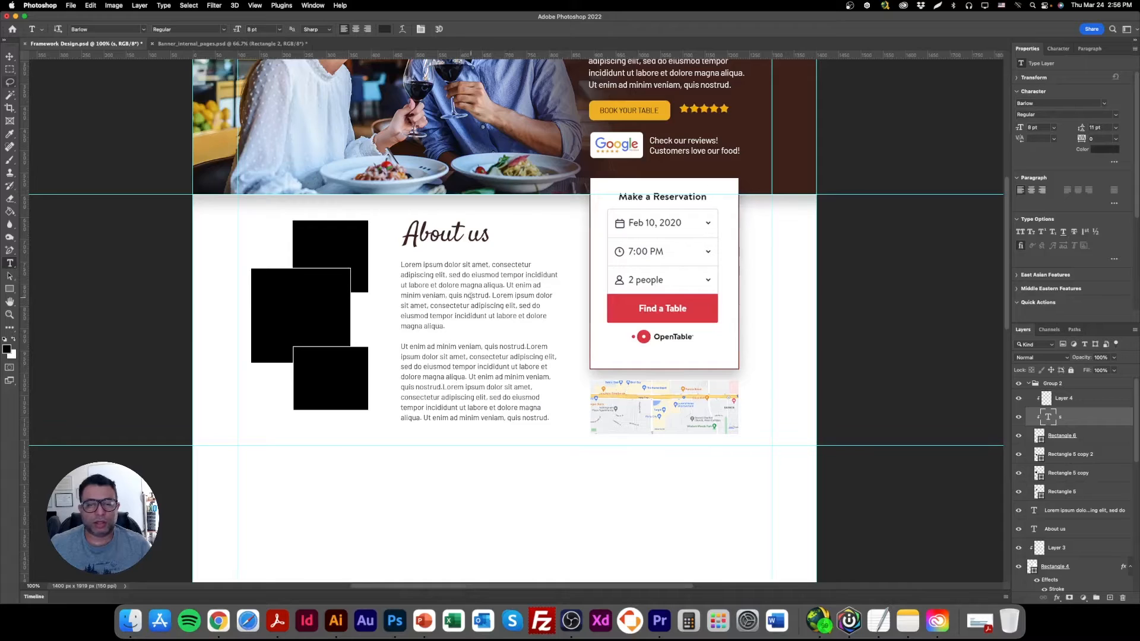
{"action": "left_click", "coordinate": [10, 57]}
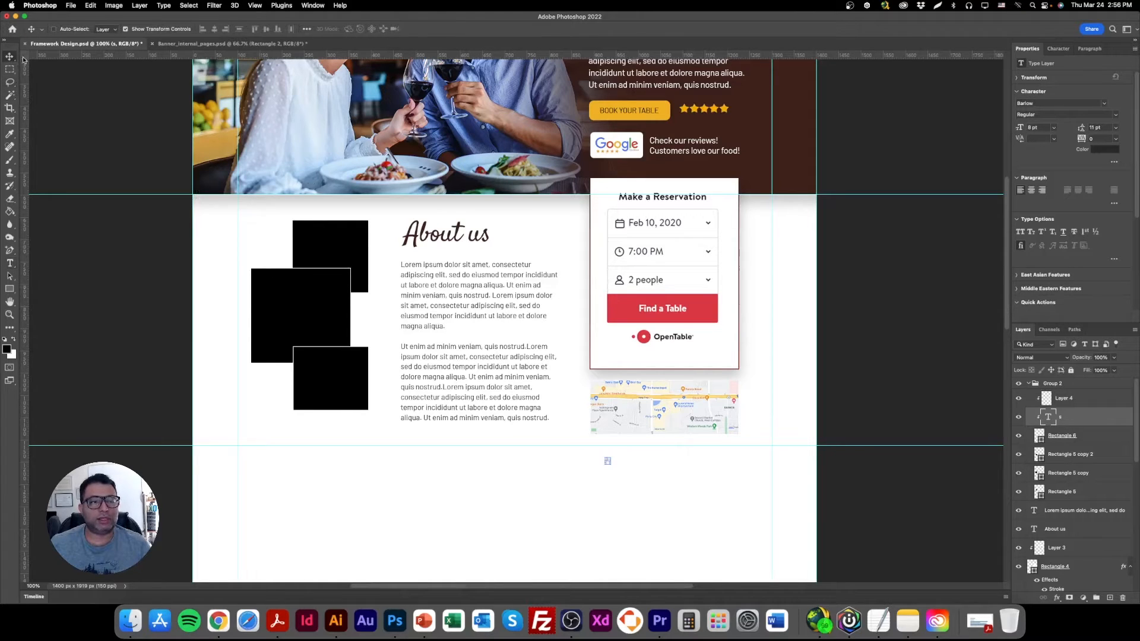
Try to put the copied address into a duplicate of the About us paragraph, and delete the duplicate.
{"action": "right_click", "coordinate": [669, 143]}
{"action": "left_click", "coordinate": [691, 147]}
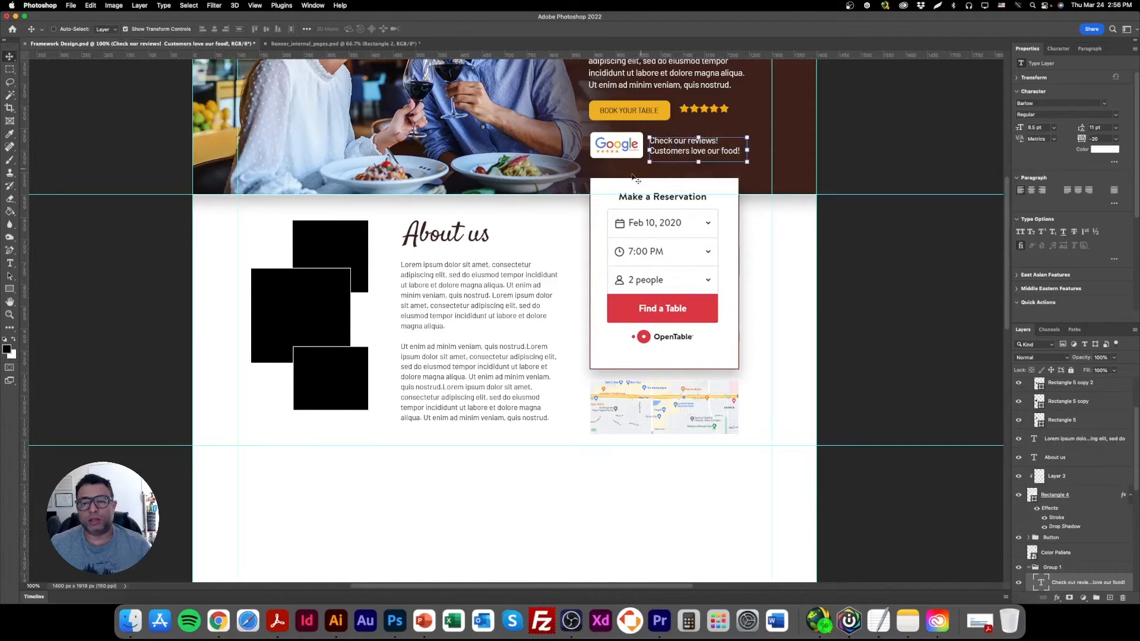
{"action": "right_click", "coordinate": [455, 284]}
{"action": "left_click", "coordinate": [480, 289]}
{"action": "left_click_drag", "start_coordinate": [491, 286], "coordinate": [484, 441]}
{"action": "triple_click", "coordinate": [444, 483]}
{"action": "key", "text": "super+a"}
{"action": "key", "text": "super+v"}
{"action": "key", "text": "super+a"}
{"action": "key", "text": "super+v"}
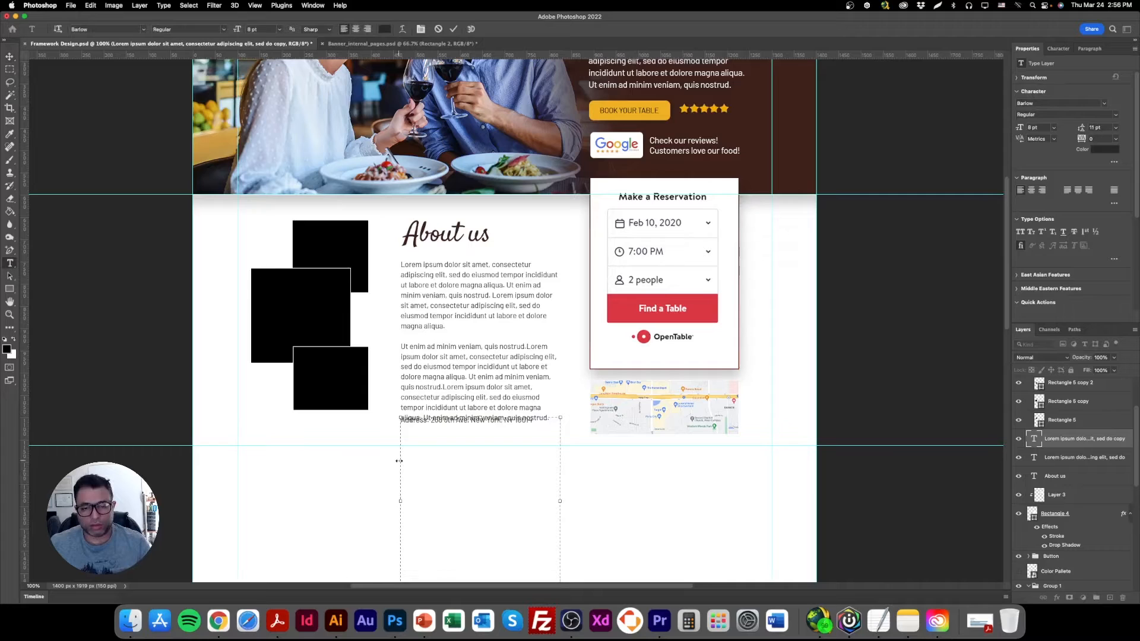
{"action": "left_click", "coordinate": [10, 57]}
{"action": "key", "text": "Delete"}
Create a text line with the copied restaurant address and place it directly below the map, aligned with its left edge.
{"action": "key", "text": "t"}
{"action": "left_click", "coordinate": [320, 459]}
{"action": "key", "text": "super+v"}
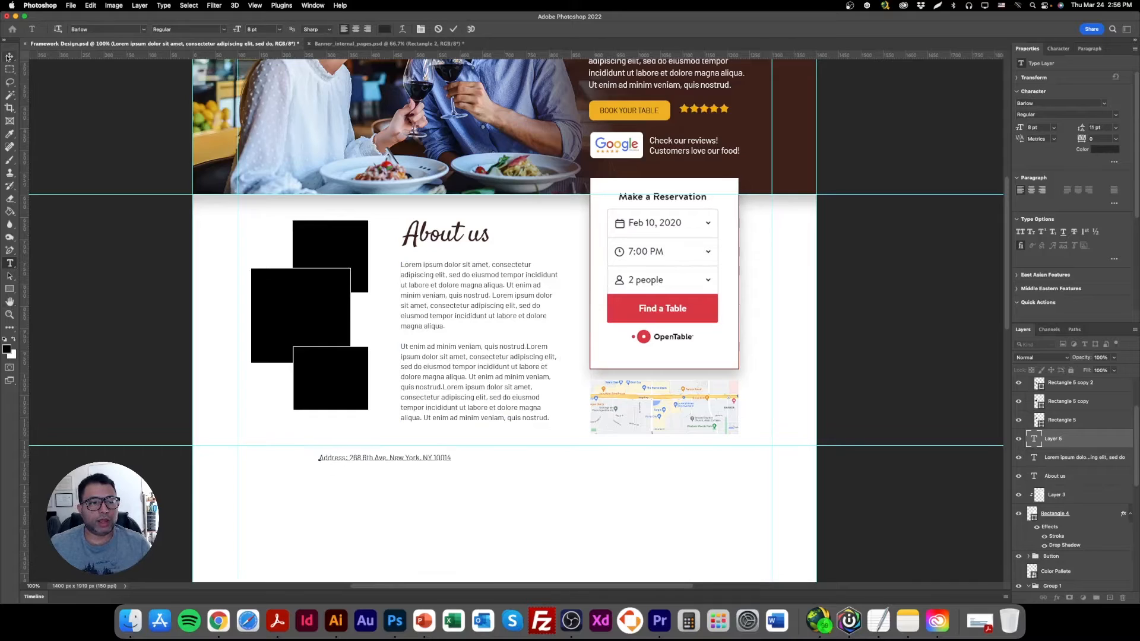
{"action": "left_click", "coordinate": [10, 56]}
{"action": "left_click_drag", "start_coordinate": [435, 467], "coordinate": [701, 449]}
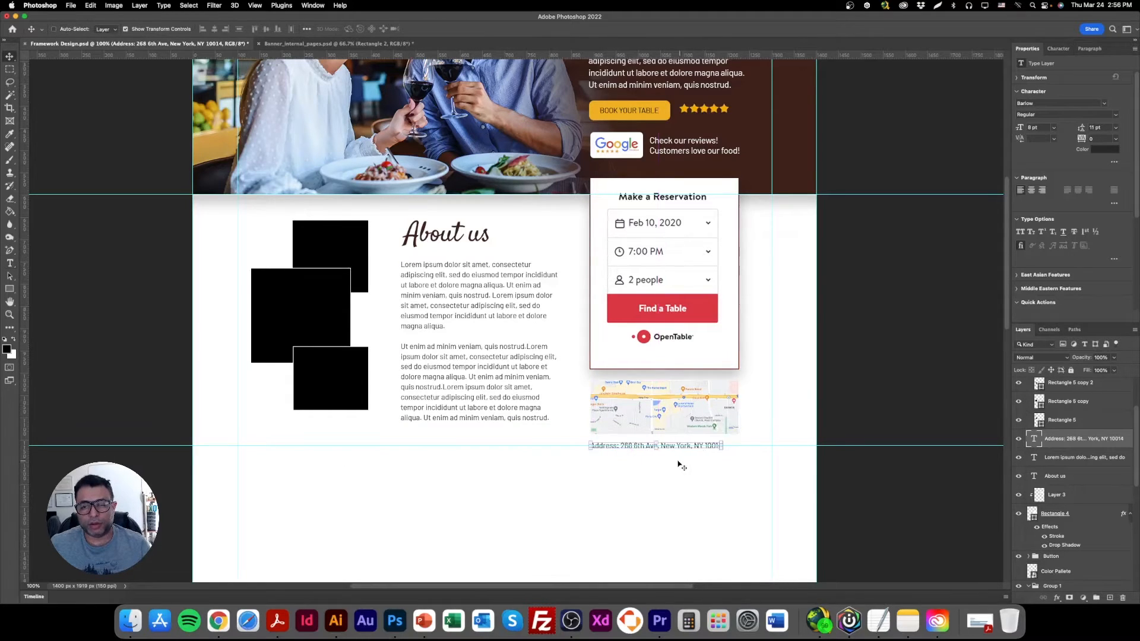
Shorten the white reservation card from its bottom edge to about 394 px high and nudge the OpenTable form up inside it.
{"action": "right_click", "coordinate": [690, 359]}
{"action": "left_click", "coordinate": [725, 371]}
{"action": "left_click", "coordinate": [665, 368]}
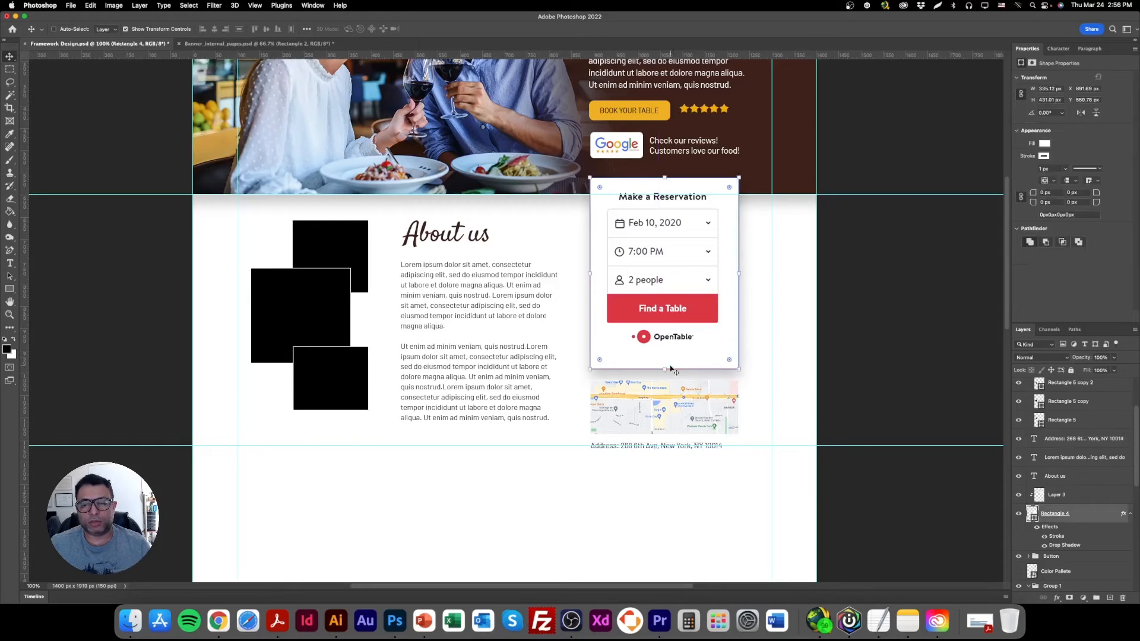
{"action": "left_click_drag", "start_coordinate": [664, 368], "coordinate": [665, 353]}
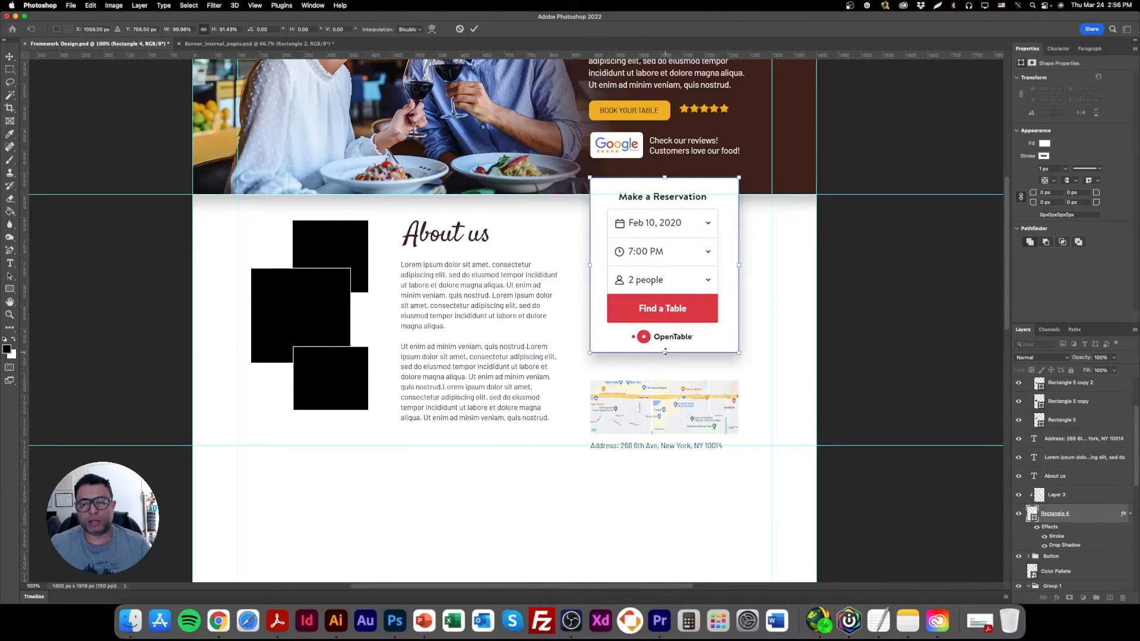
{"action": "key", "text": "Return"}
{"action": "right_click", "coordinate": [651, 232]}
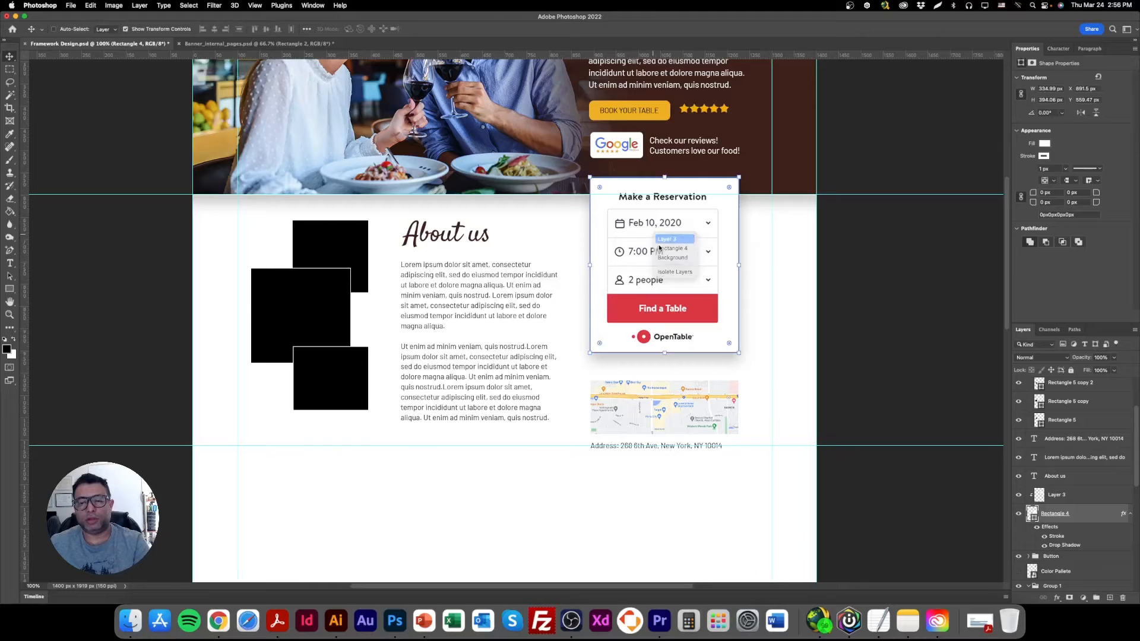
{"action": "left_click", "coordinate": [678, 237]}
{"action": "key", "text": "shift+Up"}
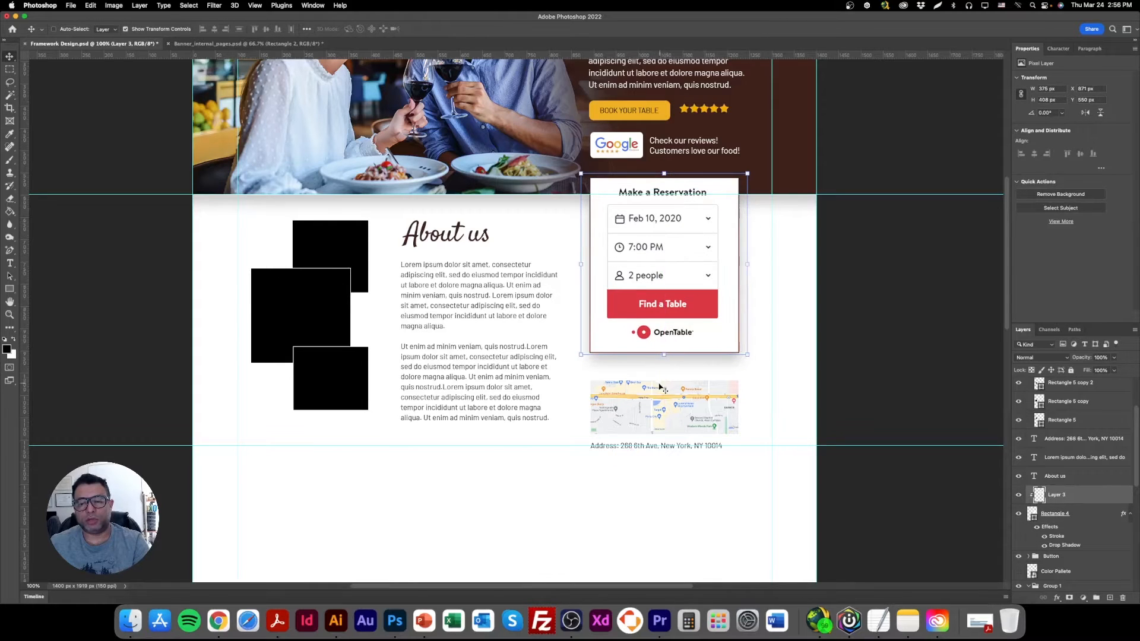
Duplicate the address line into the gap between the reservation card and the map, and replace its text with "Location".
{"action": "right_click", "coordinate": [641, 446]}
{"action": "left_click", "coordinate": [659, 455]}
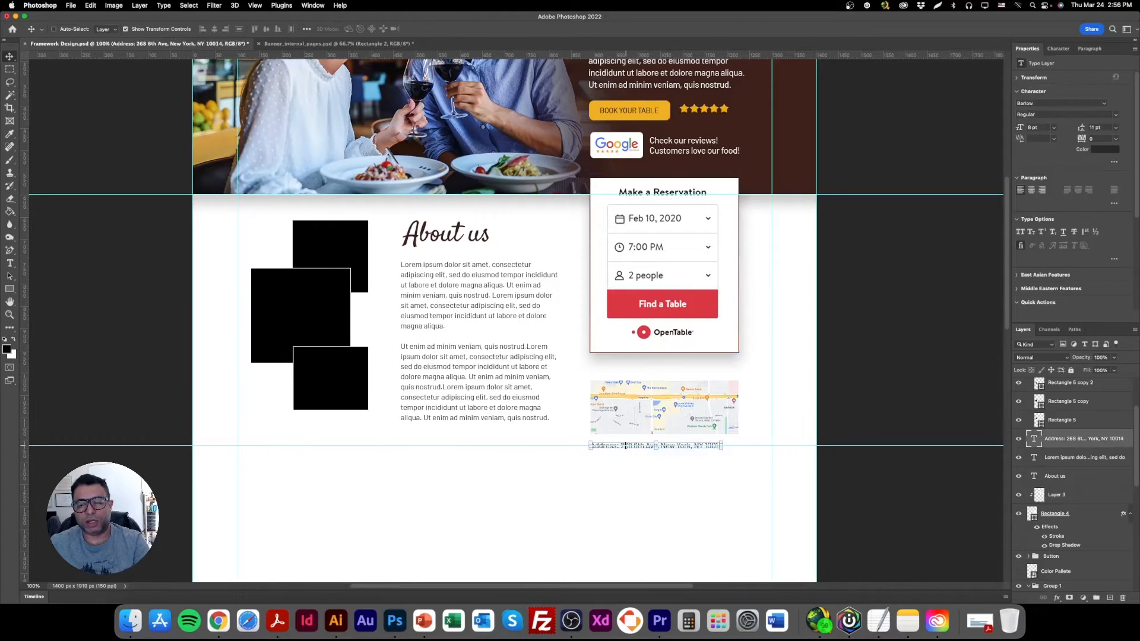
{"action": "left_click_drag", "start_coordinate": [623, 450], "coordinate": [624, 370]}
{"action": "double_click", "coordinate": [625, 371]}
{"action": "key", "text": "BackSpace"}
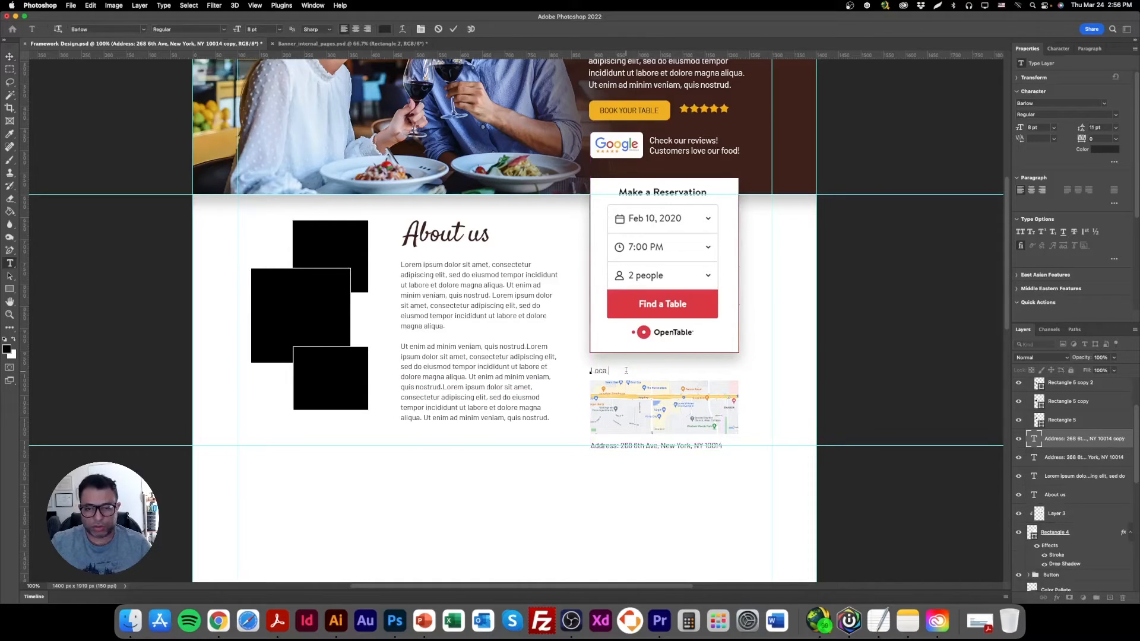
{"action": "type", "text": "Location"}
Format the Location heading above the map as 10 pt Barlow Bold.
{"action": "key", "text": "super+a"}
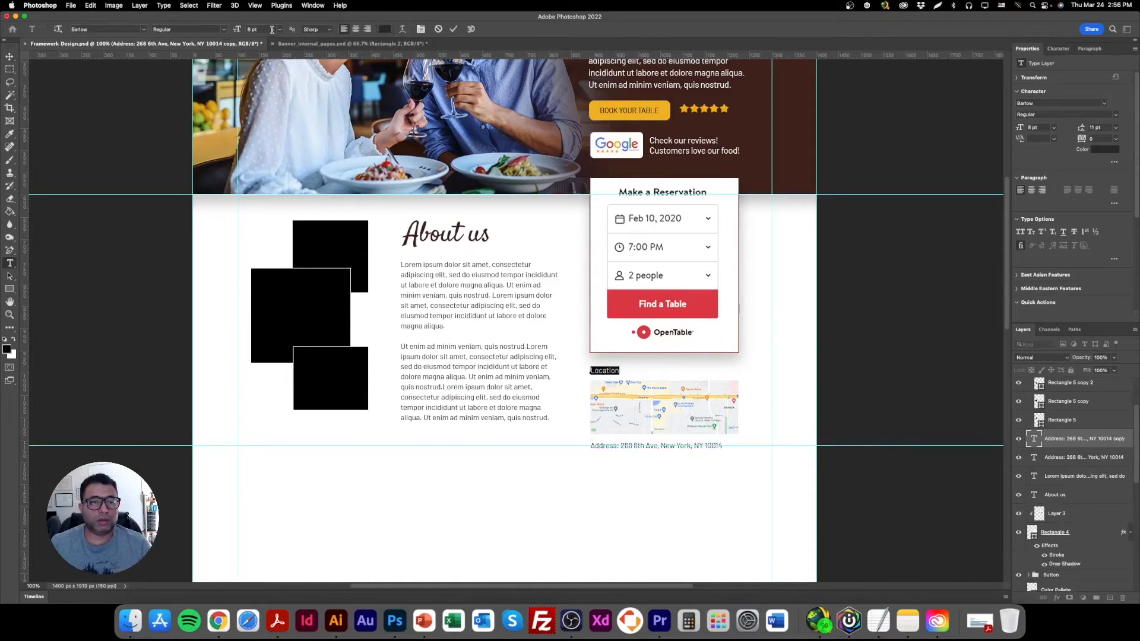
{"action": "type", "text": "10"}
{"action": "key", "text": "Return"}
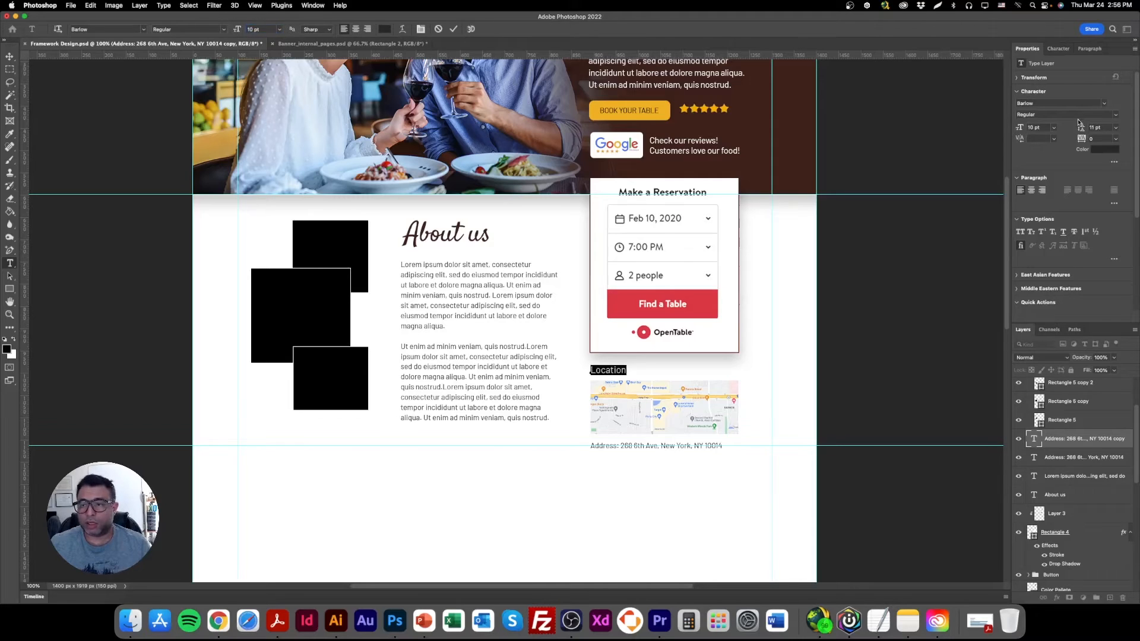
{"action": "left_click", "coordinate": [1105, 114]}
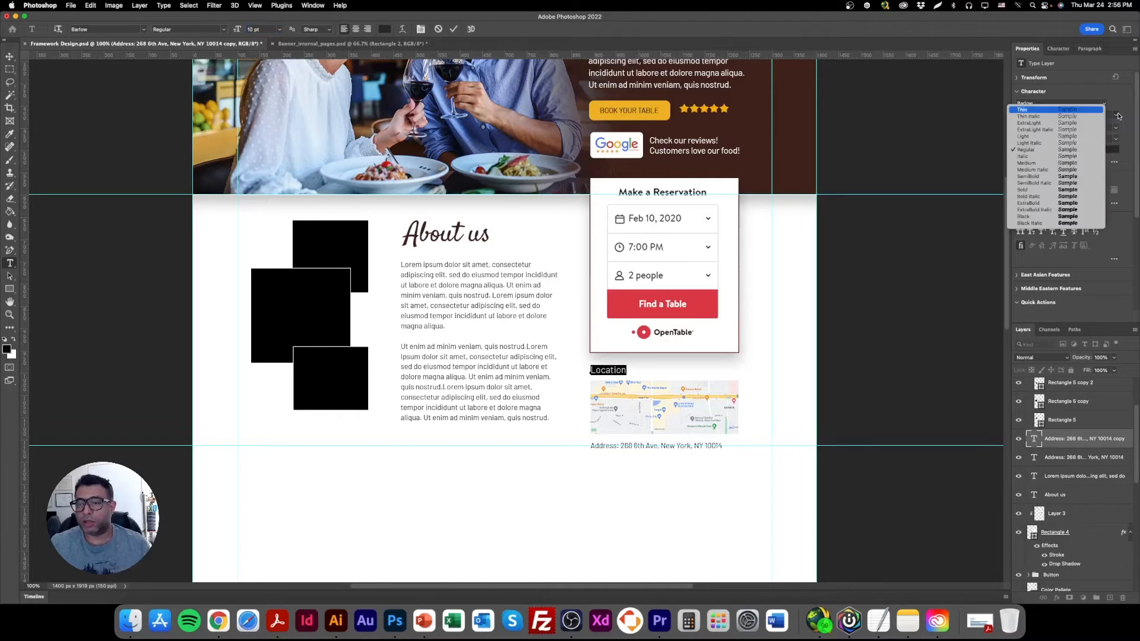
{"action": "left_click", "coordinate": [1051, 185]}
{"action": "left_click", "coordinate": [9, 56]}
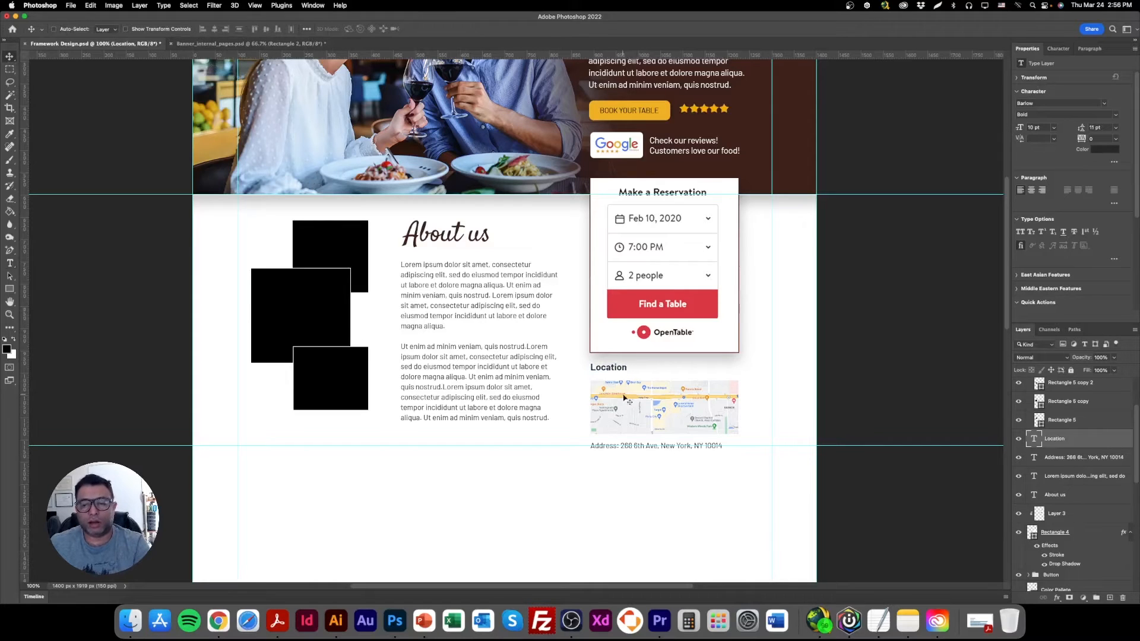
Move the map image together with its rectangle frame up by about 9 px, closer to the Location heading.
{"action": "left_click", "coordinate": [684, 402], "text": "super"}
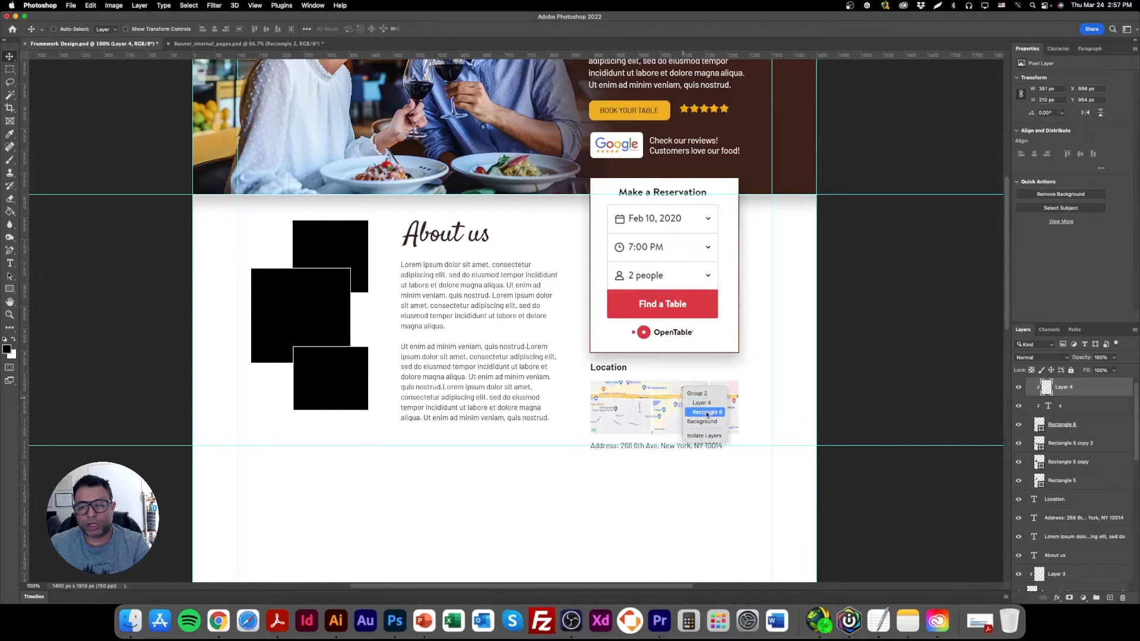
{"action": "left_click", "coordinate": [682, 406], "text": "super"}
{"action": "key", "text": "super+r"}
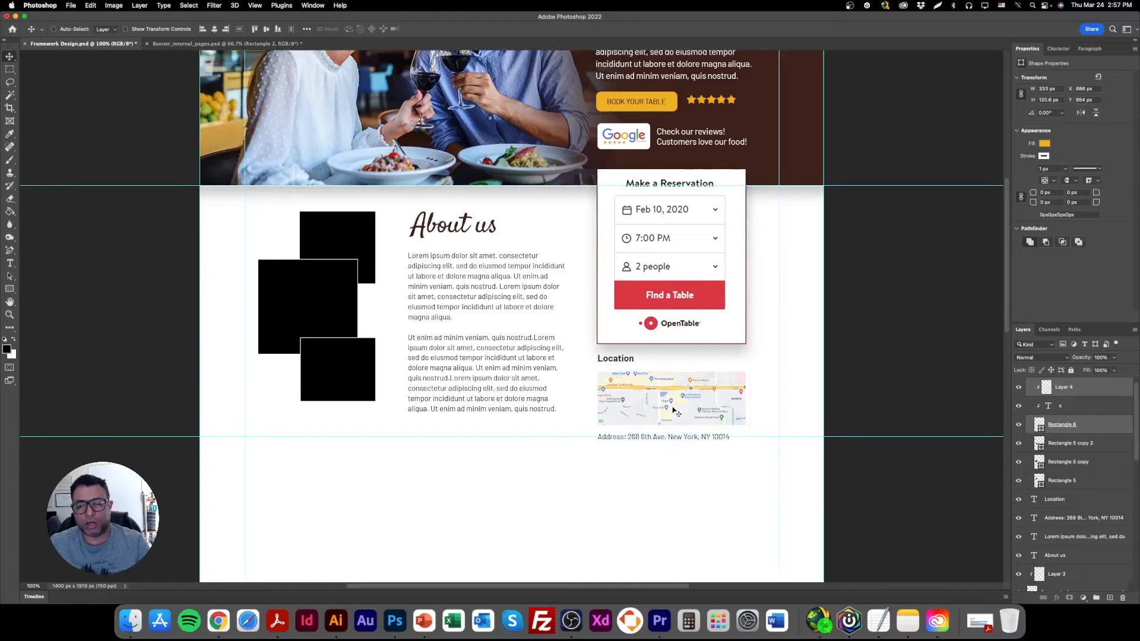
{"action": "key", "text": "super+r"}
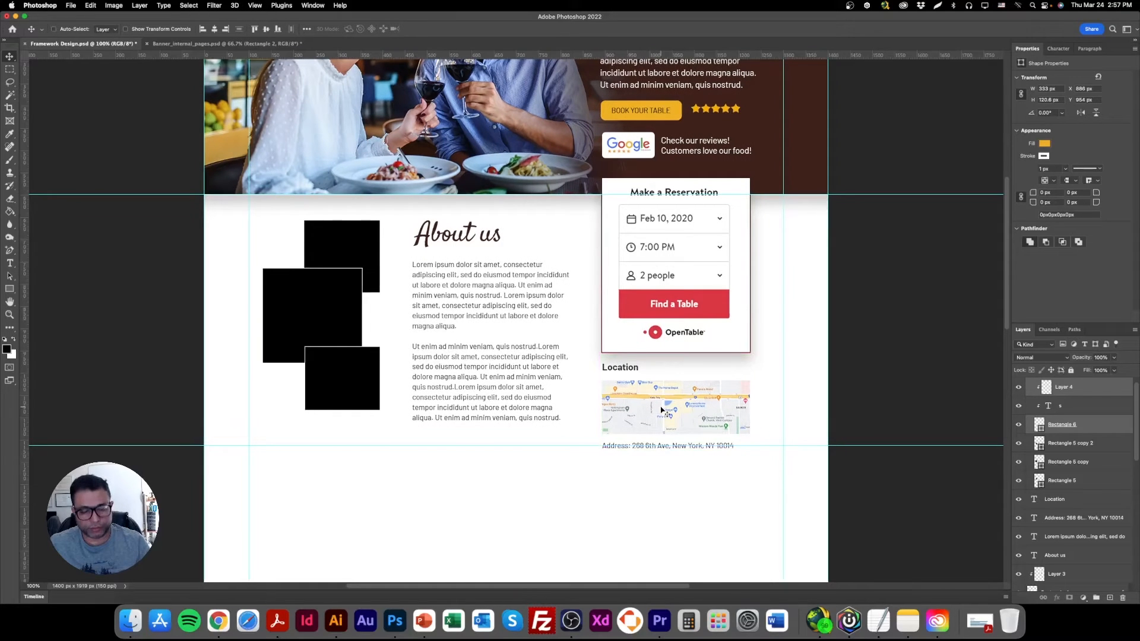
{"action": "left_click_drag", "start_coordinate": [677, 414], "coordinate": [676, 409]}
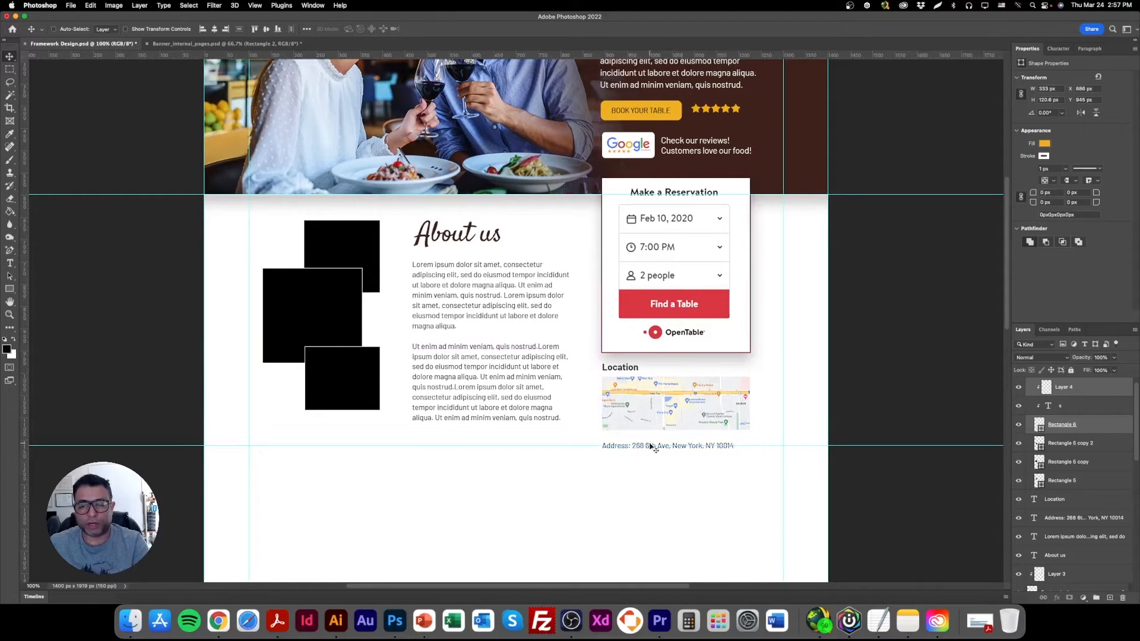
Move the address line up so it sits close beneath the map and above the horizontal guide.
{"action": "left_click_drag", "start_coordinate": [669, 451], "coordinate": [664, 444]}
{"action": "key", "text": "Up"}
{"action": "key", "text": "Up"}
{"action": "key", "text": "Up"}
{"action": "key", "text": "Up"}
{"action": "key", "text": "Up"}
{"action": "key", "text": "Up"}
{"action": "key", "text": "Up"}
{"action": "key", "text": "Up"}
{"action": "key", "text": "Up"}
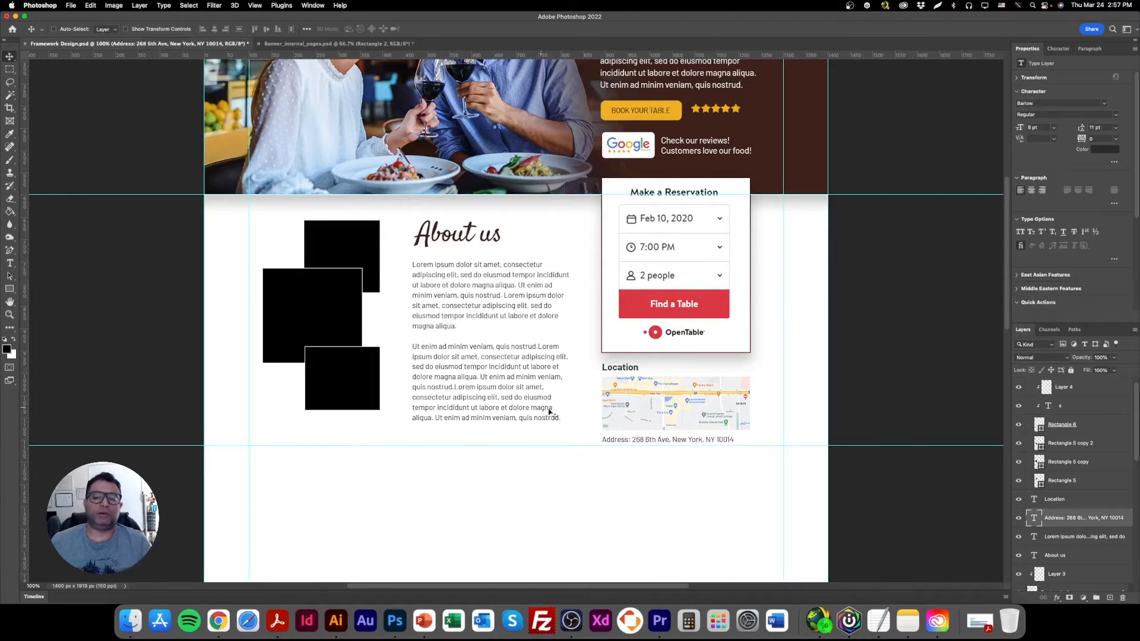
{"action": "key", "text": "Up"}
{"action": "key", "text": "Up"}
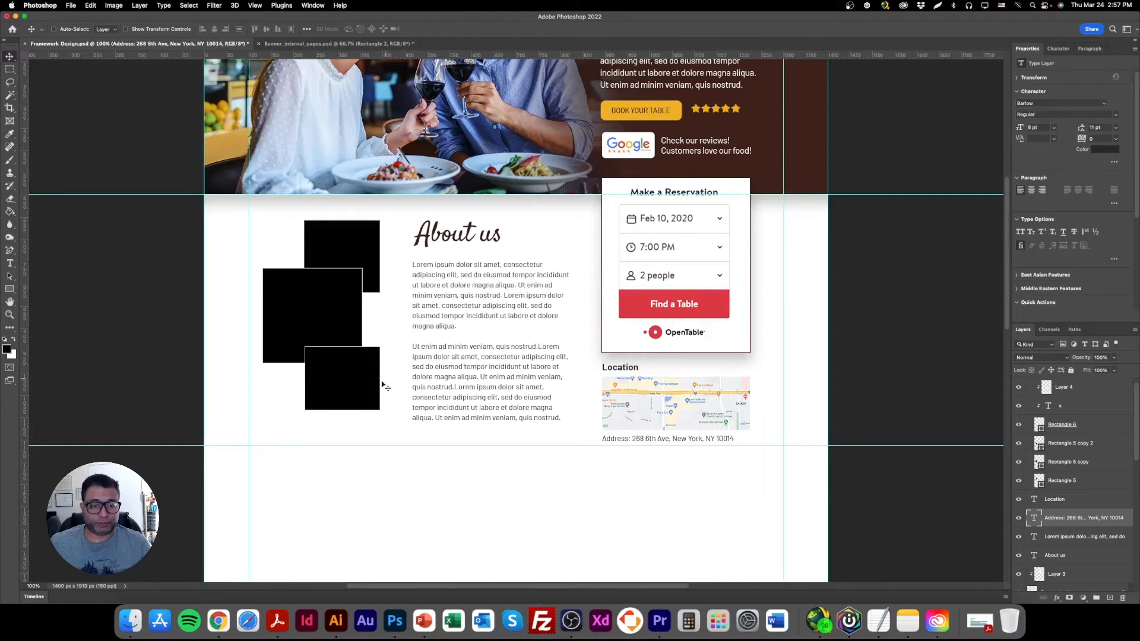
Stretch the lowest black image placeholder downward so its bottom edge ends just above the horizontal guide.
{"action": "right_click", "coordinate": [340, 356]}
{"action": "left_click", "coordinate": [360, 364]}
{"action": "left_click", "coordinate": [146, 31]}
{"action": "left_click_drag", "start_coordinate": [342, 410], "coordinate": [341, 440]}
{"action": "key", "text": "Return"}
Stretch the uppermost black image placeholder upward to about 120% of its height, ending just below the banner.
{"action": "right_click", "coordinate": [339, 227]}
{"action": "left_click", "coordinate": [358, 235]}
{"action": "left_click_drag", "start_coordinate": [342, 220], "coordinate": [343, 206]}
{"action": "right_click", "coordinate": [452, 241]}
{"action": "left_click", "coordinate": [457, 237]}
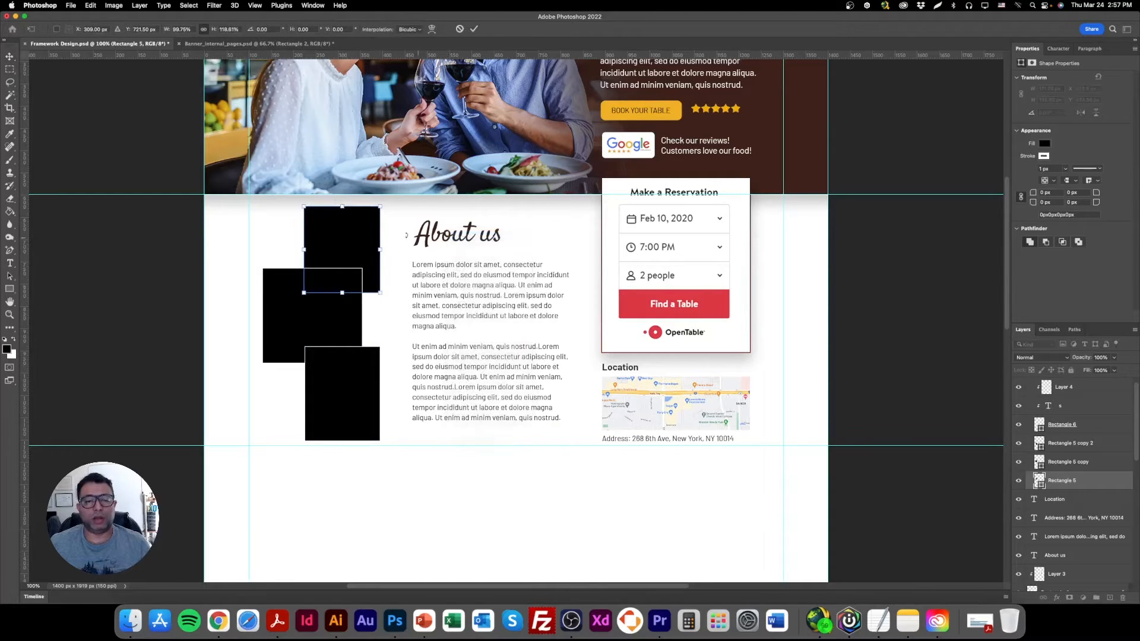
{"action": "left_click", "coordinate": [10, 57]}
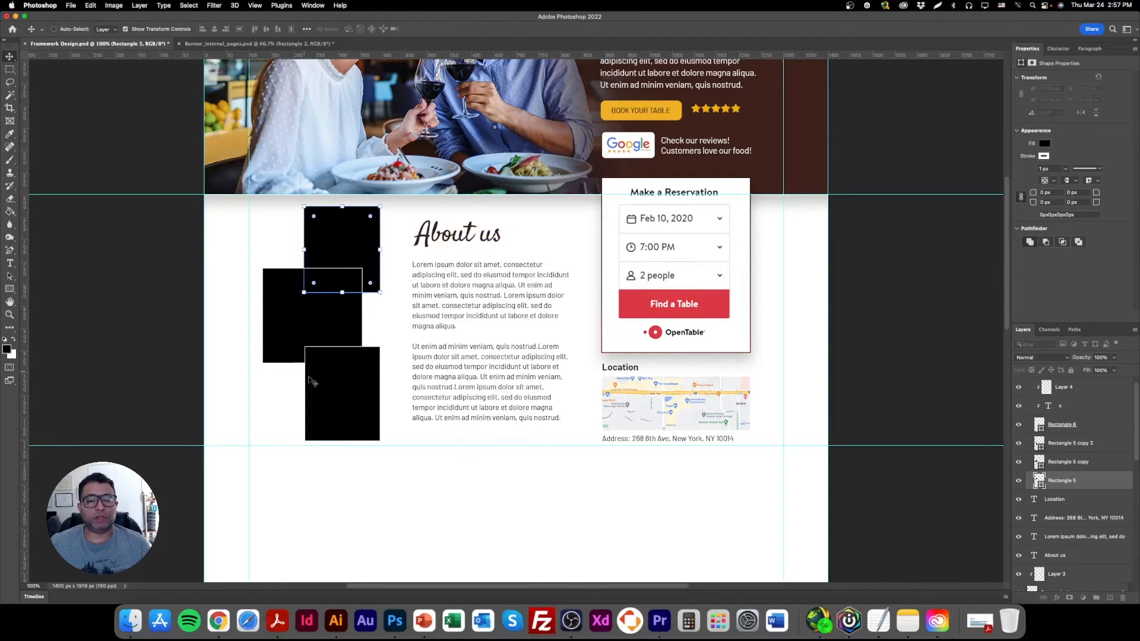
{"action": "scroll", "coordinate": [451, 437], "scroll_direction": "up", "scroll_amount": 2}
{"action": "scroll", "coordinate": [451, 428], "scroll_direction": "down", "scroll_amount": 4}
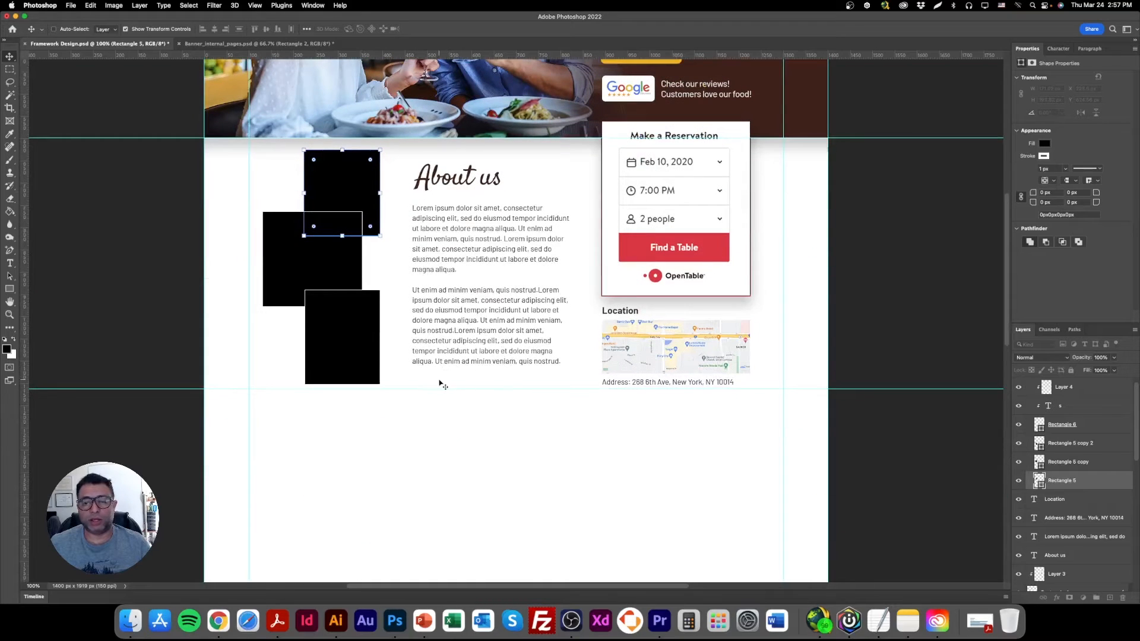
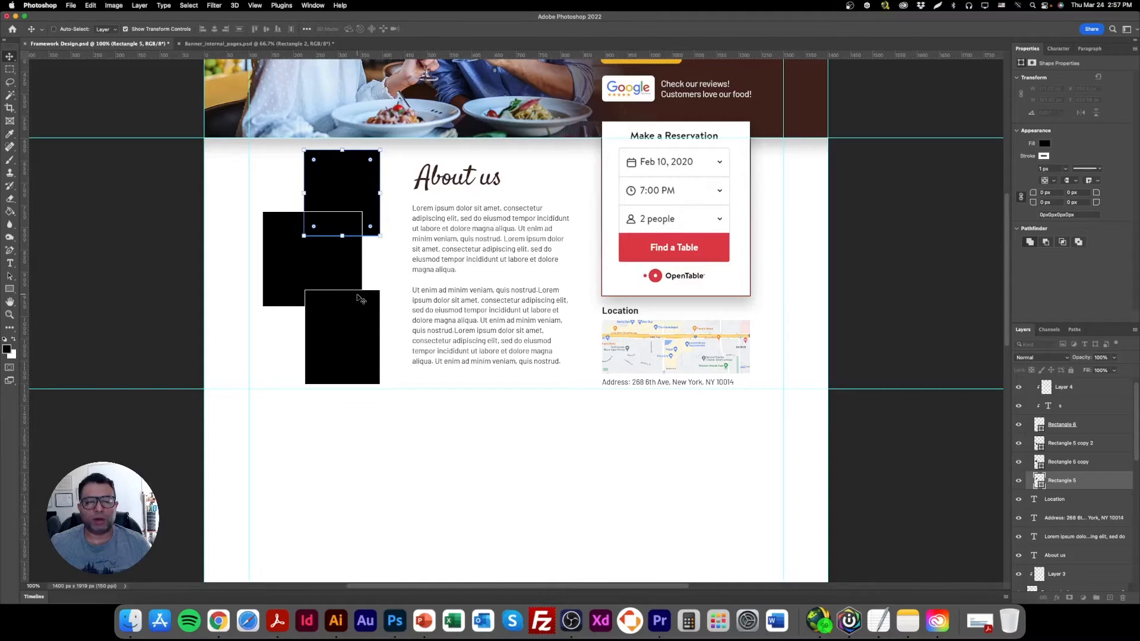
Place shutterstock_631925096.jpeg from Restaurant Photos as an embedded image, scaled to about 500 px wide over the uppermost black placeholder.
{"action": "left_click", "coordinate": [70, 5]}
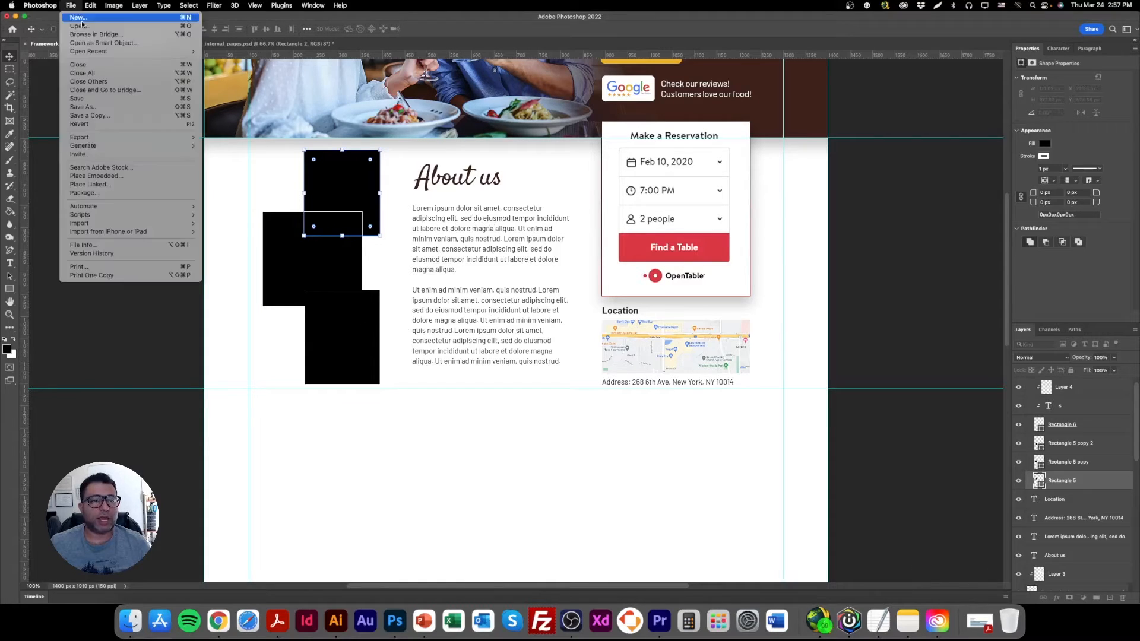
{"action": "left_click", "coordinate": [95, 177]}
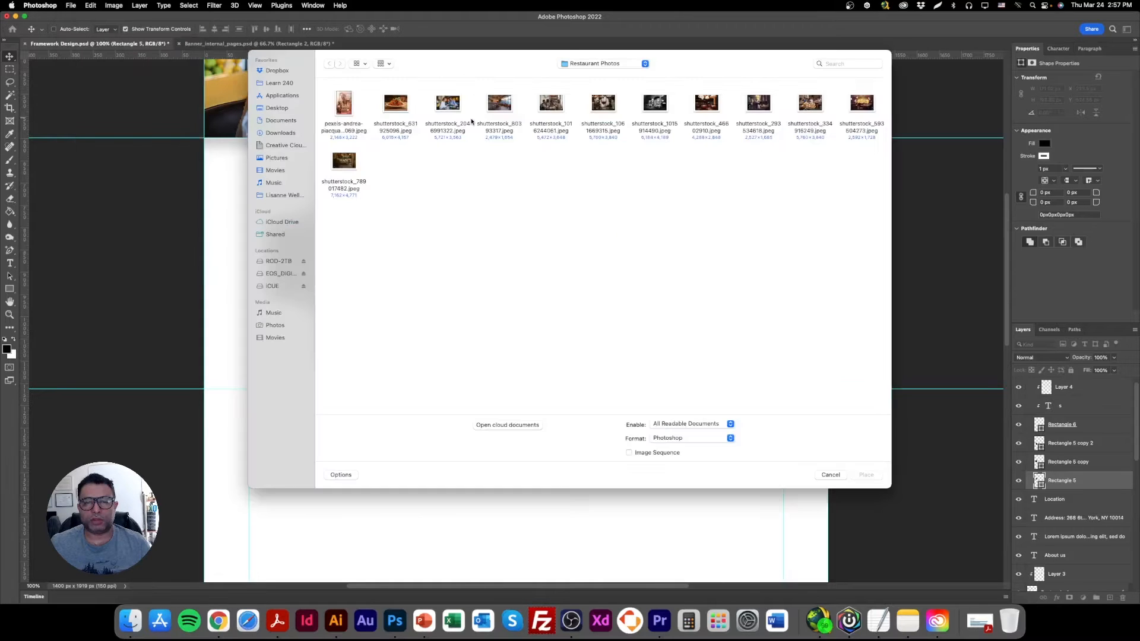
{"action": "left_click", "coordinate": [396, 104]}
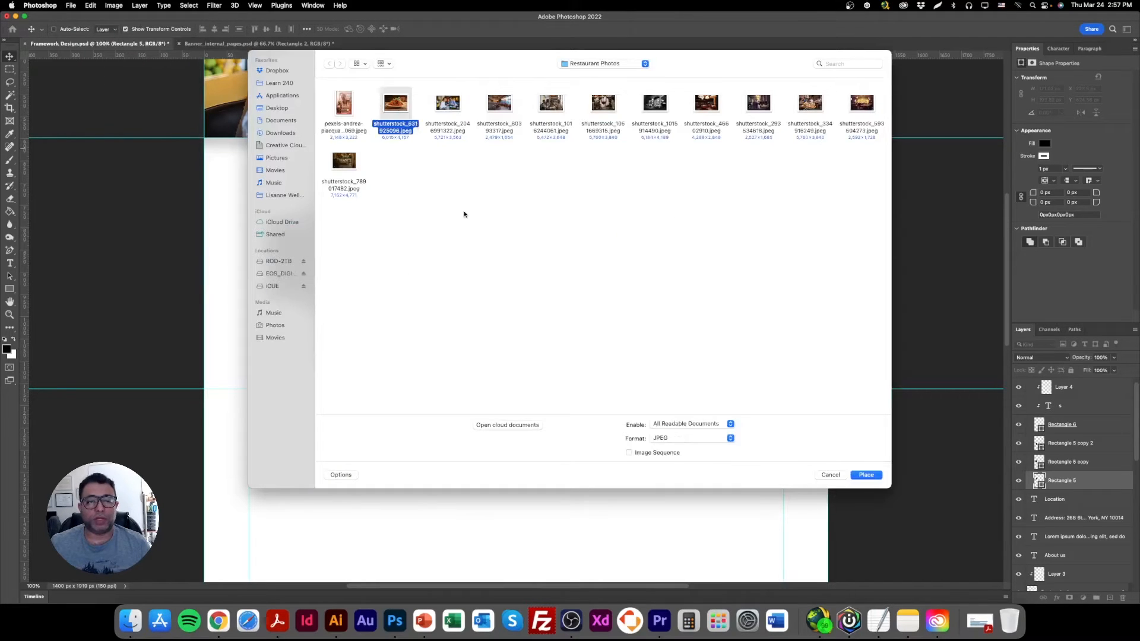
{"action": "key", "text": "Return"}
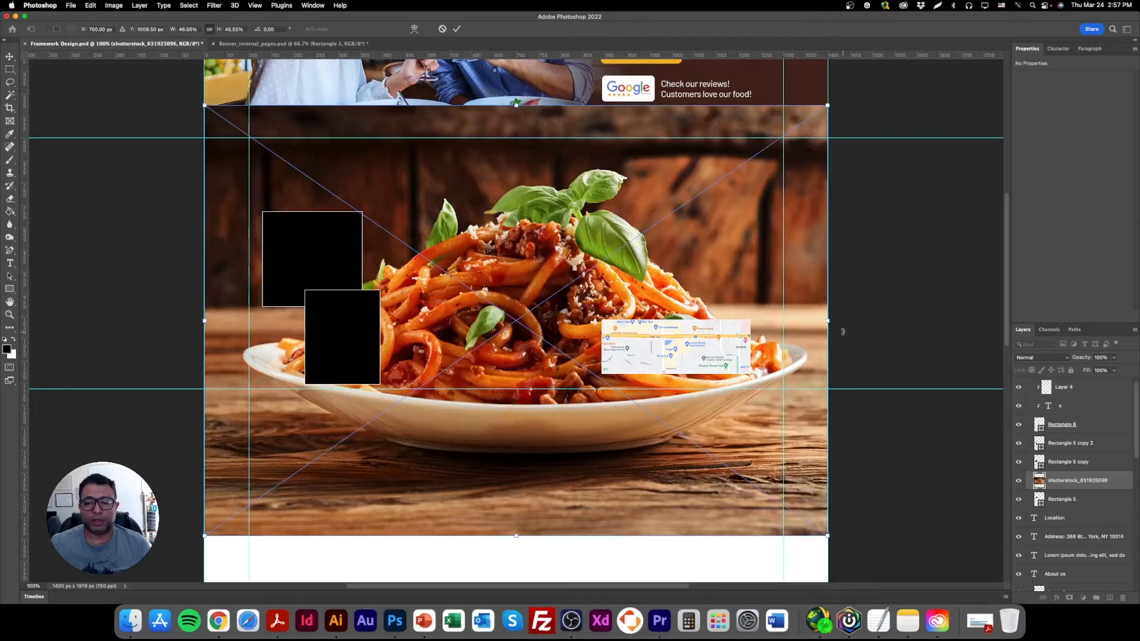
{"action": "left_click_drag", "start_coordinate": [828, 322], "coordinate": [428, 319]}
{"action": "left_click_drag", "start_coordinate": [335, 305], "coordinate": [365, 180]}
{"action": "key", "text": "Return"}
Clip the spaghetti photo to the uppermost placeholder and scale it down to about 300 px wide.
{"action": "right_click", "coordinate": [1076, 468]}
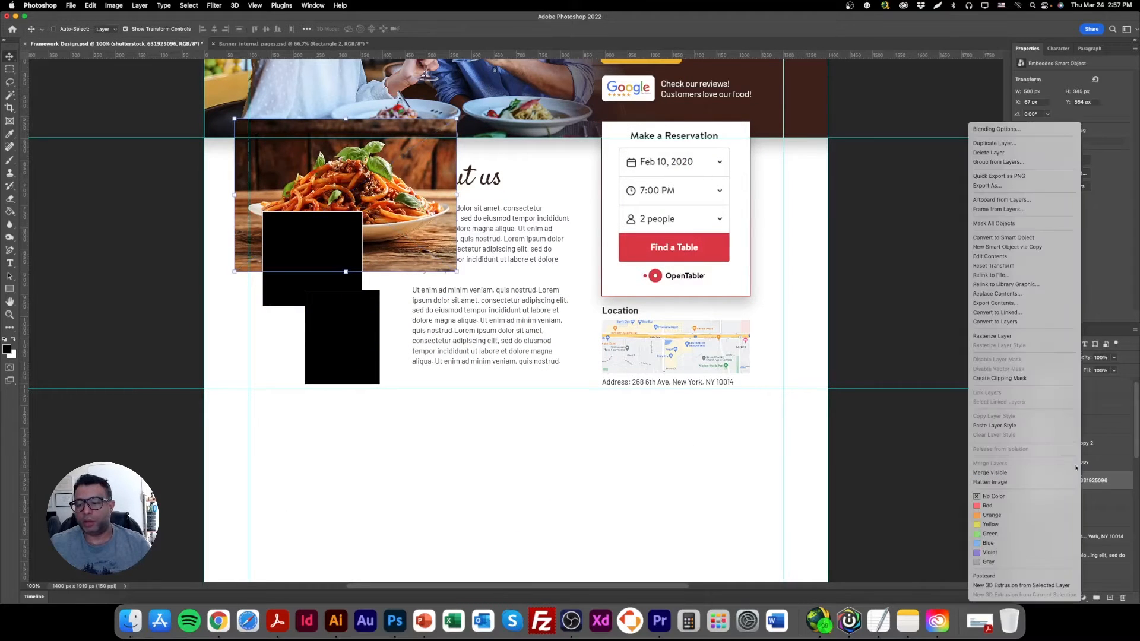
{"action": "left_click", "coordinate": [992, 378]}
{"action": "left_click_drag", "start_coordinate": [457, 195], "coordinate": [364, 192]}
{"action": "key", "text": "Return"}
Place the mozzarella and basil pizza photo from the library's Pizza Photos folder as an embedded image above the middle placeholder's layer.
{"action": "right_click", "coordinate": [325, 247]}
{"action": "left_click", "coordinate": [325, 253]}
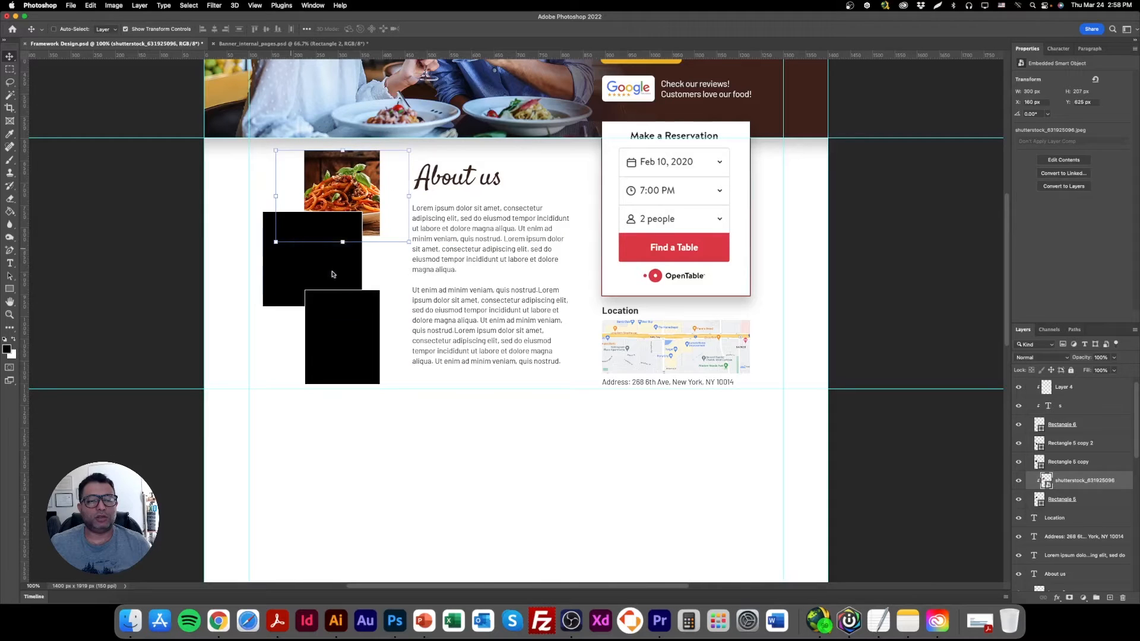
{"action": "left_click", "coordinate": [71, 6]}
{"action": "left_click", "coordinate": [101, 170]}
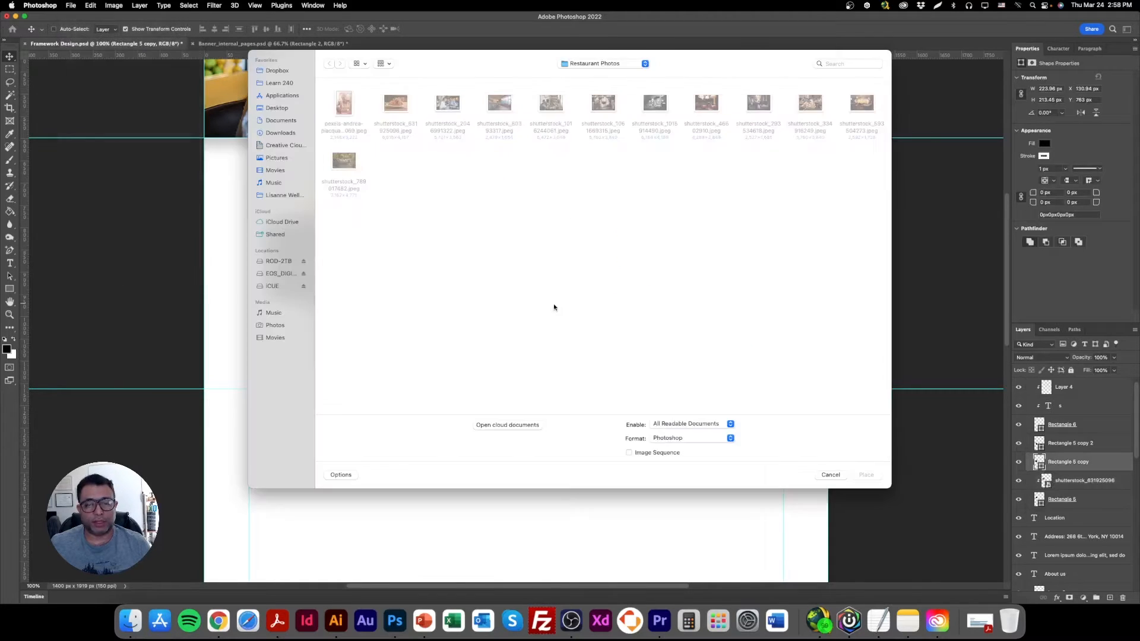
{"action": "left_click", "coordinate": [598, 63]}
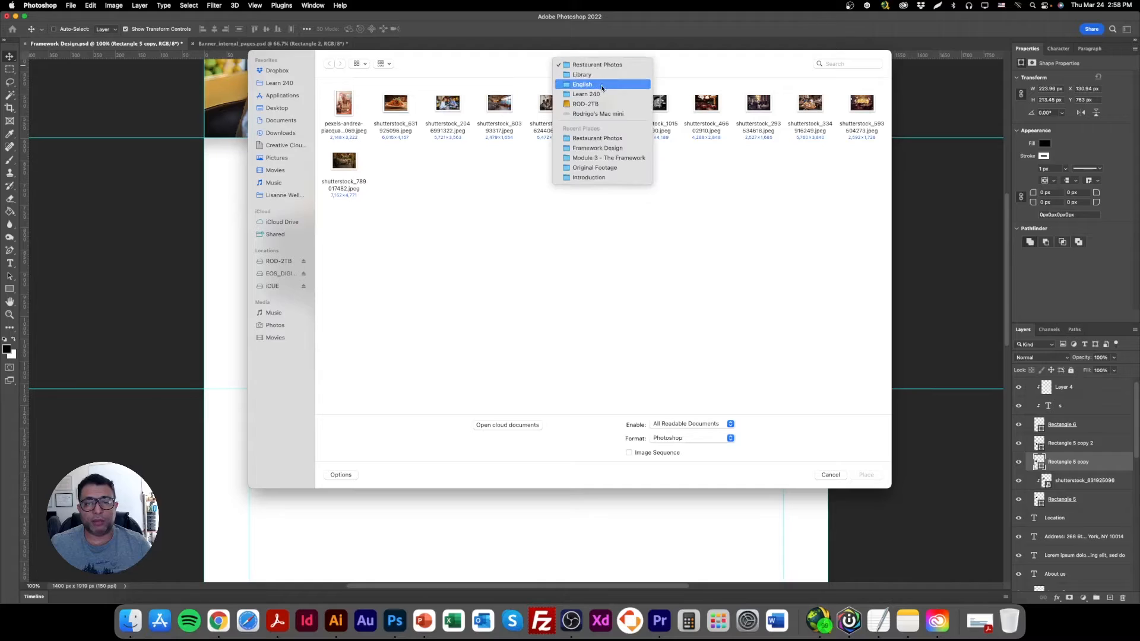
{"action": "left_click", "coordinate": [600, 78]}
{"action": "double_click", "coordinate": [448, 162]}
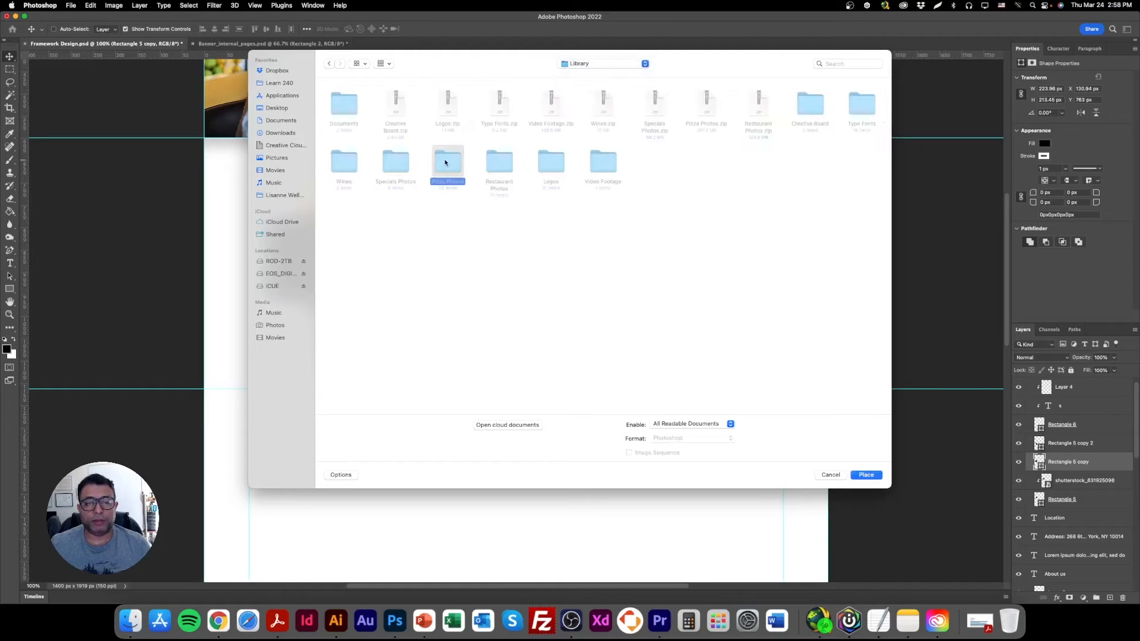
{"action": "double_click", "coordinate": [397, 107]}
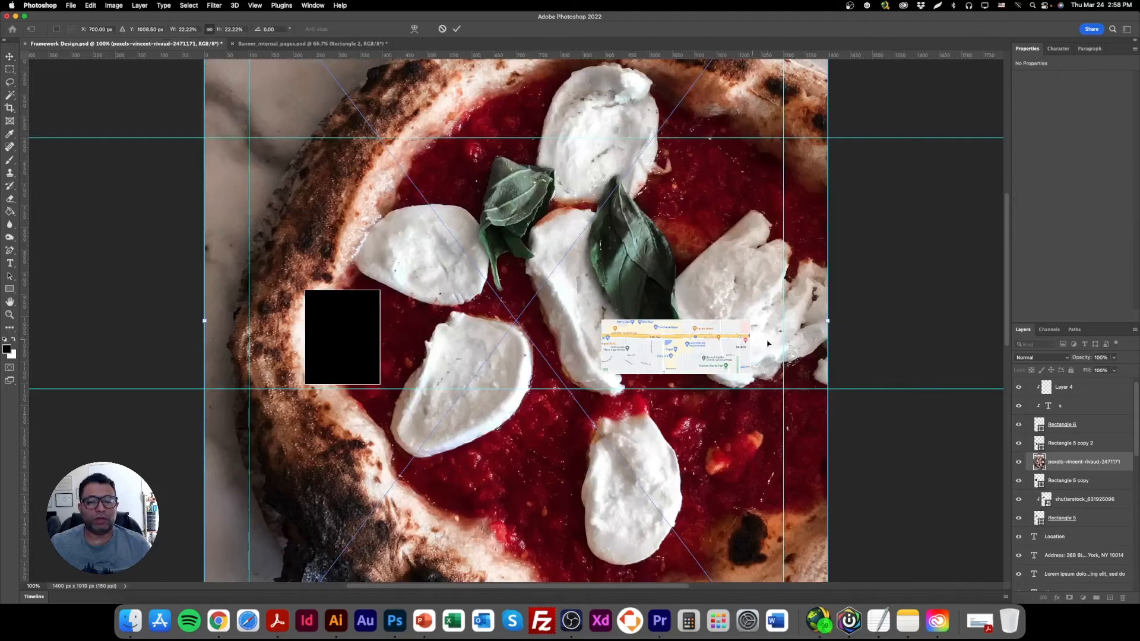
Scale the pizza photo down to about 249 px wide and position it over the middle black placeholder.
{"action": "left_click_drag", "start_coordinate": [828, 322], "coordinate": [366, 321]}
{"action": "left_click_drag", "start_coordinate": [291, 261], "coordinate": [298, 230]}
{"action": "left_click_drag", "start_coordinate": [210, 288], "coordinate": [263, 289]}
{"action": "left_click_drag", "start_coordinate": [309, 246], "coordinate": [298, 225]}
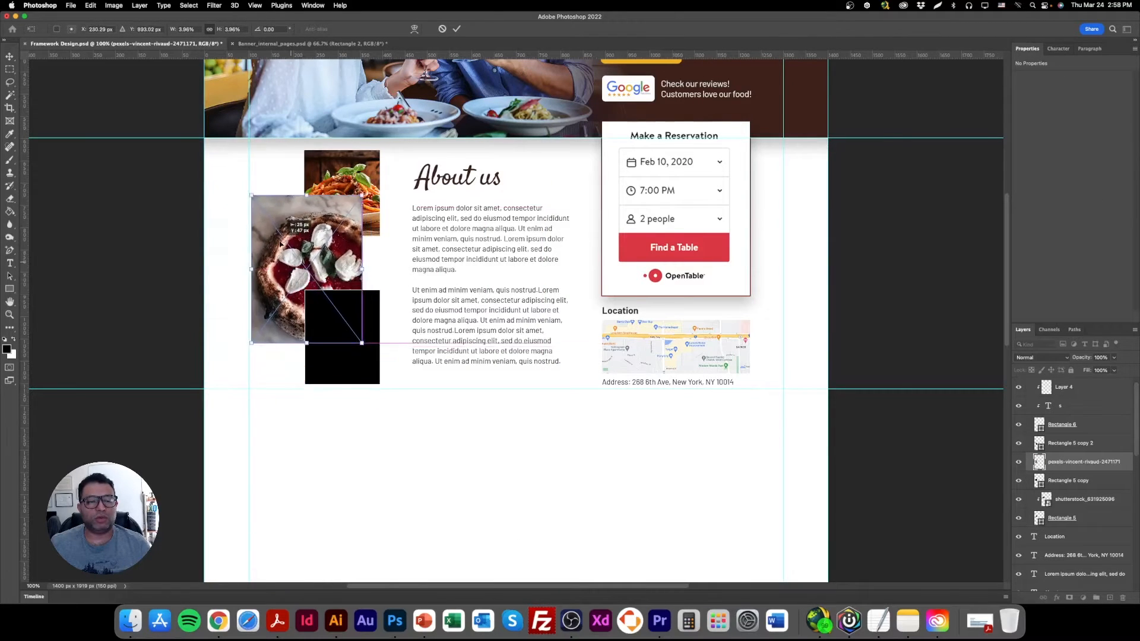
{"action": "key", "text": "Return"}
Clip the pizza photo to the middle placeholder and resize it to about 224 px wide, matching the placeholder's width.
{"action": "right_click", "coordinate": [1087, 462]}
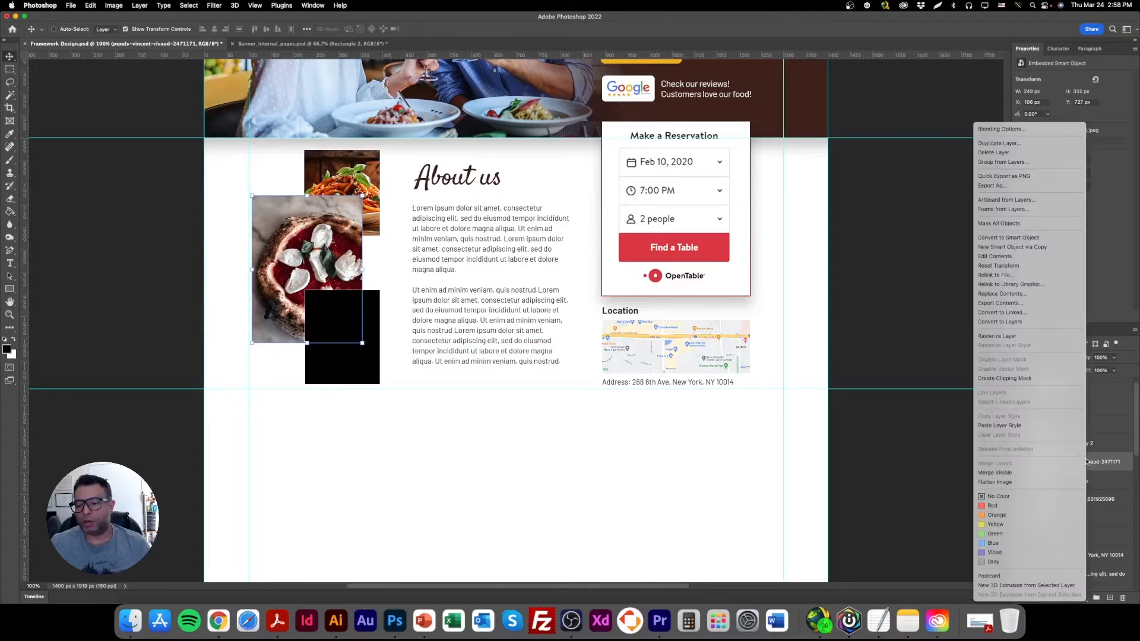
{"action": "left_click", "coordinate": [1011, 378]}
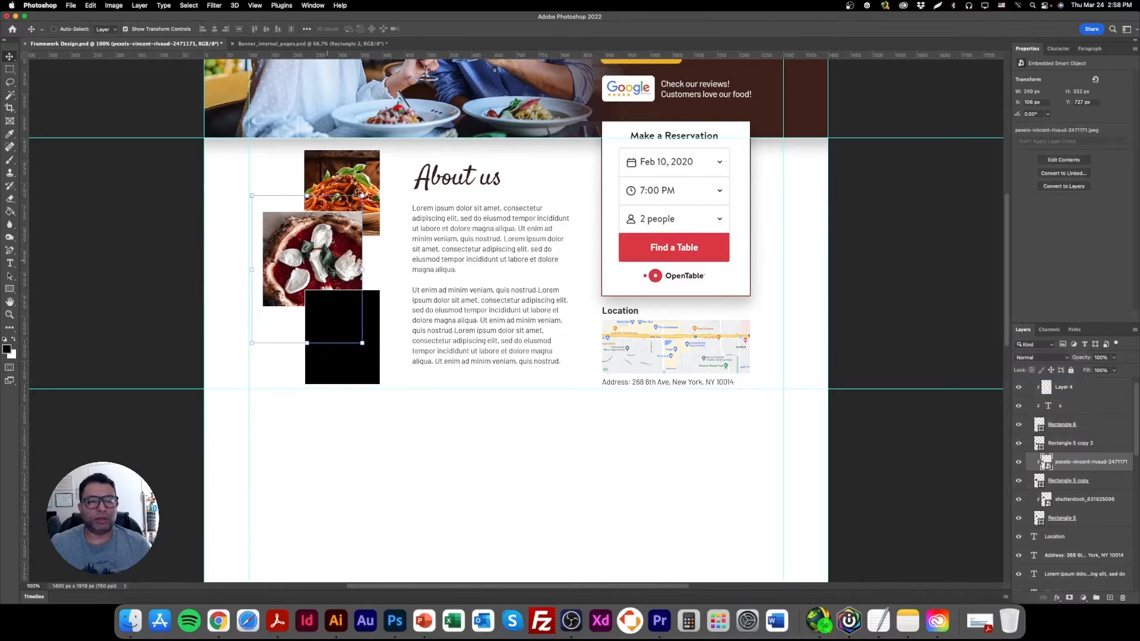
{"action": "left_click_drag", "start_coordinate": [308, 343], "coordinate": [308, 319]}
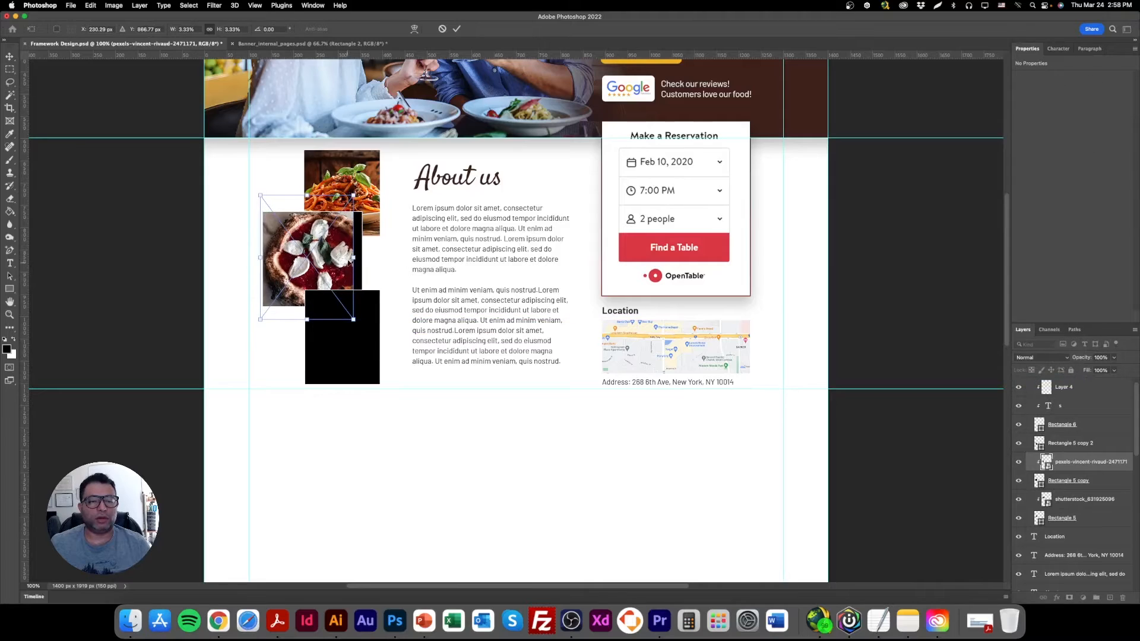
{"action": "left_click_drag", "start_coordinate": [338, 257], "coordinate": [346, 260]}
{"action": "left_click_drag", "start_coordinate": [271, 258], "coordinate": [265, 257]}
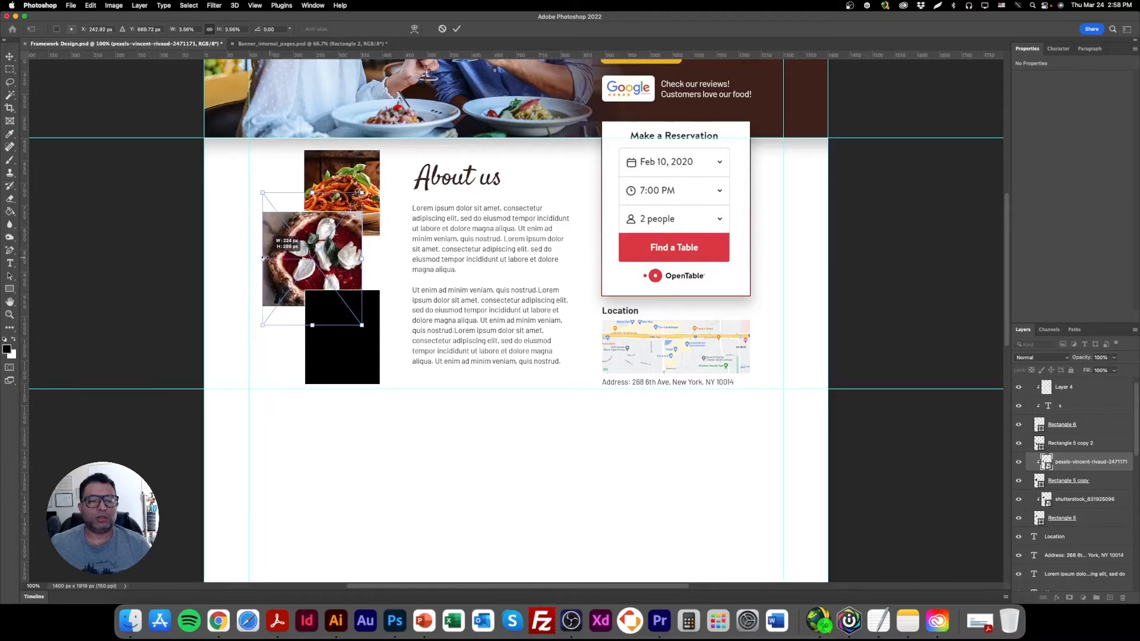
{"action": "key", "text": "Return"}
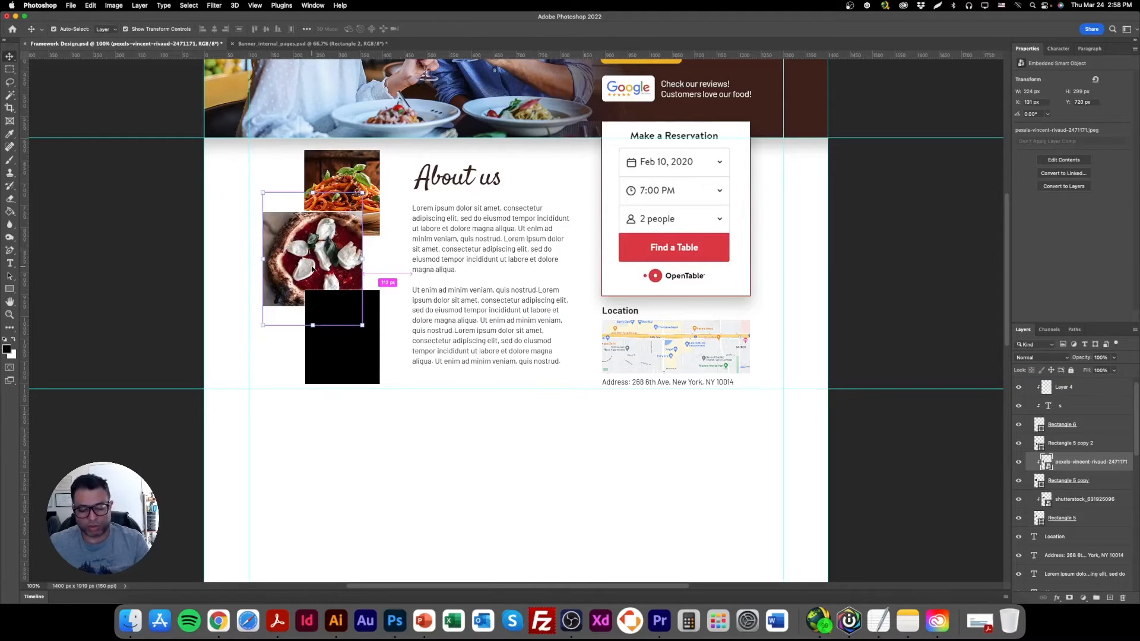
Apply a Curves adjustment to the pizza photo, raising the midtones of the Red channel slightly.
{"action": "key", "text": "super+m"}
{"action": "left_click", "coordinate": [481, 173]}
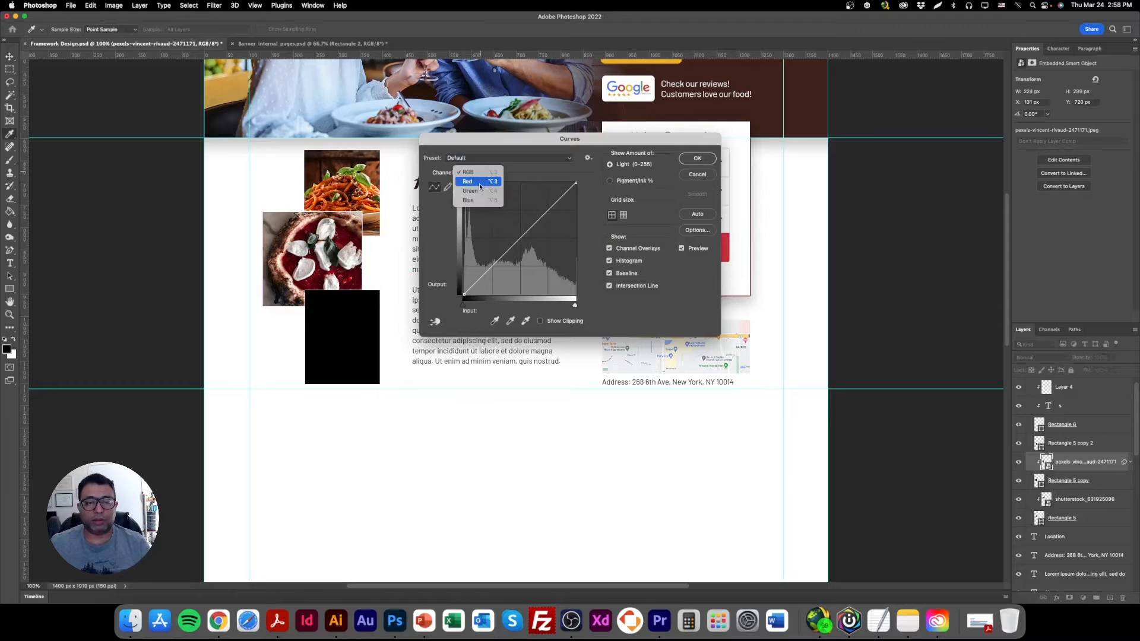
{"action": "left_click", "coordinate": [469, 181]}
{"action": "mouse_move", "coordinate": [512, 246]}
{"action": "left_mouse_down"}
{"action": "mouse_move", "coordinate": [510, 221]}
{"action": "mouse_move", "coordinate": [508, 240]}
{"action": "left_mouse_up"}
{"action": "left_click", "coordinate": [697, 159]}
Place the green pasta photo from the library's Specials Photos folder as an embedded image above the lowest placeholder's layer.
{"action": "right_click", "coordinate": [355, 328]}
{"action": "left_click", "coordinate": [376, 328]}
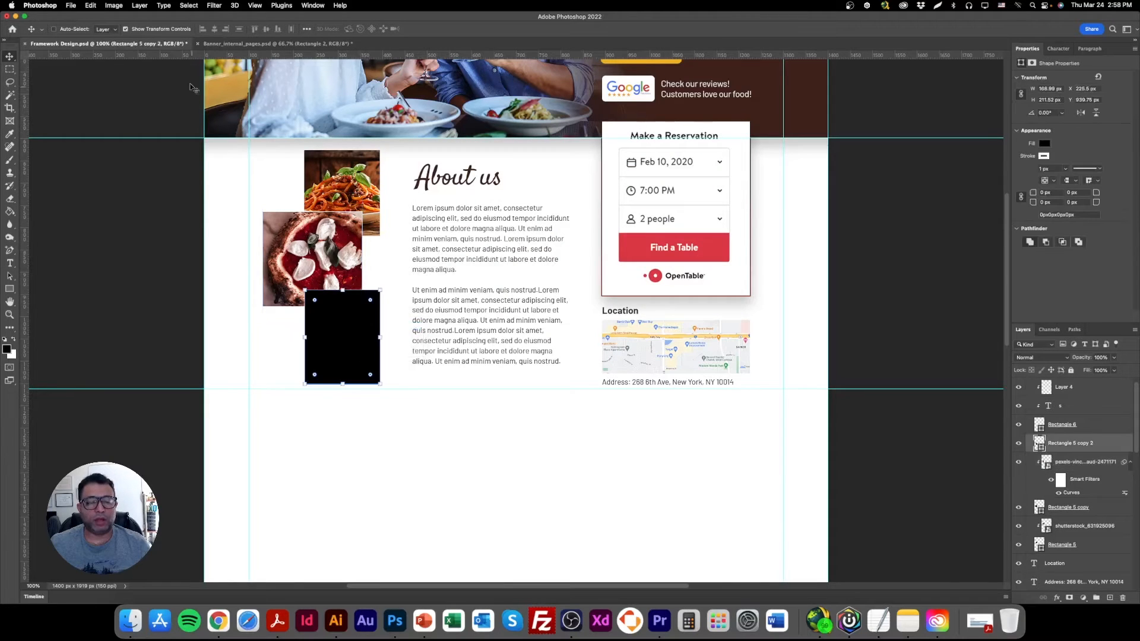
{"action": "left_click", "coordinate": [72, 6]}
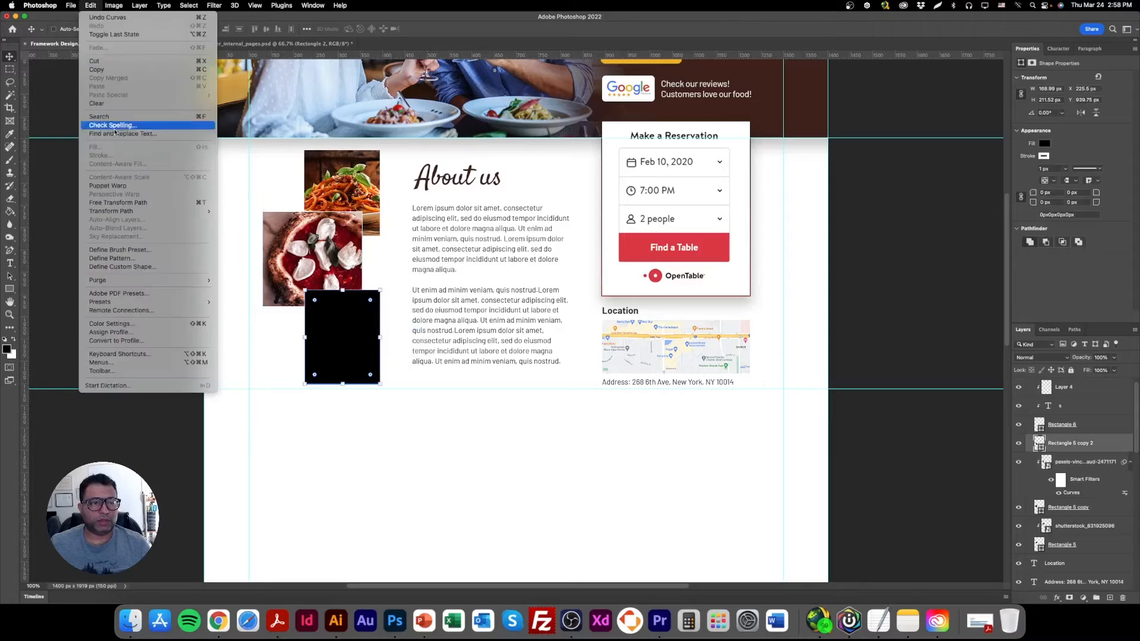
{"action": "left_click", "coordinate": [88, 176]}
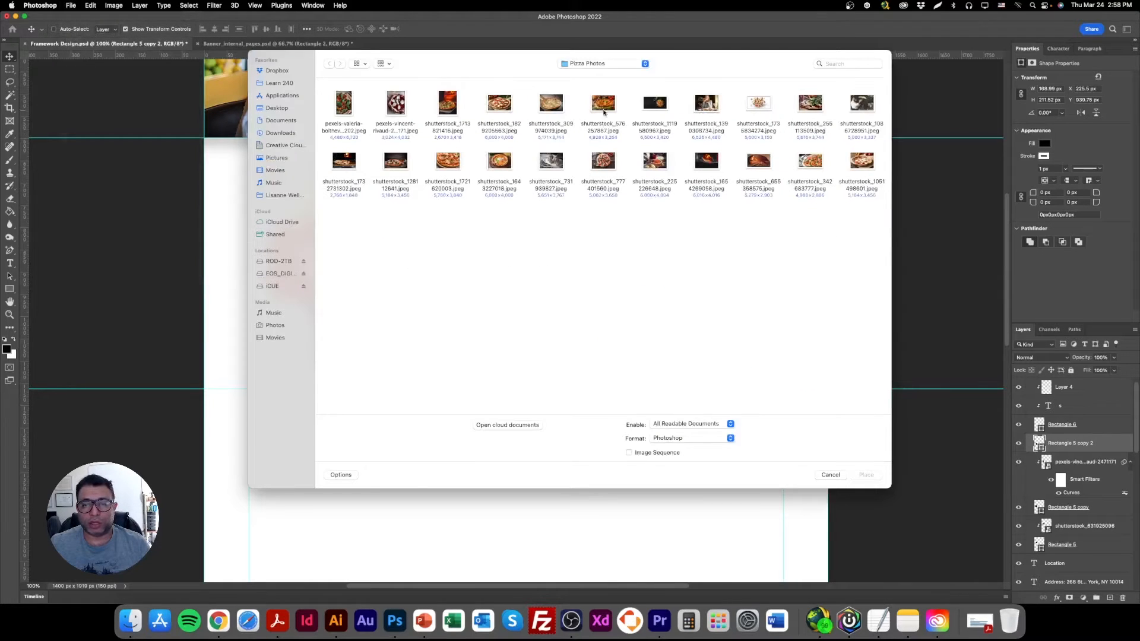
{"action": "left_click", "coordinate": [601, 64]}
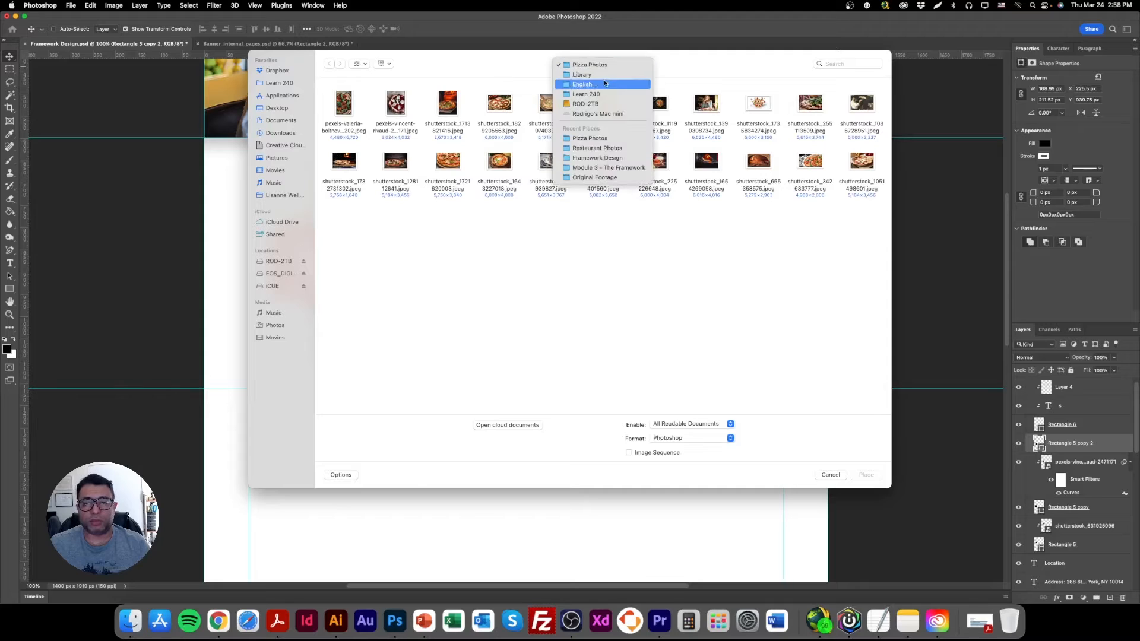
{"action": "left_click", "coordinate": [609, 75]}
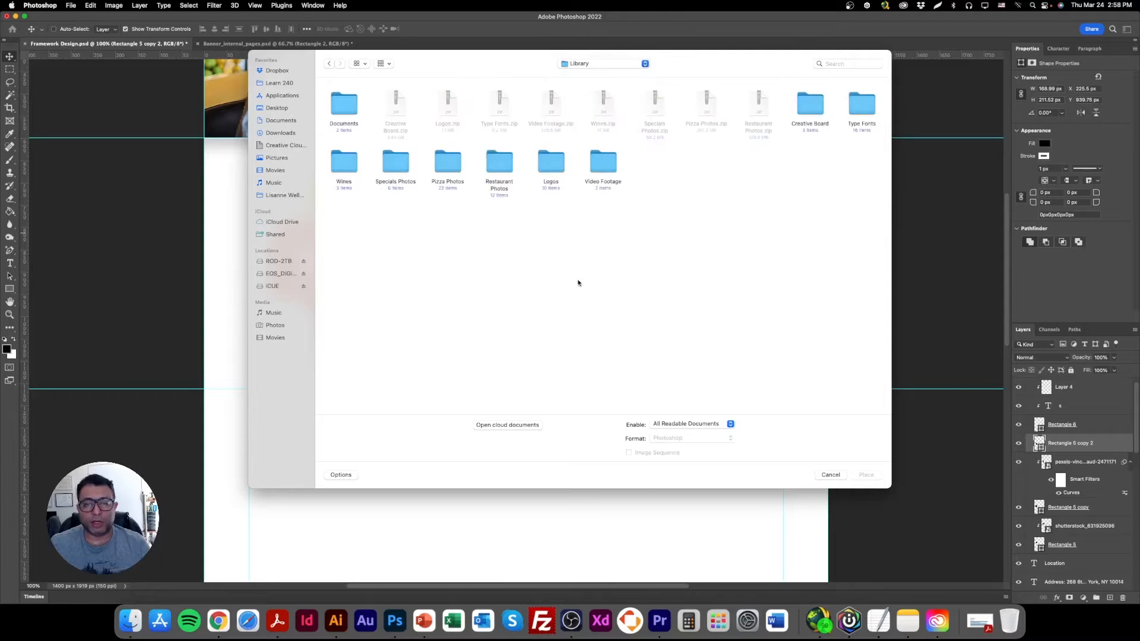
{"action": "double_click", "coordinate": [397, 166]}
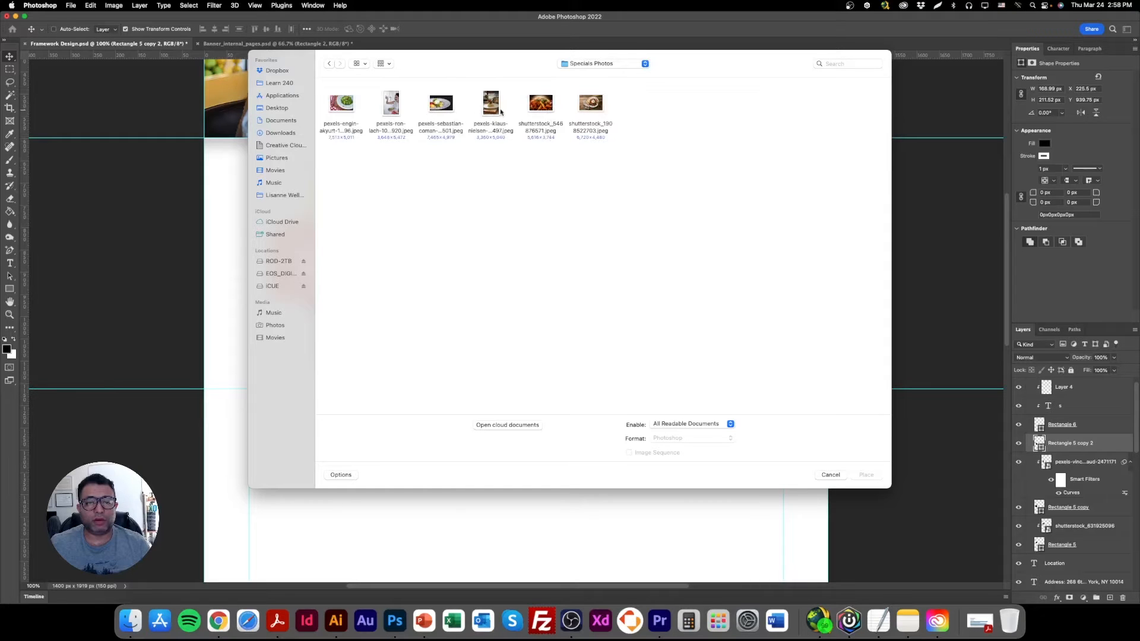
{"action": "double_click", "coordinate": [351, 105]}
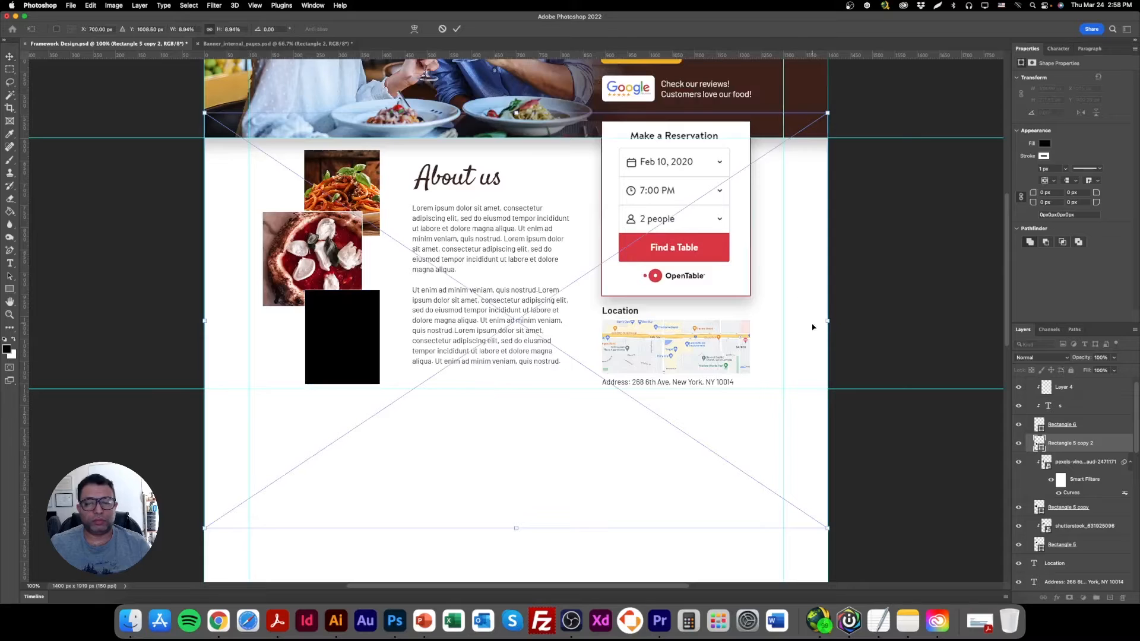
Scale the green pasta photo to about 398 px wide, position it over the lowest placeholder and clip it to that rectangle.
{"action": "left_click_drag", "start_coordinate": [829, 321], "coordinate": [372, 357]}
{"action": "left_click_drag", "start_coordinate": [293, 434], "coordinate": [340, 378]}
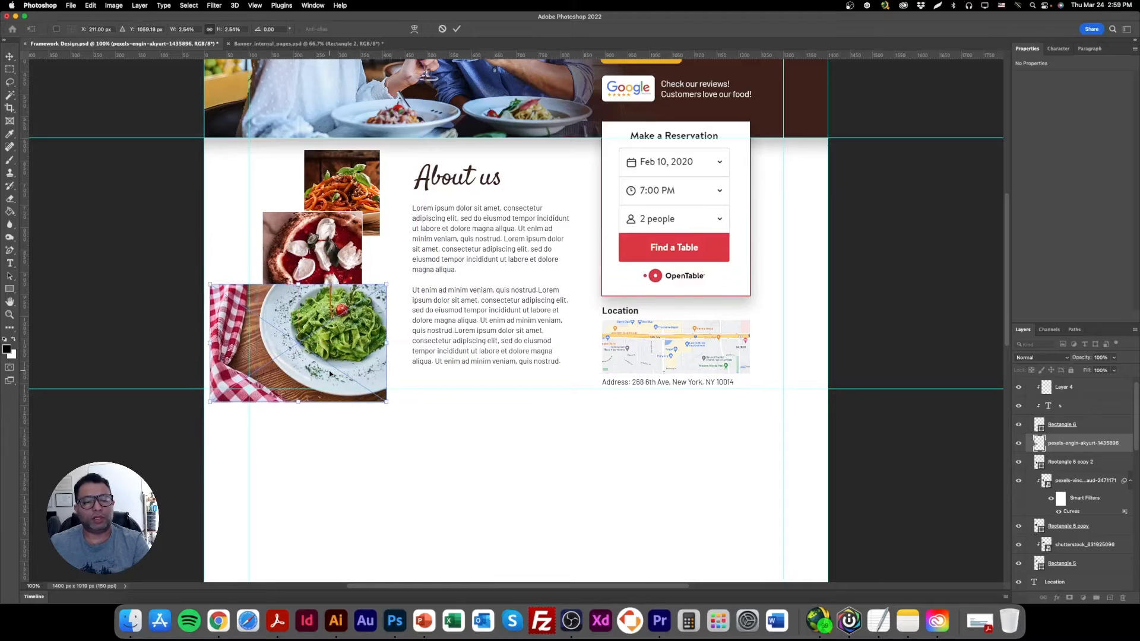
{"action": "key", "text": "Return"}
{"action": "right_click", "coordinate": [1100, 443]}
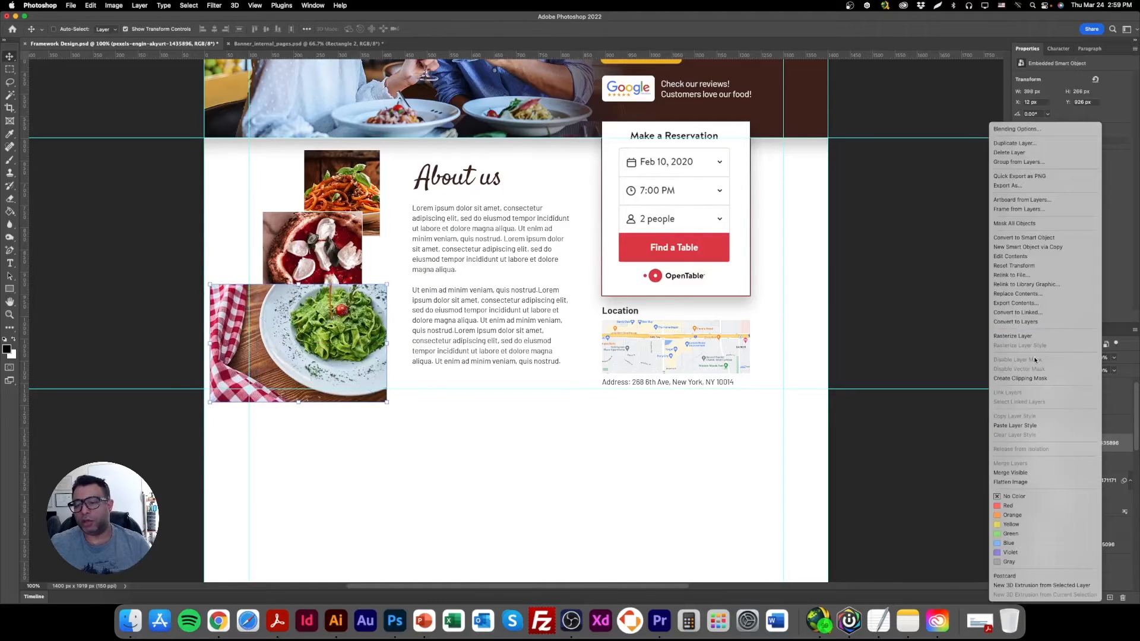
{"action": "left_click", "coordinate": [1026, 378]}
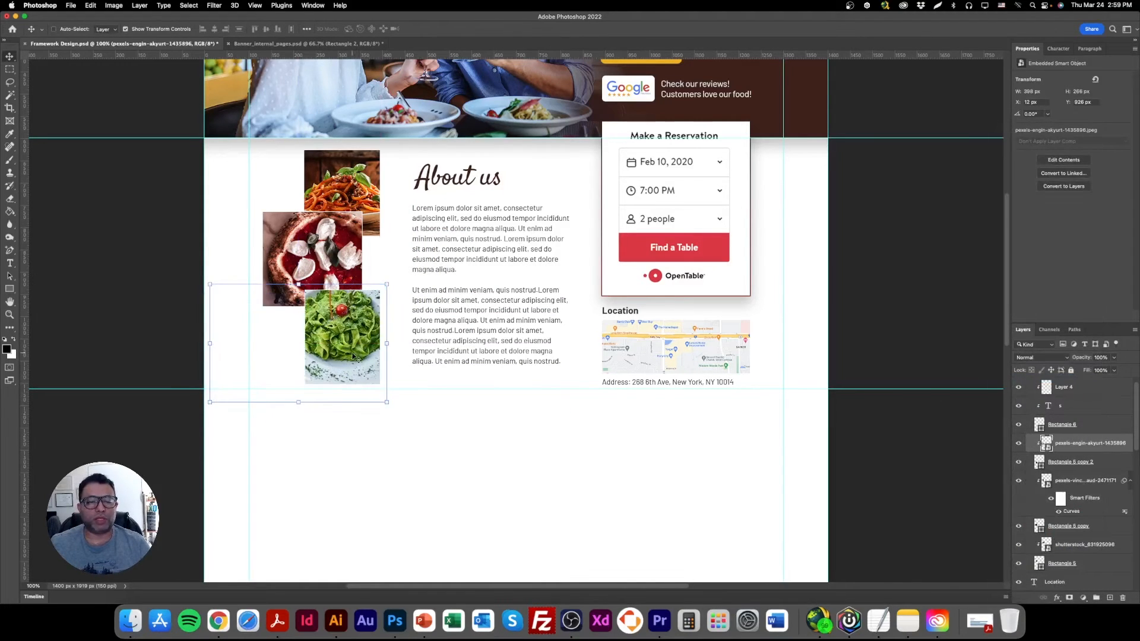
Group the three food photos together with their three placeholder rectangles.
{"action": "scroll", "coordinate": [439, 464], "scroll_direction": "up", "scroll_amount": 5}
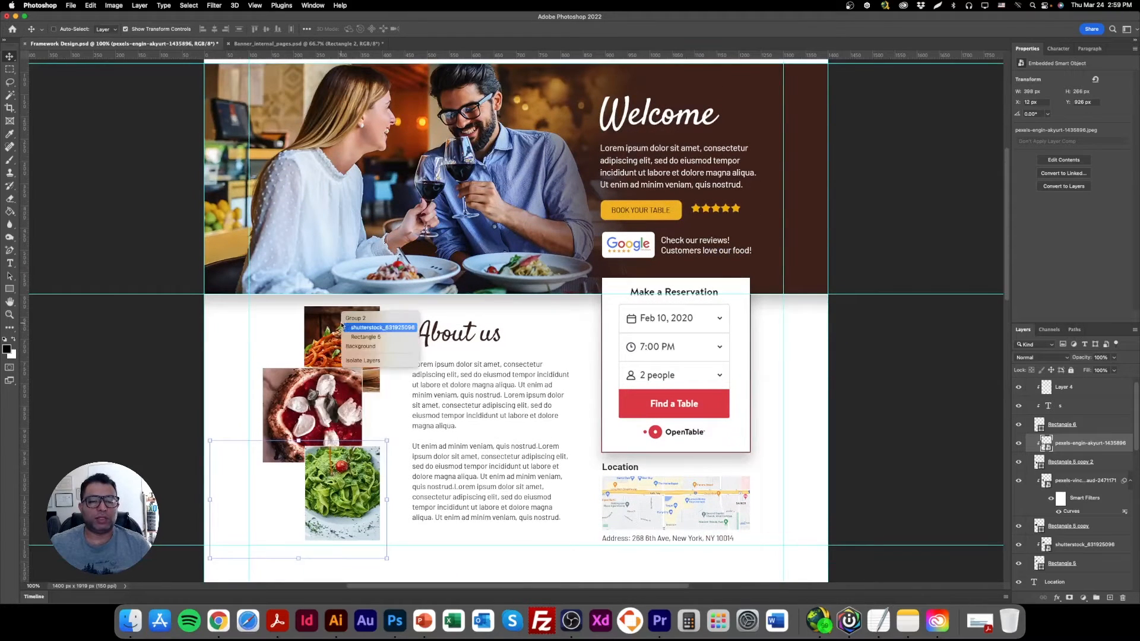
{"action": "left_click", "coordinate": [361, 326], "text": "super"}
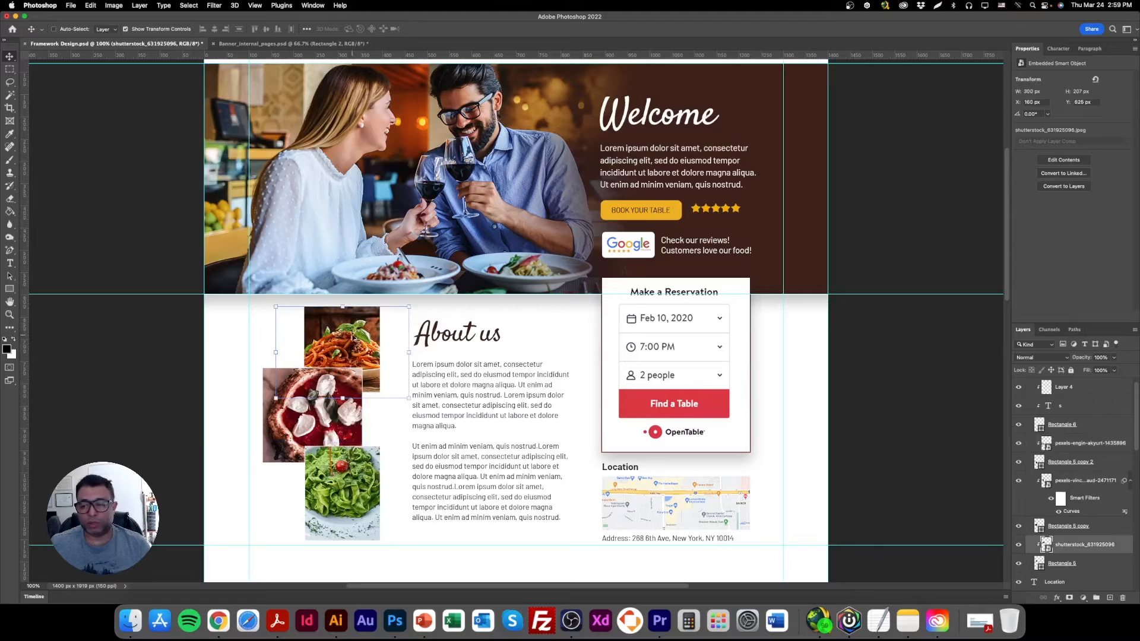
{"action": "right_click", "coordinate": [343, 323]}
{"action": "left_click", "coordinate": [351, 339], "text": "shift"}
{"action": "right_click", "coordinate": [319, 381]}
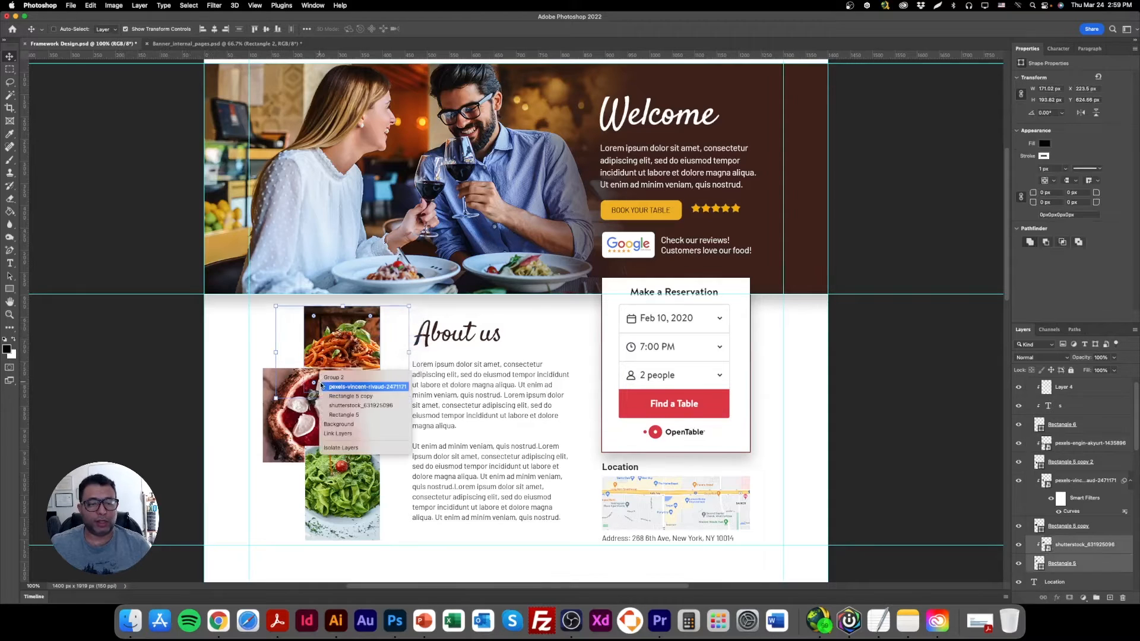
{"action": "left_click", "coordinate": [346, 389], "text": "shift"}
{"action": "right_click", "coordinate": [292, 386]}
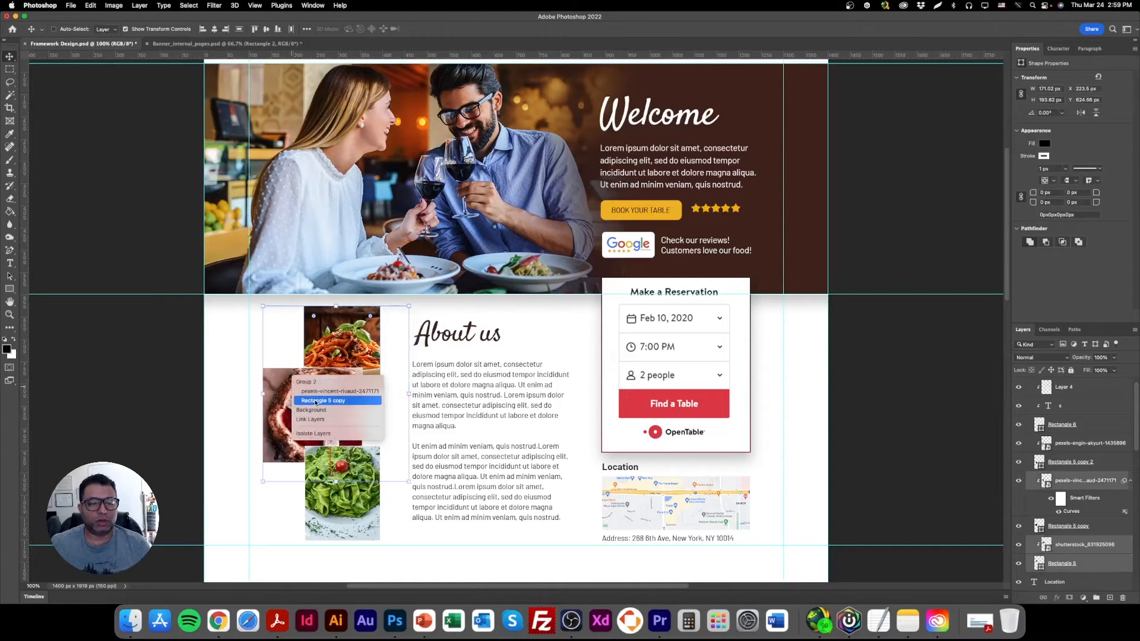
{"action": "left_click", "coordinate": [315, 401], "text": "shift"}
{"action": "right_click", "coordinate": [337, 455]}
{"action": "left_click", "coordinate": [354, 469], "text": "shift"}
{"action": "right_click", "coordinate": [347, 484]}
{"action": "left_click", "coordinate": [371, 499], "text": "shift"}
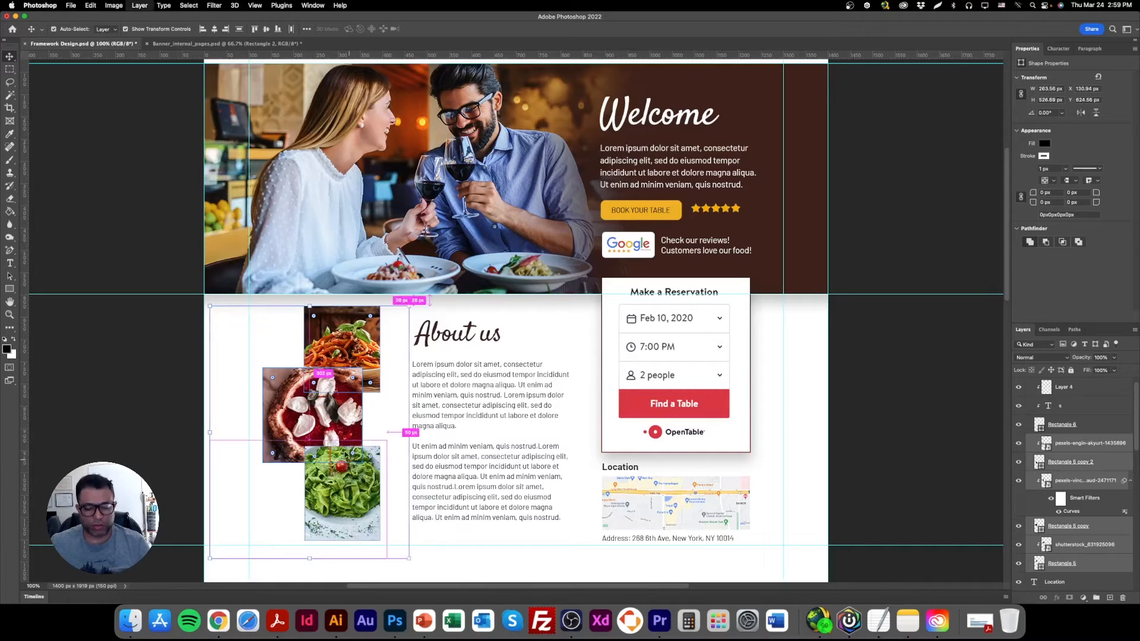
{"action": "key", "text": "ctrl+g"}
Move the food photo group left by about 25 px, then scale it down slightly to leave more space below the banner.
{"action": "left_click_drag", "start_coordinate": [357, 351], "coordinate": [346, 350]}
{"action": "scroll", "coordinate": [333, 301], "scroll_direction": "down", "scroll_amount": 2}
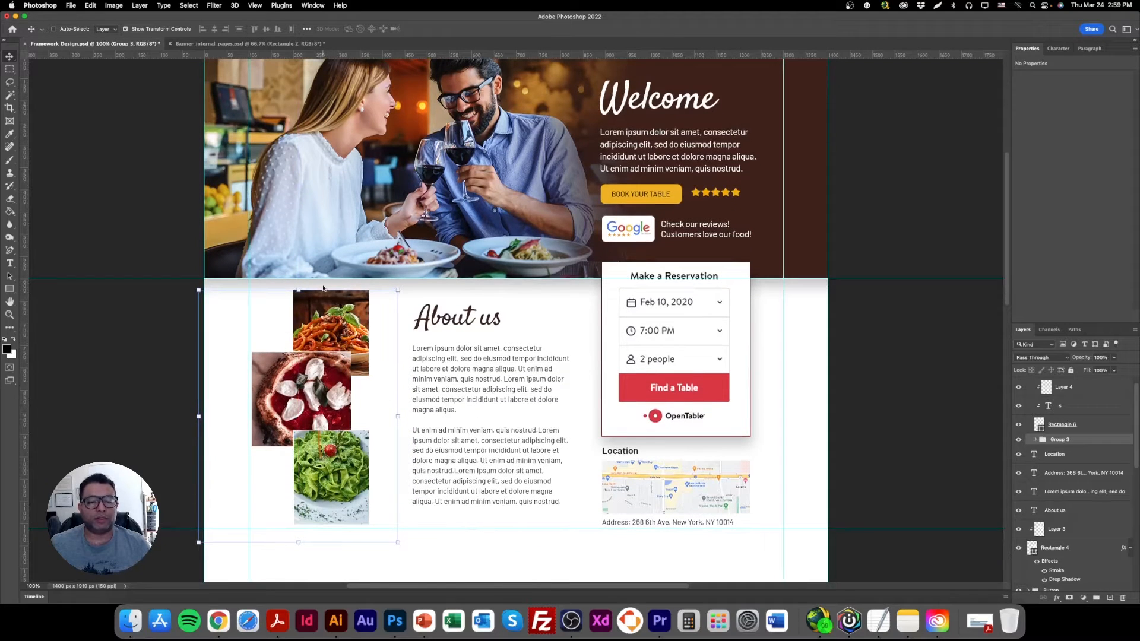
{"action": "left_click", "coordinate": [323, 291]}
{"action": "left_click", "coordinate": [586, 232]}
{"action": "left_click_drag", "start_coordinate": [354, 290], "coordinate": [354, 295]}
{"action": "left_click_drag", "start_coordinate": [338, 348], "coordinate": [336, 353]}
{"action": "key", "text": "Return"}
{"action": "scroll", "coordinate": [488, 391], "scroll_direction": "down", "scroll_amount": 1}
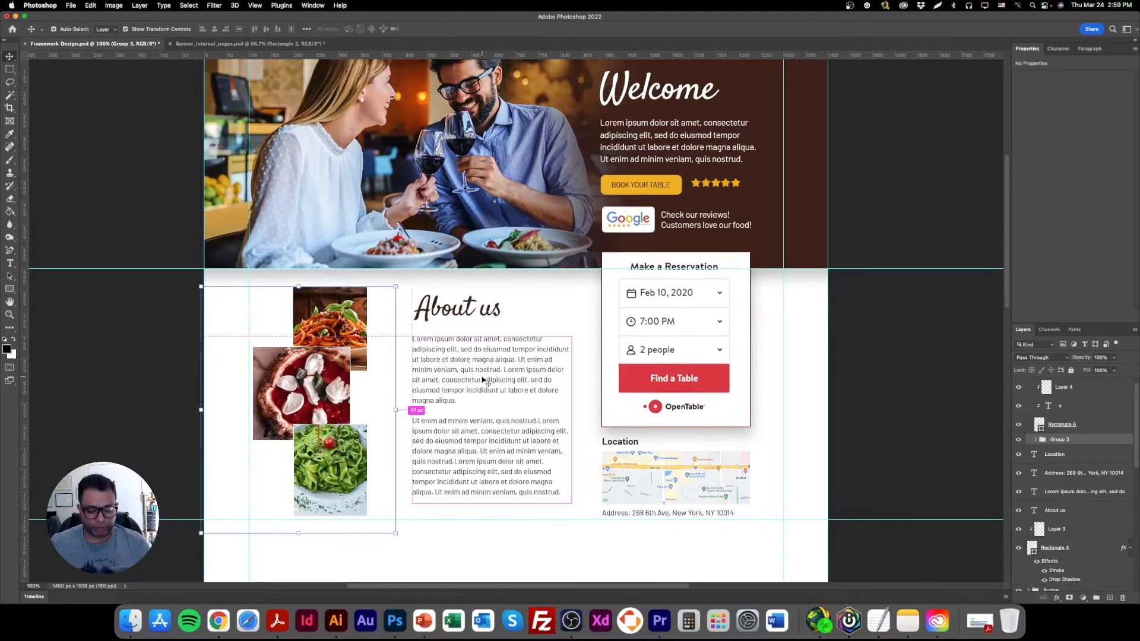
{"action": "scroll", "coordinate": [499, 380], "scroll_direction": "up", "scroll_amount": 5}
{"action": "scroll", "coordinate": [508, 367], "scroll_direction": "down", "scroll_amount": 2}
{"action": "scroll", "coordinate": [504, 369], "scroll_direction": "up", "scroll_amount": 3}
{"action": "scroll", "coordinate": [500, 369], "scroll_direction": "down", "scroll_amount": 2}
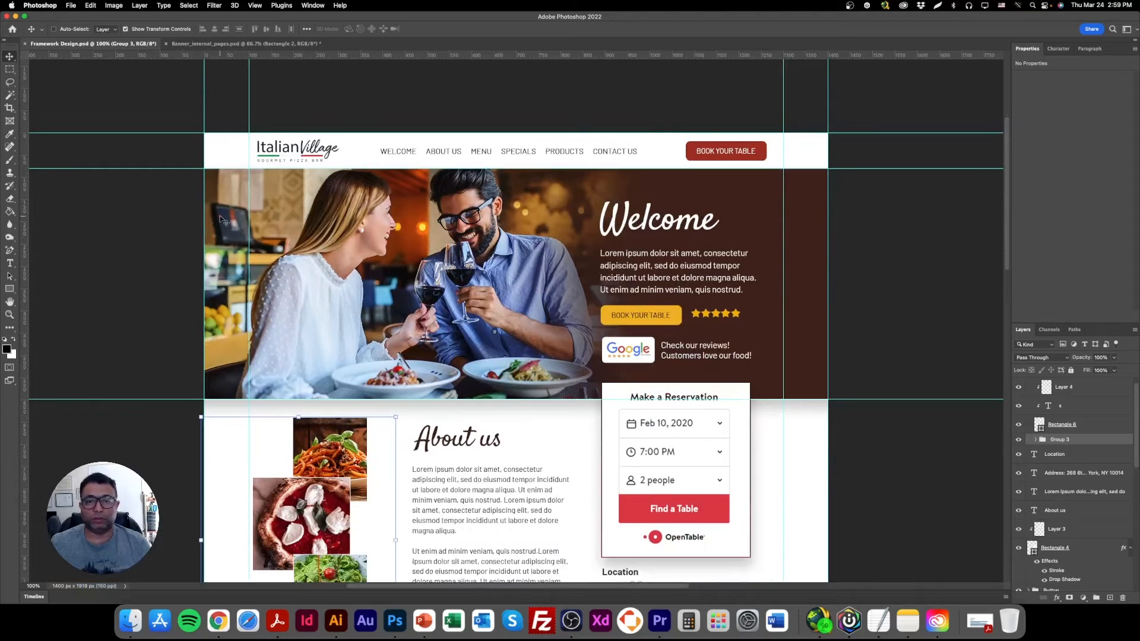
{"action": "scroll", "coordinate": [383, 305], "scroll_direction": "down", "scroll_amount": 4}
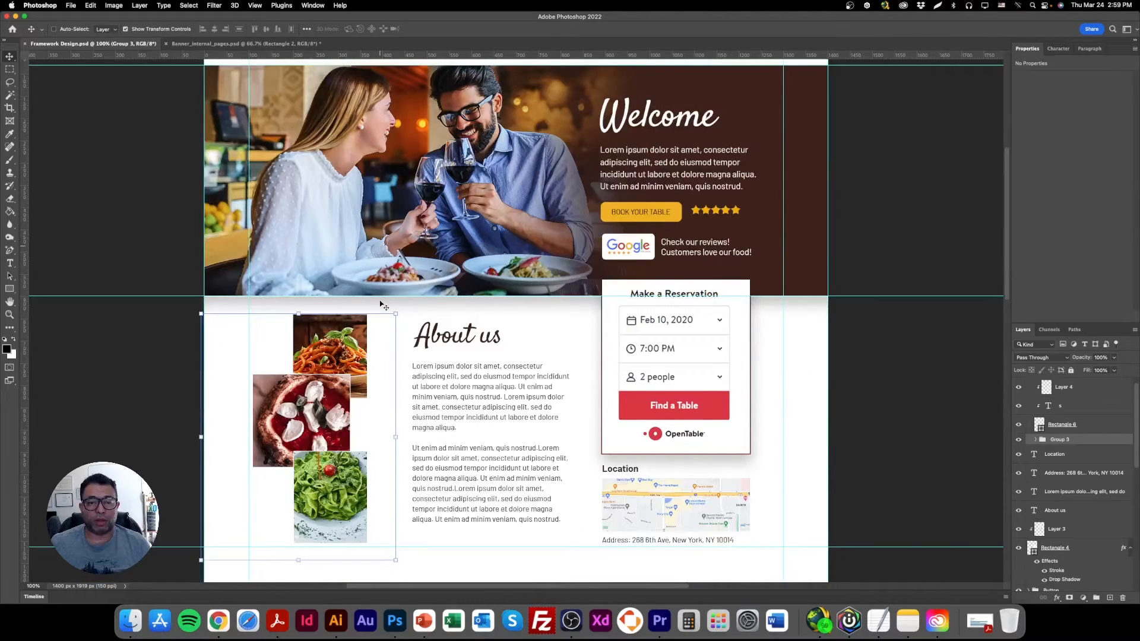
Scale the OpenTable reservation form image down to about 311 px wide and position it within its white card.
{"action": "scroll", "coordinate": [383, 306], "scroll_direction": "down", "scroll_amount": 5}
{"action": "right_click", "coordinate": [670, 200]}
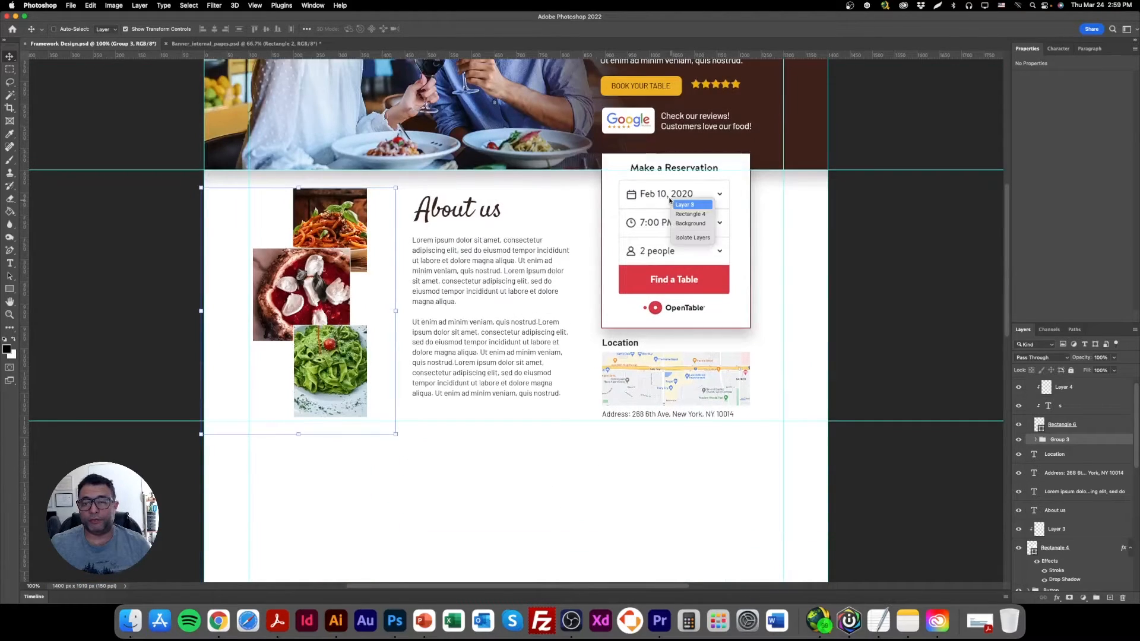
{"action": "left_click", "coordinate": [691, 205]}
{"action": "key", "text": "cmd+t"}
{"action": "left_click_drag", "start_coordinate": [676, 154], "coordinate": [677, 169]}
{"action": "left_click_drag", "start_coordinate": [669, 211], "coordinate": [672, 201]}
{"action": "left_click_drag", "start_coordinate": [677, 160], "coordinate": [678, 171]}
{"action": "left_click_drag", "start_coordinate": [672, 215], "coordinate": [669, 211]}
{"action": "key", "text": "Return"}
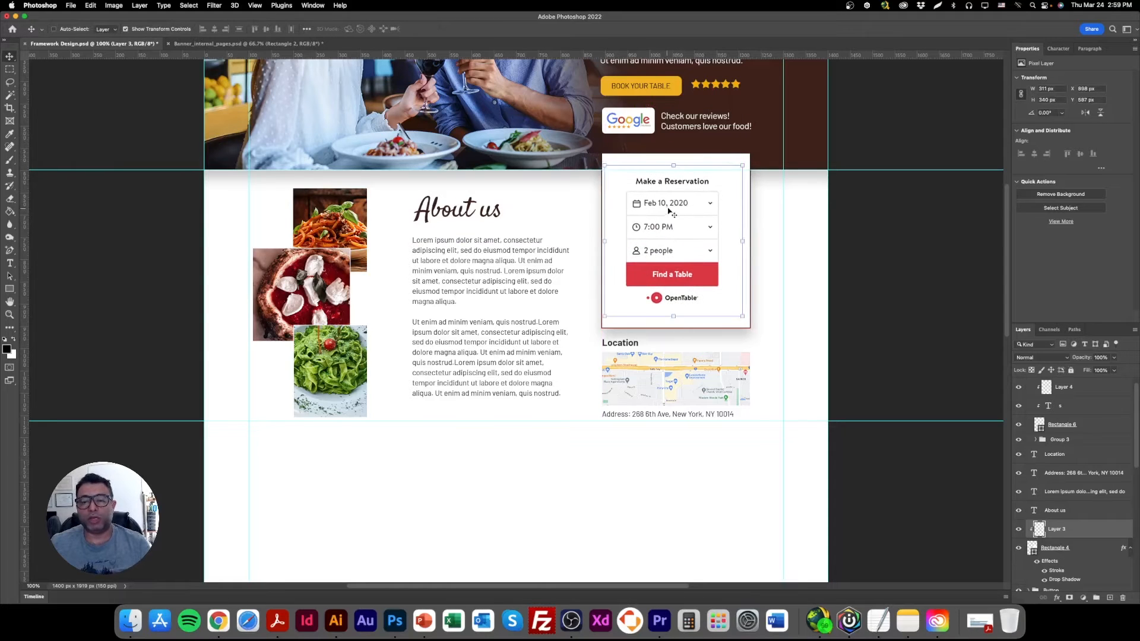
Resize the white card behind the reservation form to about 312 × 367 px.
{"action": "right_click", "coordinate": [663, 160]}
{"action": "left_click", "coordinate": [674, 173]}
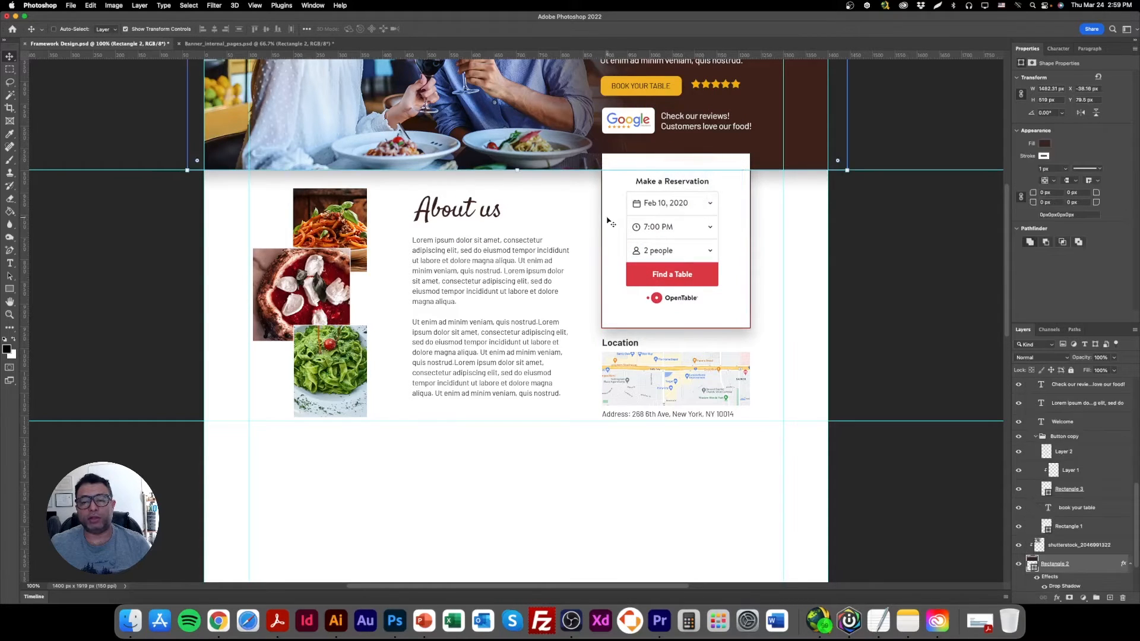
{"action": "right_click", "coordinate": [646, 165]}
{"action": "left_click", "coordinate": [664, 177]}
{"action": "right_click", "coordinate": [670, 215]}
{"action": "right_click", "coordinate": [688, 160]}
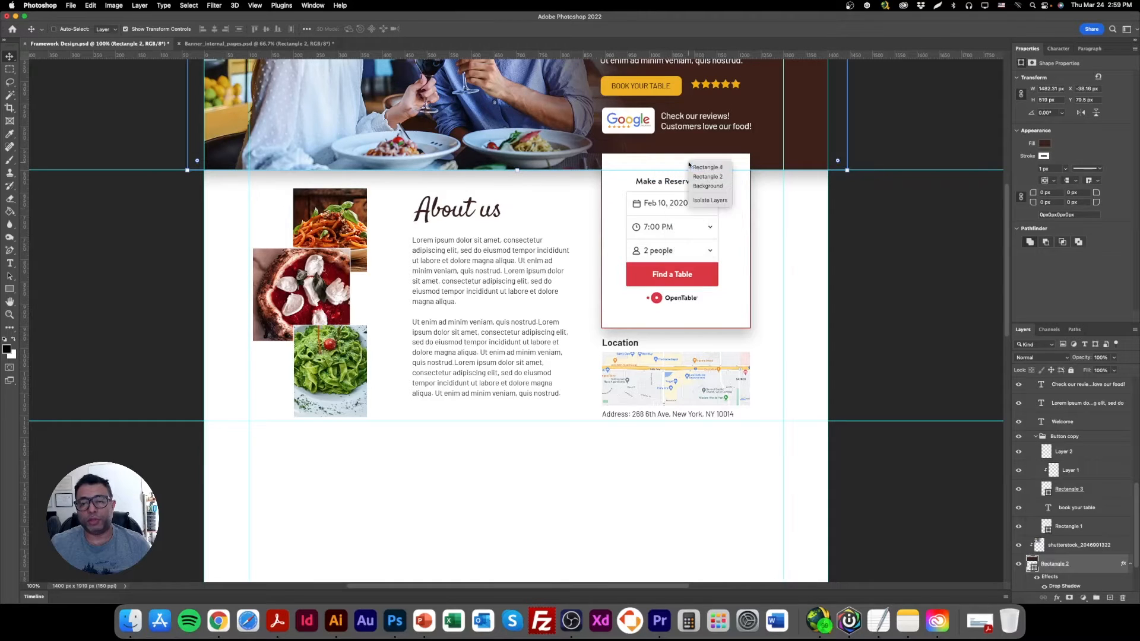
{"action": "left_click", "coordinate": [707, 168]}
{"action": "left_click_drag", "start_coordinate": [673, 326], "coordinate": [676, 299]}
{"action": "key", "text": "Return"}
Centre the reservation form image within the smaller white card and nudge the form and card down together.
{"action": "right_click", "coordinate": [667, 197]}
{"action": "left_click", "coordinate": [669, 203]}
{"action": "left_click_drag", "start_coordinate": [668, 206], "coordinate": [654, 192]}
{"action": "right_click", "coordinate": [651, 162]}
{"action": "left_click", "coordinate": [661, 162], "text": "shift"}
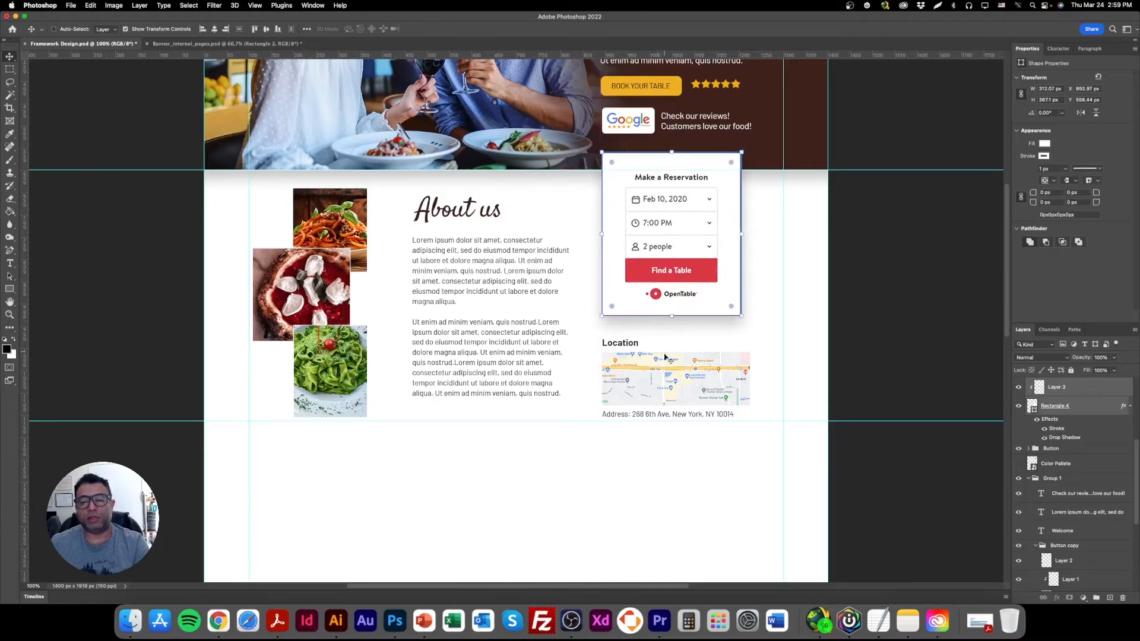
{"action": "key", "text": "Down"}
Move the Location heading and the map image up, closer to the reservation card.
{"action": "right_click", "coordinate": [624, 346]}
{"action": "left_click", "coordinate": [639, 349]}
{"action": "left_click_drag", "start_coordinate": [652, 386], "coordinate": [651, 376]}
{"action": "left_click", "coordinate": [650, 377], "text": "shift"}
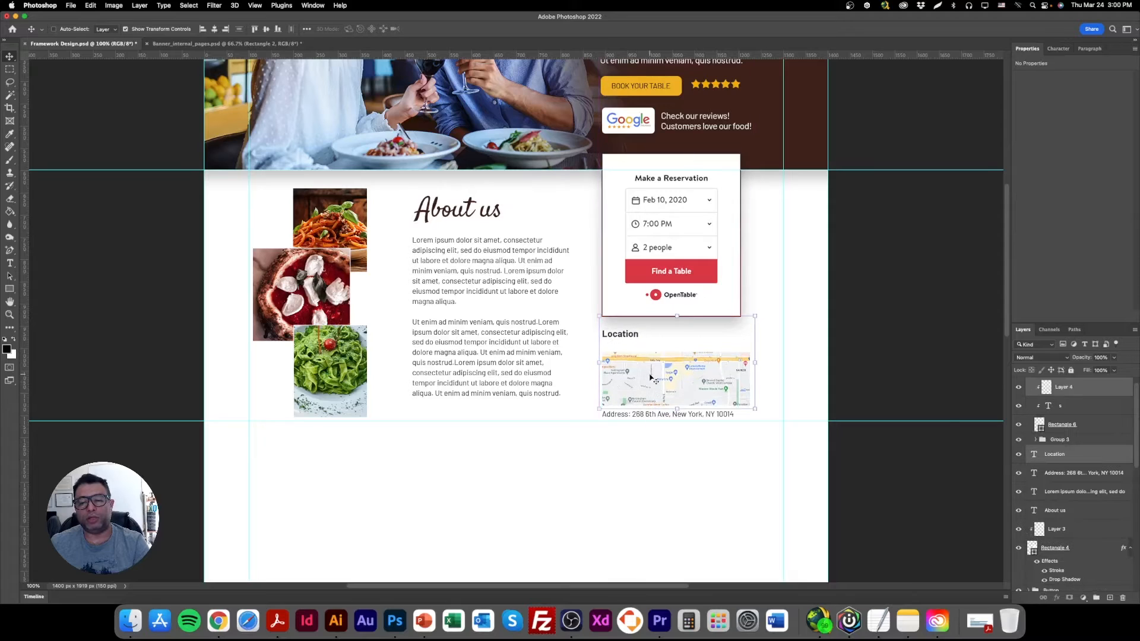
{"action": "key", "text": "Up"}
{"action": "key", "text": "Up"}
Move the map image together with its clipping rectangle up, closer to the Location heading.
{"action": "right_click", "coordinate": [631, 367]}
{"action": "left_click", "coordinate": [636, 370]}
{"action": "right_click", "coordinate": [647, 364]}
{"action": "left_click", "coordinate": [652, 377]}
{"action": "left_click_drag", "start_coordinate": [655, 368], "coordinate": [654, 364]}
Nudge the address line up towards the map and set its word "Address:" in Bold.
{"action": "right_click", "coordinate": [641, 414]}
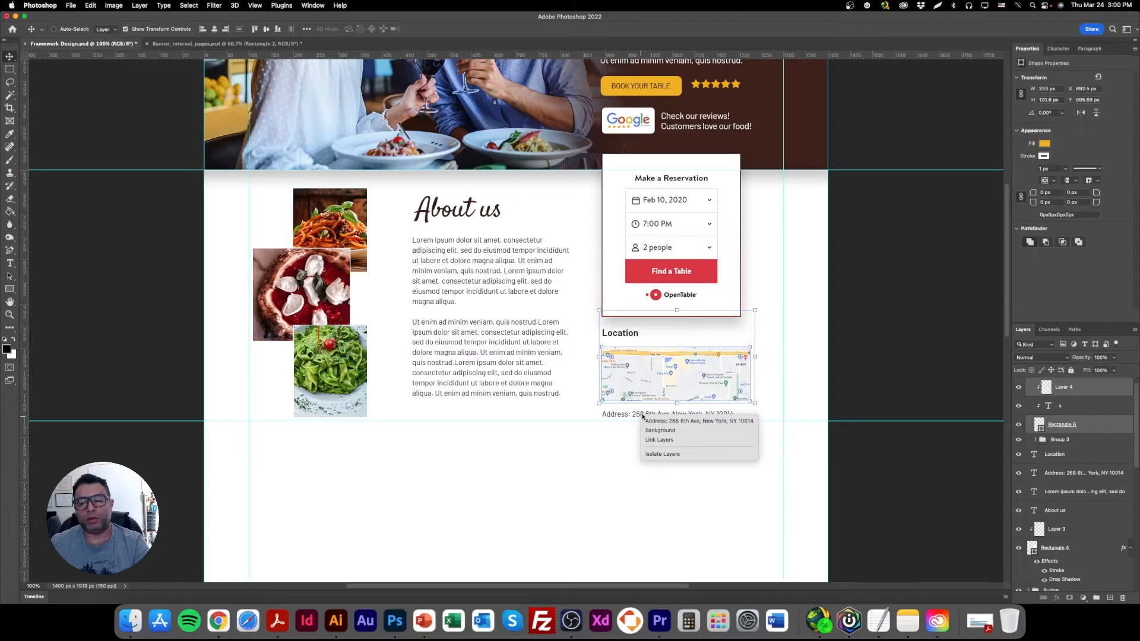
{"action": "left_click", "coordinate": [653, 421]}
{"action": "double_click", "coordinate": [640, 412]}
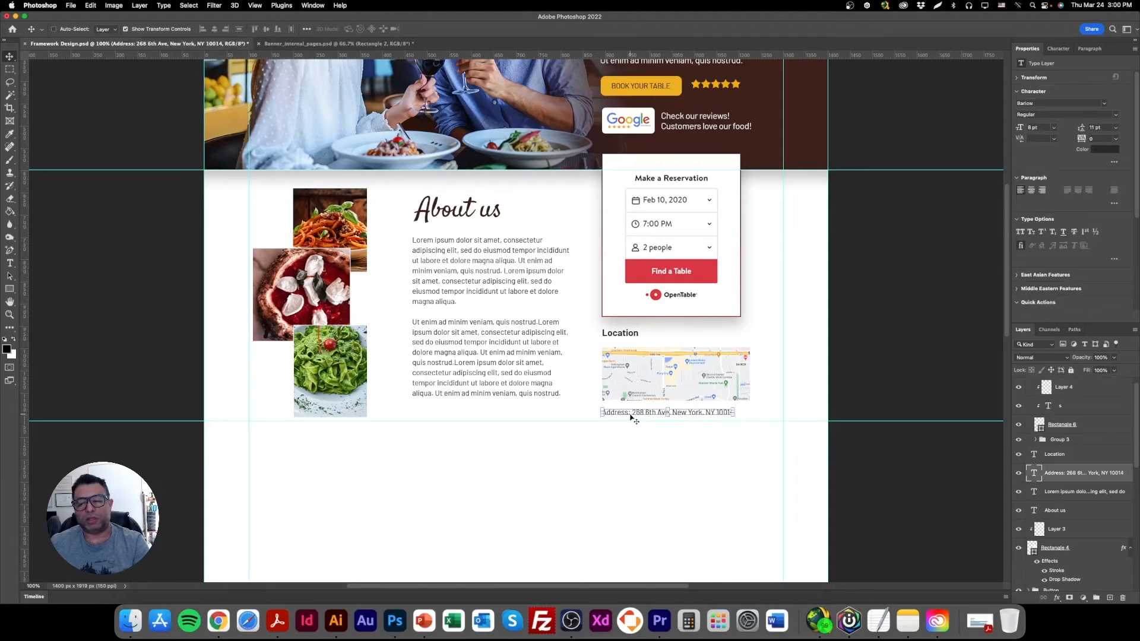
{"action": "left_click_drag", "start_coordinate": [631, 412], "coordinate": [552, 345]}
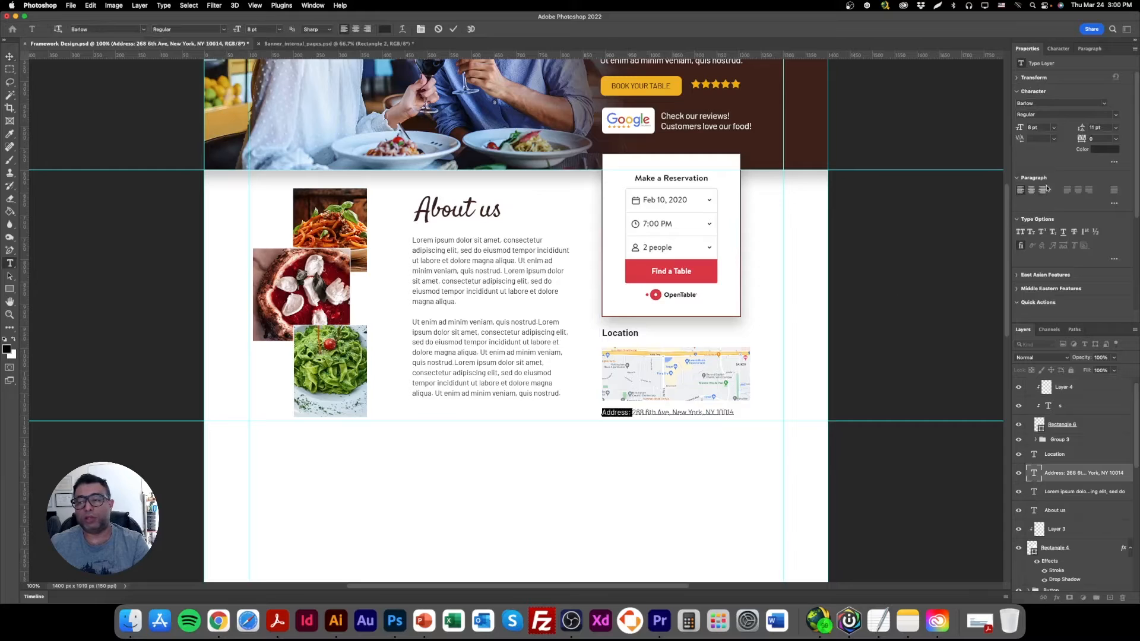
{"action": "left_click", "coordinate": [1116, 114]}
{"action": "left_click", "coordinate": [1052, 190]}
{"action": "key", "text": "ctrl+Return"}
{"action": "key", "text": "v"}
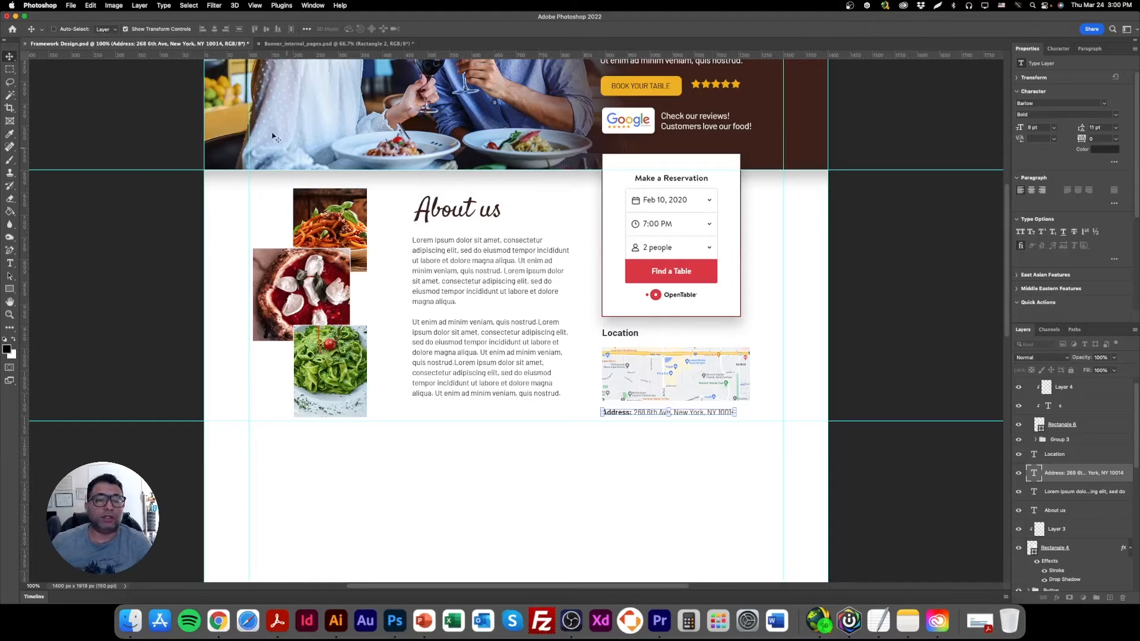
Turn off the transform controls display, review the layout and save the document.
{"action": "left_click", "coordinate": [142, 30]}
{"action": "scroll", "coordinate": [398, 374], "scroll_direction": "up", "scroll_amount": 5}
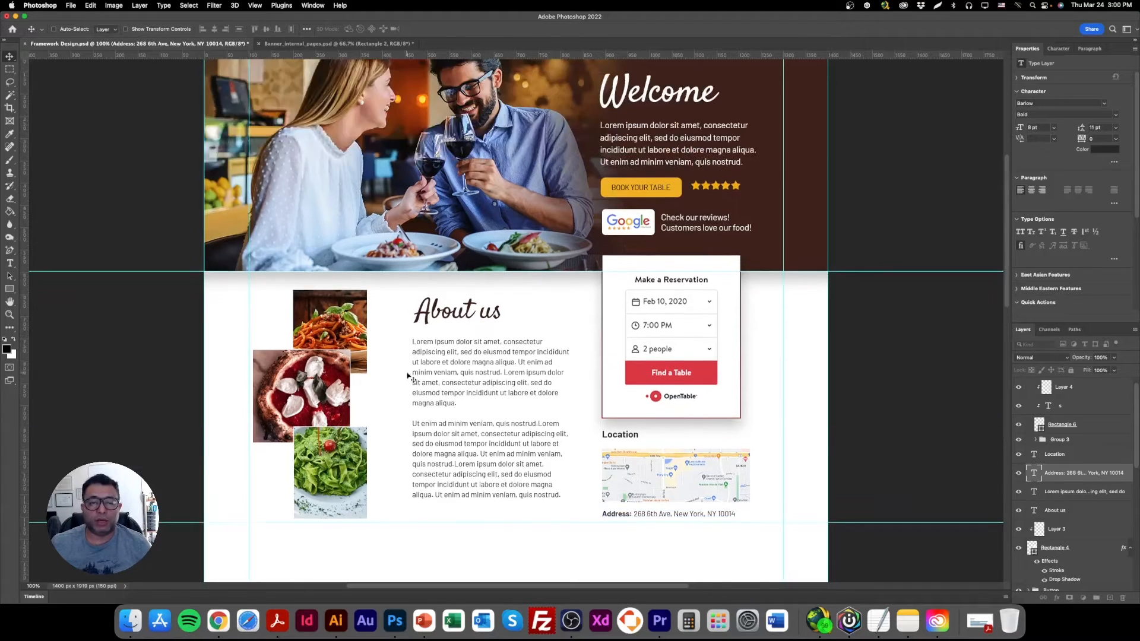
{"action": "scroll", "coordinate": [399, 365], "scroll_direction": "down", "scroll_amount": 15}
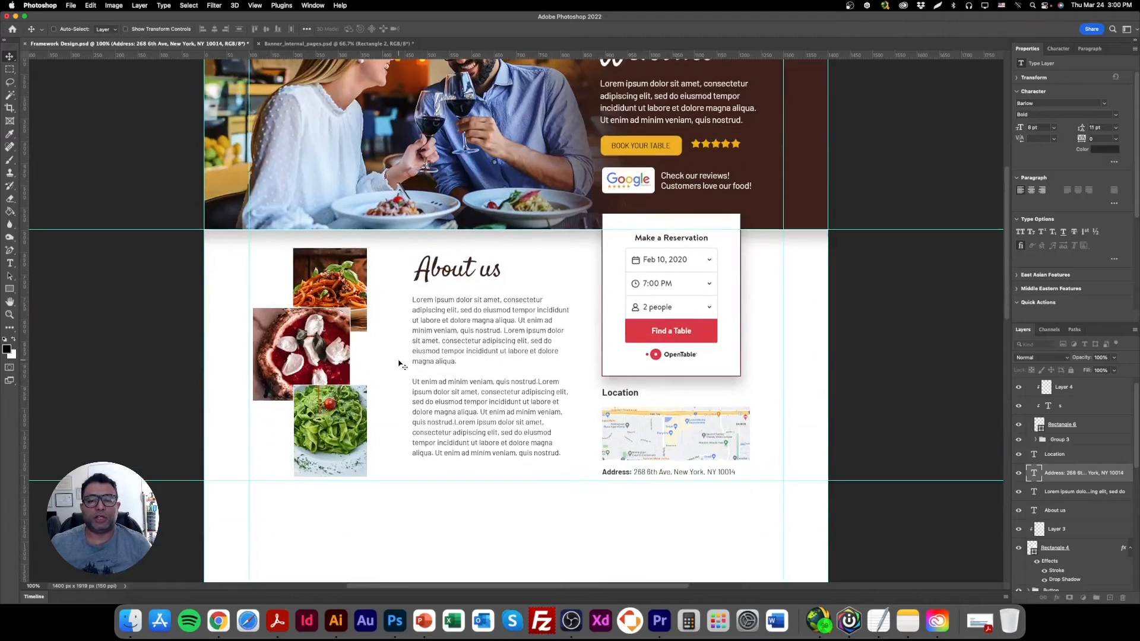
{"action": "scroll", "coordinate": [397, 364], "scroll_direction": "up", "scroll_amount": 10}
{"action": "scroll", "coordinate": [399, 366], "scroll_direction": "up", "scroll_amount": 5}
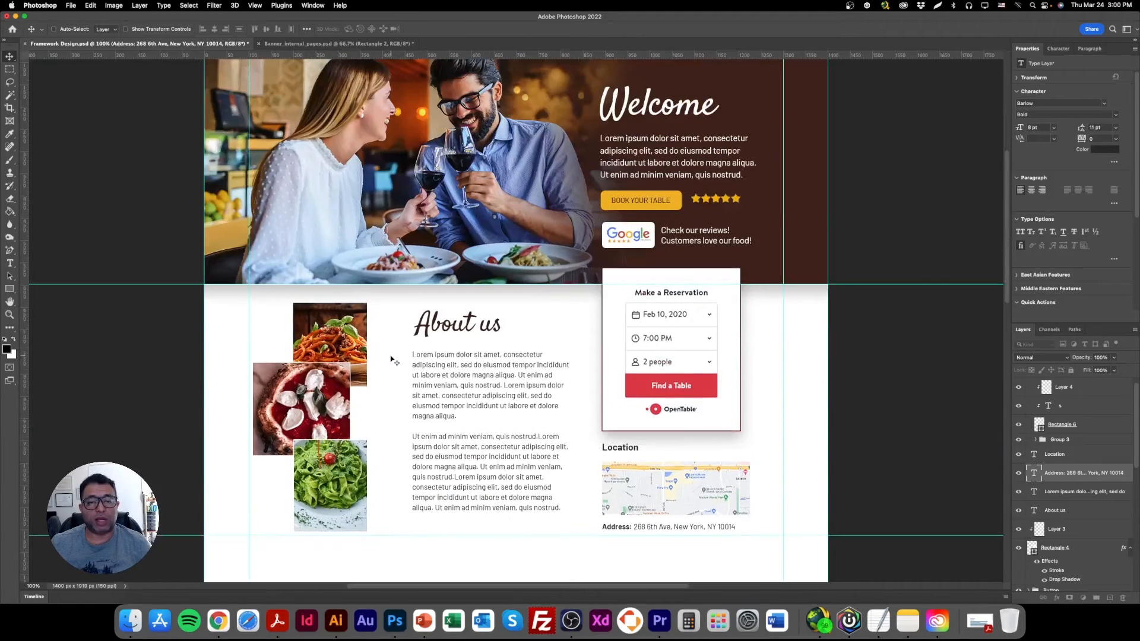
{"action": "key", "text": "super+s"}
Move the Welcome heading and the paragraph below it up slightly in the banner.
{"action": "scroll", "coordinate": [390, 366], "scroll_direction": "down", "scroll_amount": 4}
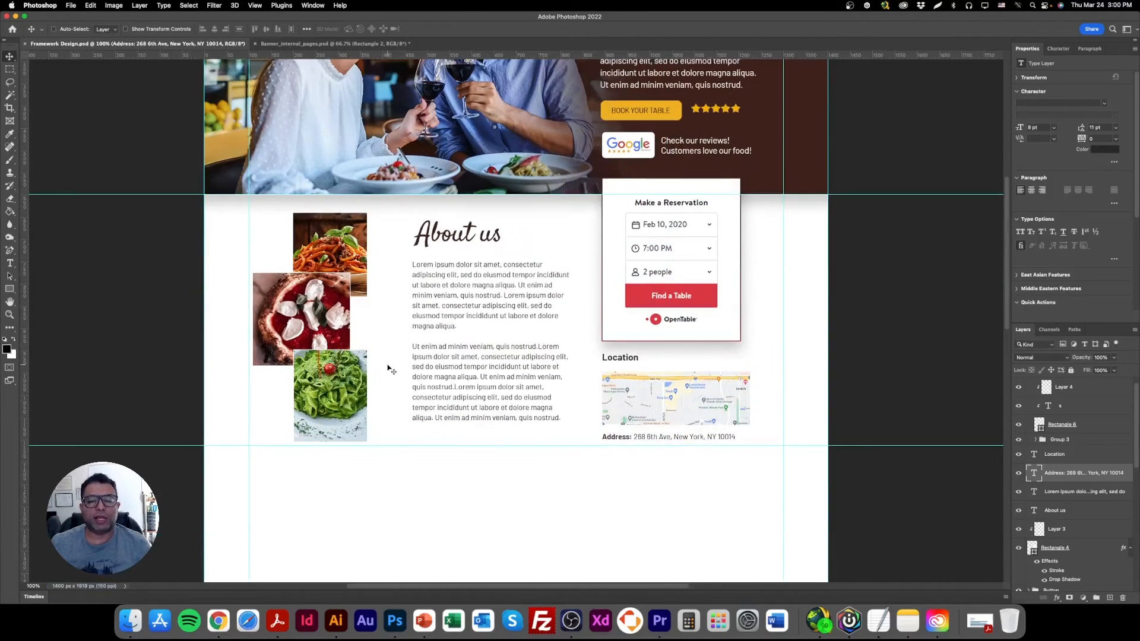
{"action": "scroll", "coordinate": [389, 369], "scroll_direction": "up", "scroll_amount": 2}
{"action": "scroll", "coordinate": [616, 263], "scroll_direction": "up", "scroll_amount": 4}
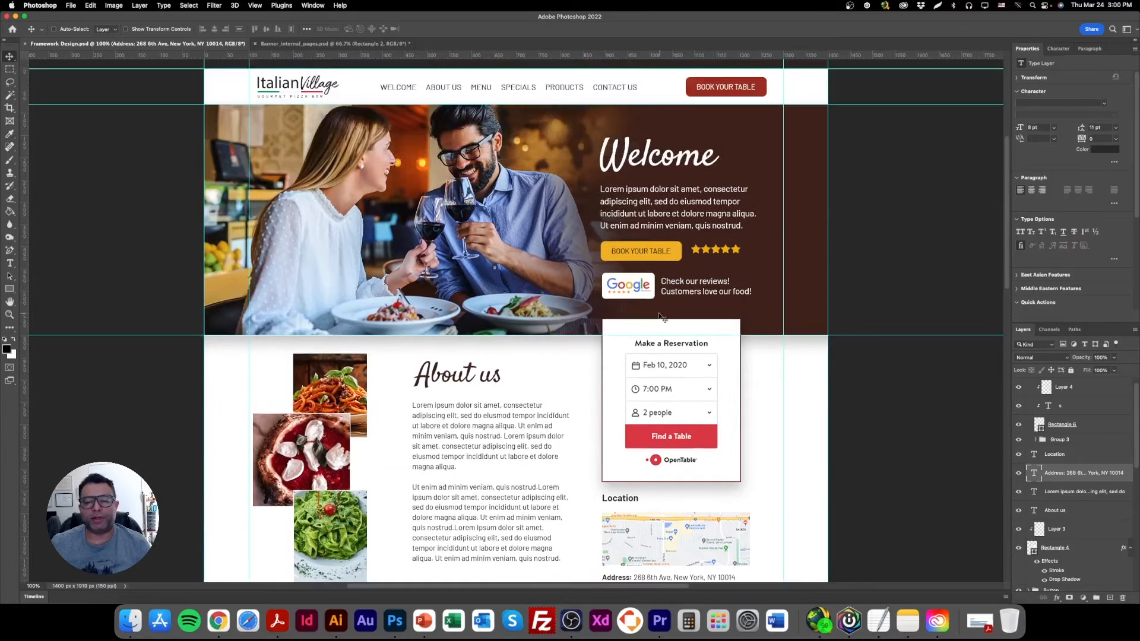
{"action": "scroll", "coordinate": [646, 325], "scroll_direction": "down", "scroll_amount": 2}
{"action": "scroll", "coordinate": [632, 416], "scroll_direction": "down", "scroll_amount": 2}
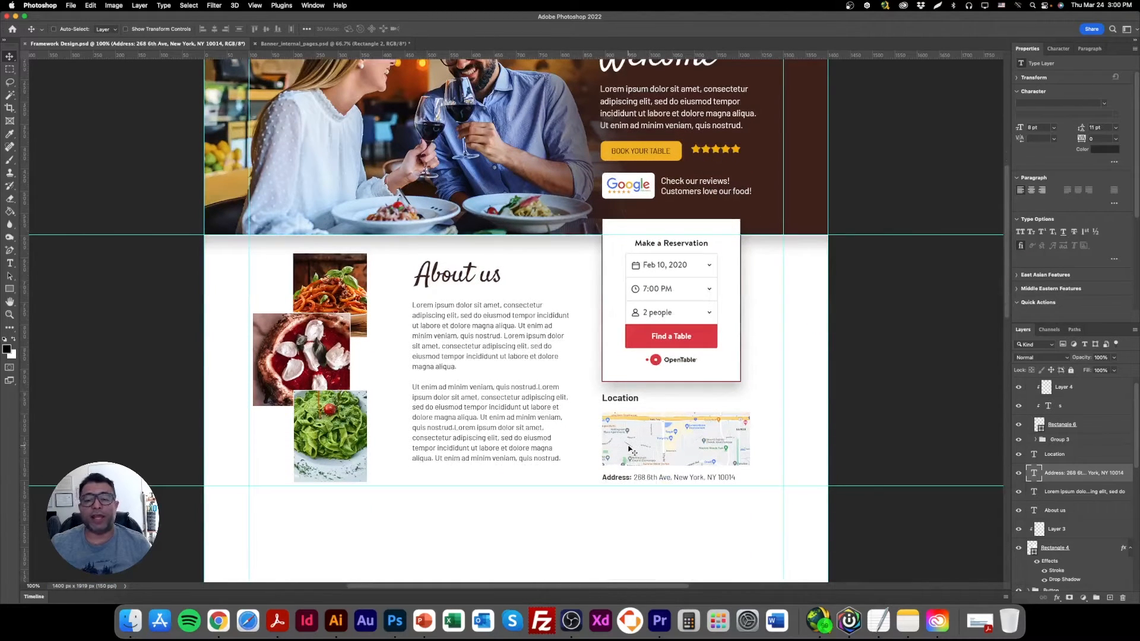
{"action": "scroll", "coordinate": [630, 451], "scroll_direction": "up", "scroll_amount": 3}
{"action": "right_click", "coordinate": [631, 130]}
{"action": "left_click", "coordinate": [645, 137]}
{"action": "left_click_drag", "start_coordinate": [683, 134], "coordinate": [683, 125]}
{"action": "right_click", "coordinate": [655, 171]}
{"action": "left_click", "coordinate": [677, 172]}
{"action": "left_click_drag", "start_coordinate": [677, 172], "coordinate": [677, 161]}
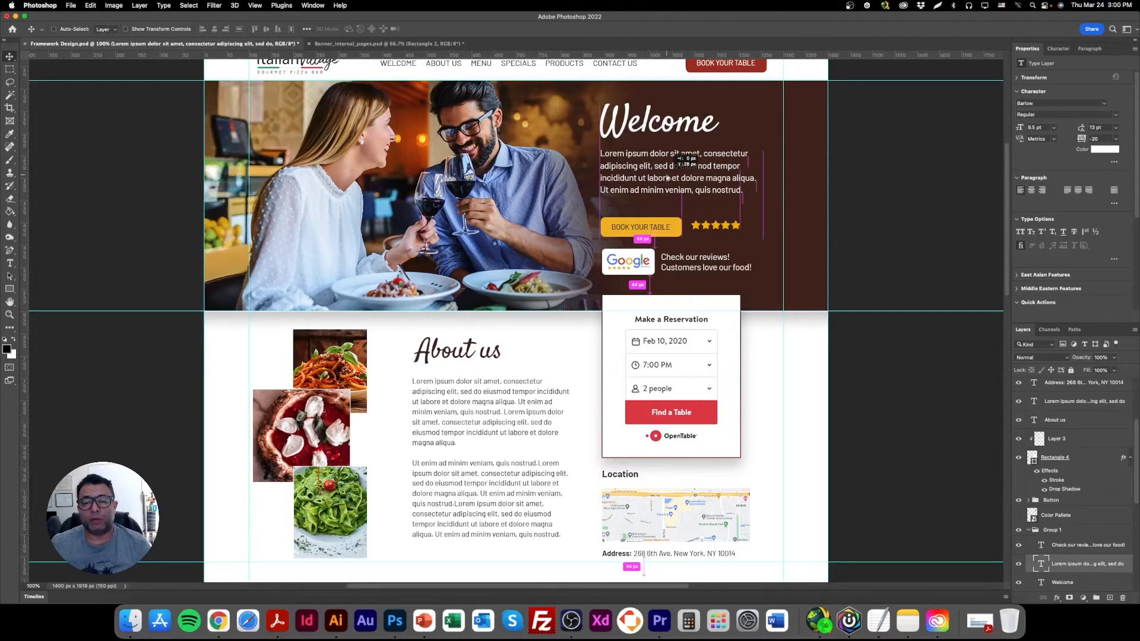
Move the banner's booking button, stars, Google logo and review text up to follow the paragraph, and save.
{"action": "right_click", "coordinate": [628, 231]}
{"action": "left_click", "coordinate": [652, 228]}
{"action": "right_click", "coordinate": [711, 228]}
{"action": "left_click", "coordinate": [713, 229], "text": "shift"}
{"action": "left_click_drag", "start_coordinate": [673, 231], "coordinate": [674, 221]}
{"action": "right_click", "coordinate": [677, 258]}
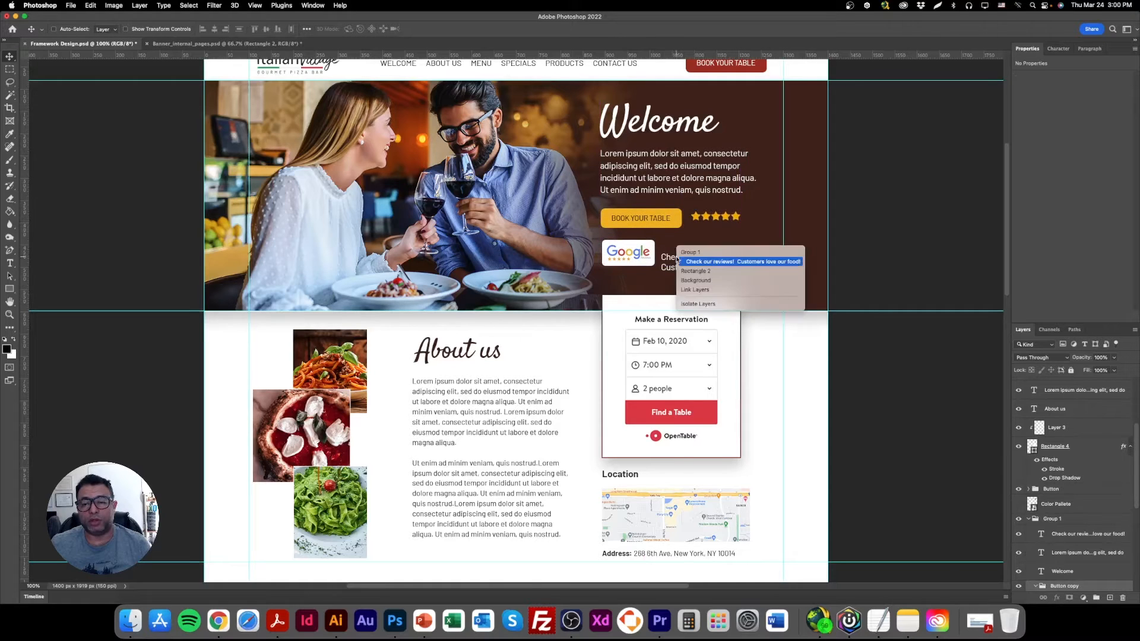
{"action": "left_click", "coordinate": [677, 262]}
{"action": "left_click_drag", "start_coordinate": [677, 261], "coordinate": [677, 252]}
{"action": "key", "text": "super+s"}
Move the About us heading and its paragraph left together, closer to the food photos.
{"action": "scroll", "coordinate": [475, 268], "scroll_direction": "down", "scroll_amount": 5}
{"action": "right_click", "coordinate": [463, 250]}
{"action": "left_click", "coordinate": [482, 256]}
{"action": "right_click", "coordinate": [449, 212]}
{"action": "left_click", "coordinate": [469, 217]}
{"action": "left_click_drag", "start_coordinate": [492, 214], "coordinate": [475, 217]}
Widen the About us paragraph's text box slightly towards the reservation card.
{"action": "right_click", "coordinate": [490, 262]}
{"action": "left_click", "coordinate": [534, 268]}
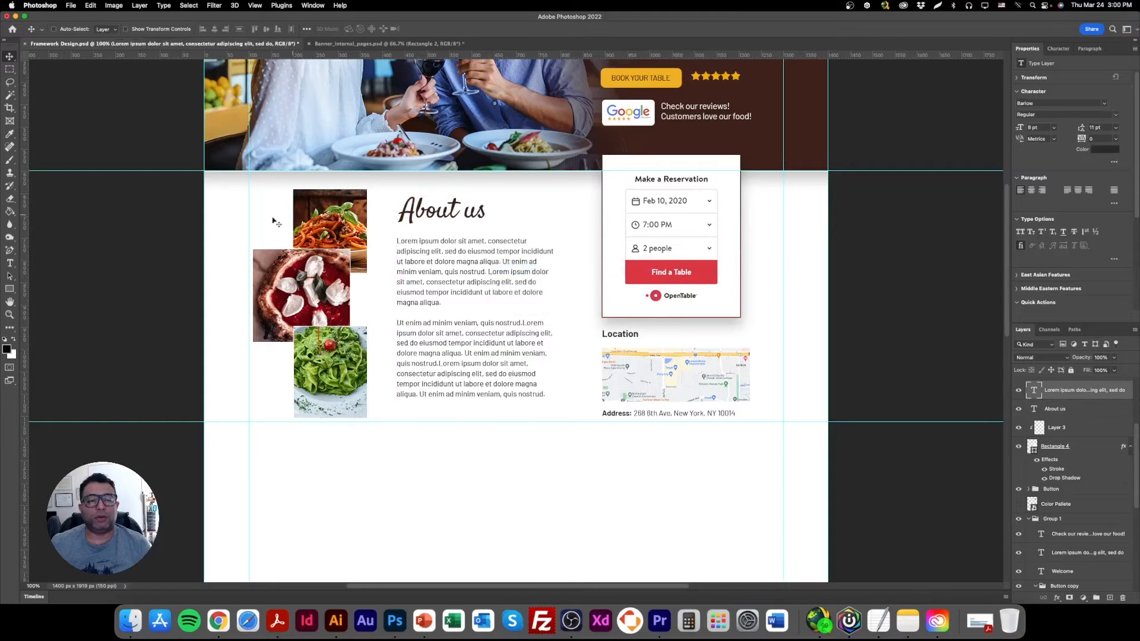
{"action": "left_click", "coordinate": [9, 263]}
{"action": "left_click", "coordinate": [482, 271]}
{"action": "left_click_drag", "start_coordinate": [562, 321], "coordinate": [572, 321]}
{"action": "left_click", "coordinate": [11, 58]}
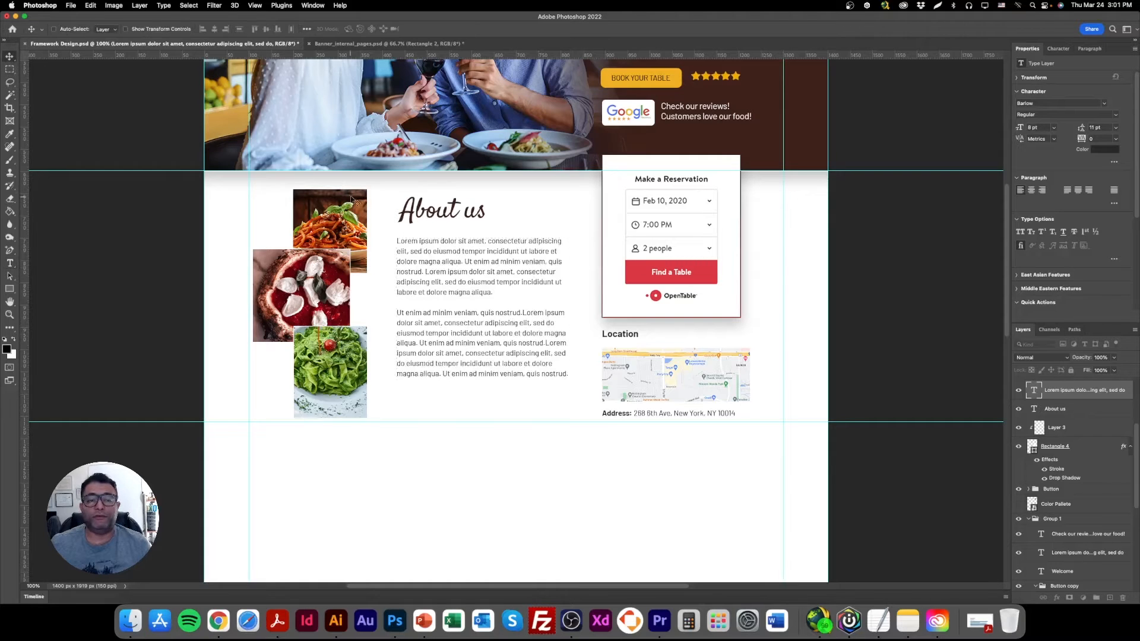
{"action": "double_click", "coordinate": [482, 339]}
{"action": "left_click", "coordinate": [532, 363]}
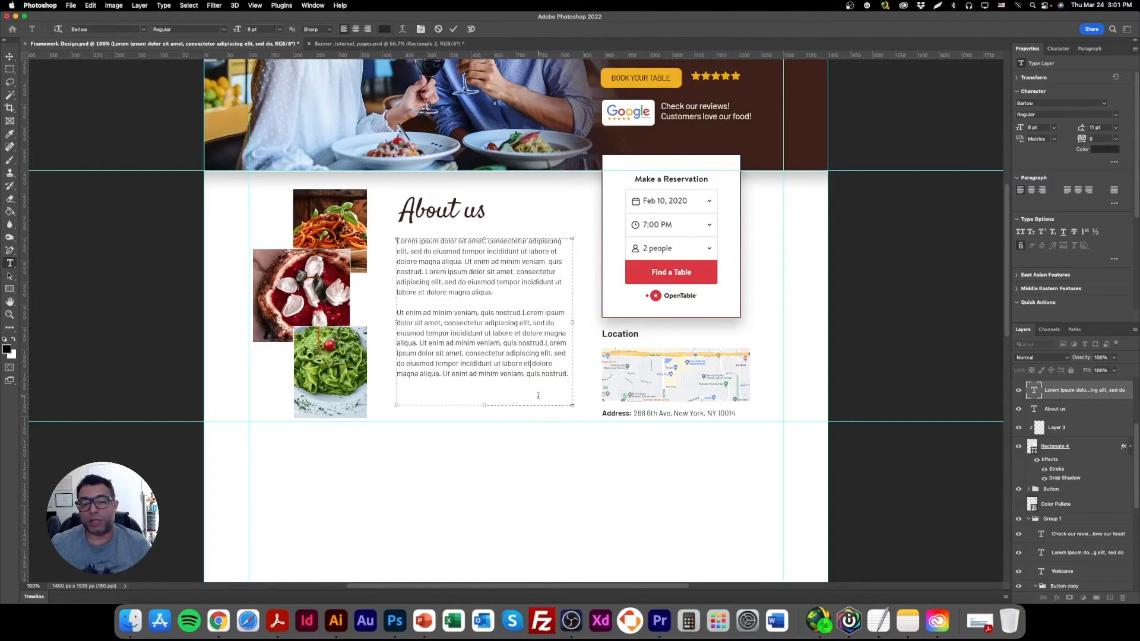
{"action": "left_click", "coordinate": [10, 57]}
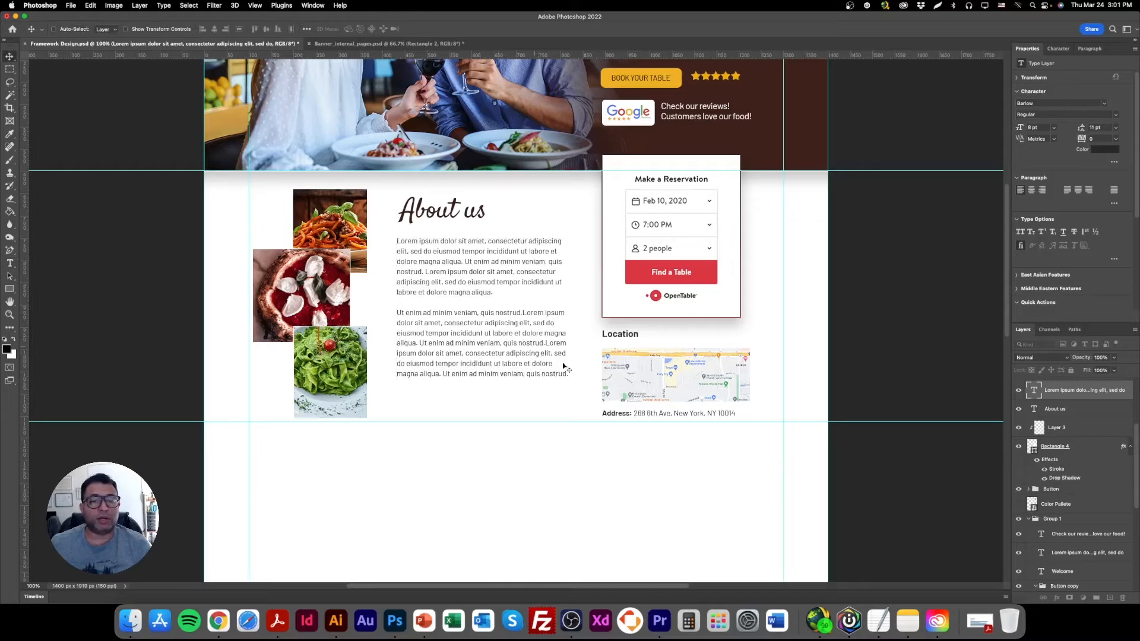
Reduce the banner's Welcome heading to 35 pt and finally to 30 pt.
{"action": "scroll", "coordinate": [552, 381], "scroll_direction": "up", "scroll_amount": 2}
{"action": "scroll", "coordinate": [525, 378], "scroll_direction": "up", "scroll_amount": 2}
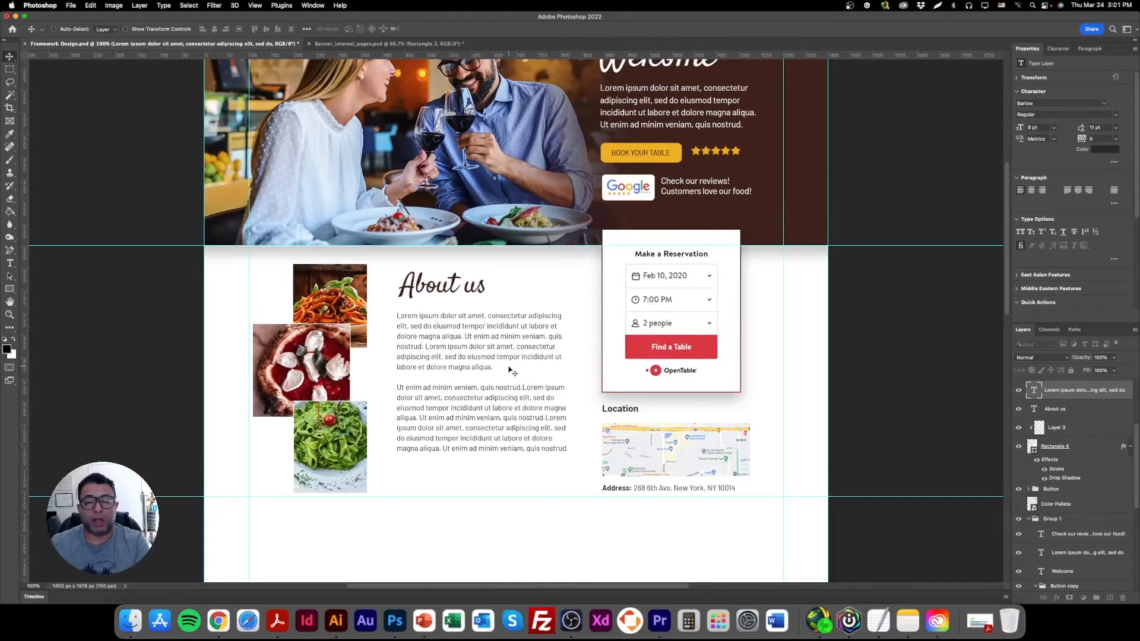
{"action": "scroll", "coordinate": [510, 371], "scroll_direction": "up", "scroll_amount": 6}
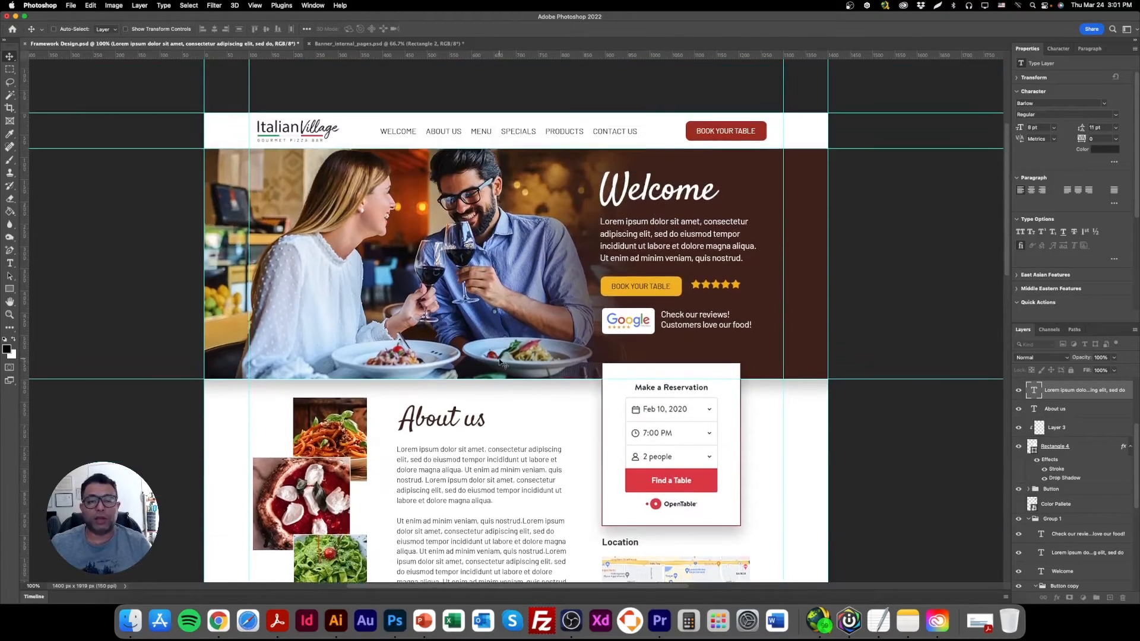
{"action": "scroll", "coordinate": [466, 385], "scroll_direction": "down", "scroll_amount": 2}
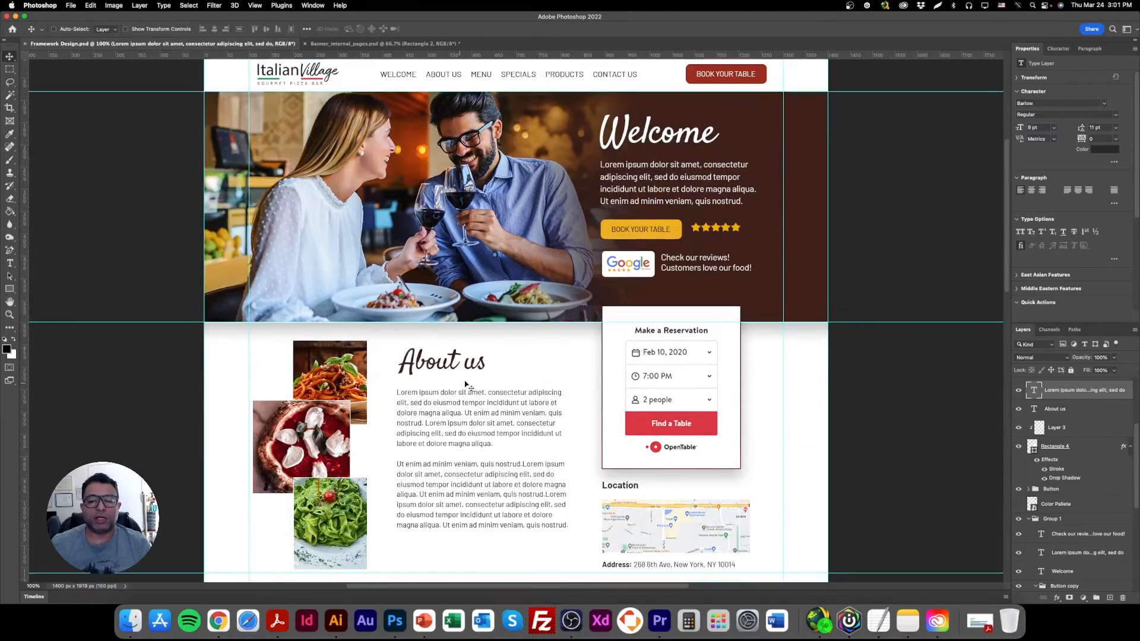
{"action": "right_click", "coordinate": [671, 124]}
{"action": "left_click", "coordinate": [674, 132]}
{"action": "left_click", "coordinate": [1019, 125]}
{"action": "key", "text": "BackSpace"}
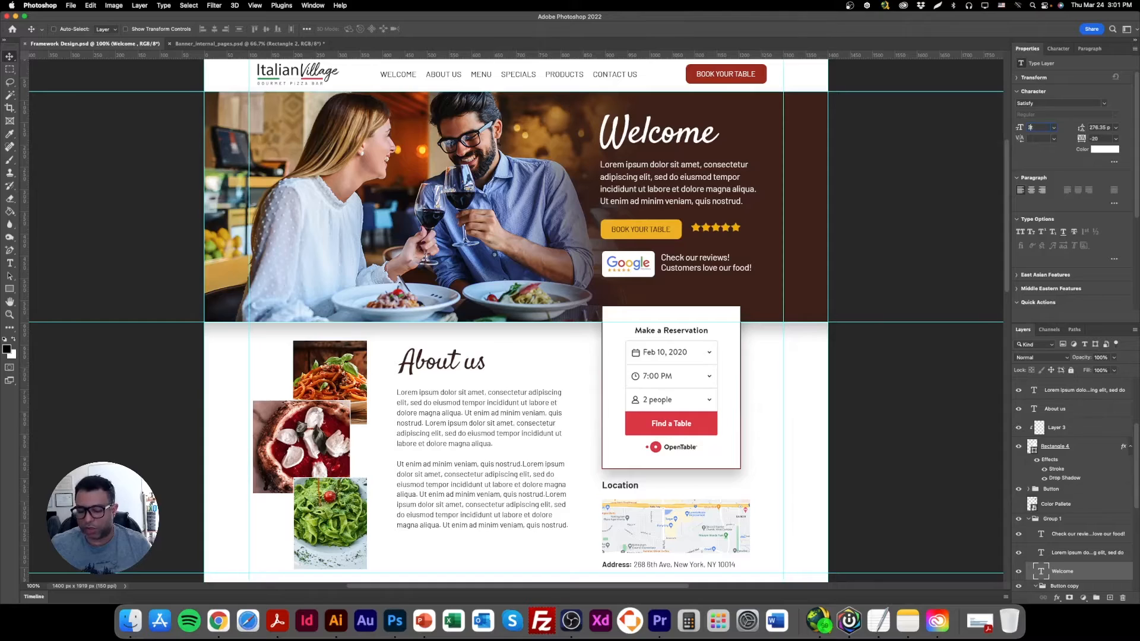
{"action": "key", "text": "Return"}
{"action": "left_click", "coordinate": [566, 225]}
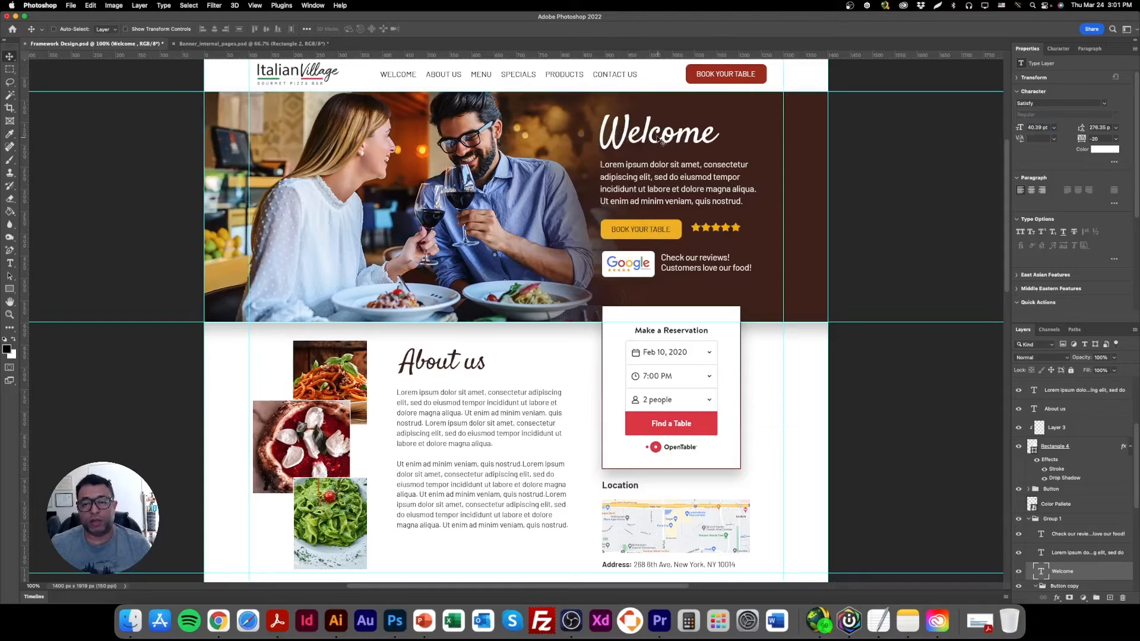
{"action": "type", "text": "35"}
{"action": "key", "text": "Return"}
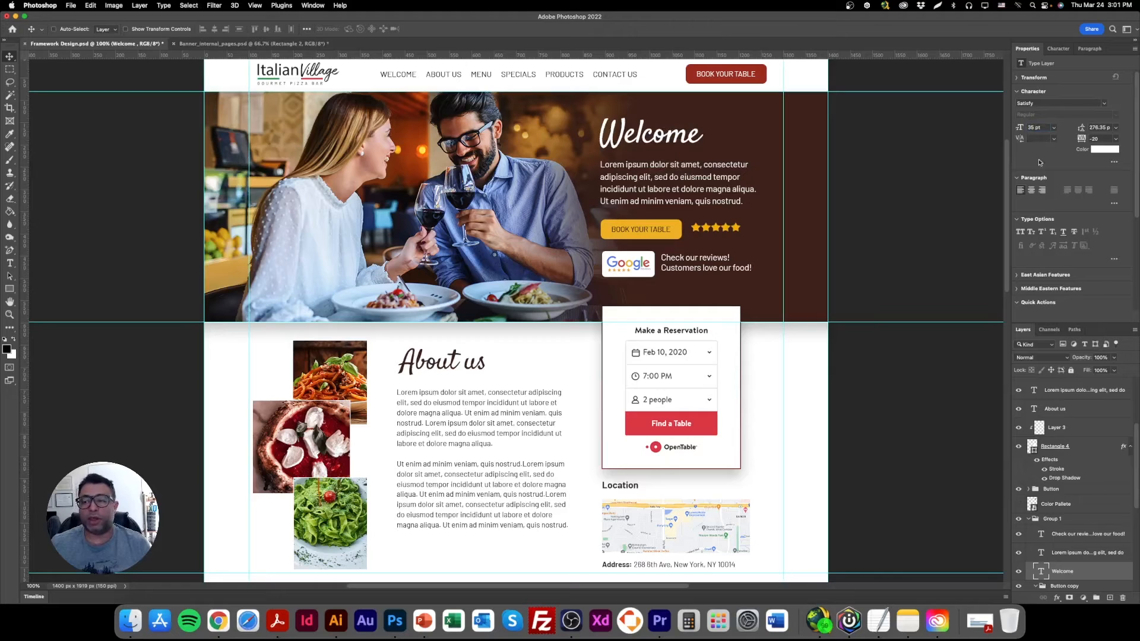
{"action": "key", "text": "Return"}
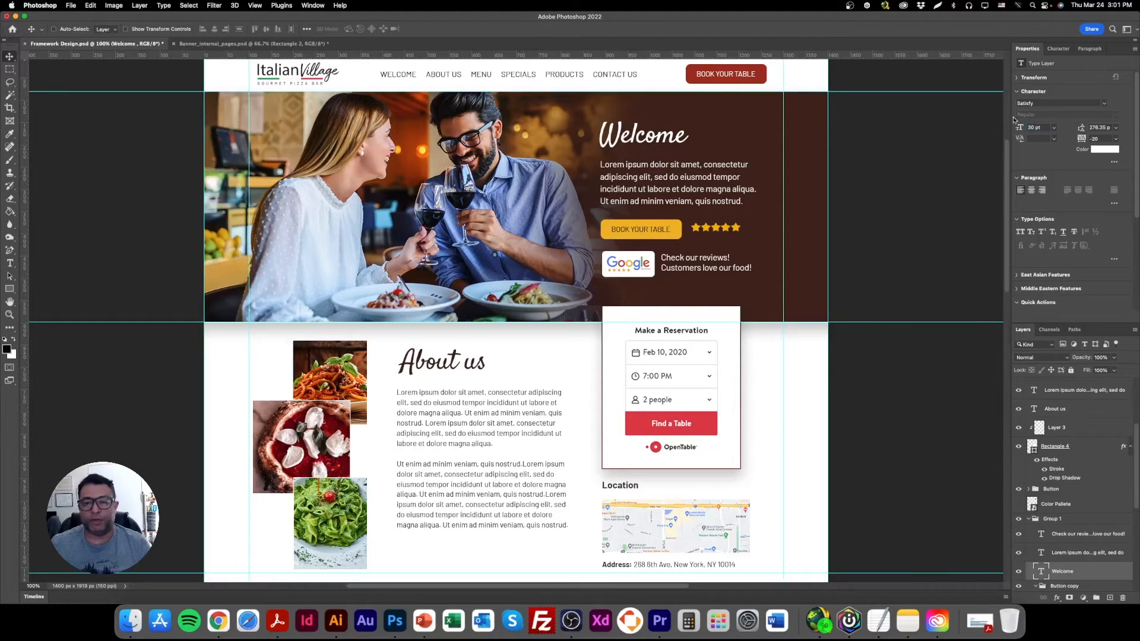
Set the banner paragraph's font size to 9 pt and save the document.
{"action": "right_click", "coordinate": [638, 160]}
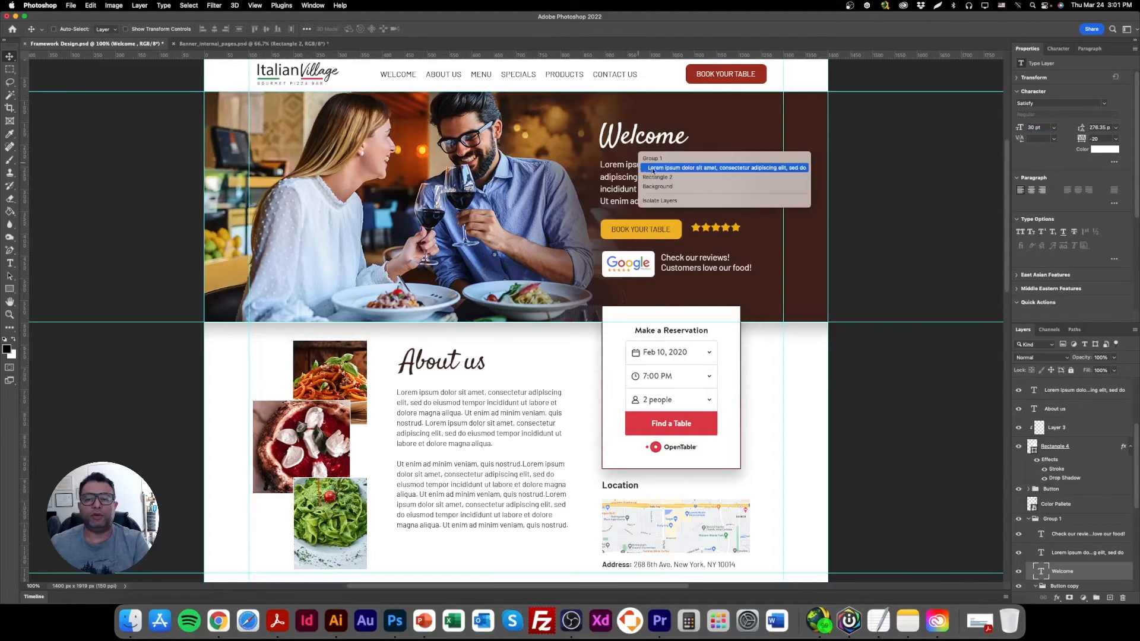
{"action": "left_click", "coordinate": [683, 168]}
{"action": "left_click_drag", "start_coordinate": [1043, 127], "coordinate": [1008, 127]}
{"action": "type", "text": "9"}
{"action": "key", "text": "Return"}
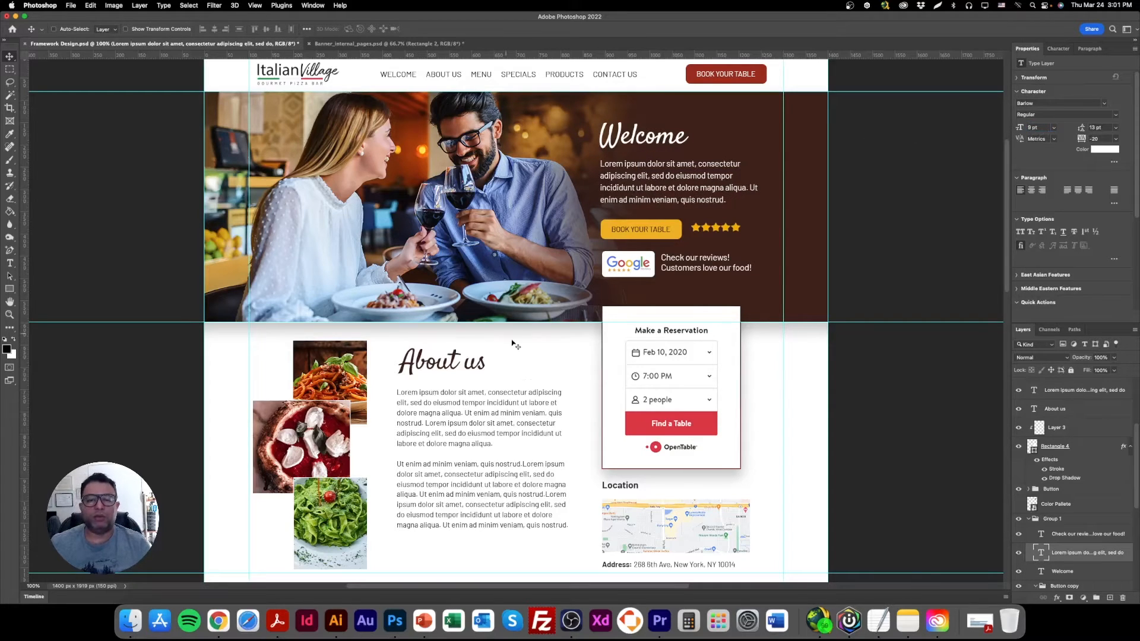
{"action": "key", "text": "super+s"}
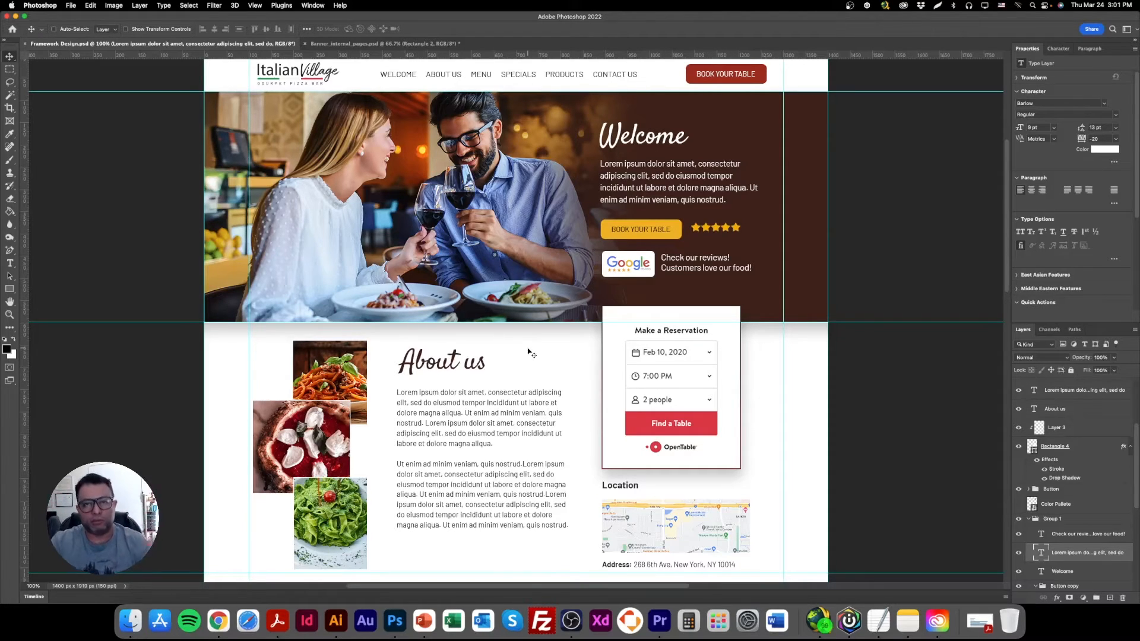
Move the horizontal guide beneath the About us section slightly down, to about 1171 px.
{"action": "scroll", "coordinate": [461, 382], "scroll_direction": "down", "scroll_amount": 1}
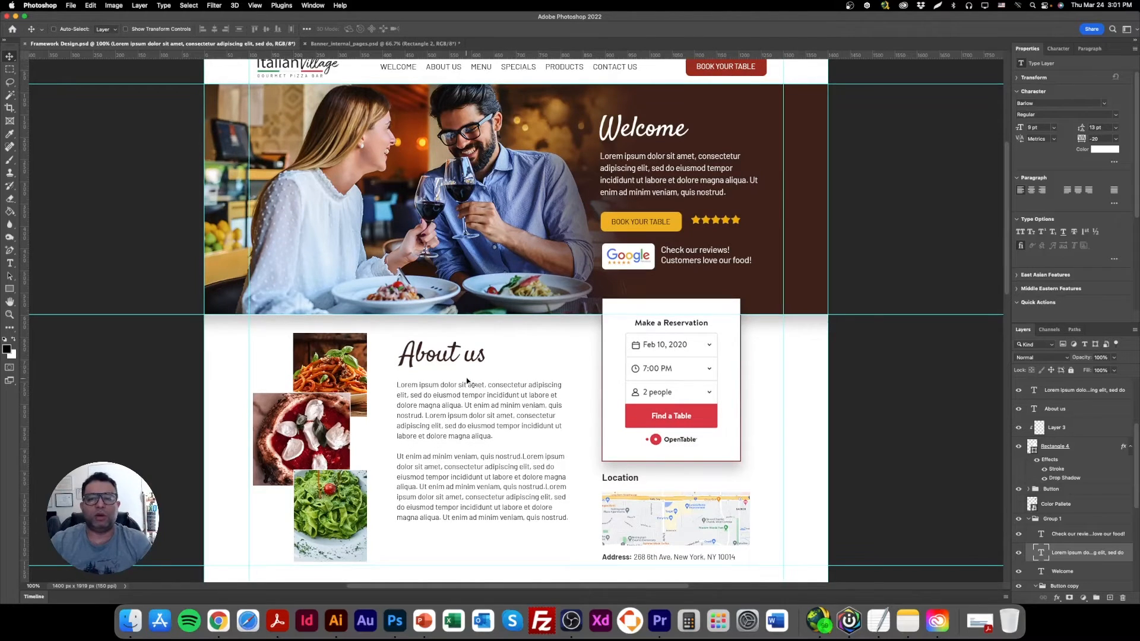
{"action": "scroll", "coordinate": [466, 379], "scroll_direction": "down", "scroll_amount": 10}
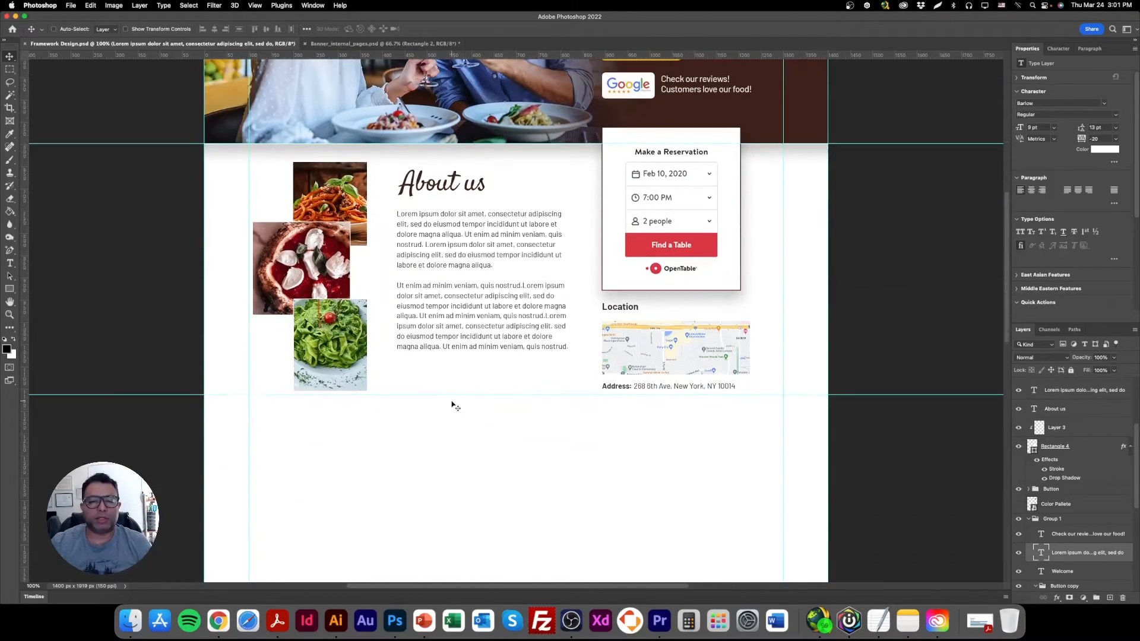
{"action": "scroll", "coordinate": [454, 407], "scroll_direction": "down", "scroll_amount": 3}
{"action": "left_click_drag", "start_coordinate": [446, 348], "coordinate": [445, 352]}
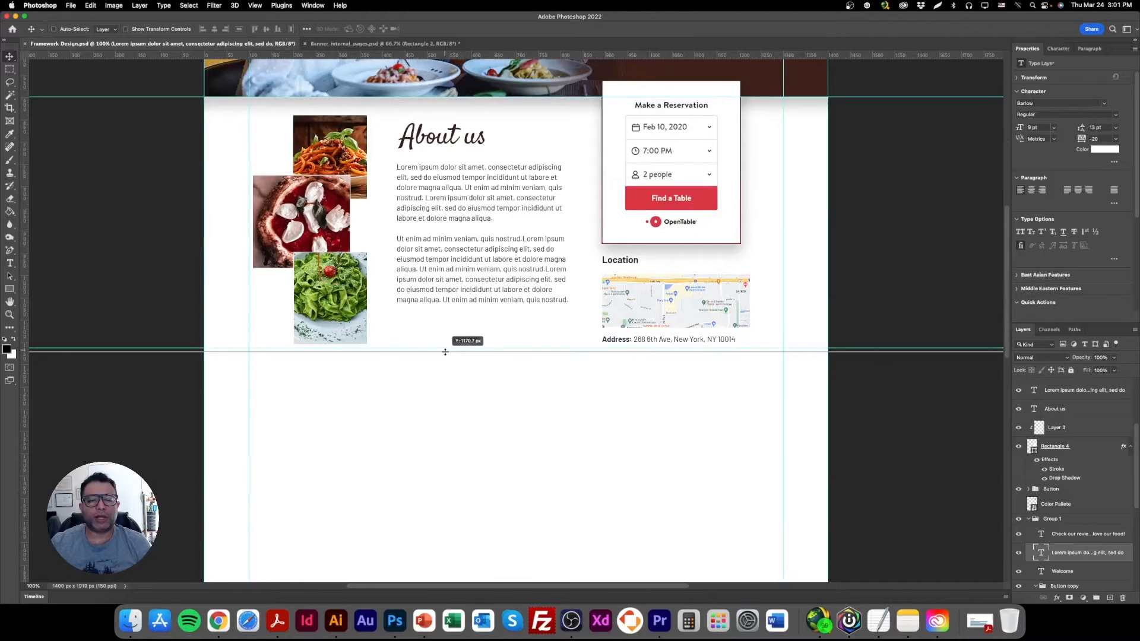
{"action": "double_click", "coordinate": [445, 352]}
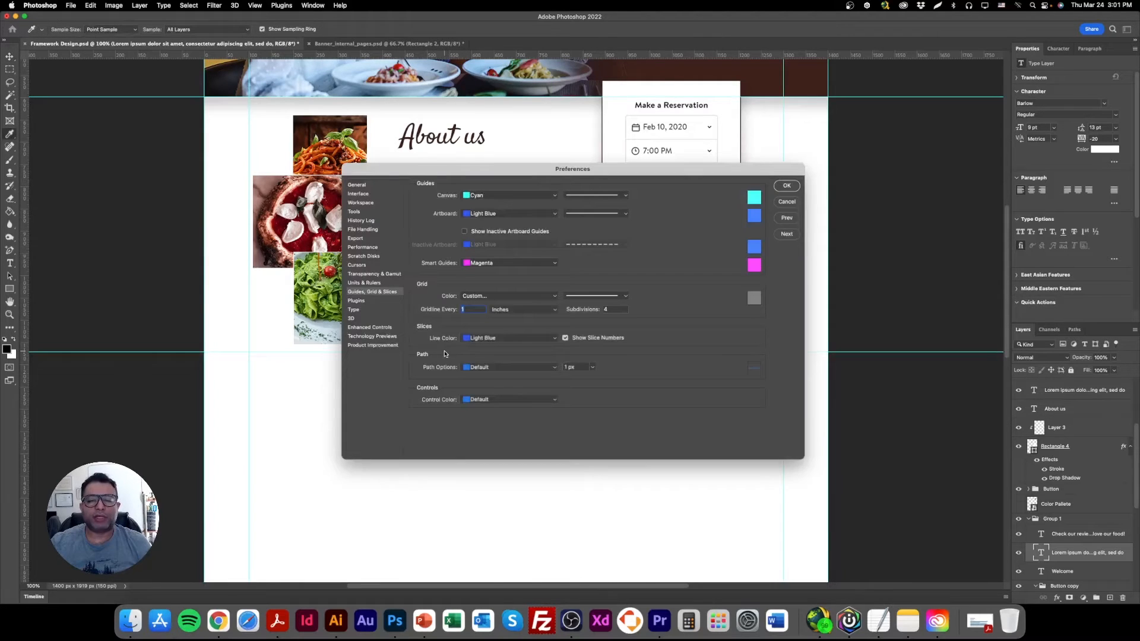
{"action": "left_click", "coordinate": [787, 203]}
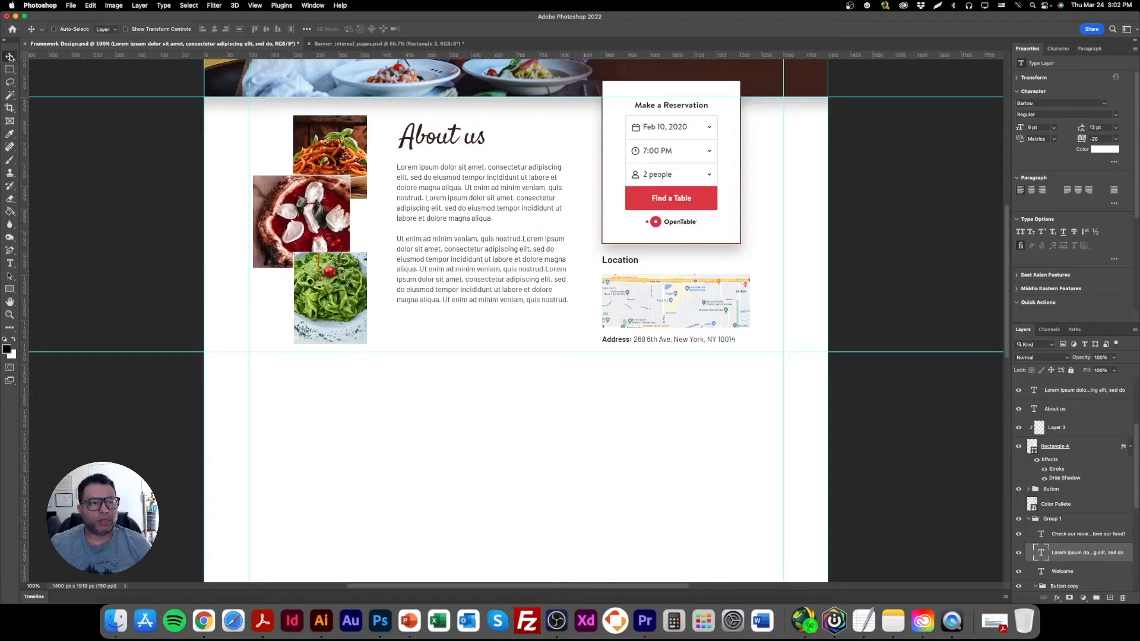
Paste the hand-drawn framework sketch, bring its layer to the front and place it over the About us section and the blank area below.
{"action": "key", "text": "cmd+v"}
{"action": "mouse_move", "coordinate": [466, 337]}
{"action": "left_mouse_down"}
{"action": "mouse_move", "coordinate": [472, 417]}
{"action": "mouse_move", "coordinate": [454, 406]}
{"action": "left_mouse_up"}
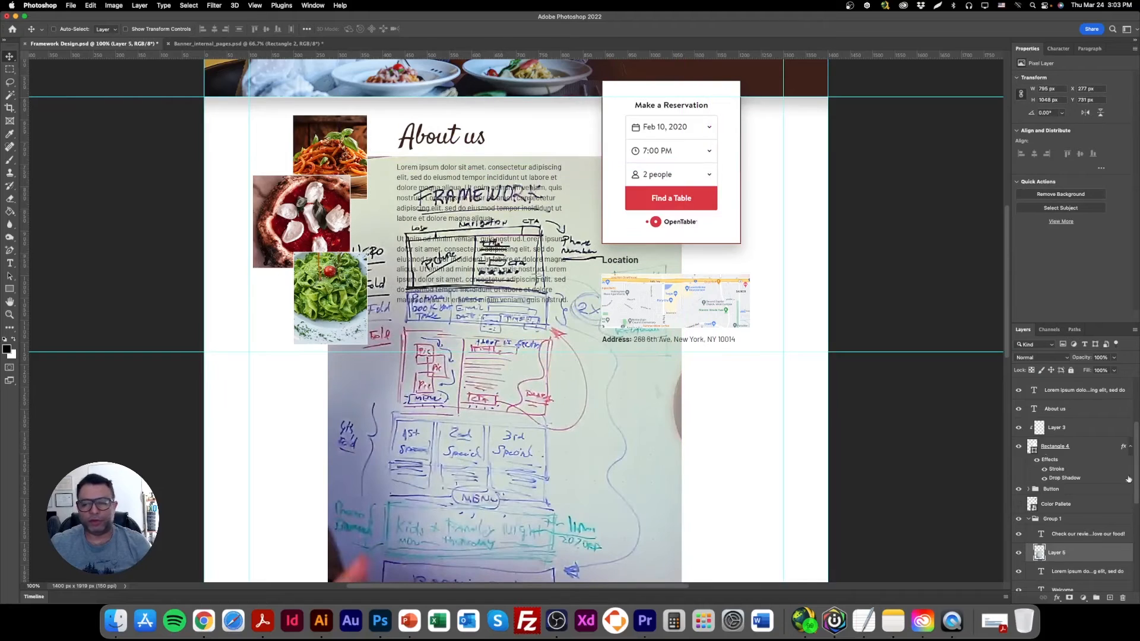
{"action": "mouse_move", "coordinate": [1097, 564]}
{"action": "left_mouse_down"}
{"action": "mouse_move", "coordinate": [1100, 359]}
{"action": "mouse_move", "coordinate": [1087, 379]}
{"action": "left_mouse_up"}
{"action": "mouse_move", "coordinate": [567, 385]}
{"action": "left_mouse_down"}
{"action": "mouse_move", "coordinate": [449, 325]}
{"action": "mouse_move", "coordinate": [468, 323]}
{"action": "left_mouse_up"}
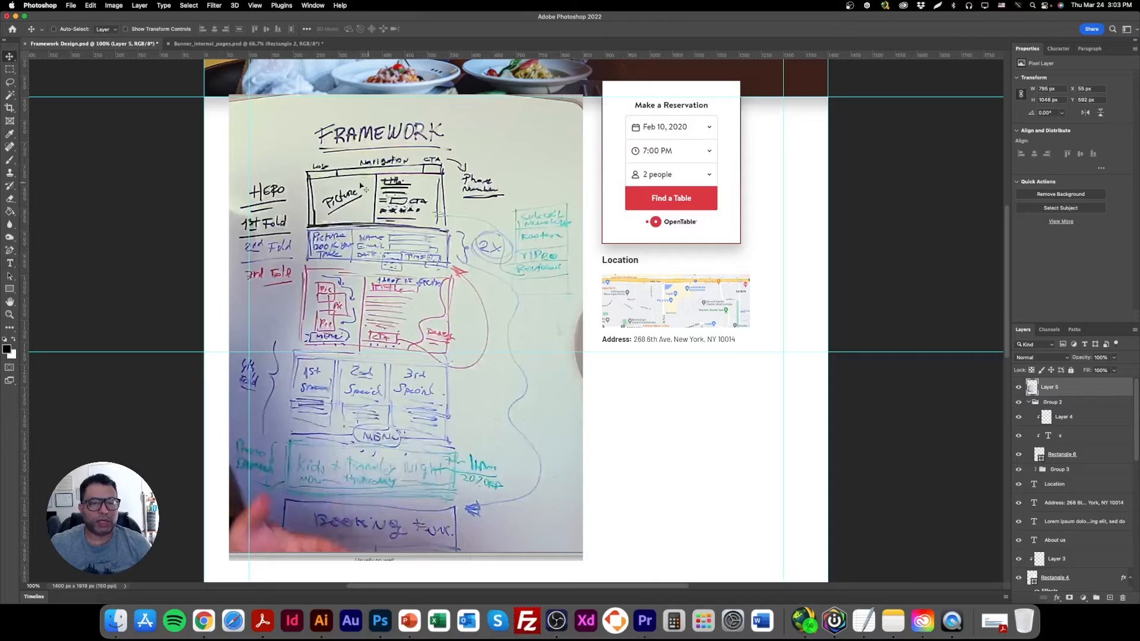
Brush black crosses over the sketch's first three sections and an arrow pointing at the specials row.
{"action": "left_click", "coordinate": [9, 160]}
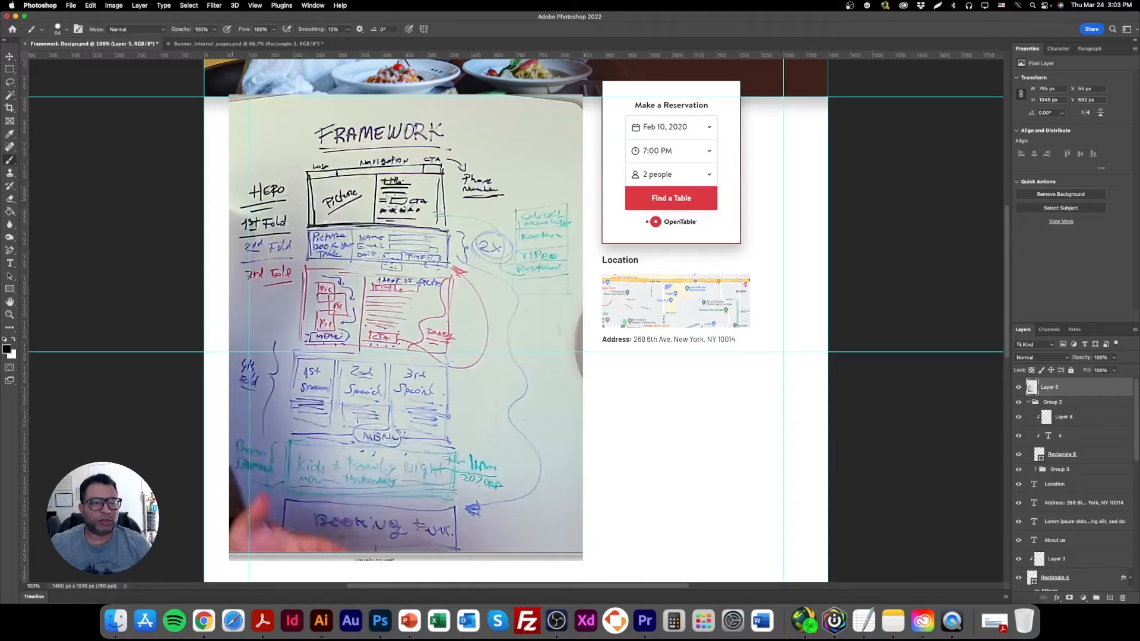
{"action": "left_click_drag", "start_coordinate": [463, 154], "coordinate": [303, 208]}
{"action": "mouse_move", "coordinate": [303, 145]}
{"action": "left_mouse_down"}
{"action": "mouse_move", "coordinate": [494, 224]}
{"action": "mouse_move", "coordinate": [311, 257]}
{"action": "mouse_move", "coordinate": [466, 283]}
{"action": "mouse_move", "coordinate": [313, 330]}
{"action": "left_mouse_up"}
{"action": "left_click_drag", "start_coordinate": [302, 274], "coordinate": [459, 355]}
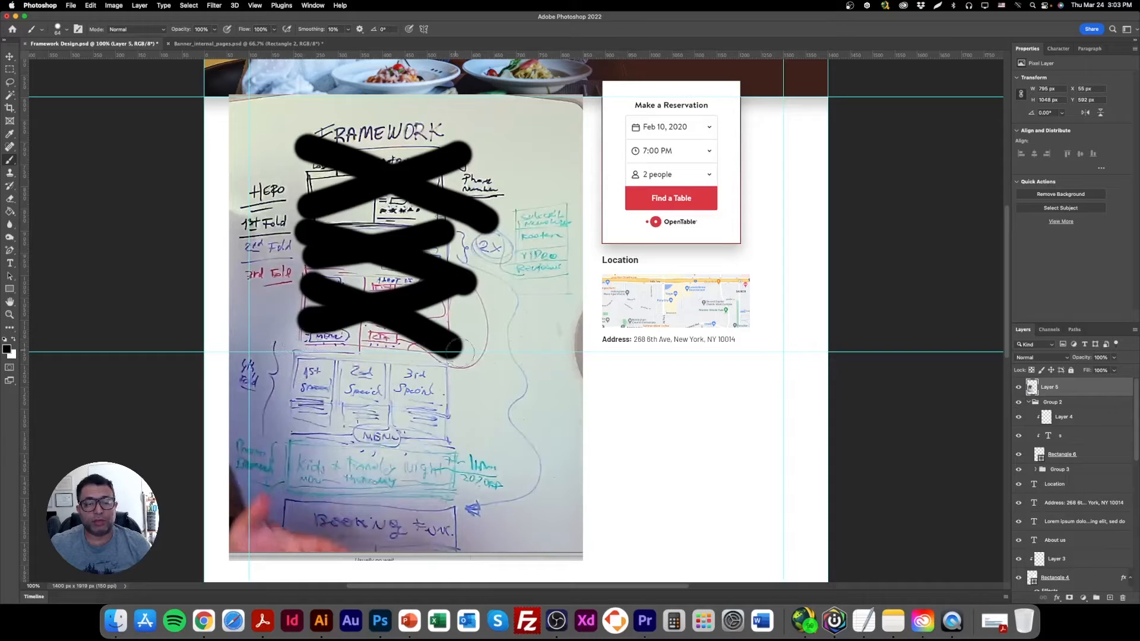
{"action": "mouse_move", "coordinate": [547, 324]}
{"action": "left_mouse_down"}
{"action": "mouse_move", "coordinate": [528, 358]}
{"action": "mouse_move", "coordinate": [458, 394]}
{"action": "mouse_move", "coordinate": [475, 378]}
{"action": "mouse_move", "coordinate": [459, 384]}
{"action": "mouse_move", "coordinate": [511, 418]}
{"action": "left_mouse_up"}
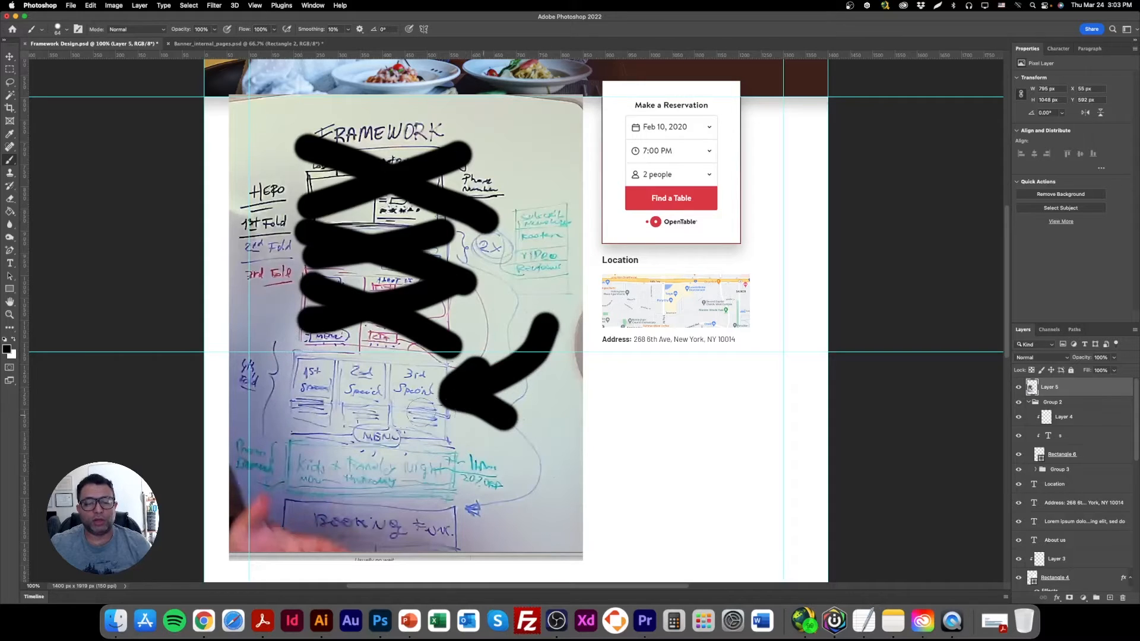
Hide the marked-up framework sketch layer.
{"action": "left_click", "coordinate": [9, 56]}
{"action": "mouse_move", "coordinate": [342, 229]}
{"action": "left_mouse_down"}
{"action": "mouse_move", "coordinate": [380, 237]}
{"action": "mouse_move", "coordinate": [365, 213]}
{"action": "left_mouse_up"}
{"action": "left_click", "coordinate": [1013, 389]}
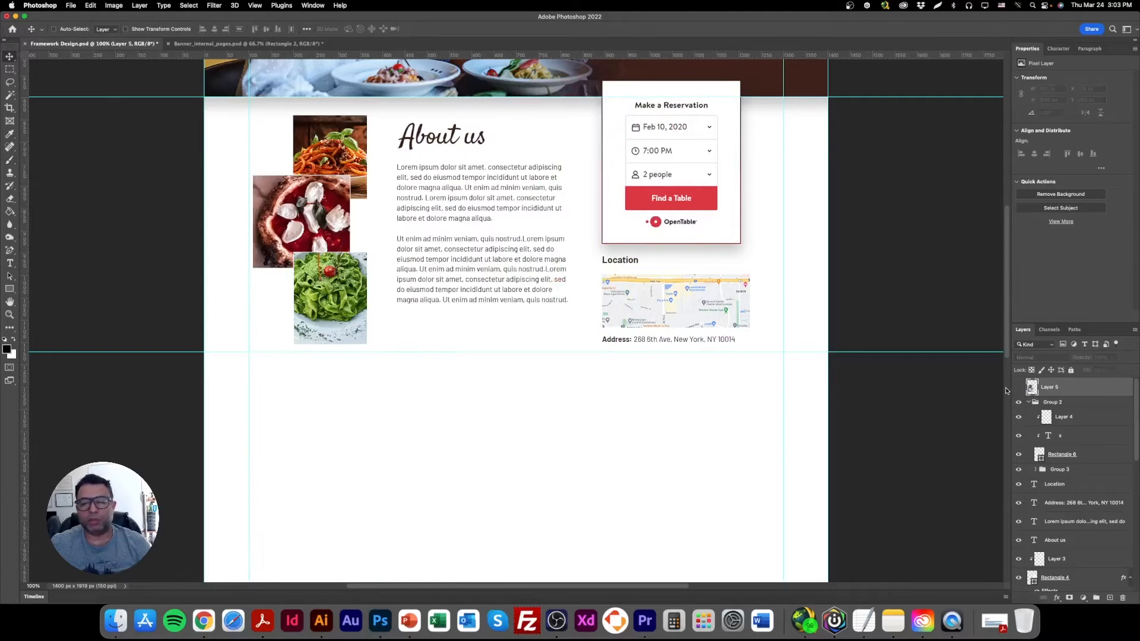
Draw a rectangle about 366 by 416 px at the left margin, just below the guide under About us.
{"action": "scroll", "coordinate": [508, 418], "scroll_direction": "down", "scroll_amount": 3}
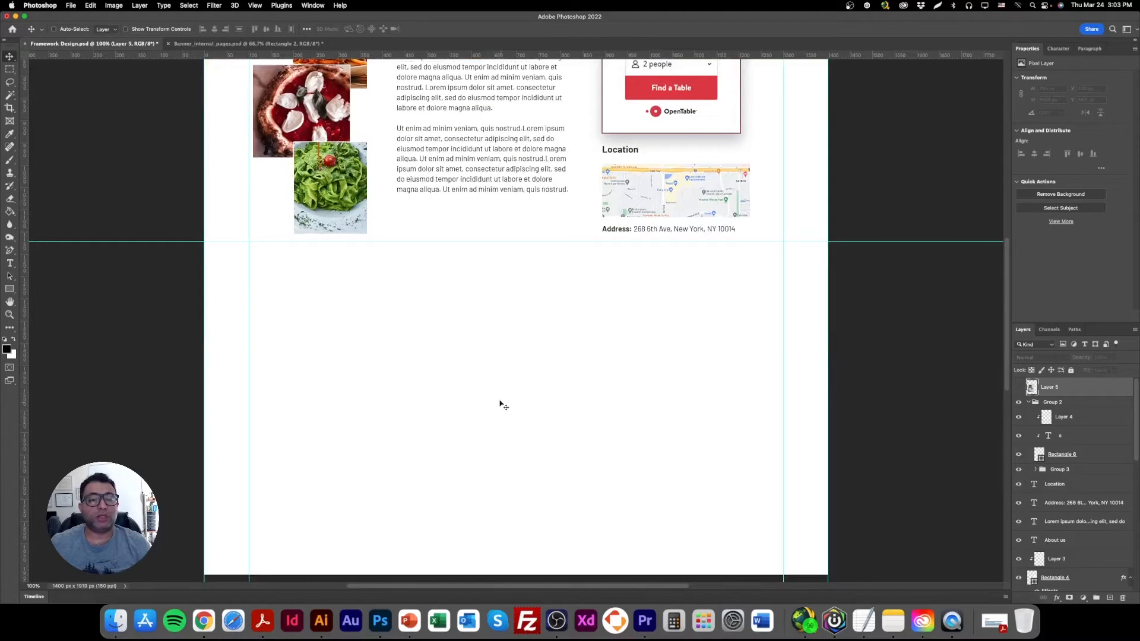
{"action": "scroll", "coordinate": [457, 404], "scroll_direction": "up", "scroll_amount": 1}
{"action": "left_click_drag", "start_coordinate": [11, 290], "coordinate": [48, 289]}
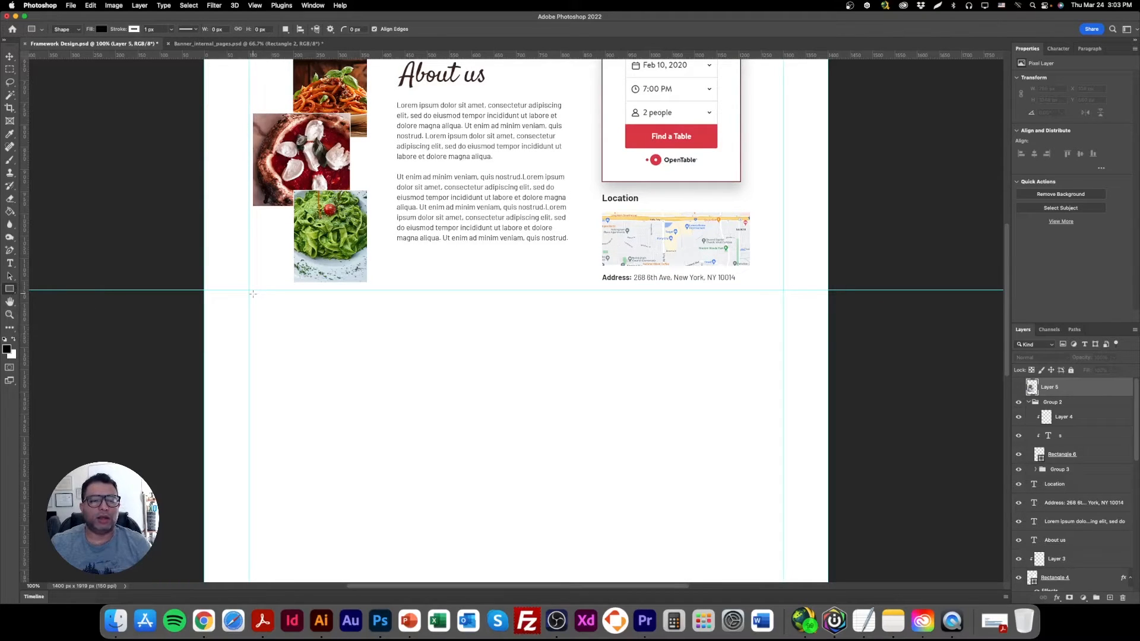
{"action": "left_click_drag", "start_coordinate": [253, 294], "coordinate": [417, 479]}
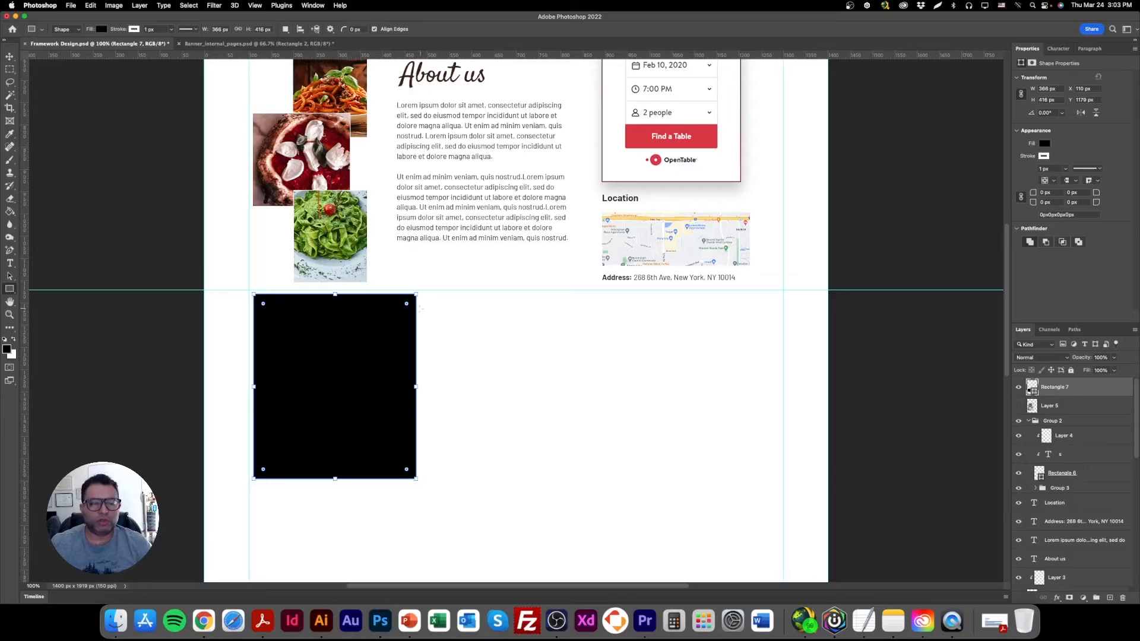
Change the new rectangle's fill color to white.
{"action": "left_click", "coordinate": [13, 340]}
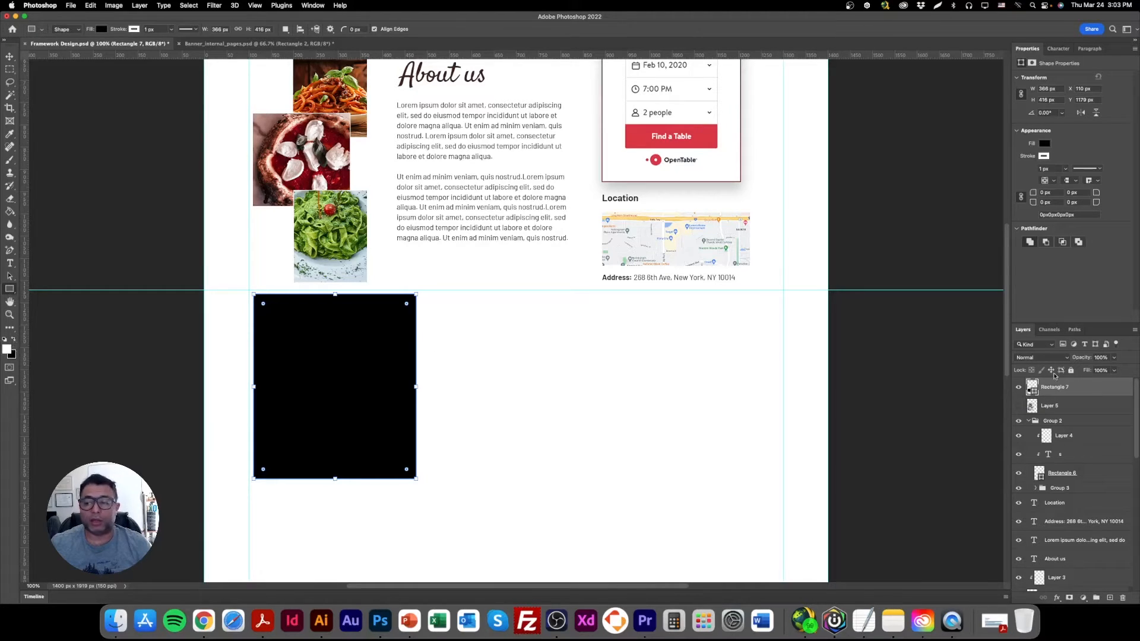
{"action": "double_click", "coordinate": [1033, 390]}
{"action": "left_click", "coordinate": [644, 341]}
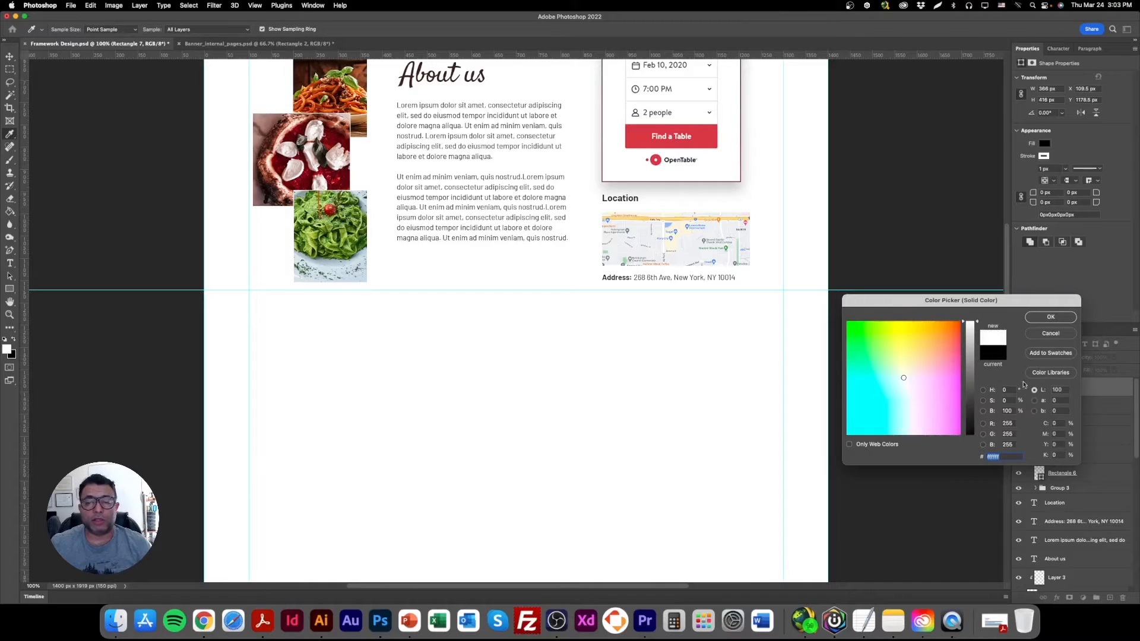
{"action": "left_click", "coordinate": [1049, 317]}
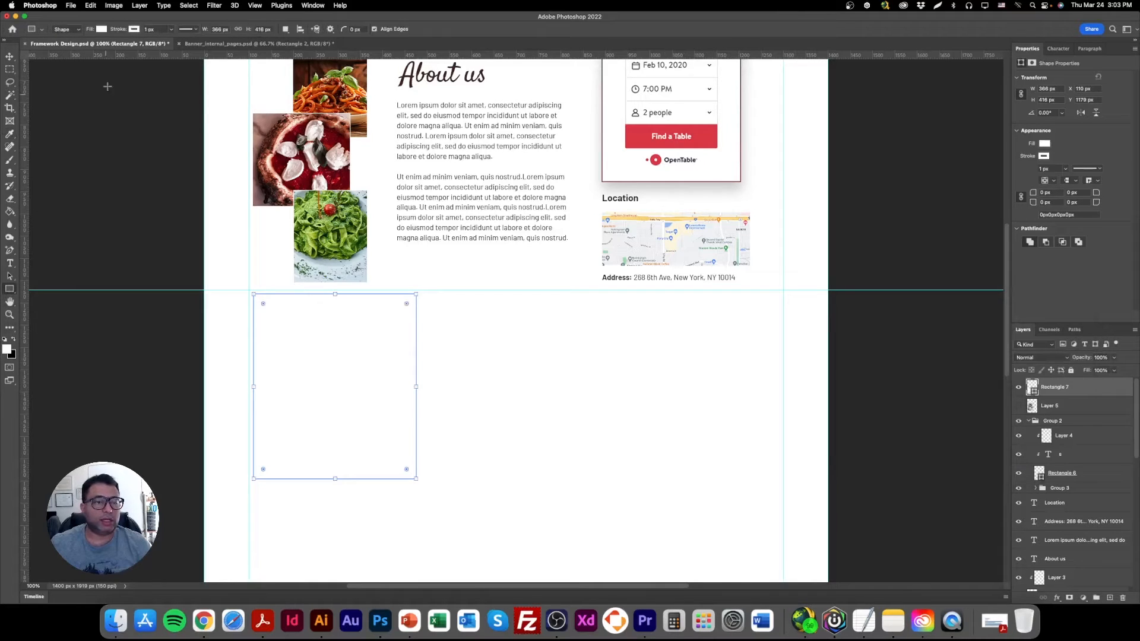
Give the white rectangle a red stroke and round its corners to about 14 px.
{"action": "left_click", "coordinate": [135, 29]}
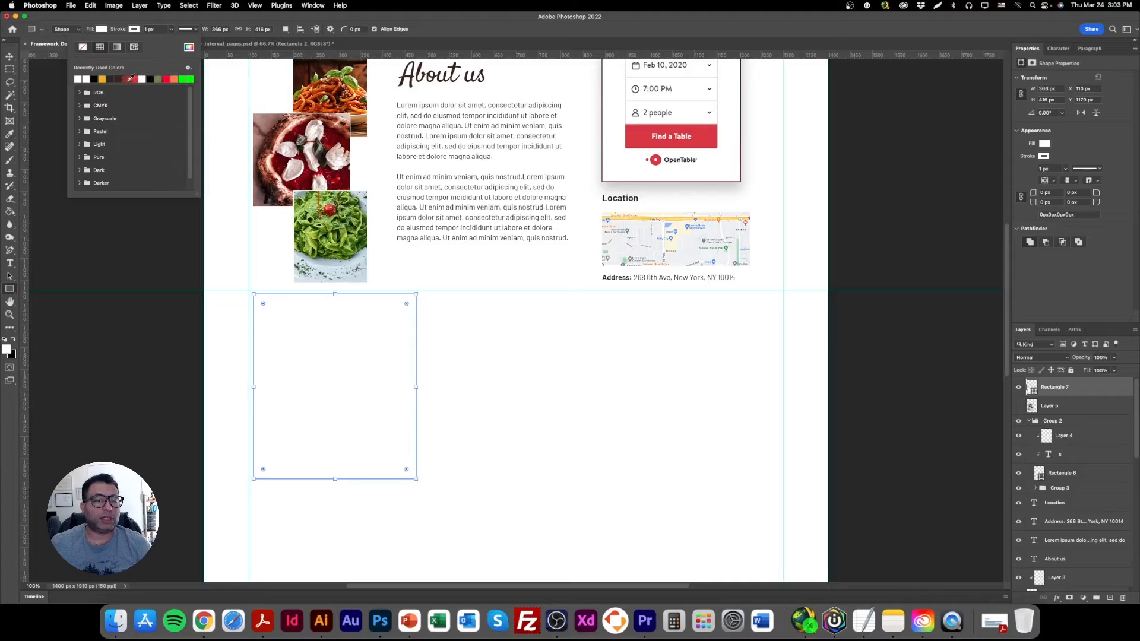
{"action": "left_click", "coordinate": [133, 79]}
{"action": "left_click_drag", "start_coordinate": [264, 304], "coordinate": [259, 299]}
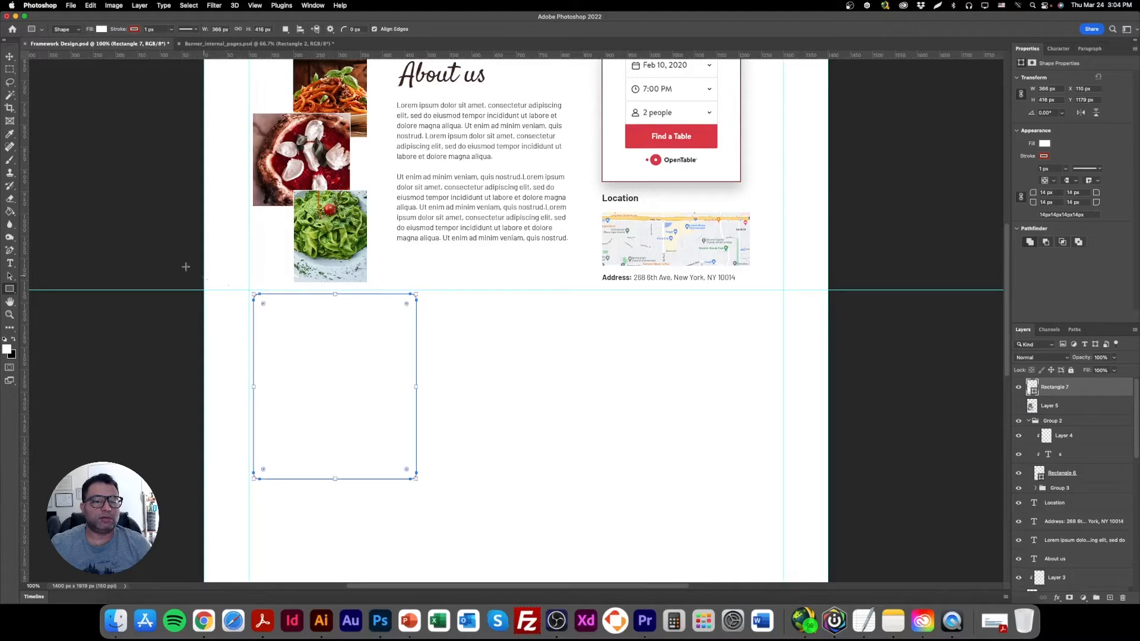
{"action": "left_click", "coordinate": [9, 57]}
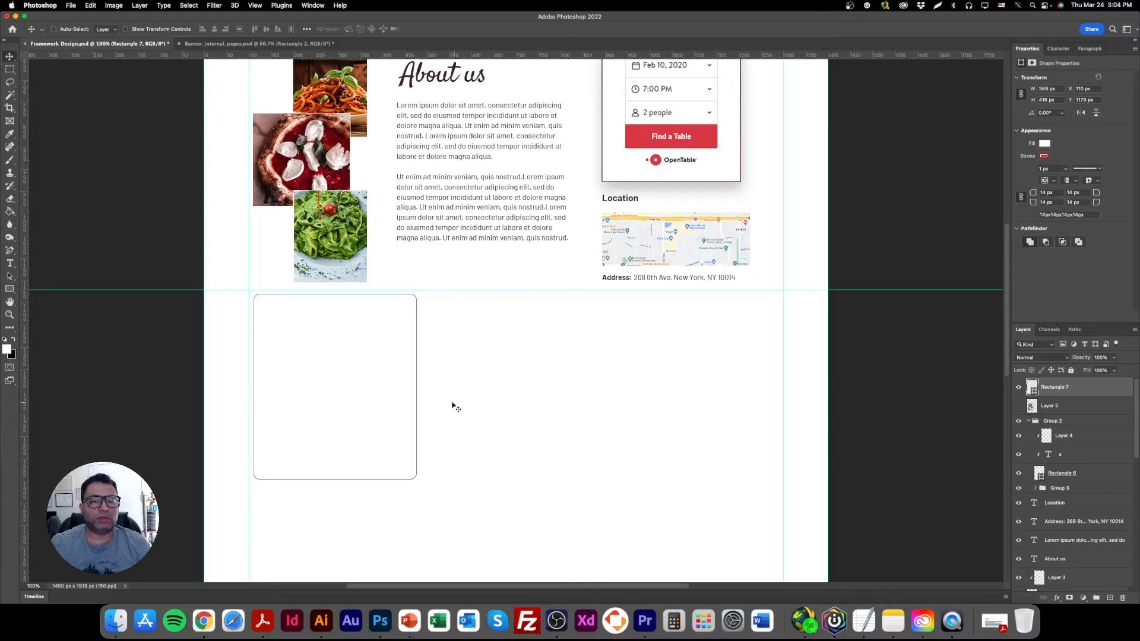
Scale the card rectangle down proportionally and position it slightly in from the left margin and the guide above.
{"action": "scroll", "coordinate": [475, 475], "scroll_direction": "up", "scroll_amount": 2}
{"action": "scroll", "coordinate": [477, 474], "scroll_direction": "up", "scroll_amount": 10}
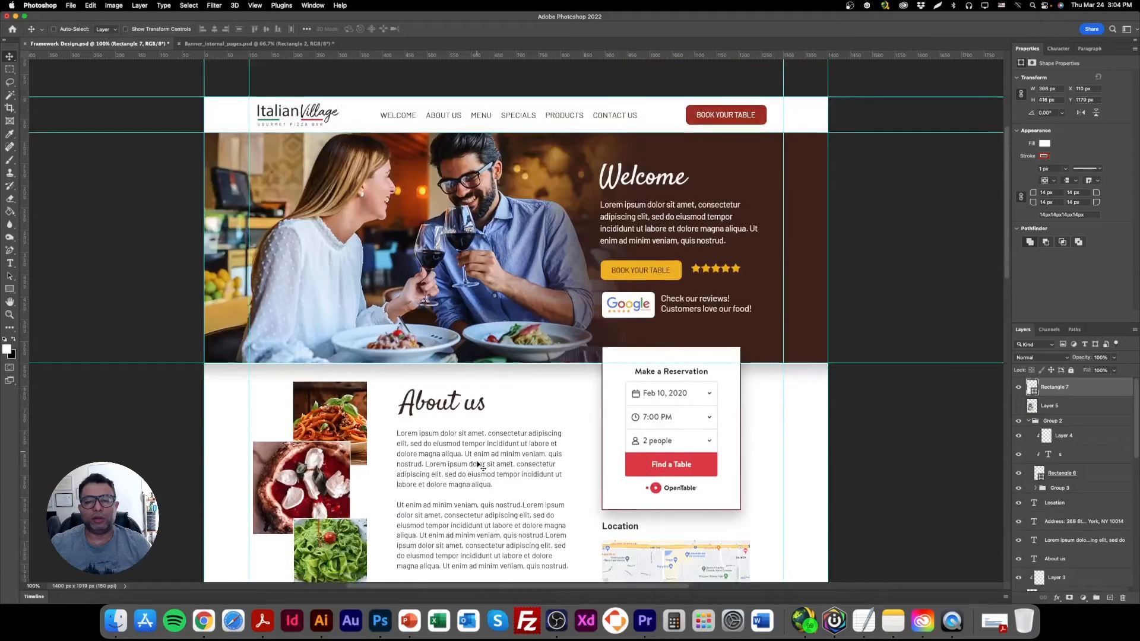
{"action": "scroll", "coordinate": [480, 466], "scroll_direction": "down", "scroll_amount": 6}
{"action": "scroll", "coordinate": [479, 466], "scroll_direction": "down", "scroll_amount": 6}
{"action": "left_click", "coordinate": [177, 30]}
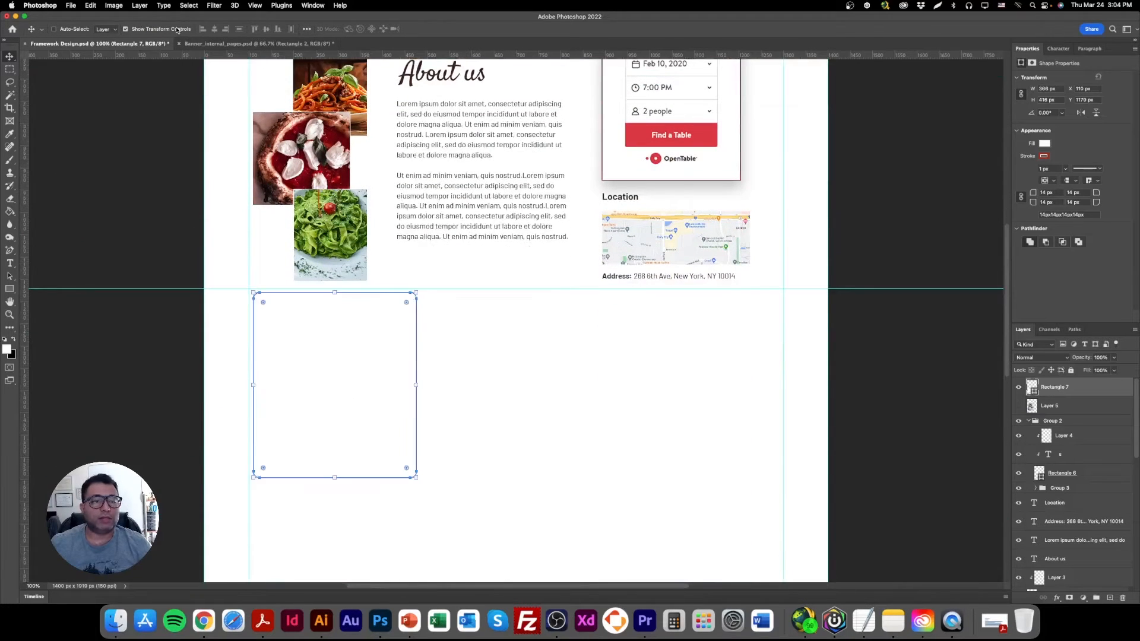
{"action": "left_click_drag", "start_coordinate": [337, 480], "coordinate": [336, 451]}
{"action": "left_click_drag", "start_coordinate": [350, 395], "coordinate": [347, 408]}
{"action": "left_click", "coordinate": [11, 57]}
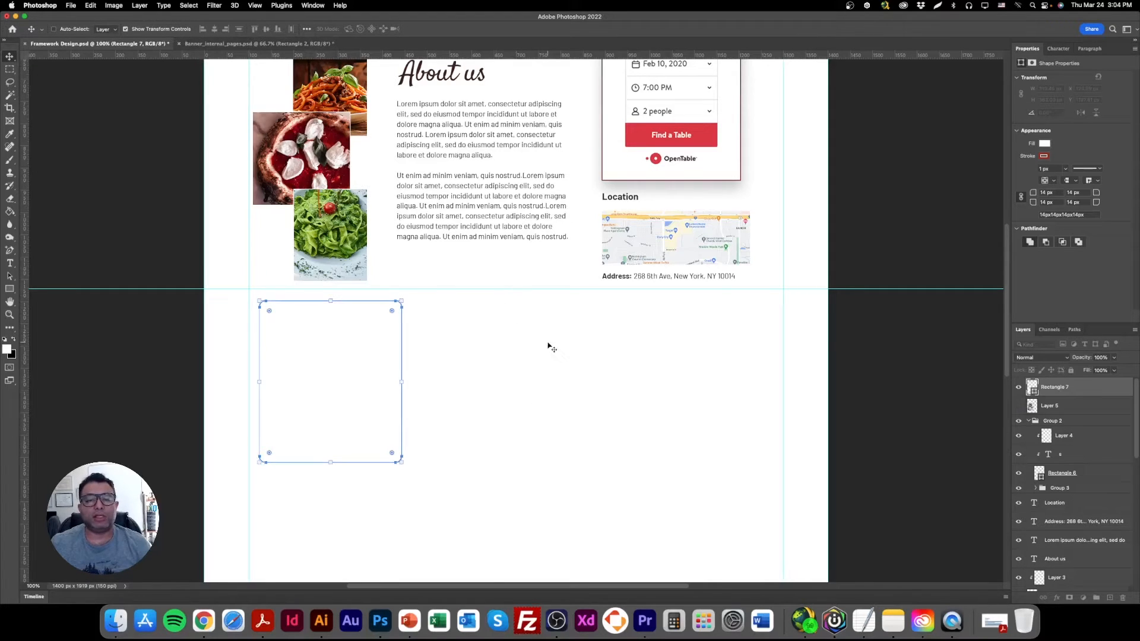
Duplicate the About us heading, bring the copy to the front and place it inside the card.
{"action": "right_click", "coordinate": [448, 73]}
{"action": "left_click", "coordinate": [464, 79]}
{"action": "left_click_drag", "start_coordinate": [464, 77], "coordinate": [477, 403]}
{"action": "left_click_drag", "start_coordinate": [1033, 559], "coordinate": [1069, 385]}
{"action": "left_click_drag", "start_coordinate": [472, 405], "coordinate": [351, 348]}
Replace the copied heading's text with "Chcken Parmegianna".
{"action": "double_click", "coordinate": [350, 347]}
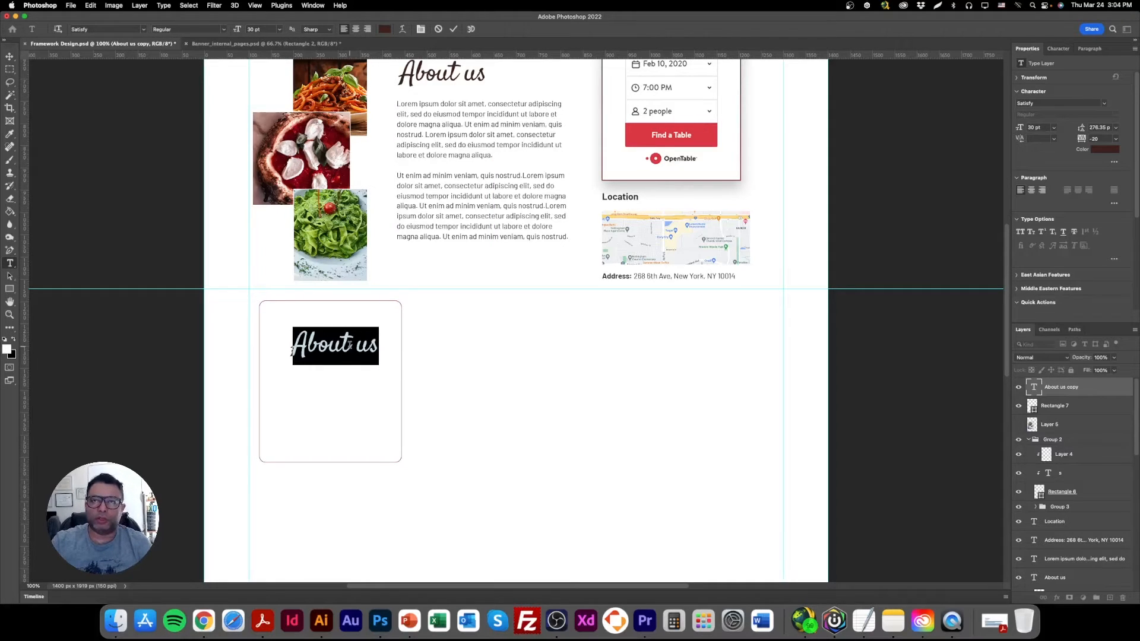
{"action": "type", "text": "Ch"}
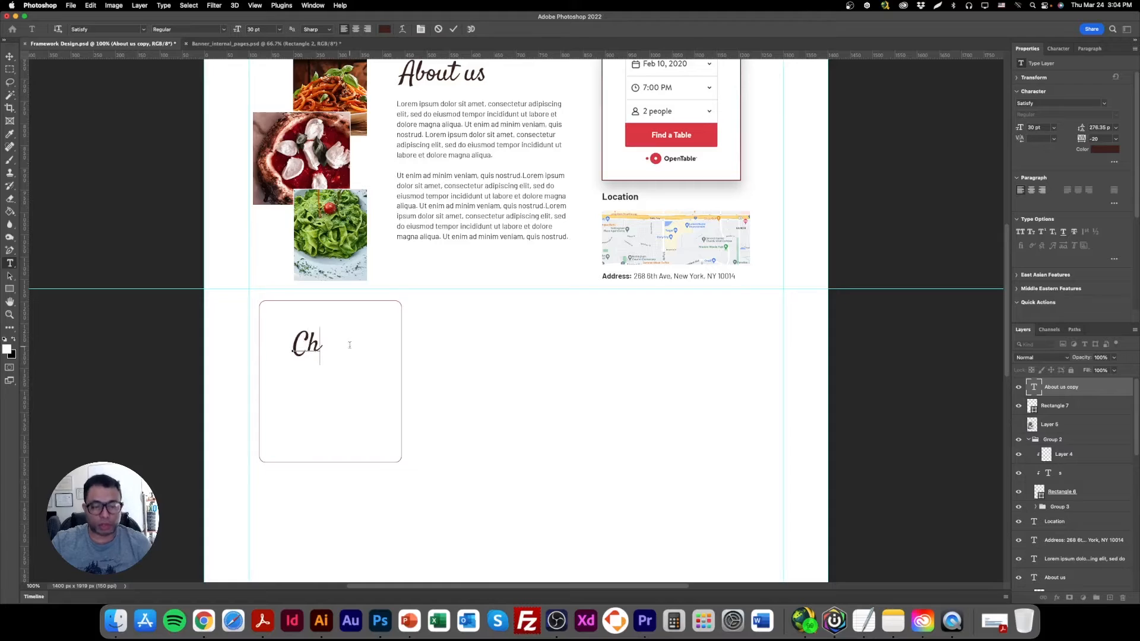
{"action": "type", "text": "cken"}
{"action": "type", "text": " OPar"}
{"action": "key", "text": "BackSpace"}
{"action": "key", "text": "BackSpace"}
{"action": "key", "text": "BackSpace"}
{"action": "key", "text": "BackSpace"}
{"action": "key", "text": "BackSpace"}
{"action": "type", "text": "Parmegianna"}
Copy the dish name, search for it on Google in Chrome and open the results for the corrected spelling.
{"action": "key", "text": "super+a"}
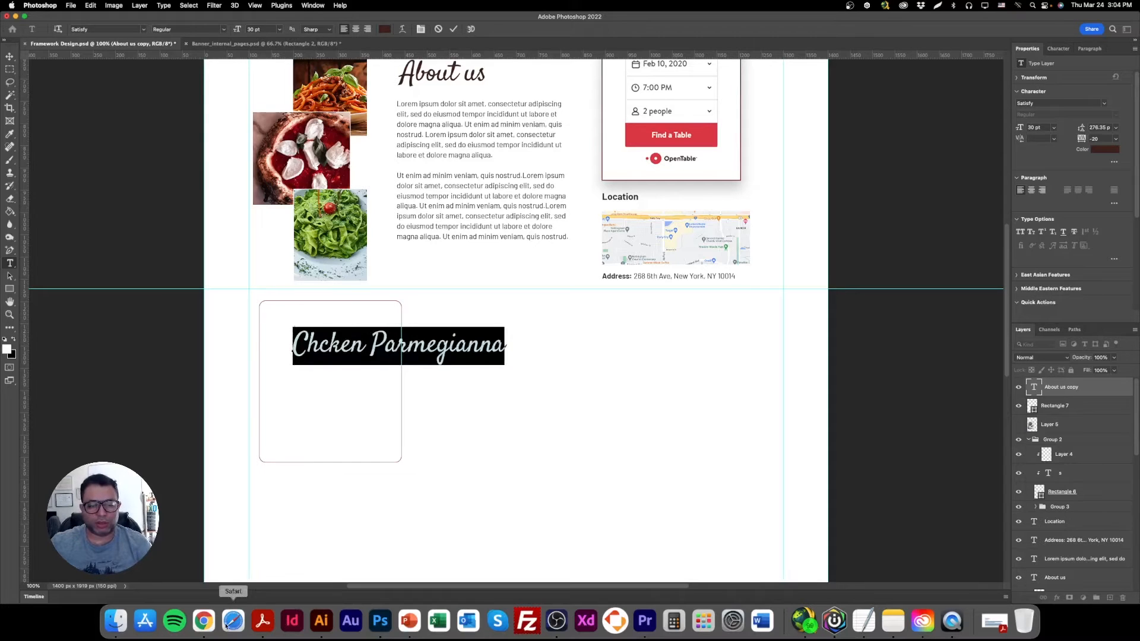
{"action": "key", "text": "super+c"}
{"action": "left_click", "coordinate": [203, 621]}
{"action": "left_click", "coordinate": [242, 84]}
{"action": "key", "text": "super+a"}
{"action": "key", "text": "super+v"}
{"action": "key", "text": "Return"}
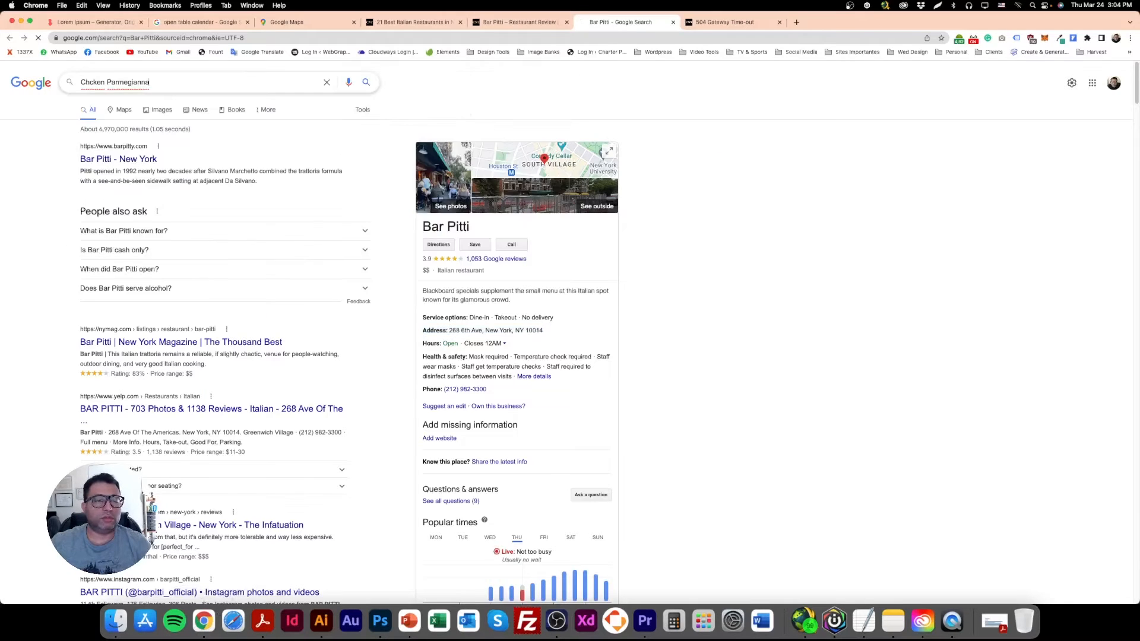
{"action": "left_click", "coordinate": [198, 150]}
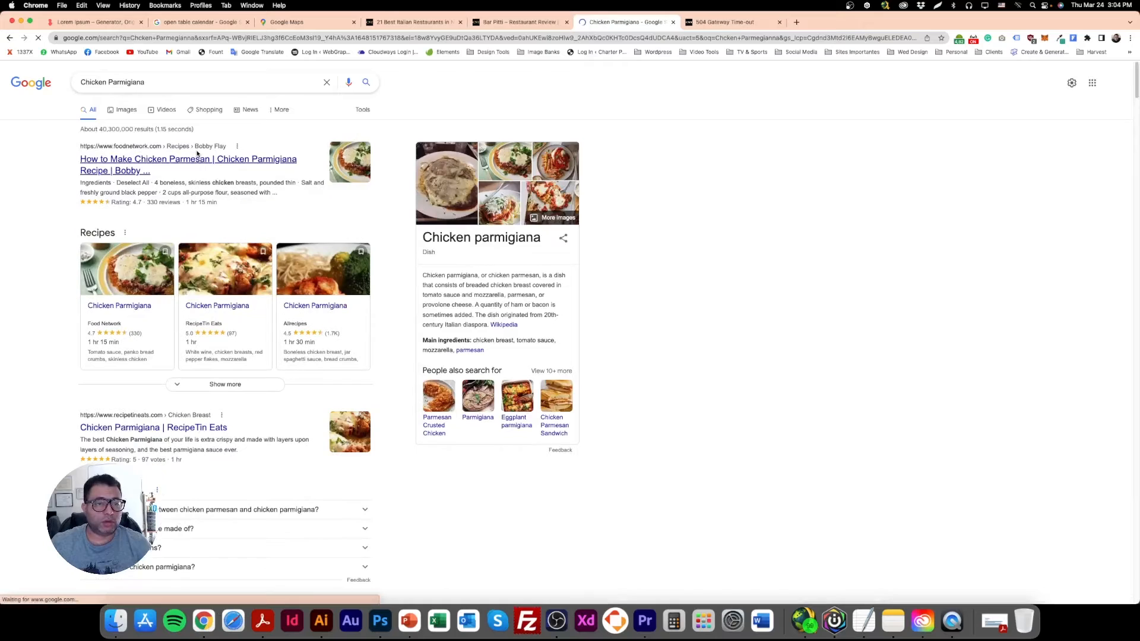
Copy the corrected dish name and replace the card heading in Photoshop with "Chicken Parmigiana".
{"action": "left_click_drag", "start_coordinate": [152, 83], "coordinate": [81, 84]}
{"action": "key", "text": "super+c"}
{"action": "left_click", "coordinate": [380, 621]}
{"action": "double_click", "coordinate": [379, 349]}
{"action": "key", "text": "super+v"}
{"action": "left_click", "coordinate": [16, 59]}
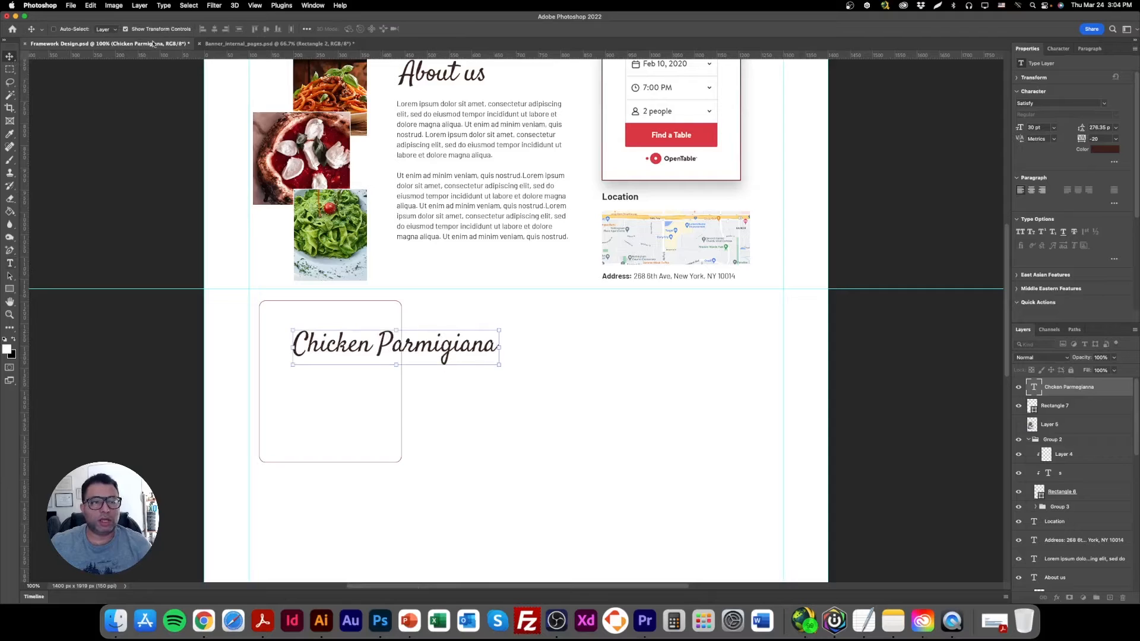
Scale the Chicken Parmigiana heading down to about 17 pt and place it in the lower half of the card.
{"action": "left_click_drag", "start_coordinate": [501, 349], "coordinate": [414, 349]}
{"action": "left_click_drag", "start_coordinate": [393, 353], "coordinate": [369, 414]}
{"action": "key", "text": "Return"}
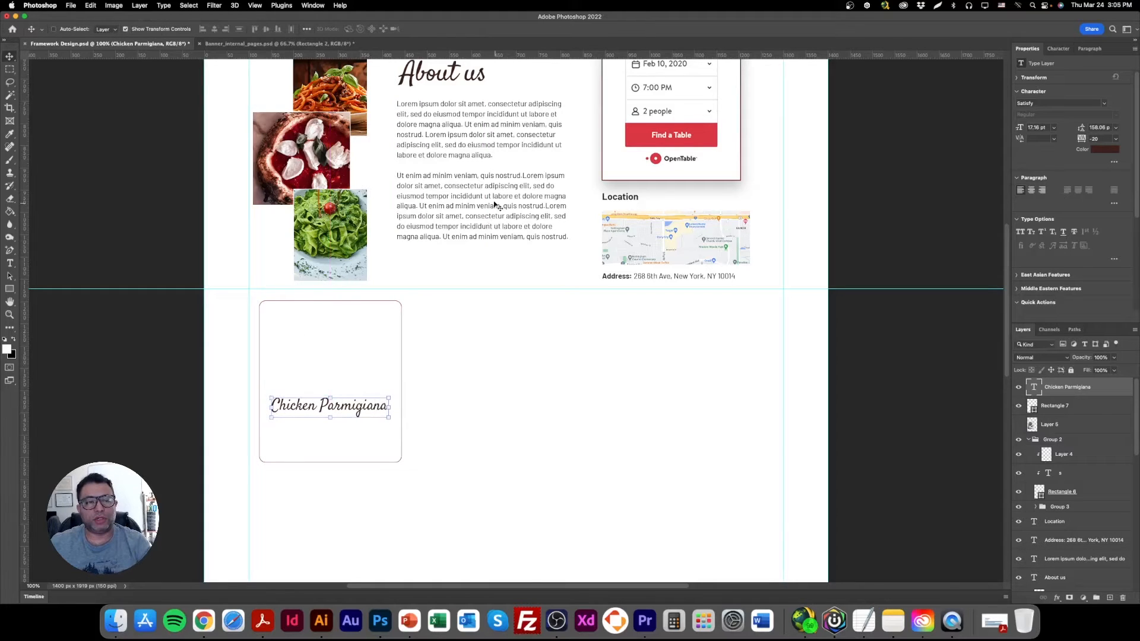
Duplicate the About us paragraph, trim the copy to end at "magna aliqua." and narrow its text box to fit the card.
{"action": "left_click_drag", "start_coordinate": [495, 205], "coordinate": [484, 368]}
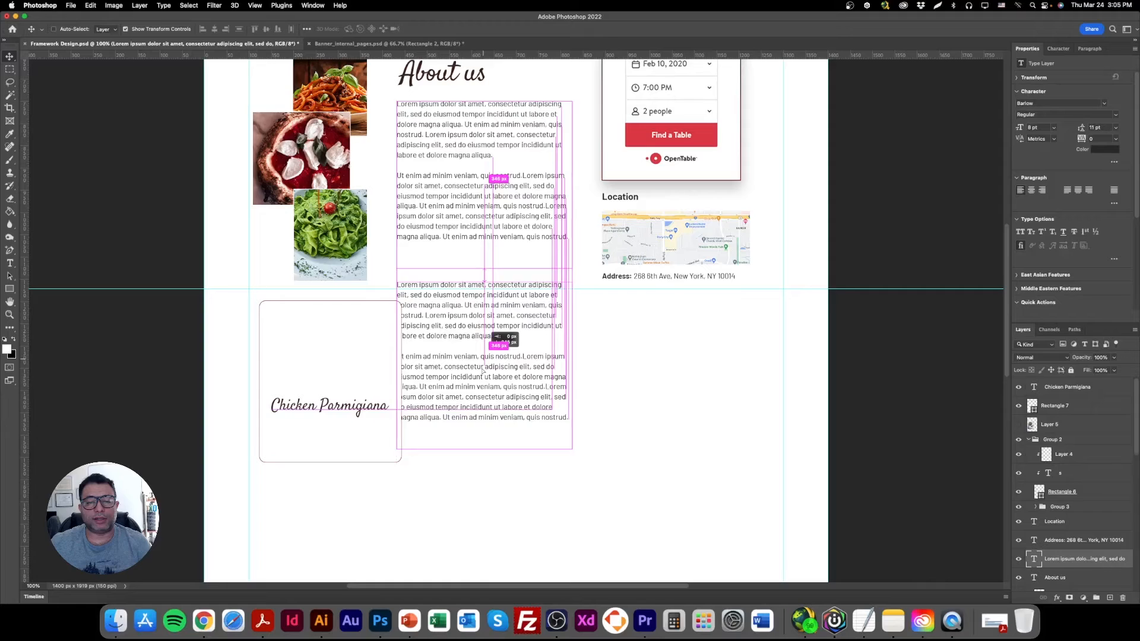
{"action": "triple_click", "coordinate": [482, 406]}
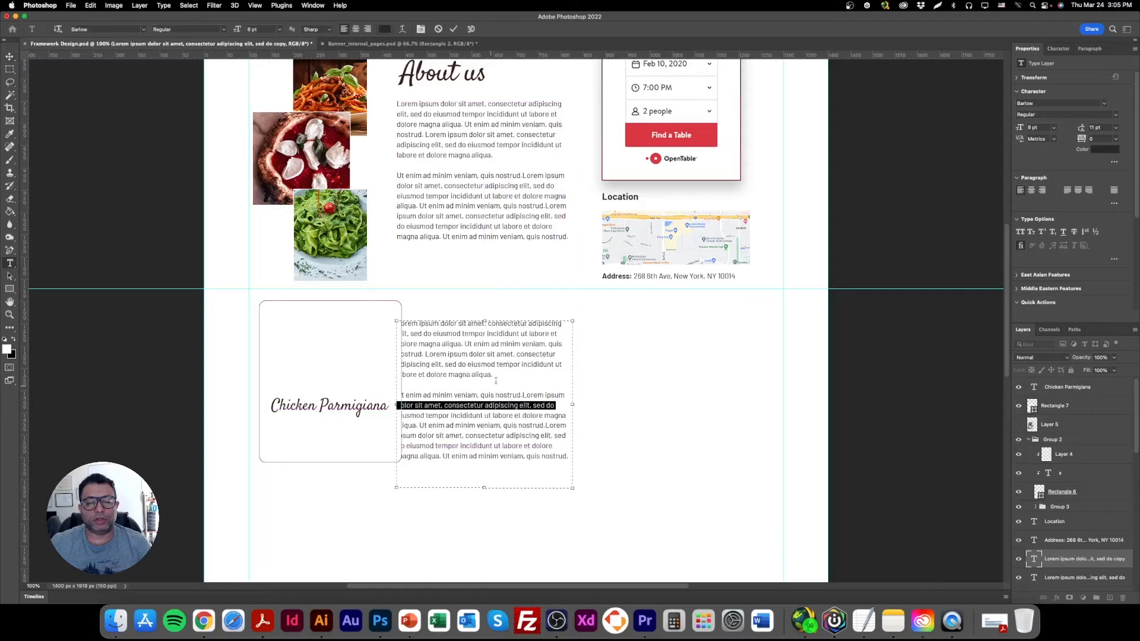
{"action": "left_click_drag", "start_coordinate": [496, 375], "coordinate": [566, 456]}
{"action": "key", "text": "BackSpace"}
{"action": "left_click_drag", "start_coordinate": [516, 373], "coordinate": [463, 344]}
{"action": "key", "text": "BackSpace"}
{"action": "left_click_drag", "start_coordinate": [573, 405], "coordinate": [509, 392]}
Bring the short paragraph to the front and place it directly under the Chicken Parmigiana heading.
{"action": "left_click_drag", "start_coordinate": [465, 488], "coordinate": [336, 441]}
{"action": "left_click", "coordinate": [10, 57]}
{"action": "left_click_drag", "start_coordinate": [1083, 552], "coordinate": [1066, 383]}
{"action": "left_click_drag", "start_coordinate": [341, 439], "coordinate": [338, 423]}
Set the card description's font size to 7.5 pt.
{"action": "left_click", "coordinate": [10, 263]}
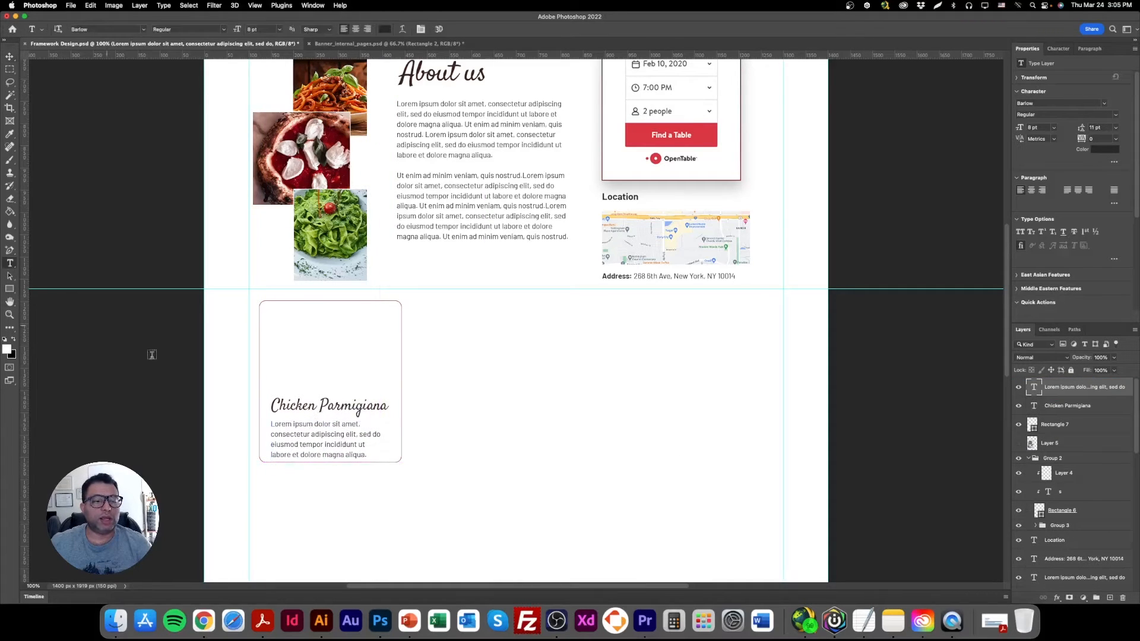
{"action": "triple_click", "coordinate": [343, 443]}
{"action": "key", "text": "super+a"}
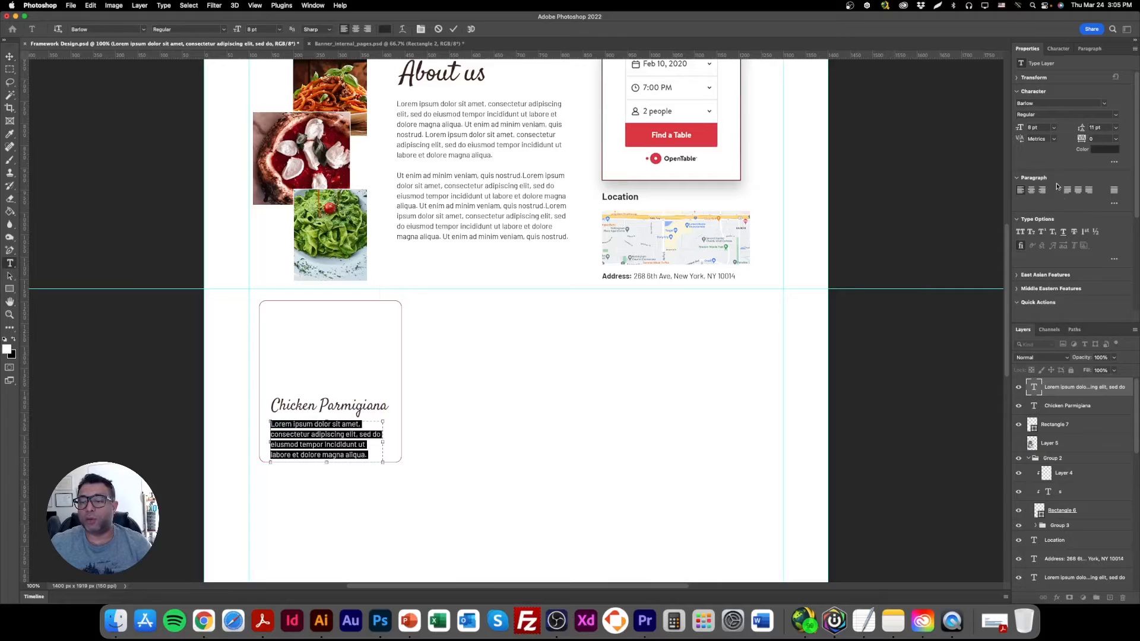
{"action": "left_click", "coordinate": [1016, 127]}
{"action": "type", "text": "7"}
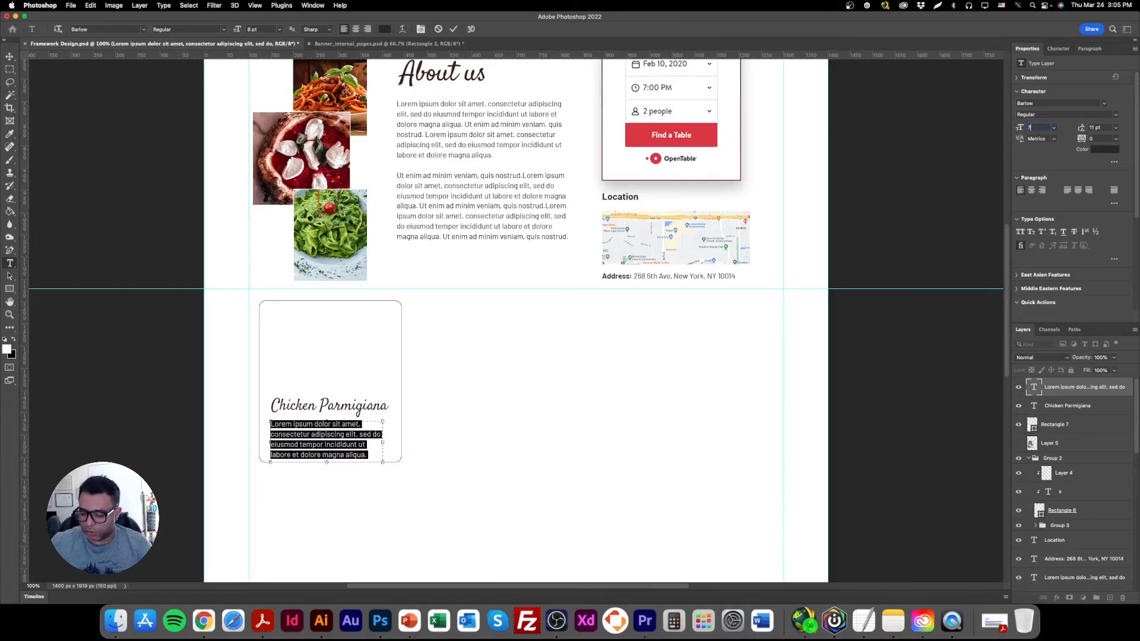
{"action": "type", "text": ".5"}
{"action": "key", "text": "Return"}
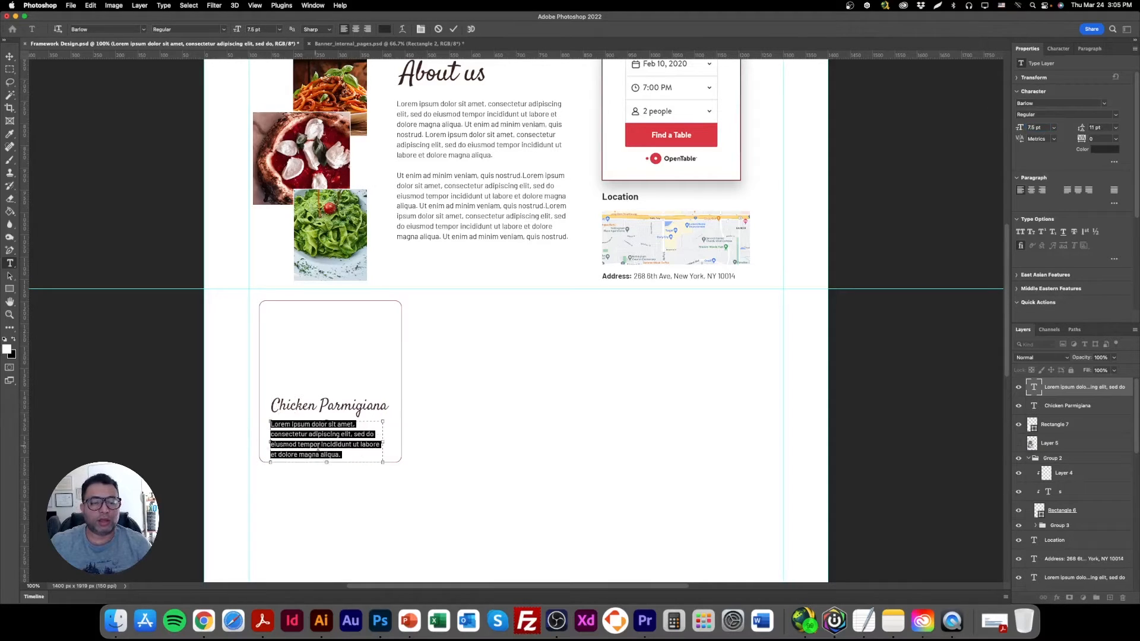
Set the card description's leading to 10 pt.
{"action": "left_click", "coordinate": [1095, 127]}
{"action": "type", "text": "10"}
{"action": "key", "text": "Return"}
{"action": "left_click", "coordinate": [10, 56]}
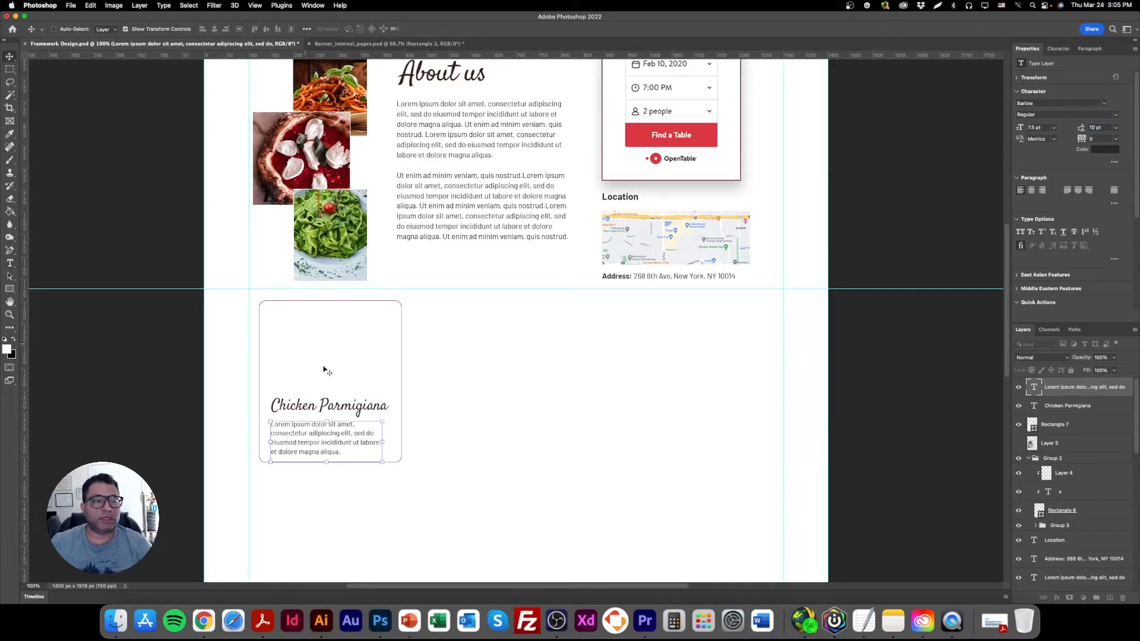
Move the Chicken Parmigiana heading and its description slightly higher in the card, keeping the paragraph close beneath the heading.
{"action": "right_click", "coordinate": [343, 406]}
{"action": "left_click", "coordinate": [343, 406]}
{"action": "left_click_drag", "start_coordinate": [339, 405], "coordinate": [338, 396]}
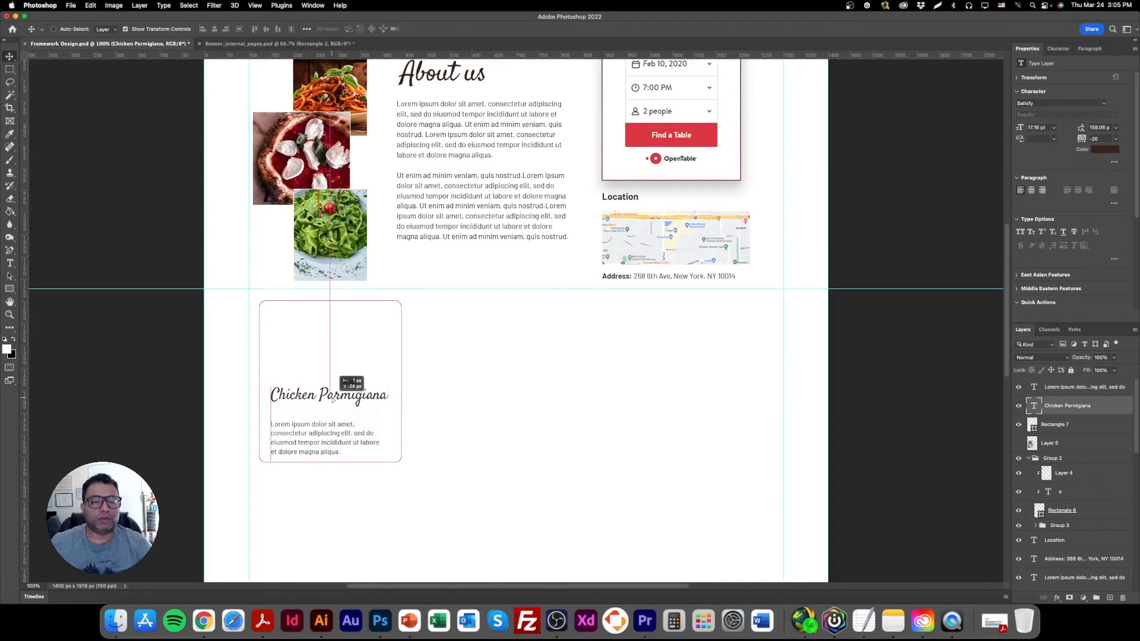
{"action": "right_click", "coordinate": [339, 428]}
{"action": "left_click", "coordinate": [339, 428]}
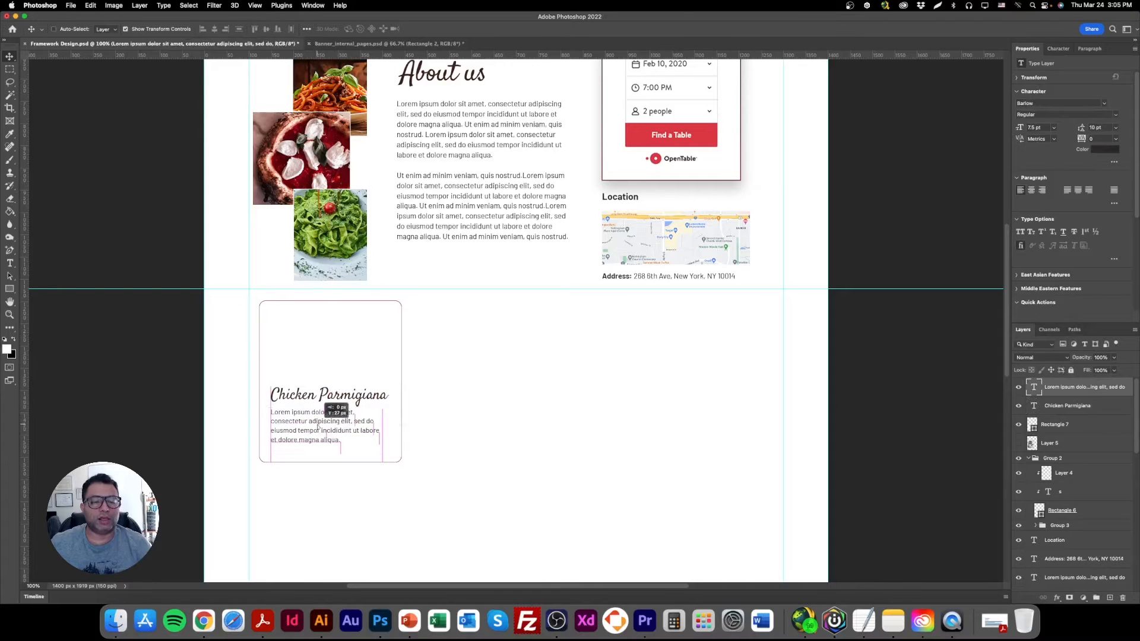
{"action": "left_click_drag", "start_coordinate": [348, 453], "coordinate": [342, 442]}
{"action": "key", "text": "Down"}
{"action": "key", "text": "Down"}
{"action": "key", "text": "Down"}
{"action": "key", "text": "Down"}
{"action": "key", "text": "Down"}
{"action": "key", "text": "super+h"}
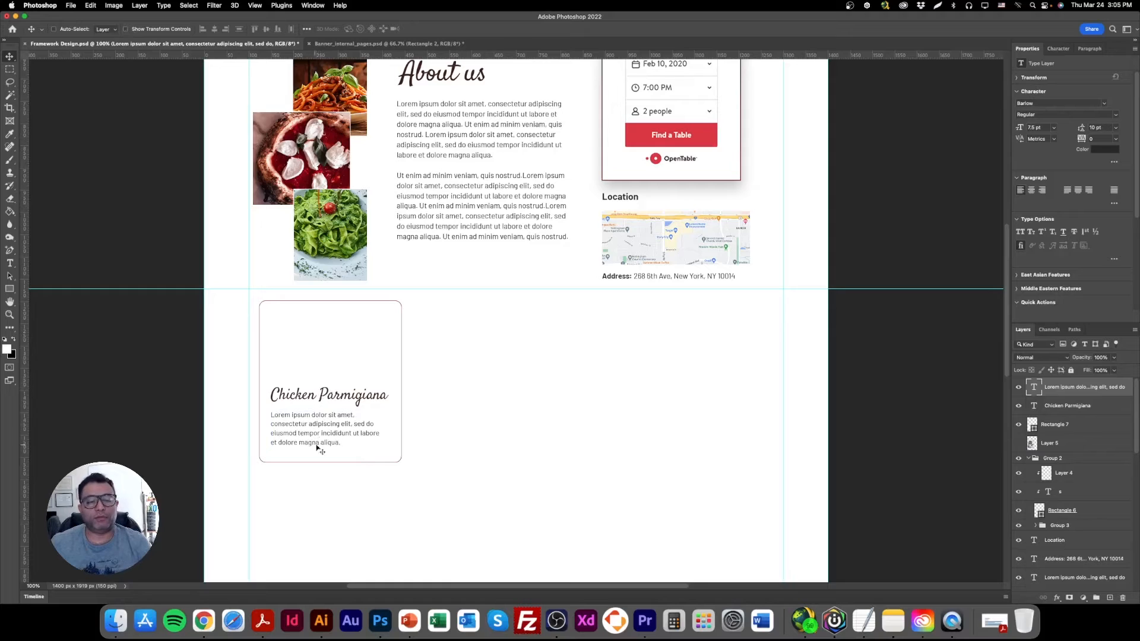
Duplicate the banner's BOOK YOUR TABLE label and yellow button shape, and place the copy across the dish card's bottom edge.
{"action": "scroll", "coordinate": [598, 356], "scroll_direction": "up", "scroll_amount": 5}
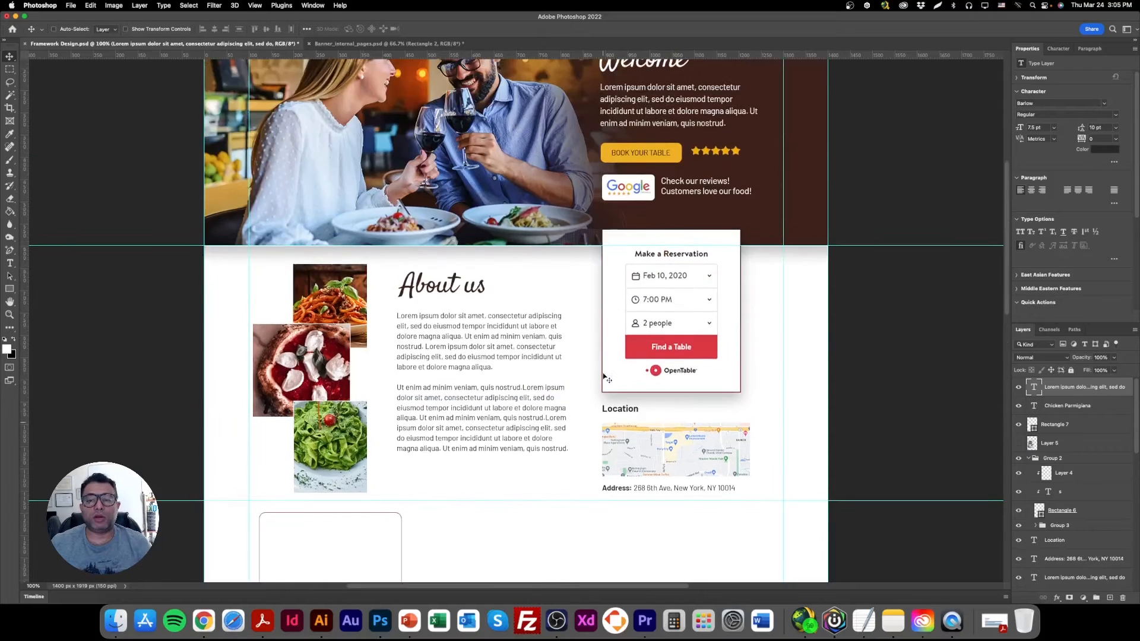
{"action": "right_click", "coordinate": [634, 159]}
{"action": "left_click", "coordinate": [665, 162]}
{"action": "right_click", "coordinate": [658, 157]}
{"action": "left_click", "coordinate": [683, 162]}
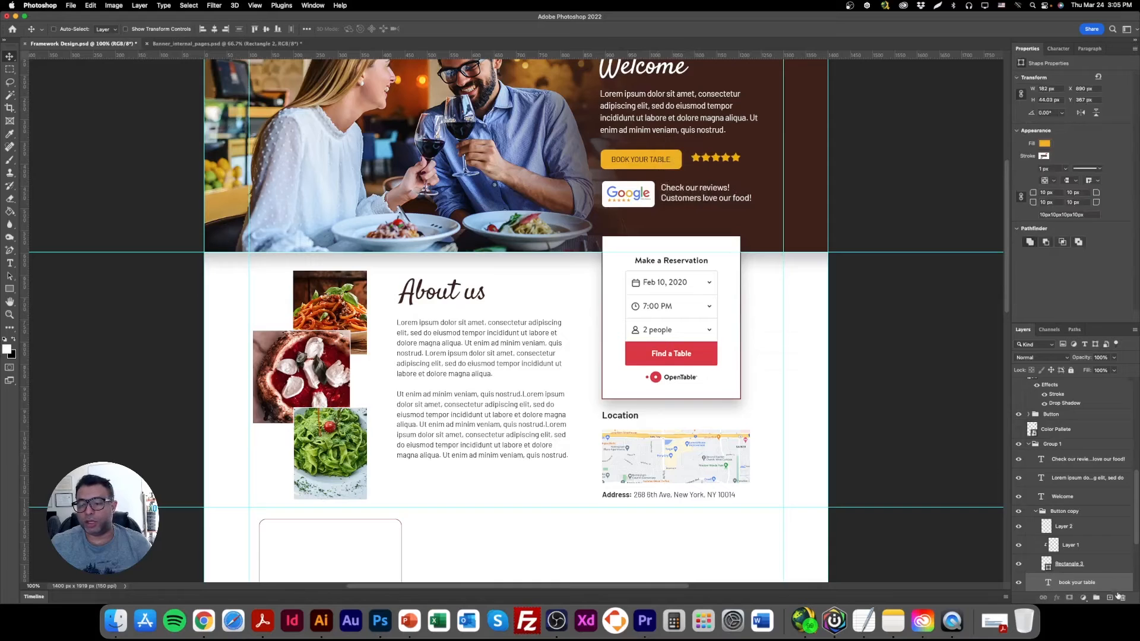
{"action": "left_click_drag", "start_coordinate": [1107, 583], "coordinate": [1079, 385]}
{"action": "left_click_drag", "start_coordinate": [653, 176], "coordinate": [419, 469]}
{"action": "scroll", "coordinate": [451, 518], "scroll_direction": "down", "scroll_amount": 3}
{"action": "left_click_drag", "start_coordinate": [415, 288], "coordinate": [335, 520]}
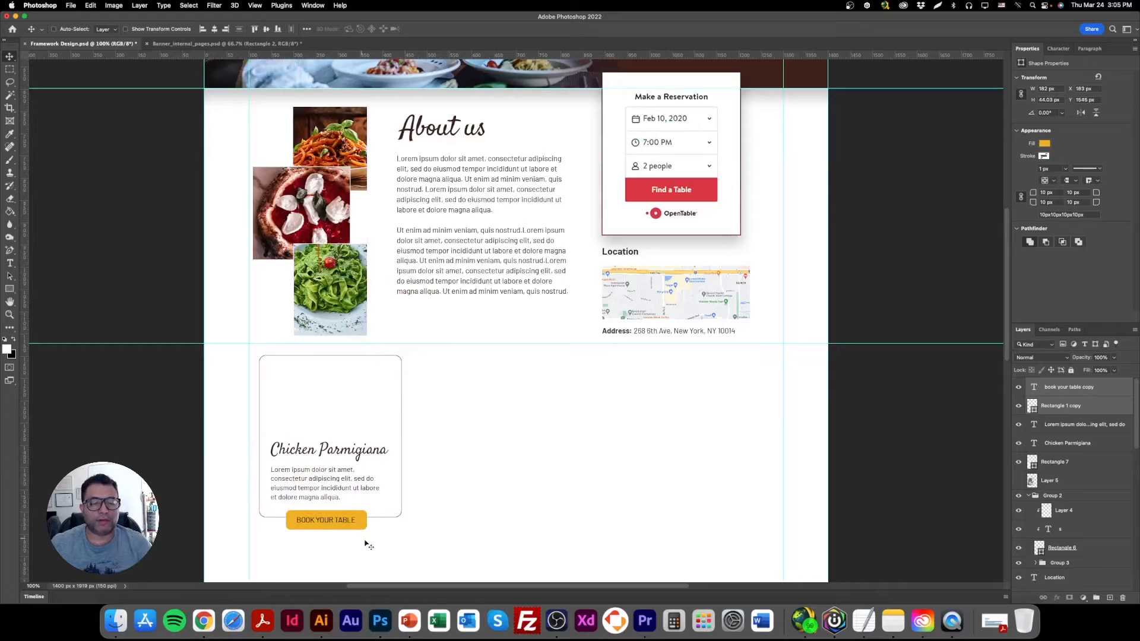
Replace the copied button's label with "SEE THE MENU".
{"action": "scroll", "coordinate": [389, 534], "scroll_direction": "down", "scroll_amount": 1}
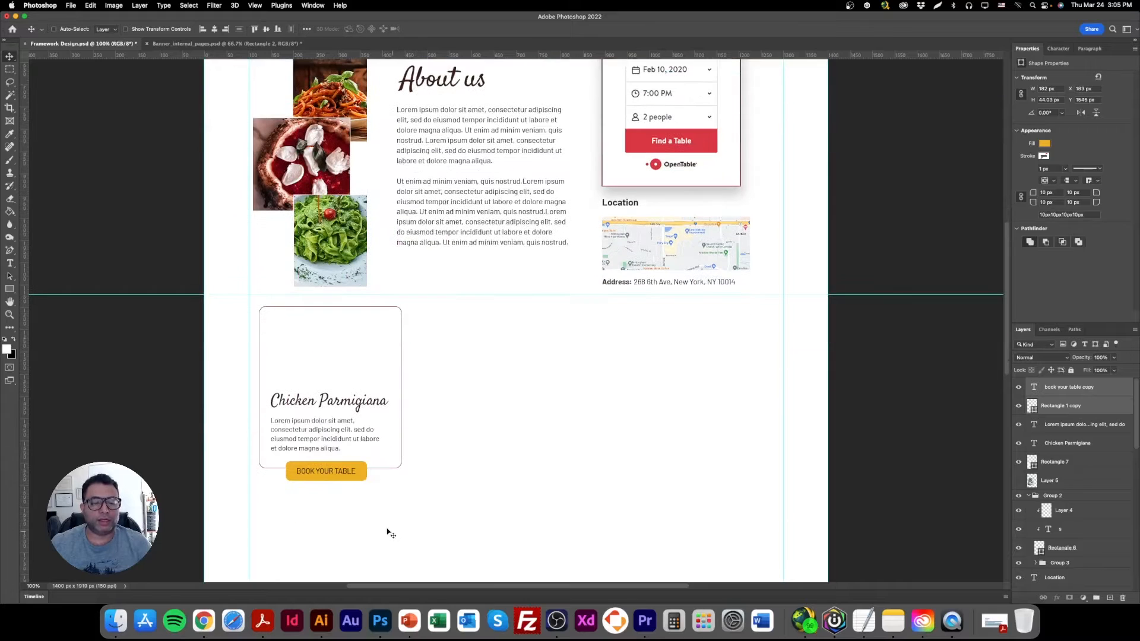
{"action": "right_click", "coordinate": [323, 473]}
{"action": "left_click", "coordinate": [335, 475]}
{"action": "double_click", "coordinate": [330, 470]}
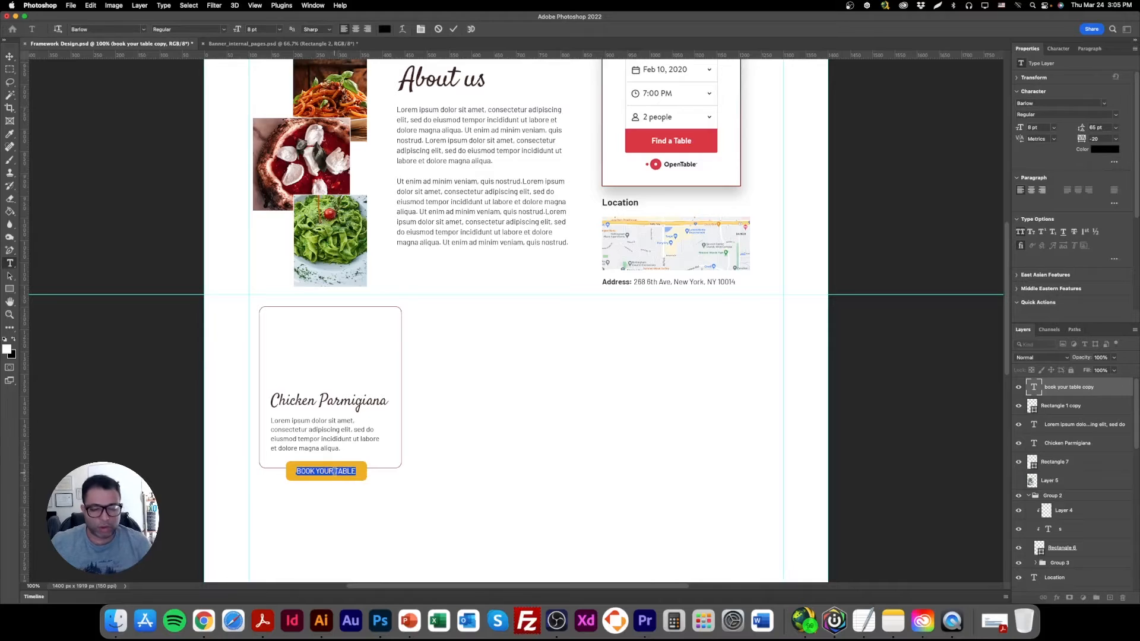
{"action": "type", "text": "LEARN MORE"}
{"action": "key", "text": "super+a"}
{"action": "type", "text": "R"}
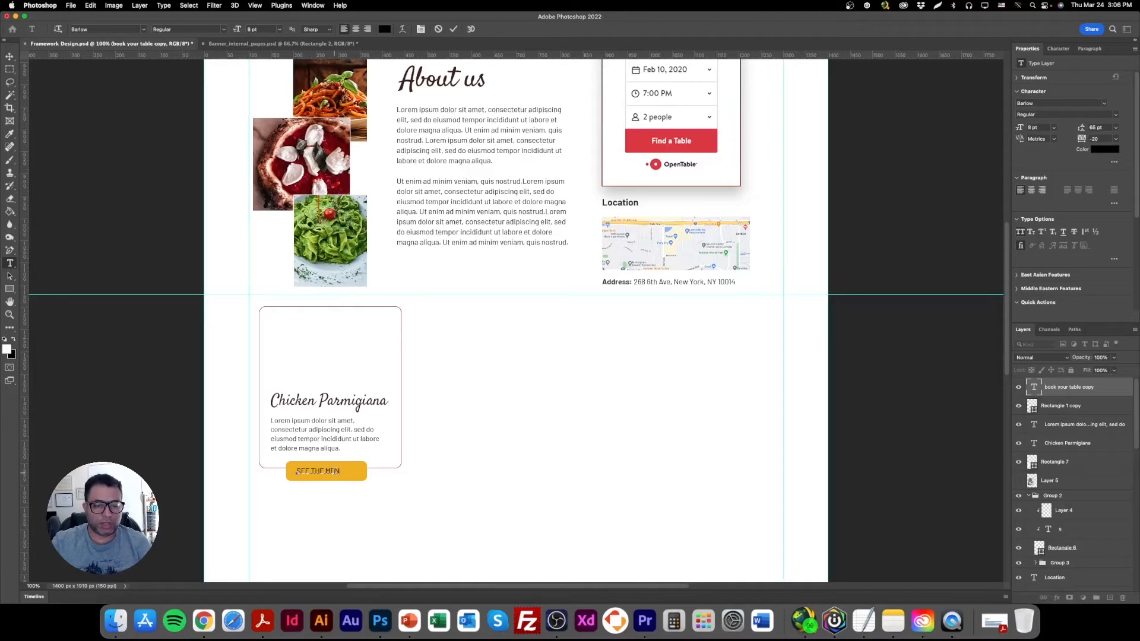
{"action": "left_click", "coordinate": [9, 56]}
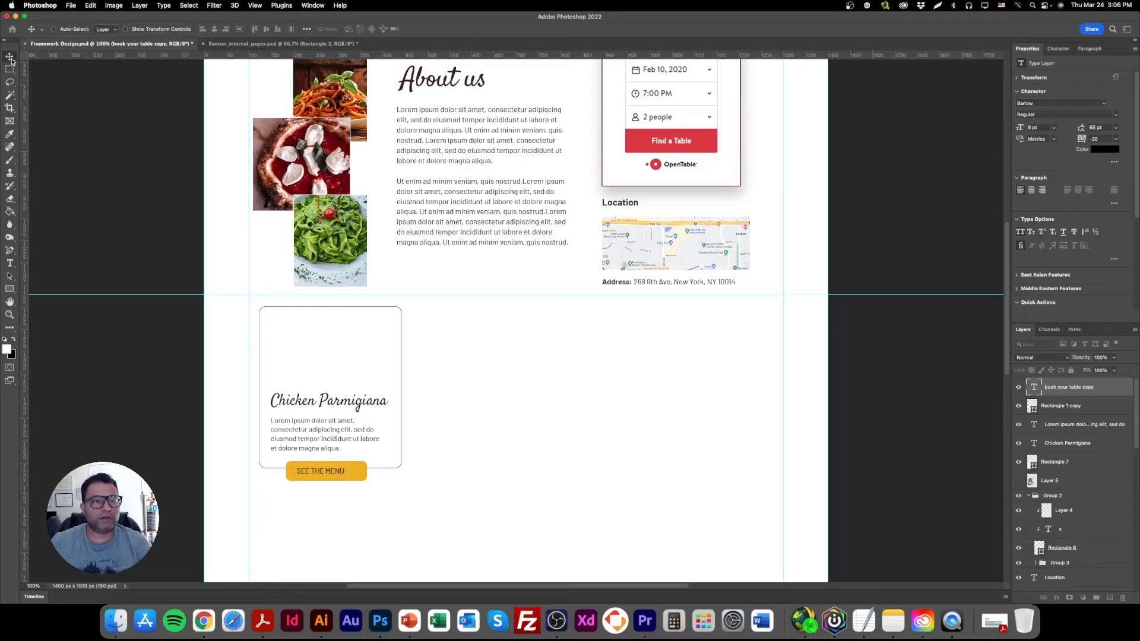
Draw a rectangle about 344 × 154 px over the card's upper half and fill it with the recent olive green.
{"action": "left_click", "coordinate": [11, 289]}
{"action": "left_click", "coordinate": [50, 289]}
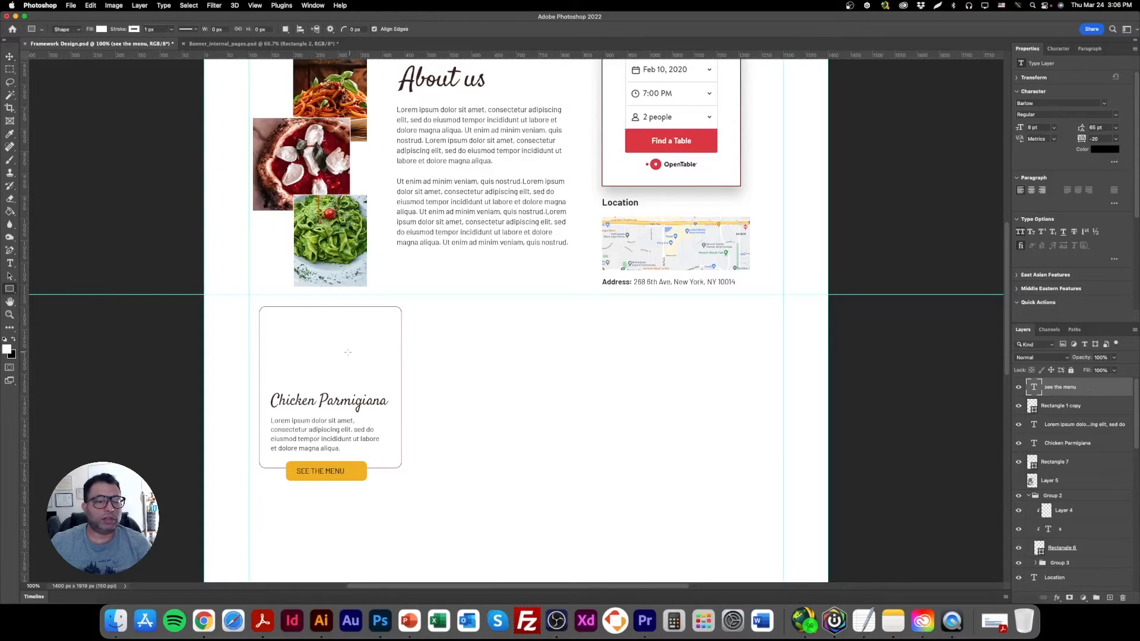
{"action": "left_click_drag", "start_coordinate": [266, 317], "coordinate": [419, 386]}
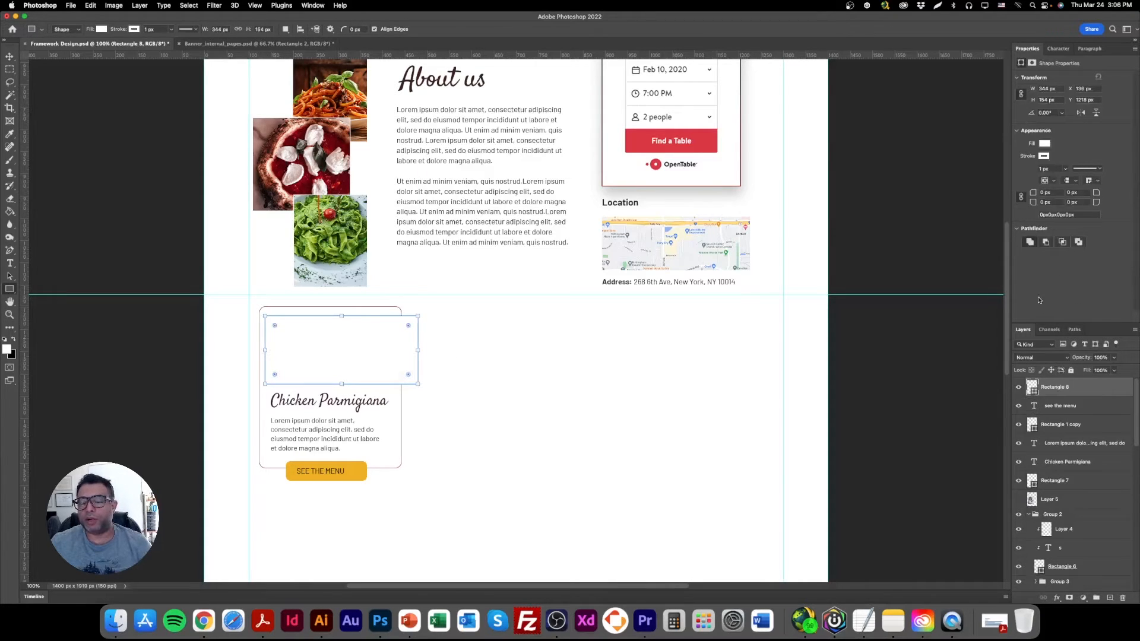
{"action": "left_click", "coordinate": [1044, 147]}
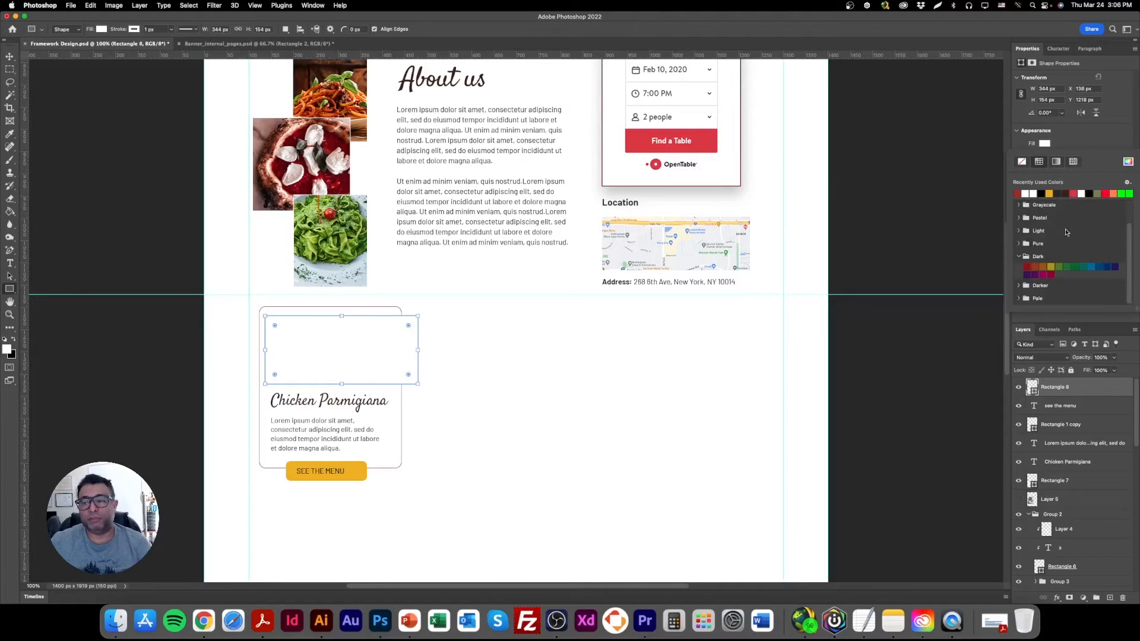
{"action": "left_click", "coordinate": [1097, 194]}
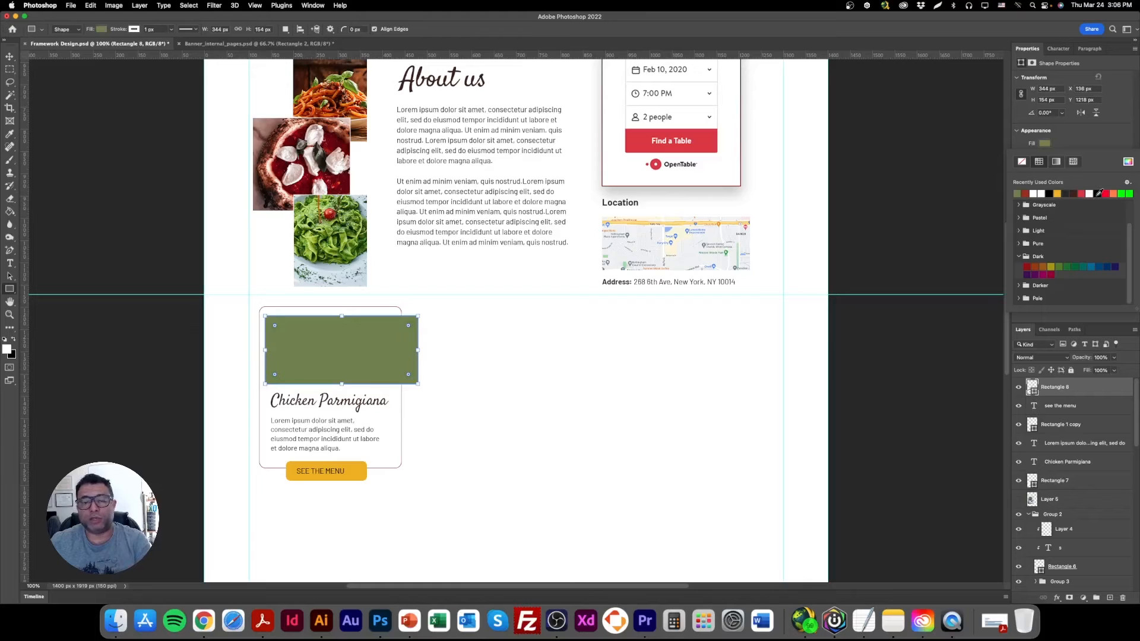
Shift the green rectangle slightly up and round its corners to 14 px.
{"action": "key", "text": "v"}
{"action": "left_click_drag", "start_coordinate": [399, 350], "coordinate": [398, 347]}
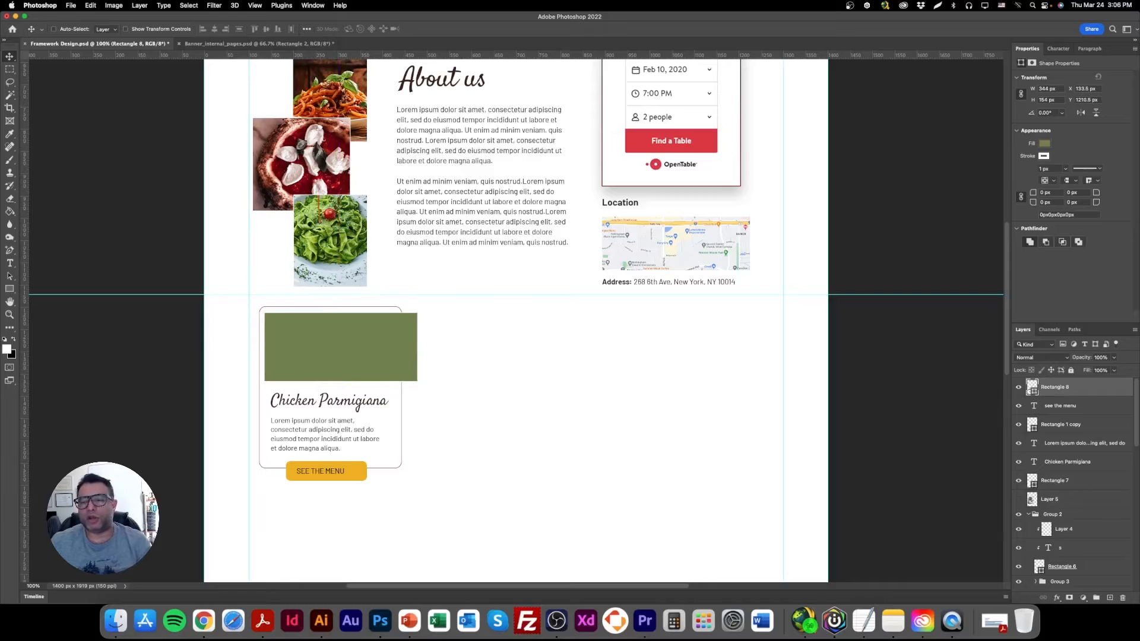
{"action": "scroll", "coordinate": [629, 463], "scroll_direction": "up", "scroll_amount": 10}
{"action": "scroll", "coordinate": [623, 449], "scroll_direction": "down", "scroll_amount": 5}
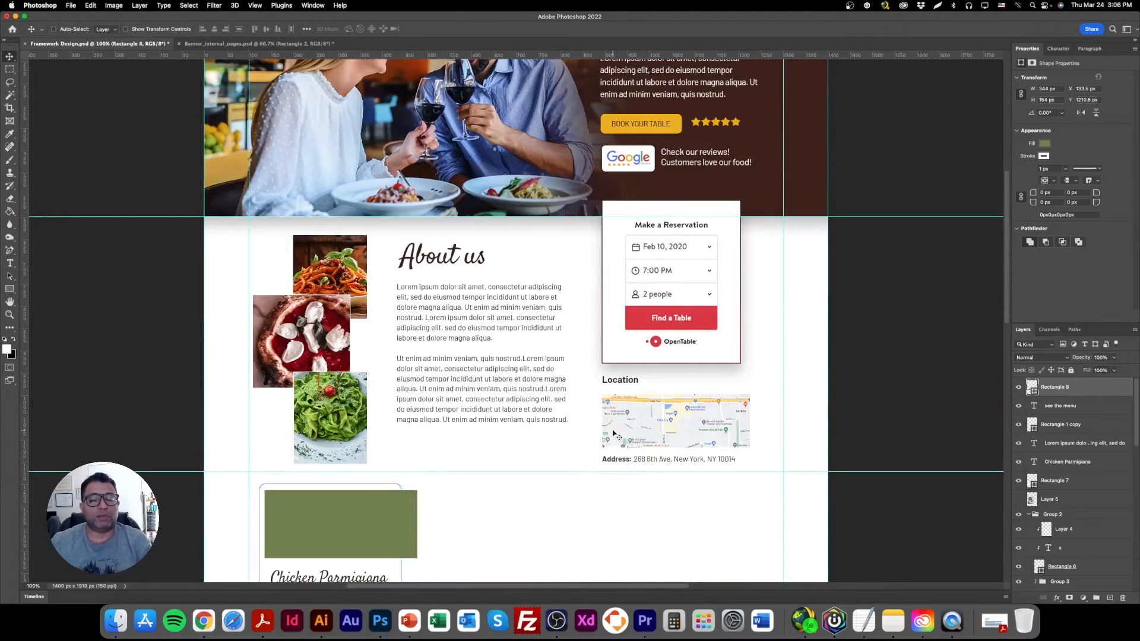
{"action": "scroll", "coordinate": [573, 474], "scroll_direction": "down", "scroll_amount": 5}
{"action": "right_click", "coordinate": [321, 345]}
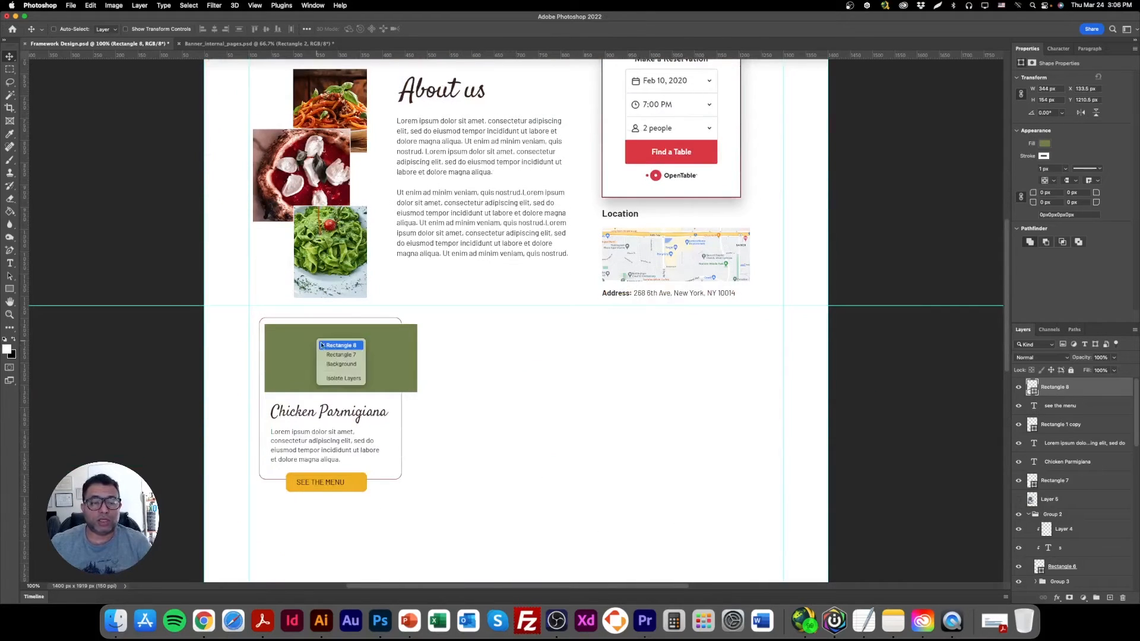
{"action": "left_click", "coordinate": [280, 346]}
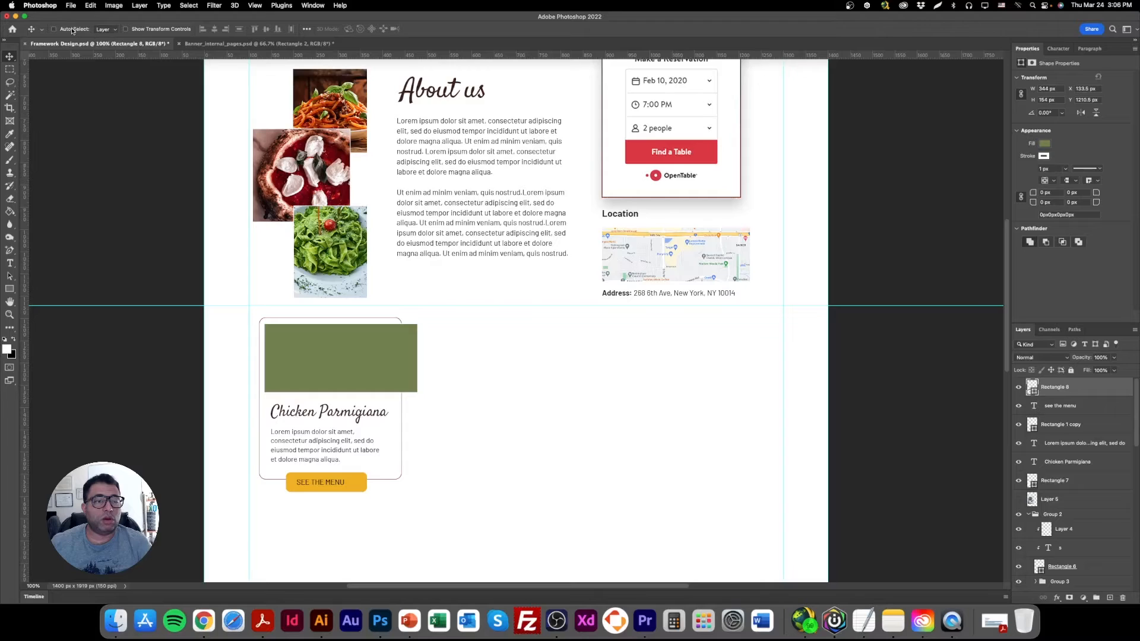
{"action": "left_click", "coordinate": [151, 31]}
{"action": "left_click_drag", "start_coordinate": [273, 332], "coordinate": [269, 327]}
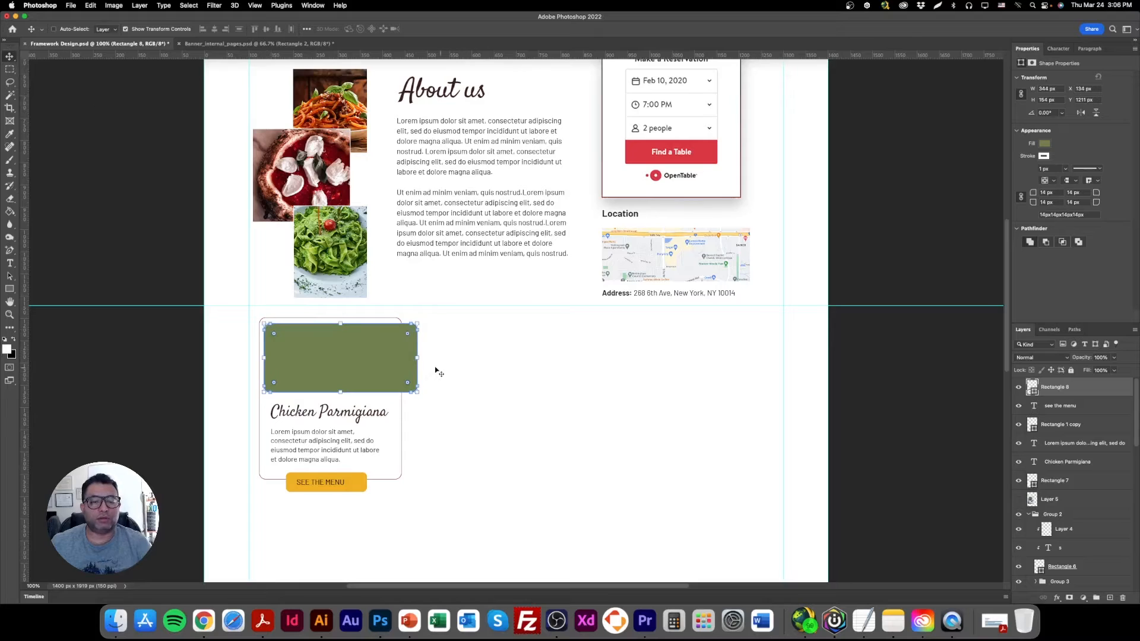
{"action": "left_click", "coordinate": [162, 31]}
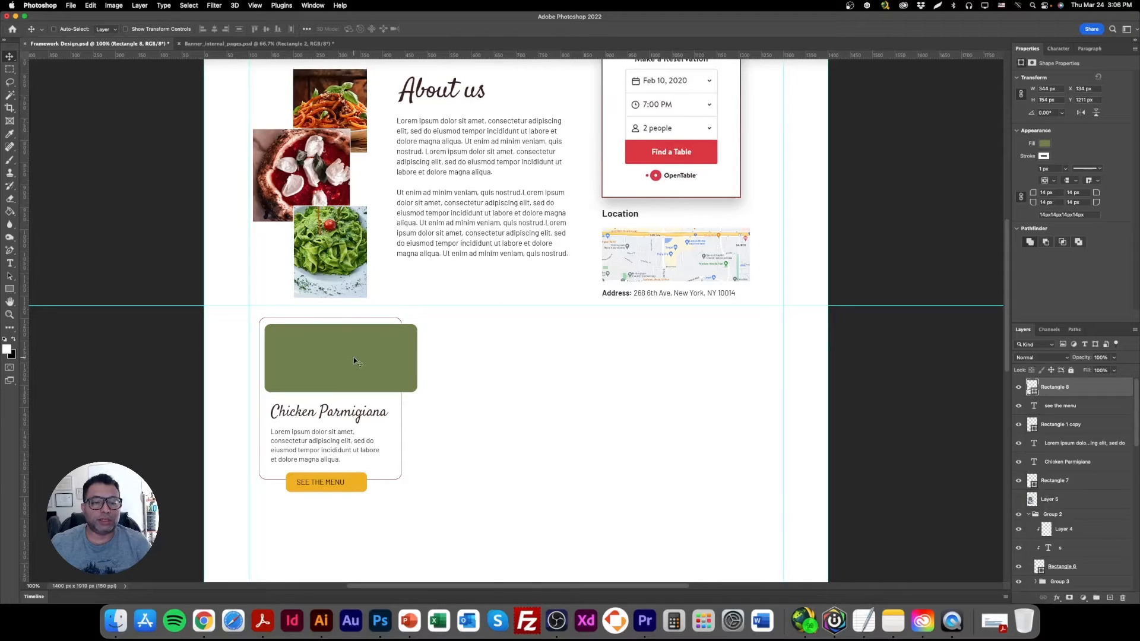
Resize the green rectangle to about 293 × 194 px, fitting inside the card's width and rising above its top edge.
{"action": "mouse_move", "coordinate": [353, 361]}
{"action": "left_mouse_down"}
{"action": "mouse_move", "coordinate": [343, 361]}
{"action": "mouse_move", "coordinate": [374, 364]}
{"action": "mouse_move", "coordinate": [384, 352]}
{"action": "mouse_move", "coordinate": [383, 367]}
{"action": "left_mouse_up"}
{"action": "key", "text": "Up"}
{"action": "key", "text": "Down"}
{"action": "key", "text": "Up"}
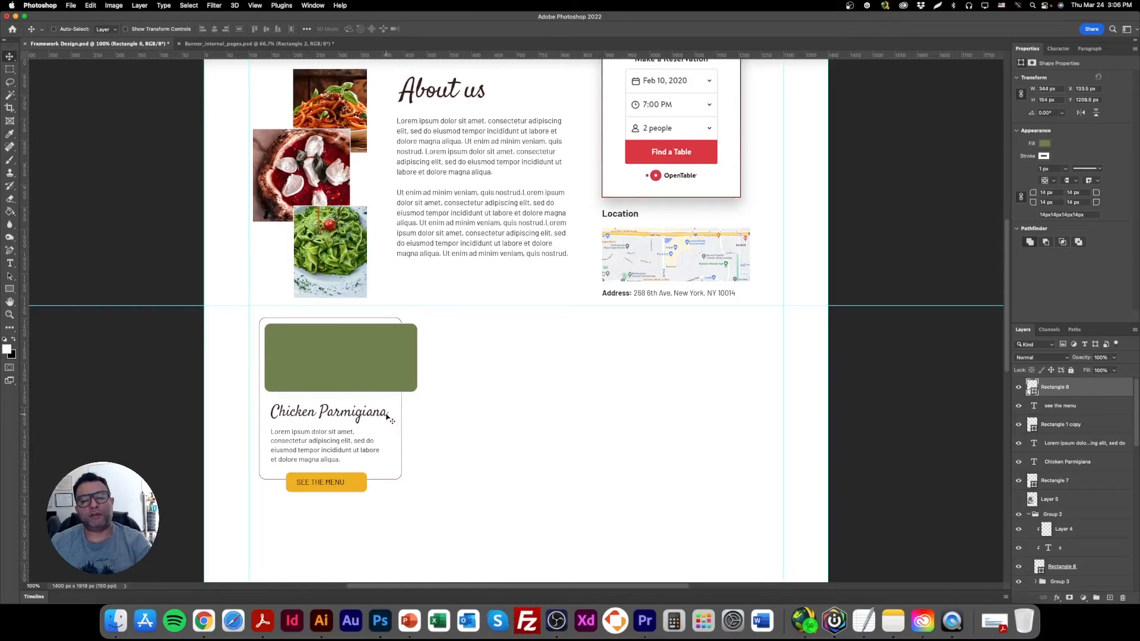
{"action": "mouse_move", "coordinate": [368, 383]}
{"action": "left_mouse_down"}
{"action": "mouse_move", "coordinate": [353, 374]}
{"action": "mouse_move", "coordinate": [363, 374]}
{"action": "left_mouse_up"}
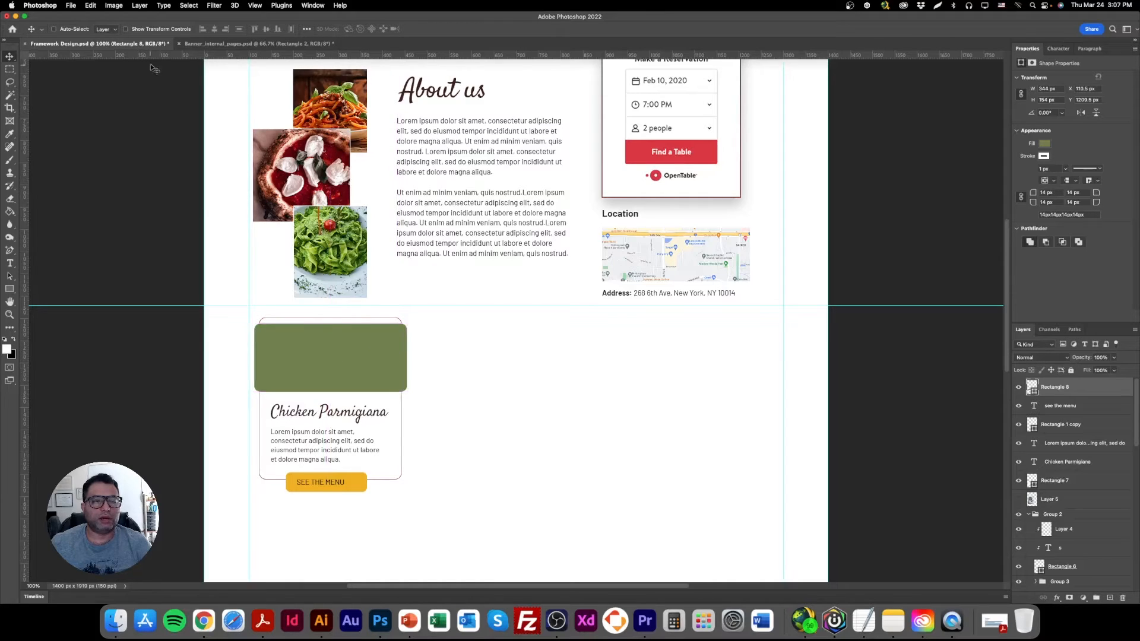
{"action": "left_click", "coordinate": [126, 29]}
{"action": "left_click_drag", "start_coordinate": [257, 357], "coordinate": [265, 357]}
{"action": "left_click_drag", "start_coordinate": [336, 322], "coordinate": [336, 307]}
{"action": "left_click_drag", "start_coordinate": [409, 351], "coordinate": [396, 350]}
{"action": "key", "text": "Return"}
{"action": "left_click", "coordinate": [126, 29]}
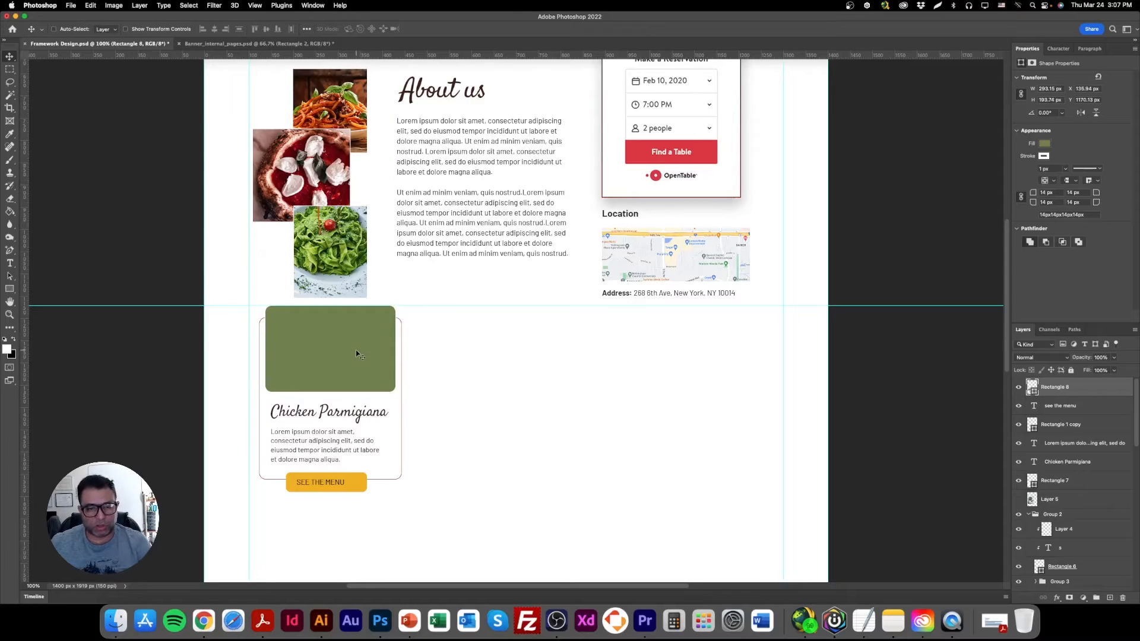
Select the card's green rectangle, heading, description, button label and button shape together.
{"action": "right_click", "coordinate": [356, 418]}
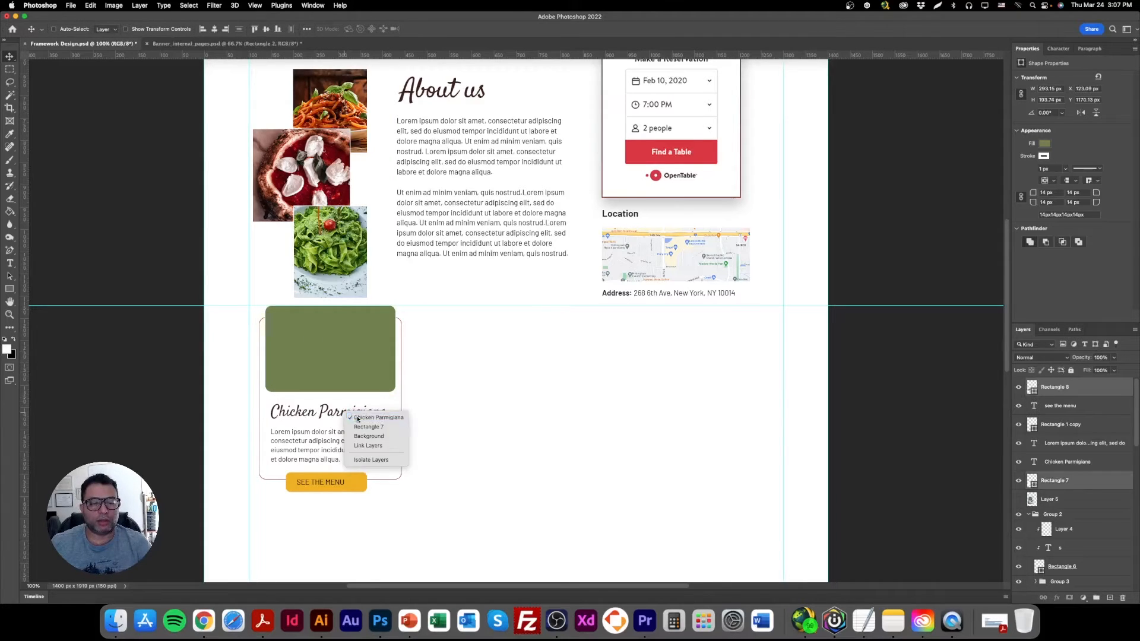
{"action": "left_click", "coordinate": [357, 417], "text": "shift"}
{"action": "right_click", "coordinate": [318, 436]}
{"action": "left_click", "coordinate": [336, 440], "text": "shift"}
{"action": "right_click", "coordinate": [325, 480]}
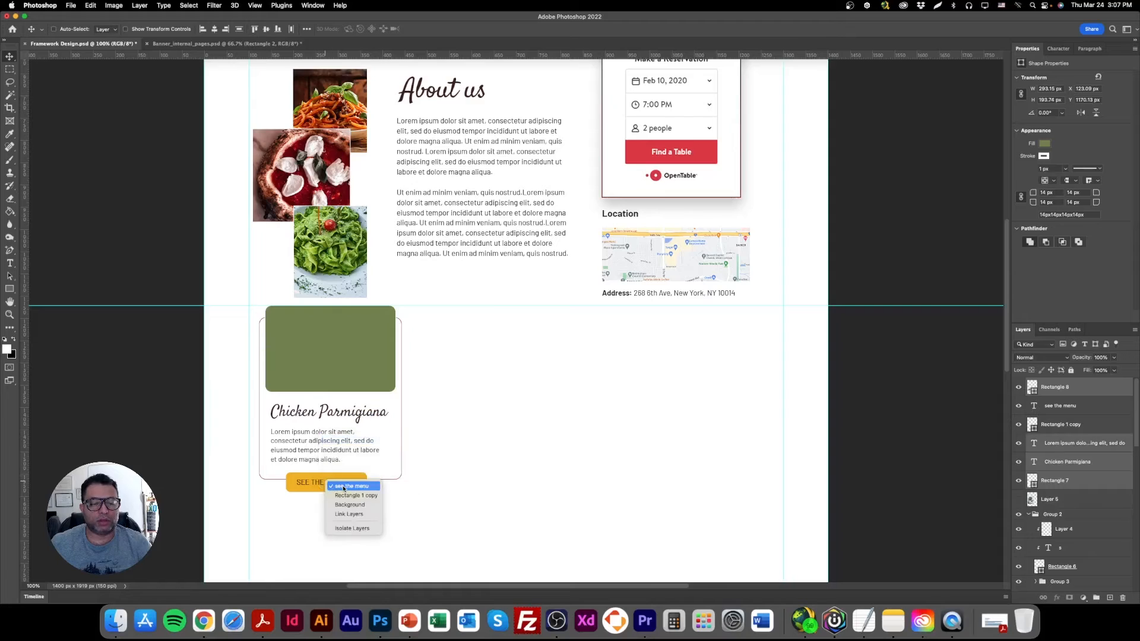
{"action": "left_click", "coordinate": [343, 487], "text": "shift"}
{"action": "right_click", "coordinate": [337, 478]}
{"action": "left_click", "coordinate": [363, 492], "text": "shift"}
{"action": "left_click_drag", "start_coordinate": [345, 363], "coordinate": [365, 412]}
{"action": "right_click", "coordinate": [356, 482]}
{"action": "left_click", "coordinate": [362, 484], "text": "shift"}
{"action": "key", "text": "super+z"}
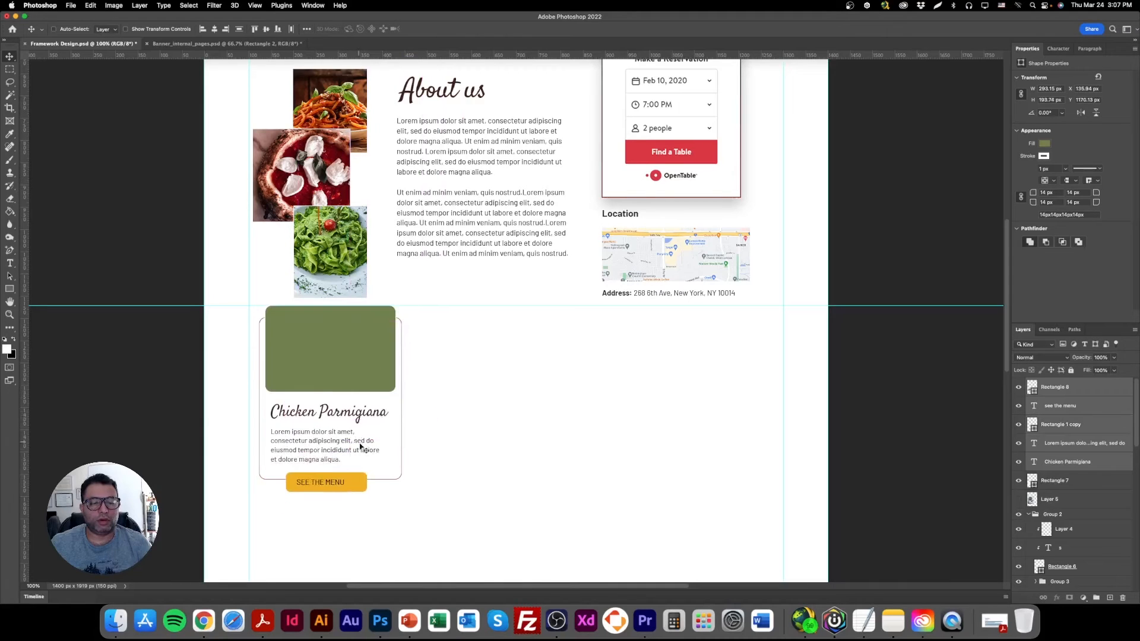
Add the card outline to the selection and move the whole dish card down, leaving space below the horizontal guide.
{"action": "right_click", "coordinate": [405, 435]}
{"action": "left_click", "coordinate": [413, 432], "text": "shift"}
{"action": "left_click_drag", "start_coordinate": [345, 368], "coordinate": [355, 411]}
{"action": "scroll", "coordinate": [363, 430], "scroll_direction": "down", "scroll_amount": 5}
{"action": "mouse_move", "coordinate": [359, 301]}
{"action": "left_mouse_down"}
{"action": "mouse_move", "coordinate": [356, 318]}
{"action": "mouse_move", "coordinate": [341, 313]}
{"action": "left_mouse_up"}
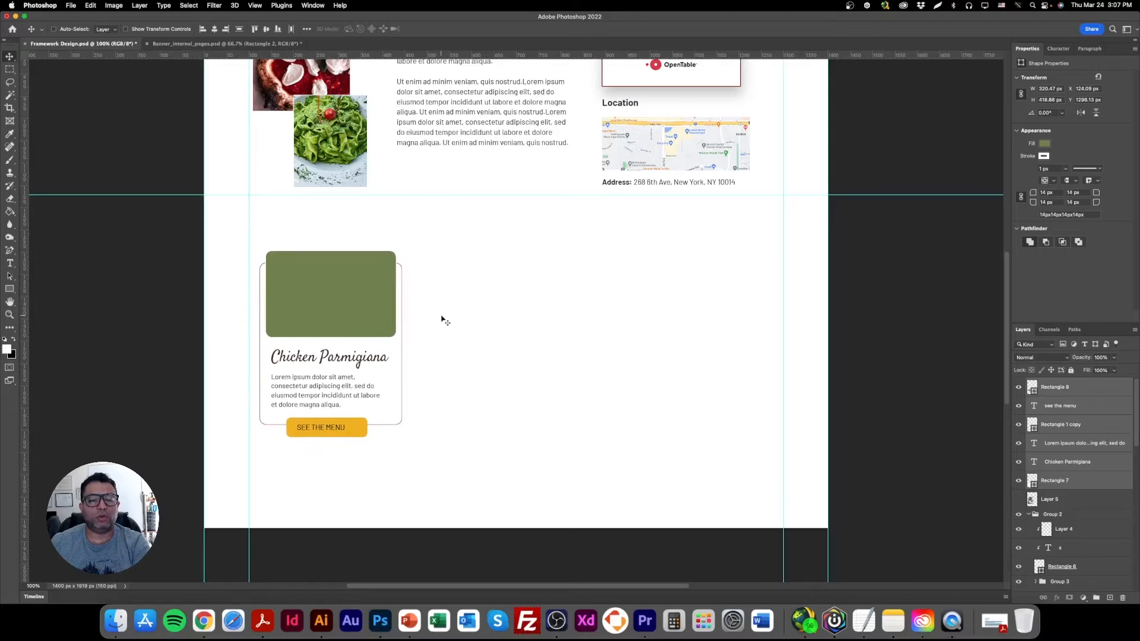
Resize the green rectangle to about 273 × 204 px and center it horizontally on the card.
{"action": "right_click", "coordinate": [350, 290]}
{"action": "left_click", "coordinate": [373, 291]}
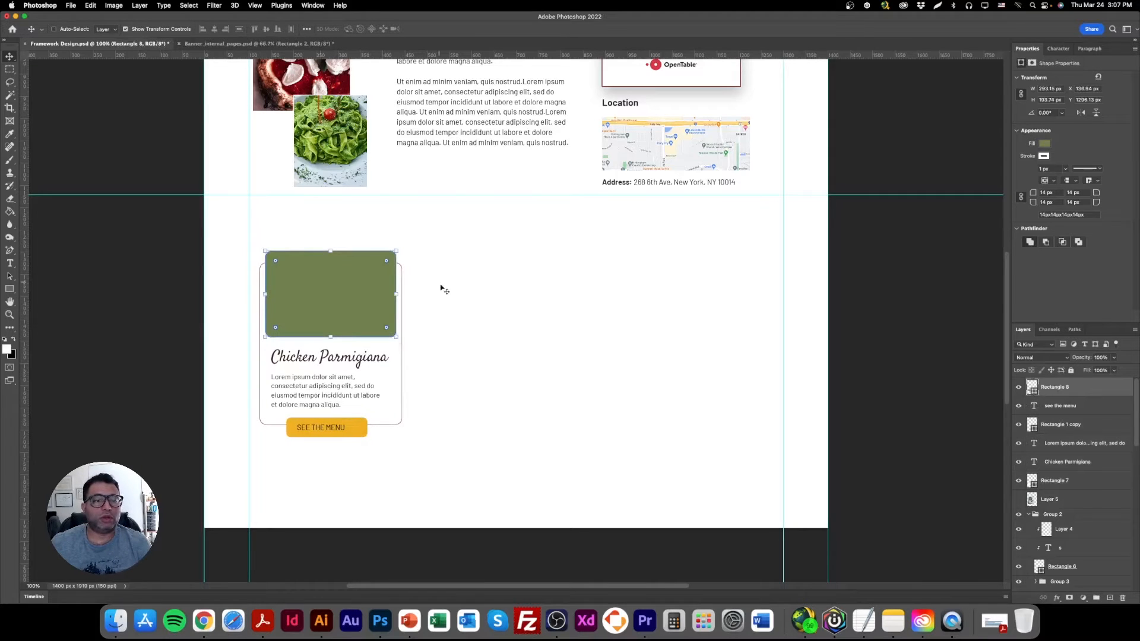
{"action": "left_click_drag", "start_coordinate": [402, 292], "coordinate": [355, 294]}
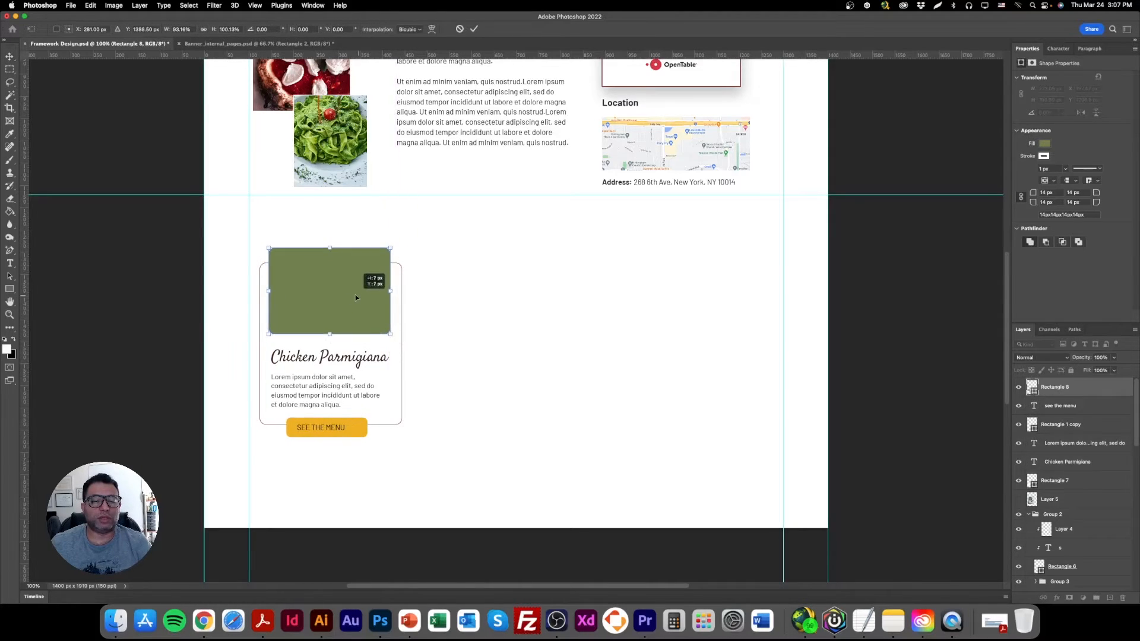
{"action": "key", "text": "Return"}
{"action": "key", "text": "Right"}
{"action": "key", "text": "Right"}
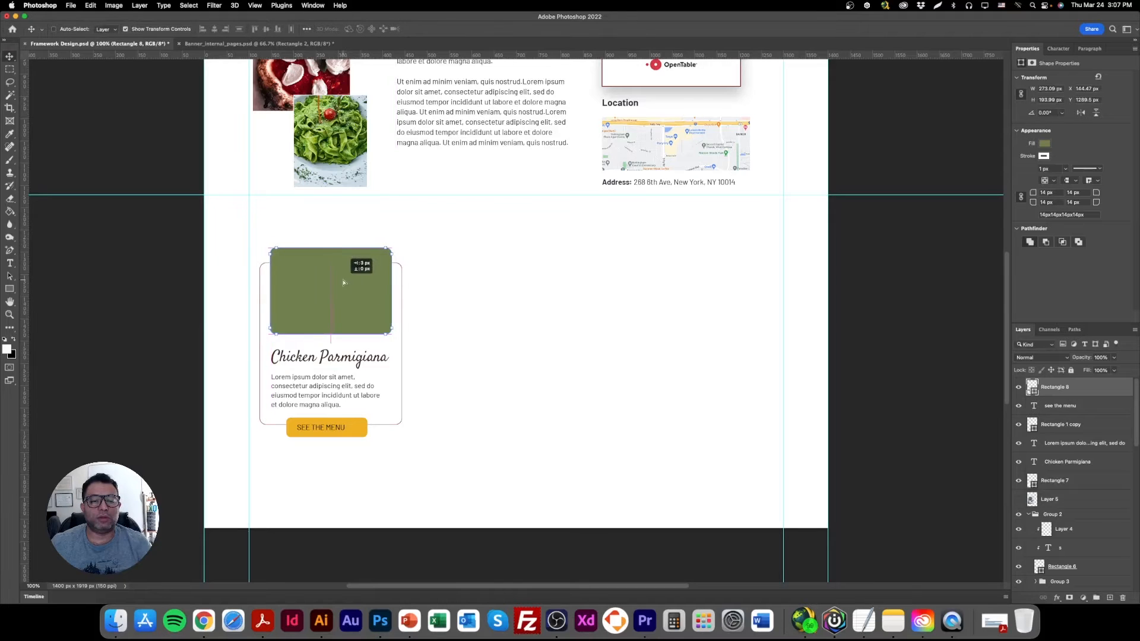
{"action": "left_click_drag", "start_coordinate": [327, 244], "coordinate": [327, 239]}
{"action": "key", "text": "Return"}
Move the Chicken Parmigiana heading and the description up a few pixels, closer to the green rectangle.
{"action": "right_click", "coordinate": [320, 356]}
{"action": "left_click", "coordinate": [337, 360]}
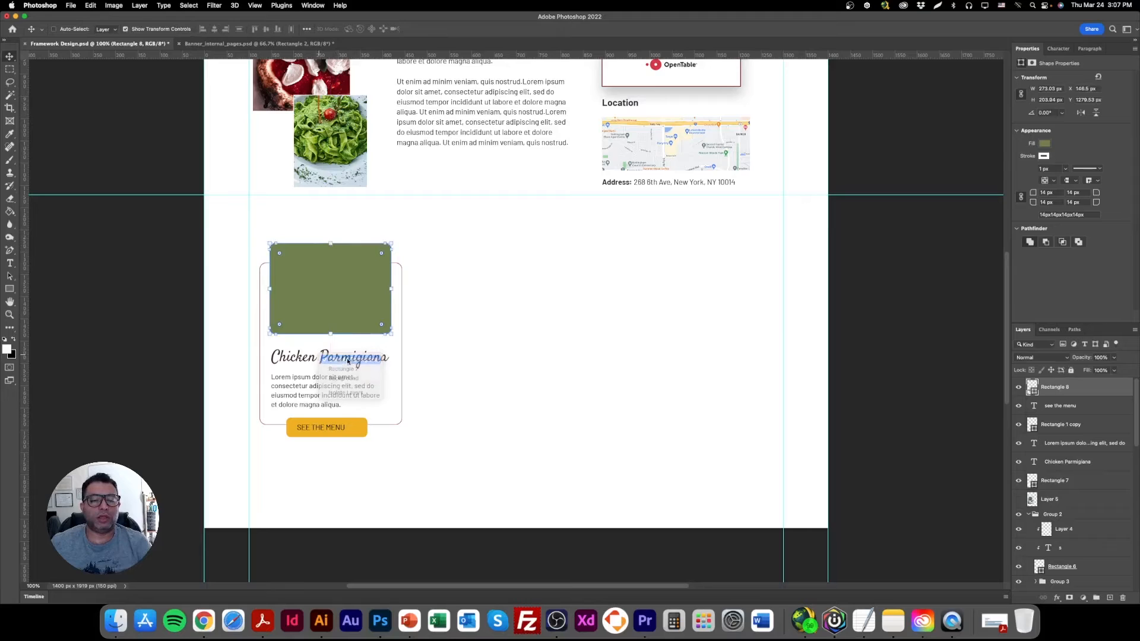
{"action": "left_click_drag", "start_coordinate": [352, 361], "coordinate": [352, 356]}
{"action": "right_click", "coordinate": [335, 379]}
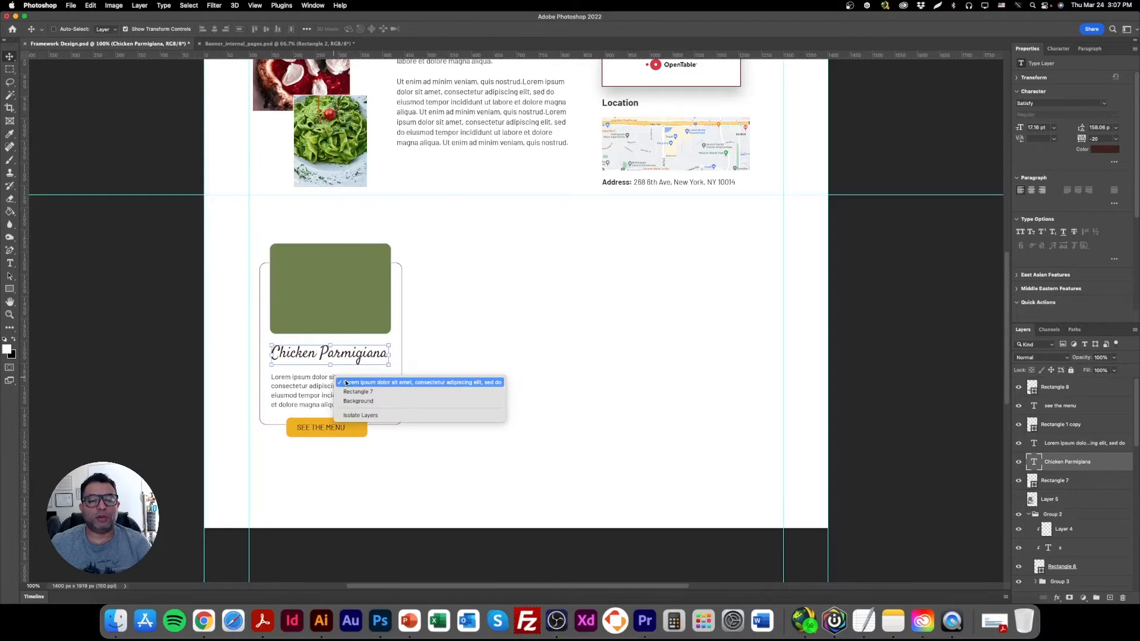
{"action": "left_click", "coordinate": [344, 381]}
{"action": "left_click_drag", "start_coordinate": [334, 399], "coordinate": [334, 394]}
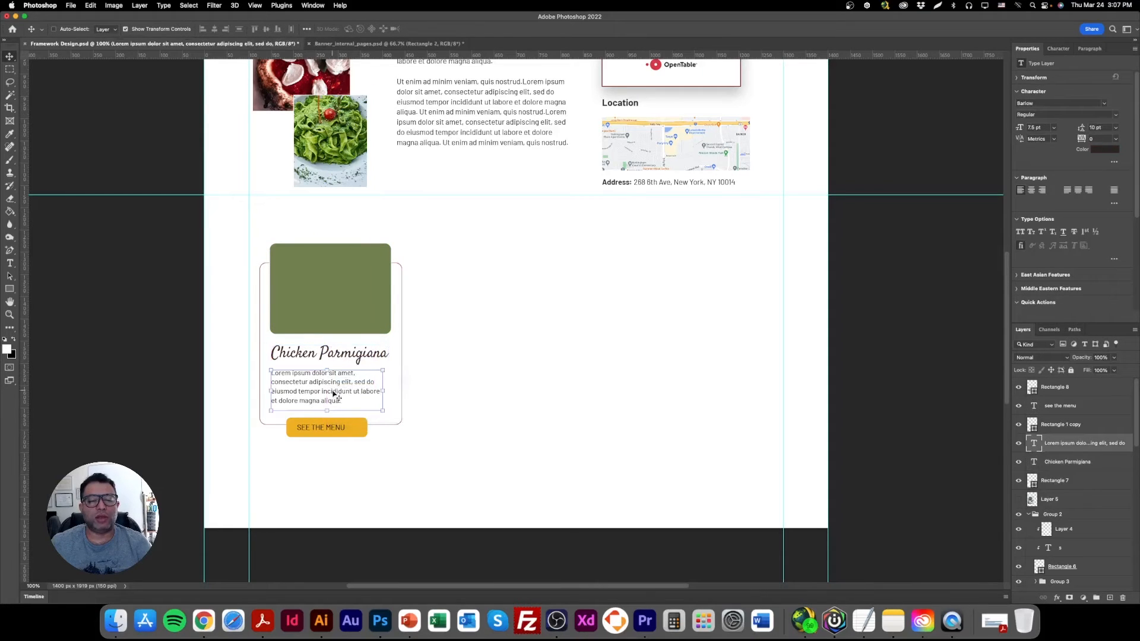
Change the dish card's button label to ORDER NOW and center it on the yellow button.
{"action": "double_click", "coordinate": [329, 433]}
{"action": "type", "text": "ORDER NOW"}
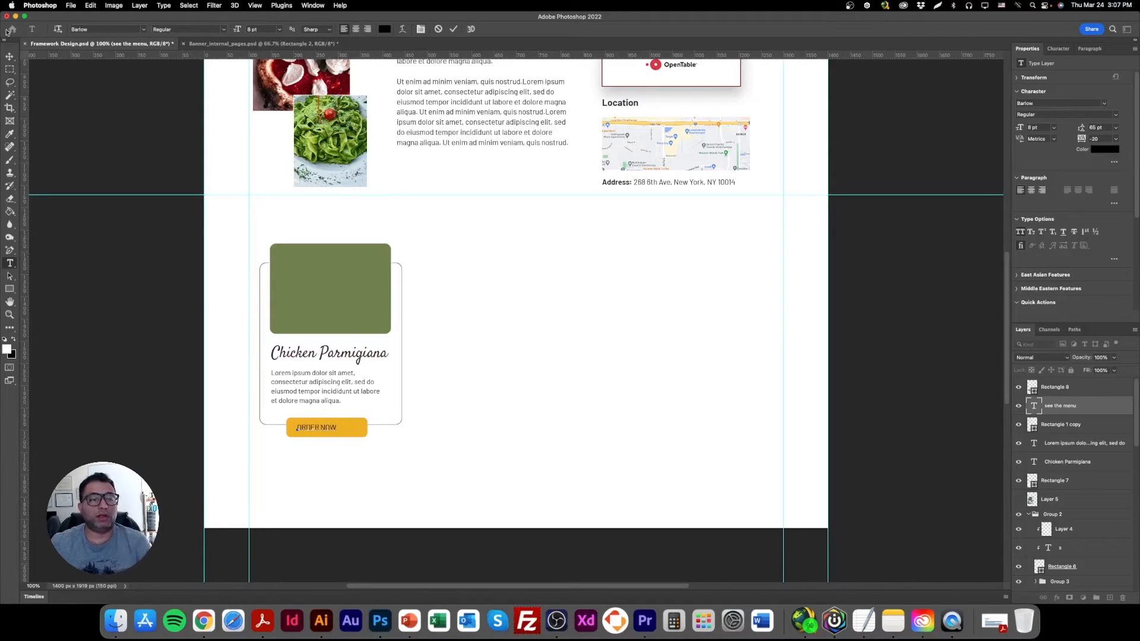
{"action": "left_click", "coordinate": [10, 56]}
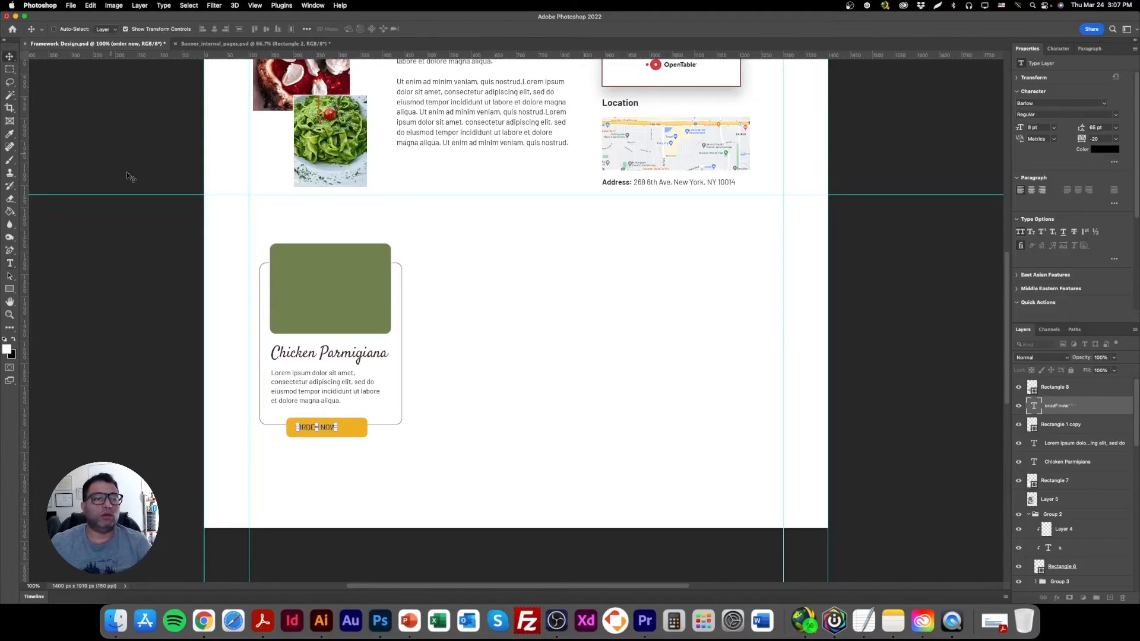
{"action": "left_click_drag", "start_coordinate": [355, 426], "coordinate": [365, 426]}
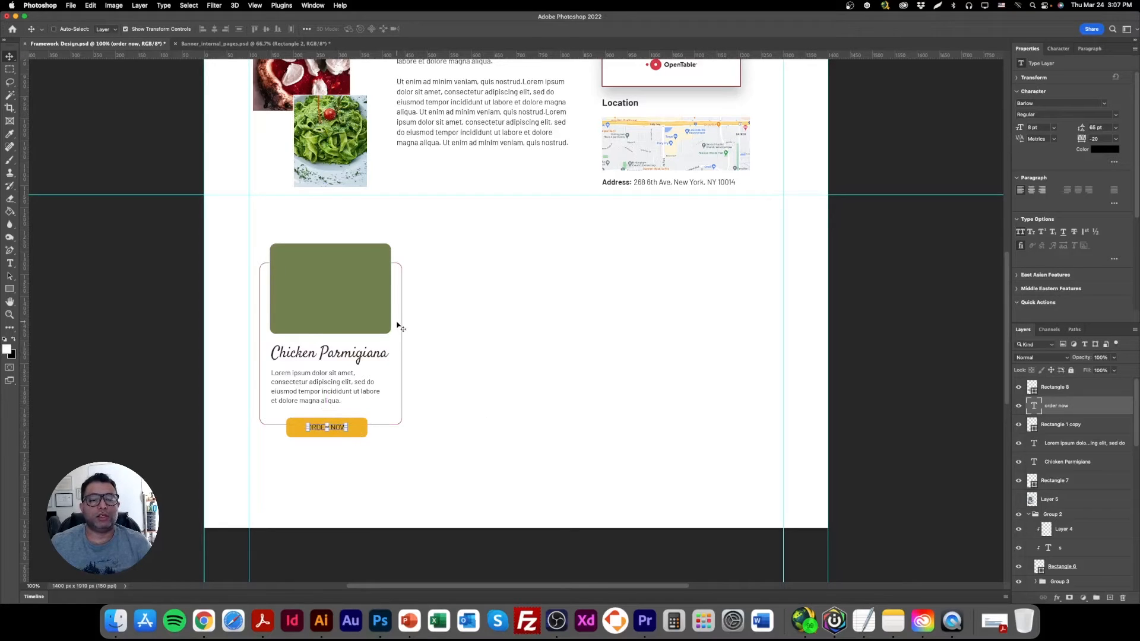
Group all the dish card's layers, from the green rectangle down to the card outline.
{"action": "left_click", "coordinate": [1076, 389]}
{"action": "scroll", "coordinate": [1068, 415], "scroll_direction": "down", "scroll_amount": 2}
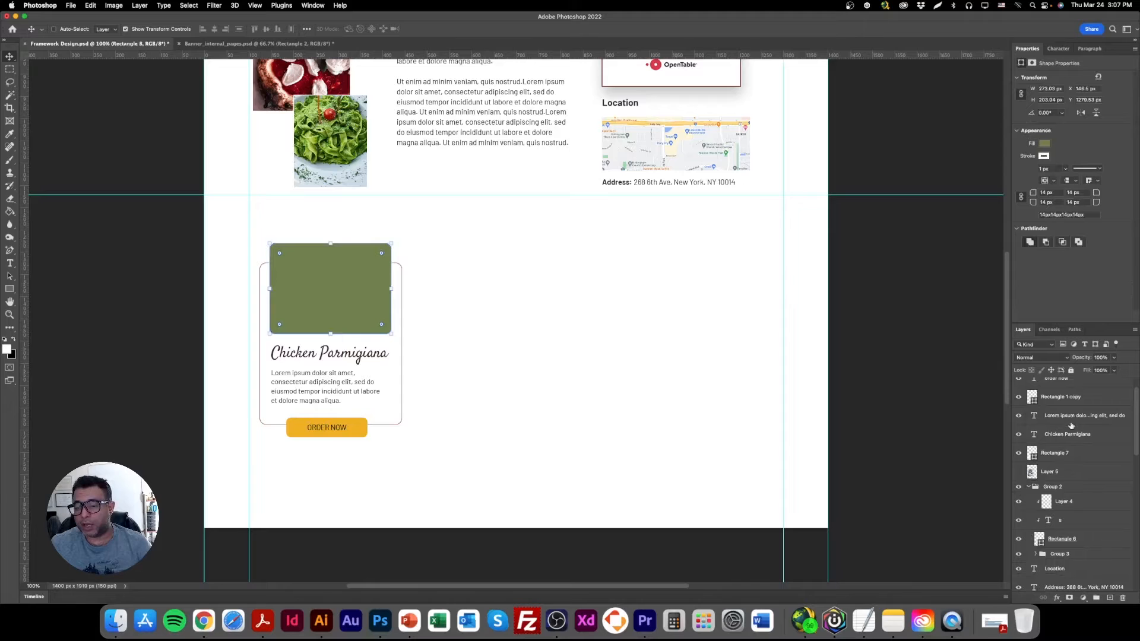
{"action": "left_click", "coordinate": [1073, 451], "text": "shift"}
{"action": "key", "text": "super+g"}
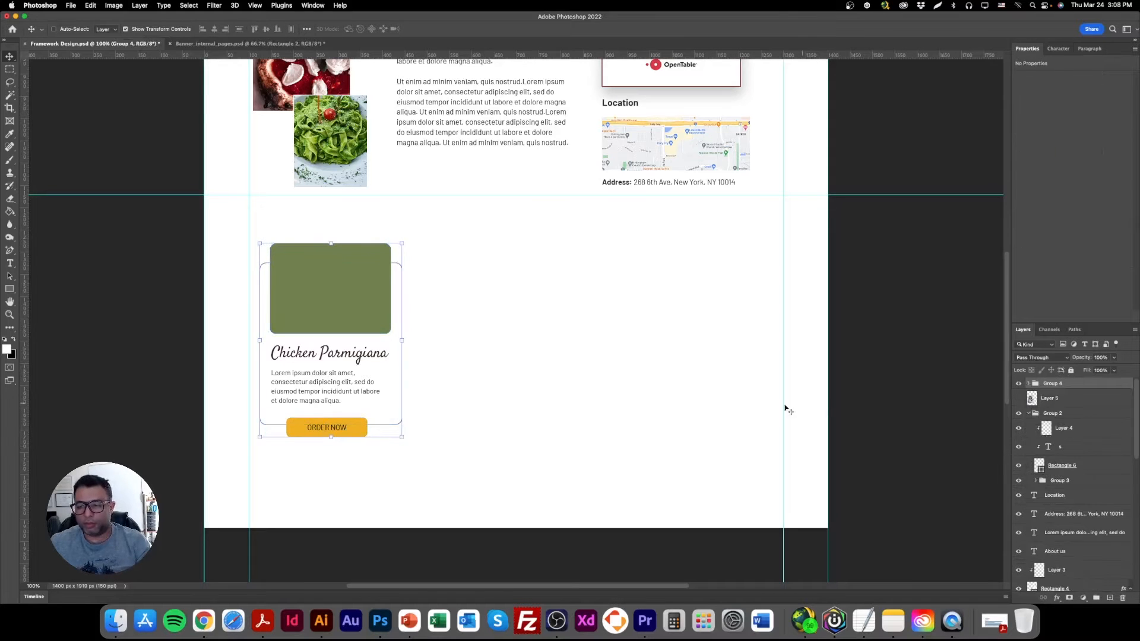
Duplicate the grouped dish card three times to the right, forming a row of four cards.
{"action": "left_click_drag", "start_coordinate": [365, 315], "coordinate": [416, 309]}
{"action": "key", "text": "super+z"}
{"action": "left_click_drag", "start_coordinate": [330, 298], "coordinate": [763, 305], "text": "alt"}
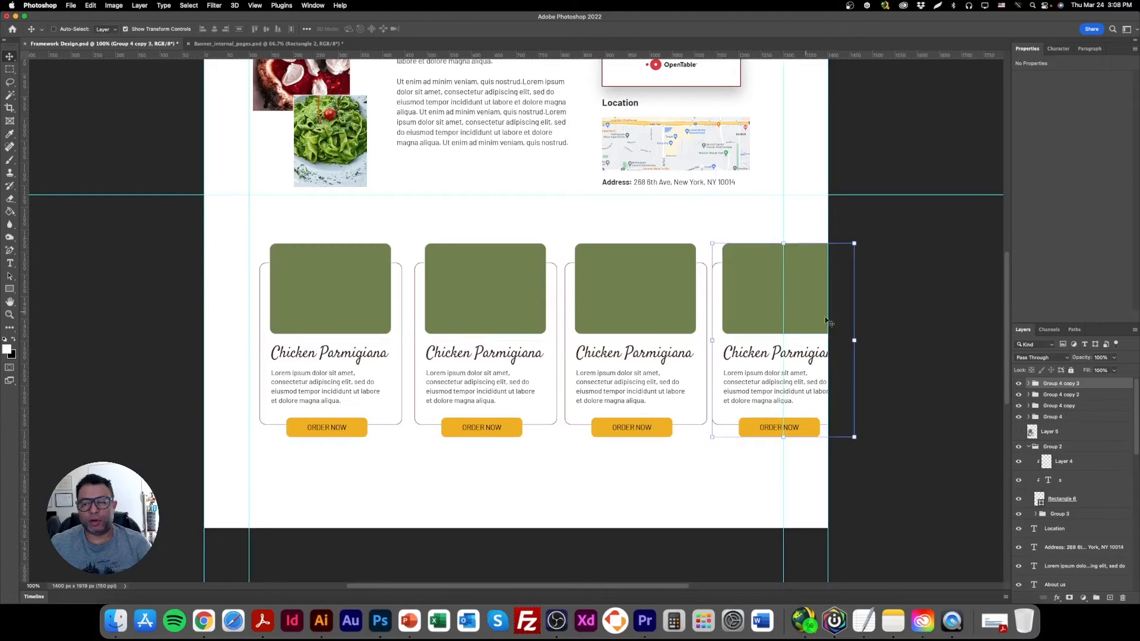
{"action": "key", "text": "super+z"}
{"action": "left_click_drag", "start_coordinate": [628, 308], "coordinate": [783, 307], "text": "alt"}
Select all four card groups and distribute them evenly in the horizontal direction.
{"action": "left_click", "coordinate": [1069, 417]}
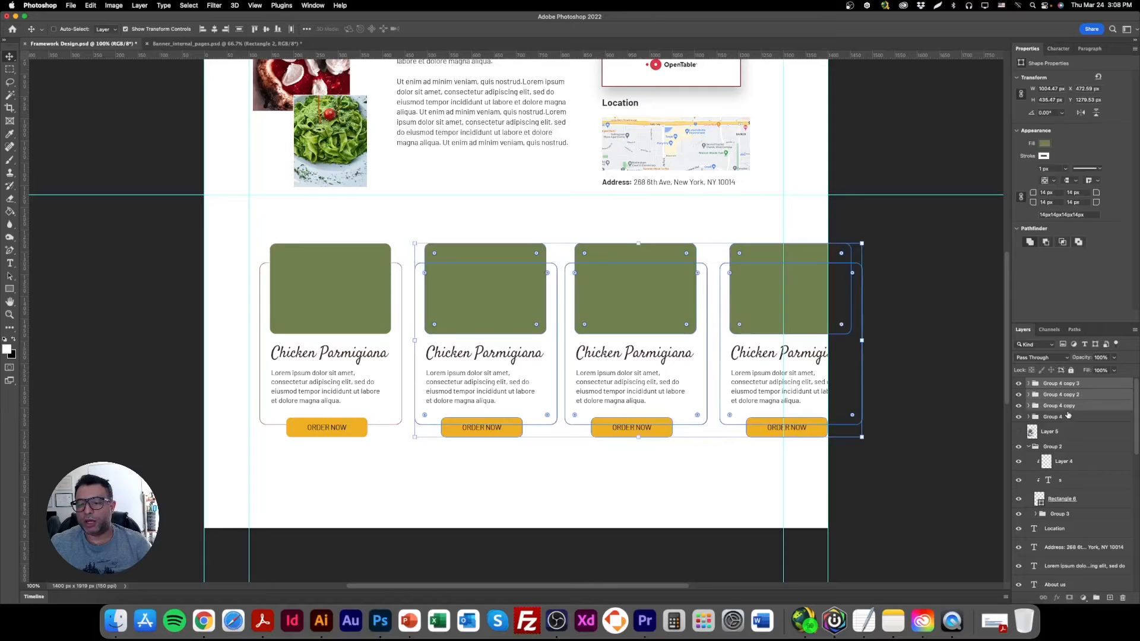
{"action": "double_click", "coordinate": [1069, 417]}
{"action": "left_click", "coordinate": [1075, 420]}
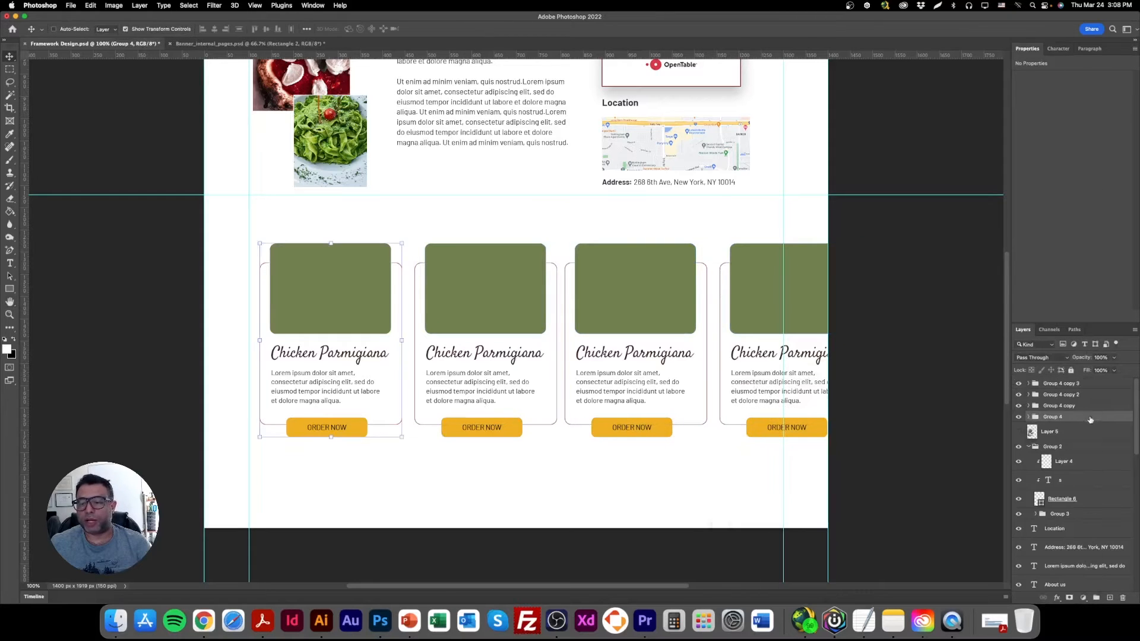
{"action": "left_click", "coordinate": [1080, 388], "text": "shift"}
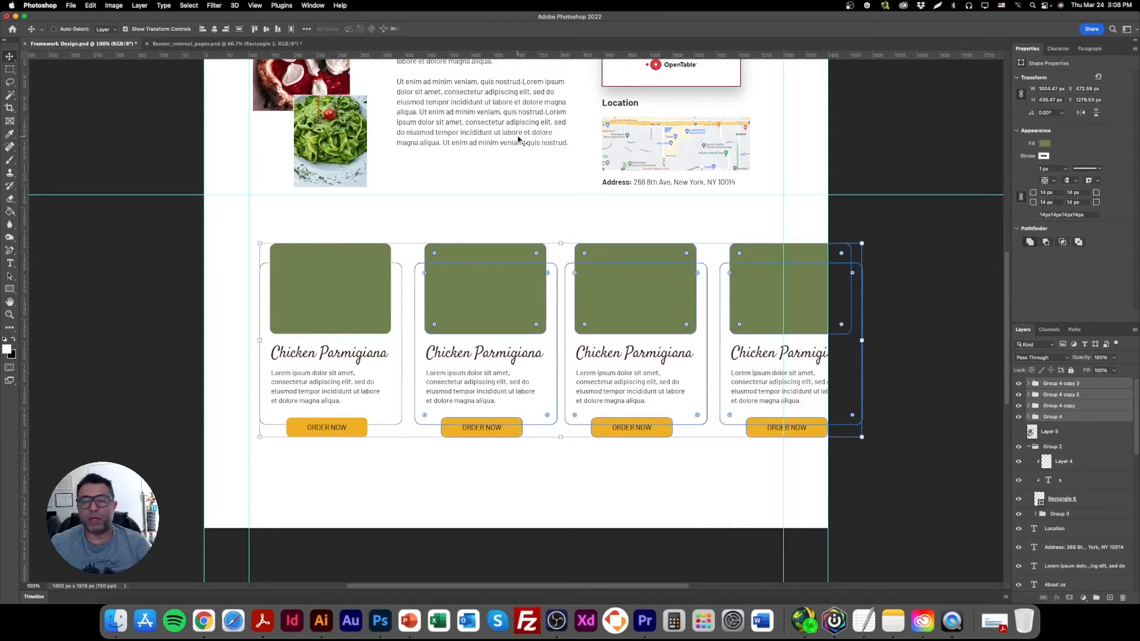
{"action": "left_click", "coordinate": [291, 29]}
Scale the four cards together proportionally to about 1192 × 384 px so the row fits between the vertical guides.
{"action": "left_click_drag", "start_coordinate": [858, 340], "coordinate": [781, 339]}
{"action": "left_click_drag", "start_coordinate": [256, 340], "coordinate": [252, 340]}
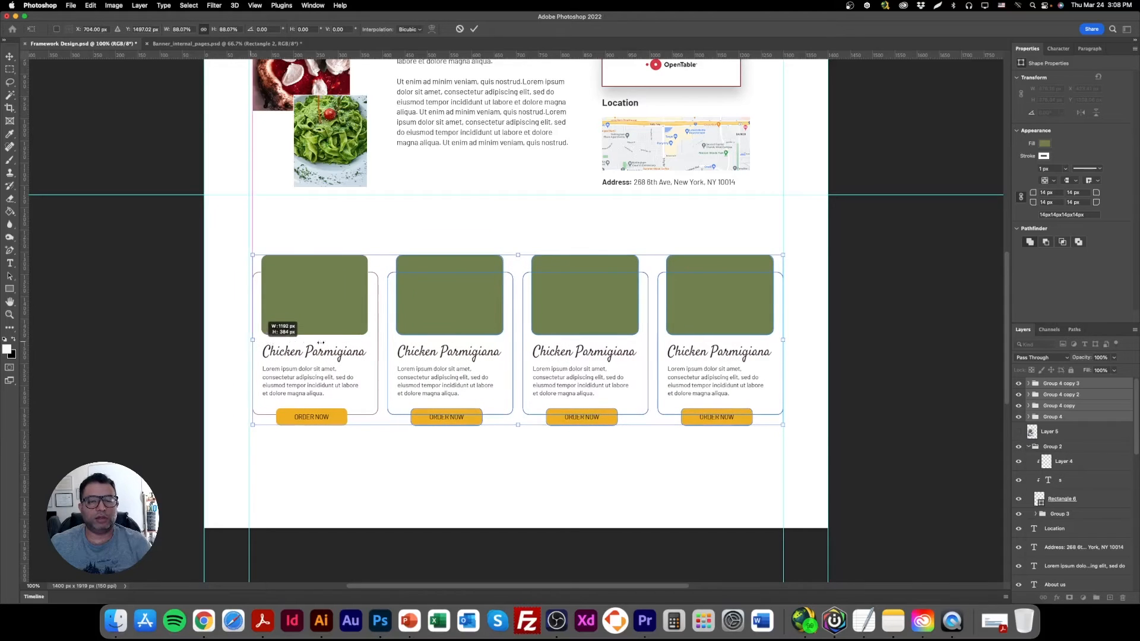
{"action": "key", "text": "Return"}
Move the row of four cards down slightly, leaving room for a heading below the horizontal guide.
{"action": "mouse_move", "coordinate": [331, 321]}
{"action": "left_mouse_down"}
{"action": "mouse_move", "coordinate": [339, 272]}
{"action": "mouse_move", "coordinate": [337, 319]}
{"action": "left_mouse_up"}
{"action": "scroll", "coordinate": [493, 397], "scroll_direction": "up", "scroll_amount": 3}
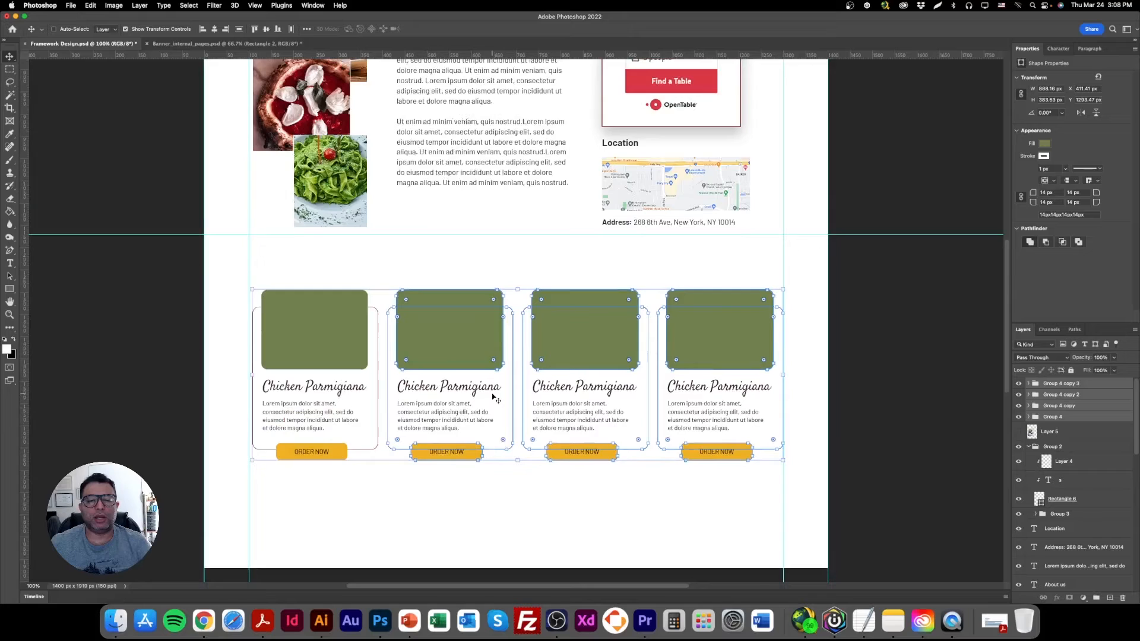
{"action": "scroll", "coordinate": [493, 398], "scroll_direction": "up", "scroll_amount": 5}
{"action": "left_click_drag", "start_coordinate": [450, 390], "coordinate": [450, 408]}
Copy the About us heading above the cards, change its text to Specials and position it near the row's center.
{"action": "right_click", "coordinate": [429, 97]}
{"action": "left_click", "coordinate": [447, 103]}
{"action": "left_click_drag", "start_coordinate": [447, 99], "coordinate": [516, 338], "text": "alt"}
{"action": "double_click", "coordinate": [518, 338]}
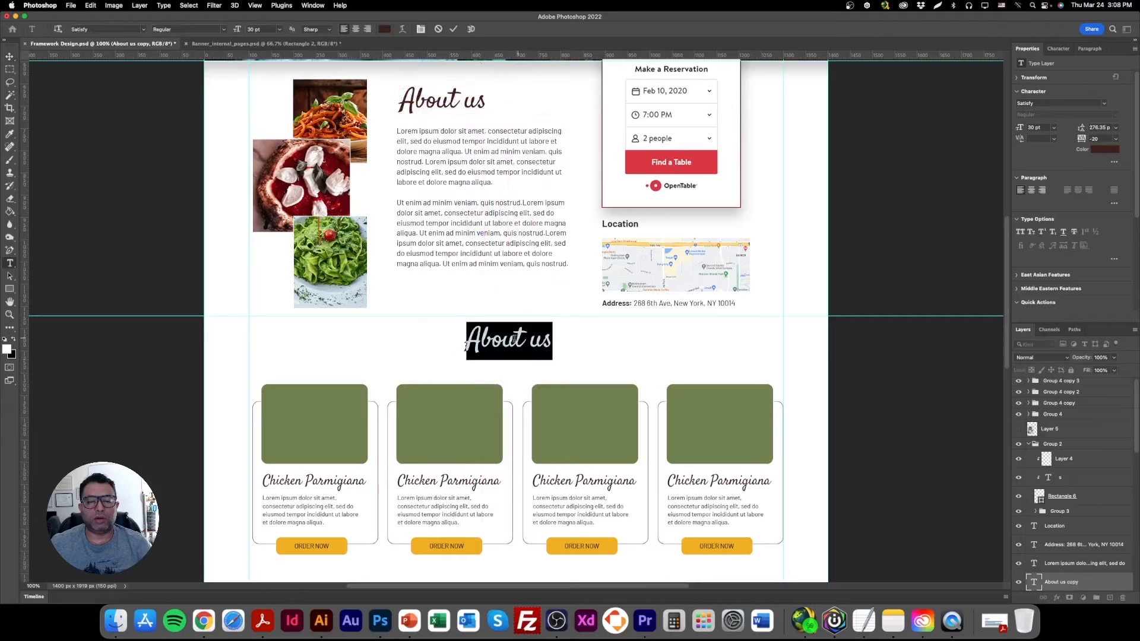
{"action": "type", "text": "Specials"}
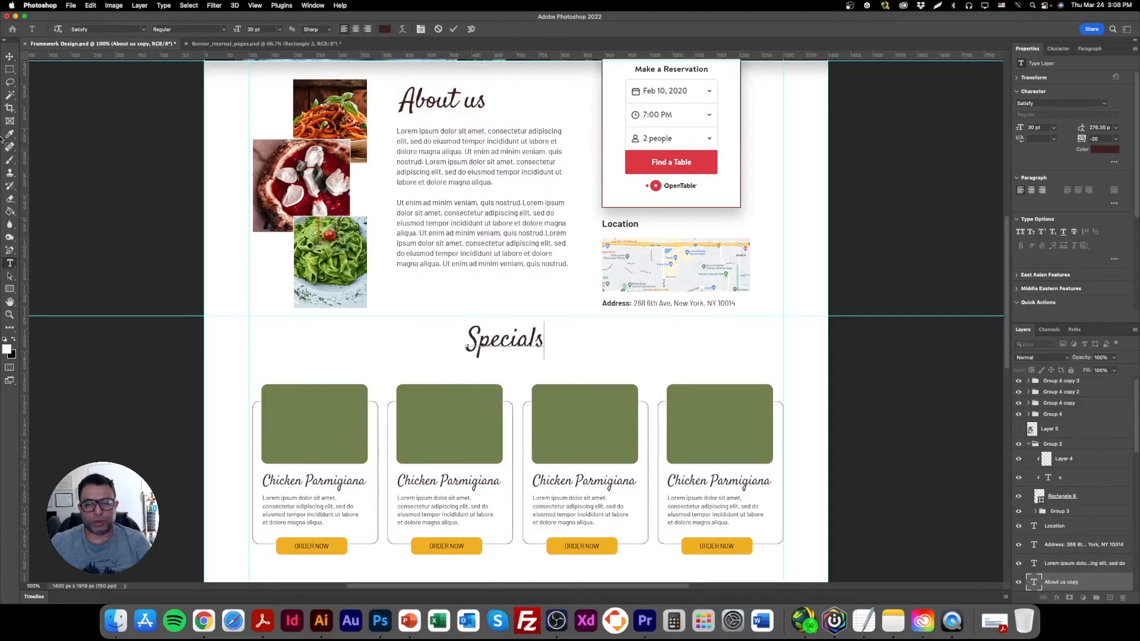
{"action": "left_click", "coordinate": [10, 56]}
{"action": "left_click_drag", "start_coordinate": [507, 338], "coordinate": [512, 344]}
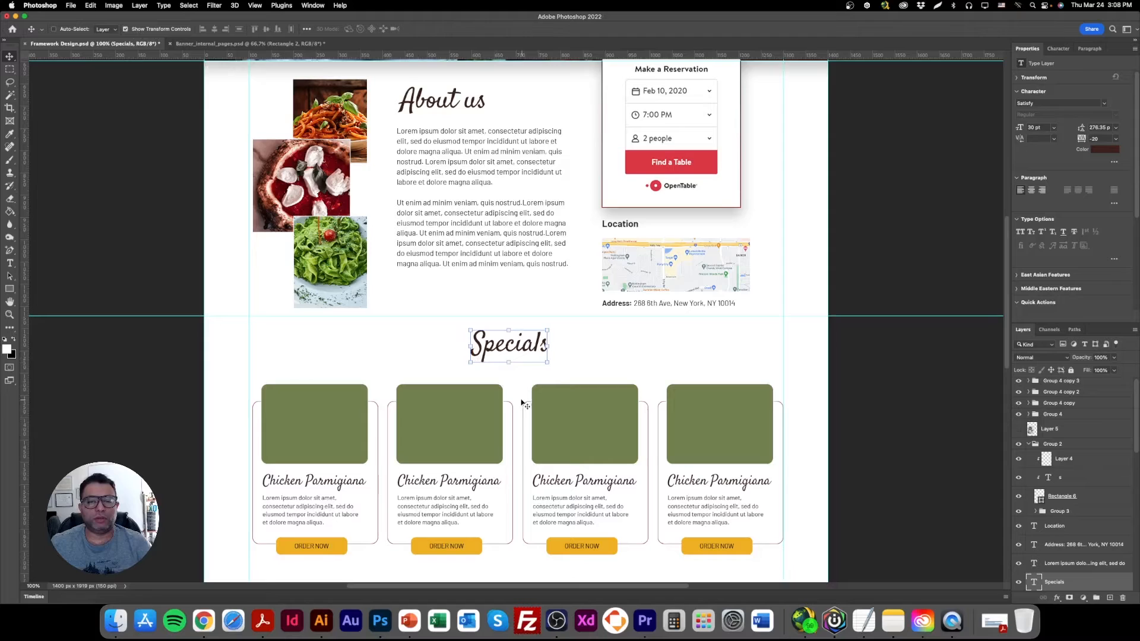
{"action": "right_click", "coordinate": [444, 147]}
{"action": "left_click", "coordinate": [457, 148]}
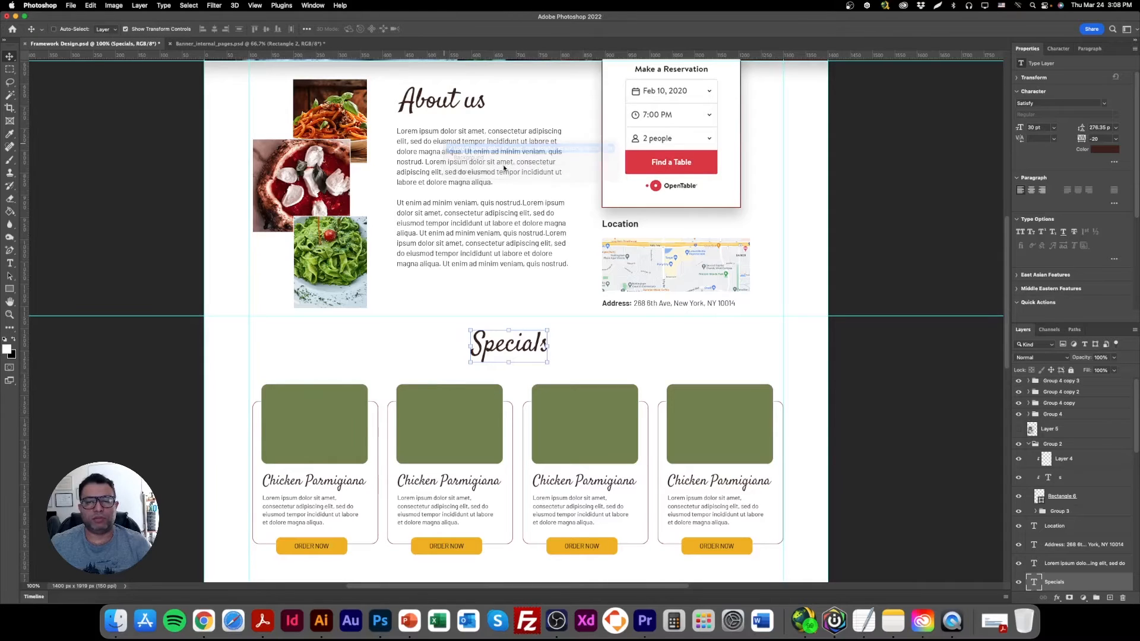
{"action": "right_click", "coordinate": [663, 303]}
{"action": "left_click", "coordinate": [676, 305]}
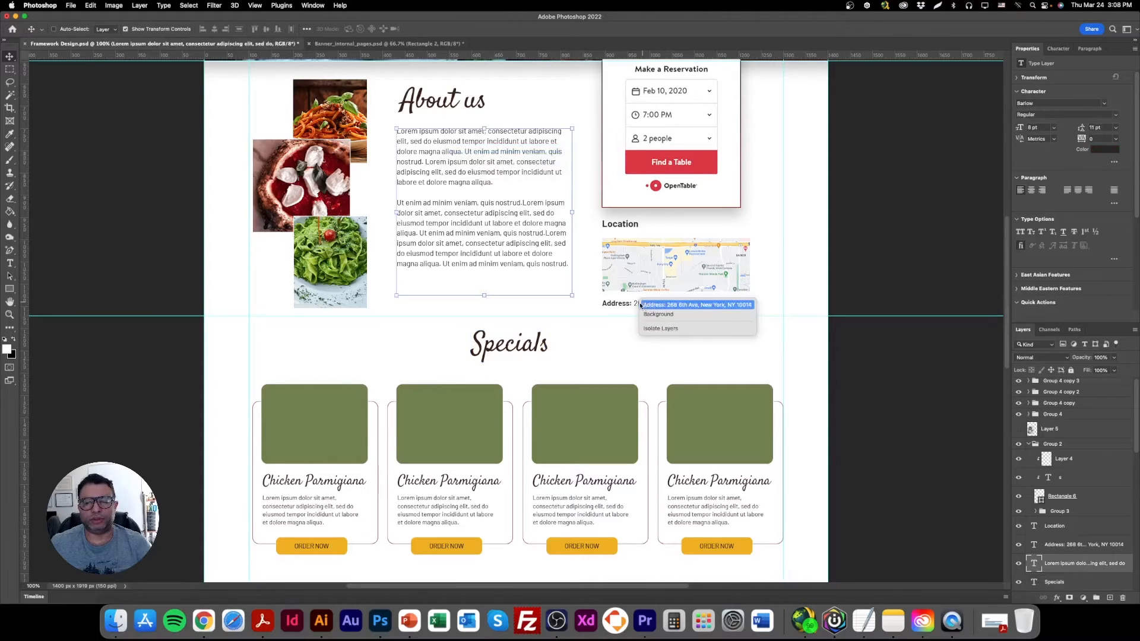
{"action": "left_click_drag", "start_coordinate": [676, 307], "coordinate": [609, 355]}
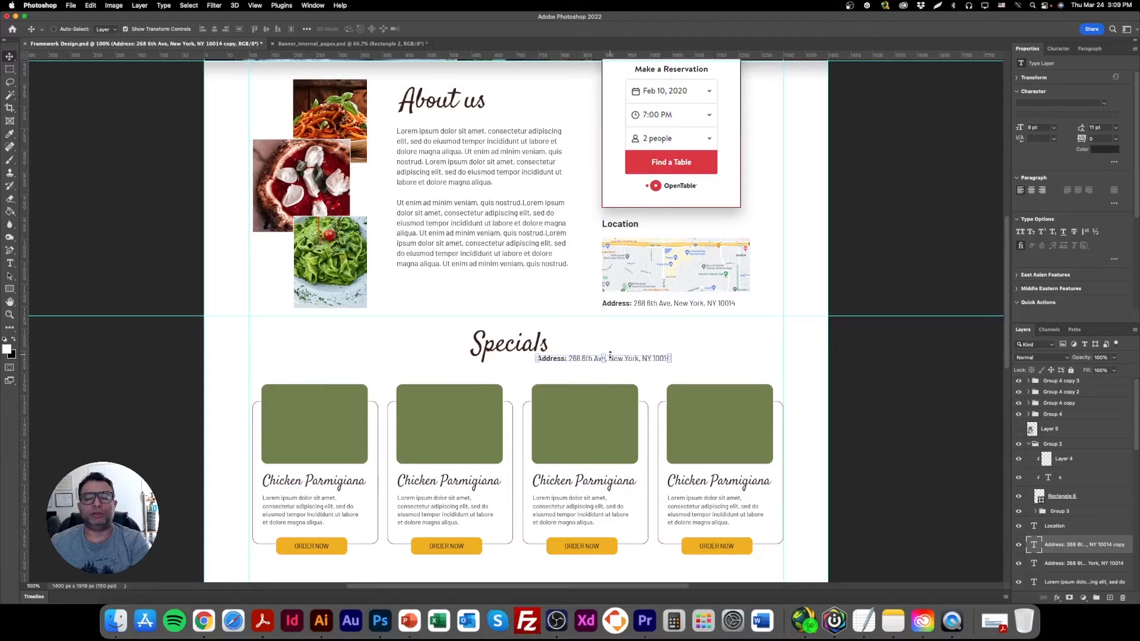
{"action": "key", "text": "super+z"}
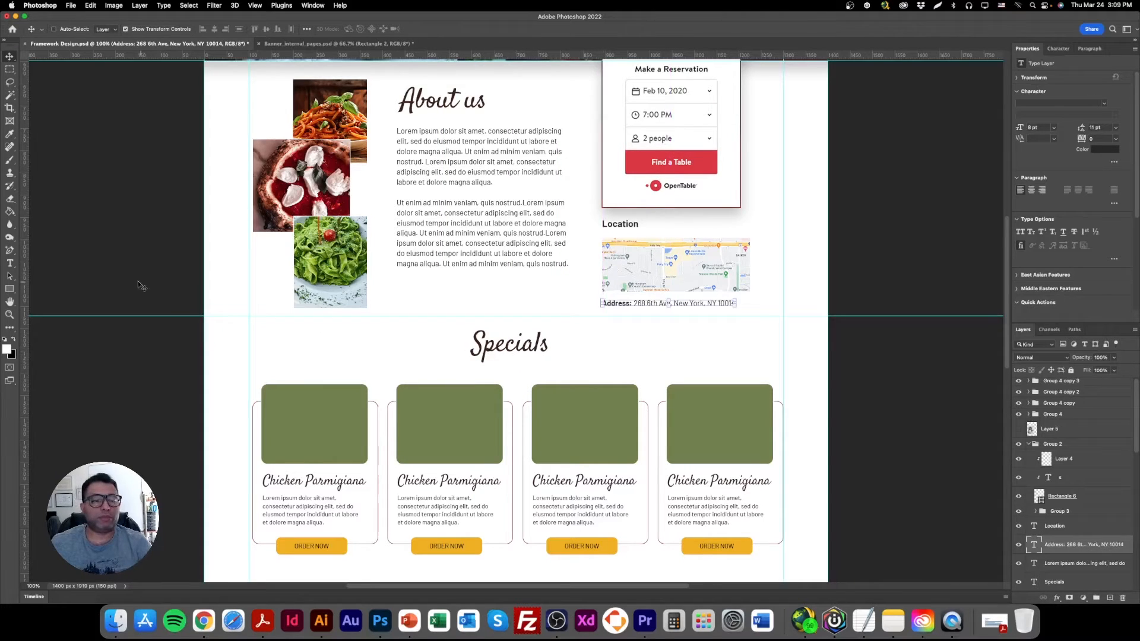
Draw a thin rectangle about 1160 × 5 px across the Specials heading and fill it with dark red.
{"action": "left_click", "coordinate": [10, 289]}
{"action": "left_click", "coordinate": [73, 292]}
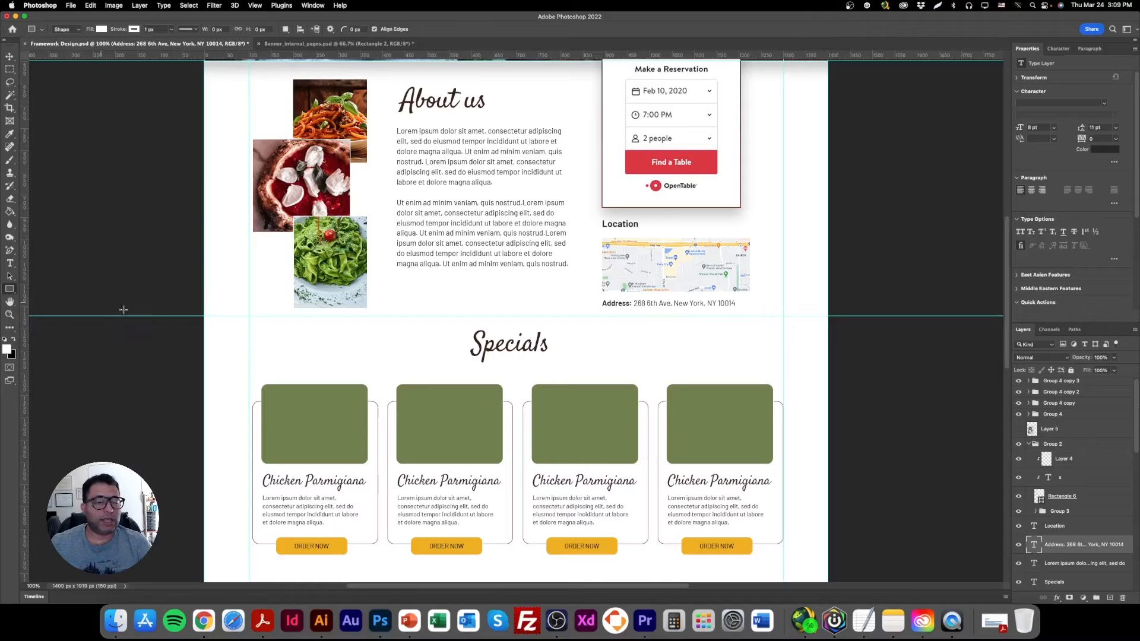
{"action": "left_click_drag", "start_coordinate": [262, 342], "coordinate": [778, 344]}
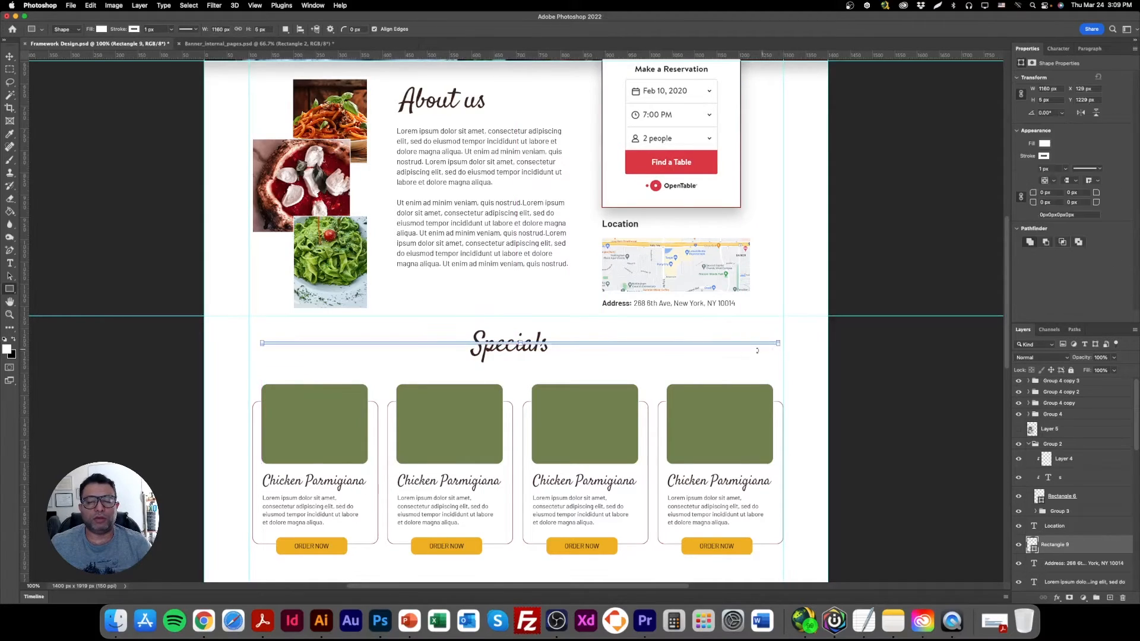
{"action": "left_click", "coordinate": [101, 29]}
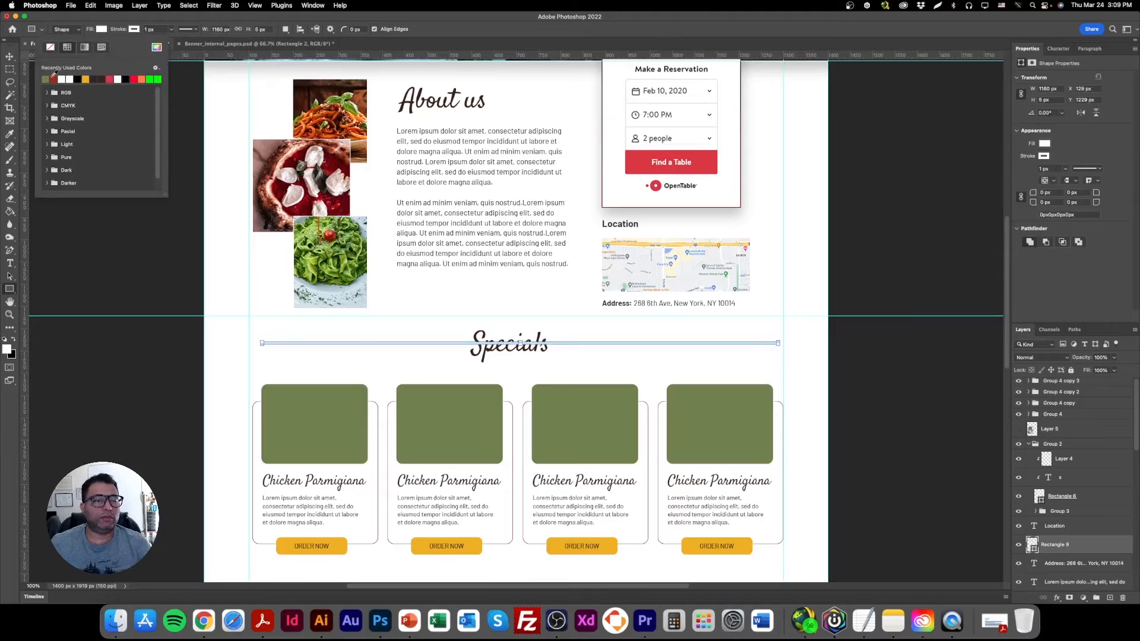
{"action": "left_click", "coordinate": [54, 78]}
{"action": "left_click", "coordinate": [135, 30]}
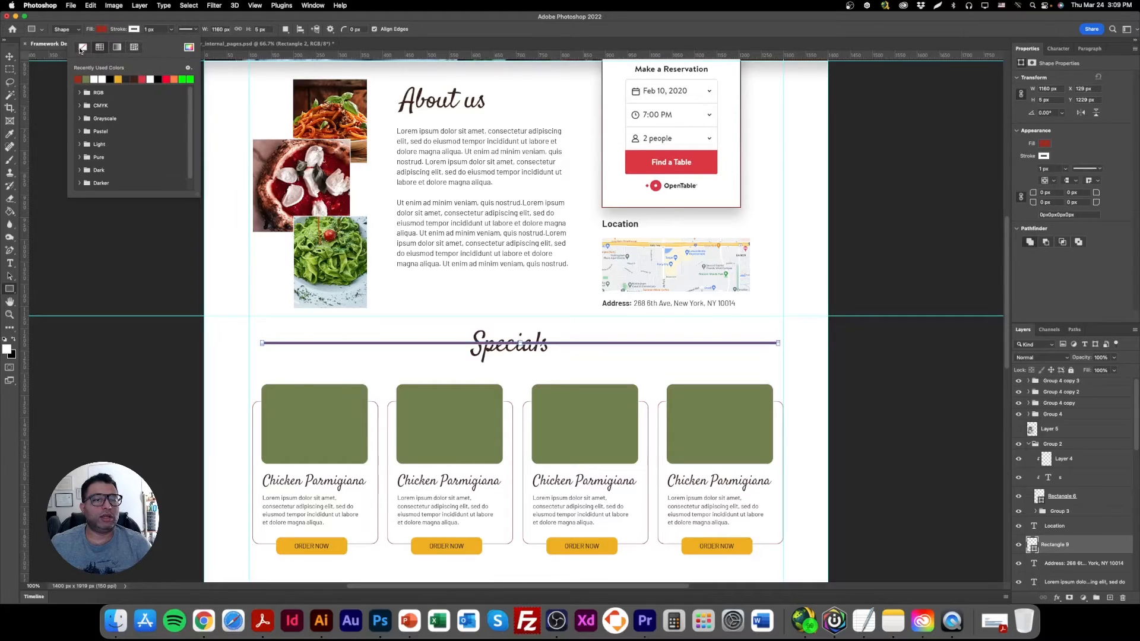
{"action": "left_click", "coordinate": [15, 62]}
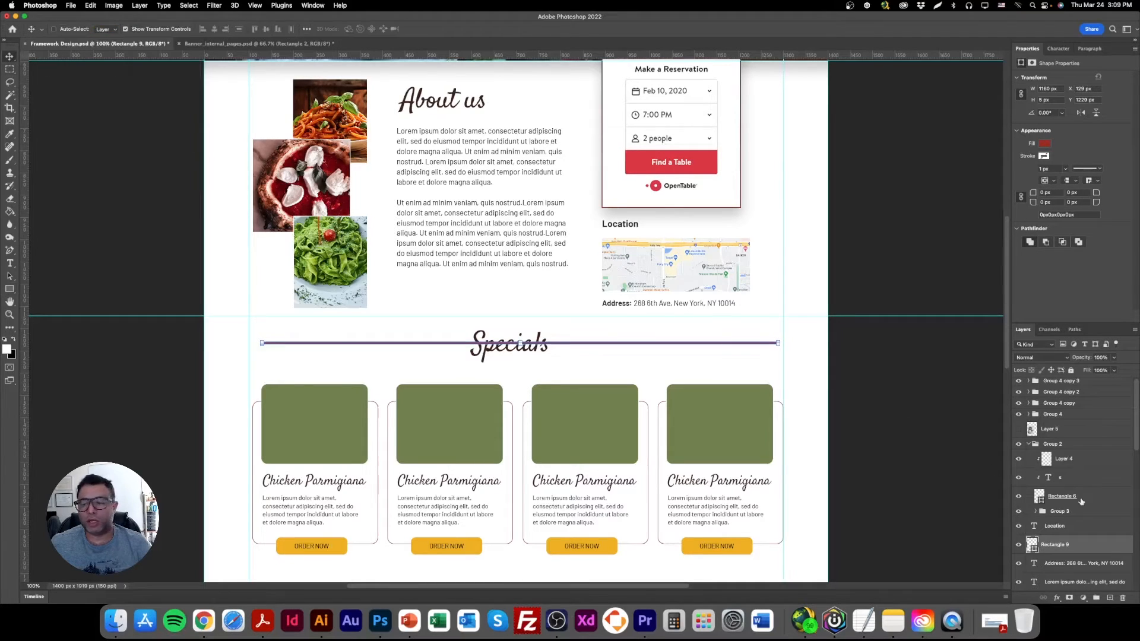
Rasterize the red line and erase its middle with a large soft eraser so it fades out around the Specials heading.
{"action": "right_click", "coordinate": [1082, 542]}
{"action": "left_click", "coordinate": [993, 312]}
{"action": "left_click", "coordinate": [10, 201]}
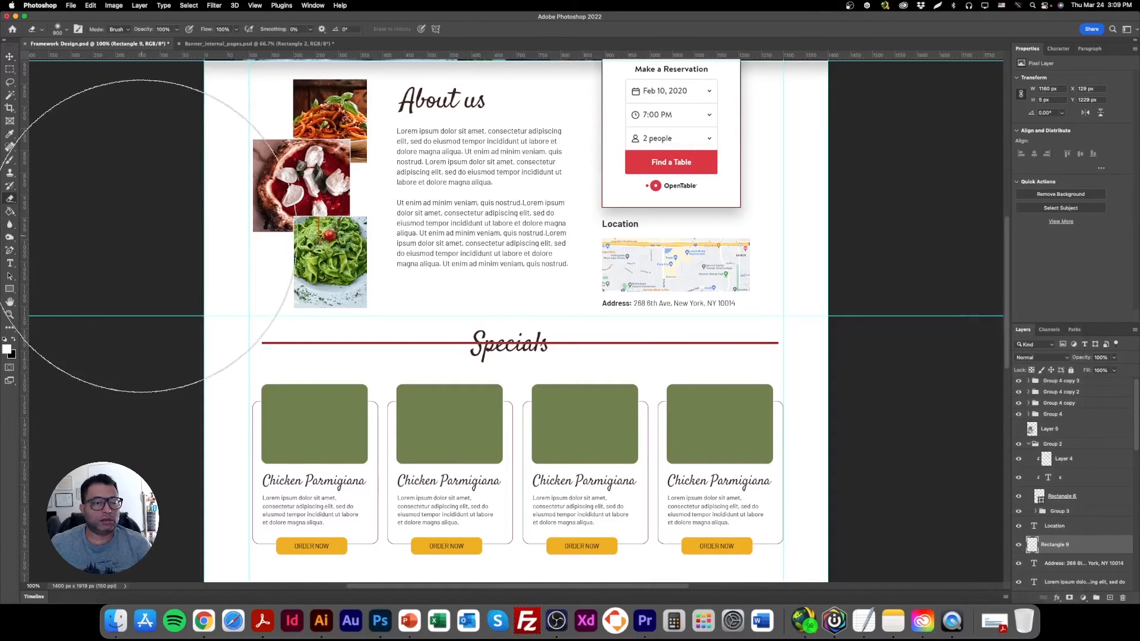
{"action": "left_click", "coordinate": [505, 342]}
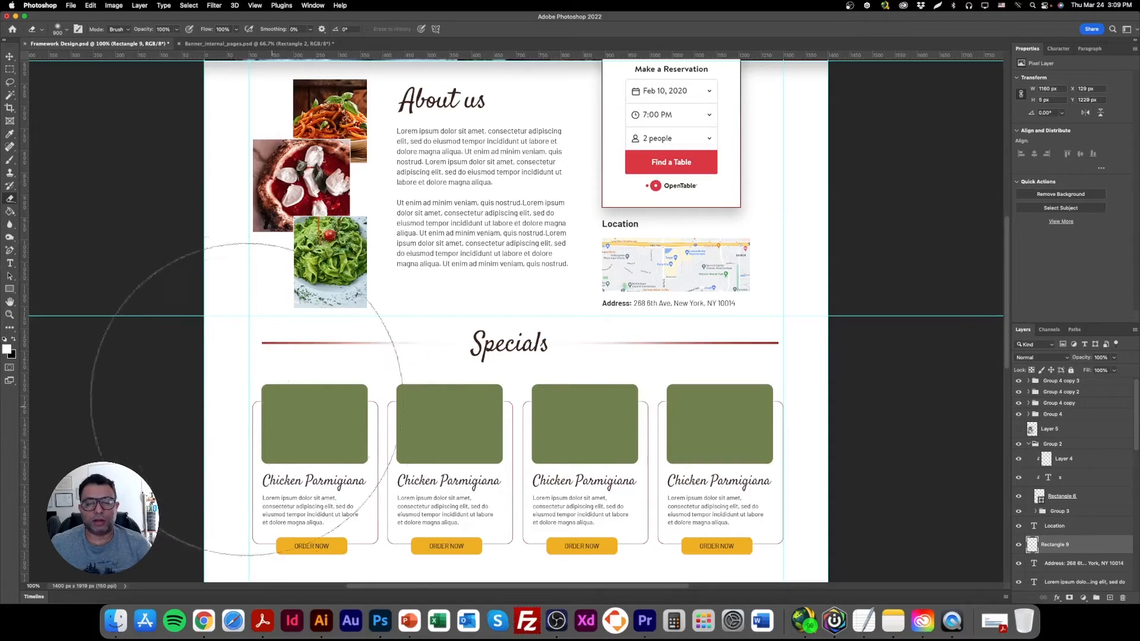
{"action": "key", "text": "v"}
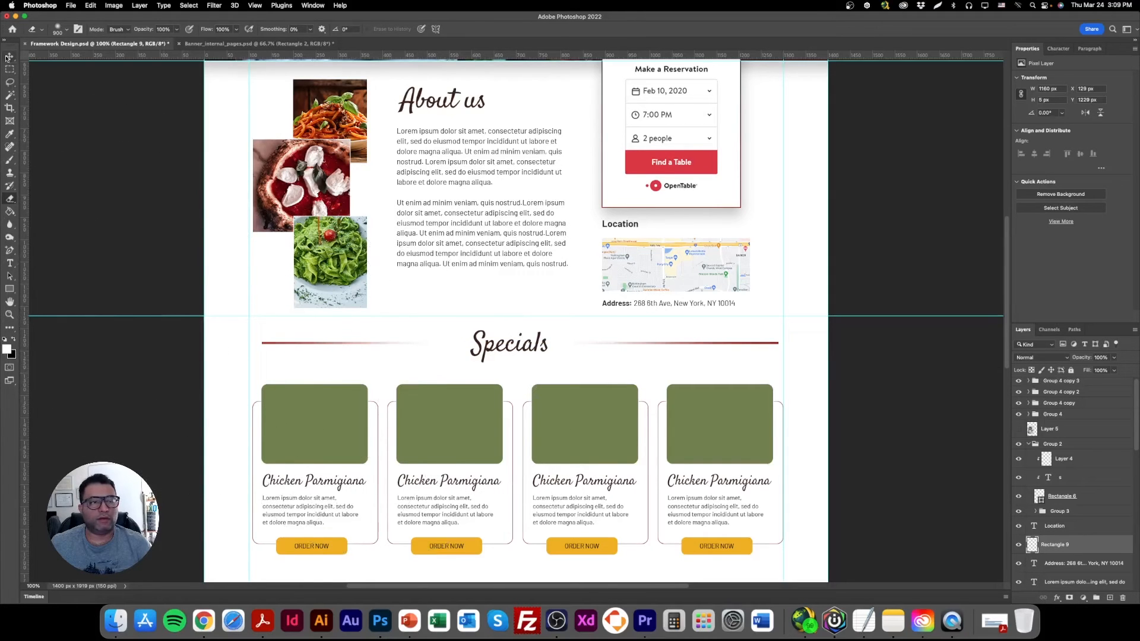
{"action": "left_click", "coordinate": [142, 28]}
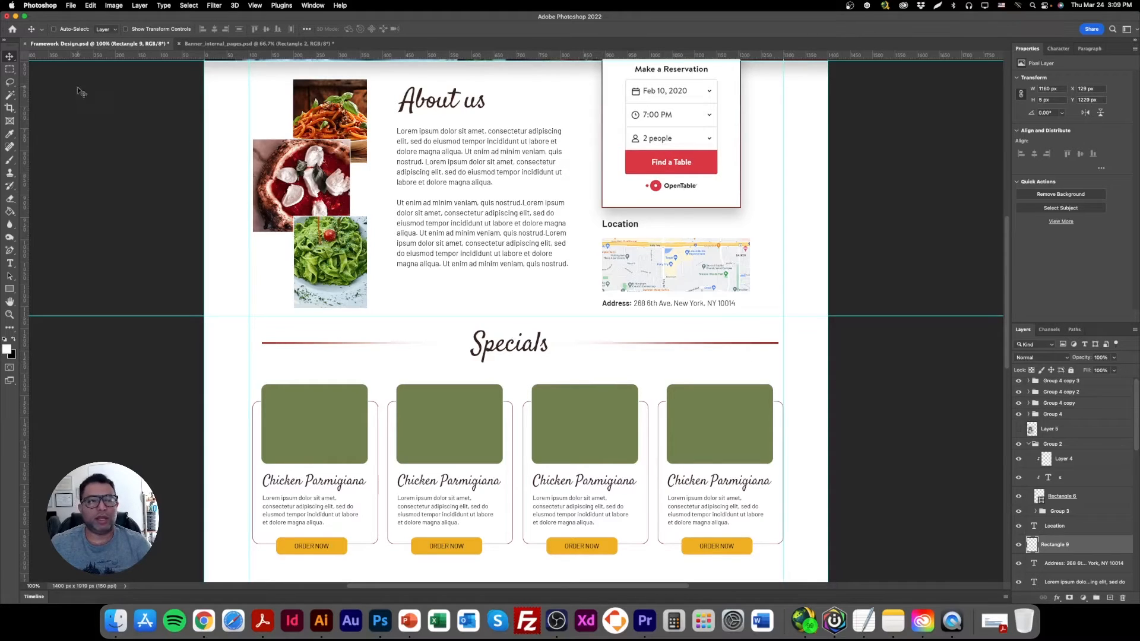
Thin the faded line to 2 px high by selecting its lower part, deleting it and clearing the selection.
{"action": "left_click", "coordinate": [9, 68]}
{"action": "left_click_drag", "start_coordinate": [178, 406], "coordinate": [921, 340]}
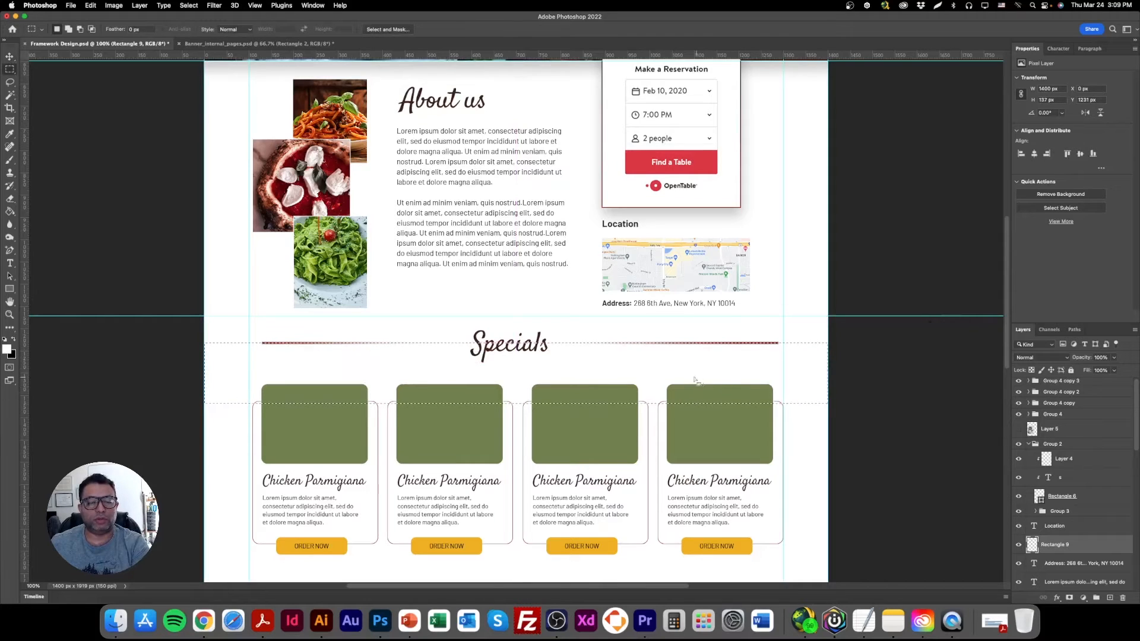
{"action": "key", "text": "Delete"}
{"action": "key", "text": "super+d"}
{"action": "left_click", "coordinate": [10, 57]}
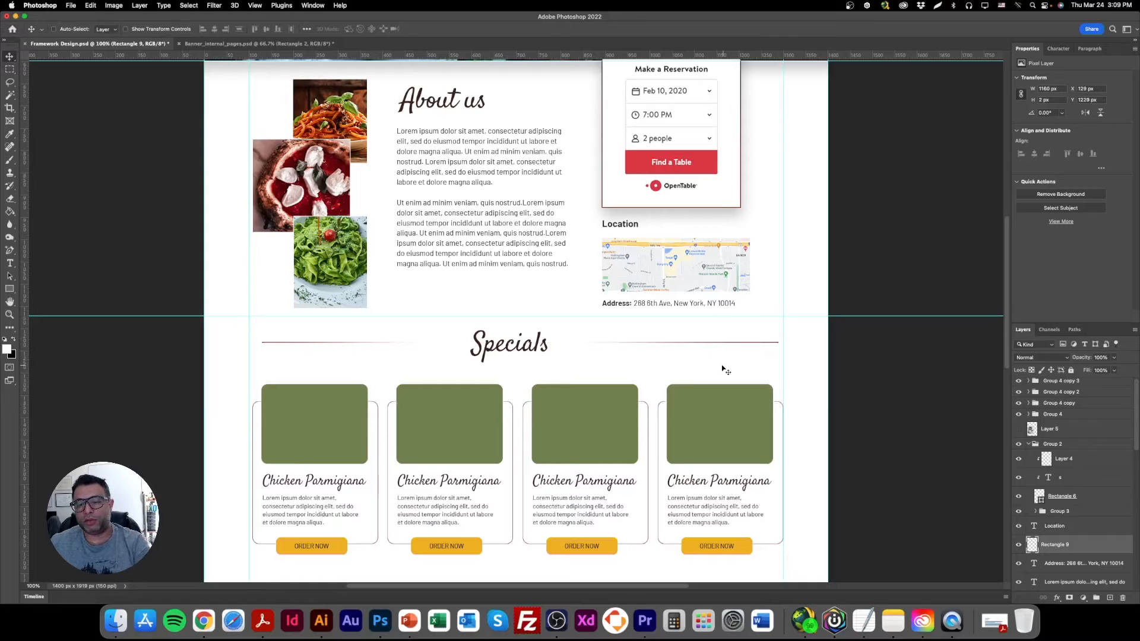
Apply a medium gray Color Overlay layer style to the line beside the Specials heading.
{"action": "double_click", "coordinate": [1114, 544]}
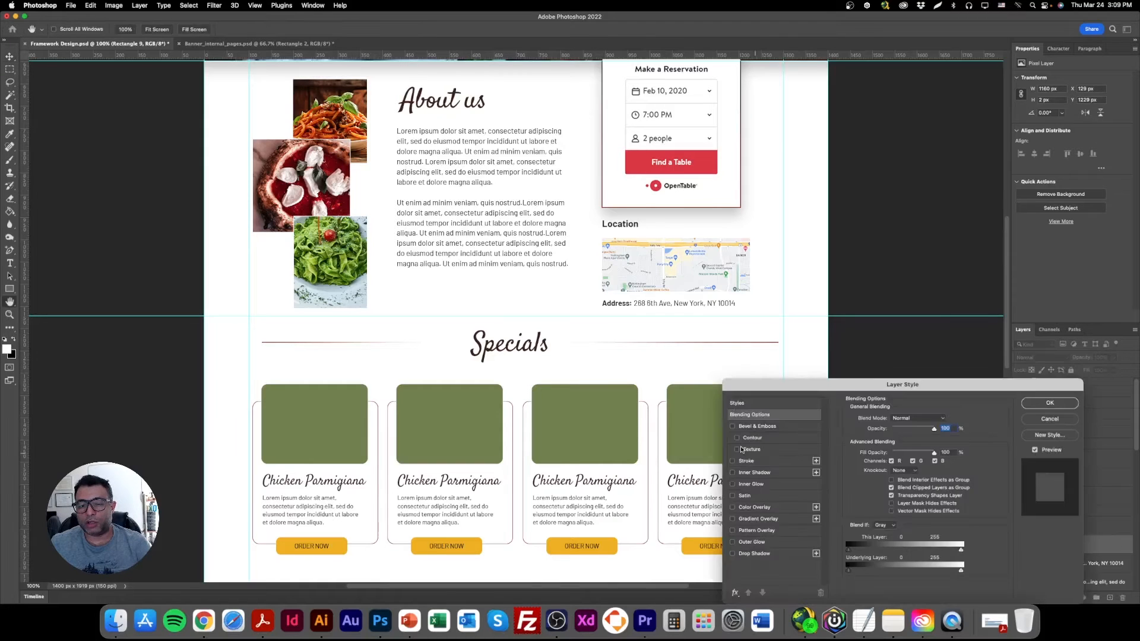
{"action": "left_click", "coordinate": [754, 508]}
{"action": "left_click", "coordinate": [936, 421]}
{"action": "left_click", "coordinate": [912, 234]}
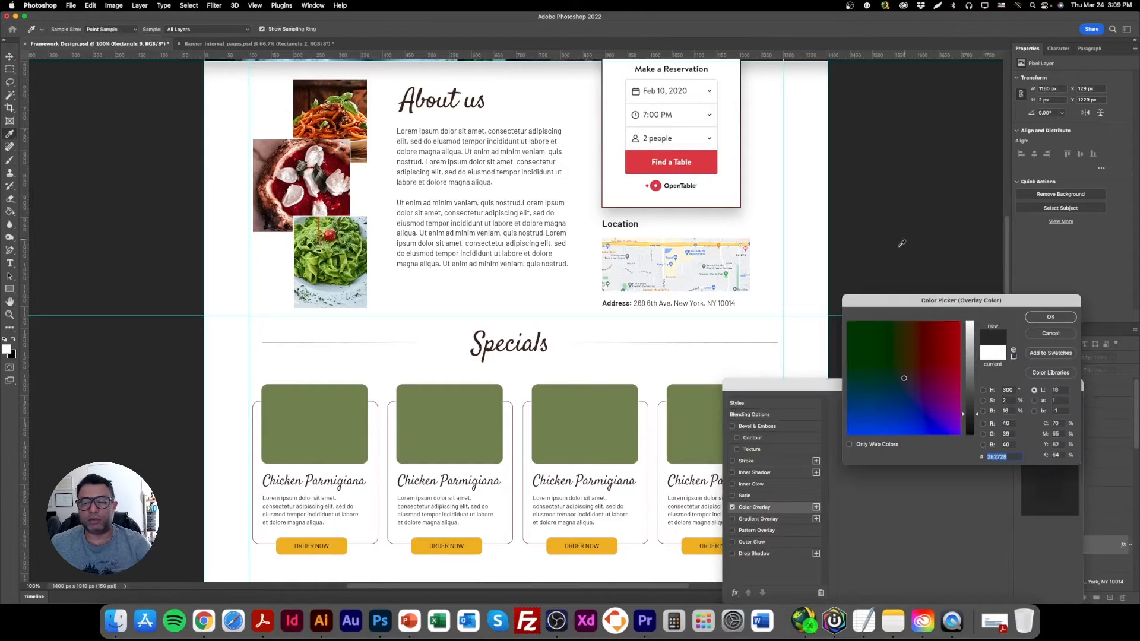
{"action": "left_click_drag", "start_coordinate": [972, 387], "coordinate": [971, 370]}
{"action": "left_click", "coordinate": [1058, 319]}
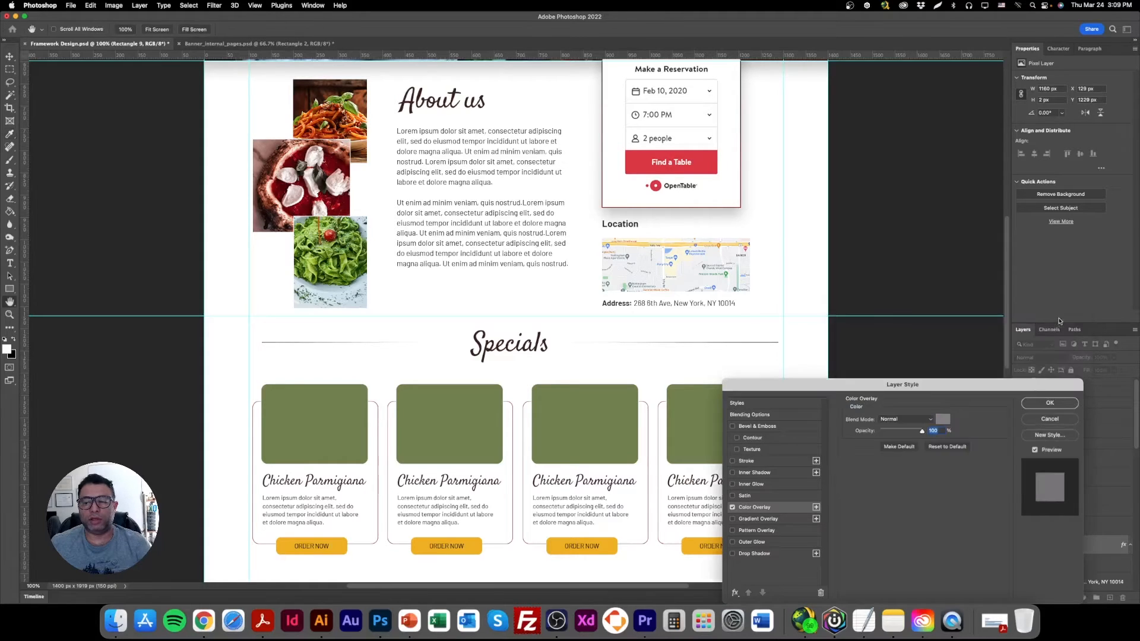
{"action": "left_click", "coordinate": [1050, 403]}
Shorten the gray line equally at both ends, keeping it centered on the Specials heading, and hide the transform controls.
{"action": "left_click", "coordinate": [170, 31]}
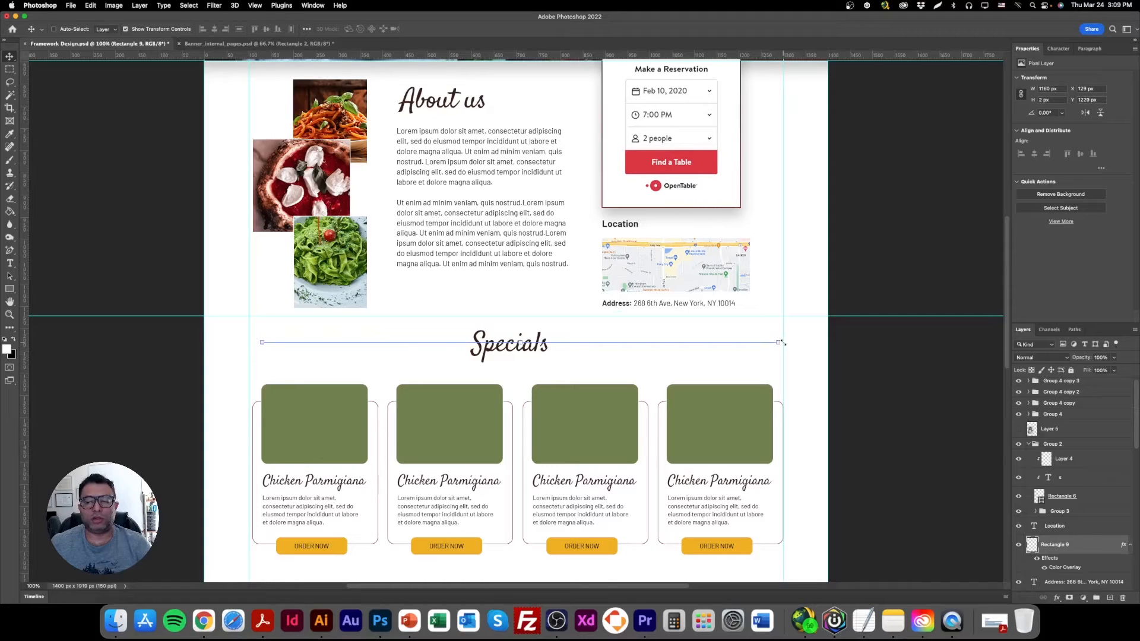
{"action": "left_click_drag", "start_coordinate": [779, 343], "coordinate": [712, 343]}
{"action": "key", "text": "Return"}
{"action": "left_click", "coordinate": [137, 30]}
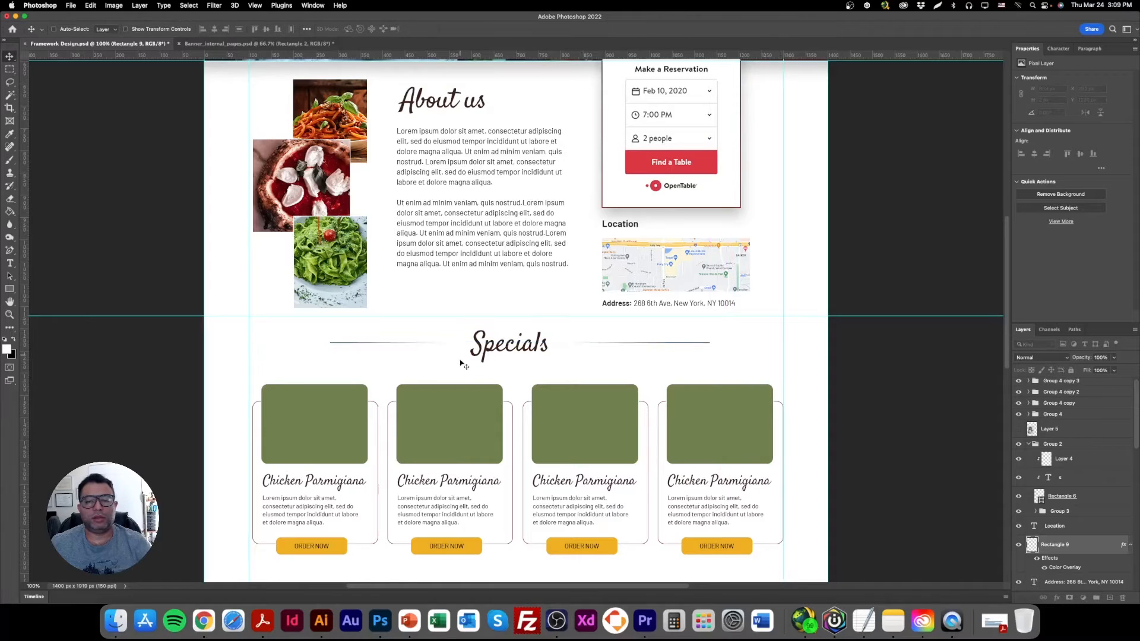
Select all four dish card groups together and move them slightly up toward the Specials heading.
{"action": "right_click", "coordinate": [329, 402]}
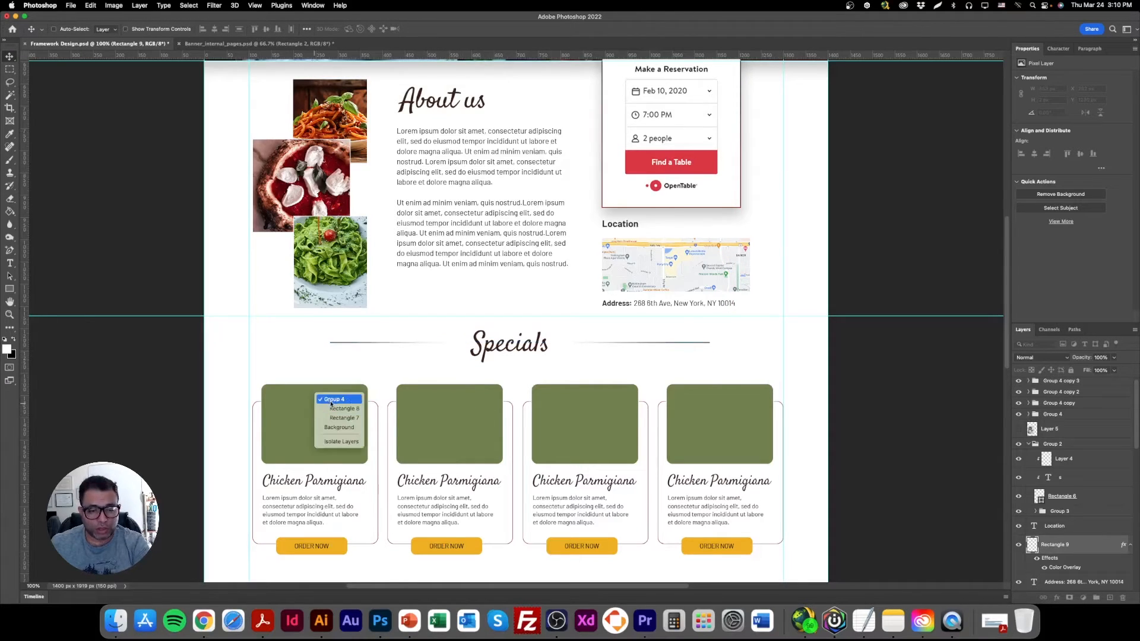
{"action": "left_click", "coordinate": [333, 401]}
{"action": "right_click", "coordinate": [456, 402]}
{"action": "left_click", "coordinate": [457, 401], "text": "shift"}
{"action": "right_click", "coordinate": [594, 402]}
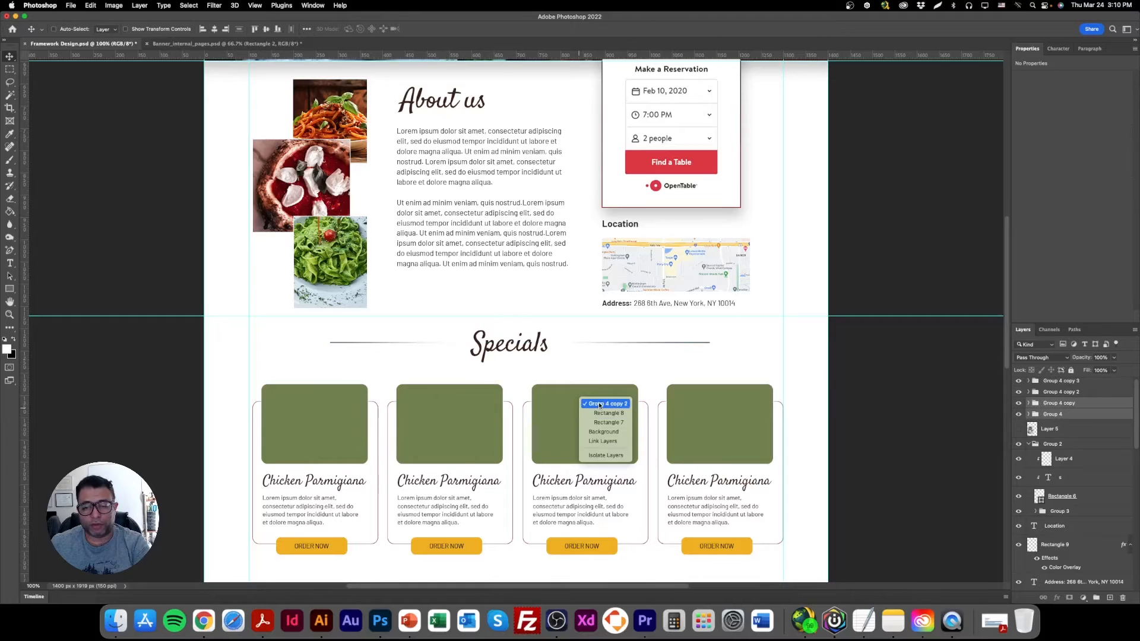
{"action": "left_click", "coordinate": [594, 402], "text": "shift"}
{"action": "right_click", "coordinate": [735, 403]}
{"action": "left_click", "coordinate": [735, 402], "text": "shift"}
{"action": "left_click_drag", "start_coordinate": [591, 425], "coordinate": [590, 417]}
{"action": "scroll", "coordinate": [590, 416], "scroll_direction": "down", "scroll_amount": 3}
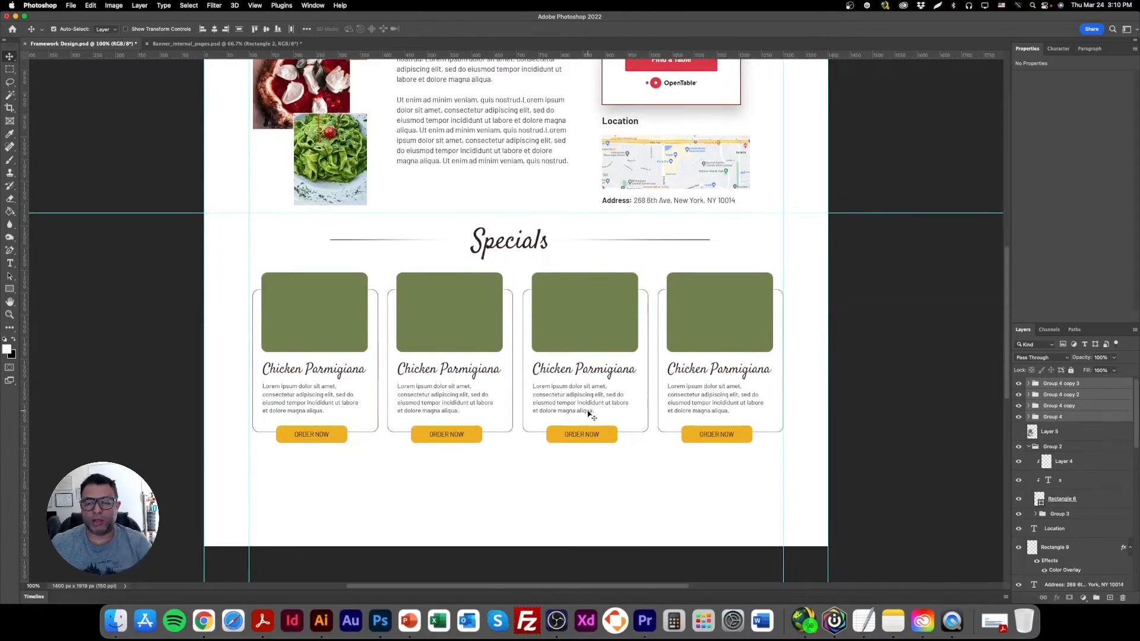
Save the document and hide the guides for a clean view of the layout.
{"action": "key", "text": "super+minus"}
{"action": "scroll", "coordinate": [590, 416], "scroll_direction": "up", "scroll_amount": 5}
{"action": "scroll", "coordinate": [551, 460], "scroll_direction": "down", "scroll_amount": 3}
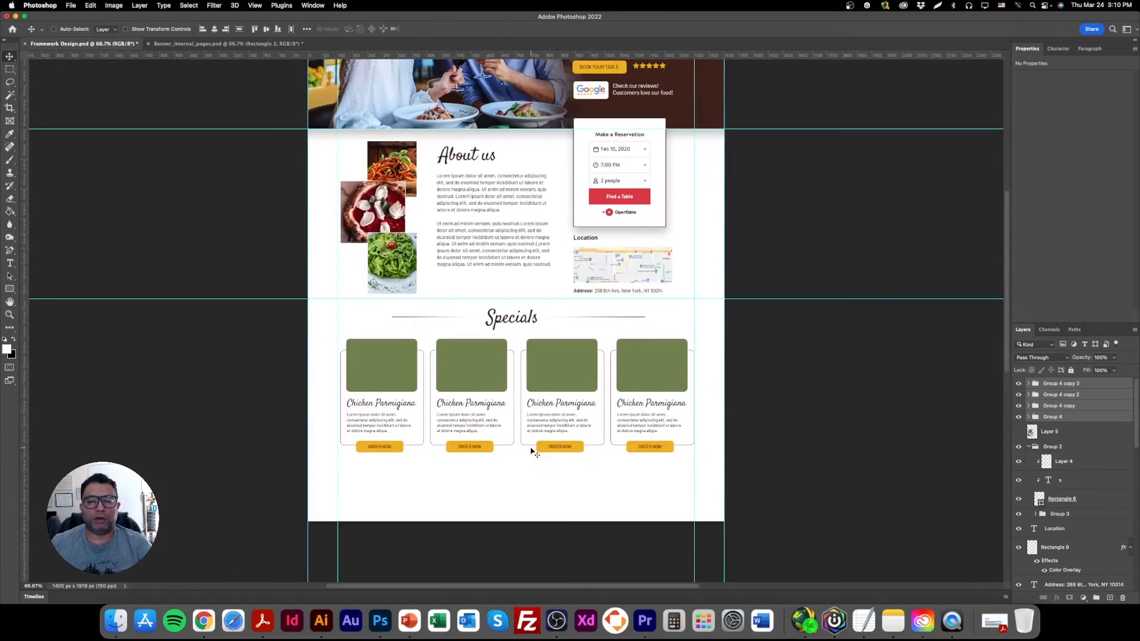
{"action": "double_click", "coordinate": [10, 301]}
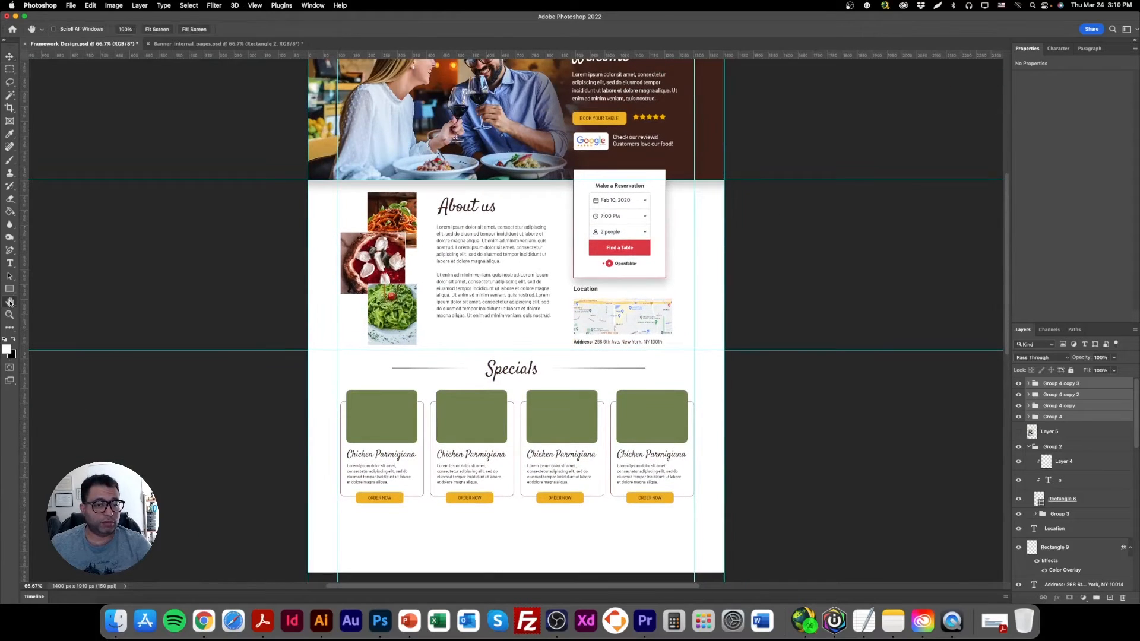
{"action": "scroll", "coordinate": [212, 359], "scroll_direction": "up", "scroll_amount": 2}
{"action": "left_click", "coordinate": [10, 56]}
{"action": "key", "text": "ctrl+s"}
{"action": "scroll", "coordinate": [532, 442], "scroll_direction": "down", "scroll_amount": 4}
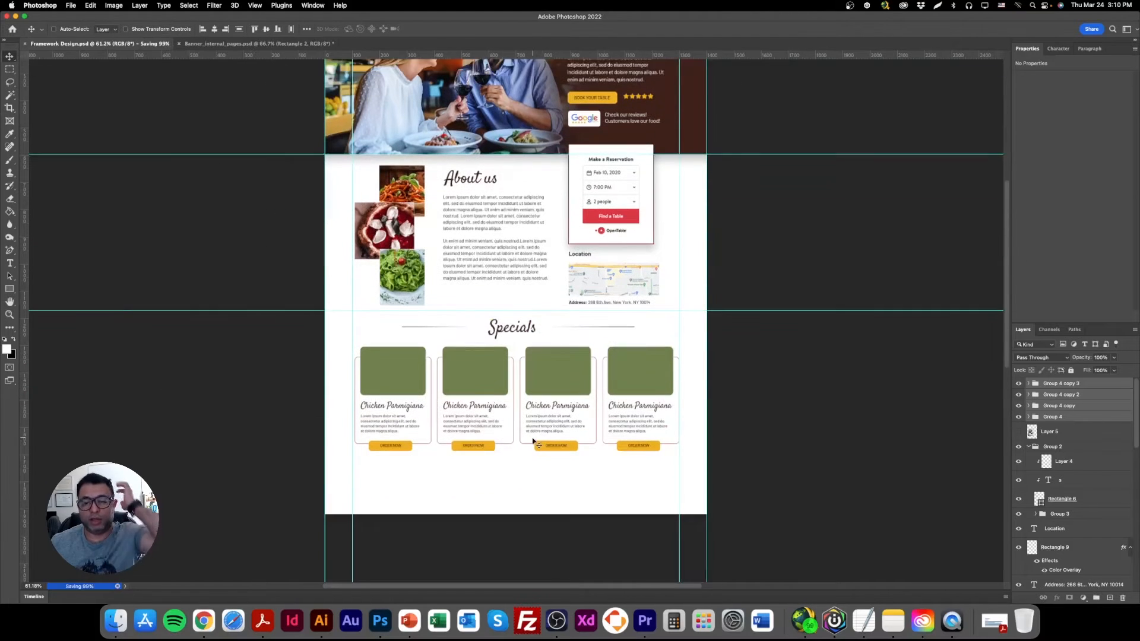
{"action": "scroll", "coordinate": [533, 443], "scroll_direction": "down", "scroll_amount": 1}
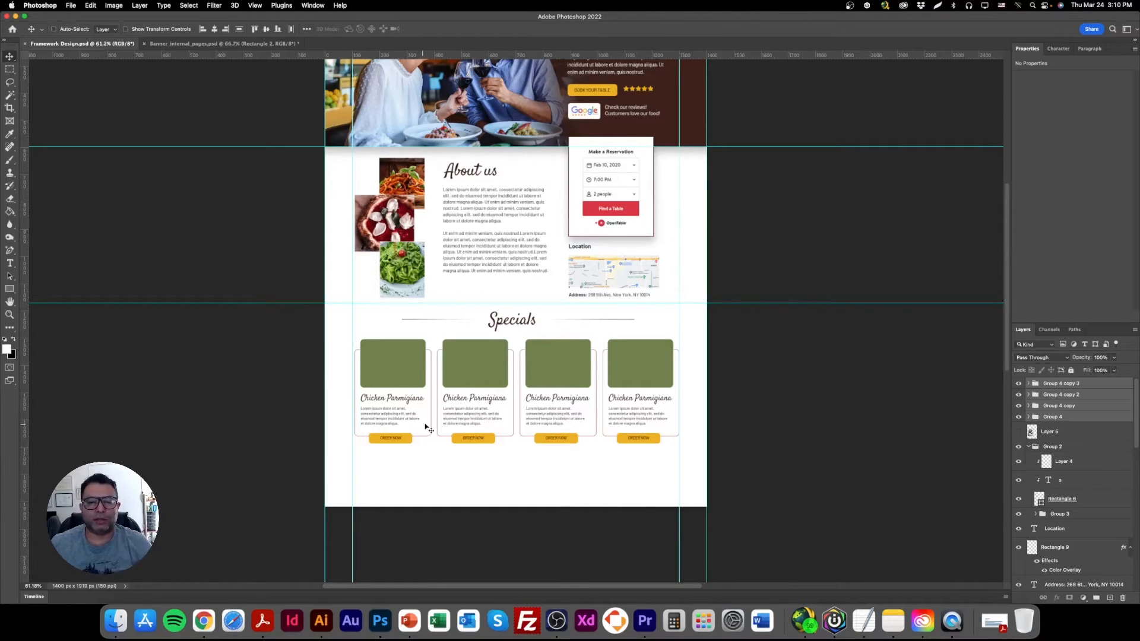
{"action": "key", "text": "super+semicolon"}
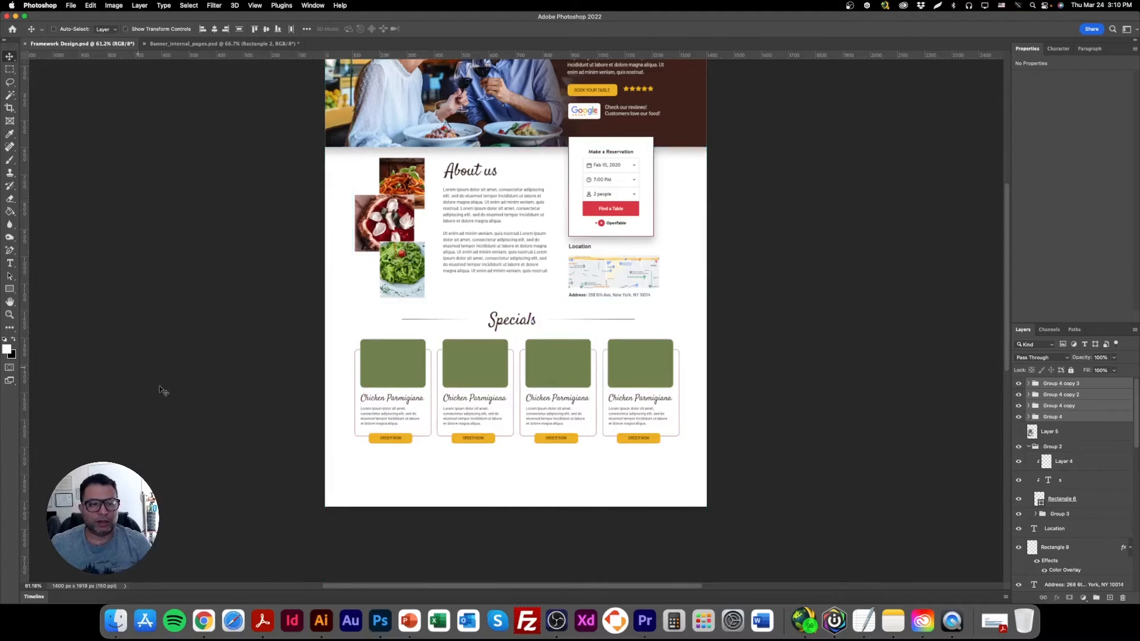
Replace the title of the second dish card with "Lasanha".
{"action": "key", "text": "z"}
{"action": "left_click", "coordinate": [488, 432]}
{"action": "left_click", "coordinate": [489, 432]}
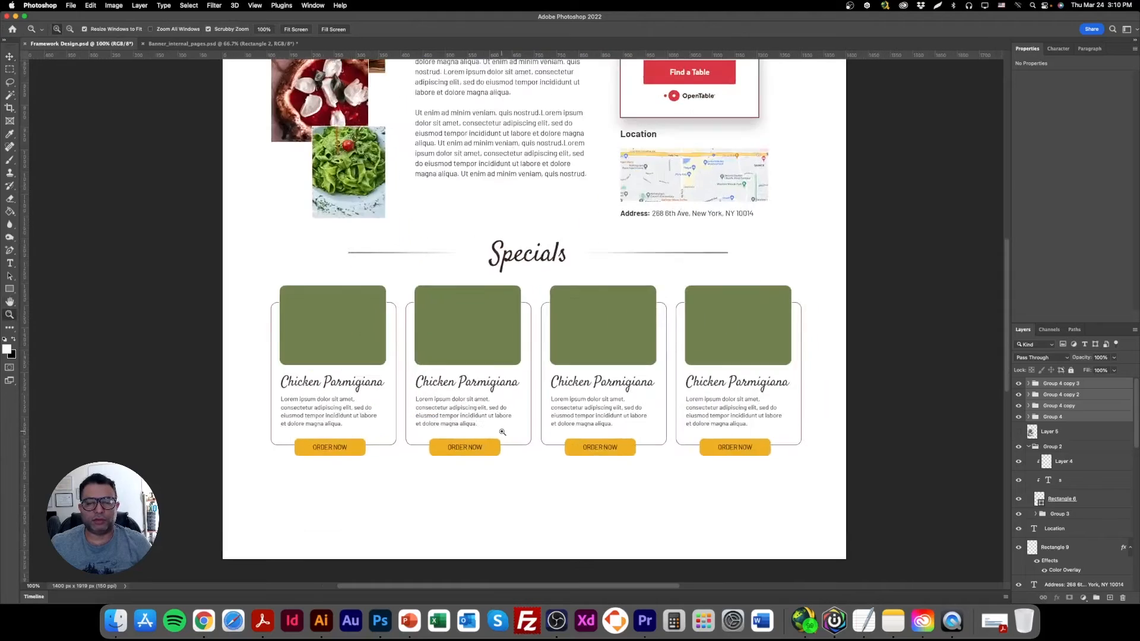
{"action": "left_click", "coordinate": [10, 57]}
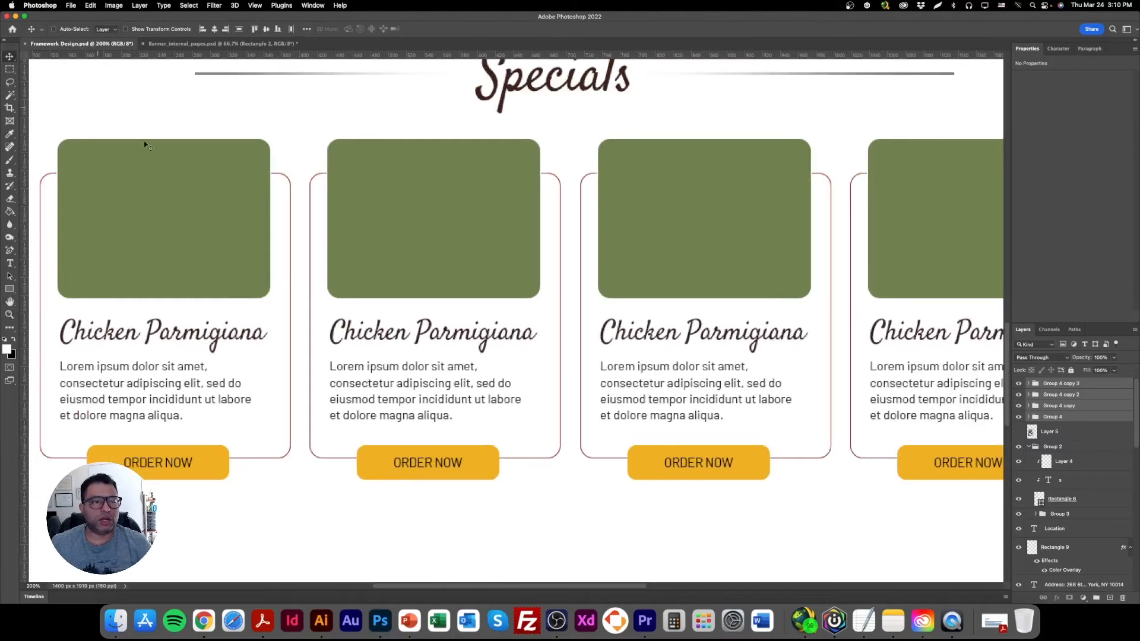
{"action": "double_click", "coordinate": [406, 329]}
{"action": "type", "text": "Lasanha"}
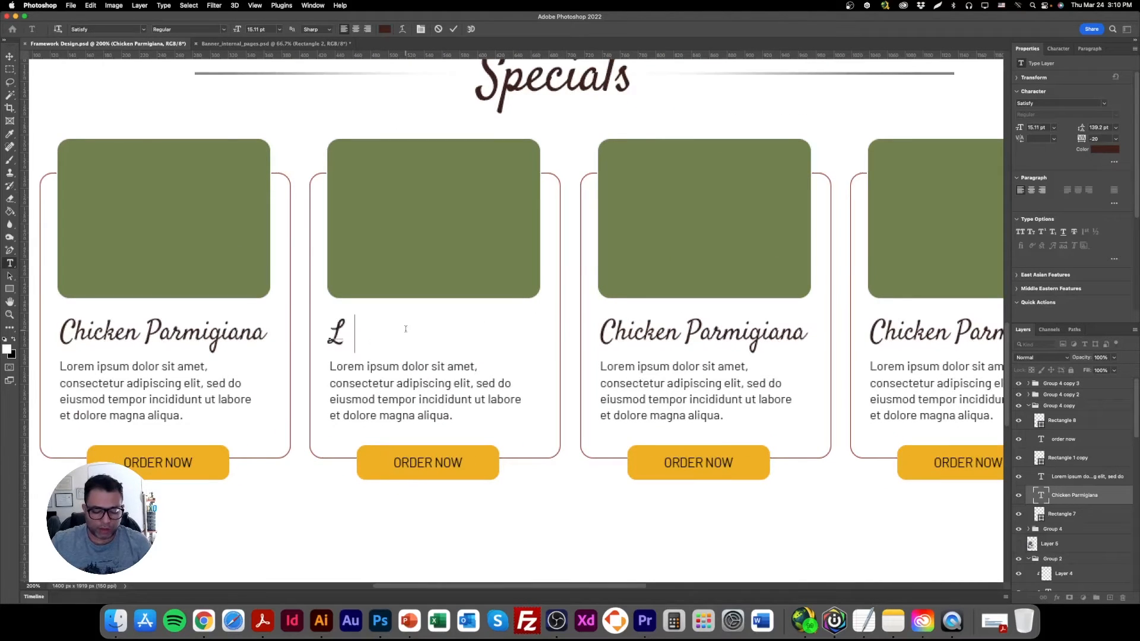
{"action": "key", "text": "BackSpace"}
{"action": "key", "text": "BackSpace"}
{"action": "type", "text": "a"}
{"action": "key", "text": "BackSpace"}
{"action": "type", "text": "ha"}
Copy the second card's title, search Google for it in Chrome and copy the spelling "Lasagne" from the results.
{"action": "key", "text": "super+a"}
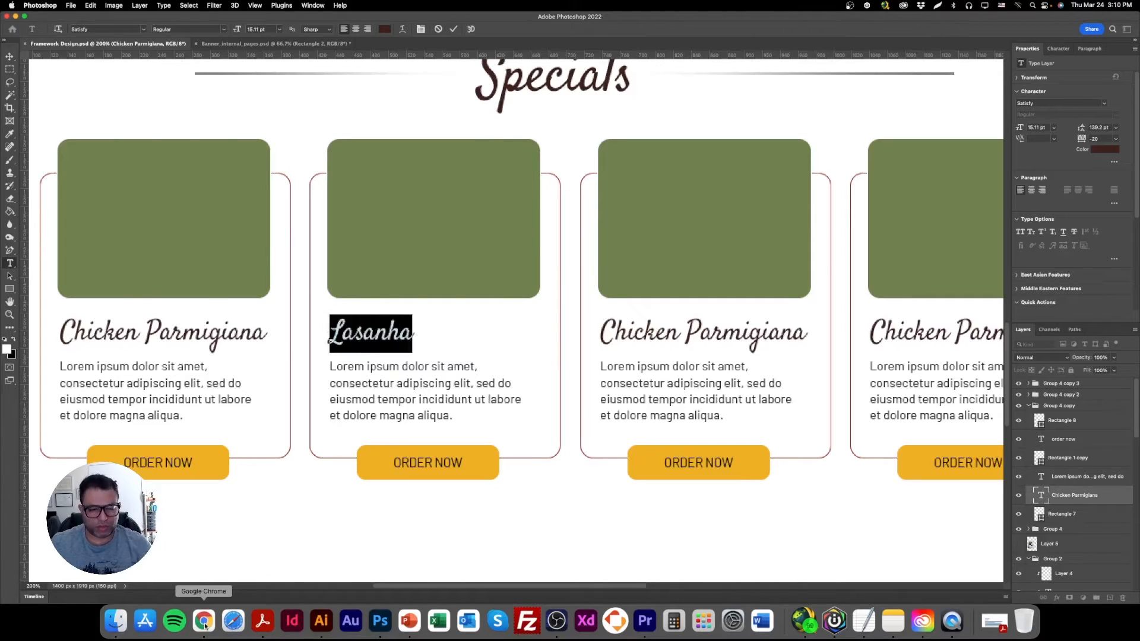
{"action": "left_click", "coordinate": [203, 621]}
{"action": "key", "text": "super+v"}
{"action": "key", "text": "Return"}
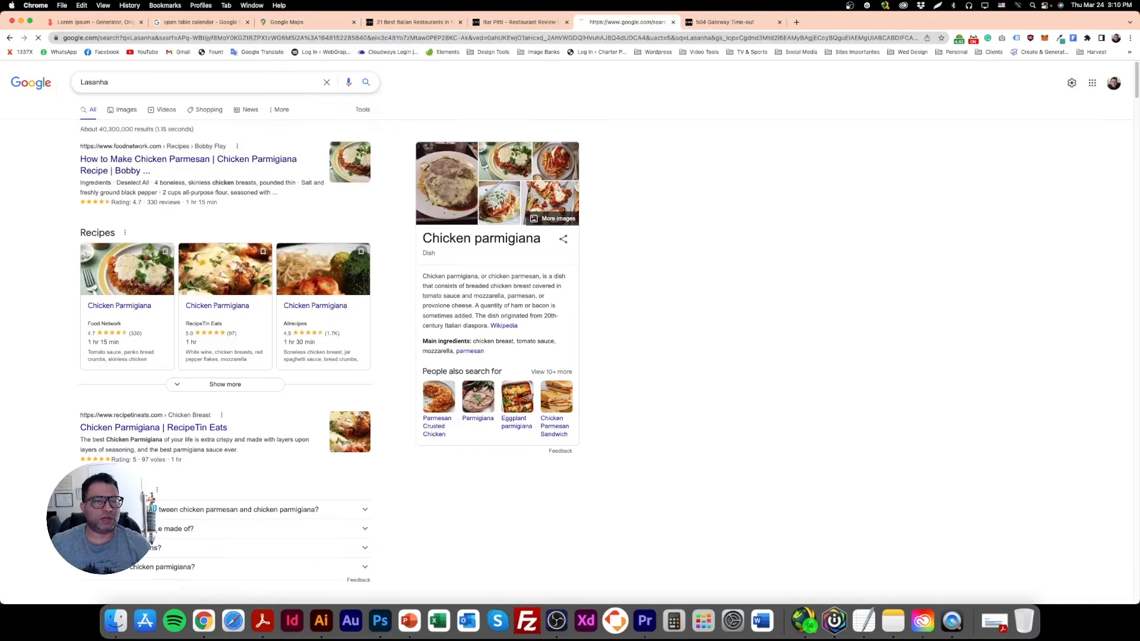
{"action": "left_click_drag", "start_coordinate": [493, 385], "coordinate": [420, 392]}
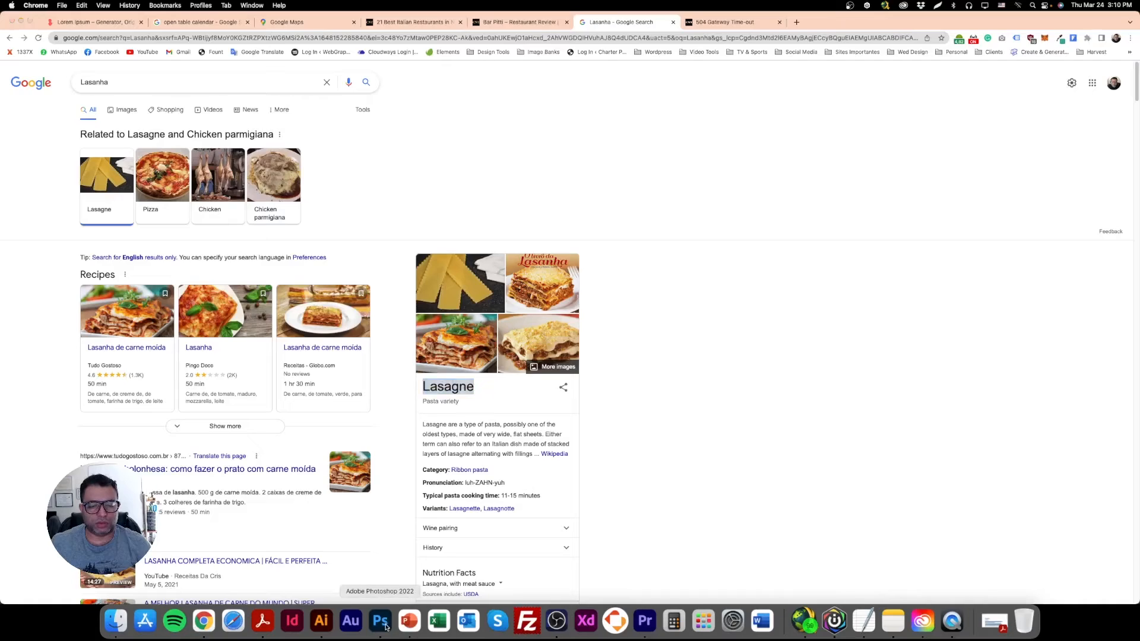
Back in Photoshop, change the second card's title to "Lasagne" and nudge it in line with the description text.
{"action": "left_click", "coordinate": [385, 627]}
{"action": "double_click", "coordinate": [371, 340]}
{"action": "key", "text": "super+v"}
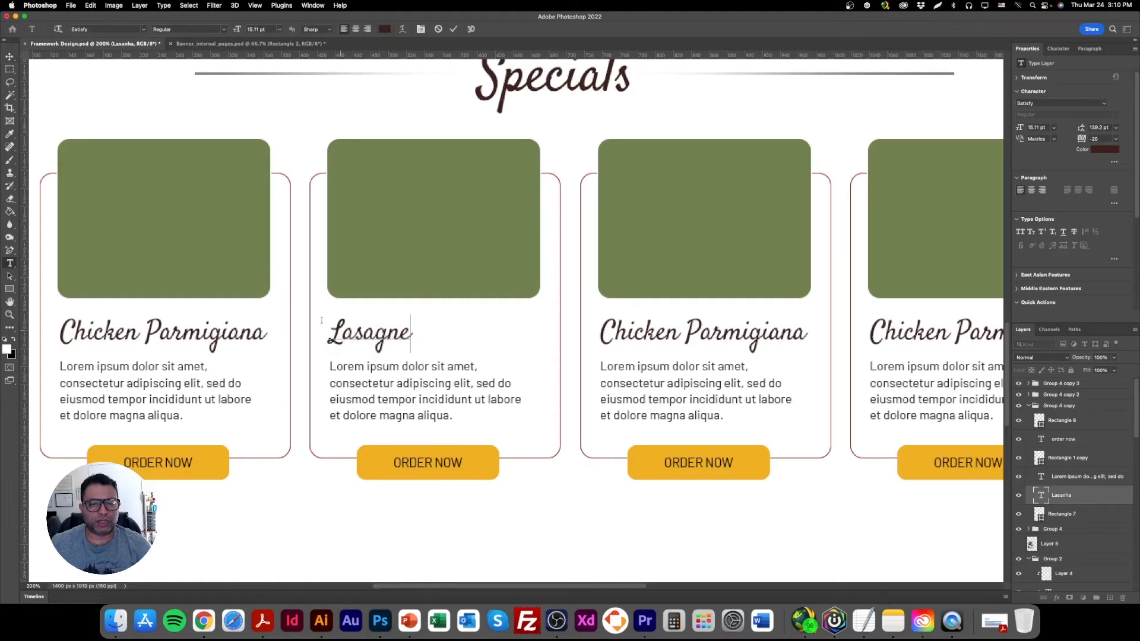
{"action": "left_click", "coordinate": [11, 58]}
{"action": "mouse_move", "coordinate": [398, 336]}
{"action": "left_mouse_down"}
{"action": "mouse_move", "coordinate": [468, 337]}
{"action": "mouse_move", "coordinate": [380, 336]}
{"action": "left_mouse_up"}
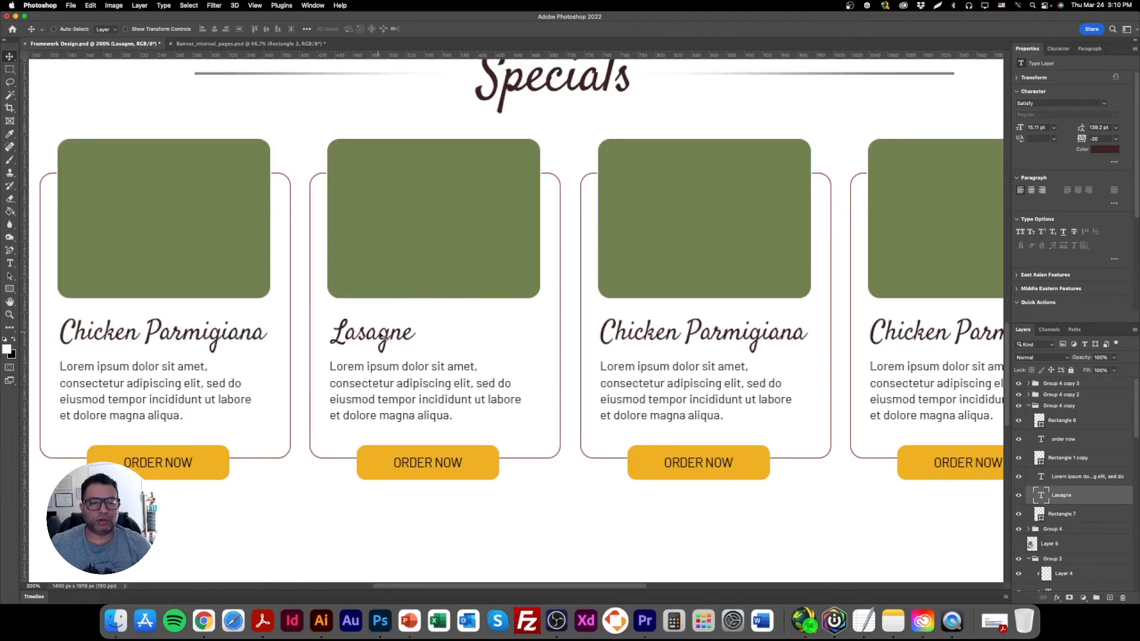
Replace the title of the third dish card with "Italian Potato".
{"action": "double_click", "coordinate": [647, 336]}
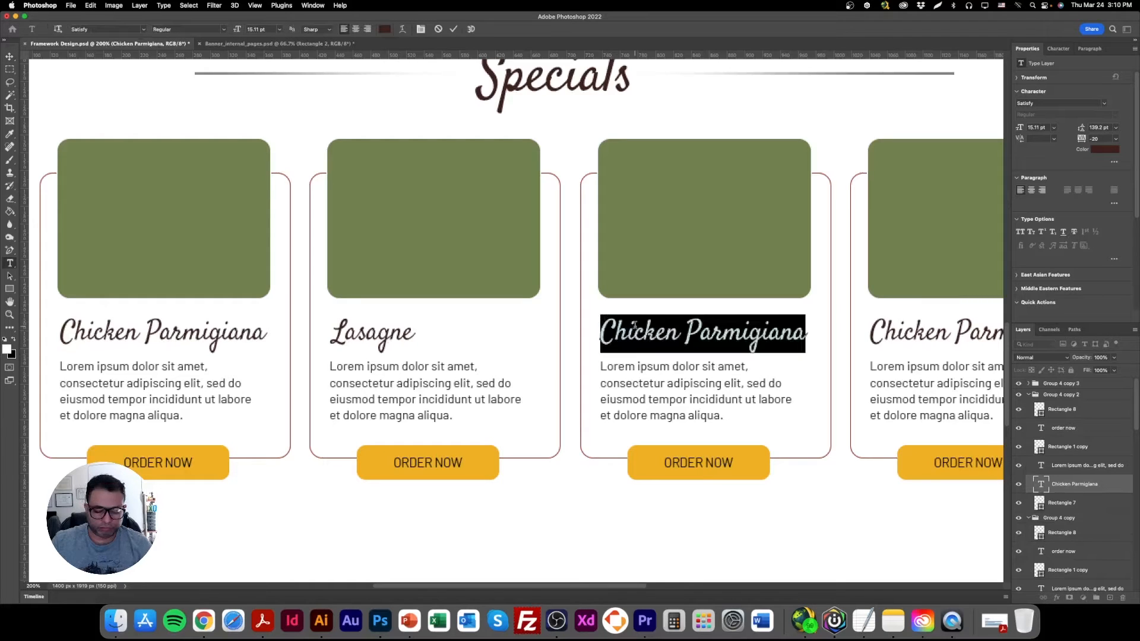
{"action": "type", "text": "Italian Potato"}
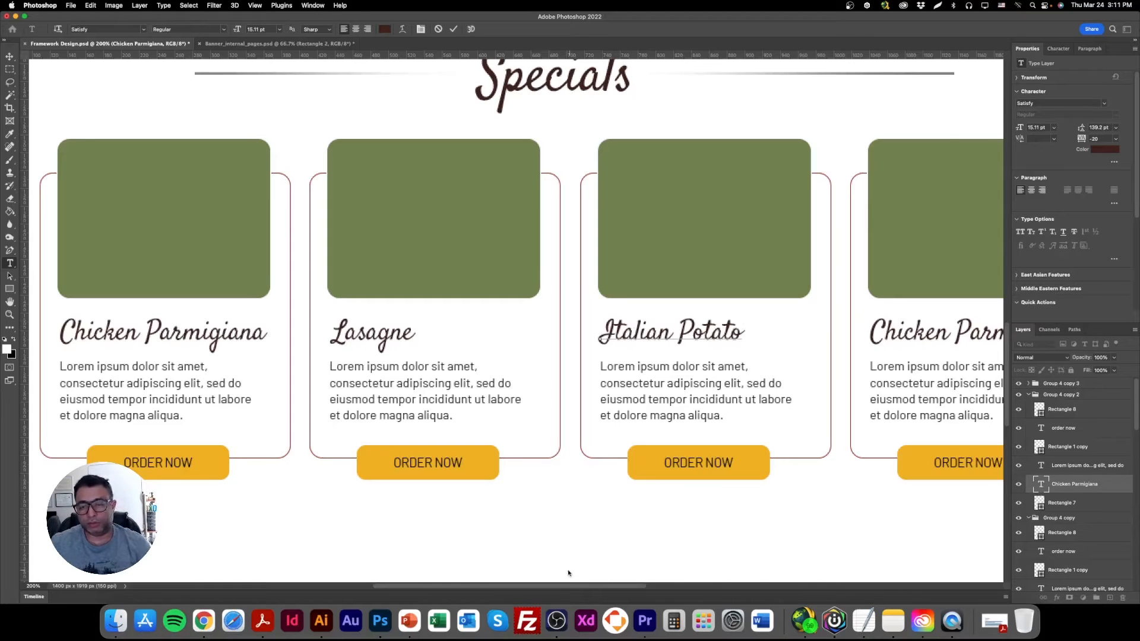
{"action": "left_click_drag", "start_coordinate": [571, 588], "coordinate": [637, 587]}
{"action": "key", "text": "super+Return"}
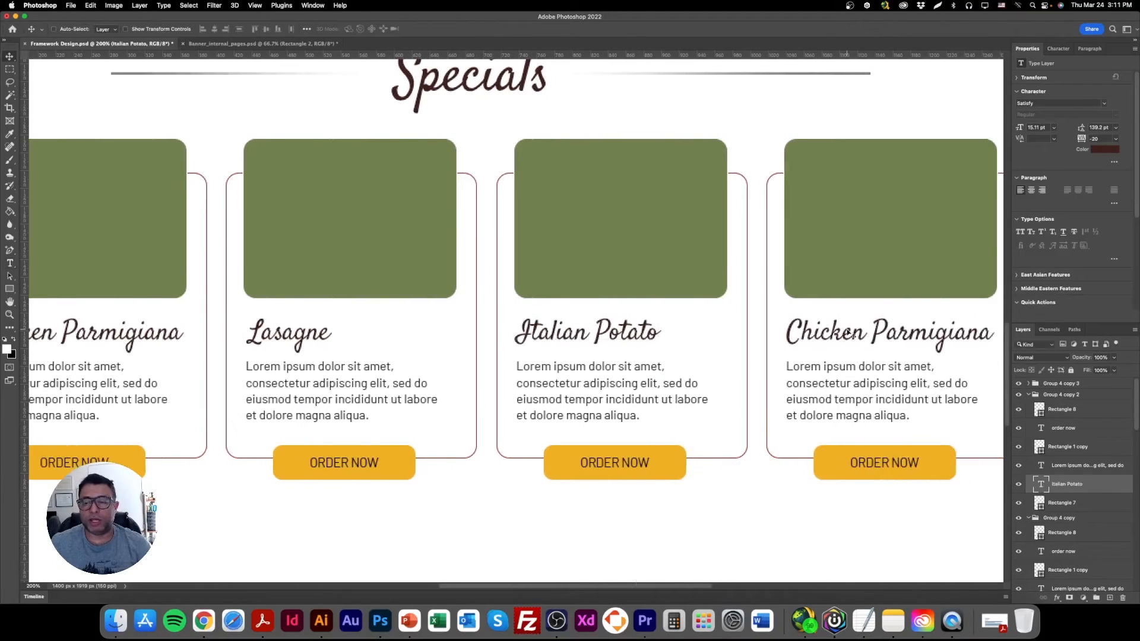
Replace the title of the fourth dish card with "Penne La Italia".
{"action": "right_click", "coordinate": [818, 330]}
{"action": "left_click", "coordinate": [825, 335]}
{"action": "double_click", "coordinate": [826, 331]}
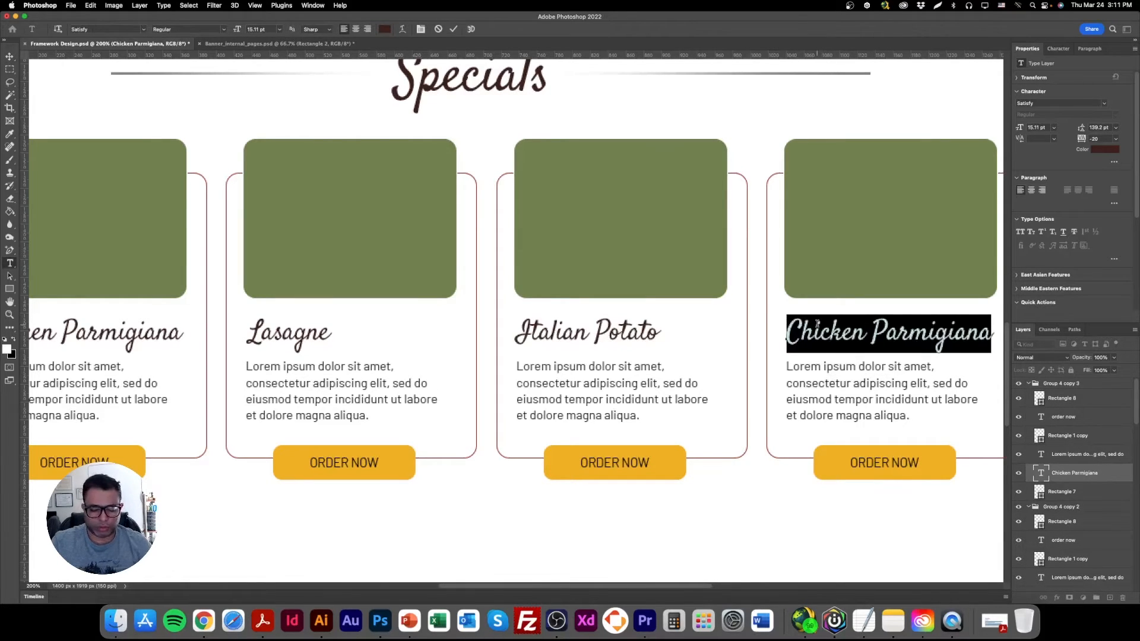
{"action": "type", "text": "Pene"}
{"action": "key", "text": "BackSpace"}
{"action": "type", "text": "ne"}
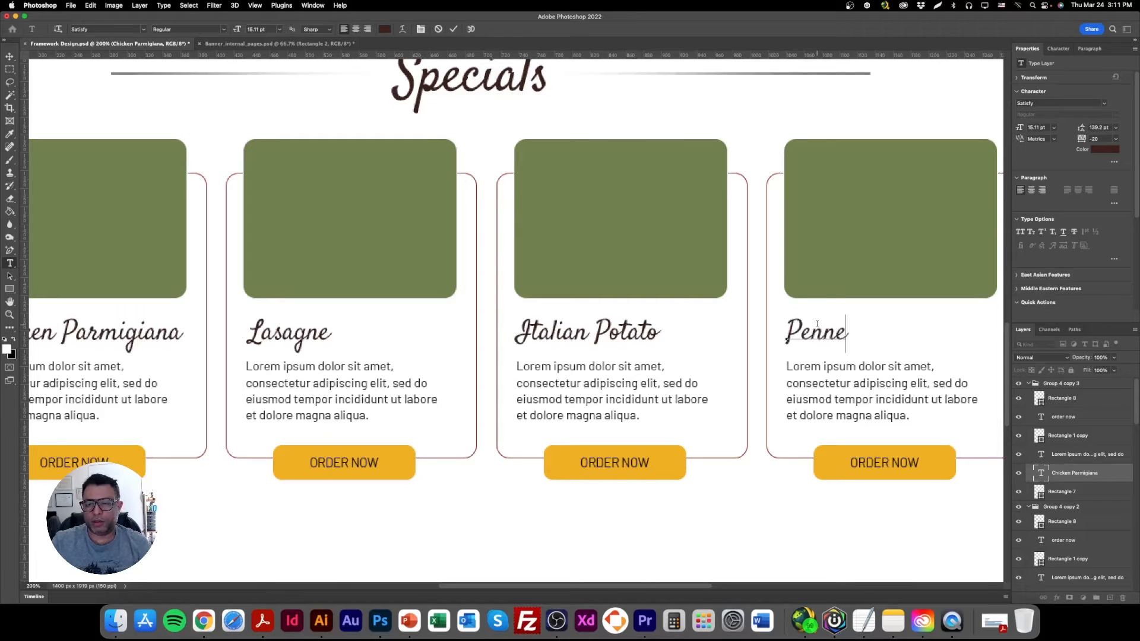
{"action": "type", "text": " La Italia"}
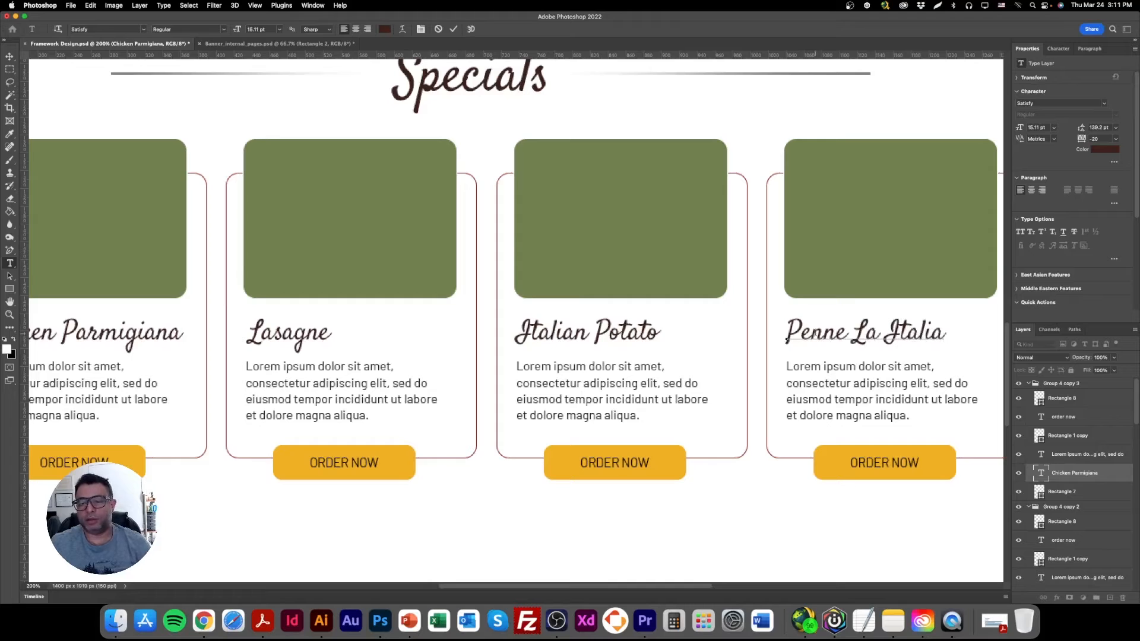
{"action": "double_click", "coordinate": [811, 332]}
{"action": "left_click", "coordinate": [9, 56]}
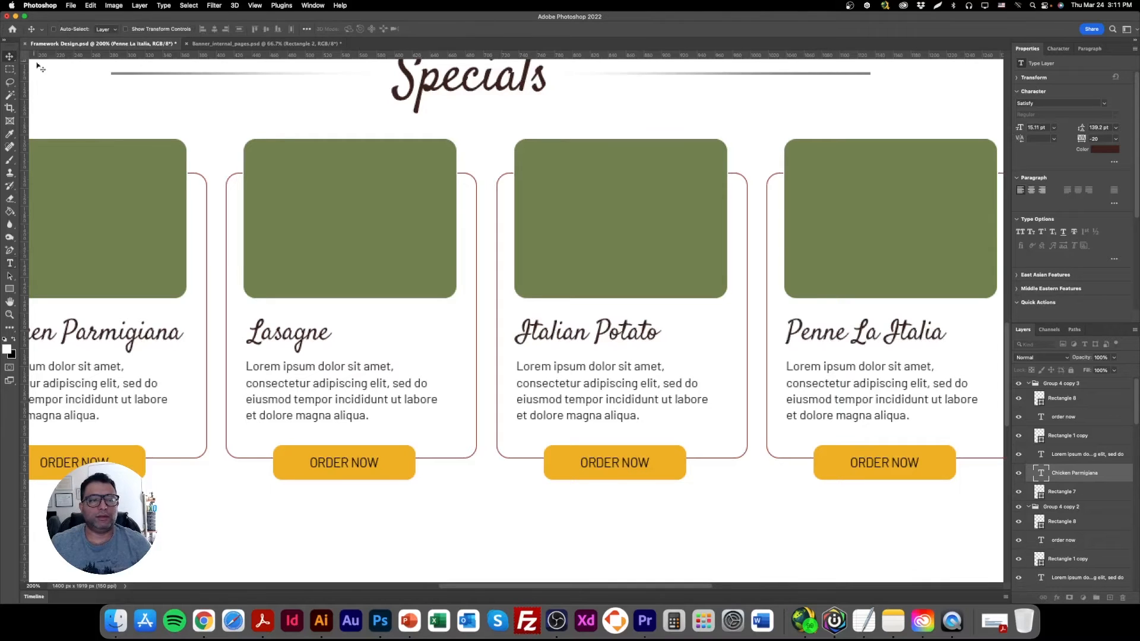
Copy the first card's title "Chicken Parmigiana" and run a Google image search for it in Chrome.
{"action": "key", "text": "super+minus"}
{"action": "key", "text": "super+minus"}
{"action": "key", "text": "super+plus"}
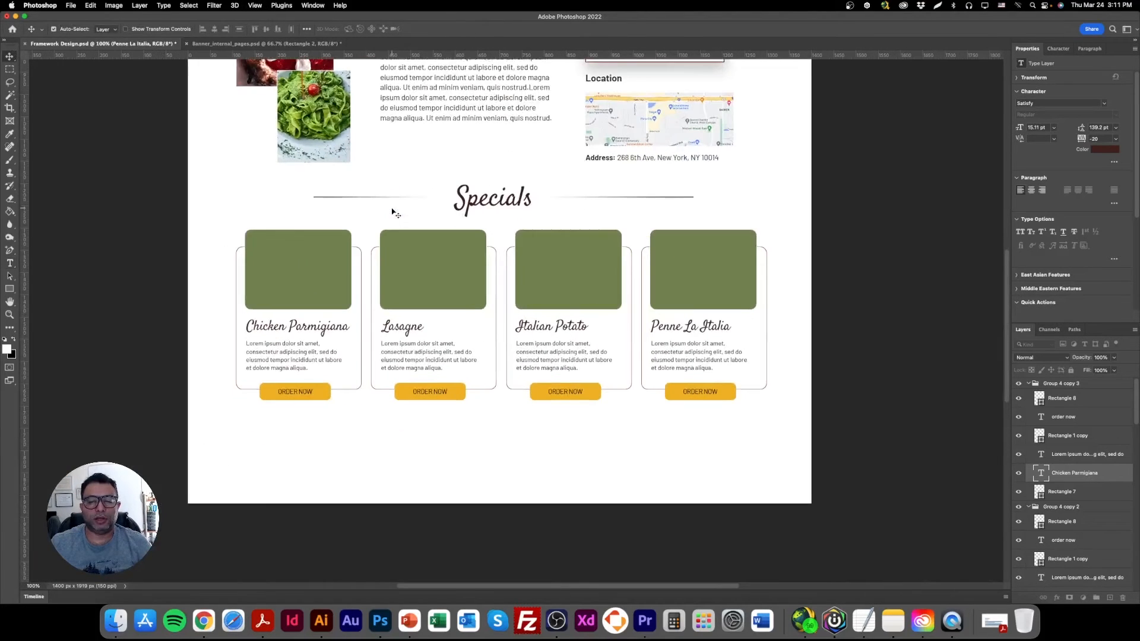
{"action": "right_click", "coordinate": [277, 251]}
{"action": "key", "text": "Escape"}
{"action": "right_click", "coordinate": [286, 247]}
{"action": "key", "text": "Escape"}
{"action": "double_click", "coordinate": [297, 326]}
{"action": "key", "text": "super+c"}
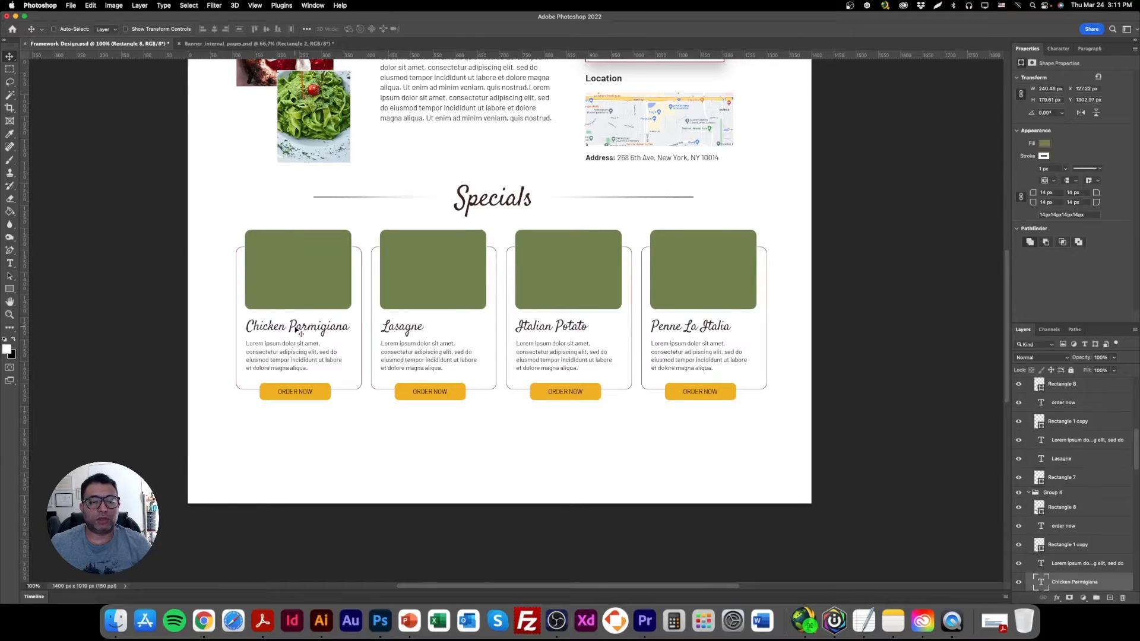
{"action": "left_click", "coordinate": [203, 621]}
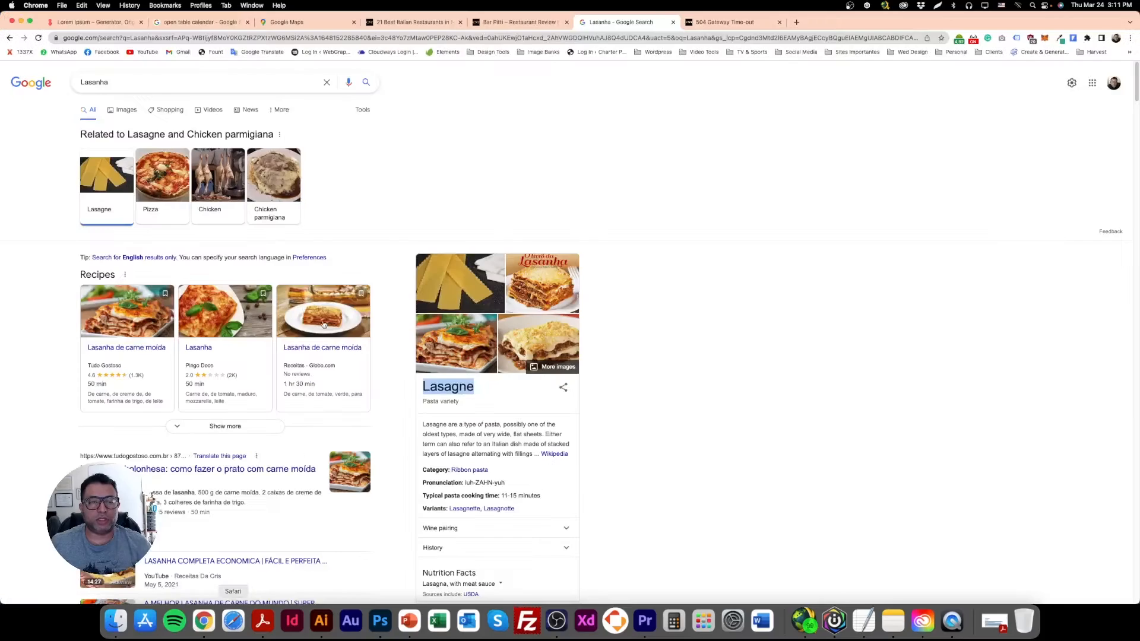
{"action": "double_click", "coordinate": [216, 86]}
{"action": "key", "text": "super+v"}
{"action": "key", "text": "Return"}
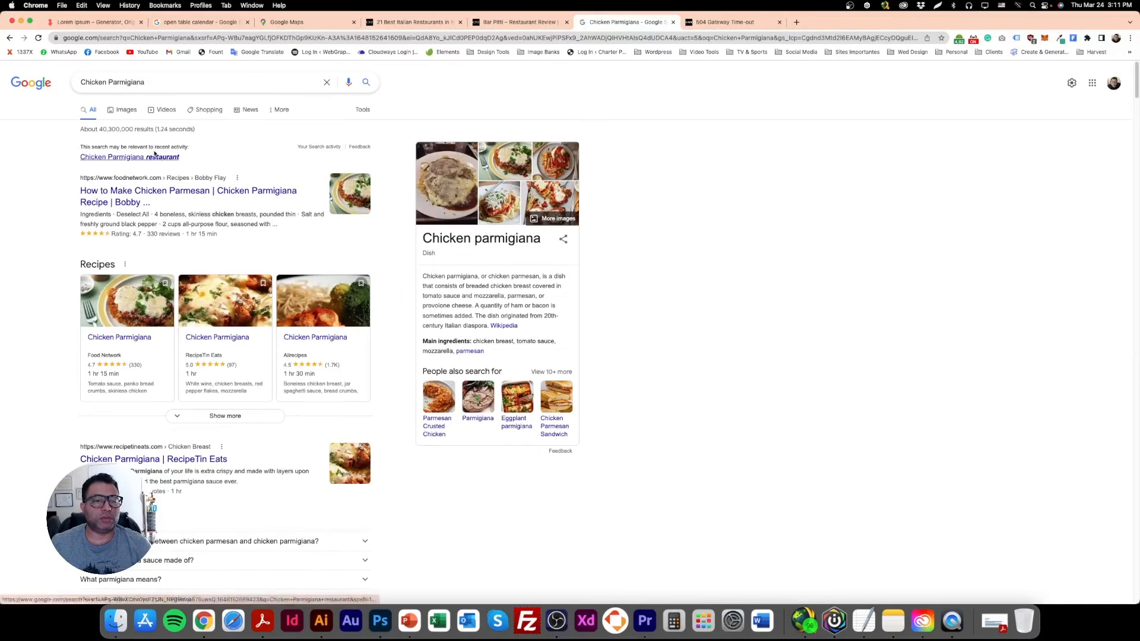
{"action": "left_click", "coordinate": [126, 110]}
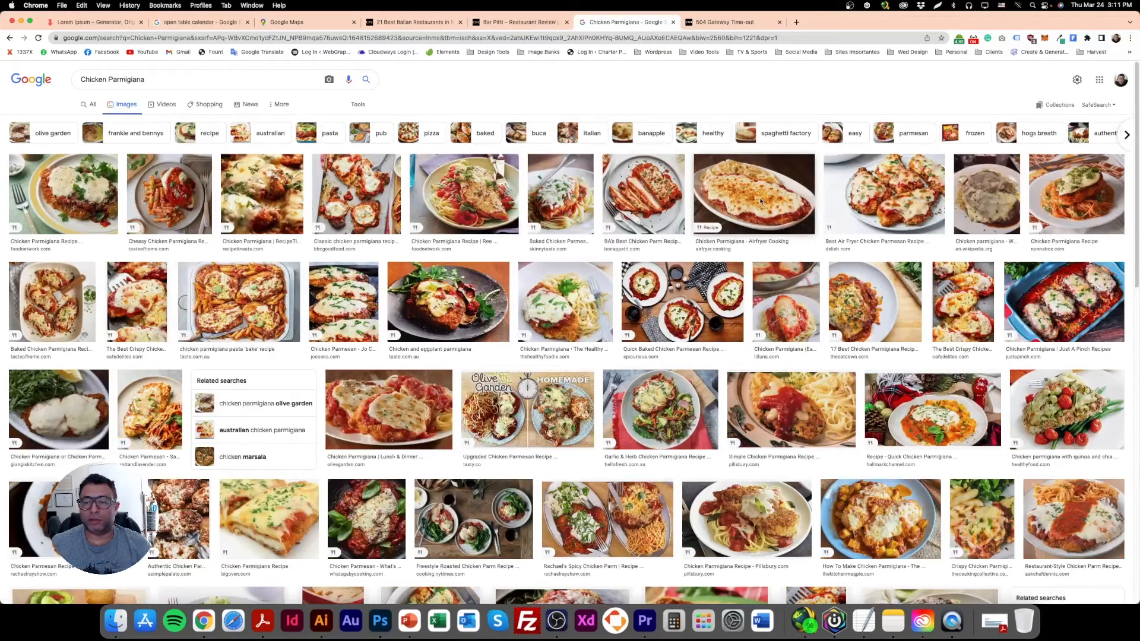
Open the Air Fryer Chicken Parmesan photo from Nourish Plate in the image results and copy it.
{"action": "left_click", "coordinate": [885, 196]}
{"action": "right_click", "coordinate": [937, 172]}
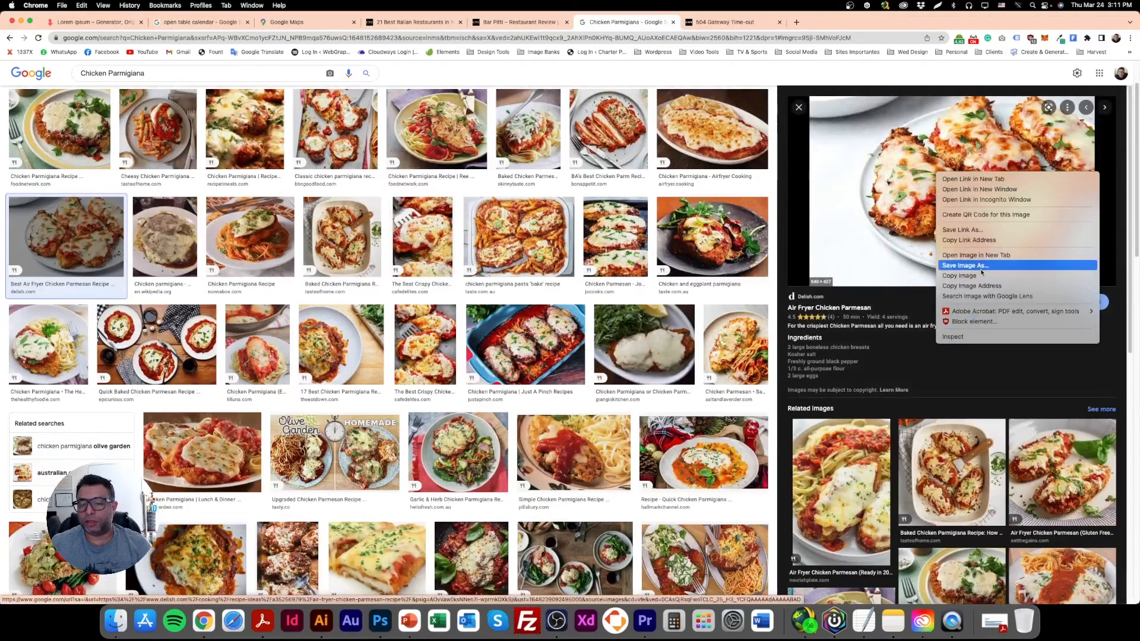
{"action": "left_click", "coordinate": [855, 475]}
{"action": "left_click", "coordinate": [855, 474]}
{"action": "right_click", "coordinate": [1001, 242]}
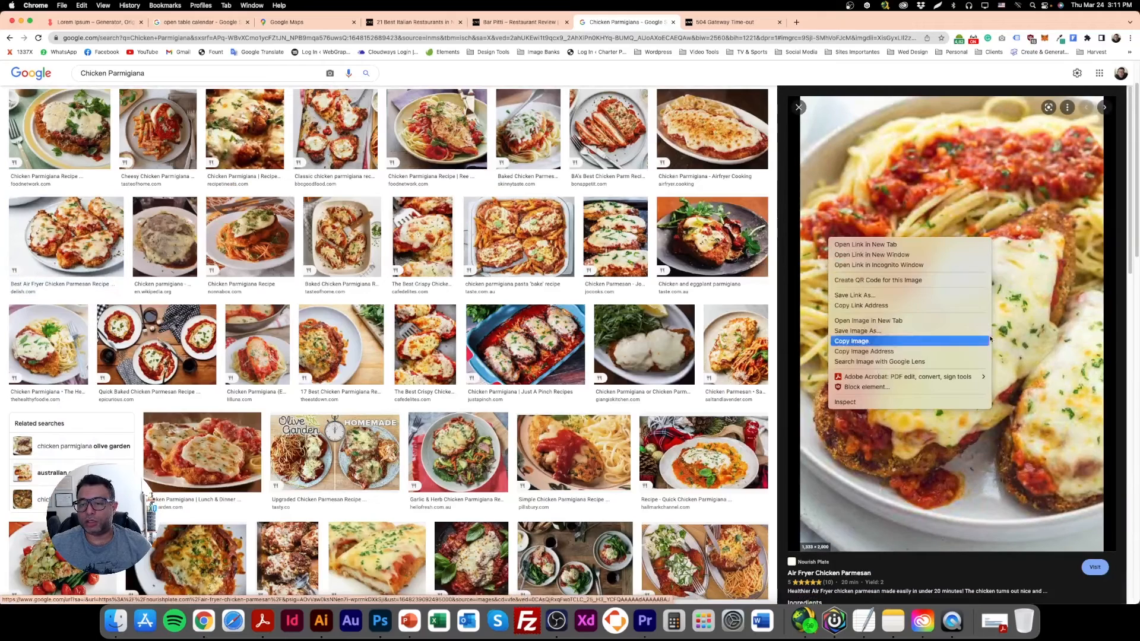
{"action": "left_click", "coordinate": [872, 334]}
Paste the photo into the Photoshop layout, scale it to about 248 px wide and position it over the first card's green rectangle.
{"action": "left_click", "coordinate": [381, 622]}
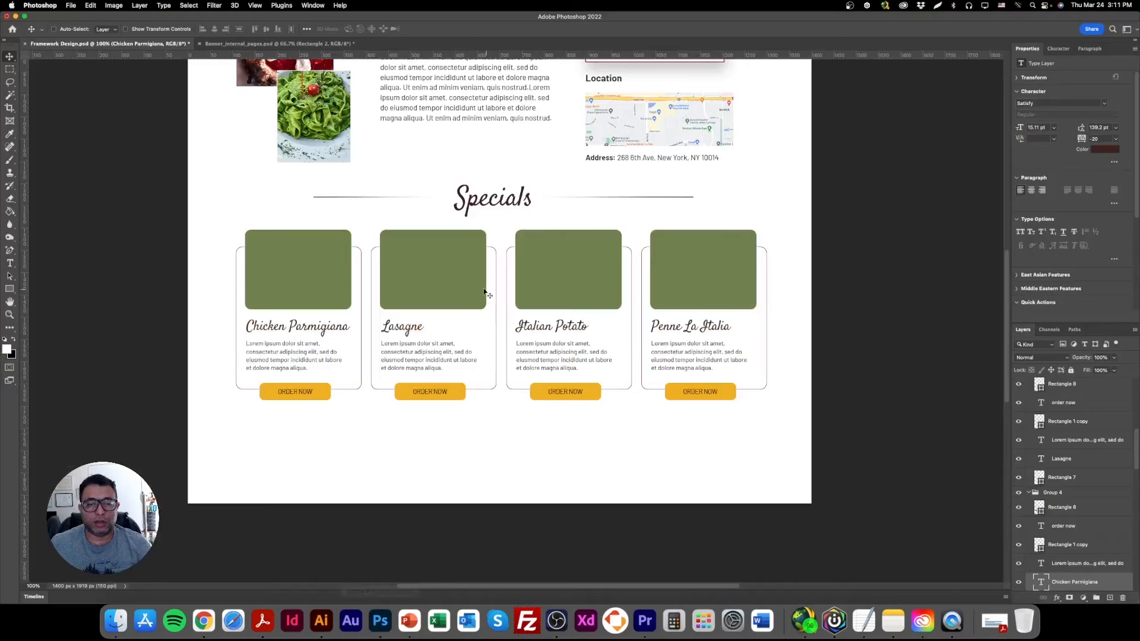
{"action": "key", "text": "super+v"}
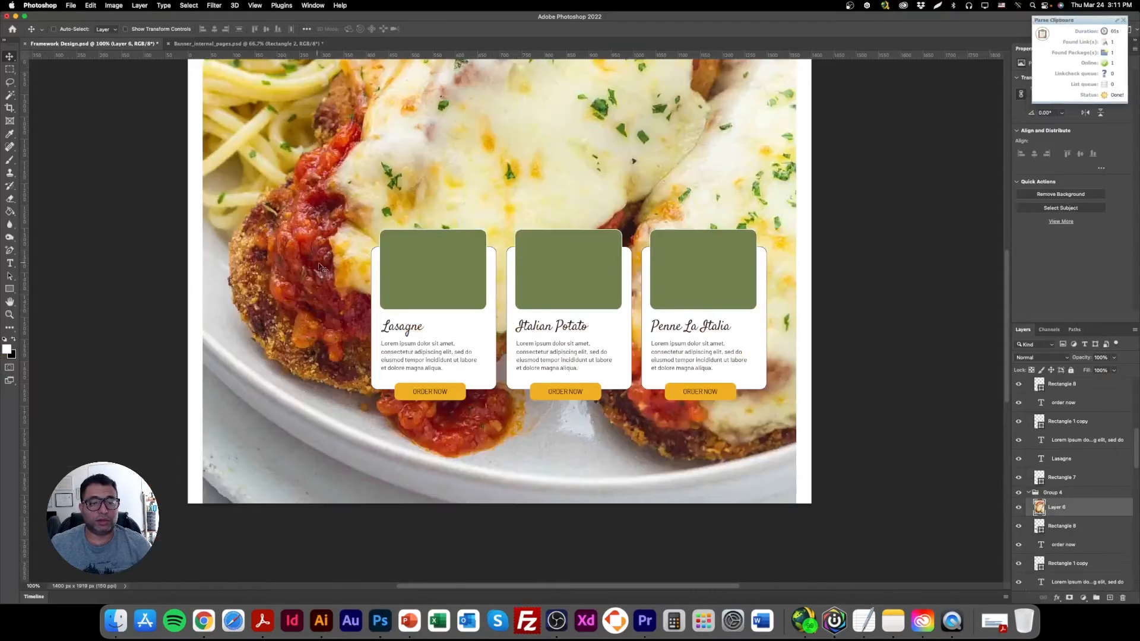
{"action": "left_click", "coordinate": [144, 32]}
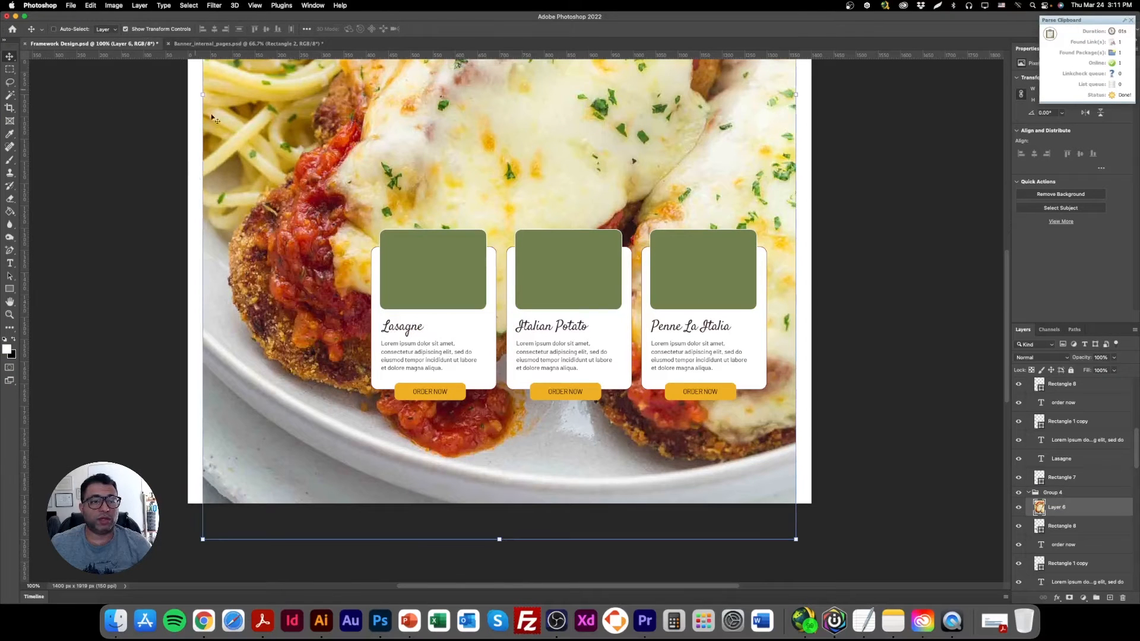
{"action": "left_click_drag", "start_coordinate": [202, 94], "coordinate": [575, 127]}
{"action": "left_click_drag", "start_coordinate": [691, 117], "coordinate": [325, 280]}
{"action": "left_click_drag", "start_coordinate": [429, 255], "coordinate": [298, 256]}
{"action": "left_click_drag", "start_coordinate": [267, 241], "coordinate": [351, 271]}
{"action": "key", "text": "Return"}
Clip the chicken photo to the first card's green rectangle with a clipping mask and shift it up within the frame.
{"action": "right_click", "coordinate": [1074, 506]}
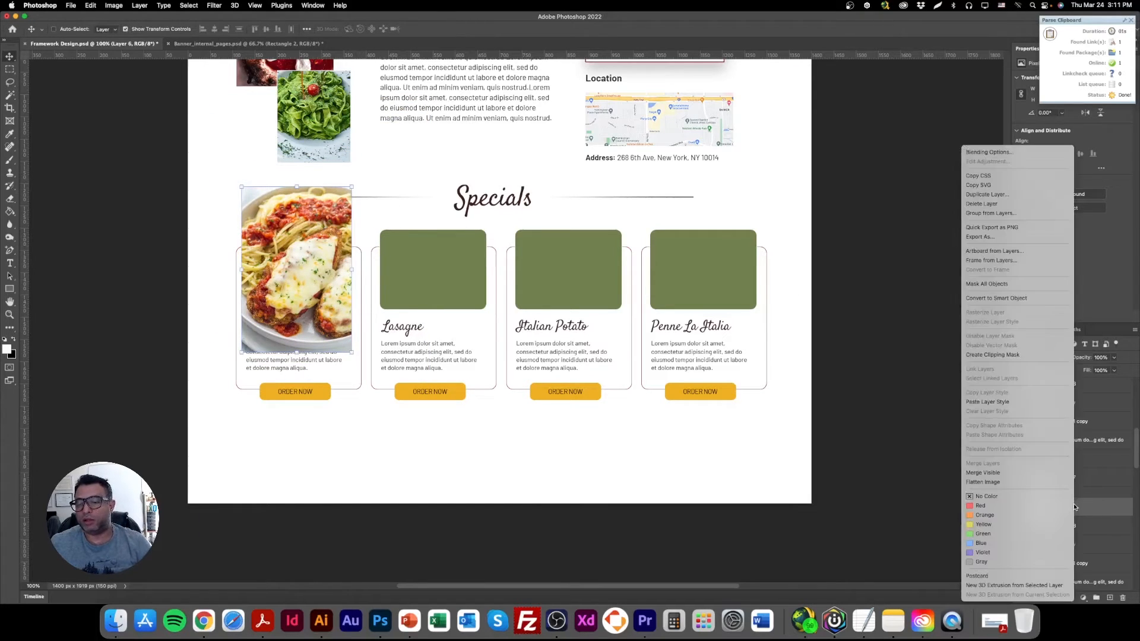
{"action": "left_click", "coordinate": [1024, 356]}
{"action": "left_click_drag", "start_coordinate": [276, 271], "coordinate": [273, 239]}
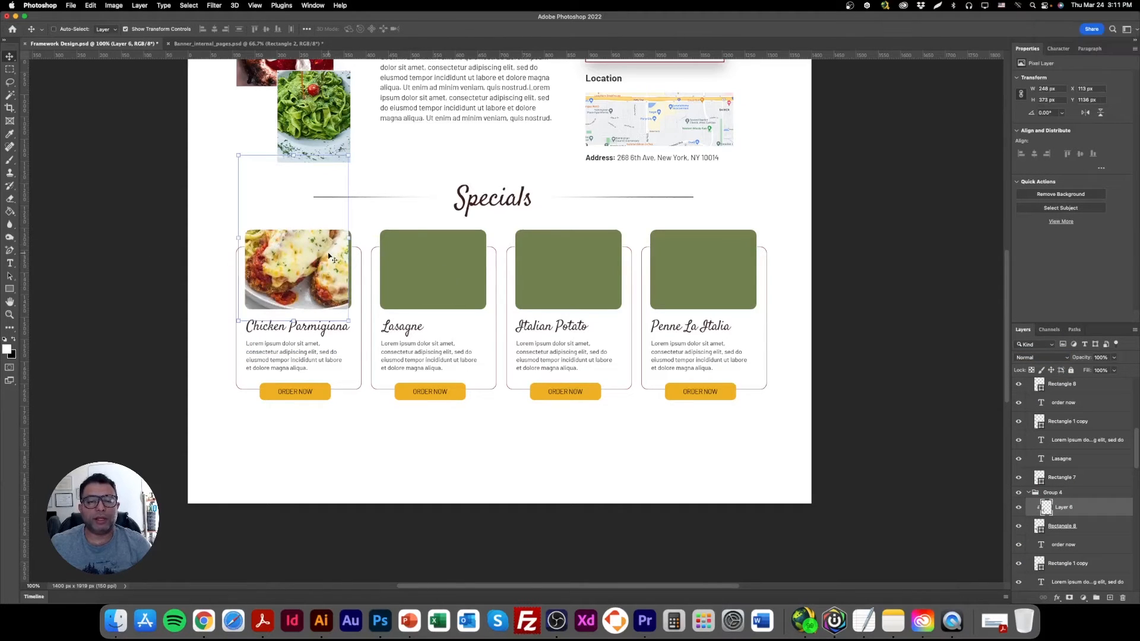
Fine-tune the chicken photo's size and position inside the first card's frame and select the second card's green rectangle.
{"action": "left_click_drag", "start_coordinate": [350, 240], "coordinate": [354, 240]}
{"action": "left_click", "coordinate": [419, 284]}
{"action": "left_click_drag", "start_coordinate": [319, 279], "coordinate": [319, 273]}
{"action": "right_click", "coordinate": [430, 251]}
{"action": "left_click", "coordinate": [439, 251]}
Switch to Chrome and run a Google image search for "lasagna".
{"action": "left_click", "coordinate": [203, 620]}
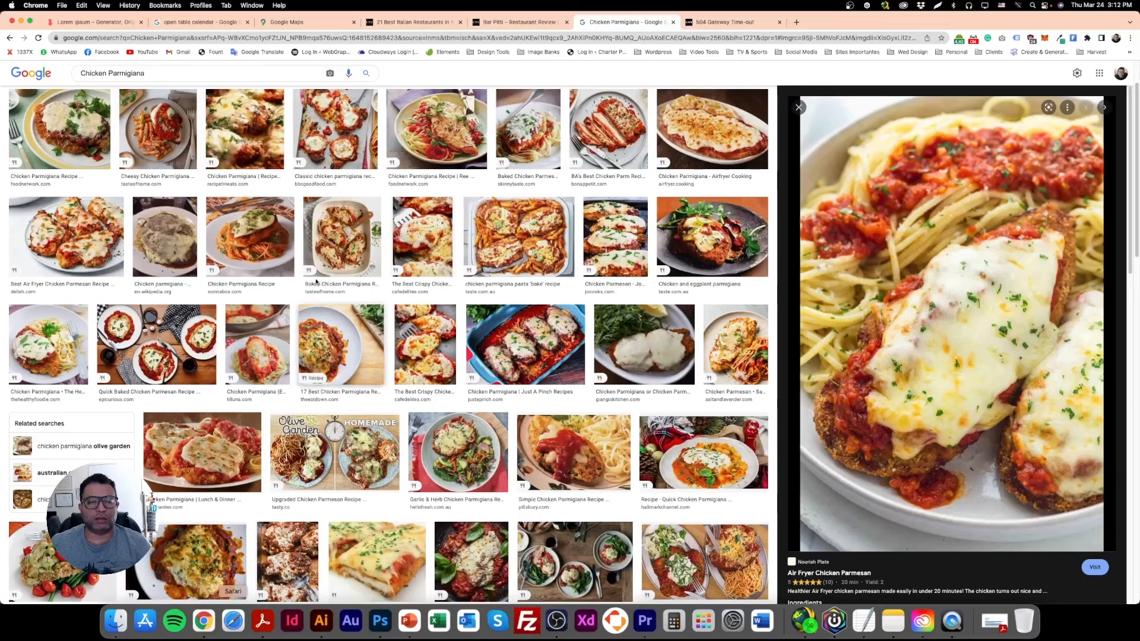
{"action": "triple_click", "coordinate": [159, 78]}
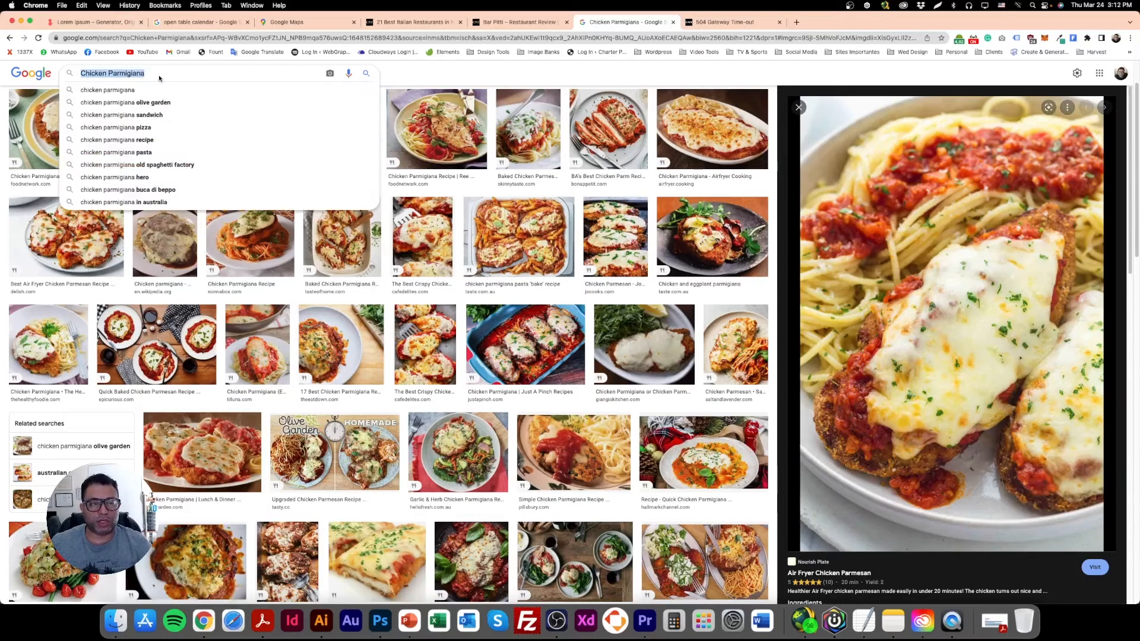
{"action": "type", "text": "lasagna"}
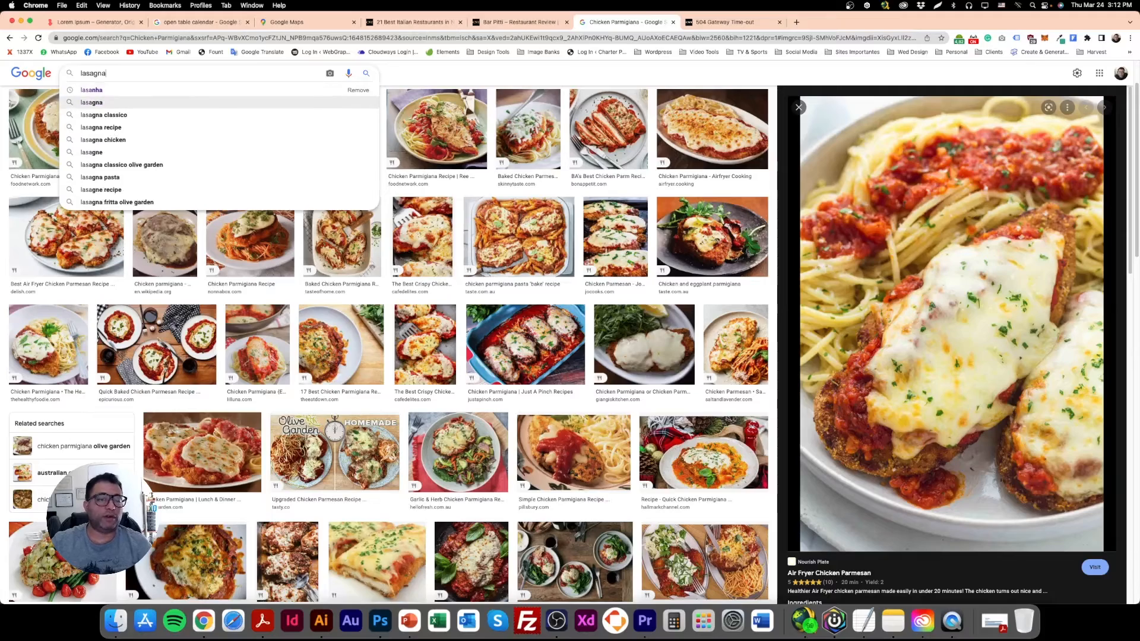
{"action": "key", "text": "Return"}
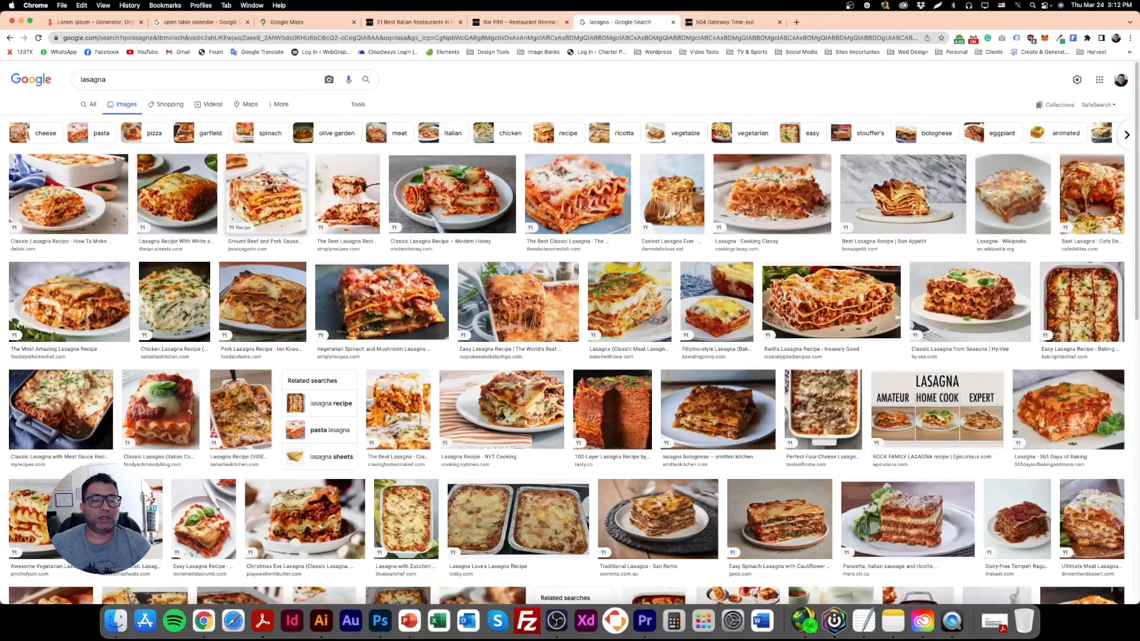
Open the Lasagna with Meat Sauce photo from Jessica Gavin in the image results and copy it.
{"action": "left_click", "coordinate": [265, 196]}
{"action": "right_click", "coordinate": [920, 264]}
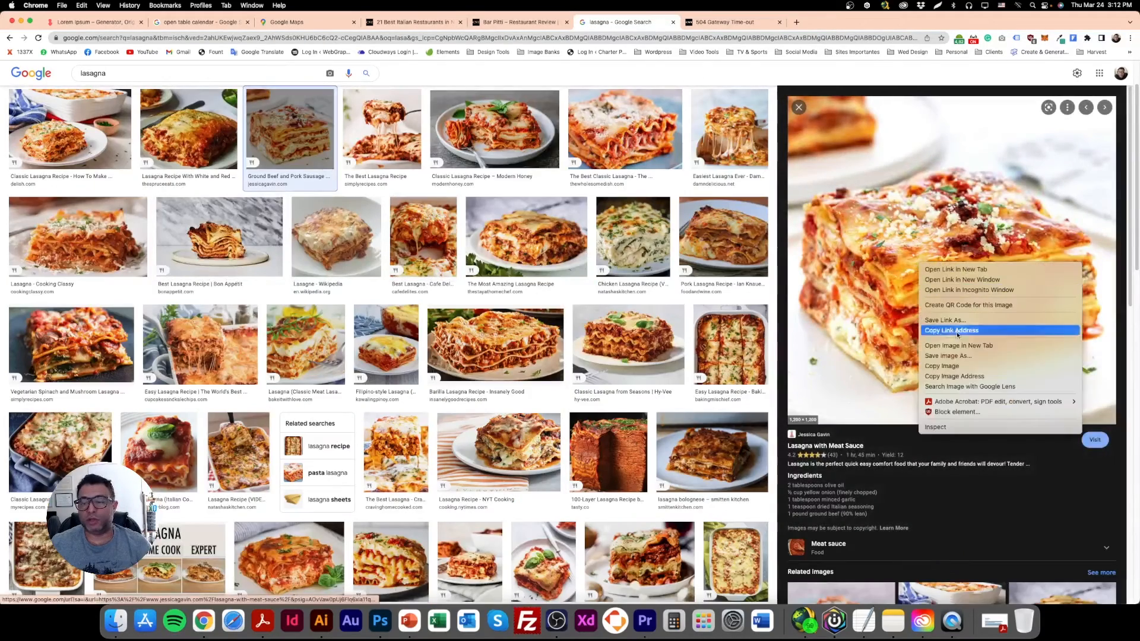
{"action": "left_click", "coordinate": [953, 366]}
Paste the lasagna photo into the Photoshop layout, scaled to about 252 px wide, and clip it to the second card's green rectangle.
{"action": "left_click", "coordinate": [381, 619]}
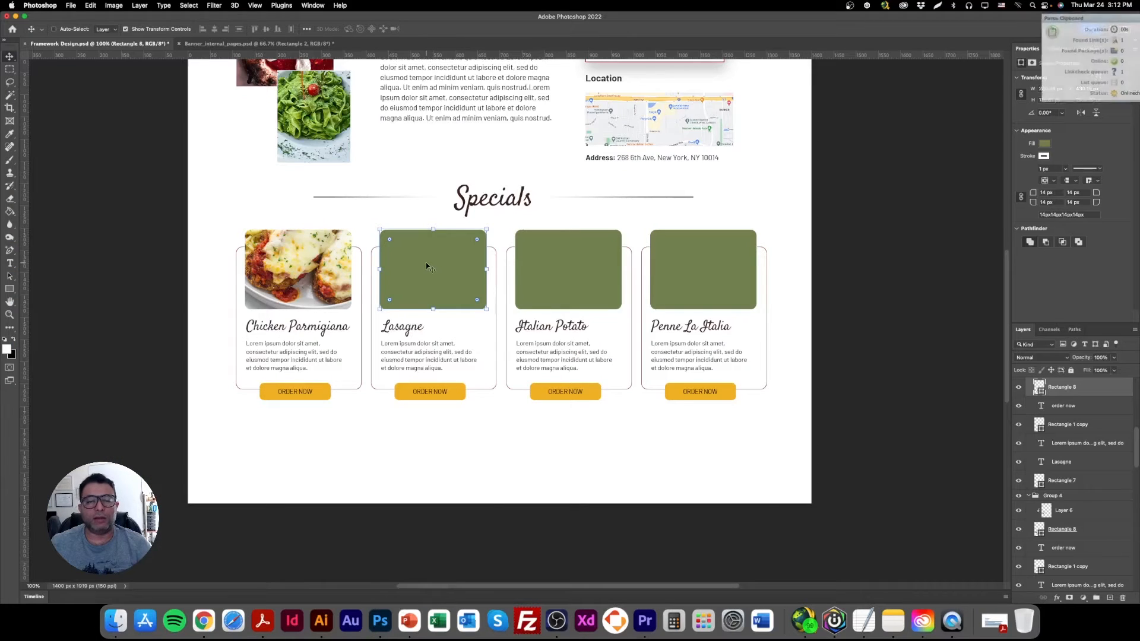
{"action": "key", "text": "super+v"}
{"action": "left_click_drag", "start_coordinate": [763, 239], "coordinate": [434, 289]}
{"action": "key", "text": "Return"}
{"action": "right_click", "coordinate": [1076, 389]}
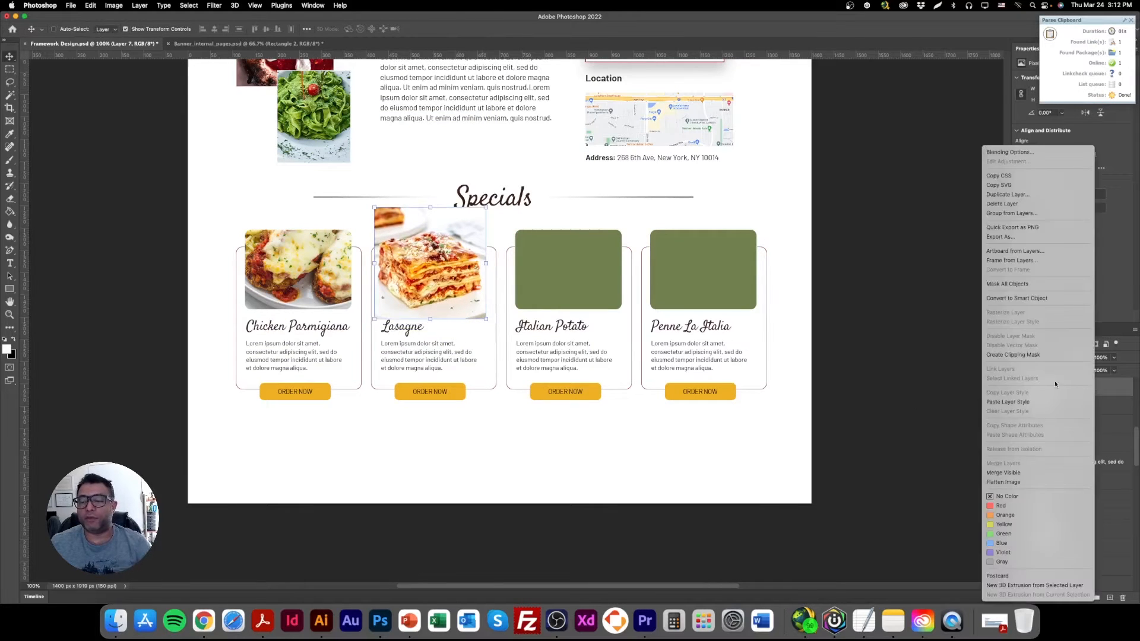
{"action": "left_click", "coordinate": [1039, 356]}
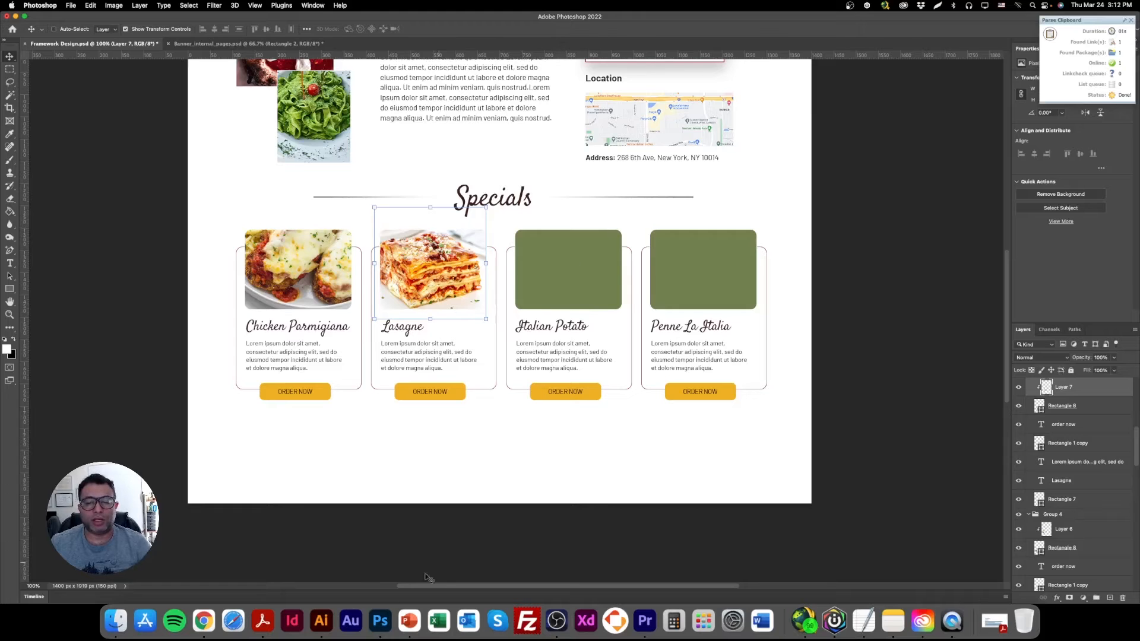
Switch to Chrome and run a Google image search for "italian potato".
{"action": "left_click", "coordinate": [203, 620]}
{"action": "left_click", "coordinate": [193, 72]}
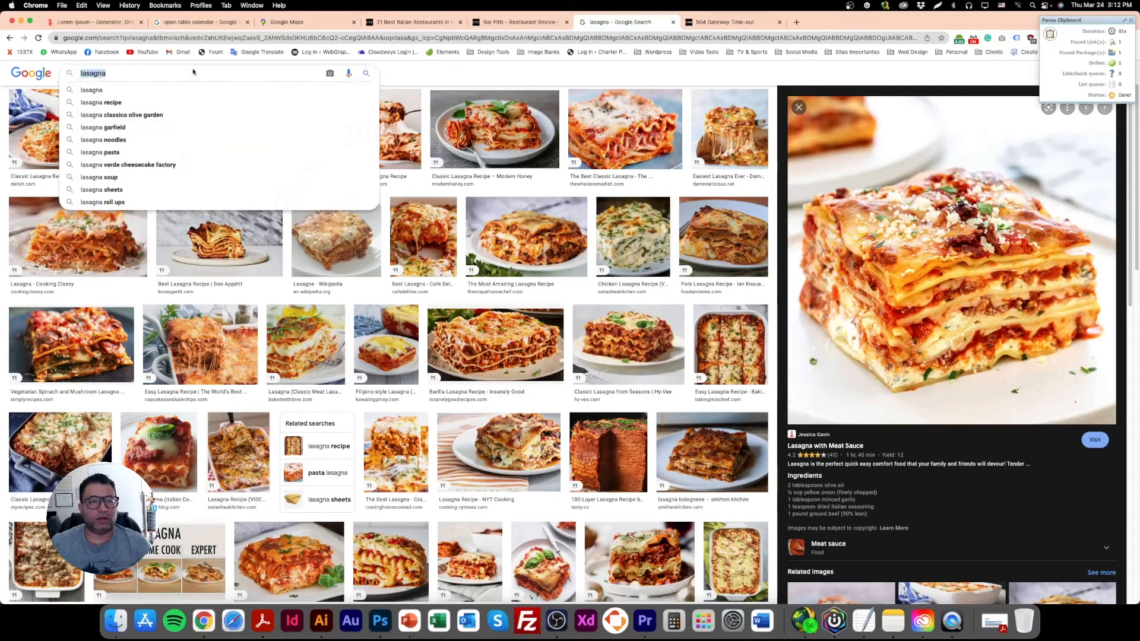
{"action": "type", "text": "italian potat"}
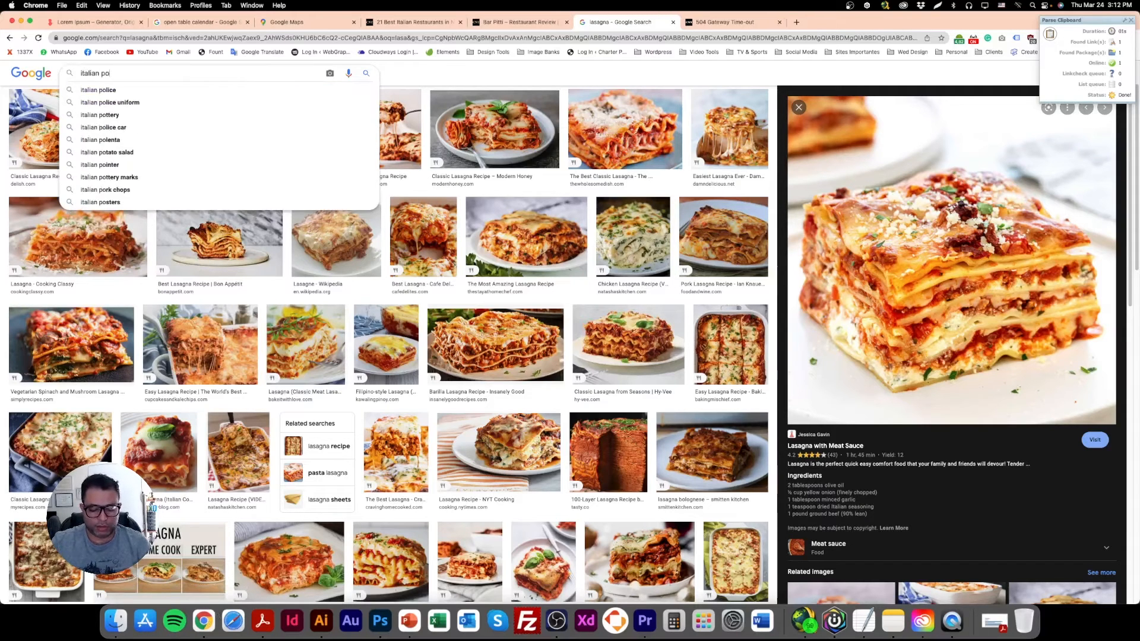
{"action": "type", "text": "o"}
{"action": "key", "text": "Return"}
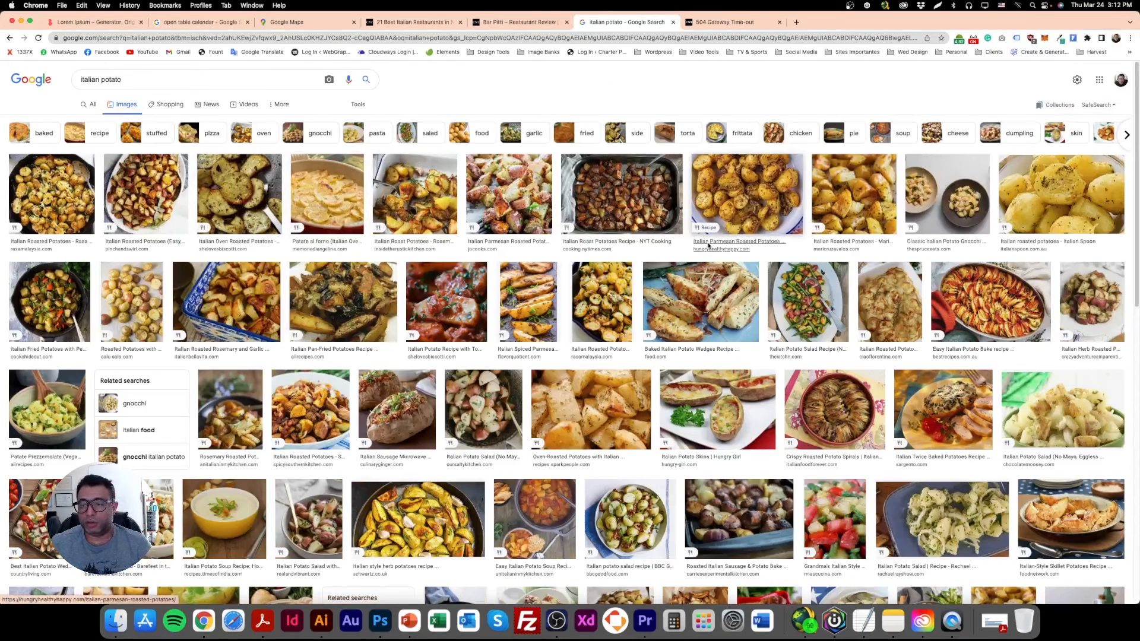
Open the Patate Prezzemolate photo from Allrecipes in the image results and copy it.
{"action": "scroll", "coordinate": [935, 350], "scroll_direction": "down", "scroll_amount": 3}
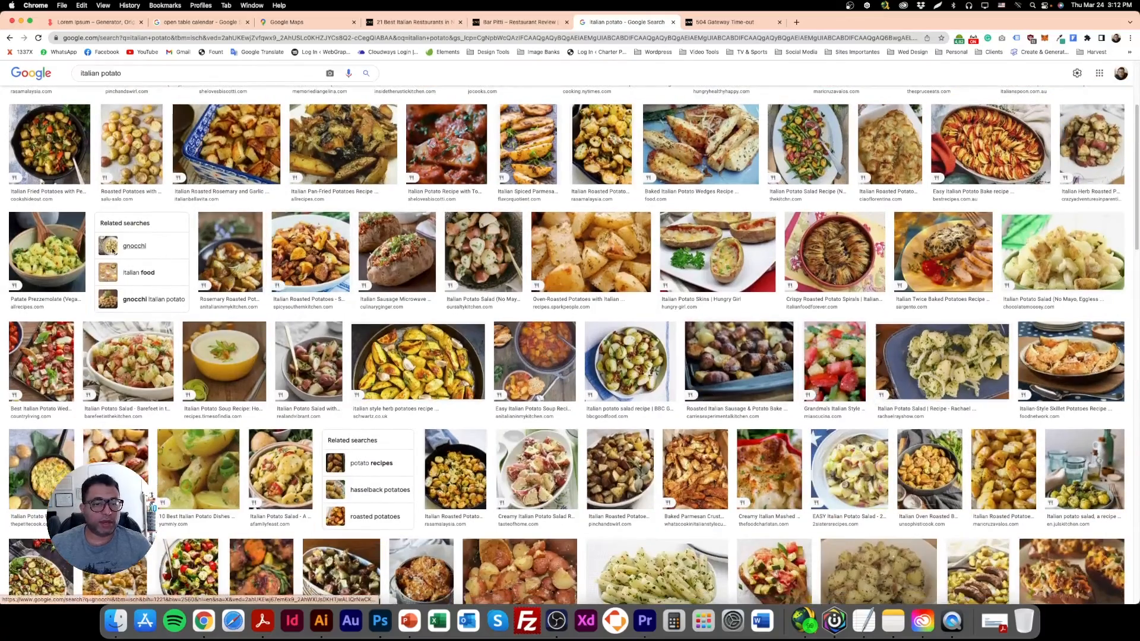
{"action": "left_click", "coordinate": [76, 239]}
{"action": "right_click", "coordinate": [944, 238]}
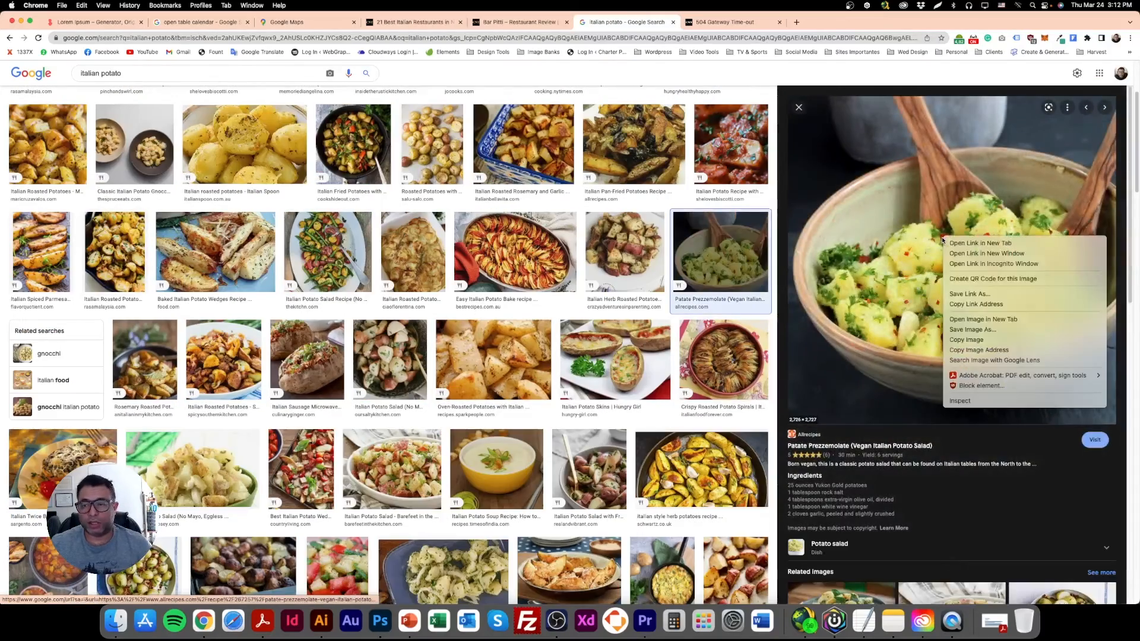
{"action": "left_click", "coordinate": [974, 330]}
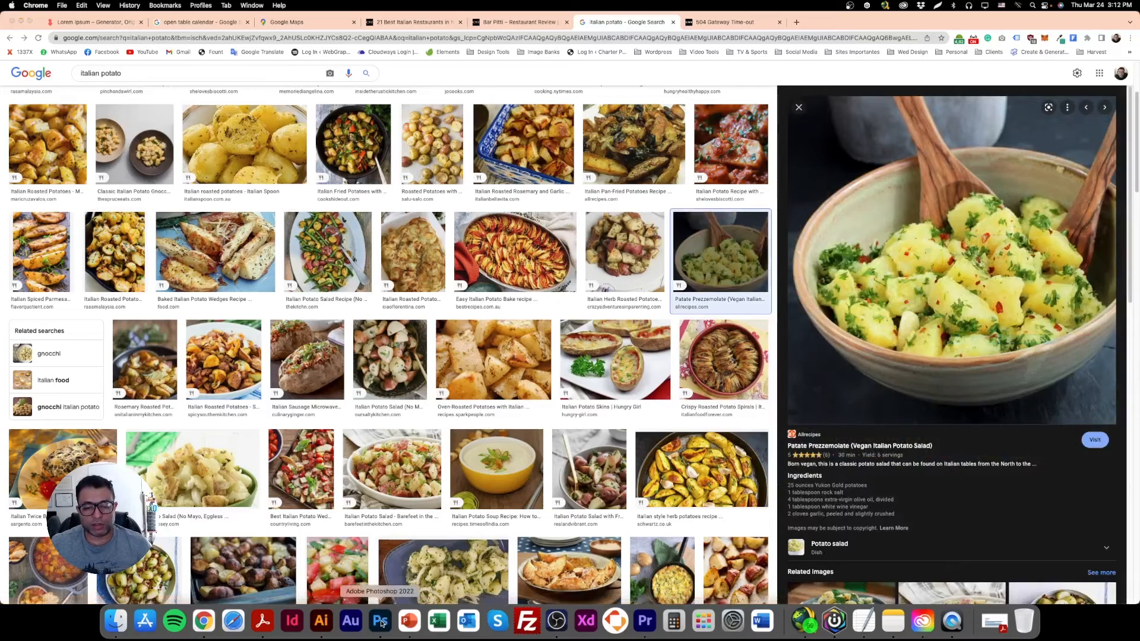
Paste the potato photo into the Photoshop layout and scale it down over the third card's green rectangle.
{"action": "left_click", "coordinate": [380, 621]}
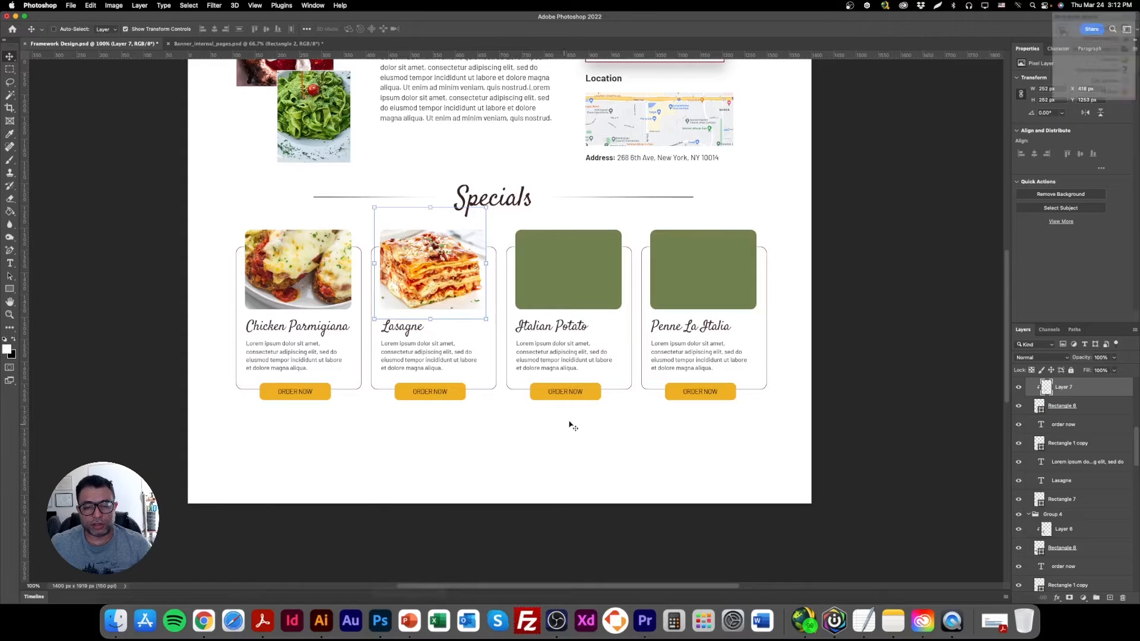
{"action": "left_click", "coordinate": [578, 254], "text": "super"}
{"action": "key", "text": "super+v"}
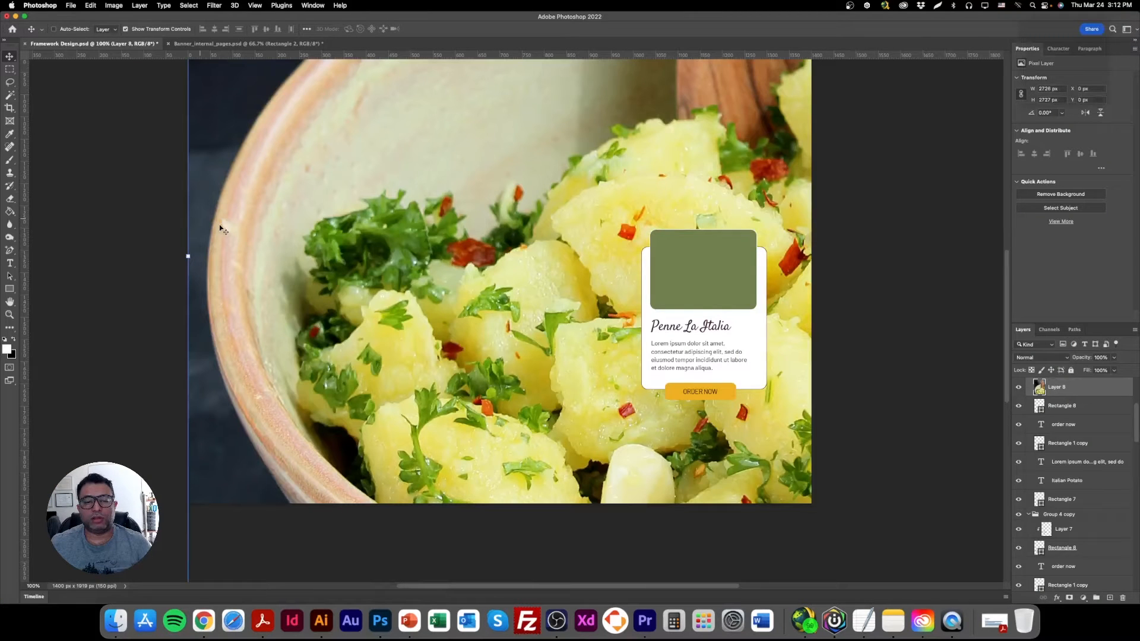
{"action": "left_click_drag", "start_coordinate": [188, 256], "coordinate": [466, 235]}
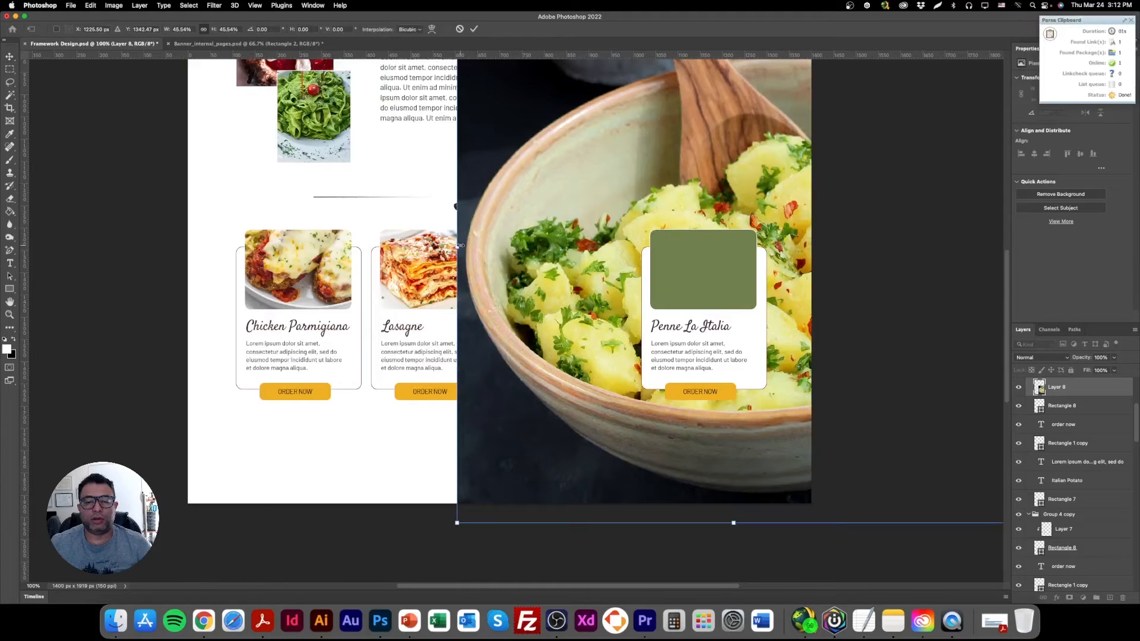
{"action": "left_click_drag", "start_coordinate": [460, 245], "coordinate": [561, 230]}
{"action": "left_click_drag", "start_coordinate": [562, 278], "coordinate": [567, 266]}
{"action": "key", "text": "Return"}
Clip the potato photo to the third card's green rectangle with a clipping mask and shift it slightly up within the frame.
{"action": "right_click", "coordinate": [1070, 389]}
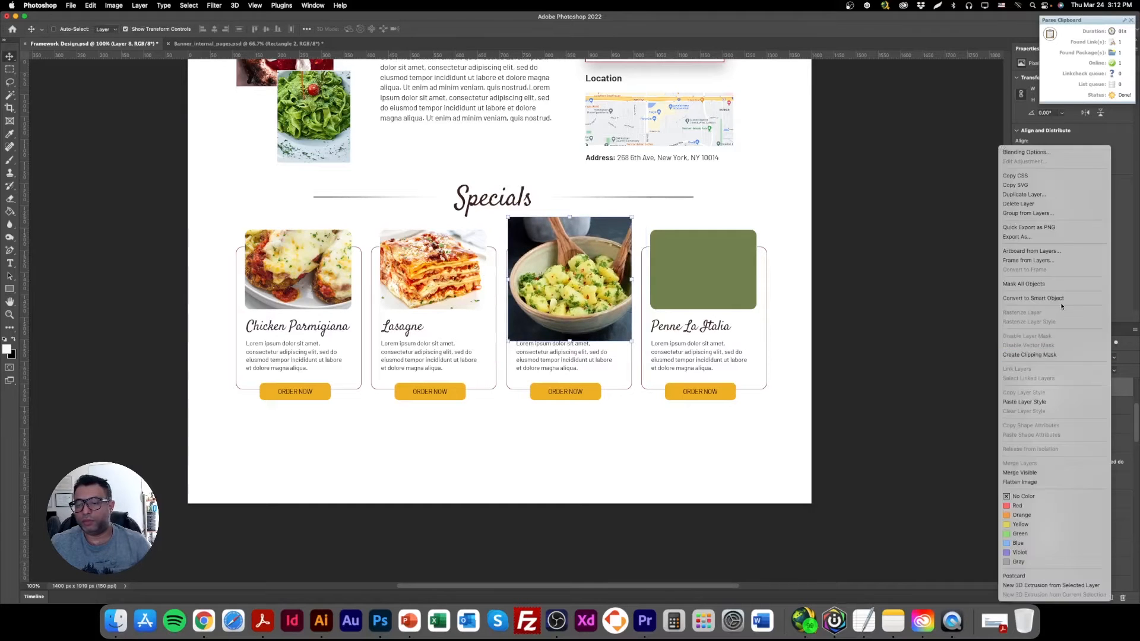
{"action": "left_click", "coordinate": [1054, 356]}
{"action": "left_click_drag", "start_coordinate": [570, 264], "coordinate": [564, 258]}
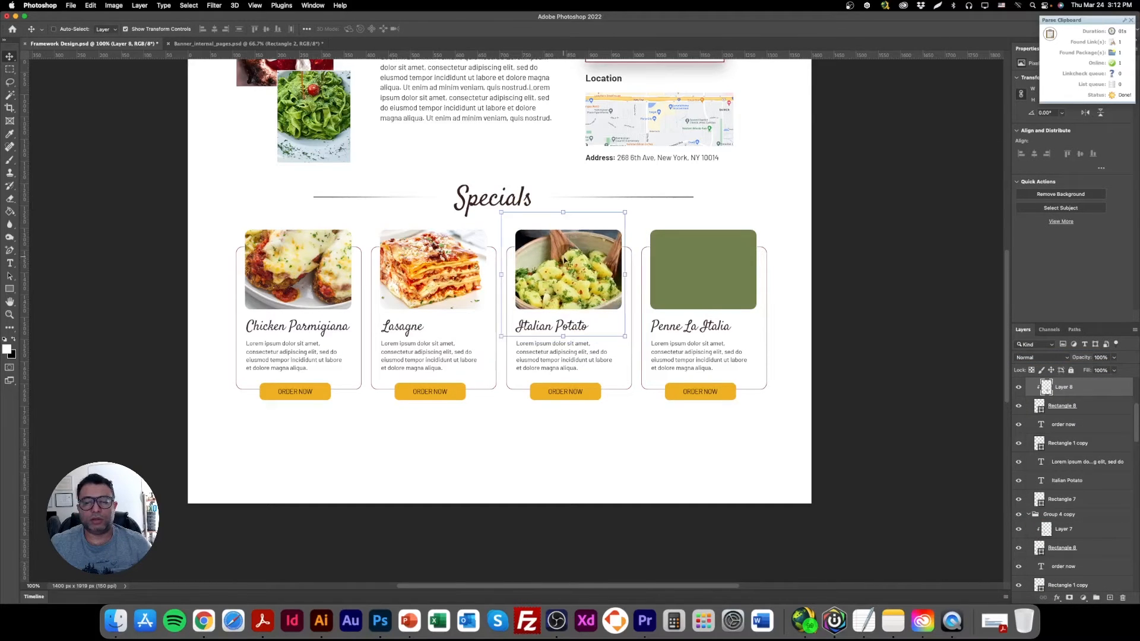
Copy the fourth card's title "Penne La Italia" and run a Google image search for it in Chrome.
{"action": "right_click", "coordinate": [694, 237]}
{"action": "left_click", "coordinate": [680, 326]}
{"action": "double_click", "coordinate": [680, 326]}
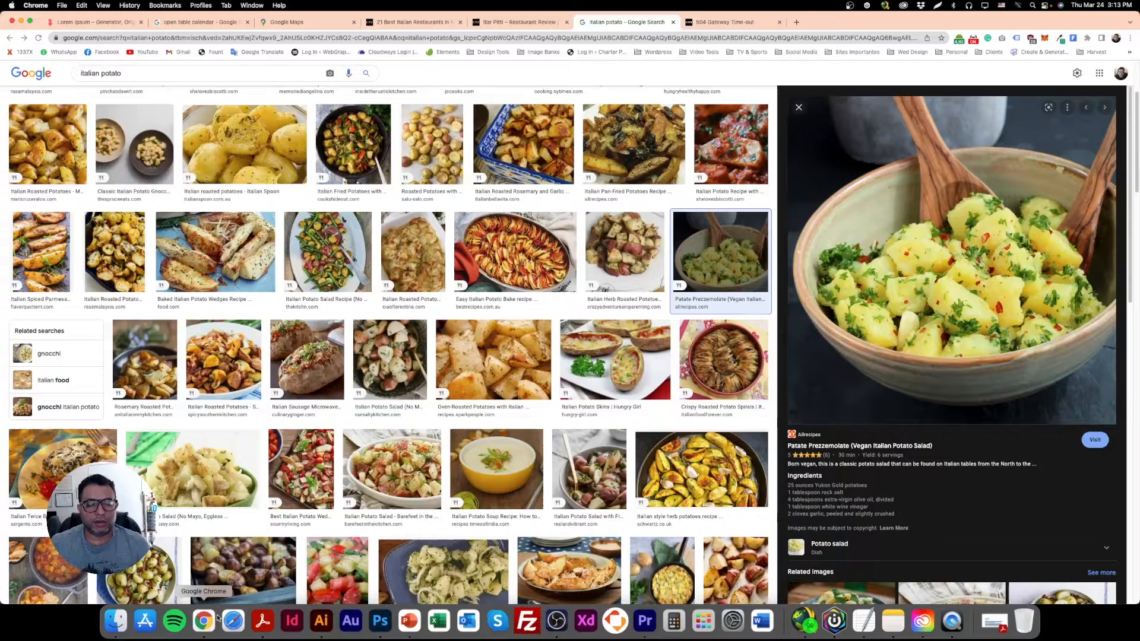
{"action": "left_click", "coordinate": [203, 620]}
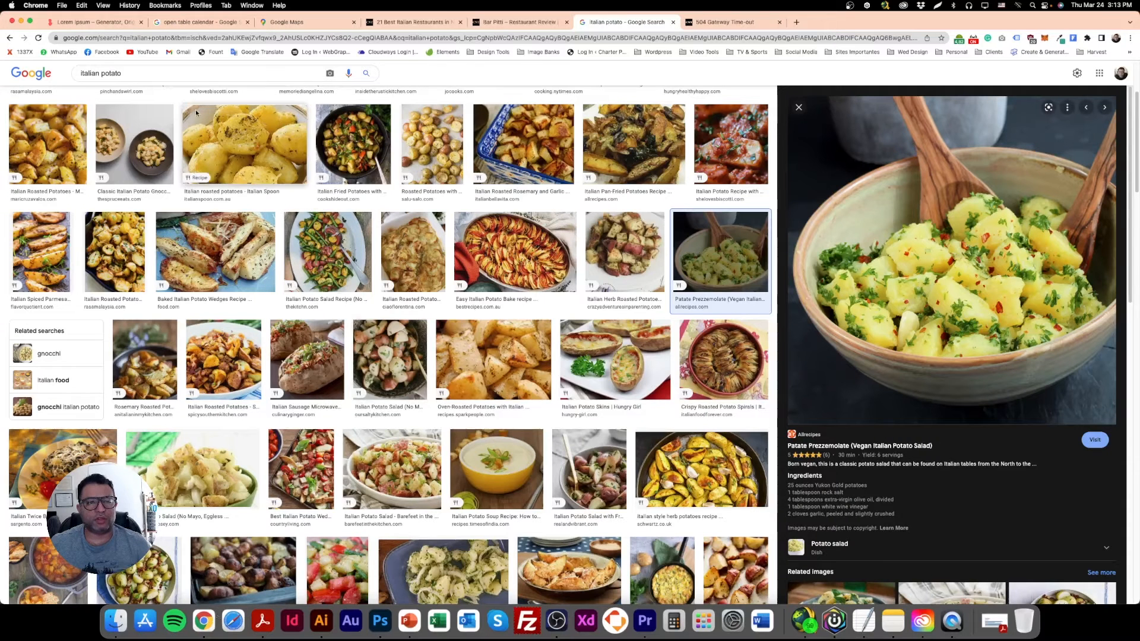
{"action": "triple_click", "coordinate": [188, 71]}
{"action": "key", "text": "cmd+v"}
{"action": "key", "text": "Return"}
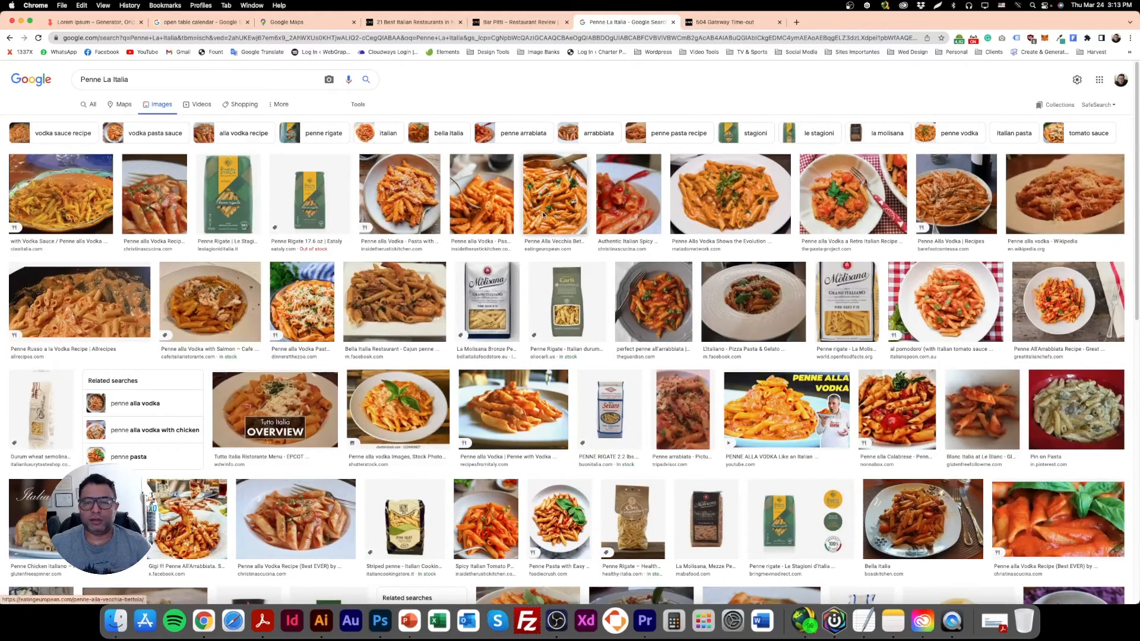
Open the Penne alla Vodka photo from Dinner at the Zoo in the image results and copy it.
{"action": "left_click", "coordinate": [551, 205]}
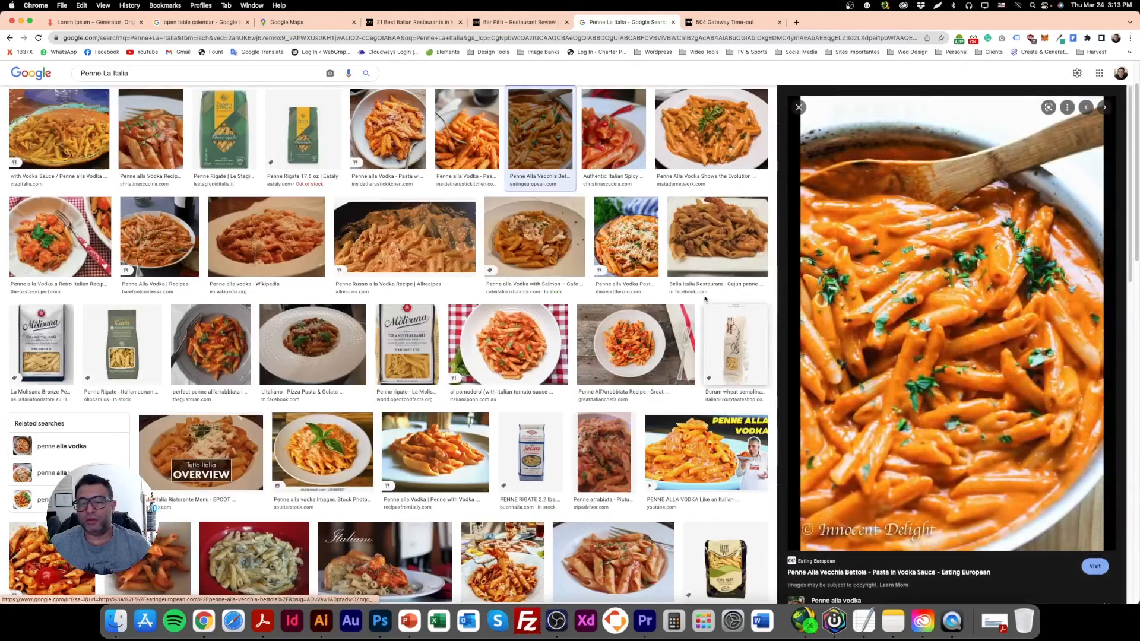
{"action": "left_click", "coordinate": [635, 268]}
{"action": "right_click", "coordinate": [815, 290]}
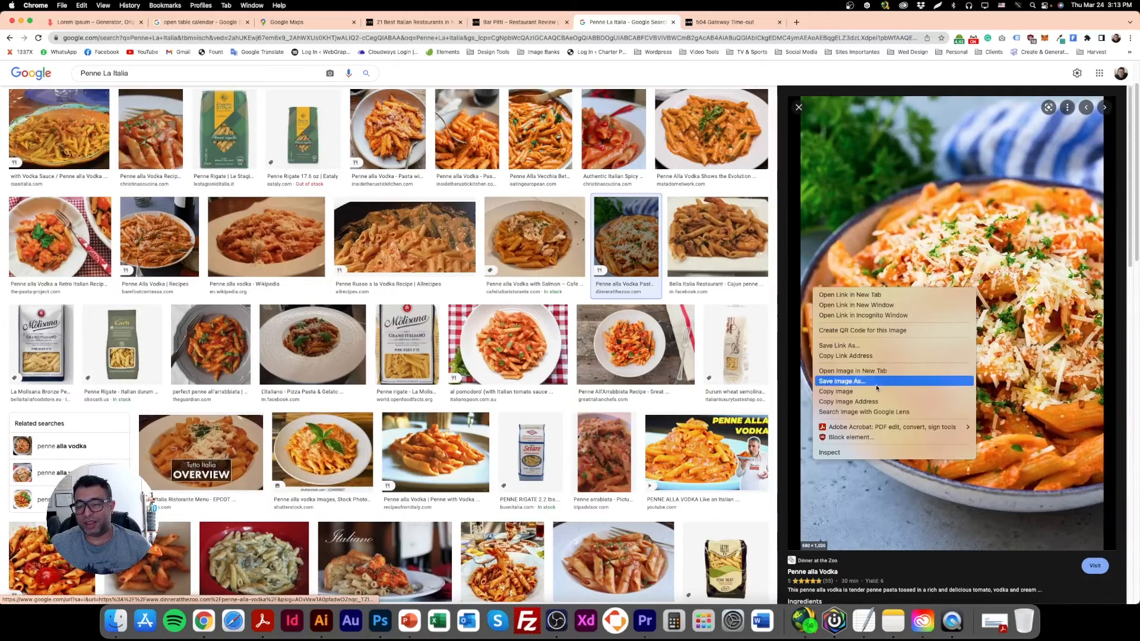
{"action": "left_click", "coordinate": [837, 392]}
Paste the penne photo into the Photoshop layout above the fourth card's green rectangle and scale it down over the card.
{"action": "left_click", "coordinate": [380, 622]}
{"action": "right_click", "coordinate": [693, 253]}
{"action": "left_click", "coordinate": [707, 267]}
{"action": "key", "text": "super+v"}
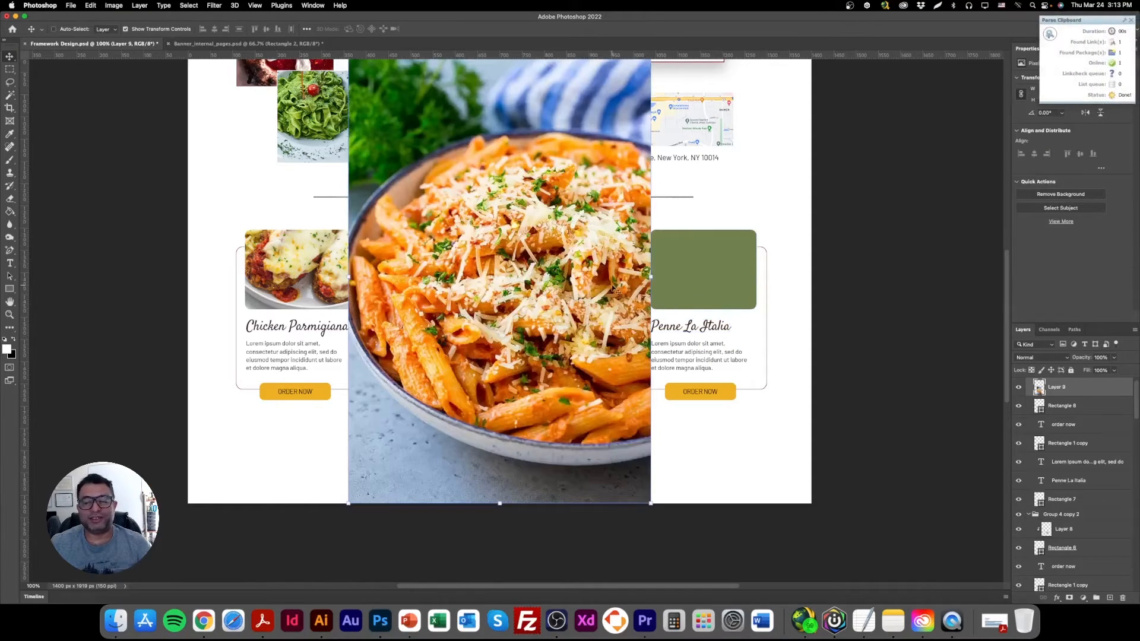
{"action": "left_click_drag", "start_coordinate": [649, 275], "coordinate": [766, 276]}
{"action": "key", "text": "Return"}
Clip the penne photo to the fourth card's green rectangle, scale it to about 254 px wide and centre the dish in the frame.
{"action": "right_click", "coordinate": [1114, 395]}
{"action": "left_click", "coordinate": [1063, 355]}
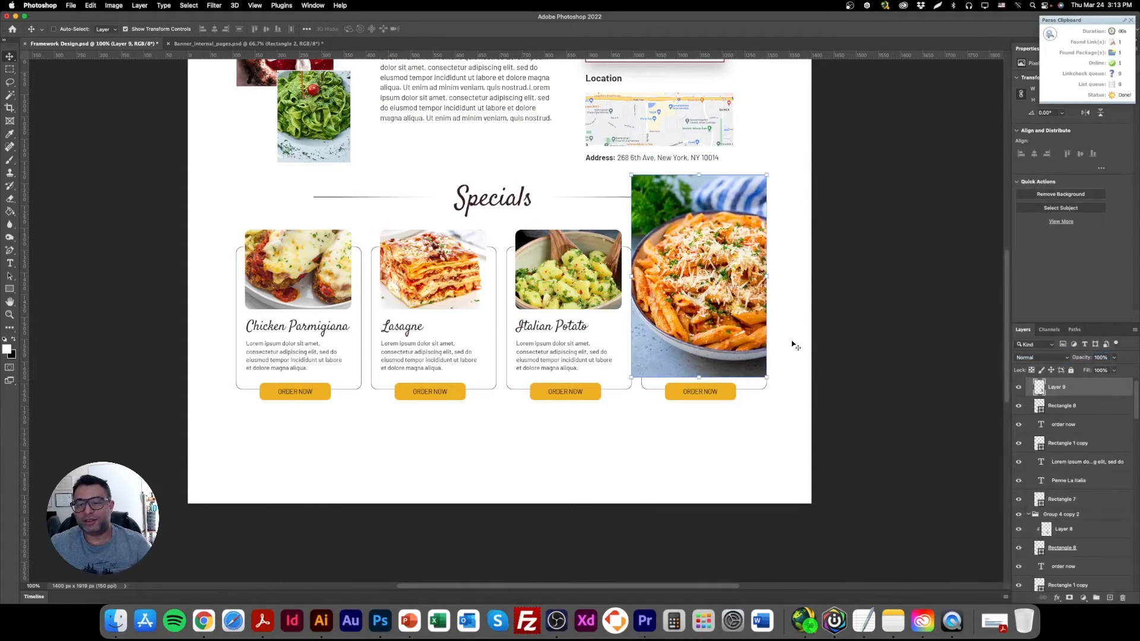
{"action": "left_click_drag", "start_coordinate": [715, 265], "coordinate": [718, 292]}
{"action": "left_click_drag", "start_coordinate": [708, 403], "coordinate": [709, 369]}
{"action": "left_click_drag", "start_coordinate": [721, 308], "coordinate": [723, 313]}
{"action": "key", "text": "Return"}
Delete the script-style "Specials" heading between the two divider lines.
{"action": "scroll", "coordinate": [680, 414], "scroll_direction": "up", "scroll_amount": 5}
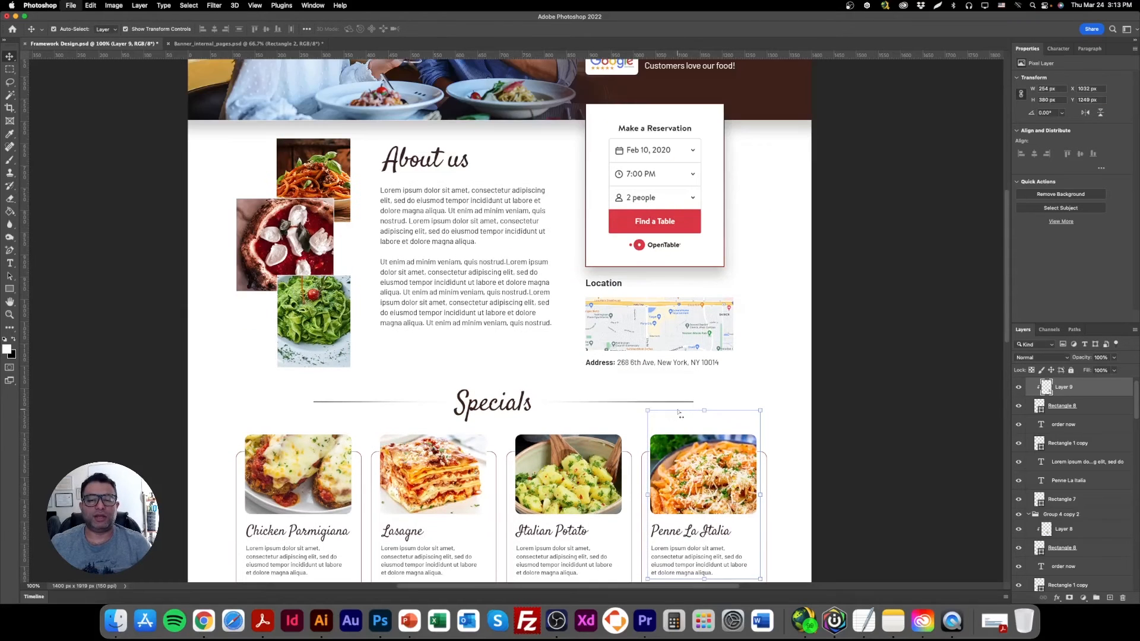
{"action": "scroll", "coordinate": [594, 403], "scroll_direction": "down", "scroll_amount": 4}
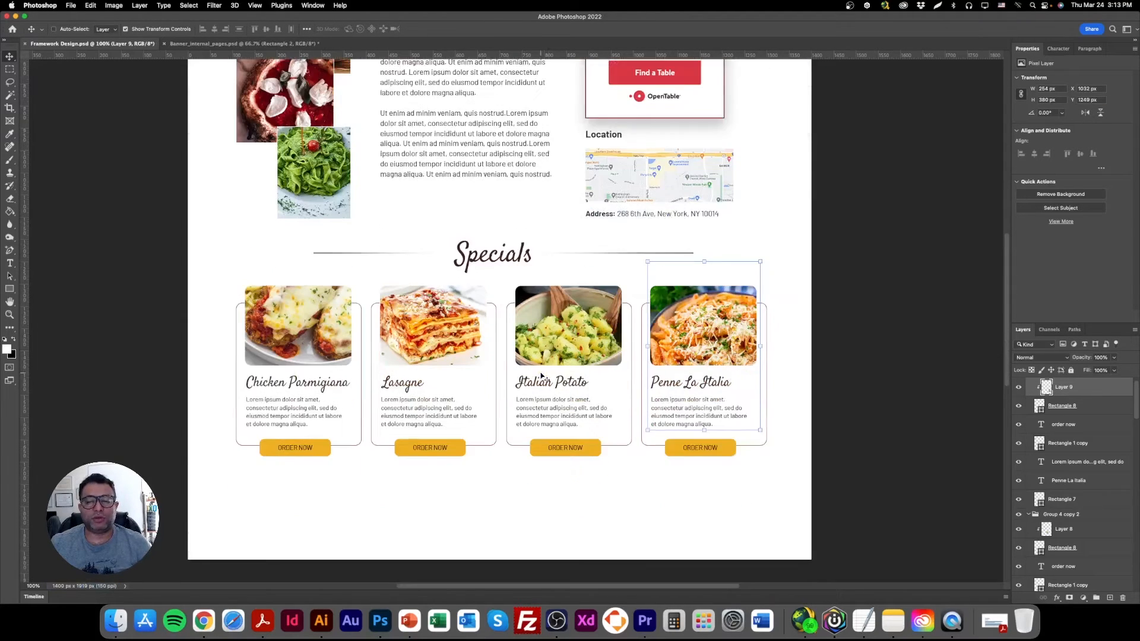
{"action": "scroll", "coordinate": [540, 375], "scroll_direction": "down", "scroll_amount": 2}
{"action": "right_click", "coordinate": [501, 218]}
{"action": "left_click", "coordinate": [523, 241]}
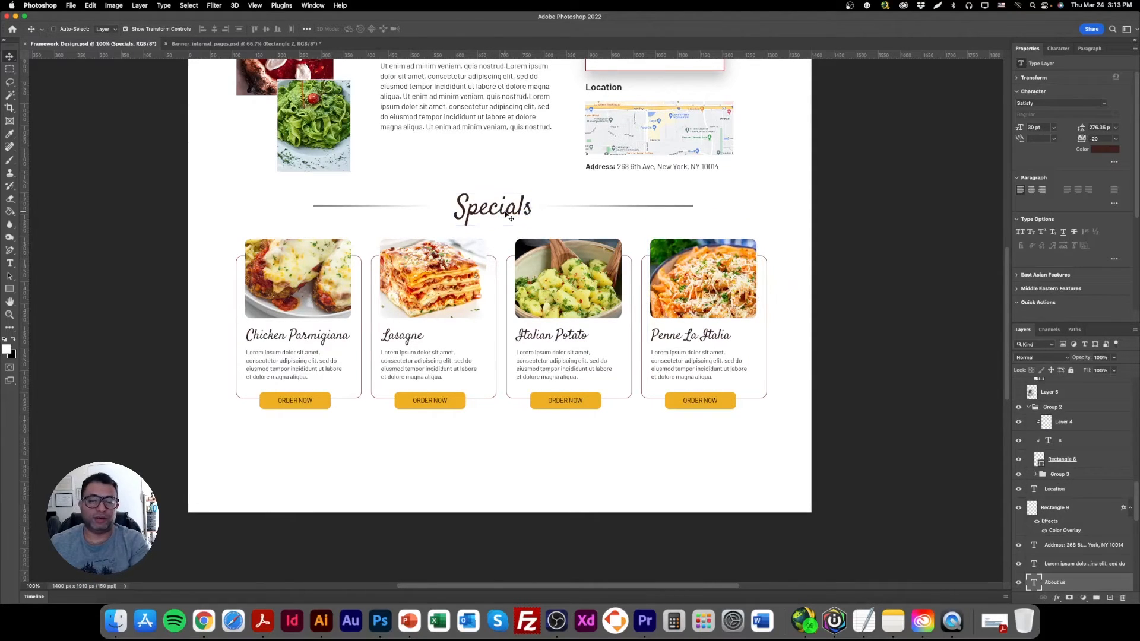
{"action": "key", "text": "Delete"}
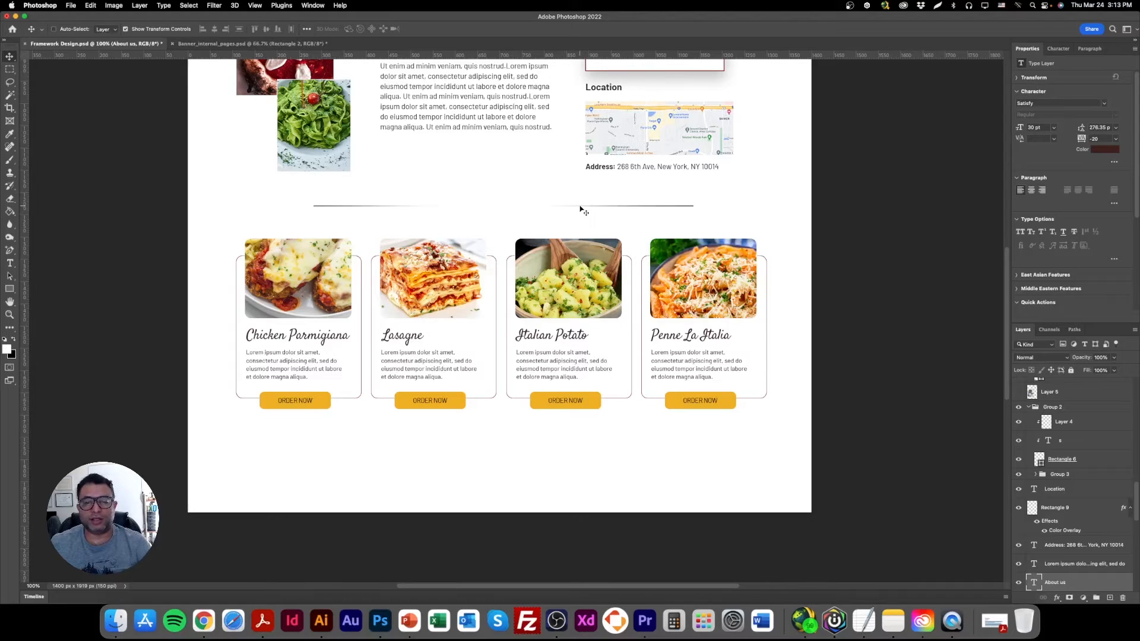
Duplicate the bold "Location" heading, place the copy between the divider lines above the dish cards and open its text for editing.
{"action": "scroll", "coordinate": [440, 267], "scroll_direction": "up", "scroll_amount": 3}
{"action": "right_click", "coordinate": [599, 193]}
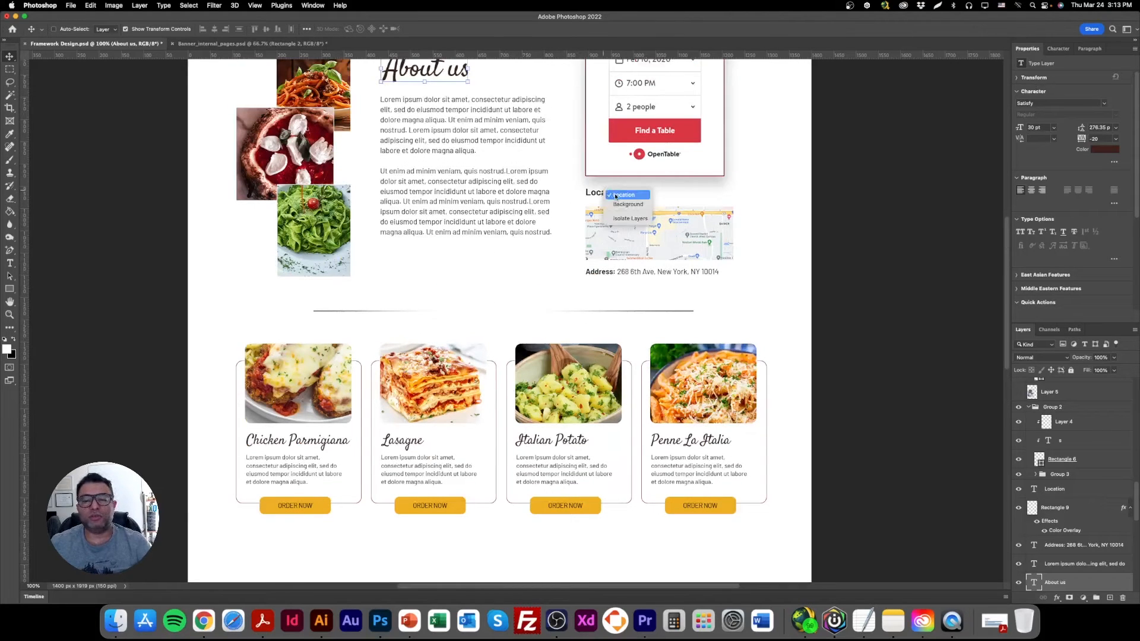
{"action": "left_click", "coordinate": [597, 199]}
{"action": "left_click_drag", "start_coordinate": [606, 196], "coordinate": [493, 313]}
{"action": "double_click", "coordinate": [494, 310]}
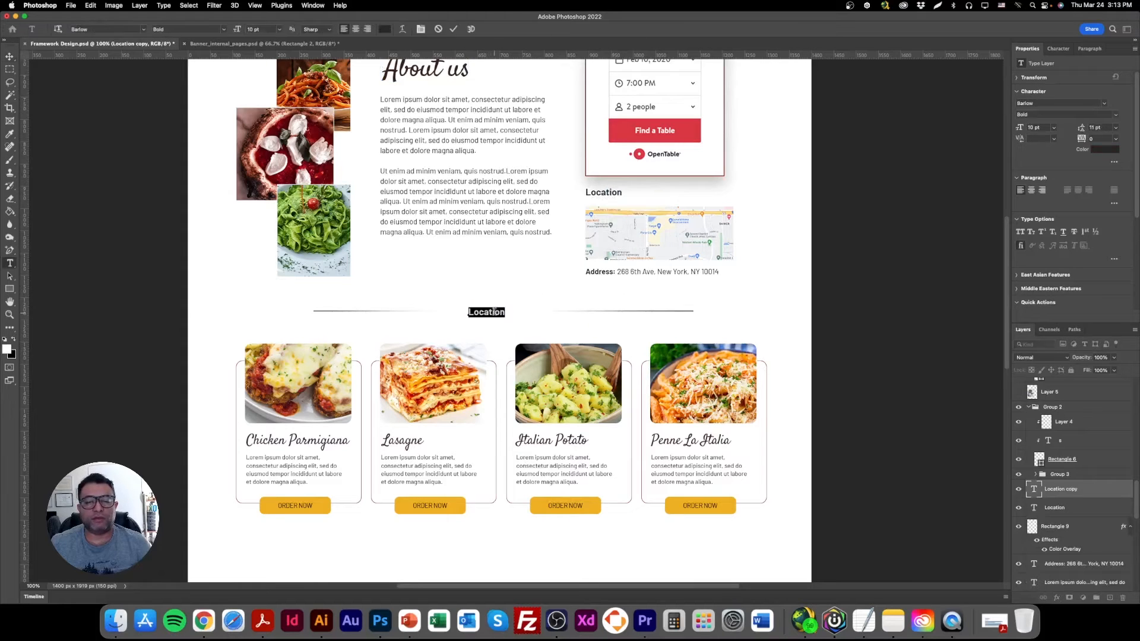
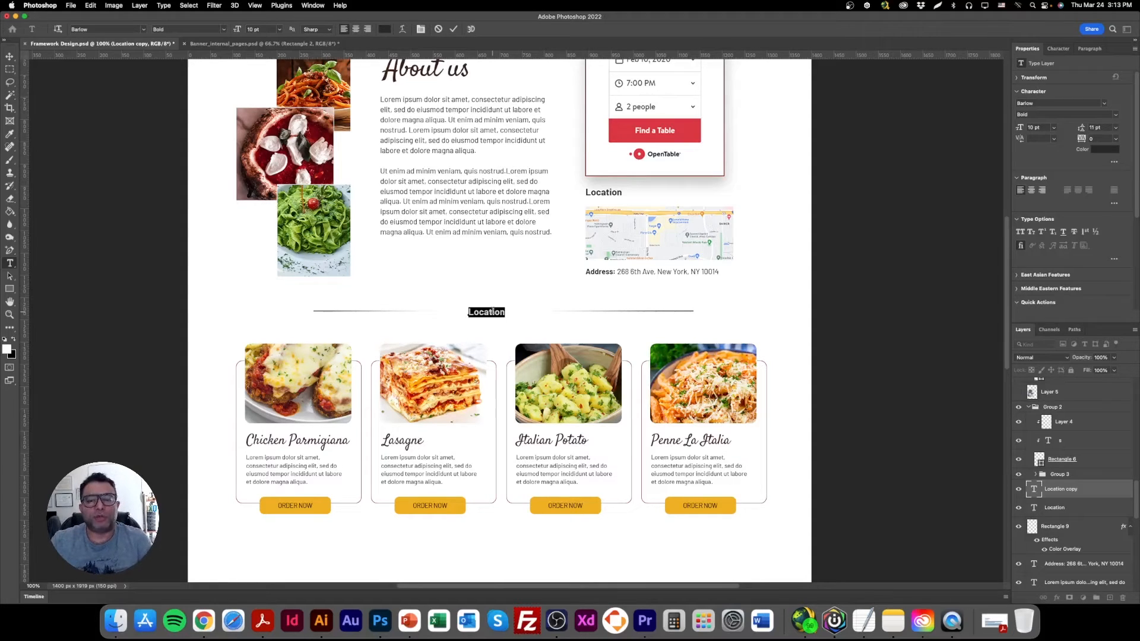
Replace the copied heading's text with "Our Specials of the Month" and centre it between the two divider lines.
{"action": "type", "text": "Our Specials of the Month"}
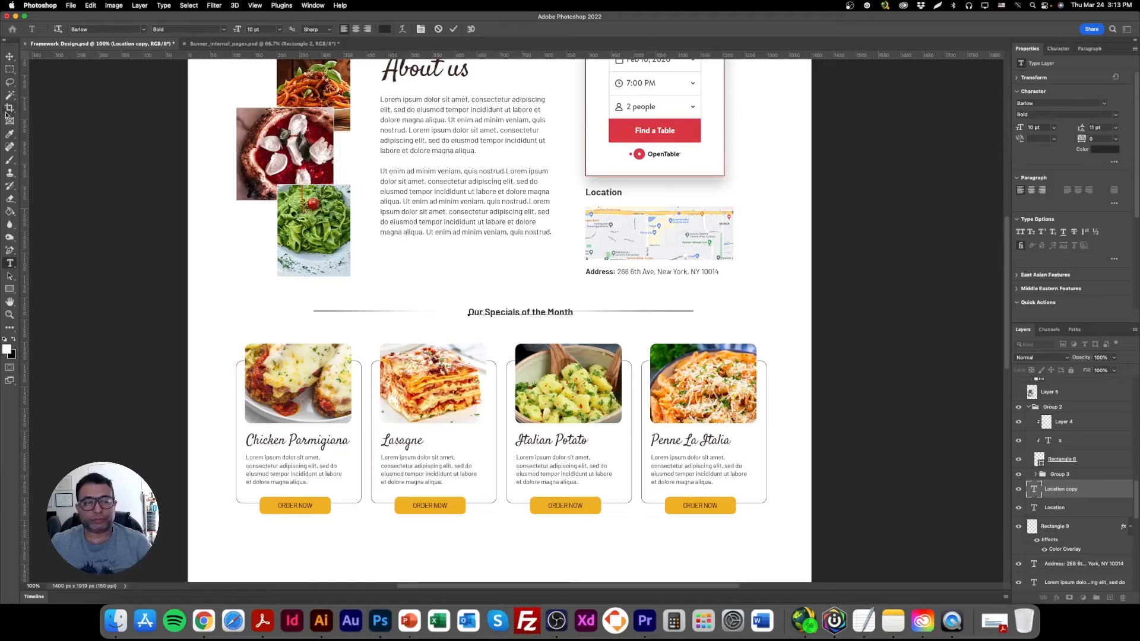
{"action": "left_click", "coordinate": [10, 58]}
{"action": "left_click_drag", "start_coordinate": [533, 314], "coordinate": [501, 313]}
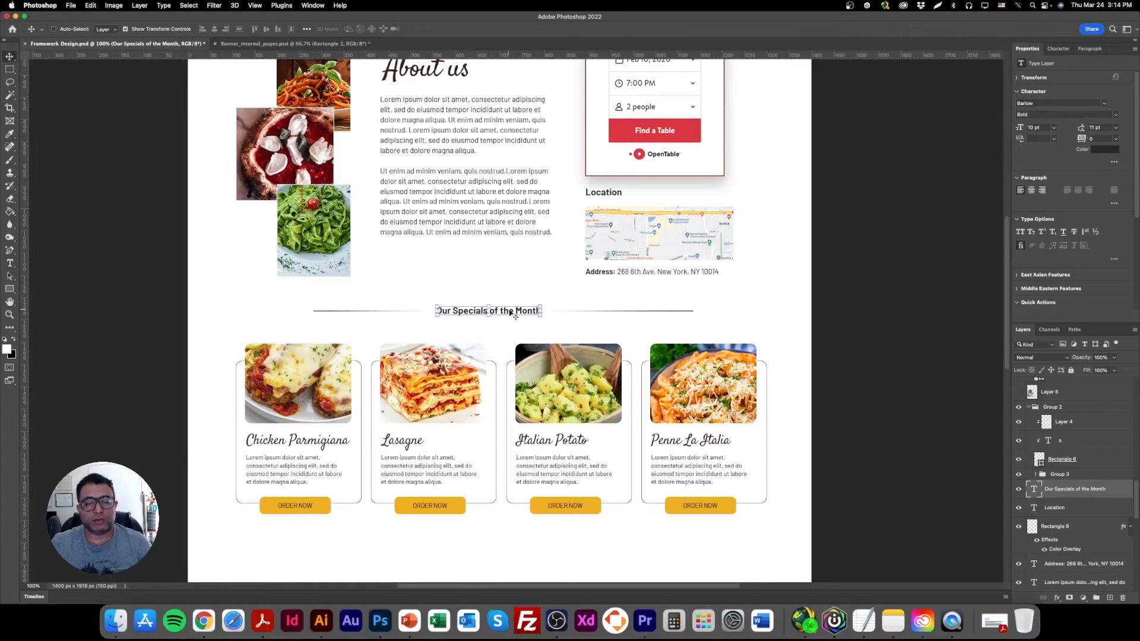
Set the "Our Specials of the Month" heading to Barlow Medium at 12 pt and recentre it between the divider lines.
{"action": "left_click", "coordinate": [1115, 115]}
{"action": "left_click", "coordinate": [1068, 163]}
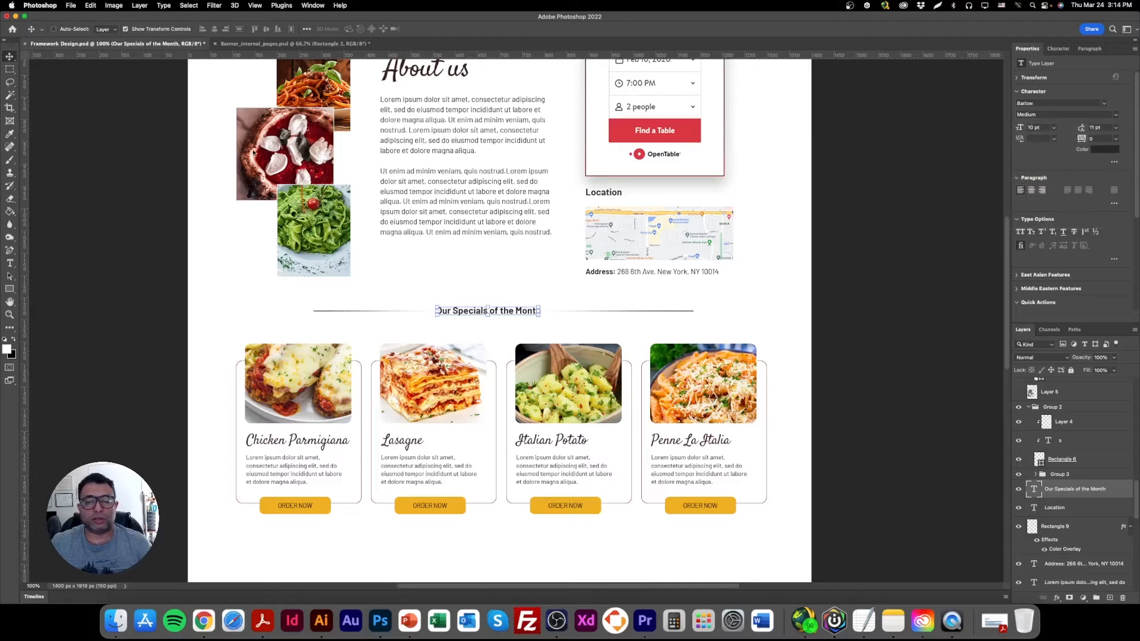
{"action": "left_click", "coordinate": [157, 33]}
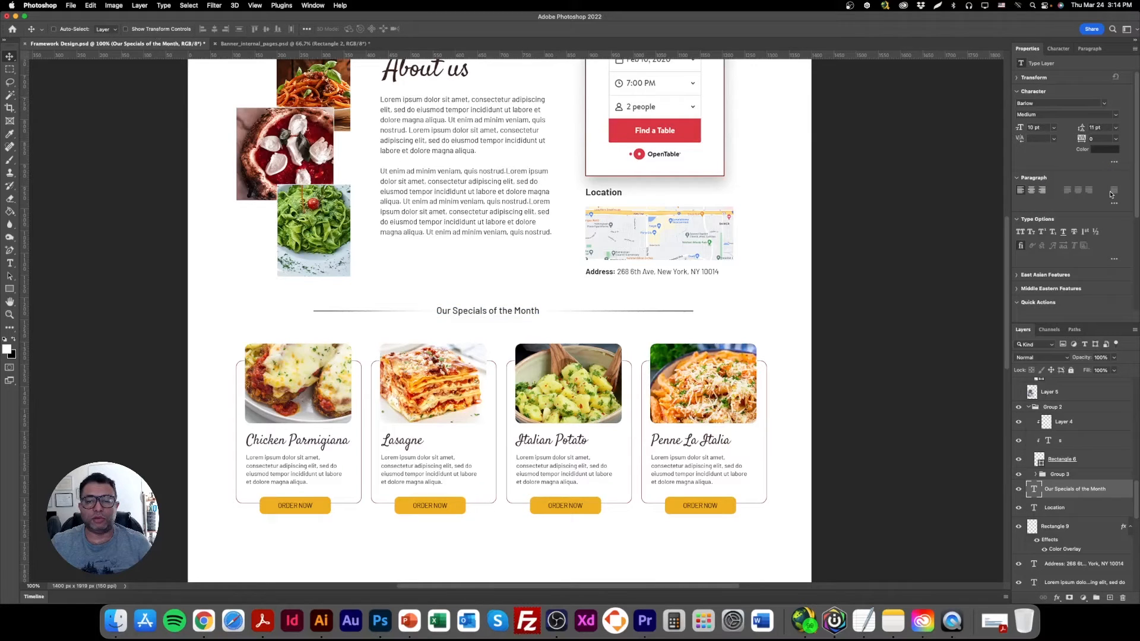
{"action": "left_click", "coordinate": [1017, 129]}
{"action": "type", "text": "12"}
{"action": "key", "text": "Return"}
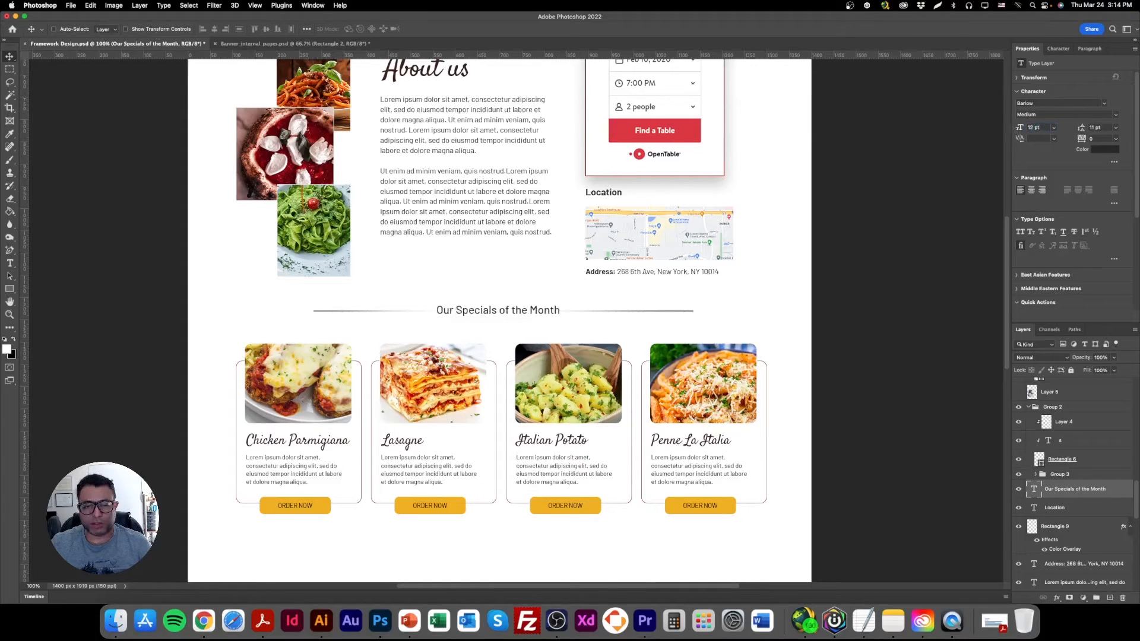
{"action": "left_click_drag", "start_coordinate": [585, 301], "coordinate": [574, 302]}
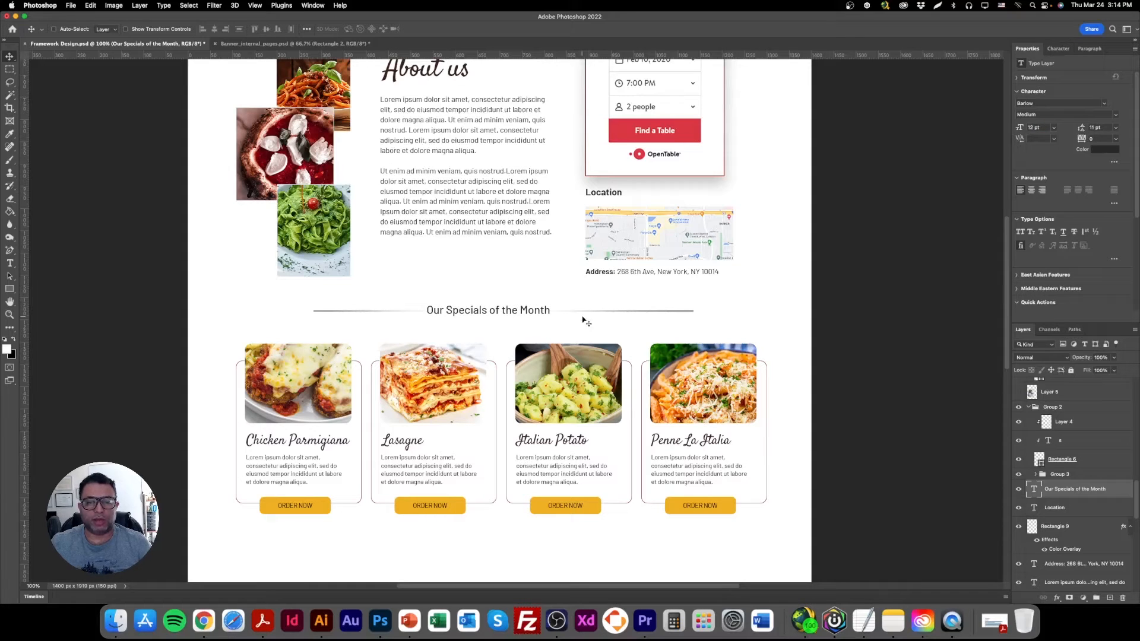
Delete the divider lines on both sides of the "Our Specials of the Month" heading.
{"action": "right_click", "coordinate": [656, 309]}
{"action": "right_click", "coordinate": [660, 311]}
{"action": "left_click", "coordinate": [666, 316]}
{"action": "left_click_drag", "start_coordinate": [666, 315], "coordinate": [653, 326]}
{"action": "key", "text": "Delete"}
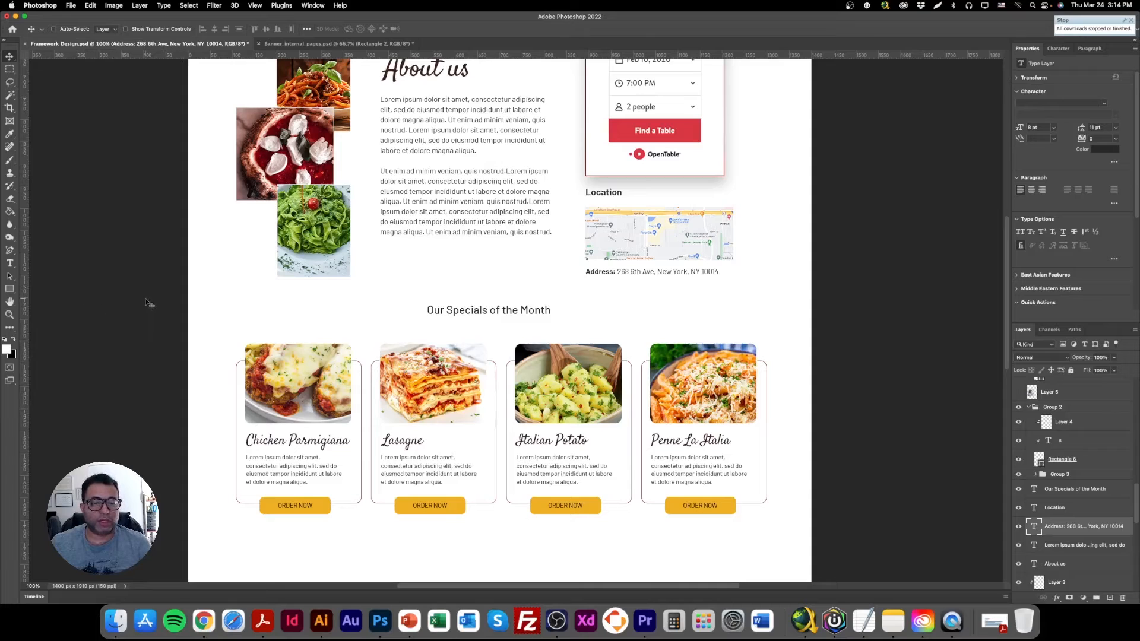
Draw a rectangle about 1596 × 577 px around the specials heading and cards, and place its layer directly above the Background.
{"action": "scroll", "coordinate": [316, 416], "scroll_direction": "up", "scroll_amount": 5}
{"action": "scroll", "coordinate": [368, 350], "scroll_direction": "down", "scroll_amount": 5}
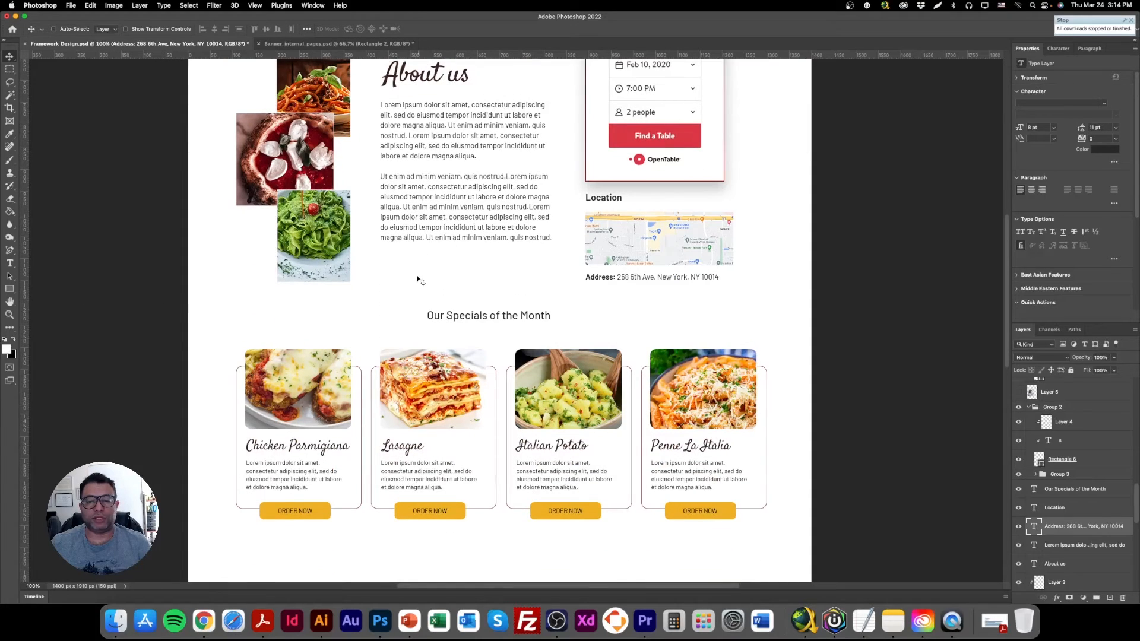
{"action": "key", "text": "u"}
{"action": "left_click_drag", "start_coordinate": [162, 301], "coordinate": [872, 529]}
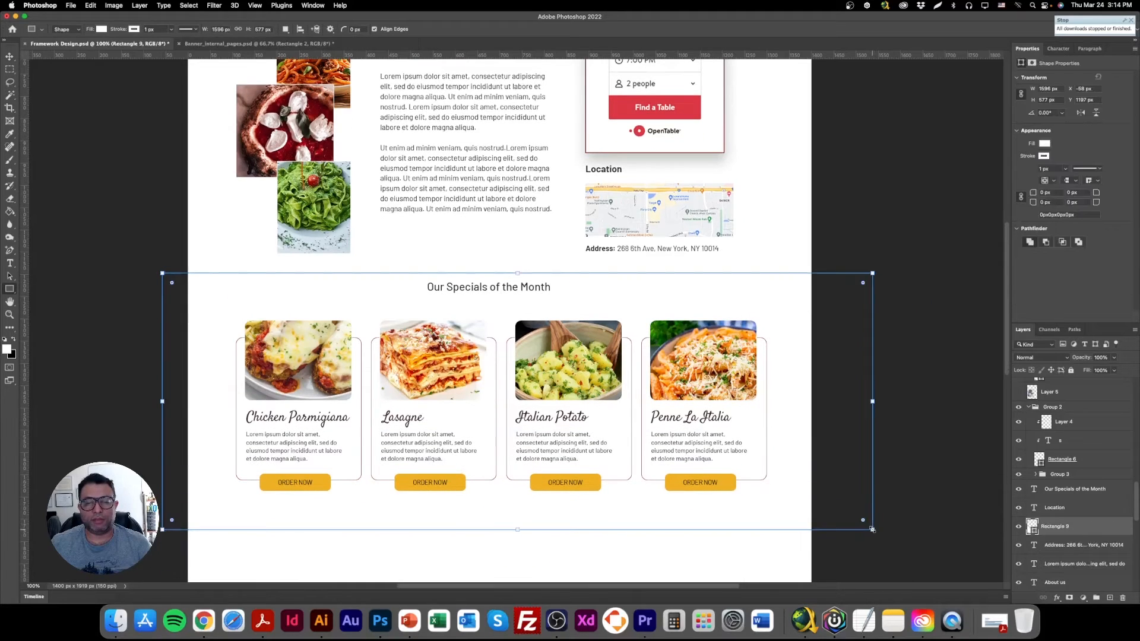
{"action": "left_click_drag", "start_coordinate": [1082, 452], "coordinate": [1033, 573]}
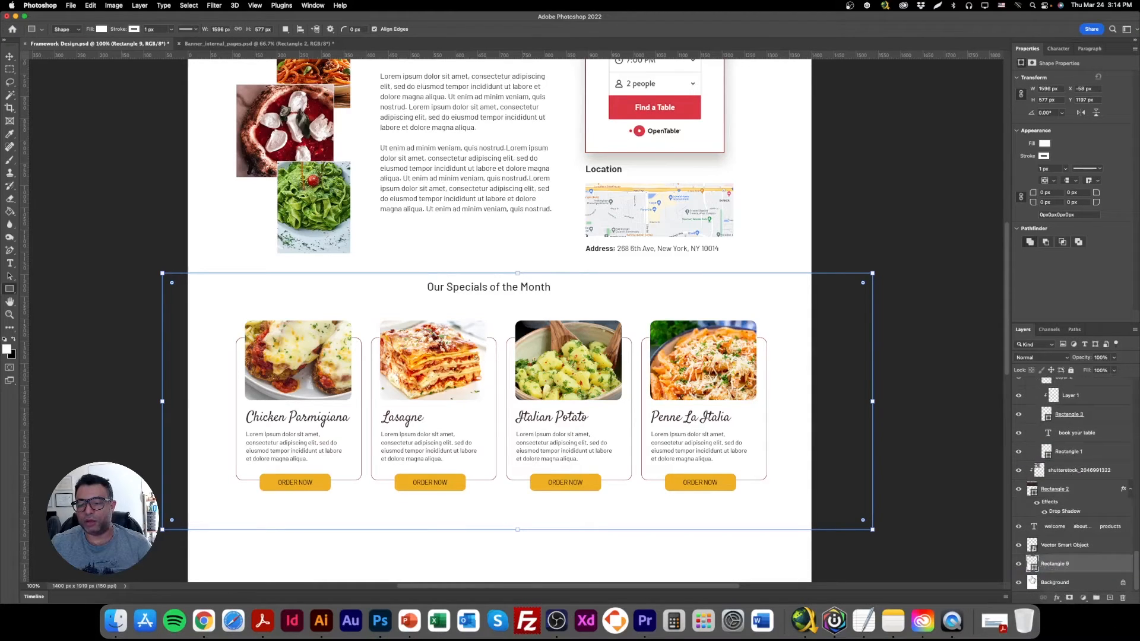
Fill the specials background rectangle with a bright yellow, fff05a, lightened from the order button's colour.
{"action": "double_click", "coordinate": [1033, 567]}
{"action": "left_click", "coordinate": [736, 481]}
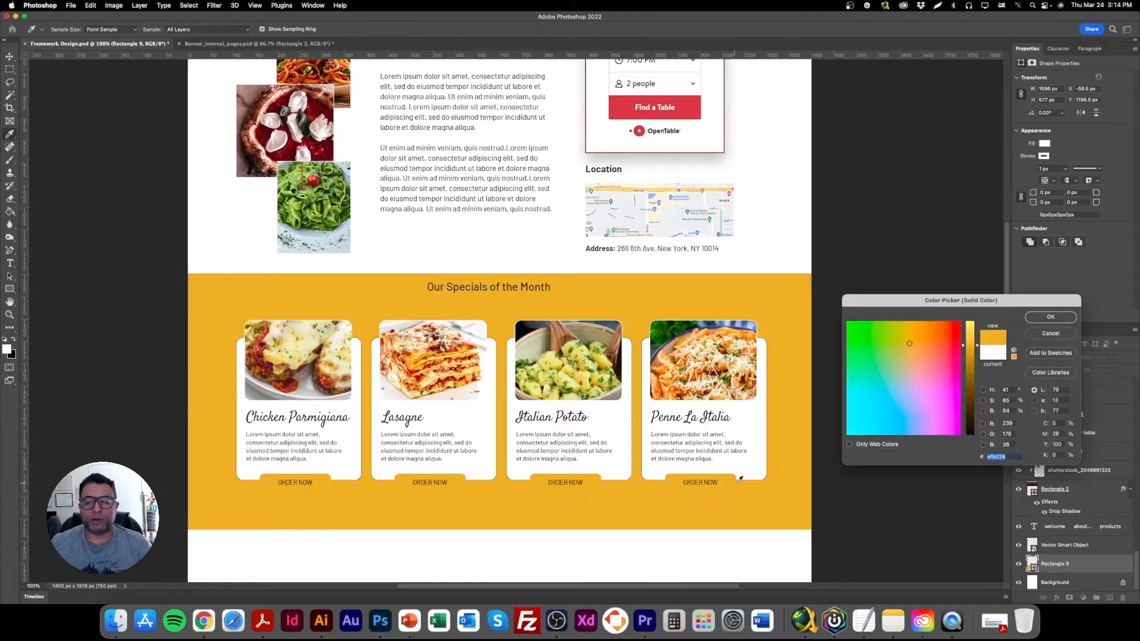
{"action": "left_click_drag", "start_coordinate": [966, 344], "coordinate": [963, 318]}
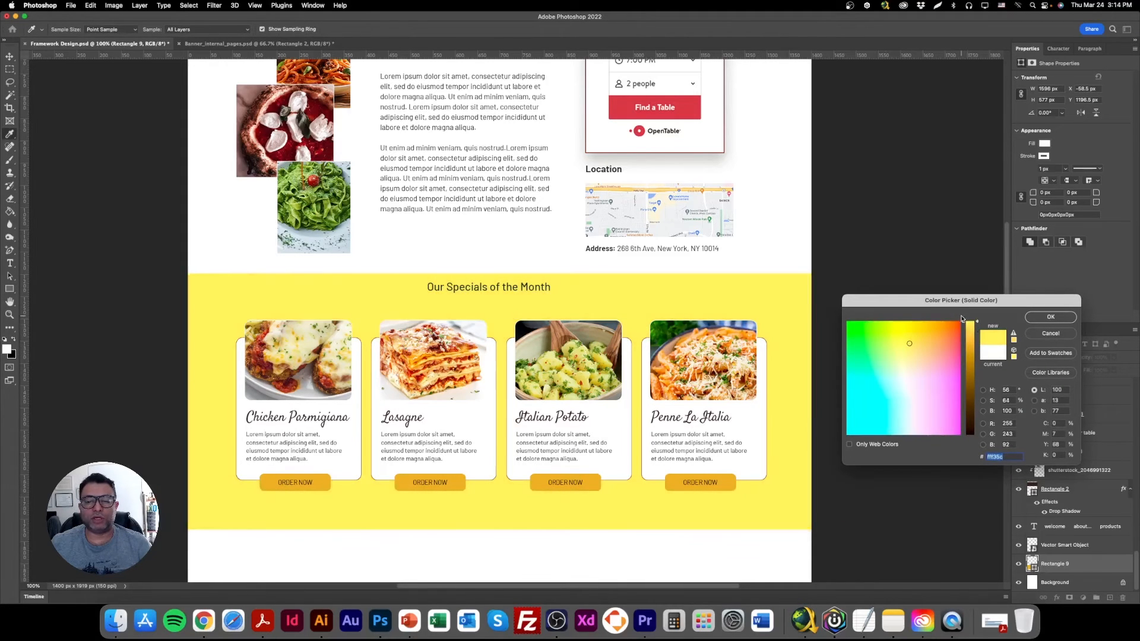
{"action": "left_click", "coordinate": [1050, 316]}
Show the Color Pallete layer and move its swatches beside the map, at the edge of the specials section.
{"action": "left_click_drag", "start_coordinate": [1136, 571], "coordinate": [1137, 382]}
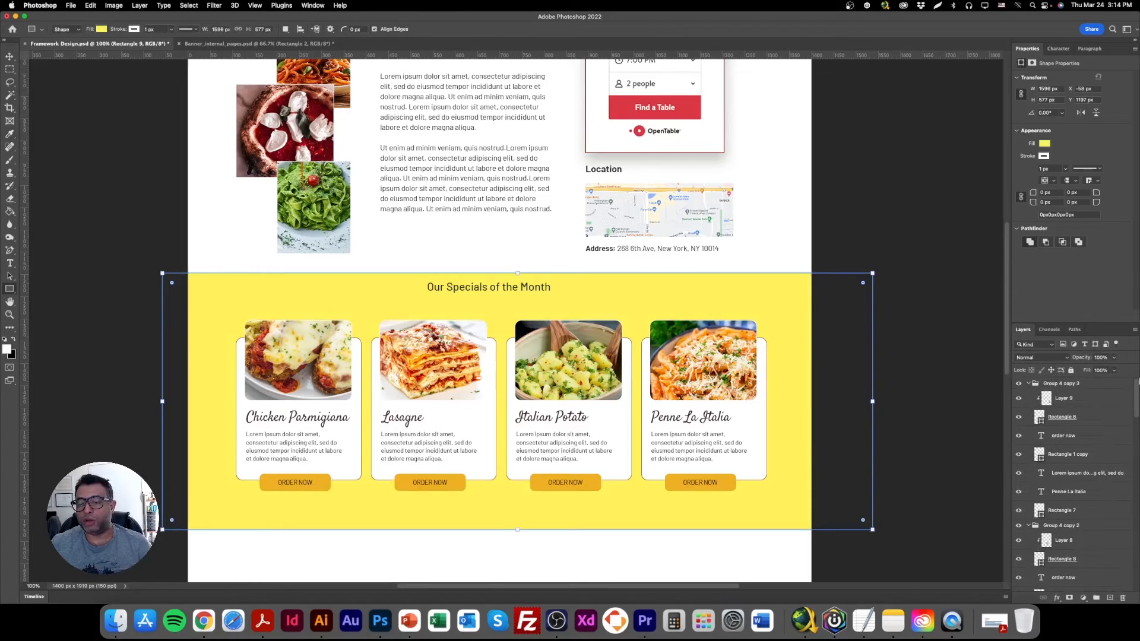
{"action": "scroll", "coordinate": [1046, 526], "scroll_direction": "down", "scroll_amount": 10}
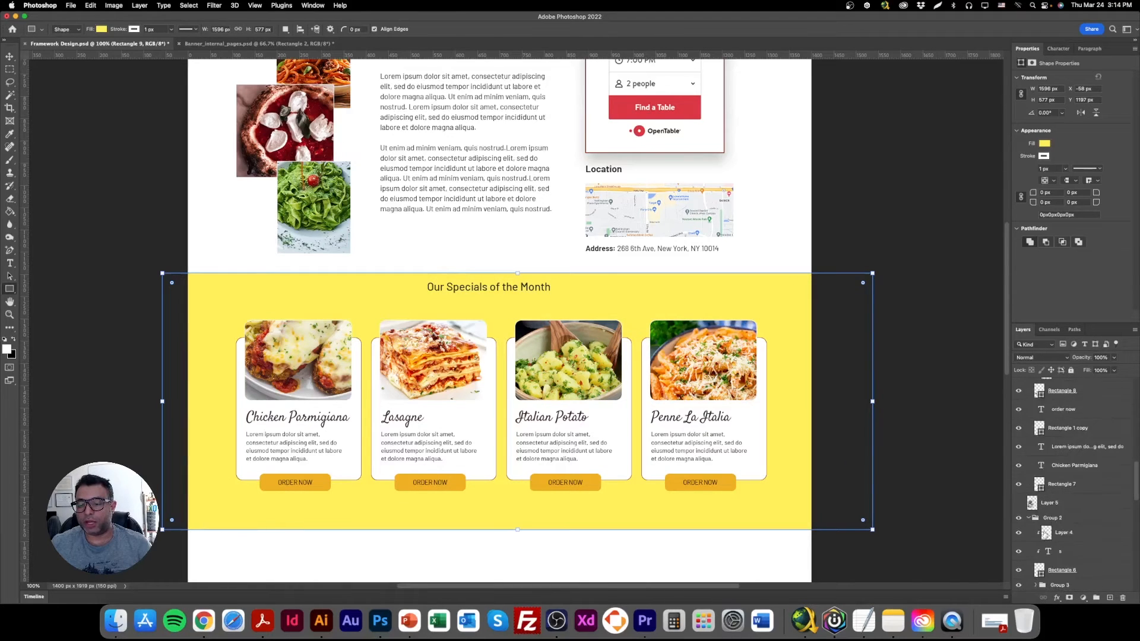
{"action": "scroll", "coordinate": [1044, 534], "scroll_direction": "down", "scroll_amount": 10}
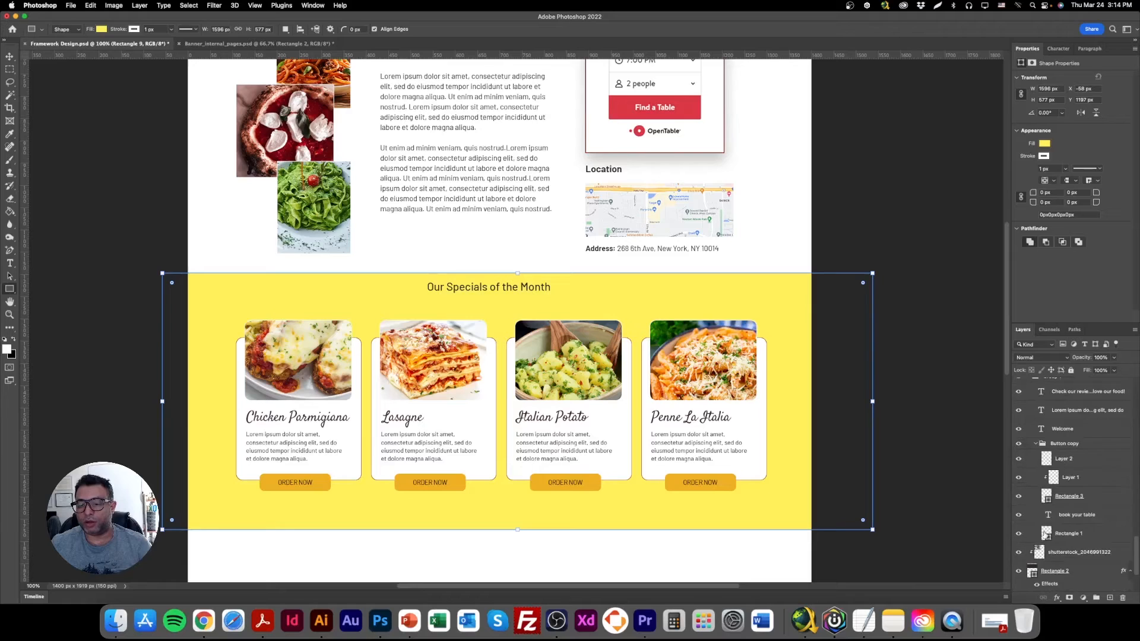
{"action": "scroll", "coordinate": [1025, 521], "scroll_direction": "up", "scroll_amount": 5}
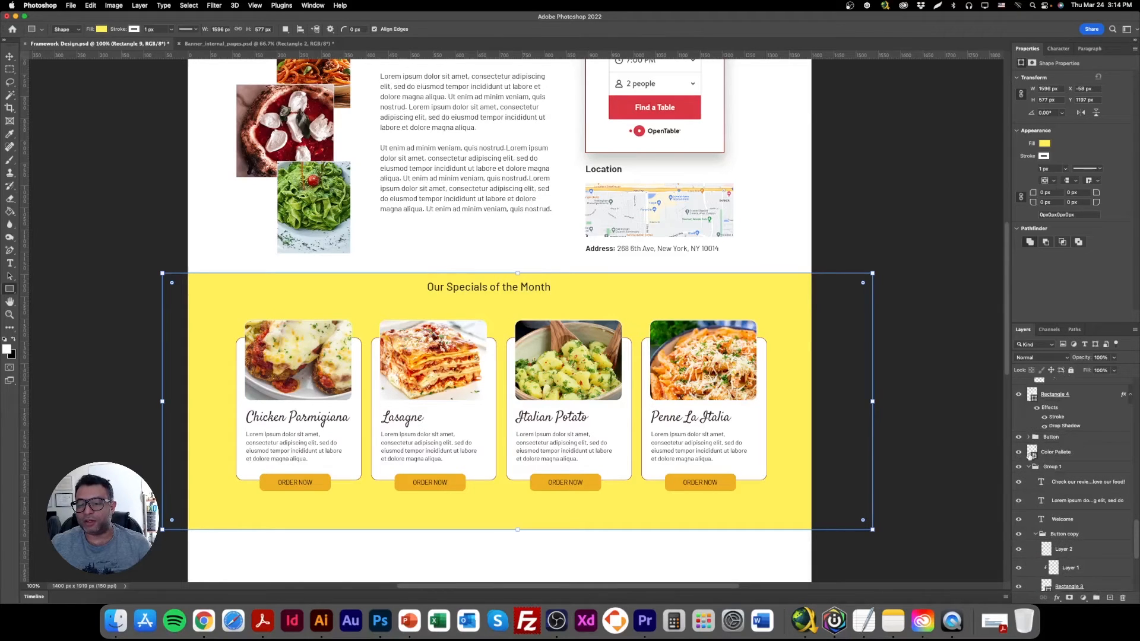
{"action": "right_click", "coordinate": [1019, 455]}
{"action": "left_click", "coordinate": [1045, 497]}
{"action": "left_click", "coordinate": [1046, 458]}
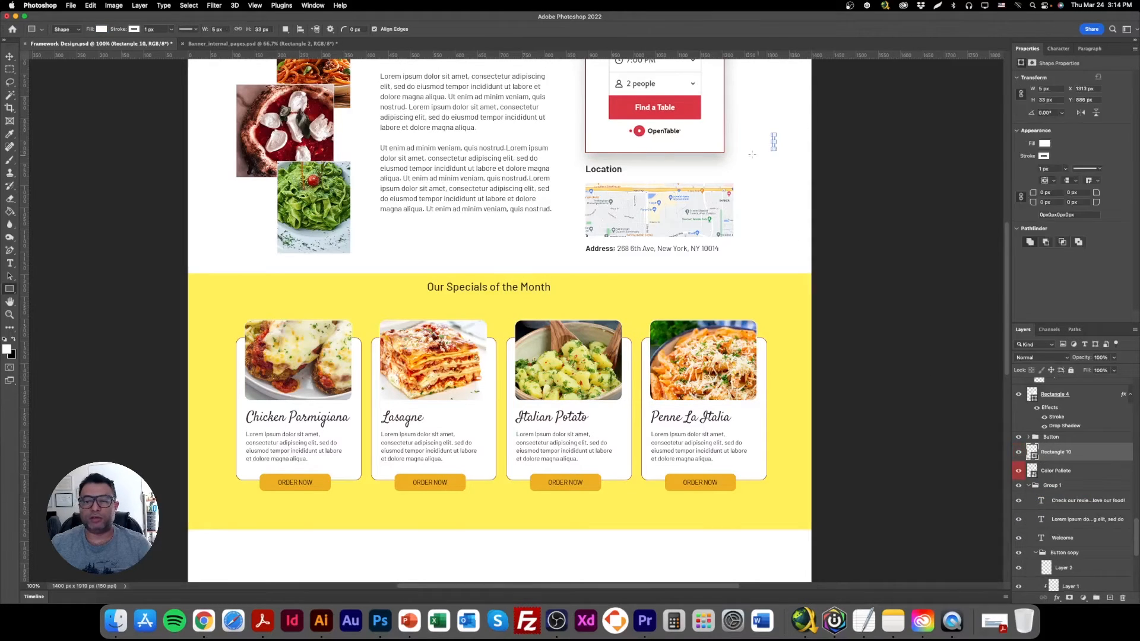
{"action": "left_click", "coordinate": [8, 58]}
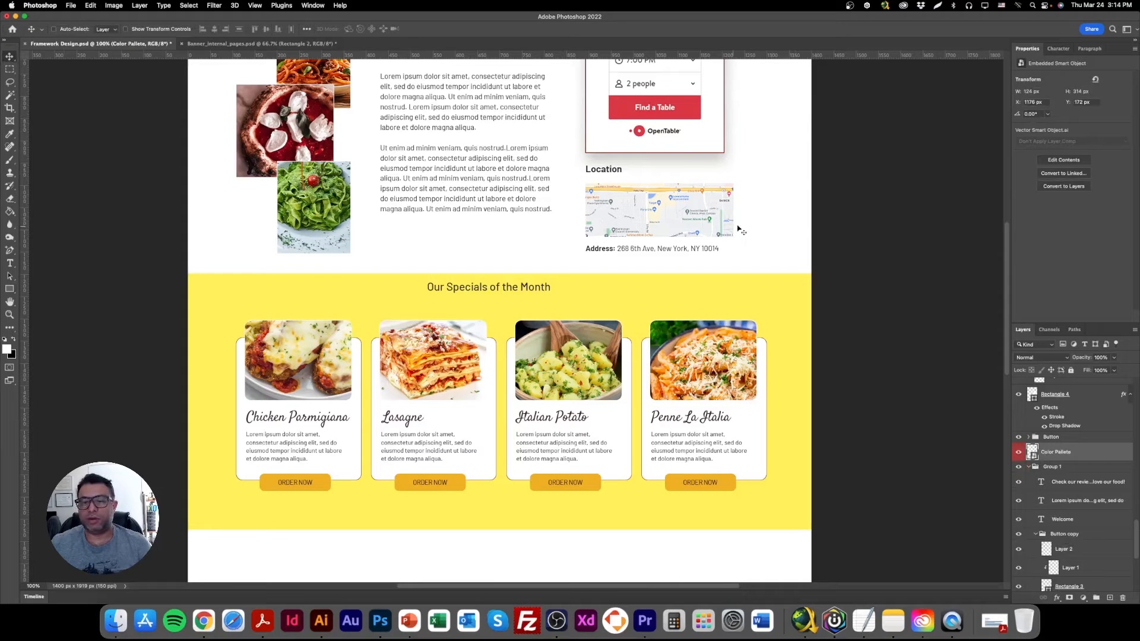
{"action": "left_click_drag", "start_coordinate": [767, 161], "coordinate": [837, 263]}
Fill the specials background rectangle with the green 0d684d sampled from the palette's second swatch row.
{"action": "right_click", "coordinate": [784, 326]}
{"action": "left_click", "coordinate": [805, 326]}
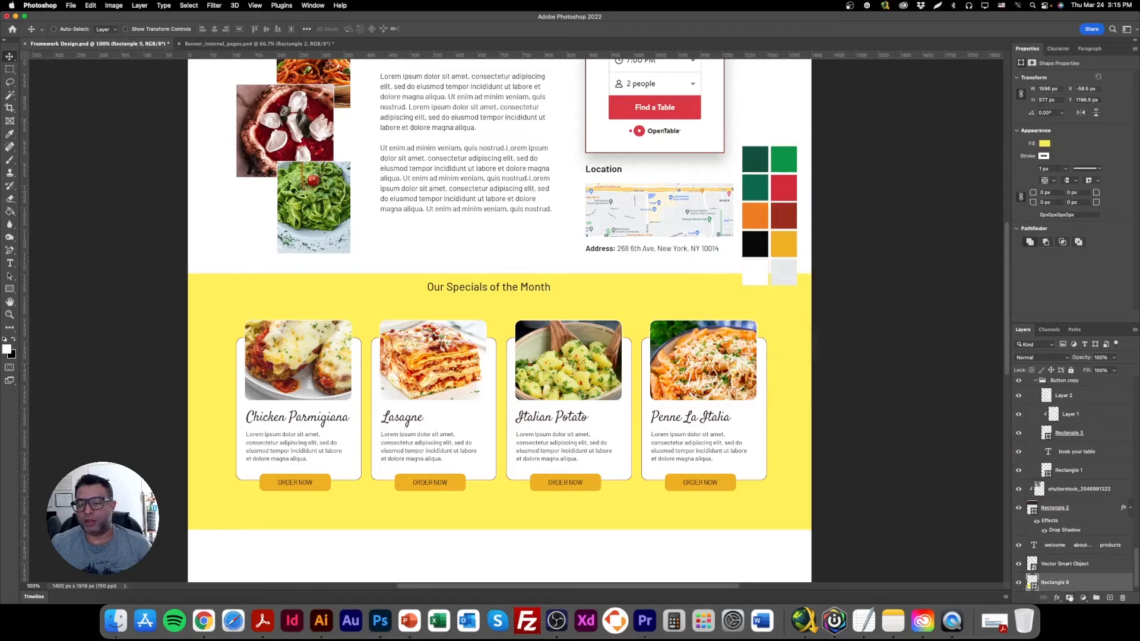
{"action": "double_click", "coordinate": [1032, 586]}
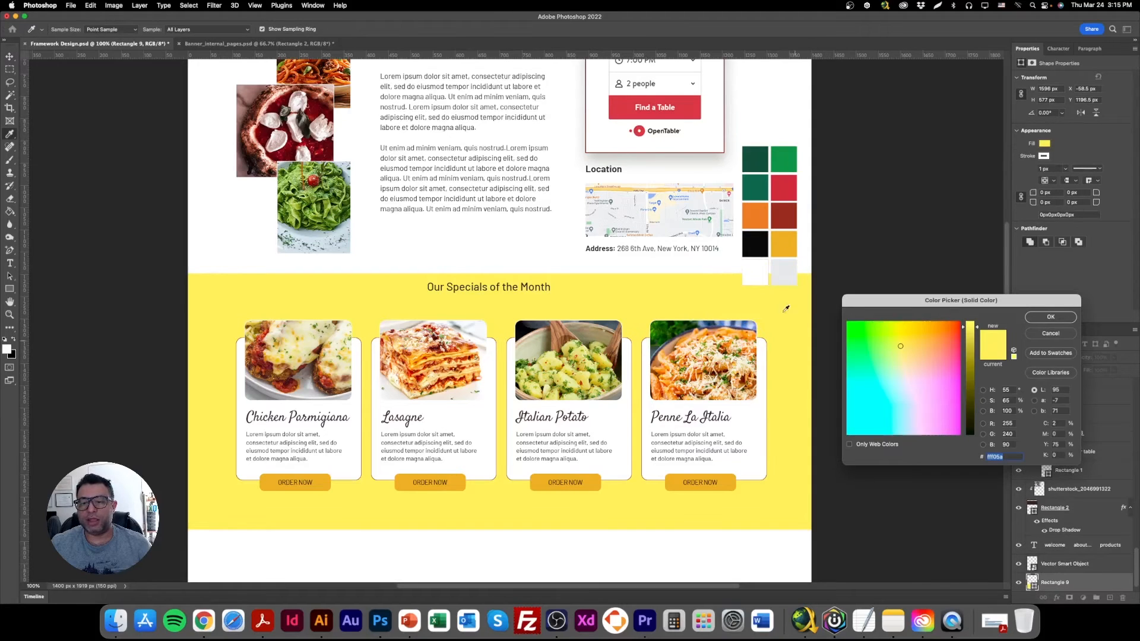
{"action": "left_click", "coordinate": [760, 194]}
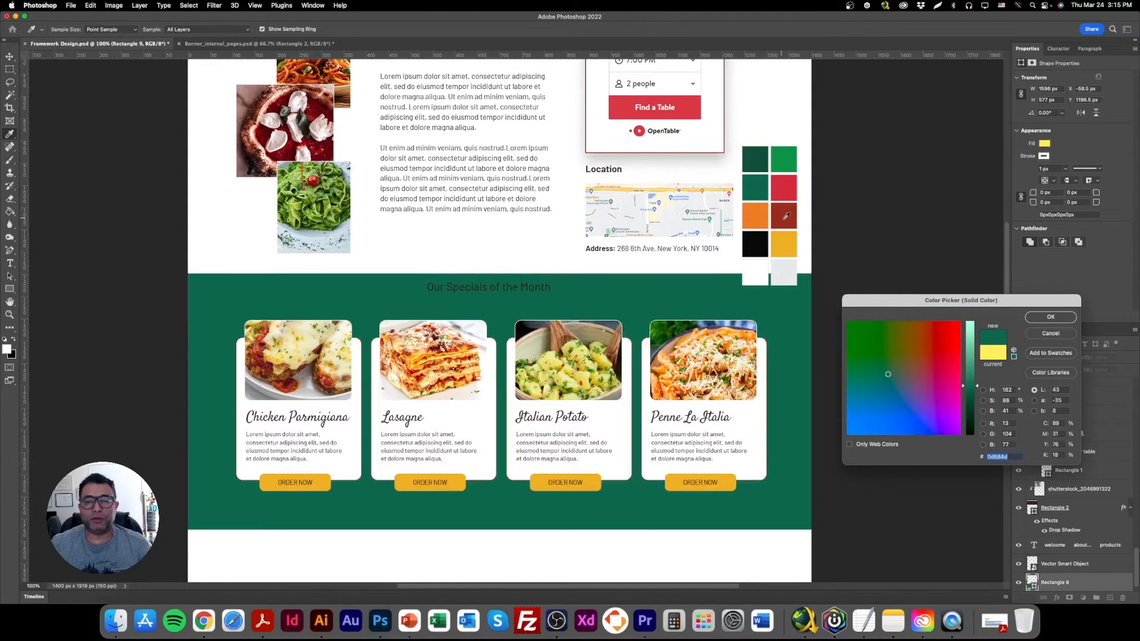
{"action": "left_click", "coordinate": [1052, 318]}
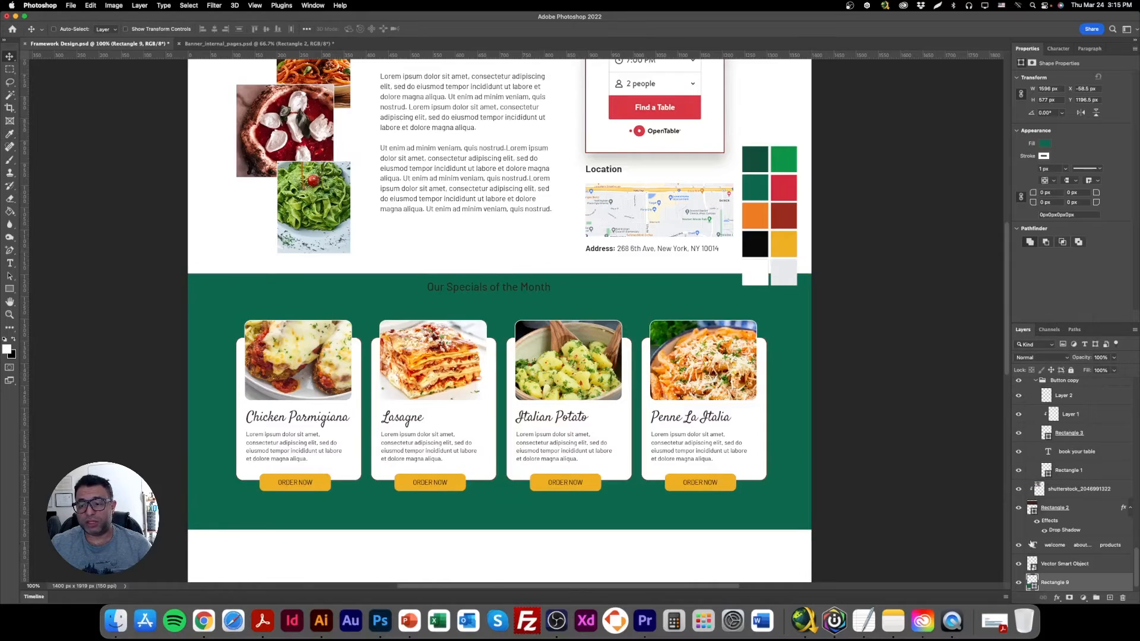
Hide the Color Pallete layer.
{"action": "right_click", "coordinate": [783, 155]}
{"action": "left_click", "coordinate": [808, 158]}
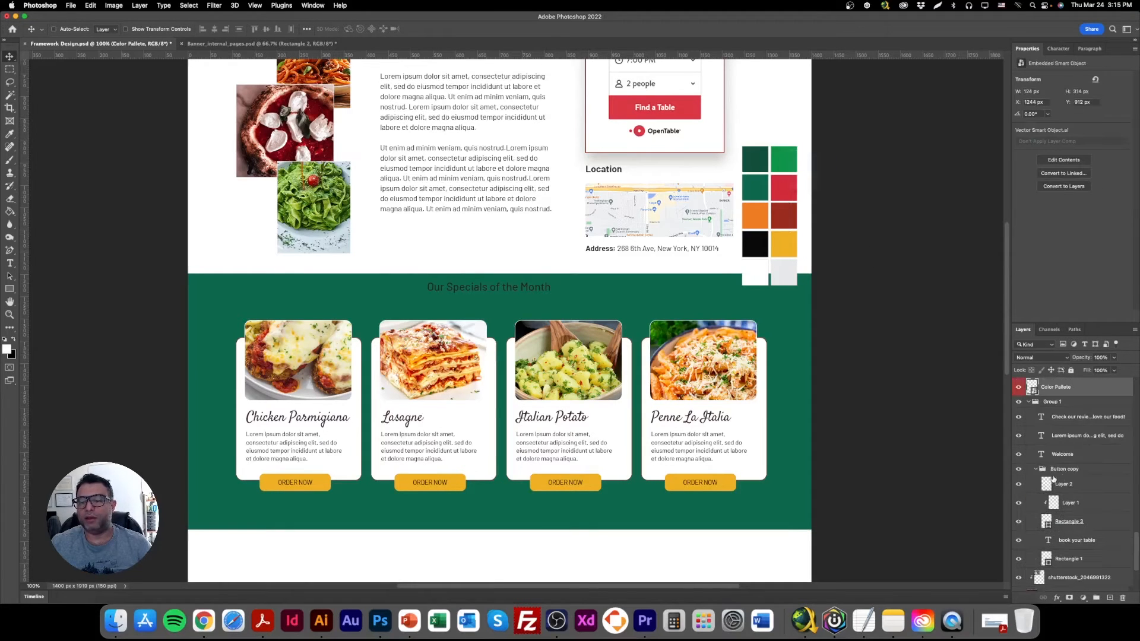
{"action": "left_click", "coordinate": [1019, 389]}
Colour the "Our Specials of the Month" heading white and centre it between the green band's upper edge and the dish cards.
{"action": "right_click", "coordinate": [492, 285]}
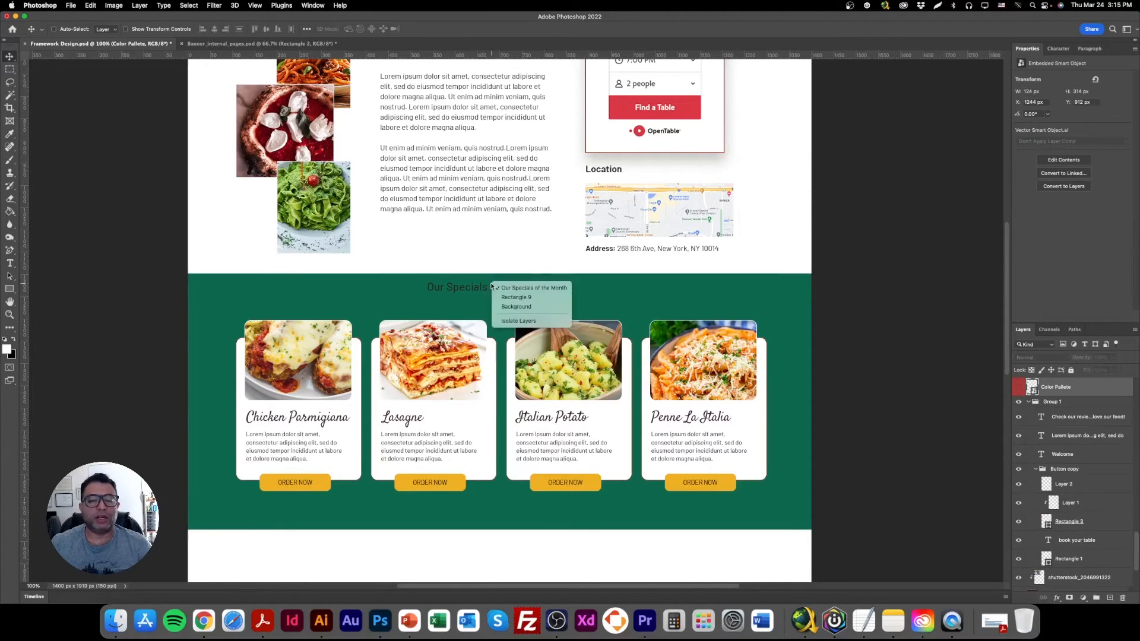
{"action": "left_click", "coordinate": [504, 292]}
{"action": "left_click_drag", "start_coordinate": [504, 288], "coordinate": [505, 299]}
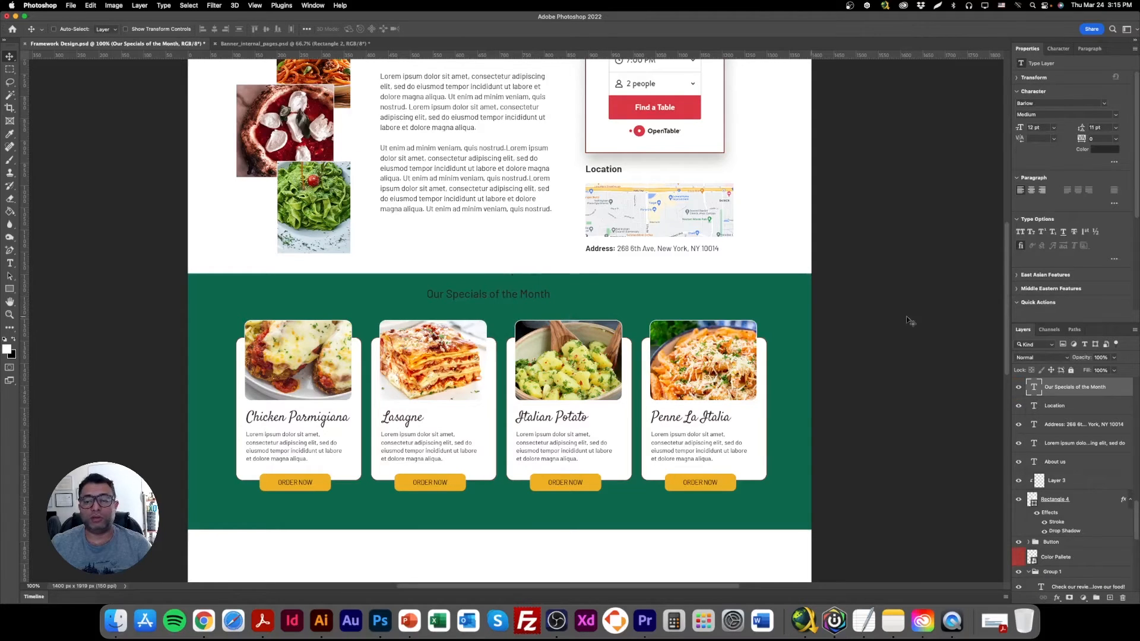
{"action": "left_click", "coordinate": [1103, 149]}
{"action": "left_click", "coordinate": [711, 170]}
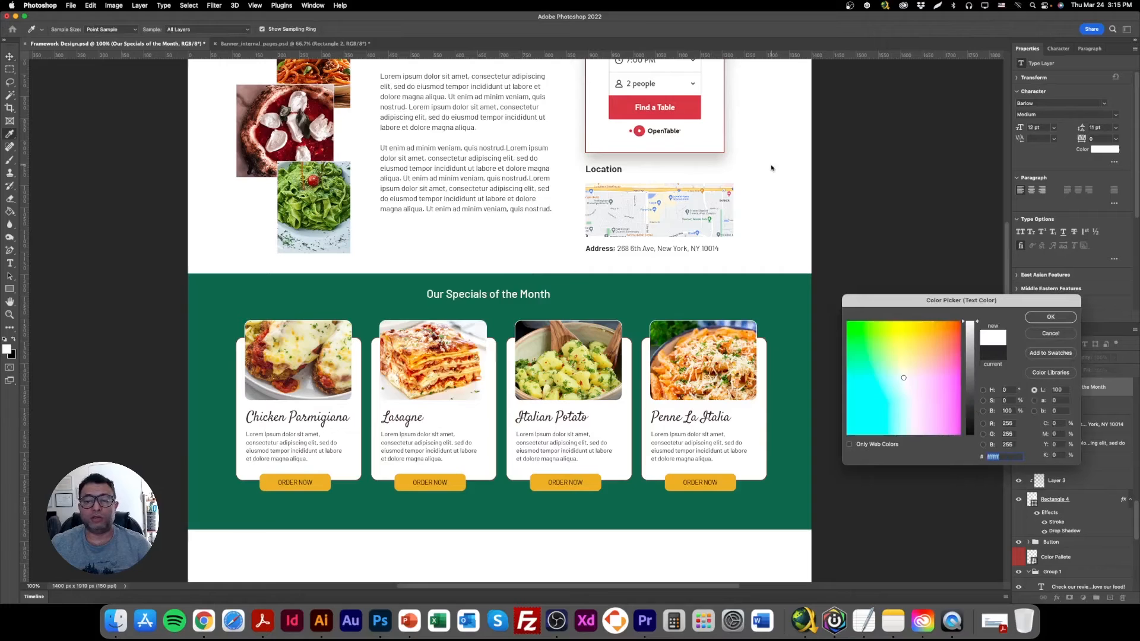
{"action": "left_click", "coordinate": [1048, 318]}
{"action": "left_click_drag", "start_coordinate": [535, 302], "coordinate": [552, 305]}
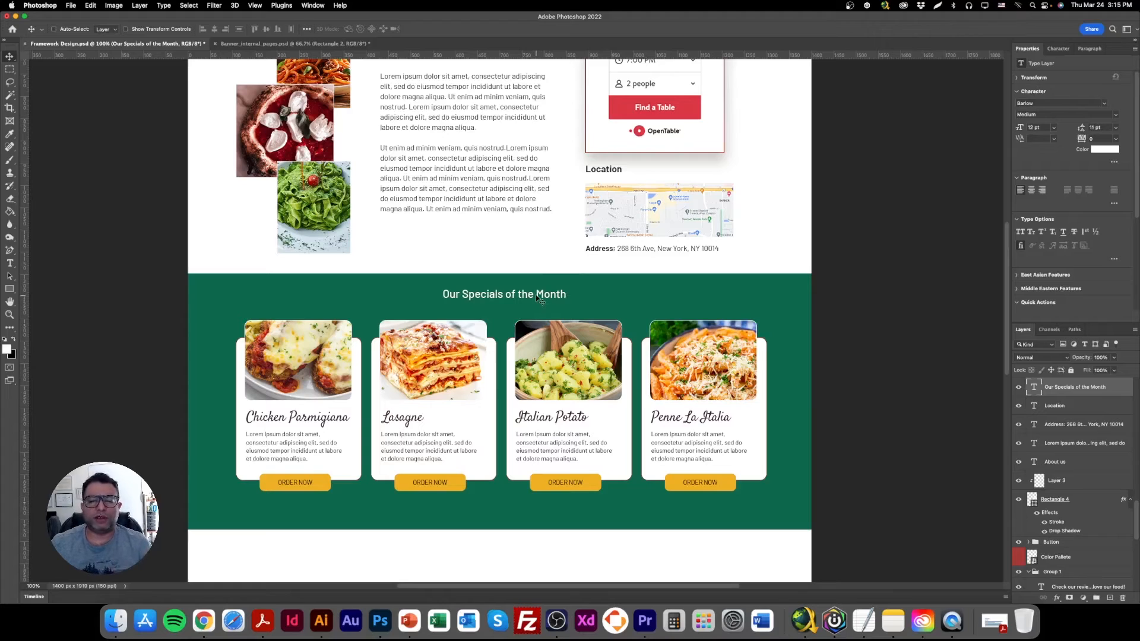
Draw a 1 px white horizontal line about 1176 px long through the specials heading and rasterize its layer.
{"action": "left_click_drag", "start_coordinate": [12, 289], "coordinate": [38, 325]}
{"action": "left_click_drag", "start_coordinate": [241, 294], "coordinate": [766, 295]}
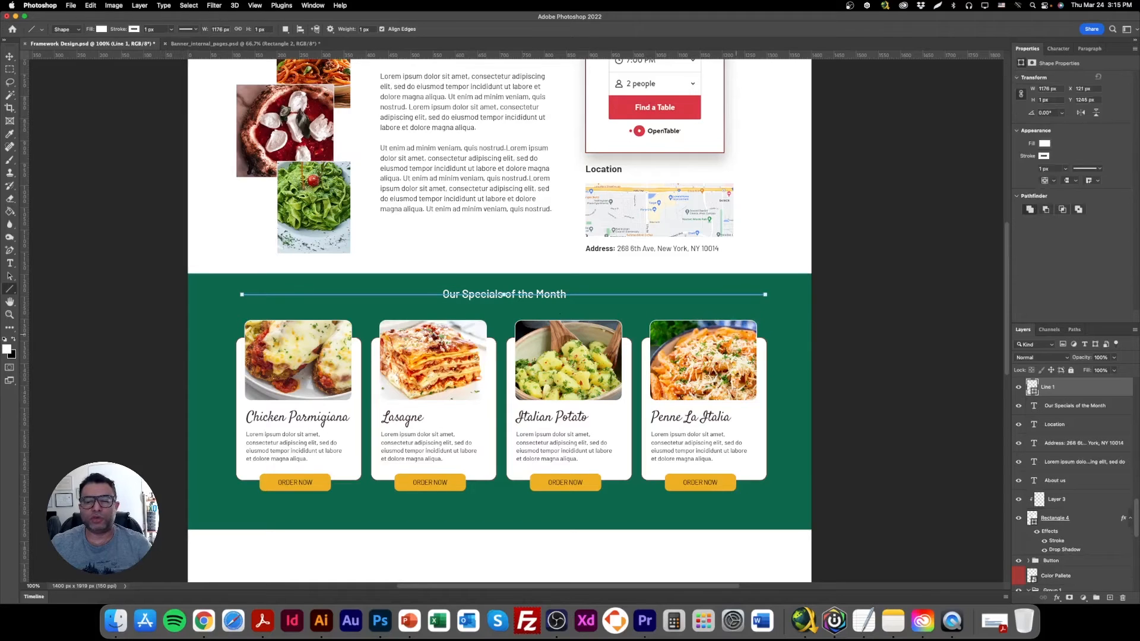
{"action": "right_click", "coordinate": [1113, 392]}
{"action": "left_click", "coordinate": [1063, 312]}
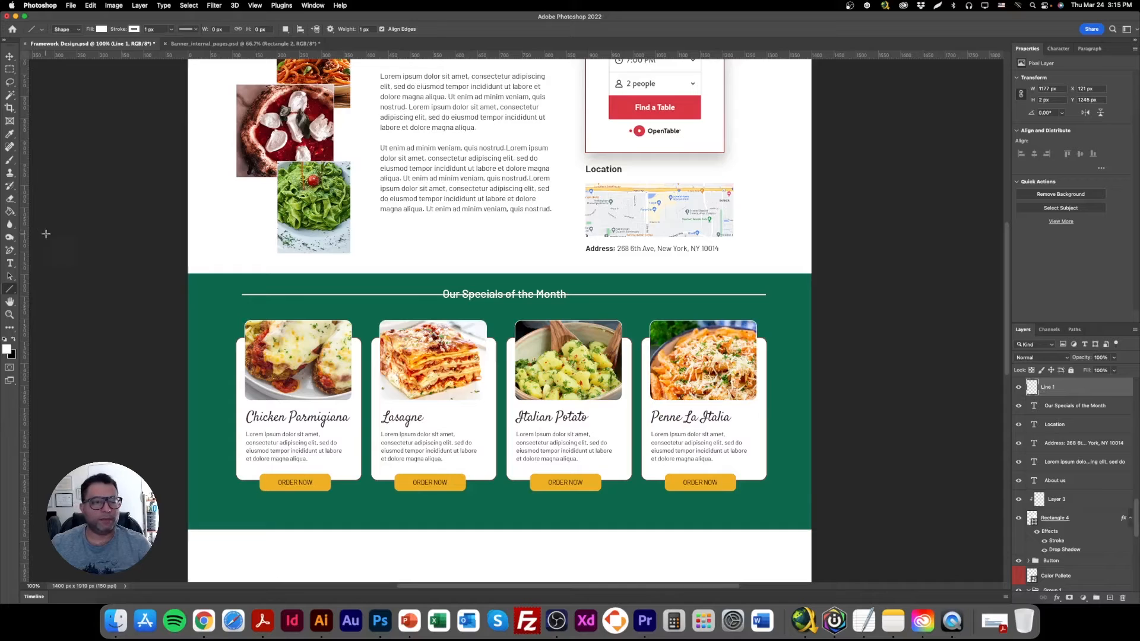
Erase the middle of the white line behind the specials heading with a soft 900 px eraser so both ends fade out.
{"action": "left_click", "coordinate": [10, 199]}
{"action": "left_click", "coordinate": [502, 296]}
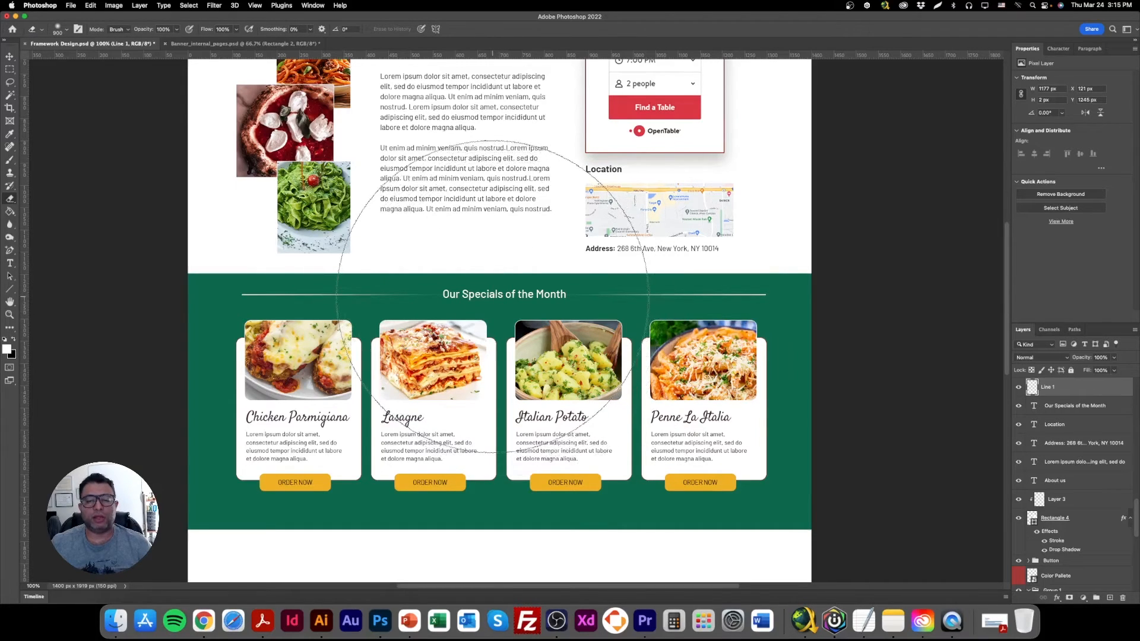
{"action": "left_click", "coordinate": [10, 56]}
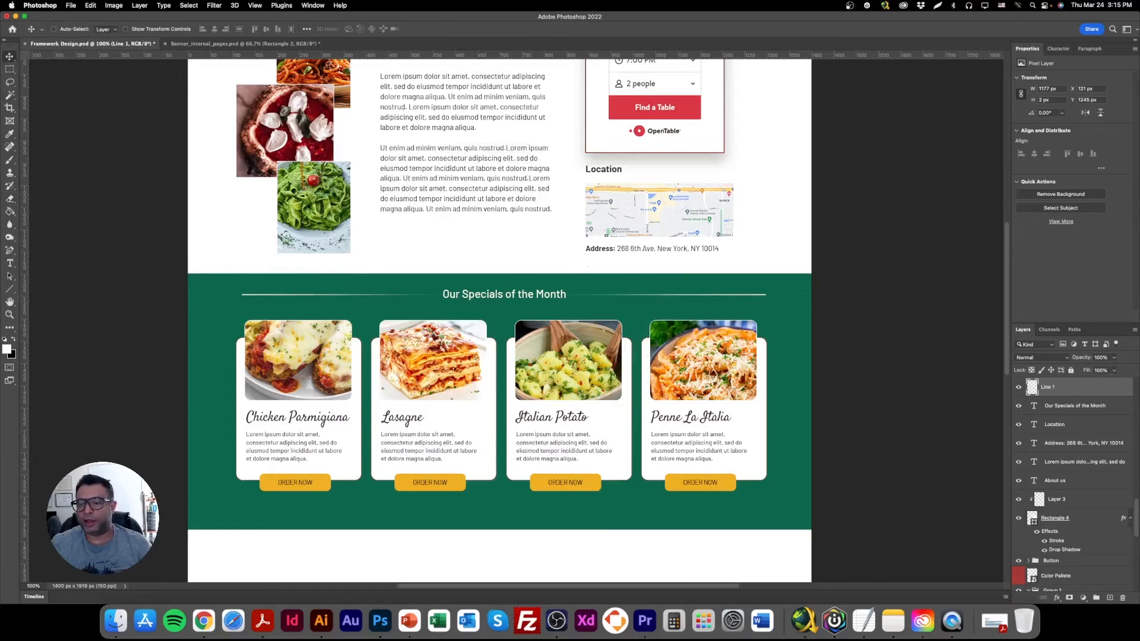
Set the white line layer's opacity to 50% and save the document.
{"action": "type", "text": "50"}
{"action": "key", "text": "Return"}
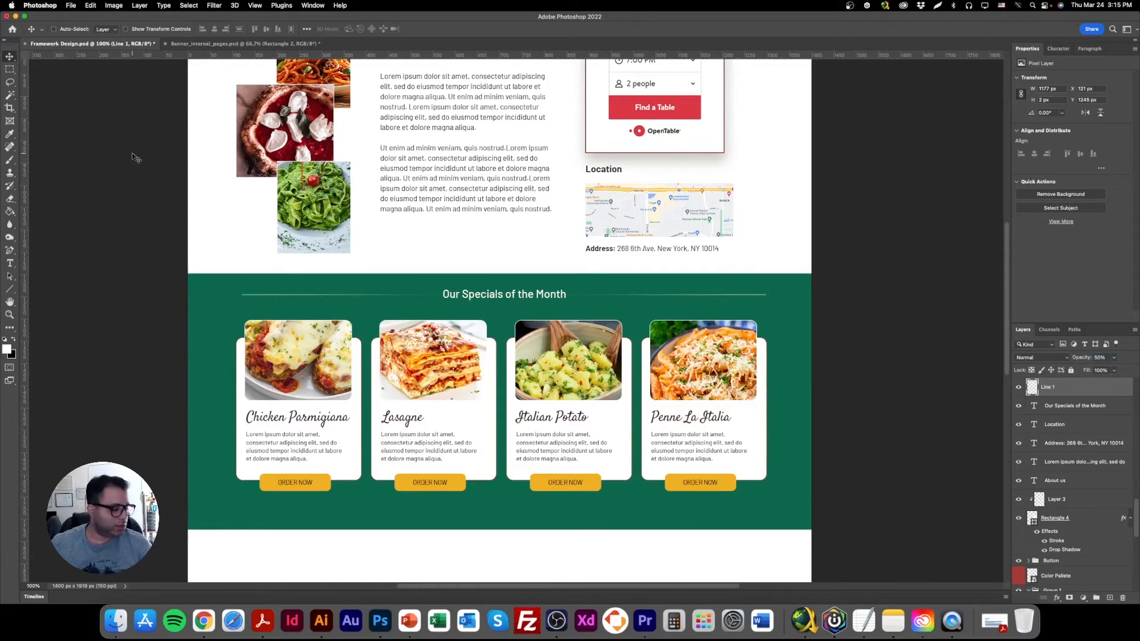
{"action": "key", "text": "cmd+s"}
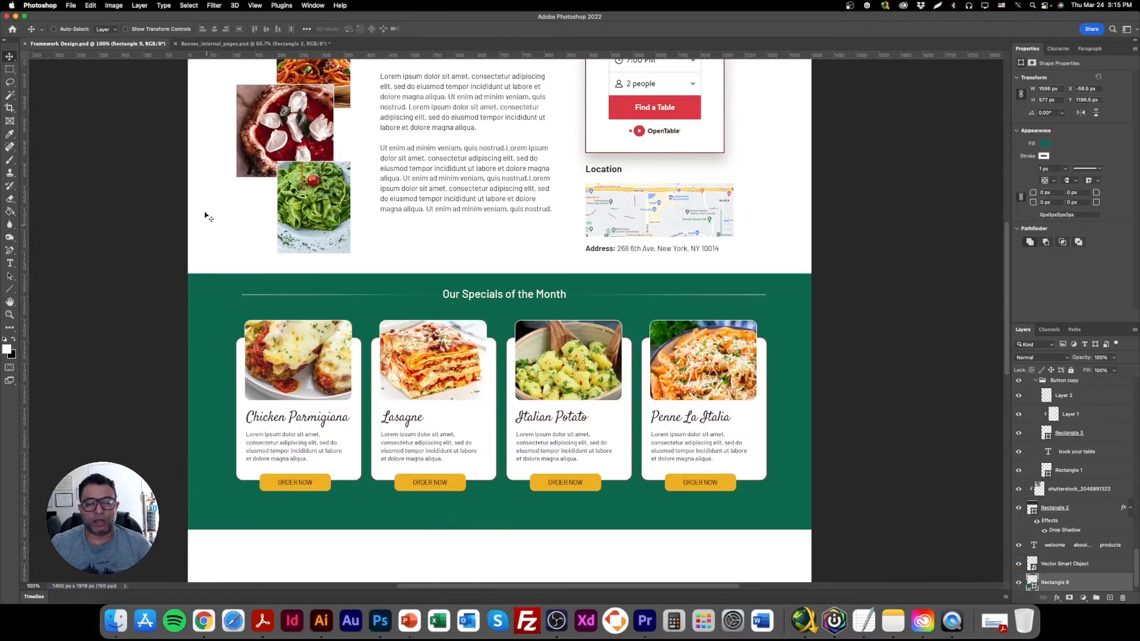
Resize the green specials band by its lower edge to a height of about 598 px.
{"action": "left_click", "coordinate": [148, 29]}
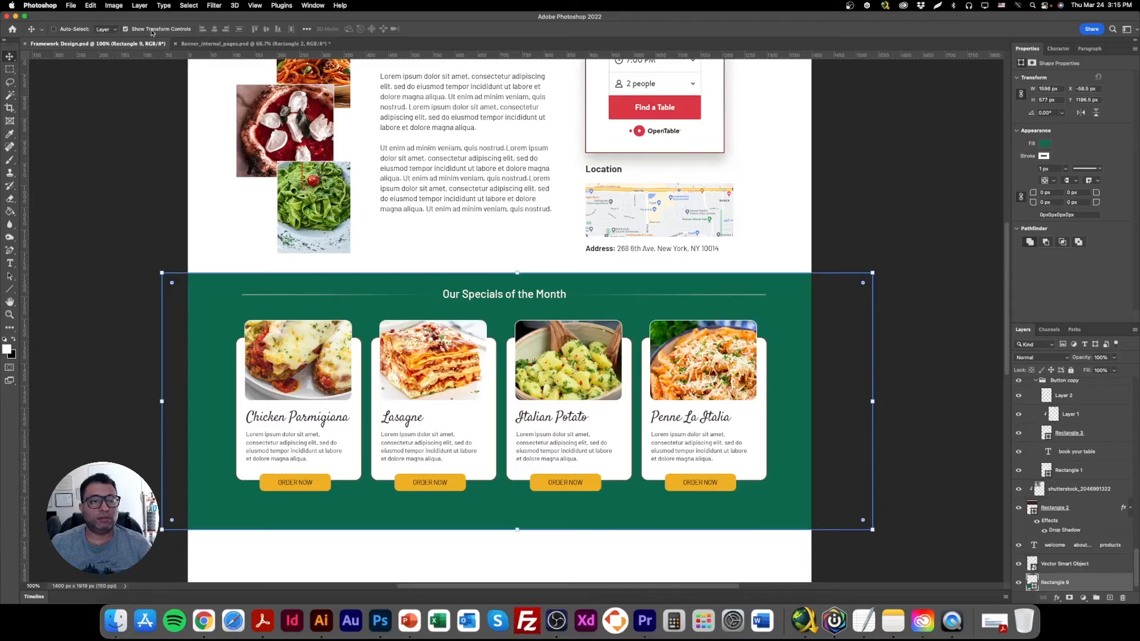
{"action": "left_click_drag", "start_coordinate": [517, 529], "coordinate": [517, 512]}
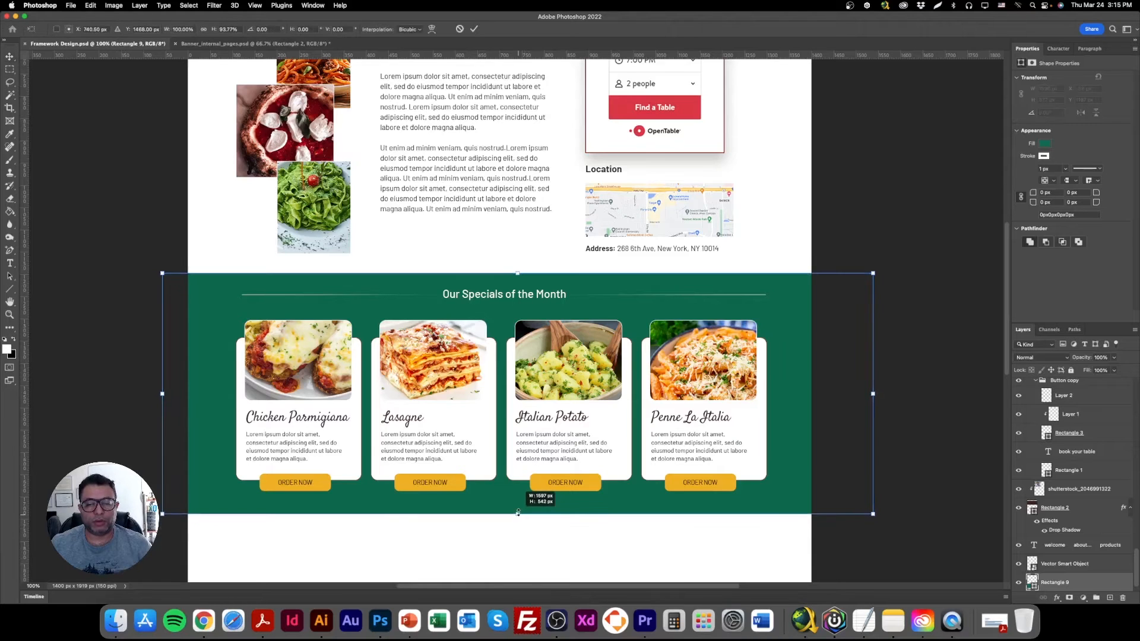
{"action": "key", "text": "Return"}
{"action": "scroll", "coordinate": [534, 517], "scroll_direction": "up", "scroll_amount": 5}
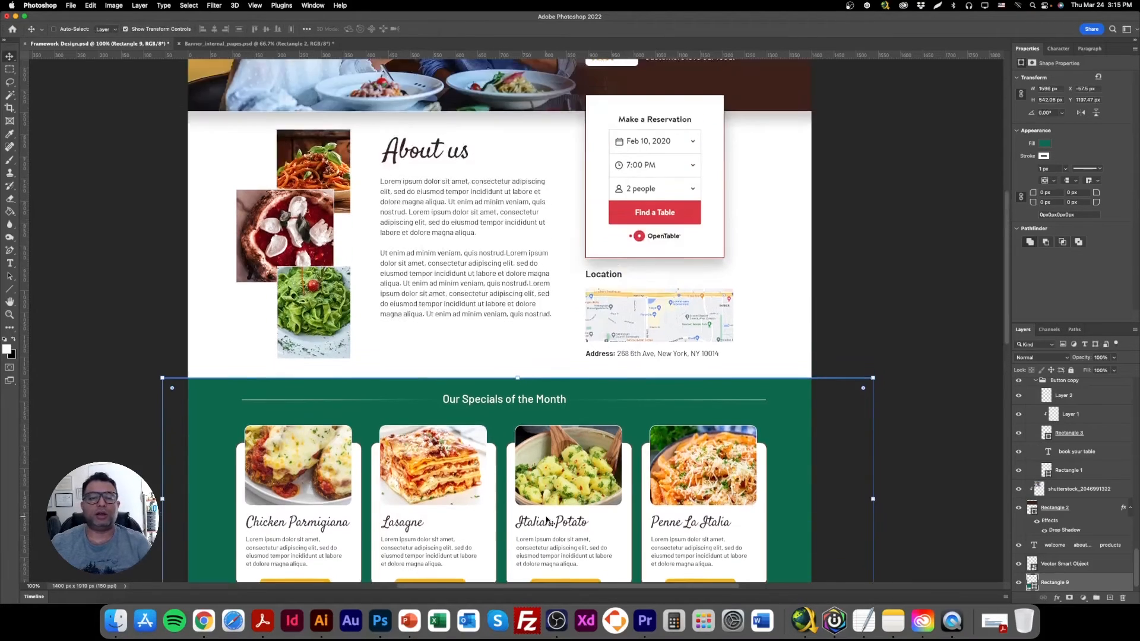
{"action": "scroll", "coordinate": [547, 520], "scroll_direction": "down", "scroll_amount": 7}
{"action": "left_click_drag", "start_coordinate": [518, 425], "coordinate": [518, 449]}
{"action": "key", "text": "Return"}
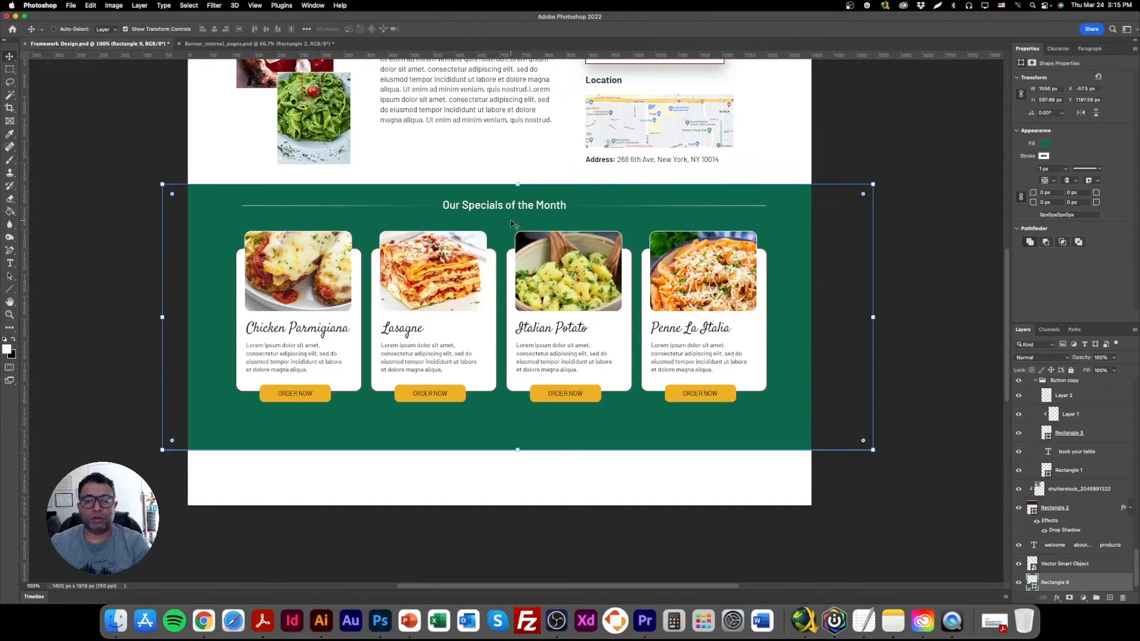
Select the "Our Specials of the Month" heading with all four dish cards and move them slightly down together within the green band.
{"action": "right_click", "coordinate": [502, 206]}
{"action": "left_click", "coordinate": [530, 208]}
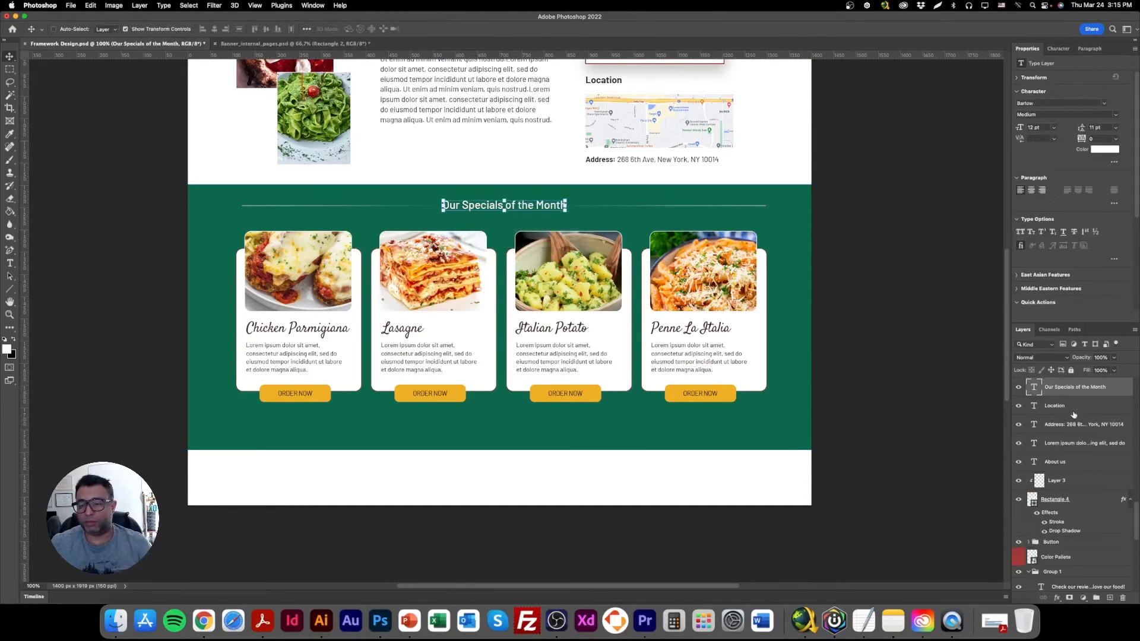
{"action": "right_click", "coordinate": [317, 250]}
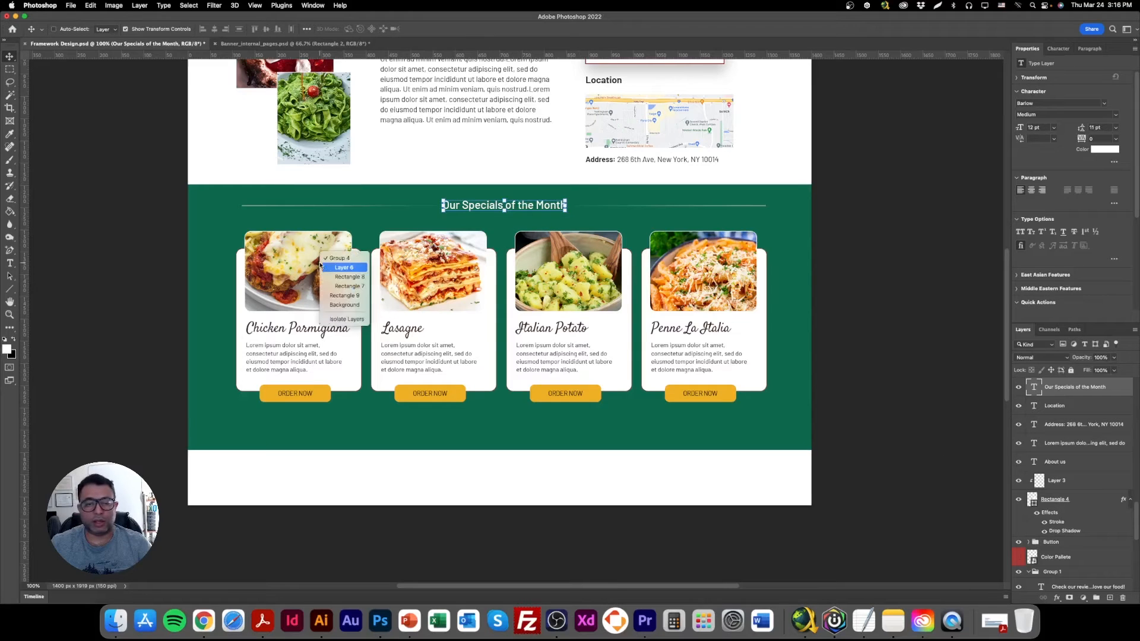
{"action": "left_click", "coordinate": [339, 264]}
{"action": "right_click", "coordinate": [452, 251]}
{"action": "left_click", "coordinate": [467, 256], "text": "shift"}
{"action": "right_click", "coordinate": [550, 246]}
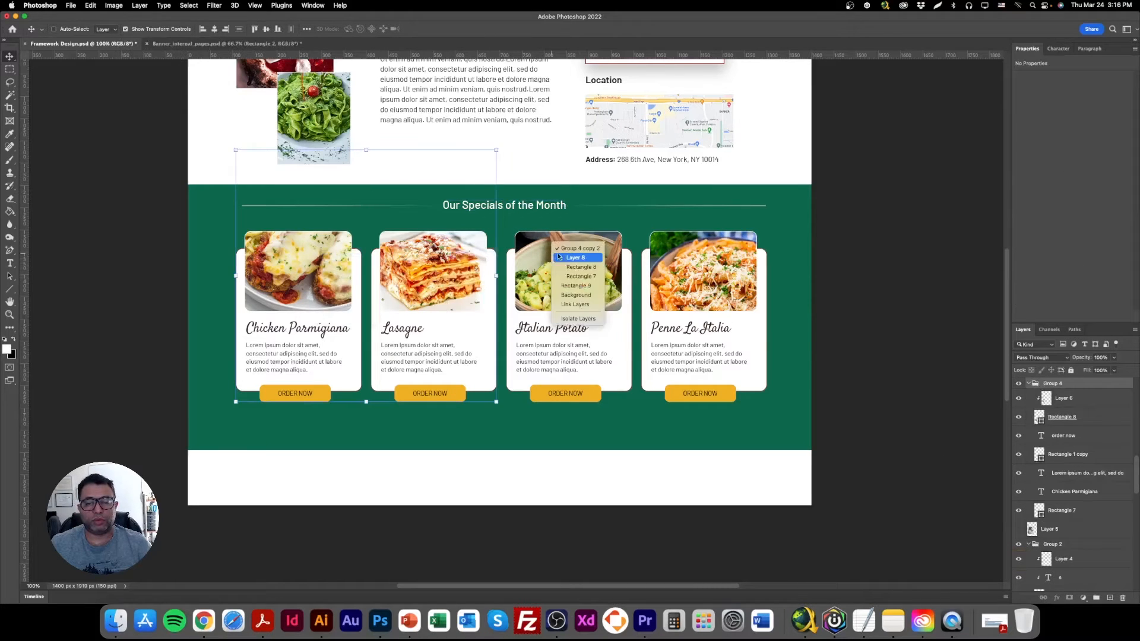
{"action": "left_click", "coordinate": [558, 249], "text": "shift"}
{"action": "right_click", "coordinate": [690, 247]}
{"action": "left_click", "coordinate": [709, 251], "text": "shift"}
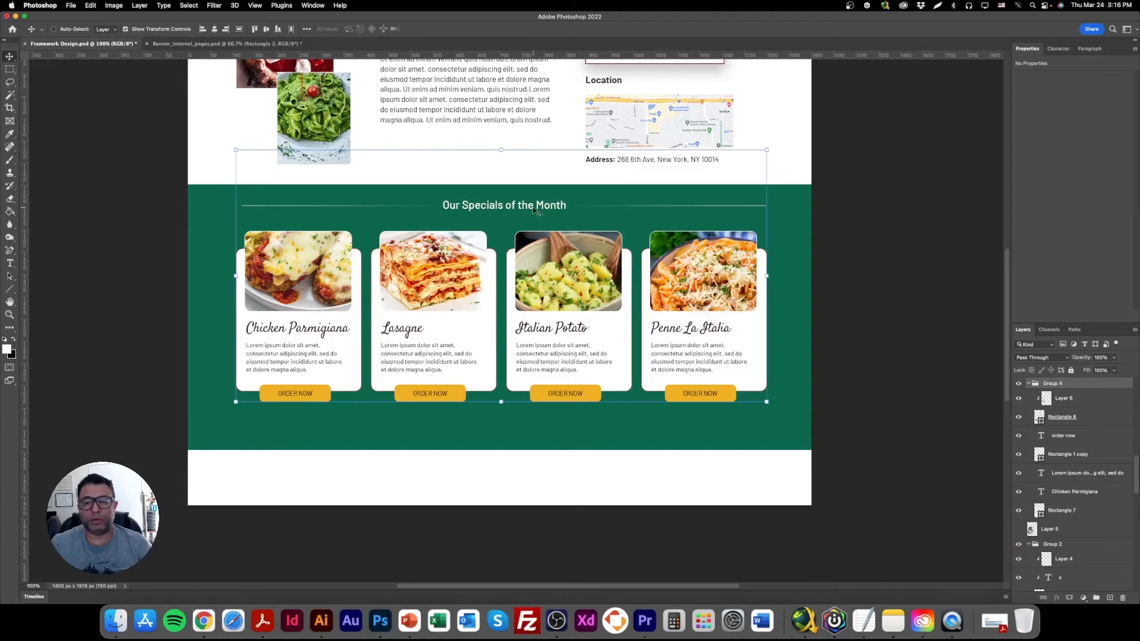
{"action": "right_click", "coordinate": [533, 206]}
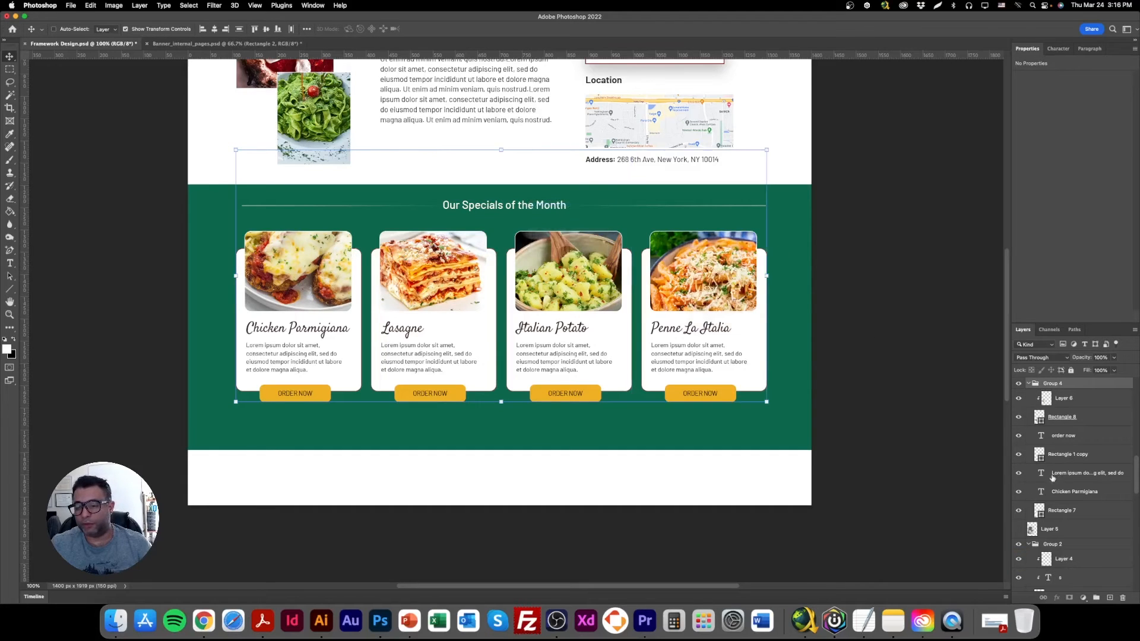
{"action": "mouse_move", "coordinate": [555, 303]}
{"action": "left_mouse_down"}
{"action": "mouse_move", "coordinate": [561, 316]}
{"action": "mouse_move", "coordinate": [567, 305]}
{"action": "left_mouse_up"}
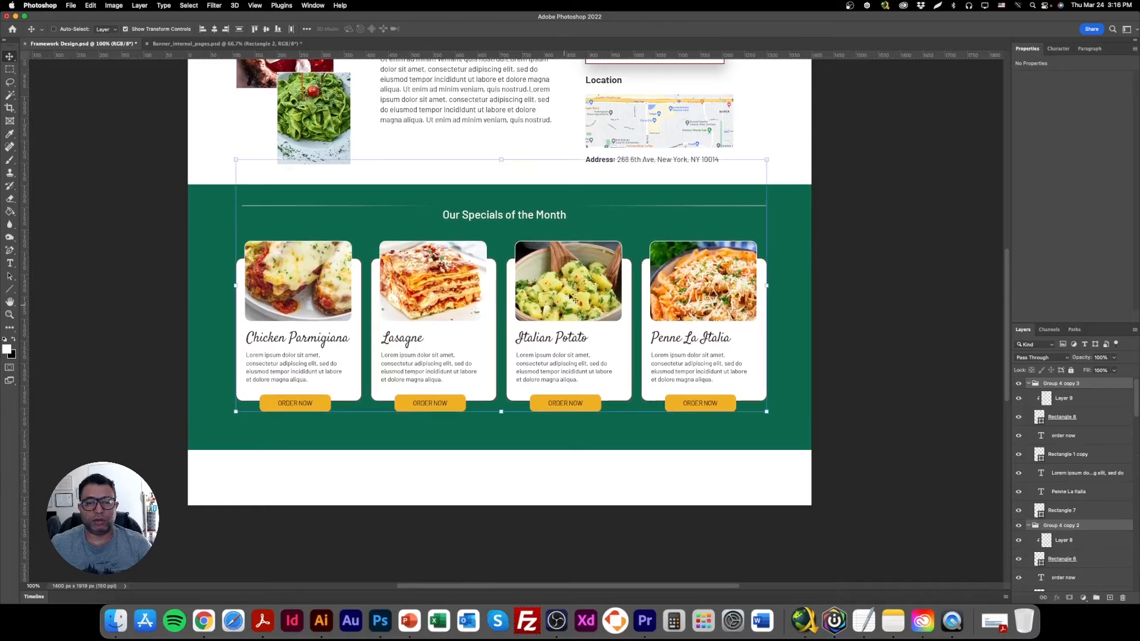
Move the white line down level with the specials heading, then select the green band's layer.
{"action": "right_click", "coordinate": [753, 206]}
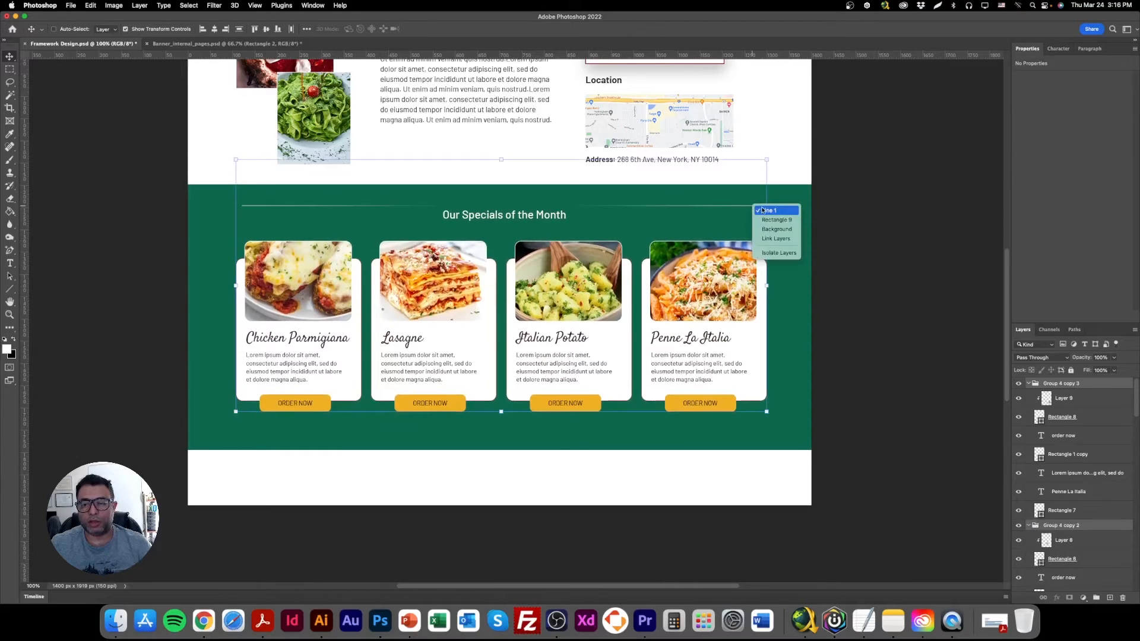
{"action": "left_click", "coordinate": [766, 210]}
{"action": "left_click", "coordinate": [189, 30]}
{"action": "left_click_drag", "start_coordinate": [403, 172], "coordinate": [409, 181]}
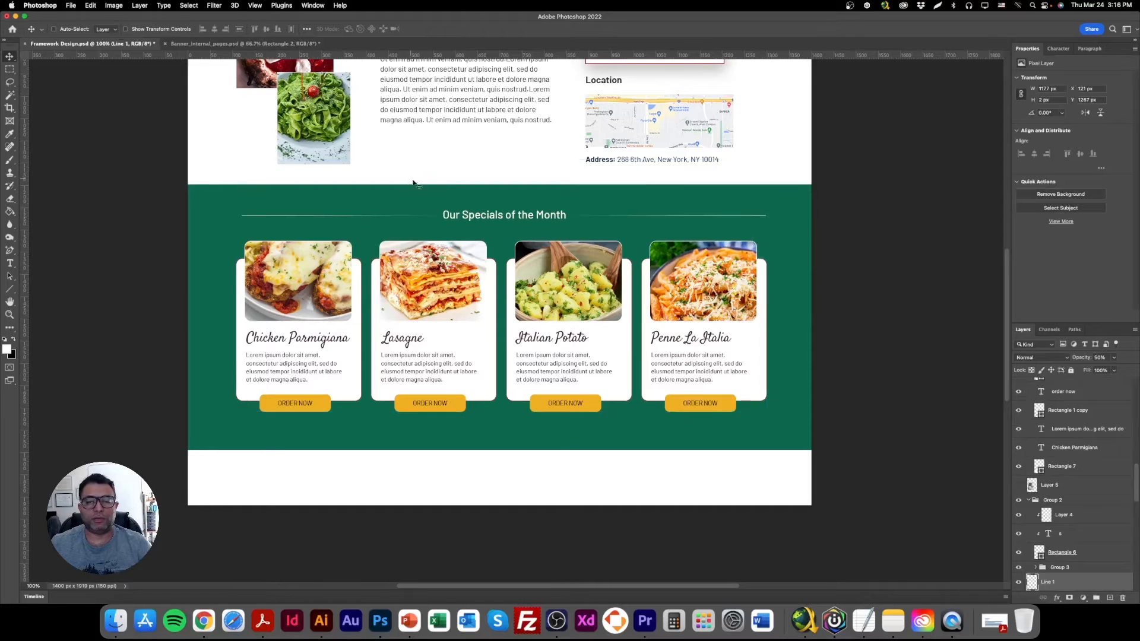
{"action": "right_click", "coordinate": [783, 206]}
{"action": "left_click", "coordinate": [797, 207]}
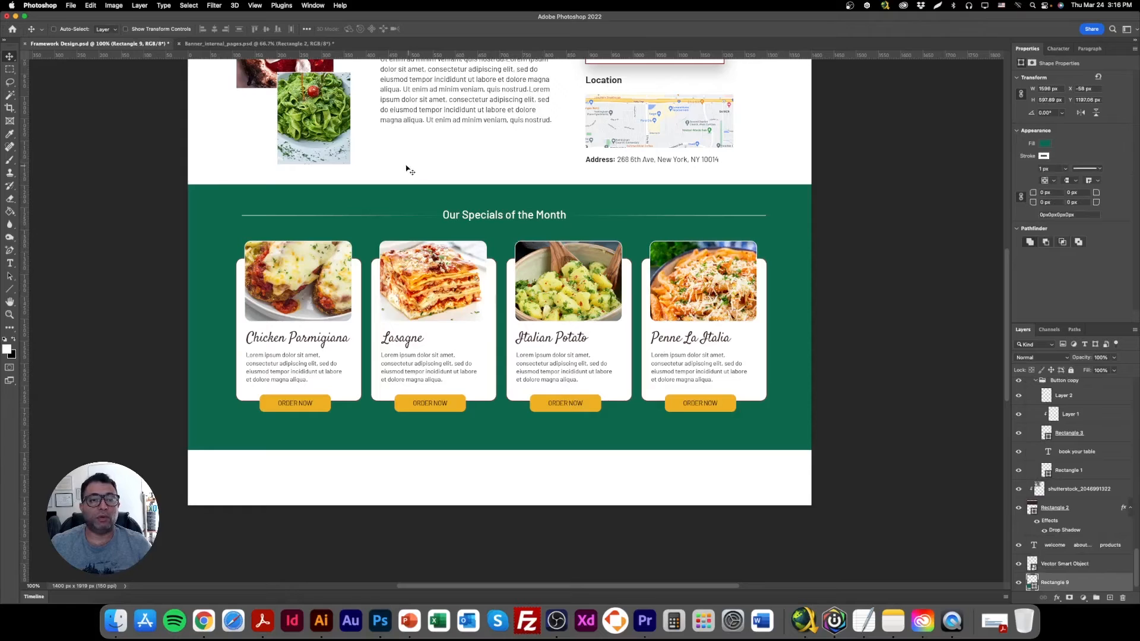
{"action": "left_click", "coordinate": [74, 7]}
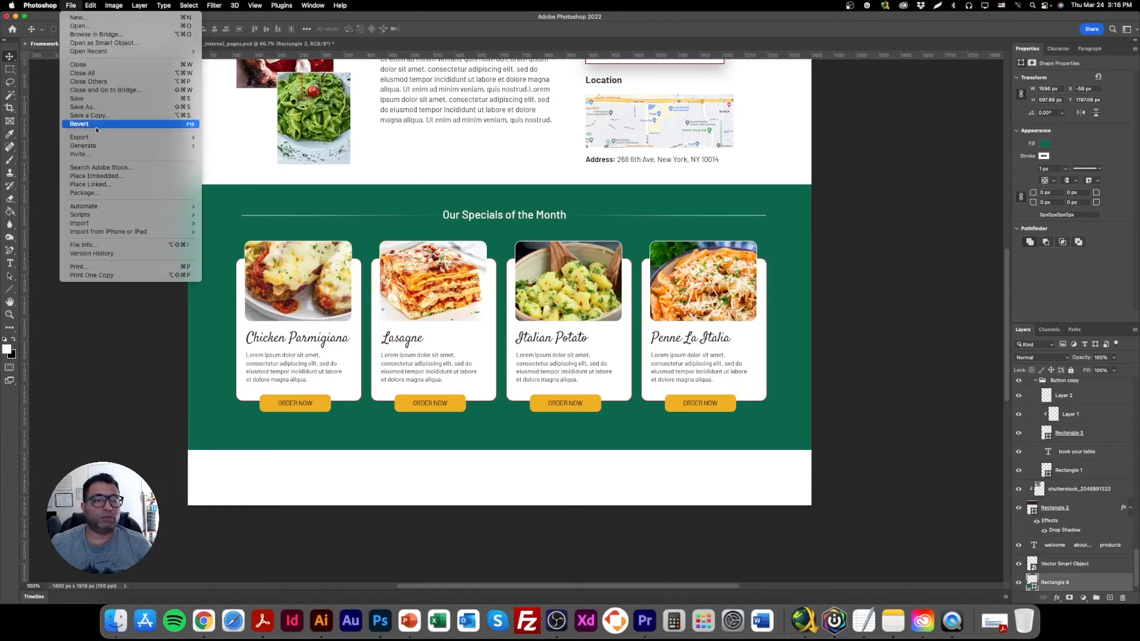
{"action": "left_click", "coordinate": [115, 177]}
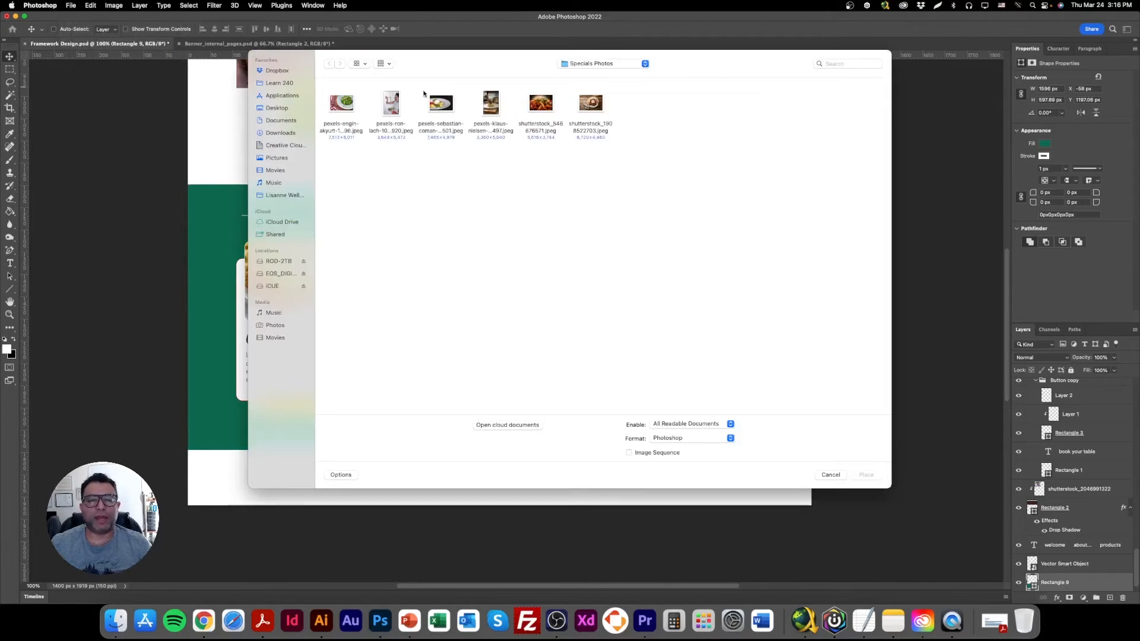
{"action": "left_click", "coordinate": [595, 64]}
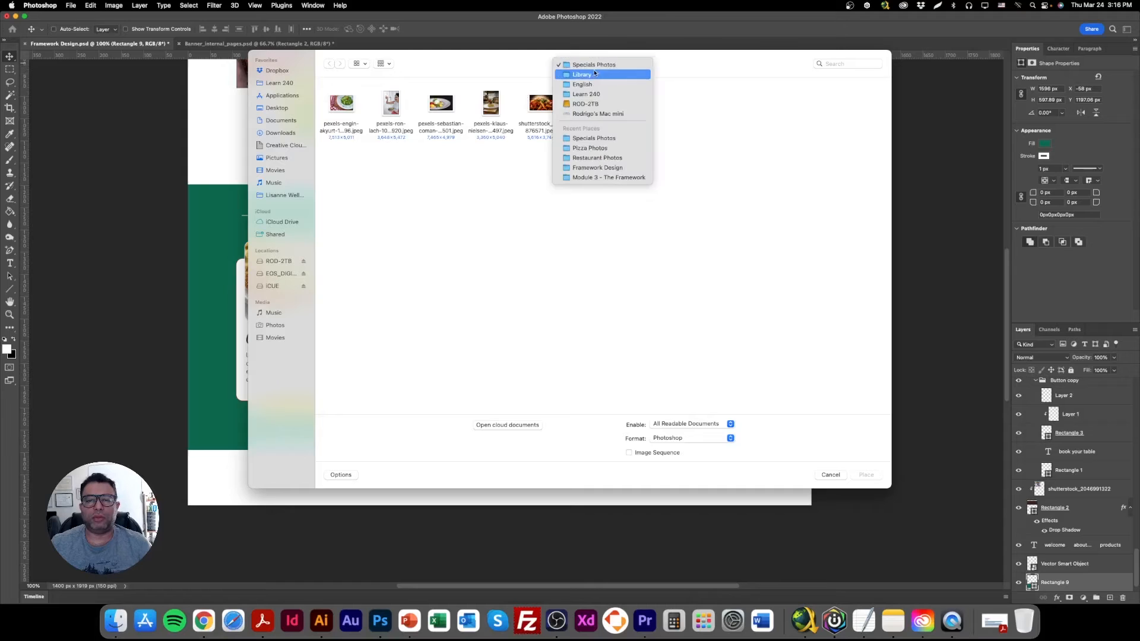
{"action": "left_click", "coordinate": [593, 76]}
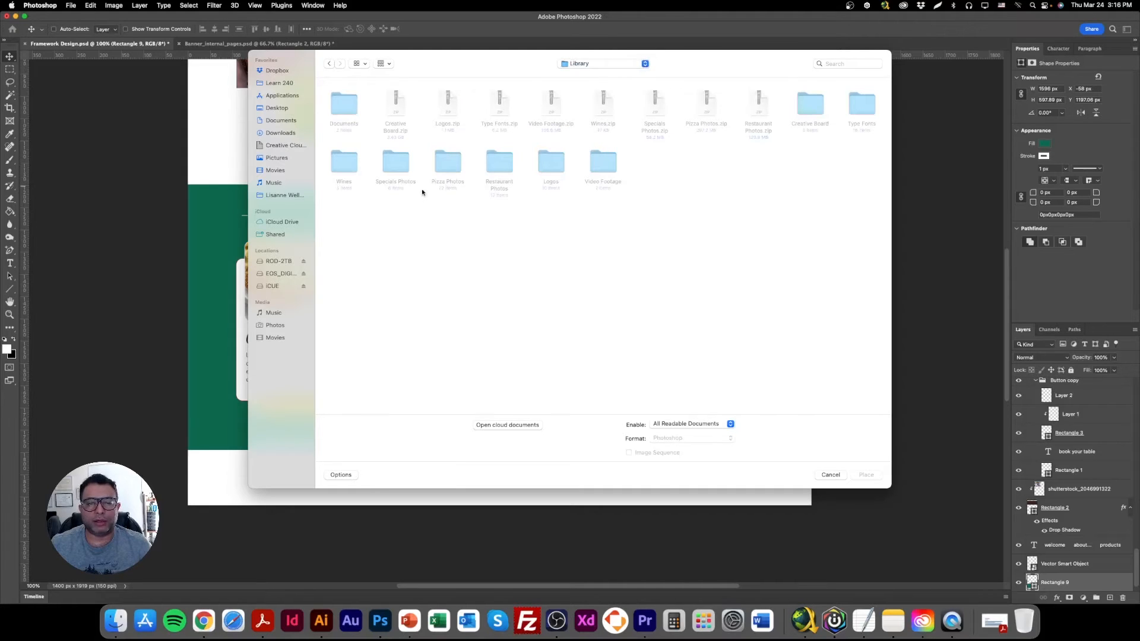
{"action": "key", "text": "Escape"}
{"action": "left_click", "coordinate": [326, 620]}
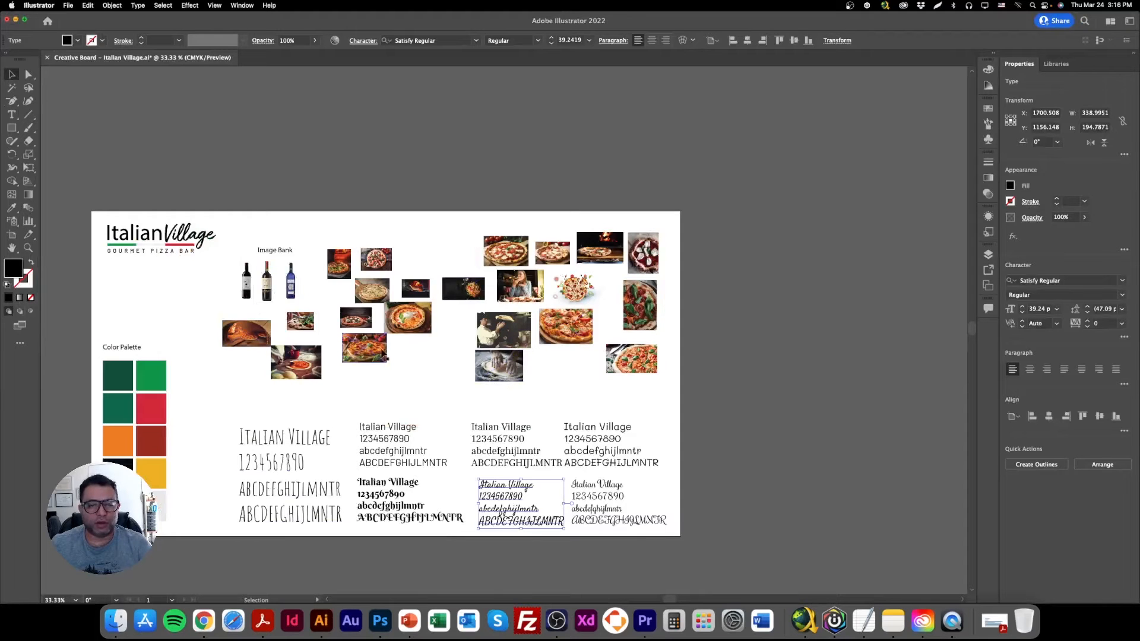
Switch to Chrome and search Google Images for "italian table cover".
{"action": "left_click", "coordinate": [203, 620]}
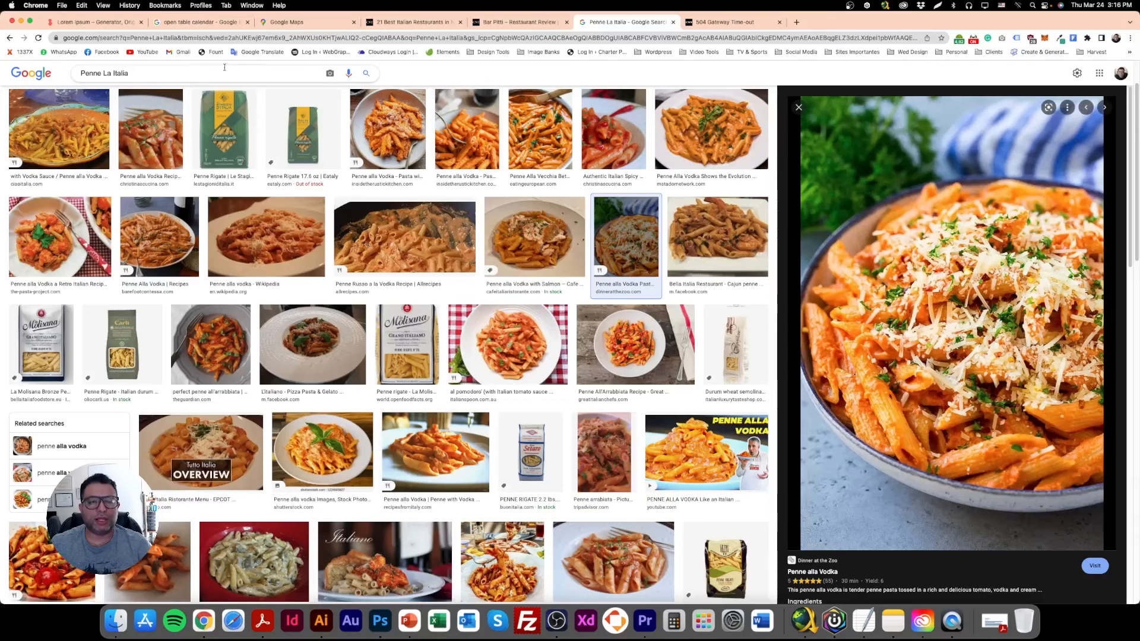
{"action": "triple_click", "coordinate": [205, 78]}
{"action": "type", "text": "ital"}
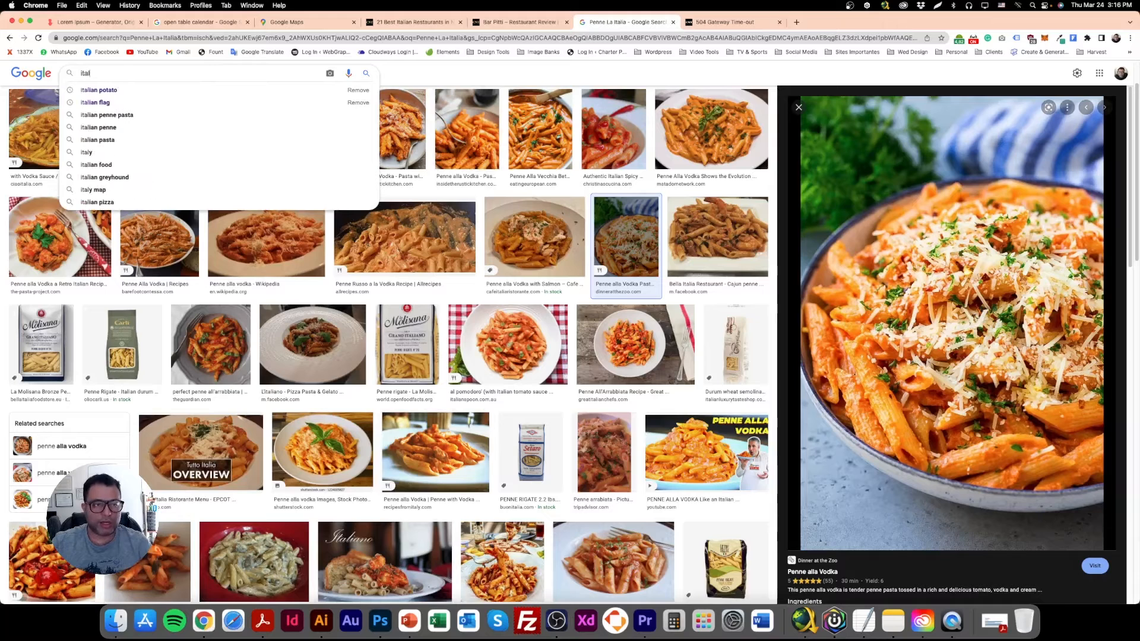
{"action": "type", "text": "ian table cover"}
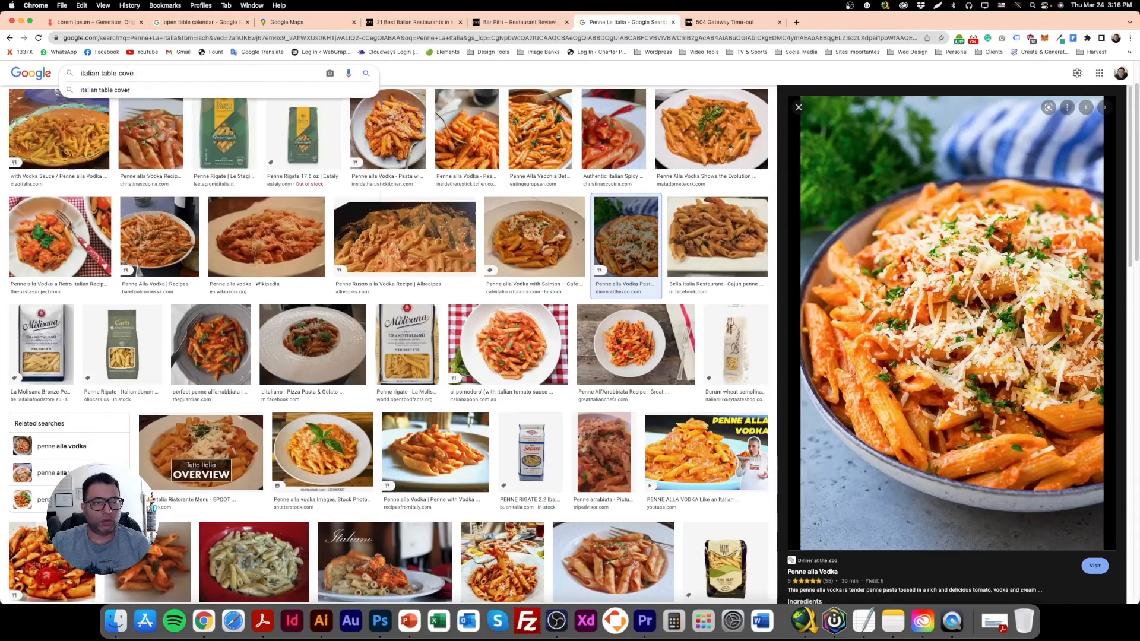
{"action": "key", "text": "Return"}
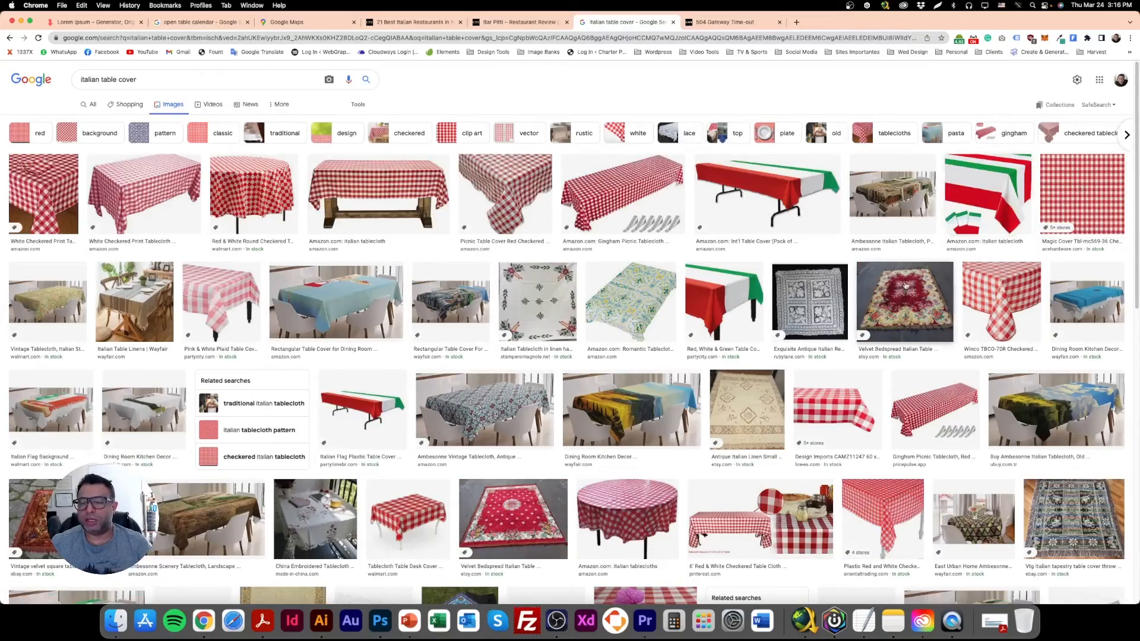
Find a flat red and white checkered tablecloth image in the results and copy its enlarged preview.
{"action": "scroll", "coordinate": [871, 364], "scroll_direction": "down", "scroll_amount": 3}
{"action": "scroll", "coordinate": [831, 368], "scroll_direction": "down", "scroll_amount": 3}
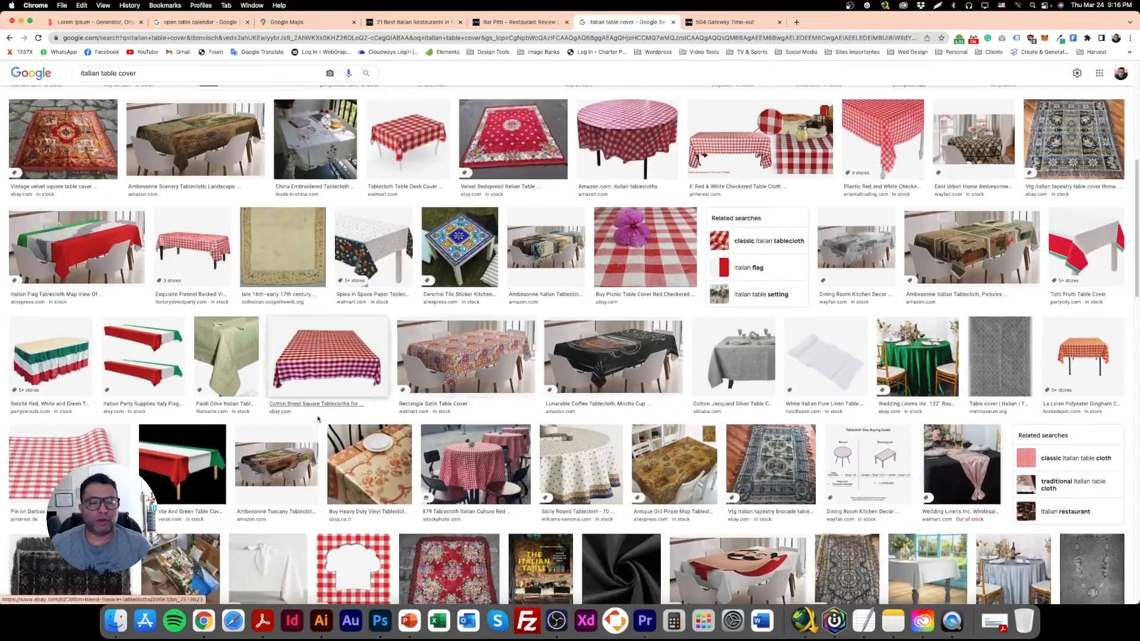
{"action": "scroll", "coordinate": [285, 445], "scroll_direction": "down", "scroll_amount": 10}
{"action": "scroll", "coordinate": [926, 310], "scroll_direction": "up", "scroll_amount": 20}
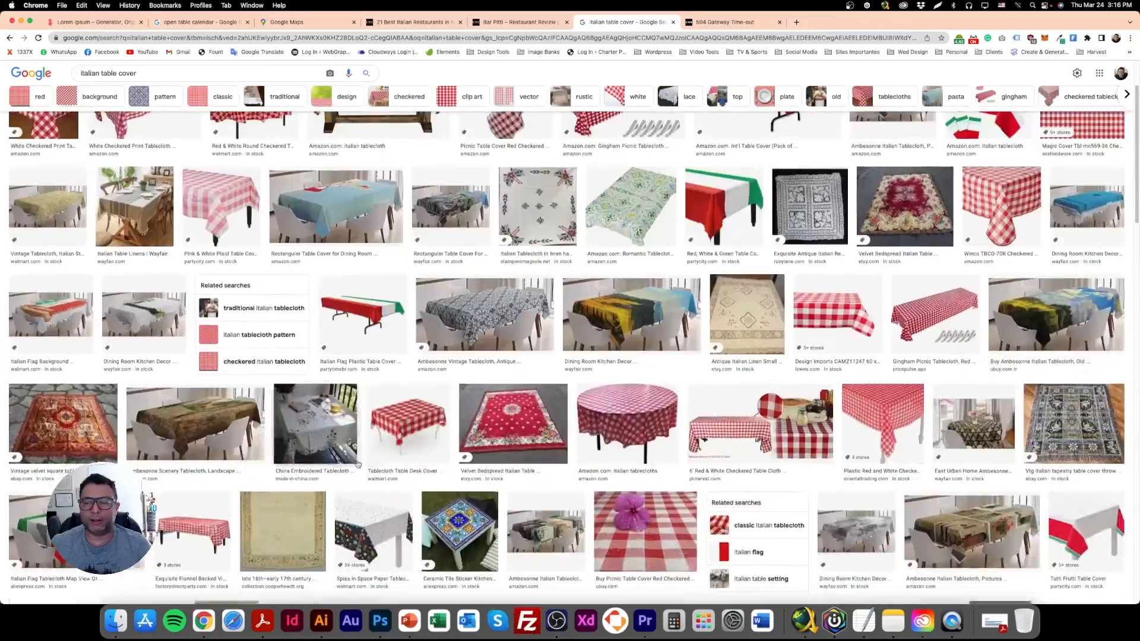
{"action": "left_click", "coordinate": [1073, 198]}
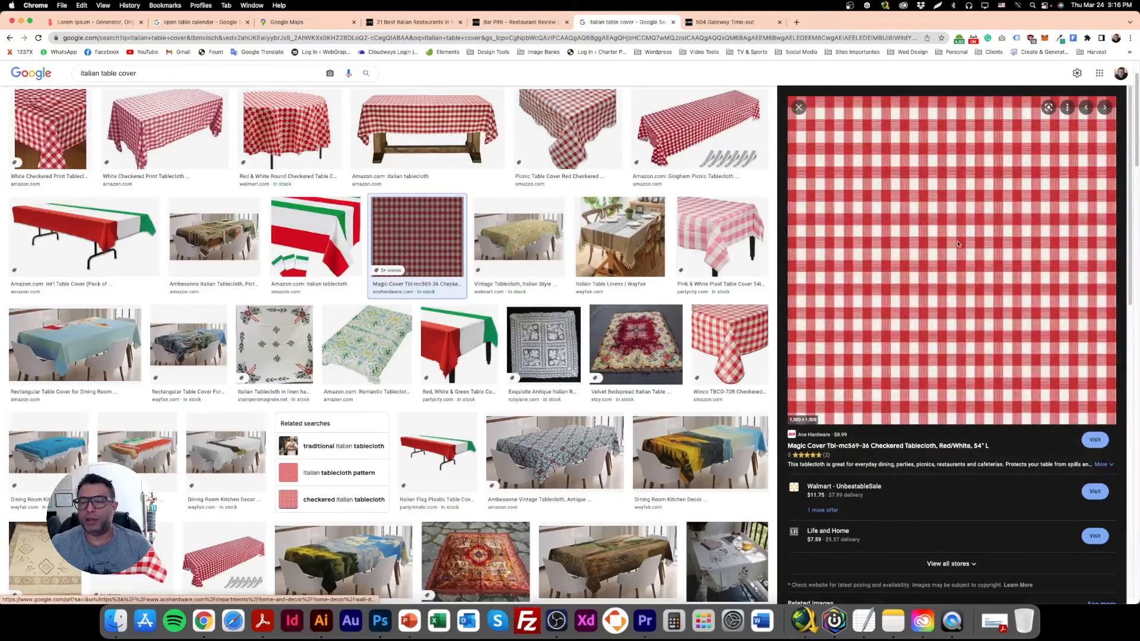
{"action": "right_click", "coordinate": [949, 211]}
{"action": "left_click", "coordinate": [966, 309]}
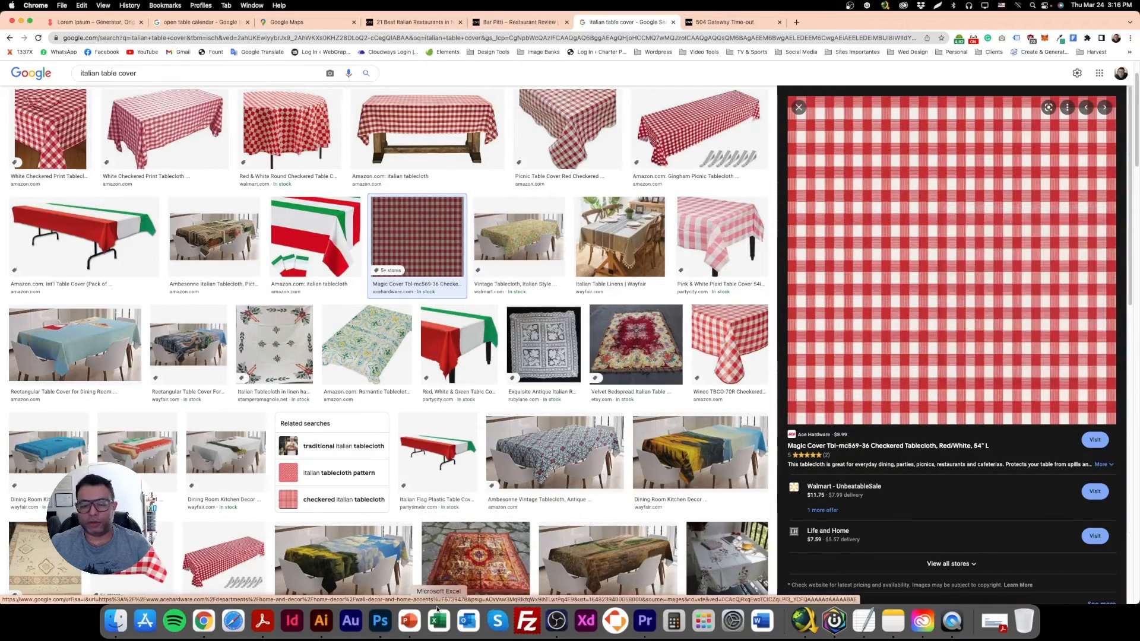
Switch to Photoshop, paste the tablecloth image directly above the green band and clip it to the band with a clipping mask.
{"action": "left_click", "coordinate": [385, 628]}
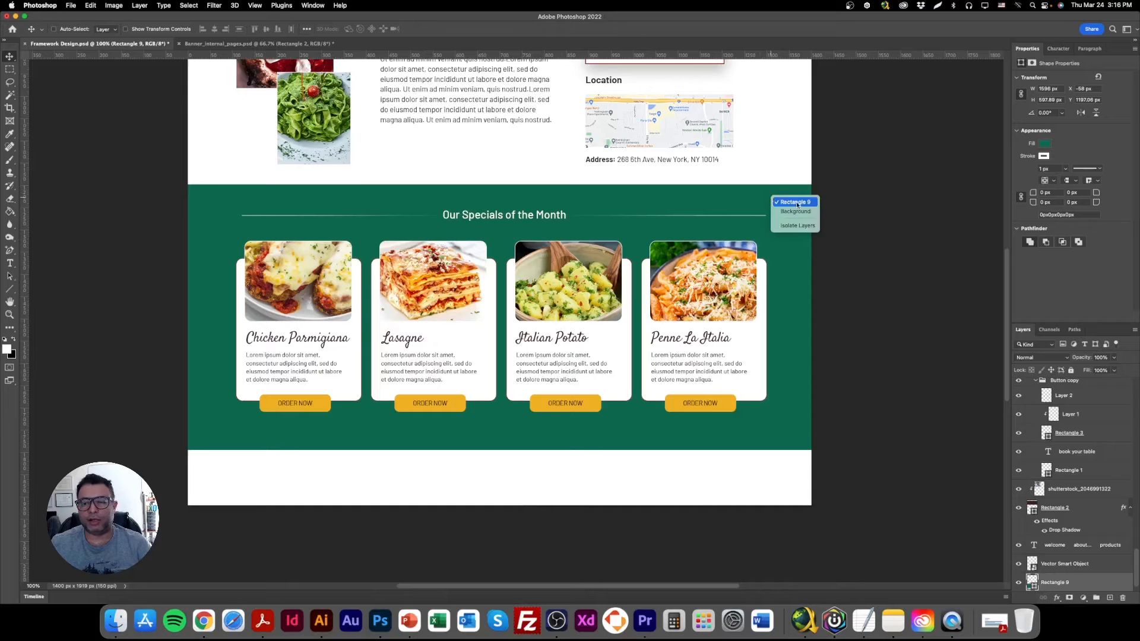
{"action": "key", "text": "super+v"}
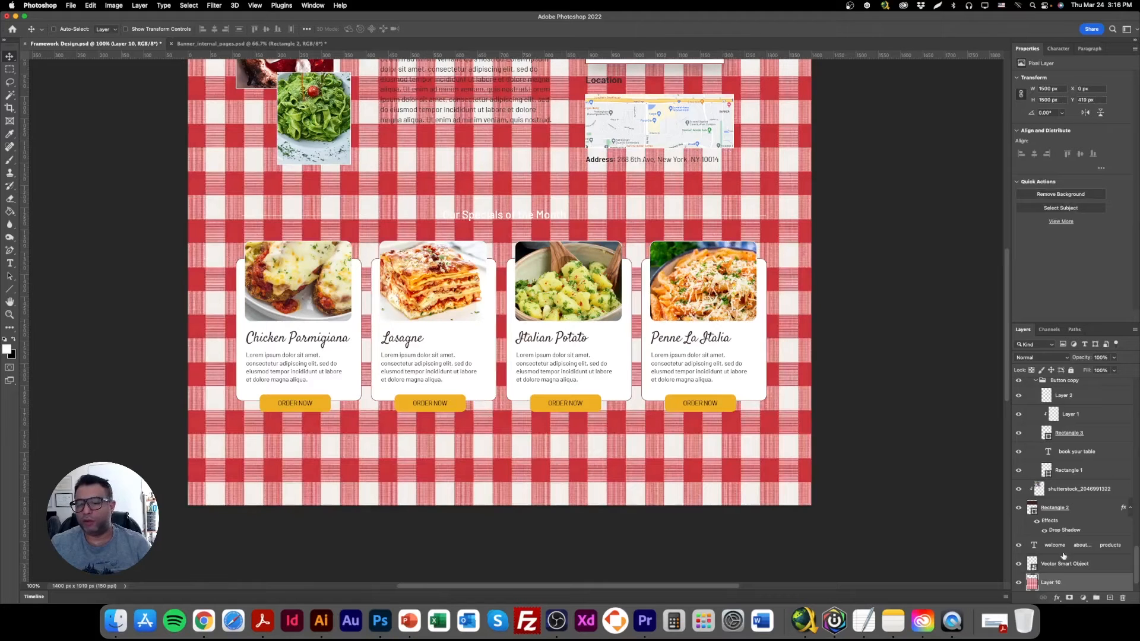
{"action": "scroll", "coordinate": [1063, 549], "scroll_direction": "down", "scroll_amount": 2}
{"action": "right_click", "coordinate": [1091, 549]}
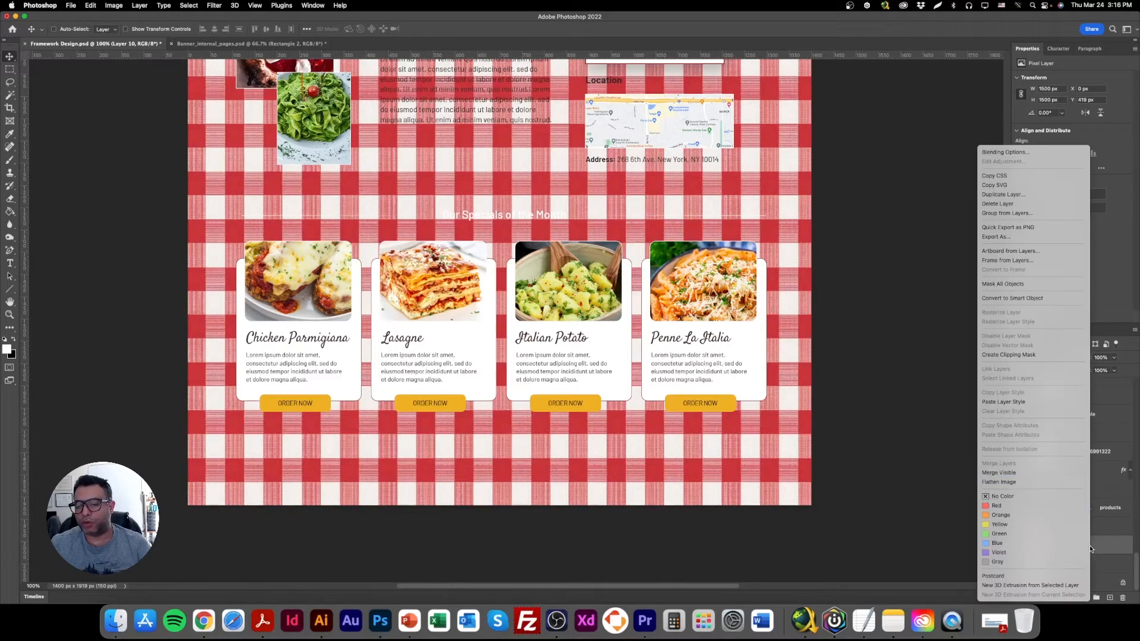
{"action": "left_click", "coordinate": [1046, 354]}
Set the tablecloth layer's blend mode to Soft Light after trying other modes, and lower its opacity to 30%.
{"action": "key", "text": "shift+alt+m"}
{"action": "key", "text": "shift+plus"}
{"action": "key", "text": "shift+plus"}
{"action": "key", "text": "shift+plus"}
{"action": "key", "text": "shift+plus"}
{"action": "key", "text": "shift+plus"}
{"action": "key", "text": "shift+plus"}
{"action": "key", "text": "shift+plus"}
{"action": "key", "text": "shift+plus"}
{"action": "key", "text": "shift+plus"}
{"action": "key", "text": "shift+plus"}
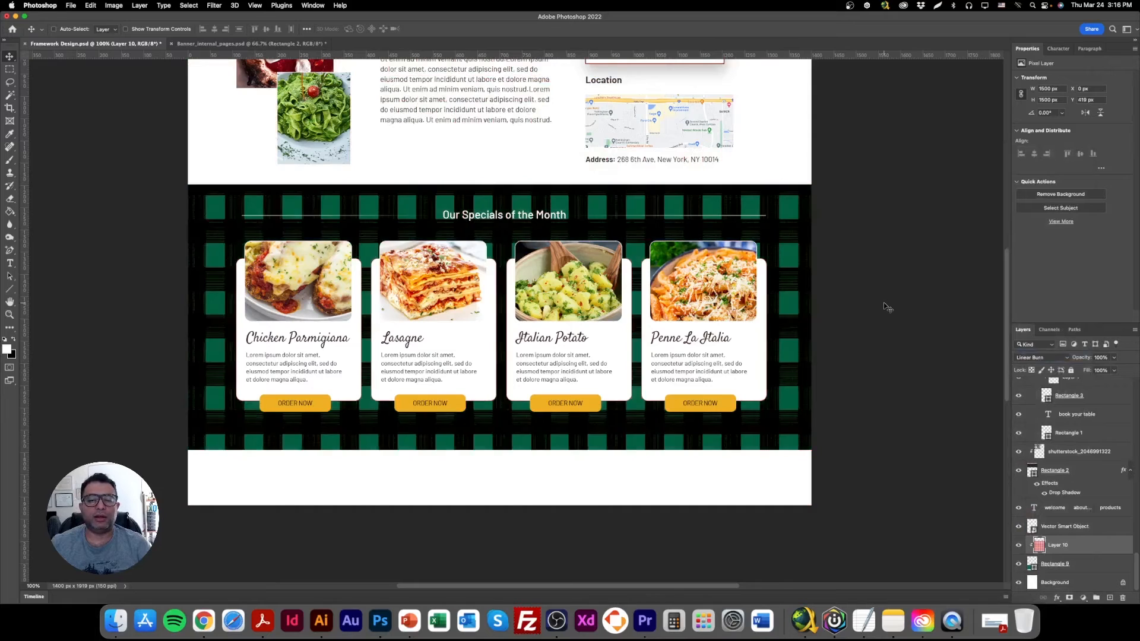
{"action": "key", "text": "shift+plus"}
{"action": "key", "text": "shift+plus"}
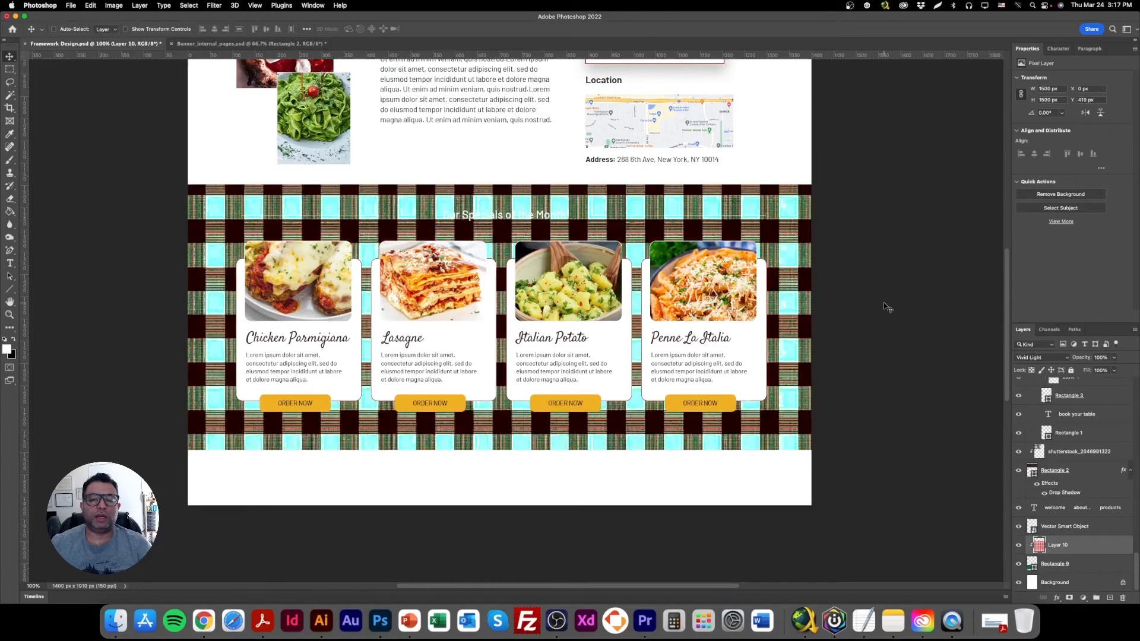
{"action": "key", "text": "shift+minus"}
{"action": "key", "text": "shift+minus"}
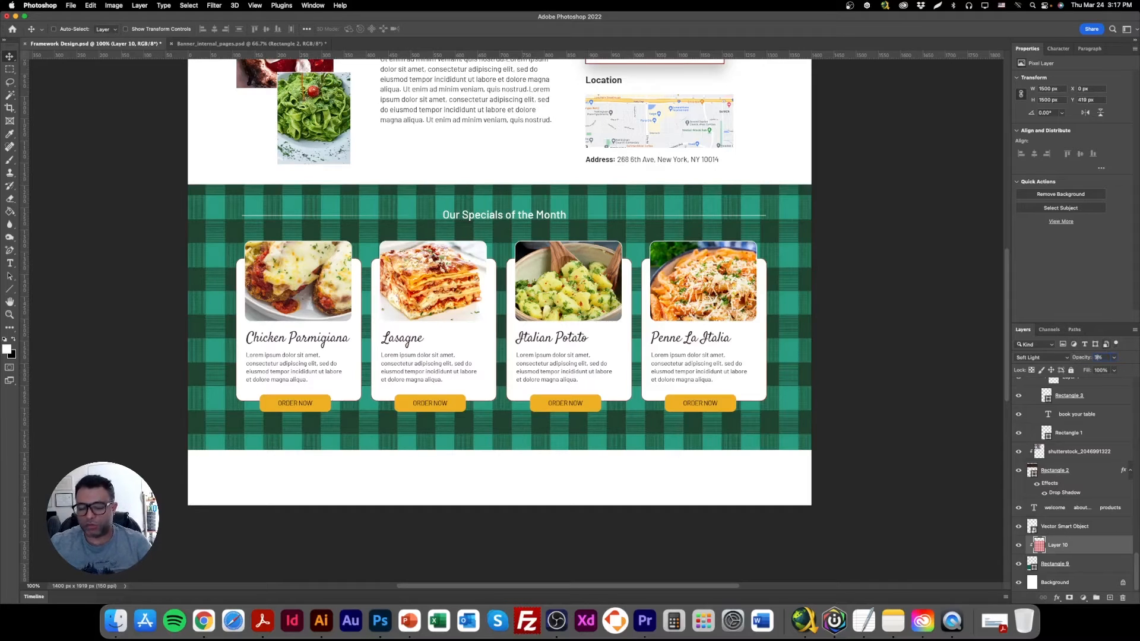
{"action": "type", "text": "0"}
{"action": "key", "text": "Return"}
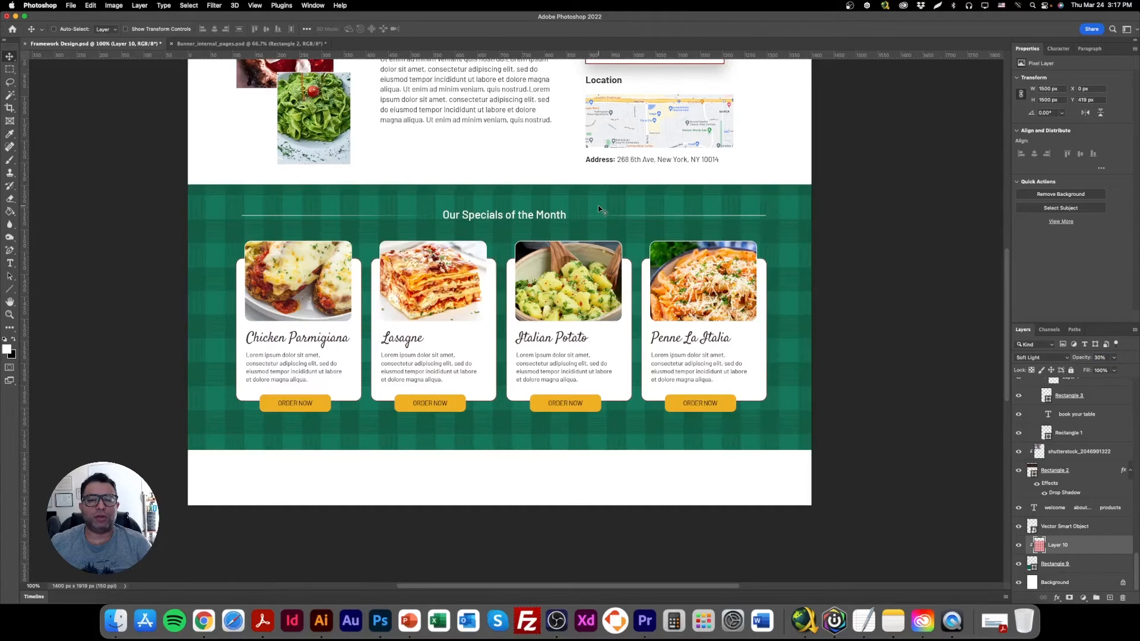
Show transform controls and rotate the clipped tablecloth layer so its checks run diagonally across the green band.
{"action": "left_click", "coordinate": [152, 30]}
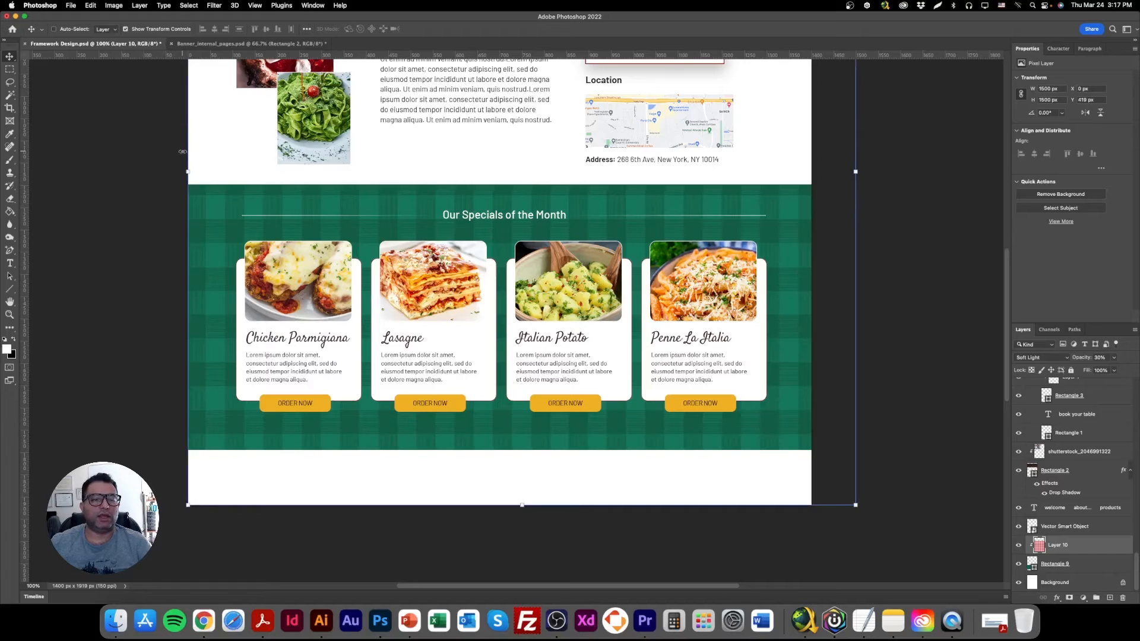
{"action": "left_click_drag", "start_coordinate": [182, 157], "coordinate": [202, 341]}
{"action": "left_click_drag", "start_coordinate": [418, 193], "coordinate": [372, 313]}
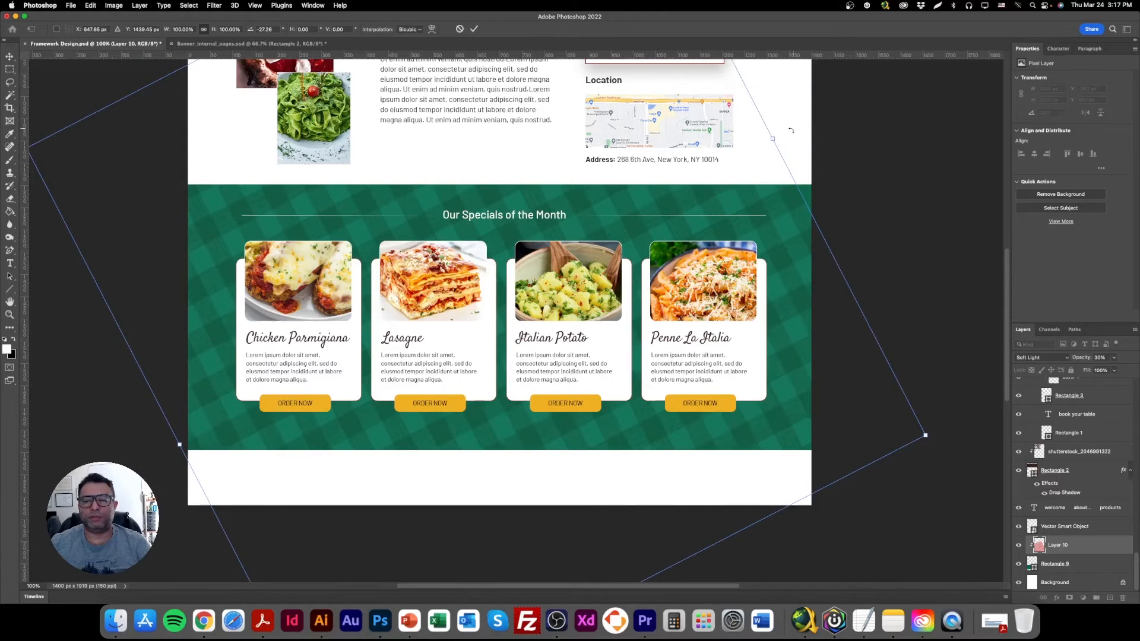
{"action": "key", "text": "Return"}
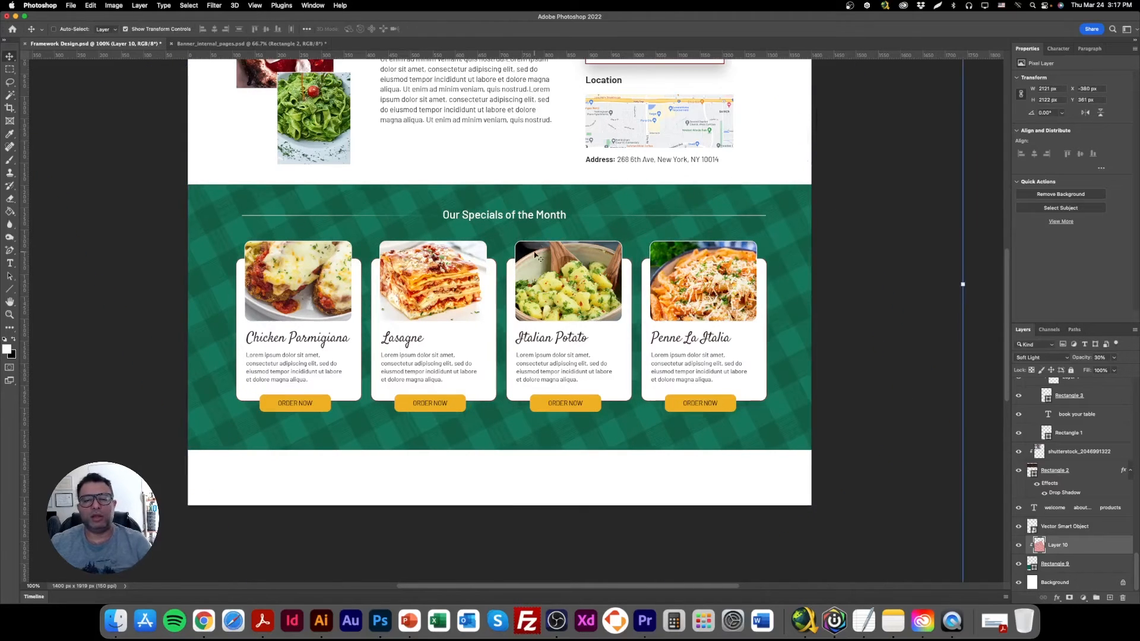
Save the document and review the whole page layout with the rotated tablecloth pattern.
{"action": "scroll", "coordinate": [665, 419], "scroll_direction": "up", "scroll_amount": 5}
{"action": "scroll", "coordinate": [665, 418], "scroll_direction": "down", "scroll_amount": 3}
{"action": "scroll", "coordinate": [665, 418], "scroll_direction": "up", "scroll_amount": 8}
{"action": "key", "text": "super+s"}
{"action": "scroll", "coordinate": [665, 418], "scroll_direction": "down", "scroll_amount": 5}
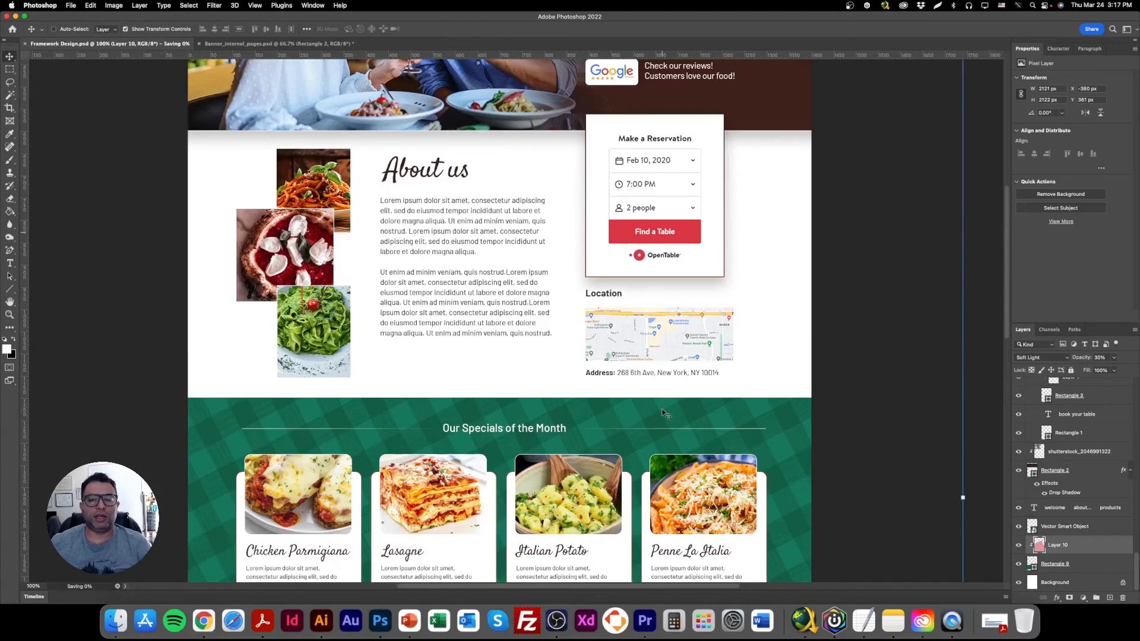
{"action": "double_click", "coordinate": [10, 302]}
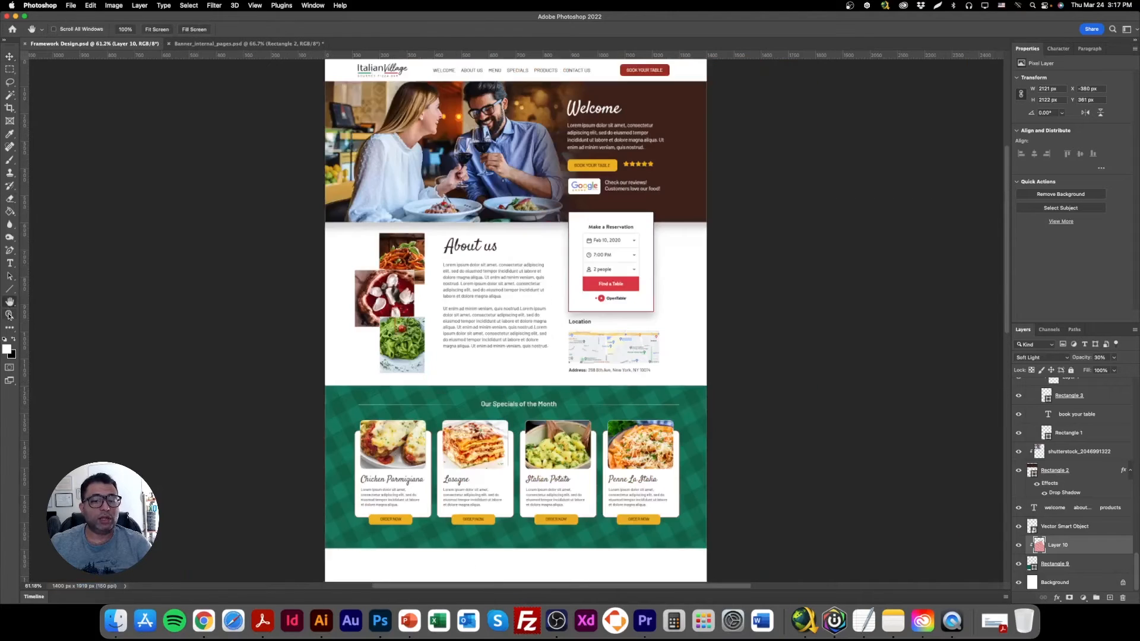
{"action": "left_click", "coordinate": [9, 55]}
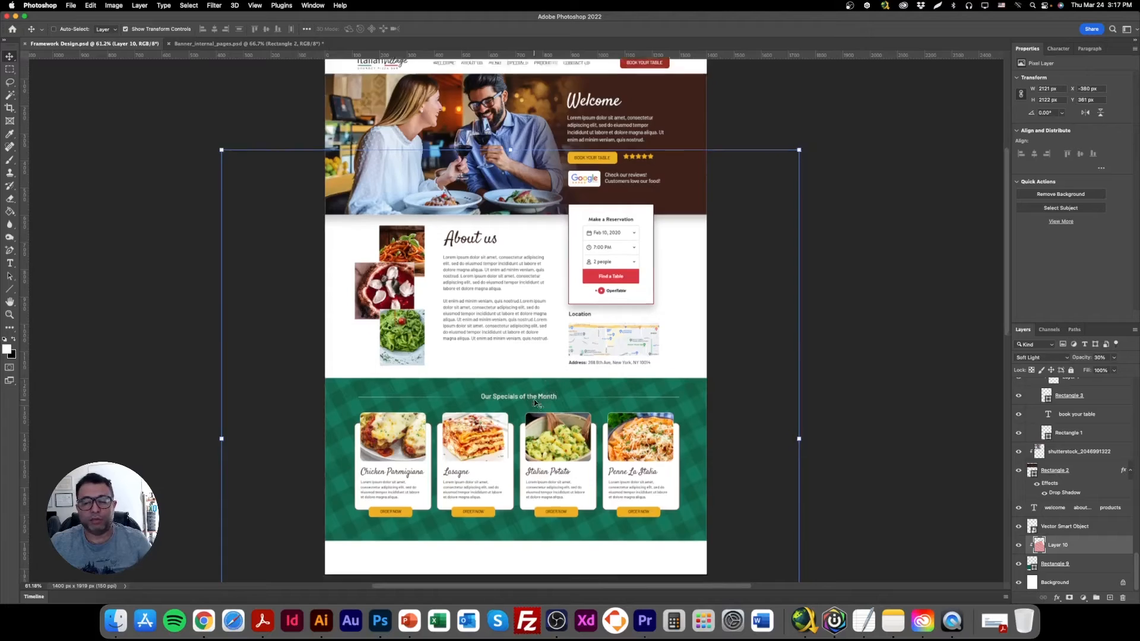
{"action": "scroll", "coordinate": [527, 408], "scroll_direction": "down", "scroll_amount": 5}
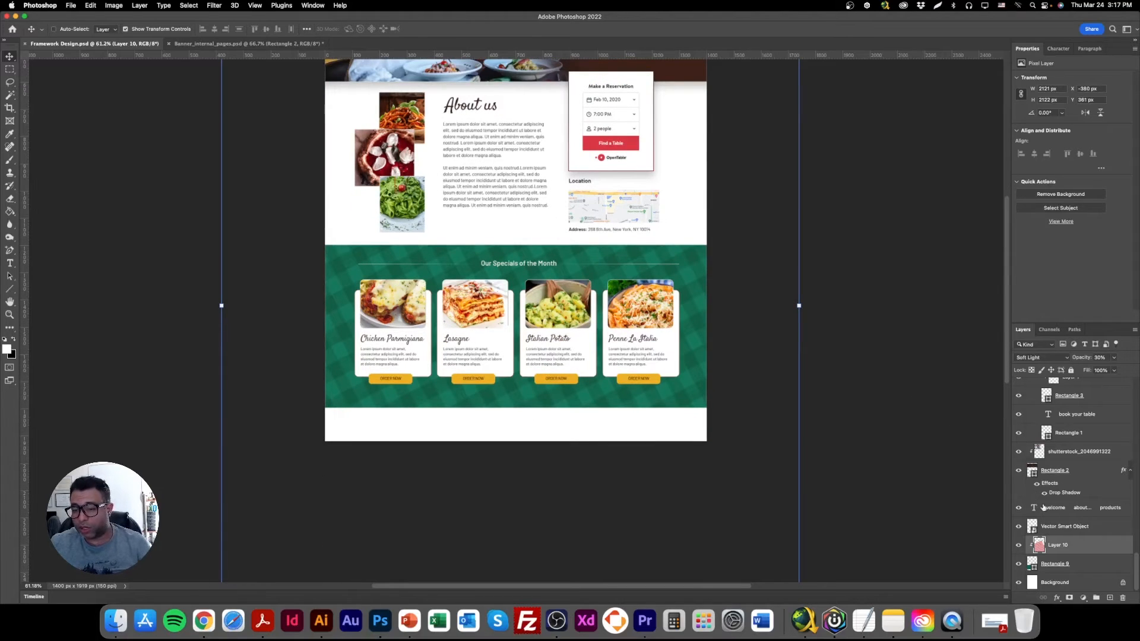
Show the hidden framework sketch, Layer 5, and give it a green layer color.
{"action": "scroll", "coordinate": [1067, 523], "scroll_direction": "up", "scroll_amount": 10}
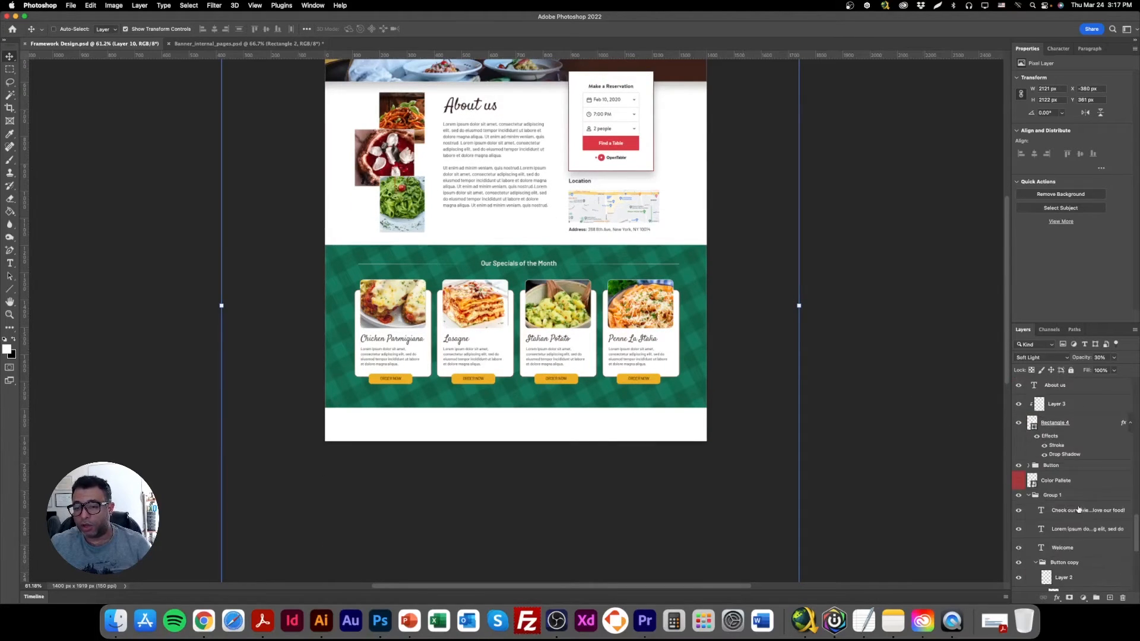
{"action": "scroll", "coordinate": [1073, 501], "scroll_direction": "up", "scroll_amount": 8}
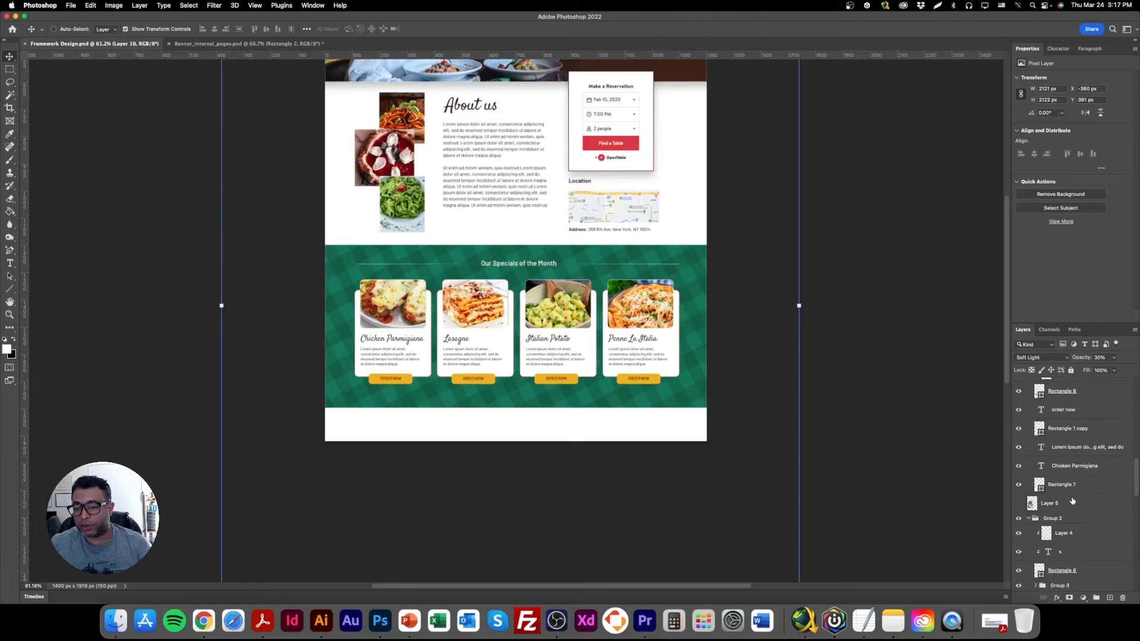
{"action": "left_click", "coordinate": [1018, 504]}
{"action": "mouse_move", "coordinate": [1056, 508]}
{"action": "left_mouse_down"}
{"action": "mouse_move", "coordinate": [1079, 504]}
{"action": "mouse_move", "coordinate": [1078, 374]}
{"action": "left_mouse_up"}
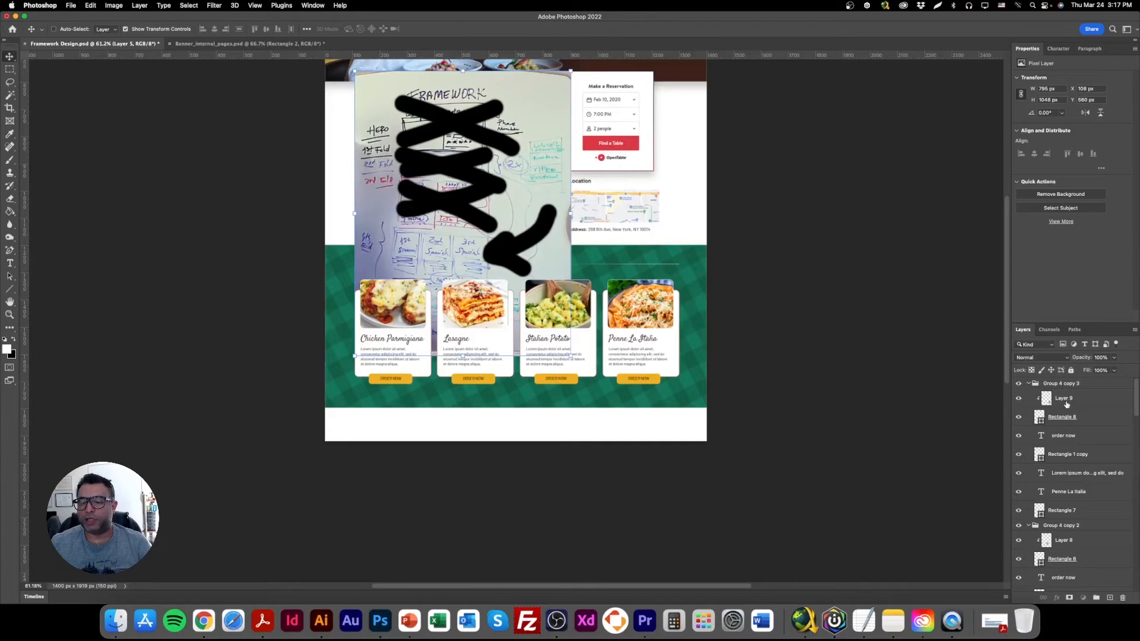
{"action": "left_click_drag", "start_coordinate": [1135, 401], "coordinate": [1138, 485]}
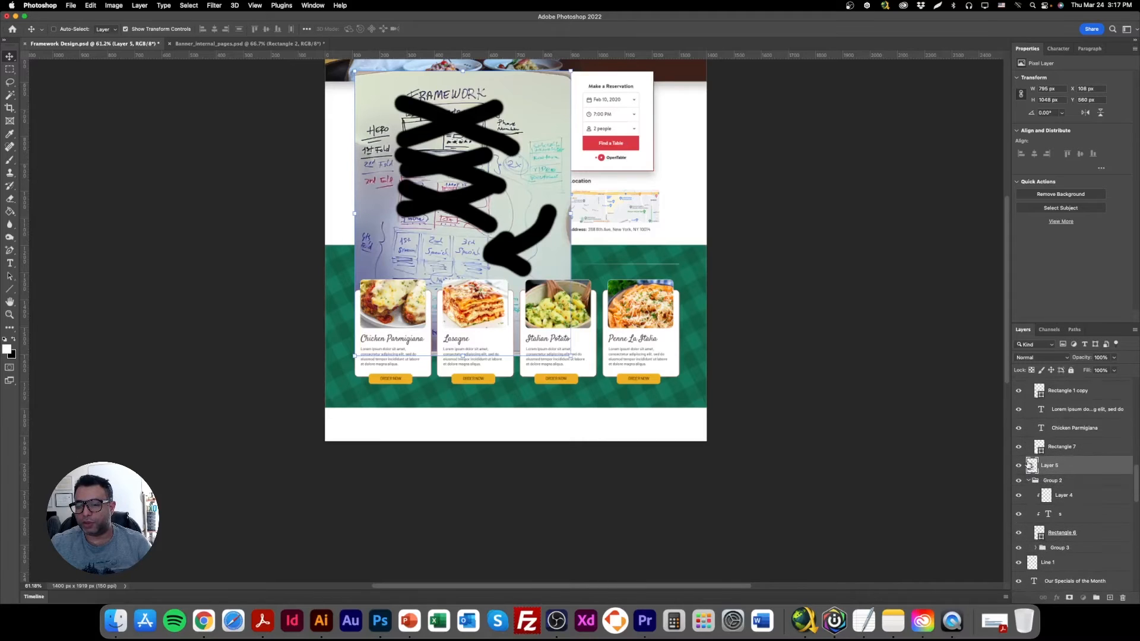
{"action": "right_click", "coordinate": [1019, 468]}
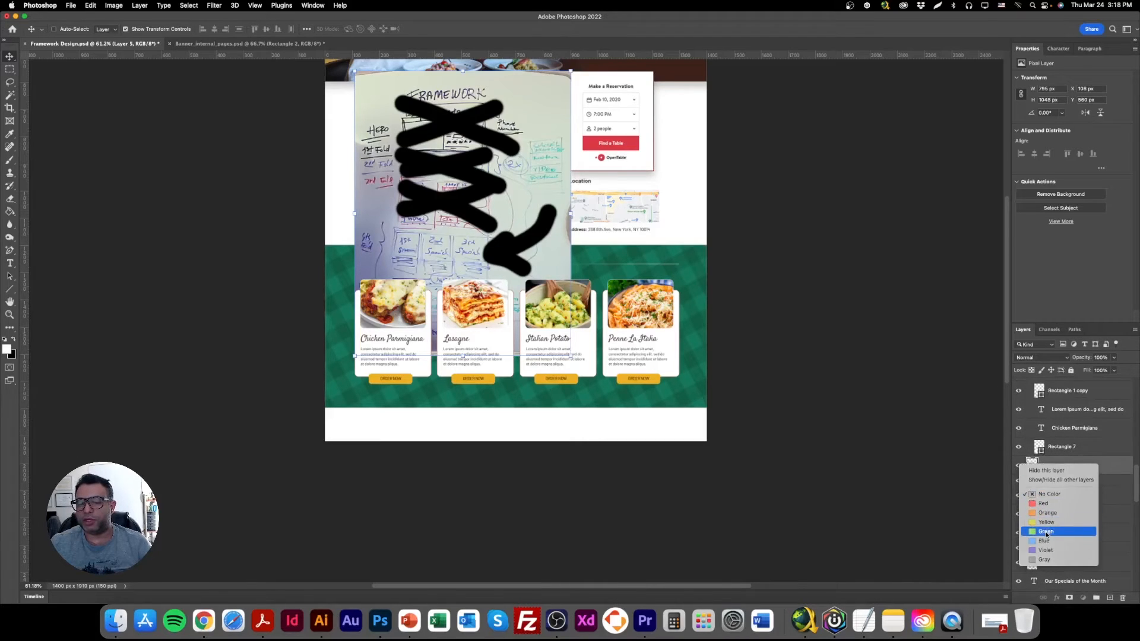
{"action": "left_click", "coordinate": [1044, 530]}
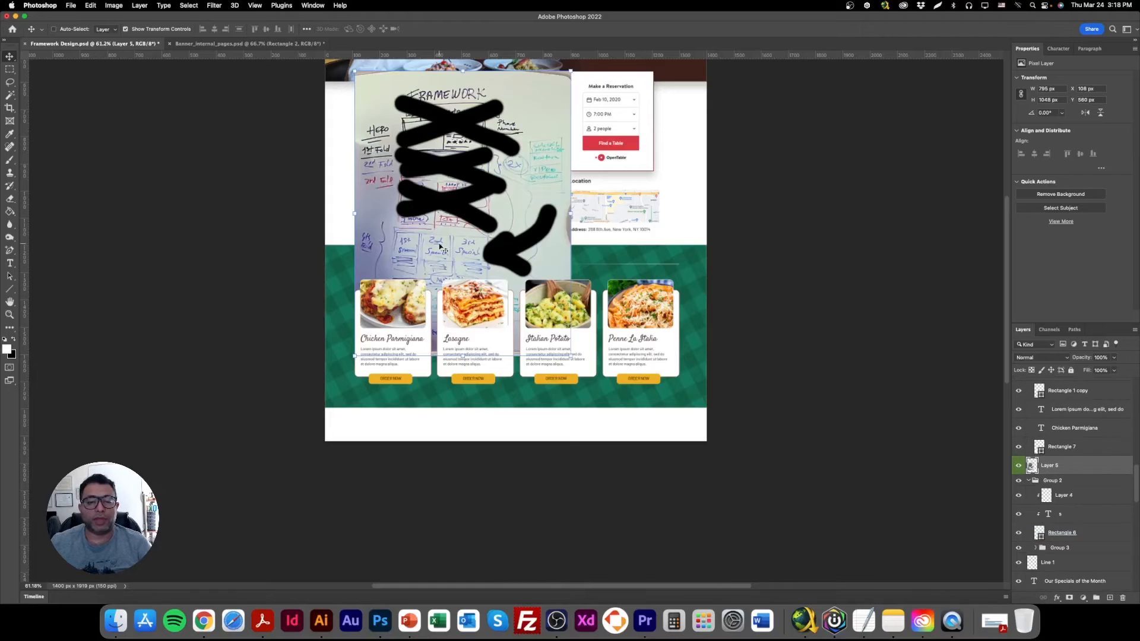
Move the sketch up, cross out its specials row and the row beneath with a black brush, and hide it again.
{"action": "mouse_move", "coordinate": [465, 225]}
{"action": "left_mouse_down"}
{"action": "mouse_move", "coordinate": [398, 280]}
{"action": "mouse_move", "coordinate": [414, 323]}
{"action": "mouse_move", "coordinate": [399, 229]}
{"action": "left_mouse_up"}
{"action": "left_click", "coordinate": [9, 160]}
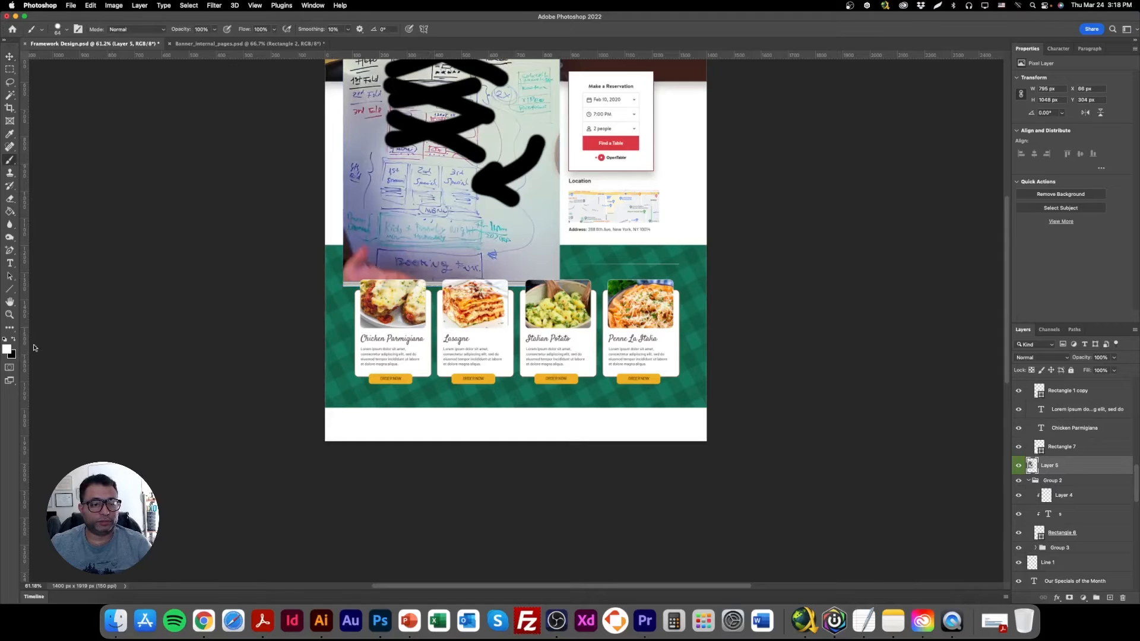
{"action": "left_click", "coordinate": [13, 339]}
{"action": "mouse_move", "coordinate": [410, 186]}
{"action": "left_mouse_down"}
{"action": "mouse_move", "coordinate": [492, 189]}
{"action": "mouse_move", "coordinate": [324, 186]}
{"action": "mouse_move", "coordinate": [442, 190]}
{"action": "left_mouse_up"}
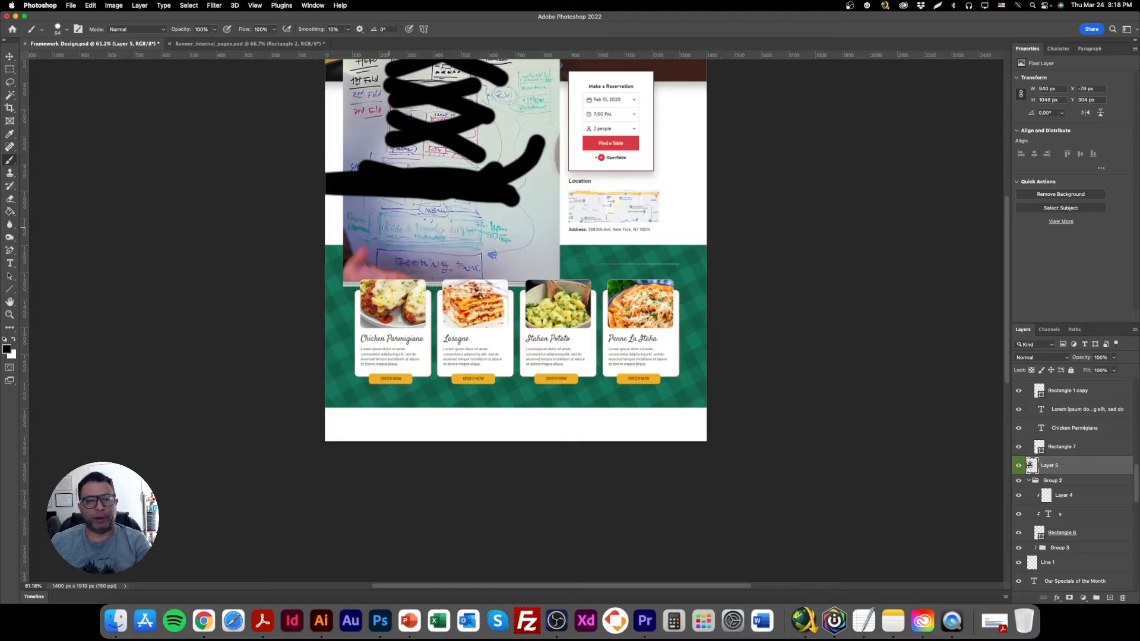
{"action": "mouse_move", "coordinate": [519, 228]}
{"action": "left_mouse_down"}
{"action": "mouse_move", "coordinate": [362, 224]}
{"action": "mouse_move", "coordinate": [415, 225]}
{"action": "left_mouse_up"}
{"action": "left_click", "coordinate": [9, 60]}
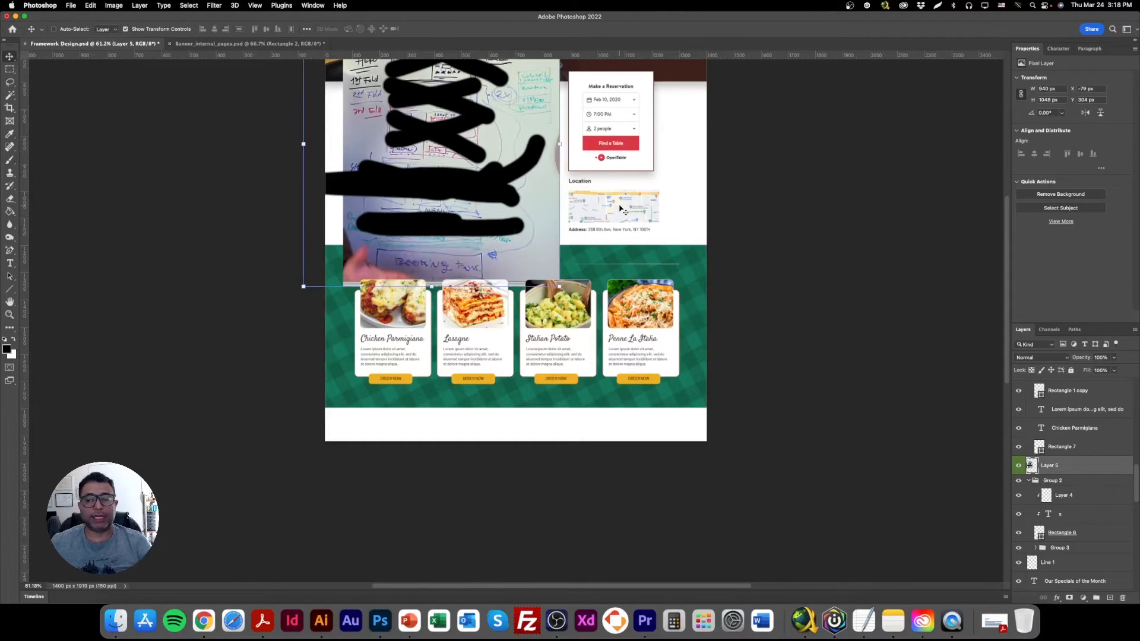
{"action": "left_click", "coordinate": [1019, 465]}
Extend the canvas downward below the specials section with the Crop tool, to a height of about 2809 px.
{"action": "scroll", "coordinate": [270, 262], "scroll_direction": "down", "scroll_amount": 1}
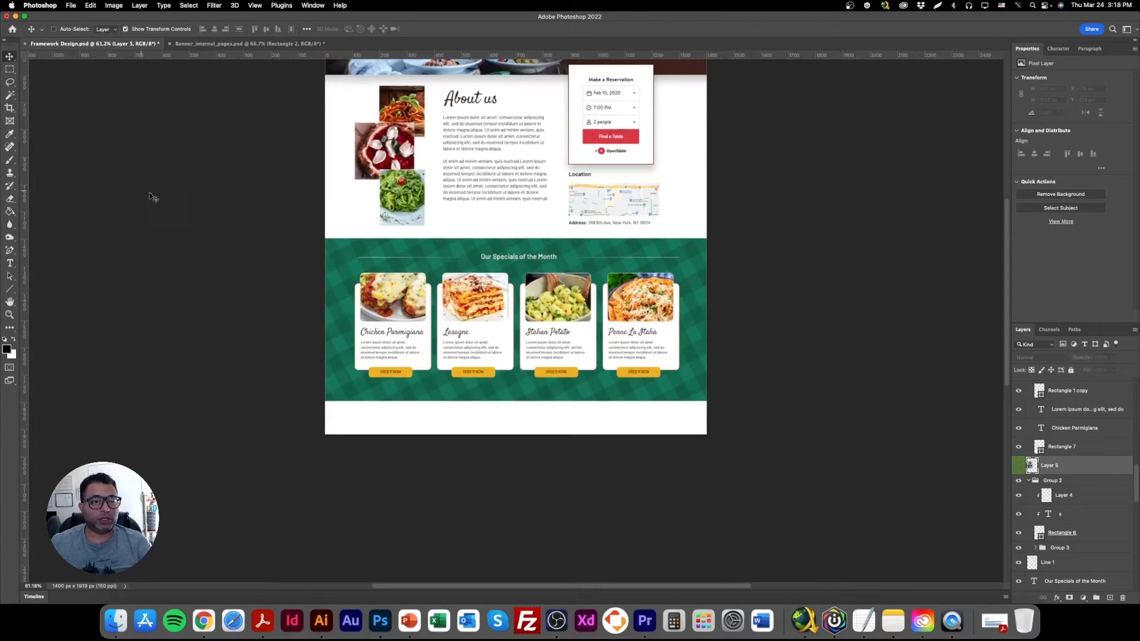
{"action": "scroll", "coordinate": [1091, 518], "scroll_direction": "up", "scroll_amount": 5}
{"action": "scroll", "coordinate": [1090, 518], "scroll_direction": "down", "scroll_amount": 2}
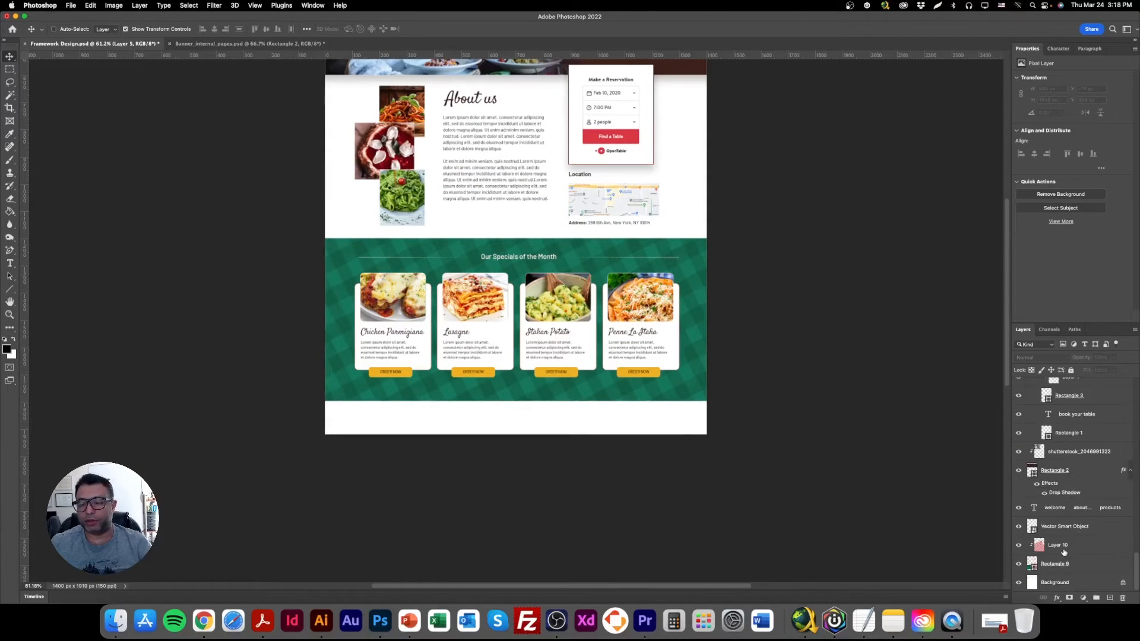
{"action": "left_click", "coordinate": [1052, 584]}
{"action": "left_click", "coordinate": [10, 108]}
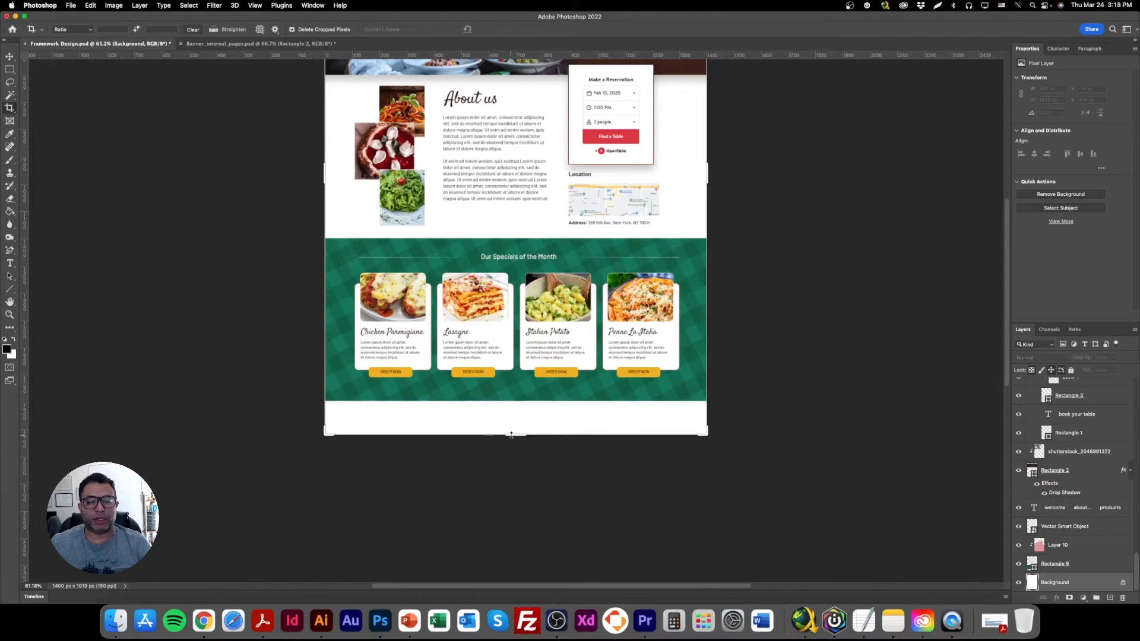
{"action": "left_click_drag", "start_coordinate": [511, 435], "coordinate": [500, 552]}
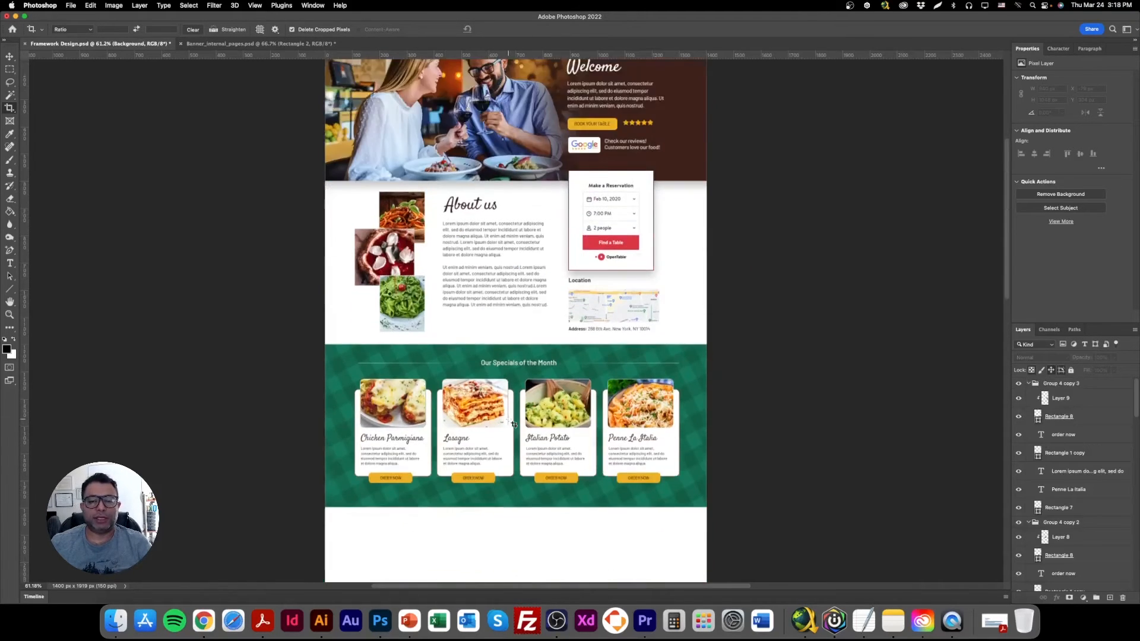
Review the page from the header to the blank area below the specials at different zoom levels.
{"action": "left_click", "coordinate": [10, 303]}
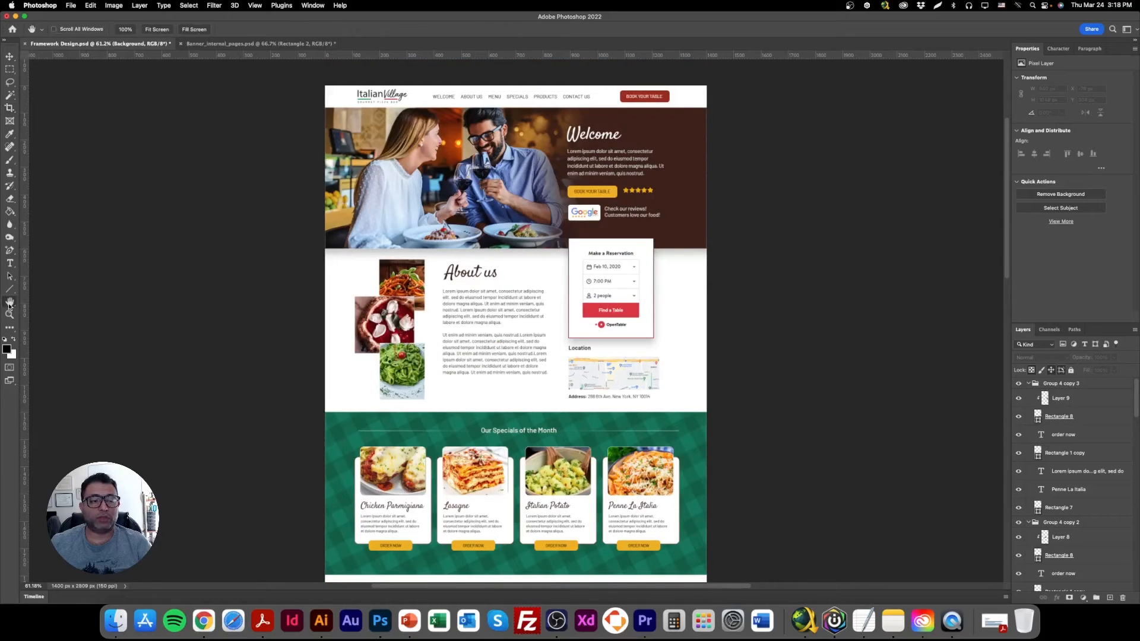
{"action": "double_click", "coordinate": [9, 314]}
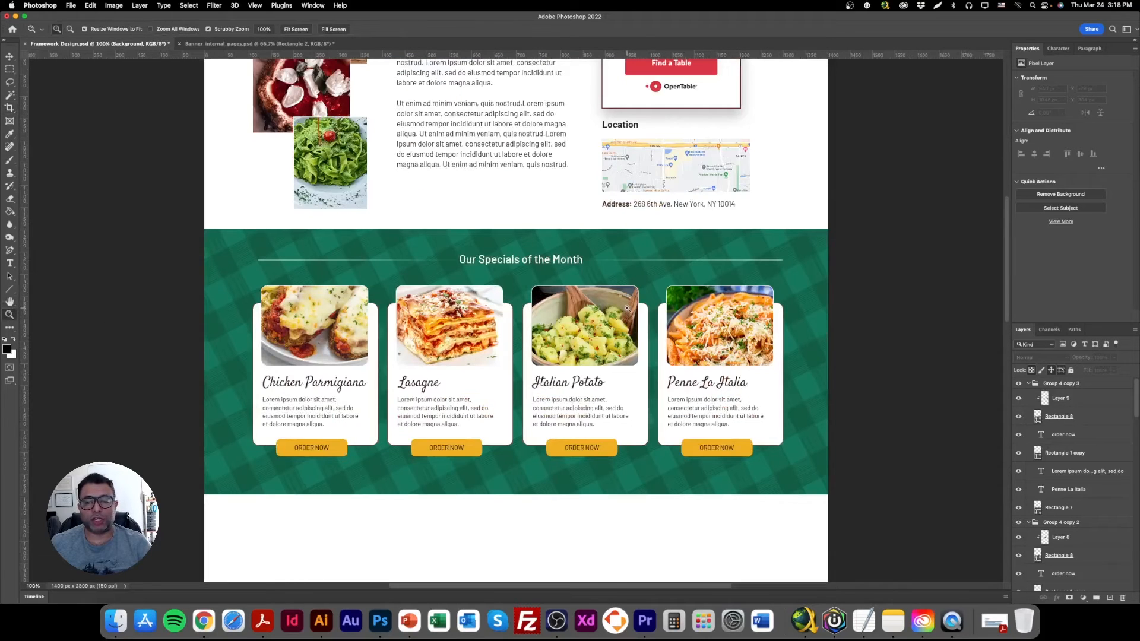
{"action": "scroll", "coordinate": [517, 242], "scroll_direction": "up", "scroll_amount": 10}
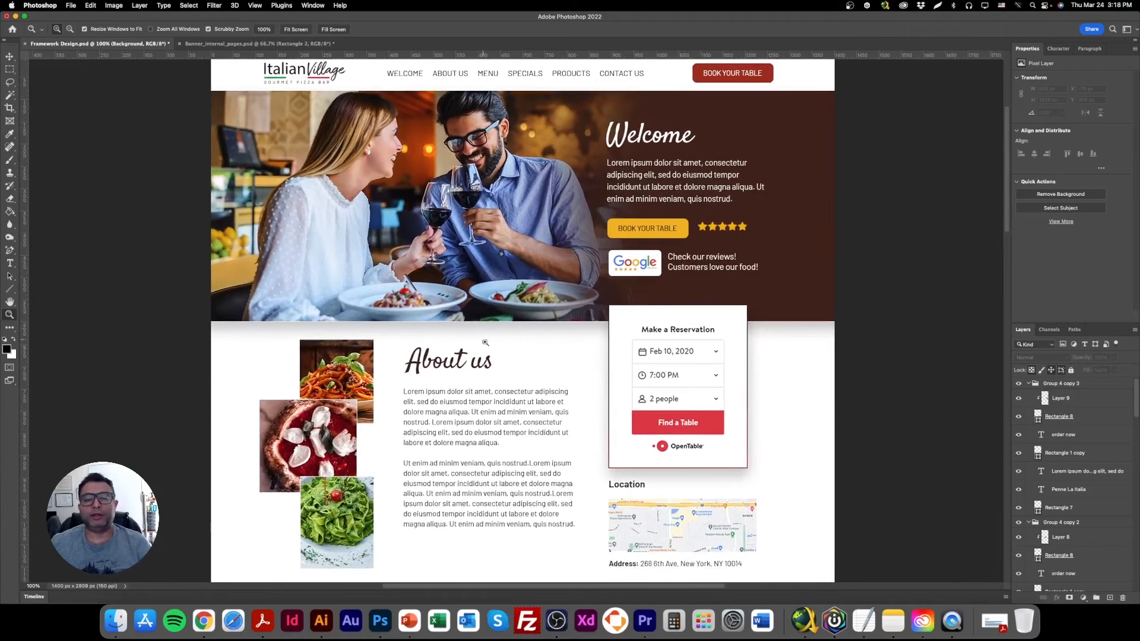
{"action": "scroll", "coordinate": [487, 333], "scroll_direction": "down", "scroll_amount": 1}
{"action": "scroll", "coordinate": [500, 397], "scroll_direction": "down", "scroll_amount": 5}
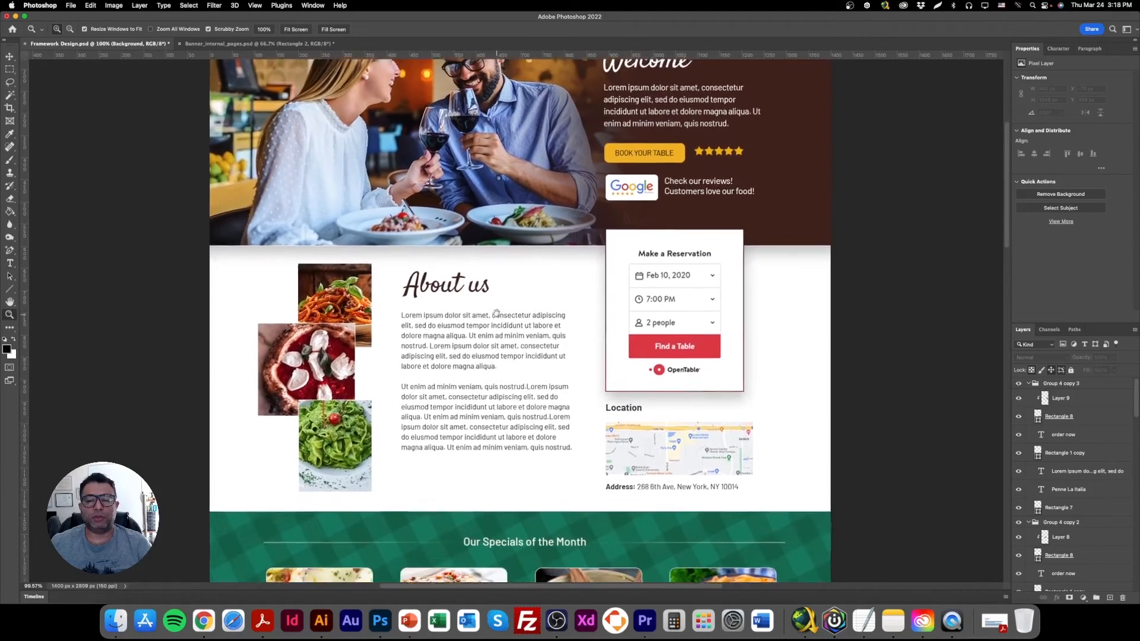
{"action": "scroll", "coordinate": [487, 322], "scroll_direction": "down", "scroll_amount": 4}
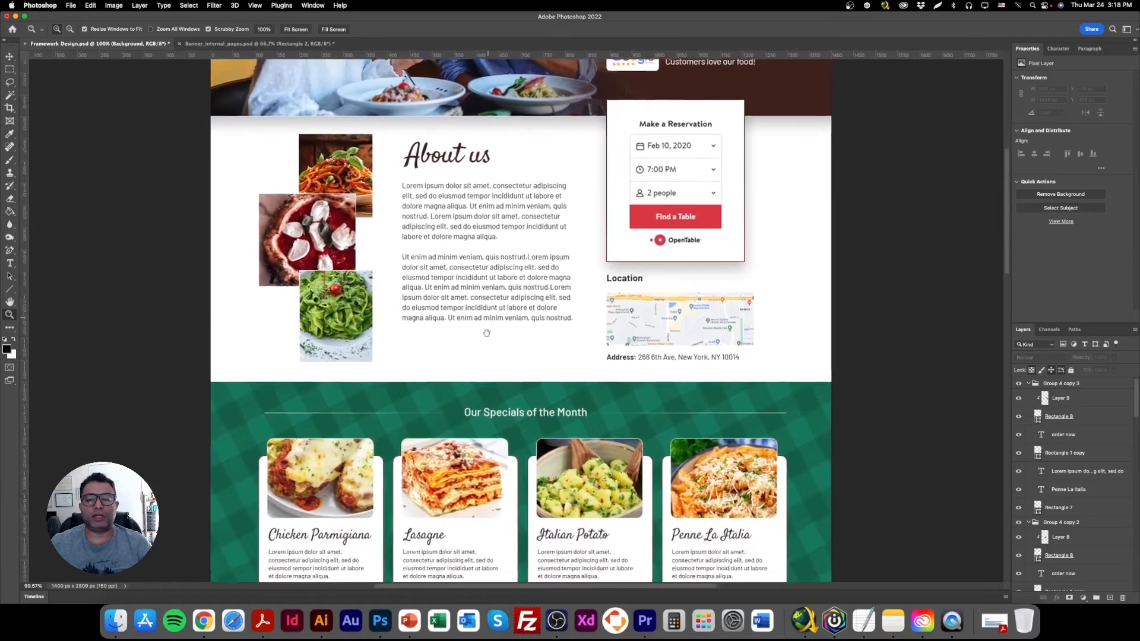
{"action": "scroll", "coordinate": [564, 219], "scroll_direction": "up", "scroll_amount": 3}
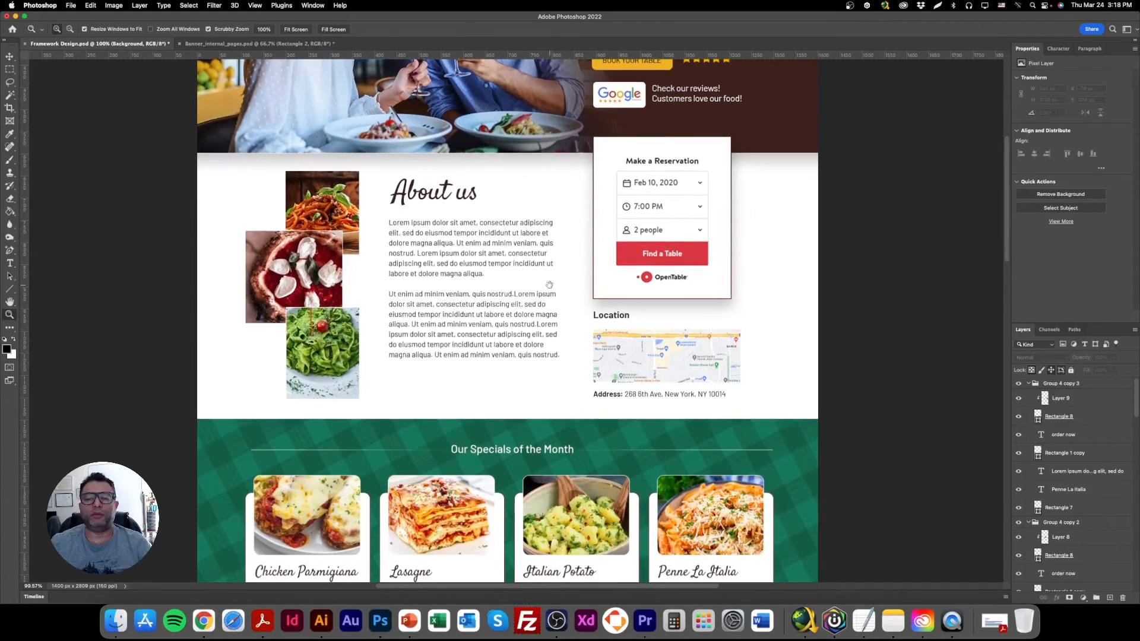
{"action": "left_click_drag", "start_coordinate": [506, 324], "coordinate": [554, 294]}
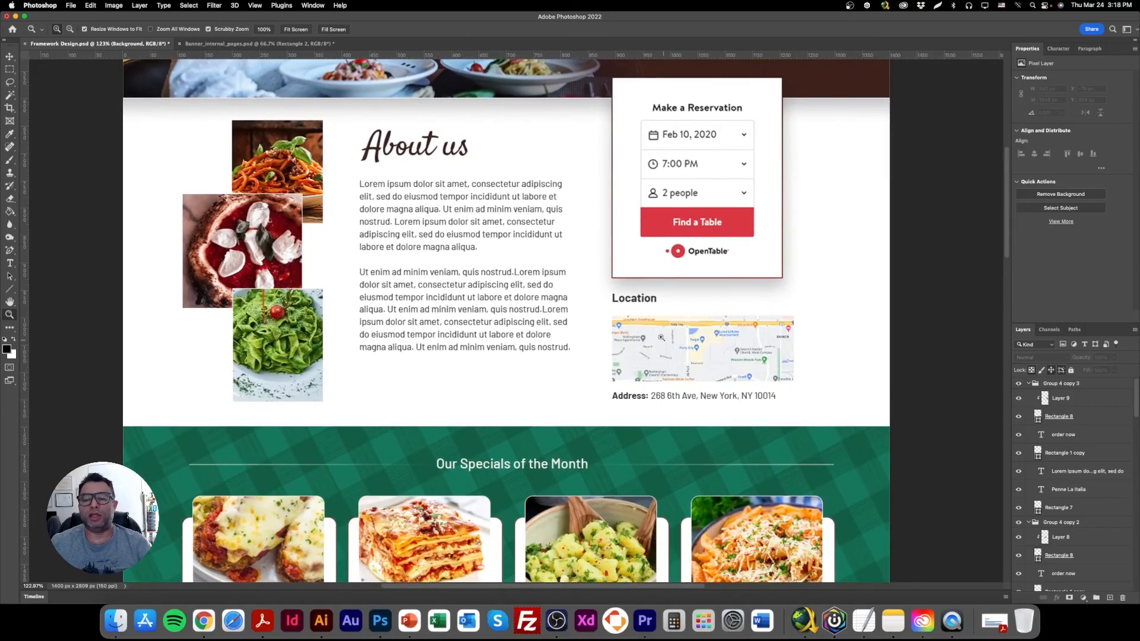
{"action": "left_click_drag", "start_coordinate": [607, 338], "coordinate": [589, 241]}
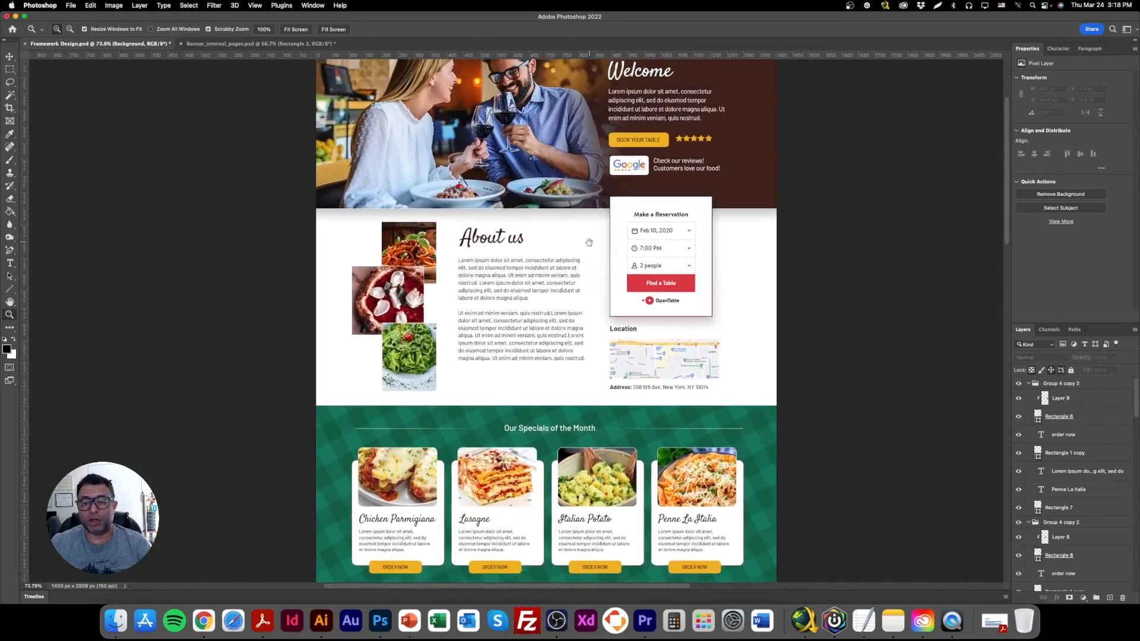
{"action": "scroll", "coordinate": [550, 372], "scroll_direction": "down", "scroll_amount": 5}
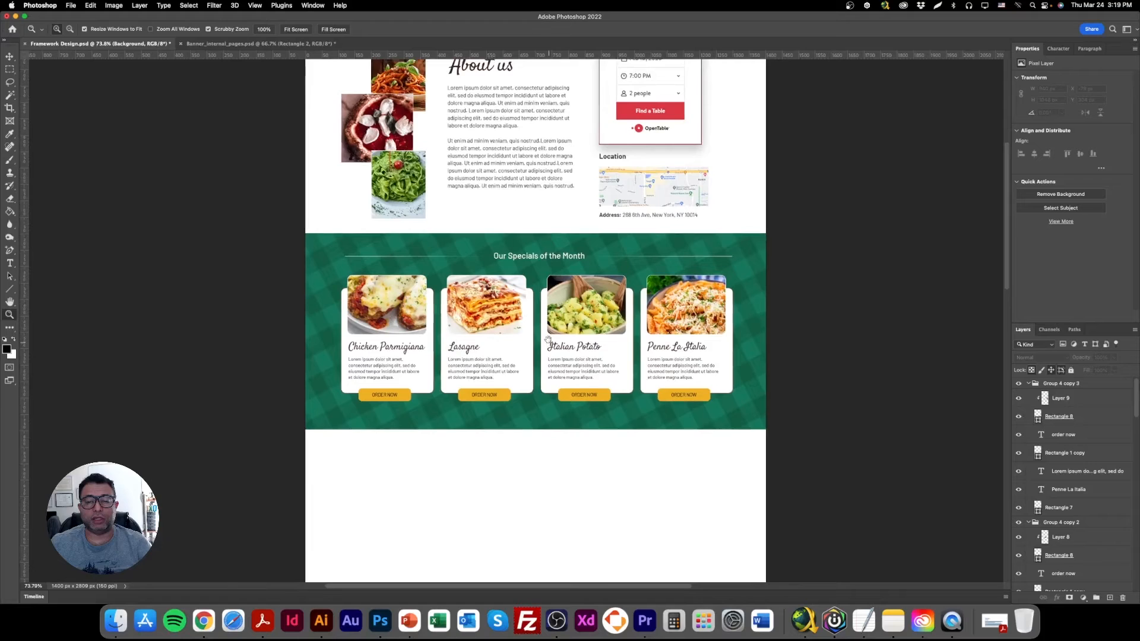
{"action": "mouse_move", "coordinate": [543, 337]}
{"action": "left_mouse_down"}
{"action": "mouse_move", "coordinate": [545, 312]}
{"action": "mouse_move", "coordinate": [539, 351]}
{"action": "left_mouse_up"}
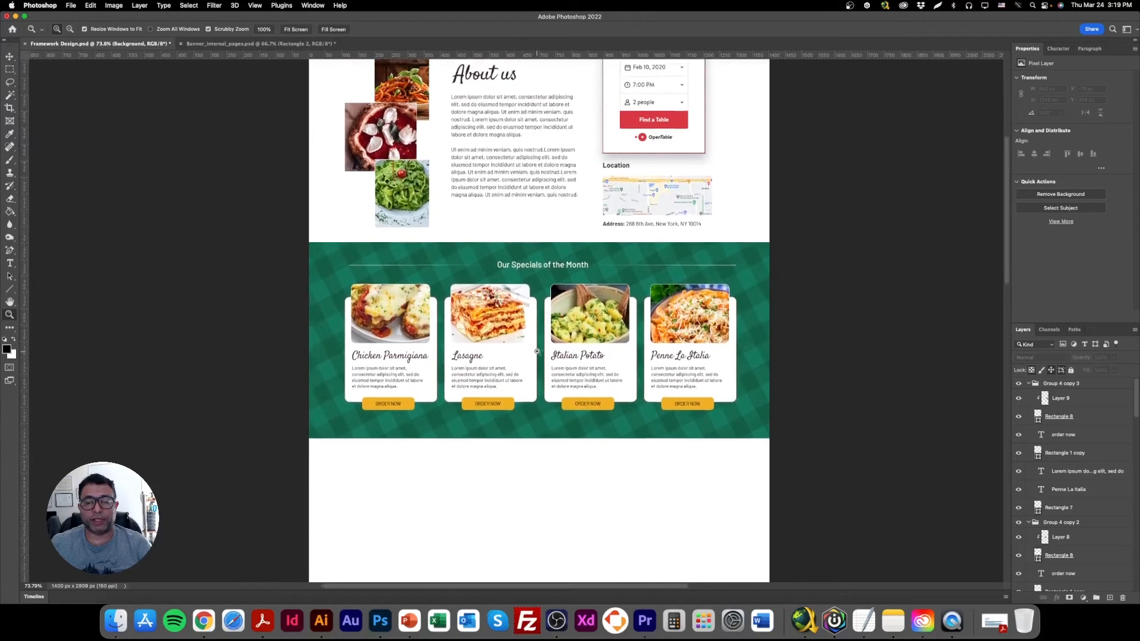
{"action": "scroll", "coordinate": [537, 352], "scroll_direction": "down", "scroll_amount": 1}
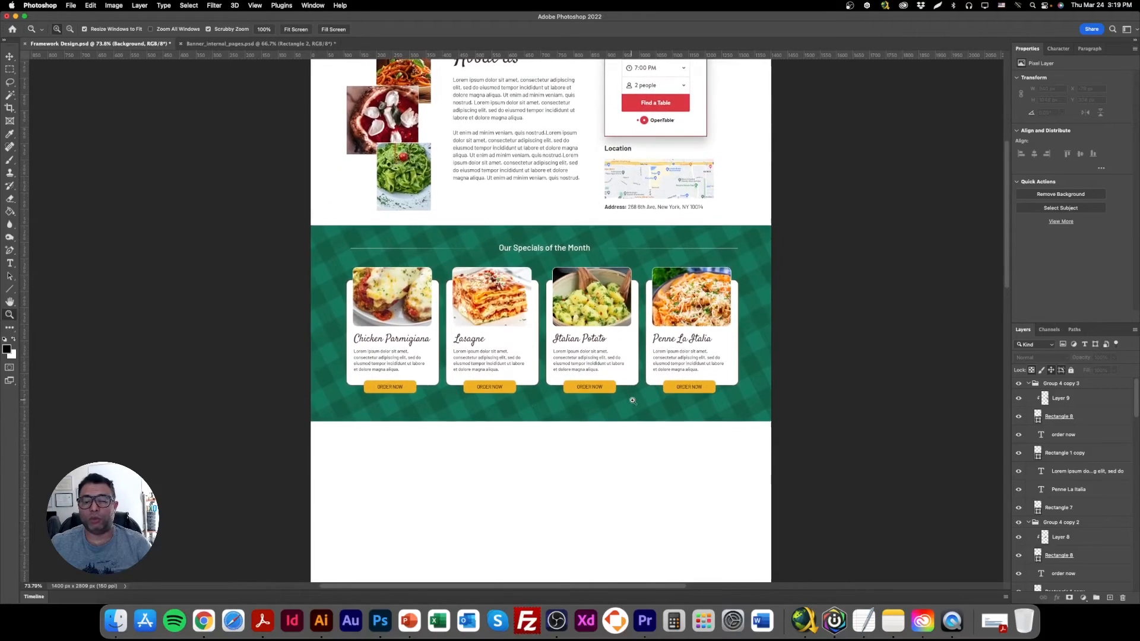
{"action": "scroll", "coordinate": [497, 415], "scroll_direction": "down", "scroll_amount": 6}
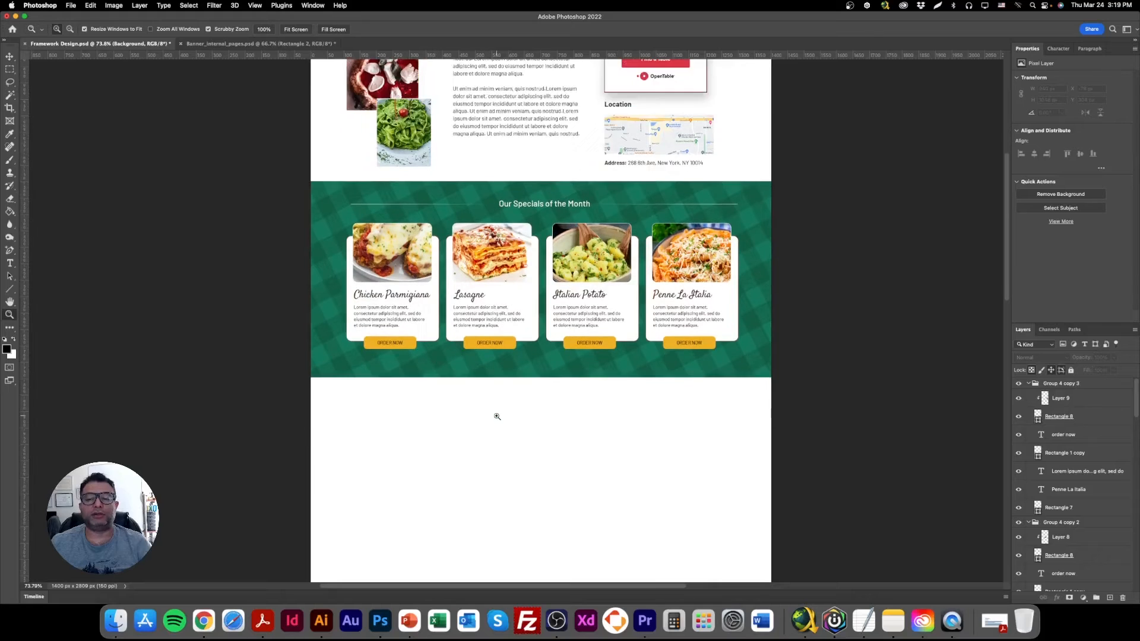
Draw a black rectangle about 1434 by 391 px across the full page width, just below the green specials band.
{"action": "left_click", "coordinate": [9, 57]}
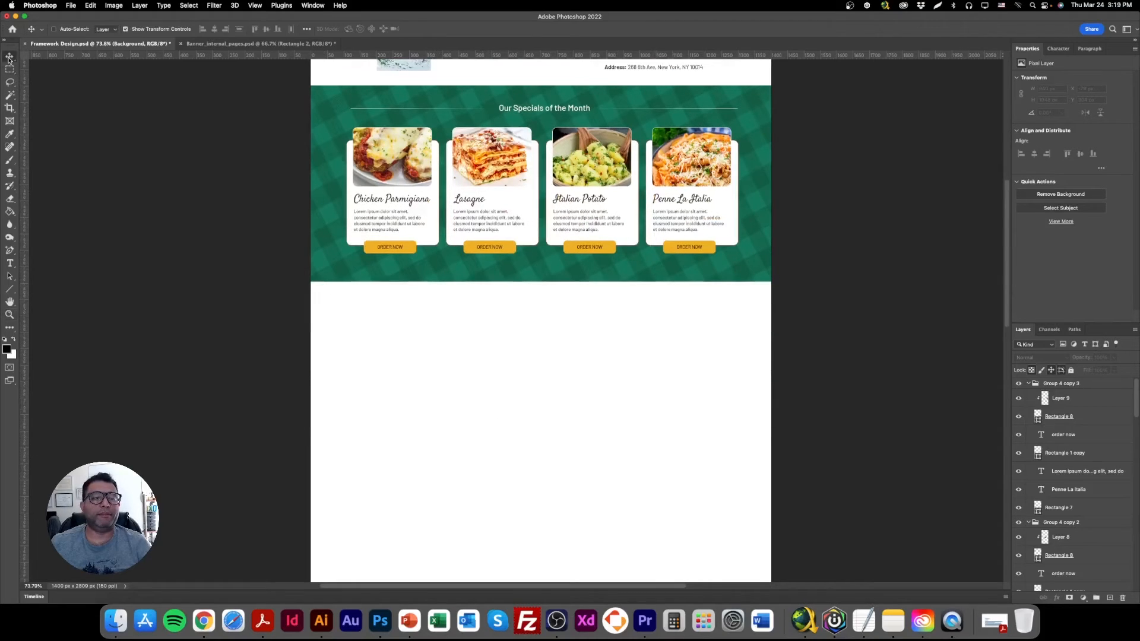
{"action": "left_click", "coordinate": [9, 289]}
{"action": "right_click", "coordinate": [9, 289]}
{"action": "left_click", "coordinate": [47, 292]}
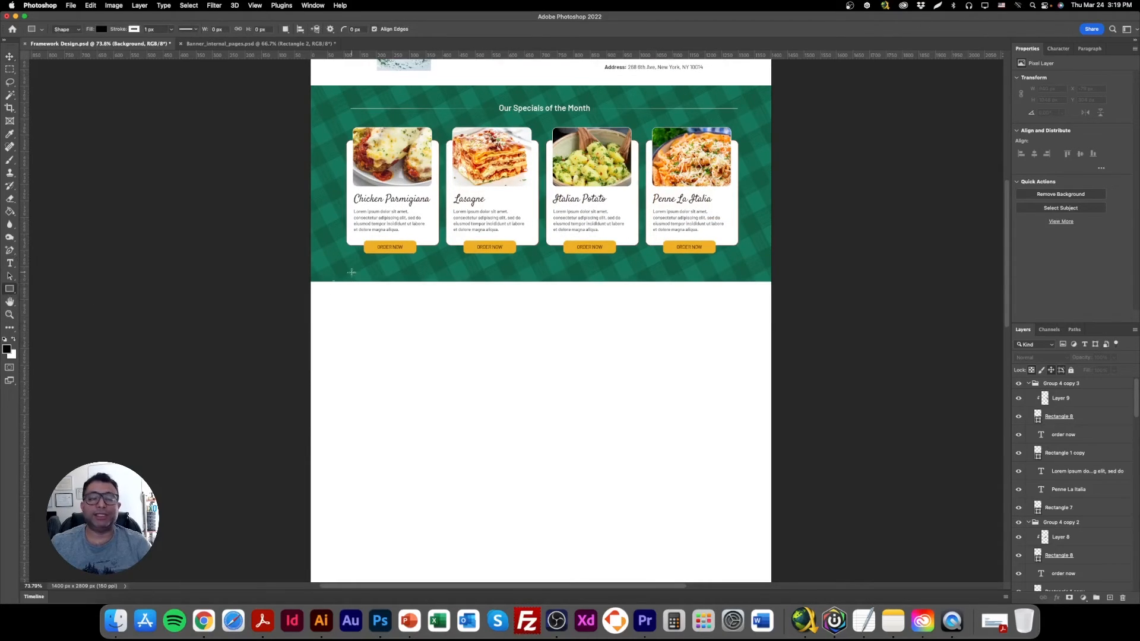
{"action": "left_click_drag", "start_coordinate": [306, 280], "coordinate": [777, 409]}
{"action": "left_click", "coordinate": [9, 57]}
{"action": "mouse_move", "coordinate": [462, 328]}
{"action": "left_mouse_down"}
{"action": "mouse_move", "coordinate": [483, 338]}
{"action": "mouse_move", "coordinate": [465, 331]}
{"action": "left_mouse_up"}
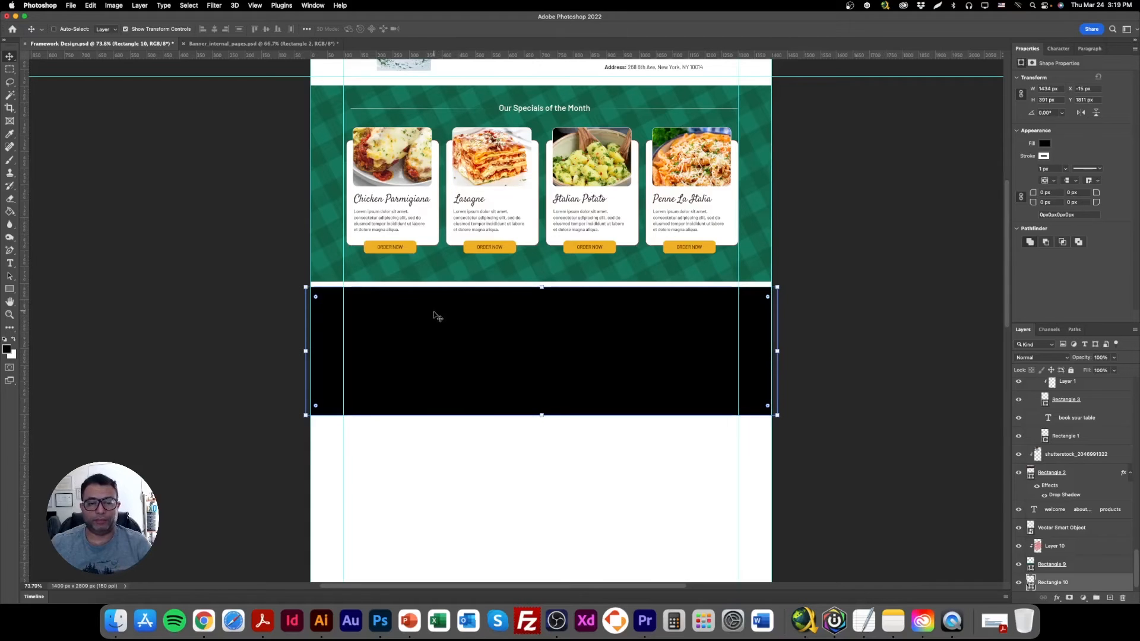
Switch to Chrome and open the Shutterstock website in place of the tablecloth image search.
{"action": "left_click", "coordinate": [203, 620]}
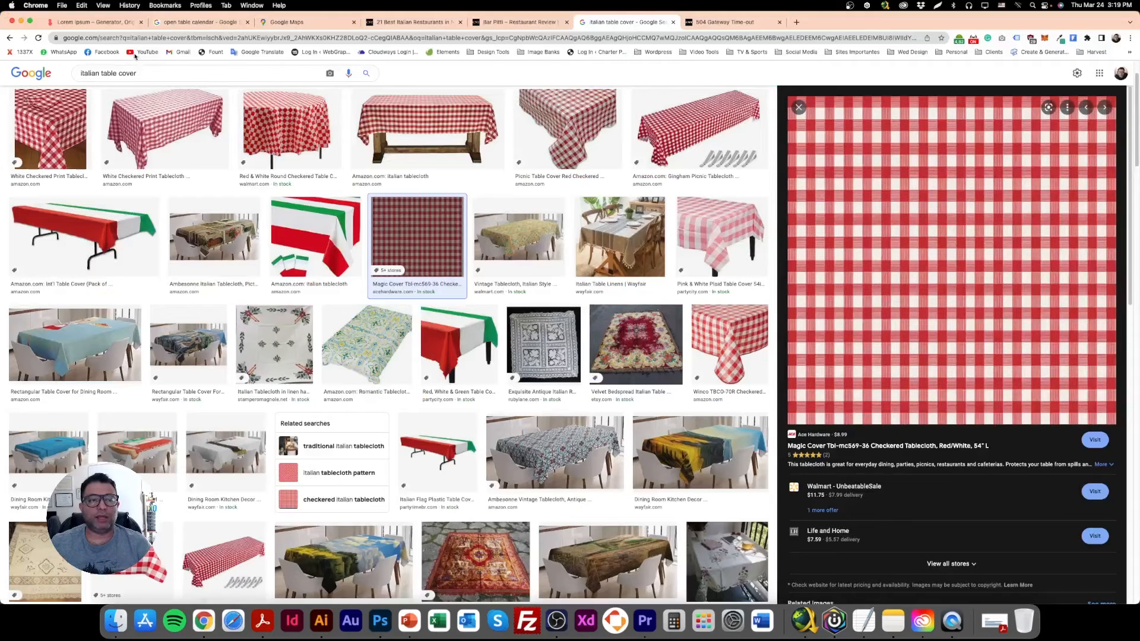
{"action": "left_click", "coordinate": [293, 38]}
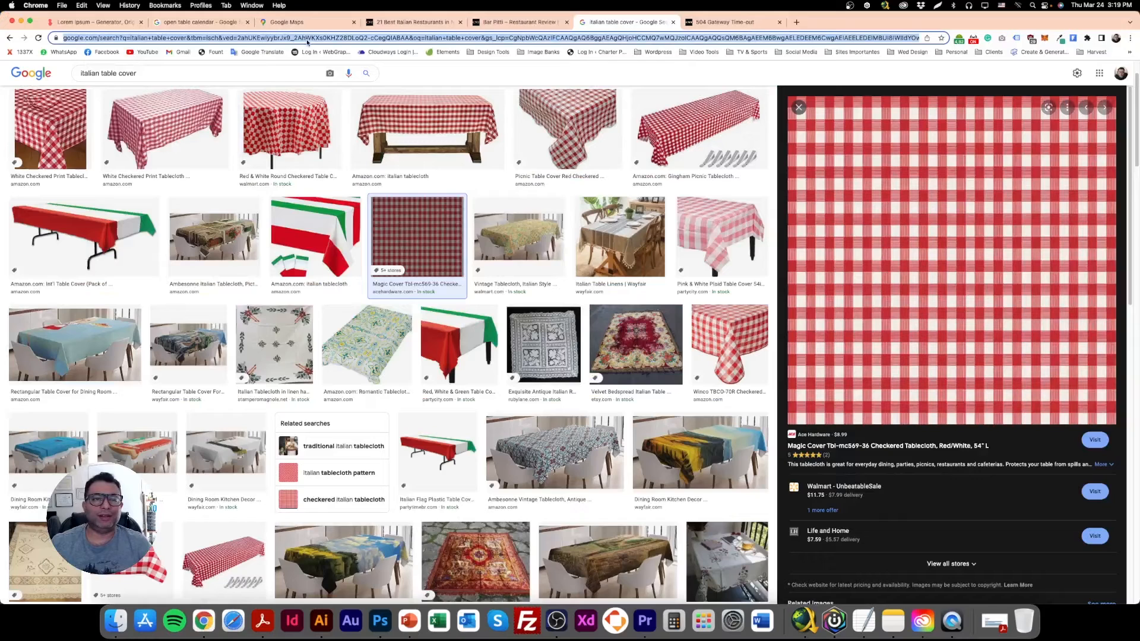
{"action": "type", "text": "shut"}
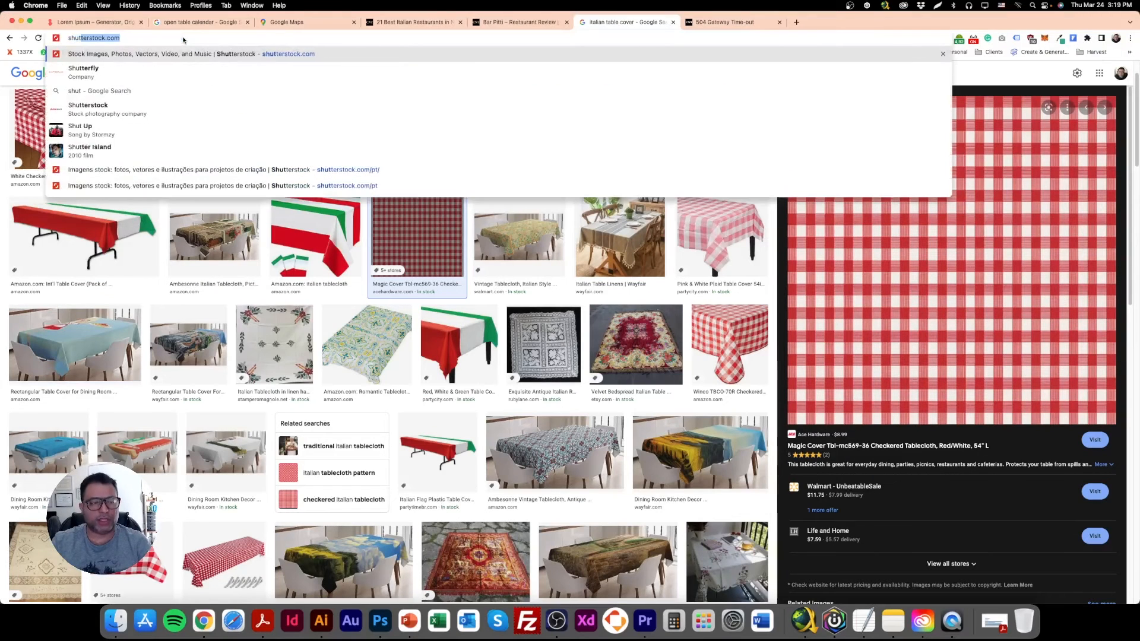
{"action": "key", "text": "Return"}
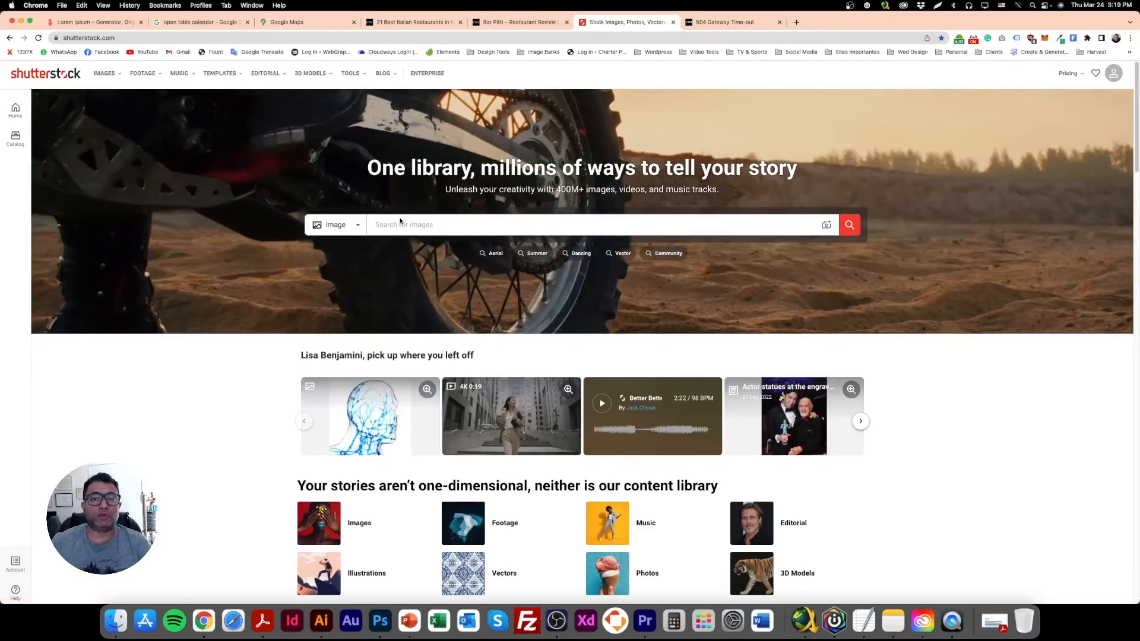
Search Shutterstock images for "family italian restaurant".
{"action": "type", "text": "i"}
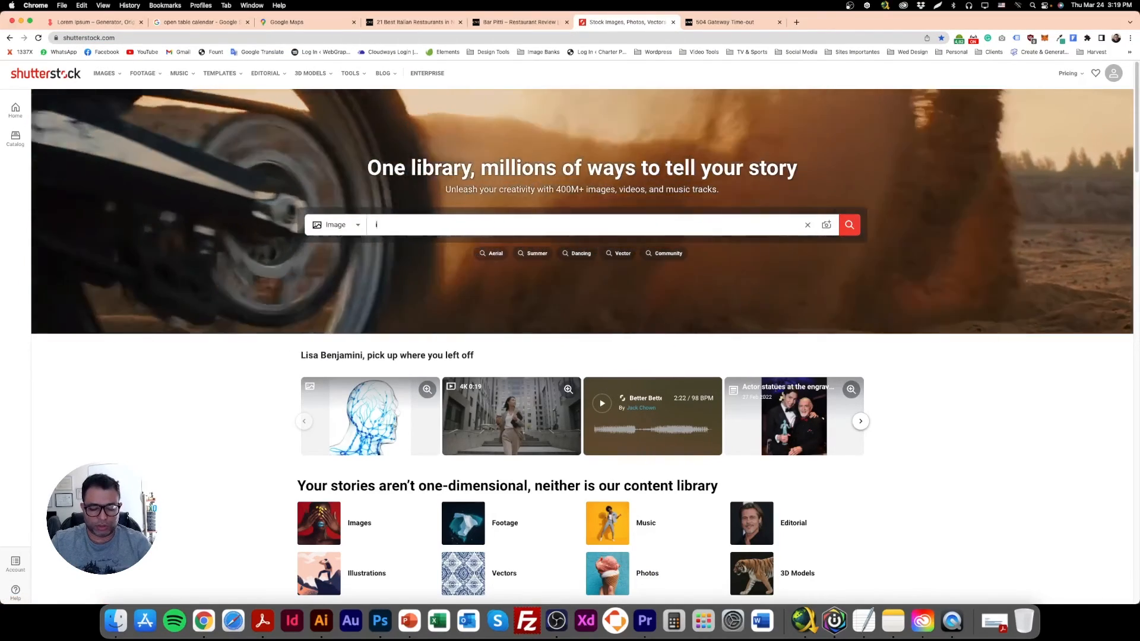
{"action": "type", "text": "ta;lian"}
{"action": "key", "text": "super+a"}
{"action": "type", "text": "f"}
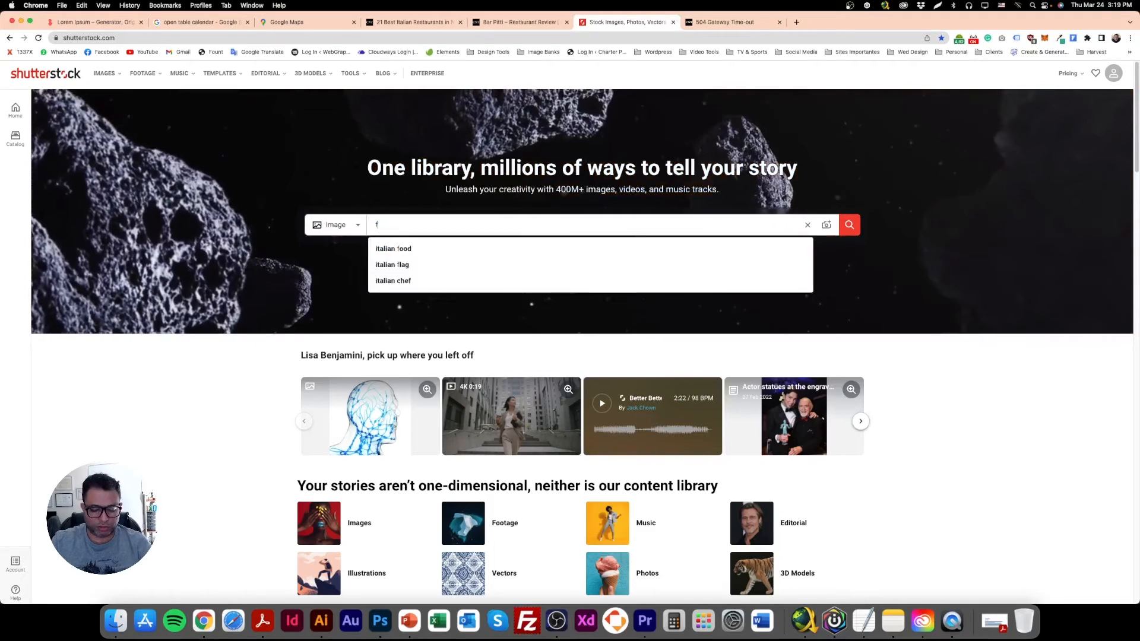
{"action": "type", "text": "amily italian "}
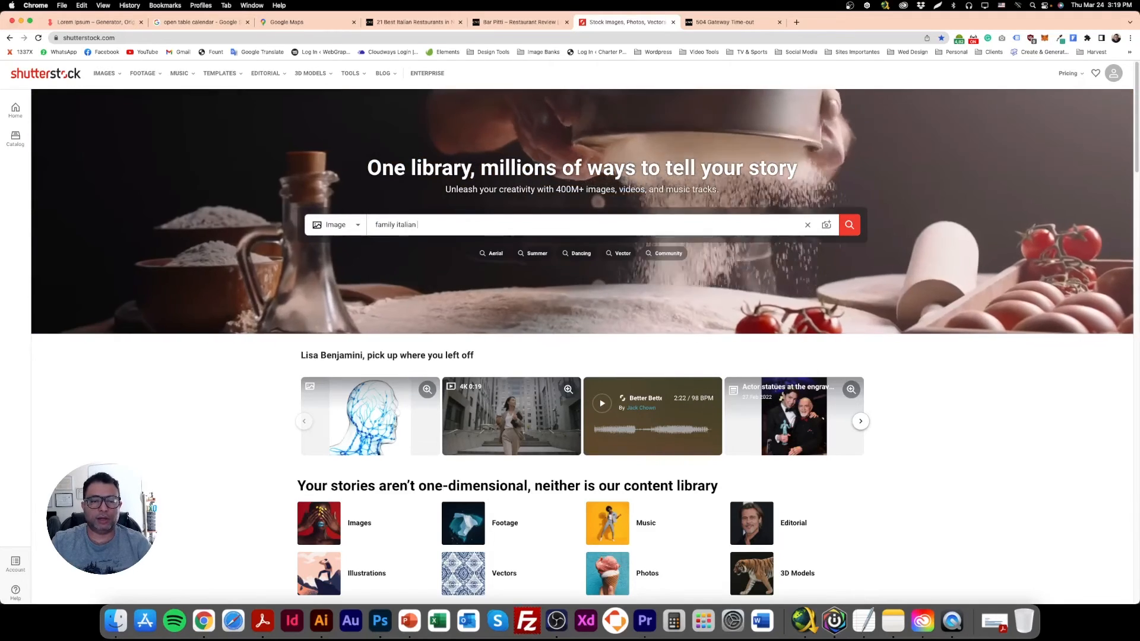
{"action": "type", "text": "restaurant"}
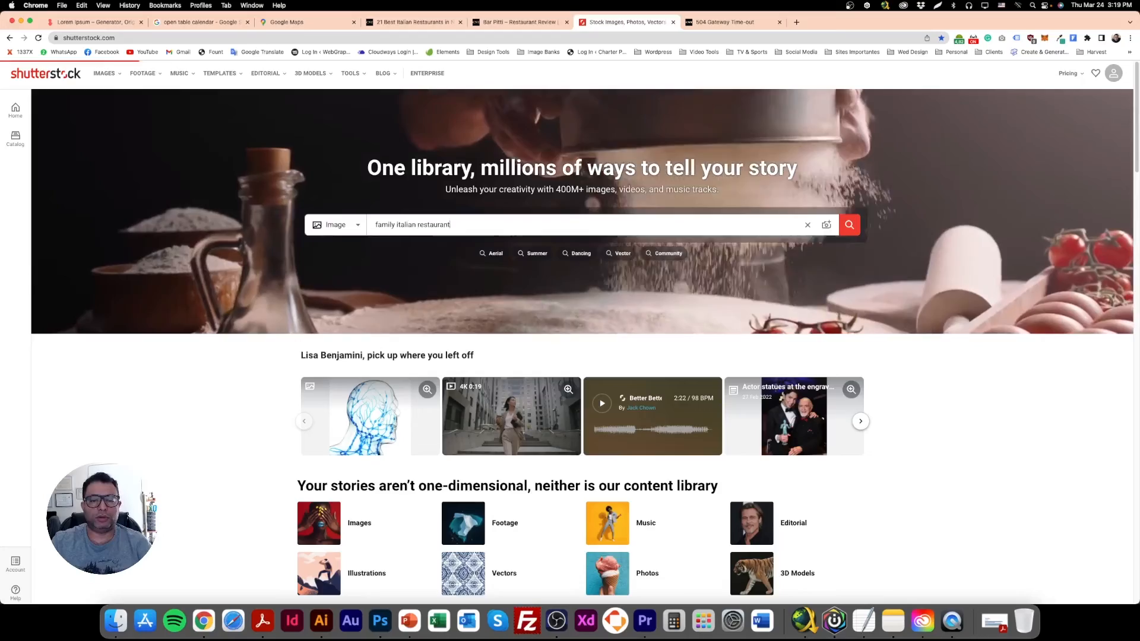
{"action": "key", "text": "Return"}
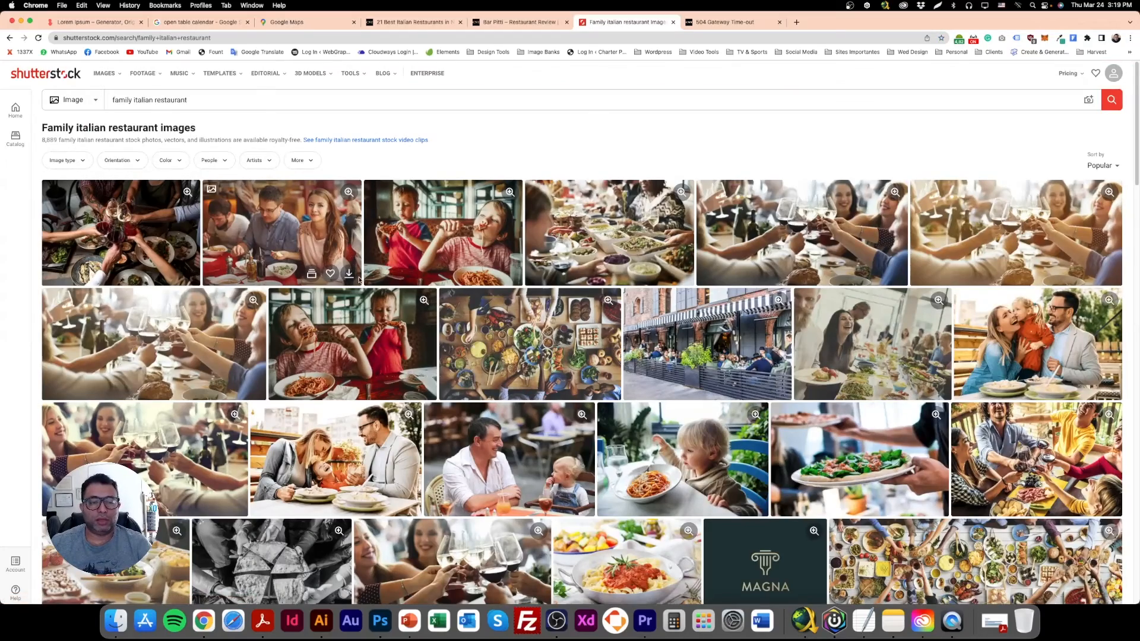
Browse the first page of restaurant photos and open the parents-and-daughter pasta photo in a new tab.
{"action": "scroll", "coordinate": [621, 447], "scroll_direction": "down", "scroll_amount": 5}
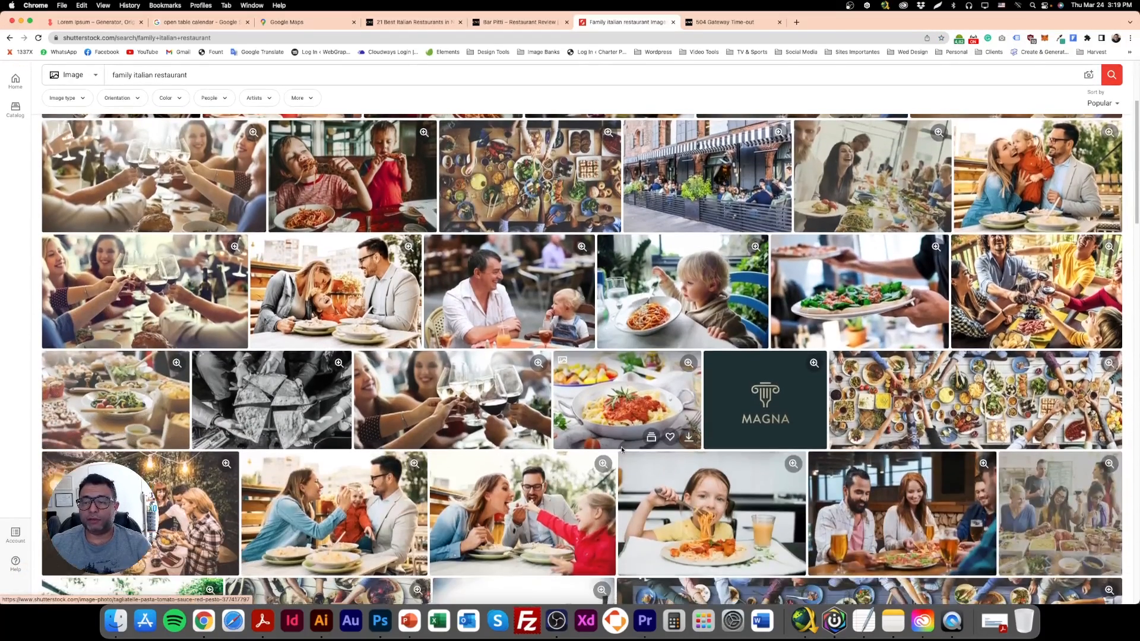
{"action": "scroll", "coordinate": [621, 449], "scroll_direction": "down", "scroll_amount": 5}
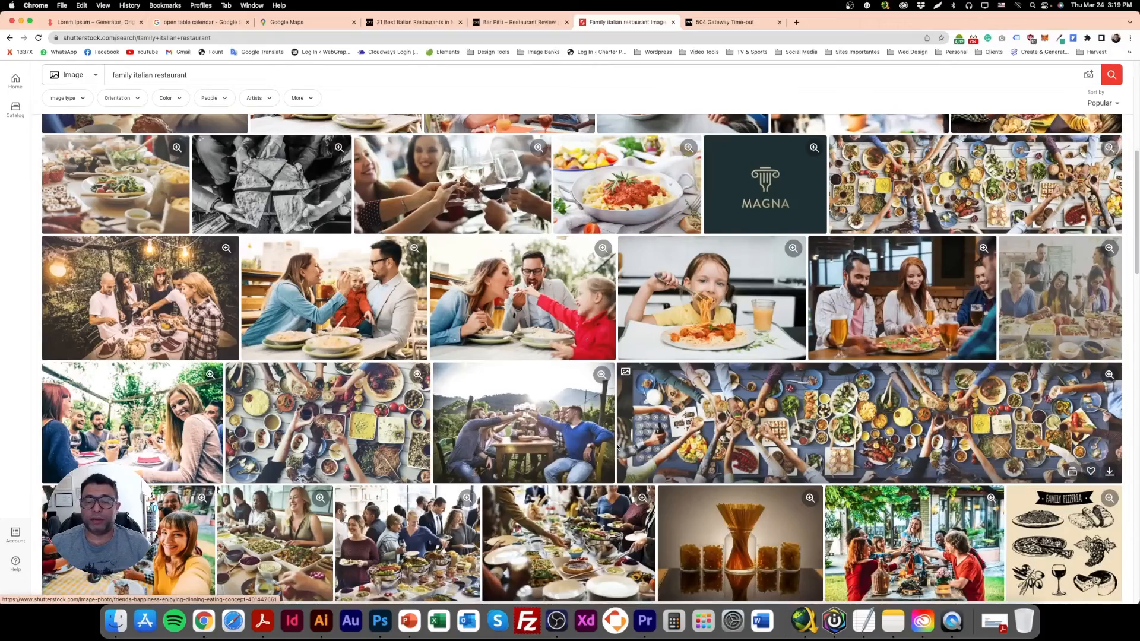
{"action": "scroll", "coordinate": [618, 446], "scroll_direction": "down", "scroll_amount": 3}
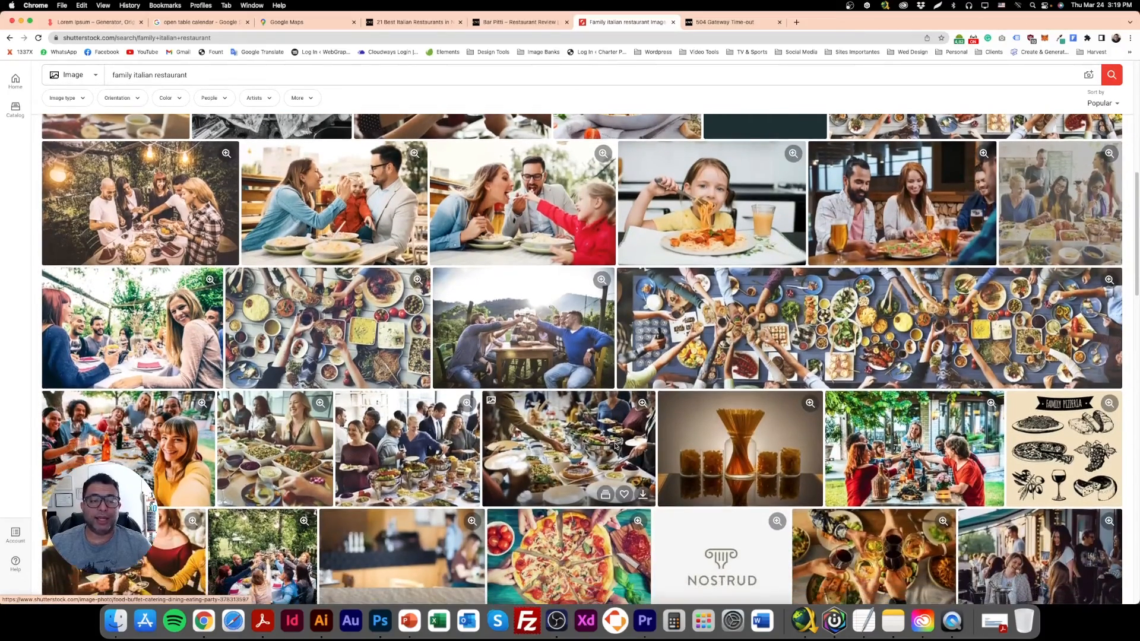
{"action": "scroll", "coordinate": [615, 444], "scroll_direction": "down", "scroll_amount": 5}
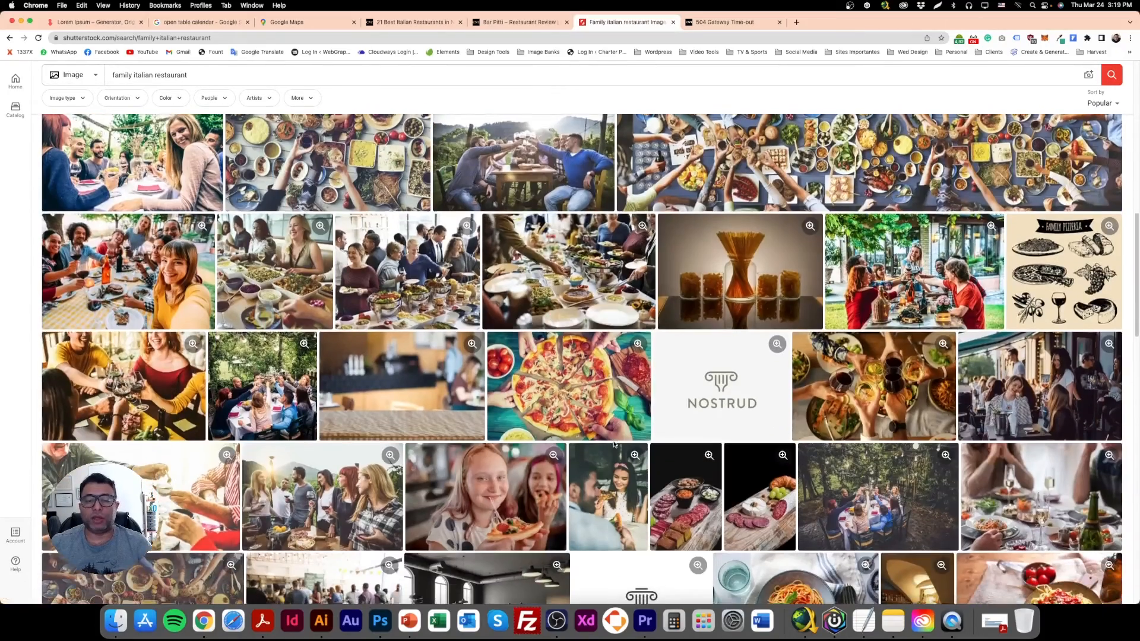
{"action": "scroll", "coordinate": [614, 445], "scroll_direction": "down", "scroll_amount": 5}
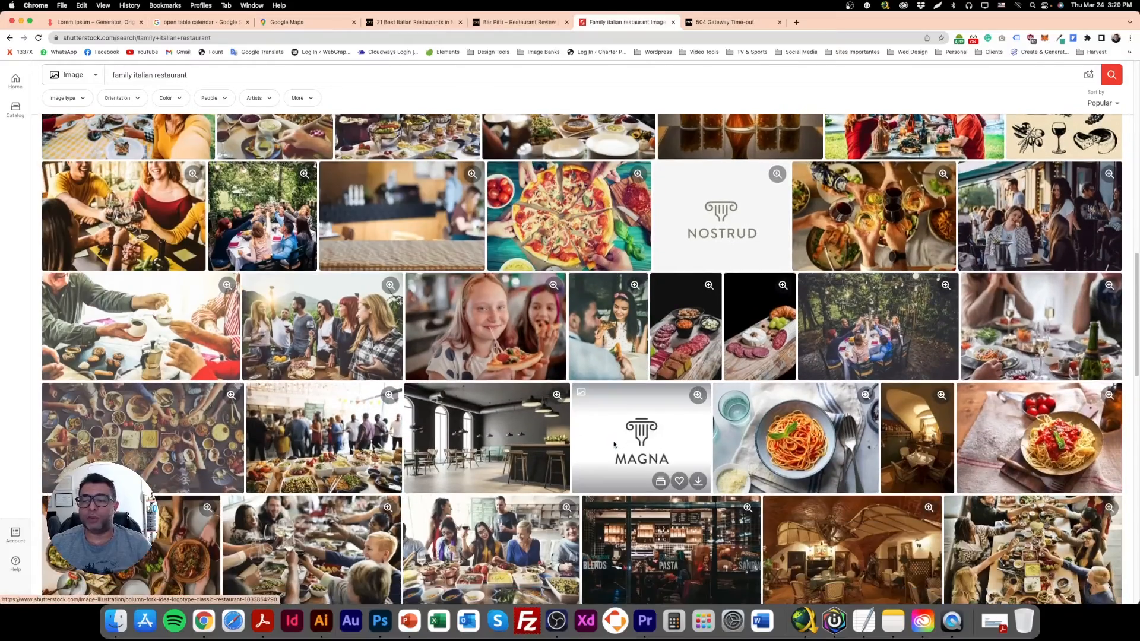
{"action": "scroll", "coordinate": [614, 444], "scroll_direction": "down", "scroll_amount": 7}
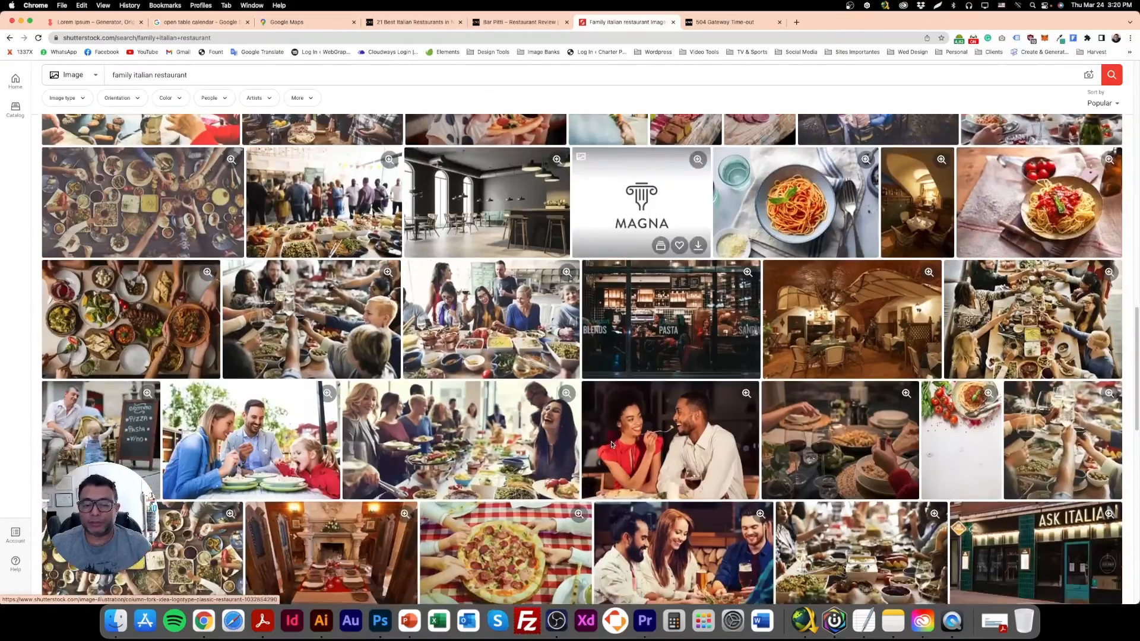
{"action": "scroll", "coordinate": [612, 444], "scroll_direction": "down", "scroll_amount": 5}
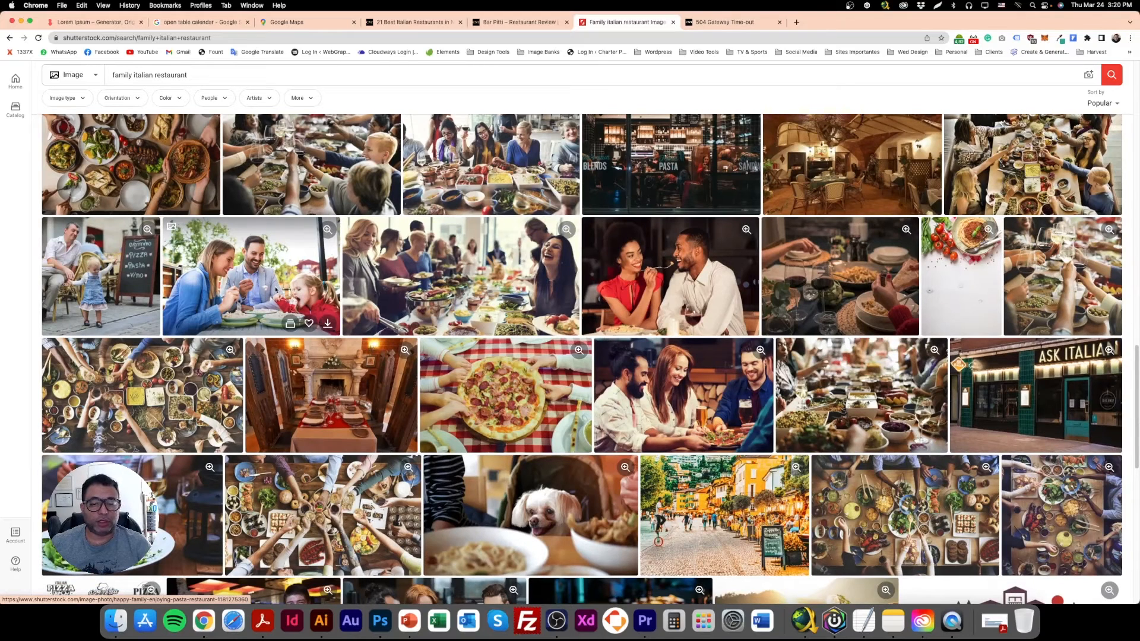
{"action": "right_click", "coordinate": [289, 257]}
{"action": "left_click", "coordinate": [302, 260]}
{"action": "scroll", "coordinate": [457, 387], "scroll_direction": "down", "scroll_amount": 10}
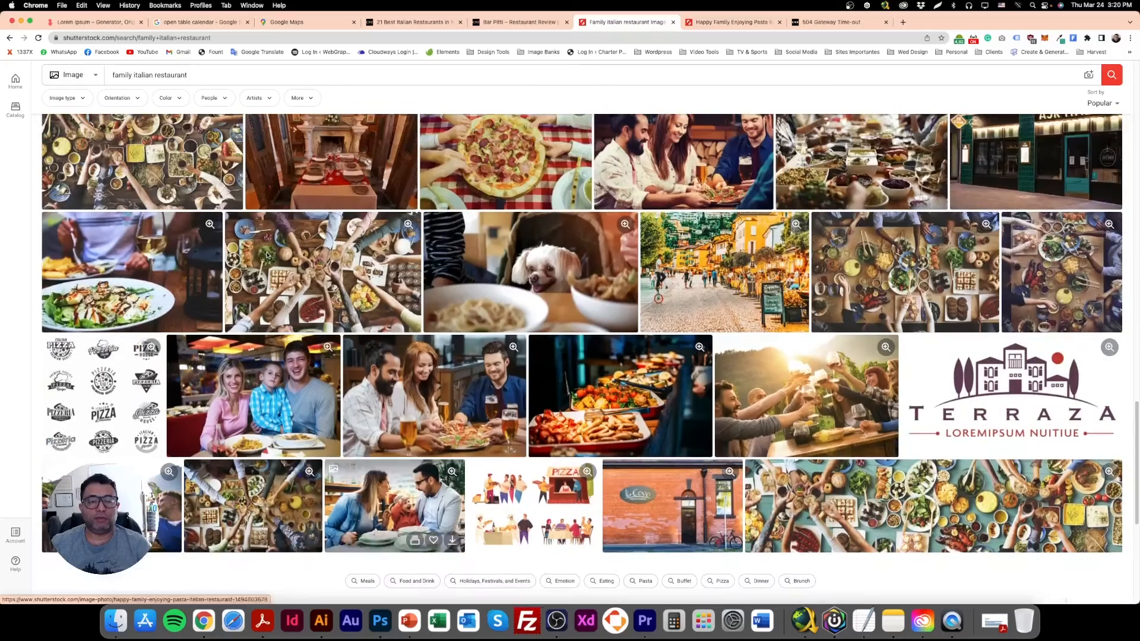
Refine the image search to "family and kids italian restaurant".
{"action": "scroll", "coordinate": [457, 387], "scroll_direction": "up", "scroll_amount": 3}
{"action": "left_click", "coordinate": [138, 75]}
{"action": "type", "text": "and kids"}
{"action": "key", "text": "Return"}
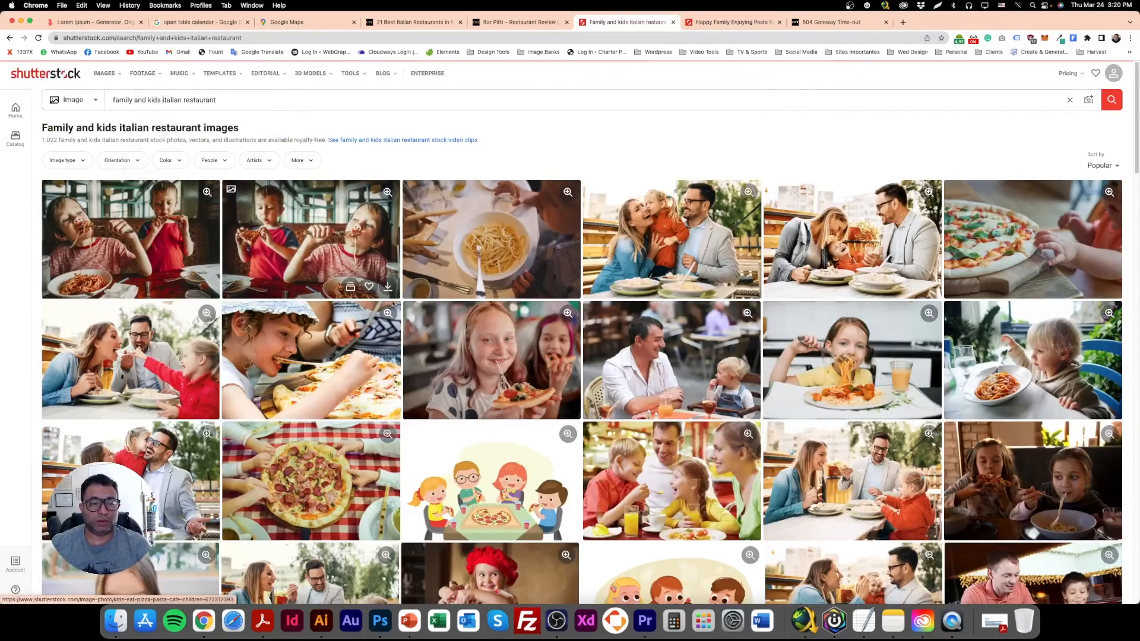
Open the photo of the couple laughing with their child over pasta in a new tab and view its page.
{"action": "scroll", "coordinate": [622, 434], "scroll_direction": "down", "scroll_amount": 1}
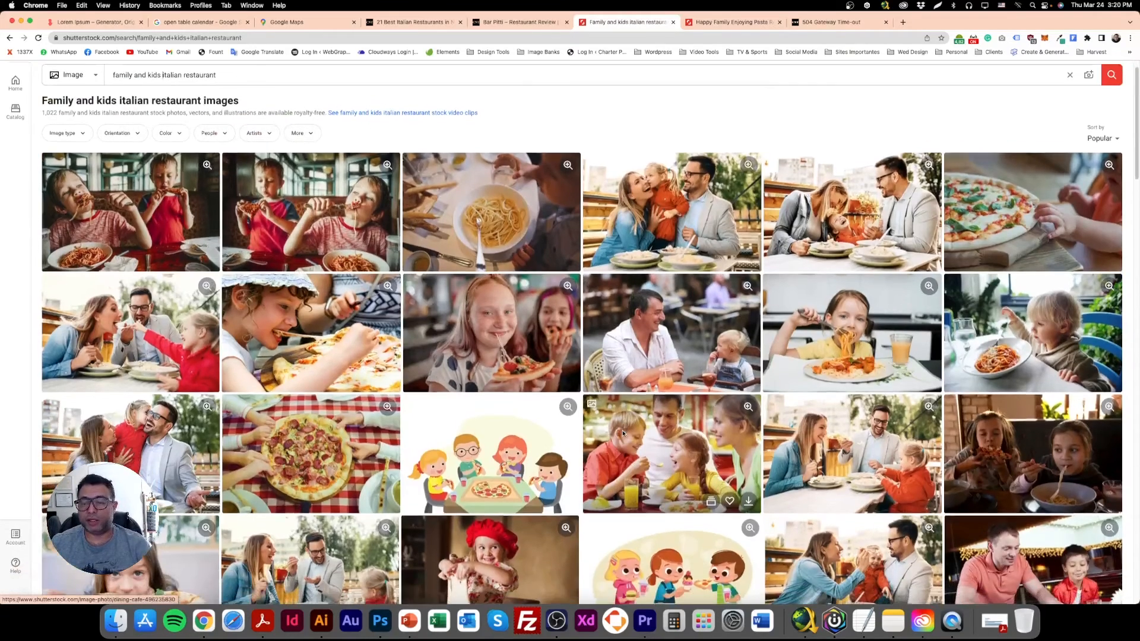
{"action": "right_click", "coordinate": [859, 203]}
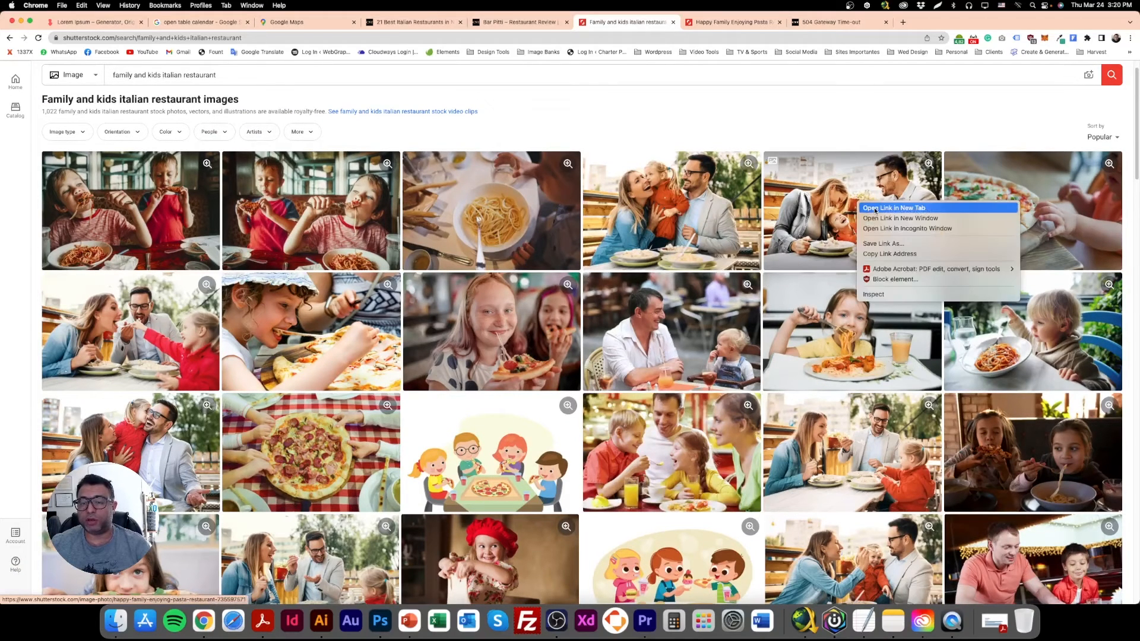
{"action": "left_click", "coordinate": [875, 209]}
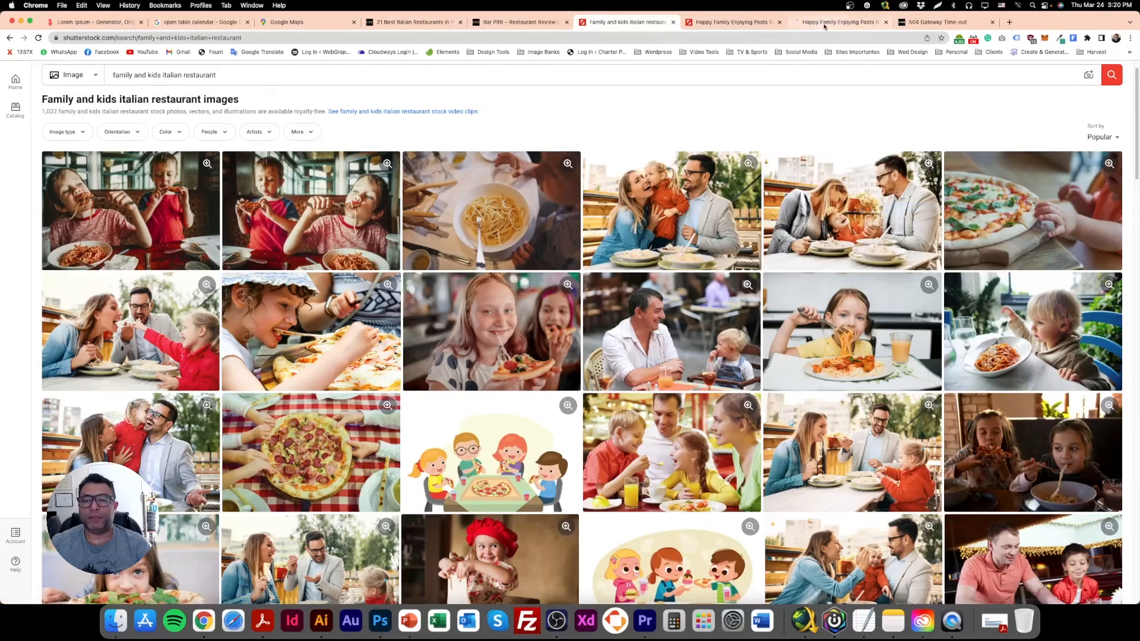
{"action": "left_click", "coordinate": [824, 24]}
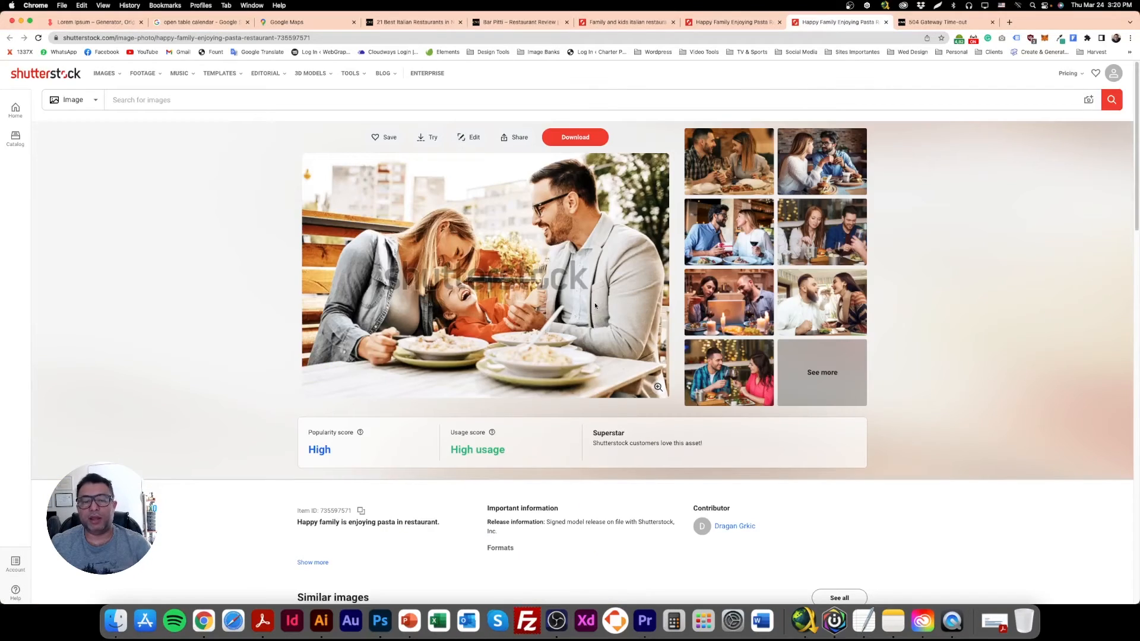
Download the family pasta photo into the Specials Photos folder as shutterstock_735597571.
{"action": "left_click", "coordinate": [573, 145]}
{"action": "left_click", "coordinate": [1029, 386]}
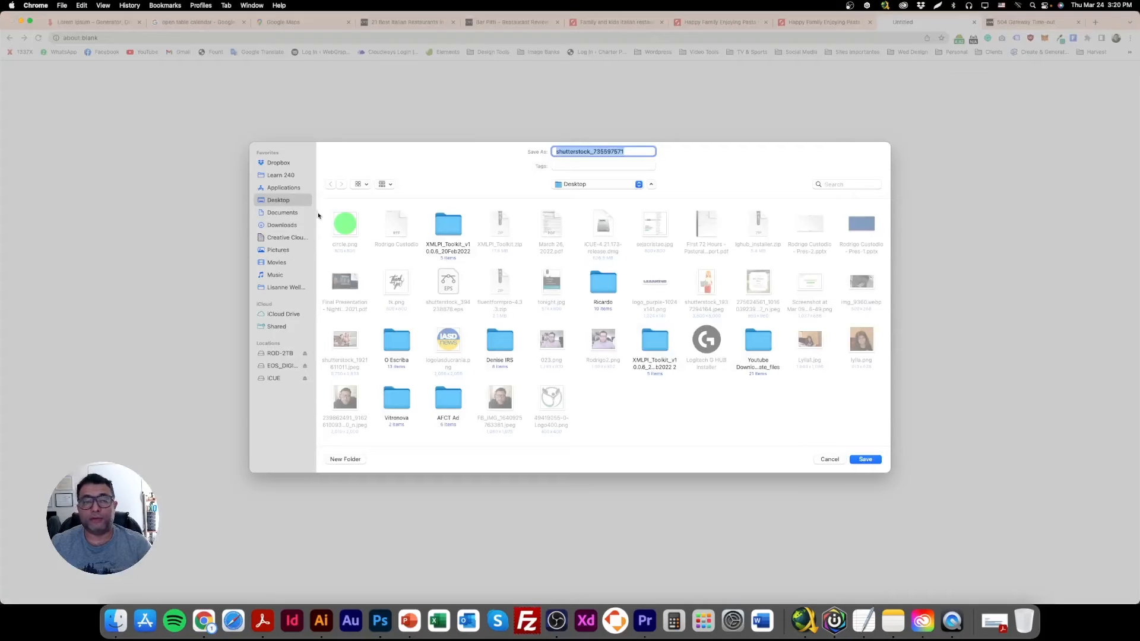
{"action": "left_click", "coordinate": [579, 184]}
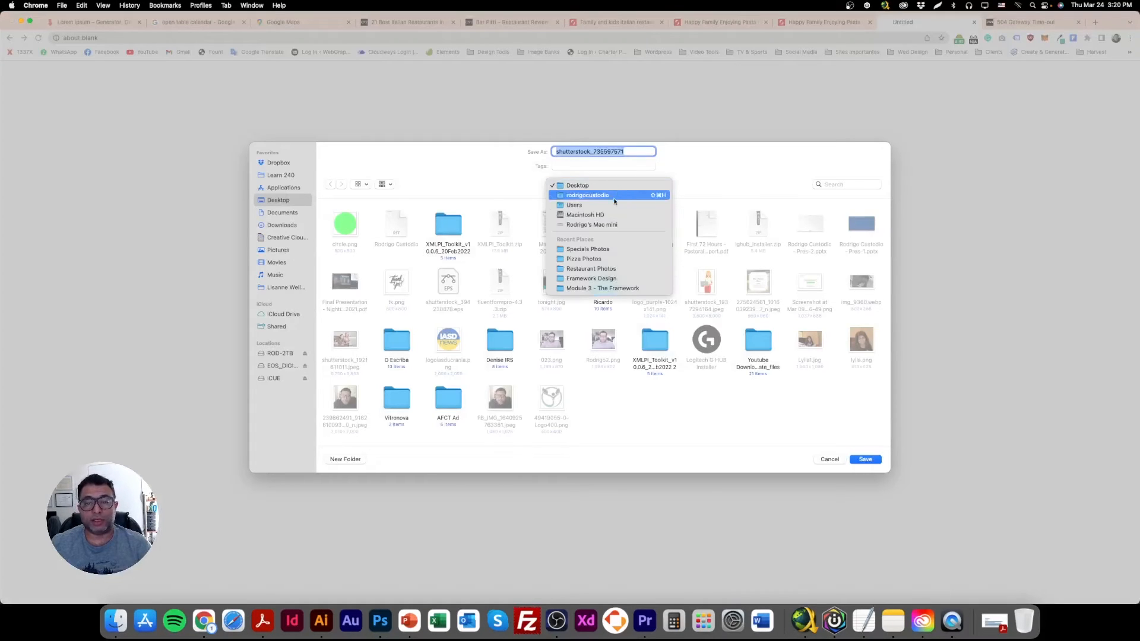
{"action": "left_click", "coordinate": [597, 249]}
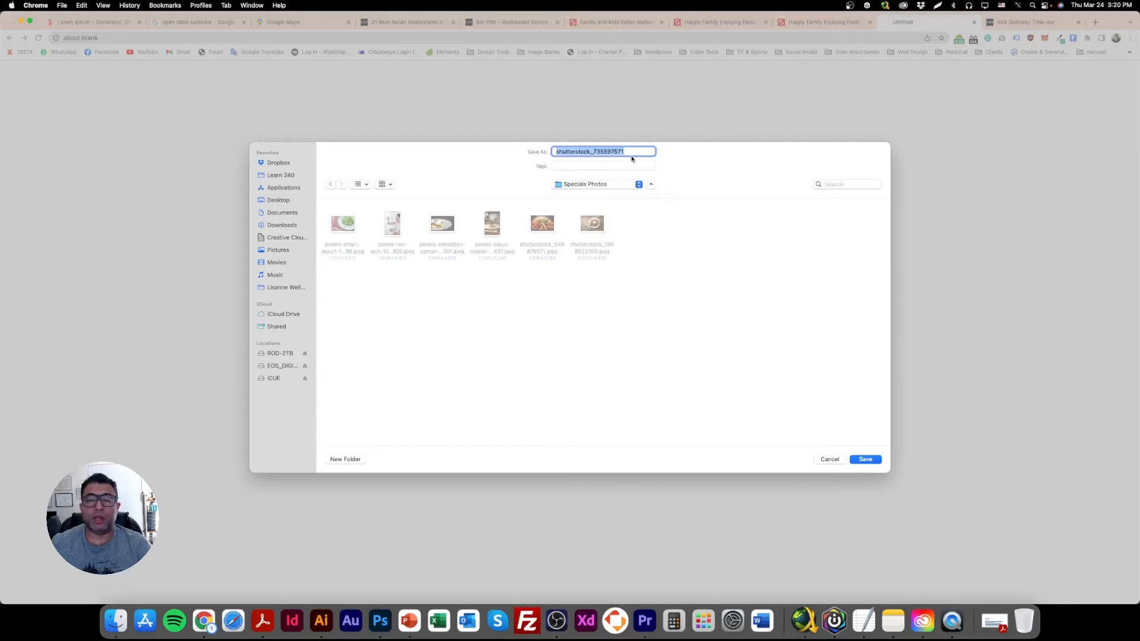
{"action": "key", "text": "Return"}
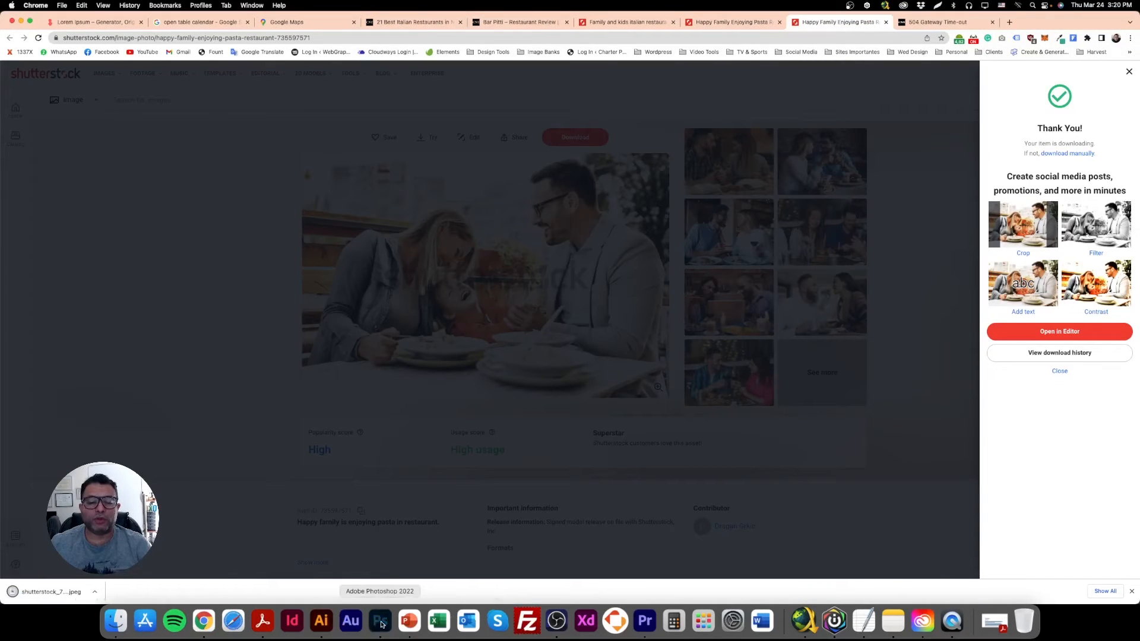
Switch to Photoshop, select the black rectangle, and place the downloaded family photo as an embedded image above it.
{"action": "left_click", "coordinate": [381, 622]}
{"action": "right_click", "coordinate": [407, 326]}
{"action": "left_click", "coordinate": [439, 330]}
{"action": "left_click", "coordinate": [71, 5]}
{"action": "left_click", "coordinate": [110, 176]}
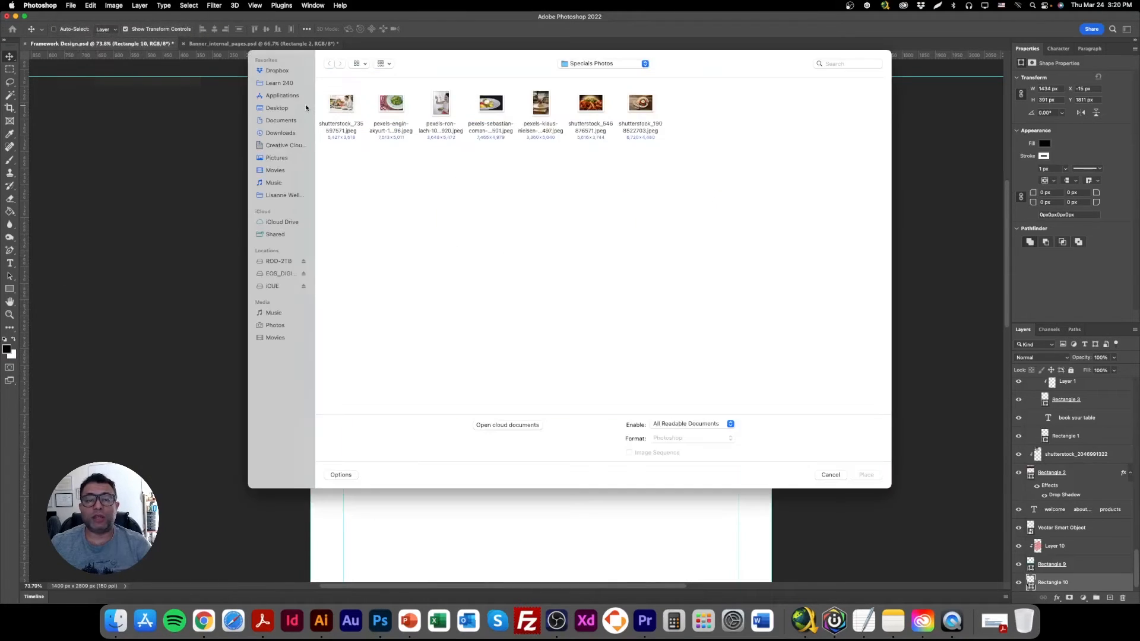
{"action": "double_click", "coordinate": [341, 104]}
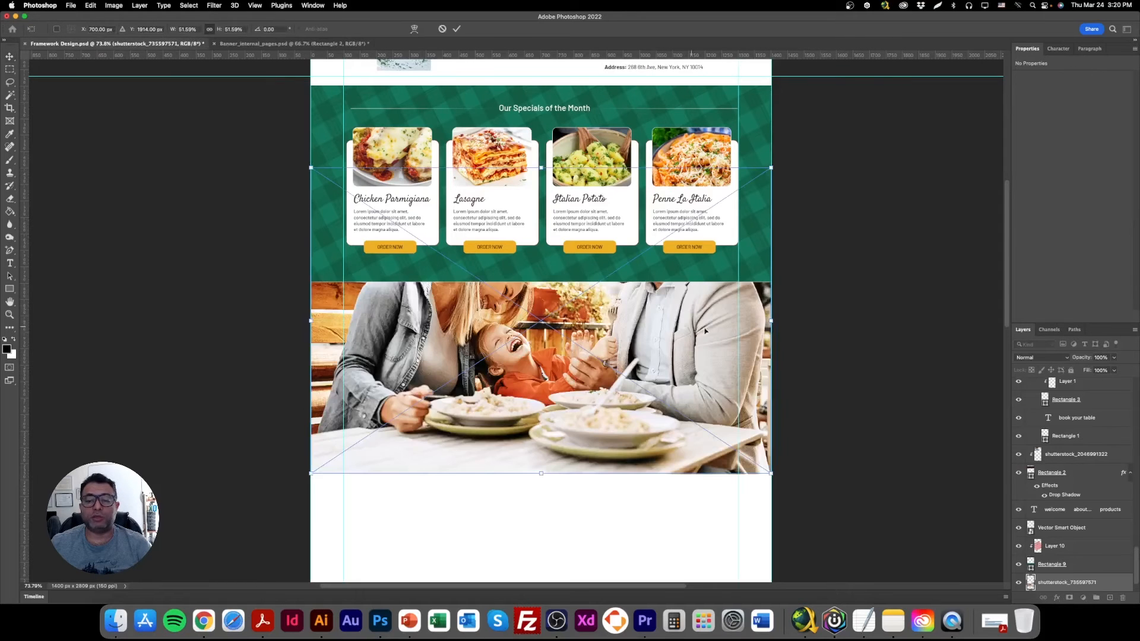
Scale the placed family photo to about 741 px wide and position it over the black rectangle's left half.
{"action": "left_click_drag", "start_coordinate": [771, 321], "coordinate": [528, 346]}
{"action": "left_click_drag", "start_coordinate": [468, 327], "coordinate": [551, 351]}
{"action": "key", "text": "Return"}
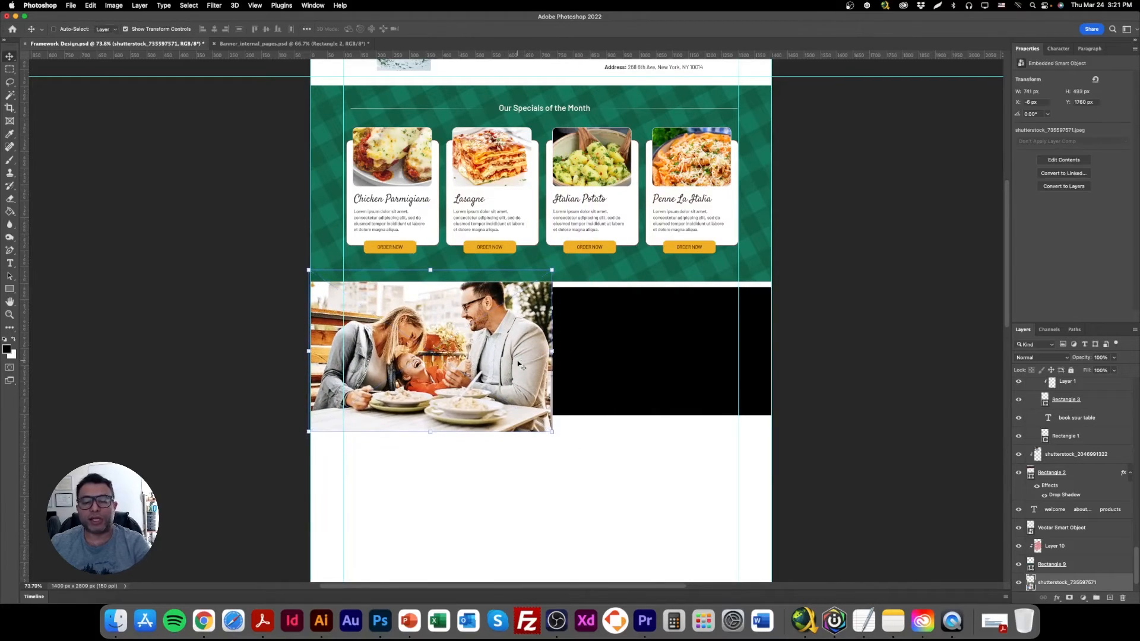
Clip the family photo to the black rectangle and shift it down slightly, to a Y position of about 1774 px.
{"action": "scroll", "coordinate": [1099, 572], "scroll_direction": "down", "scroll_amount": 2}
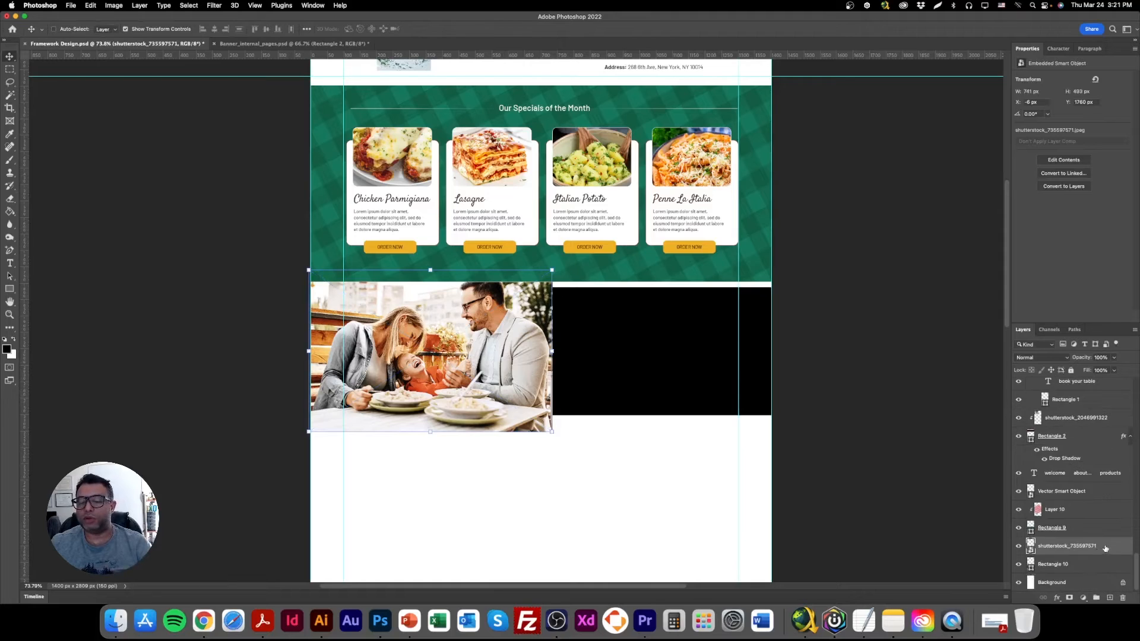
{"action": "right_click", "coordinate": [1106, 548]}
{"action": "left_click", "coordinate": [1060, 380]}
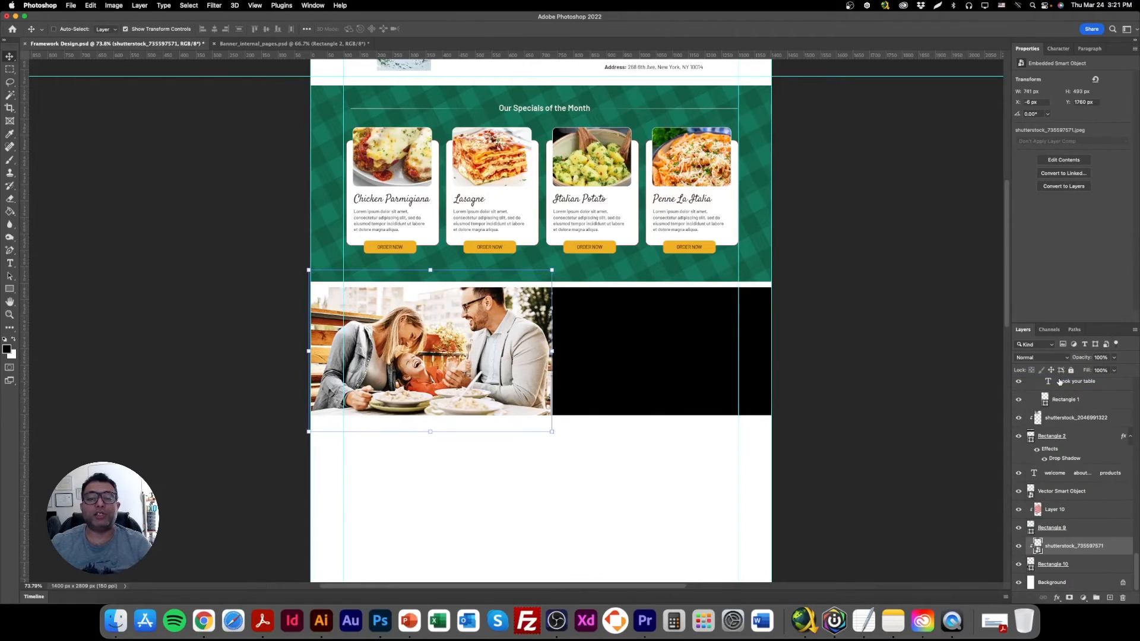
{"action": "left_click_drag", "start_coordinate": [525, 367], "coordinate": [523, 371]}
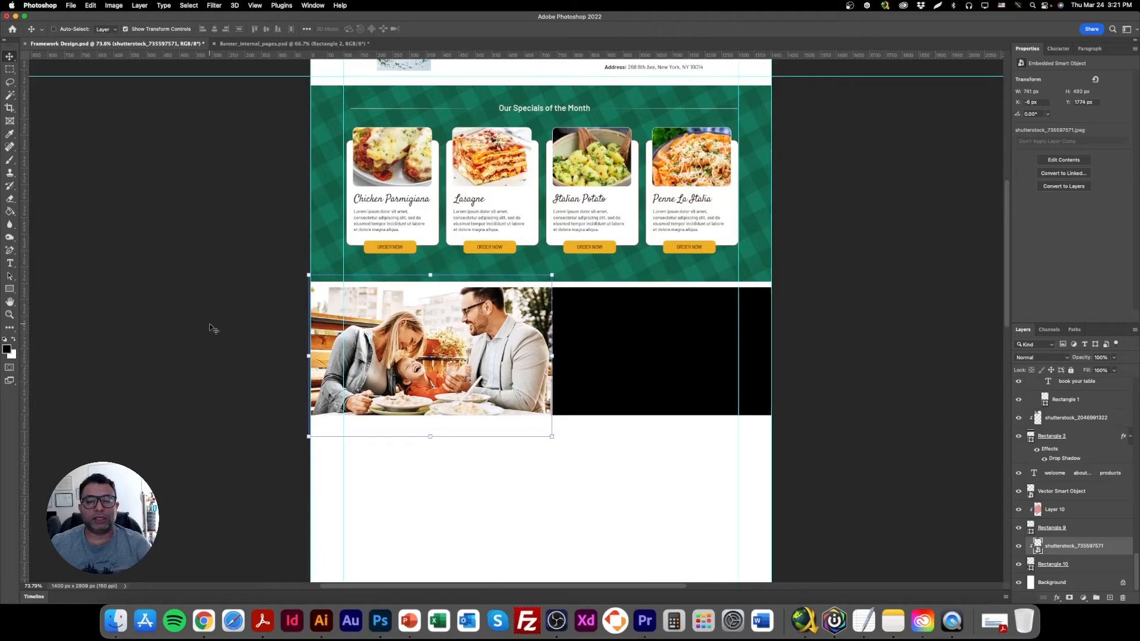
Fill the black rectangle behind the family photo with burnt orange c95222 sampled from the photo.
{"action": "left_click", "coordinate": [10, 314]}
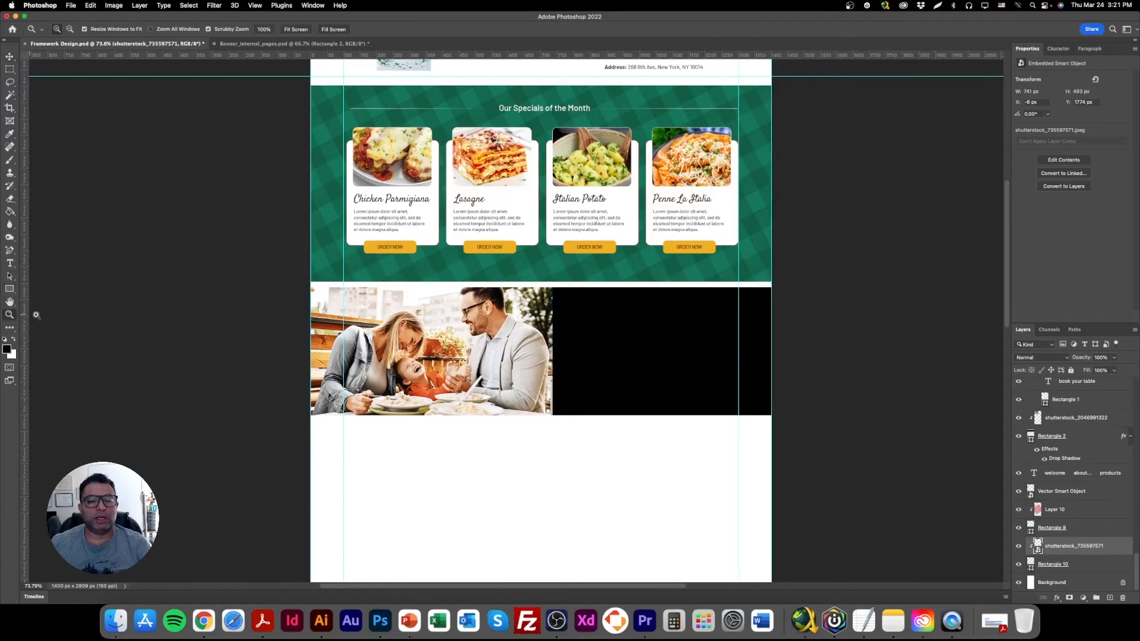
{"action": "left_click", "coordinate": [10, 57]}
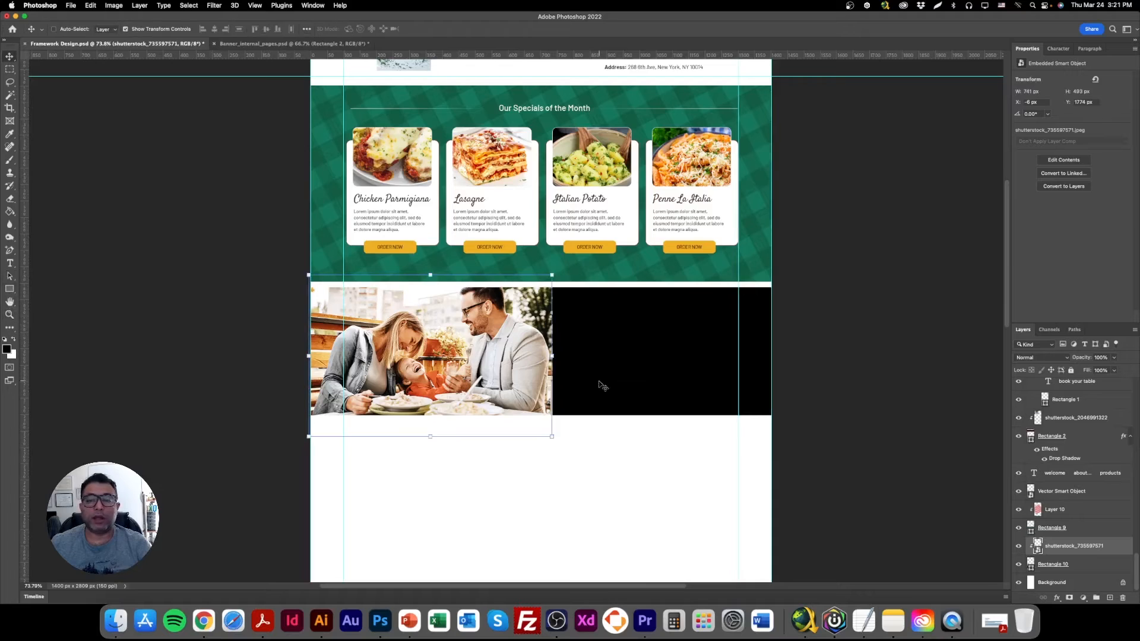
{"action": "scroll", "coordinate": [602, 373], "scroll_direction": "up", "scroll_amount": 1}
{"action": "right_click", "coordinate": [657, 327]}
{"action": "left_click", "coordinate": [672, 332]}
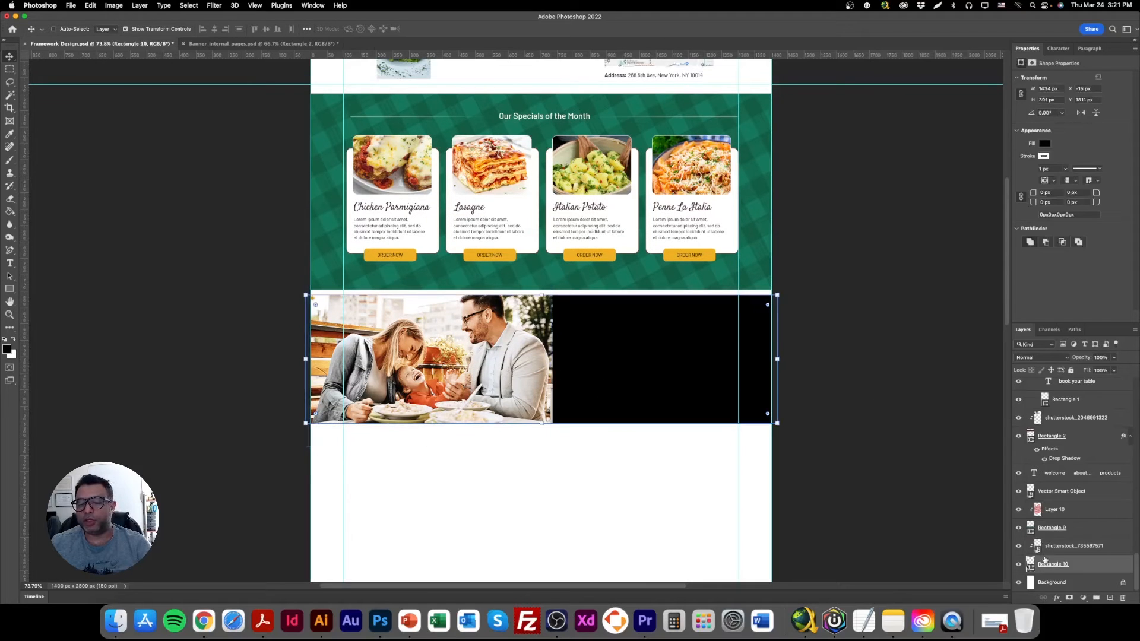
{"action": "double_click", "coordinate": [1031, 569]}
{"action": "left_click", "coordinate": [440, 352]}
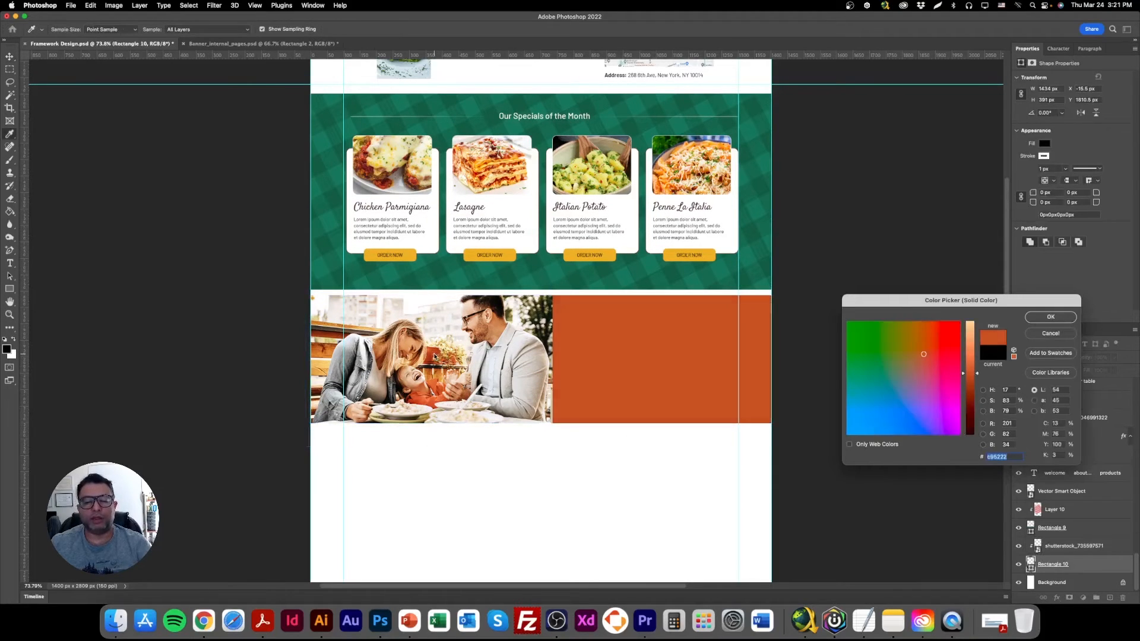
{"action": "left_click", "coordinate": [1051, 317]}
Duplicate the About us heading and place the copy at the upper left of the orange area beside the family photo.
{"action": "scroll", "coordinate": [623, 332], "scroll_direction": "up", "scroll_amount": 5}
{"action": "right_click", "coordinate": [500, 91]}
{"action": "left_click", "coordinate": [501, 90]}
{"action": "left_click_drag", "start_coordinate": [500, 90], "coordinate": [619, 486]}
{"action": "scroll", "coordinate": [643, 457], "scroll_direction": "down", "scroll_amount": 4}
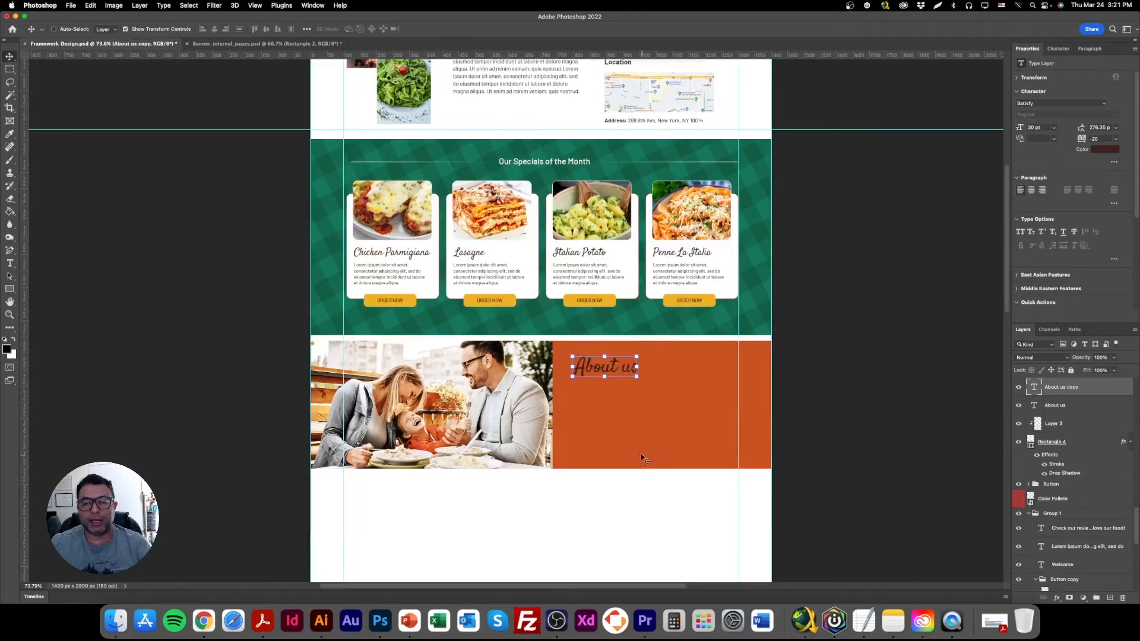
Select the orange banner rectangle and make the Color Palette layer visible.
{"action": "right_click", "coordinate": [692, 363]}
{"action": "left_click", "coordinate": [716, 370]}
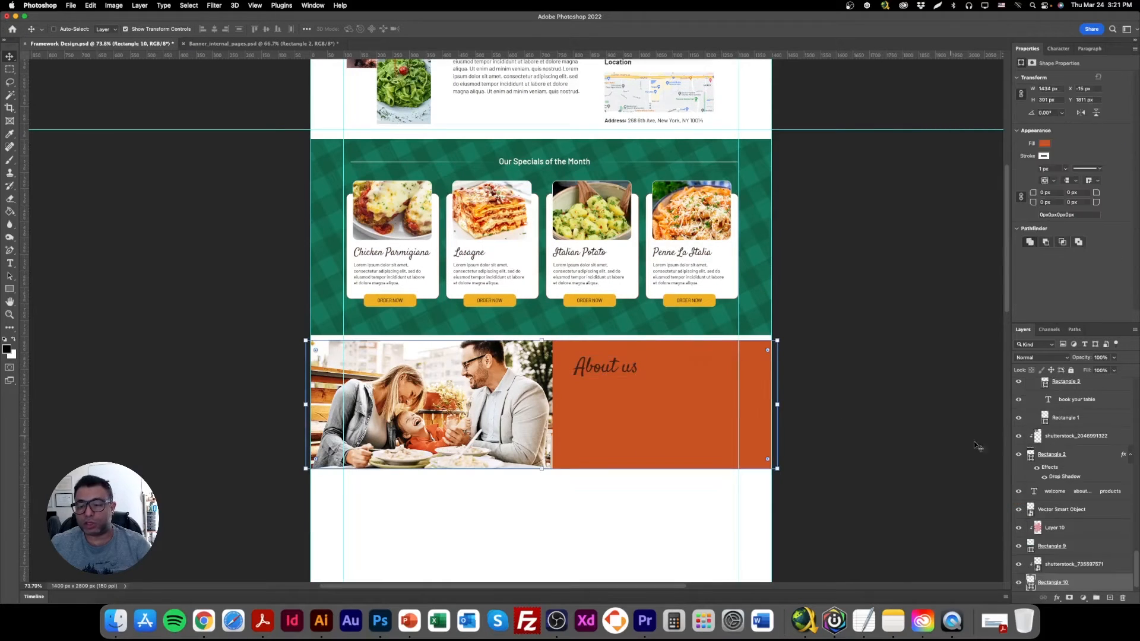
{"action": "scroll", "coordinate": [1053, 542], "scroll_direction": "up", "scroll_amount": 10}
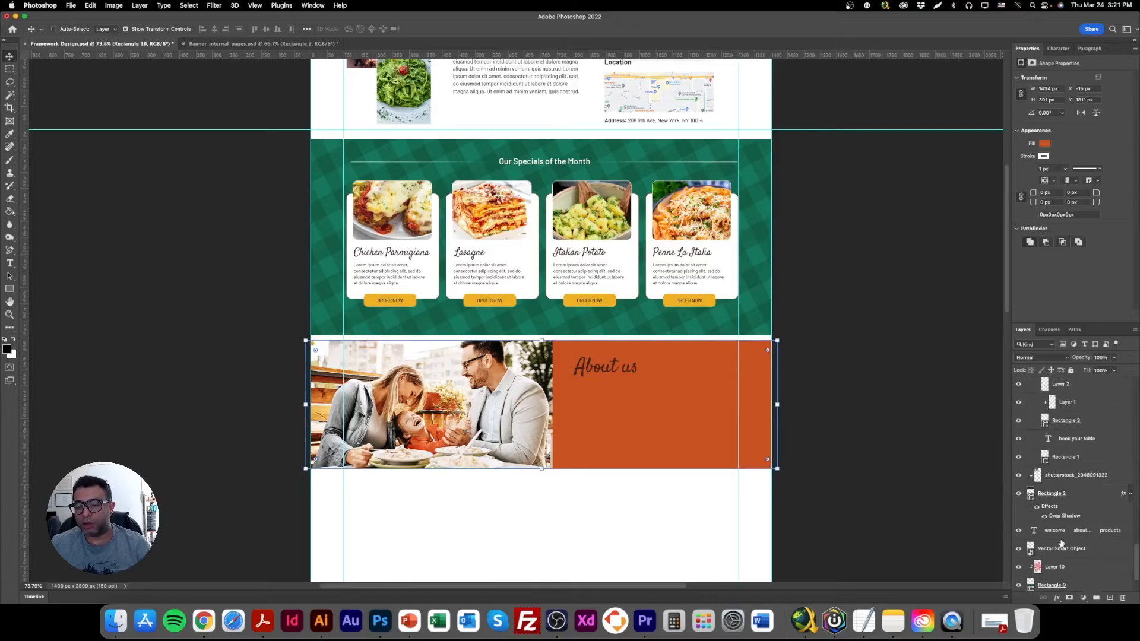
{"action": "left_click", "coordinate": [1019, 536]}
{"action": "scroll", "coordinate": [1056, 536], "scroll_direction": "down", "scroll_amount": 8}
Try the palette's yellow, green, orange and dark red swatches as the banner rectangle's fill colour.
{"action": "right_click", "coordinate": [710, 381]}
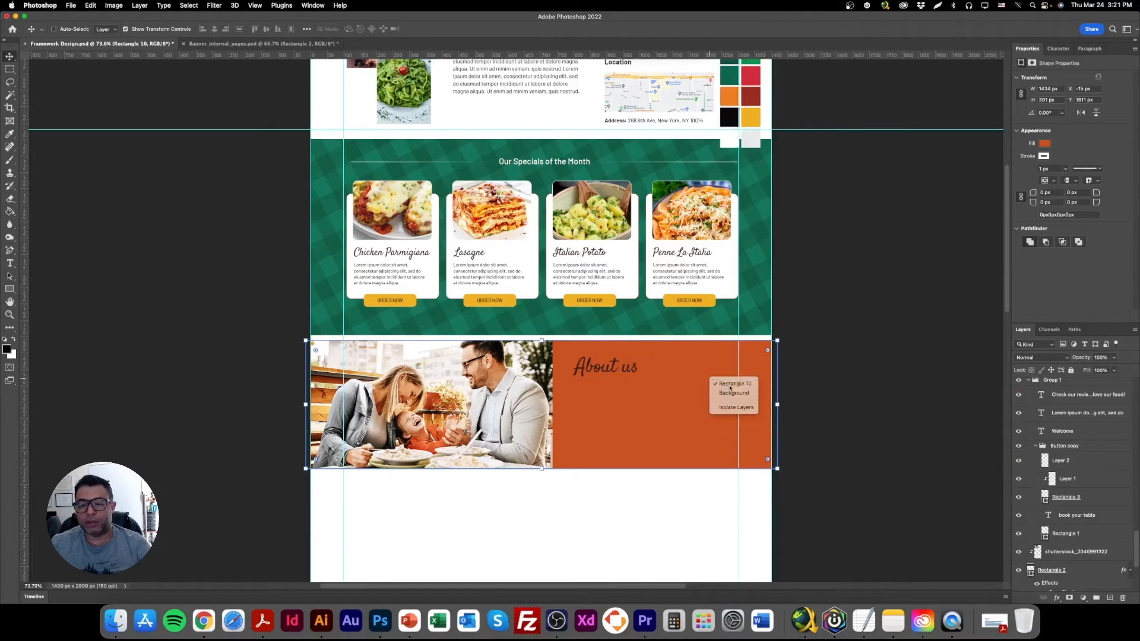
{"action": "left_click", "coordinate": [734, 384]}
{"action": "scroll", "coordinate": [1055, 573], "scroll_direction": "down", "scroll_amount": 1}
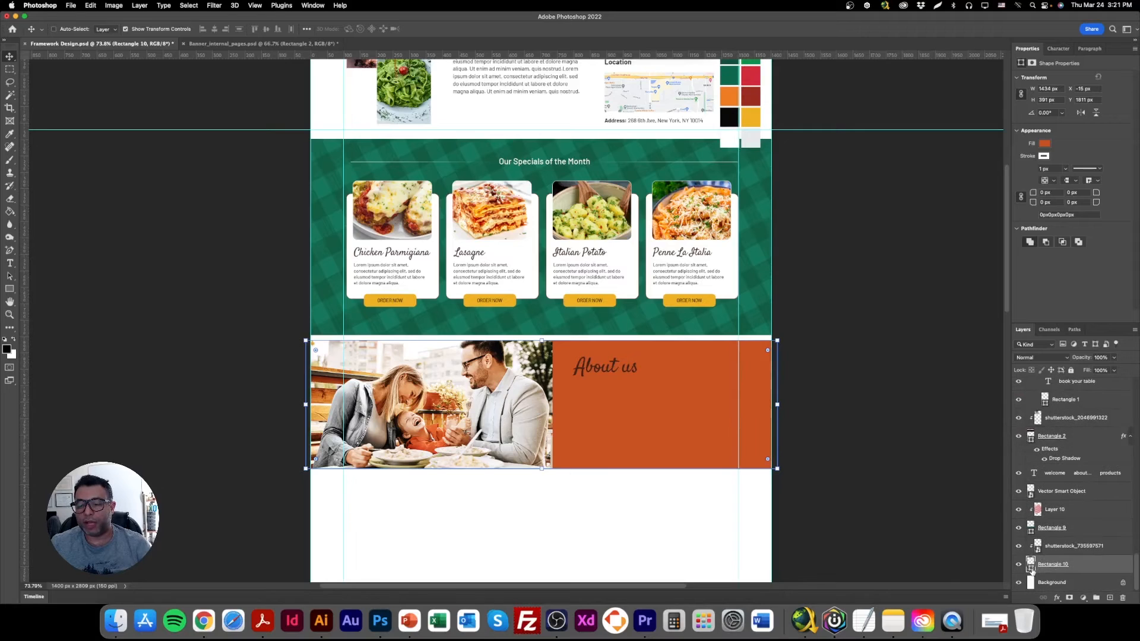
{"action": "double_click", "coordinate": [1031, 566]}
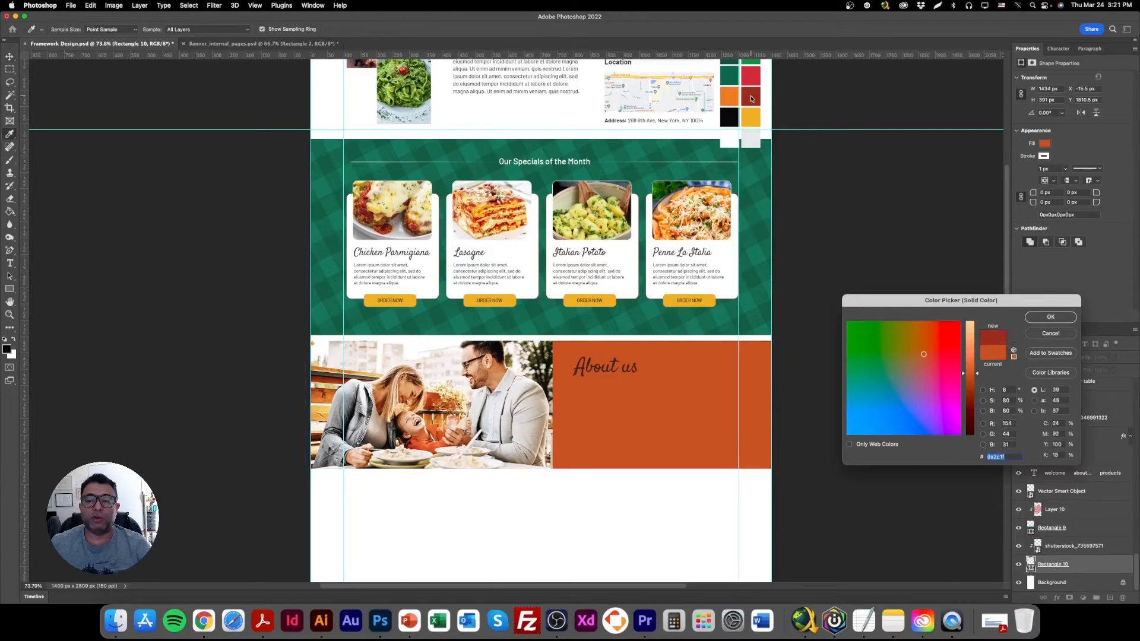
{"action": "left_click", "coordinate": [751, 118]}
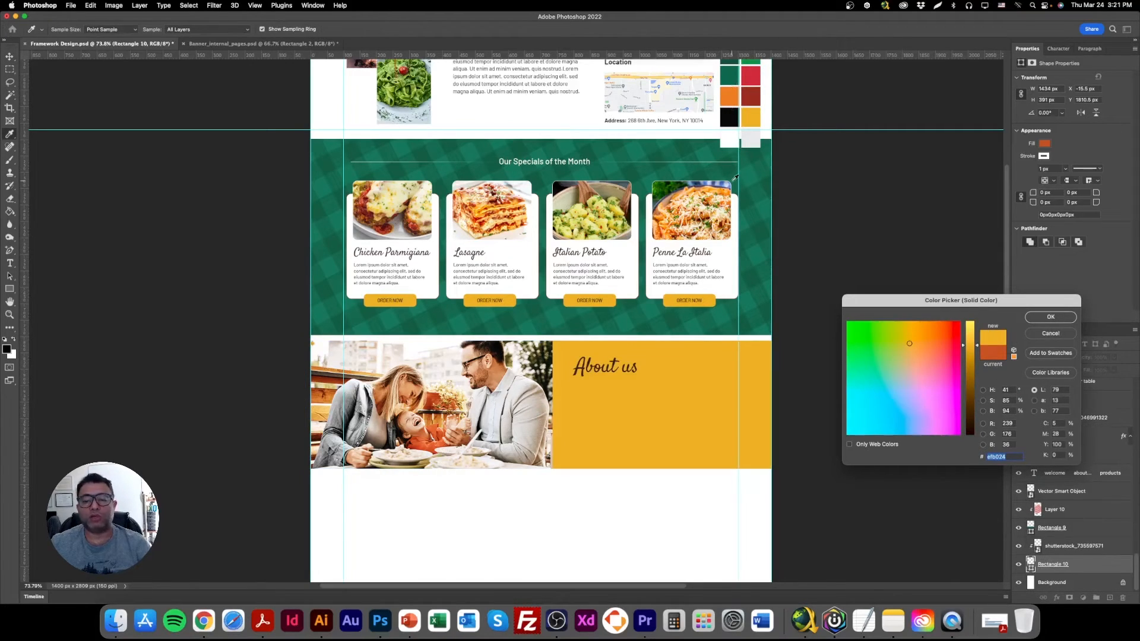
{"action": "scroll", "coordinate": [738, 144], "scroll_direction": "up", "scroll_amount": 1}
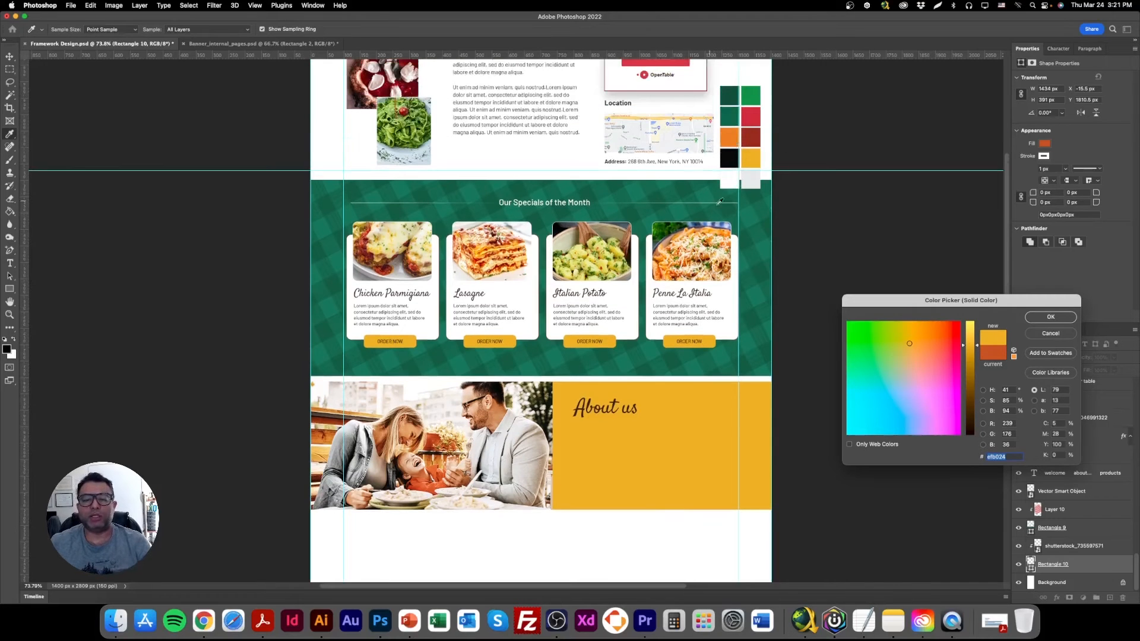
{"action": "scroll", "coordinate": [719, 202], "scroll_direction": "up", "scroll_amount": 1}
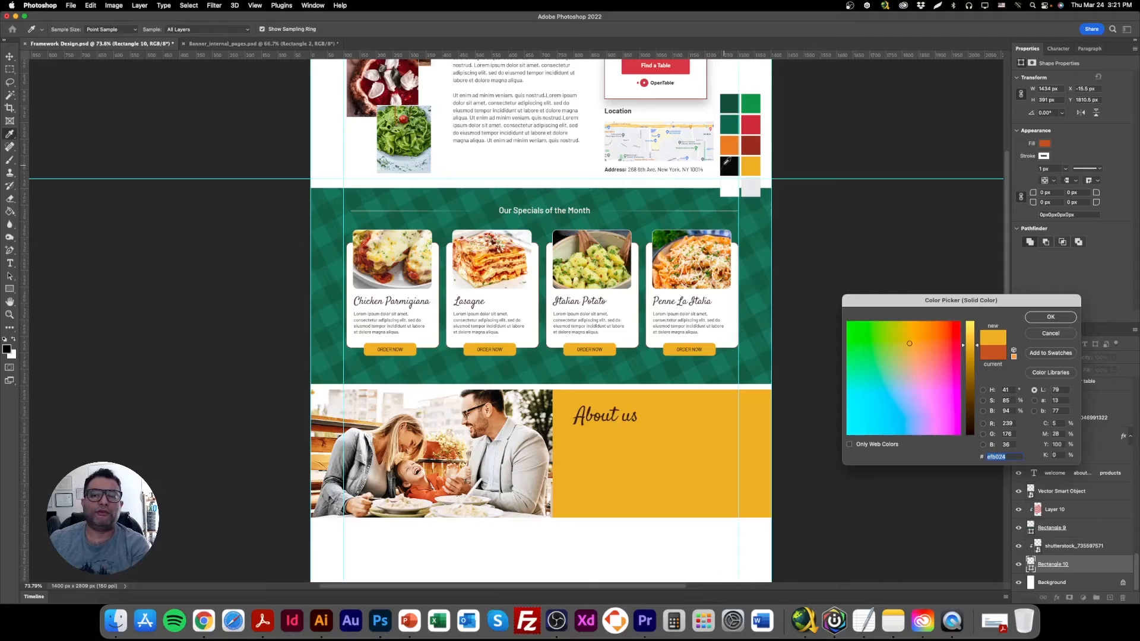
{"action": "left_click", "coordinate": [731, 101]}
{"action": "left_click", "coordinate": [750, 103]}
{"action": "left_click", "coordinate": [736, 143]}
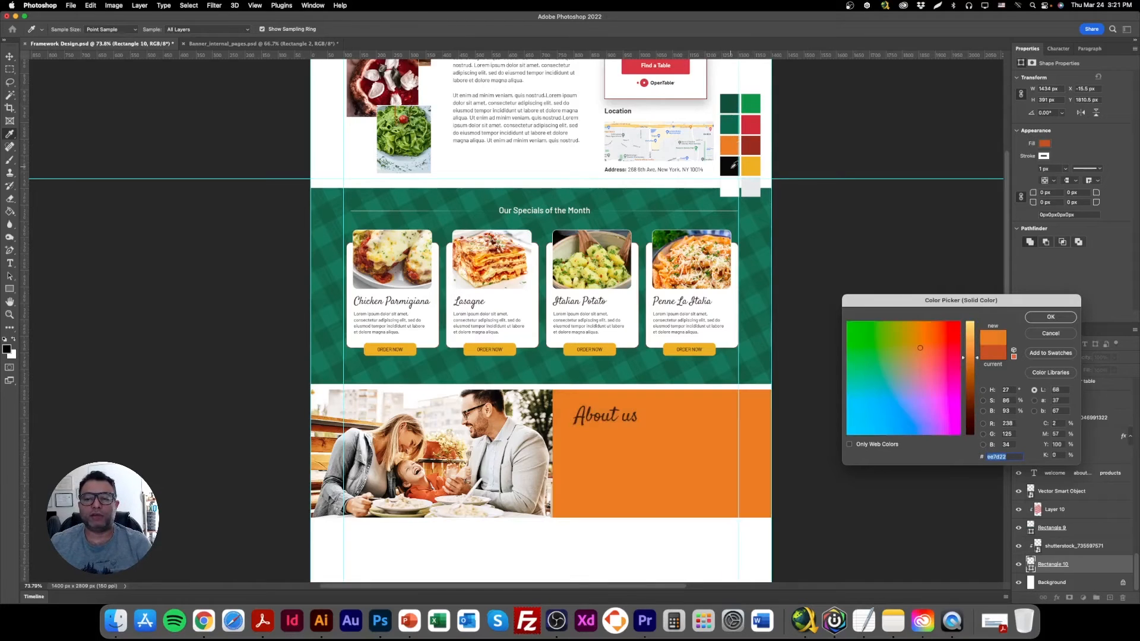
{"action": "left_click", "coordinate": [750, 153]}
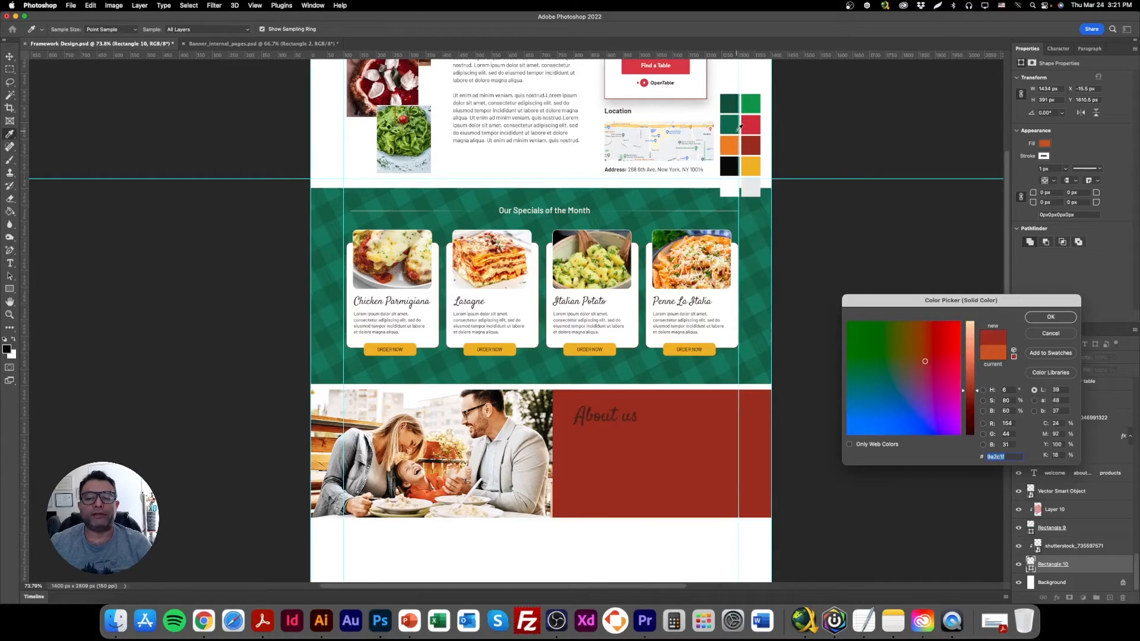
Sample colours from the family photo and apply the pale beige f4eee8 as the banner rectangle's fill.
{"action": "left_click", "coordinate": [534, 448]}
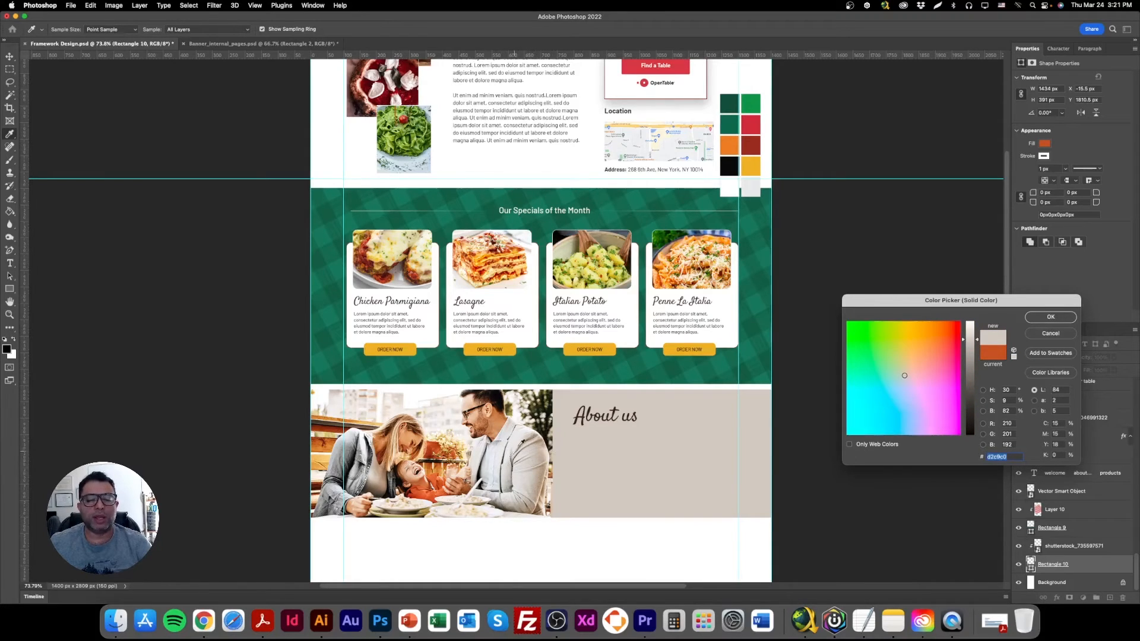
{"action": "left_click", "coordinate": [418, 490]}
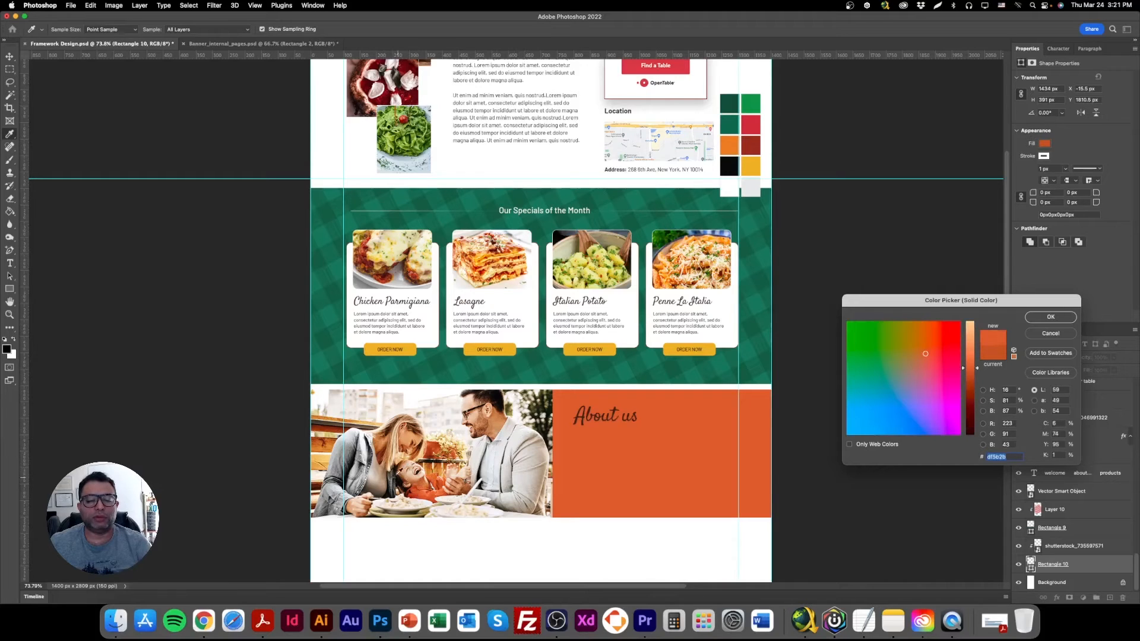
{"action": "left_click", "coordinate": [393, 415]}
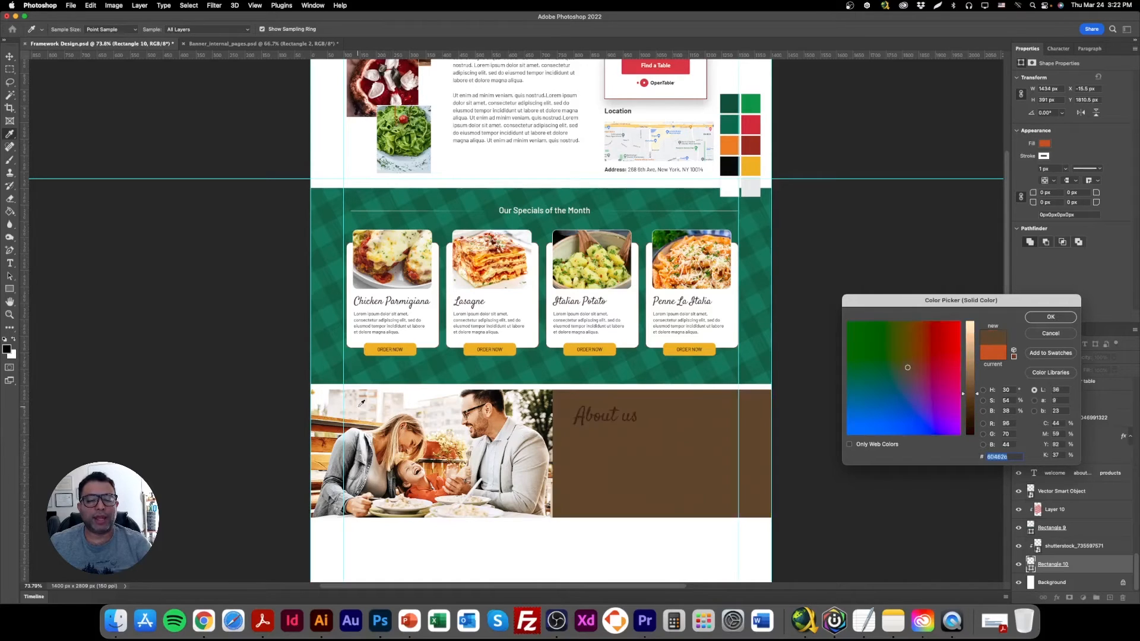
{"action": "left_click", "coordinate": [383, 396]}
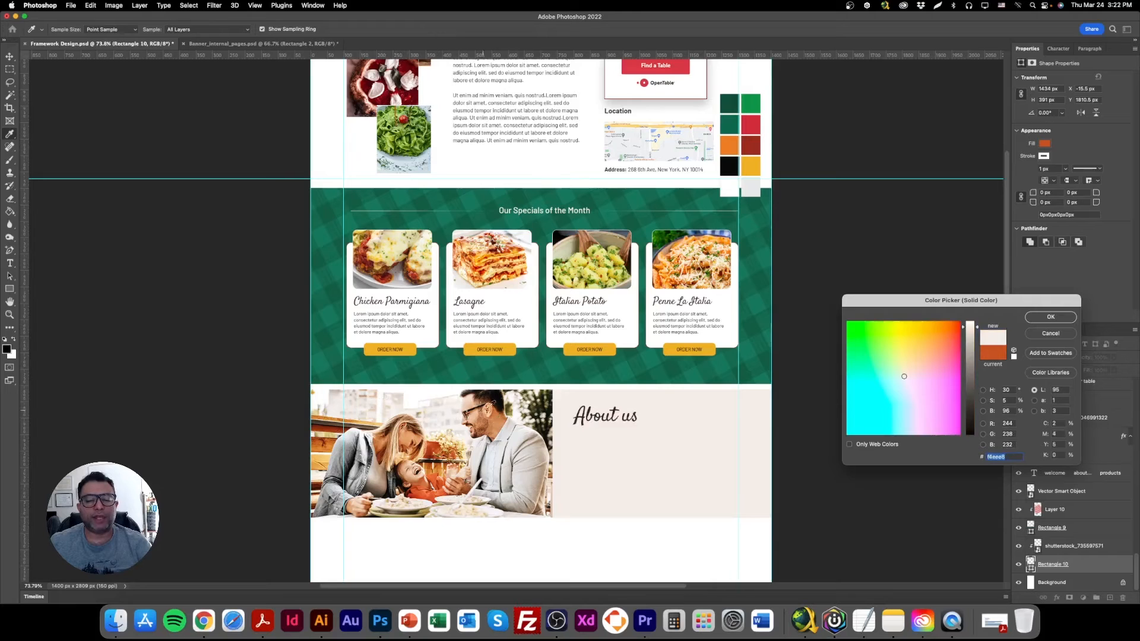
{"action": "left_click", "coordinate": [1050, 317]}
Change the copied heading in the beige area to "Family Night" and shift it slightly up and to the right.
{"action": "scroll", "coordinate": [593, 387], "scroll_direction": "down", "scroll_amount": 3}
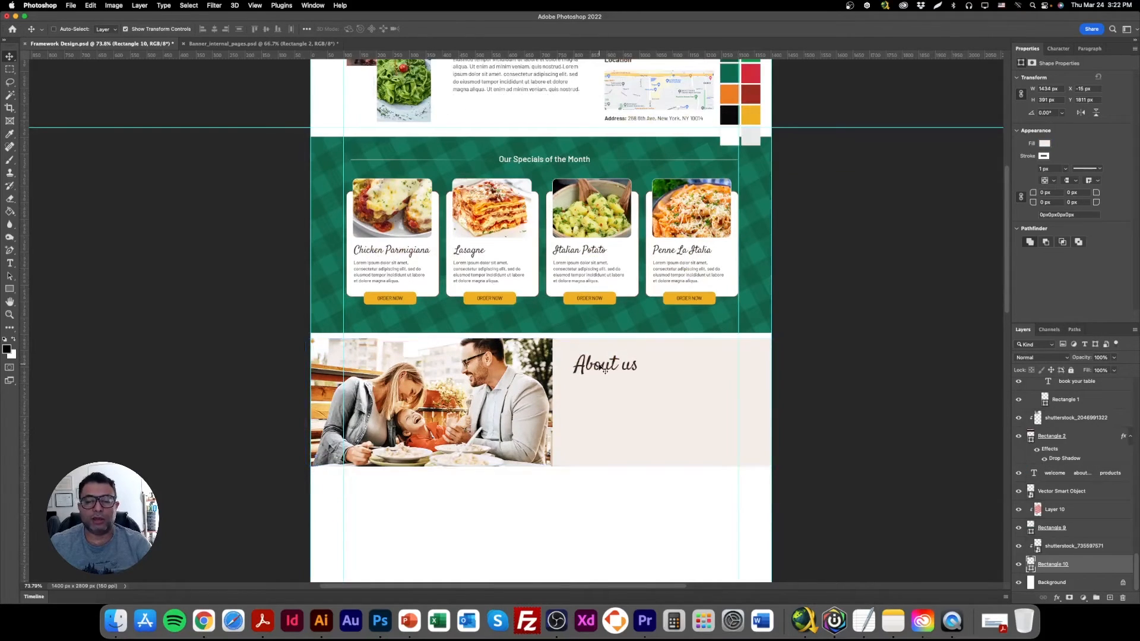
{"action": "double_click", "coordinate": [597, 363]}
{"action": "type", "text": "Famil"}
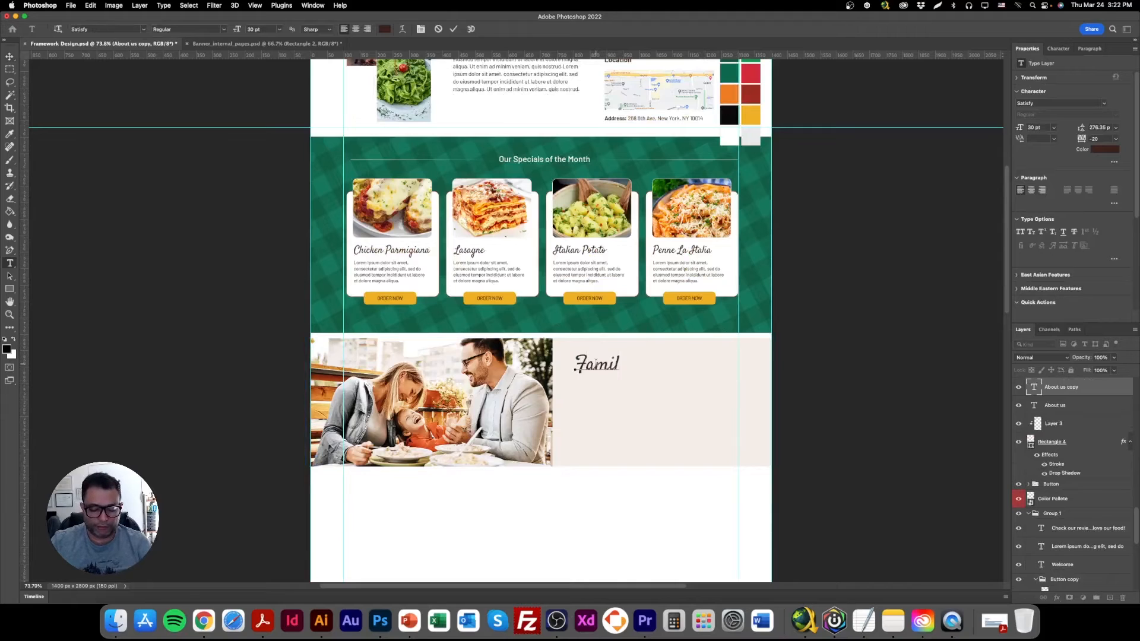
{"action": "type", "text": "y Night"}
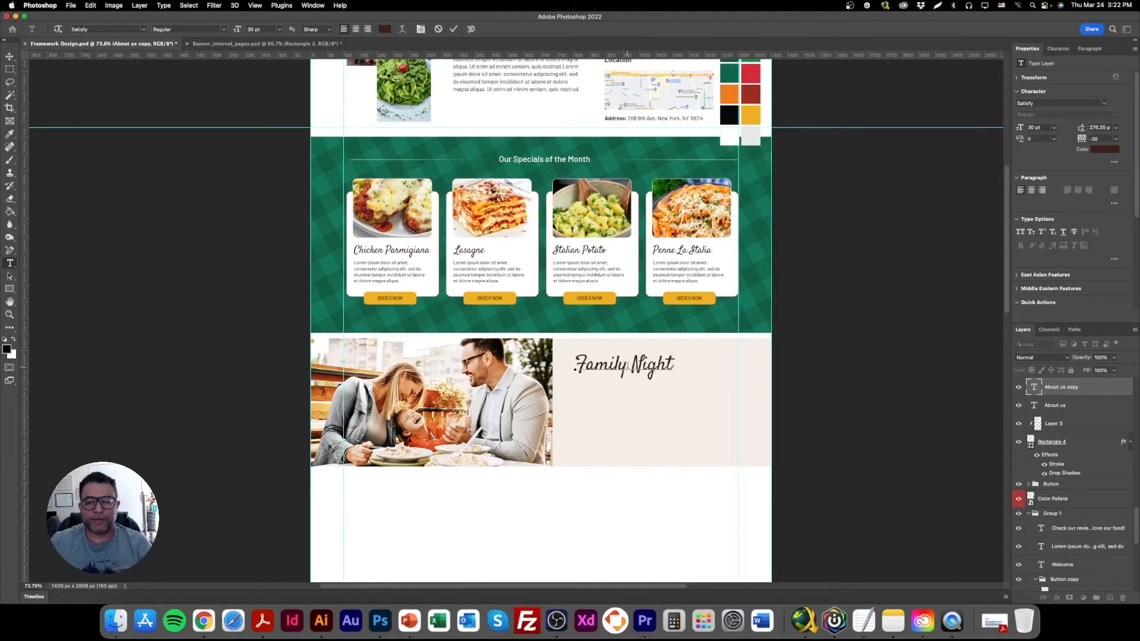
{"action": "left_click", "coordinate": [10, 58]}
{"action": "left_click_drag", "start_coordinate": [647, 373], "coordinate": [653, 371]}
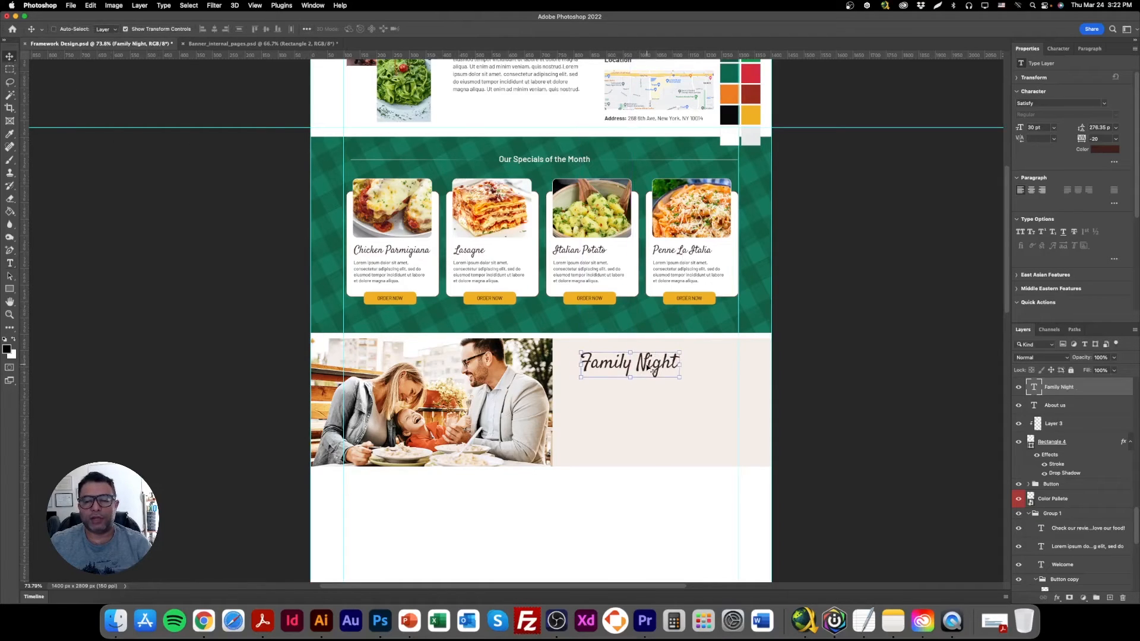
{"action": "double_click", "coordinate": [653, 371]}
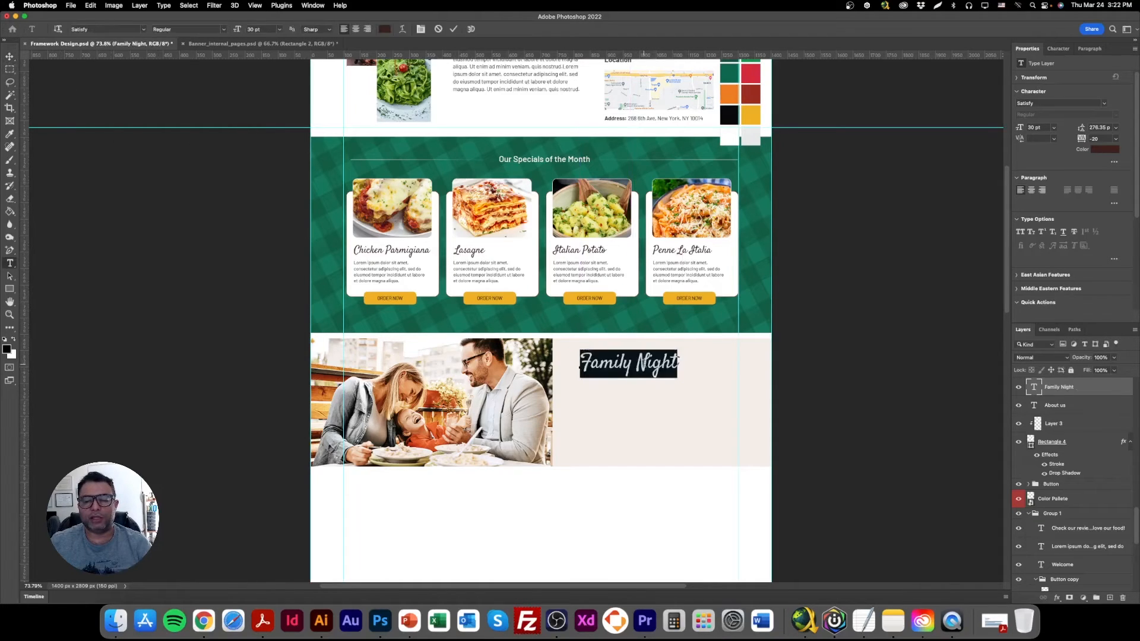
{"action": "left_click", "coordinate": [10, 55]}
Duplicate the Italian Potato card's Order Now text and yellow button into the beige area below Family Night, at about X 824 px, Y 2104 px.
{"action": "right_click", "coordinate": [589, 302]}
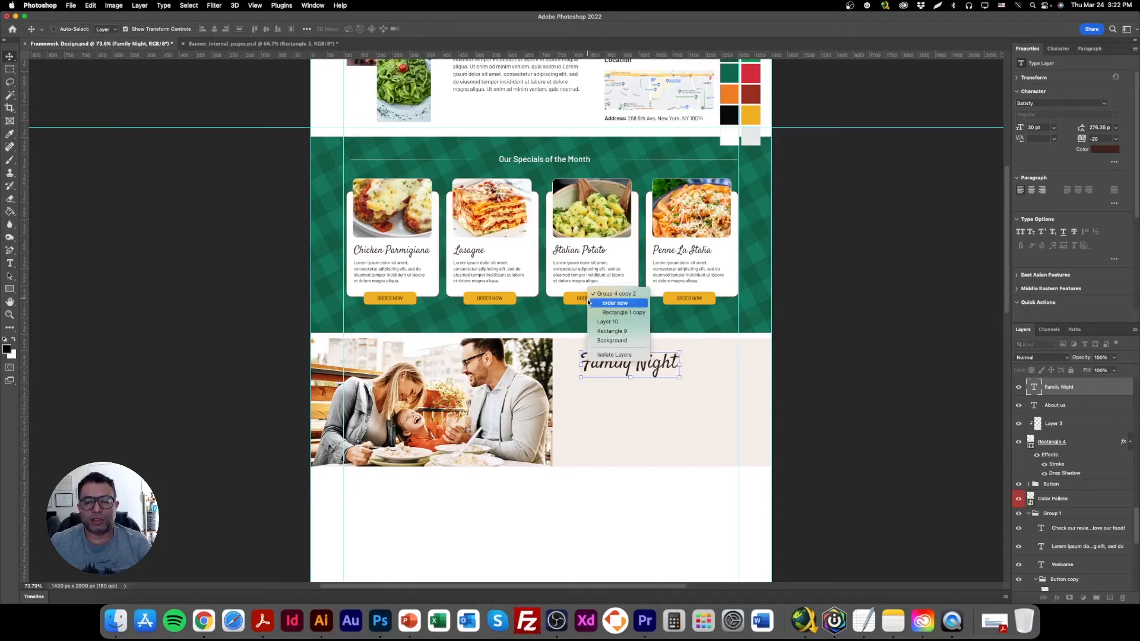
{"action": "left_click", "coordinate": [603, 304]}
{"action": "right_click", "coordinate": [602, 297]}
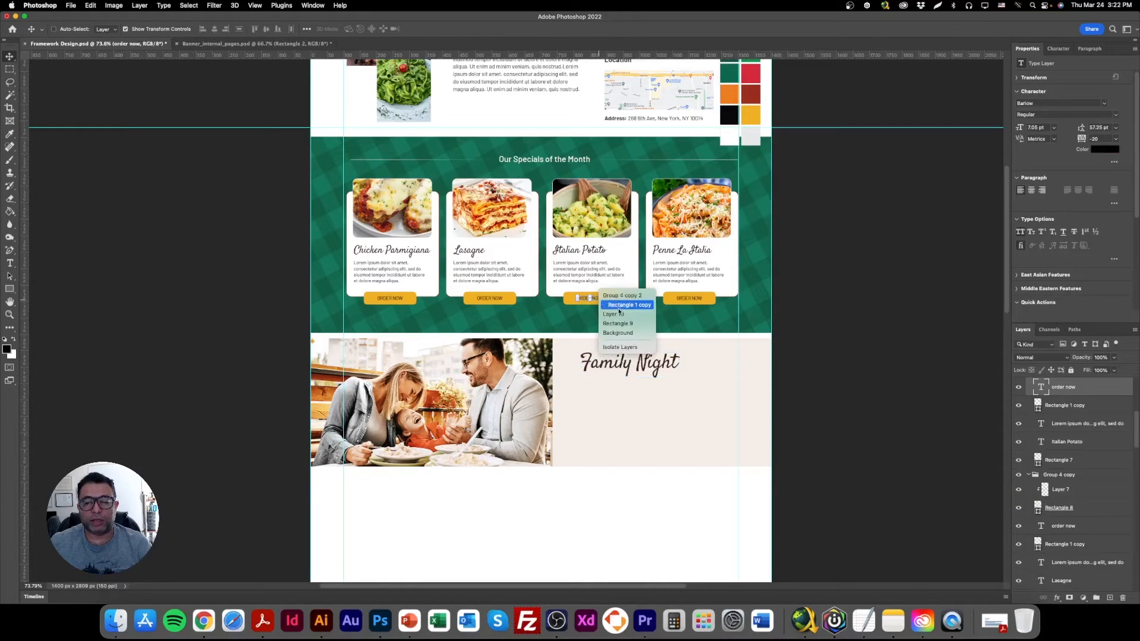
{"action": "left_click", "coordinate": [610, 309], "text": "shift"}
{"action": "left_click_drag", "start_coordinate": [606, 303], "coordinate": [624, 444]}
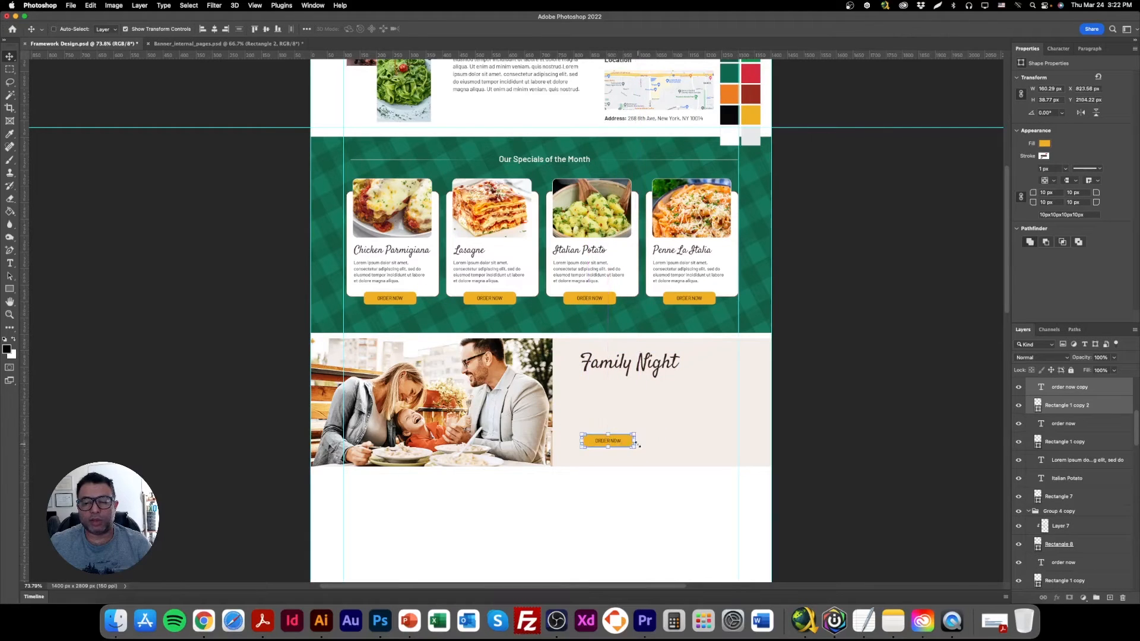
{"action": "key", "text": "super+z"}
{"action": "scroll", "coordinate": [694, 451], "scroll_direction": "up", "scroll_amount": 10}
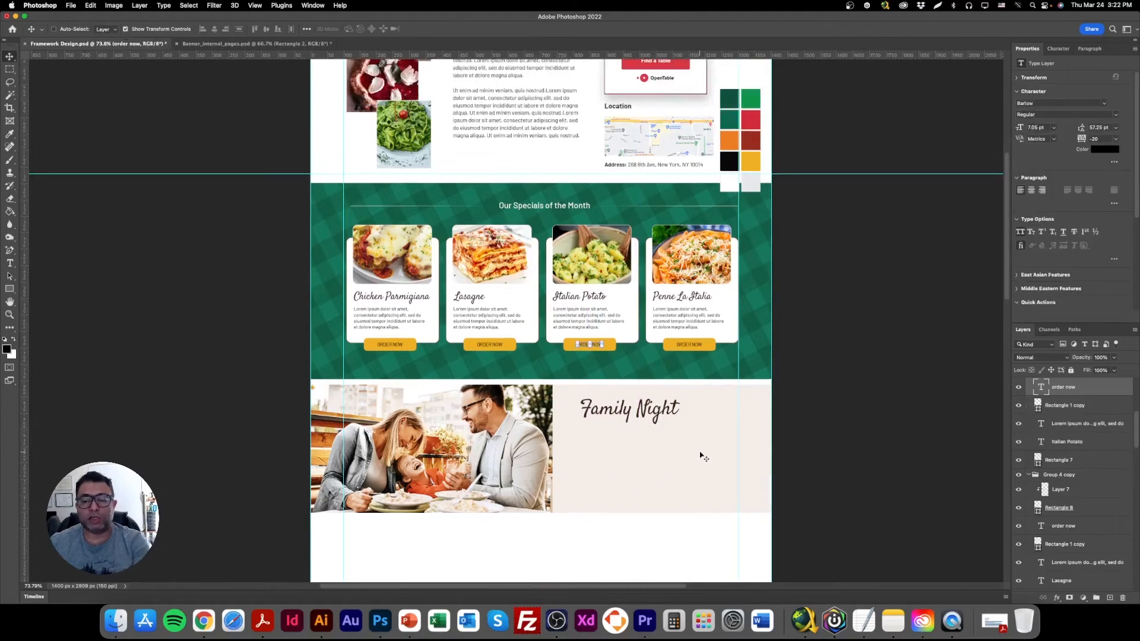
{"action": "right_click", "coordinate": [625, 166]}
{"action": "left_click", "coordinate": [656, 167]}
{"action": "right_click", "coordinate": [639, 166]}
{"action": "left_click", "coordinate": [660, 156]}
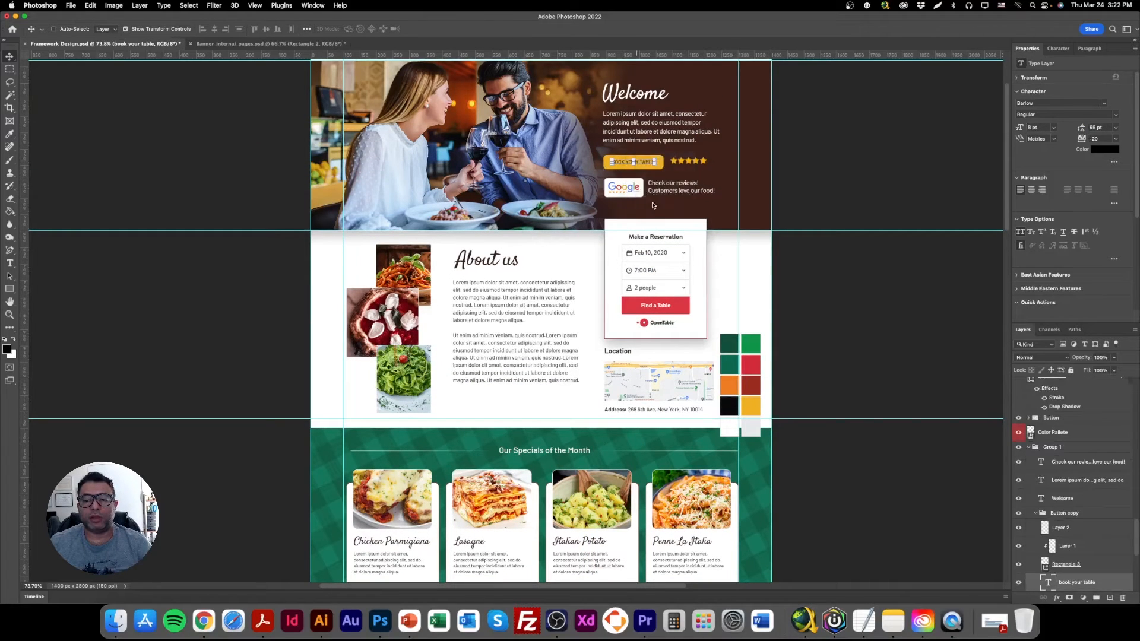
{"action": "scroll", "coordinate": [655, 296], "scroll_direction": "down", "scroll_amount": 2}
{"action": "right_click", "coordinate": [644, 111]}
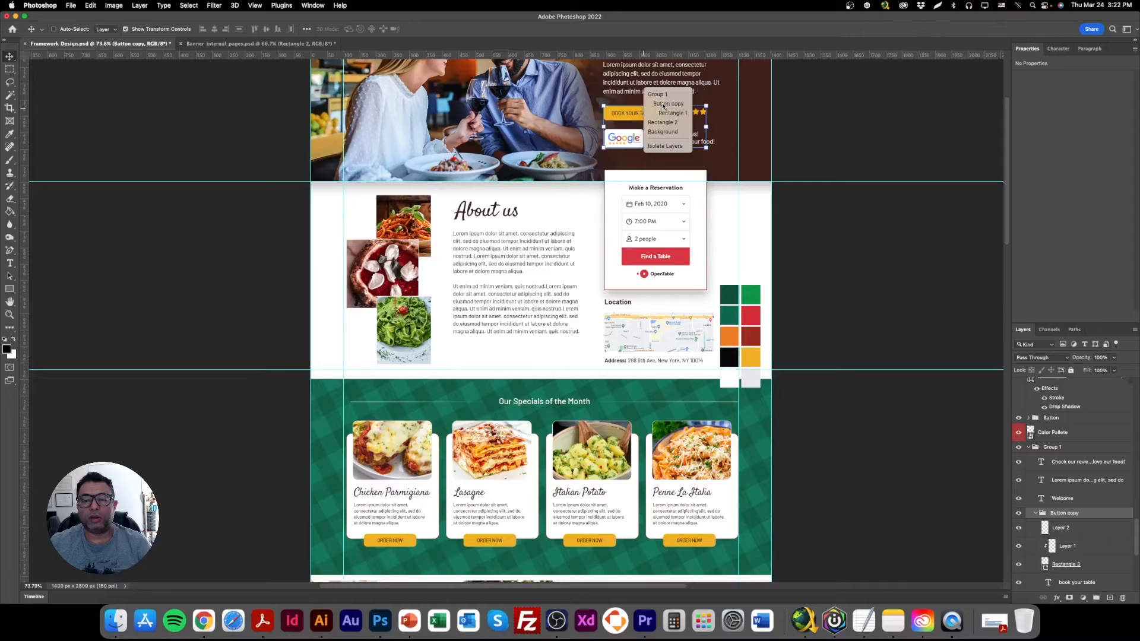
{"action": "left_click", "coordinate": [656, 103]}
{"action": "right_click", "coordinate": [642, 117]}
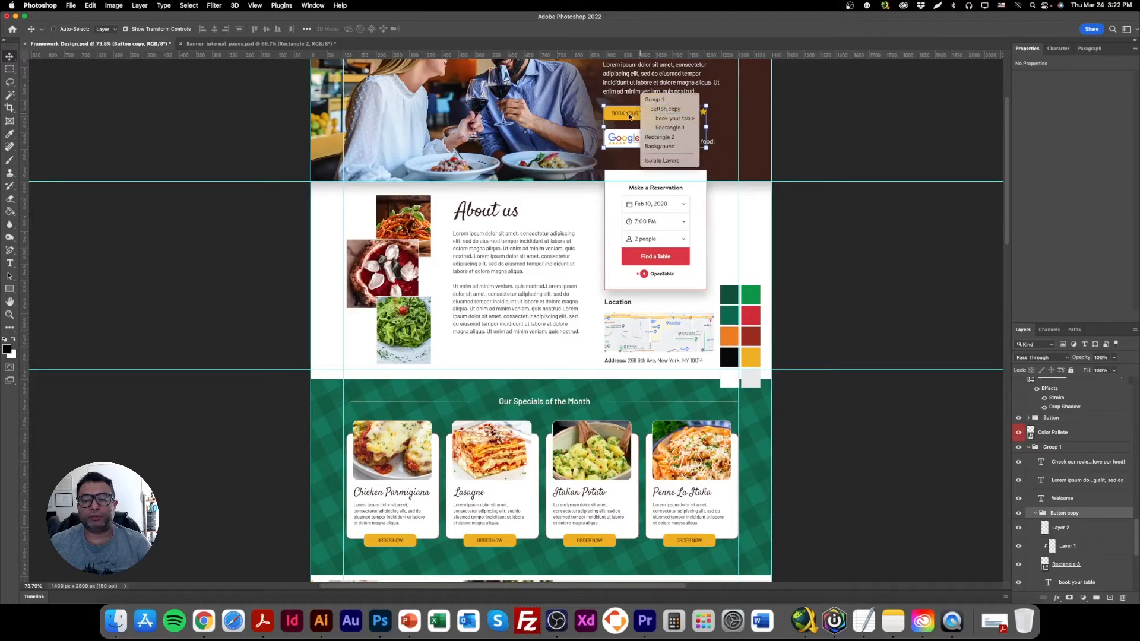
{"action": "right_click", "coordinate": [628, 115]}
{"action": "left_click", "coordinate": [663, 118]}
{"action": "right_click", "coordinate": [647, 113]}
{"action": "left_click", "coordinate": [662, 117]}
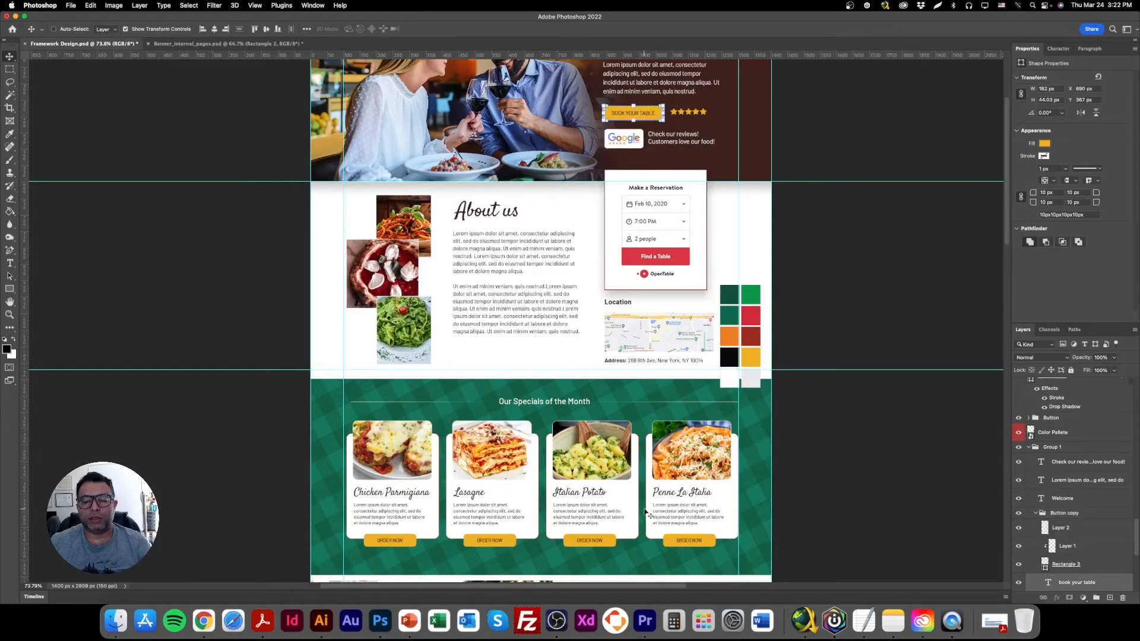
{"action": "key", "text": "super+z"}
Change the copied Order Now button text in the Family Night area to "BOOK YOUR FAMILY EXPERIENCE".
{"action": "scroll", "coordinate": [687, 450], "scroll_direction": "down", "scroll_amount": 7}
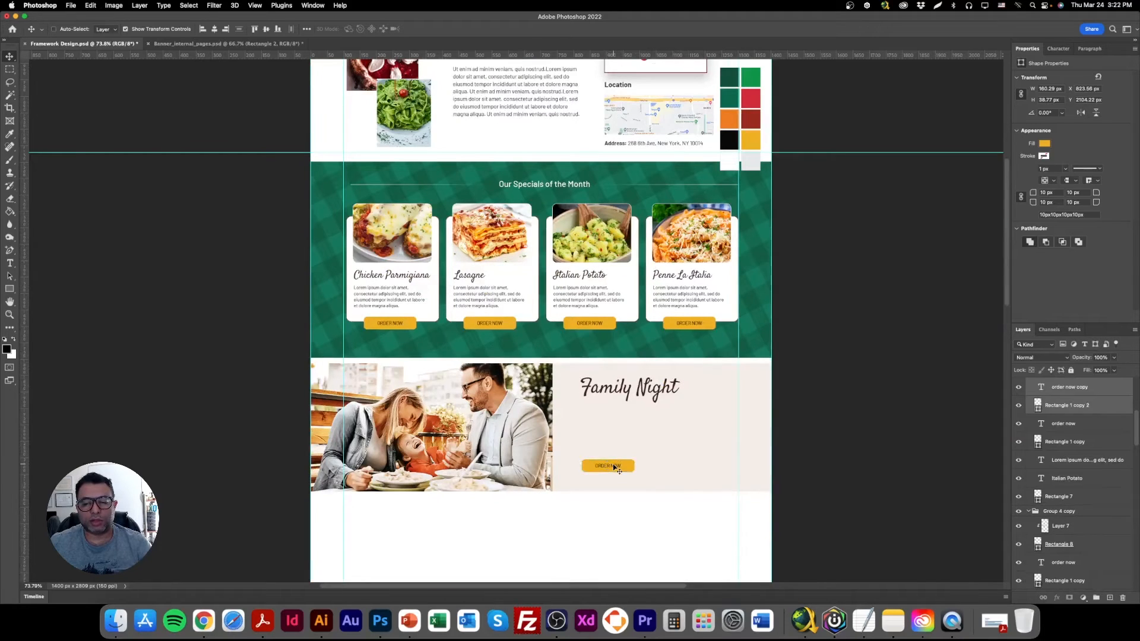
{"action": "right_click", "coordinate": [617, 469]}
{"action": "left_click", "coordinate": [617, 469]}
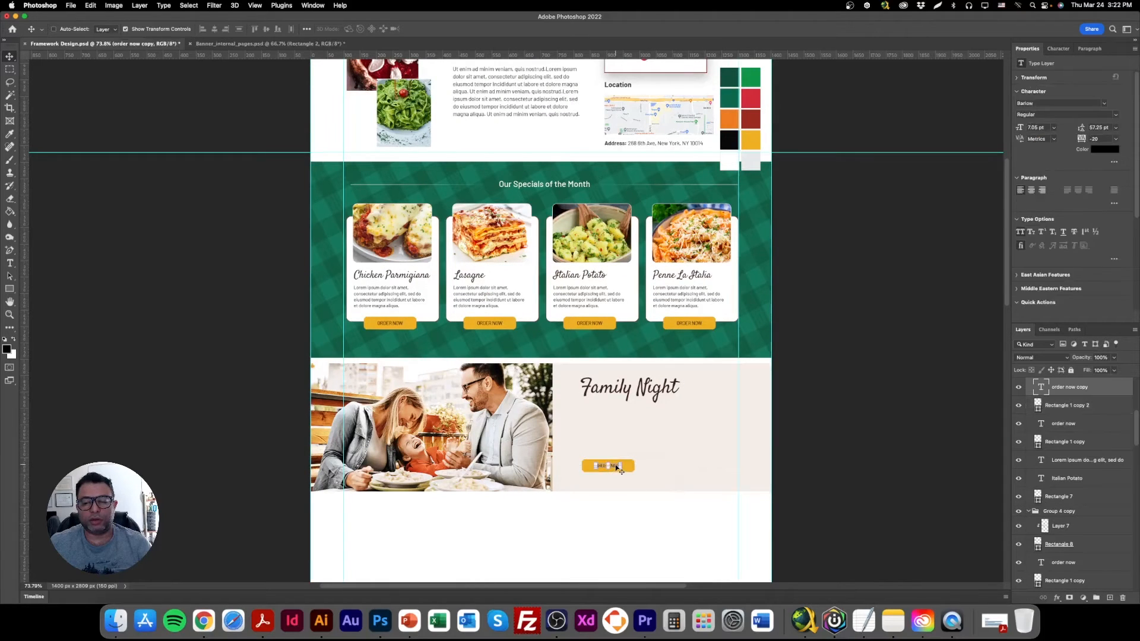
{"action": "key", "text": "super+plus"}
{"action": "key", "text": "super+plus"}
{"action": "scroll", "coordinate": [635, 471], "scroll_direction": "down", "scroll_amount": 5}
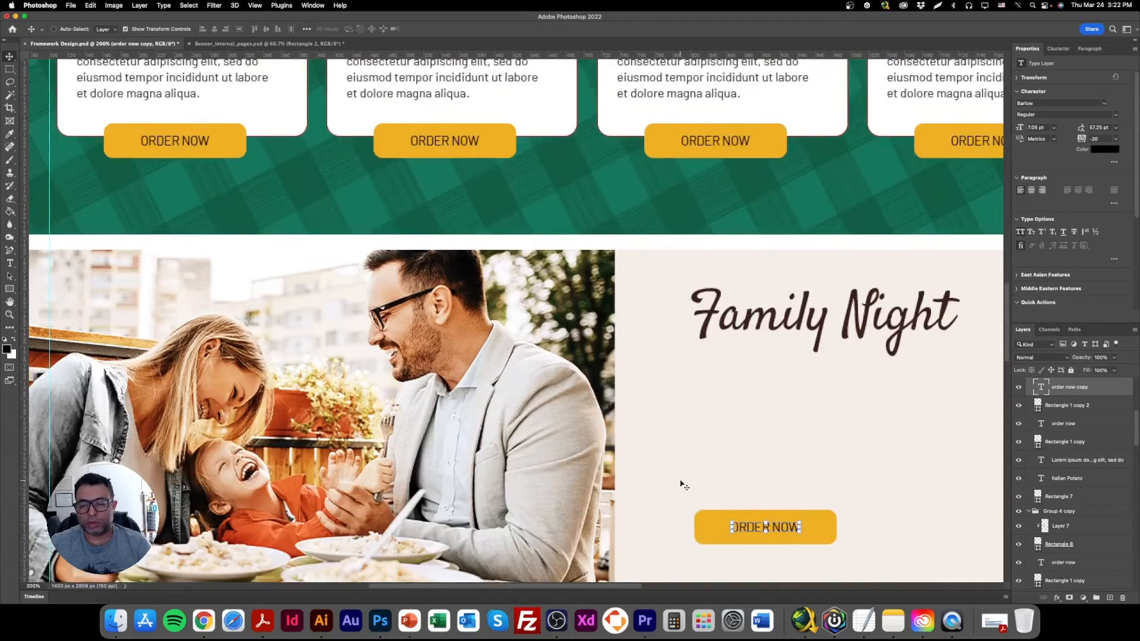
{"action": "double_click", "coordinate": [778, 414]}
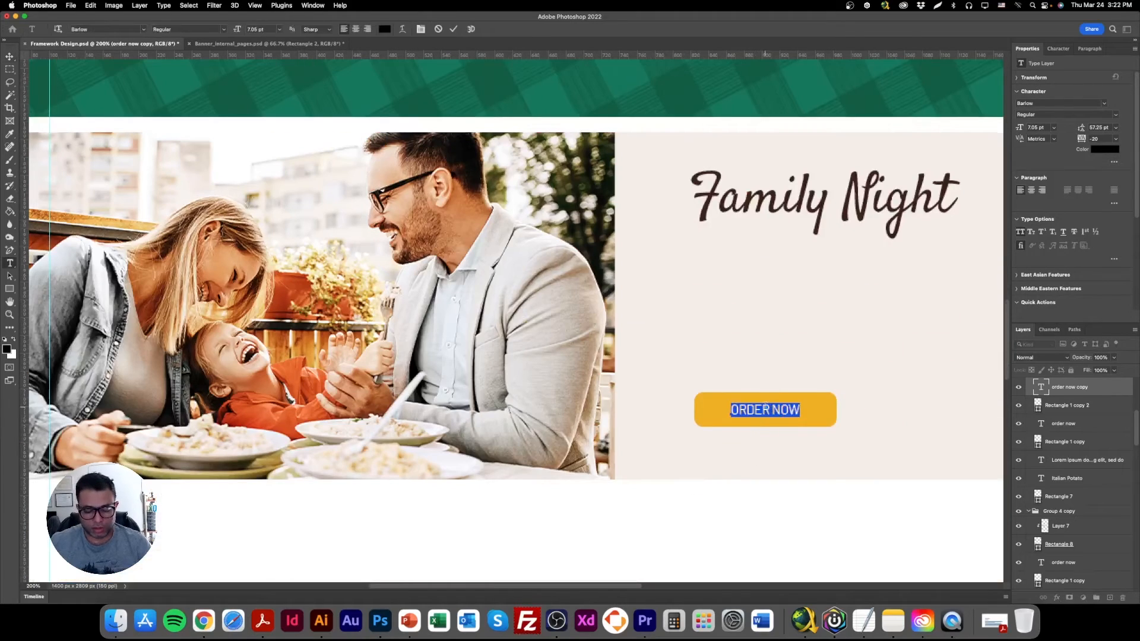
{"action": "type", "text": "BOOK YOUR"}
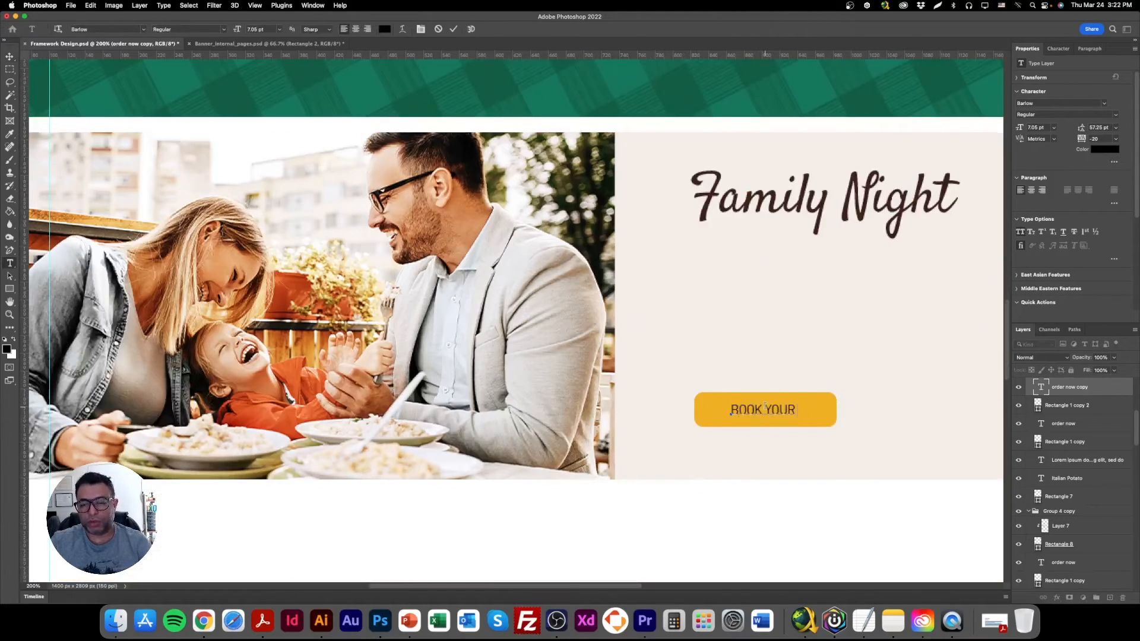
{"action": "type", "text": " FAMILY EXPERIENCE"}
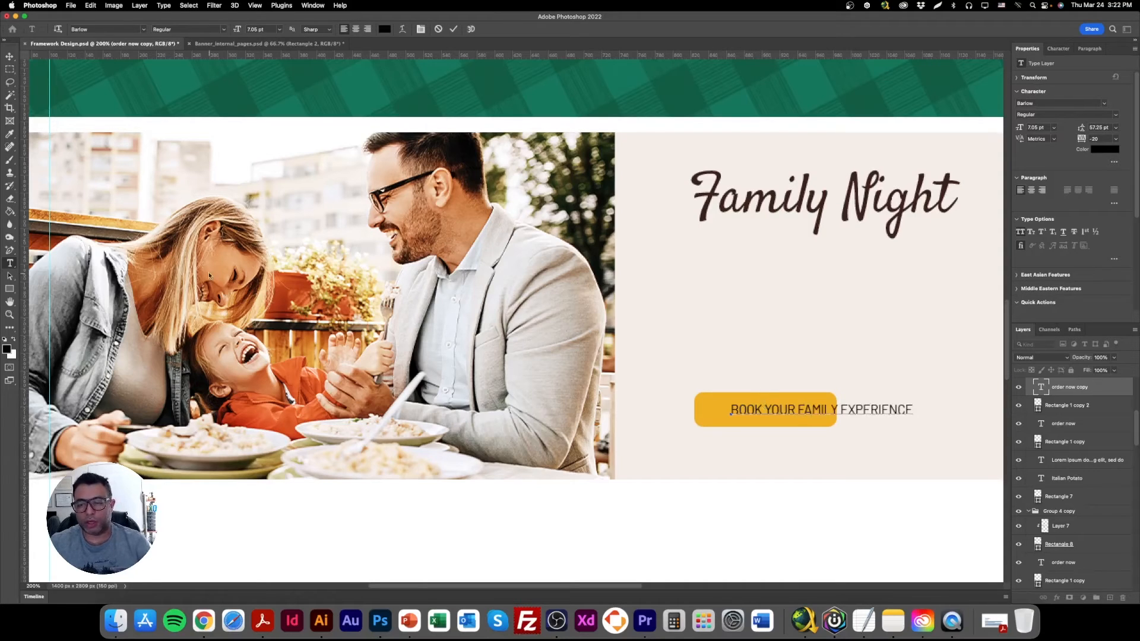
{"action": "left_click", "coordinate": [9, 56]}
Widen the yellow button rectangle behind the text to about 276 px and fill it with the orange e46431 sampled from the photo.
{"action": "right_click", "coordinate": [799, 397]}
{"action": "left_click", "coordinate": [821, 402]}
{"action": "left_click_drag", "start_coordinate": [836, 409], "coordinate": [939, 409]}
{"action": "double_click", "coordinate": [837, 409]}
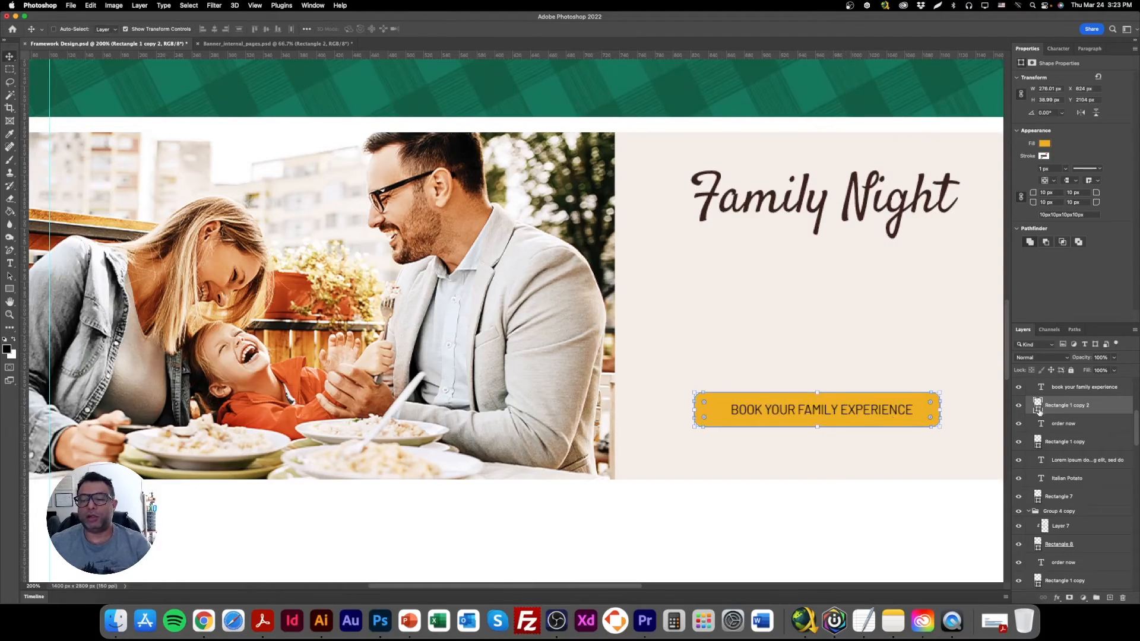
{"action": "double_click", "coordinate": [1037, 406]}
{"action": "left_click", "coordinate": [256, 412]}
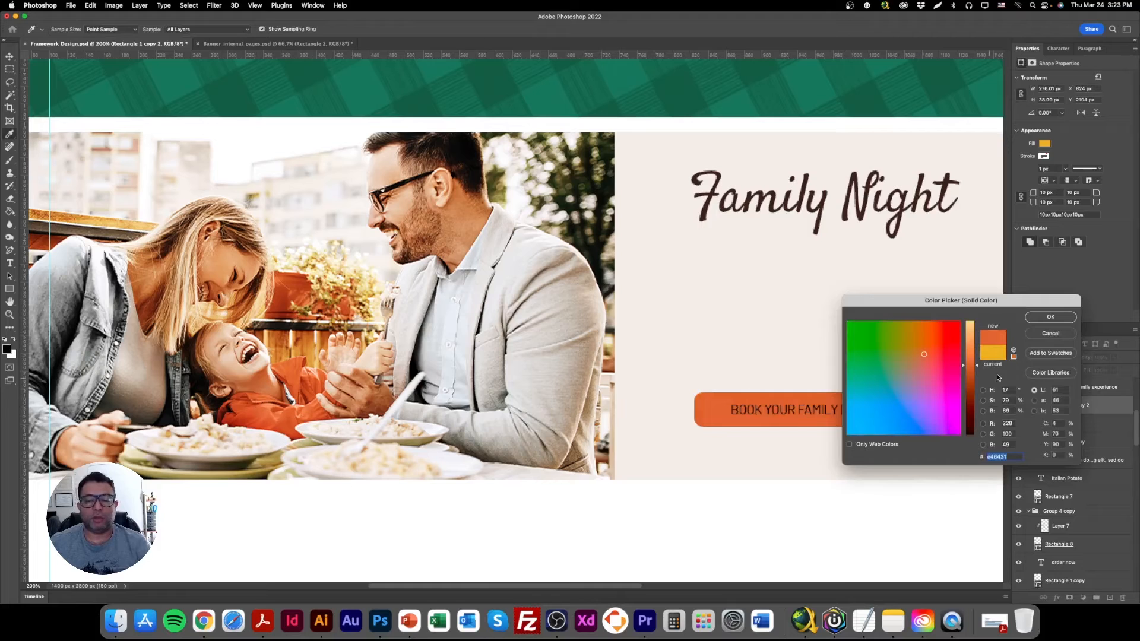
{"action": "left_click", "coordinate": [1050, 317]}
Enlarge the orange button and its text together to about 327 × 46 px, and hide the transform controls.
{"action": "key", "text": "v"}
{"action": "key", "text": "super+minus"}
{"action": "key", "text": "super+minus"}
{"action": "key", "text": "super+minus"}
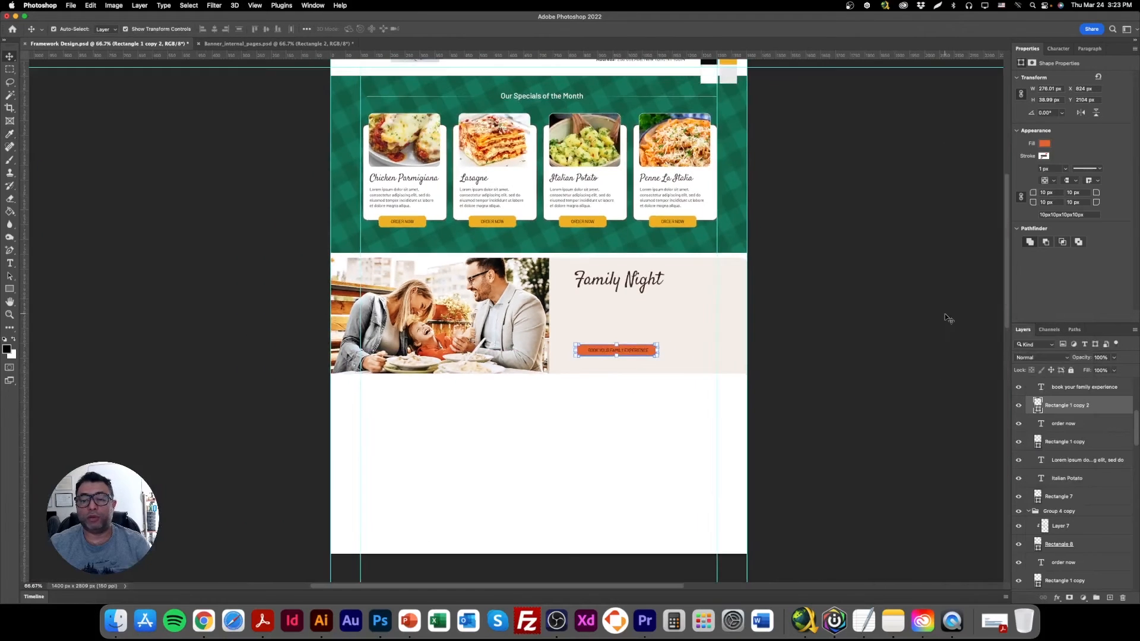
{"action": "left_click", "coordinate": [1074, 390], "text": "shift"}
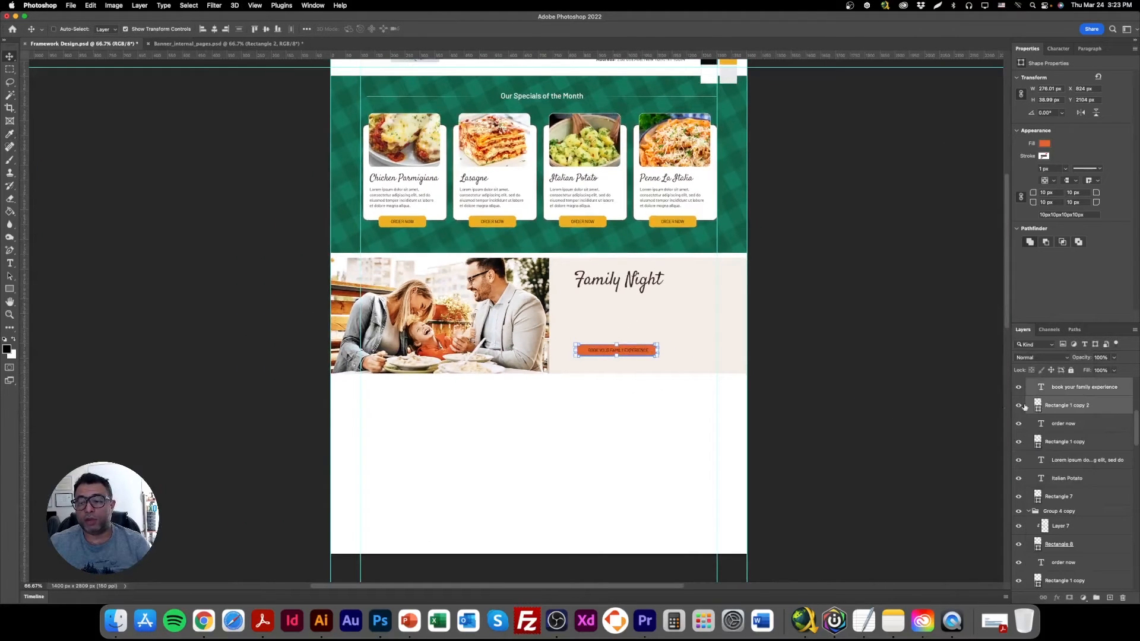
{"action": "left_click_drag", "start_coordinate": [660, 350], "coordinate": [672, 349]}
{"action": "left_click", "coordinate": [142, 30]}
Colour the "BOOK YOUR FAMILY EXPERIENCE" button text white.
{"action": "right_click", "coordinate": [630, 355]}
{"action": "left_click", "coordinate": [647, 356]}
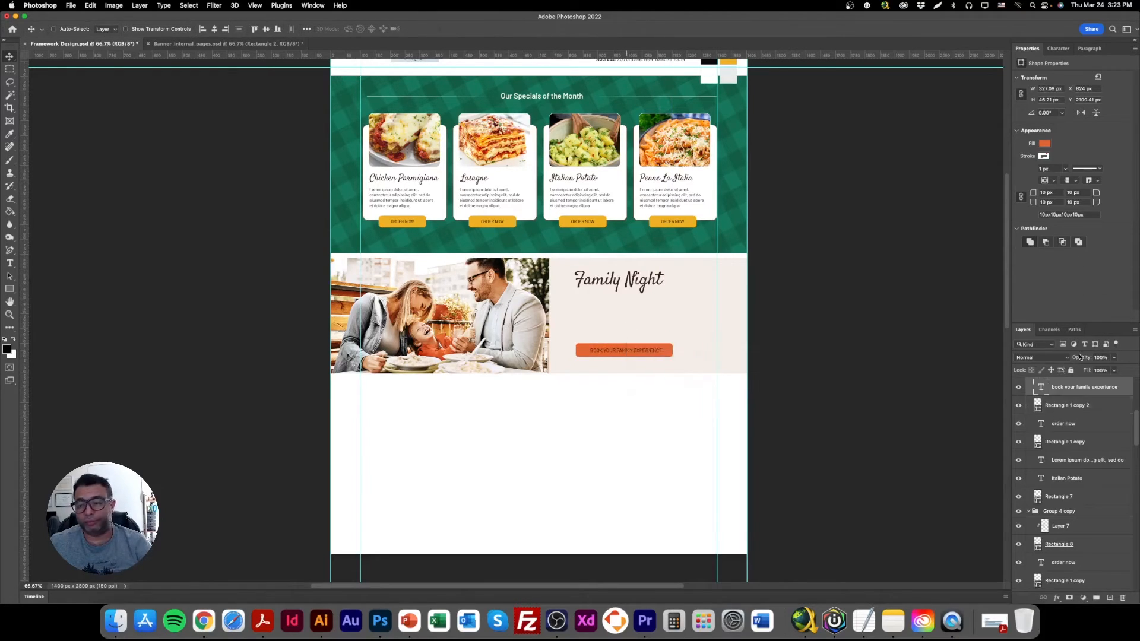
{"action": "left_click", "coordinate": [1095, 151]}
{"action": "left_click", "coordinate": [600, 446]}
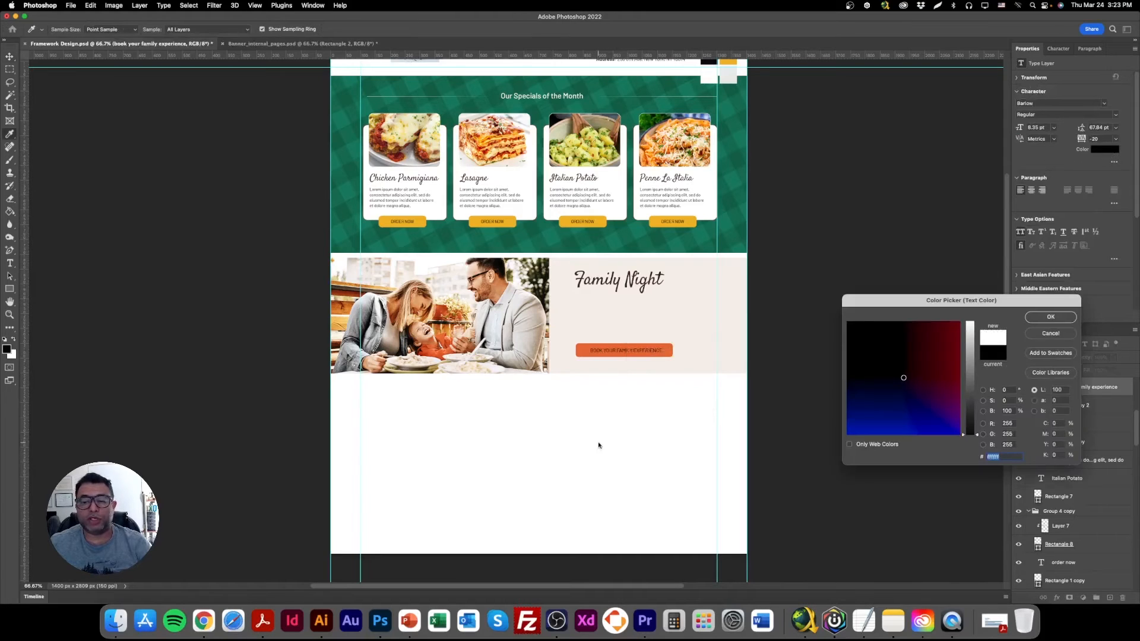
{"action": "left_click", "coordinate": [1050, 317]}
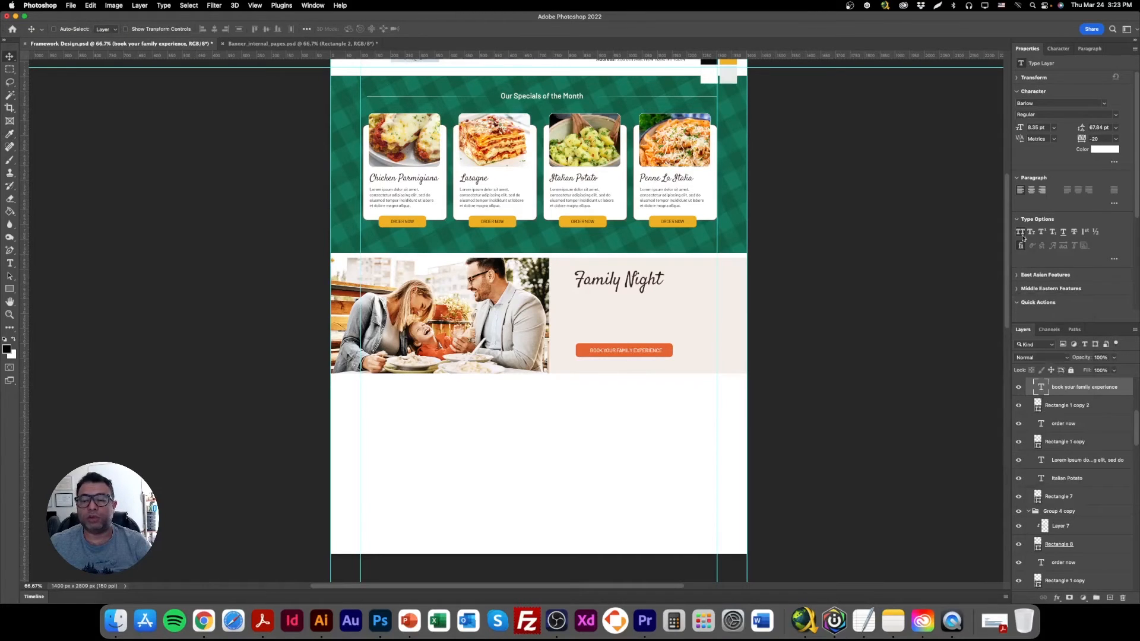
Set the button text's font size to 9 pt and shift it slightly left to centre it in the orange button.
{"action": "left_click", "coordinate": [1042, 127]}
{"action": "key", "text": "super+a"}
{"action": "type", "text": "9"}
{"action": "key", "text": "Return"}
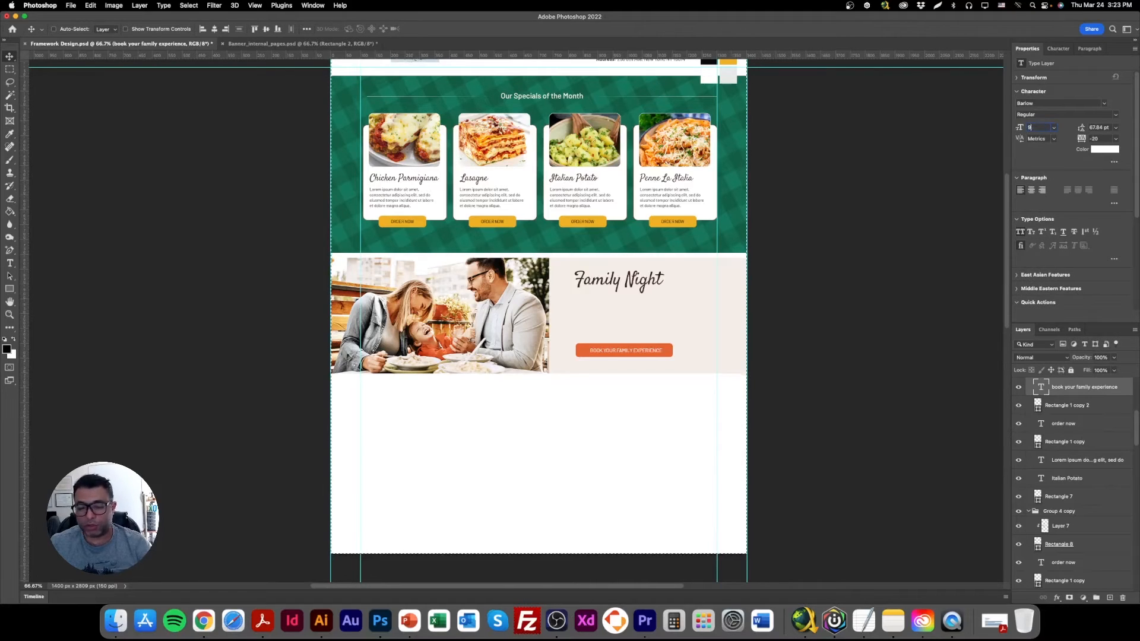
{"action": "left_click_drag", "start_coordinate": [627, 351], "coordinate": [621, 351]}
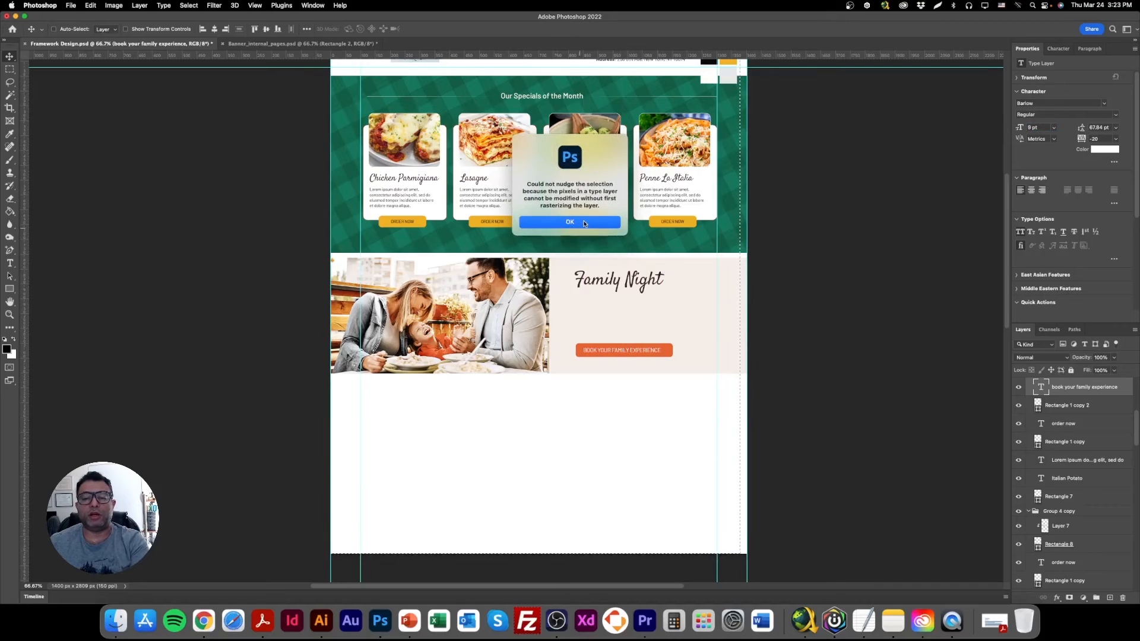
{"action": "left_click", "coordinate": [582, 223]}
{"action": "double_click", "coordinate": [11, 315]}
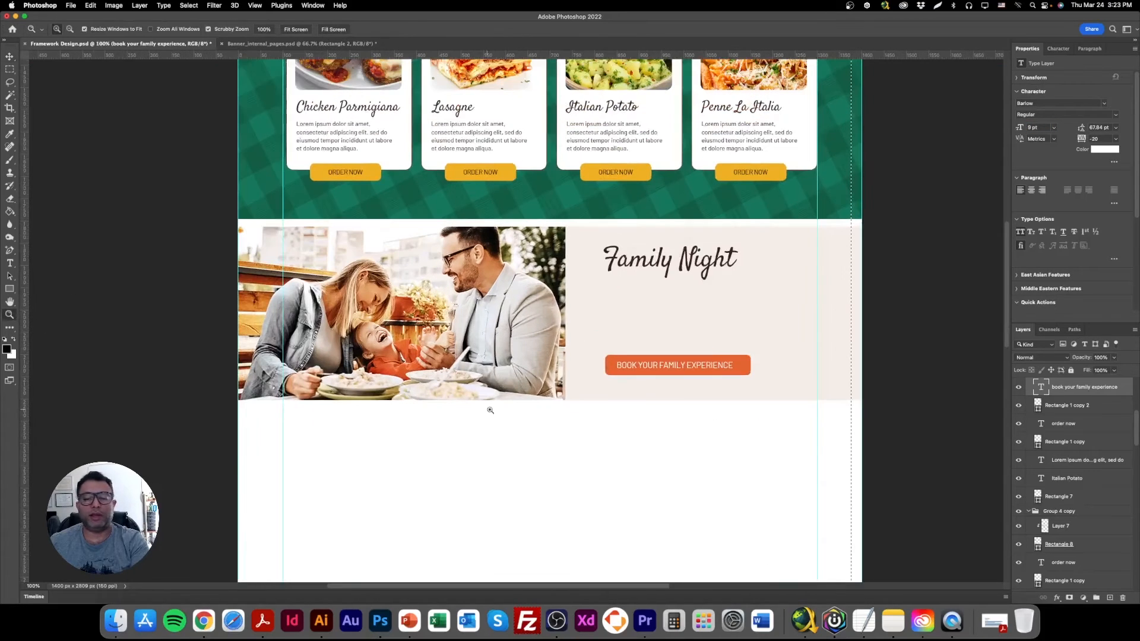
{"action": "key", "text": "v"}
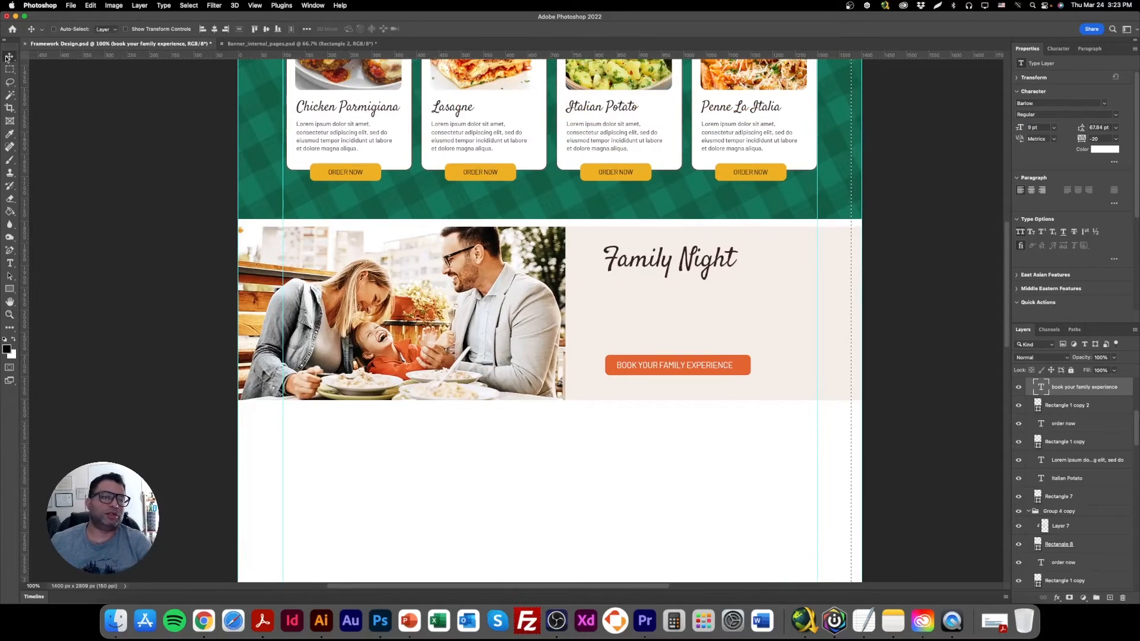
Duplicate the Lasagne card's description into the beige area below Family Night and place its layer above the card groups.
{"action": "scroll", "coordinate": [482, 139], "scroll_direction": "up", "scroll_amount": 5}
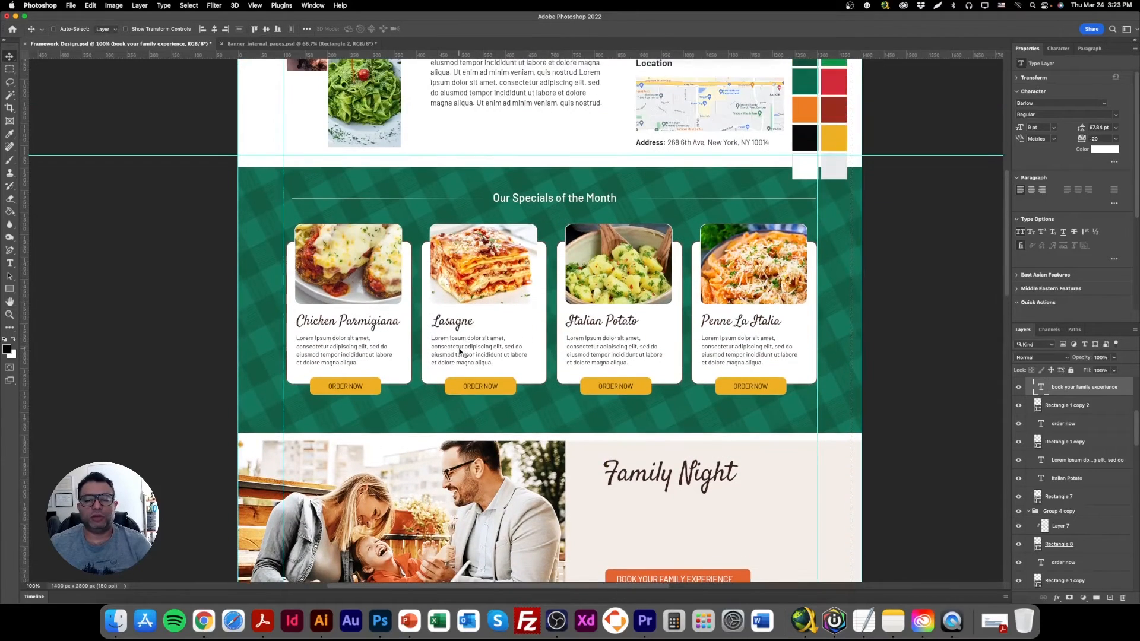
{"action": "scroll", "coordinate": [460, 351], "scroll_direction": "down", "scroll_amount": 4}
{"action": "right_click", "coordinate": [458, 178]}
{"action": "left_click_drag", "start_coordinate": [484, 200], "coordinate": [651, 364]}
{"action": "left_click_drag", "start_coordinate": [1092, 583], "coordinate": [1080, 381]}
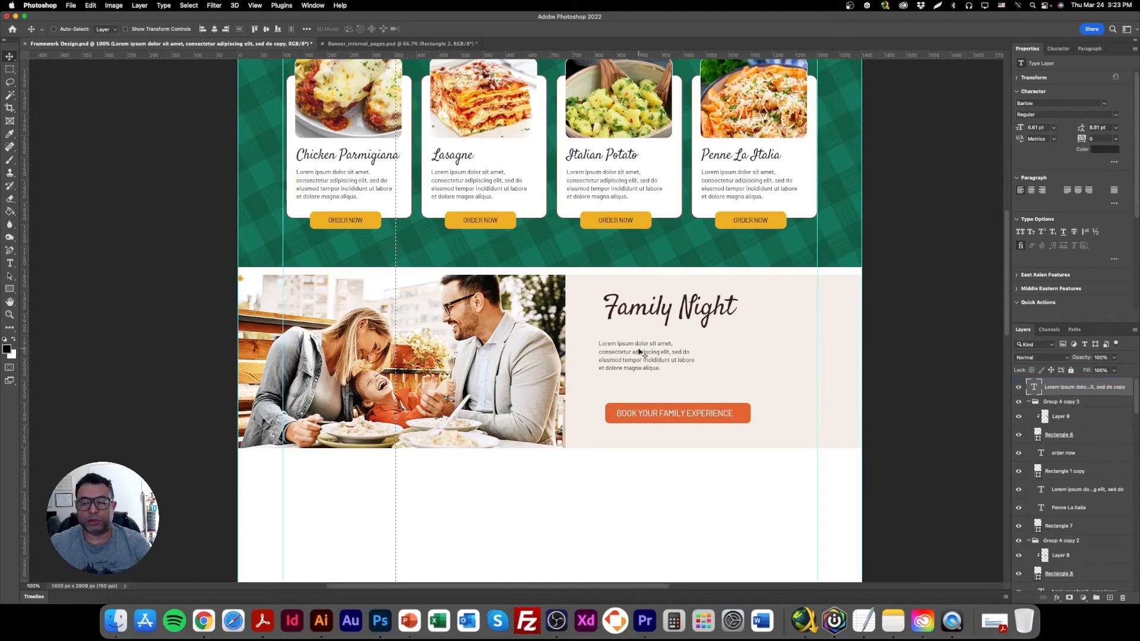
Set the copied paragraph's font size to 8 pt and its leading to 13 pt.
{"action": "left_click", "coordinate": [1042, 127]}
{"action": "type", "text": "7"}
{"action": "key", "text": "Return"}
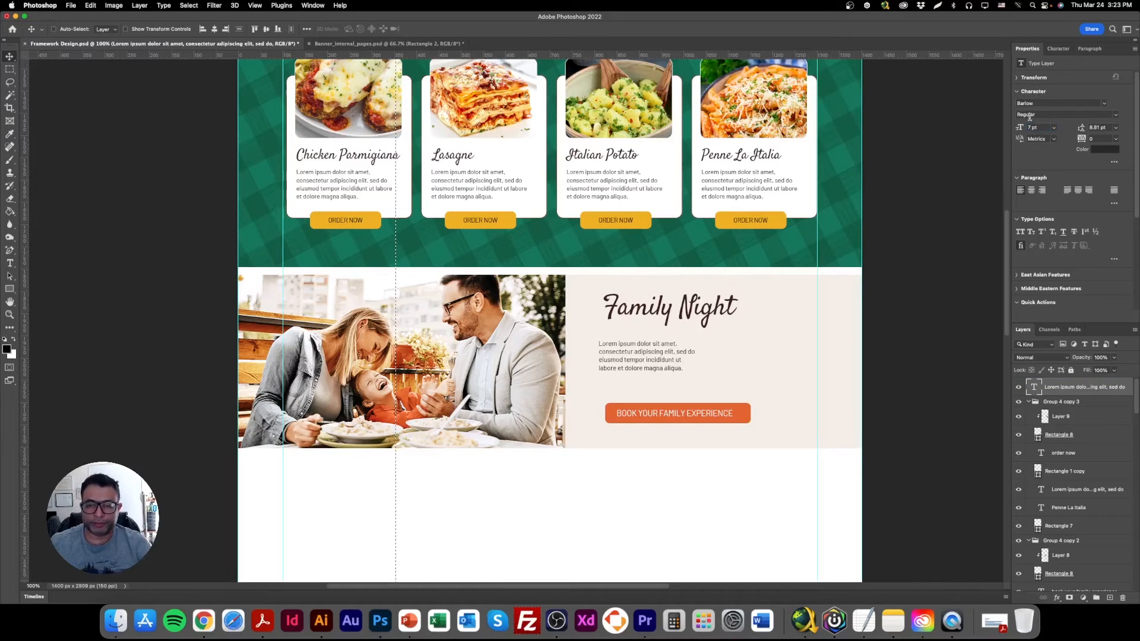
{"action": "type", "text": "8"}
{"action": "key", "text": "Tab"}
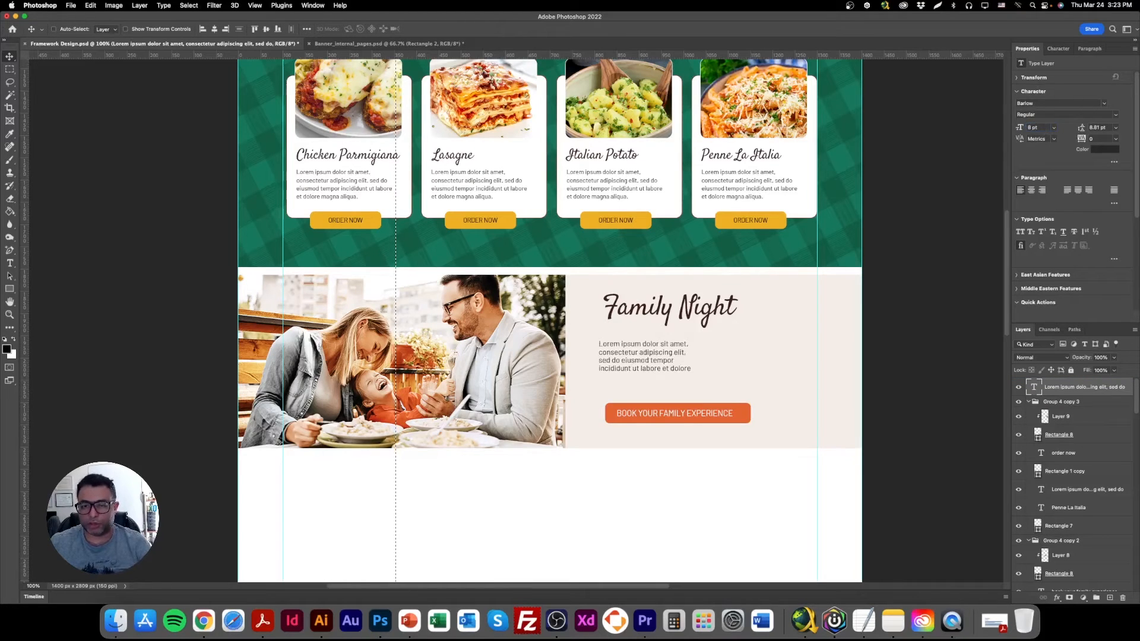
{"action": "type", "text": "9"}
{"action": "key", "text": "Return"}
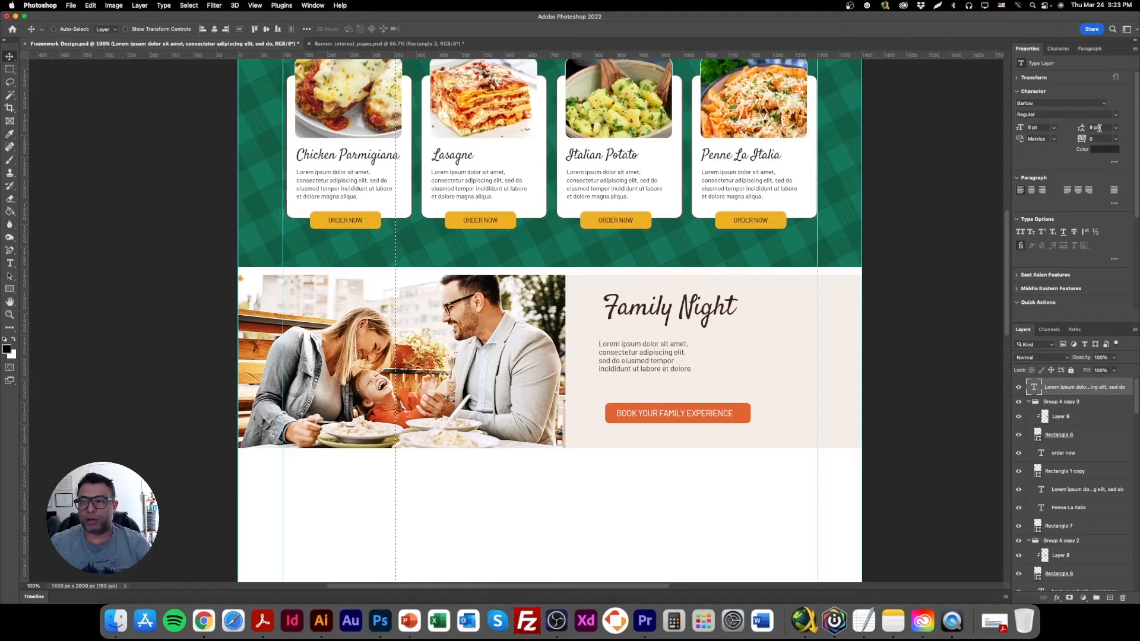
{"action": "type", "text": "10"}
{"action": "key", "text": "Return"}
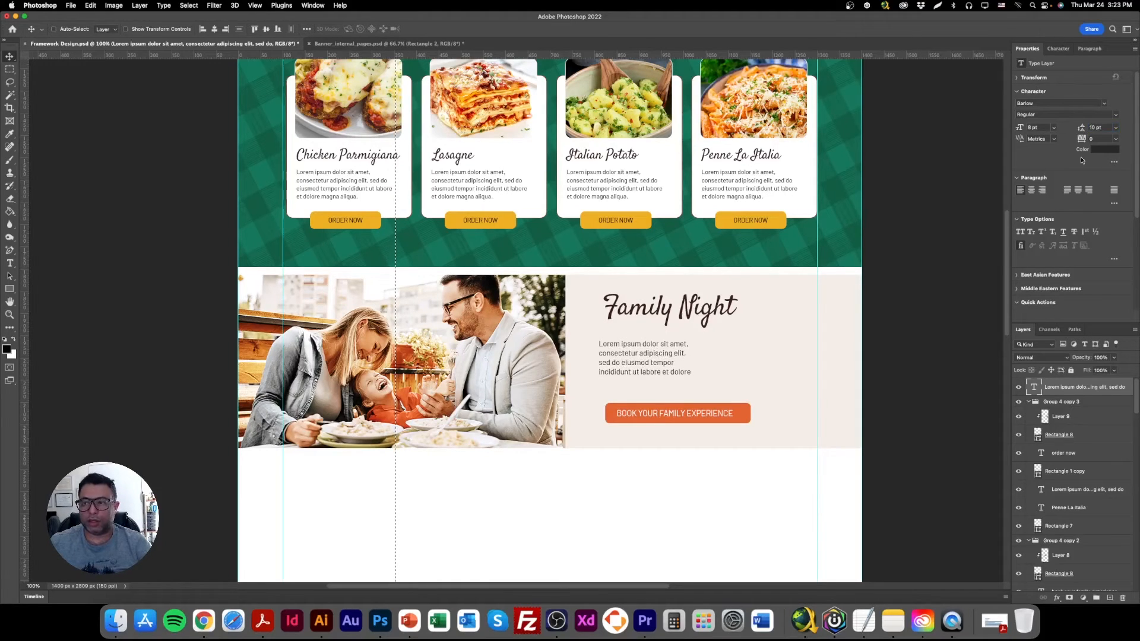
{"action": "type", "text": "13"}
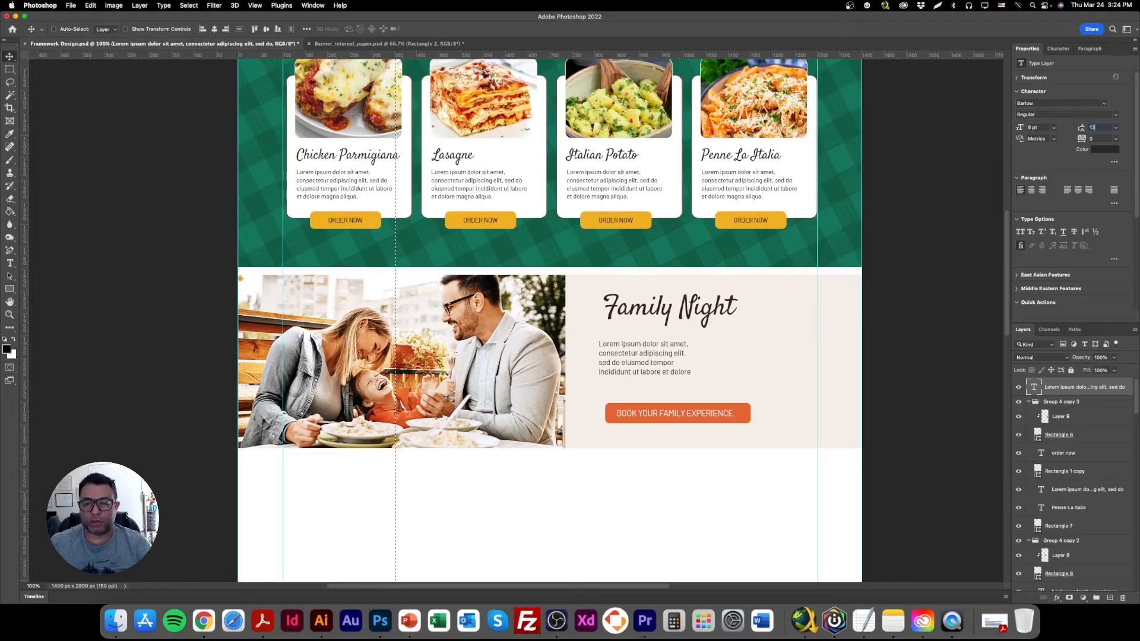
{"action": "key", "text": "Return"}
Widen the paragraph's text box to run across most of the beige area and set its leading to 12 pt.
{"action": "left_click", "coordinate": [10, 264]}
{"action": "left_click", "coordinate": [632, 349]}
{"action": "left_click_drag", "start_coordinate": [667, 379], "coordinate": [668, 420]}
{"action": "left_click_drag", "start_coordinate": [698, 381], "coordinate": [788, 381]}
{"action": "left_click_drag", "start_coordinate": [692, 424], "coordinate": [690, 394]}
{"action": "key", "text": "super+a"}
{"action": "left_click", "coordinate": [1095, 127]}
{"action": "type", "text": "12"}
{"action": "key", "text": "Return"}
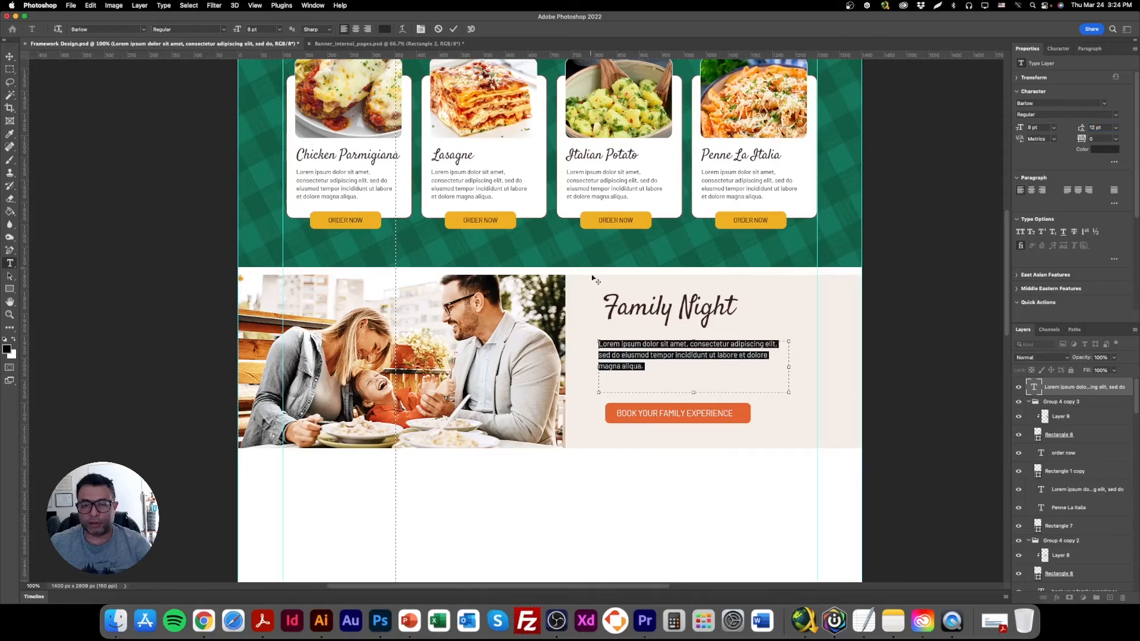
Move the paragraph up to align with the Family Night heading's left edge and tighten its text box around three lines.
{"action": "left_click", "coordinate": [656, 355]}
{"action": "left_click", "coordinate": [9, 56]}
{"action": "left_click_drag", "start_coordinate": [655, 380], "coordinate": [651, 359]}
{"action": "left_click", "coordinate": [9, 263]}
{"action": "left_click", "coordinate": [646, 351]}
{"action": "left_click_drag", "start_coordinate": [808, 363], "coordinate": [795, 363]}
{"action": "left_click_drag", "start_coordinate": [681, 389], "coordinate": [688, 375]}
{"action": "key", "text": "Escape"}
{"action": "key", "text": "v"}
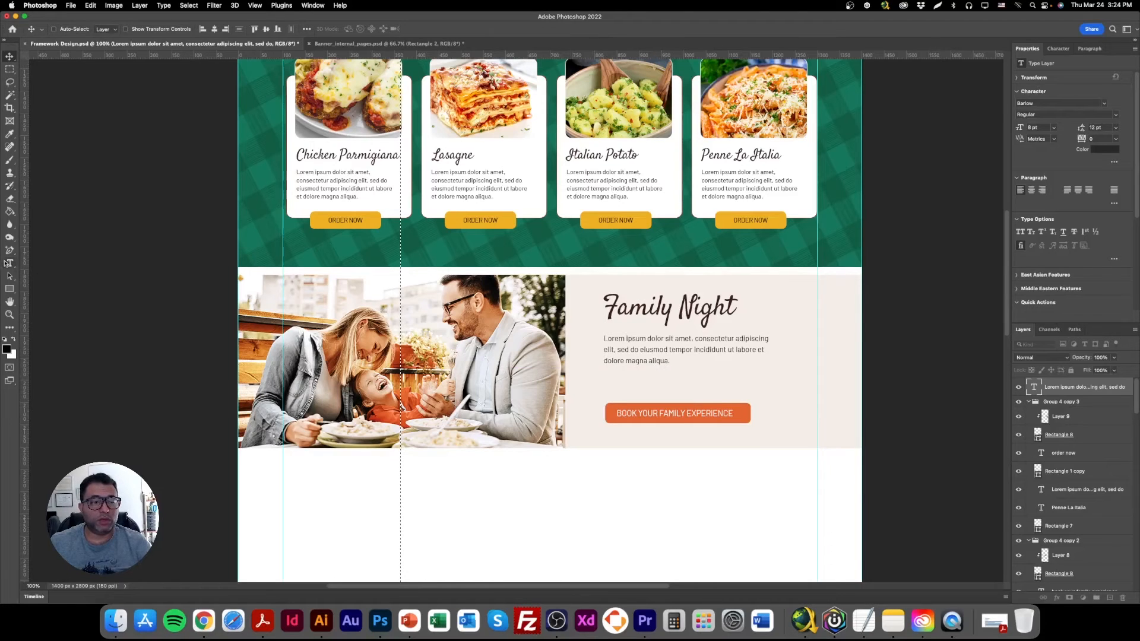
Switch to Chrome and search Shutterstock's image library for "20% off".
{"action": "left_click", "coordinate": [203, 620]}
{"action": "left_click", "coordinate": [223, 167]}
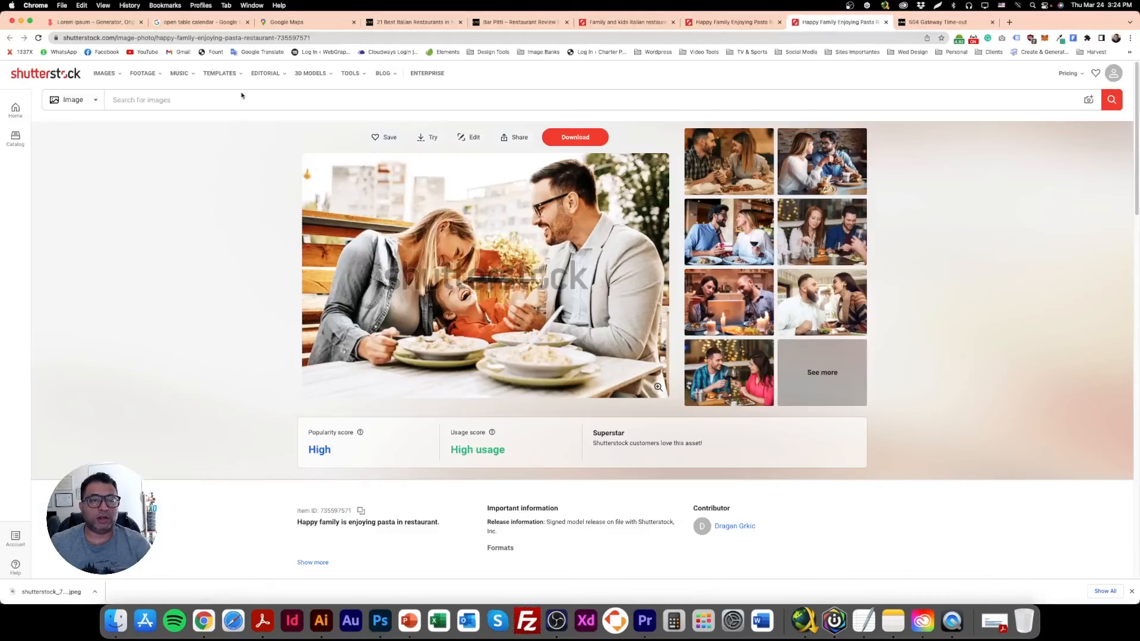
{"action": "left_click", "coordinate": [213, 93]}
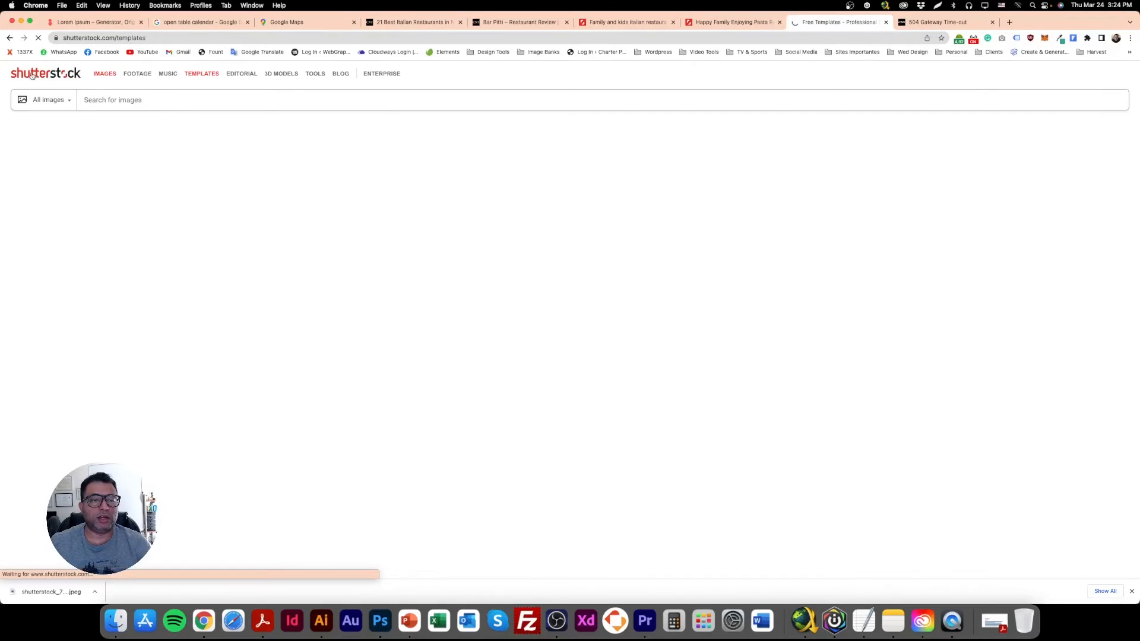
{"action": "left_click", "coordinate": [31, 75]}
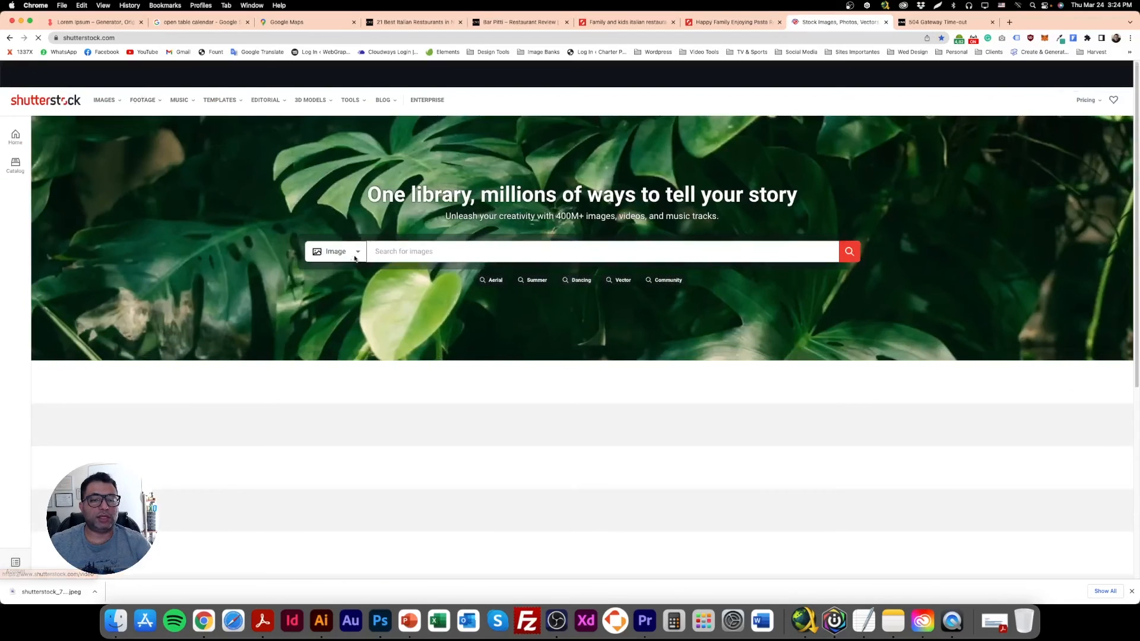
{"action": "left_click", "coordinate": [429, 254]}
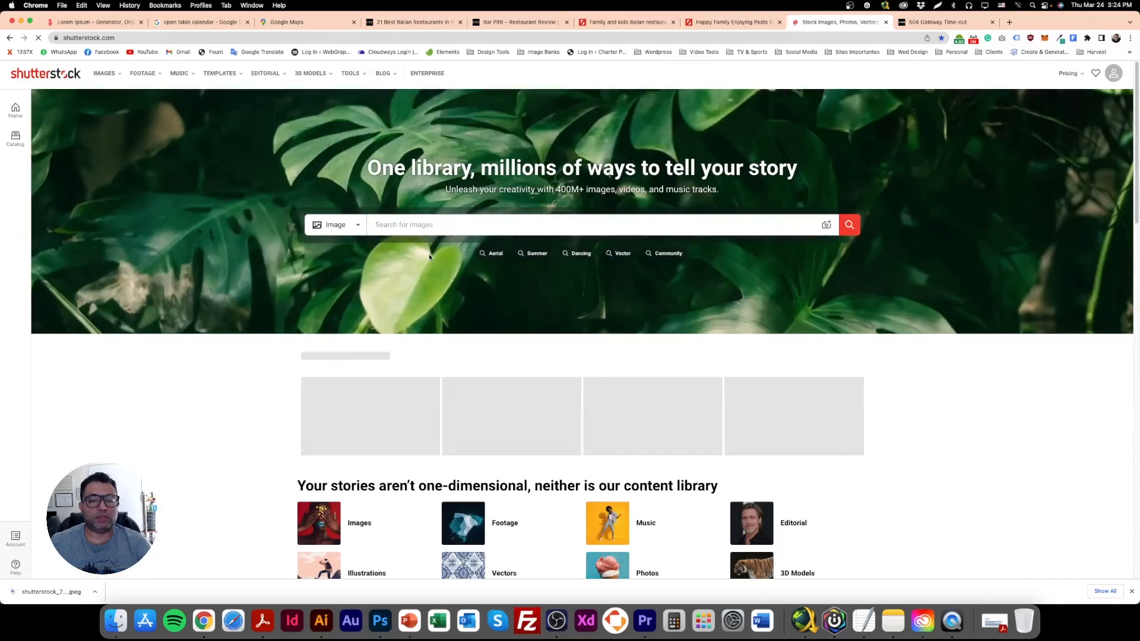
{"action": "type", "text": "20% off"}
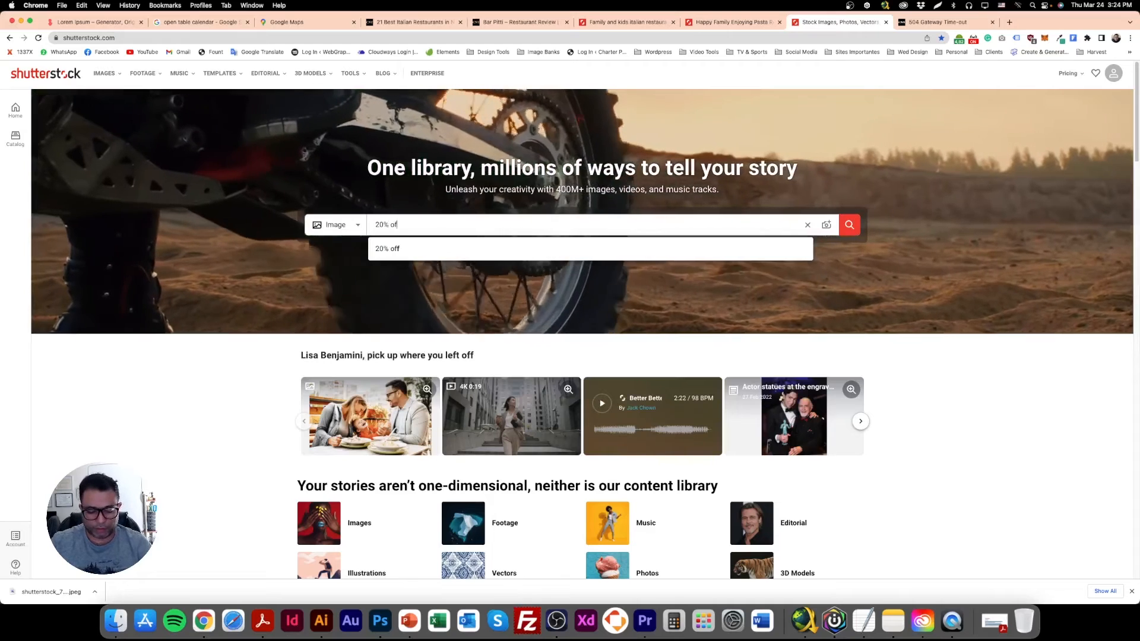
{"action": "key", "text": "Return"}
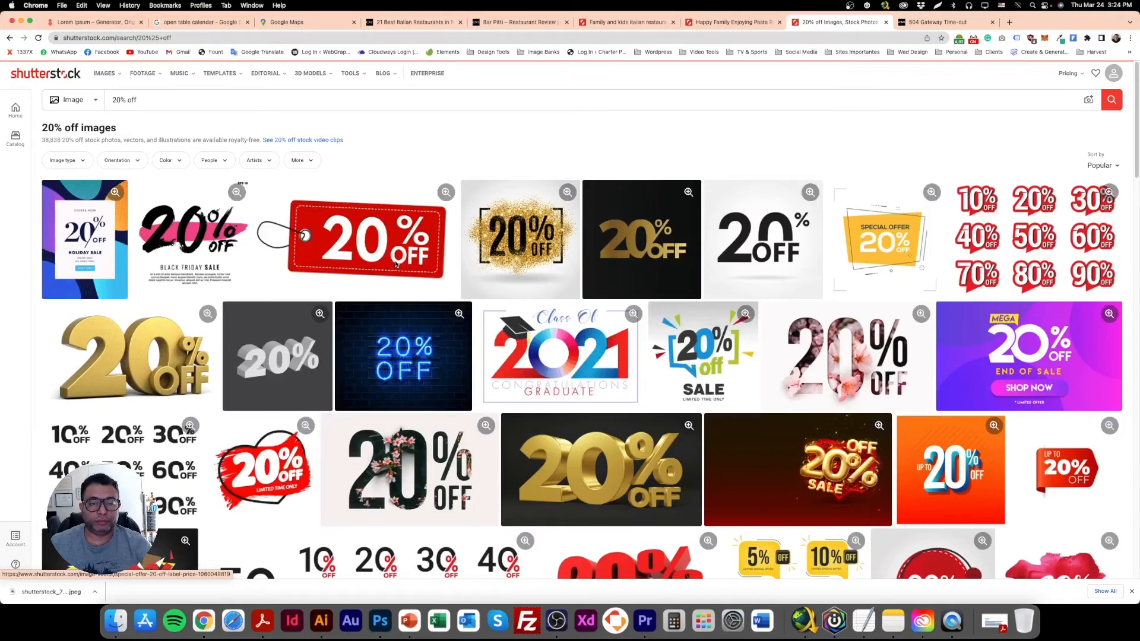
Download the red drop-shaped 20% OFF badge with orange edges as a vector file into the Specials Photos folder.
{"action": "scroll", "coordinate": [392, 267], "scroll_direction": "down", "scroll_amount": 5}
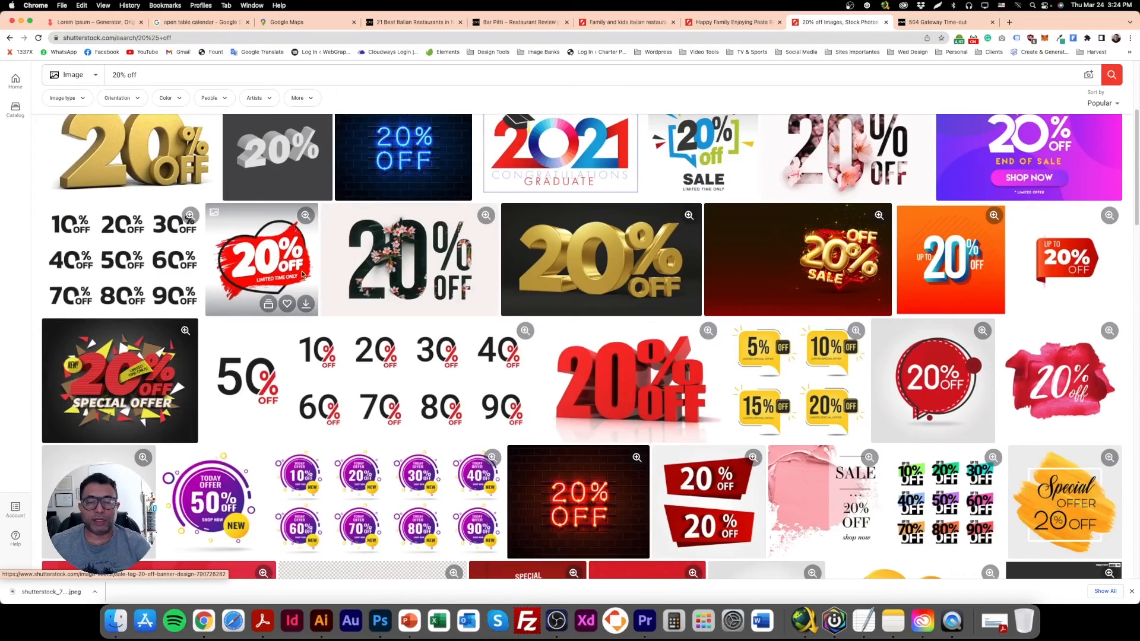
{"action": "scroll", "coordinate": [927, 285], "scroll_direction": "down", "scroll_amount": 1}
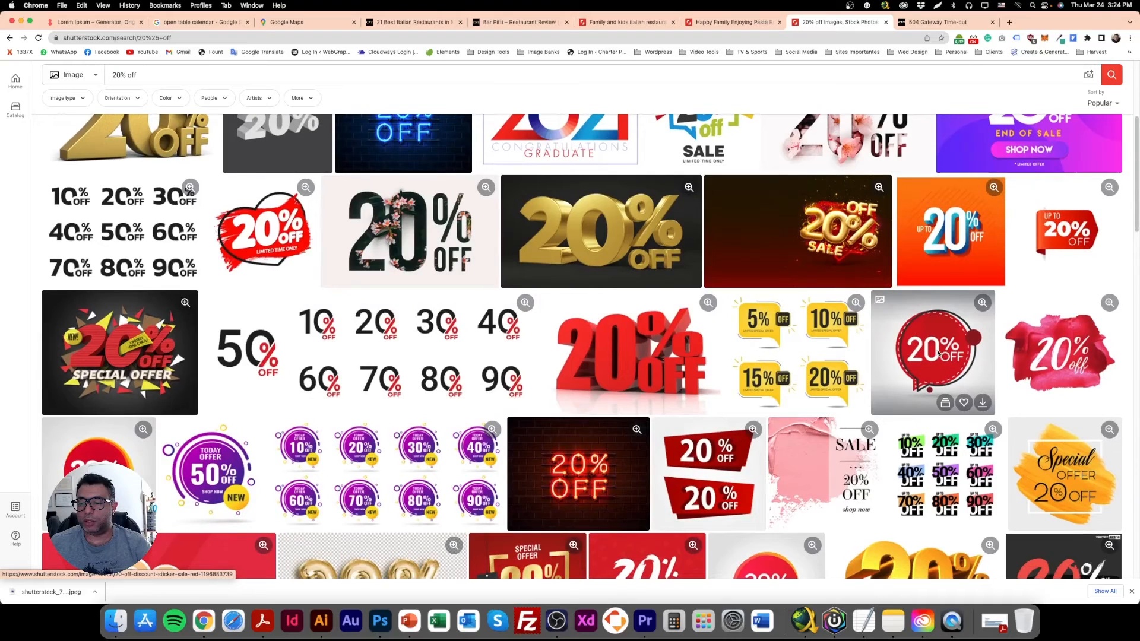
{"action": "scroll", "coordinate": [926, 356], "scroll_direction": "down", "scroll_amount": 5}
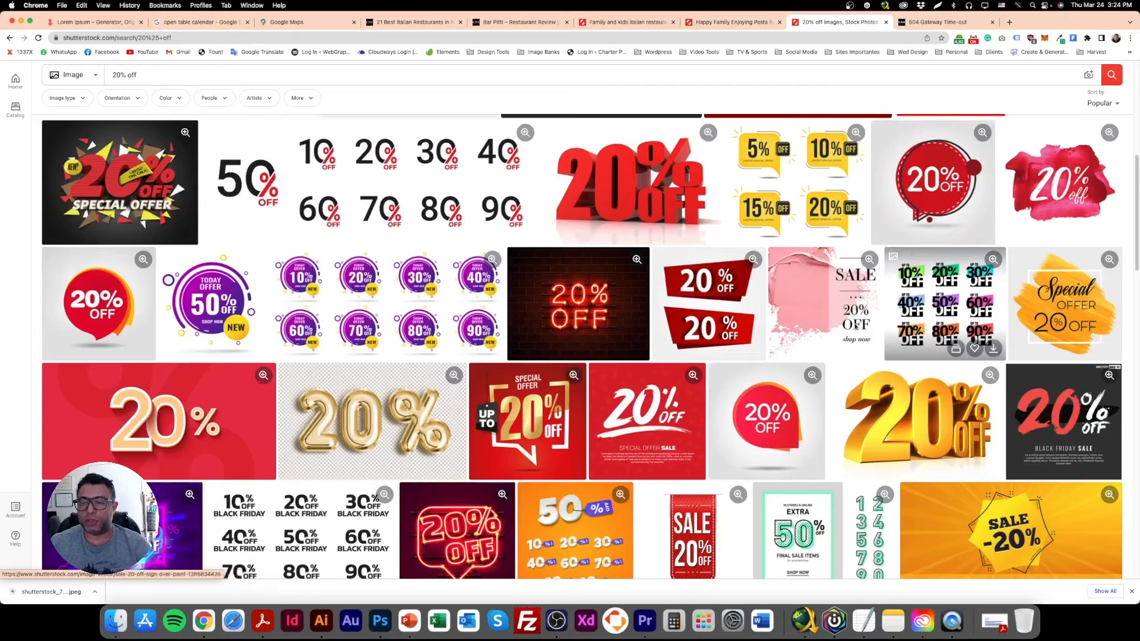
{"action": "left_click", "coordinate": [812, 468]}
{"action": "left_click", "coordinate": [1040, 395]}
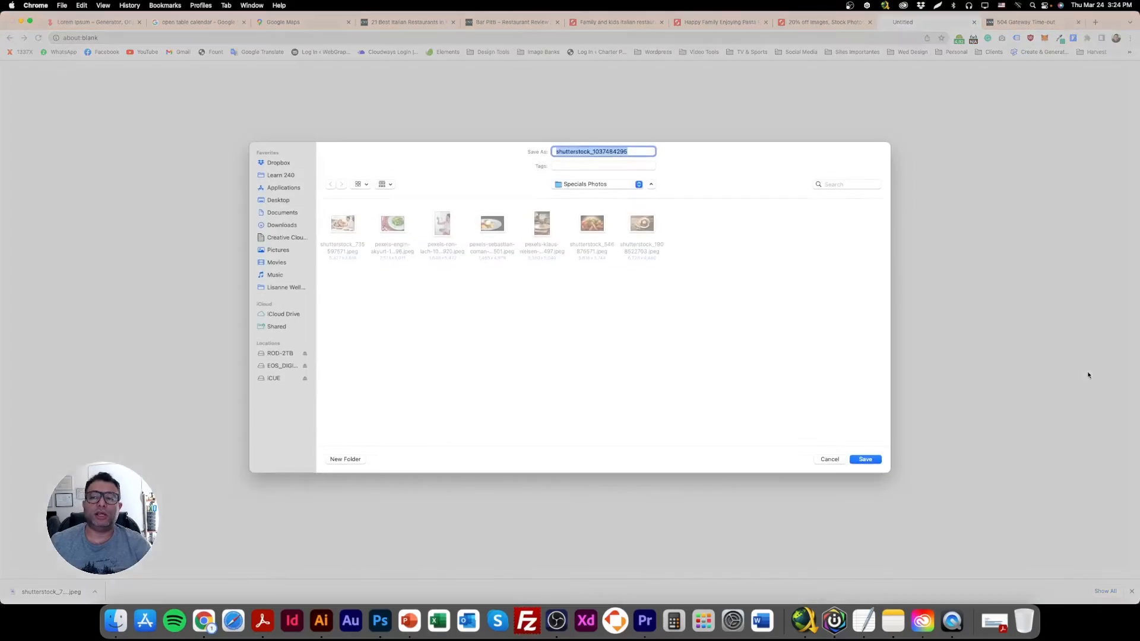
{"action": "key", "text": "Return"}
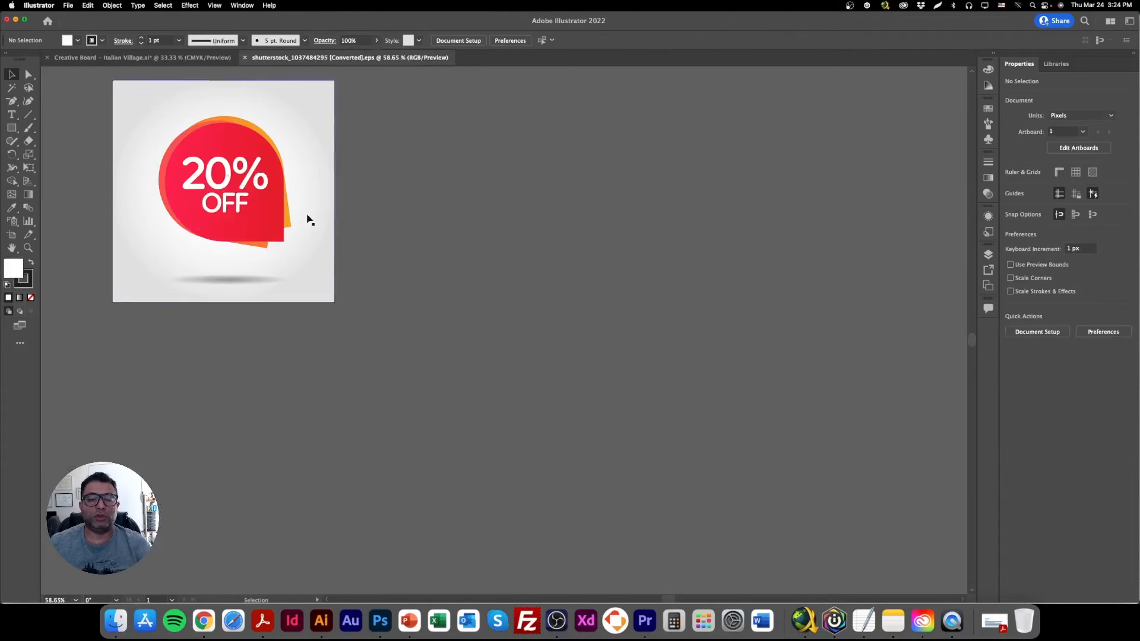
In Illustrator, delete the grey background and the shadow beneath the 20% OFF badge.
{"action": "left_click", "coordinate": [252, 277]}
{"action": "key", "text": "Delete"}
{"action": "left_click", "coordinate": [297, 266]}
{"action": "key", "text": "Delete"}
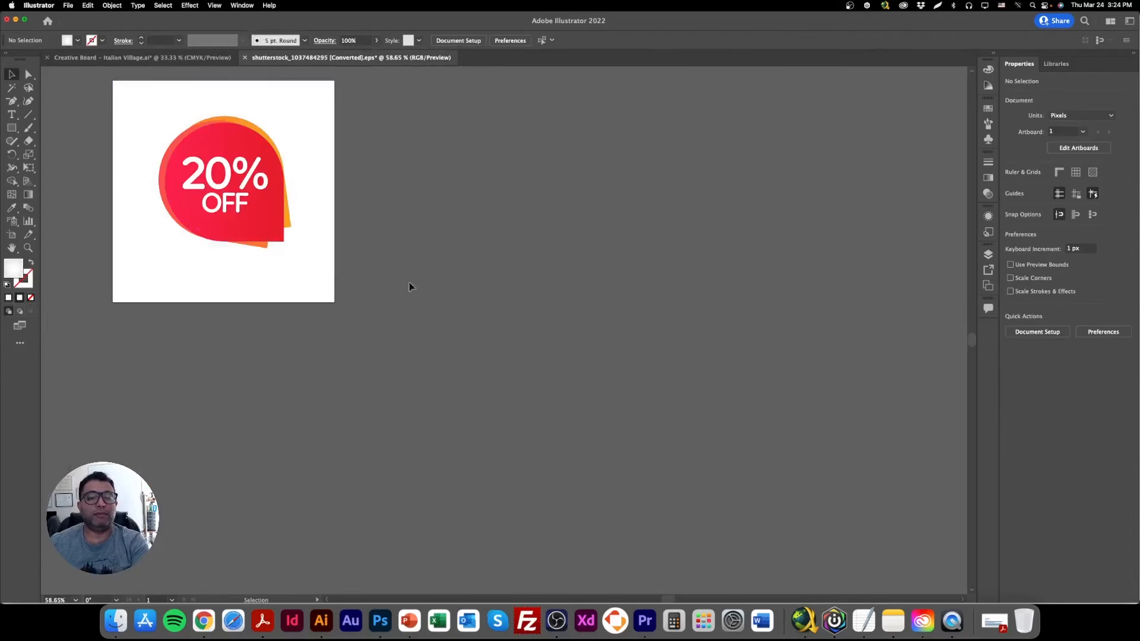
Copy the badge into the Photoshop layout as pixels and place it small over the seam between the family photo and beige panel.
{"action": "left_click_drag", "start_coordinate": [143, 119], "coordinate": [339, 275]}
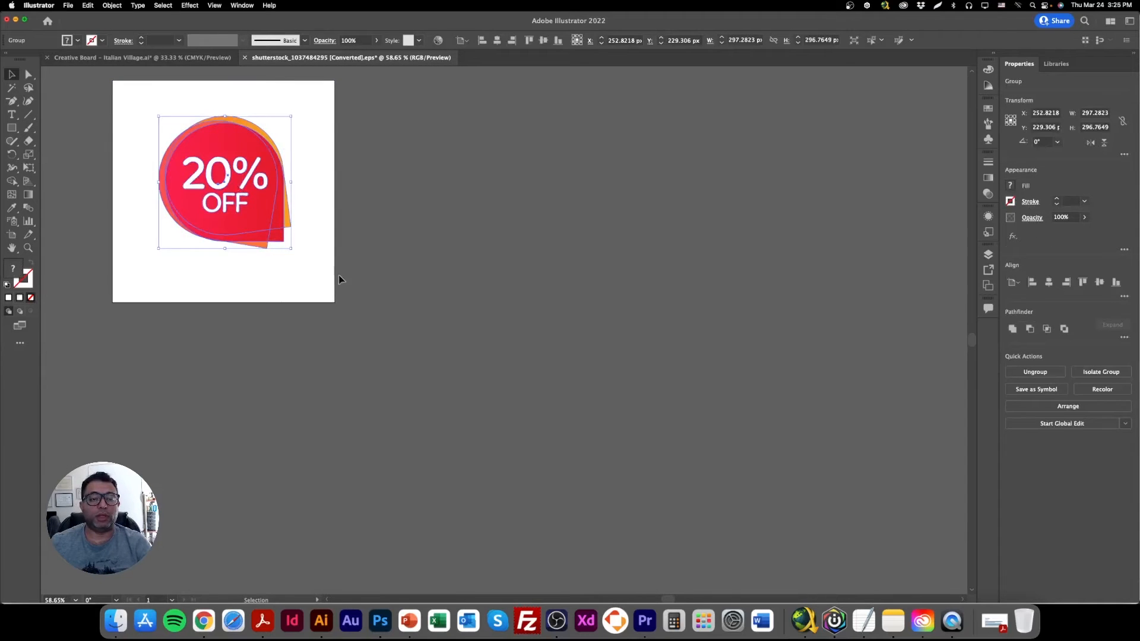
{"action": "left_click", "coordinate": [378, 621]}
{"action": "key", "text": "super+v"}
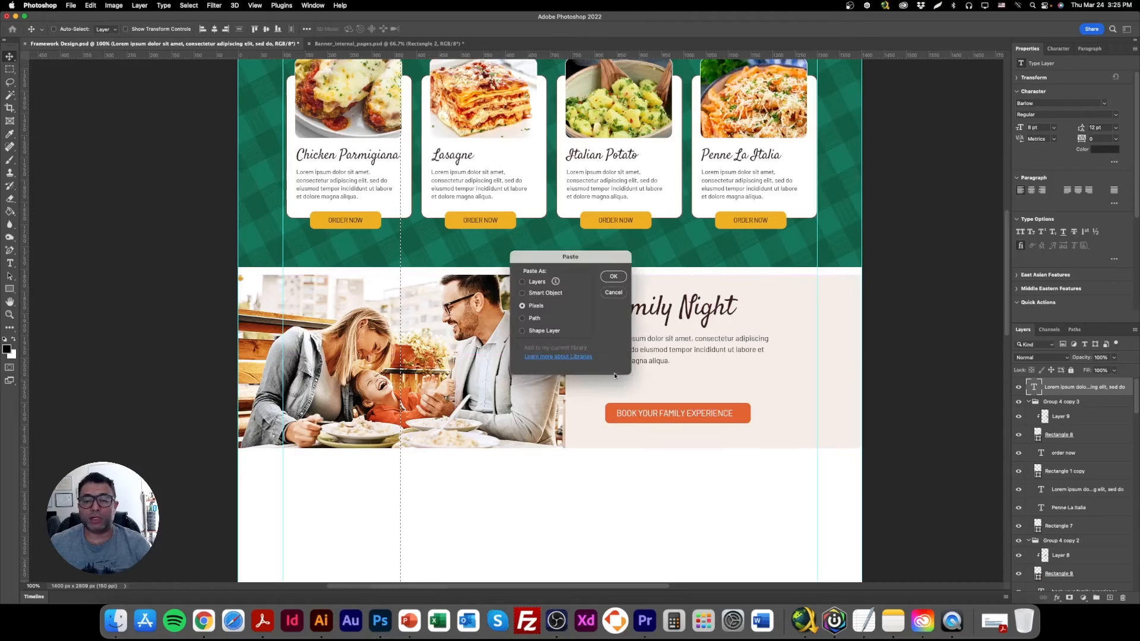
{"action": "left_click", "coordinate": [614, 277]}
{"action": "left_click_drag", "start_coordinate": [771, 167], "coordinate": [569, 319]}
{"action": "key", "text": "Return"}
Recolor the BOOK YOUR FAMILY EXPERIENCE button's rectangle with the red sampled from the 20% OFF badge.
{"action": "right_click", "coordinate": [652, 415]}
{"action": "left_click", "coordinate": [674, 422]}
{"action": "right_click", "coordinate": [746, 415]}
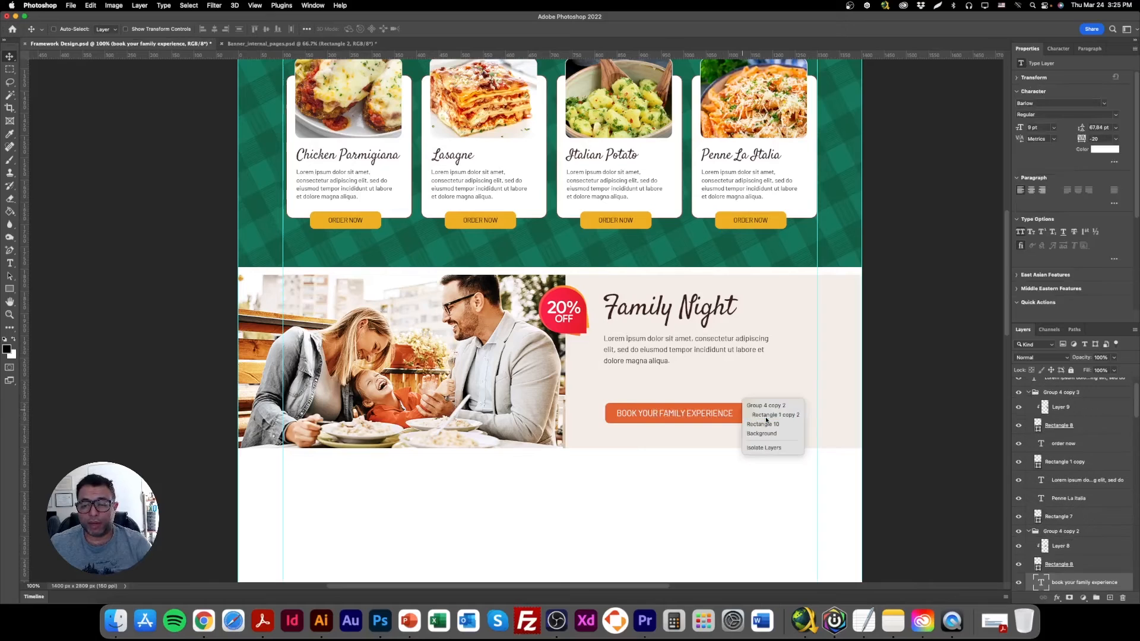
{"action": "left_click", "coordinate": [767, 416]}
{"action": "double_click", "coordinate": [1038, 587]}
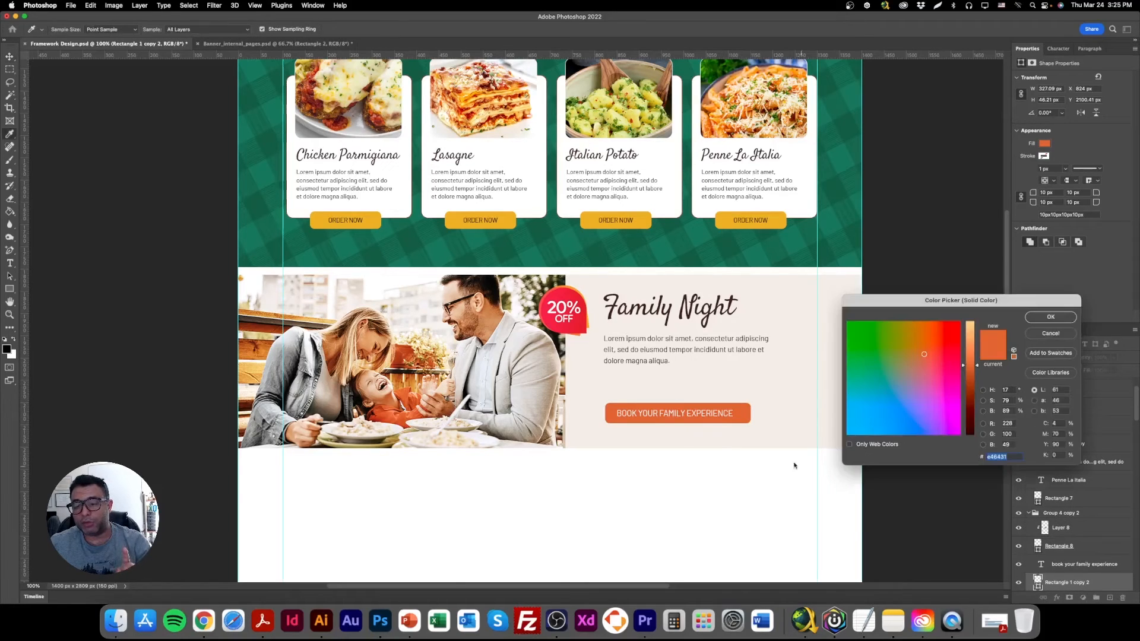
{"action": "left_click", "coordinate": [562, 299]}
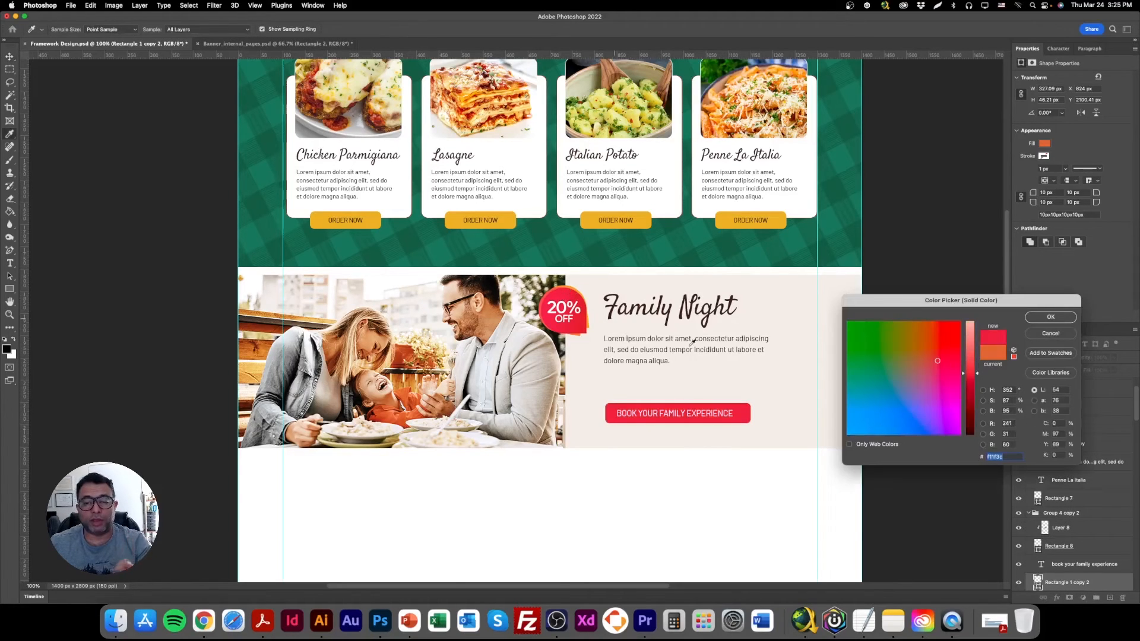
{"action": "left_click", "coordinate": [1049, 321]}
Extend the Family Night paragraph's text box downward and append a second copy of the lorem ipsum text.
{"action": "right_click", "coordinate": [653, 345]}
{"action": "left_click", "coordinate": [671, 349]}
{"action": "double_click", "coordinate": [672, 351]}
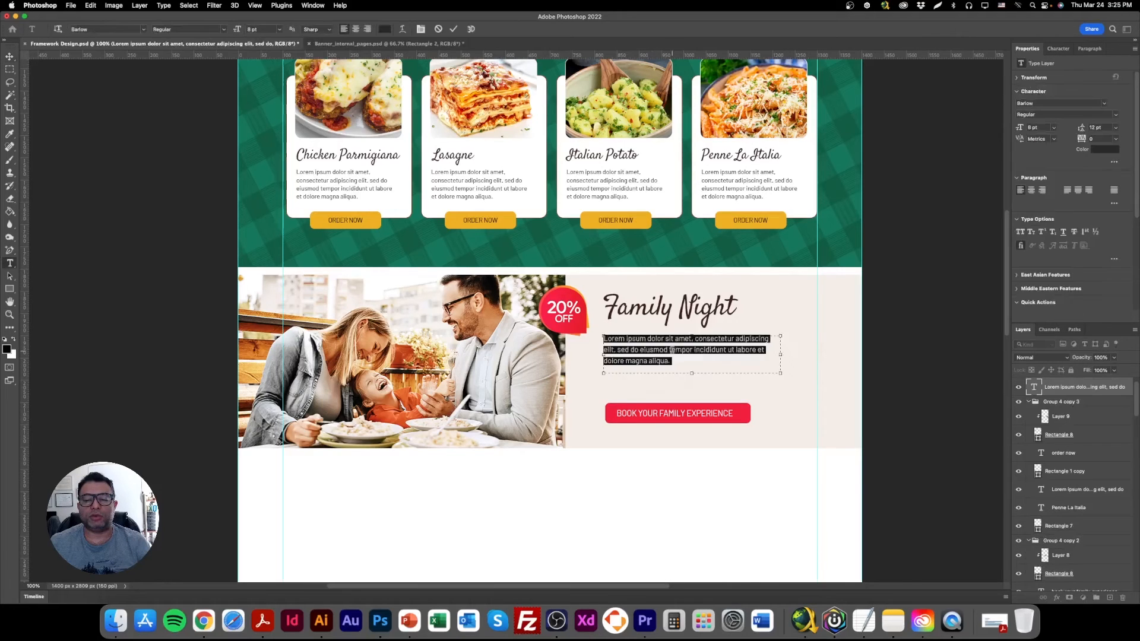
{"action": "left_click_drag", "start_coordinate": [692, 372], "coordinate": [692, 397]}
{"action": "left_click", "coordinate": [691, 366]}
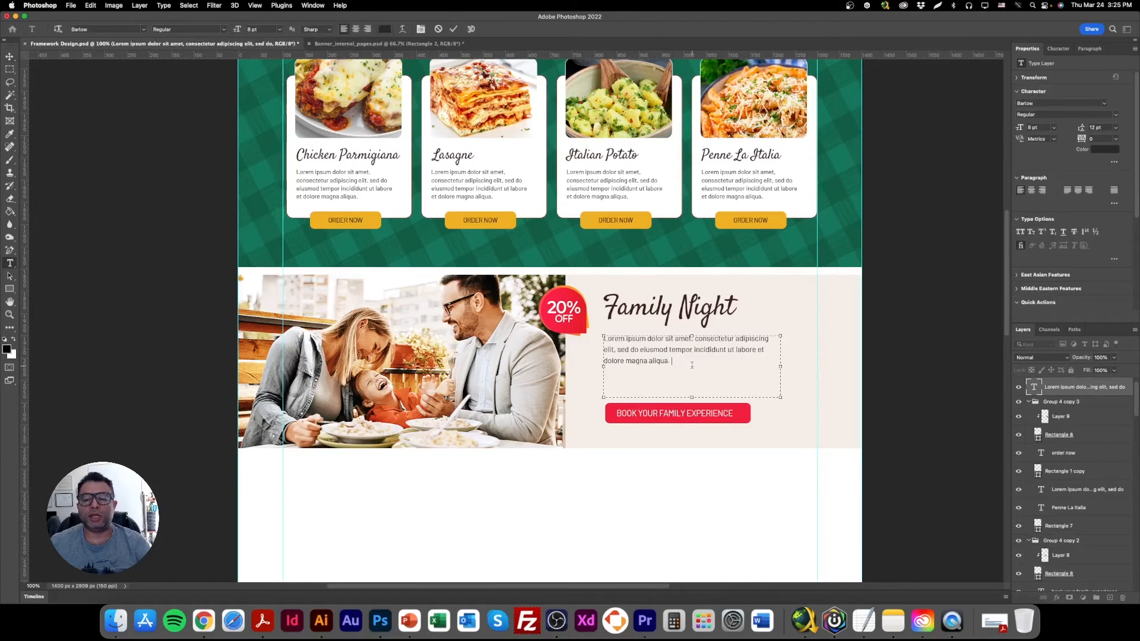
{"action": "key", "text": "cmd+v"}
Nudge the Family Night paragraph into line with the button's left edge and save the document.
{"action": "left_click", "coordinate": [10, 55]}
{"action": "left_click_drag", "start_coordinate": [645, 372], "coordinate": [645, 375]}
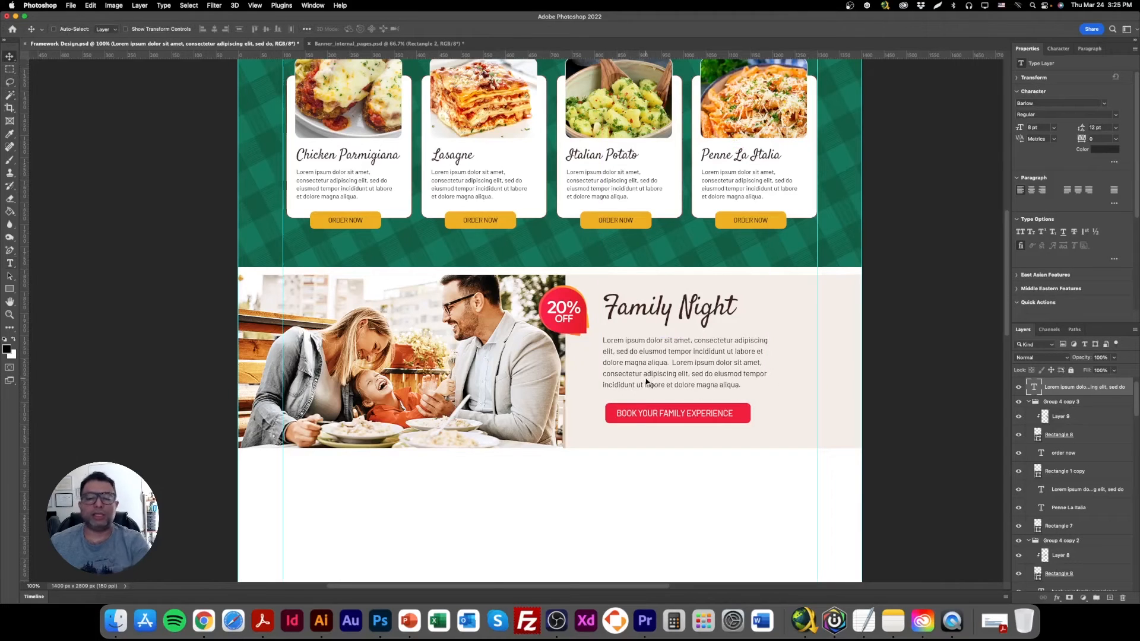
{"action": "key", "text": "Down"}
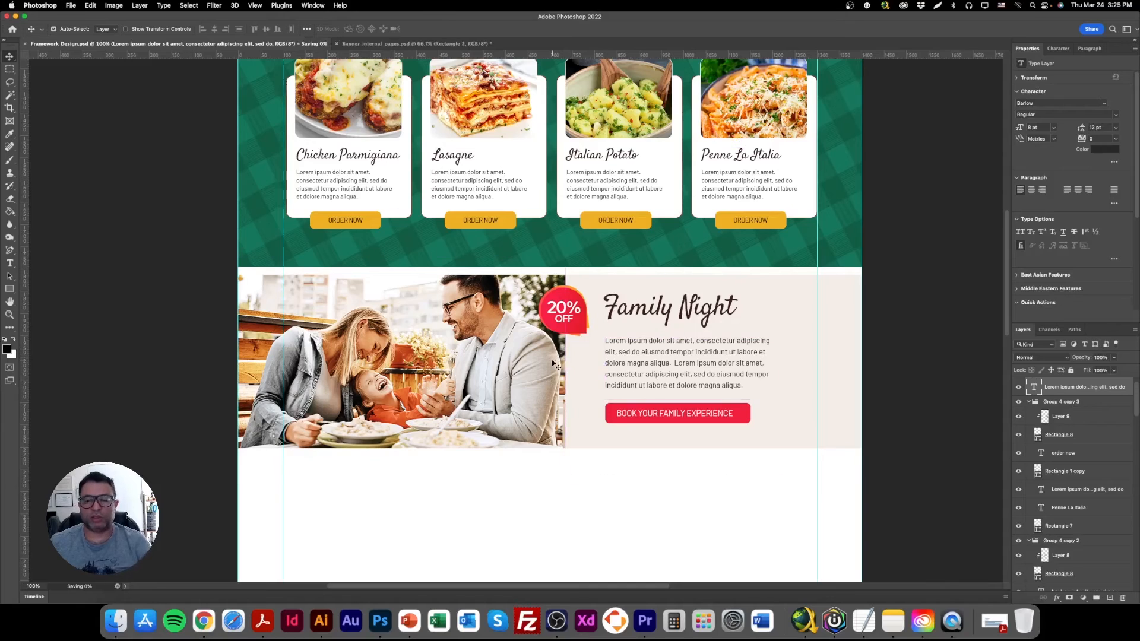
Review the whole page layout, including the Family Night banner and the empty area beneath it.
{"action": "key", "text": "super+minus"}
{"action": "key", "text": "super+minus"}
{"action": "key", "text": "super+minus"}
{"action": "scroll", "coordinate": [555, 364], "scroll_direction": "up", "scroll_amount": 3}
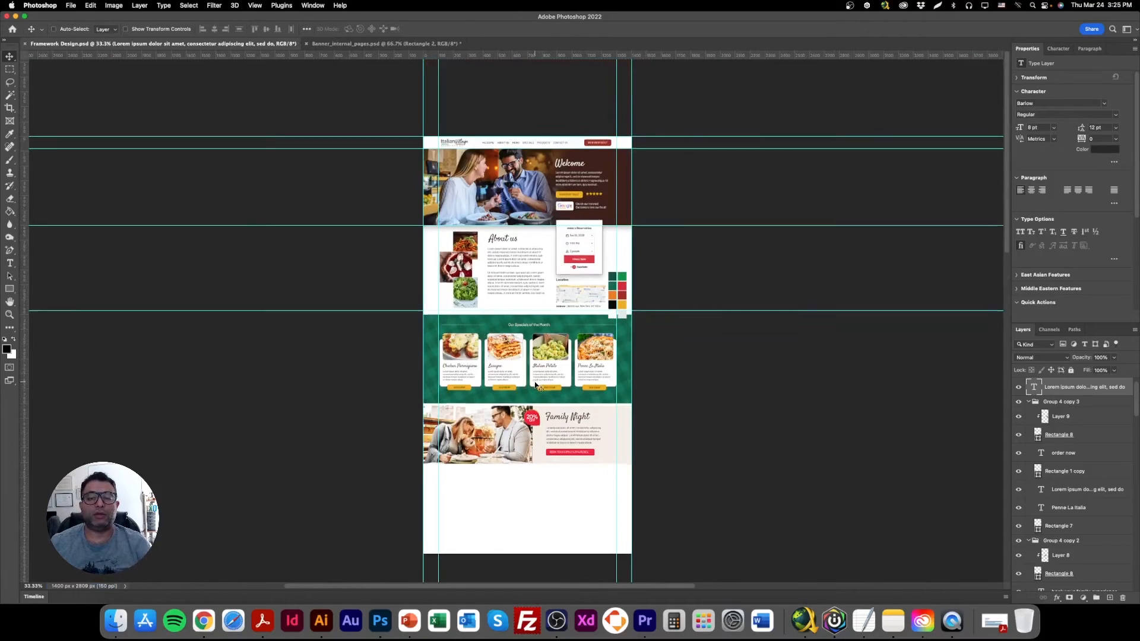
{"action": "scroll", "coordinate": [539, 387], "scroll_direction": "down", "scroll_amount": 2}
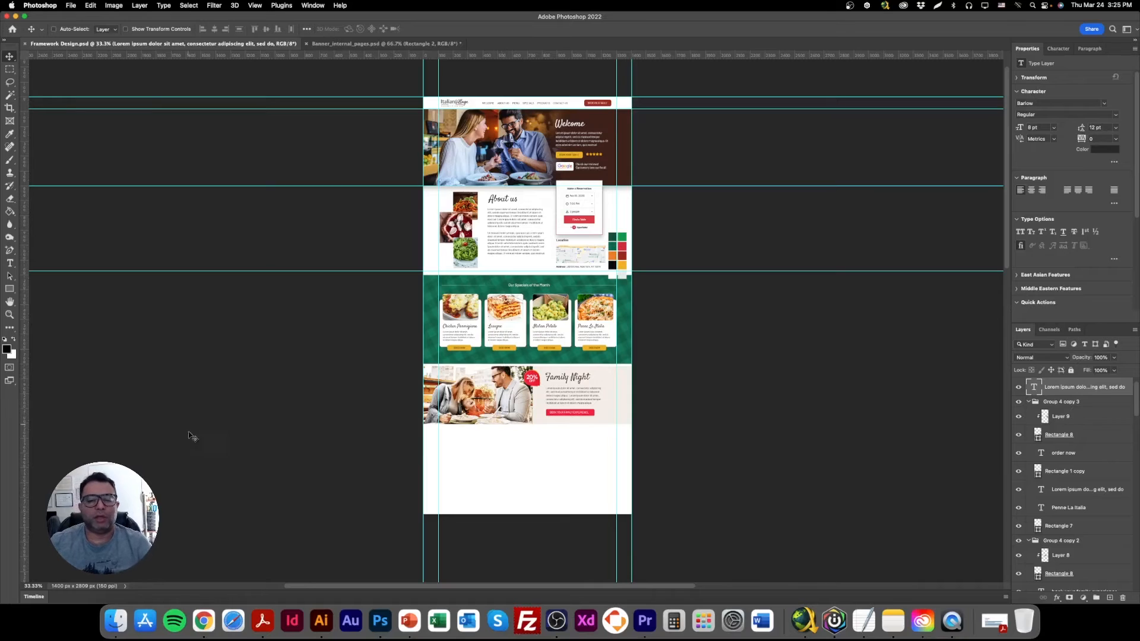
{"action": "double_click", "coordinate": [10, 315]}
{"action": "scroll", "coordinate": [507, 533], "scroll_direction": "down", "scroll_amount": 5}
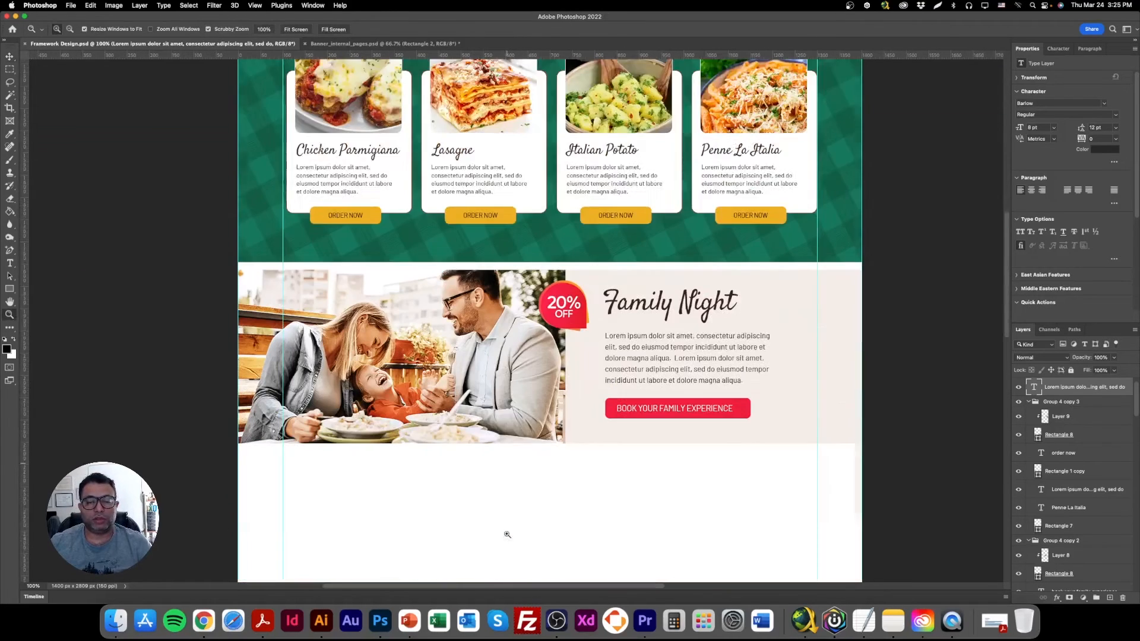
{"action": "scroll", "coordinate": [508, 533], "scroll_direction": "down", "scroll_amount": 2}
{"action": "left_click", "coordinate": [9, 56]}
Hide the Color Pallete layer holding the swatches beside the location map and save the document.
{"action": "scroll", "coordinate": [653, 388], "scroll_direction": "up", "scroll_amount": 5}
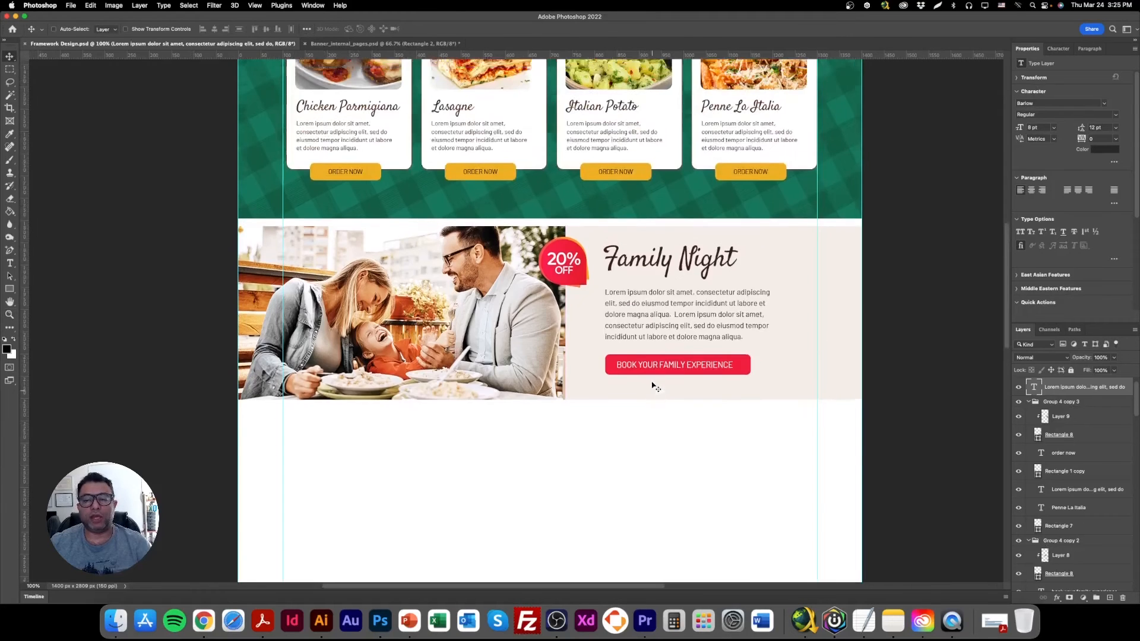
{"action": "scroll", "coordinate": [653, 387], "scroll_direction": "up", "scroll_amount": 15}
{"action": "scroll", "coordinate": [638, 366], "scroll_direction": "down", "scroll_amount": 8}
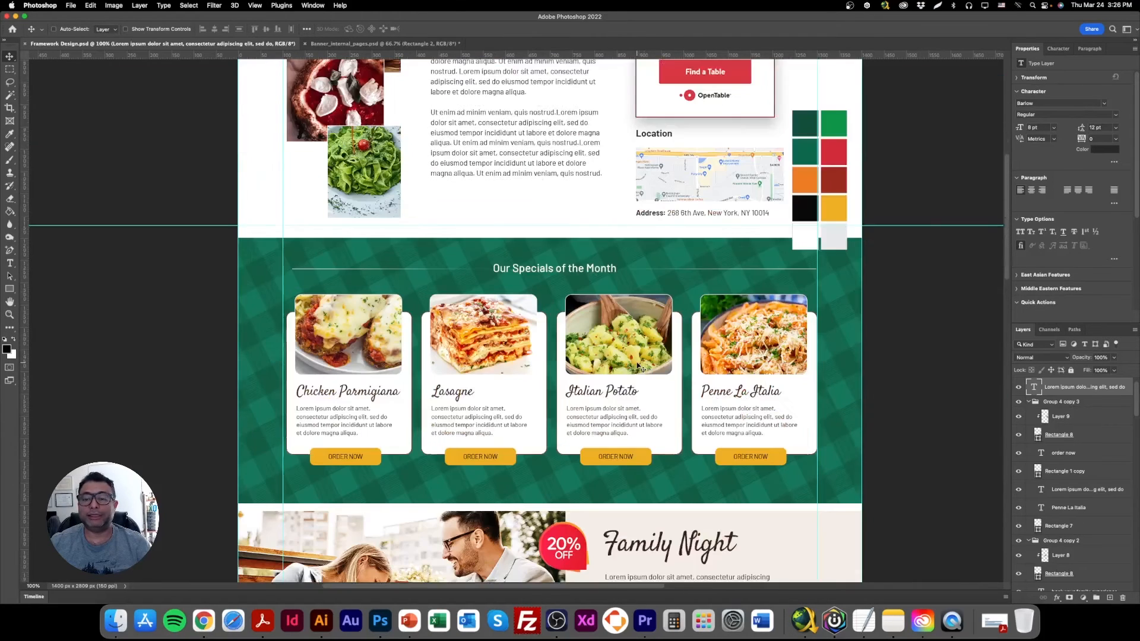
{"action": "scroll", "coordinate": [638, 366], "scroll_direction": "down", "scroll_amount": 2}
{"action": "right_click", "coordinate": [836, 103]}
{"action": "left_click", "coordinate": [846, 109]}
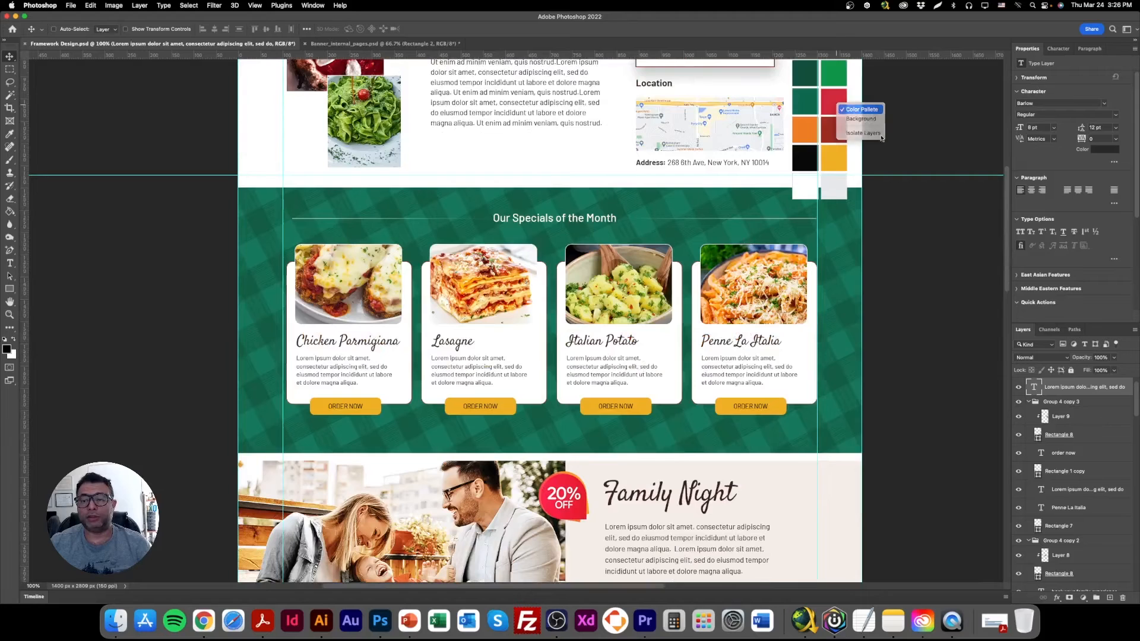
{"action": "left_click", "coordinate": [1019, 583]}
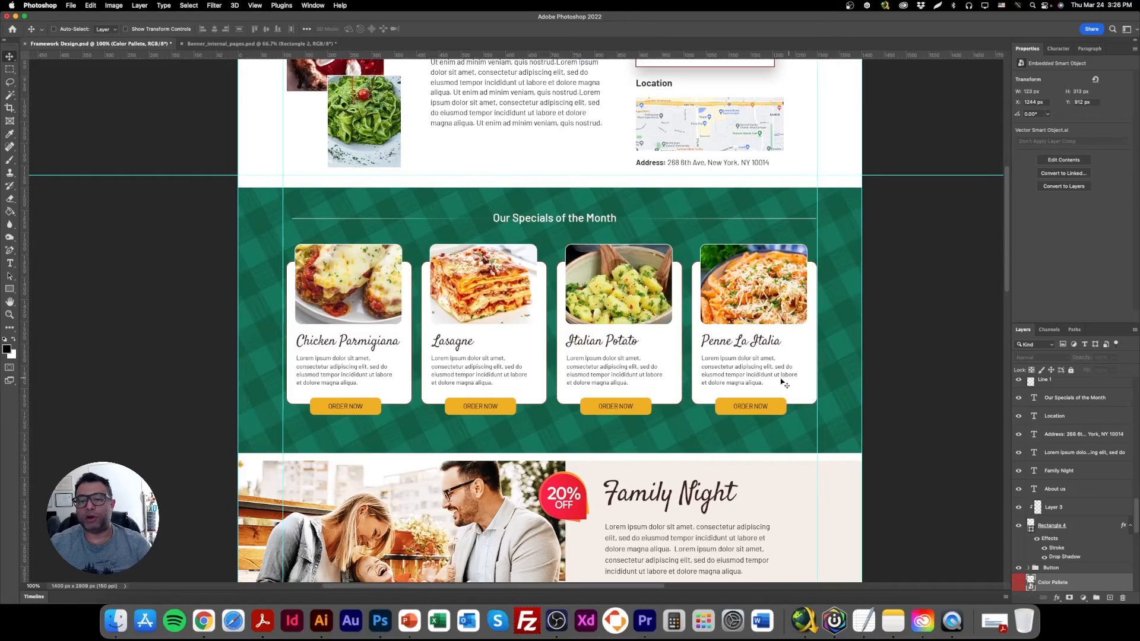
{"action": "scroll", "coordinate": [707, 387], "scroll_direction": "down", "scroll_amount": 10}
{"action": "key", "text": "super+s"}
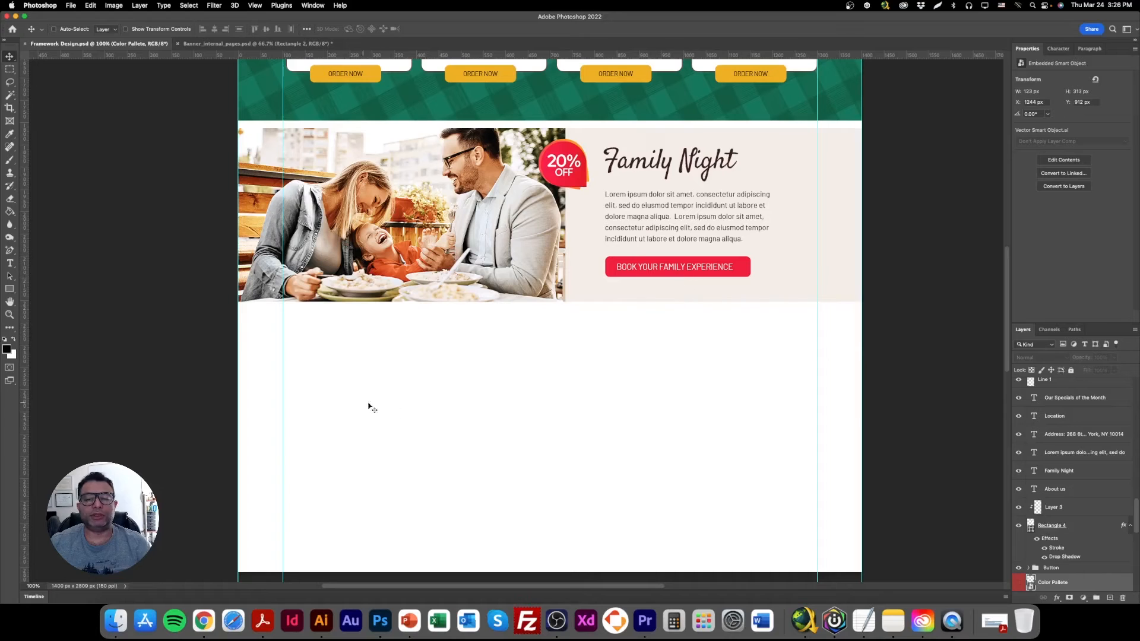
Examine the finished sections from the Welcome banner to Family Night and the blank space left below.
{"action": "scroll", "coordinate": [510, 455], "scroll_direction": "up", "scroll_amount": 8}
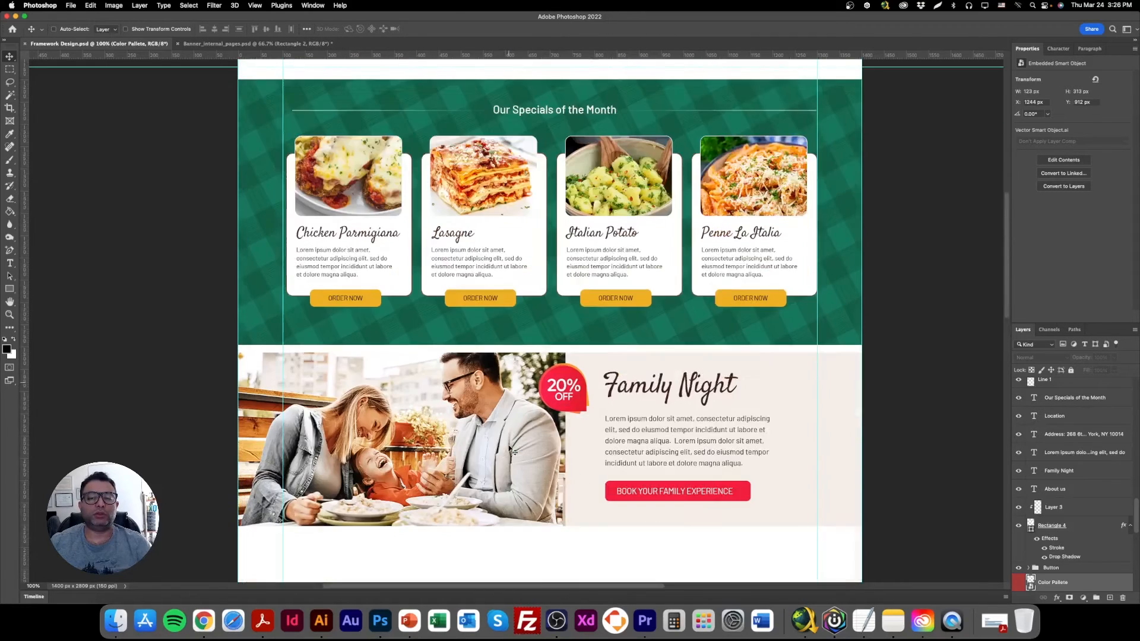
{"action": "scroll", "coordinate": [510, 451], "scroll_direction": "down", "scroll_amount": 10}
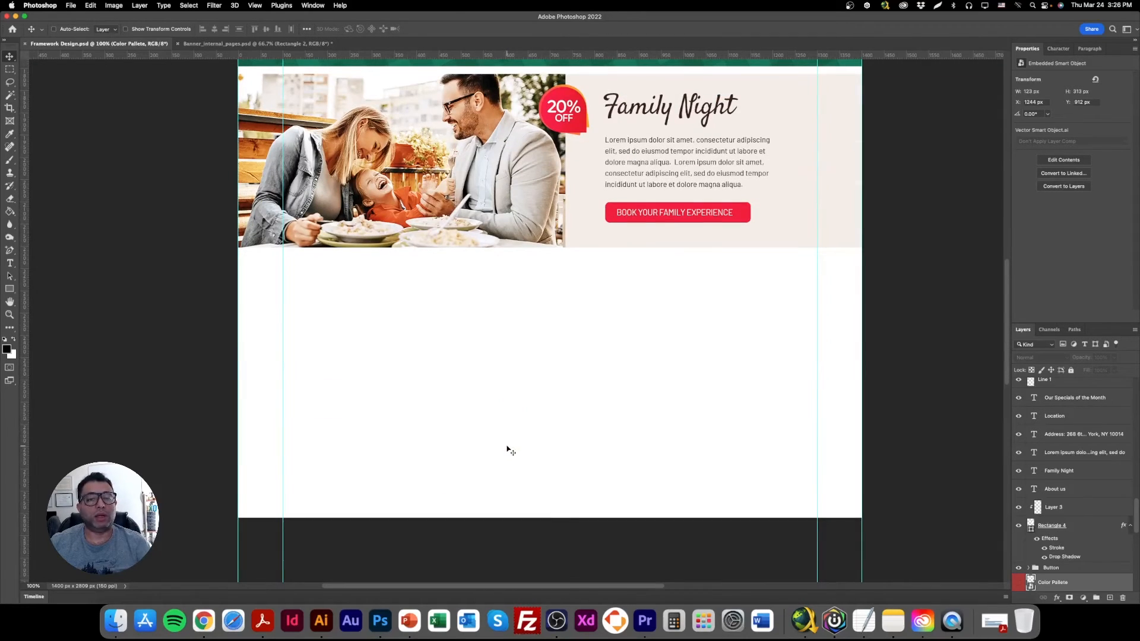
{"action": "scroll", "coordinate": [504, 455], "scroll_direction": "up", "scroll_amount": 20}
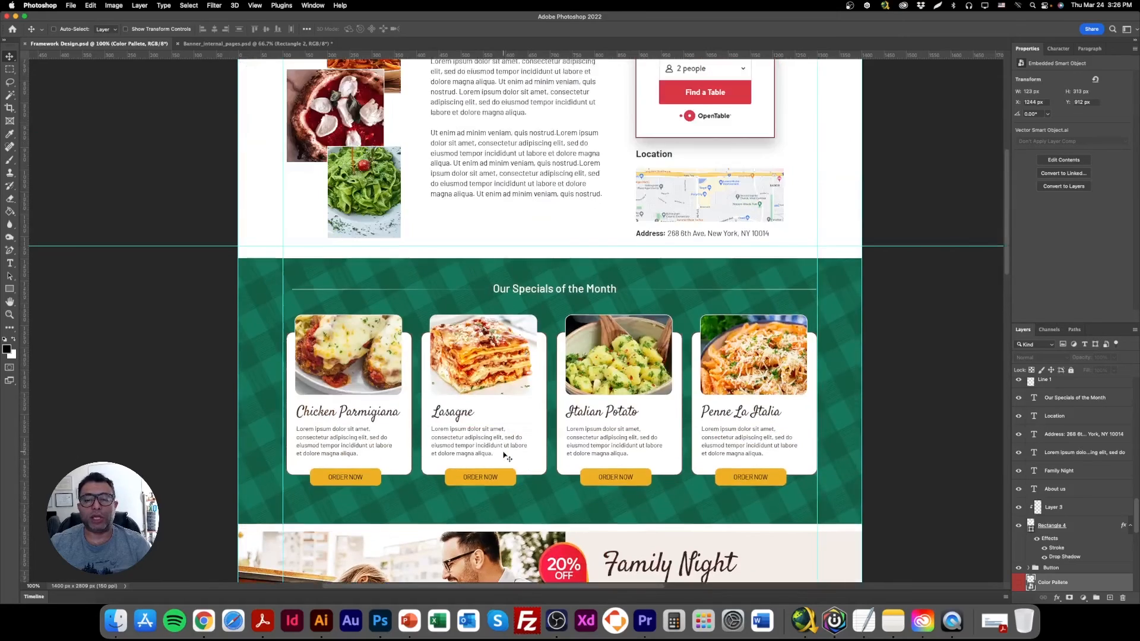
{"action": "scroll", "coordinate": [505, 456], "scroll_direction": "up", "scroll_amount": 5}
{"action": "scroll", "coordinate": [504, 456], "scroll_direction": "down", "scroll_amount": 15}
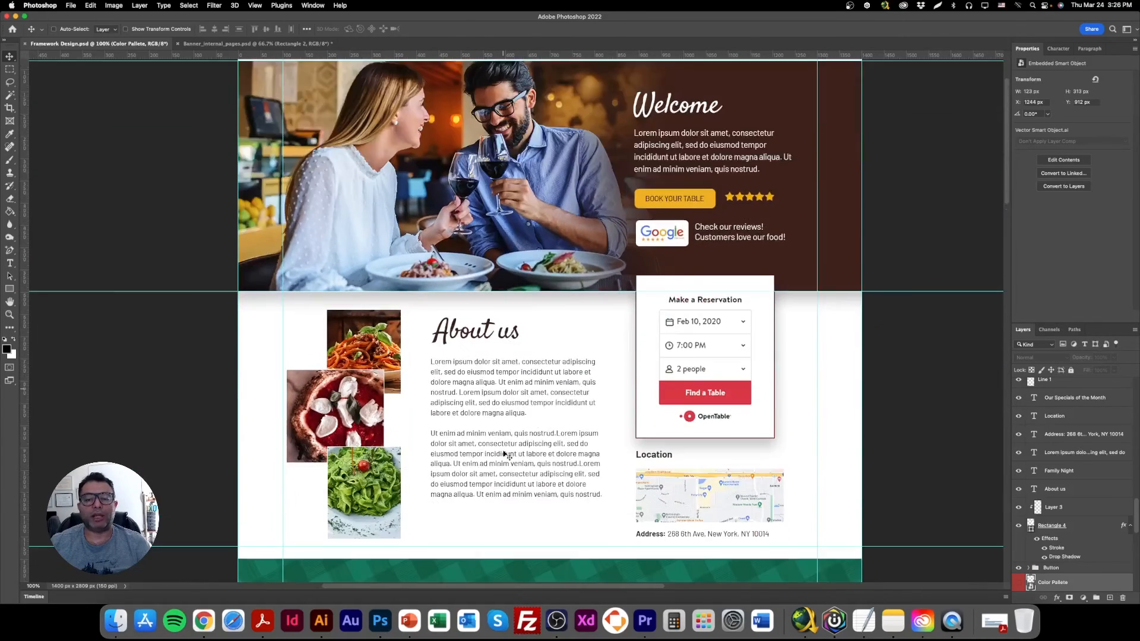
{"action": "scroll", "coordinate": [504, 454], "scroll_direction": "down", "scroll_amount": 12}
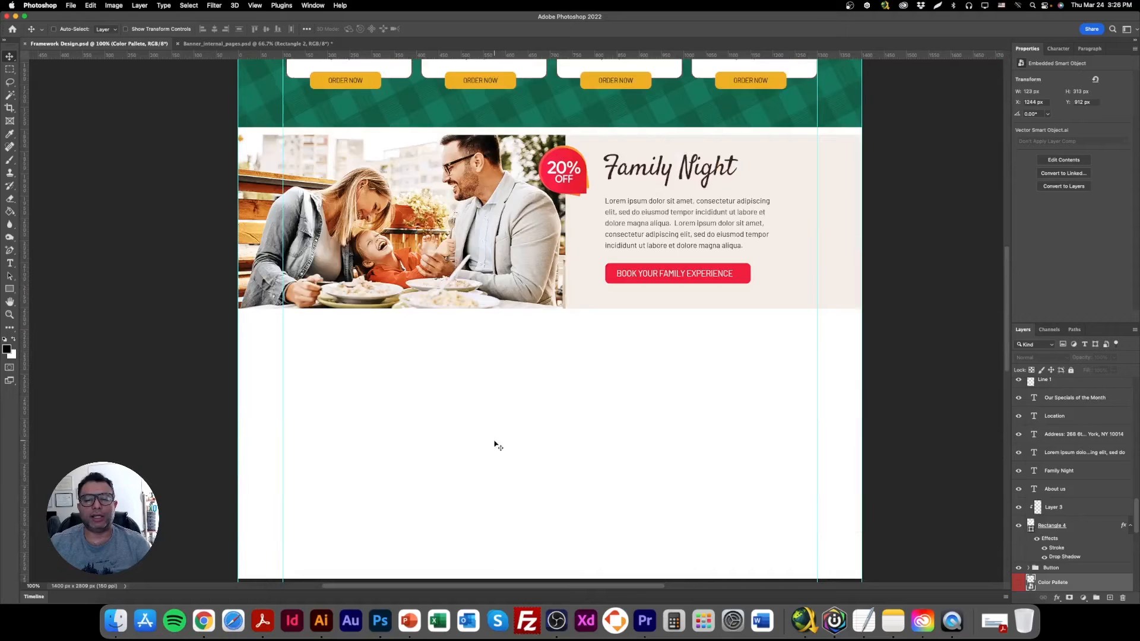
{"action": "scroll", "coordinate": [499, 450], "scroll_direction": "up", "scroll_amount": 5}
{"action": "scroll", "coordinate": [497, 449], "scroll_direction": "up", "scroll_amount": 13}
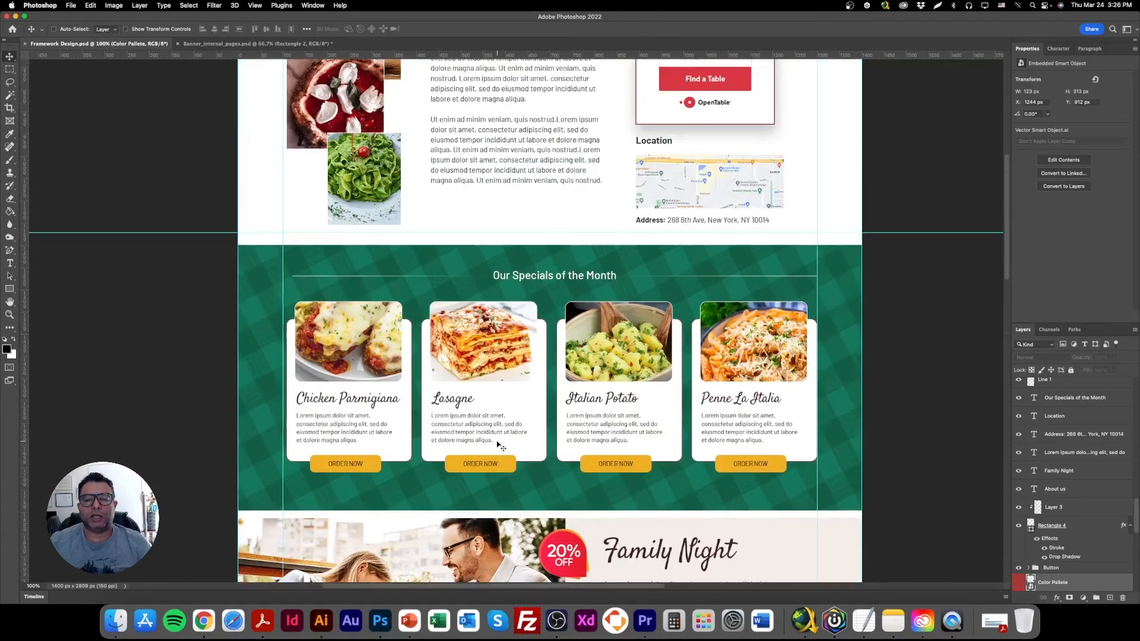
{"action": "scroll", "coordinate": [498, 445], "scroll_direction": "down", "scroll_amount": 17}
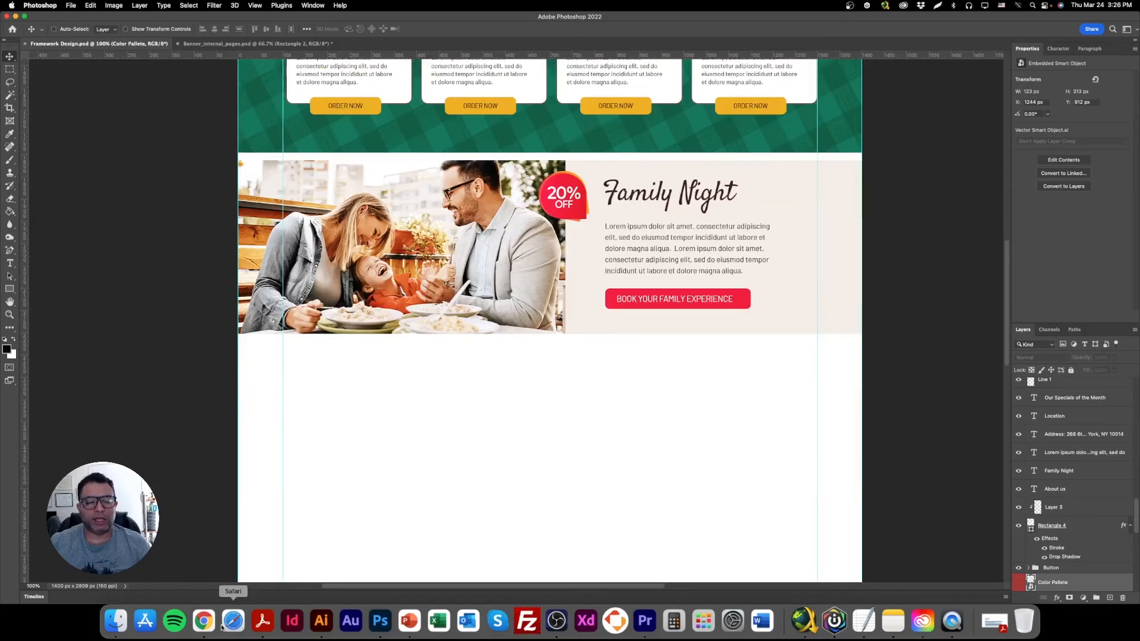
Switch to Chrome and search Google Images for "open table form".
{"action": "left_click", "coordinate": [203, 621]}
{"action": "left_click", "coordinate": [294, 184]}
{"action": "left_click", "coordinate": [316, 37]}
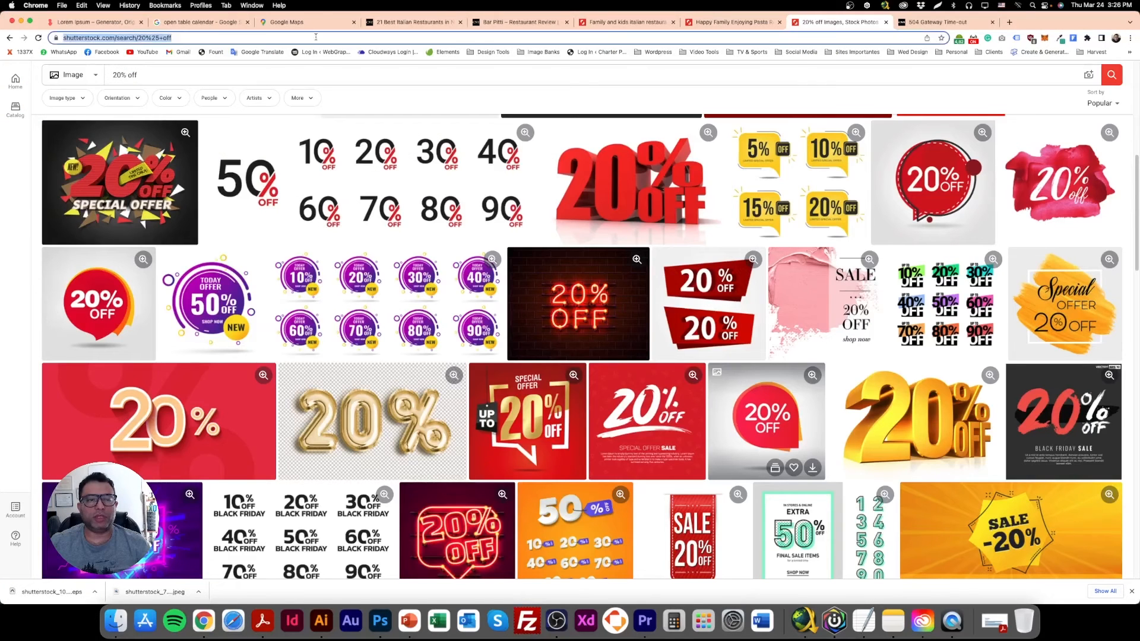
{"action": "type", "text": "open tab"}
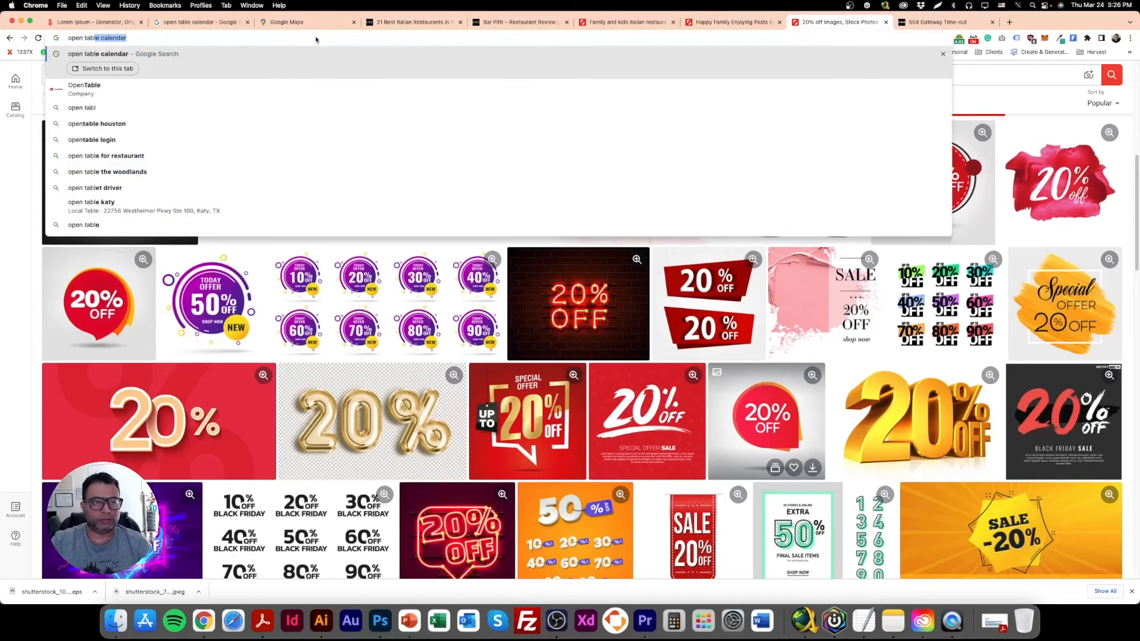
{"action": "type", "text": "le form"}
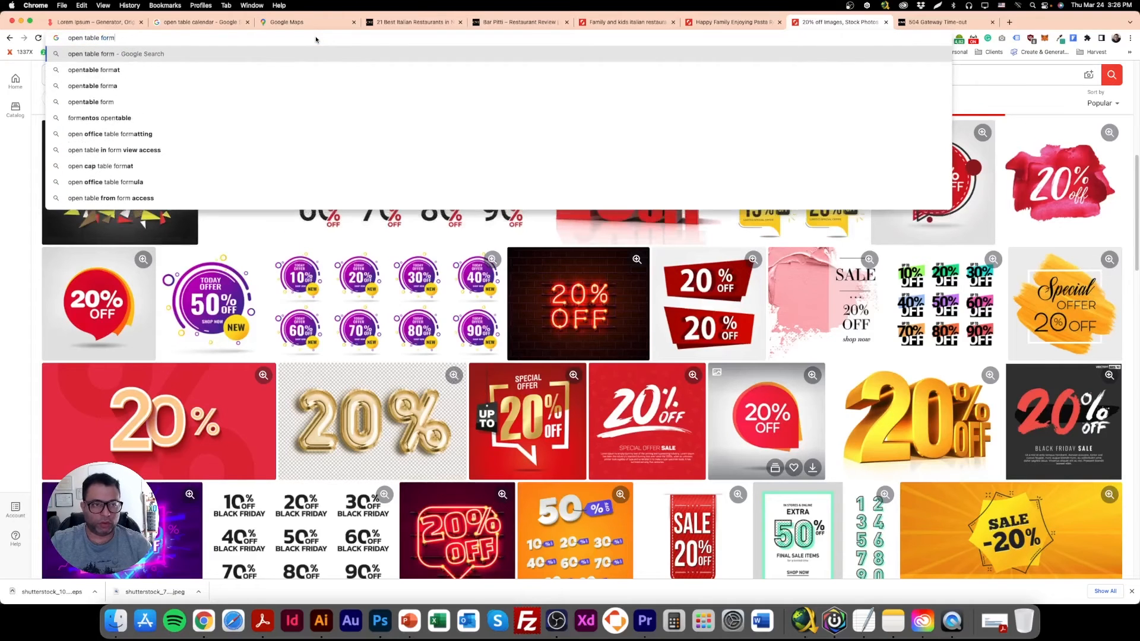
{"action": "key", "text": "Return"}
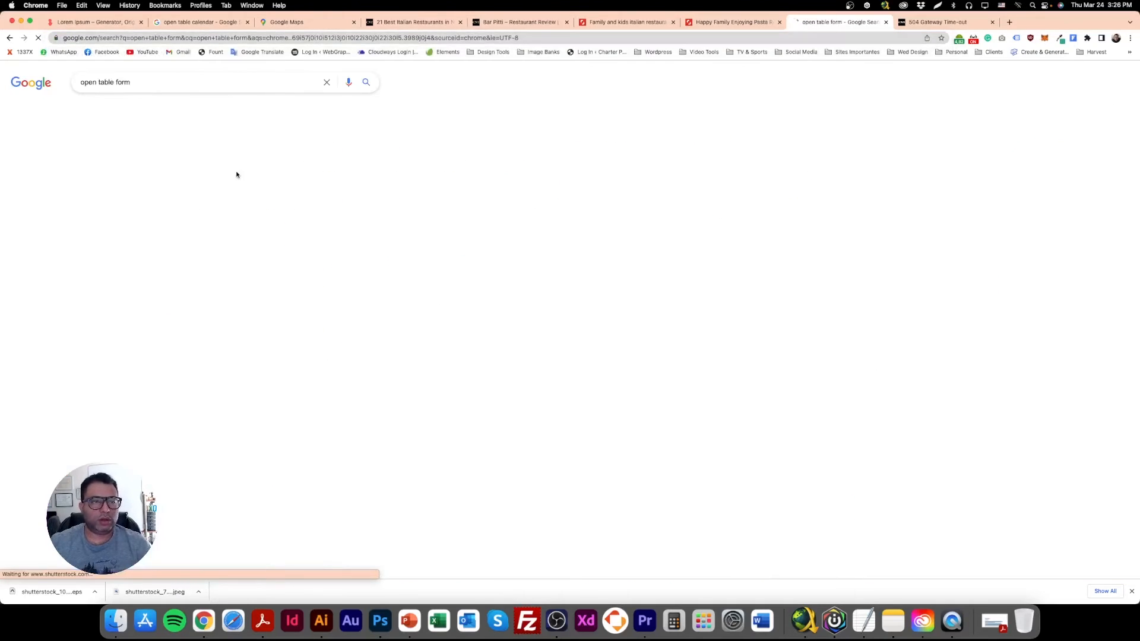
{"action": "left_click", "coordinate": [162, 111]}
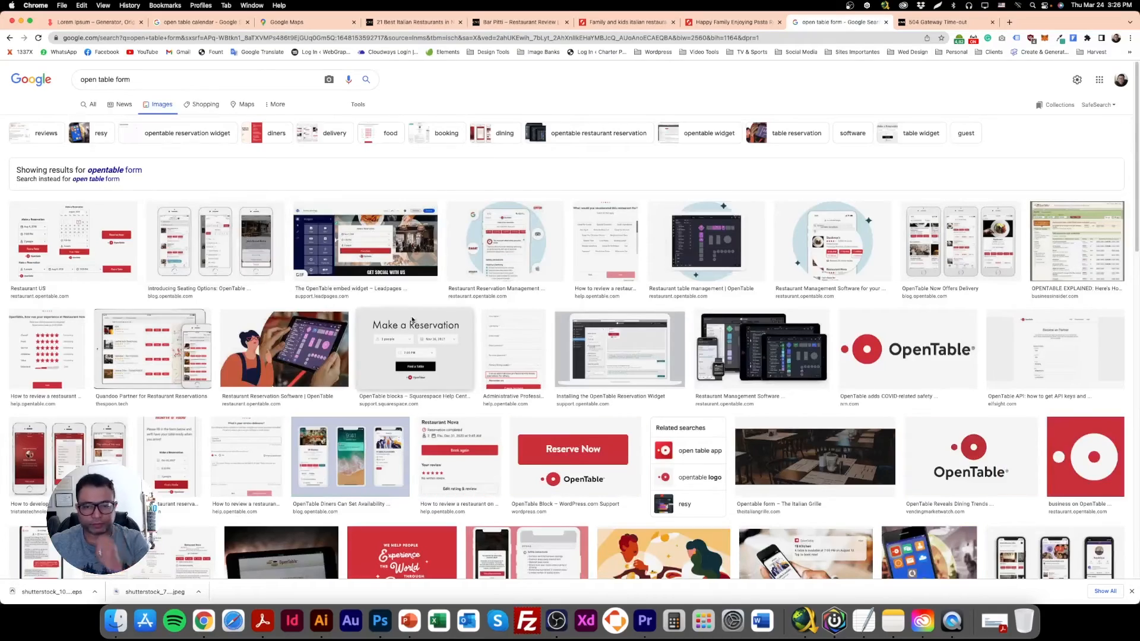
Browse the current image results and search Google Images for "booking table reservation horizontal".
{"action": "scroll", "coordinate": [462, 363], "scroll_direction": "down", "scroll_amount": 10}
{"action": "scroll", "coordinate": [460, 364], "scroll_direction": "down", "scroll_amount": 10}
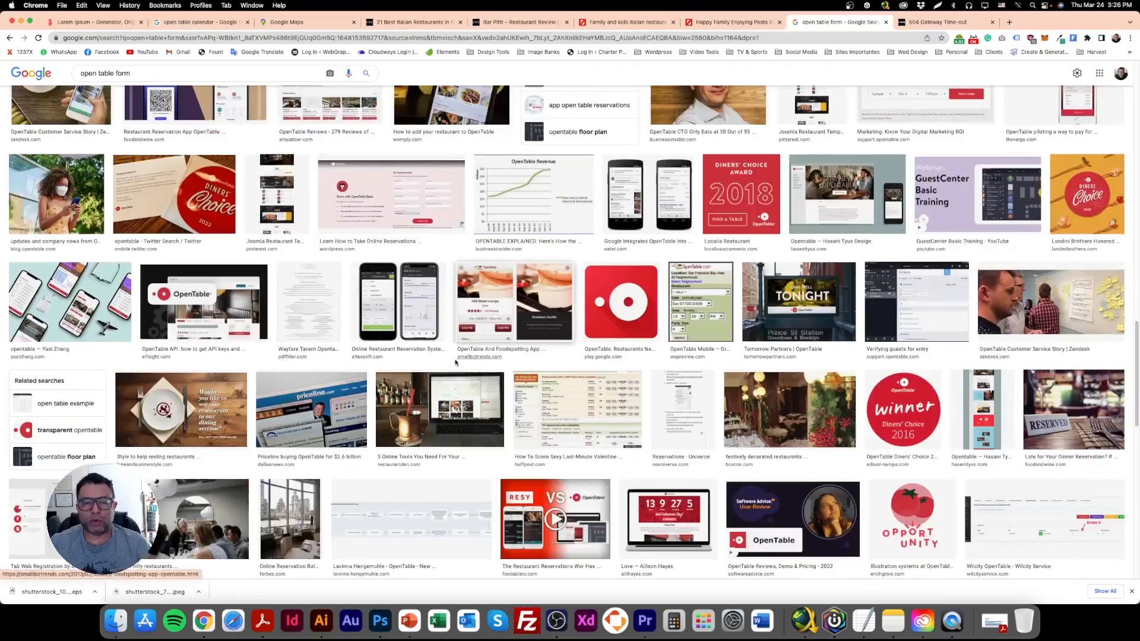
{"action": "scroll", "coordinate": [457, 363], "scroll_direction": "down", "scroll_amount": 6}
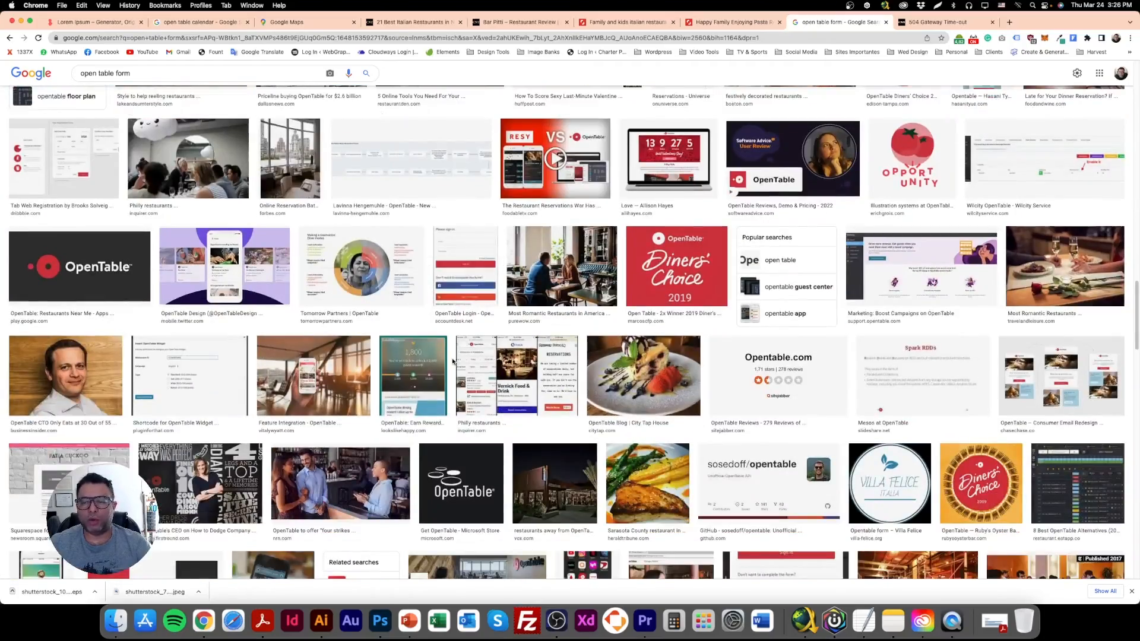
{"action": "scroll", "coordinate": [453, 361], "scroll_direction": "up", "scroll_amount": 20}
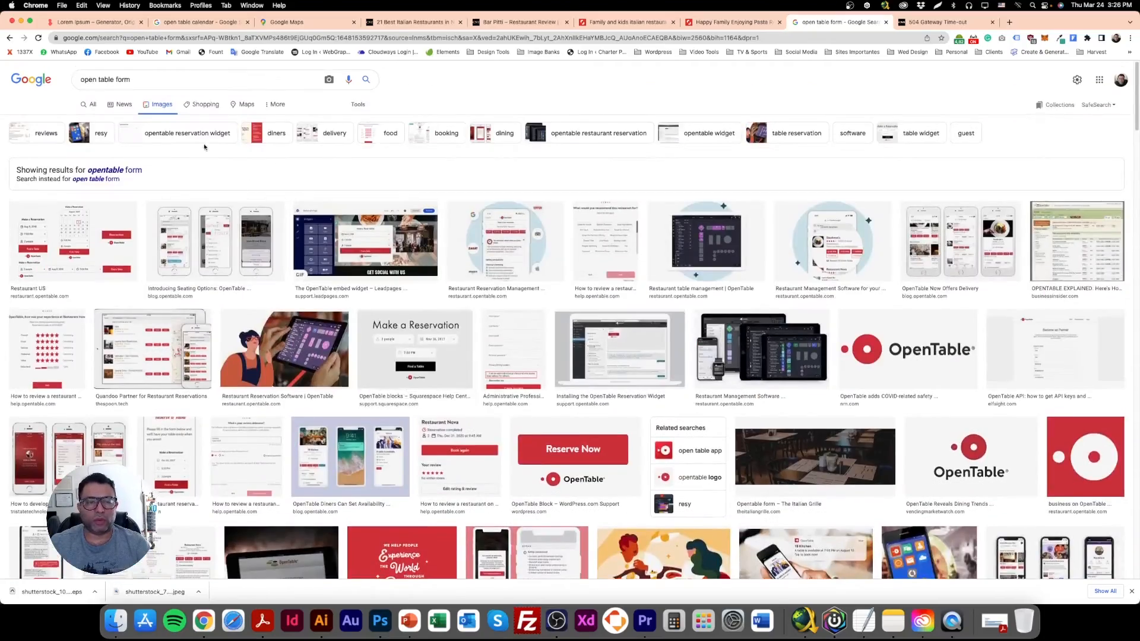
{"action": "triple_click", "coordinate": [165, 83]}
{"action": "type", "text": "booki"}
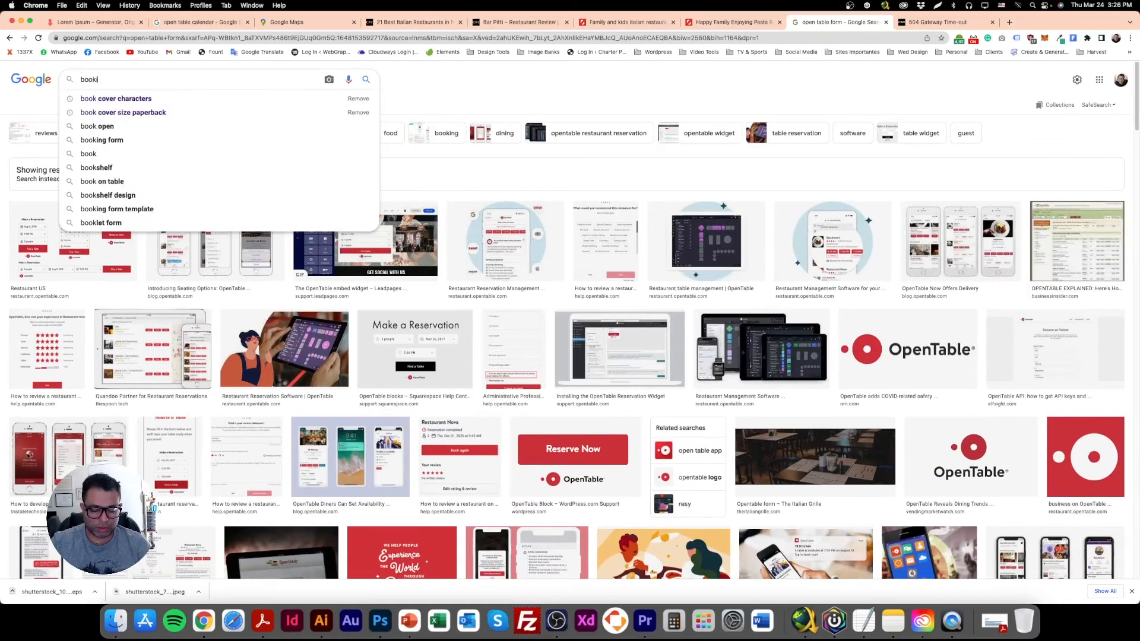
{"action": "type", "text": "ng table resta"}
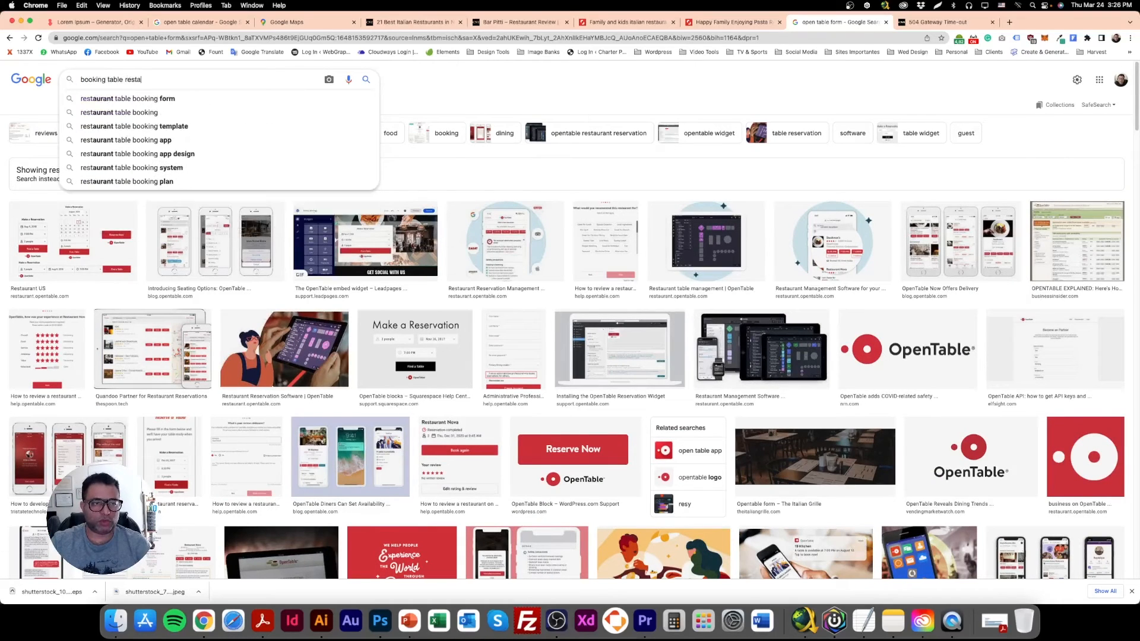
{"action": "key", "text": "BackSpace"}
{"action": "key", "text": "BackSpace"}
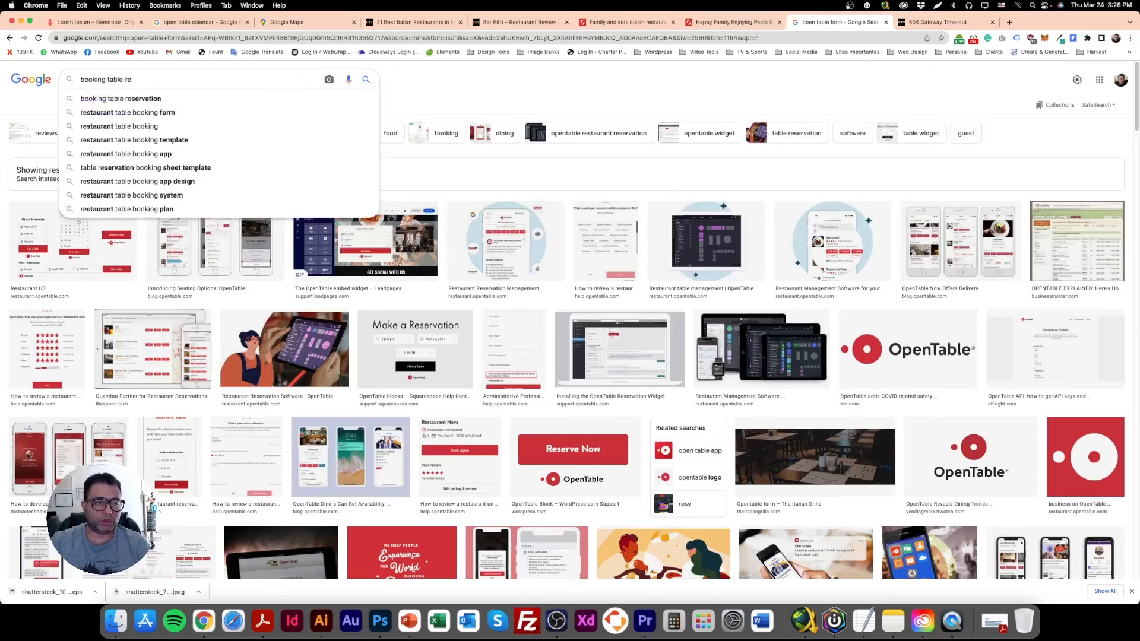
{"action": "type", "text": "servation horizontal"}
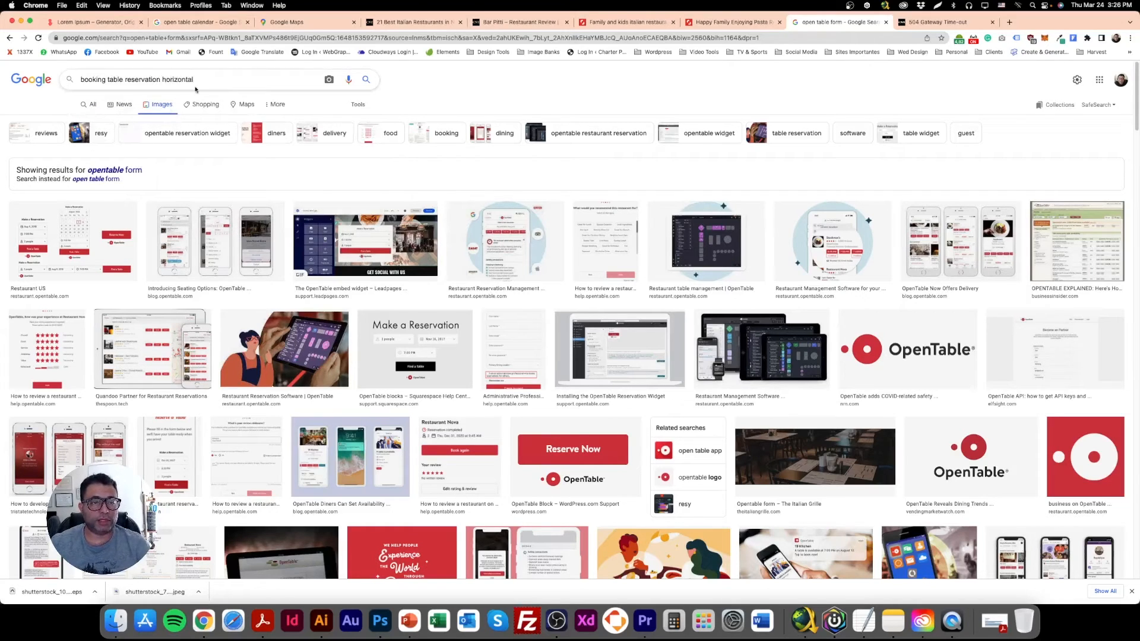
{"action": "left_click", "coordinate": [366, 78]}
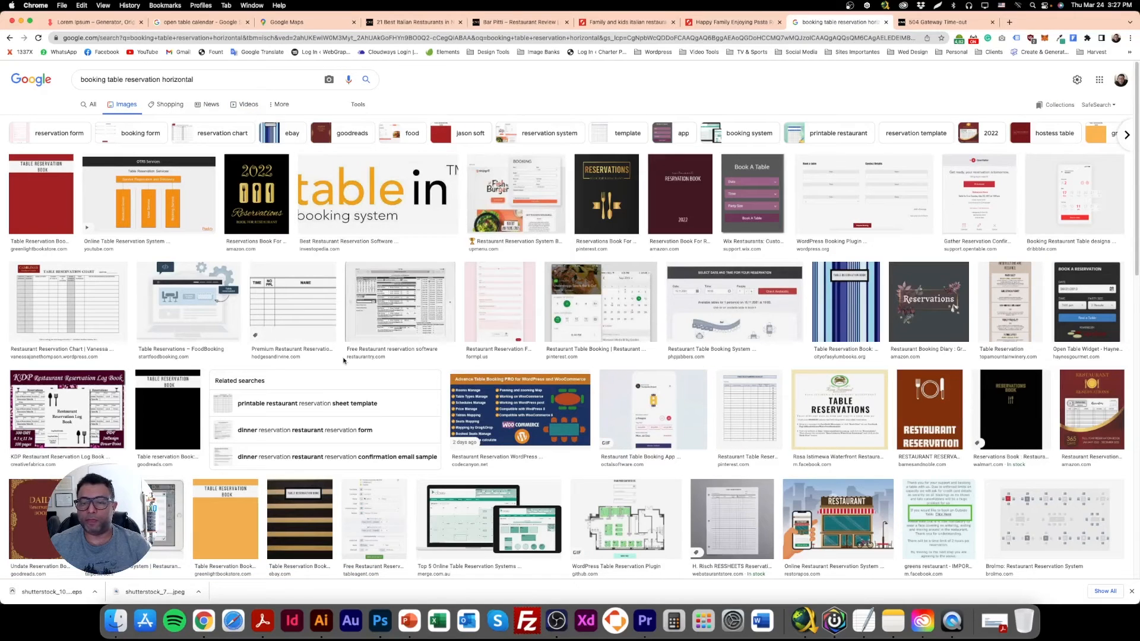
Check the horizontal reservation results and search images for "booking table reservation open table".
{"action": "scroll", "coordinate": [310, 357], "scroll_direction": "down", "scroll_amount": 6}
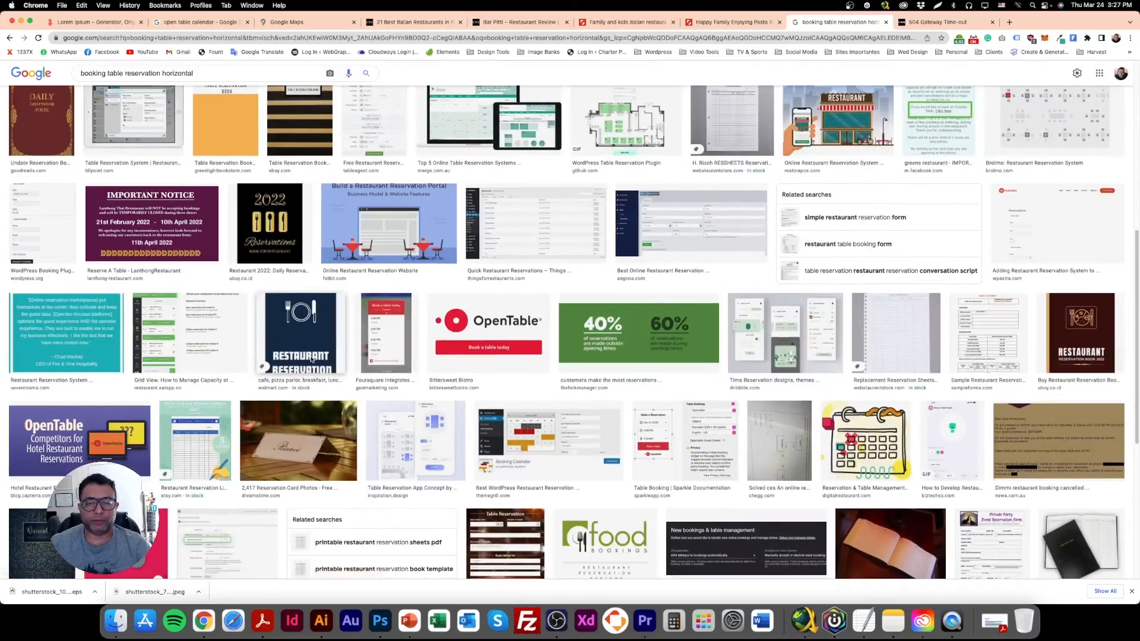
{"action": "scroll", "coordinate": [311, 359], "scroll_direction": "down", "scroll_amount": 6}
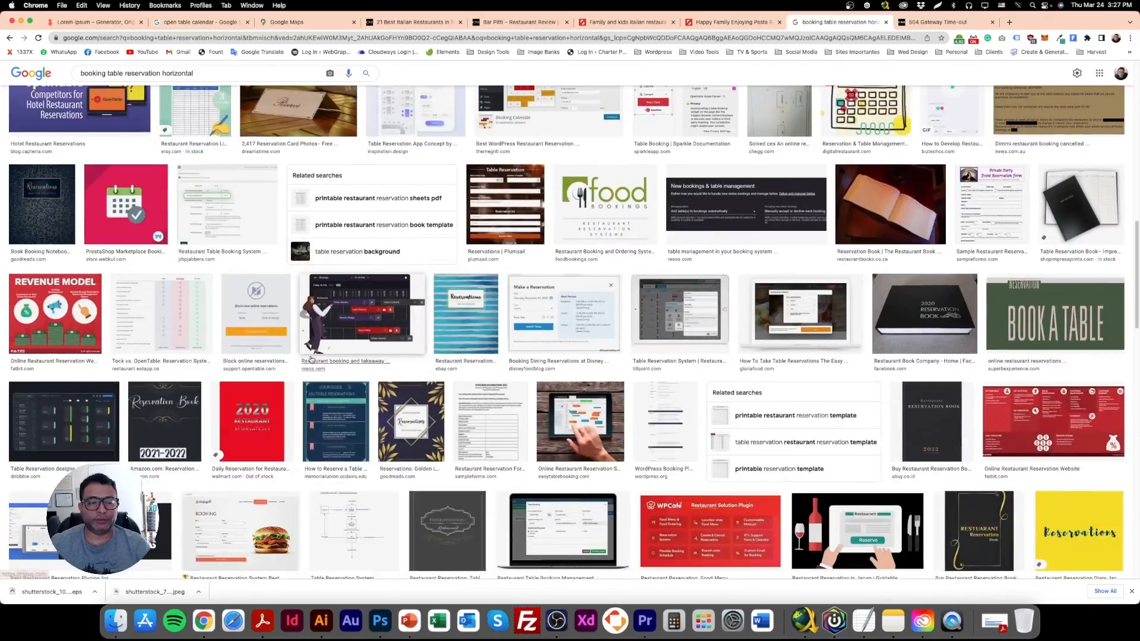
{"action": "left_click", "coordinate": [310, 356]}
{"action": "scroll", "coordinate": [308, 355], "scroll_direction": "up", "scroll_amount": 12}
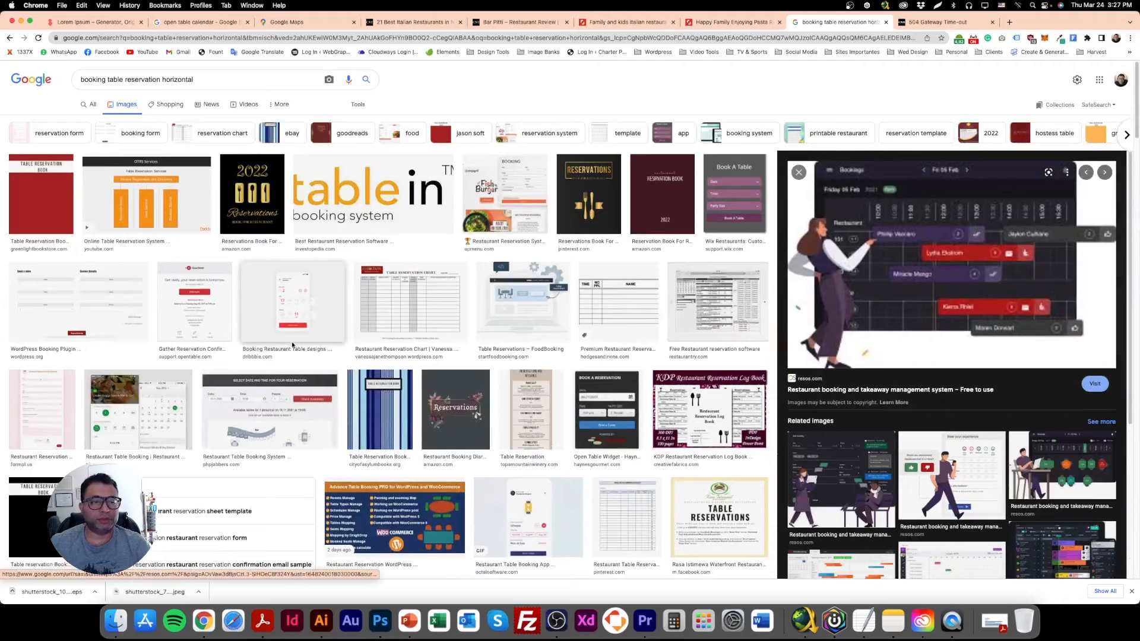
{"action": "left_click", "coordinate": [314, 83]}
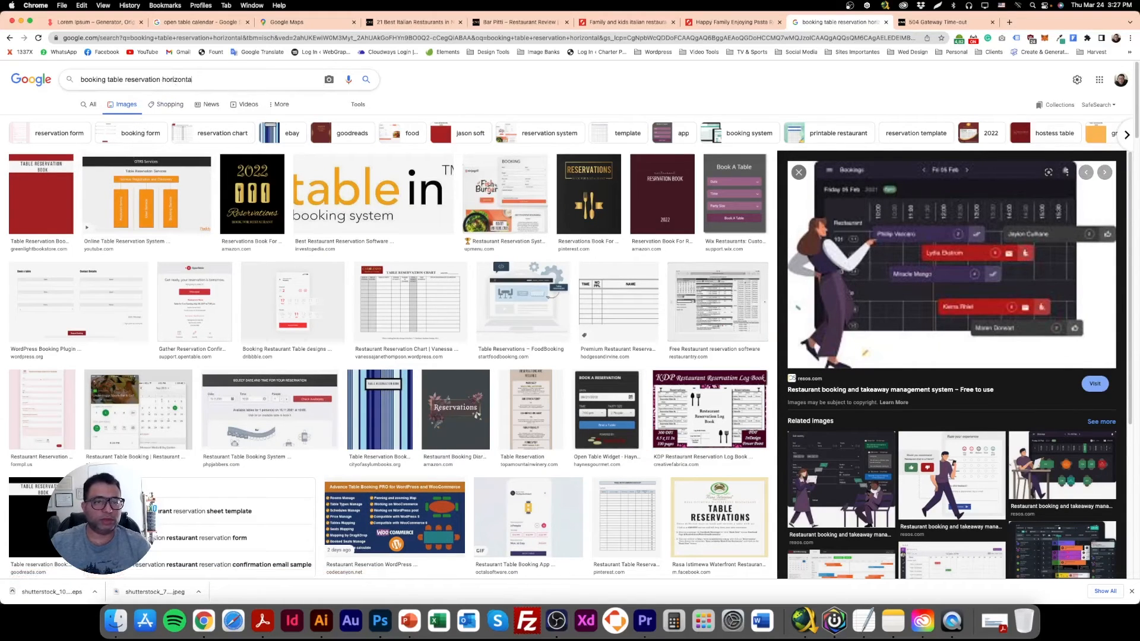
{"action": "key", "text": "BackSpace"}
{"action": "key", "text": "BackSpace"}
{"action": "type", "text": "ope"}
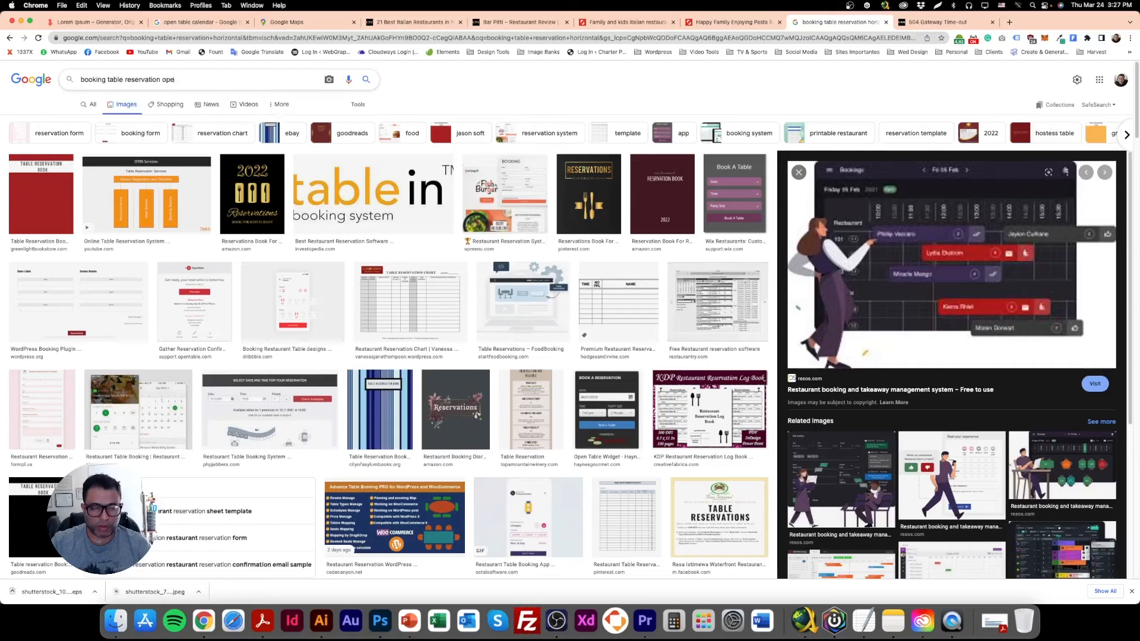
{"action": "type", "text": "n table"}
{"action": "key", "text": "Return"}
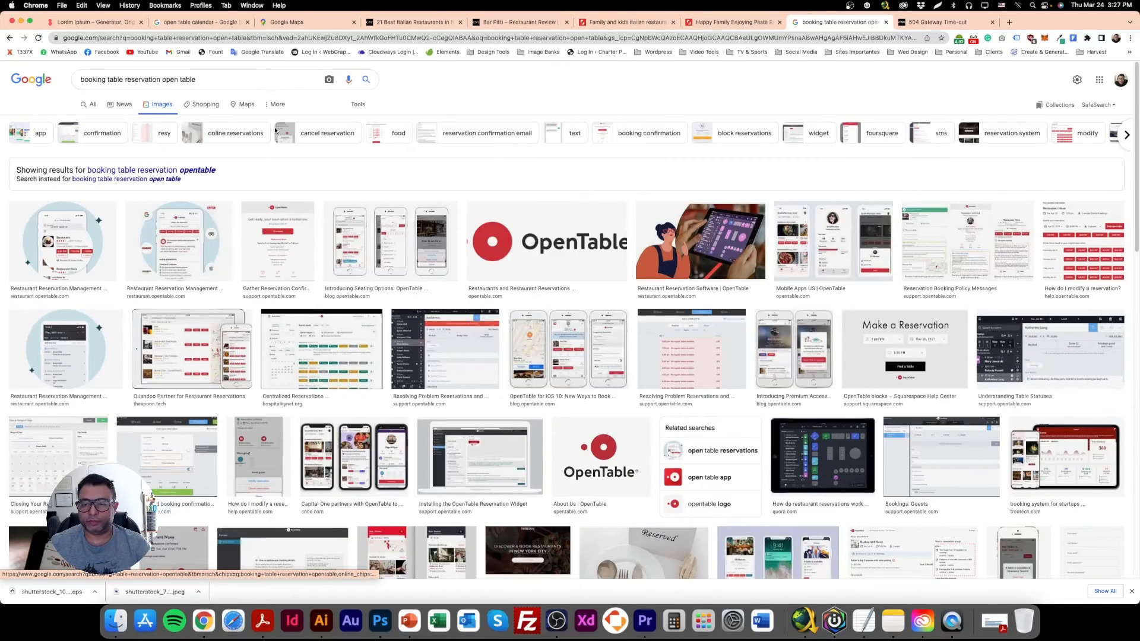
Copy the OpenTable "Reservation at Restaurant Nova" image and paste it into the Photoshop page layout around the blank area below Family Night.
{"action": "scroll", "coordinate": [320, 404], "scroll_direction": "down", "scroll_amount": 5}
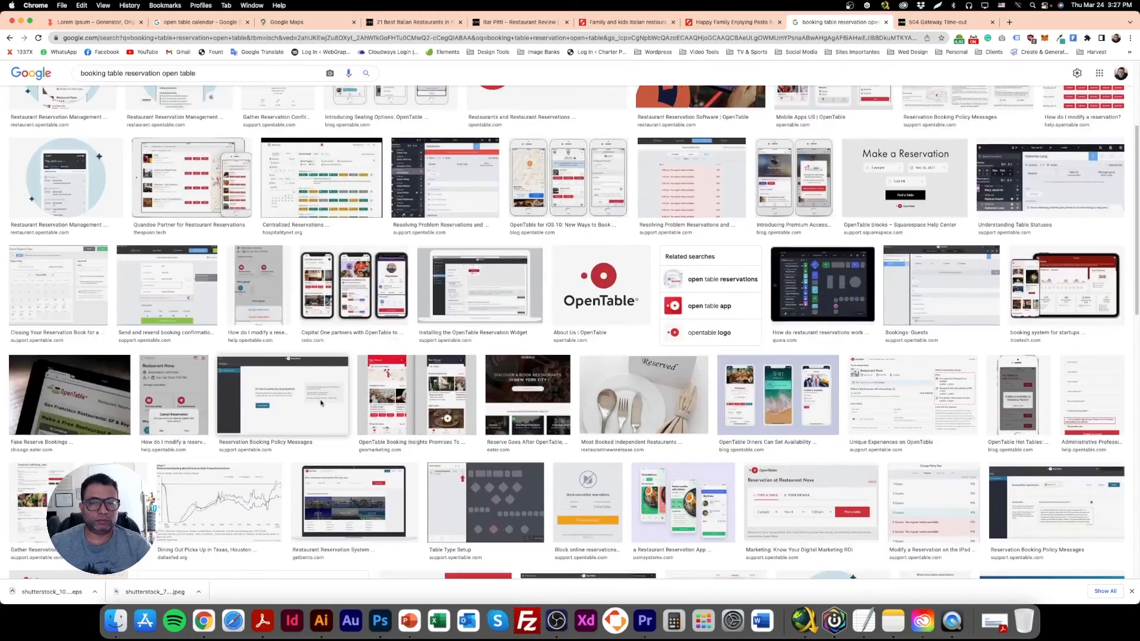
{"action": "scroll", "coordinate": [320, 402], "scroll_direction": "down", "scroll_amount": 10}
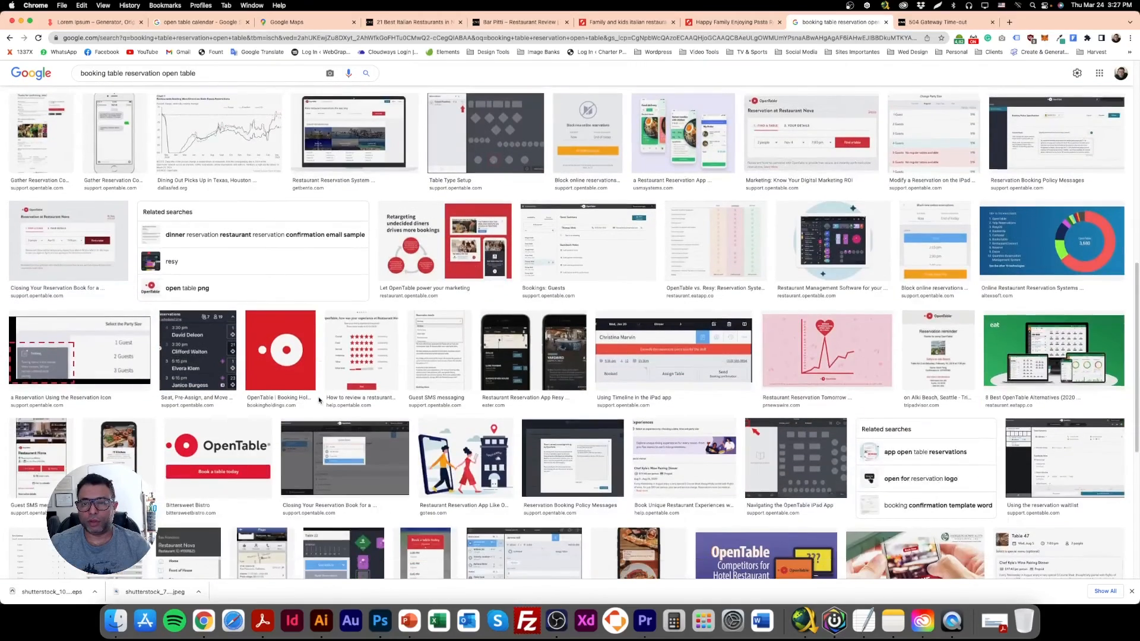
{"action": "left_click", "coordinate": [811, 134]}
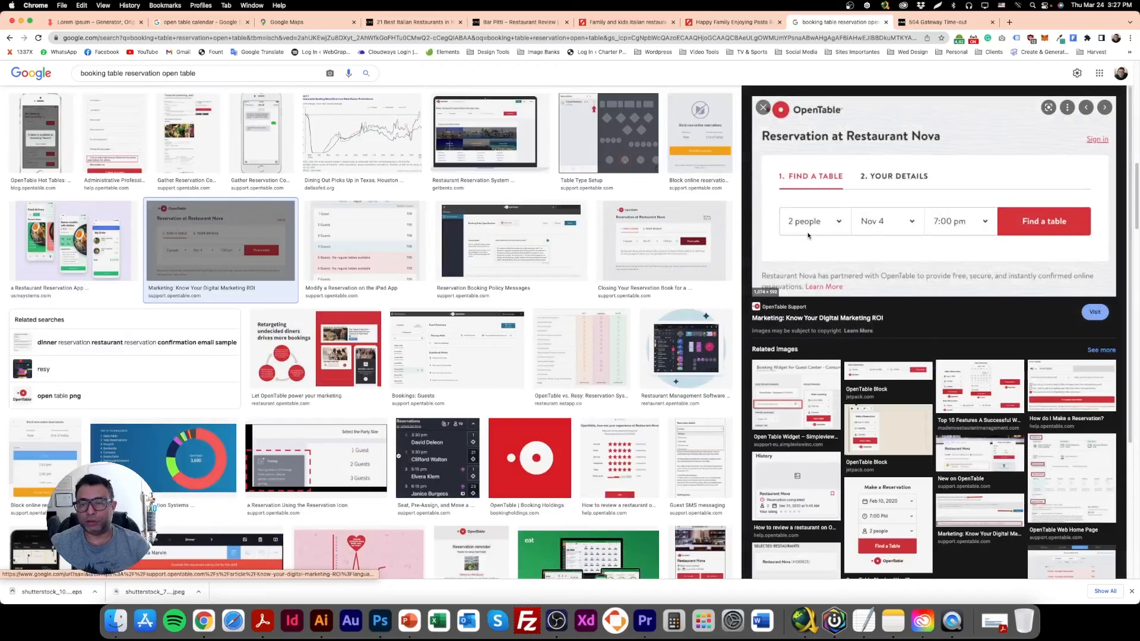
{"action": "right_click", "coordinate": [907, 195]}
{"action": "left_click", "coordinate": [937, 297]}
{"action": "left_click", "coordinate": [380, 621]}
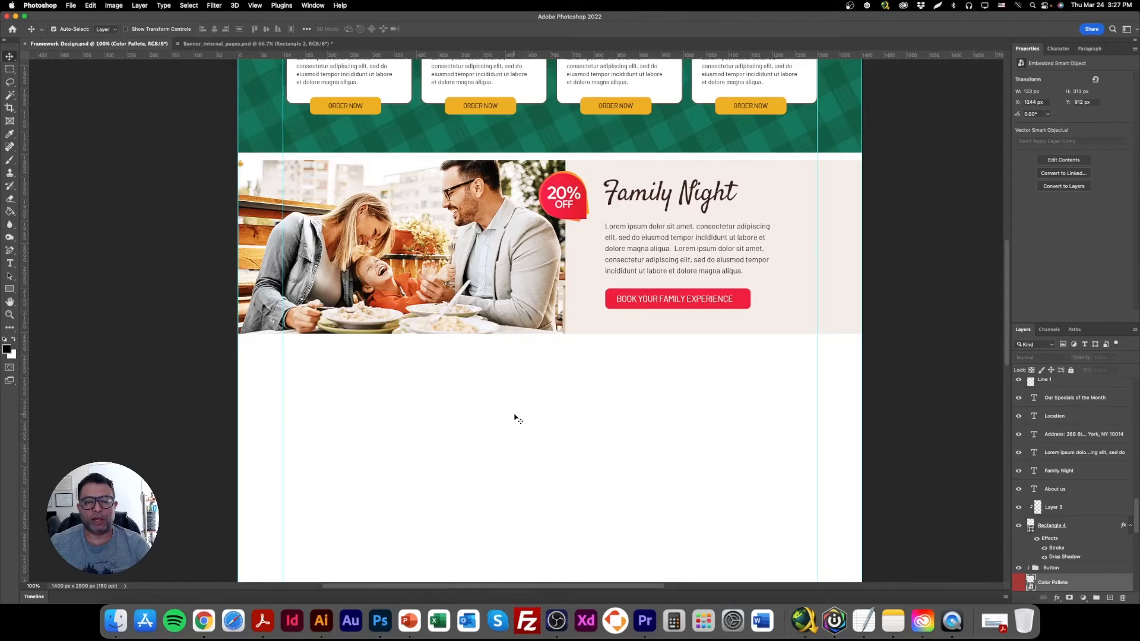
{"action": "key", "text": "super+v"}
{"action": "left_click_drag", "start_coordinate": [570, 359], "coordinate": [522, 460]}
{"action": "left_click_drag", "start_coordinate": [433, 432], "coordinate": [445, 400]}
Cut the white Find a Table panel out of the pasted image, delete the leftover layer and paste the panel back alone.
{"action": "left_click", "coordinate": [10, 68]}
{"action": "left_click_drag", "start_coordinate": [283, 331], "coordinate": [748, 481]}
{"action": "key", "text": "Delete"}
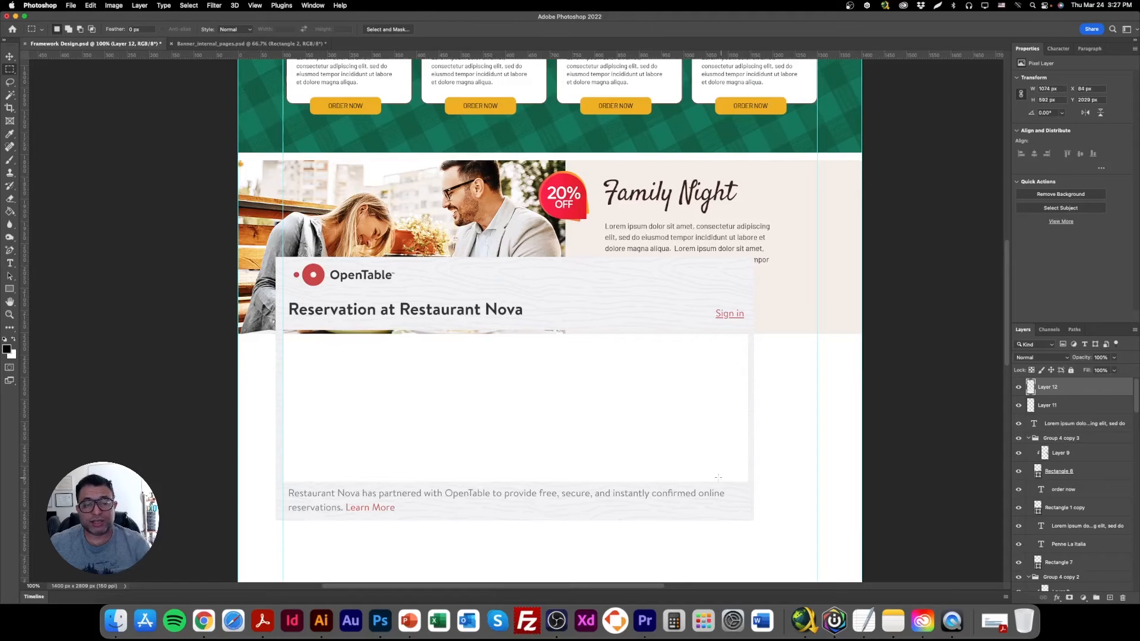
{"action": "left_click", "coordinate": [9, 56]}
{"action": "key", "text": "Delete"}
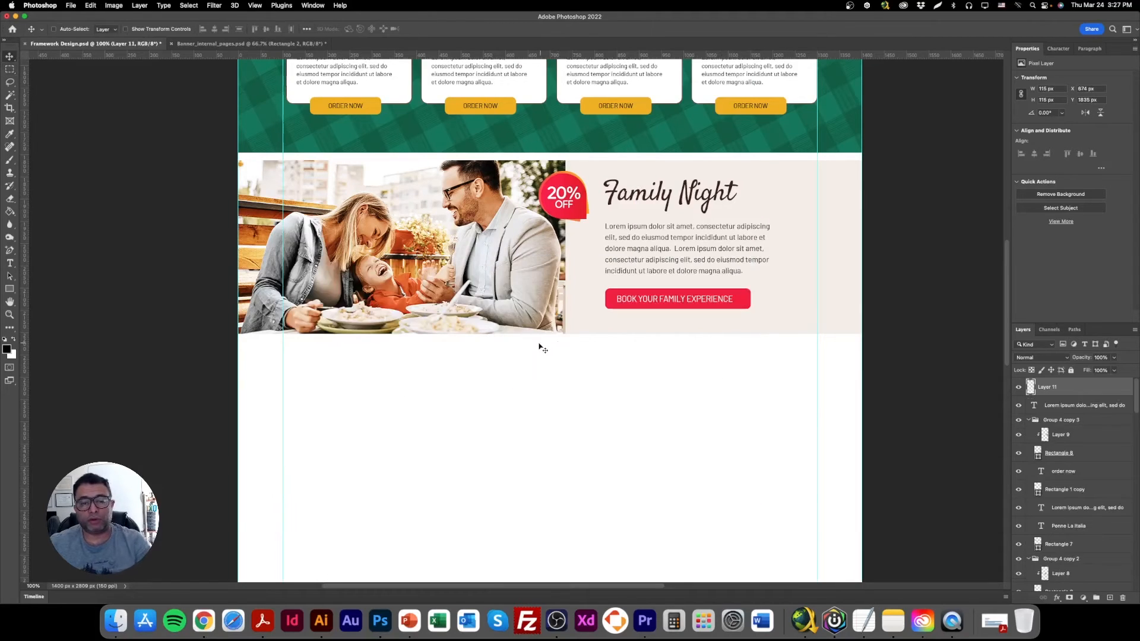
{"action": "key", "text": "super+v"}
Scale the Find a Table panel to about 742 × 242 px and place it directly below the Family Night photo near the left guide.
{"action": "left_click_drag", "start_coordinate": [557, 347], "coordinate": [517, 429]}
{"action": "left_click", "coordinate": [153, 30]}
{"action": "left_click_drag", "start_coordinate": [741, 411], "coordinate": [621, 411]}
{"action": "left_click_drag", "start_coordinate": [527, 404], "coordinate": [562, 401]}
{"action": "left_click_drag", "start_coordinate": [666, 408], "coordinate": [652, 407]}
{"action": "left_click_drag", "start_coordinate": [553, 398], "coordinate": [519, 380]}
{"action": "key", "text": "Return"}
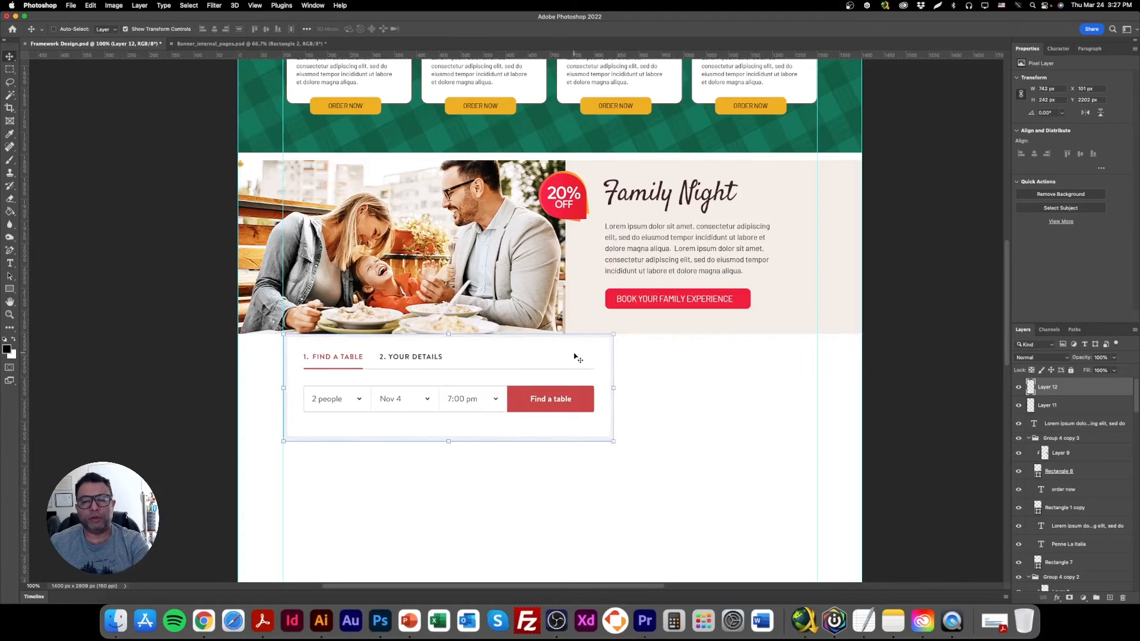
Replace the Family Night button label with "Up to 6 people – Mon-Fri – 5 PM – 11 PM".
{"action": "right_click", "coordinate": [698, 302]}
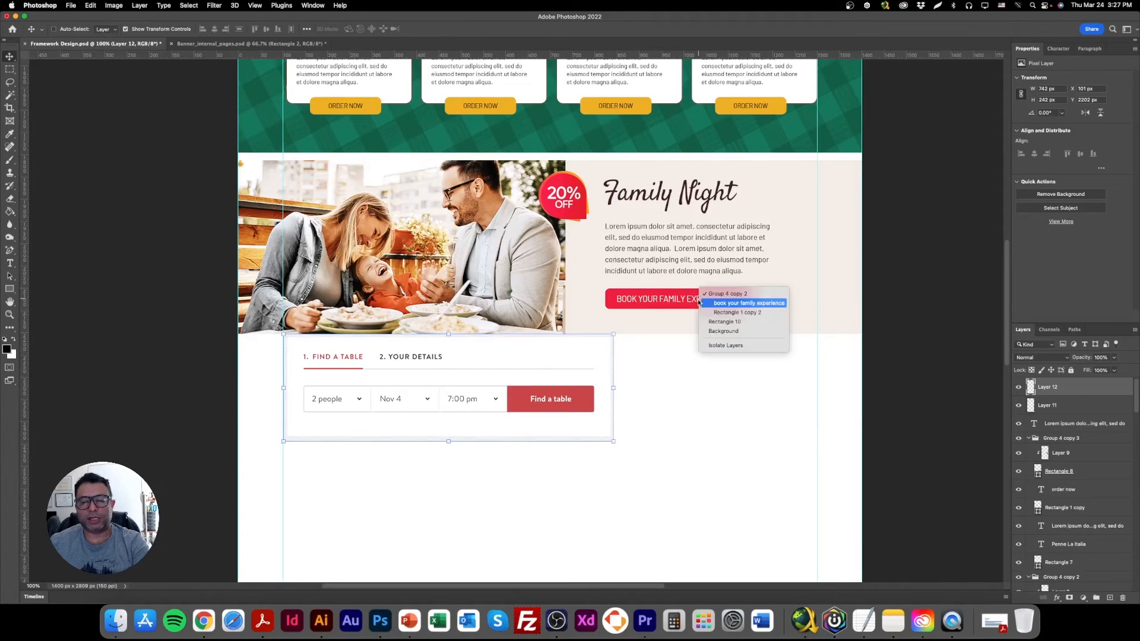
{"action": "left_click", "coordinate": [715, 304]}
{"action": "key", "text": "Delete"}
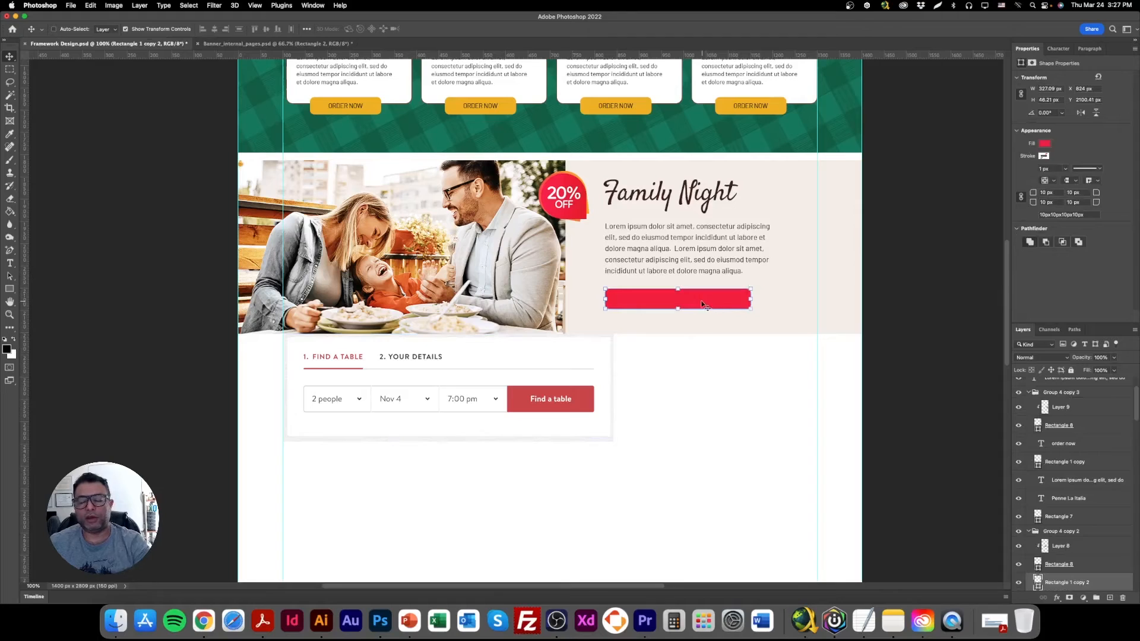
{"action": "key", "text": "cmd+z"}
{"action": "double_click", "coordinate": [694, 298]}
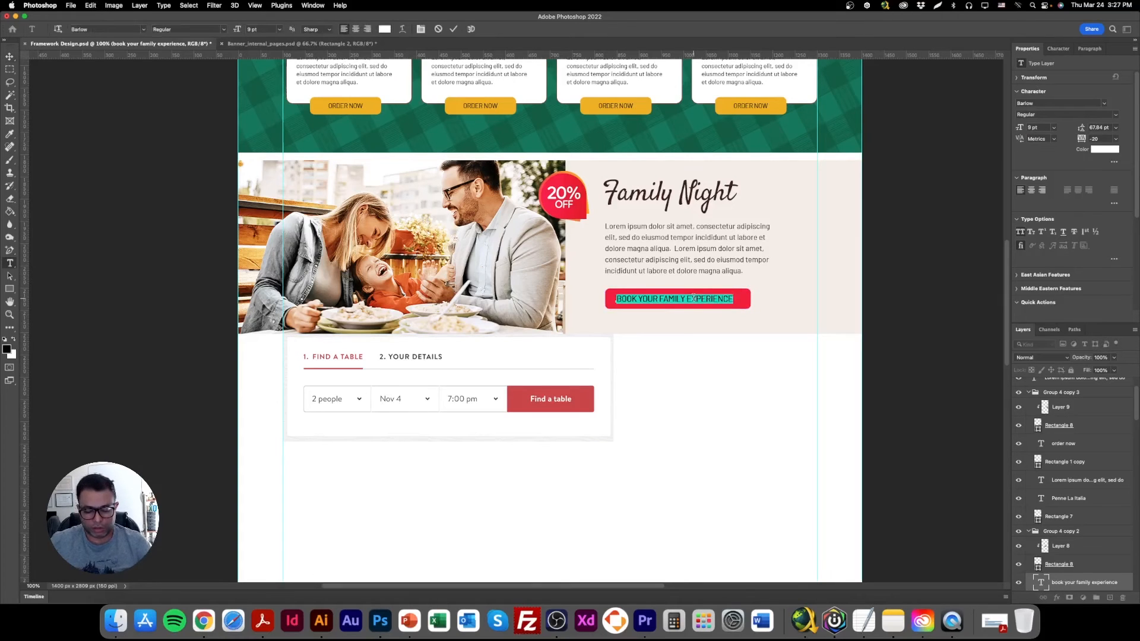
{"action": "key", "text": "BackSpace"}
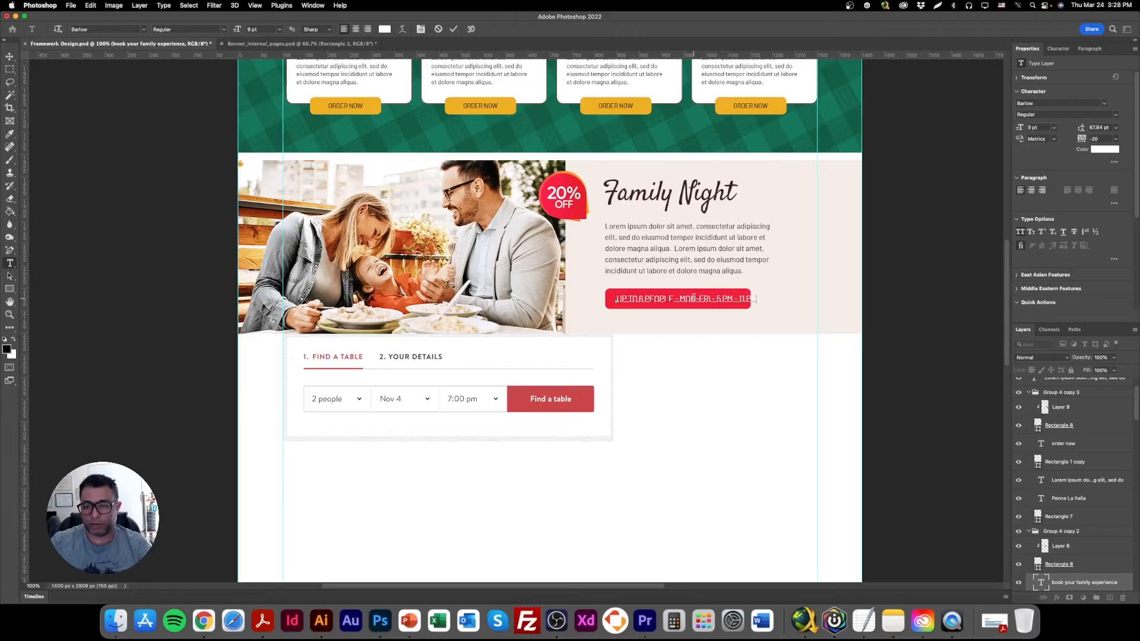
Scale the new button label up to about 10.23 pt and widen the red rectangle behind it to about 405 px.
{"action": "left_click", "coordinate": [9, 56]}
{"action": "left_click_drag", "start_coordinate": [755, 304], "coordinate": [782, 299]}
{"action": "key", "text": "Return"}
{"action": "right_click", "coordinate": [703, 288]}
{"action": "left_click", "coordinate": [736, 310]}
{"action": "key", "text": "ctrl+t"}
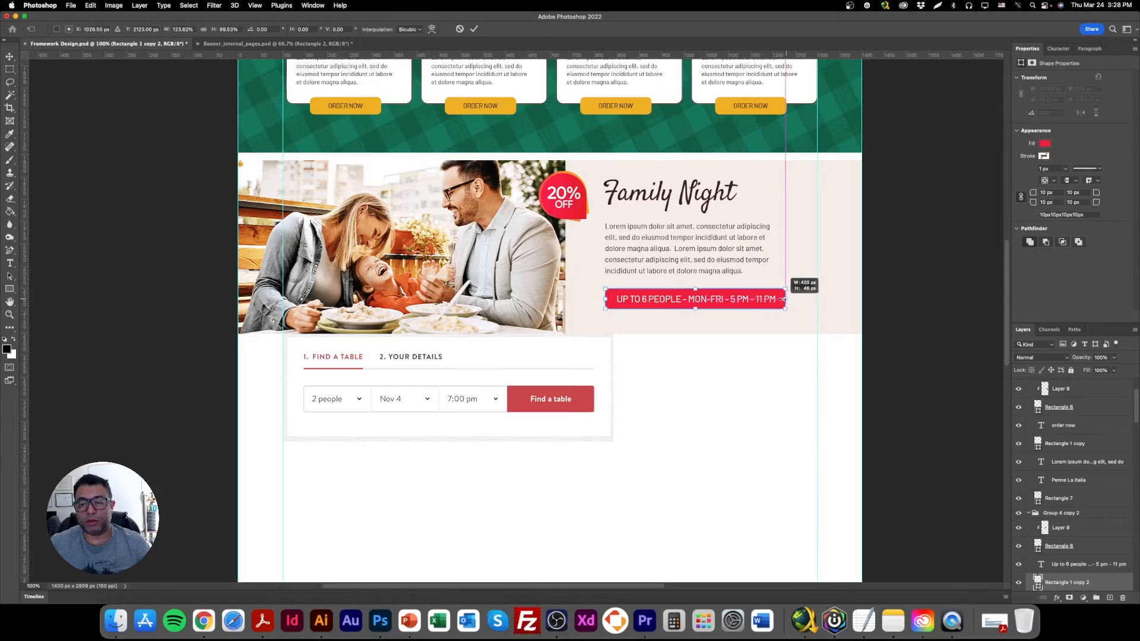
{"action": "key", "text": "Return"}
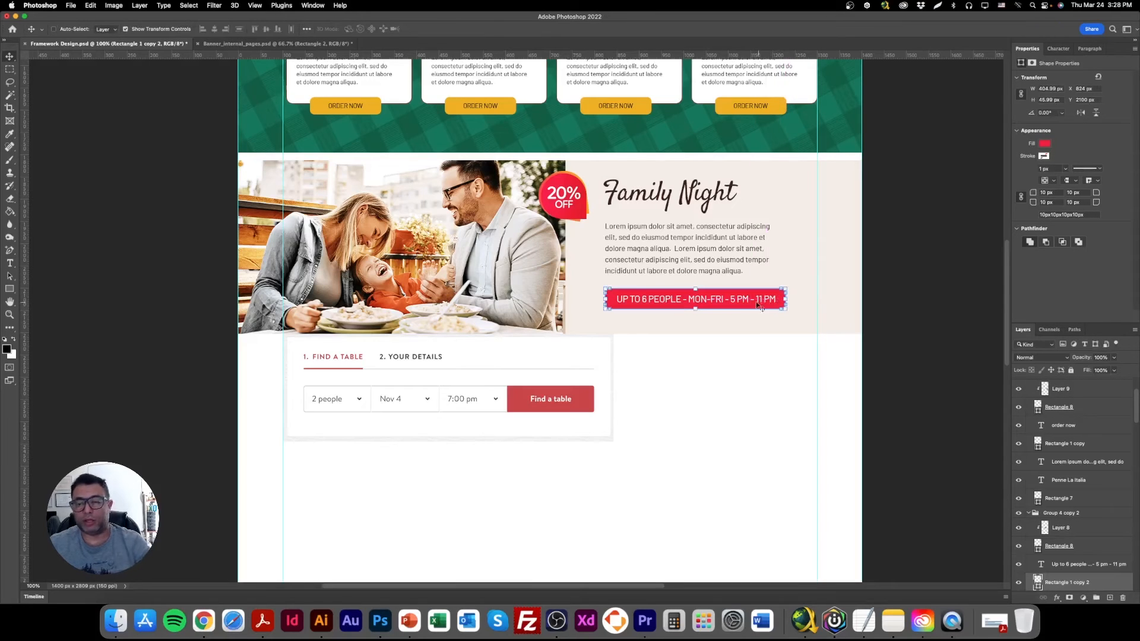
Set the font style of the "Up to 6 people" button label to Bold.
{"action": "right_click", "coordinate": [718, 301]}
{"action": "left_click", "coordinate": [739, 302]}
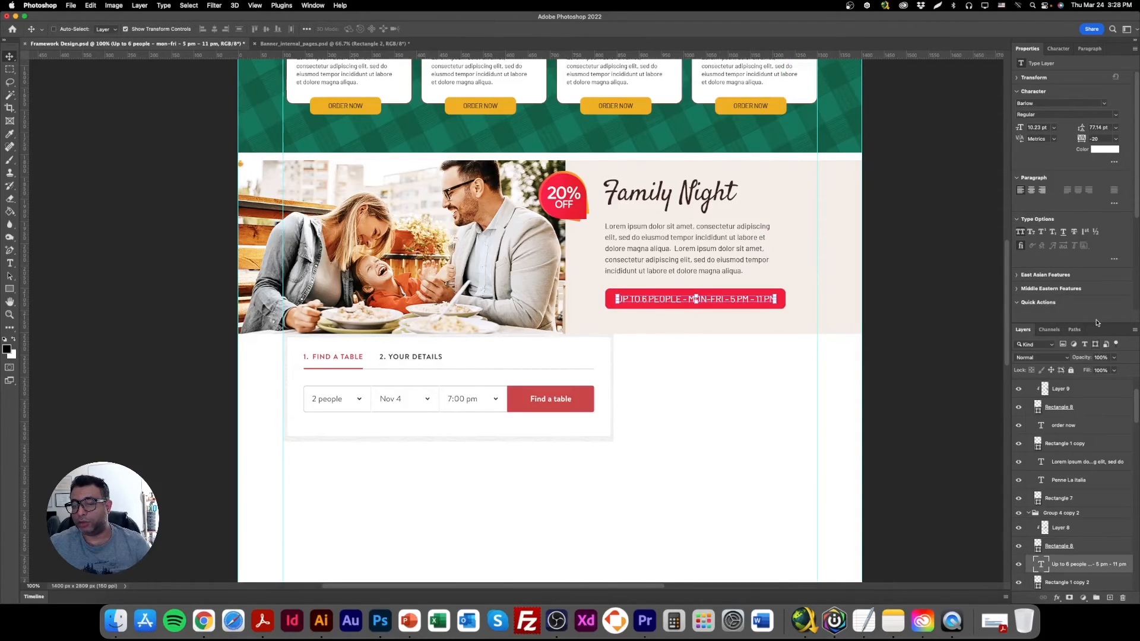
{"action": "left_click", "coordinate": [1057, 114]}
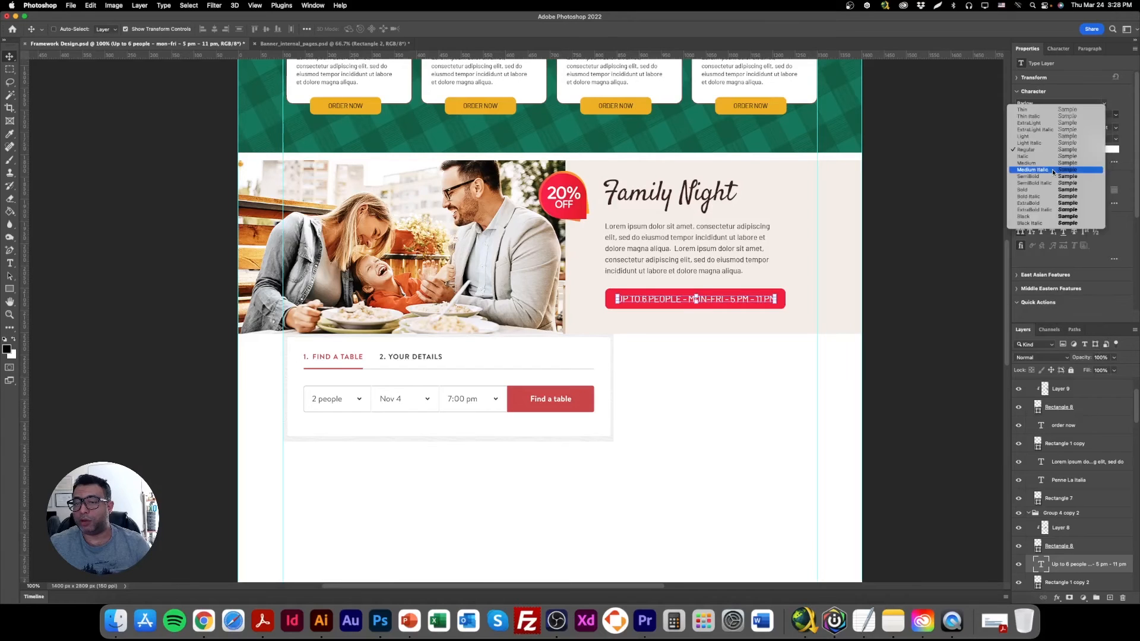
{"action": "left_click", "coordinate": [1027, 192]}
Hide the transform controls and shift the Find a Table panel slightly right, to about X 105 px.
{"action": "left_click", "coordinate": [159, 30]}
{"action": "right_click", "coordinate": [475, 349]}
{"action": "left_click", "coordinate": [493, 352]}
{"action": "left_click_drag", "start_coordinate": [499, 352], "coordinate": [502, 354]}
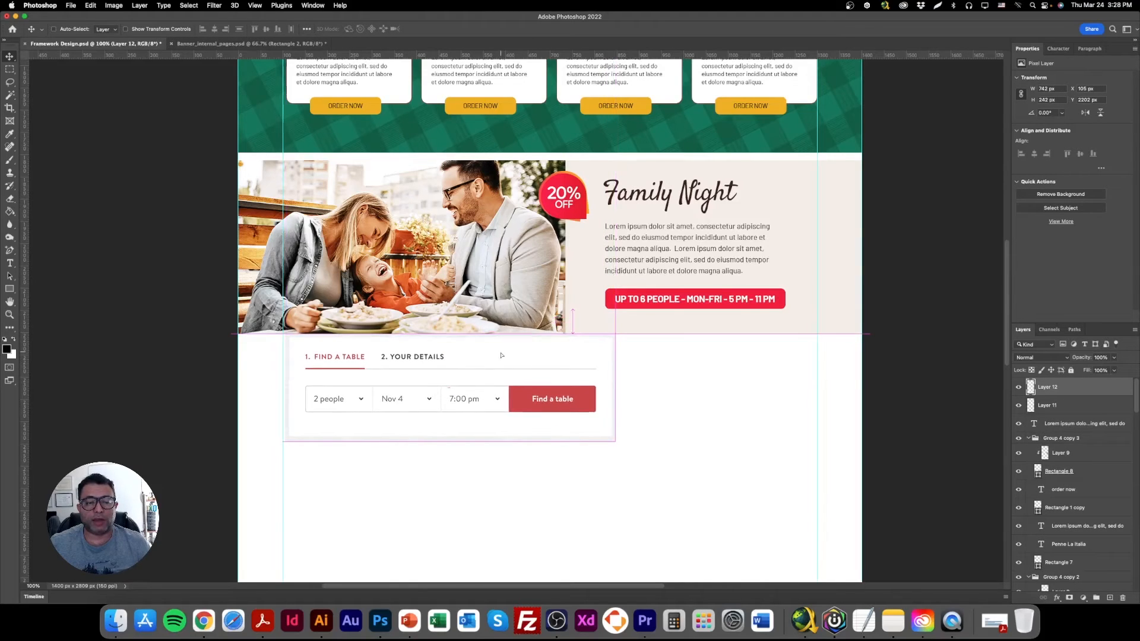
Draw a full-width rectangle about 1436 × 247 px below the Family Night banner and place its layer beneath the Find a Table panel.
{"action": "left_click", "coordinate": [9, 289]}
{"action": "left_click_drag", "start_coordinate": [232, 335], "coordinate": [870, 445]}
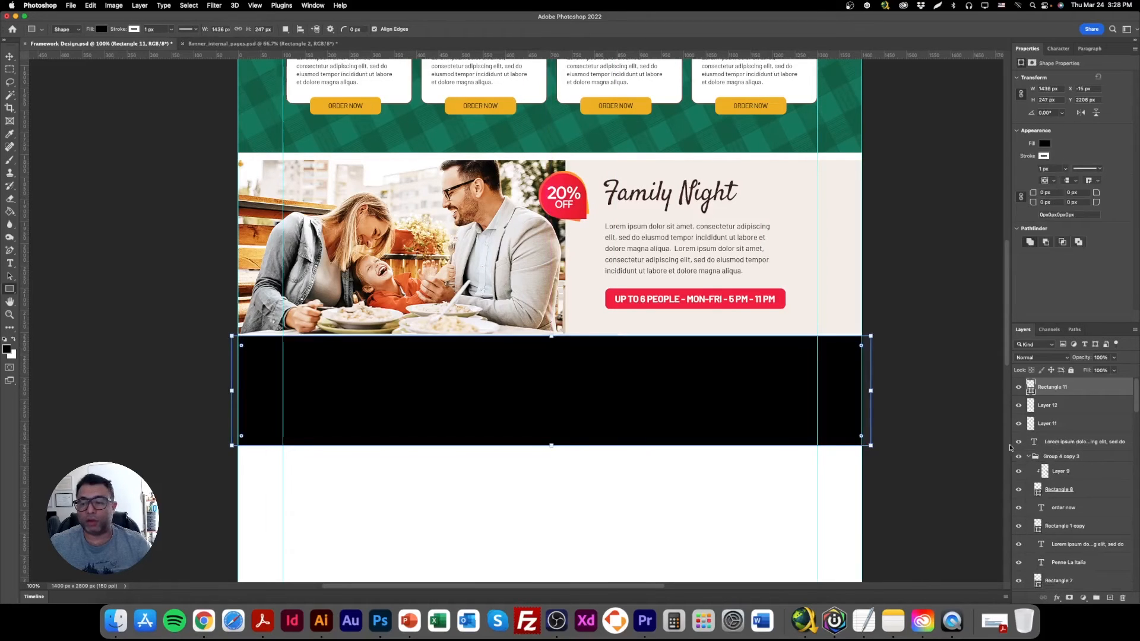
{"action": "left_click_drag", "start_coordinate": [1068, 389], "coordinate": [1068, 414]}
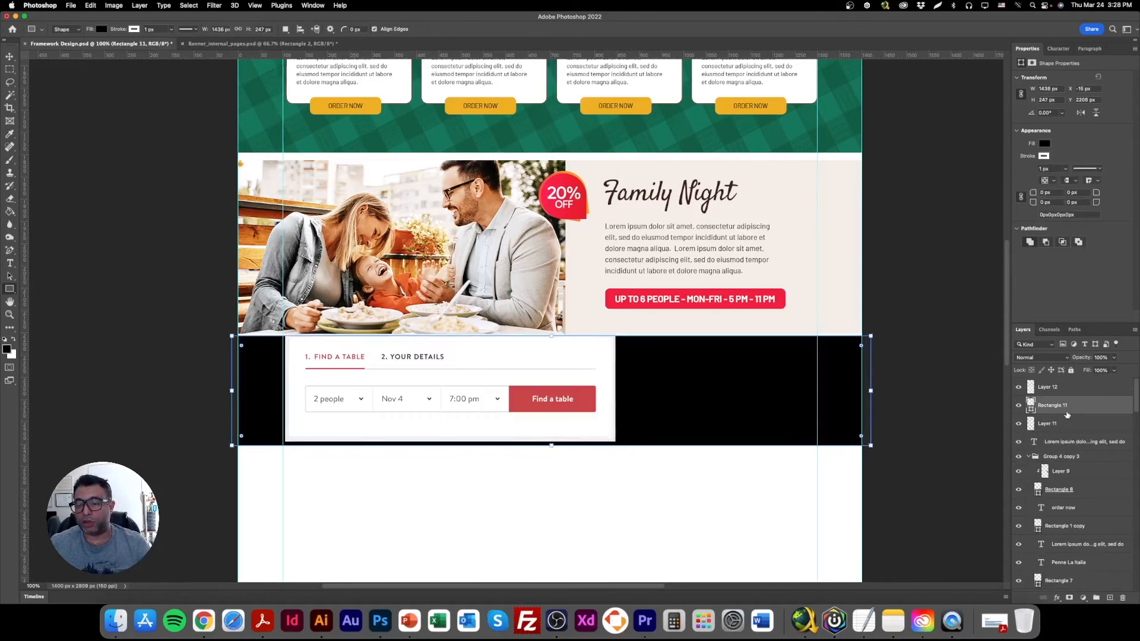
Fill the full-width rectangle with the light gray #f1f2f4 sampled from the panel's border.
{"action": "double_click", "coordinate": [1030, 406]}
{"action": "left_click", "coordinate": [555, 437]}
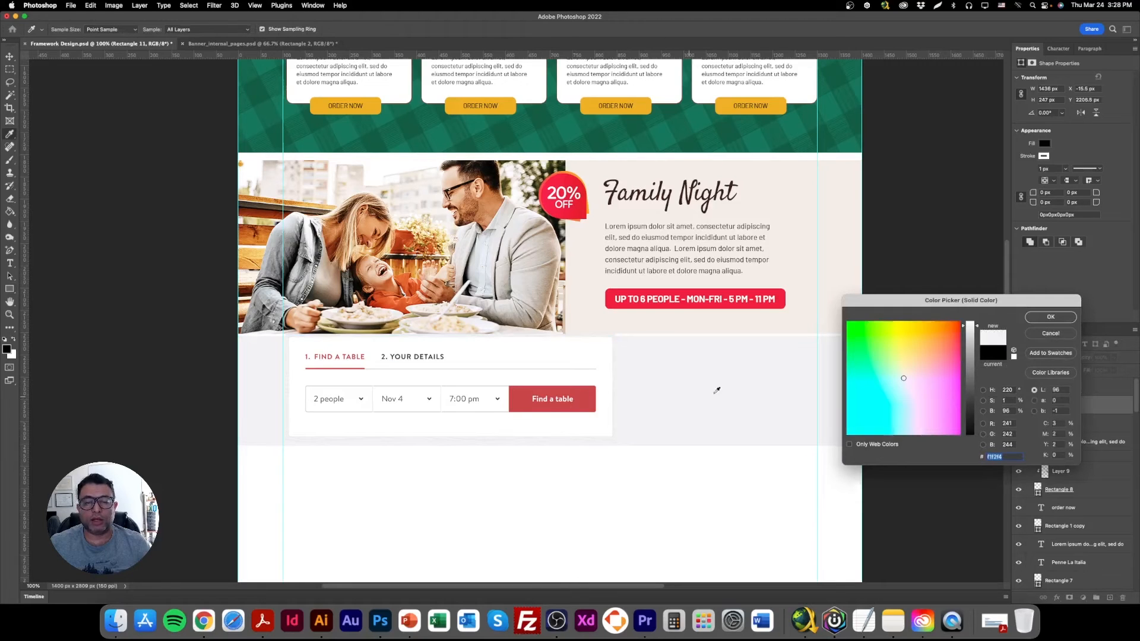
{"action": "left_click", "coordinate": [1072, 319]}
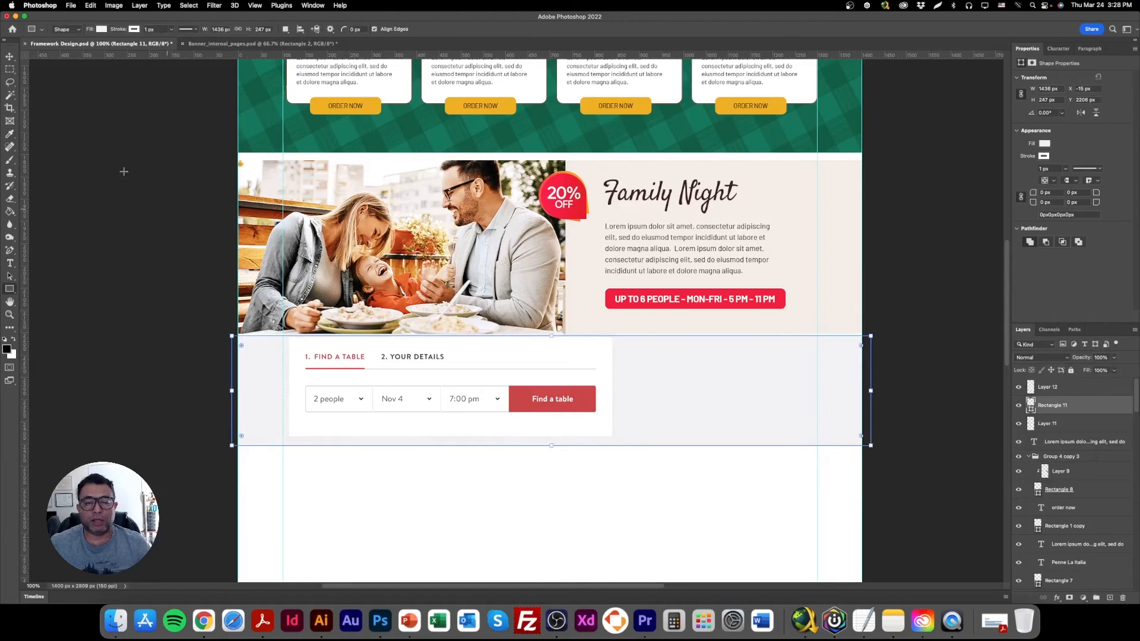
Nudge the Find a Table panel slightly down and left within the gray strip, to about X 102 px.
{"action": "left_click", "coordinate": [14, 56]}
{"action": "right_click", "coordinate": [454, 344]}
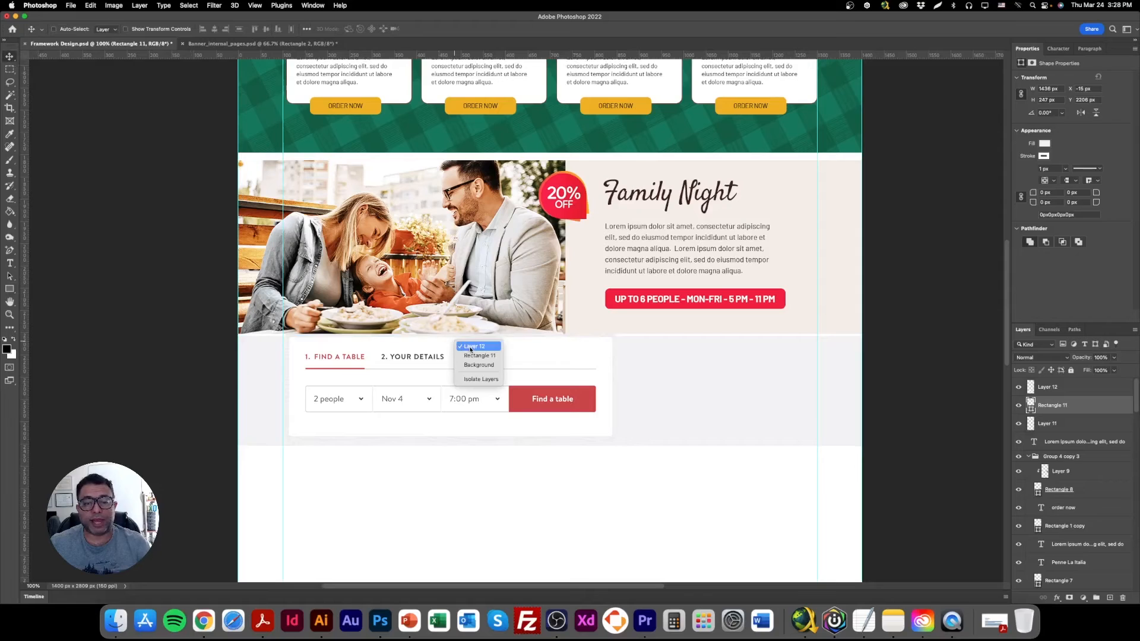
{"action": "left_click", "coordinate": [470, 347]}
{"action": "key", "text": "Down"}
{"action": "key", "text": "Down"}
{"action": "key", "text": "Down"}
{"action": "key", "text": "Down"}
{"action": "key", "text": "Down"}
{"action": "mouse_move", "coordinate": [407, 350]}
{"action": "left_mouse_down"}
{"action": "mouse_move", "coordinate": [616, 350]}
{"action": "mouse_move", "coordinate": [406, 362]}
{"action": "left_mouse_up"}
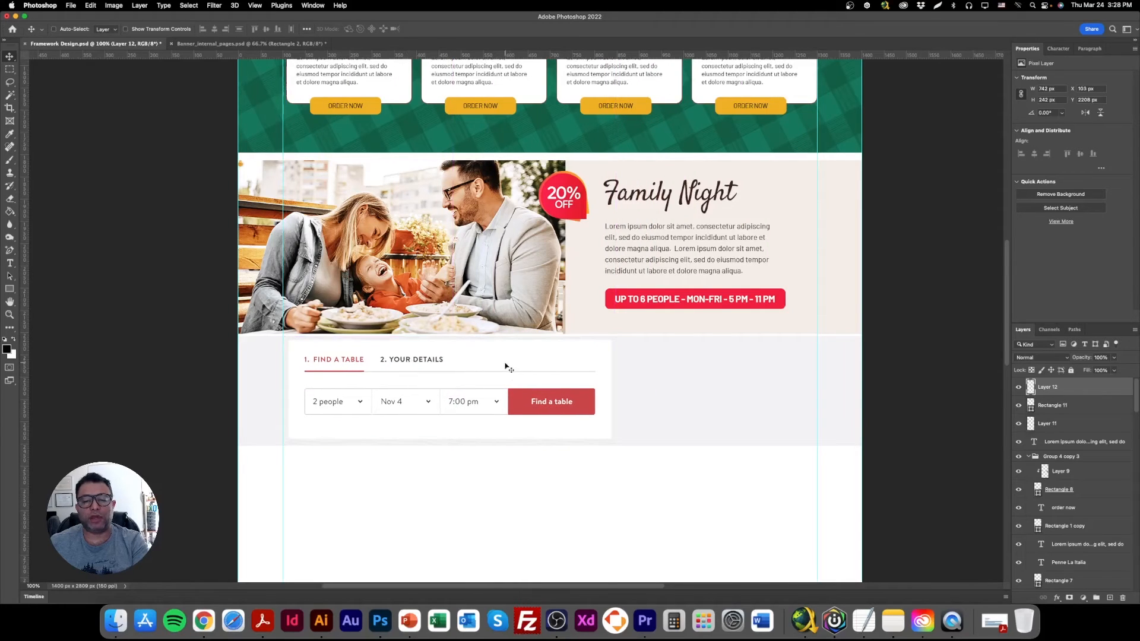
{"action": "key", "text": "Left"}
{"action": "key", "text": "Left"}
{"action": "key", "text": "Down"}
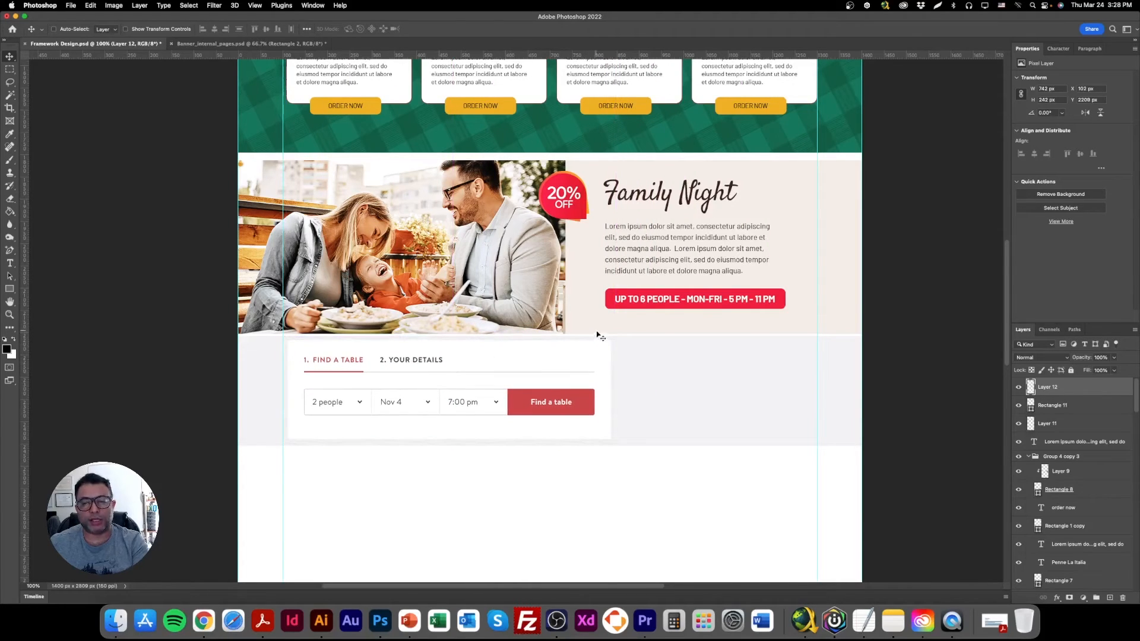
Change the Family Night heading to read "Italian Family Night".
{"action": "right_click", "coordinate": [693, 193]}
{"action": "left_click", "coordinate": [713, 198]}
{"action": "double_click", "coordinate": [717, 197]}
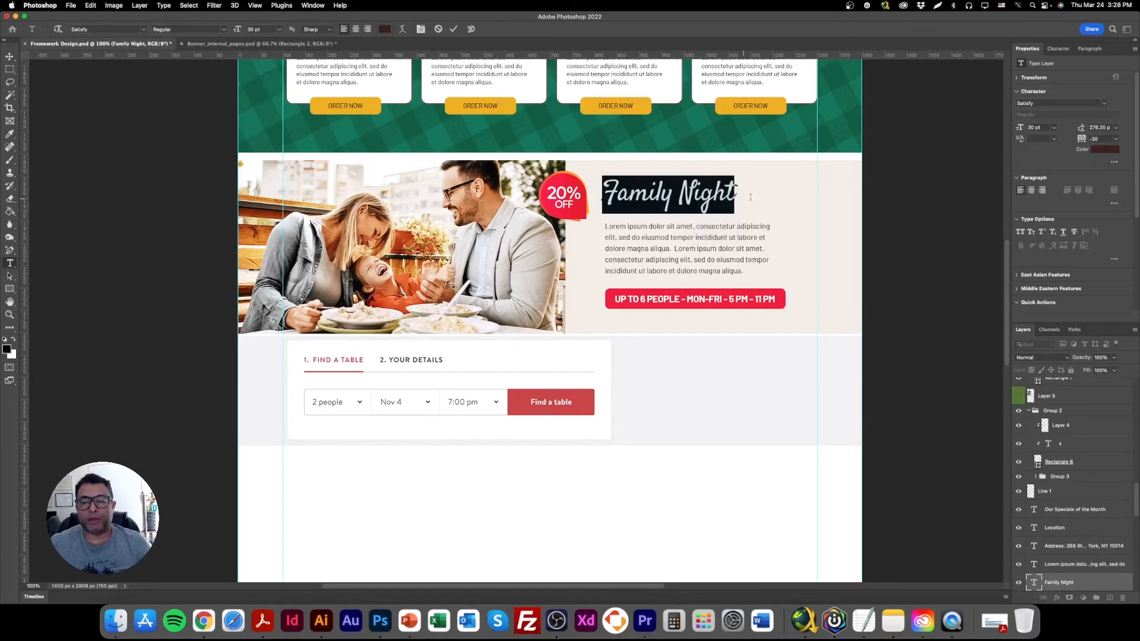
{"action": "left_click", "coordinate": [10, 60]}
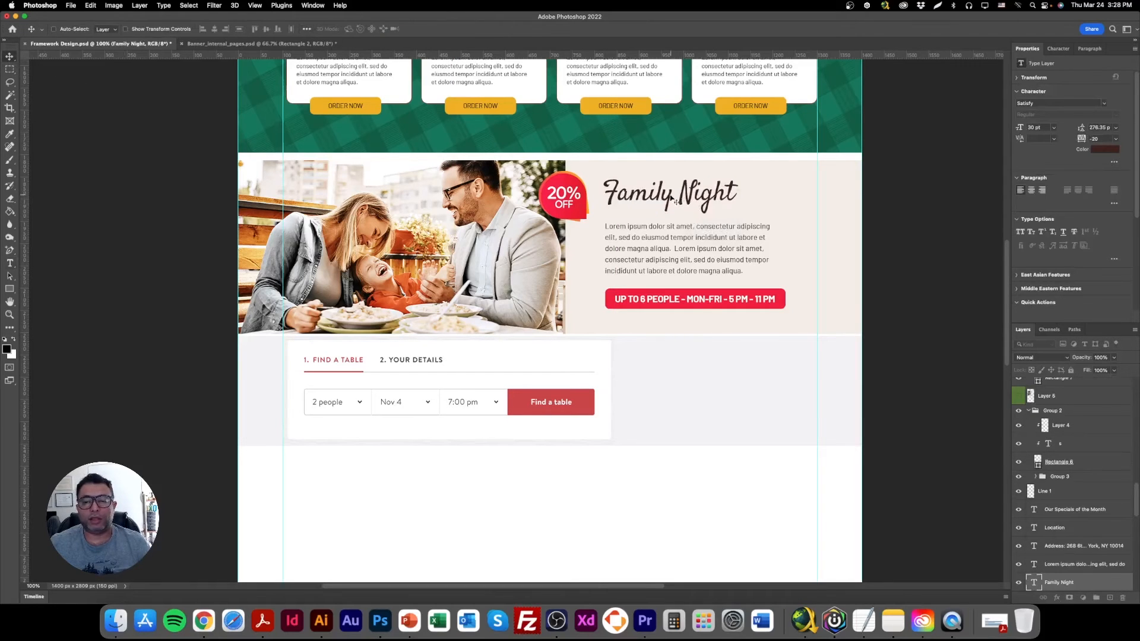
{"action": "double_click", "coordinate": [644, 196]}
{"action": "left_click", "coordinate": [616, 194]}
{"action": "left_click", "coordinate": [606, 195]}
{"action": "type", "text": "Italian"}
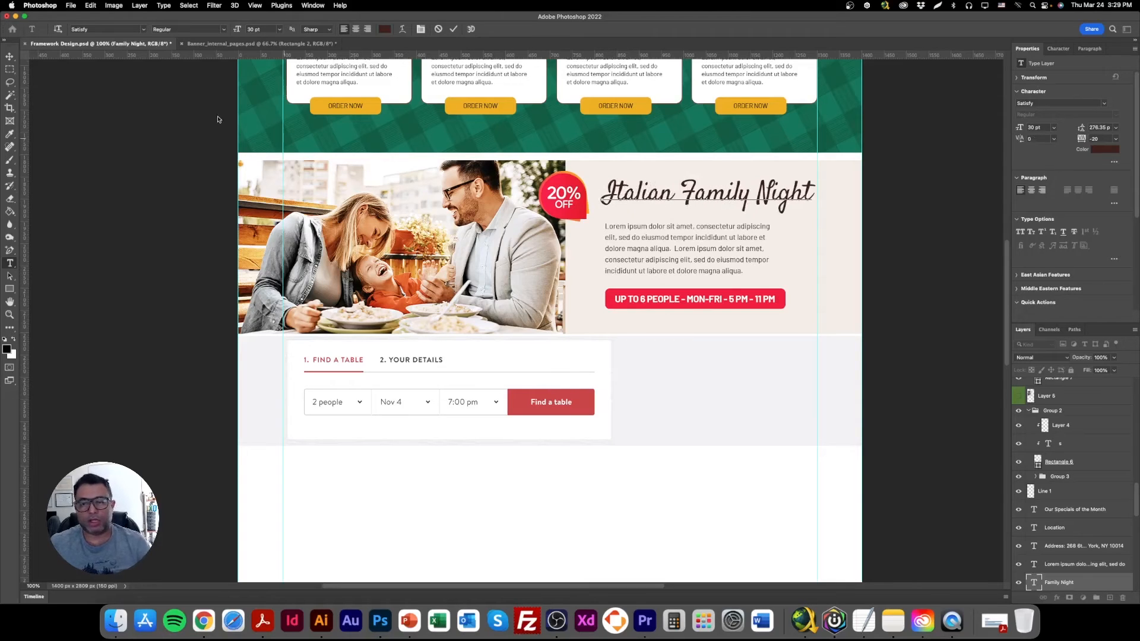
{"action": "left_click", "coordinate": [10, 56]}
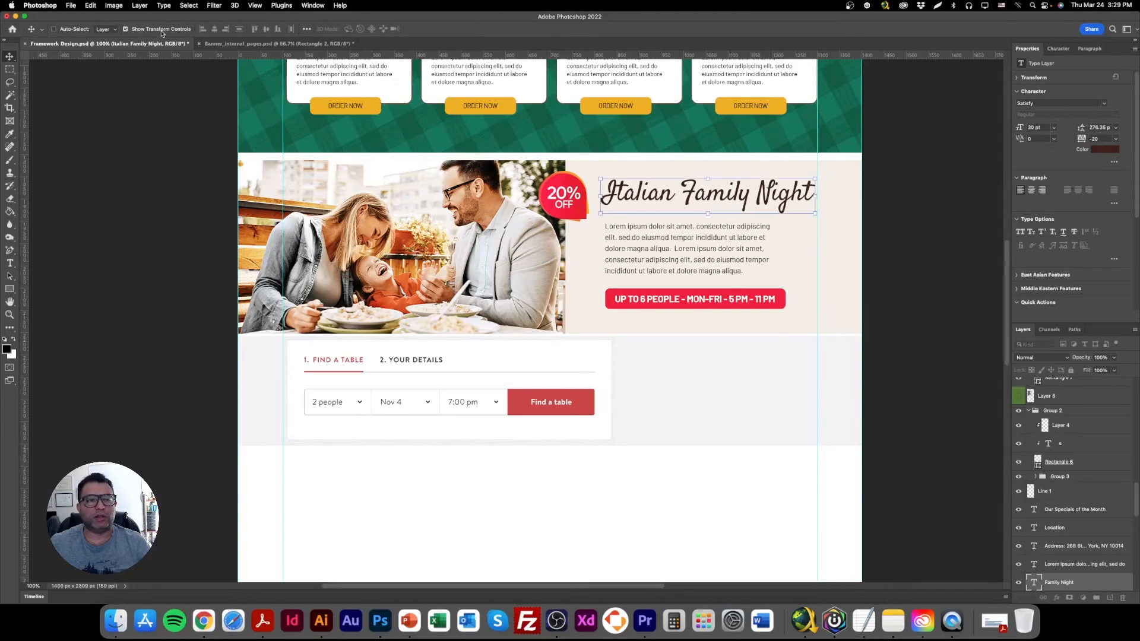
Scale the "Italian Family Night" heading down slightly and shift it a little right within the cream area.
{"action": "key", "text": "super+t"}
{"action": "left_click_drag", "start_coordinate": [817, 194], "coordinate": [796, 197]}
{"action": "key", "text": "Return"}
{"action": "left_click_drag", "start_coordinate": [715, 198], "coordinate": [726, 199]}
Shift the Family Night paragraph and the red "Up to 6 people" button with its label slightly right, beneath the heading.
{"action": "right_click", "coordinate": [698, 233]}
{"action": "left_click", "coordinate": [711, 234]}
{"action": "left_click_drag", "start_coordinate": [657, 248], "coordinate": [666, 248]}
{"action": "right_click", "coordinate": [658, 303]}
{"action": "left_click", "coordinate": [671, 300]}
{"action": "right_click", "coordinate": [730, 288]}
{"action": "left_click", "coordinate": [761, 299]}
{"action": "left_click_drag", "start_coordinate": [665, 301], "coordinate": [677, 300]}
Move the 20% OFF badge slightly right toward the heading.
{"action": "right_click", "coordinate": [571, 195]}
{"action": "left_click", "coordinate": [584, 192]}
{"action": "left_click_drag", "start_coordinate": [562, 198], "coordinate": [578, 197]}
Enlarge the family photo to about 827 × 551 px and reposition it lower in the banner, extending farther right behind the badge.
{"action": "right_click", "coordinate": [539, 224]}
{"action": "left_click", "coordinate": [563, 238]}
{"action": "mouse_move", "coordinate": [562, 256]}
{"action": "left_mouse_down"}
{"action": "mouse_move", "coordinate": [581, 261]}
{"action": "mouse_move", "coordinate": [571, 262]}
{"action": "left_mouse_up"}
{"action": "key", "text": "super+t"}
{"action": "left_click_drag", "start_coordinate": [258, 253], "coordinate": [221, 255]}
{"action": "left_click_drag", "start_coordinate": [386, 235], "coordinate": [386, 245]}
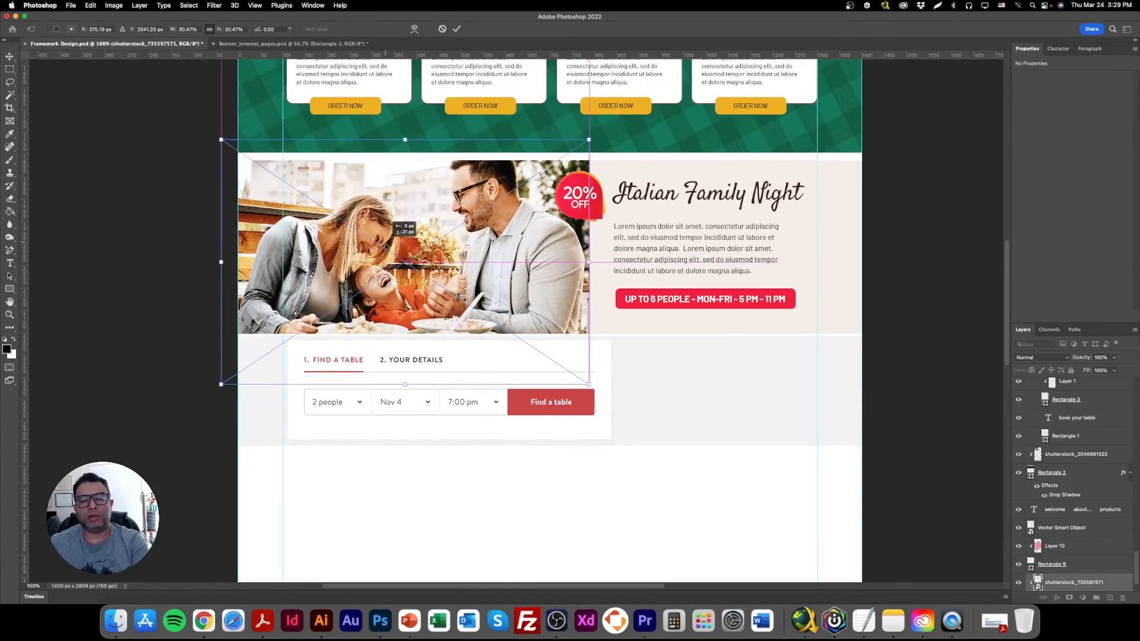
{"action": "key", "text": "Return"}
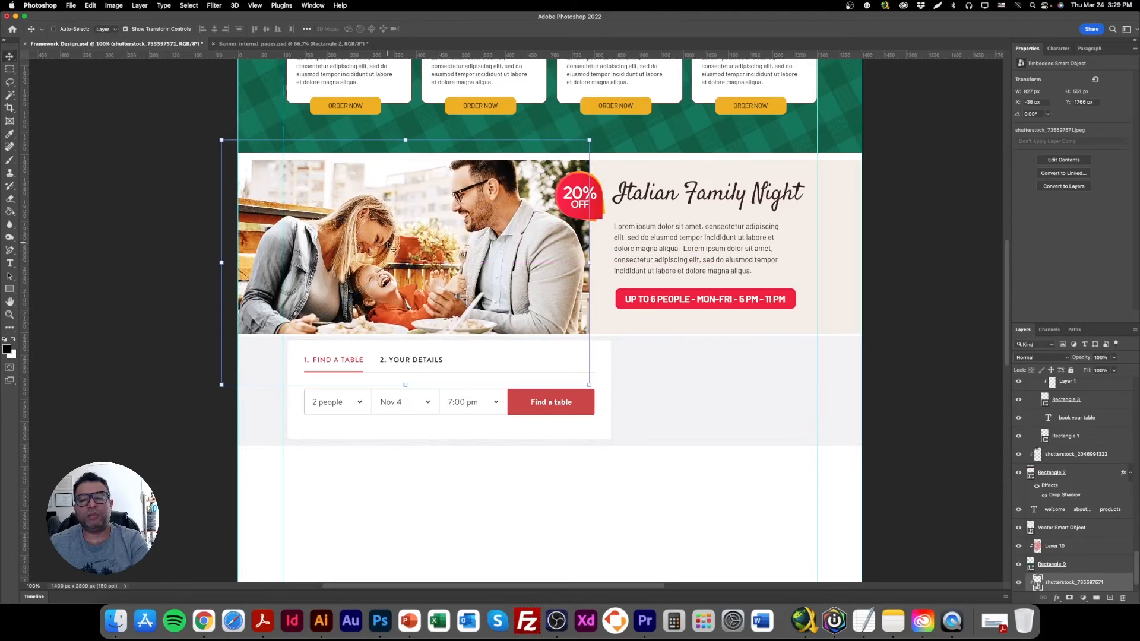
{"action": "mouse_move", "coordinate": [420, 238]}
{"action": "left_mouse_down"}
{"action": "mouse_move", "coordinate": [451, 175]}
{"action": "mouse_move", "coordinate": [425, 236]}
{"action": "left_mouse_up"}
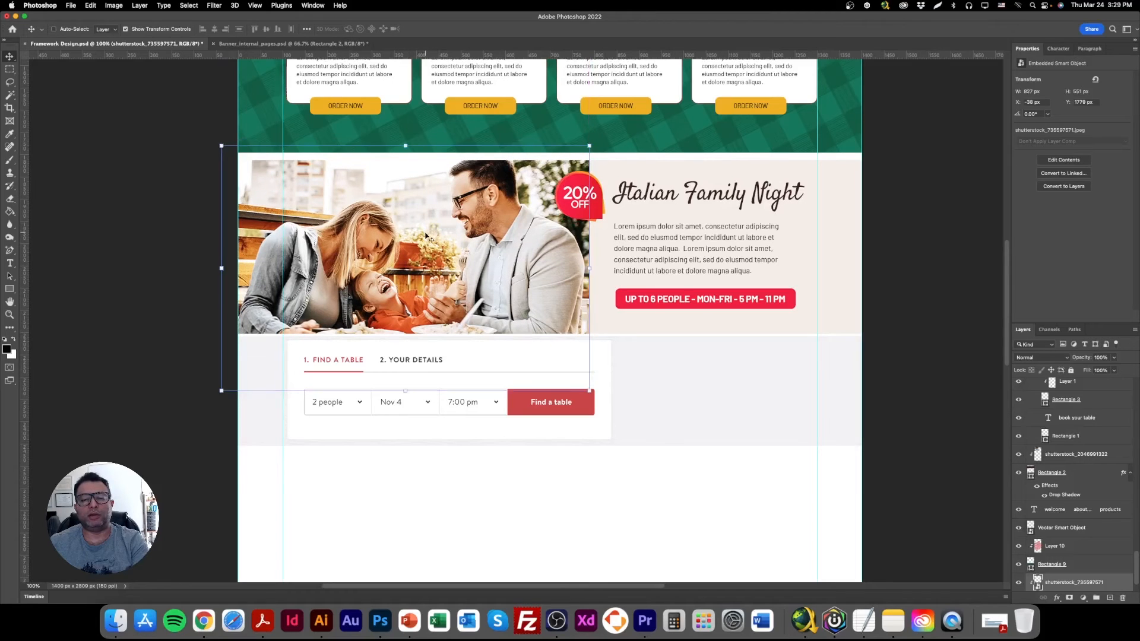
Scale the Find a Table panel down to about 690 × 226 px, flush with the family photo's right edge, and save the document.
{"action": "right_click", "coordinate": [460, 350]}
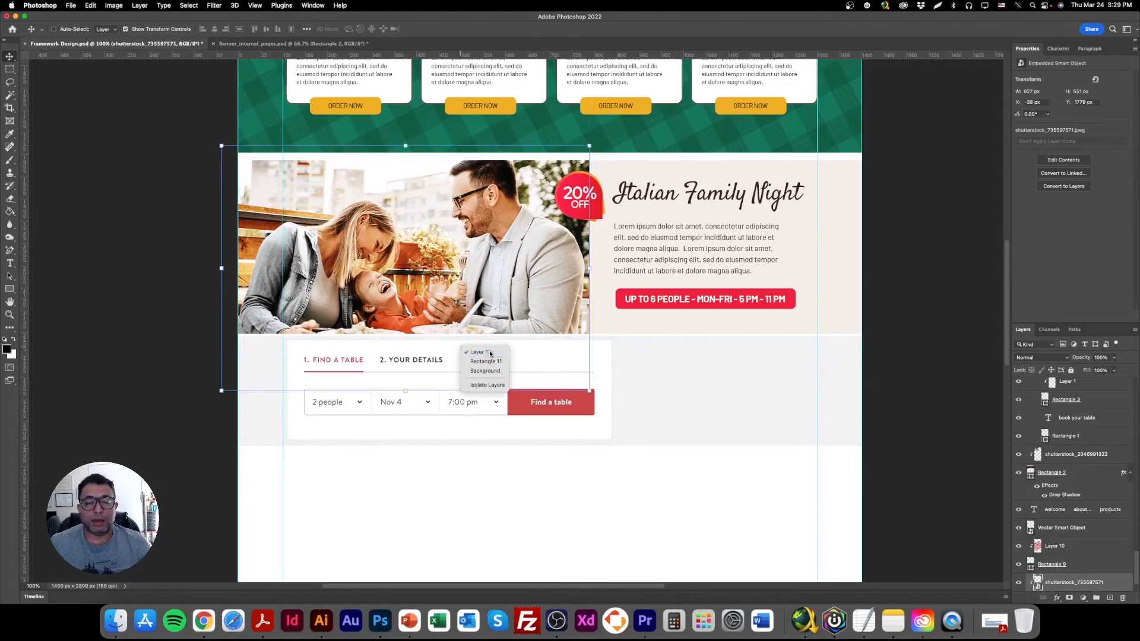
{"action": "left_click", "coordinate": [489, 353]}
{"action": "key", "text": "super+t"}
{"action": "left_click_drag", "start_coordinate": [611, 390], "coordinate": [589, 389]}
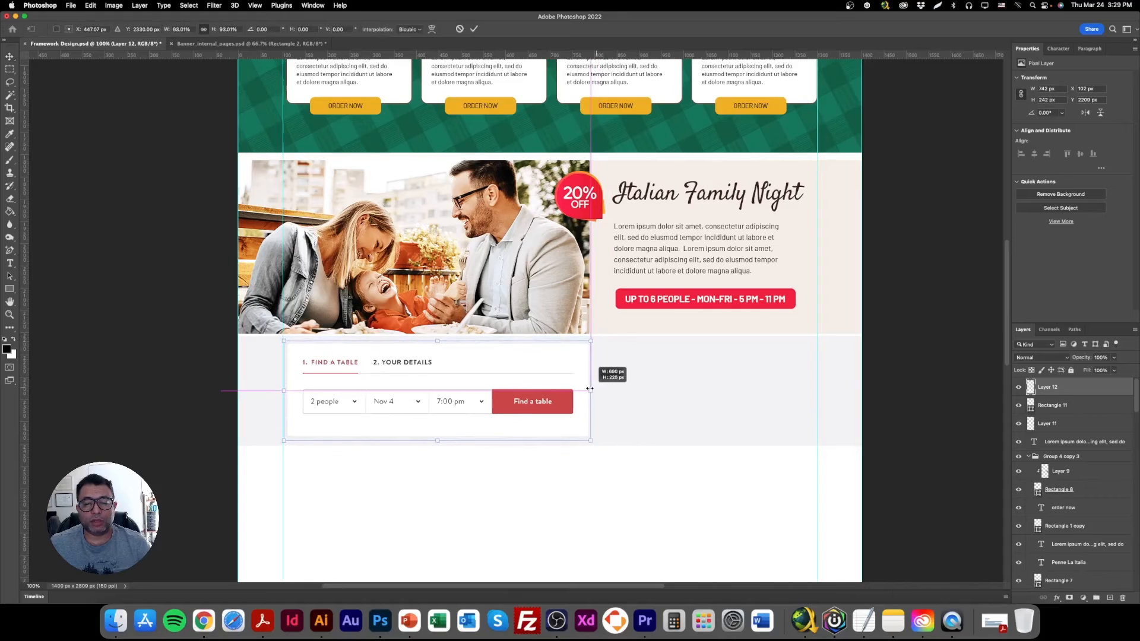
{"action": "key", "text": "Return"}
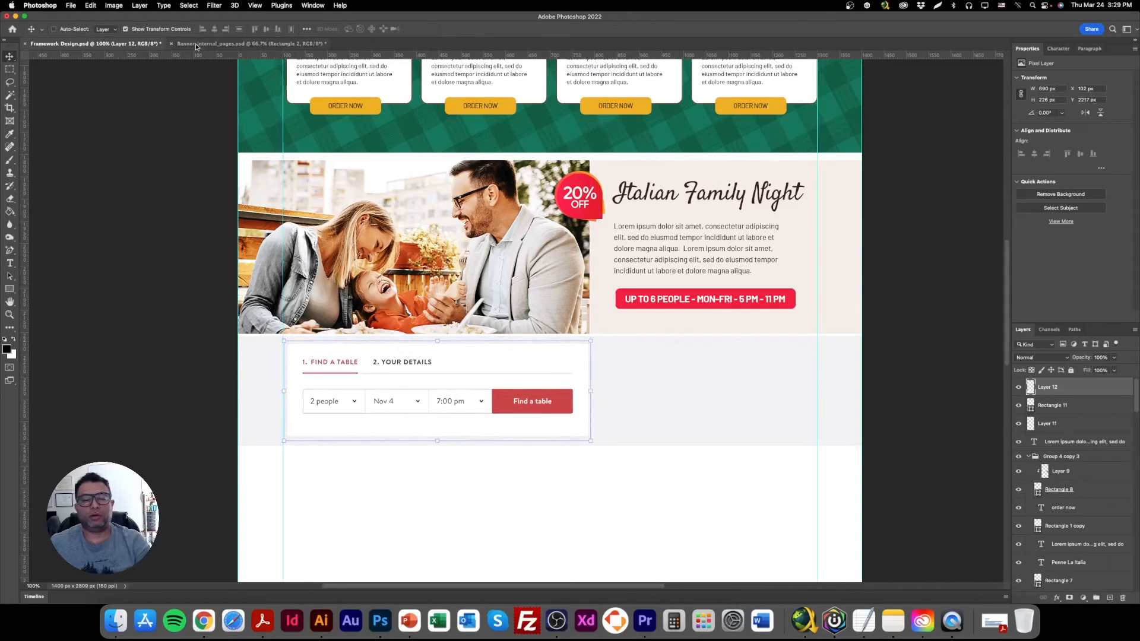
{"action": "left_click", "coordinate": [133, 28]}
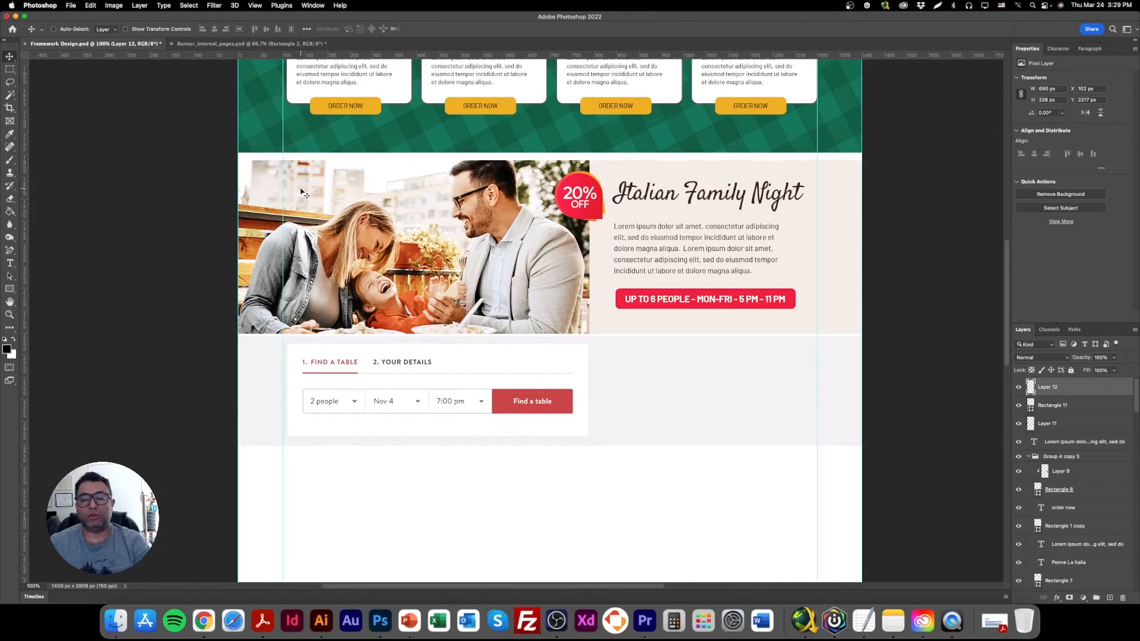
{"action": "key", "text": "super+s"}
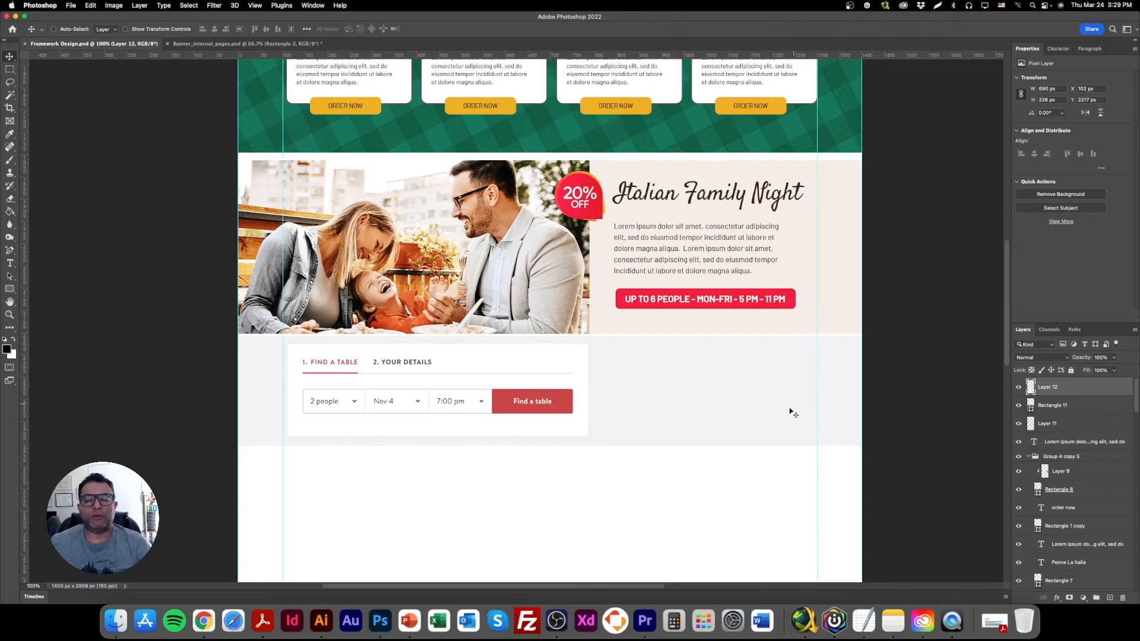
Switch to Illustrator, bring up the Creative Board – Italian Village document and activate the Zoom tool.
{"action": "right_click", "coordinate": [690, 356]}
{"action": "left_click", "coordinate": [712, 369]}
{"action": "left_click", "coordinate": [83, 8]}
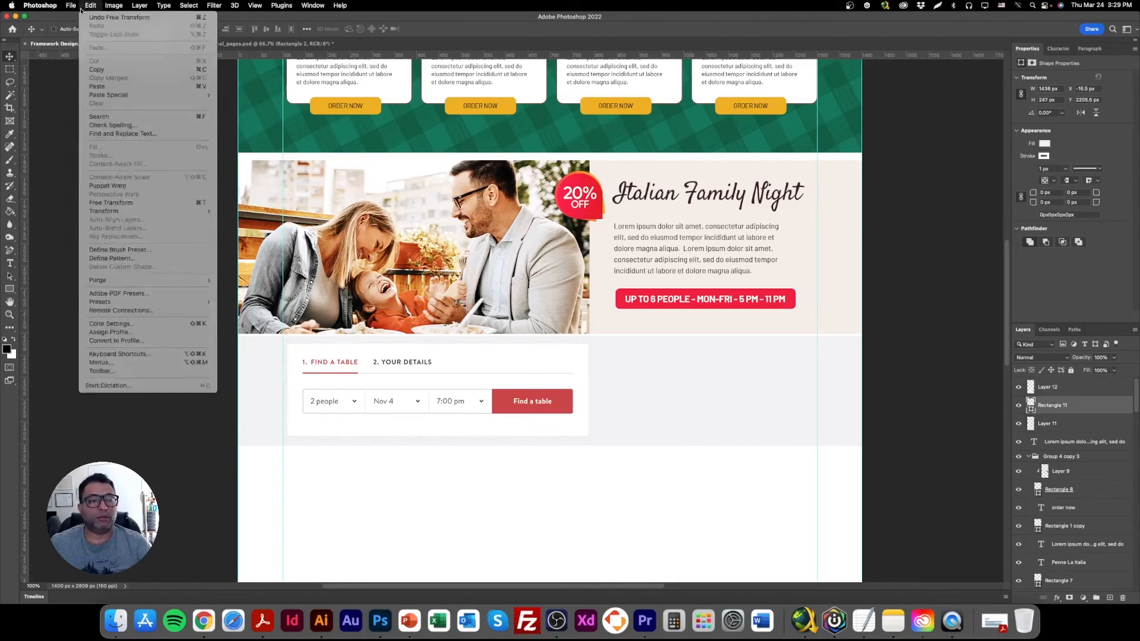
{"action": "left_click", "coordinate": [318, 623]}
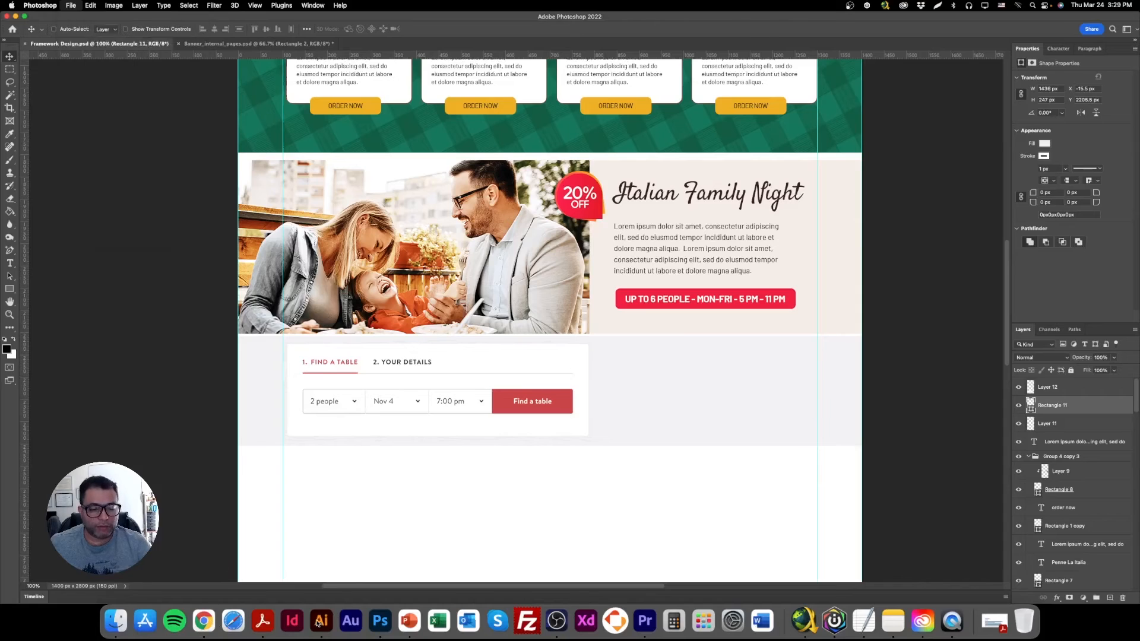
{"action": "left_click", "coordinate": [178, 58]}
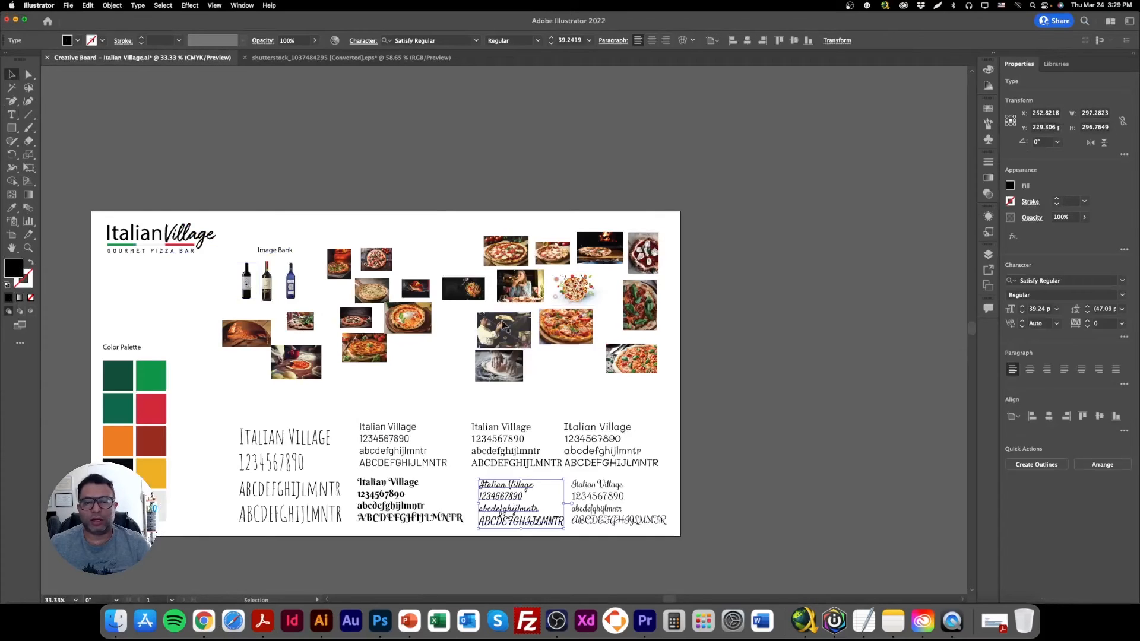
{"action": "left_click", "coordinate": [29, 249]}
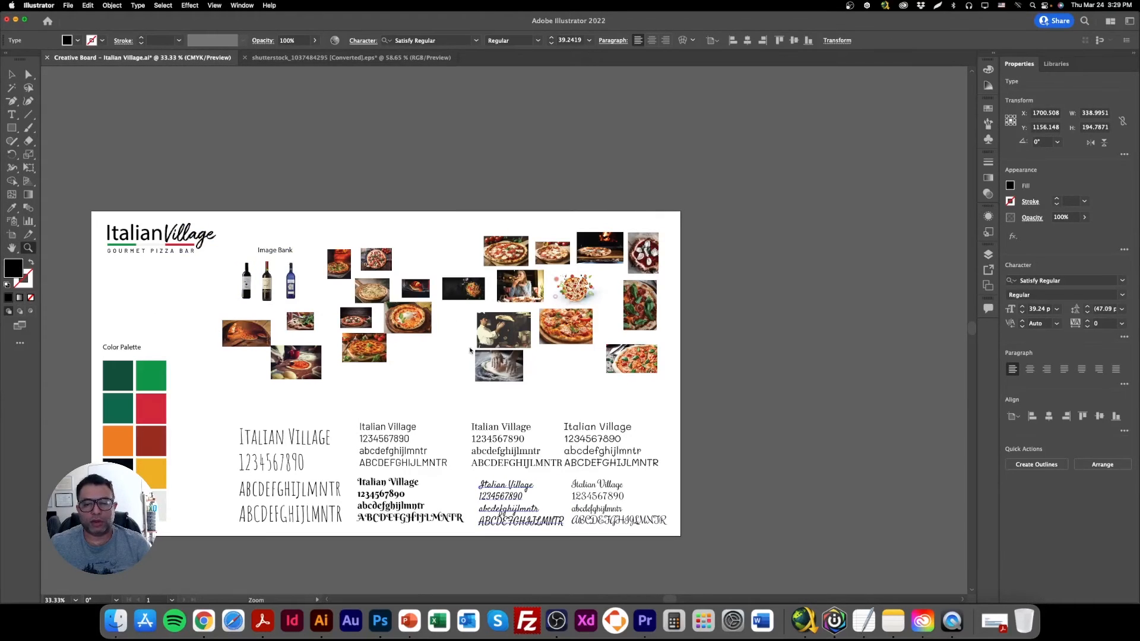
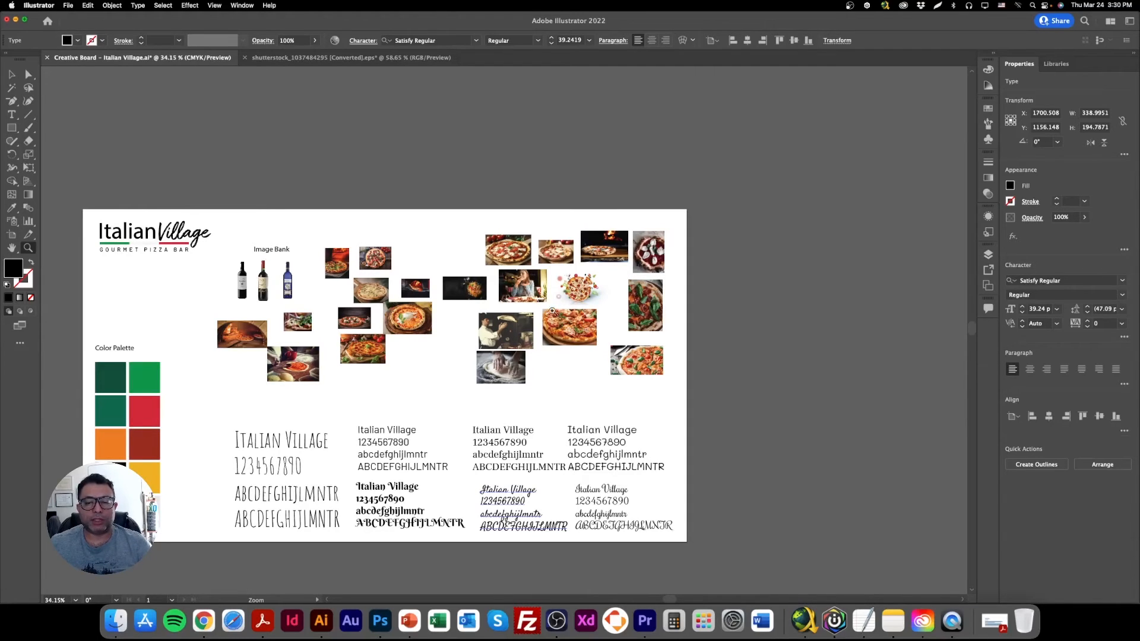
Switch to Photoshop with the Framework Design.psd page layout.
{"action": "left_click", "coordinate": [380, 621]}
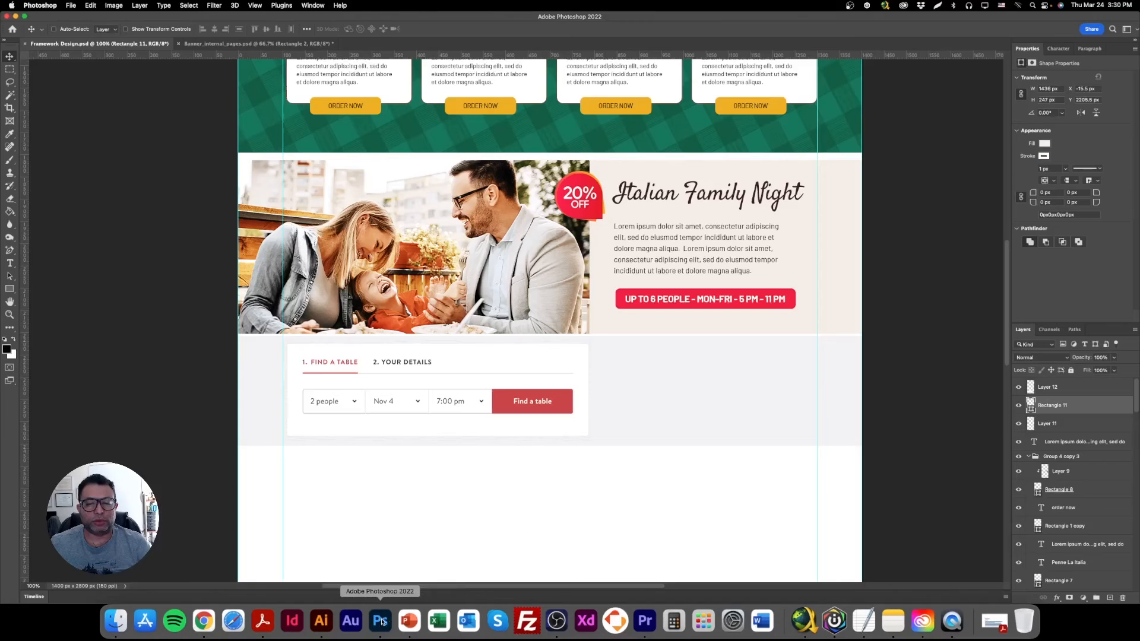
{"action": "left_click", "coordinate": [70, 6]}
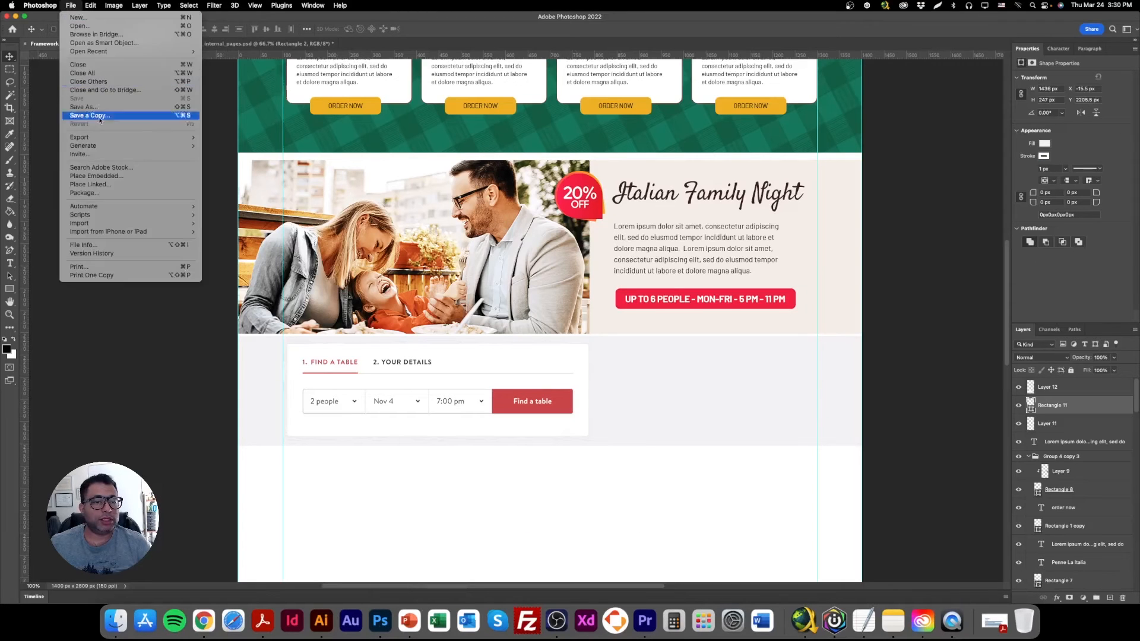
{"action": "left_click", "coordinate": [113, 173]}
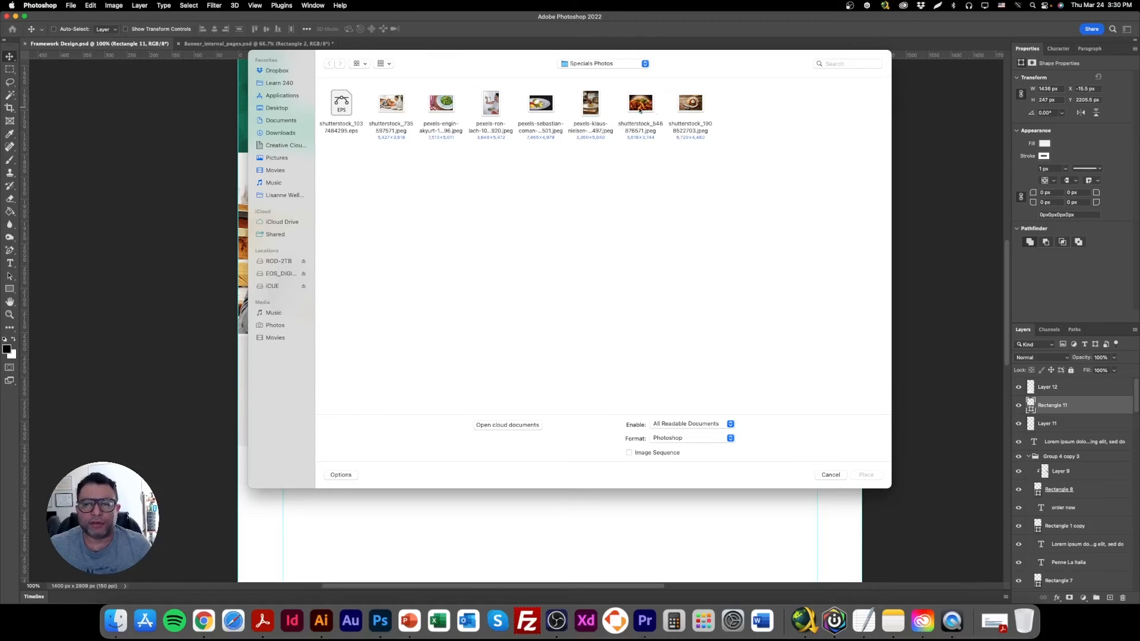
{"action": "double_click", "coordinate": [539, 104]}
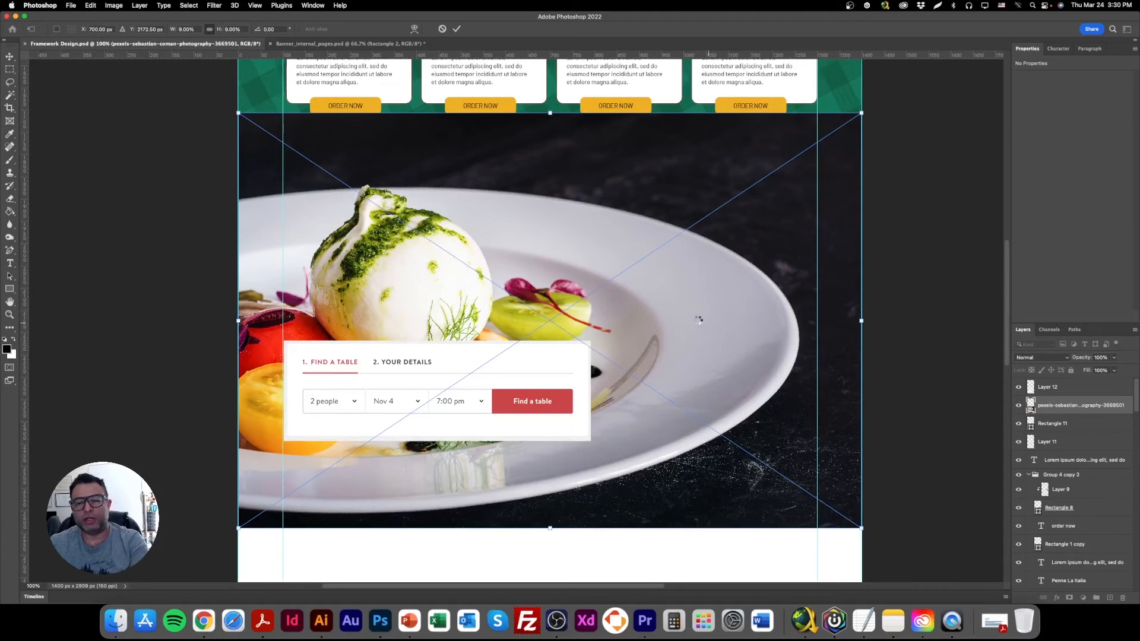
{"action": "key", "text": "Escape"}
{"action": "right_click", "coordinate": [641, 342]}
{"action": "left_click", "coordinate": [655, 346]}
Place shutterstock_334916249.jpeg from the Library's Restaurant Photos folder as an embedded image above Rectangle 11.
{"action": "left_click", "coordinate": [71, 6]}
{"action": "left_click", "coordinate": [173, 178]}
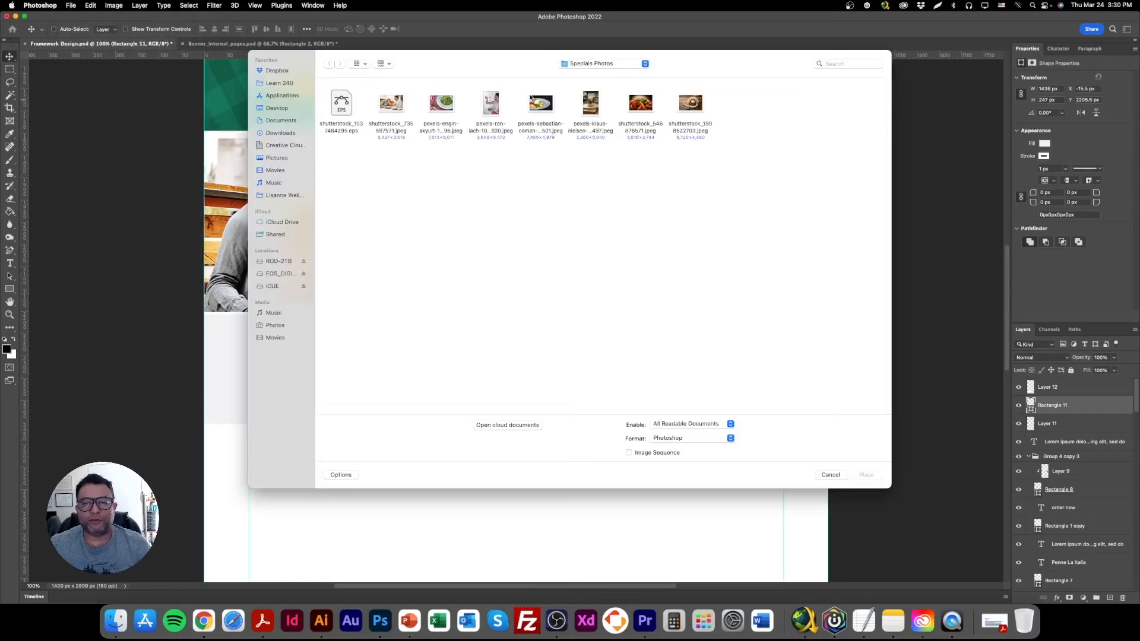
{"action": "left_click", "coordinate": [602, 63]}
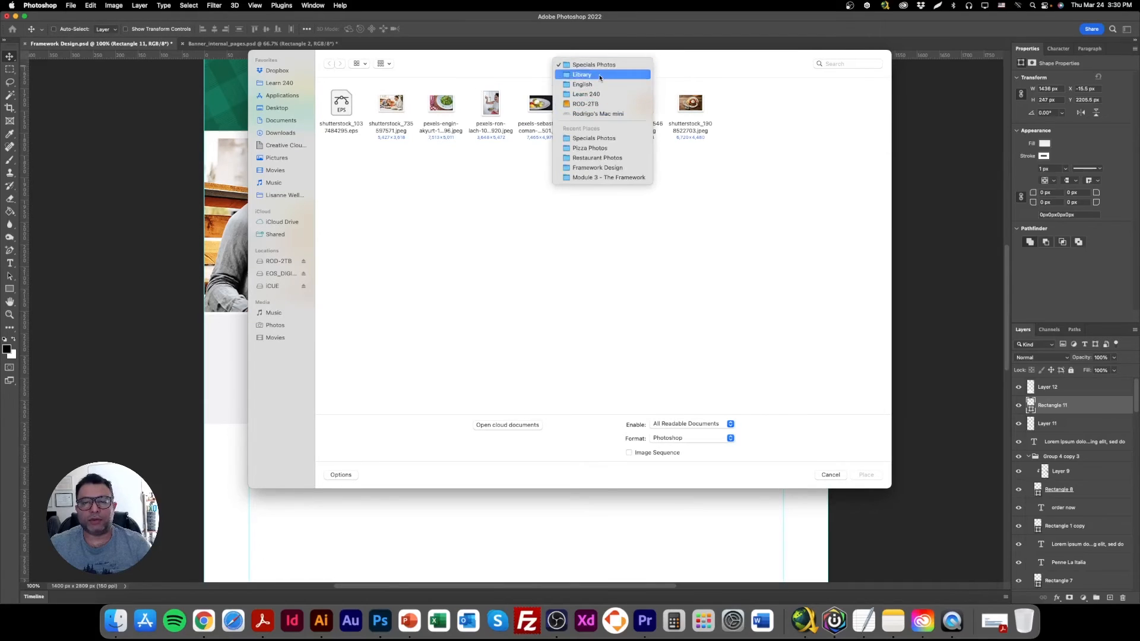
{"action": "left_click", "coordinate": [588, 75]}
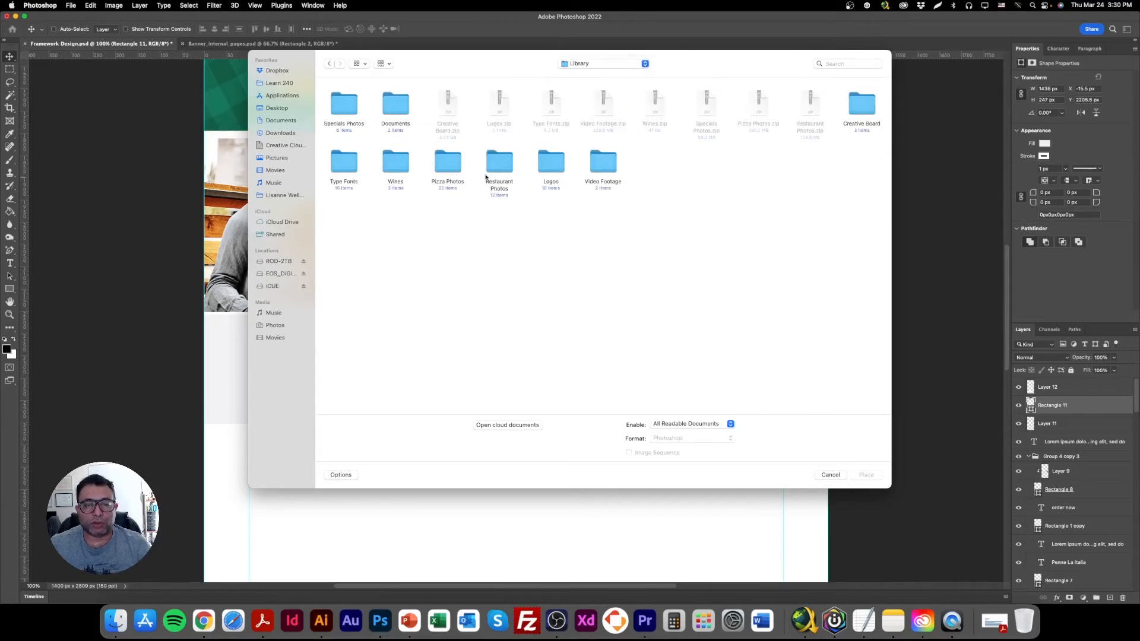
{"action": "double_click", "coordinate": [501, 162]}
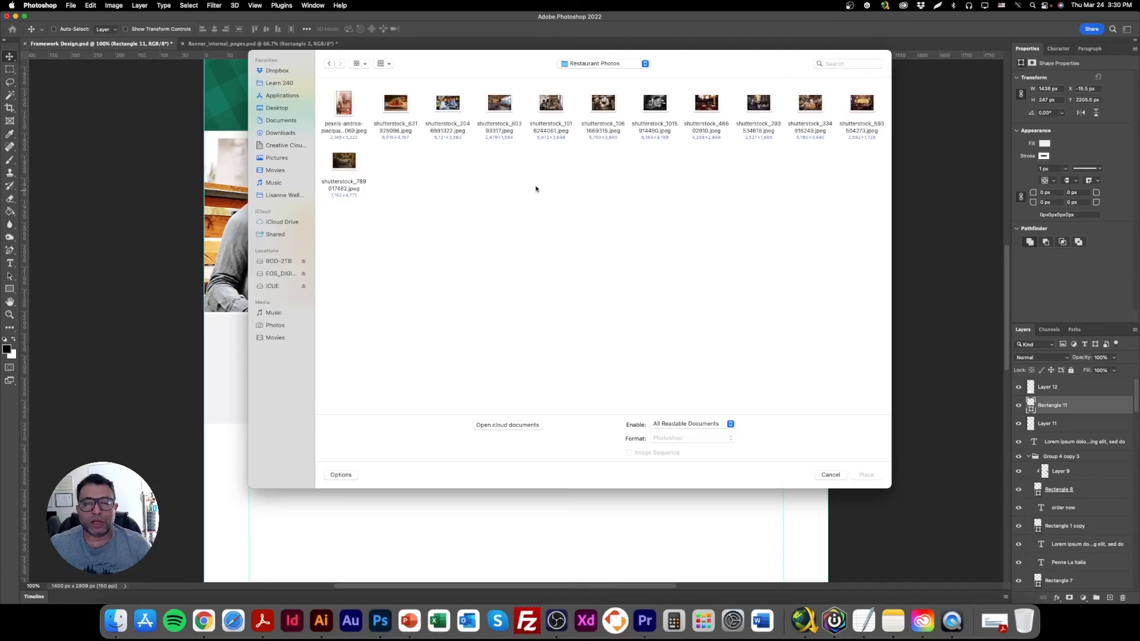
{"action": "left_click", "coordinate": [814, 106]}
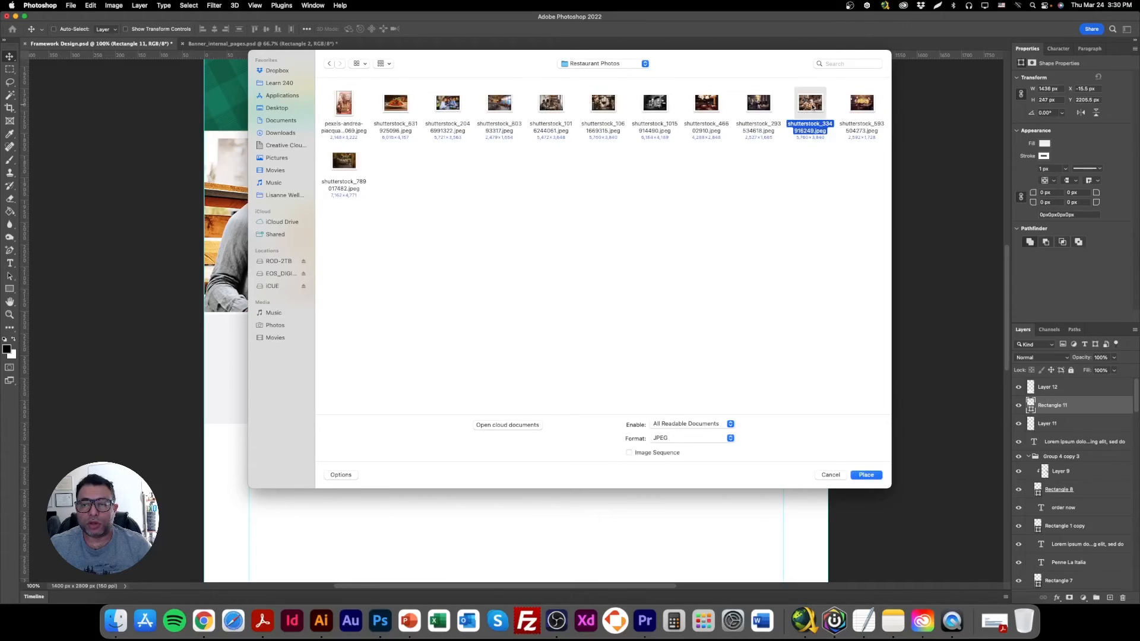
{"action": "double_click", "coordinate": [807, 107]}
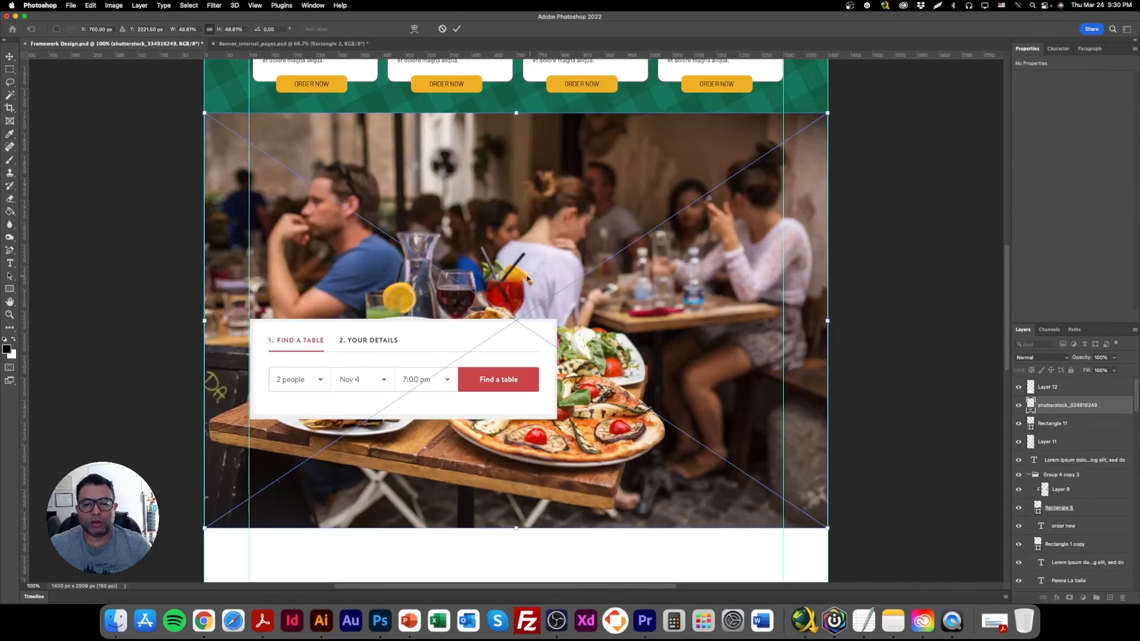
Try the restaurant photo scaled down and clipped to Rectangle 11 beside the table booking form, and delete it.
{"action": "left_click_drag", "start_coordinate": [515, 116], "coordinate": [515, 242]}
{"action": "left_click_drag", "start_coordinate": [549, 293], "coordinate": [716, 276]}
{"action": "key", "text": "Return"}
{"action": "right_click", "coordinate": [1090, 408]}
{"action": "left_click", "coordinate": [1009, 379]}
{"action": "left_click_drag", "start_coordinate": [792, 373], "coordinate": [721, 361]}
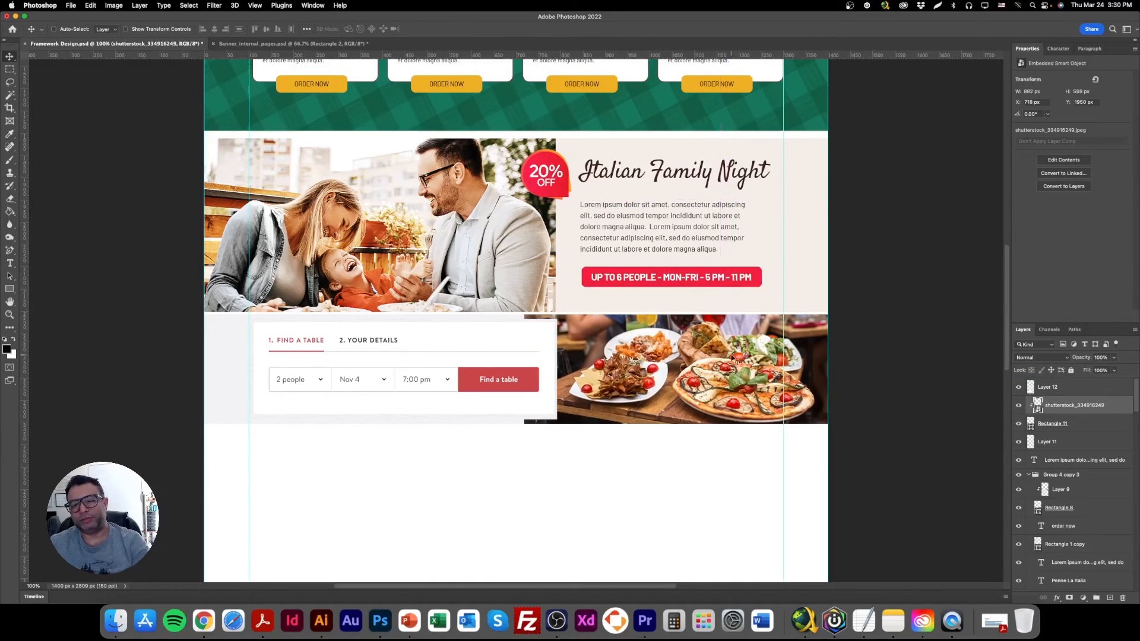
{"action": "key", "text": "Delete"}
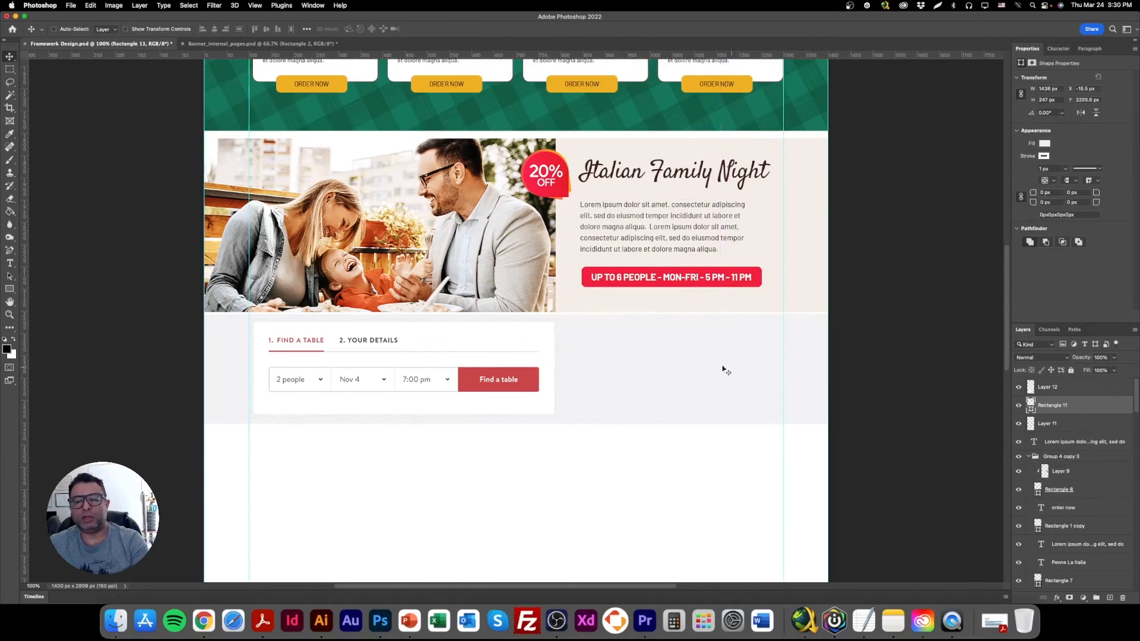
Embed shutterstock_1735834274.jpeg from the Library's Pizza Photos folder, scaled to about 577 px wide beside the table booking form.
{"action": "left_click", "coordinate": [70, 6]}
{"action": "left_click", "coordinate": [92, 176]}
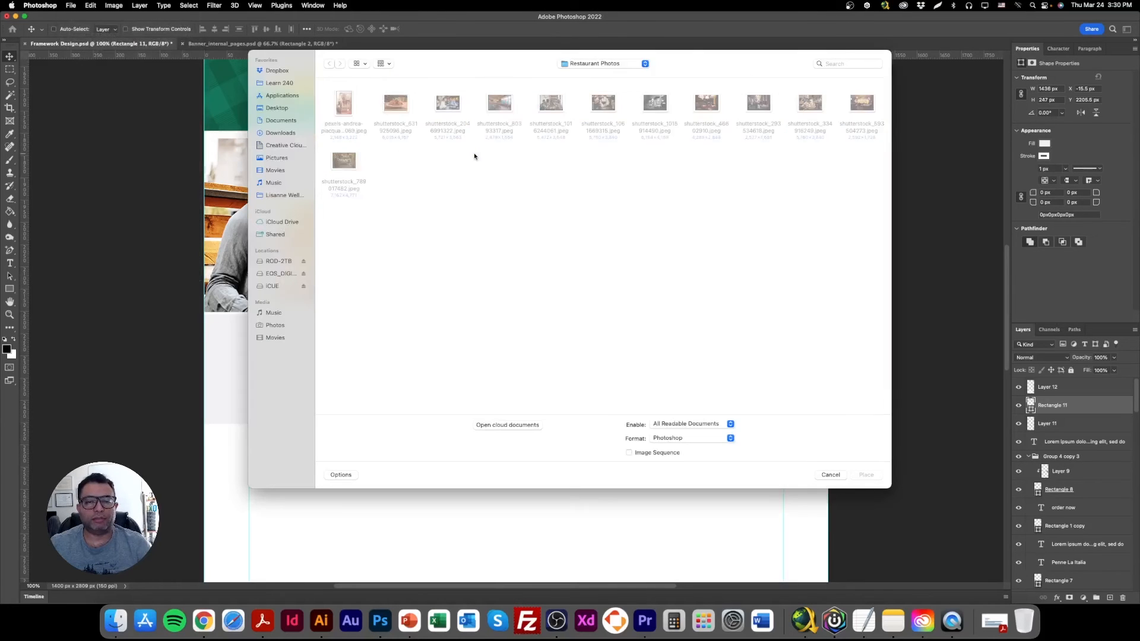
{"action": "left_click", "coordinate": [637, 65]}
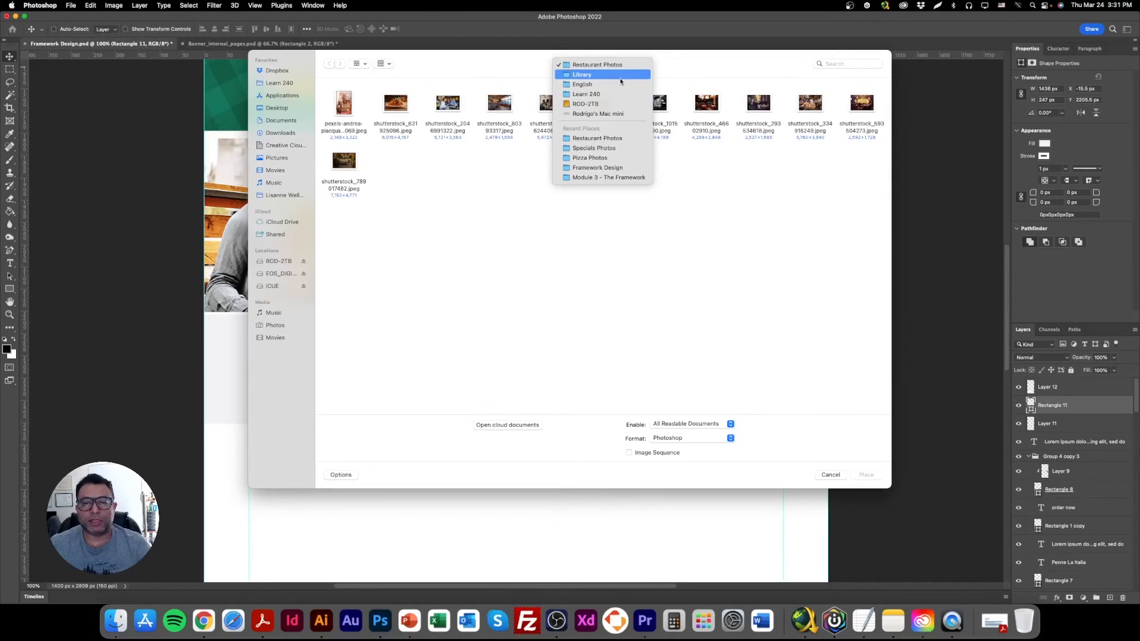
{"action": "left_click", "coordinate": [585, 74]}
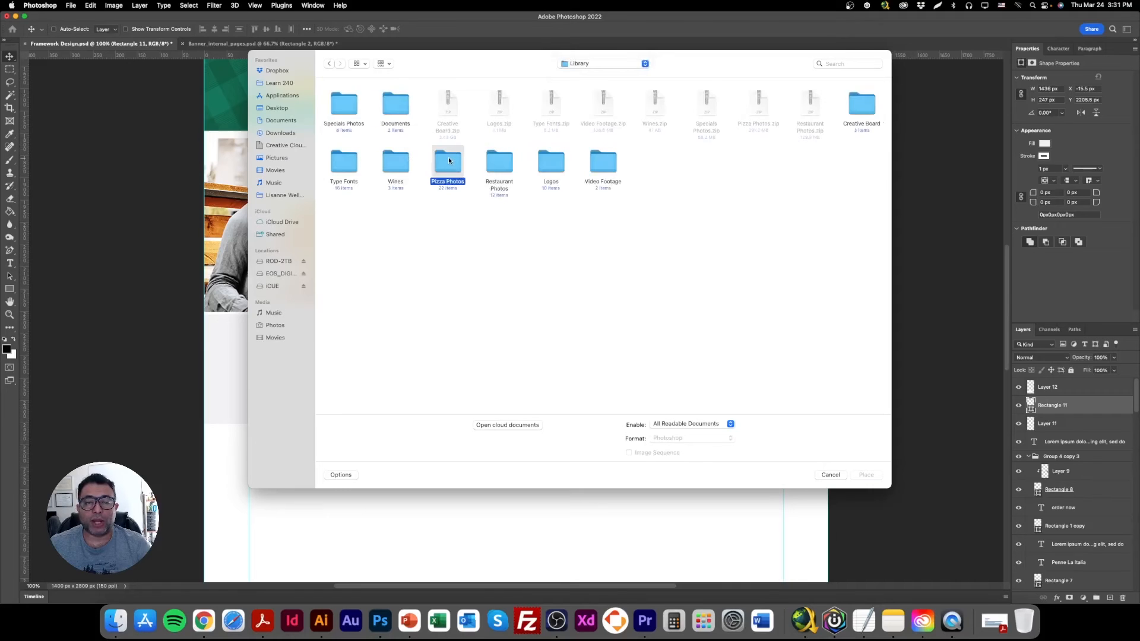
{"action": "double_click", "coordinate": [449, 160]}
{"action": "double_click", "coordinate": [757, 107]}
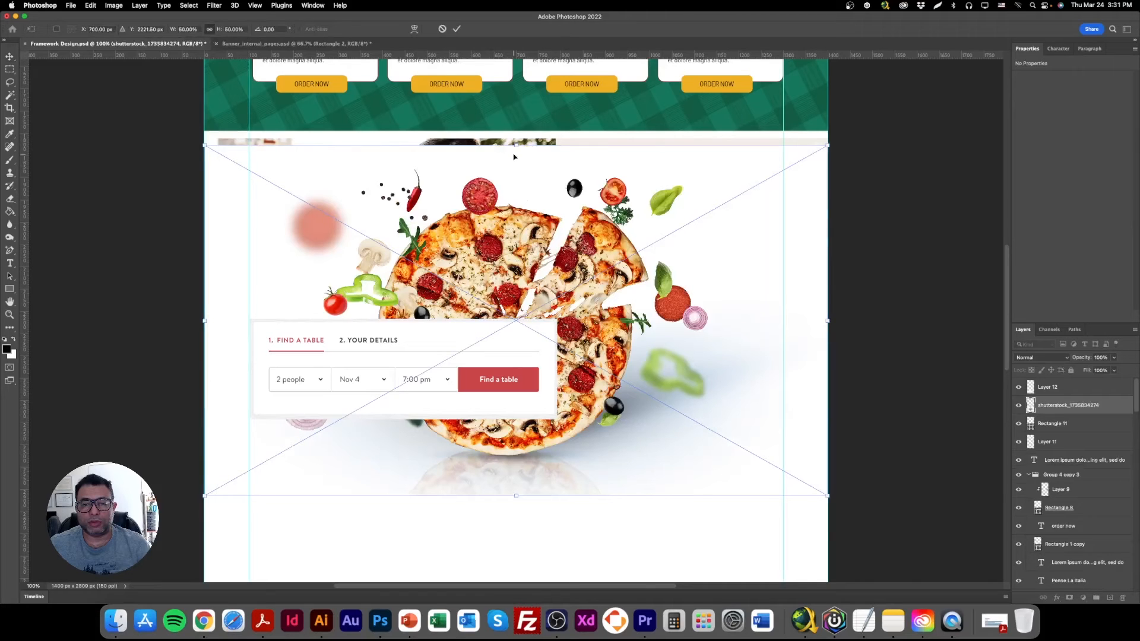
{"action": "left_click_drag", "start_coordinate": [515, 156], "coordinate": [675, 440]}
{"action": "key", "text": "Return"}
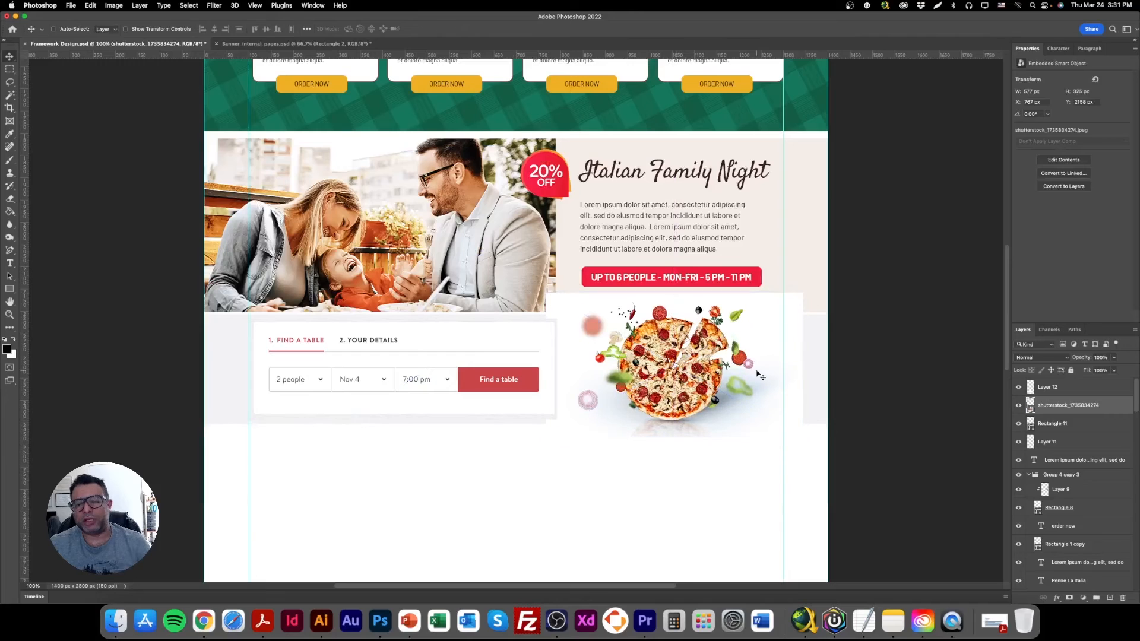
Set the pizza image's blend mode to Darken and adjust its position over the grey booking band.
{"action": "key", "text": "shift+alt+k"}
{"action": "left_click_drag", "start_coordinate": [758, 375], "coordinate": [753, 364]}
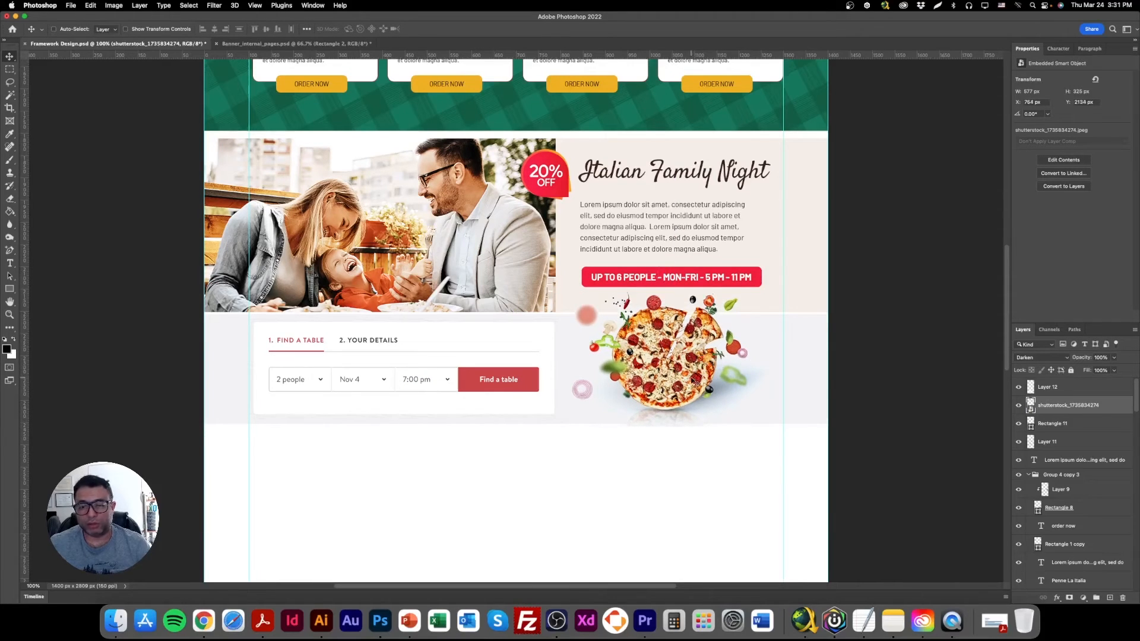
{"action": "left_click_drag", "start_coordinate": [701, 387], "coordinate": [699, 393]}
{"action": "right_click", "coordinate": [642, 226]}
{"action": "left_click", "coordinate": [652, 223]}
{"action": "double_click", "coordinate": [648, 206]}
{"action": "triple_click", "coordinate": [645, 204]}
{"action": "key", "text": "Escape"}
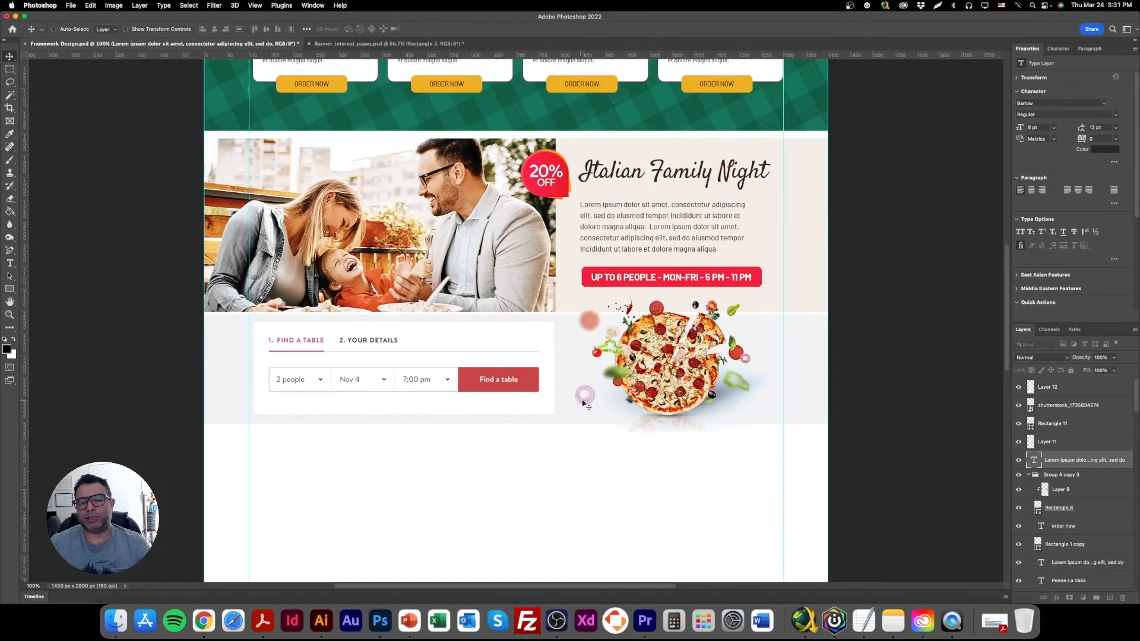
Scale the pizza image down to about 545 × 307 px so its lower edge meets the grey band's lower edge.
{"action": "left_click", "coordinate": [151, 30]}
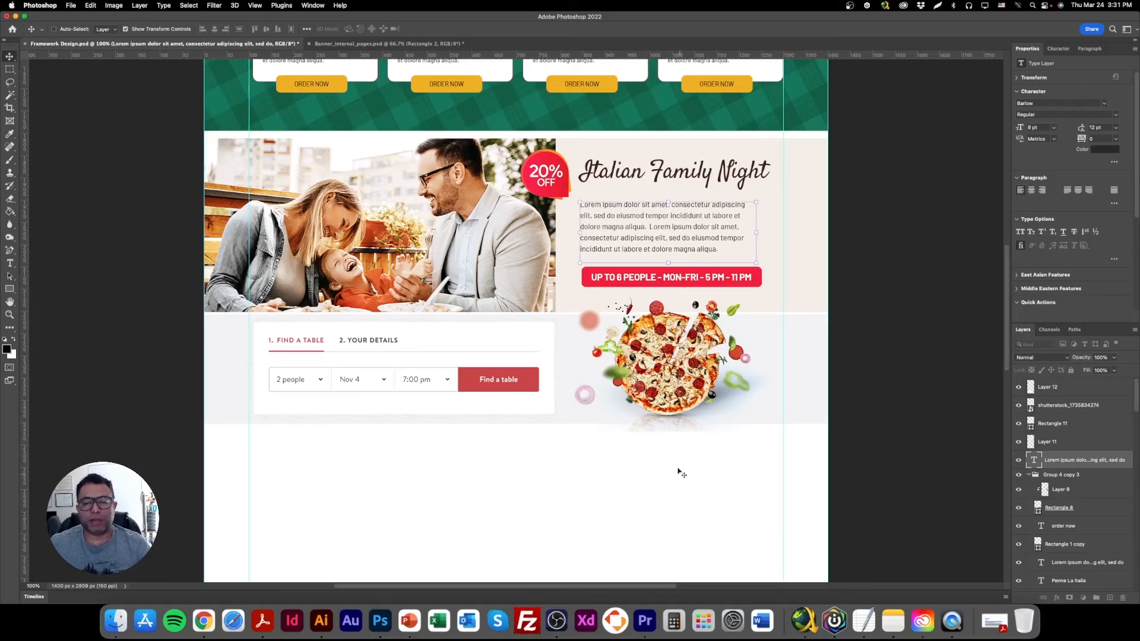
{"action": "right_click", "coordinate": [652, 352]}
{"action": "left_click", "coordinate": [670, 360]}
{"action": "left_click_drag", "start_coordinate": [671, 431], "coordinate": [671, 423]}
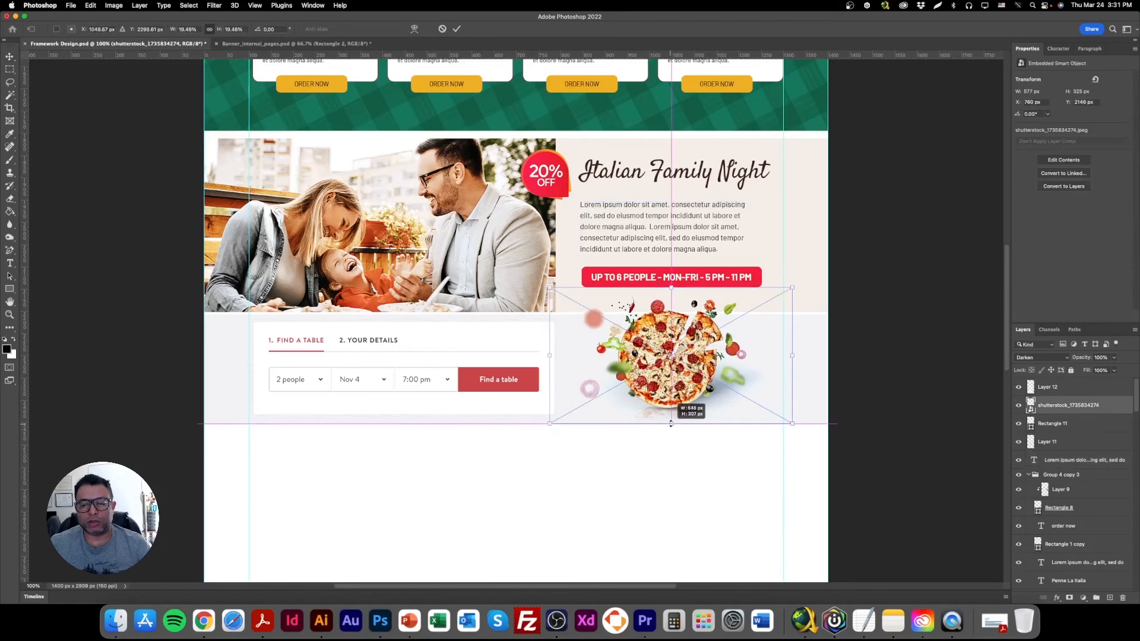
{"action": "key", "text": "Return"}
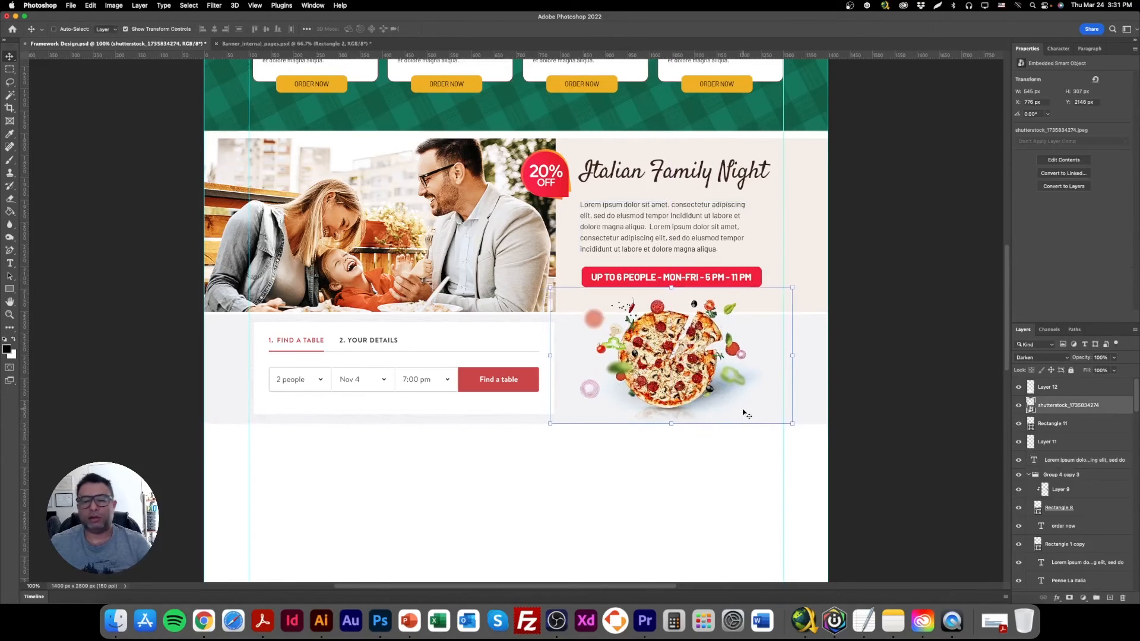
{"action": "left_click", "coordinate": [155, 29]}
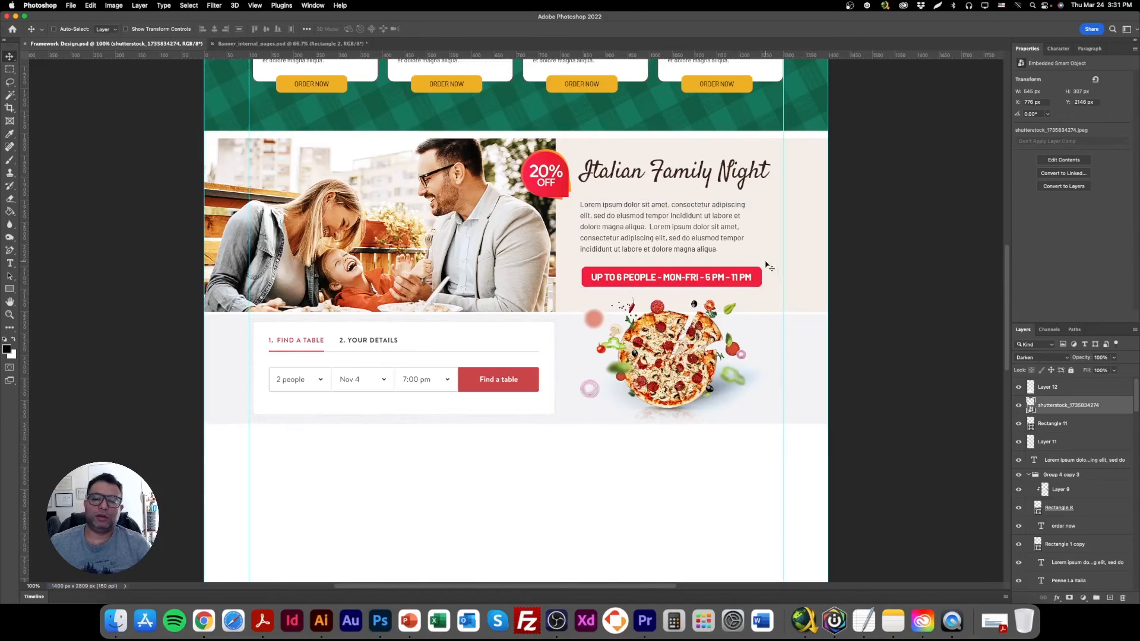
Hide the guides on the page layout.
{"action": "key", "text": "super+minus"}
{"action": "key", "text": "super+minus"}
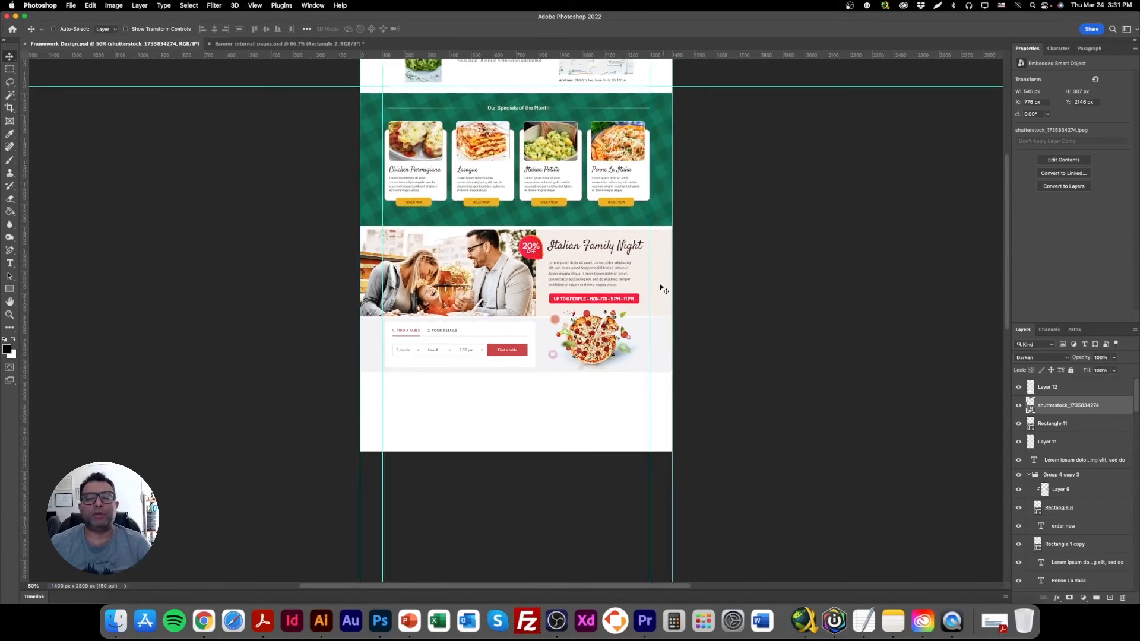
{"action": "scroll", "coordinate": [593, 291], "scroll_direction": "up", "scroll_amount": 3}
{"action": "scroll", "coordinate": [586, 291], "scroll_direction": "up", "scroll_amount": 5}
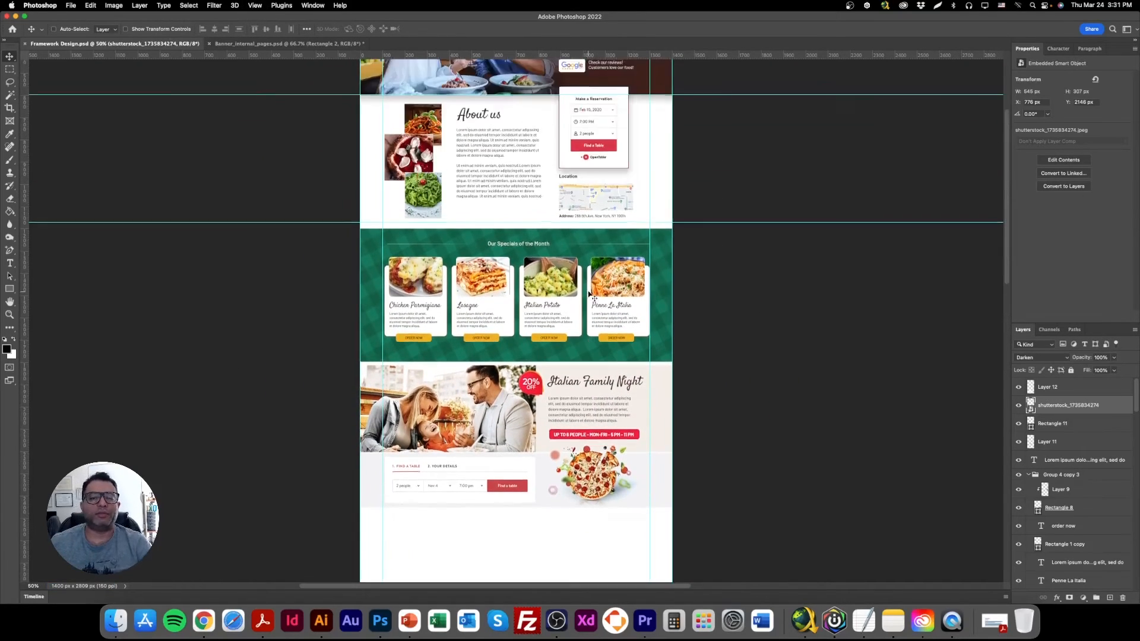
{"action": "scroll", "coordinate": [588, 292], "scroll_direction": "down", "scroll_amount": 4}
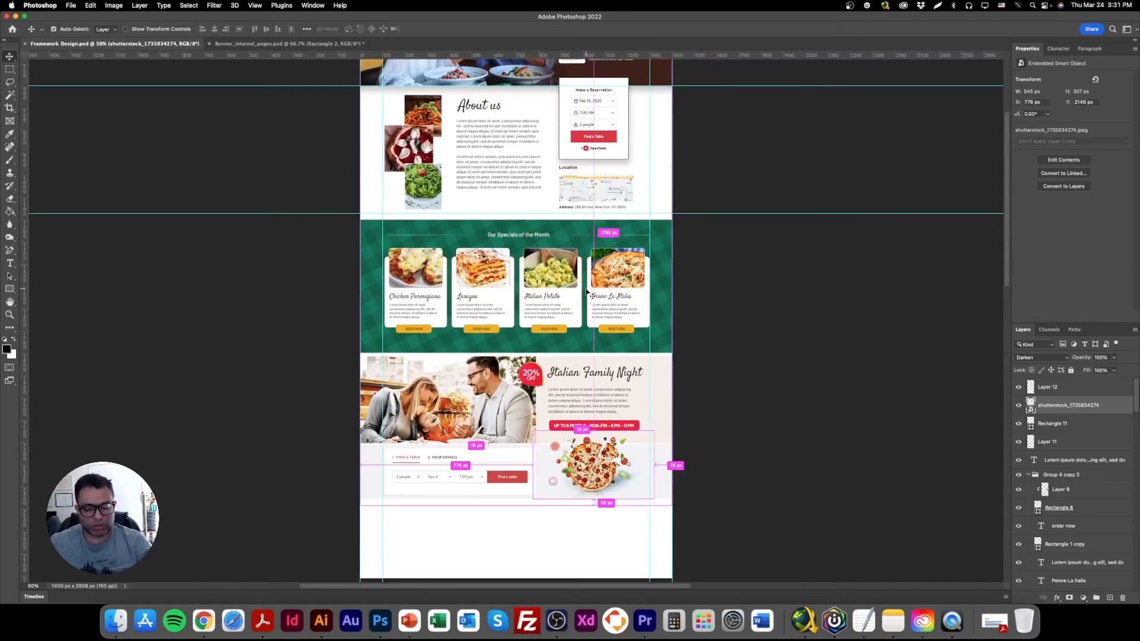
{"action": "scroll", "coordinate": [552, 292], "scroll_direction": "up", "scroll_amount": 3}
{"action": "scroll", "coordinate": [539, 291], "scroll_direction": "down", "scroll_amount": 9}
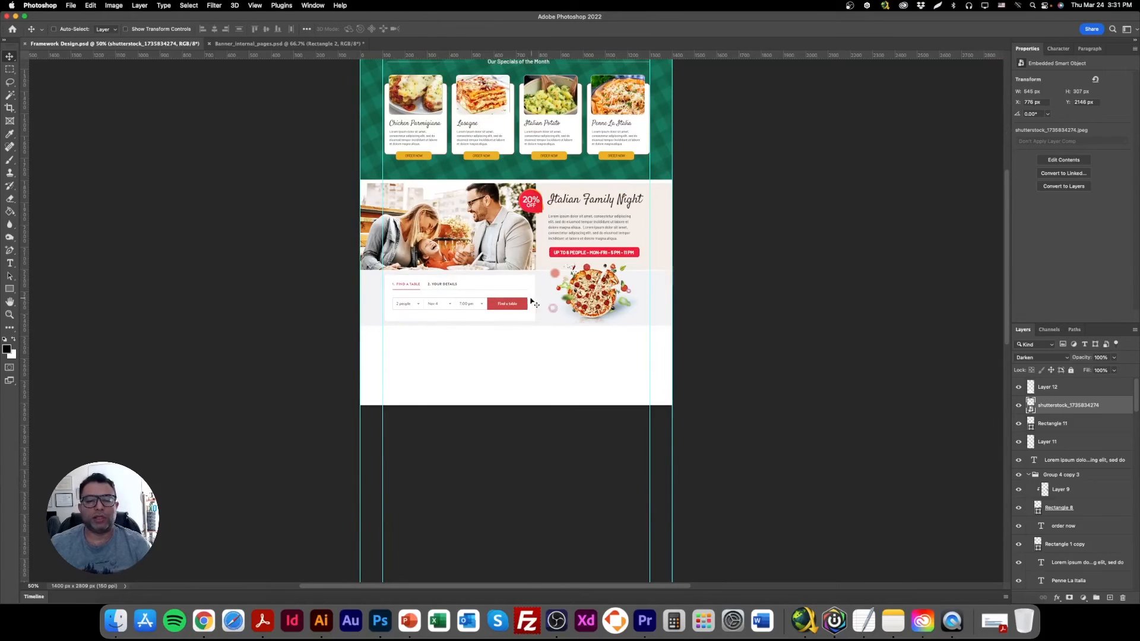
{"action": "key", "text": "super+semicolon"}
Review the page design without guides, from the header and welcome banner to the booking section.
{"action": "scroll", "coordinate": [541, 332], "scroll_direction": "up", "scroll_amount": 5}
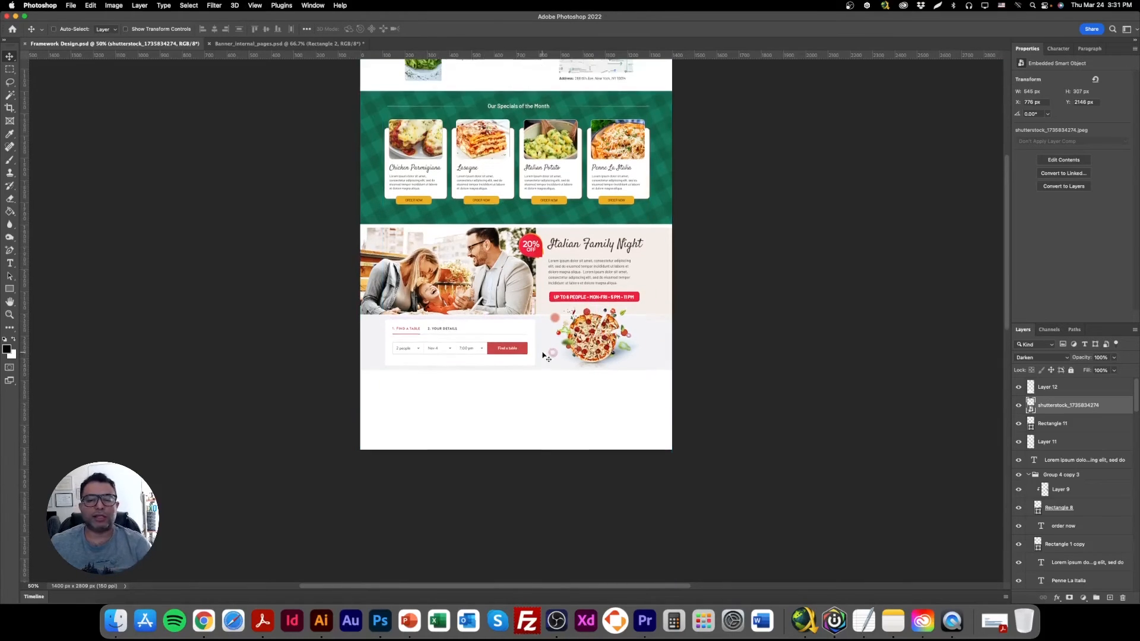
{"action": "scroll", "coordinate": [536, 348], "scroll_direction": "up", "scroll_amount": 1}
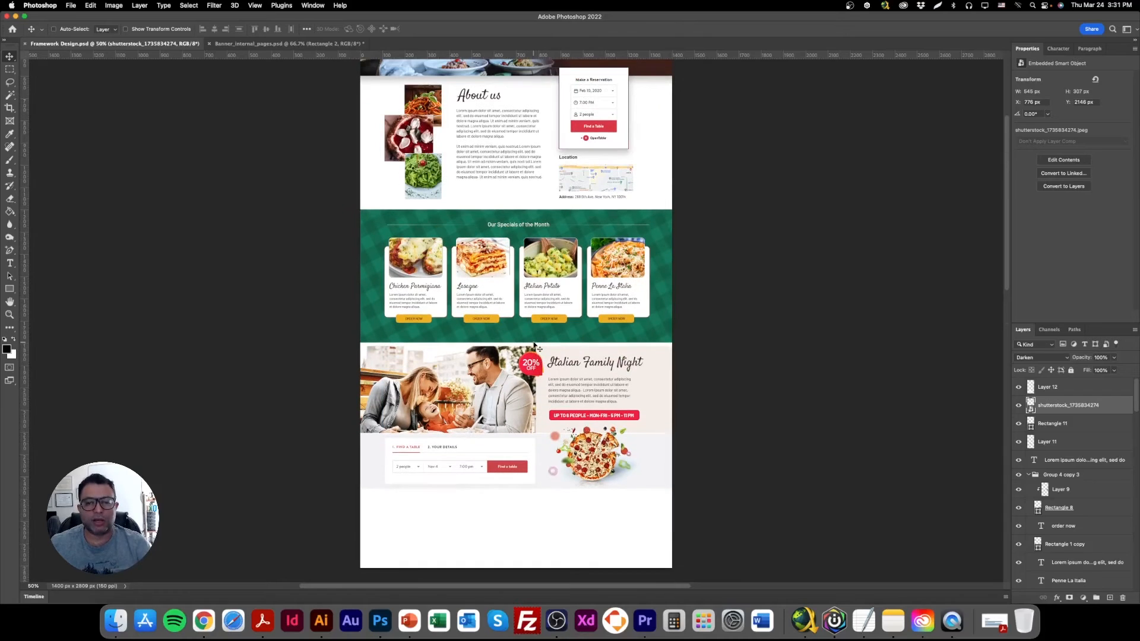
{"action": "scroll", "coordinate": [532, 347], "scroll_direction": "down", "scroll_amount": 2}
{"action": "scroll", "coordinate": [460, 425], "scroll_direction": "up", "scroll_amount": 2}
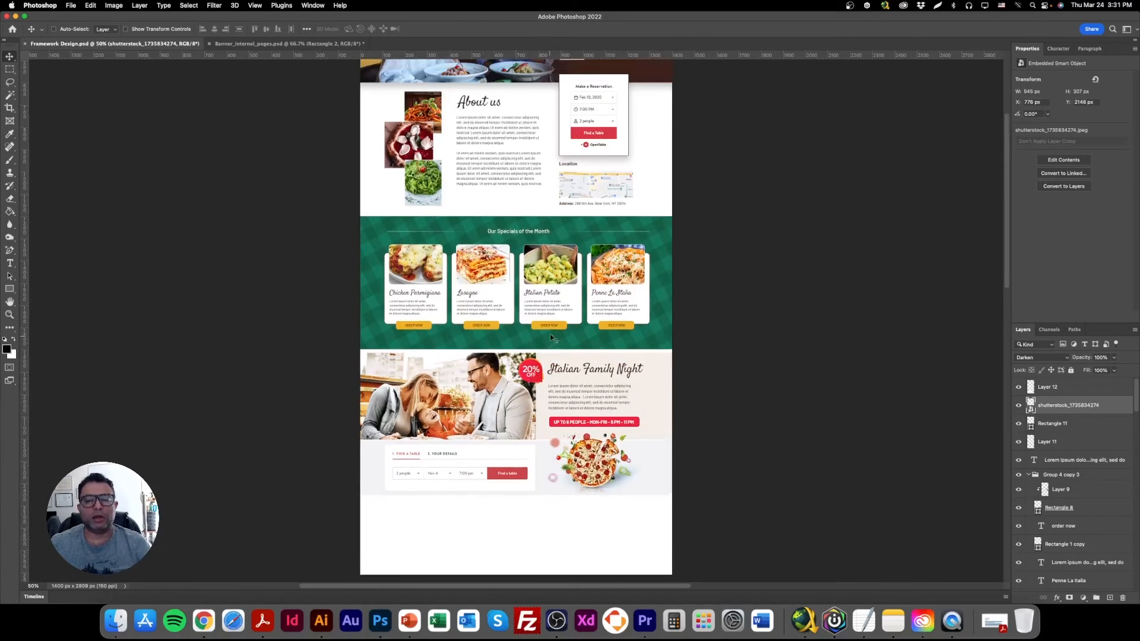
{"action": "scroll", "coordinate": [537, 293], "scroll_direction": "up", "scroll_amount": 5}
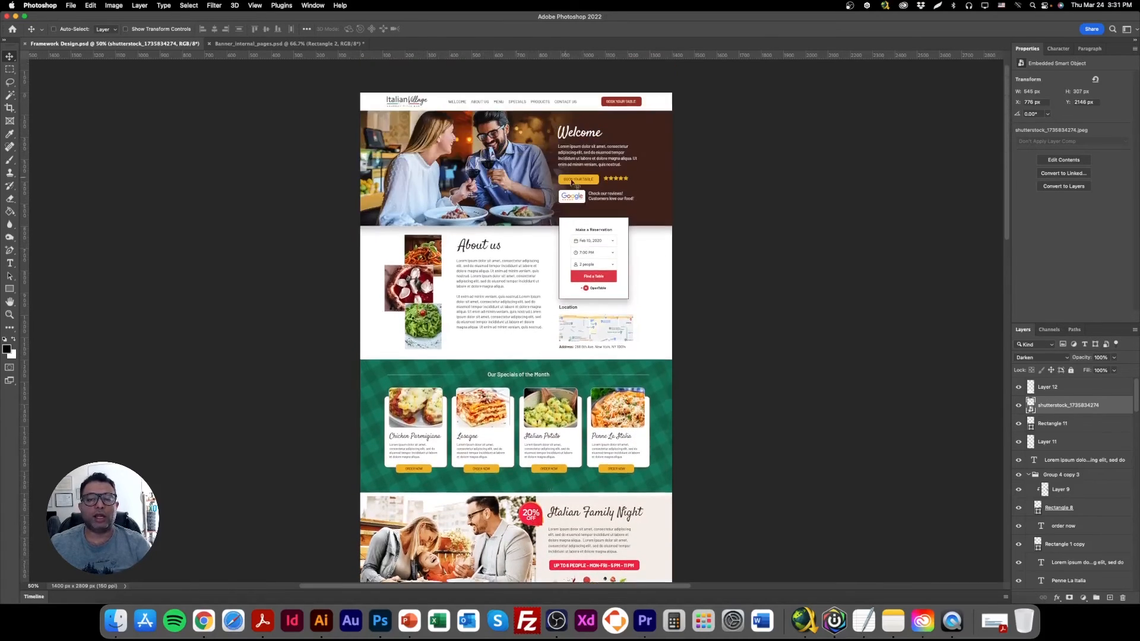
{"action": "scroll", "coordinate": [526, 292], "scroll_direction": "down", "scroll_amount": 8}
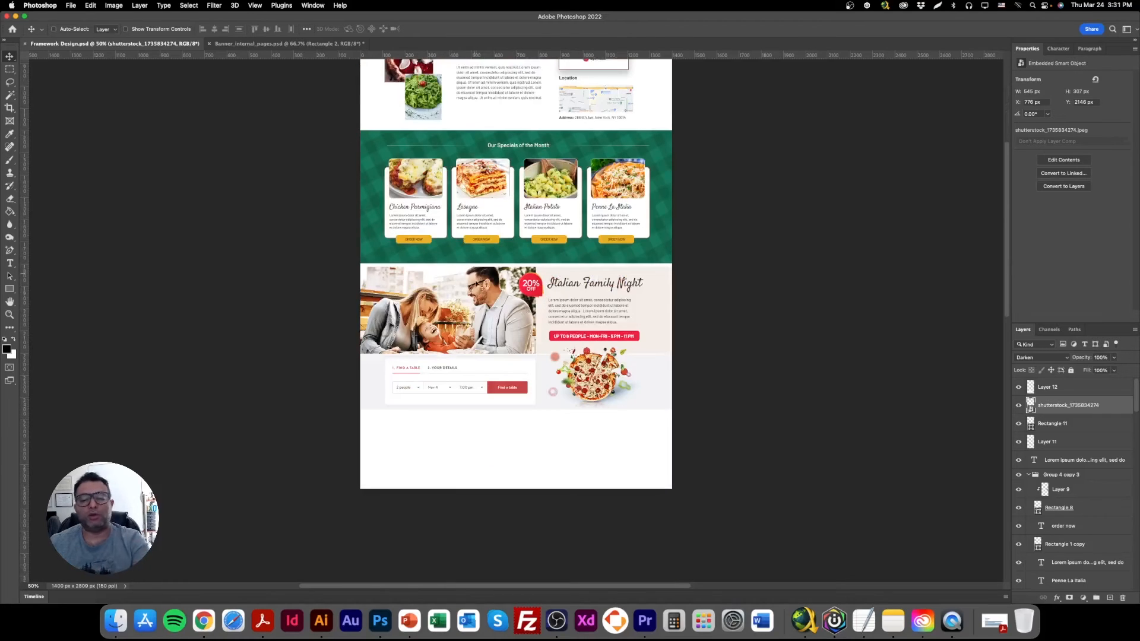
{"action": "scroll", "coordinate": [475, 267], "scroll_direction": "down", "scroll_amount": 3}
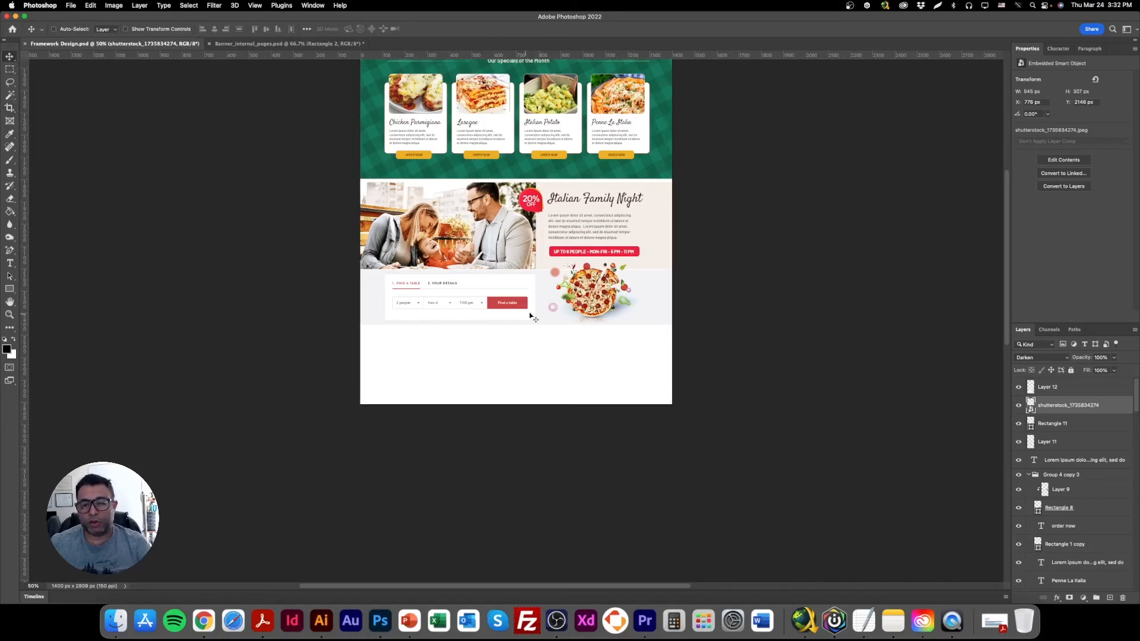
Extend the page canvas downward with the Crop tool to about 3408 px tall, keeping the 1400 px width.
{"action": "left_click", "coordinate": [10, 109]}
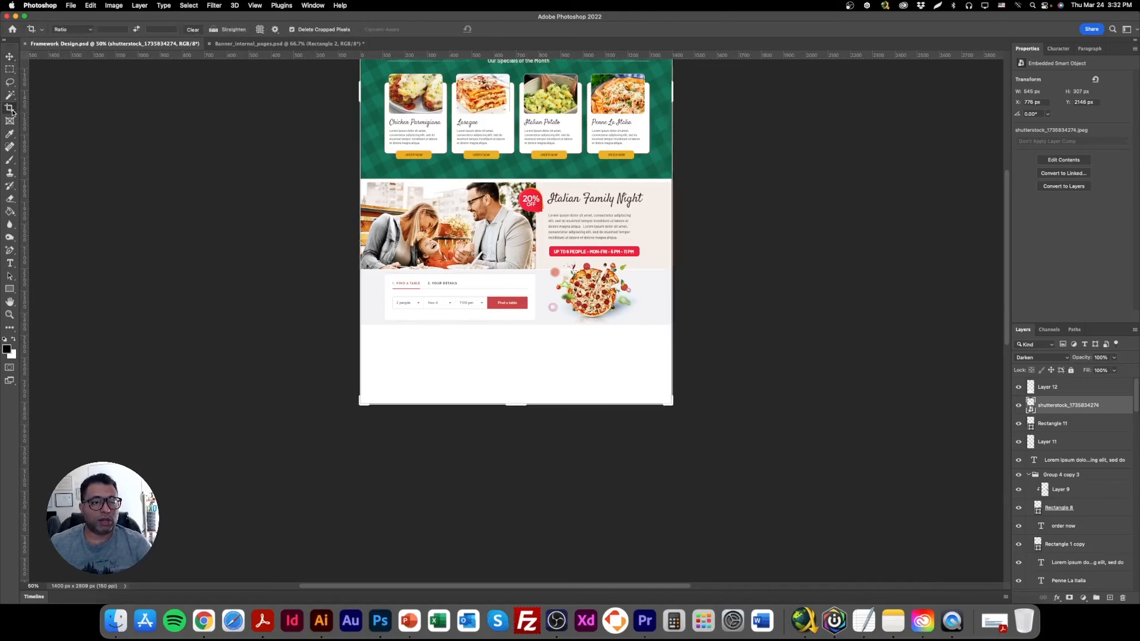
{"action": "left_click_drag", "start_coordinate": [520, 403], "coordinate": [514, 471]}
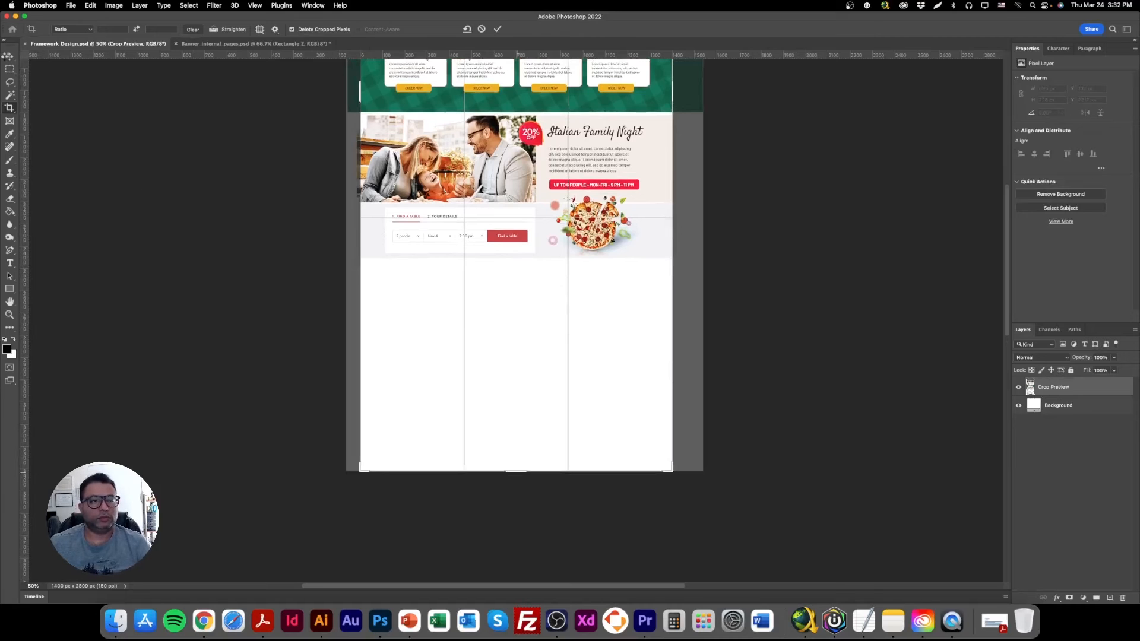
{"action": "key", "text": "Return"}
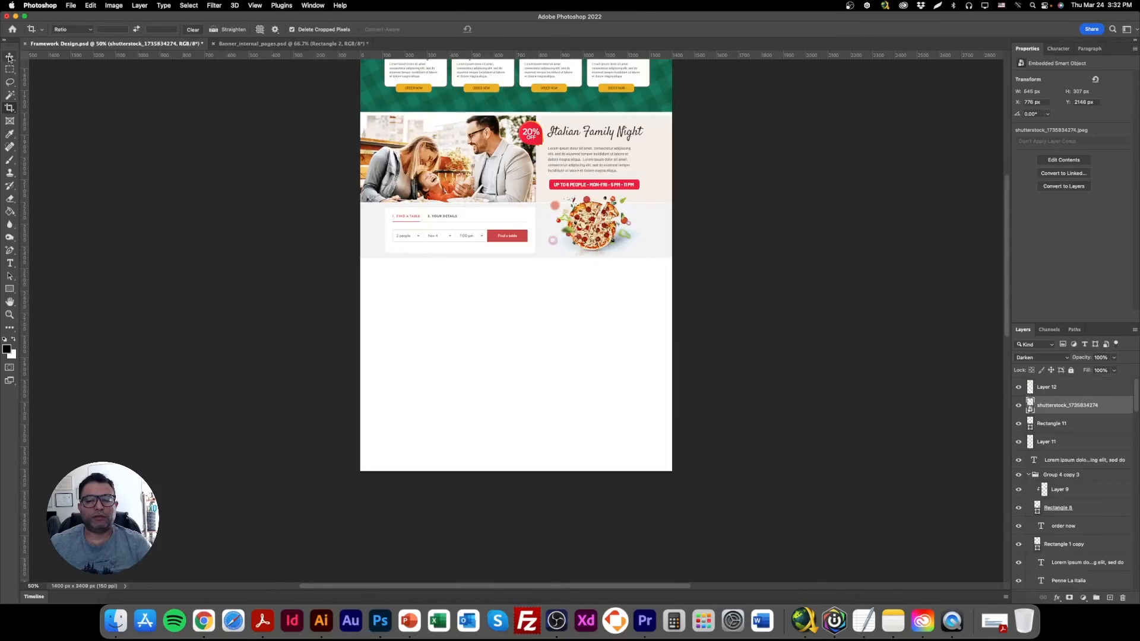
Review the page from the About us section down to the blank area below the booking band.
{"action": "scroll", "coordinate": [472, 420], "scroll_direction": "up", "scroll_amount": 5}
{"action": "scroll", "coordinate": [471, 420], "scroll_direction": "down", "scroll_amount": 3}
{"action": "scroll", "coordinate": [475, 425], "scroll_direction": "up", "scroll_amount": 3}
{"action": "scroll", "coordinate": [476, 425], "scroll_direction": "up", "scroll_amount": 5}
{"action": "scroll", "coordinate": [474, 423], "scroll_direction": "down", "scroll_amount": 2}
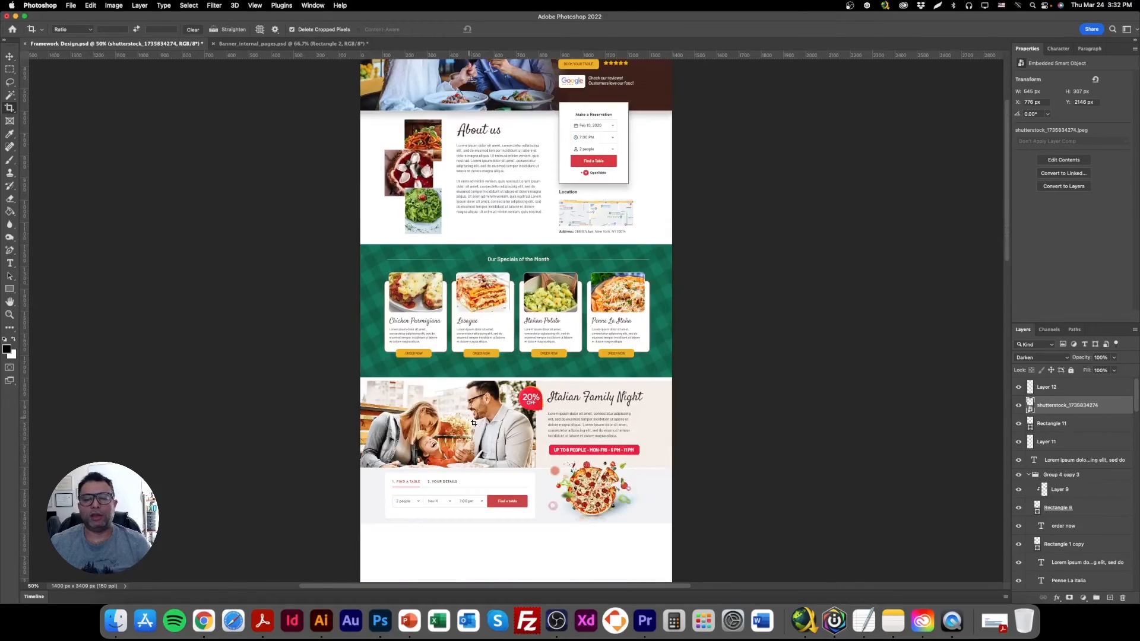
{"action": "scroll", "coordinate": [447, 484], "scroll_direction": "down", "scroll_amount": 1}
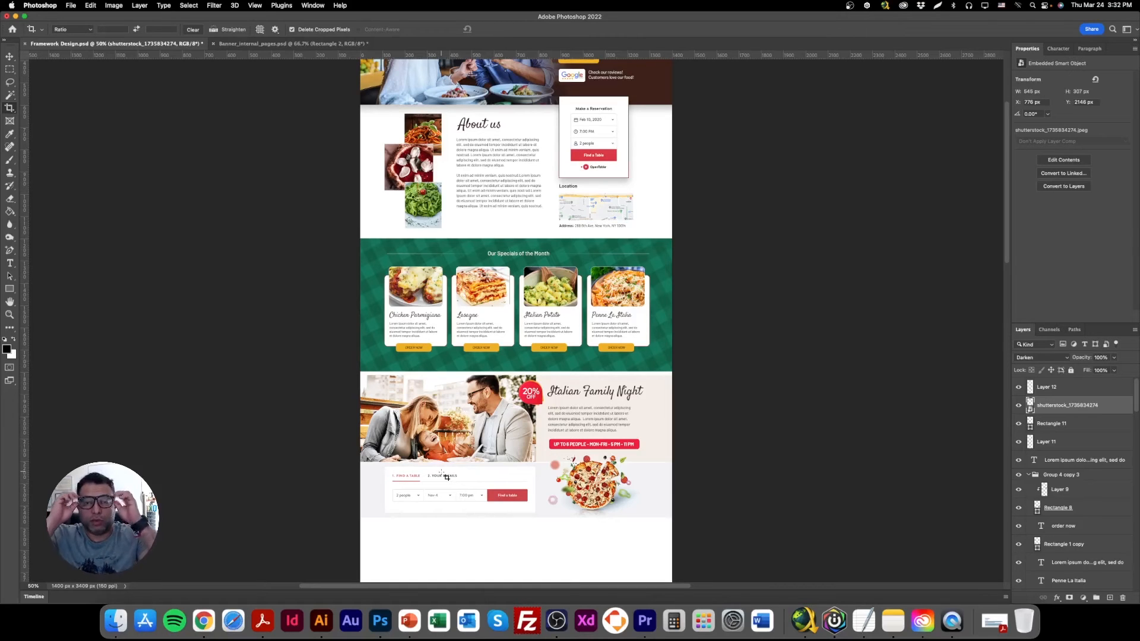
{"action": "scroll", "coordinate": [429, 536], "scroll_direction": "down", "scroll_amount": 5}
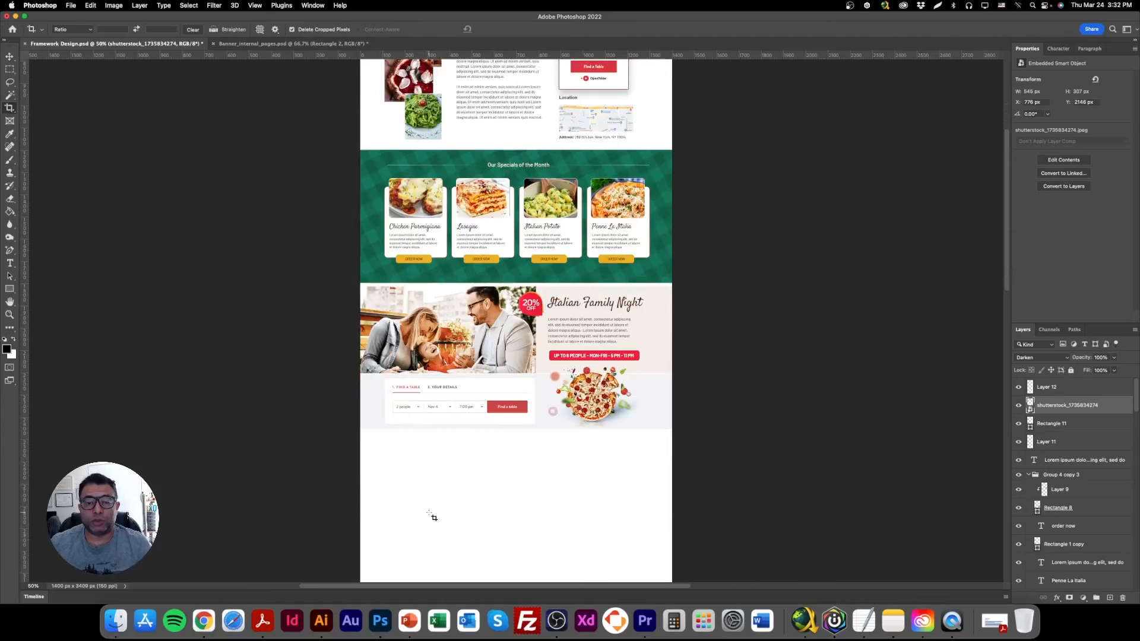
{"action": "scroll", "coordinate": [468, 540], "scroll_direction": "down", "scroll_amount": 8}
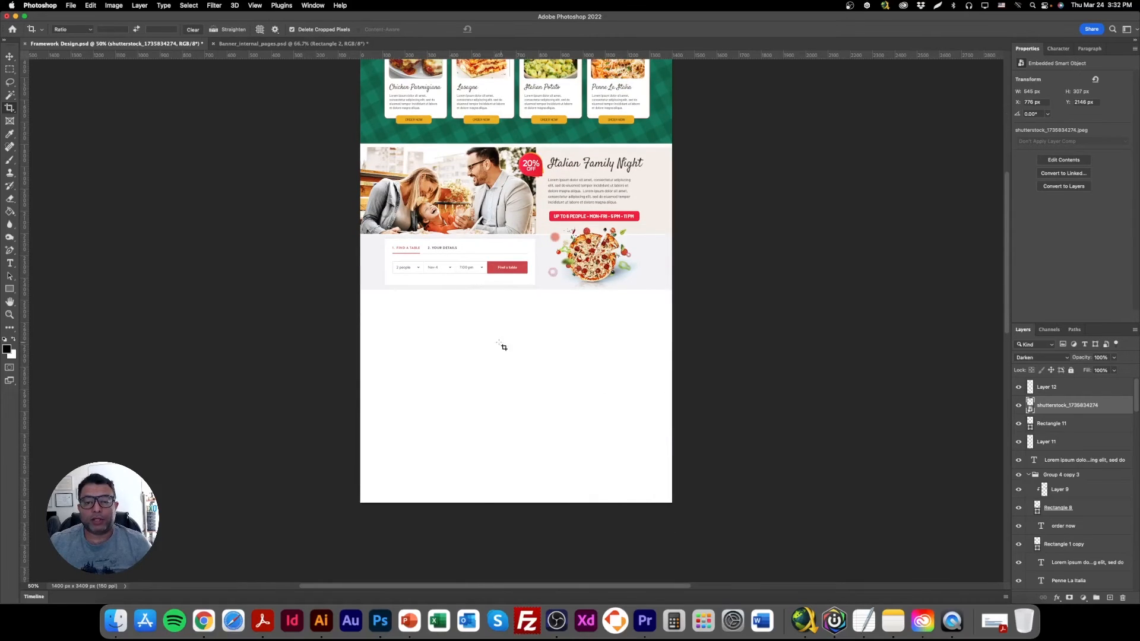
Move the framework sketch layer, Layer 5, to the top of the layer stack.
{"action": "scroll", "coordinate": [1033, 511], "scroll_direction": "down", "scroll_amount": 12}
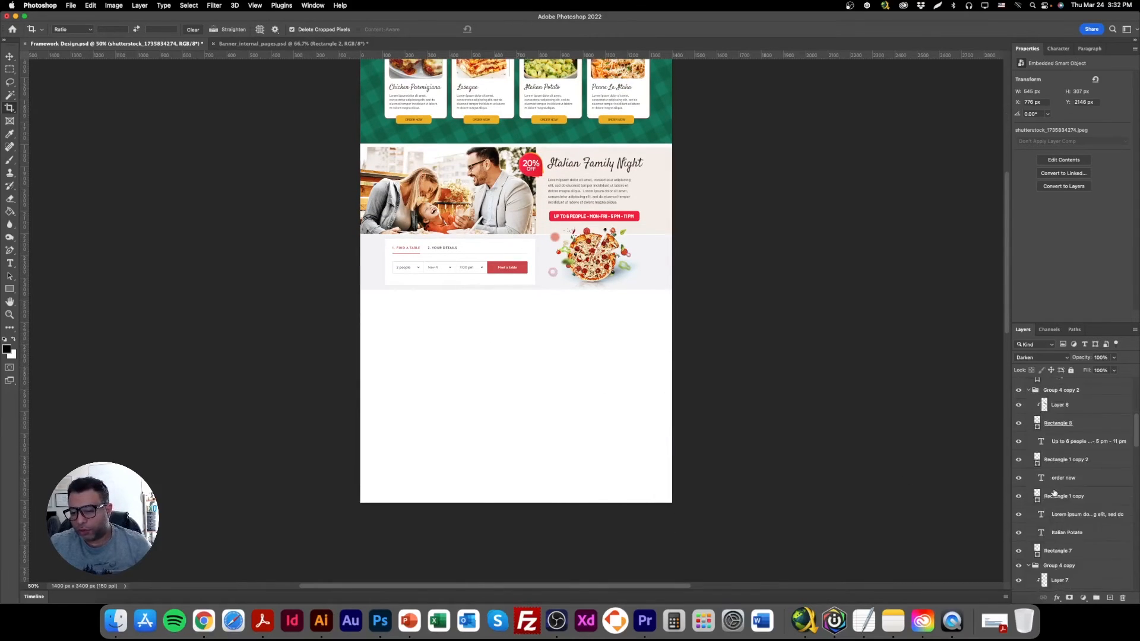
{"action": "scroll", "coordinate": [1053, 493], "scroll_direction": "up", "scroll_amount": 10}
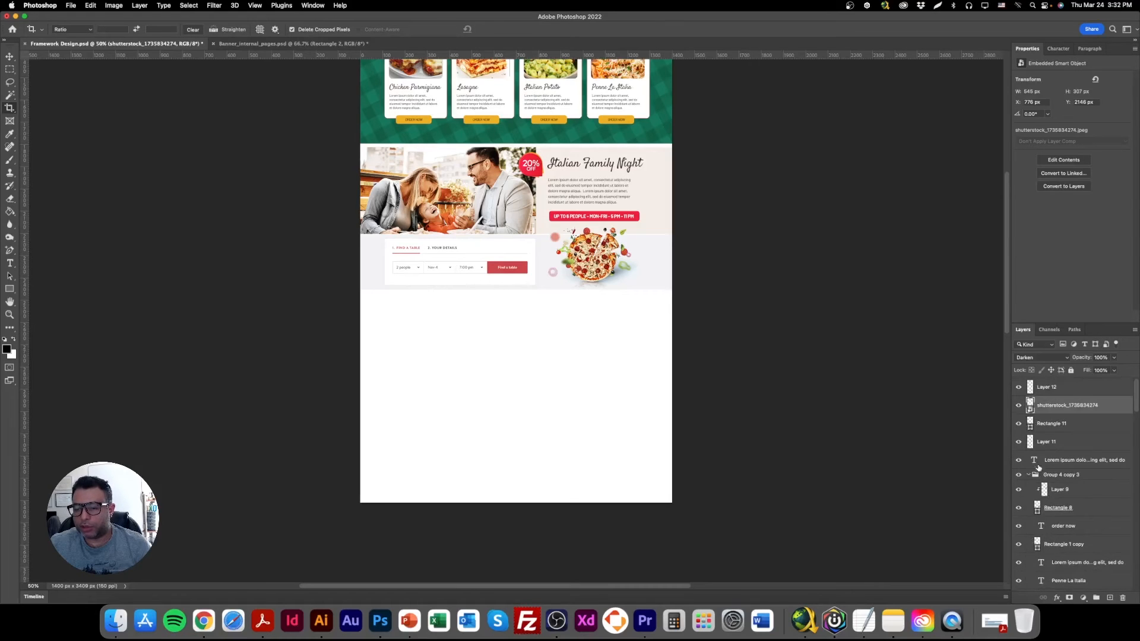
{"action": "scroll", "coordinate": [1038, 470], "scroll_direction": "down", "scroll_amount": 10}
{"action": "scroll", "coordinate": [1037, 479], "scroll_direction": "down", "scroll_amount": 8}
{"action": "left_click", "coordinate": [1062, 514]}
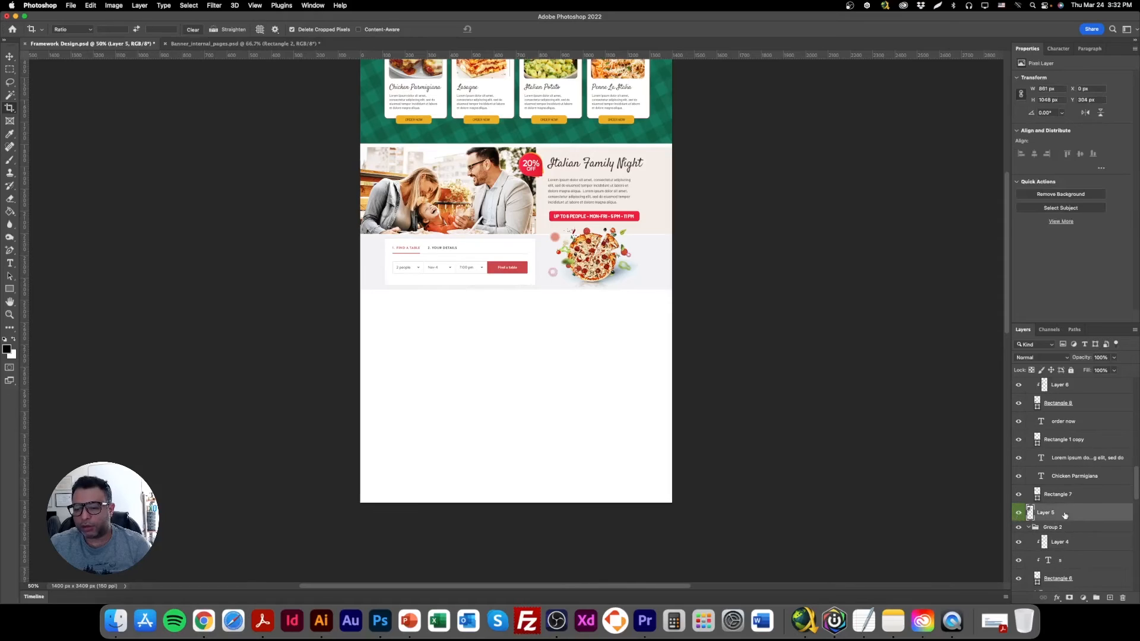
{"action": "left_click_drag", "start_coordinate": [1079, 515], "coordinate": [1056, 375]}
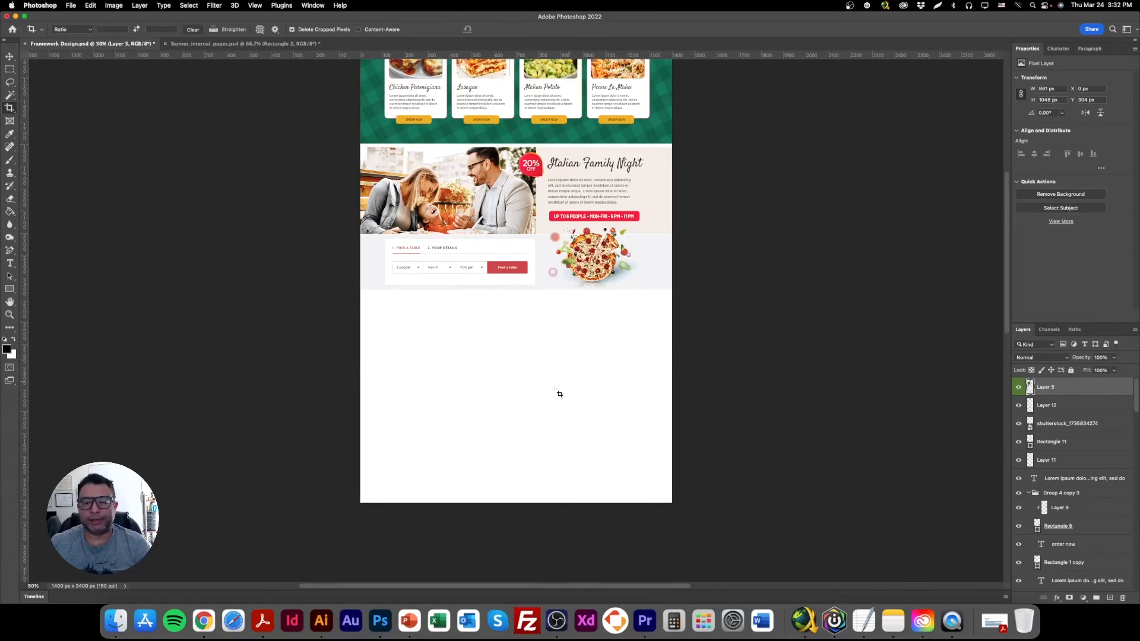
Drag the framework sketch down over the Italian Family Night and booking sections and delete its layer.
{"action": "scroll", "coordinate": [560, 392], "scroll_direction": "up", "scroll_amount": 5}
{"action": "mouse_move", "coordinate": [505, 179]}
{"action": "left_mouse_down"}
{"action": "mouse_move", "coordinate": [526, 354]}
{"action": "mouse_move", "coordinate": [544, 253]}
{"action": "left_mouse_up"}
{"action": "key", "text": "Escape"}
{"action": "left_click", "coordinate": [8, 57]}
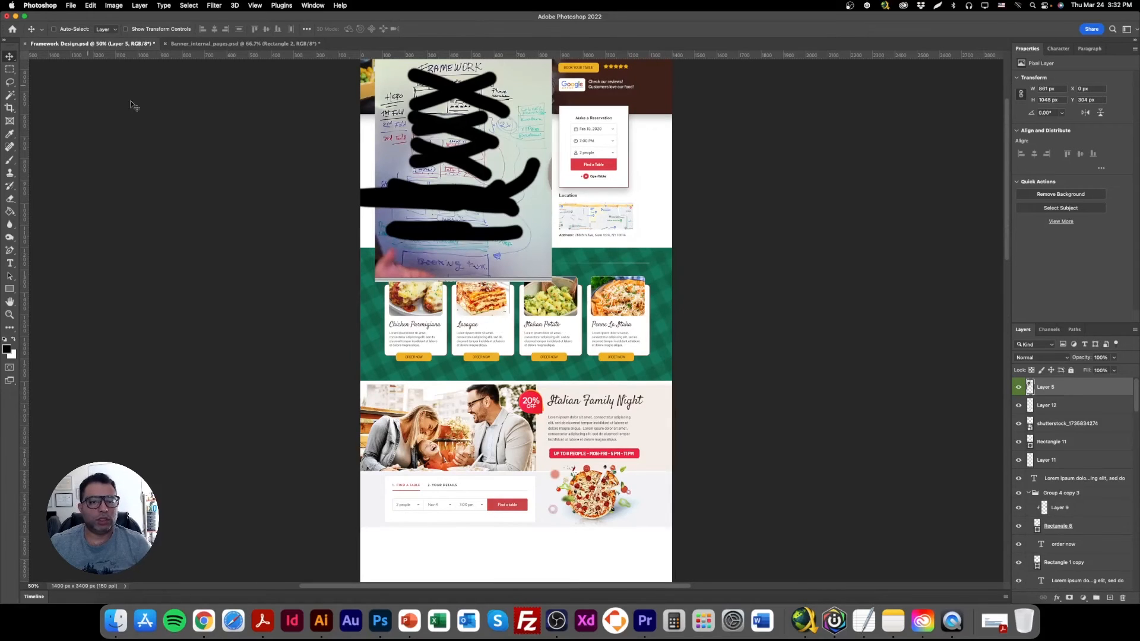
{"action": "left_click_drag", "start_coordinate": [482, 216], "coordinate": [496, 250]}
{"action": "scroll", "coordinate": [512, 359], "scroll_direction": "down", "scroll_amount": 5}
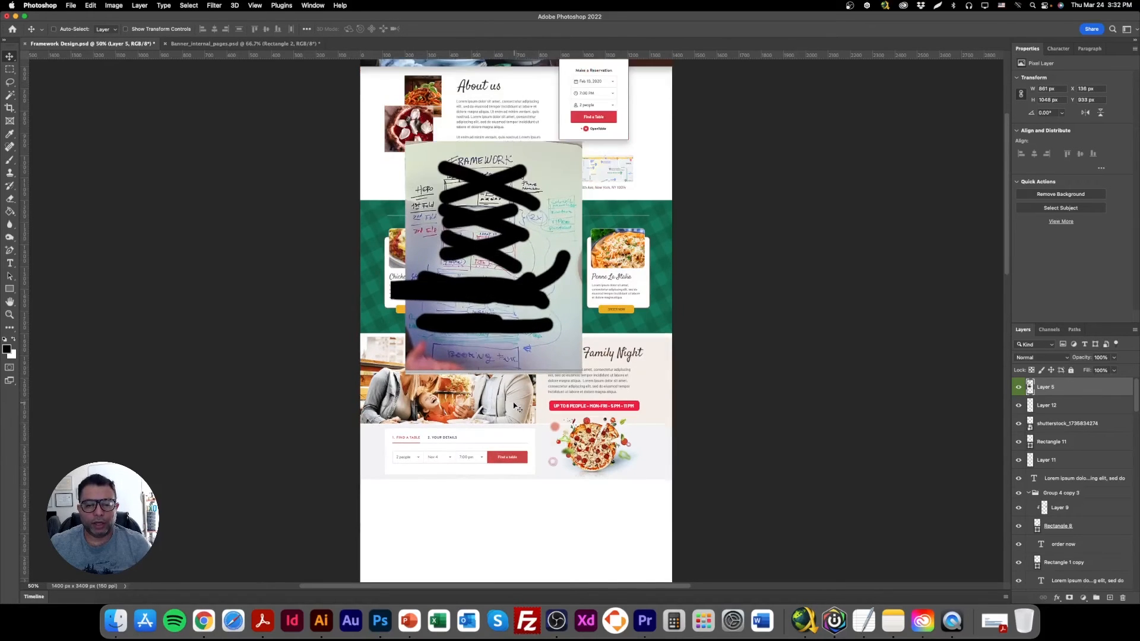
{"action": "left_click_drag", "start_coordinate": [491, 200], "coordinate": [475, 356]}
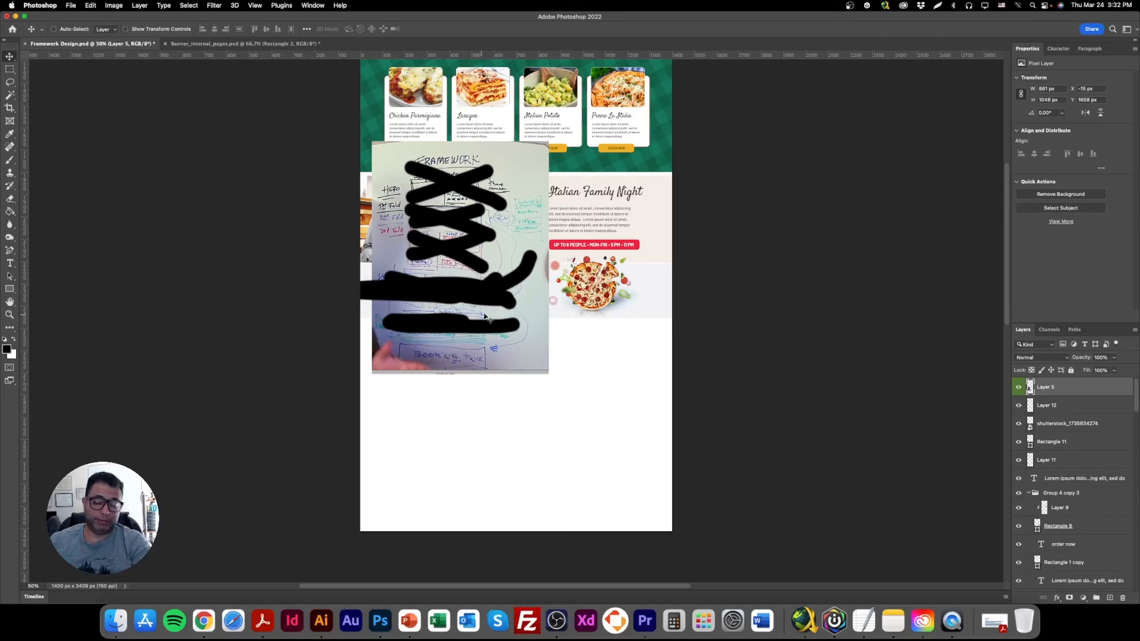
{"action": "key", "text": "BackSpace"}
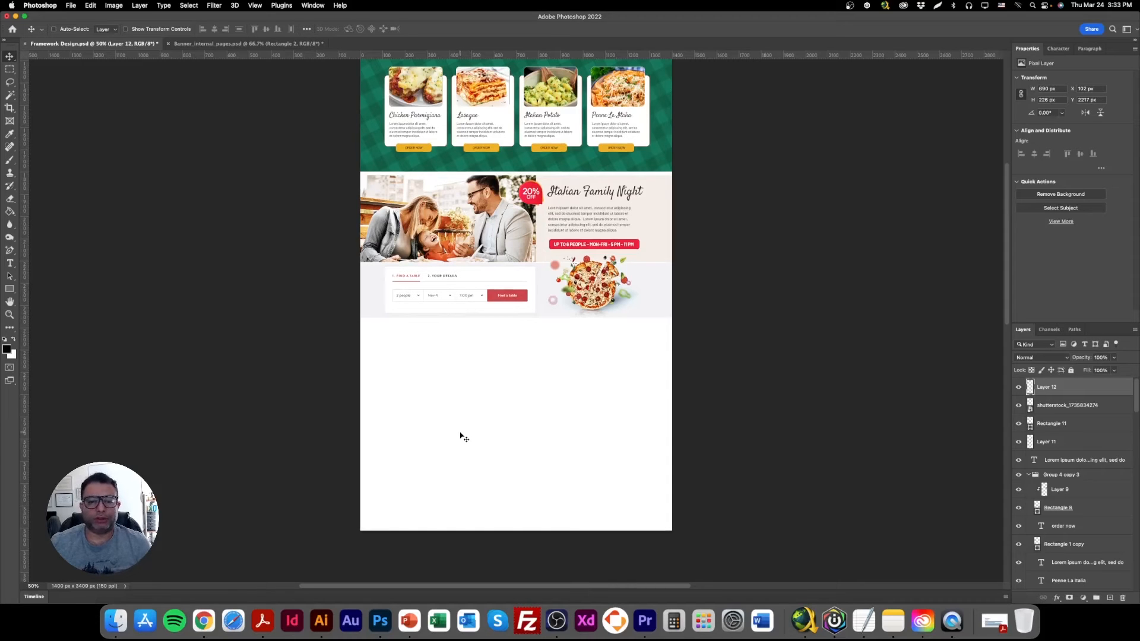
Duplicate the Italian Family Night heading into the blank area below the booking band and change its text to "Menu".
{"action": "scroll", "coordinate": [484, 418], "scroll_direction": "up", "scroll_amount": 3}
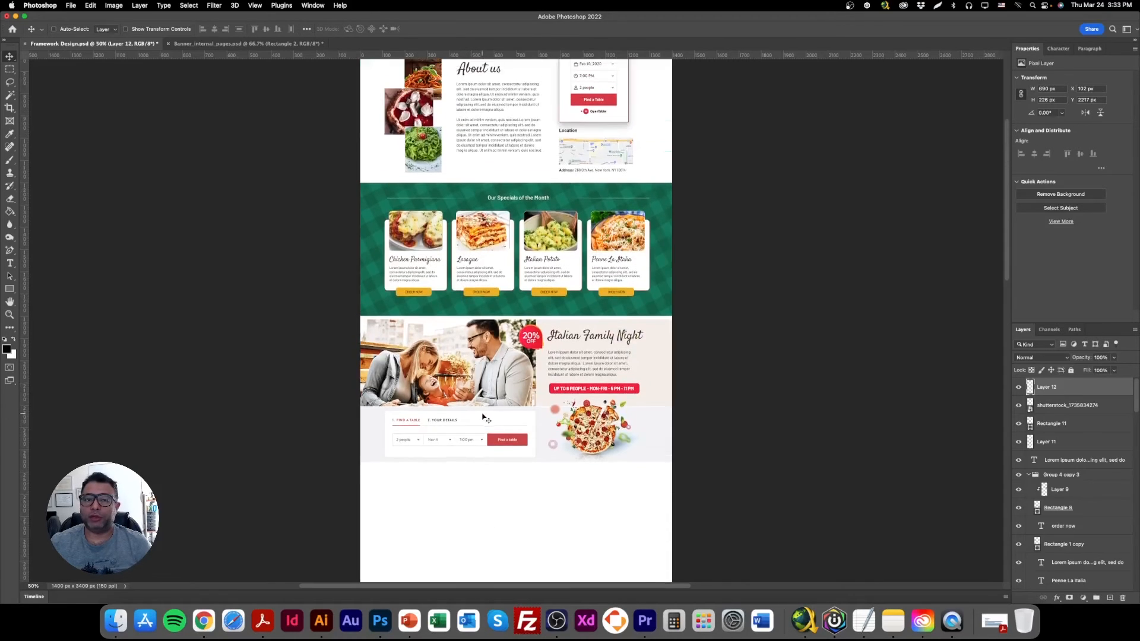
{"action": "scroll", "coordinate": [433, 404], "scroll_direction": "down", "scroll_amount": 4}
{"action": "scroll", "coordinate": [499, 240], "scroll_direction": "up", "scroll_amount": 5}
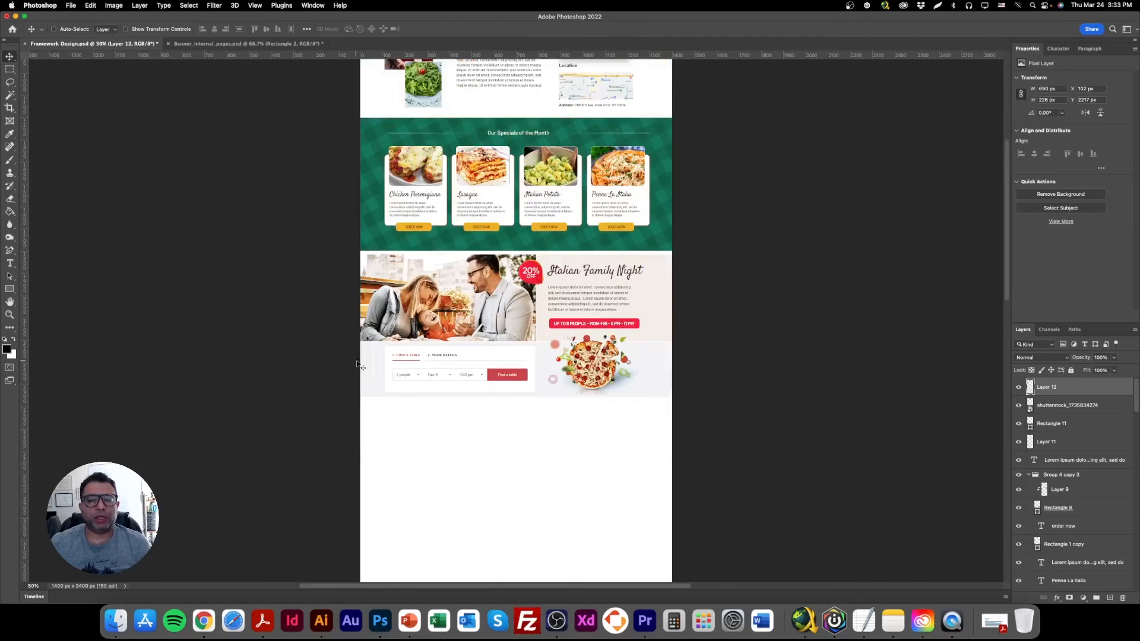
{"action": "left_click", "coordinate": [579, 379]}
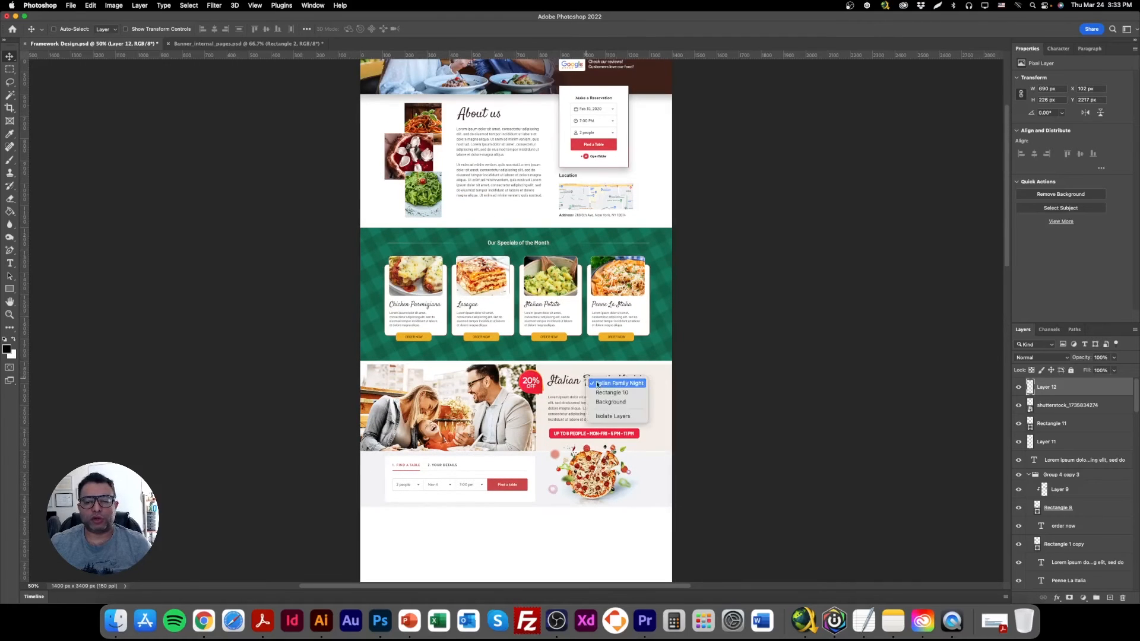
{"action": "scroll", "coordinate": [585, 386], "scroll_direction": "down", "scroll_amount": 5}
{"action": "left_click_drag", "start_coordinate": [588, 176], "coordinate": [514, 321]}
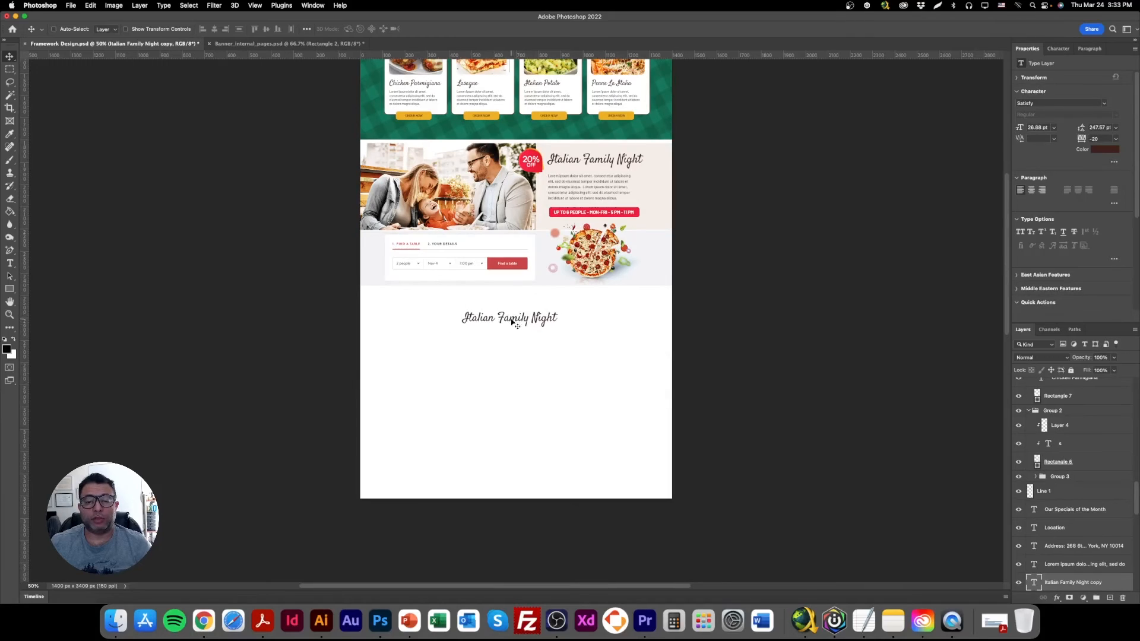
{"action": "double_click", "coordinate": [513, 319]}
{"action": "type", "text": "Menu"}
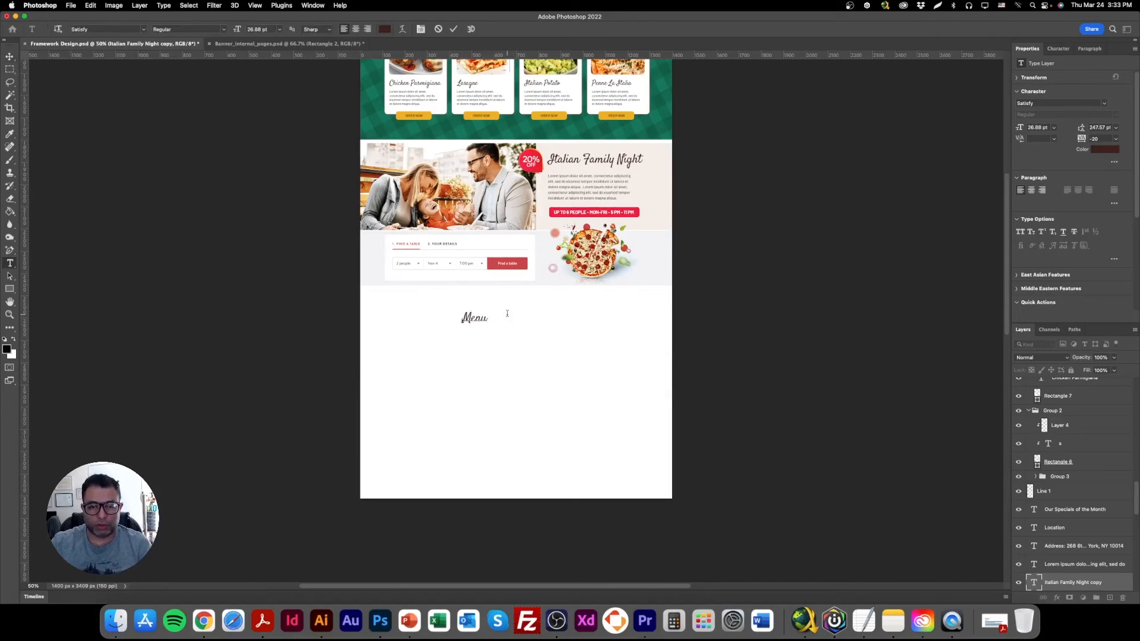
{"action": "left_click", "coordinate": [9, 57]}
Reword the Menu heading as "Our Menu" and center it on the page just below the booking band, with the guides shown.
{"action": "left_click_drag", "start_coordinate": [521, 328], "coordinate": [556, 324]}
{"action": "key", "text": "t"}
{"action": "left_click", "coordinate": [502, 319]}
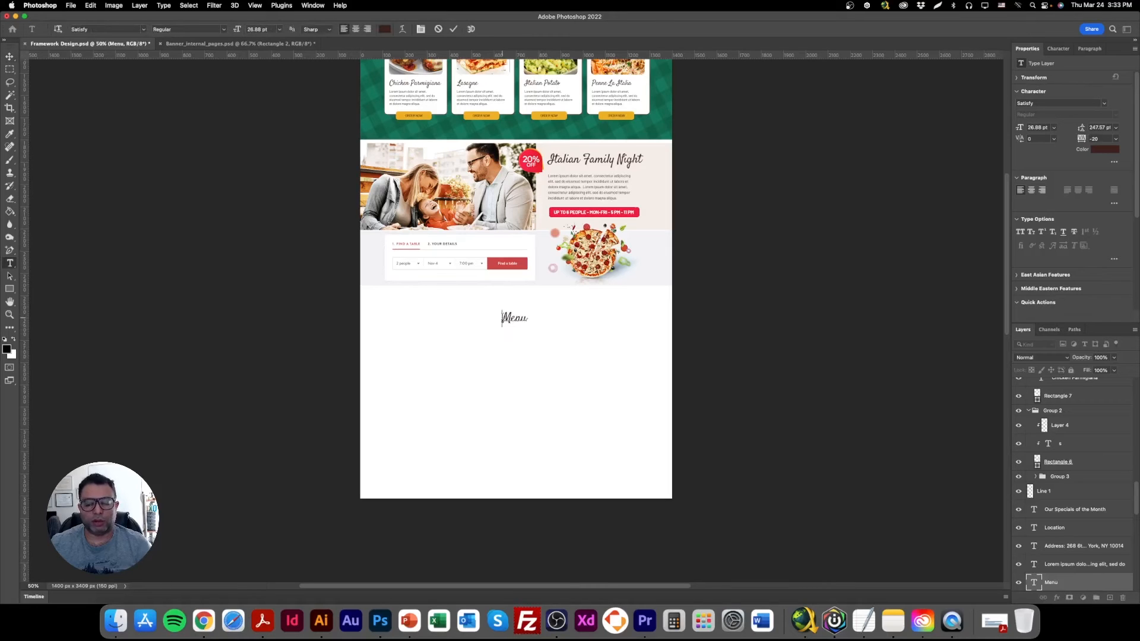
{"action": "type", "text": "Our"}
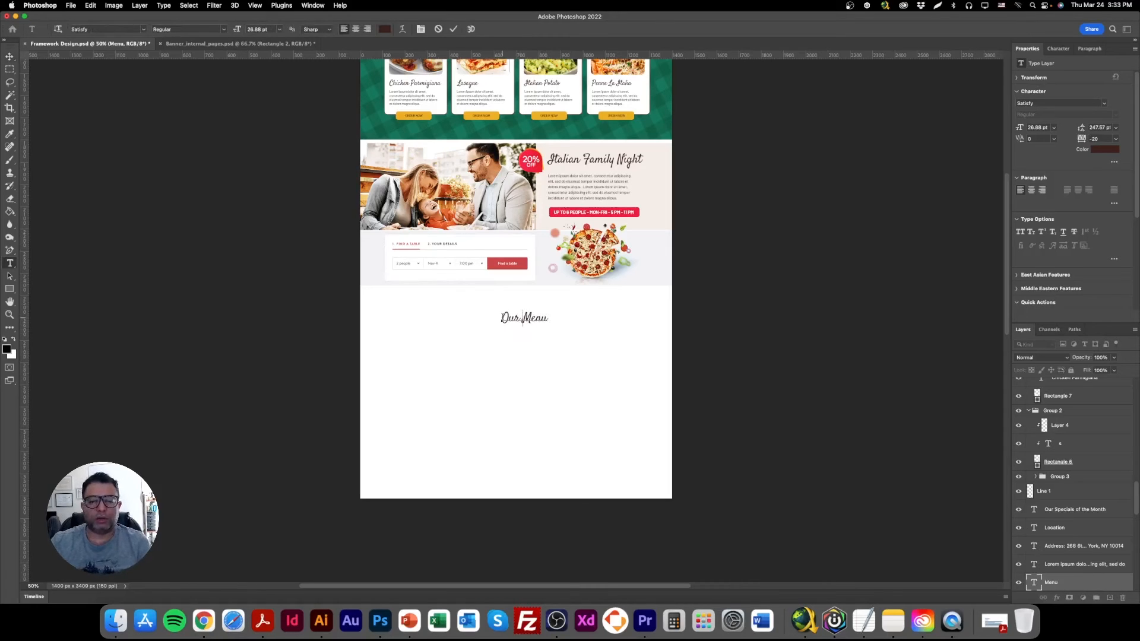
{"action": "left_click", "coordinate": [9, 56]}
{"action": "left_click_drag", "start_coordinate": [550, 321], "coordinate": [534, 309]}
{"action": "double_click", "coordinate": [526, 307]}
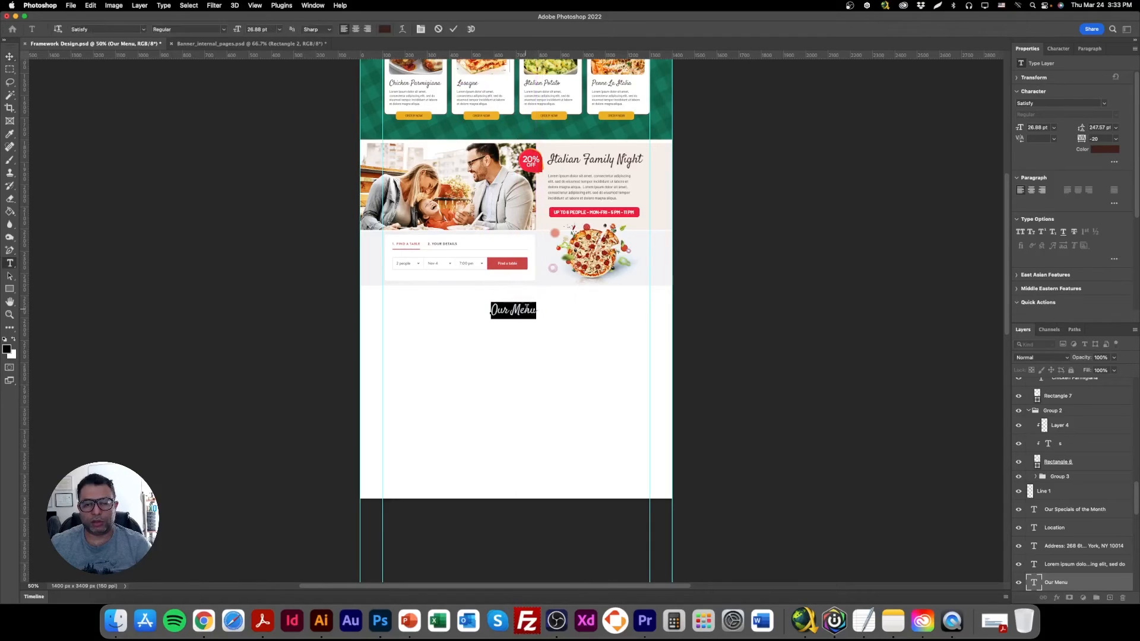
{"action": "left_click", "coordinate": [9, 56]}
{"action": "left_click_drag", "start_coordinate": [494, 312], "coordinate": [492, 306]}
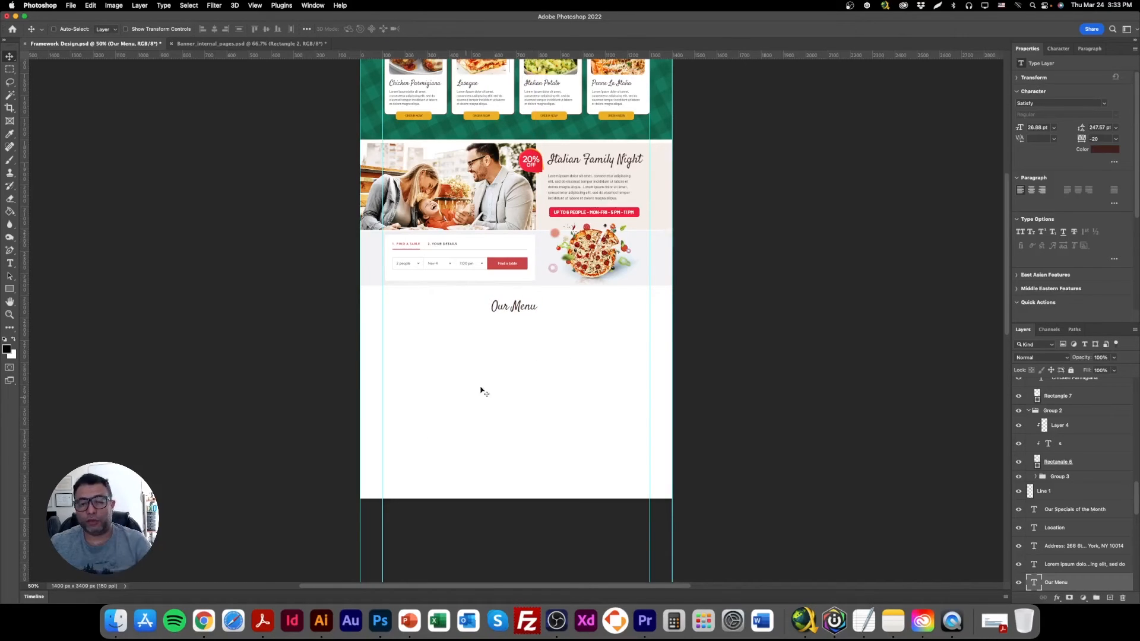
Duplicate the Italian Family Night lorem ipsum paragraph to just inside the left margin guide, below the Our Menu heading.
{"action": "right_click", "coordinate": [588, 178]}
{"action": "left_click", "coordinate": [598, 184]}
{"action": "left_click_drag", "start_coordinate": [594, 192], "coordinate": [431, 358]}
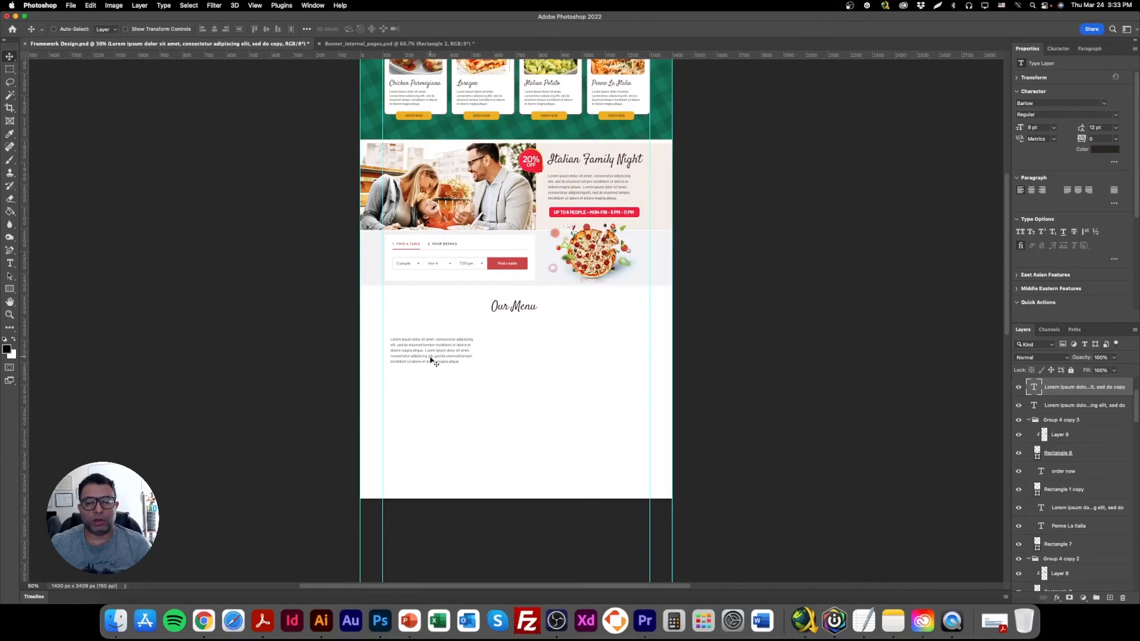
Switch to the creative board in Illustrator and check which font the tall, narrow Italian Village sample uses.
{"action": "left_click", "coordinate": [204, 621]}
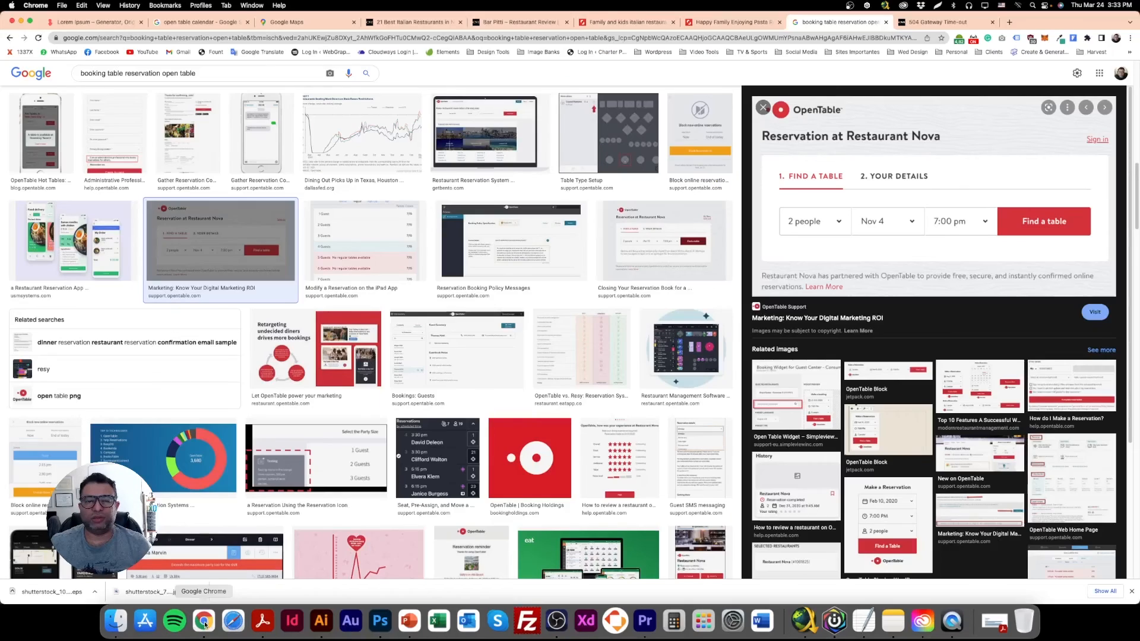
{"action": "left_click", "coordinate": [322, 623]}
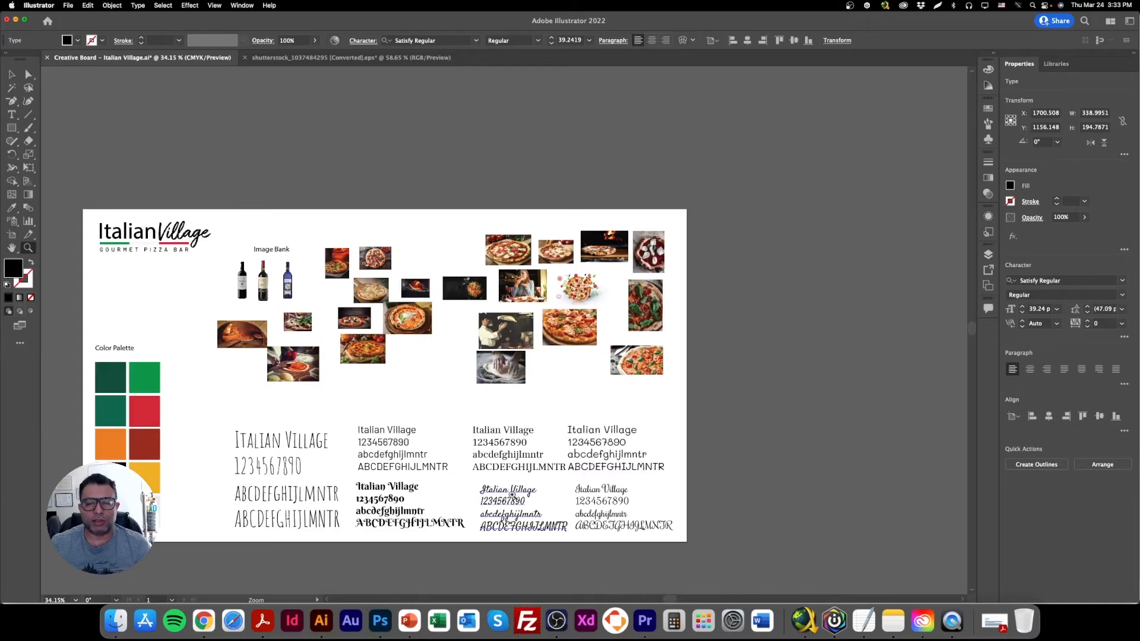
{"action": "key", "text": "v"}
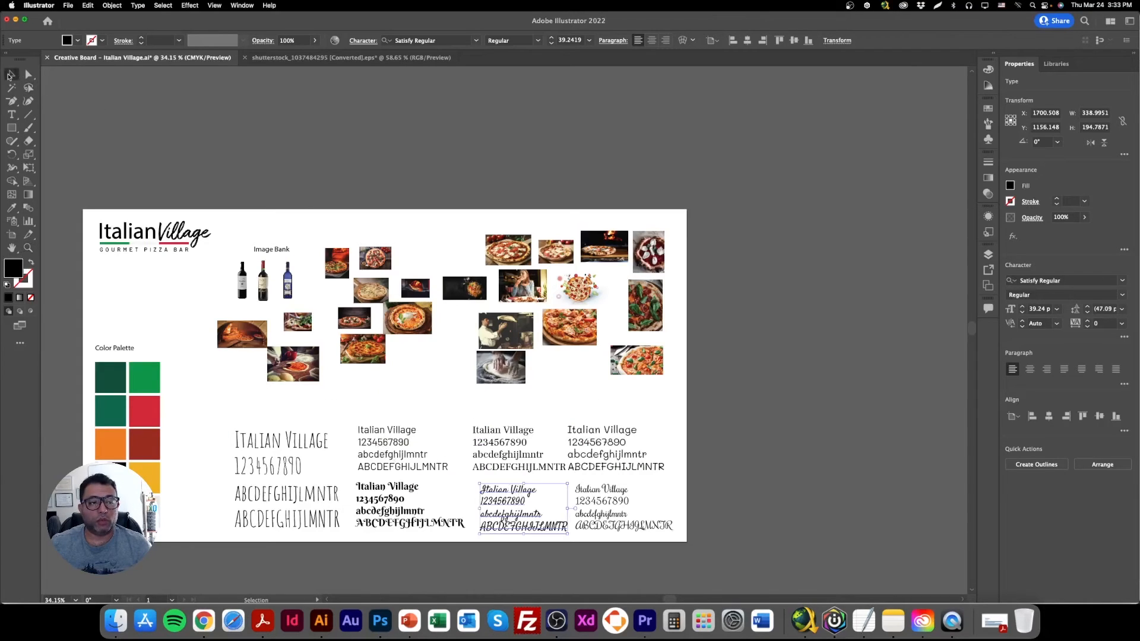
{"action": "key", "text": "a"}
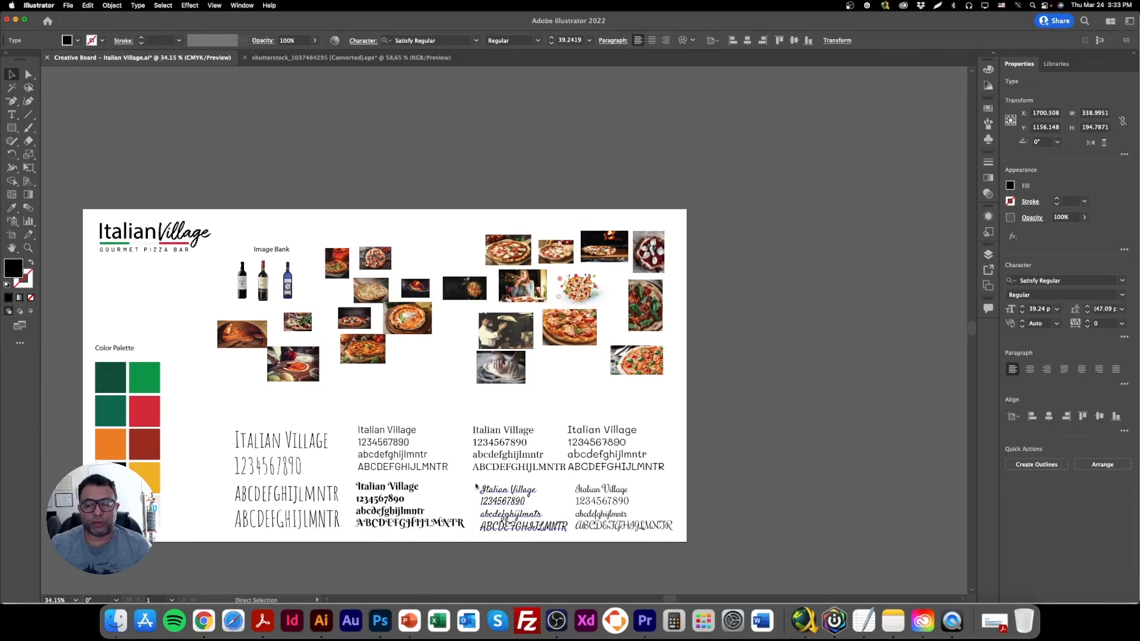
{"action": "key", "text": "v"}
{"action": "key", "text": "super+equal"}
{"action": "key", "text": "super+equal"}
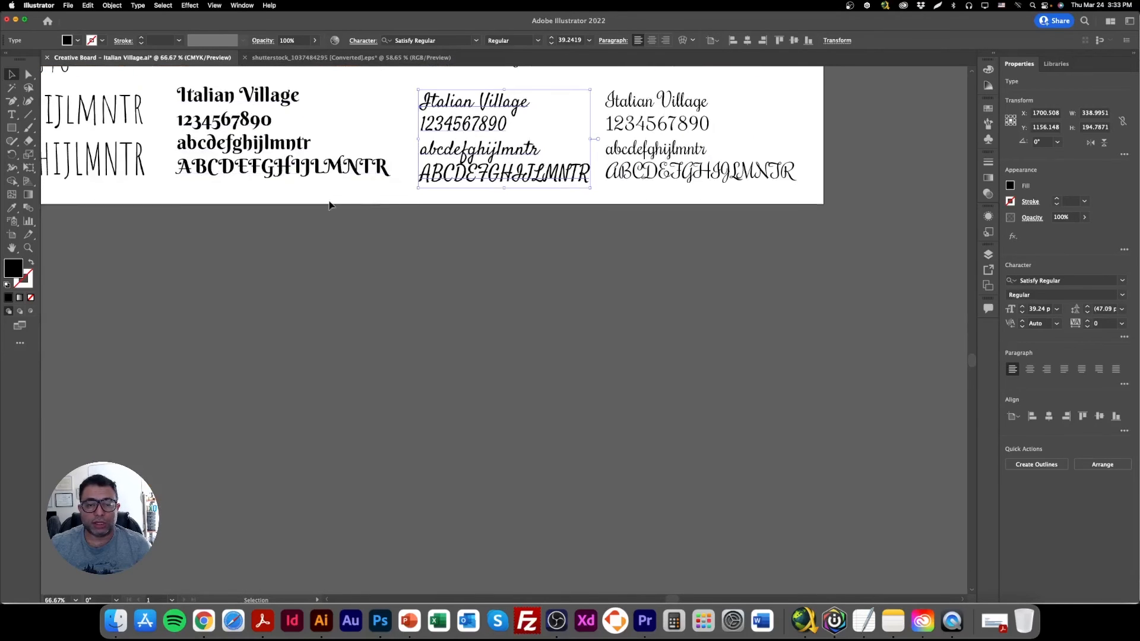
{"action": "scroll", "coordinate": [348, 348], "scroll_direction": "up", "scroll_amount": 6}
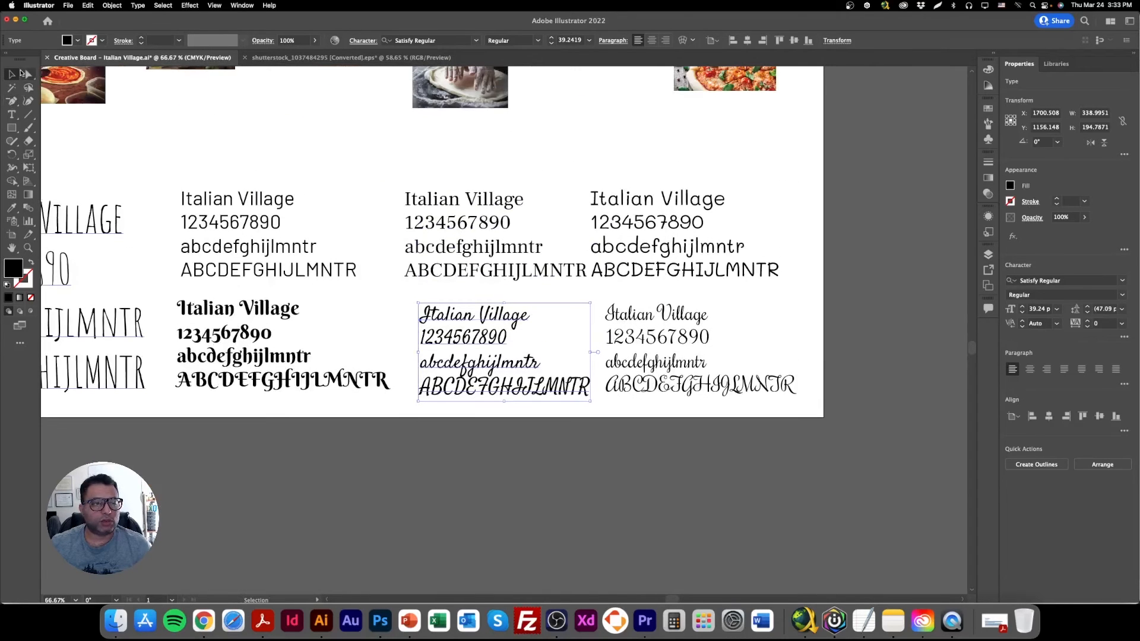
{"action": "right_click", "coordinate": [98, 224]}
{"action": "left_click", "coordinate": [89, 226]}
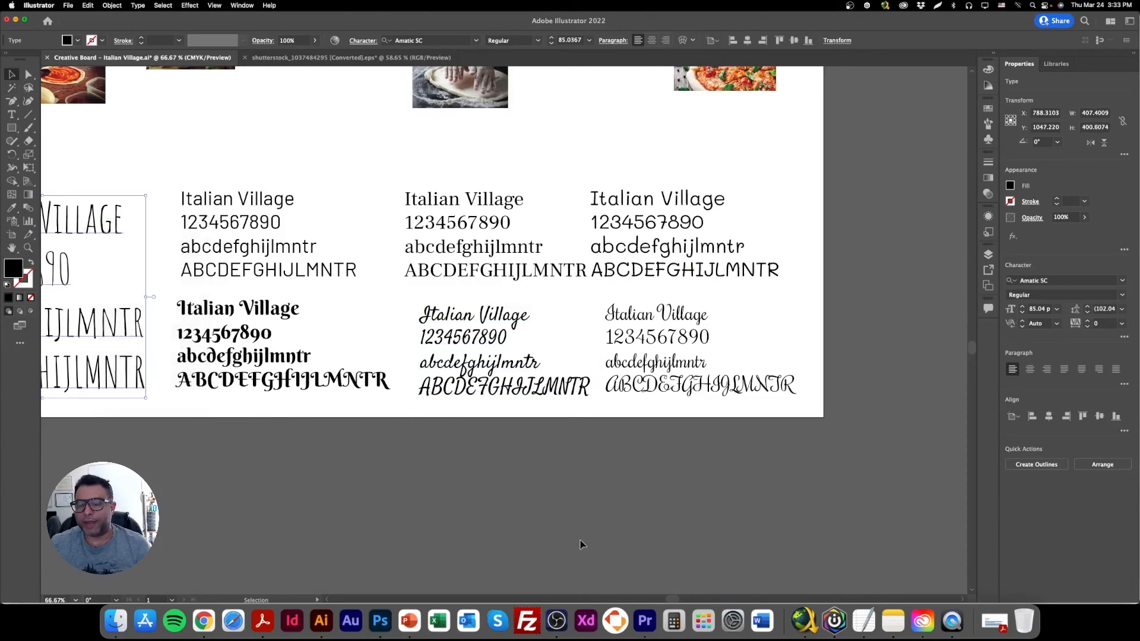
Return to Photoshop and duplicate the Our Menu heading to just above the copied lorem ipsum paragraph.
{"action": "left_click", "coordinate": [380, 620]}
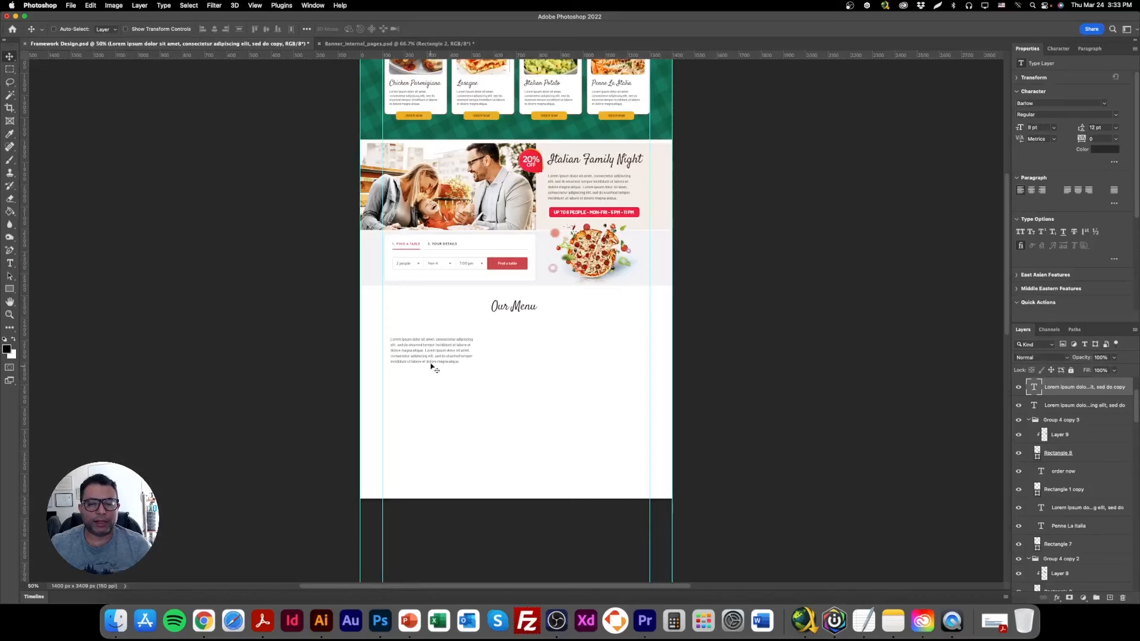
{"action": "right_click", "coordinate": [511, 308]}
{"action": "left_click", "coordinate": [529, 308]}
{"action": "left_click_drag", "start_coordinate": [534, 288], "coordinate": [429, 329]}
Change the font of the copied Our Menu heading above the lorem ipsum paragraph to Amatic SC Regular.
{"action": "double_click", "coordinate": [430, 328]}
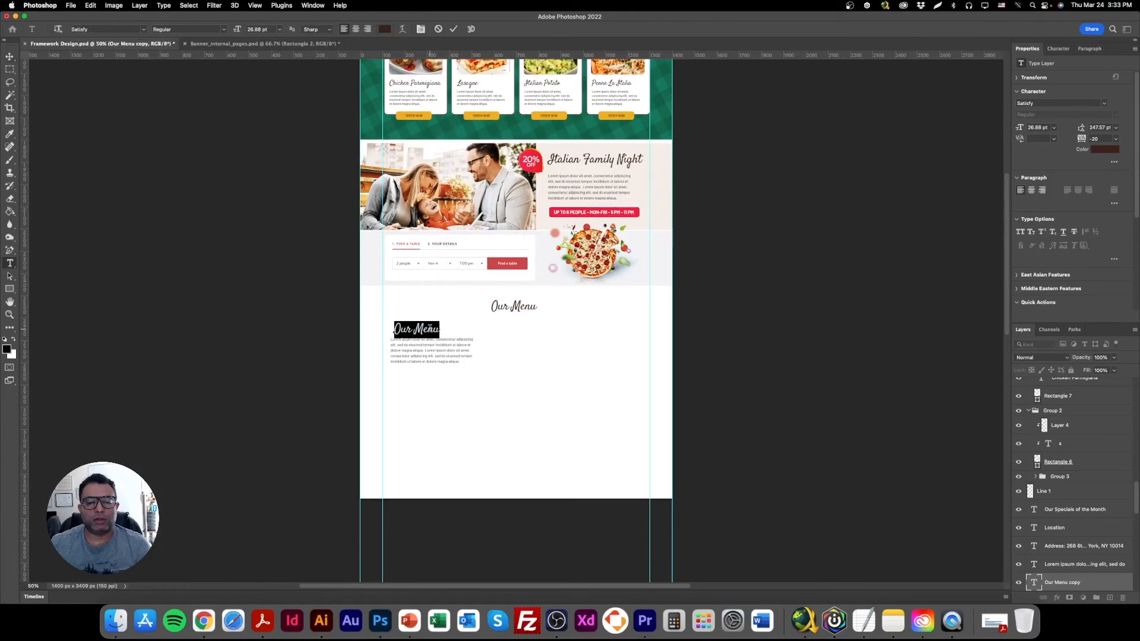
{"action": "left_click", "coordinate": [1040, 101]}
{"action": "type", "text": "amati"}
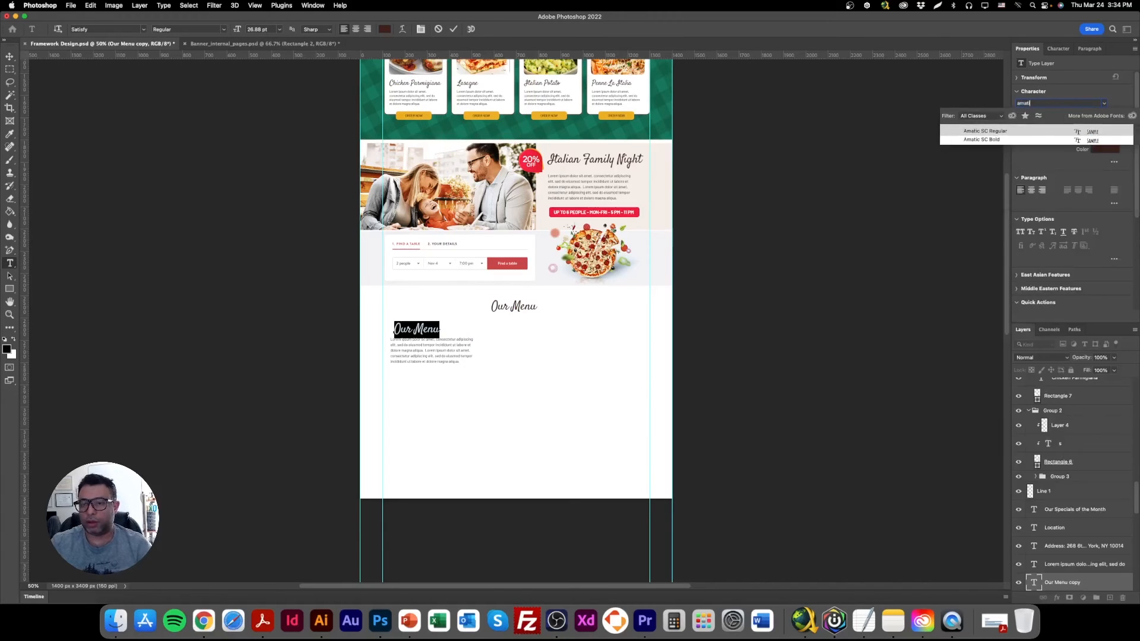
{"action": "left_click", "coordinate": [1008, 133]}
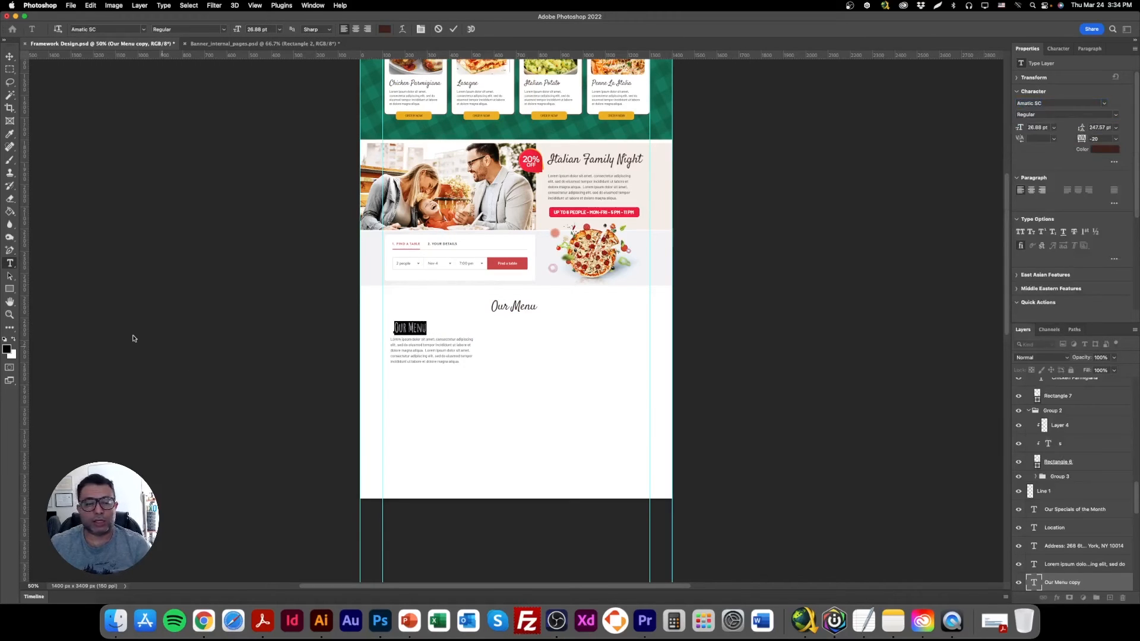
Align the Amatic SC Our Menu heading with the left edge of the lorem ipsum paragraph below it.
{"action": "double_click", "coordinate": [10, 314]}
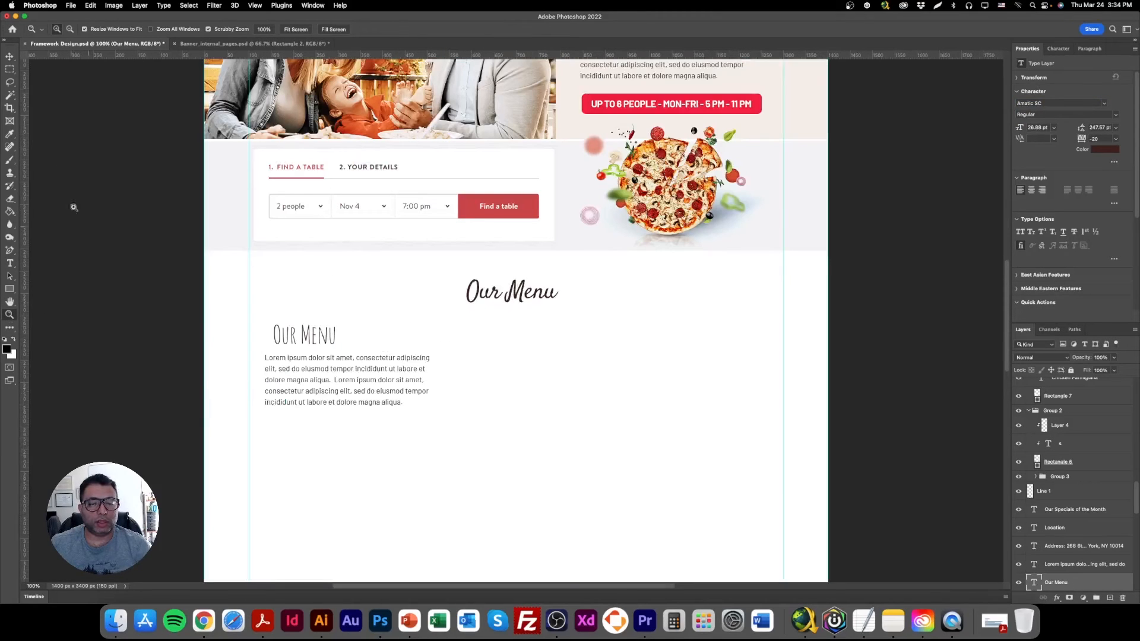
{"action": "left_click", "coordinate": [9, 57]}
{"action": "right_click", "coordinate": [320, 335]}
{"action": "left_click", "coordinate": [321, 337]}
{"action": "left_click_drag", "start_coordinate": [320, 337], "coordinate": [324, 337]}
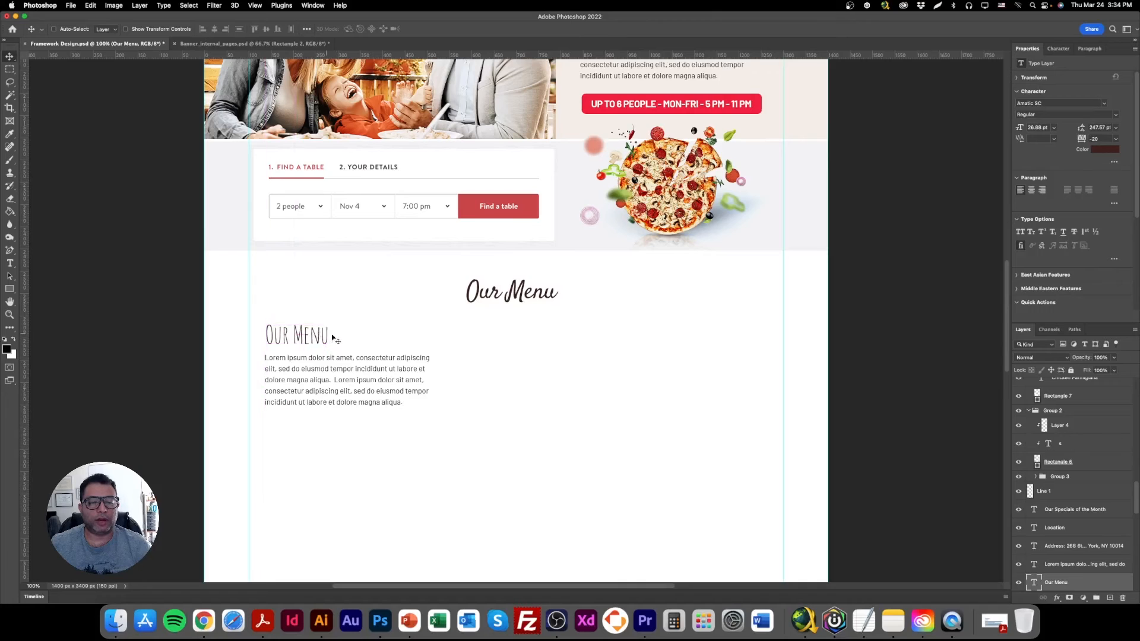
Switch to Chrome, search for "italian restaurant menu" and open the Buca di Beppo menu page.
{"action": "left_click", "coordinate": [203, 620]}
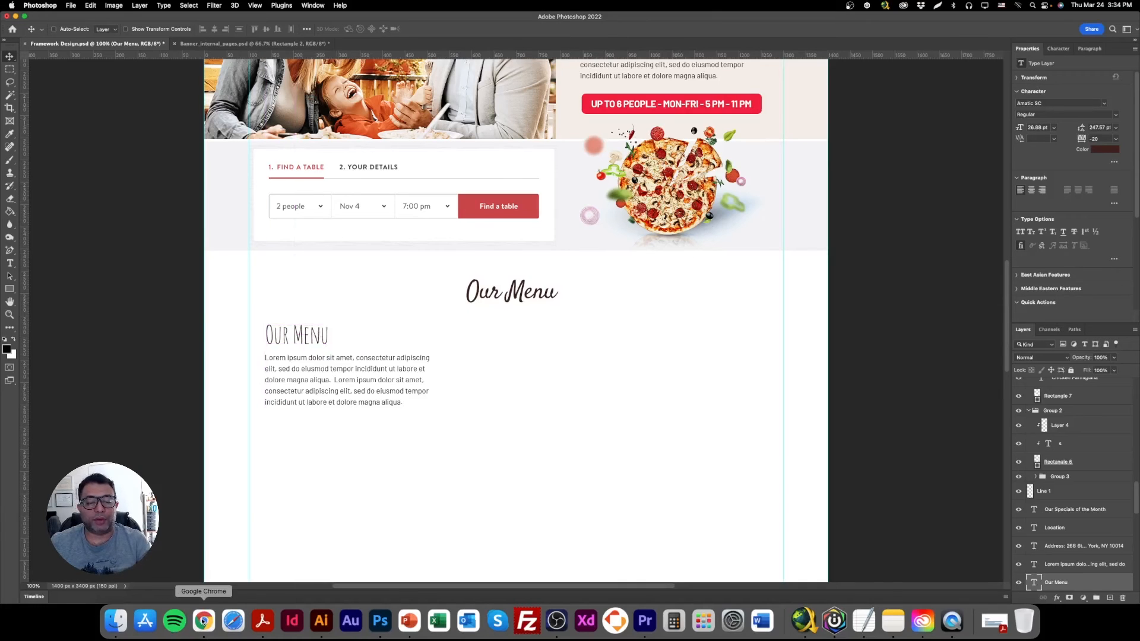
{"action": "left_click", "coordinate": [418, 38]}
{"action": "type", "text": "i"}
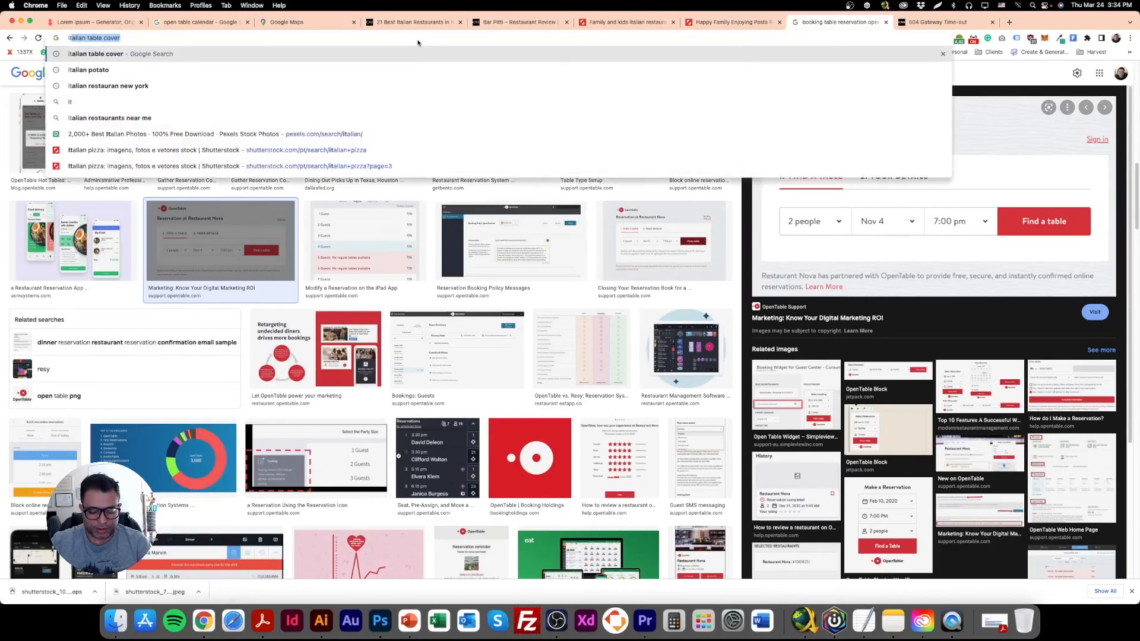
{"action": "type", "text": "talian resta"}
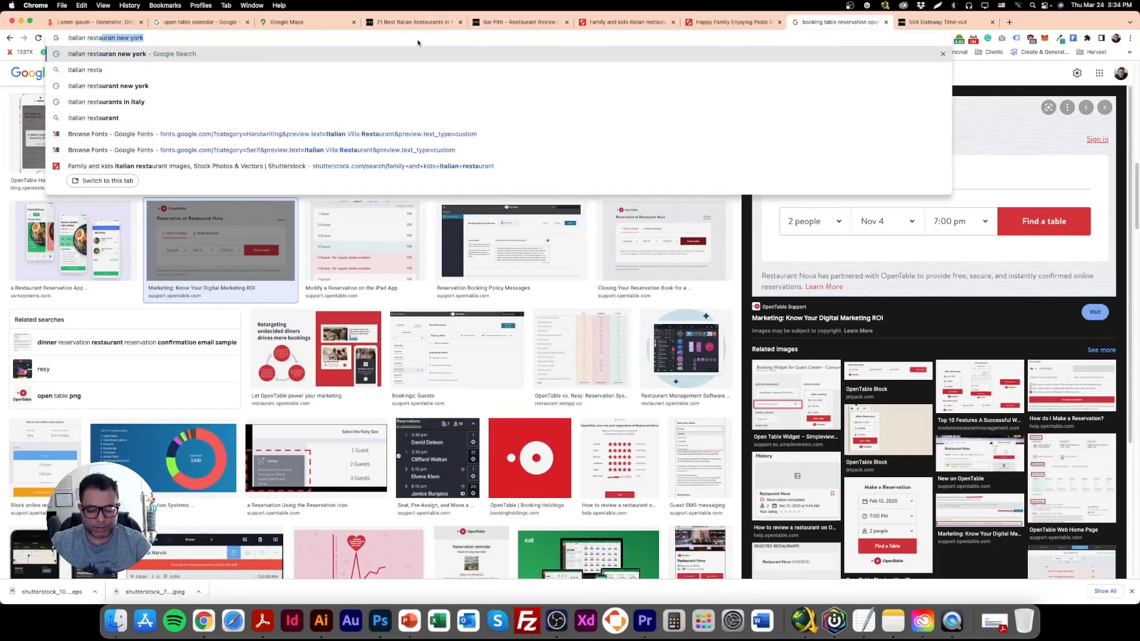
{"action": "type", "text": "urant menu"}
{"action": "key", "text": "Return"}
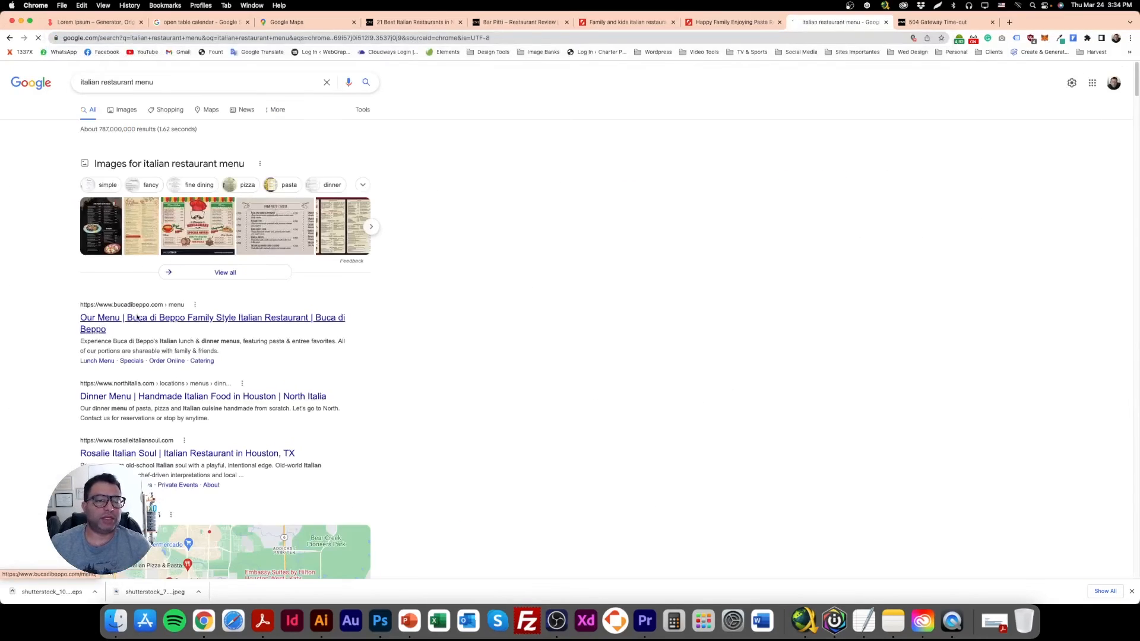
{"action": "left_click", "coordinate": [135, 322]}
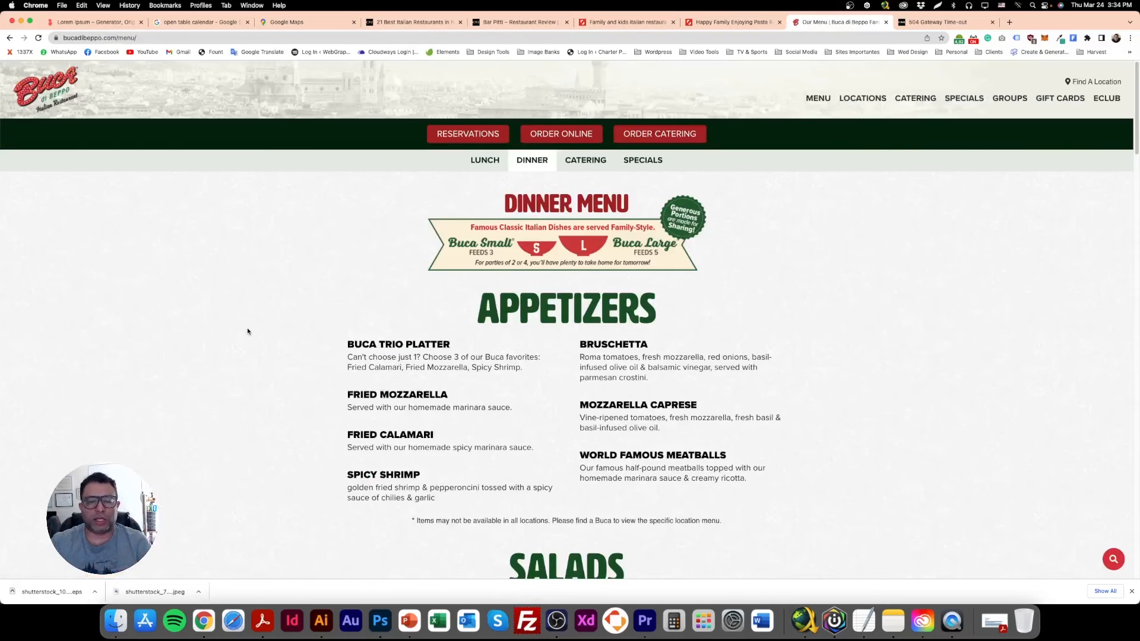
Copy the Appetizers title from the Buca di Beppo menu and replace the centered script heading with it in Photoshop.
{"action": "scroll", "coordinate": [334, 374], "scroll_direction": "down", "scroll_amount": 5}
{"action": "scroll", "coordinate": [336, 373], "scroll_direction": "up", "scroll_amount": 5}
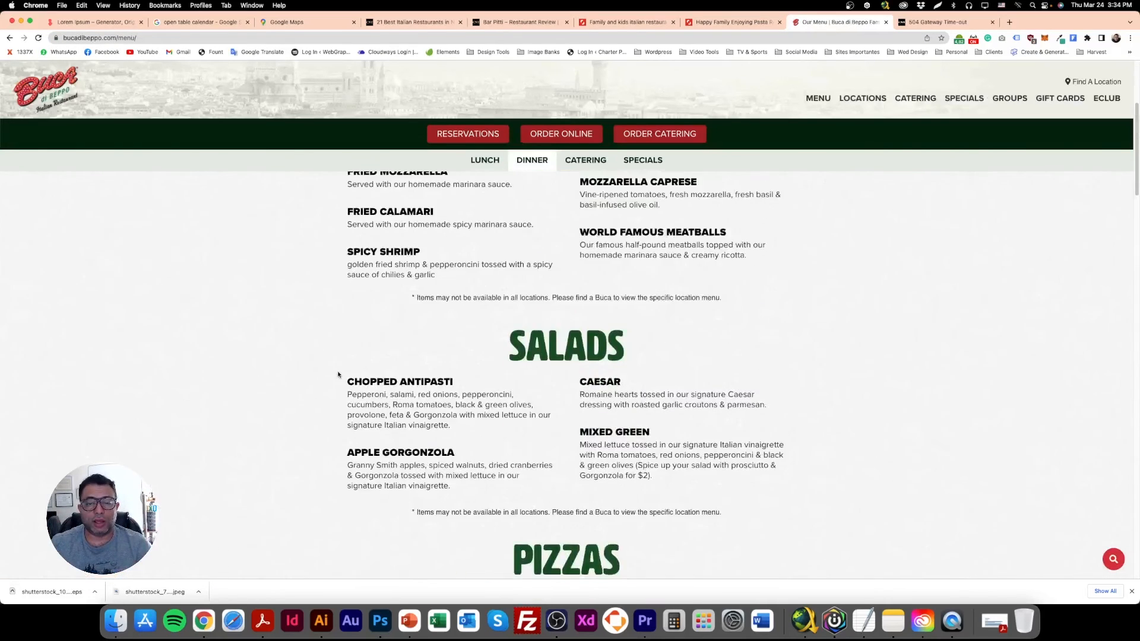
{"action": "scroll", "coordinate": [531, 316], "scroll_direction": "up", "scroll_amount": 1}
{"action": "left_click_drag", "start_coordinate": [477, 303], "coordinate": [675, 316]}
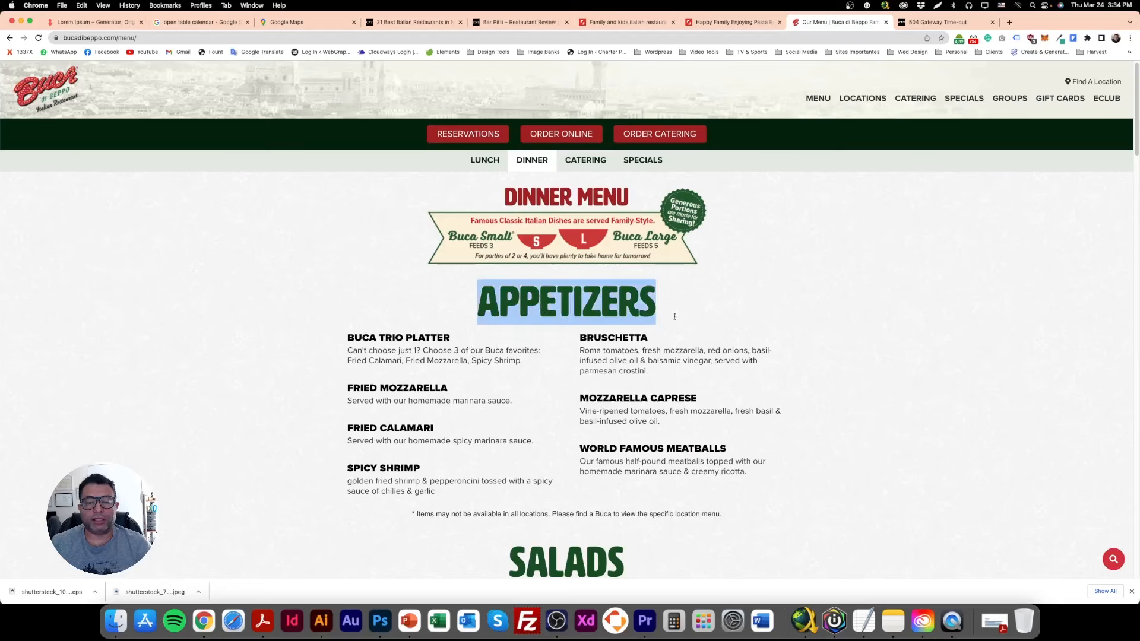
{"action": "key", "text": "super+c"}
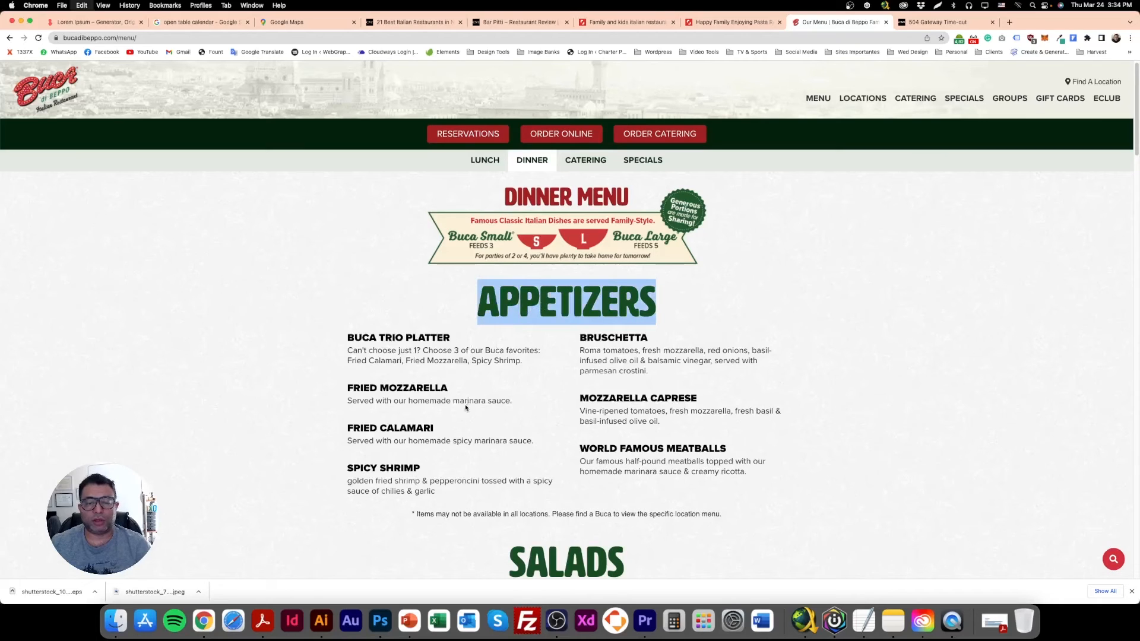
{"action": "left_click", "coordinate": [380, 620]}
{"action": "double_click", "coordinate": [518, 295]}
{"action": "key", "text": "super+v"}
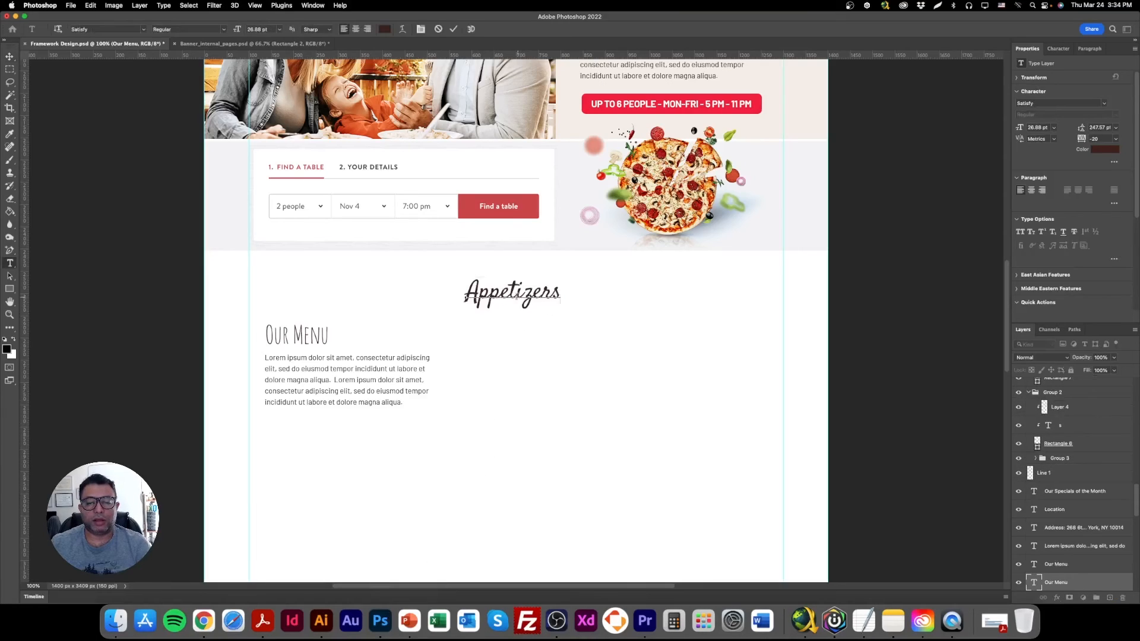
{"action": "left_click", "coordinate": [8, 57]}
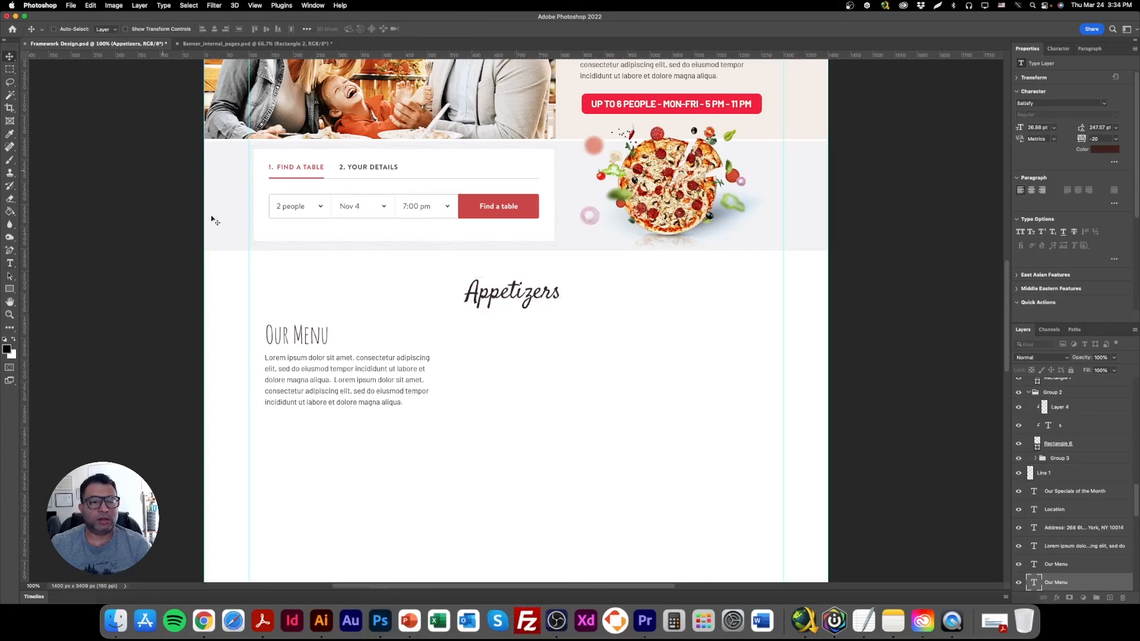
Copy the dish name BUCA TRIO PLATTER from the menu page in Chrome and replace the Amatic SC heading with it in Photoshop.
{"action": "double_click", "coordinate": [307, 337]}
{"action": "left_click", "coordinate": [203, 620]}
{"action": "left_click_drag", "start_coordinate": [461, 343], "coordinate": [347, 338]}
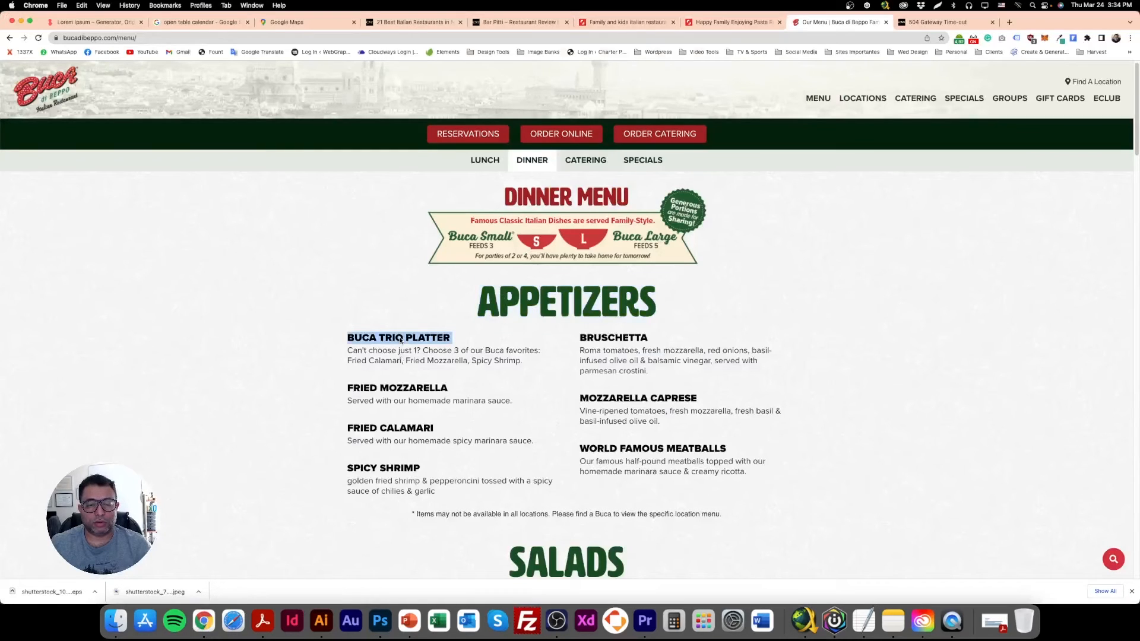
{"action": "left_click", "coordinate": [382, 621]}
{"action": "double_click", "coordinate": [297, 336]}
{"action": "key", "text": "super+v"}
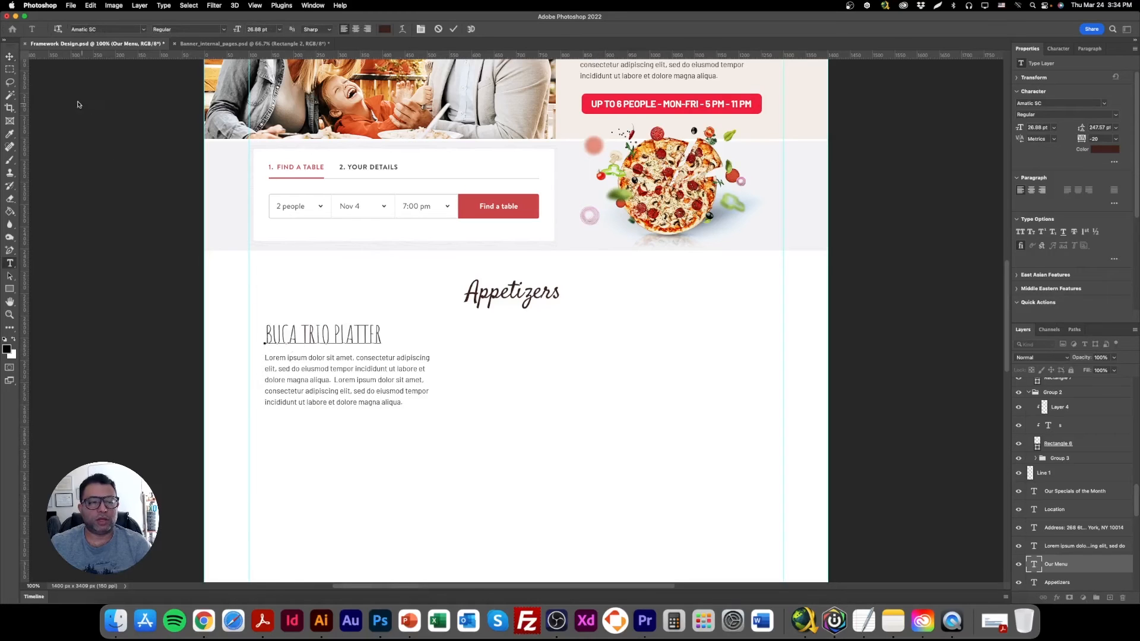
{"action": "left_click", "coordinate": [9, 57]}
Remove the trailing space from the BUCA TRIO PLATTER heading and scale it down to about 20.82 pt above the paragraph.
{"action": "left_click", "coordinate": [127, 28]}
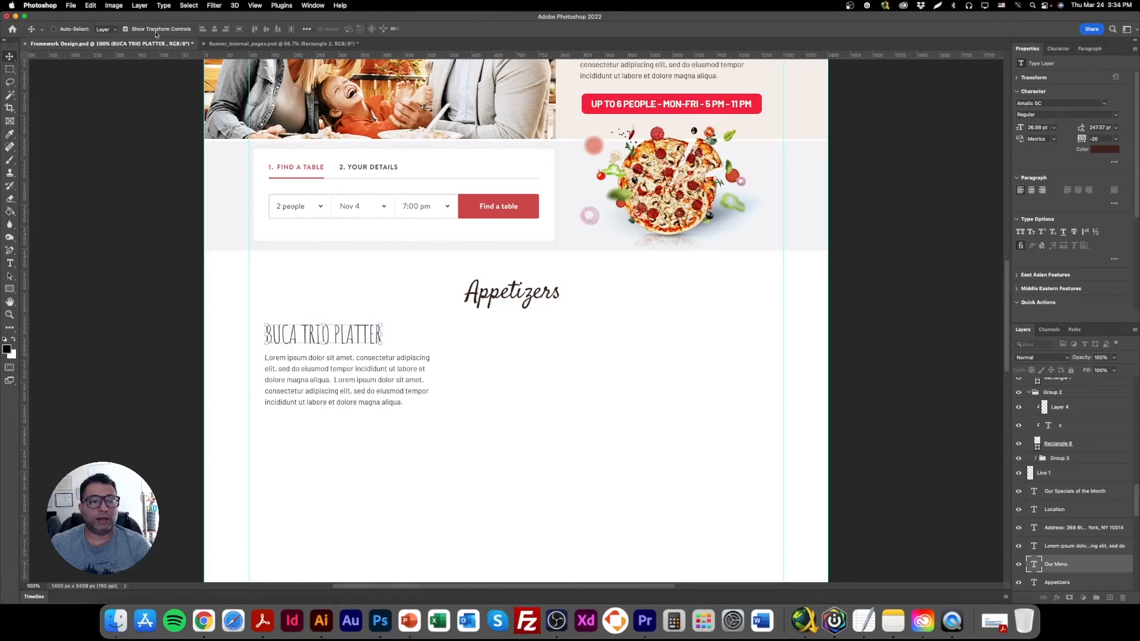
{"action": "left_click", "coordinate": [384, 336]}
{"action": "double_click", "coordinate": [323, 336]}
{"action": "double_click", "coordinate": [323, 336]}
{"action": "left_click", "coordinate": [10, 57]}
{"action": "key", "text": "Delete"}
{"action": "left_click", "coordinate": [10, 263]}
{"action": "left_click", "coordinate": [297, 330]}
{"action": "key", "text": "super+v"}
{"action": "left_click", "coordinate": [10, 56]}
{"action": "mouse_move", "coordinate": [328, 324]}
{"action": "left_mouse_down"}
{"action": "mouse_move", "coordinate": [387, 309]}
{"action": "mouse_move", "coordinate": [335, 339]}
{"action": "left_mouse_up"}
{"action": "key", "text": "Return"}
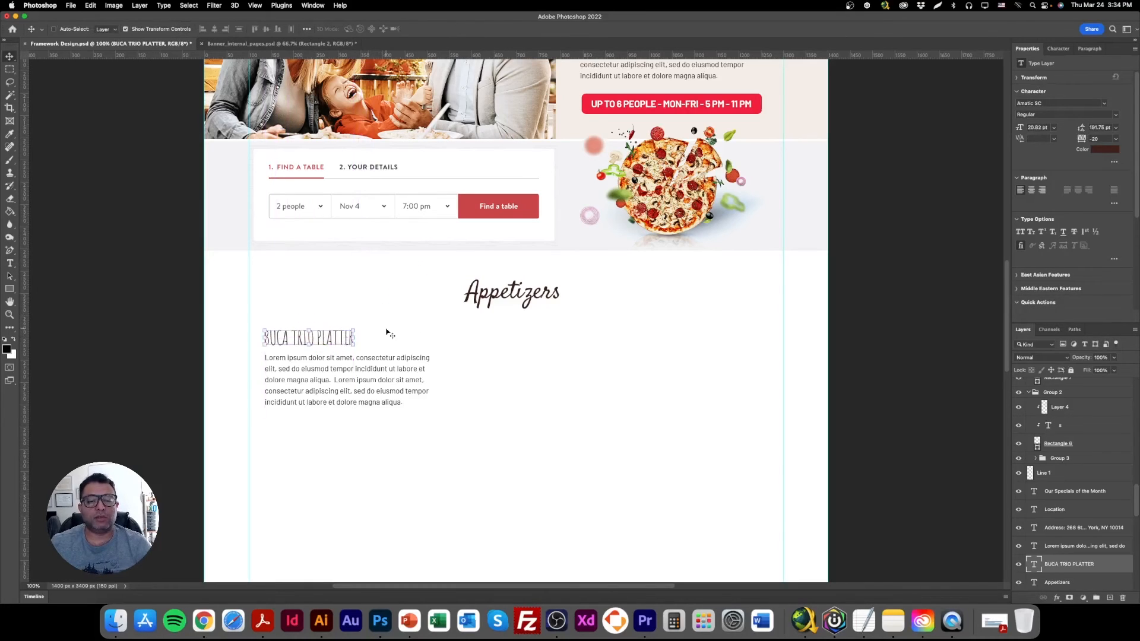
Recolor the BUCA TRIO PLATTER heading with the dark grey sampled from the area around the canvas, and hide the transform controls.
{"action": "left_click", "coordinate": [1096, 152]}
{"action": "left_click", "coordinate": [532, 209]}
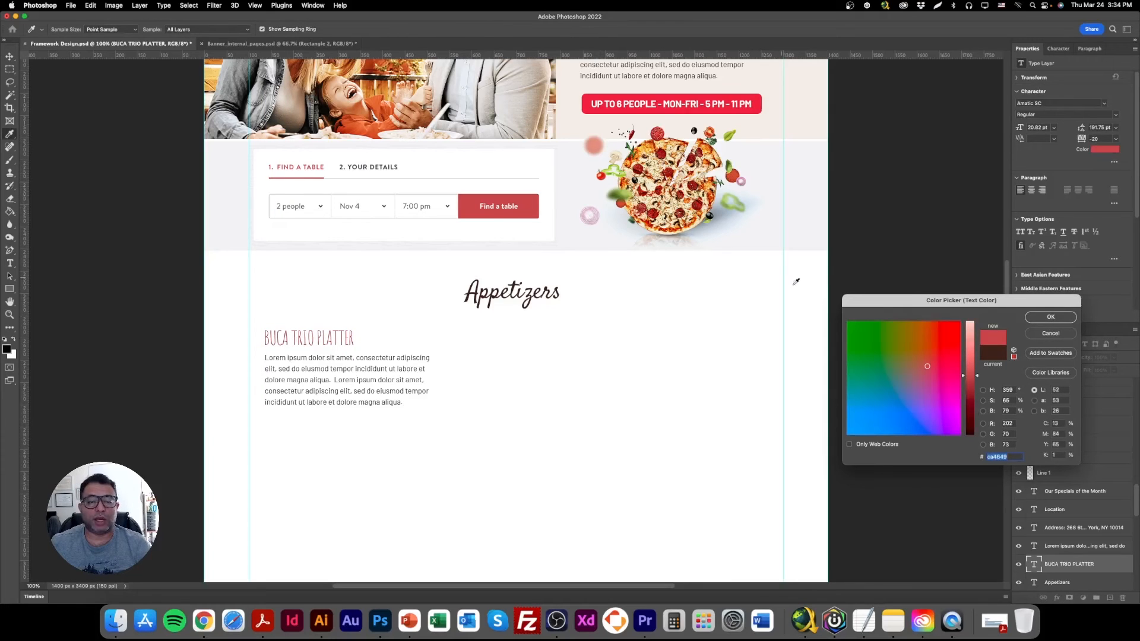
{"action": "left_click", "coordinate": [950, 263]}
{"action": "left_click", "coordinate": [1051, 318]}
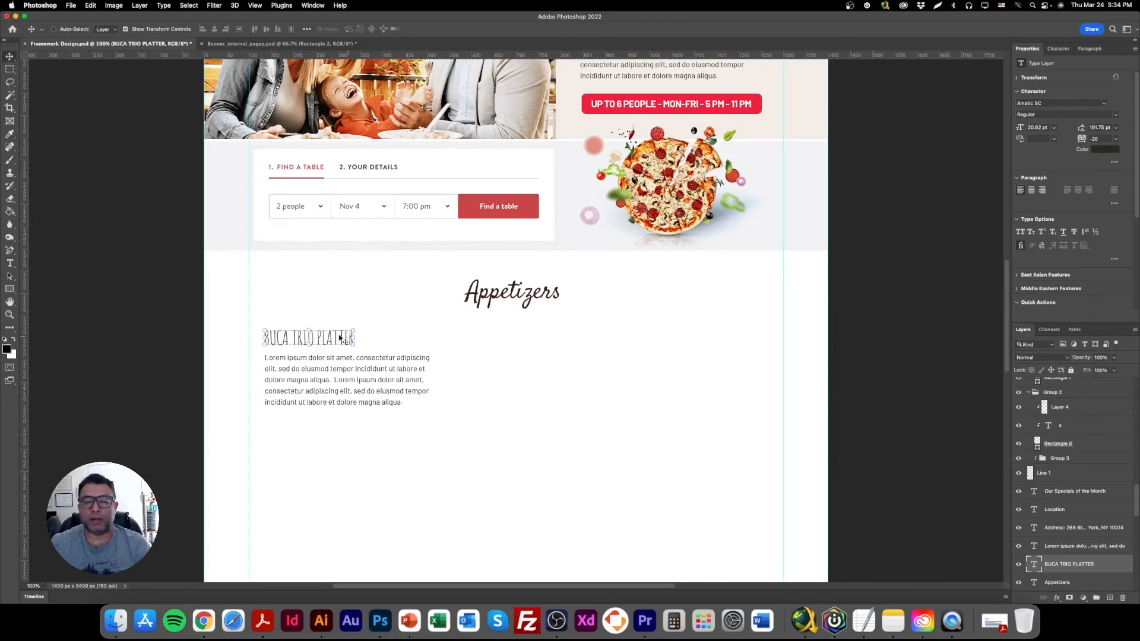
{"action": "left_click", "coordinate": [180, 31]}
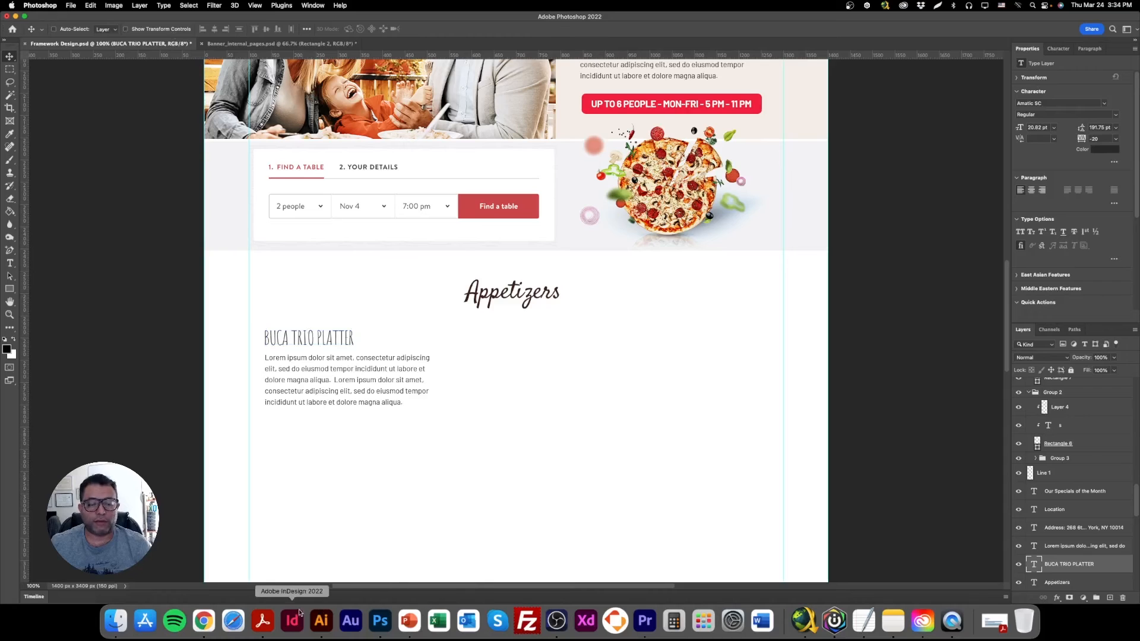
Copy the Buca Trio Platter description from the menu page in Chrome and replace the lorem ipsum paragraph with it in Photoshop.
{"action": "left_click", "coordinate": [204, 621]}
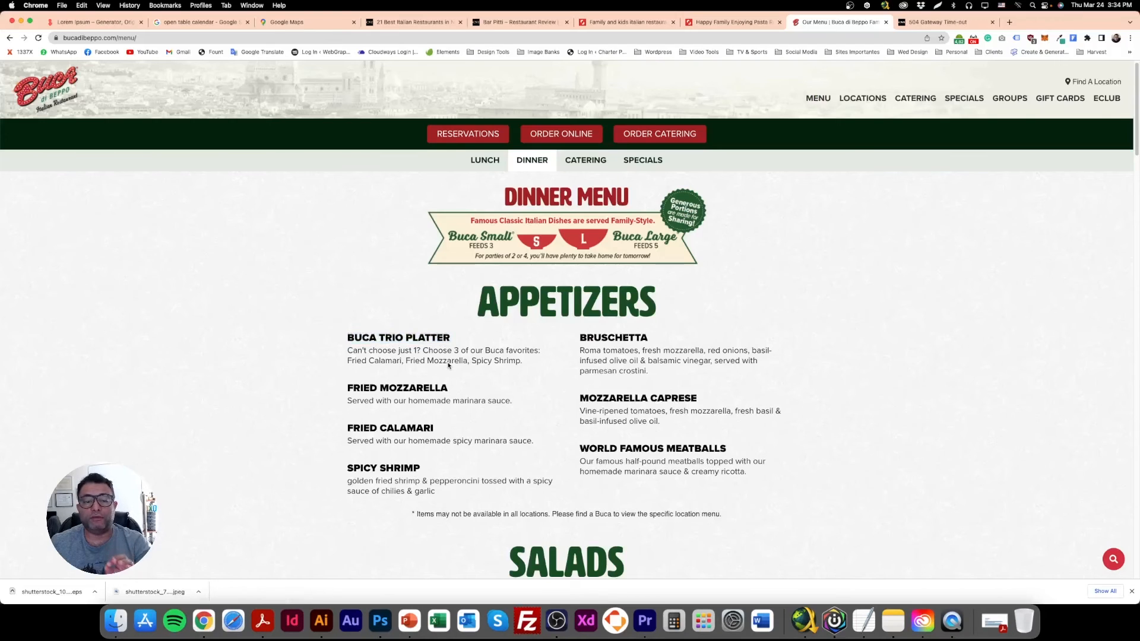
{"action": "left_click_drag", "start_coordinate": [526, 364], "coordinate": [347, 351]}
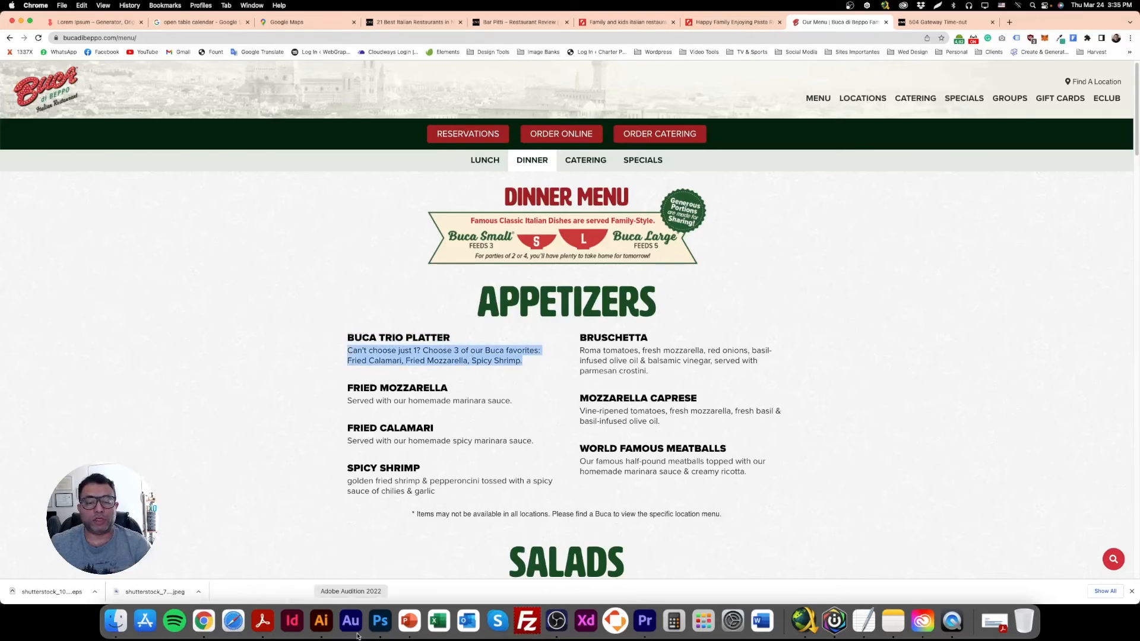
{"action": "left_click", "coordinate": [380, 621]}
{"action": "double_click", "coordinate": [296, 371]}
{"action": "triple_click", "coordinate": [297, 371]}
{"action": "key", "text": "super+v"}
{"action": "key", "text": "super+a"}
{"action": "key", "text": "super+v"}
{"action": "left_click_drag", "start_coordinate": [362, 420], "coordinate": [364, 380]}
Duplicate the BUCA TRIO PLATTER heading below its description and change the copy's text to "$9".
{"action": "left_click", "coordinate": [10, 67]}
{"action": "left_click", "coordinate": [10, 57]}
{"action": "right_click", "coordinate": [321, 333]}
{"action": "left_click", "coordinate": [335, 340]}
{"action": "left_click_drag", "start_coordinate": [335, 333], "coordinate": [326, 383]}
{"action": "double_click", "coordinate": [326, 383]}
{"action": "type", "text": "S"}
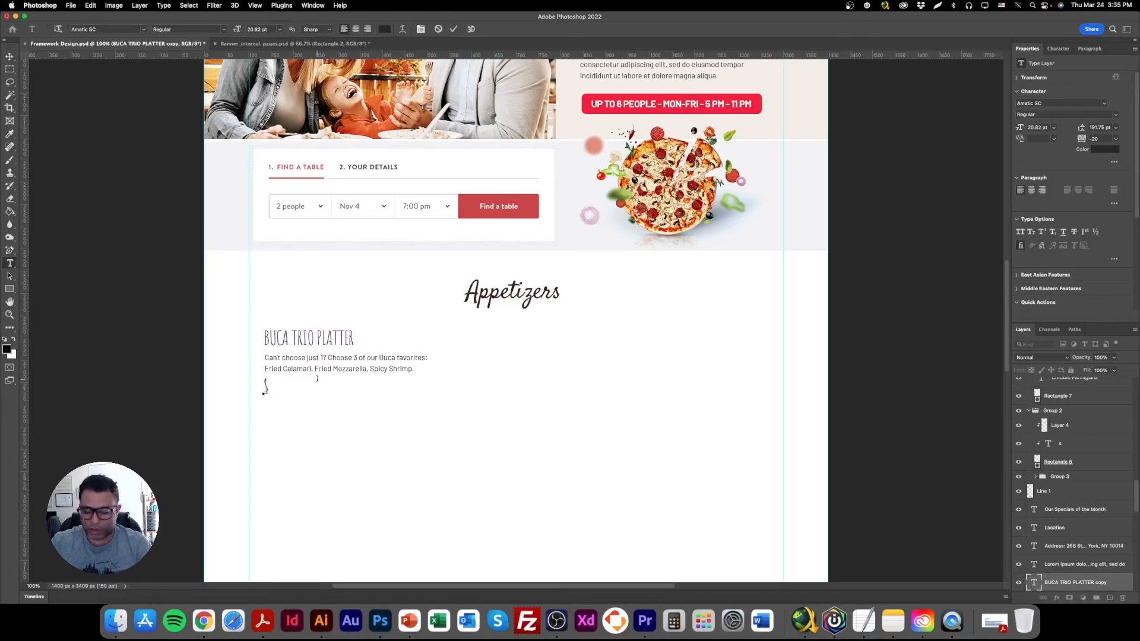
{"action": "left_click", "coordinate": [11, 57]}
Try the $9 price at 18 pt beside the BUCA TRIO PLATTER heading.
{"action": "left_click", "coordinate": [1042, 127]}
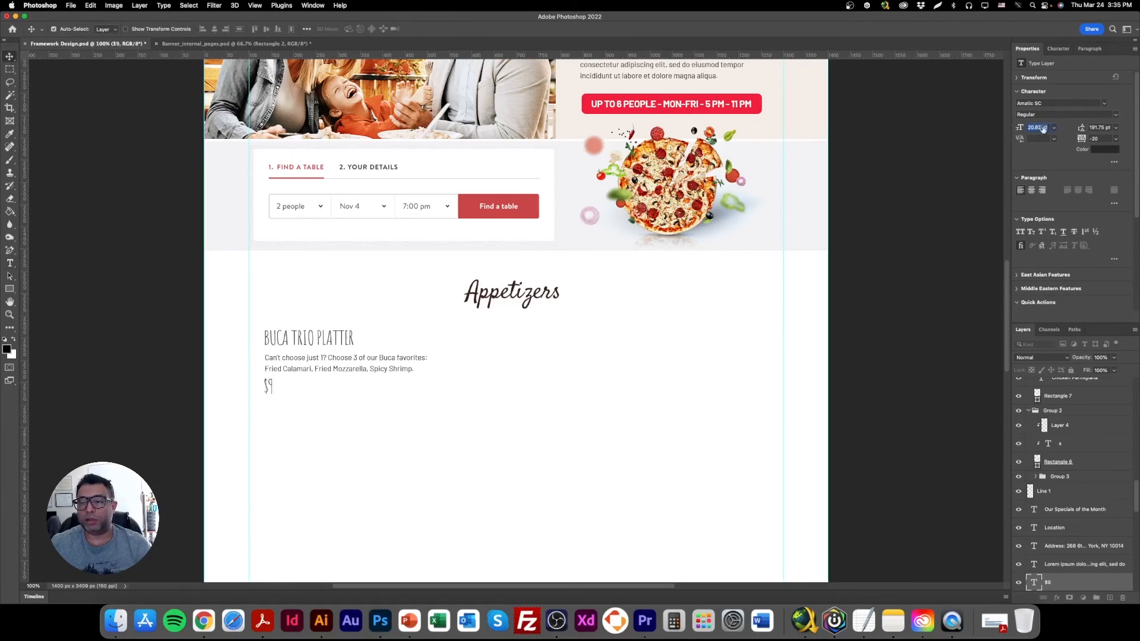
{"action": "type", "text": "18"}
{"action": "key", "text": "Return"}
{"action": "left_click_drag", "start_coordinate": [341, 386], "coordinate": [446, 337]}
{"action": "key", "text": "super+z"}
{"action": "key", "text": "super+z"}
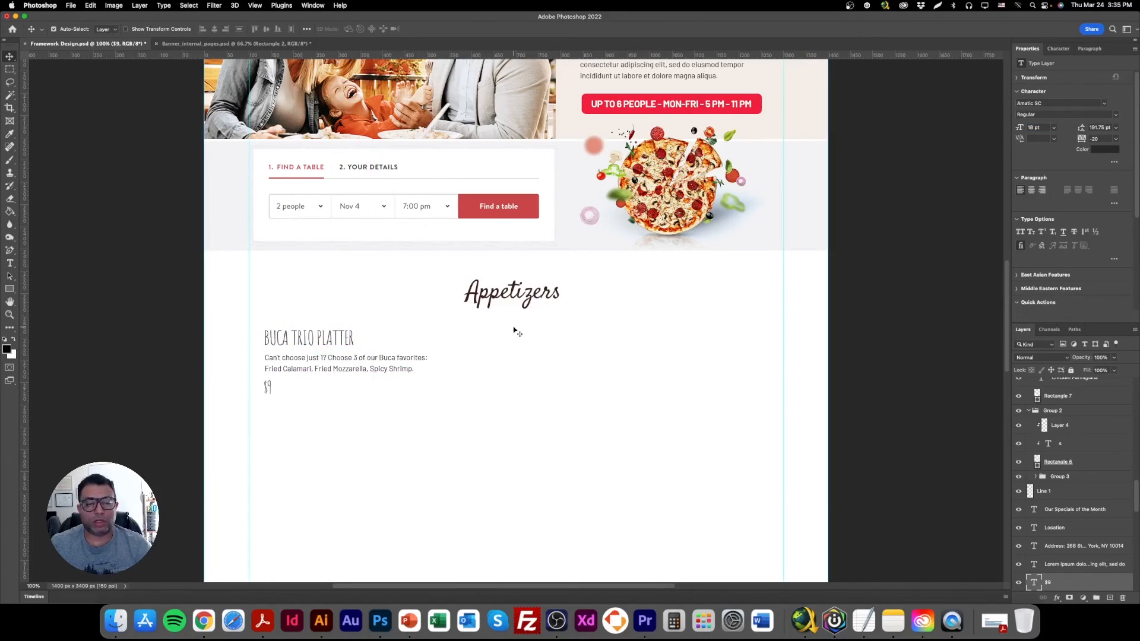
Move the $9 price to the right of the BUCA TRIO PLATTER heading and set its font style to Bold.
{"action": "left_click_drag", "start_coordinate": [296, 390], "coordinate": [403, 342]}
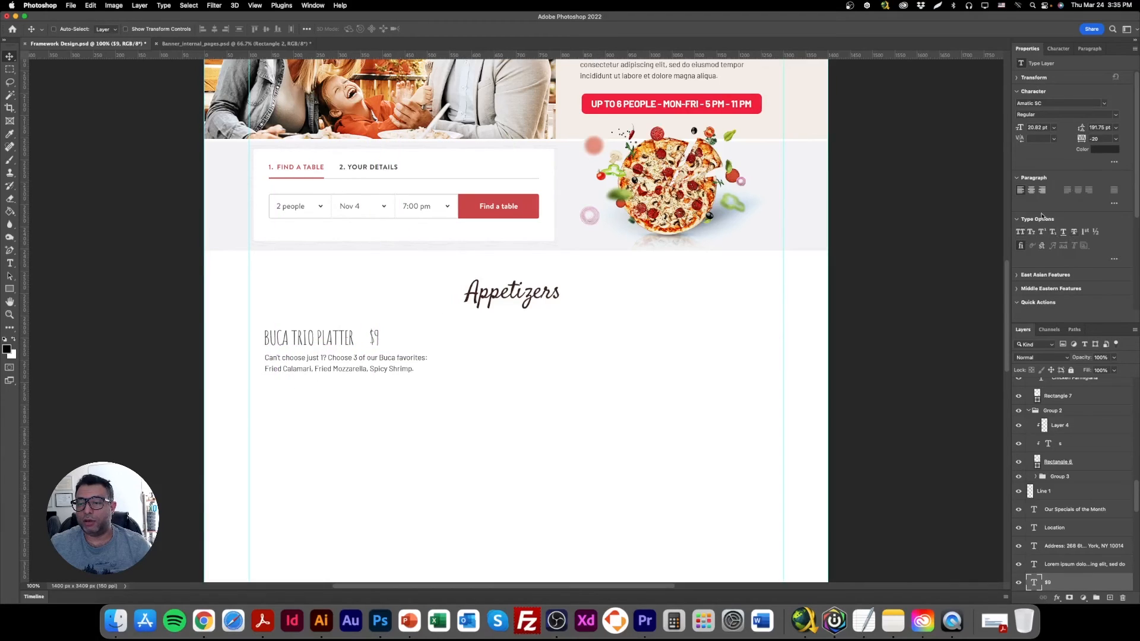
{"action": "left_click", "coordinate": [1115, 115]}
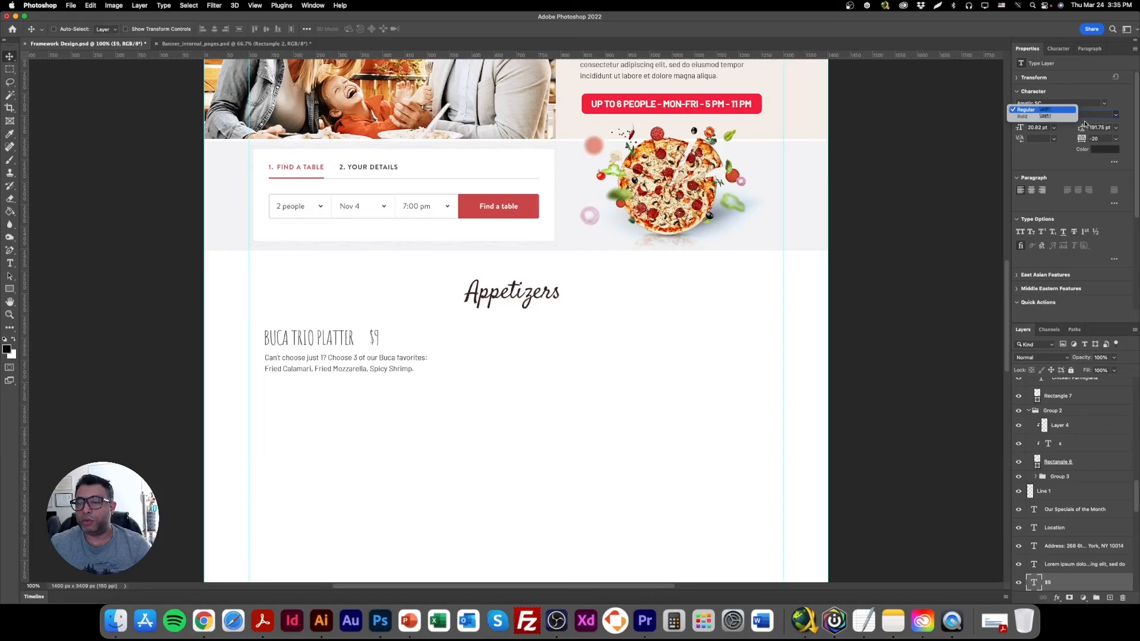
{"action": "left_click", "coordinate": [1060, 117]}
{"action": "left_click_drag", "start_coordinate": [415, 339], "coordinate": [410, 339]}
{"action": "key", "text": "super+equal"}
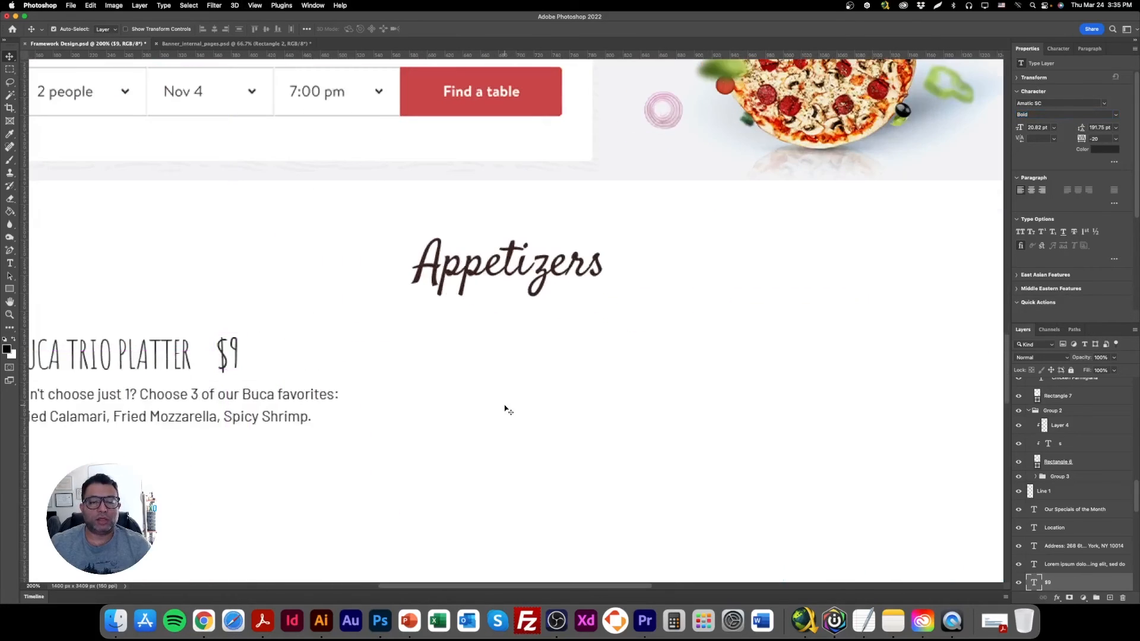
{"action": "key", "text": "super+minus"}
{"action": "key", "text": "super+minus"}
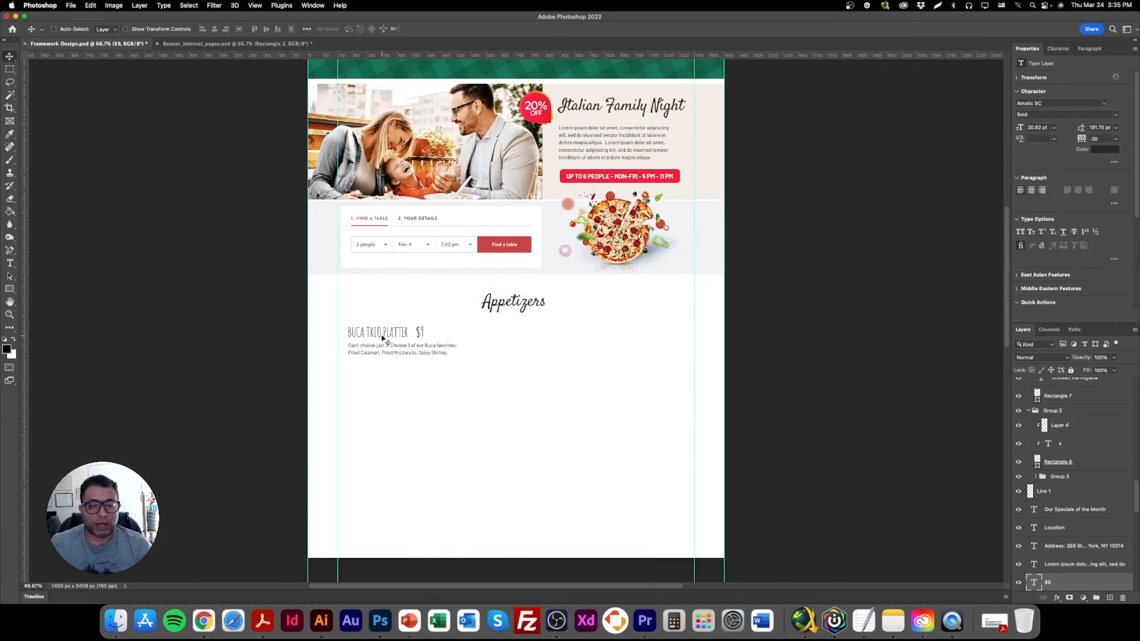
Move the dish heading, the $9 price and the description together to the left margin guide and slightly down.
{"action": "right_click", "coordinate": [381, 332]}
{"action": "left_click", "coordinate": [393, 335]}
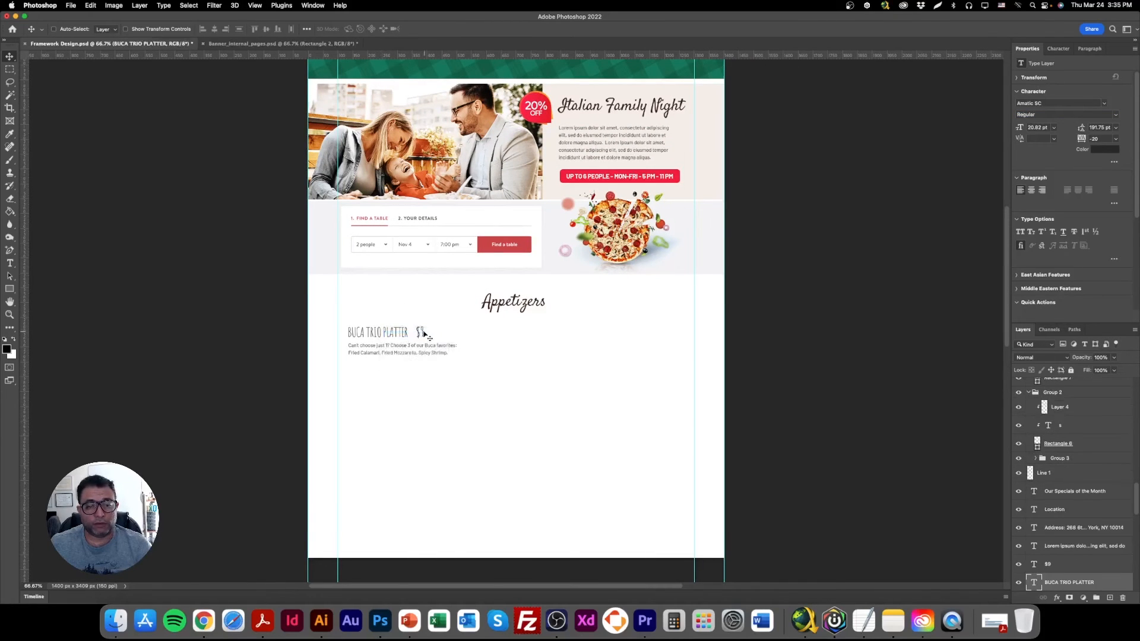
{"action": "right_click", "coordinate": [420, 331]}
{"action": "left_click", "coordinate": [429, 335]}
{"action": "right_click", "coordinate": [414, 352], "text": "shift"}
{"action": "left_click", "coordinate": [417, 351], "text": "shift"}
{"action": "left_click_drag", "start_coordinate": [403, 349], "coordinate": [394, 353]}
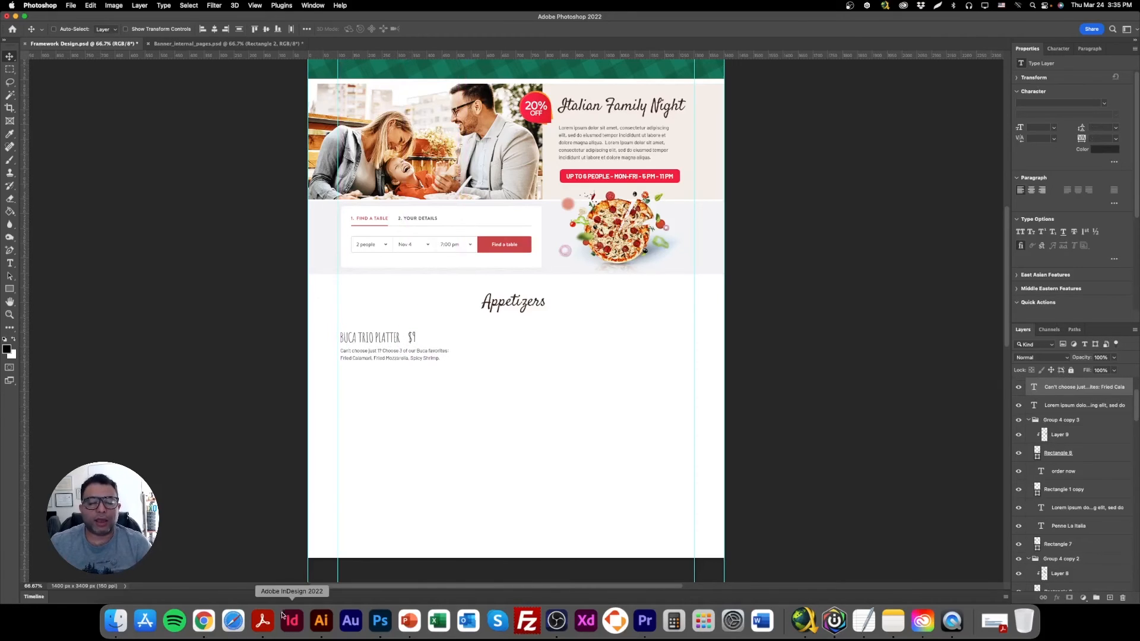
Switch to the creative board in Illustrator and check which font the upper serif Italian Village sample uses.
{"action": "left_click", "coordinate": [318, 621]}
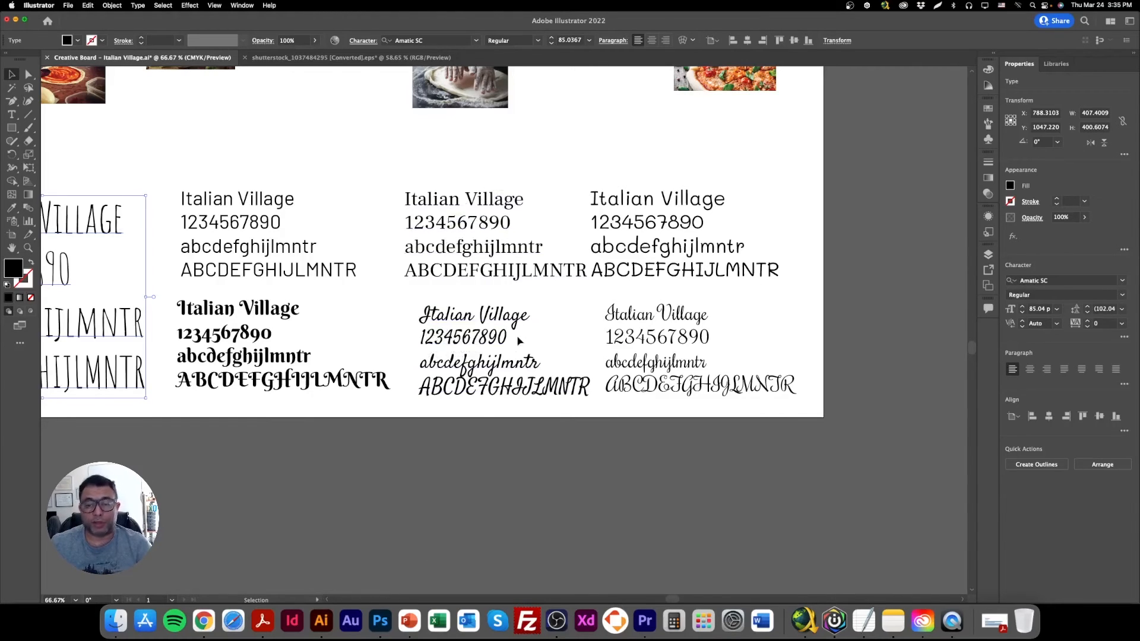
{"action": "left_click", "coordinate": [445, 202]}
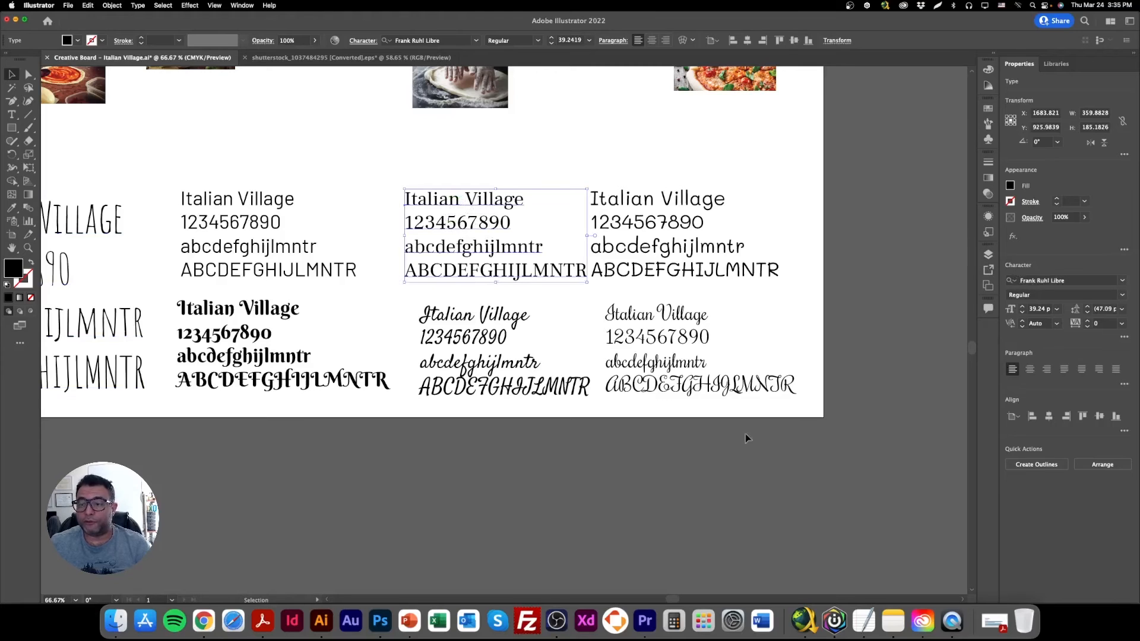
Switch back to Photoshop and set the BUCA TRIO PLATTER heading's font to Frank Ruhl Libre Regular.
{"action": "left_click", "coordinate": [379, 621]}
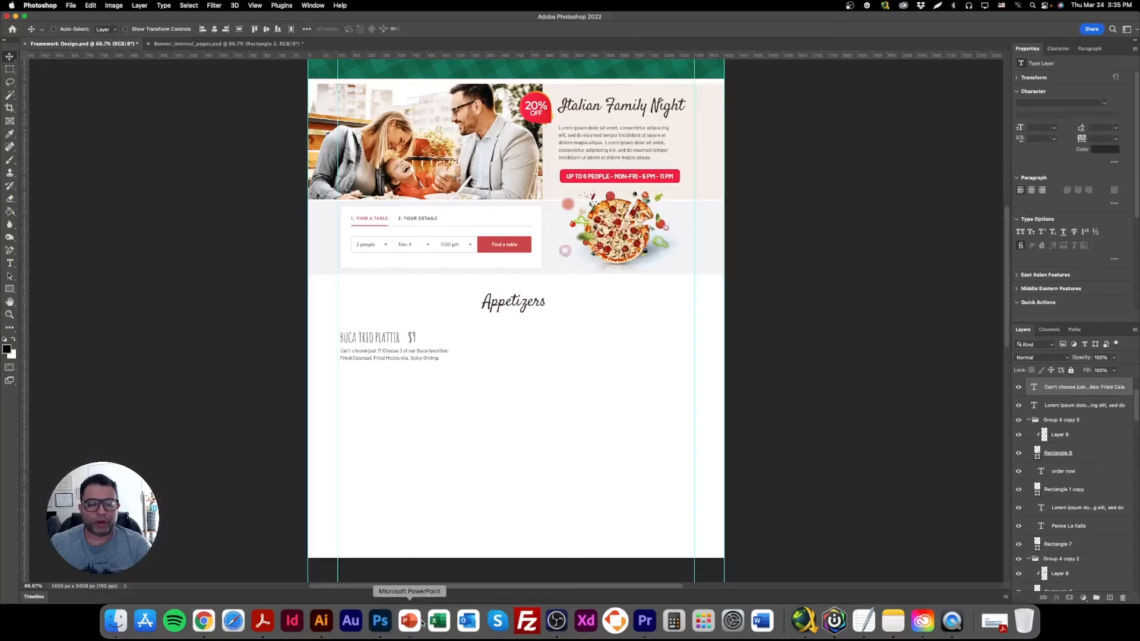
{"action": "right_click", "coordinate": [387, 339]}
{"action": "left_click", "coordinate": [413, 336]}
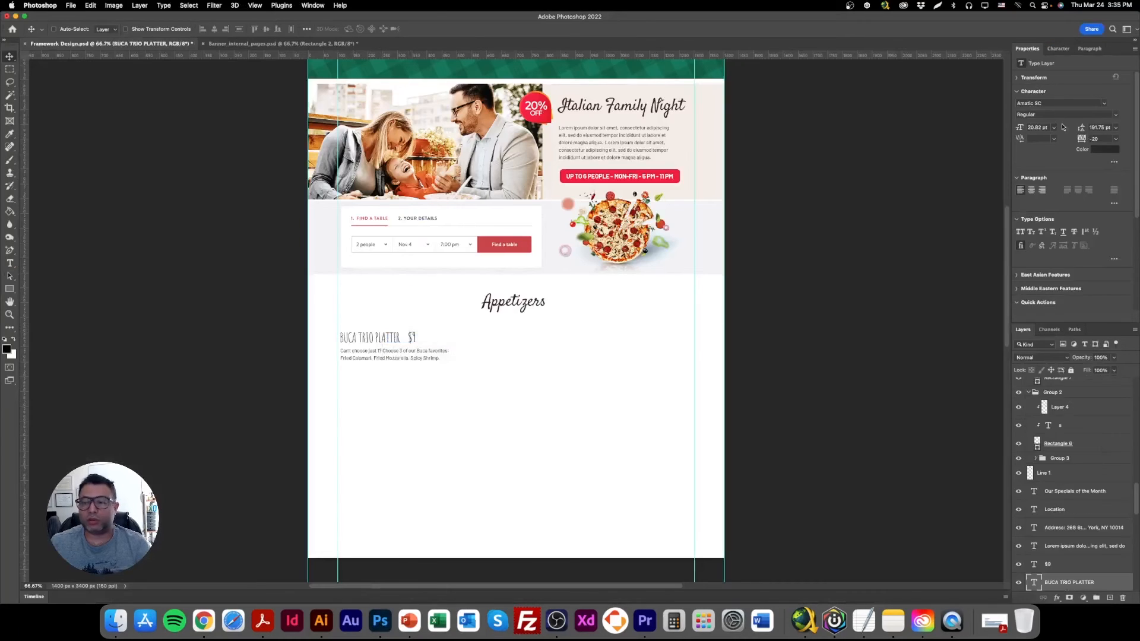
{"action": "left_click", "coordinate": [1042, 102]}
{"action": "type", "text": "fran"}
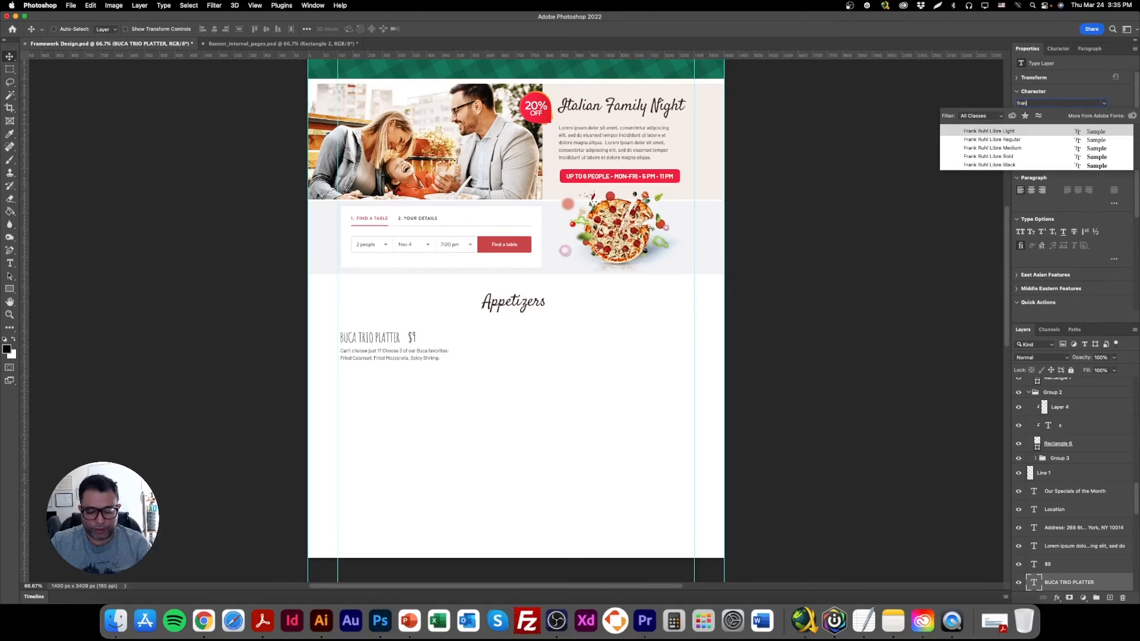
{"action": "left_click", "coordinate": [1006, 143]}
Delete the separate $9 price layer overlapping the BUCA TRIO PLATTER heading.
{"action": "right_click", "coordinate": [410, 343]}
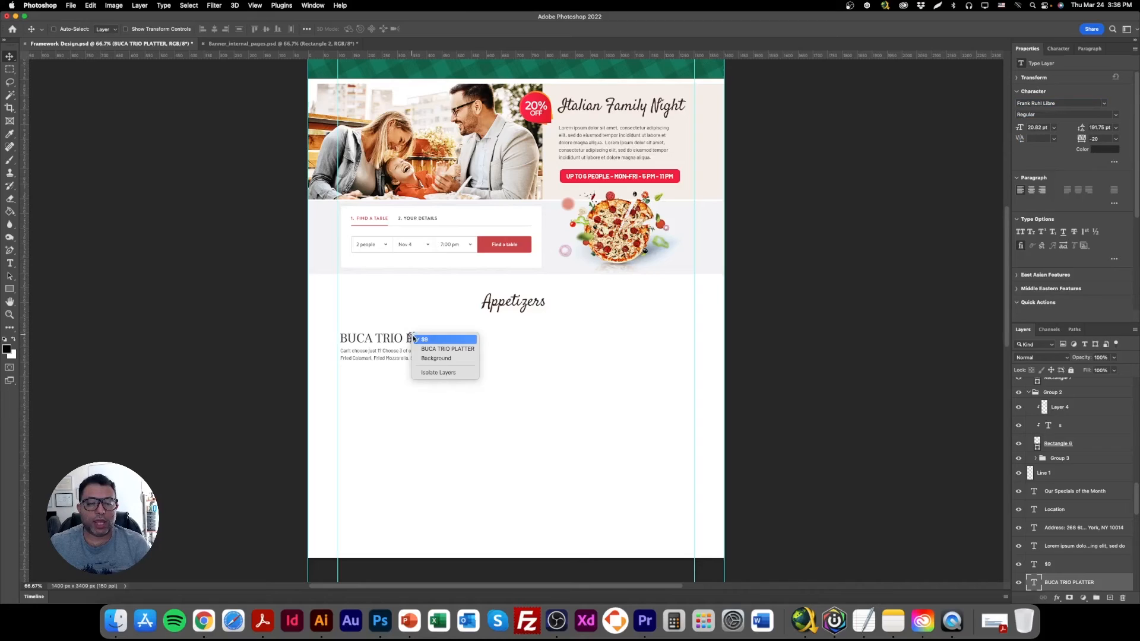
{"action": "left_click", "coordinate": [422, 336]}
{"action": "left_click_drag", "start_coordinate": [423, 336], "coordinate": [496, 343]}
{"action": "key", "text": "Delete"}
Reduce the BUCA TRIO PLATTER heading to 14 pt after trying 16 pt.
{"action": "right_click", "coordinate": [440, 337]}
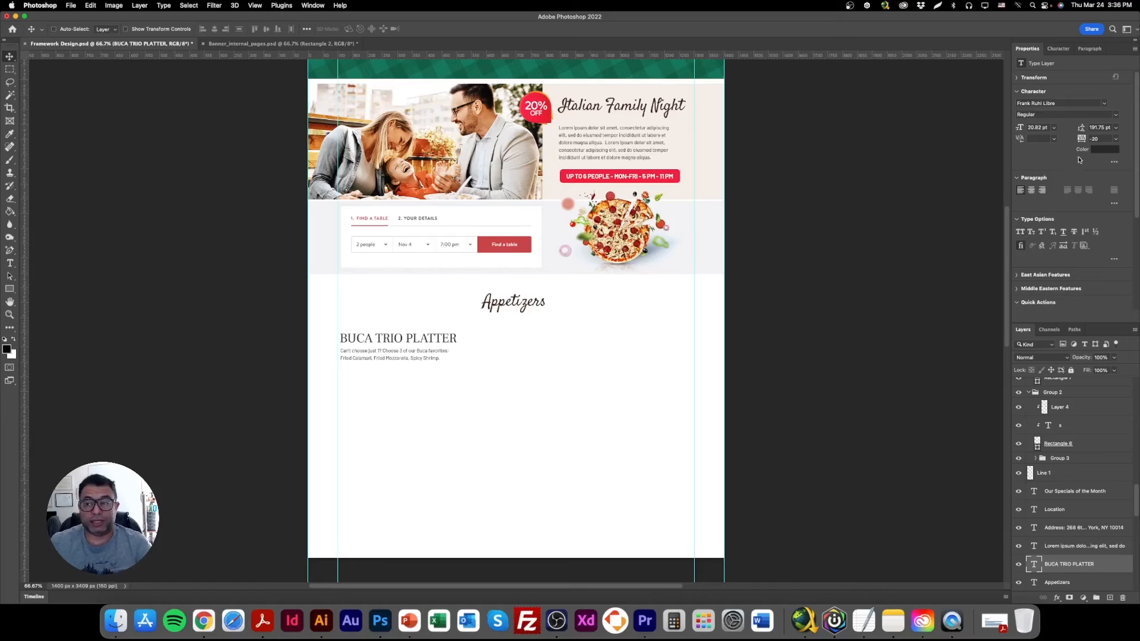
{"action": "left_click", "coordinate": [1042, 128]}
{"action": "type", "text": "16"}
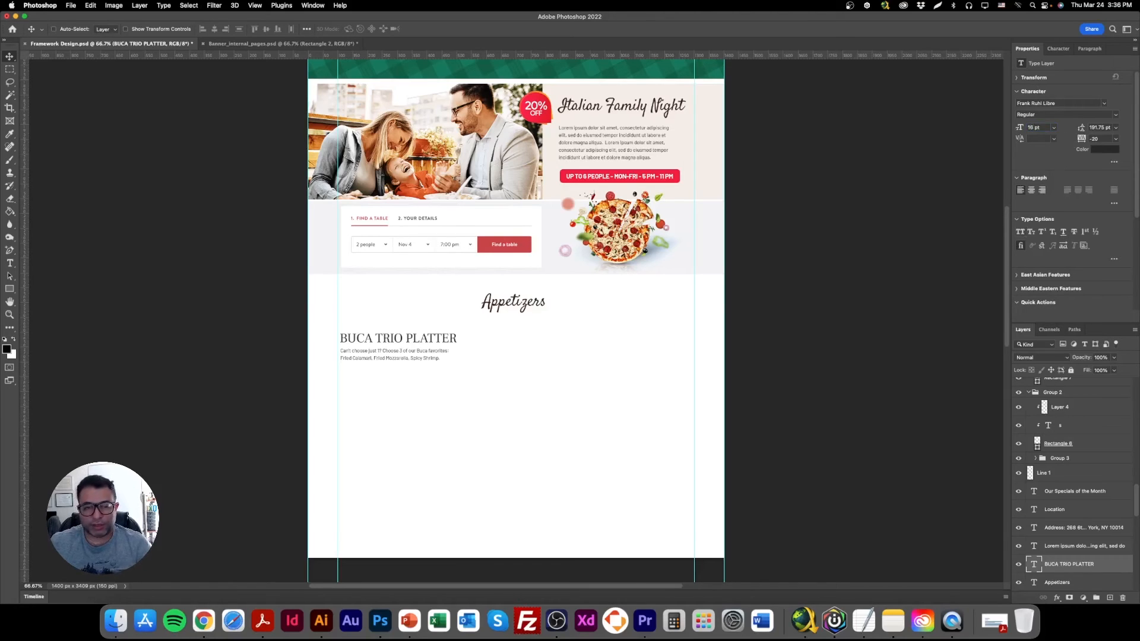
{"action": "key", "text": "Return"}
{"action": "type", "text": "14"}
{"action": "key", "text": "Return"}
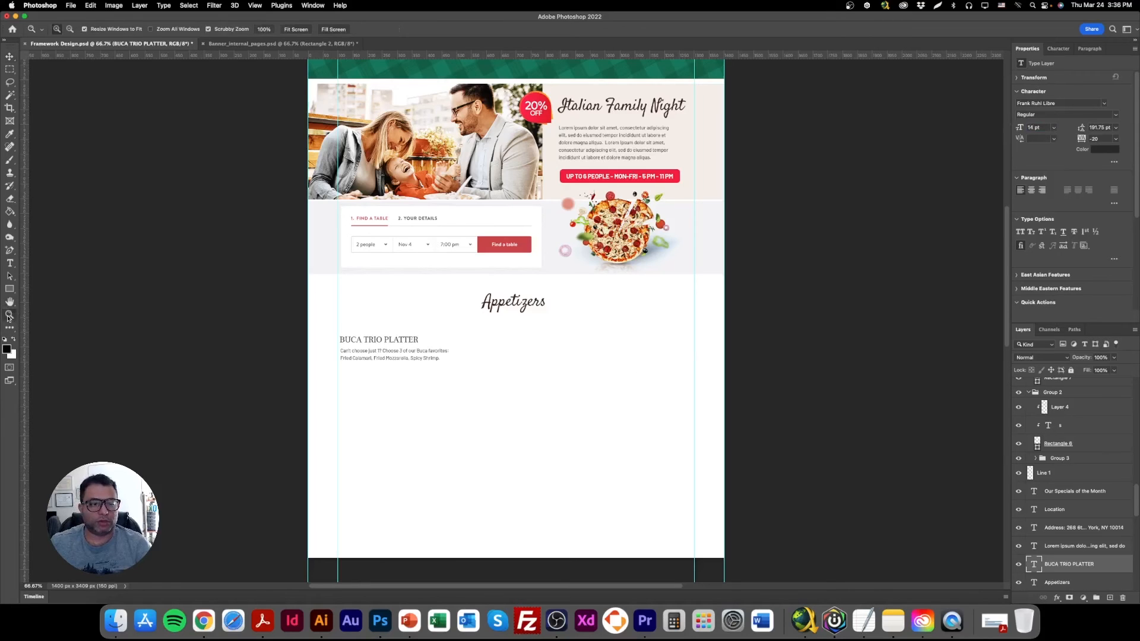
Extend the dish heading so that it reads "BUCA TRIO PLATTER - $9".
{"action": "left_click", "coordinate": [8, 319]}
{"action": "left_click", "coordinate": [300, 383]}
{"action": "left_click", "coordinate": [300, 406]}
{"action": "left_click", "coordinate": [8, 57]}
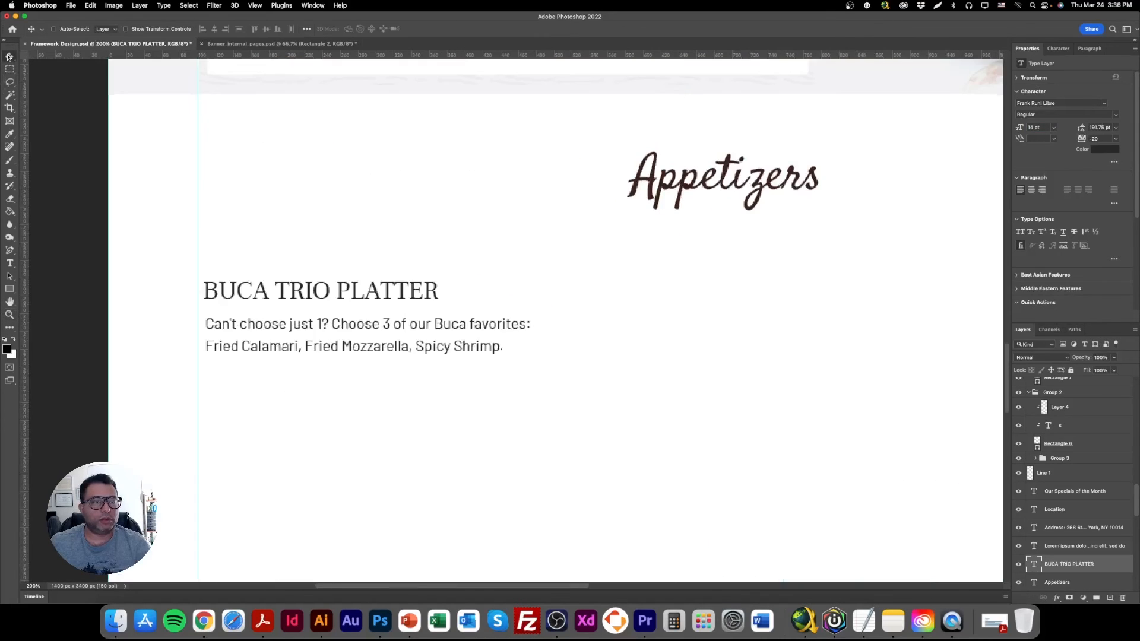
{"action": "right_click", "coordinate": [273, 332]}
{"action": "left_click", "coordinate": [297, 334]}
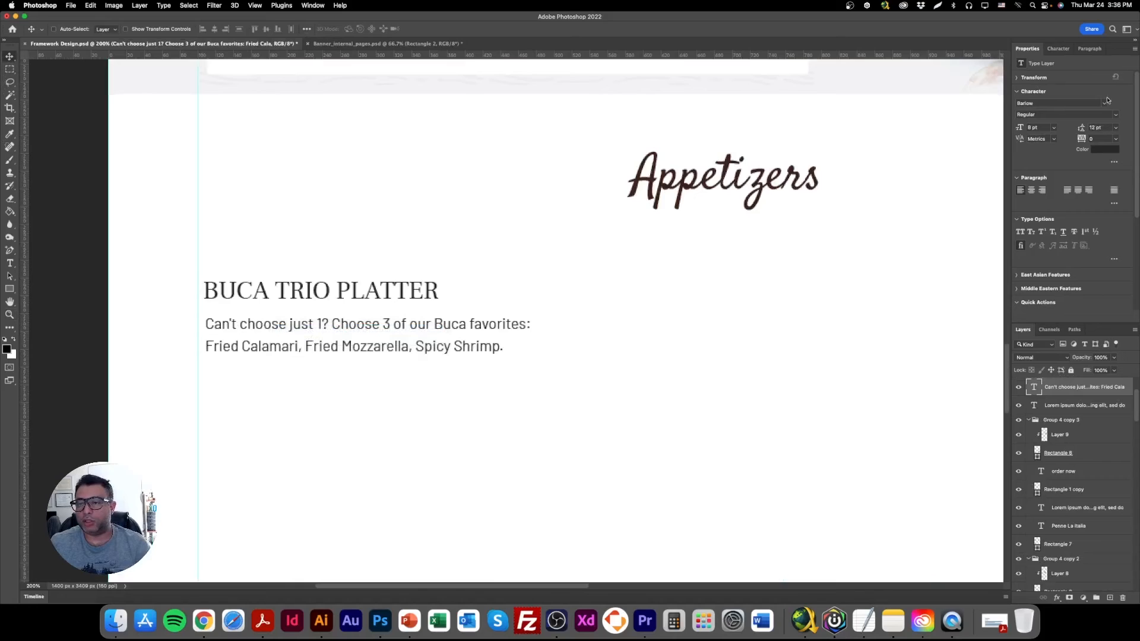
{"action": "double_click", "coordinate": [401, 303]}
{"action": "left_click", "coordinate": [439, 291]}
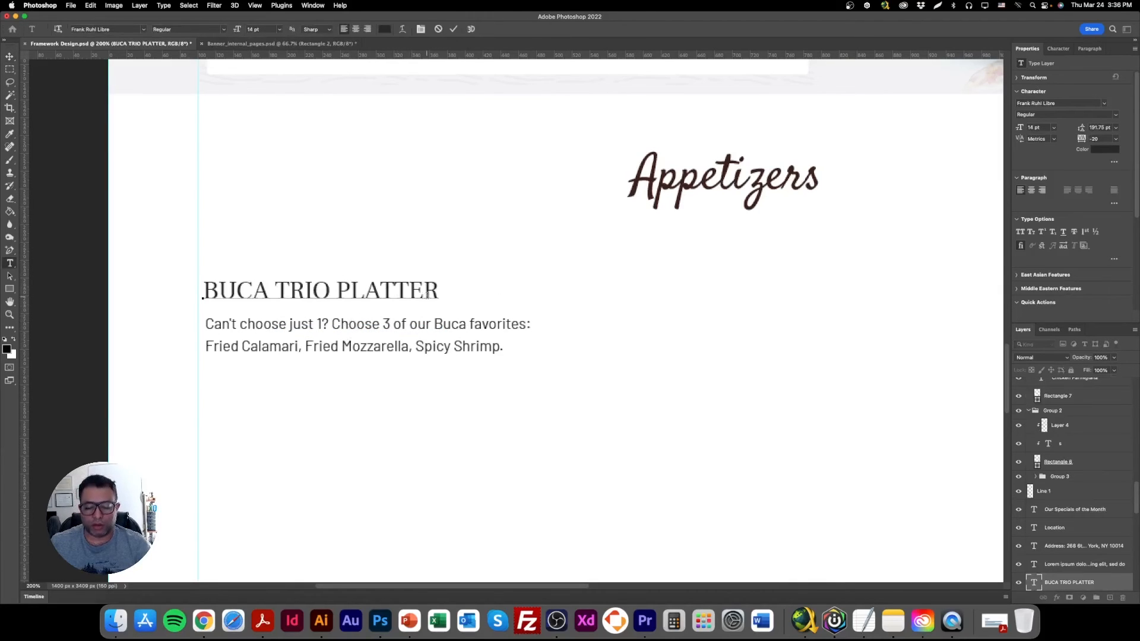
{"action": "type", "text": "- "}
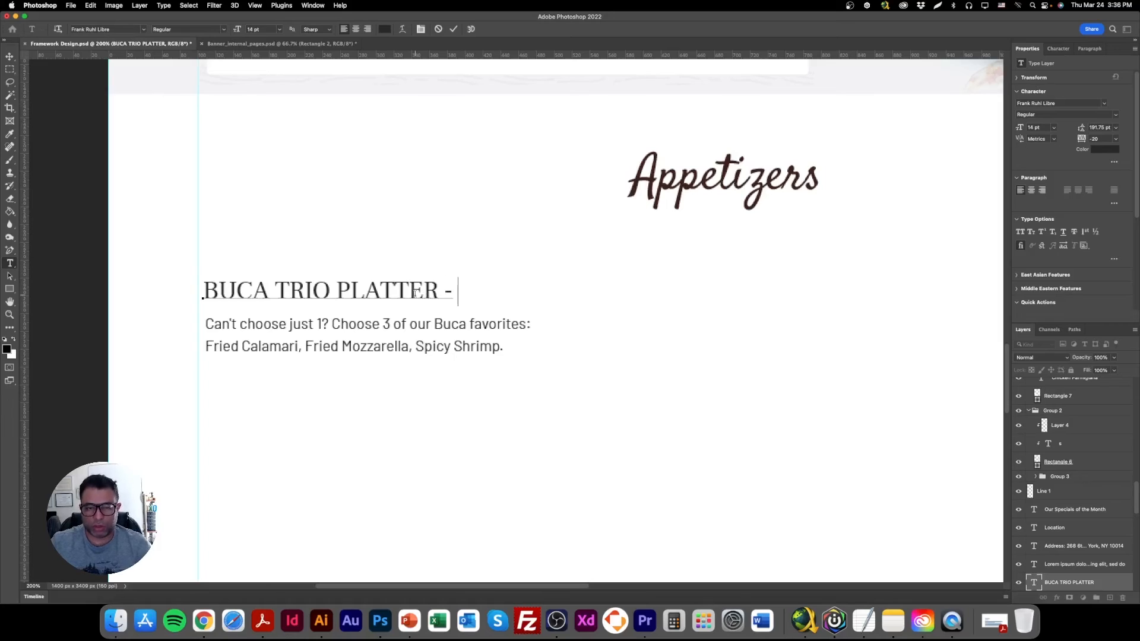
{"action": "type", "text": "$9"}
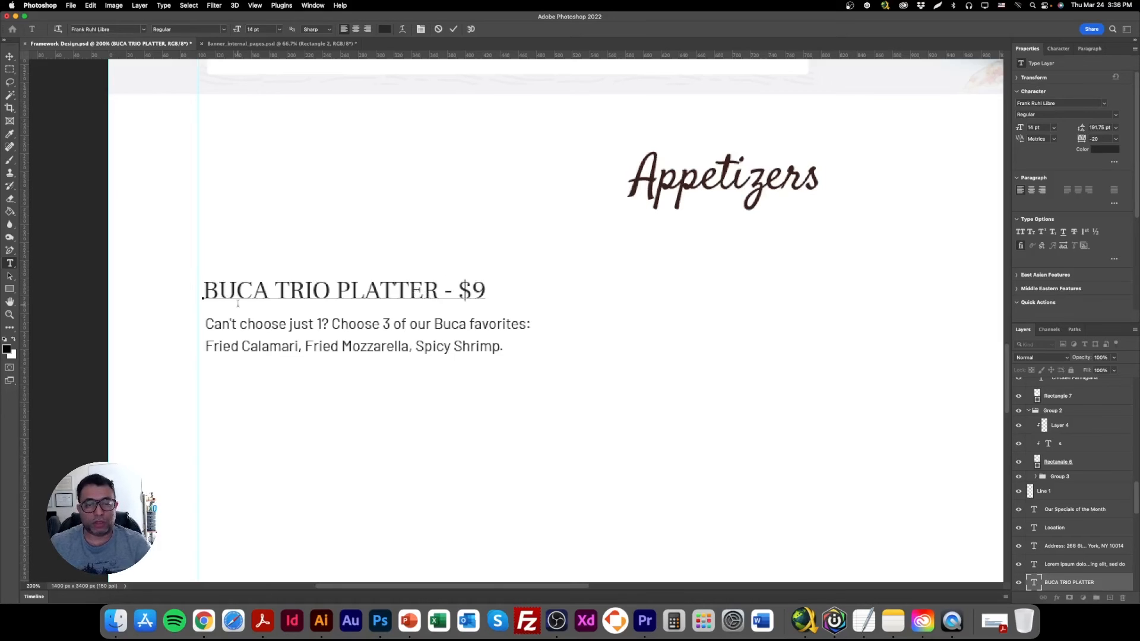
{"action": "left_click", "coordinate": [9, 56]}
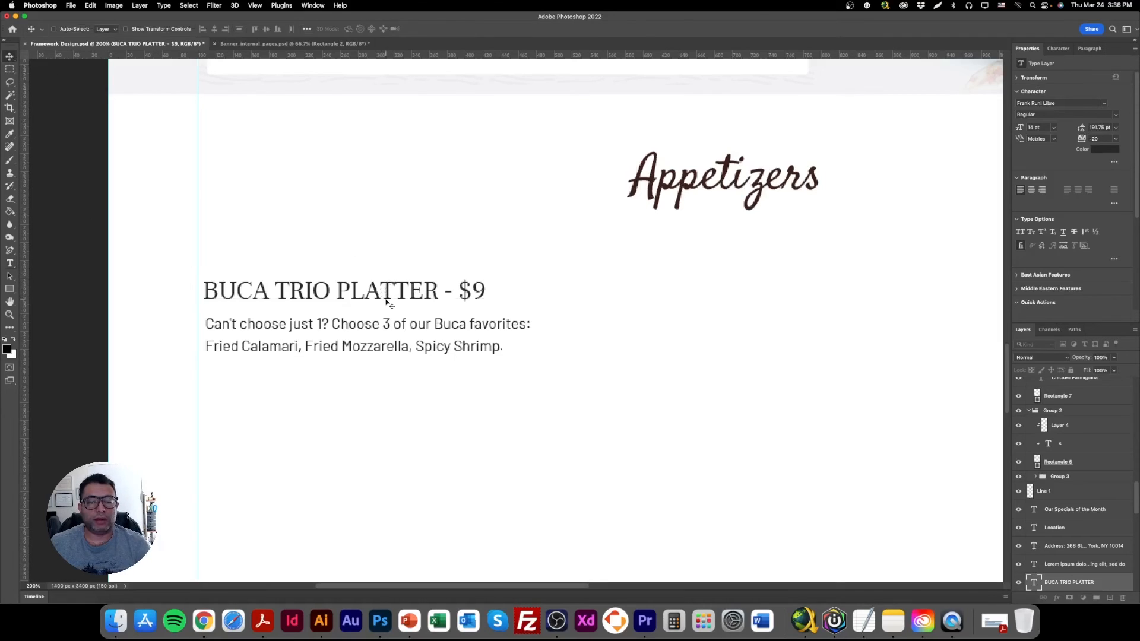
Group the dish heading with its description and give the group a green colour label.
{"action": "key", "text": "super+minus"}
{"action": "key", "text": "super+minus"}
{"action": "key", "text": "super+minus"}
{"action": "right_click", "coordinate": [446, 321]}
{"action": "left_click", "coordinate": [440, 327]}
{"action": "right_click", "coordinate": [450, 314]}
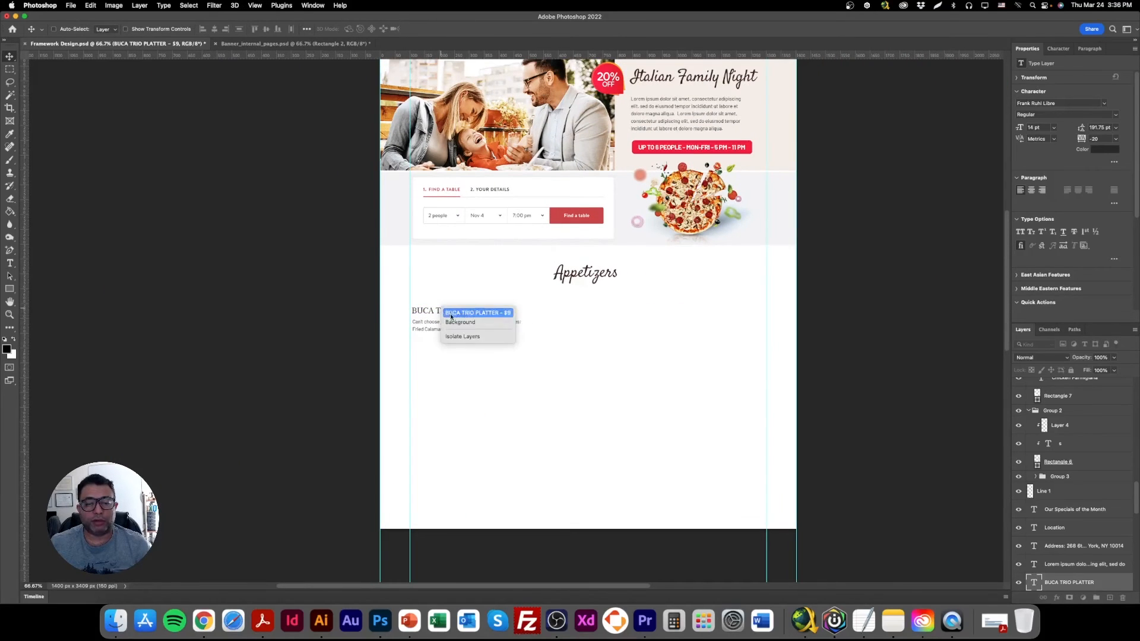
{"action": "left_click", "coordinate": [451, 316]}
{"action": "right_click", "coordinate": [441, 323]}
{"action": "left_click", "coordinate": [456, 326]}
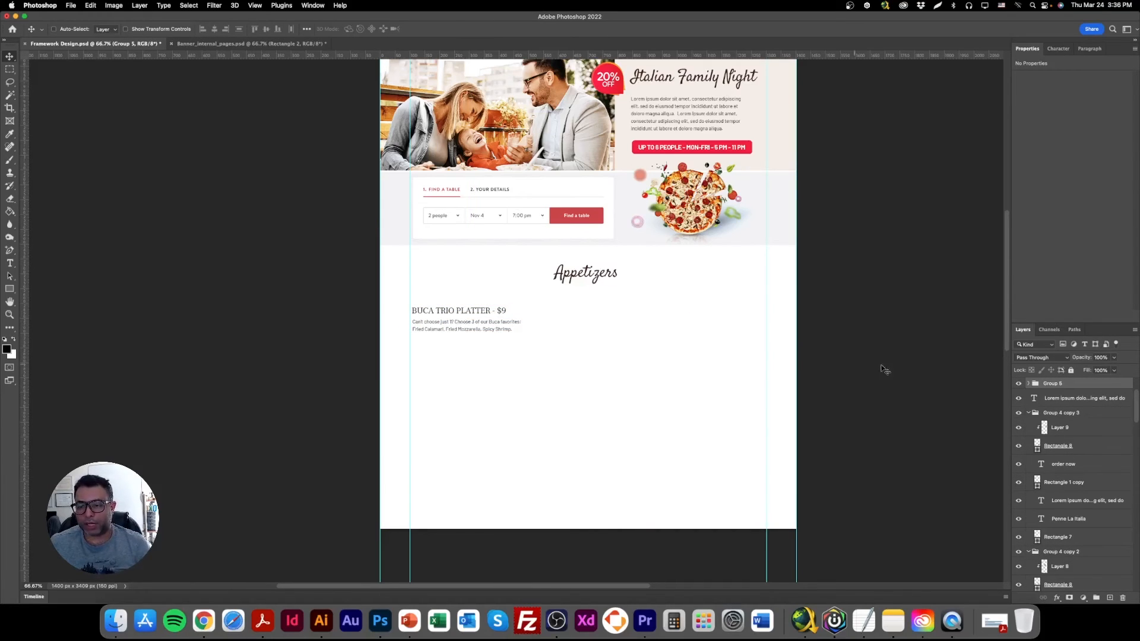
{"action": "right_click", "coordinate": [1019, 383]}
{"action": "left_click", "coordinate": [1041, 447]}
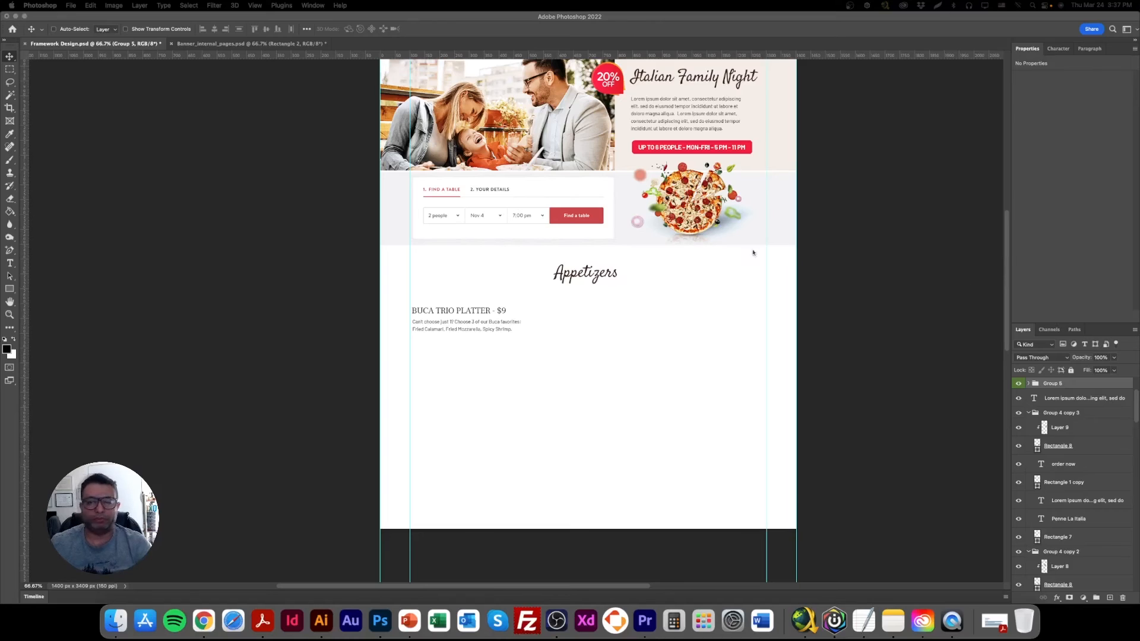
Lay out copies of the dish group as two rows of three under Appetizers and add a Salads heading below.
{"action": "left_click", "coordinate": [458, 325]}
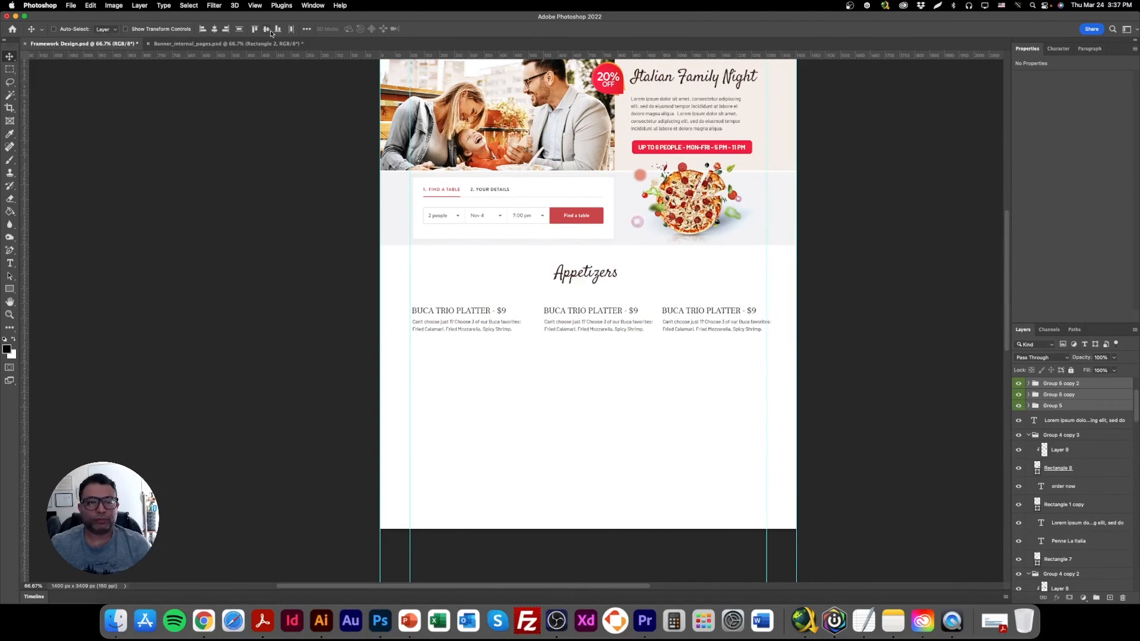
{"action": "left_click_drag", "start_coordinate": [596, 318], "coordinate": [590, 319]}
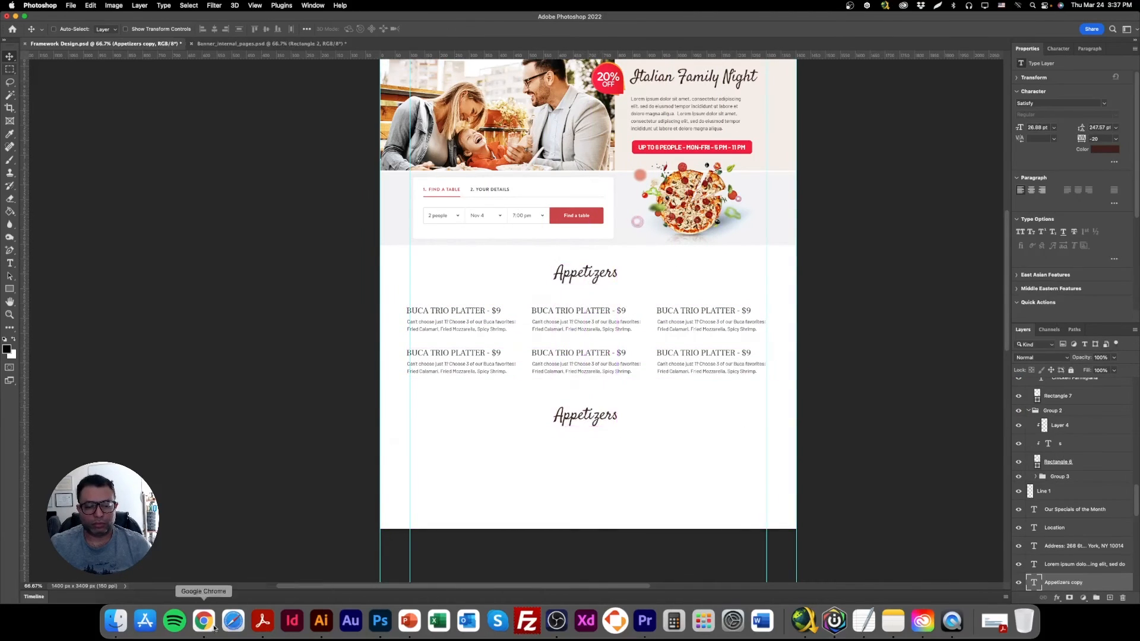
{"action": "left_click", "coordinate": [203, 621]}
{"action": "key", "text": "super+c"}
{"action": "key", "text": "super+Tab"}
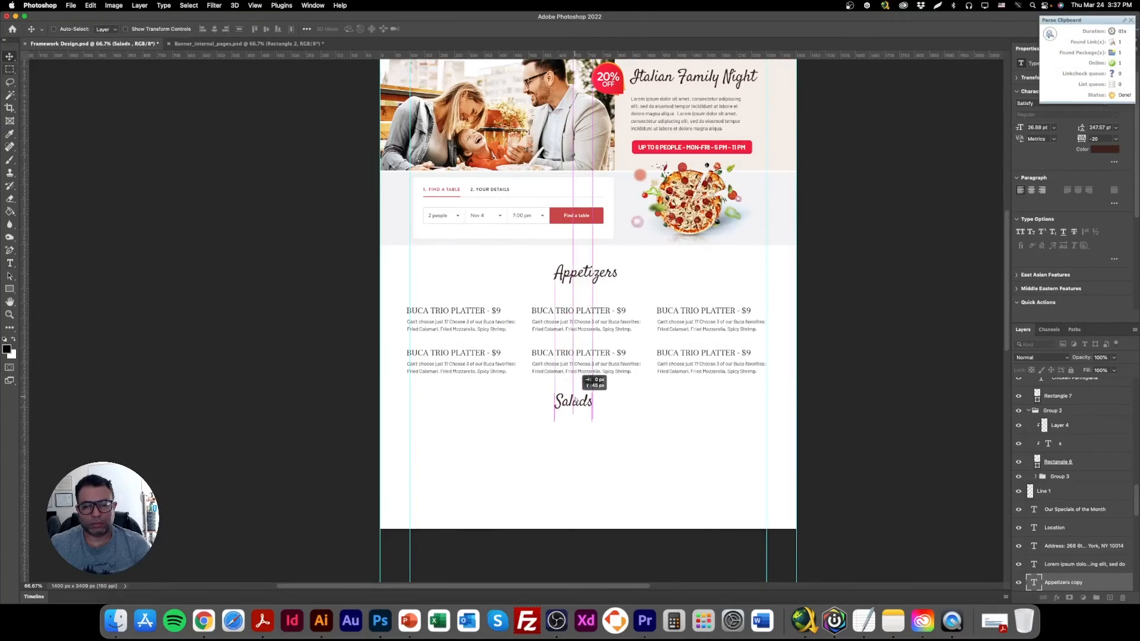
{"action": "right_click", "coordinate": [475, 299]}
{"action": "left_click", "coordinate": [495, 304]}
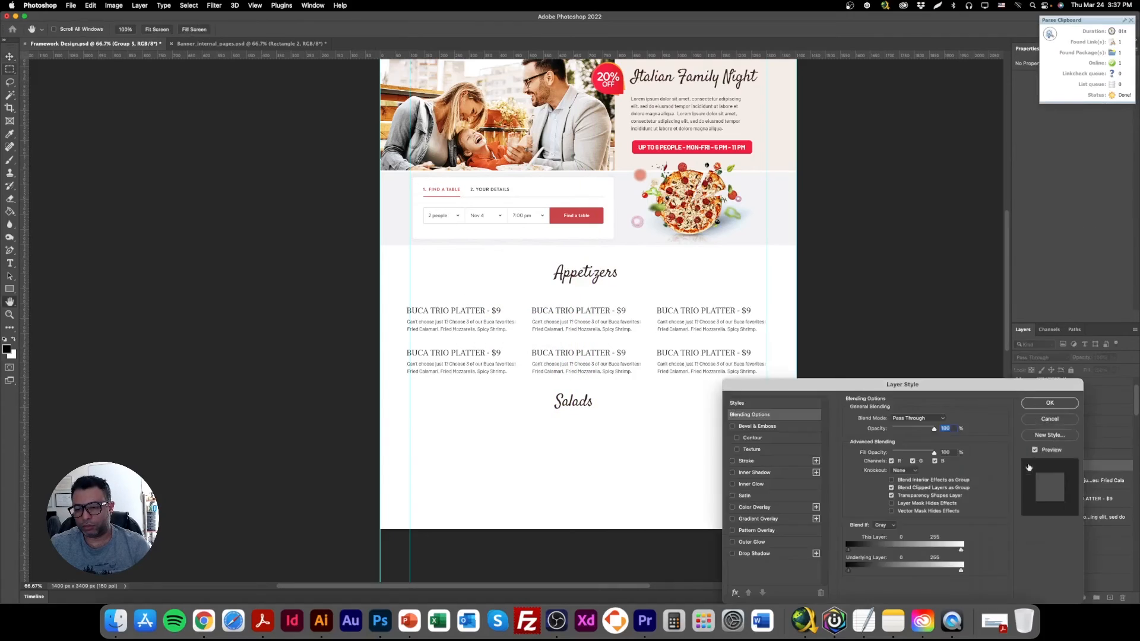
{"action": "left_click", "coordinate": [1036, 420]}
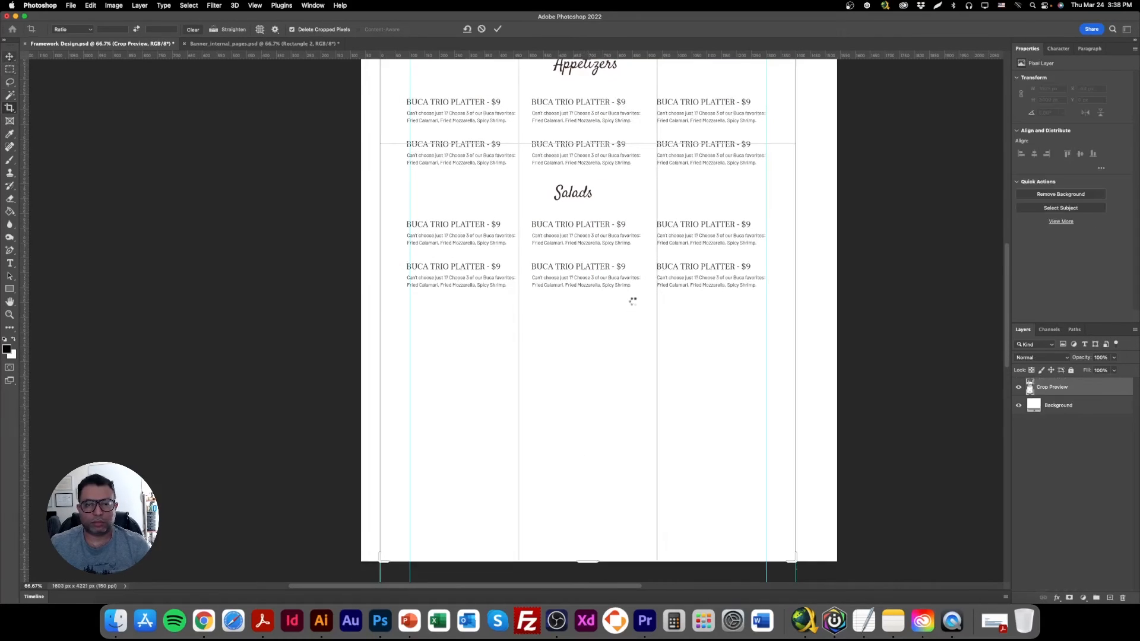
Remove the second row of dish entries under Salads, leaving one row of three.
{"action": "key", "text": "v"}
{"action": "right_click", "coordinate": [710, 258]}
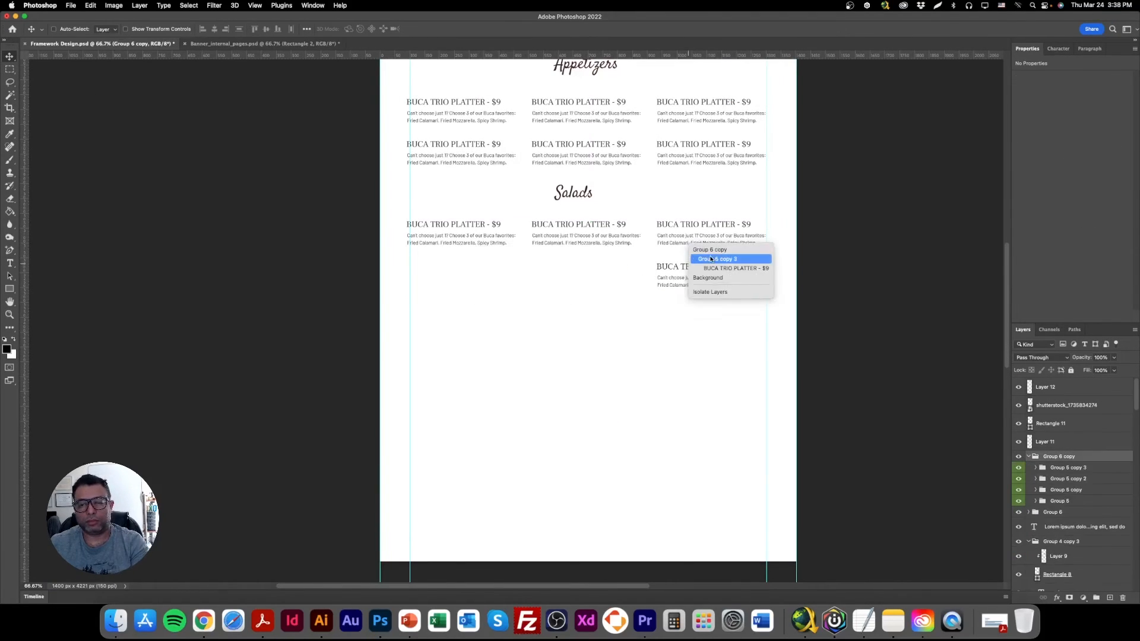
{"action": "left_click", "coordinate": [710, 259]}
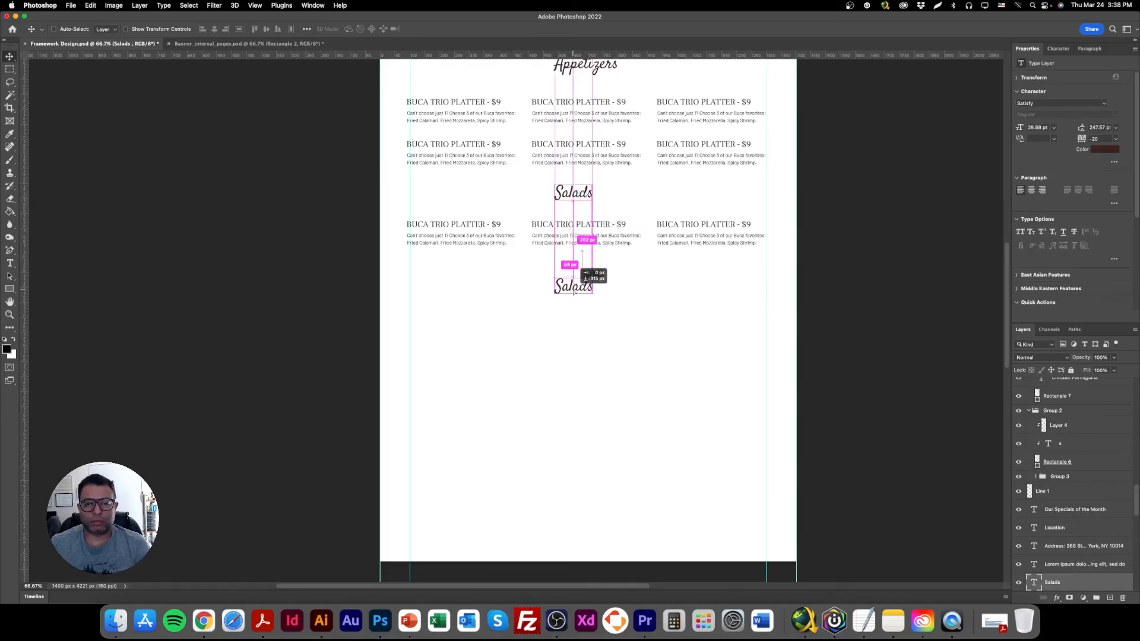
Add a Pizzas heading below Salads with three rows of three dish entries under it.
{"action": "scroll", "coordinate": [588, 297], "scroll_direction": "up", "scroll_amount": 2}
{"action": "key", "text": "super+Tab"}
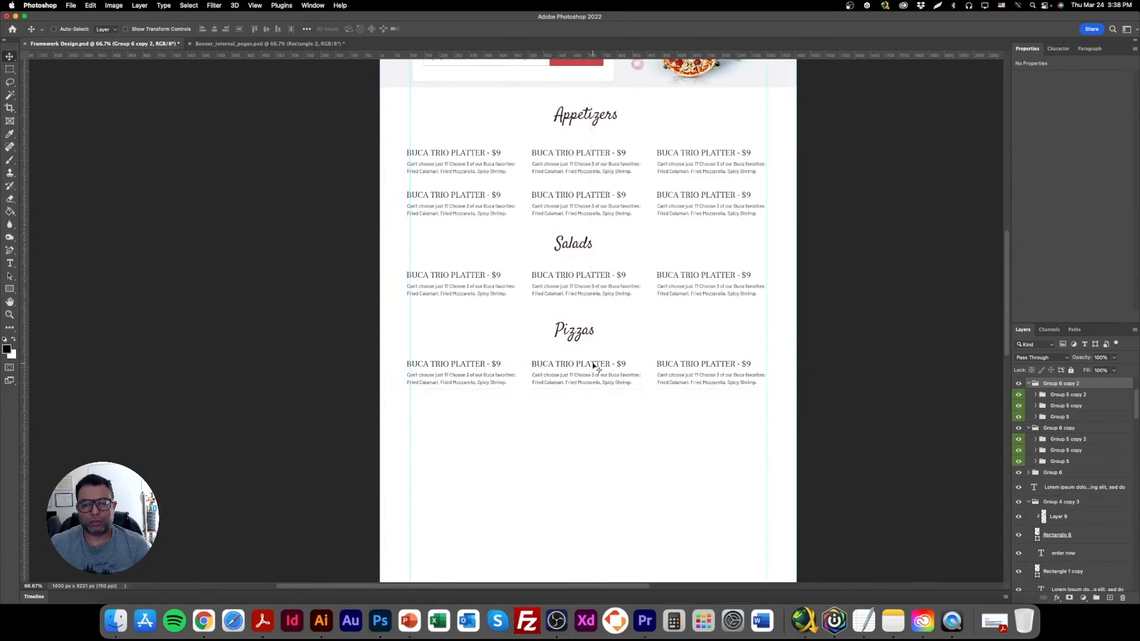
{"action": "left_click_drag", "start_coordinate": [592, 380], "coordinate": [592, 422]}
{"action": "scroll", "coordinate": [588, 297], "scroll_direction": "down", "scroll_amount": 2}
Add a Specialty Pastas heading below the pizzas with two rows of three dish entries.
{"action": "right_click", "coordinate": [579, 233]}
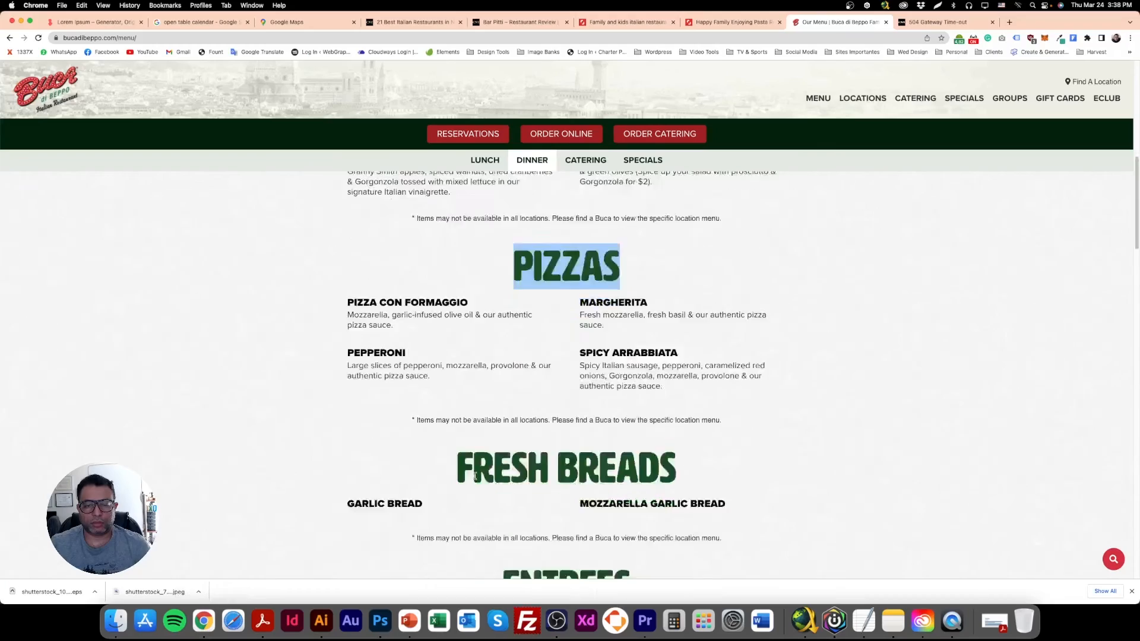
{"action": "scroll", "coordinate": [570, 356], "scroll_direction": "down", "scroll_amount": 5}
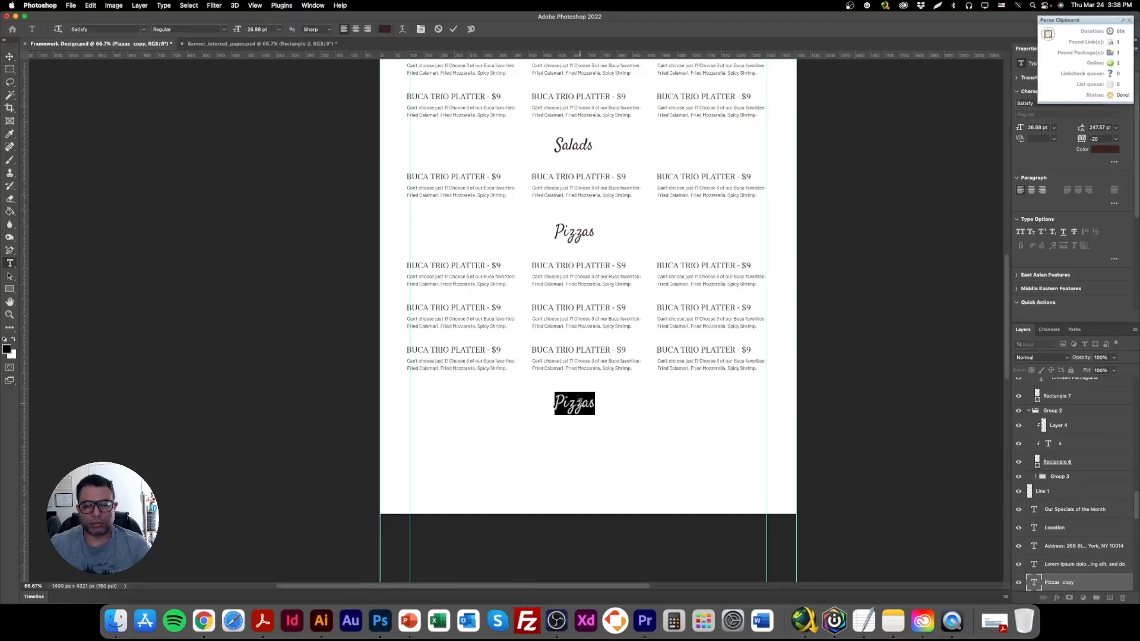
{"action": "key", "text": "super+v"}
{"action": "scroll", "coordinate": [588, 297], "scroll_direction": "up", "scroll_amount": 5}
{"action": "scroll", "coordinate": [588, 296], "scroll_direction": "down", "scroll_amount": 5}
{"action": "right_click", "coordinate": [481, 241]}
Extend the canvas downward with the Crop tool to make room below the Specialty Pastas entries.
{"action": "key", "text": "c"}
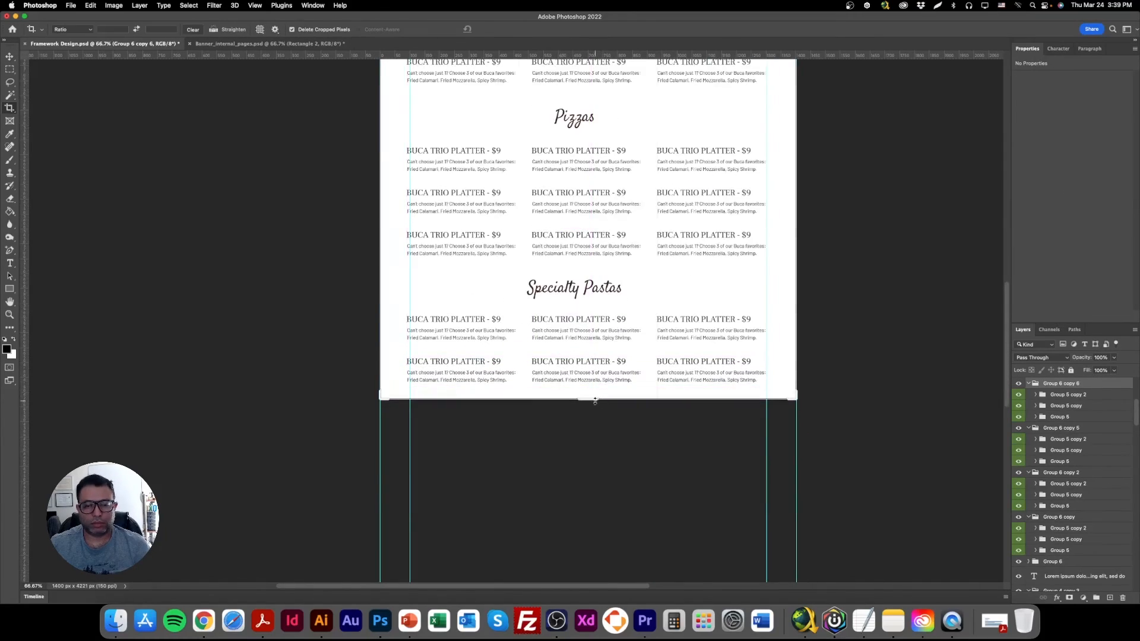
{"action": "left_click_drag", "start_coordinate": [601, 402], "coordinate": [601, 473]}
{"action": "key", "text": "Return"}
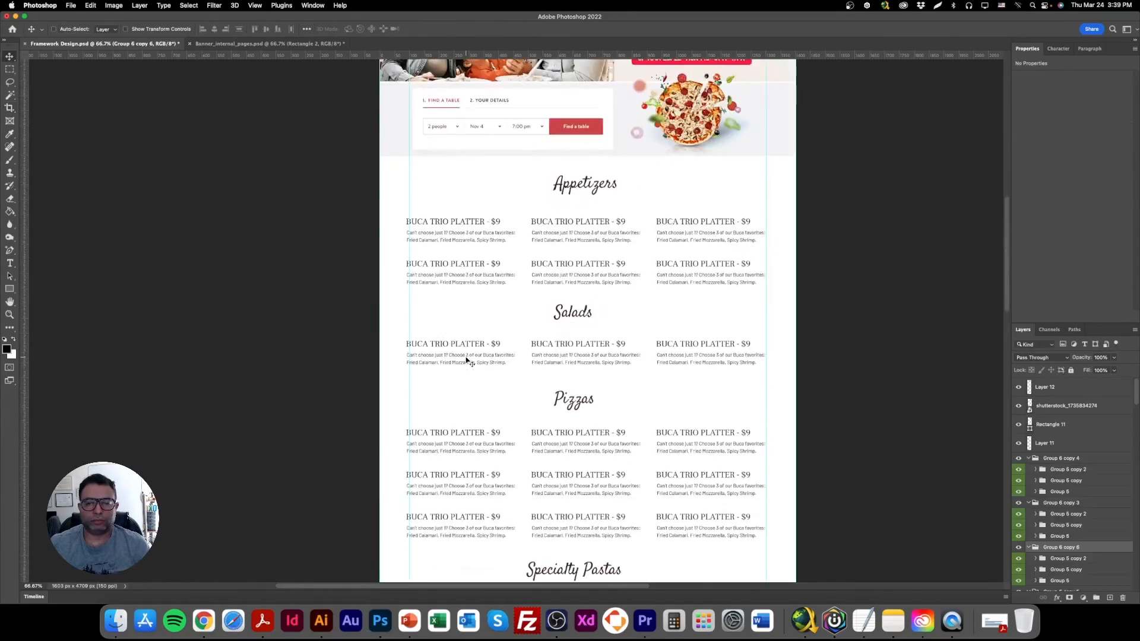
{"action": "scroll", "coordinate": [466, 359], "scroll_direction": "down", "scroll_amount": 6}
{"action": "scroll", "coordinate": [567, 418], "scroll_direction": "up", "scroll_amount": 5}
Align the horizontal centers of the Appetizers, Salads, Pizzas and Specialty Pastas headings and save the document.
{"action": "right_click", "coordinate": [585, 124]}
{"action": "left_click", "coordinate": [601, 129]}
{"action": "left_click_drag", "start_coordinate": [608, 121], "coordinate": [597, 124]}
{"action": "right_click", "coordinate": [573, 252], "text": "shift"}
{"action": "left_click", "coordinate": [589, 259], "text": "shift"}
{"action": "right_click", "coordinate": [571, 341], "text": "shift"}
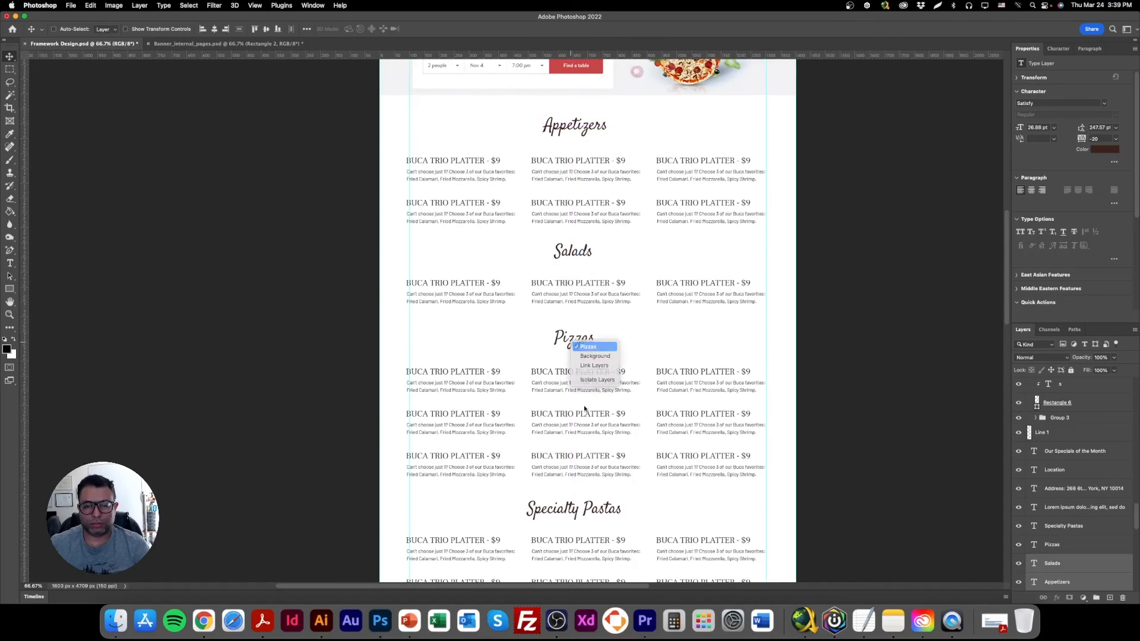
{"action": "left_click", "coordinate": [587, 347], "text": "shift"}
{"action": "right_click", "coordinate": [572, 511], "text": "shift"}
{"action": "left_click", "coordinate": [588, 516], "text": "shift"}
{"action": "left_click", "coordinate": [214, 29]}
{"action": "key", "text": "super+s"}
Move the Appetizers and Salads headings down slightly, closer to their dish rows.
{"action": "scroll", "coordinate": [542, 380], "scroll_direction": "down", "scroll_amount": 5}
{"action": "right_click", "coordinate": [482, 366]}
{"action": "left_click", "coordinate": [502, 375]}
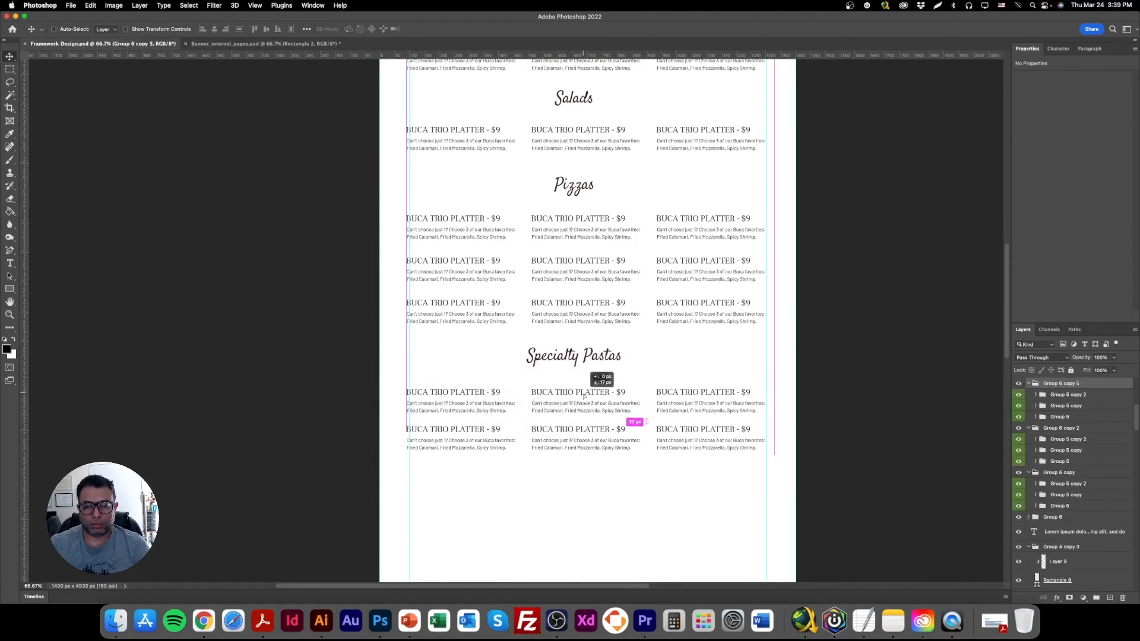
{"action": "scroll", "coordinate": [583, 390], "scroll_direction": "up", "scroll_amount": 5}
{"action": "left_click_drag", "start_coordinate": [582, 97], "coordinate": [582, 105]}
{"action": "right_click", "coordinate": [576, 223]}
{"action": "left_click", "coordinate": [591, 230]}
{"action": "double_click", "coordinate": [585, 227]}
{"action": "left_click", "coordinate": [10, 57]}
{"action": "left_click_drag", "start_coordinate": [582, 226], "coordinate": [582, 234]}
Move the Pizzas heading and its dish rows up, tightening the gaps below the Salads row and the heading.
{"action": "right_click", "coordinate": [576, 311]}
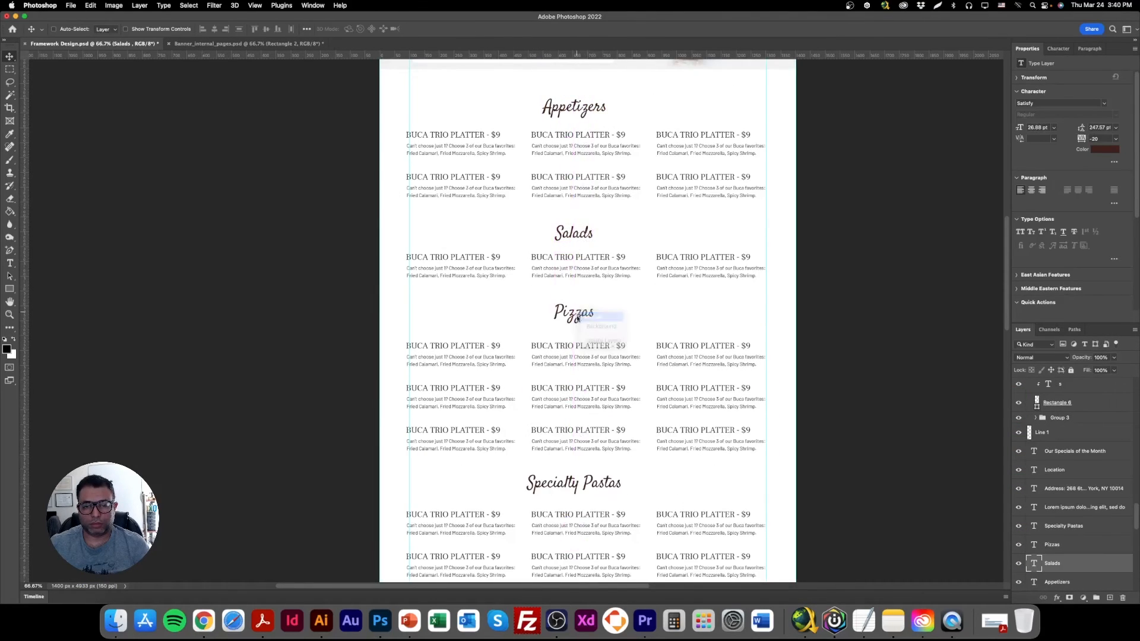
{"action": "left_click", "coordinate": [592, 318]}
{"action": "right_click", "coordinate": [583, 317]}
{"action": "left_click", "coordinate": [593, 323]}
{"action": "right_click", "coordinate": [432, 344], "text": "shift"}
{"action": "left_click", "coordinate": [451, 331], "text": "shift"}
{"action": "right_click", "coordinate": [460, 387], "text": "shift"}
{"action": "left_click", "coordinate": [478, 375], "text": "shift"}
{"action": "left_click_drag", "start_coordinate": [580, 451], "coordinate": [581, 441]}
Move the Specialty Pastas heading and its two dish rows up toward the pizza entries and save the document.
{"action": "scroll", "coordinate": [559, 480], "scroll_direction": "down", "scroll_amount": 4}
{"action": "right_click", "coordinate": [558, 387]}
{"action": "left_click", "coordinate": [570, 393]}
{"action": "right_click", "coordinate": [485, 419], "text": "shift"}
{"action": "left_click", "coordinate": [503, 402], "text": "shift"}
{"action": "scroll", "coordinate": [592, 461], "scroll_direction": "up", "scroll_amount": 4}
{"action": "key", "text": "super+s"}
Review the spacing and layout of the four menu sections and compare them with the upper part of the page.
{"action": "scroll", "coordinate": [570, 461], "scroll_direction": "down", "scroll_amount": 5}
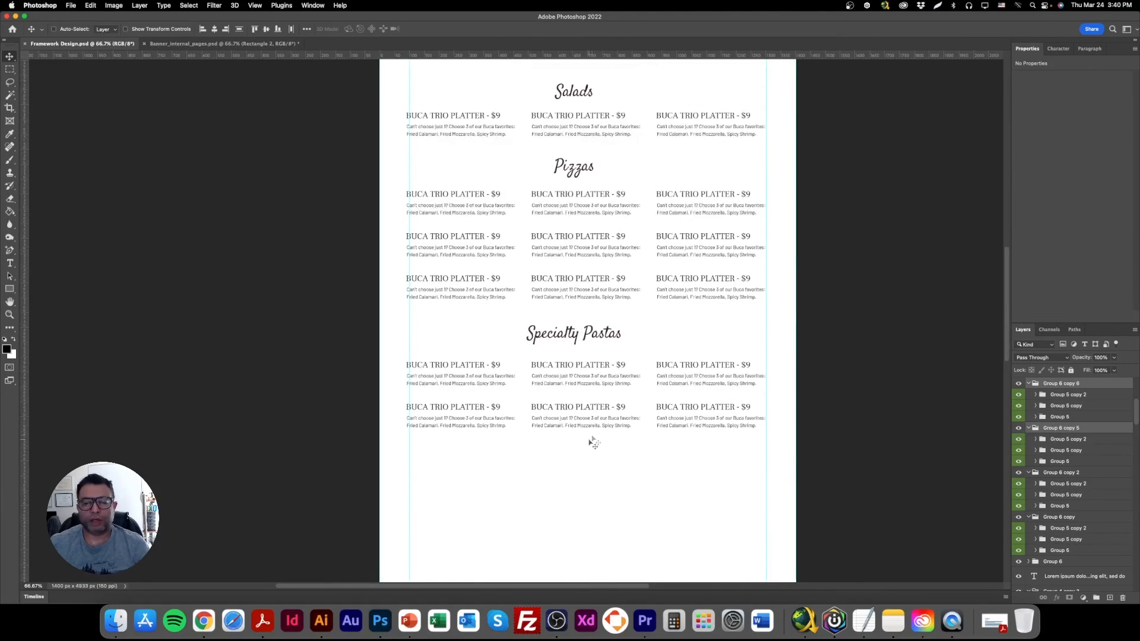
{"action": "scroll", "coordinate": [576, 484], "scroll_direction": "up", "scroll_amount": 4}
{"action": "scroll", "coordinate": [577, 481], "scroll_direction": "down", "scroll_amount": 5}
{"action": "scroll", "coordinate": [576, 481], "scroll_direction": "up", "scroll_amount": 4}
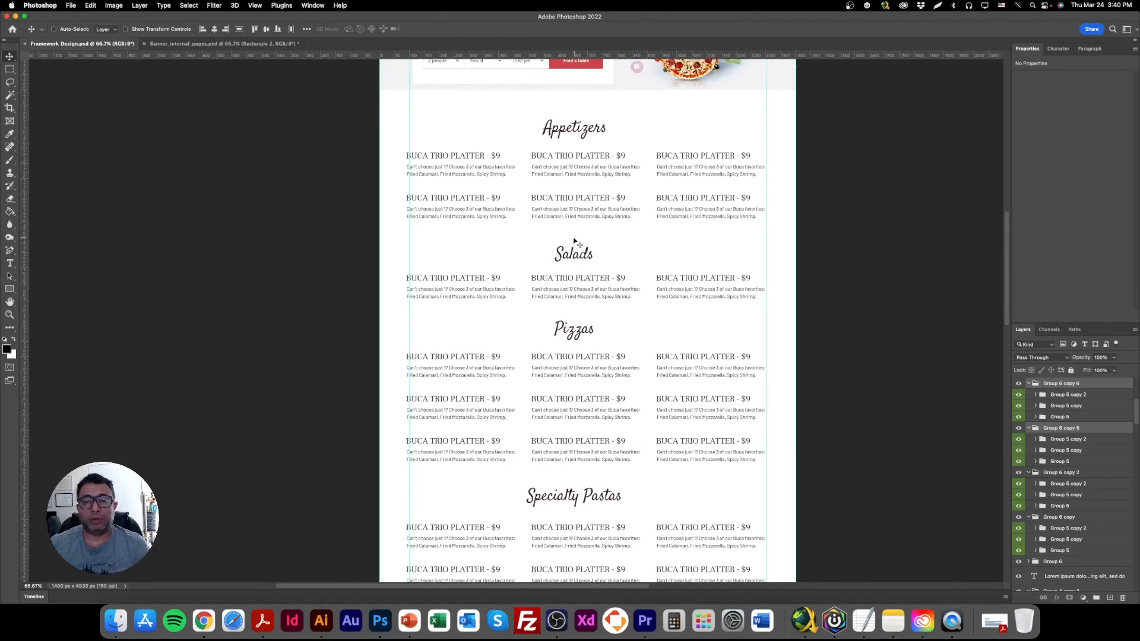
{"action": "scroll", "coordinate": [536, 285], "scroll_direction": "up", "scroll_amount": 1}
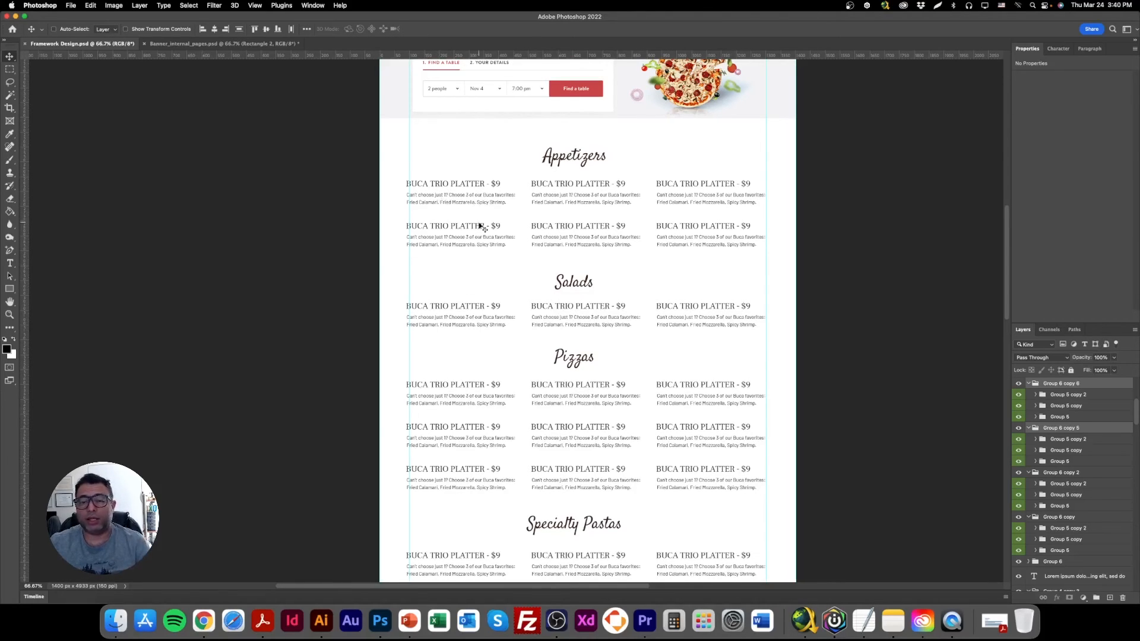
{"action": "scroll", "coordinate": [478, 256], "scroll_direction": "down", "scroll_amount": 7}
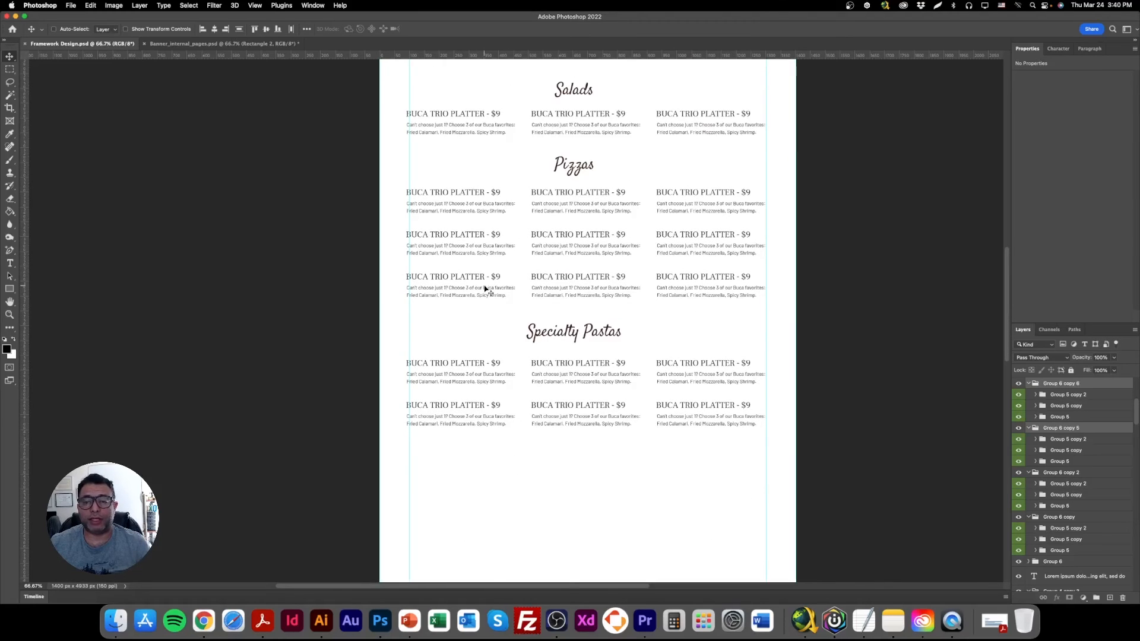
{"action": "scroll", "coordinate": [487, 286], "scroll_direction": "up", "scroll_amount": 8}
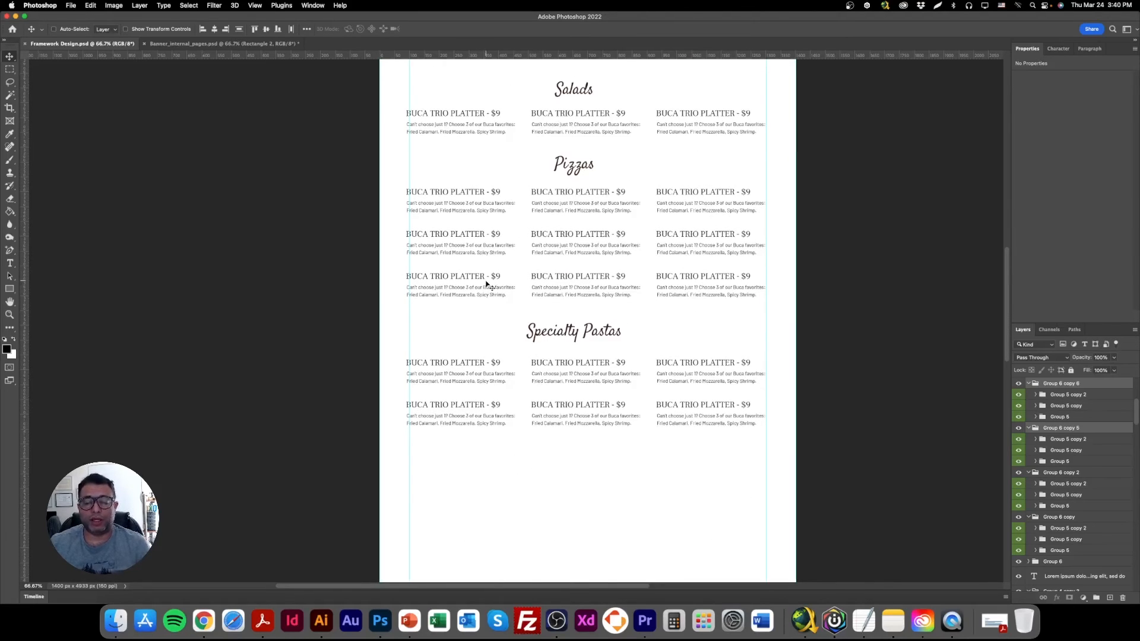
{"action": "scroll", "coordinate": [487, 286], "scroll_direction": "up", "scroll_amount": 3}
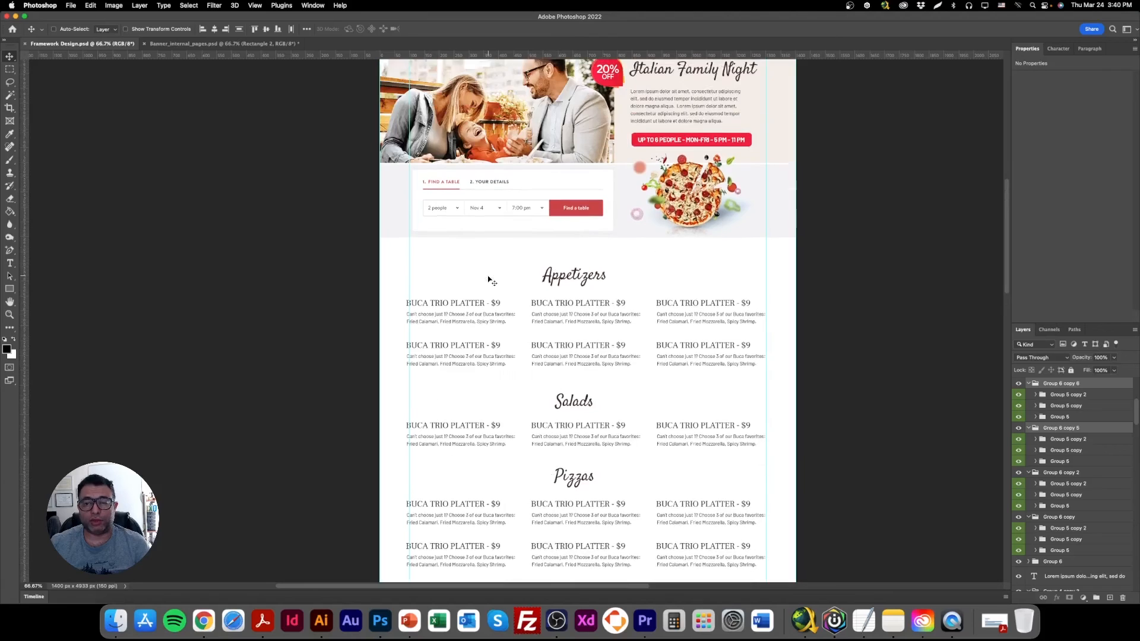
{"action": "scroll", "coordinate": [488, 279], "scroll_direction": "down", "scroll_amount": 15}
{"action": "scroll", "coordinate": [471, 257], "scroll_direction": "up", "scroll_amount": 15}
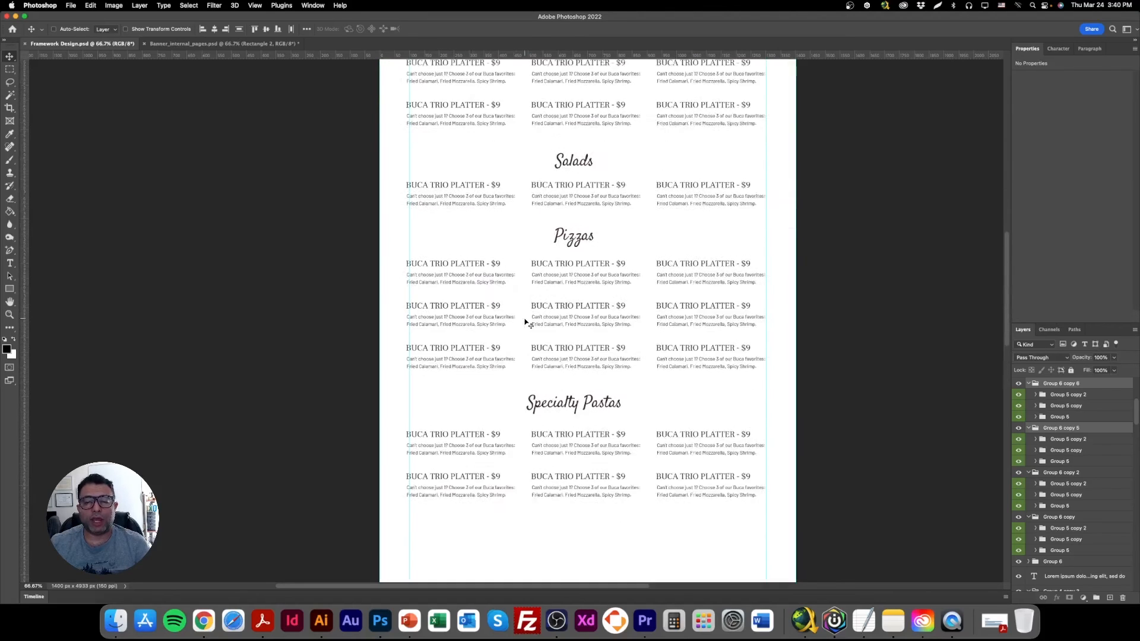
{"action": "scroll", "coordinate": [526, 322], "scroll_direction": "up", "scroll_amount": 13}
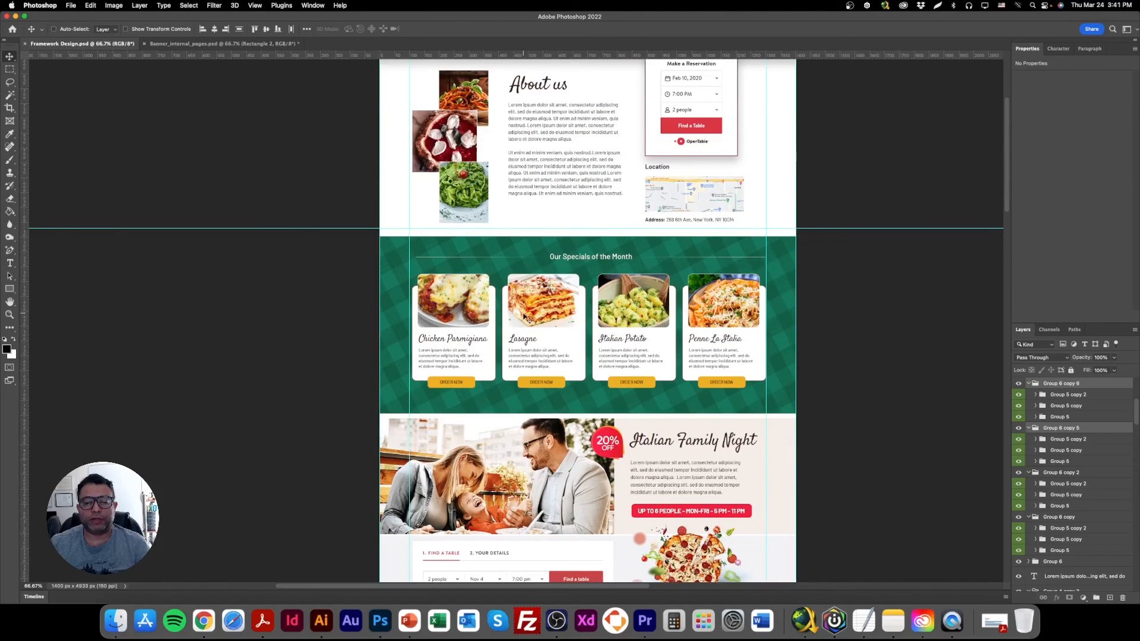
{"action": "scroll", "coordinate": [524, 316], "scroll_direction": "down", "scroll_amount": 16}
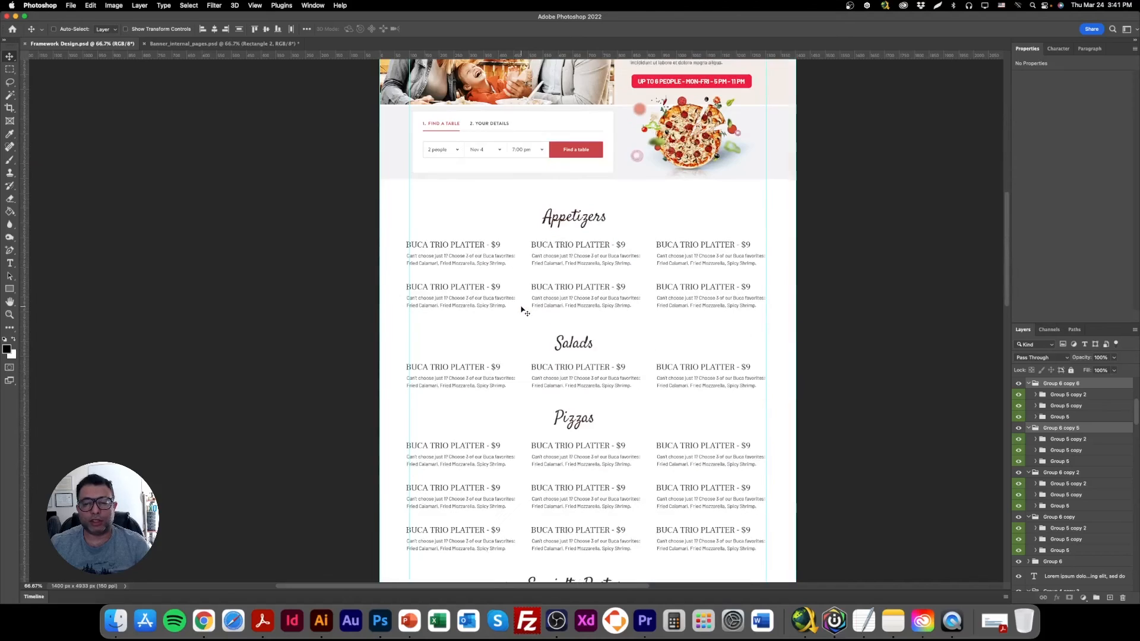
Select the family photo, discount badge, heading, description and red schedule strip in the Italian Family Night band.
{"action": "scroll", "coordinate": [521, 307], "scroll_direction": "down", "scroll_amount": 15}
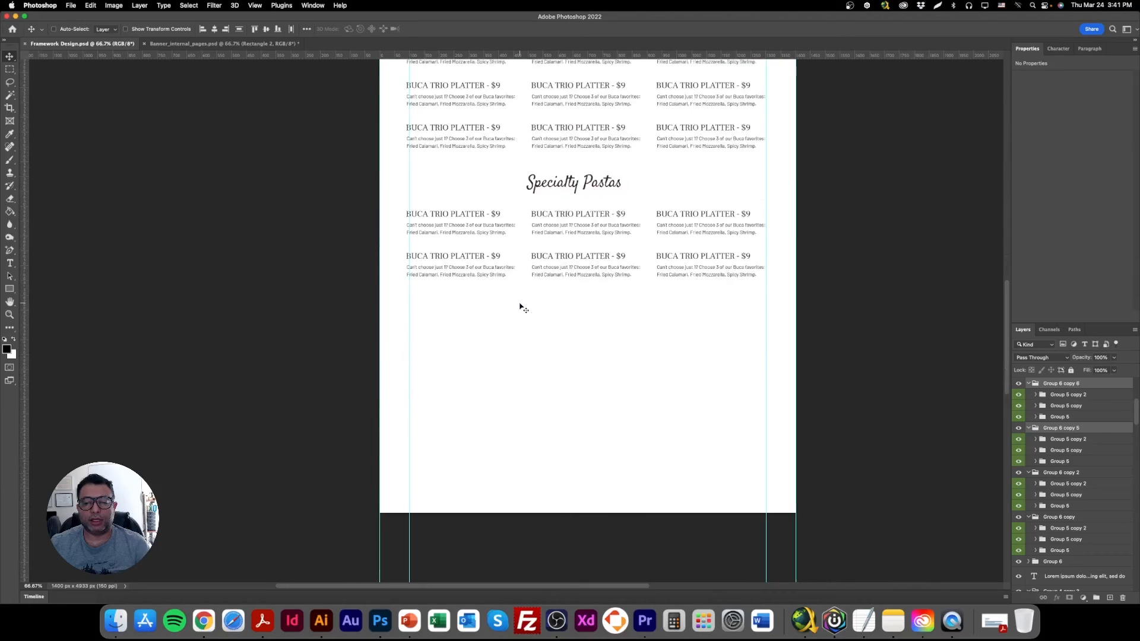
{"action": "scroll", "coordinate": [521, 307], "scroll_direction": "up", "scroll_amount": 17}
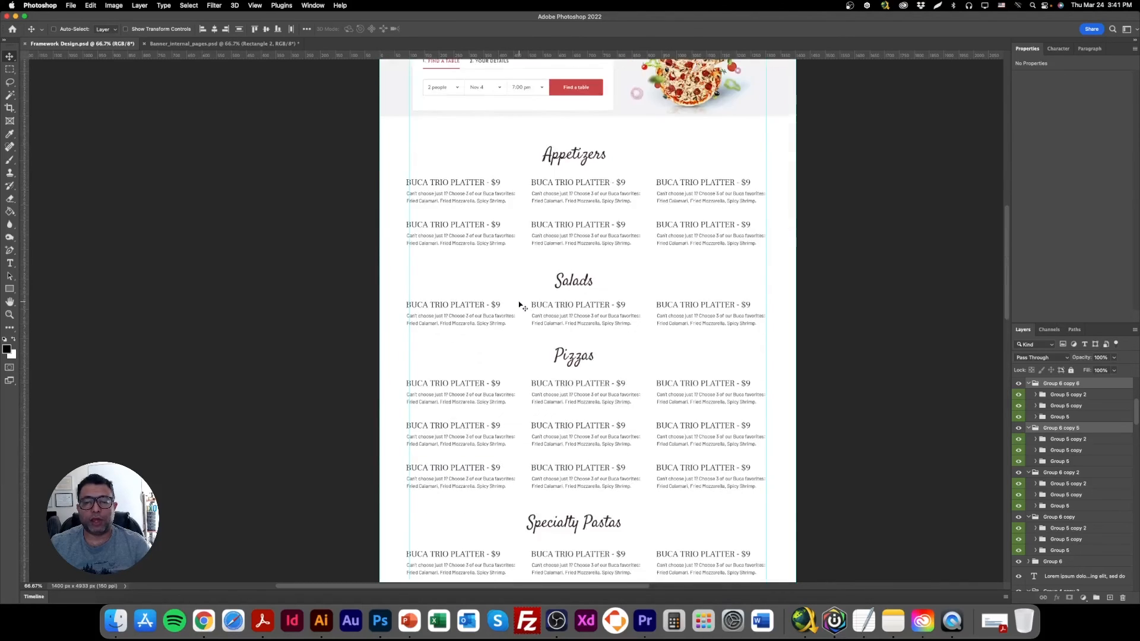
{"action": "scroll", "coordinate": [521, 306], "scroll_direction": "up", "scroll_amount": 4}
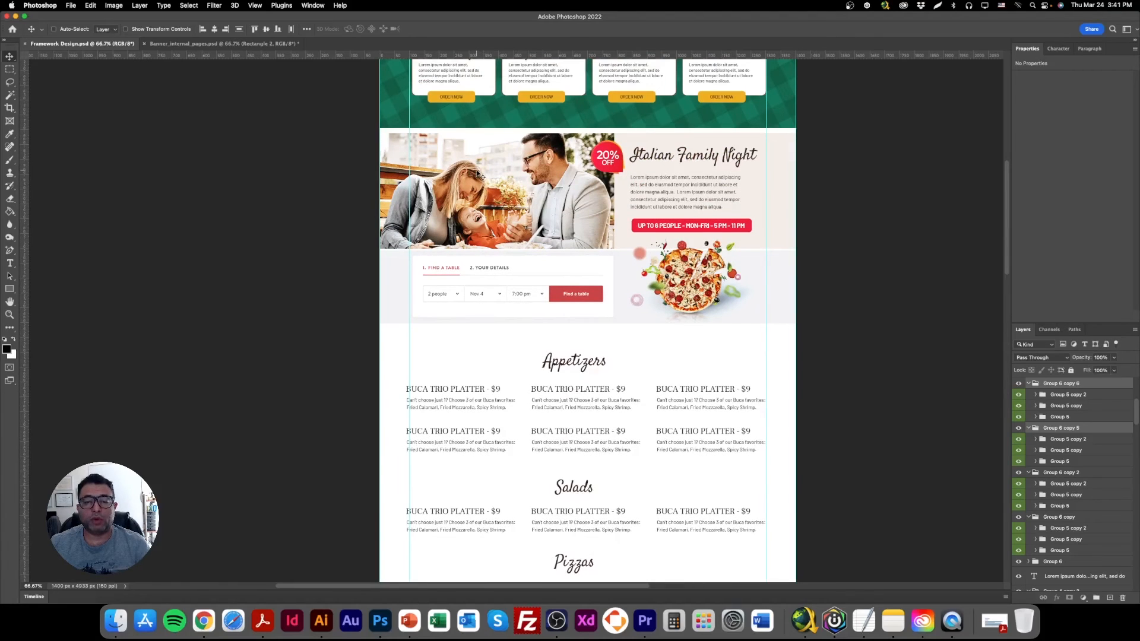
{"action": "right_click", "coordinate": [468, 149]}
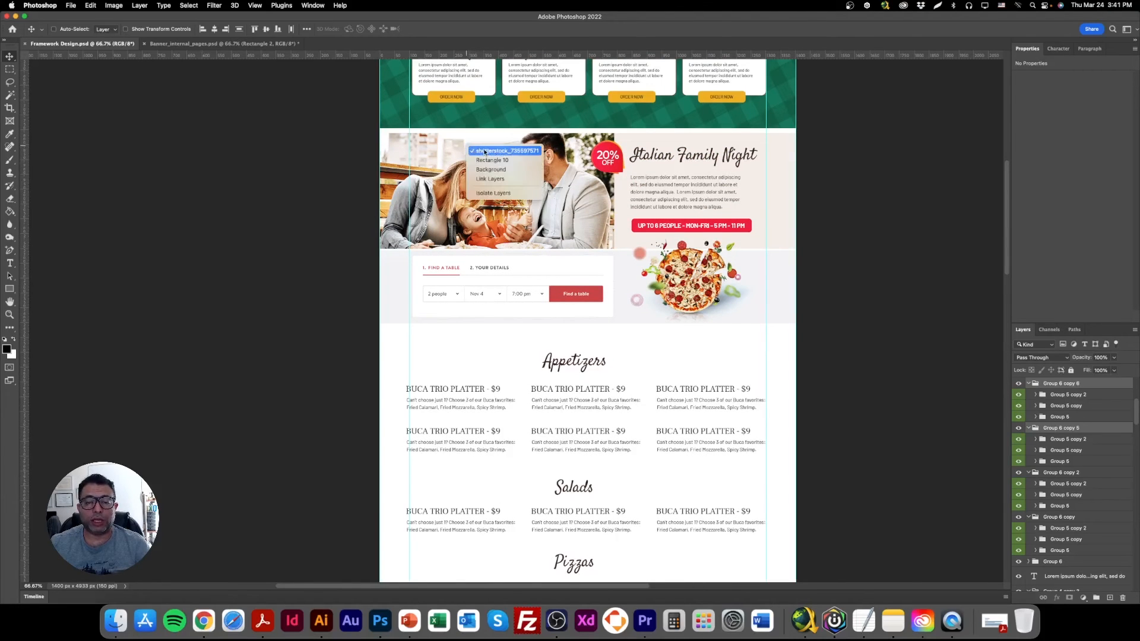
{"action": "left_click", "coordinate": [484, 152]}
{"action": "right_click", "coordinate": [611, 154]}
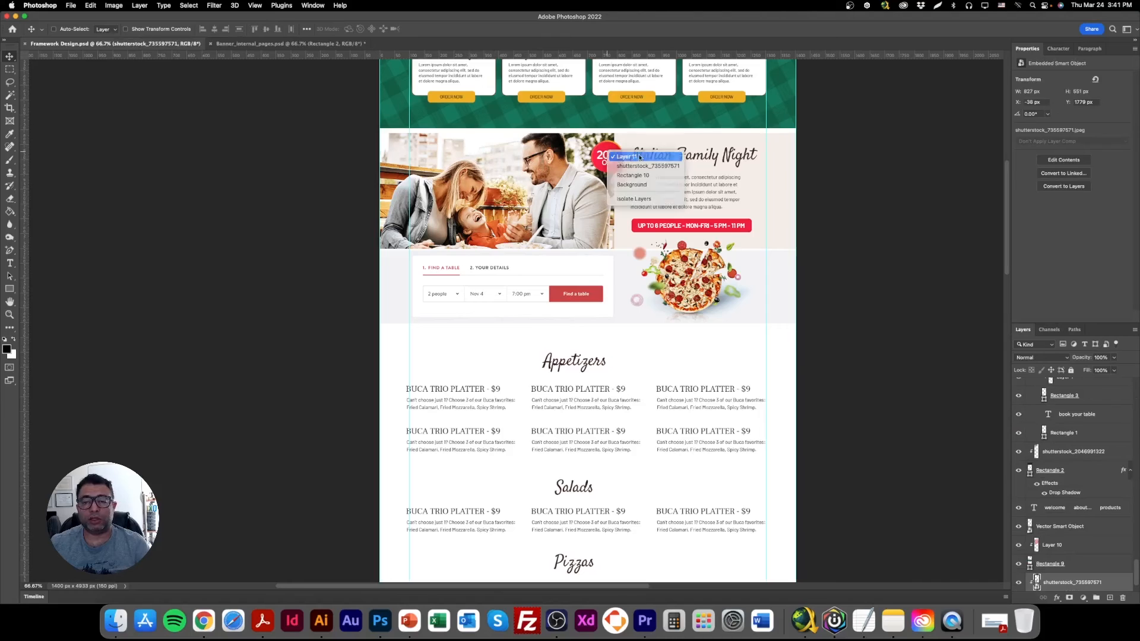
{"action": "left_click", "coordinate": [639, 157], "text": "shift"}
{"action": "right_click", "coordinate": [645, 153], "text": "shift"}
{"action": "left_click", "coordinate": [656, 158], "text": "shift"}
{"action": "right_click", "coordinate": [647, 177], "text": "shift"}
{"action": "left_click", "coordinate": [660, 183], "text": "shift"}
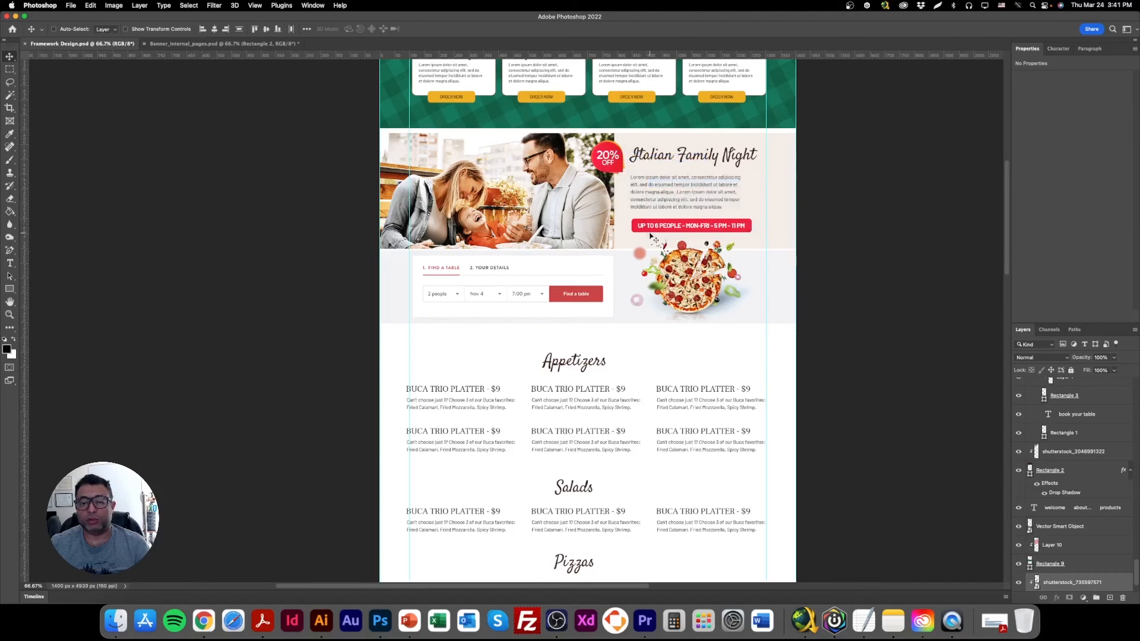
{"action": "right_click", "coordinate": [651, 226], "text": "shift"}
{"action": "left_click", "coordinate": [689, 238]}
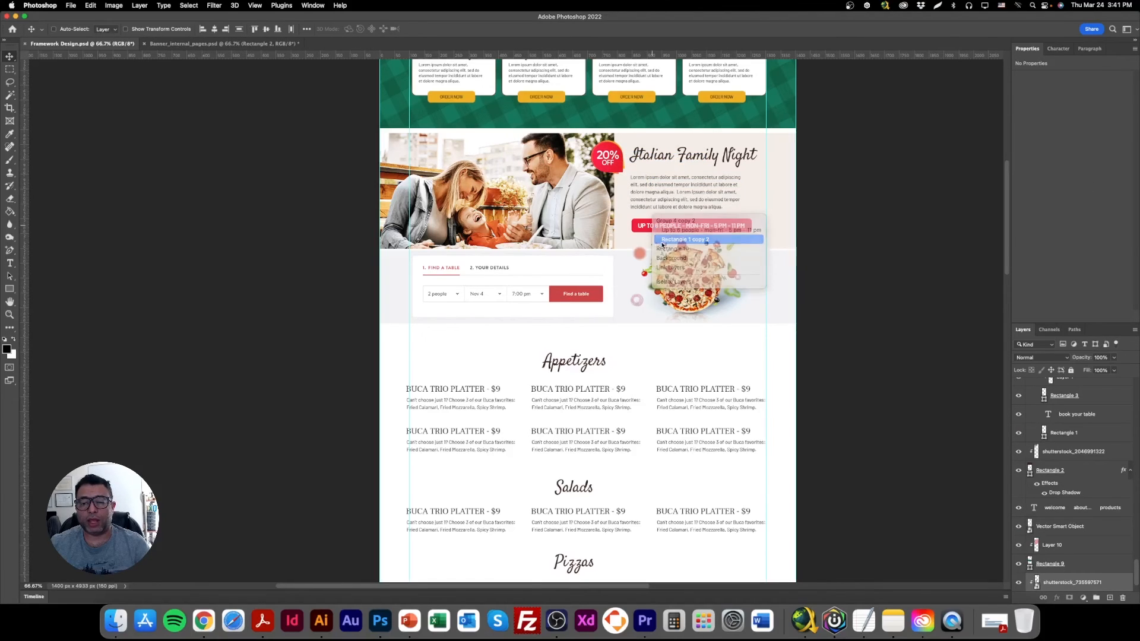
Add the booking form, pizza image and background rectangle to the selection and group all the band's layers.
{"action": "right_click", "coordinate": [581, 265]}
{"action": "left_click", "coordinate": [619, 270]}
{"action": "right_click", "coordinate": [626, 256], "text": "shift"}
{"action": "left_click", "coordinate": [658, 271]}
{"action": "left_click_drag", "start_coordinate": [566, 273], "coordinate": [614, 291]}
{"action": "key", "text": "super+z"}
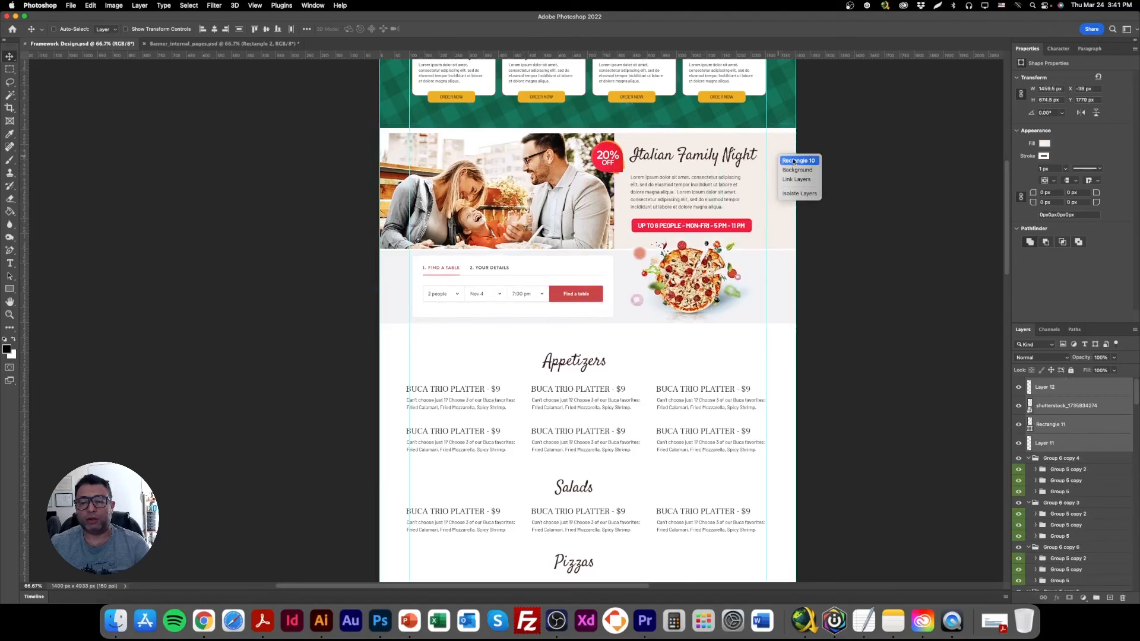
{"action": "mouse_move", "coordinate": [592, 203]}
{"action": "left_mouse_down"}
{"action": "mouse_move", "coordinate": [626, 192]}
{"action": "mouse_move", "coordinate": [593, 203]}
{"action": "left_mouse_up"}
{"action": "key", "text": "super+g"}
Duplicate the grouped Italian Family Night band and place the copy just below the Specialty Pastas dish rows.
{"action": "scroll", "coordinate": [612, 303], "scroll_direction": "down", "scroll_amount": 5}
{"action": "scroll", "coordinate": [601, 76], "scroll_direction": "up", "scroll_amount": 1}
{"action": "left_click_drag", "start_coordinate": [600, 76], "coordinate": [597, 429]}
{"action": "scroll", "coordinate": [598, 411], "scroll_direction": "down", "scroll_amount": 4}
{"action": "left_click_drag", "start_coordinate": [568, 171], "coordinate": [568, 543]}
{"action": "scroll", "coordinate": [574, 457], "scroll_direction": "down", "scroll_amount": 3}
{"action": "left_click_drag", "start_coordinate": [559, 397], "coordinate": [559, 389]}
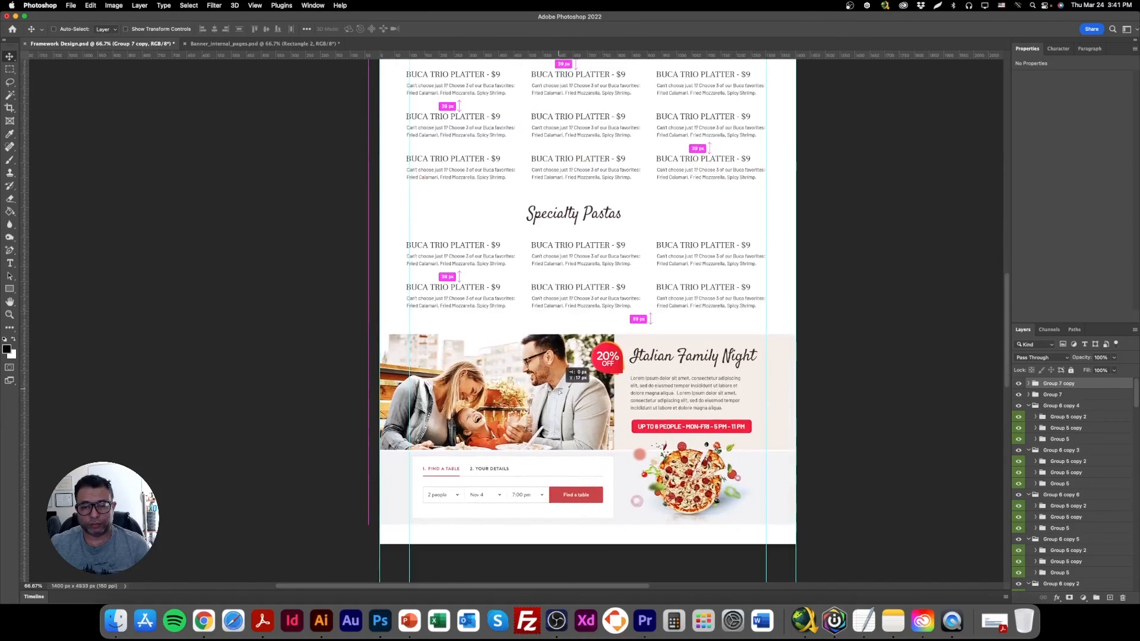
{"action": "scroll", "coordinate": [564, 398], "scroll_direction": "up", "scroll_amount": 5}
{"action": "scroll", "coordinate": [565, 400], "scroll_direction": "down", "scroll_amount": 5}
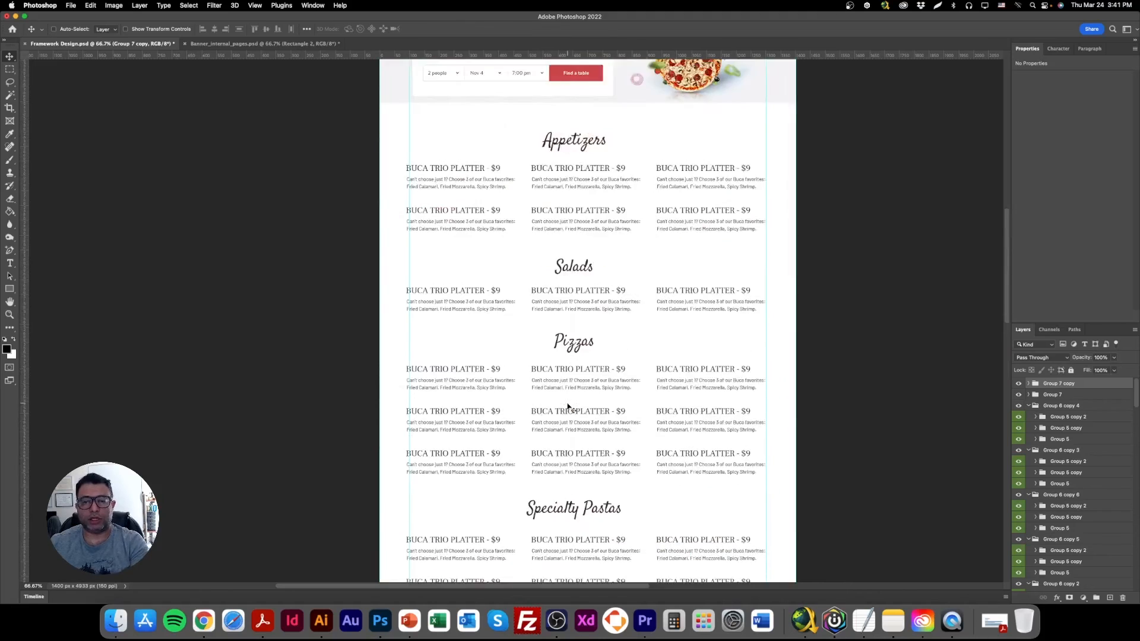
Select the family photo layer inside the duplicated band below Specialty Pastas.
{"action": "scroll", "coordinate": [568, 407], "scroll_direction": "down", "scroll_amount": 4}
{"action": "right_click", "coordinate": [499, 247]}
{"action": "left_click", "coordinate": [527, 259]}
Switch to Chrome, search Shutterstock for "business team italian restaurant" and look through the images.
{"action": "left_click", "coordinate": [203, 621]}
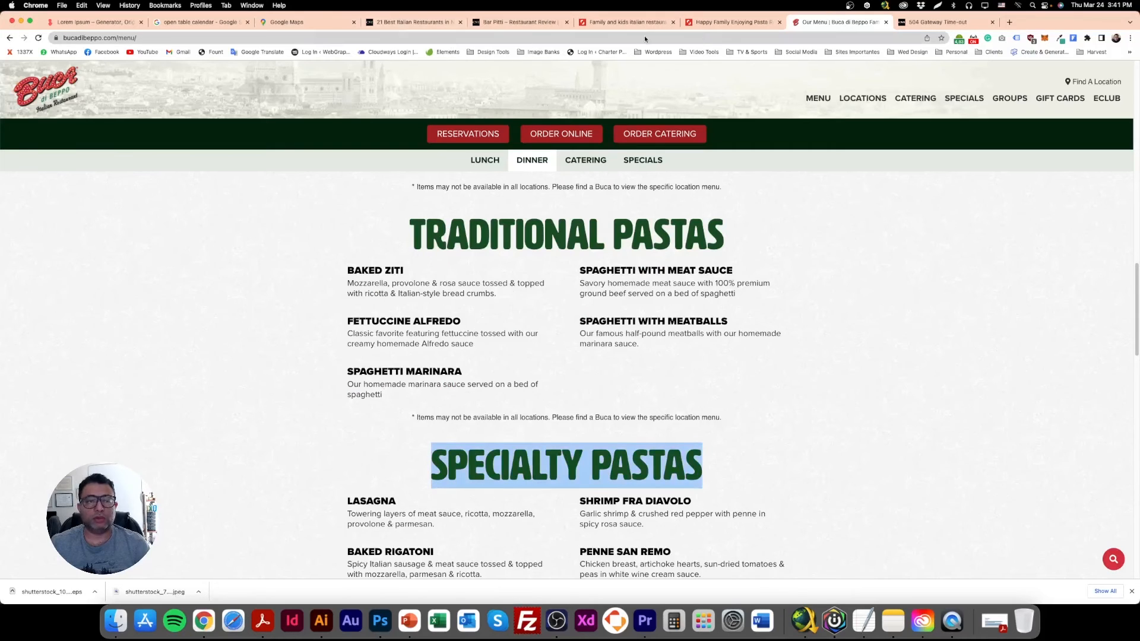
{"action": "left_click", "coordinate": [729, 22]}
{"action": "left_click", "coordinate": [252, 104]}
{"action": "type", "text": "business team italian"}
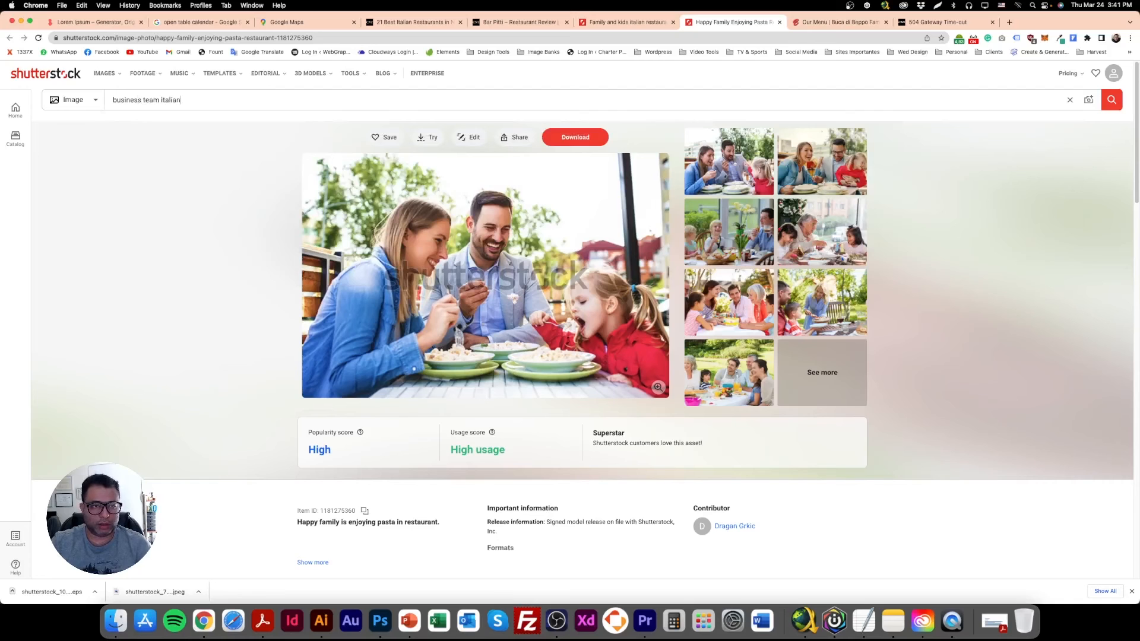
{"action": "type", "text": " restaurant"}
{"action": "key", "text": "Return"}
{"action": "scroll", "coordinate": [384, 427], "scroll_direction": "down", "scroll_amount": 3}
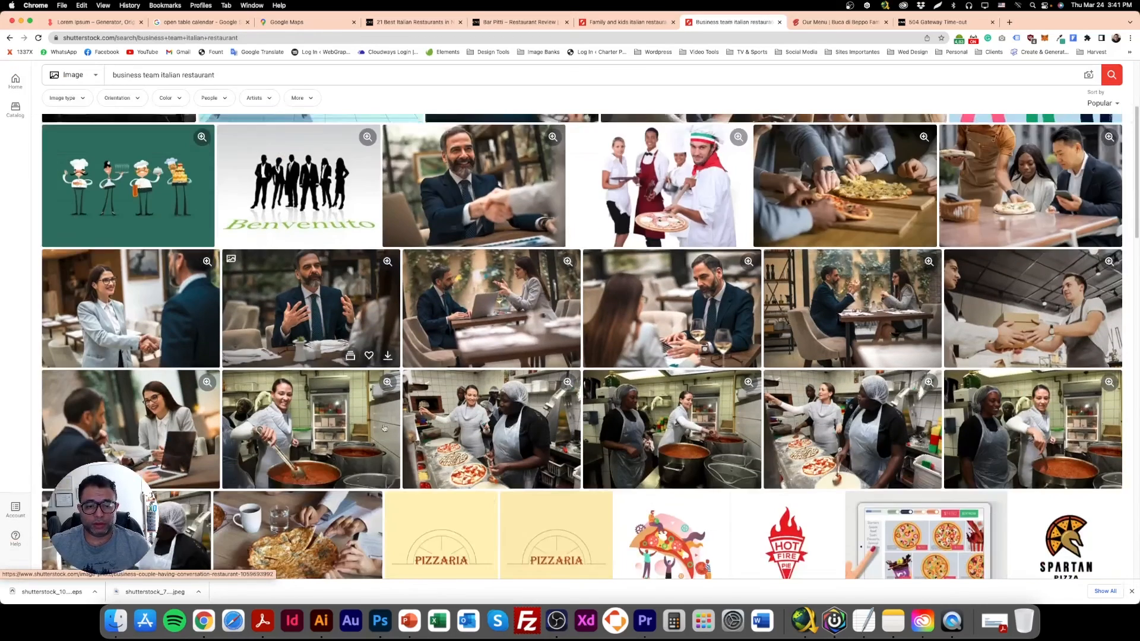
{"action": "scroll", "coordinate": [384, 427], "scroll_direction": "down", "scroll_amount": 5}
{"action": "scroll", "coordinate": [386, 425], "scroll_direction": "up", "scroll_amount": 5}
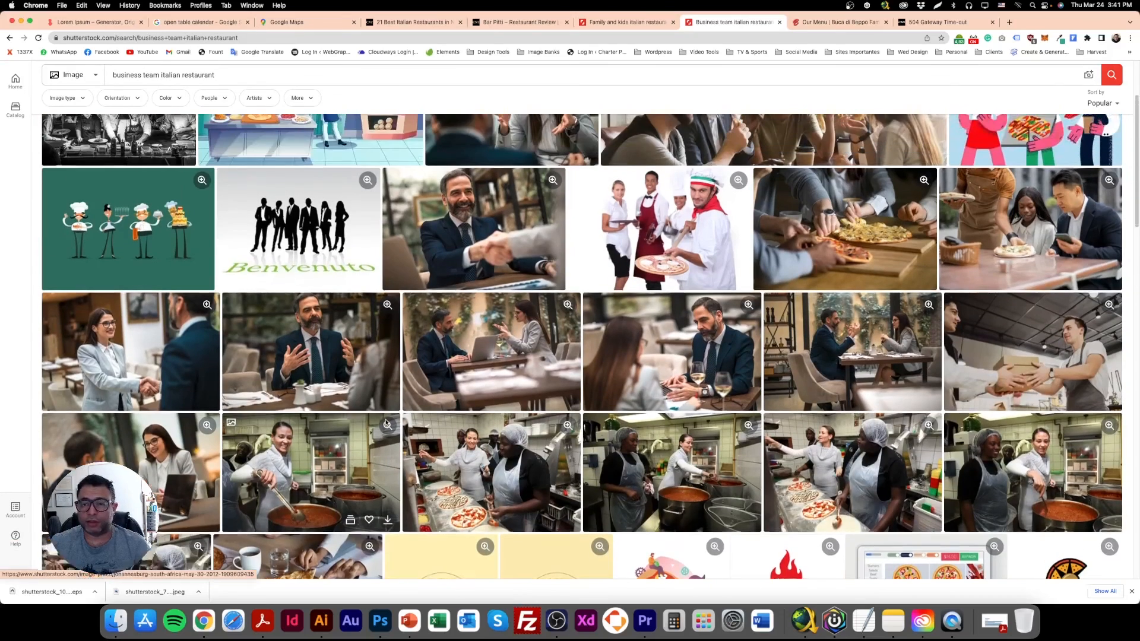
{"action": "scroll", "coordinate": [386, 424], "scroll_direction": "up", "scroll_amount": 3}
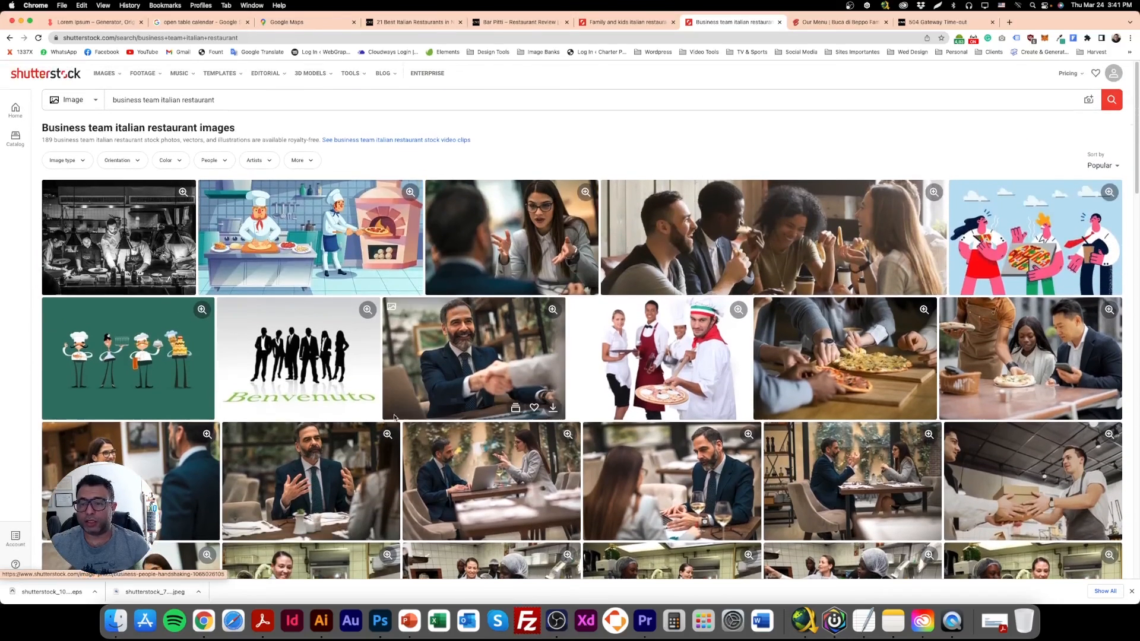
Refine the image search to "business team at restaurant".
{"action": "double_click", "coordinate": [165, 100]}
{"action": "type", "text": "at"}
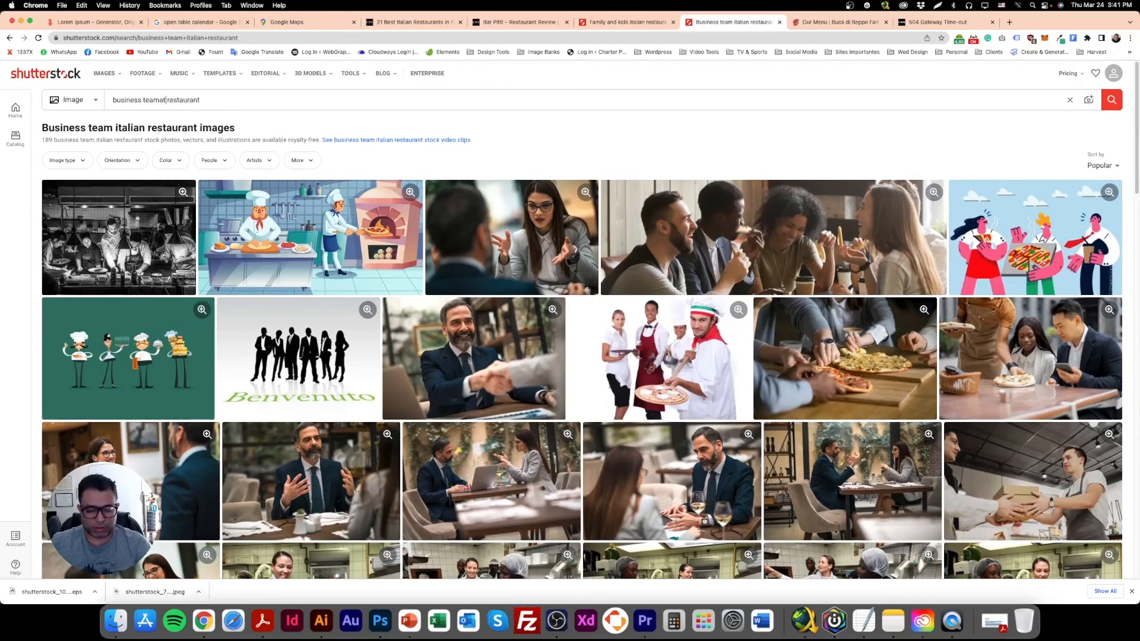
{"action": "key", "text": "Return"}
{"action": "left_click", "coordinate": [161, 100]}
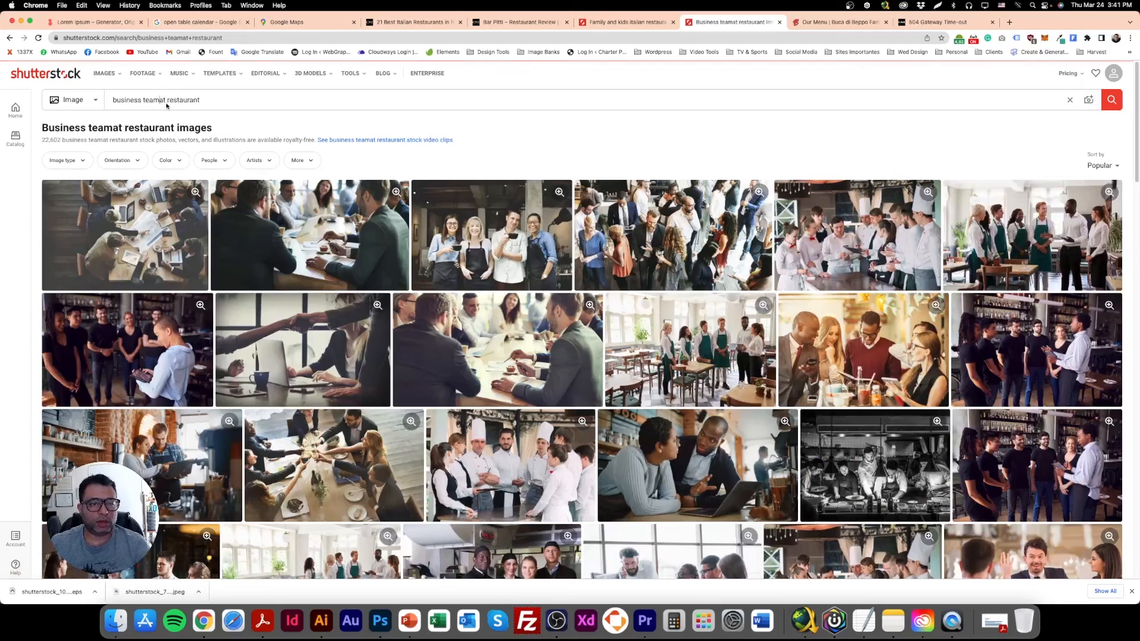
{"action": "key", "text": "Return"}
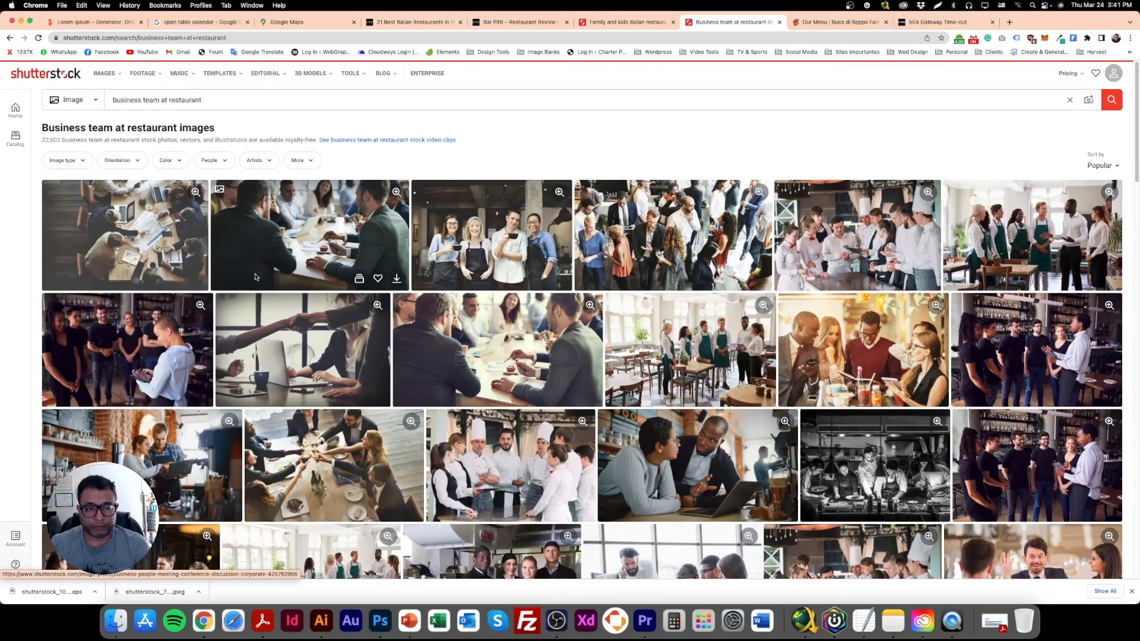
Open the photo of a business group toasting at a table and redownload it to Specials Photos as shutterstock_377870692.
{"action": "scroll", "coordinate": [255, 300], "scroll_direction": "down", "scroll_amount": 3}
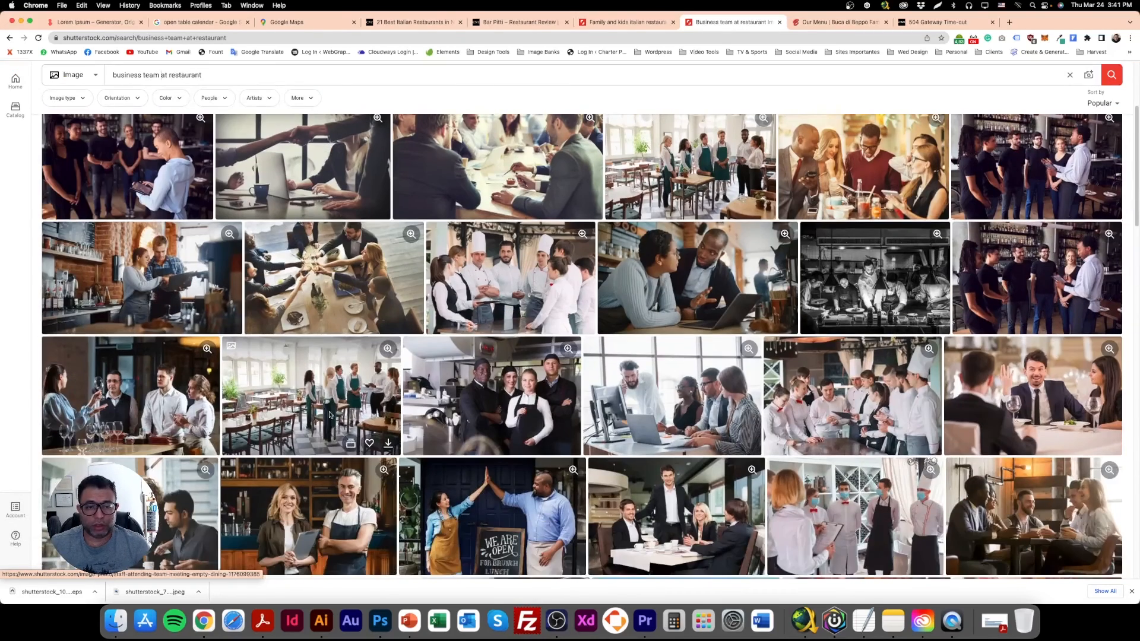
{"action": "left_click", "coordinate": [325, 280]}
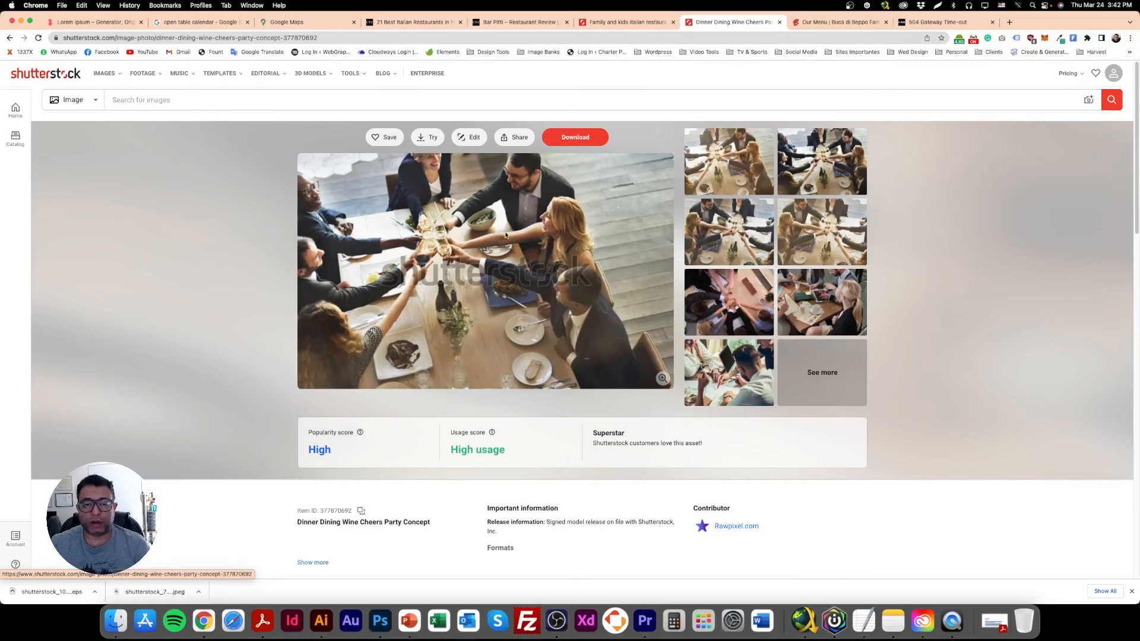
{"action": "left_click", "coordinate": [575, 137]}
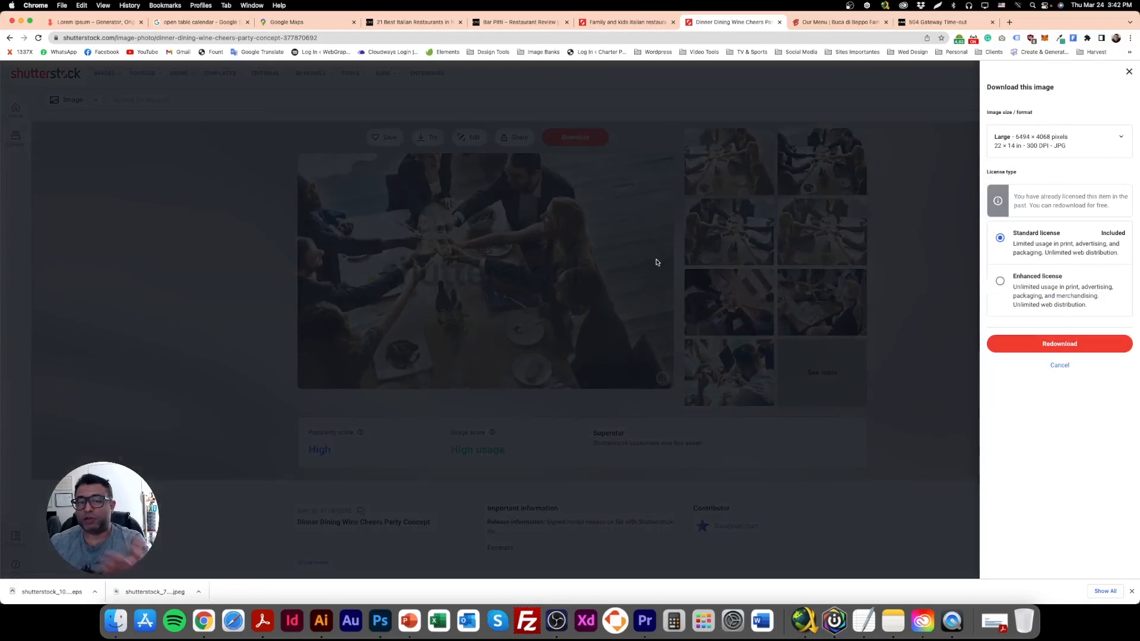
{"action": "left_click", "coordinate": [1022, 345]}
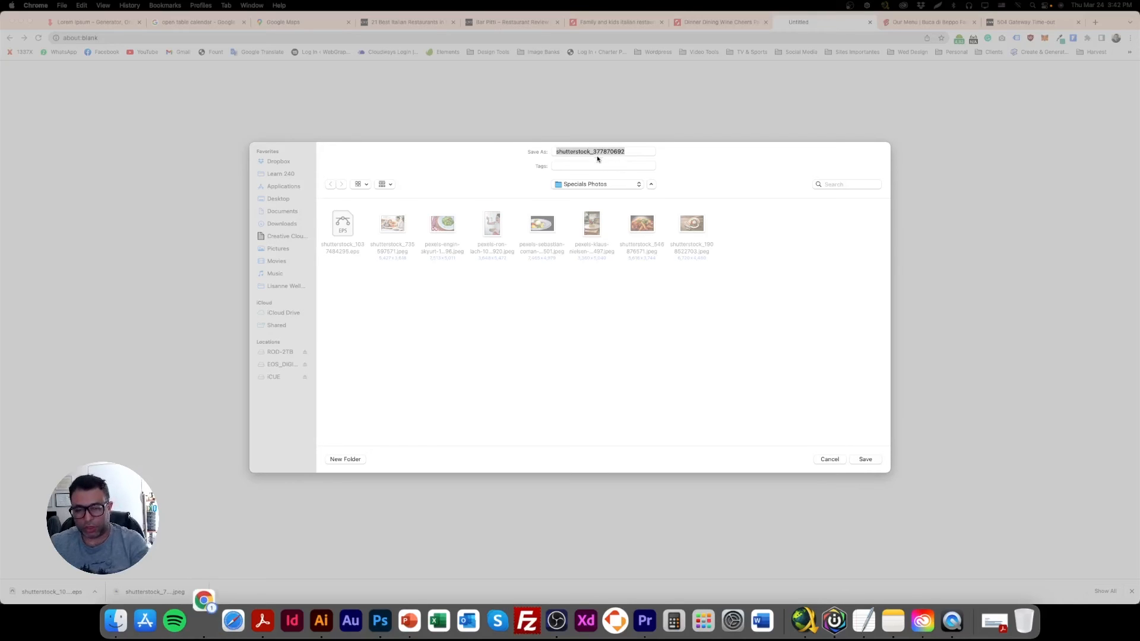
{"action": "left_click", "coordinate": [867, 461]}
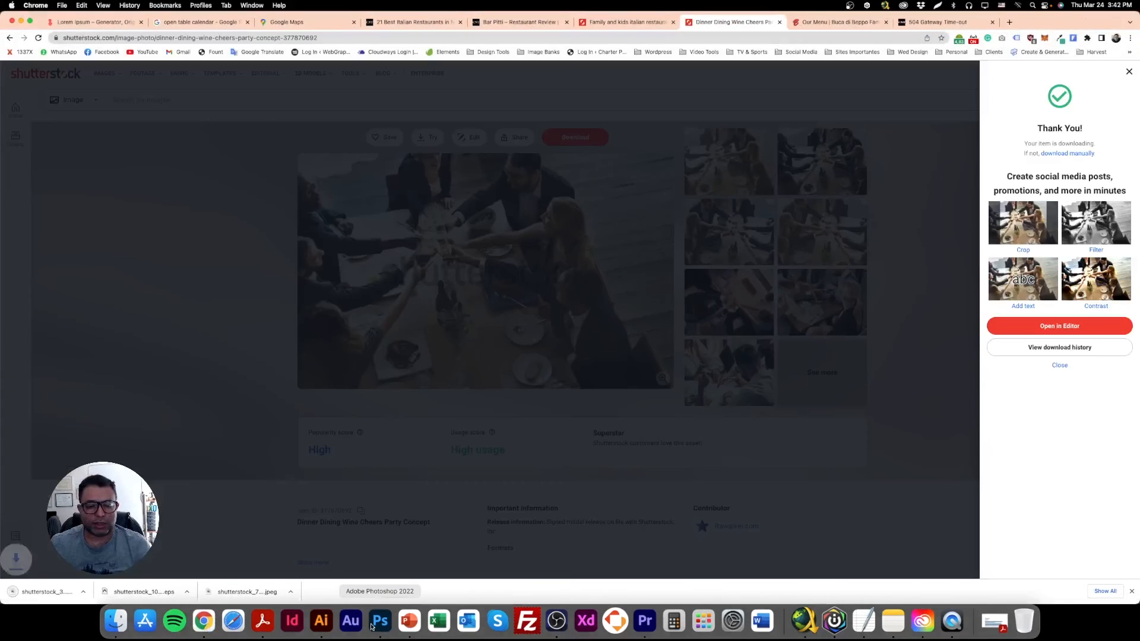
In Photoshop, place shutterstock_377870692 from Specials Photos as an embedded image over the duplicated band's family photo, scaled to about 26.6%.
{"action": "left_click", "coordinate": [380, 621]}
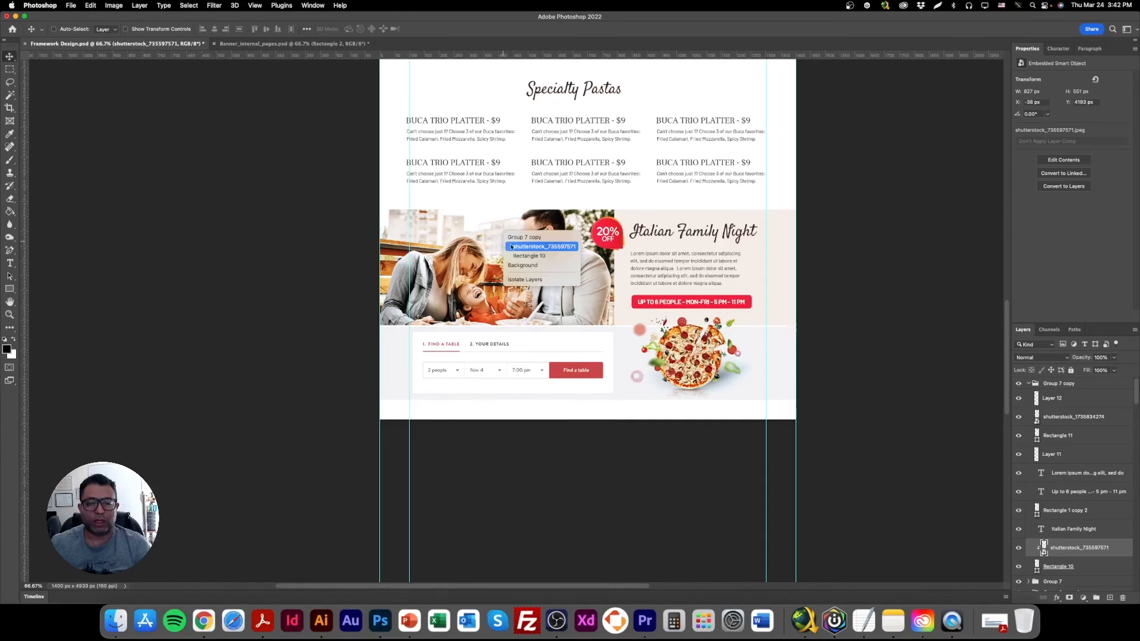
{"action": "left_click", "coordinate": [71, 5]}
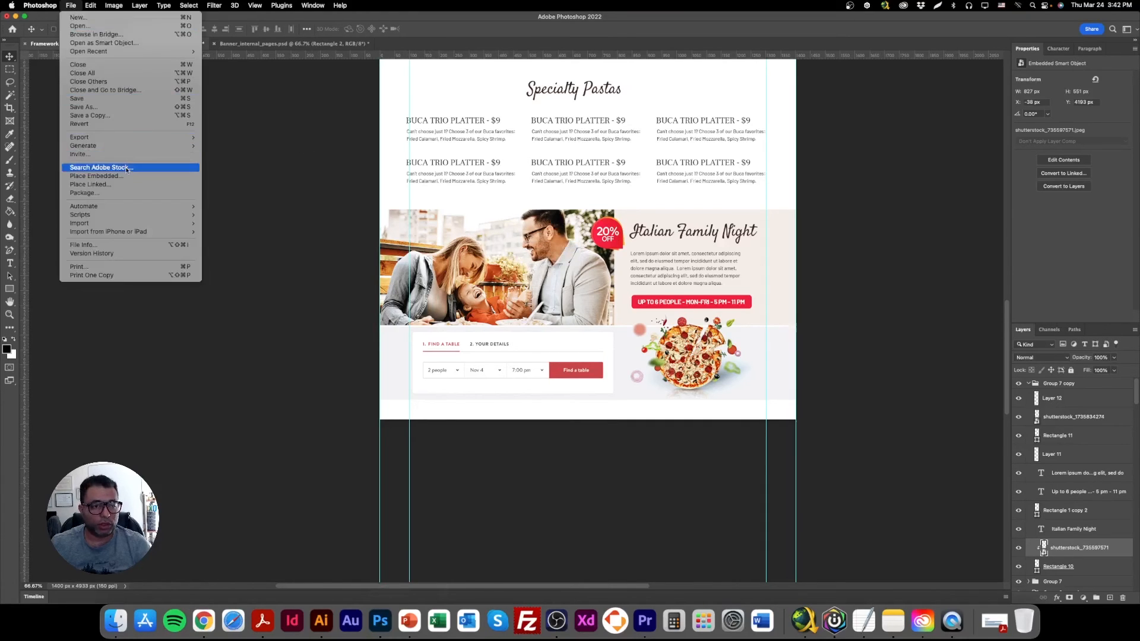
{"action": "left_click", "coordinate": [101, 177]}
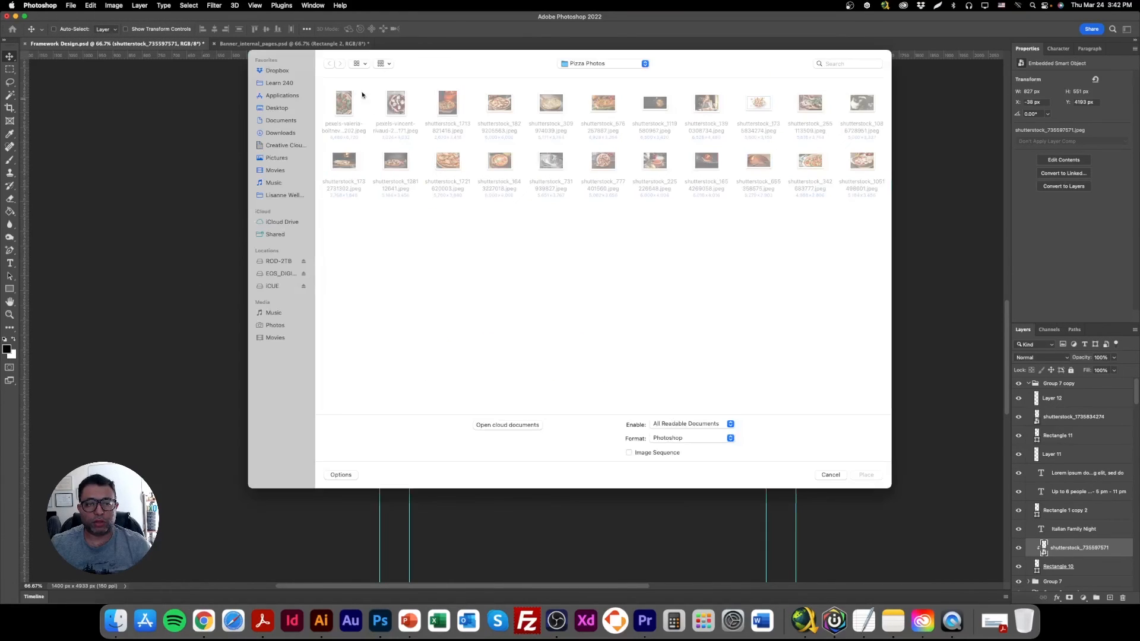
{"action": "left_click", "coordinate": [639, 66]}
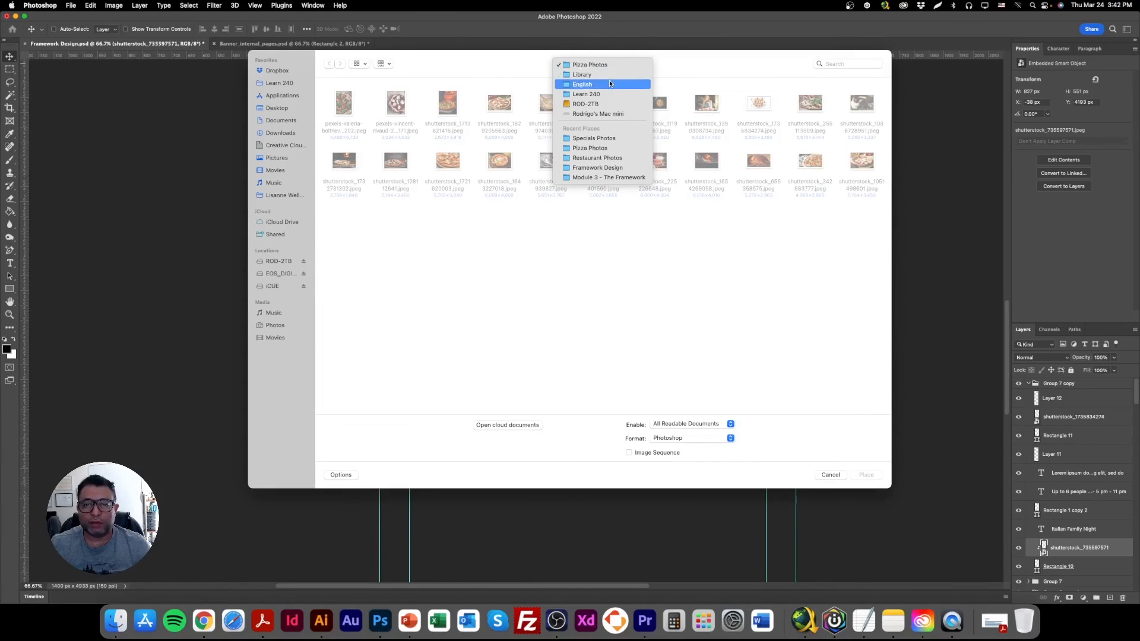
{"action": "left_click", "coordinate": [605, 140]}
{"action": "double_click", "coordinate": [343, 104]}
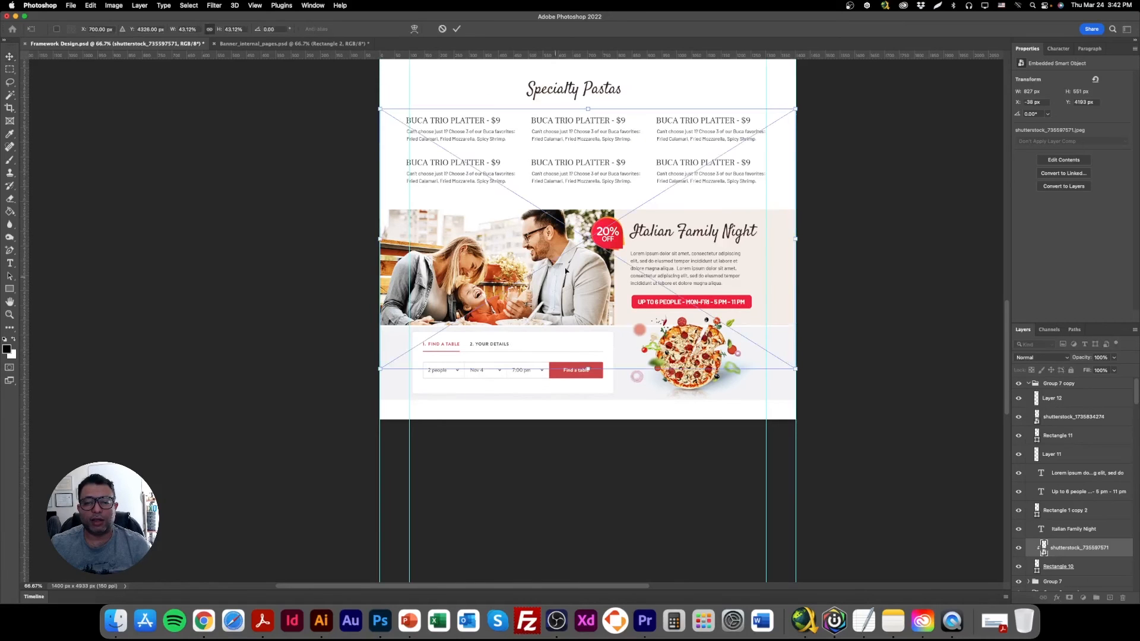
{"action": "left_click_drag", "start_coordinate": [587, 109], "coordinate": [498, 231]}
{"action": "left_click_drag", "start_coordinate": [618, 278], "coordinate": [630, 277]}
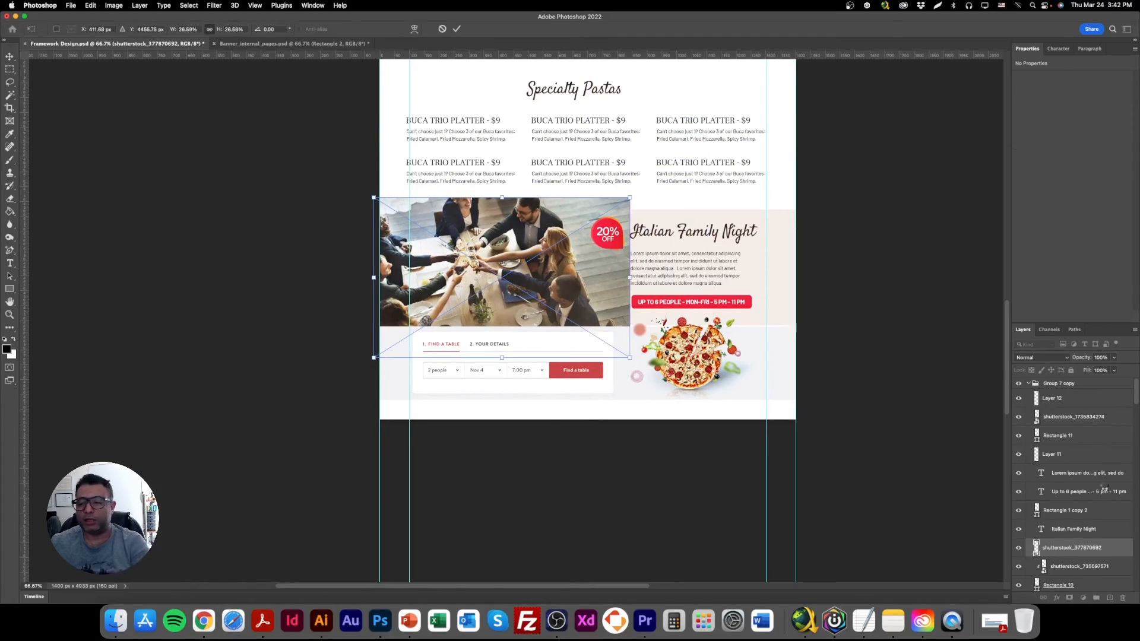
{"action": "key", "text": "Return"}
Clip the toasting photo to the band's background rectangle and move it down and left to fit the photo area.
{"action": "left_click_drag", "start_coordinate": [1063, 550], "coordinate": [1063, 572]}
{"action": "left_click_drag", "start_coordinate": [1063, 570], "coordinate": [1064, 543]}
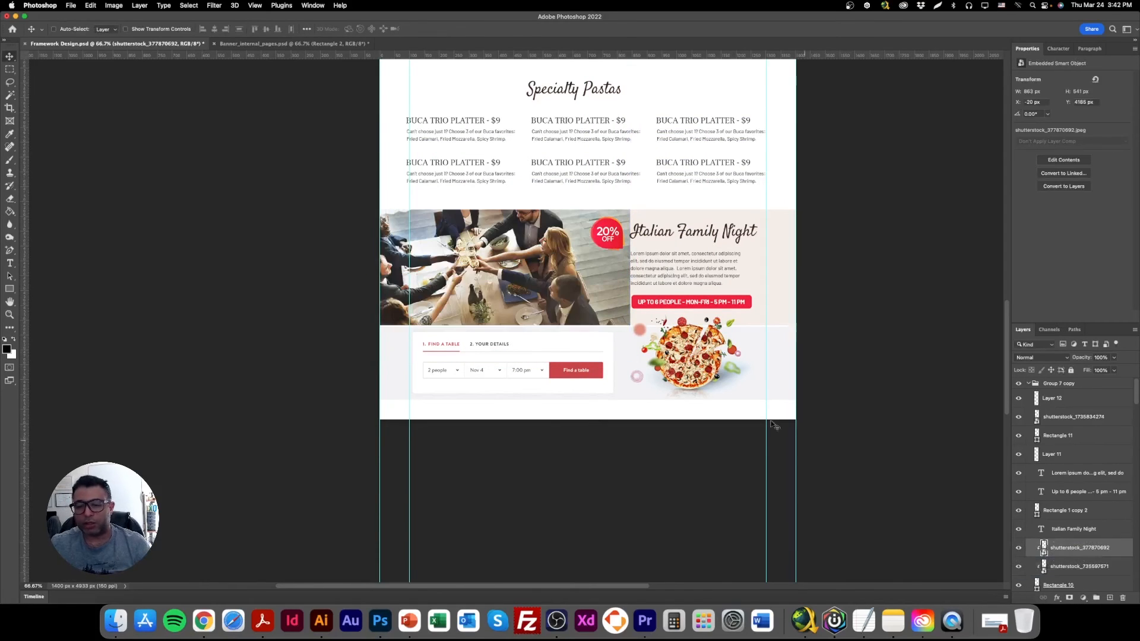
{"action": "mouse_move", "coordinate": [543, 256]}
{"action": "left_mouse_down"}
{"action": "mouse_move", "coordinate": [531, 269]}
{"action": "mouse_move", "coordinate": [540, 266]}
{"action": "left_mouse_up"}
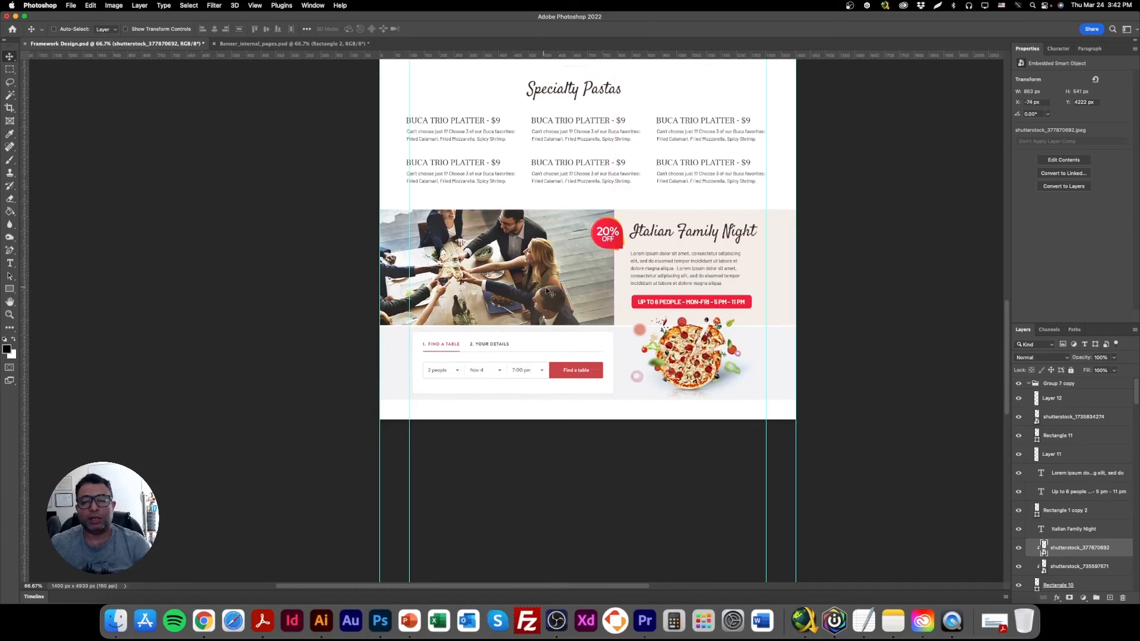
Change the duplicated band's heading text to "Italian Business".
{"action": "double_click", "coordinate": [699, 231]}
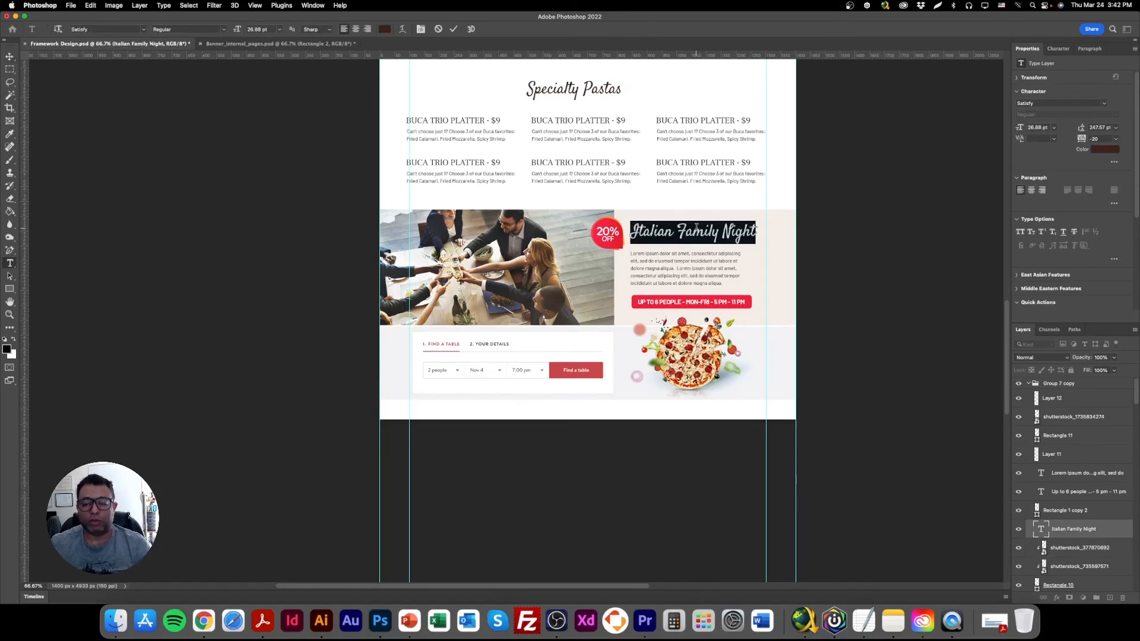
{"action": "type", "text": "It"}
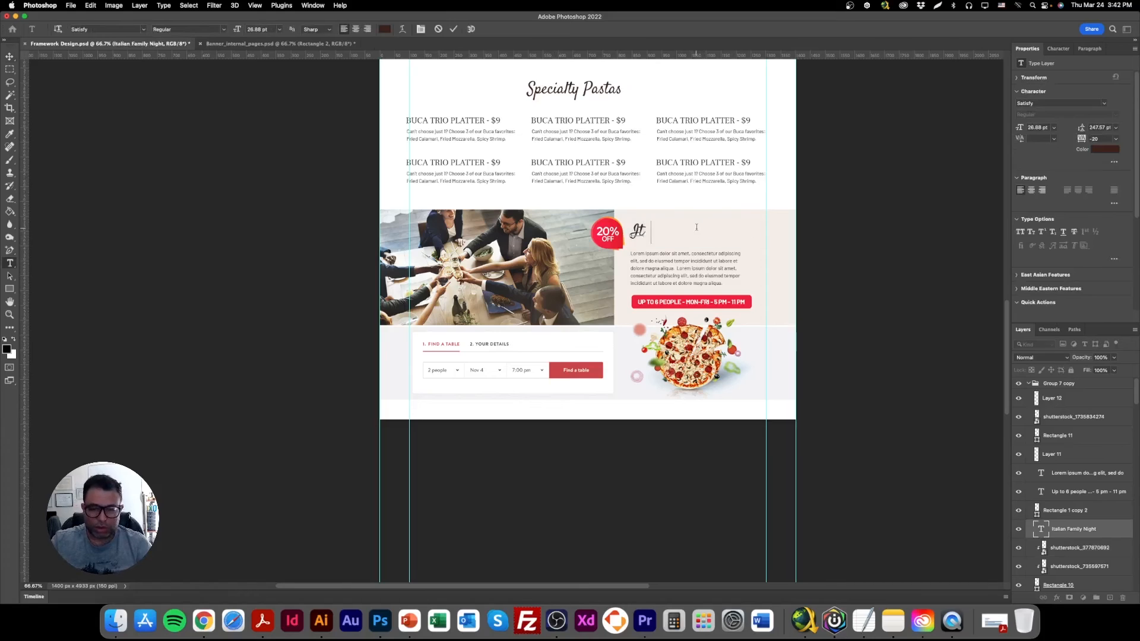
{"action": "type", "text": "alian Business"}
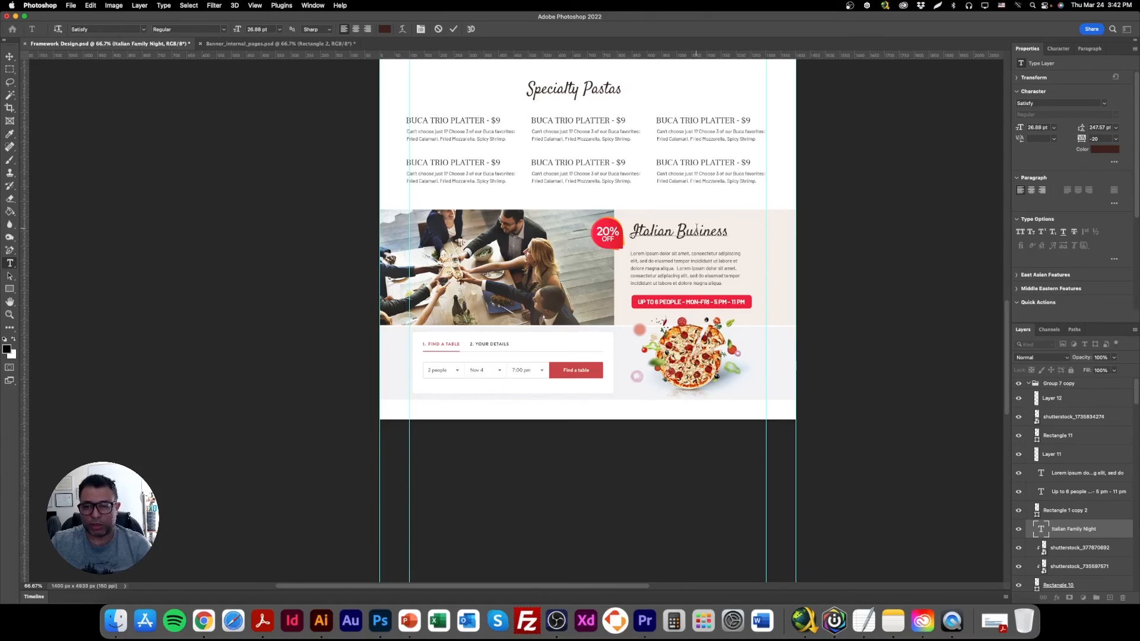
{"action": "left_click", "coordinate": [9, 56]}
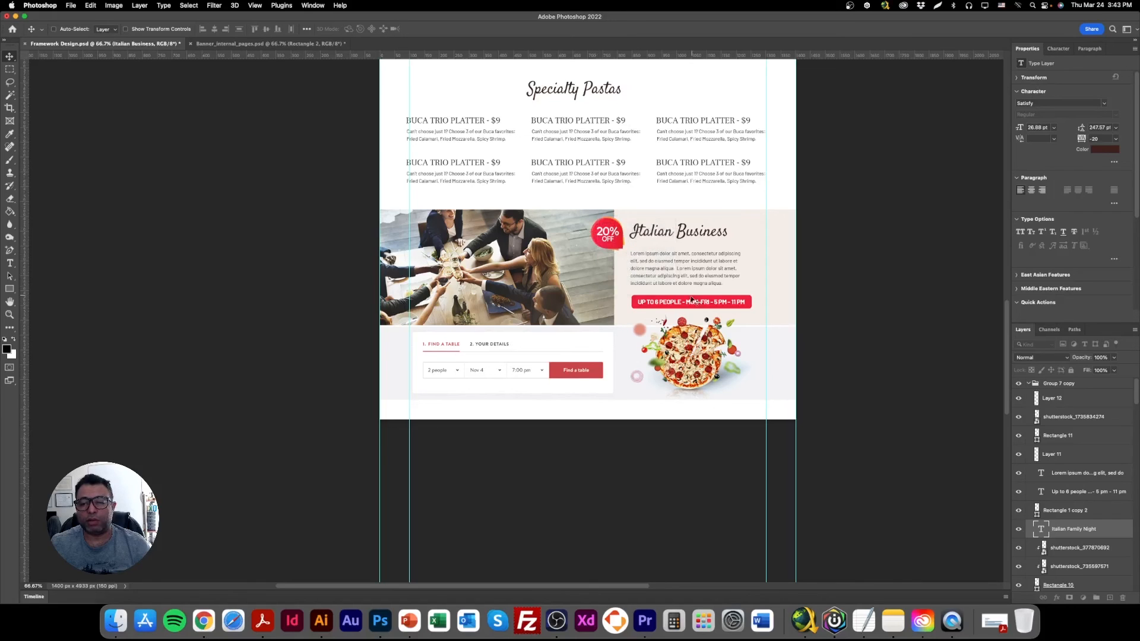
Recolor the Italian Business band's background rectangle dark charcoal, sampling the colour from a suit in the toasting photo.
{"action": "right_click", "coordinate": [746, 222]}
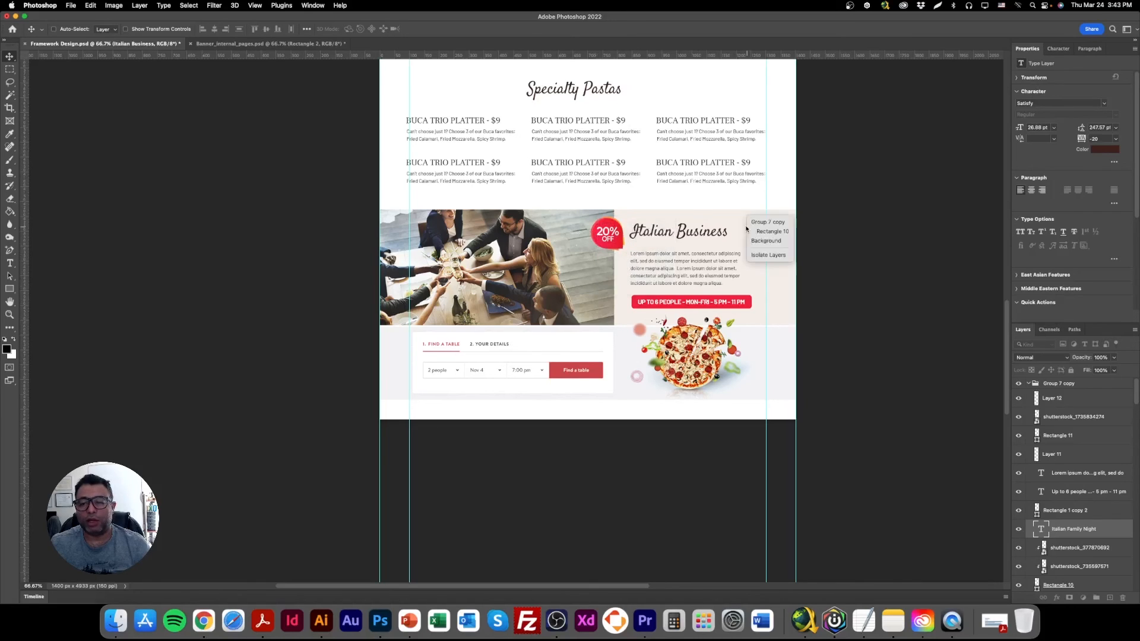
{"action": "left_click", "coordinate": [775, 231]}
{"action": "double_click", "coordinate": [1036, 584]}
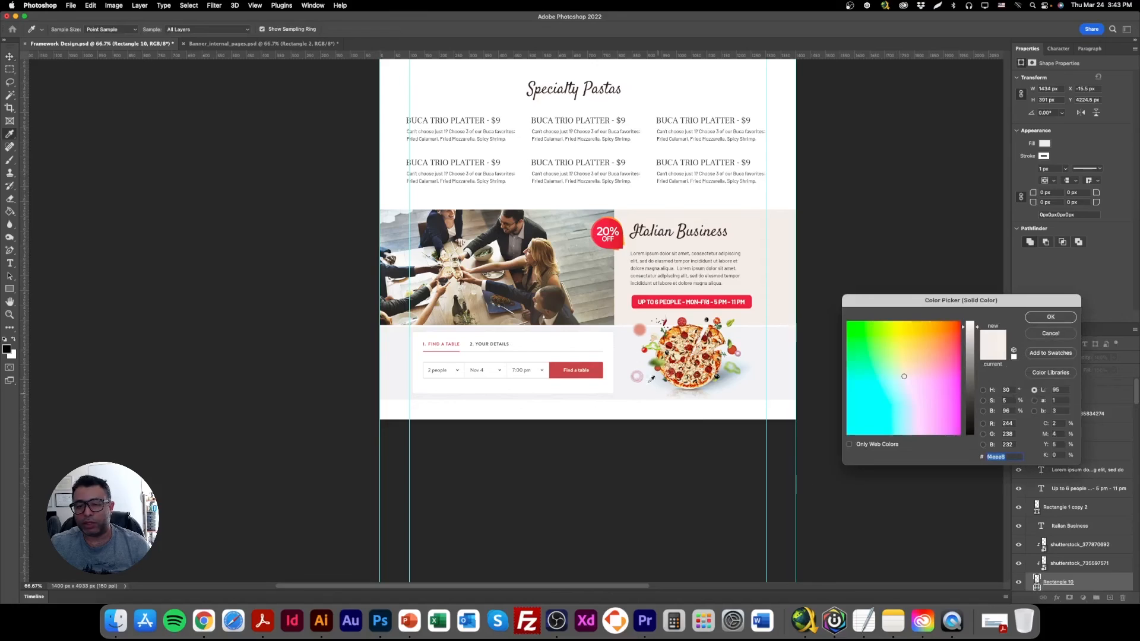
{"action": "left_click", "coordinate": [605, 275]}
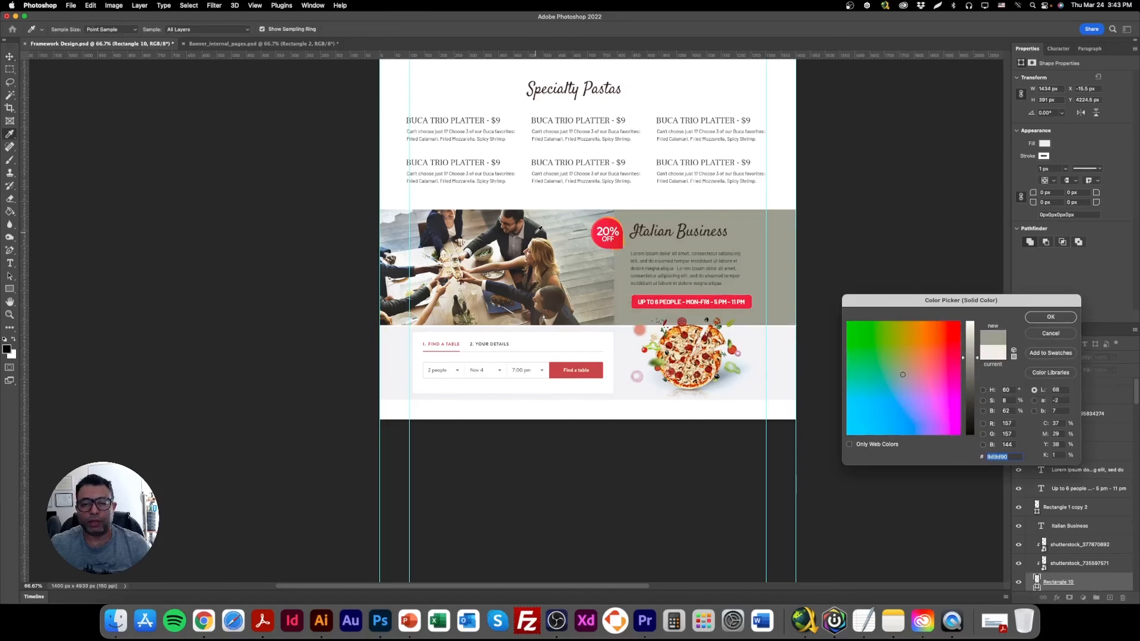
{"action": "left_click", "coordinate": [538, 231]}
{"action": "left_click", "coordinate": [1050, 317]}
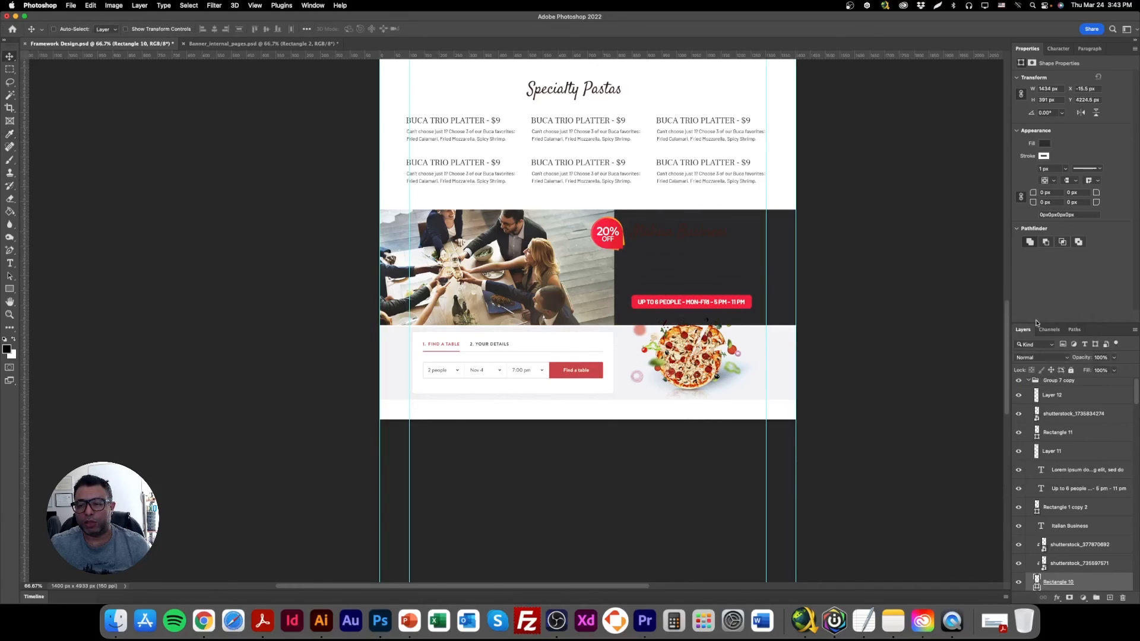
Set the "Italian Business" heading text colour to white (ffffff), sampled from the page background.
{"action": "right_click", "coordinate": [694, 232]}
{"action": "left_click", "coordinate": [704, 265]}
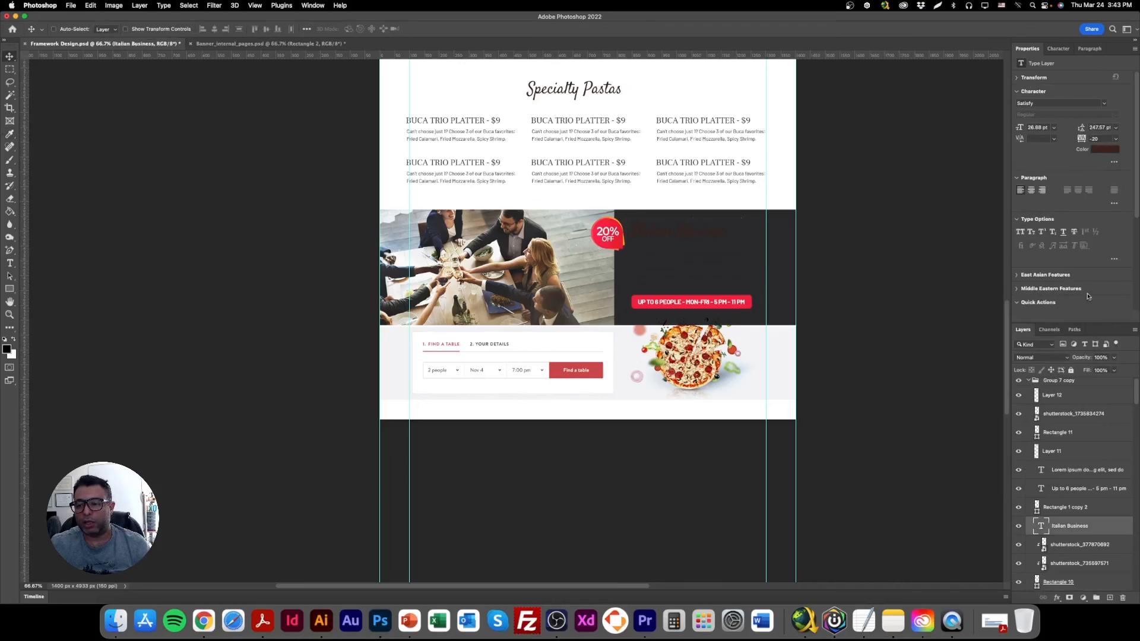
{"action": "left_click", "coordinate": [1105, 150]}
{"action": "left_click", "coordinate": [795, 118]}
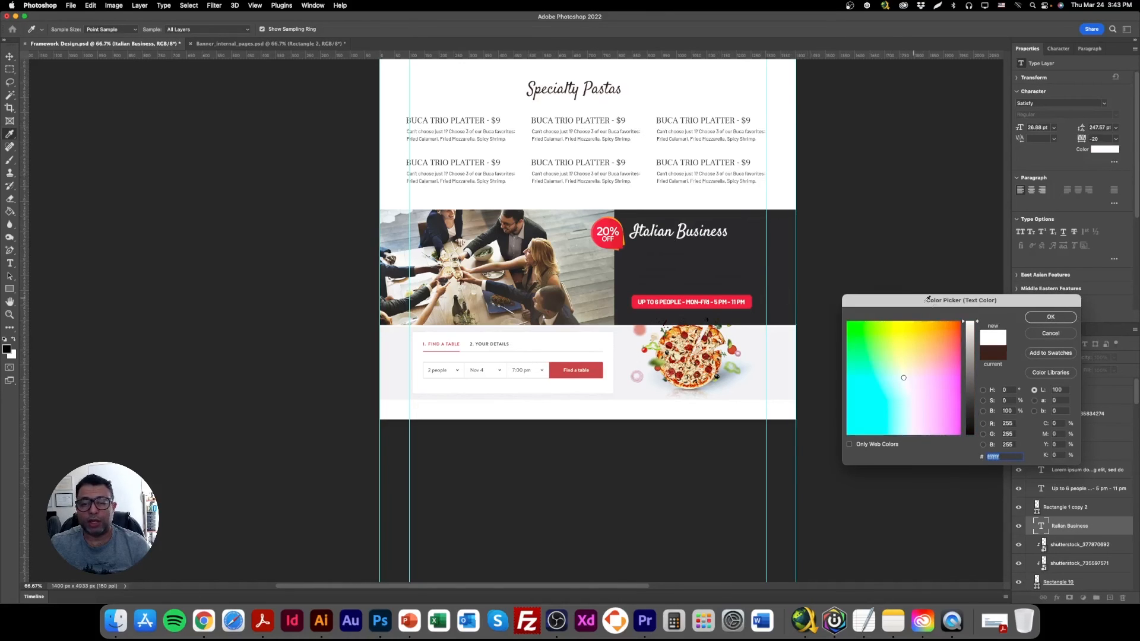
{"action": "left_click", "coordinate": [1044, 319]}
Recolor the Lorem ipsum paragraph under the Italian Business heading white, sampled from the page background.
{"action": "right_click", "coordinate": [727, 273]}
{"action": "left_click", "coordinate": [722, 273]}
{"action": "right_click", "coordinate": [717, 264]}
{"action": "left_click", "coordinate": [717, 264]}
{"action": "left_click", "coordinate": [1108, 149]}
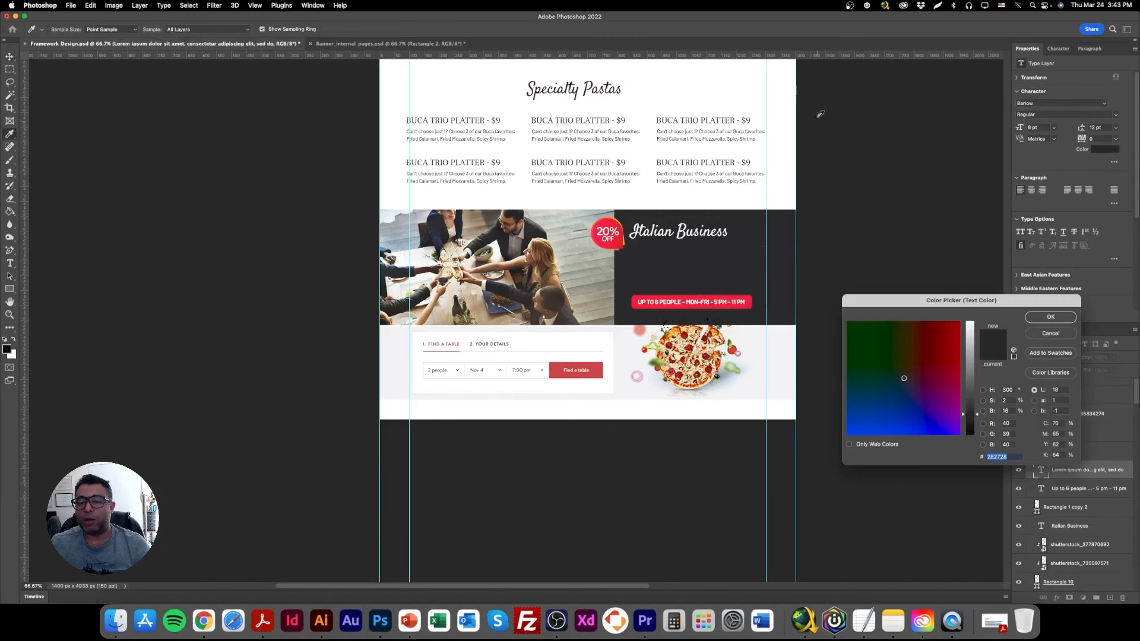
{"action": "left_click", "coordinate": [777, 114]}
{"action": "left_click", "coordinate": [1050, 317]}
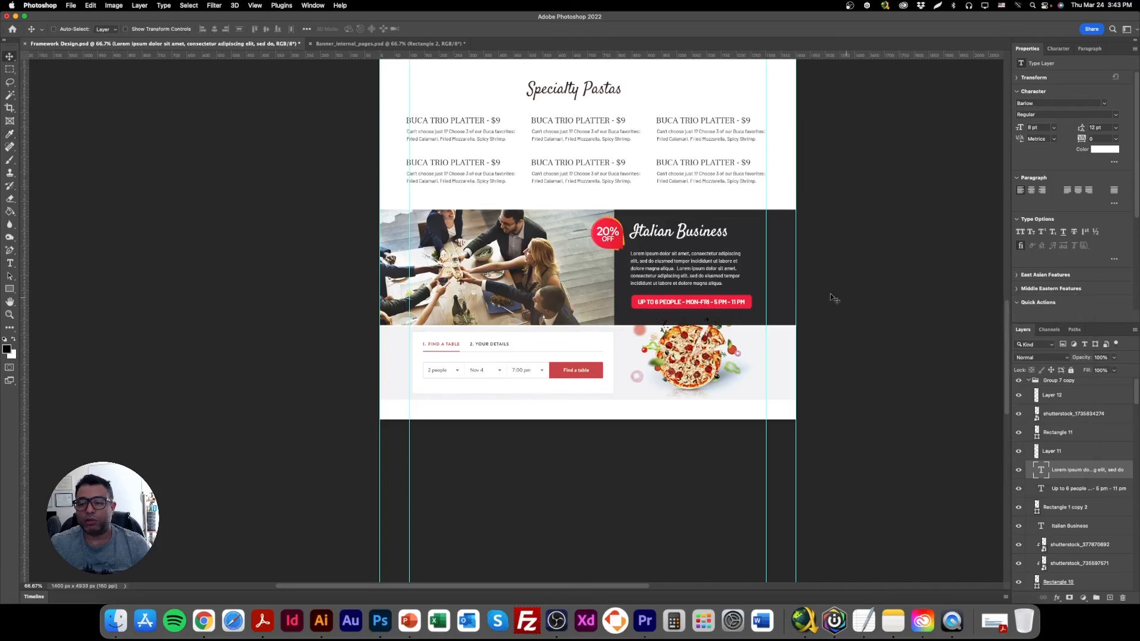
Recolor the rectangle behind "Up to 6 people - Mon-Fri - 5 pm - 11 pm" slate blue (485470), sampled from the toasting photo.
{"action": "right_click", "coordinate": [730, 291]}
{"action": "left_click", "coordinate": [758, 317]}
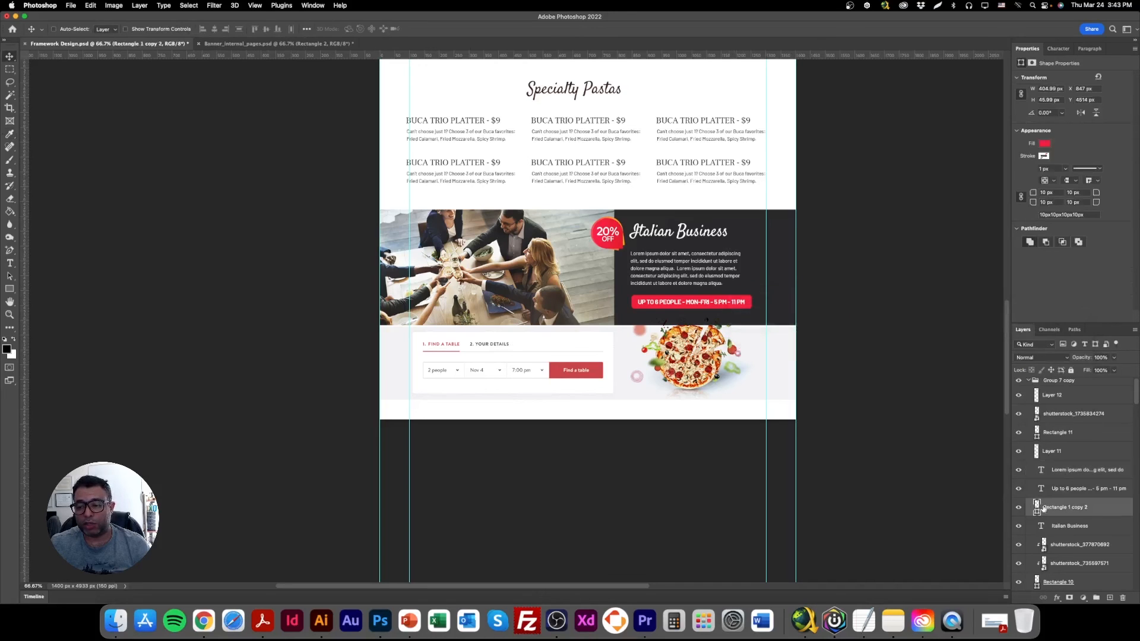
{"action": "double_click", "coordinate": [1037, 512]}
{"action": "left_click", "coordinate": [542, 260]}
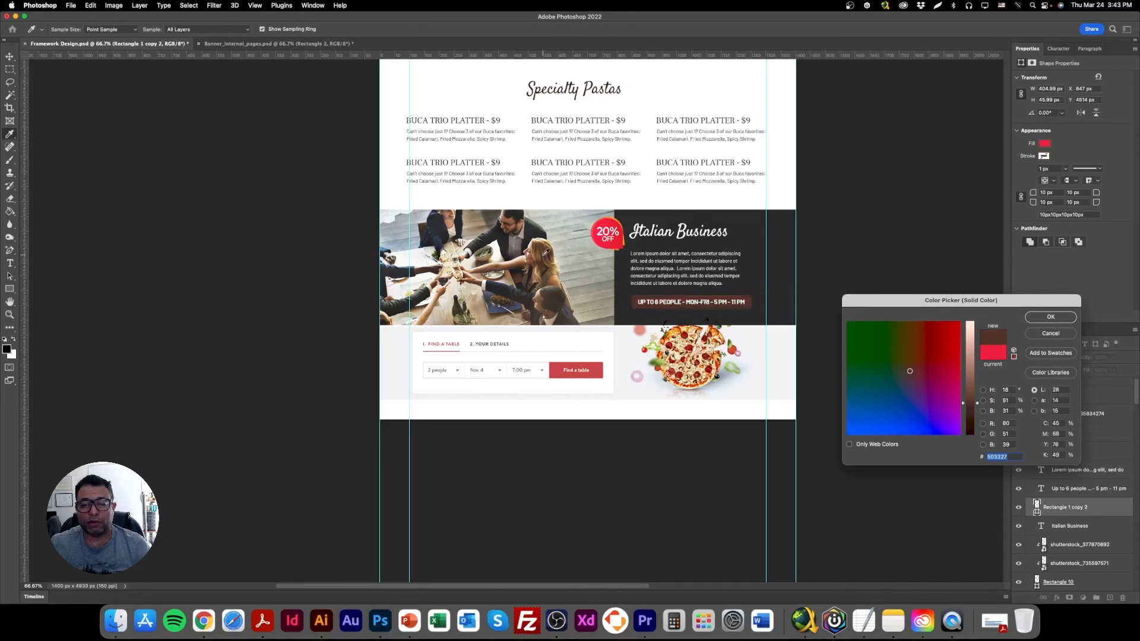
{"action": "left_click", "coordinate": [453, 277]}
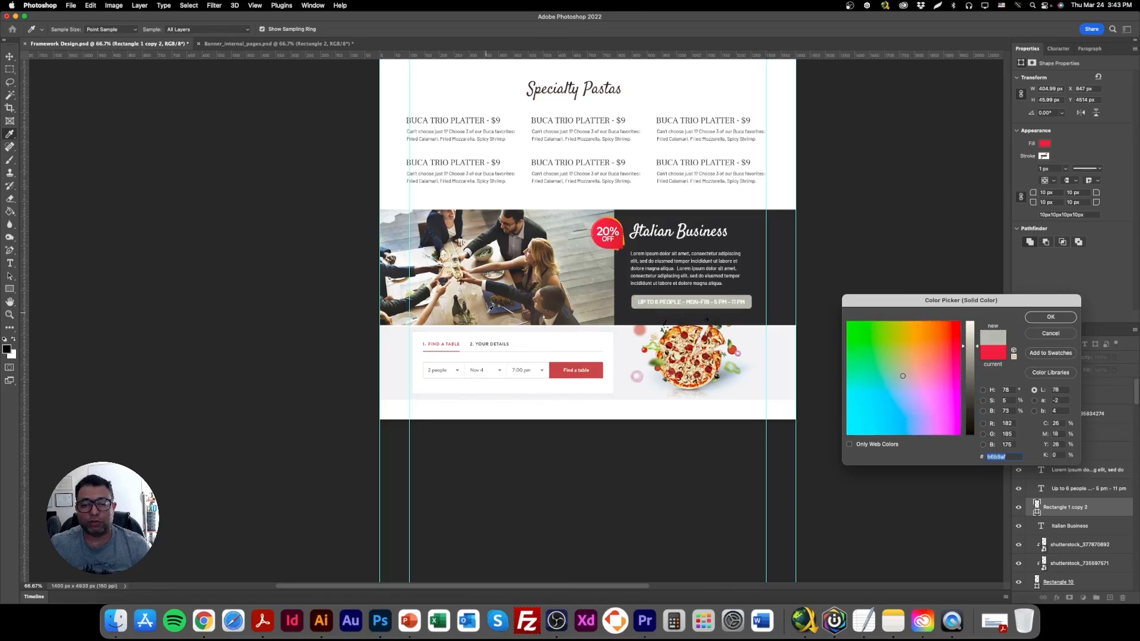
{"action": "left_click", "coordinate": [493, 308]}
{"action": "left_click", "coordinate": [1049, 318]}
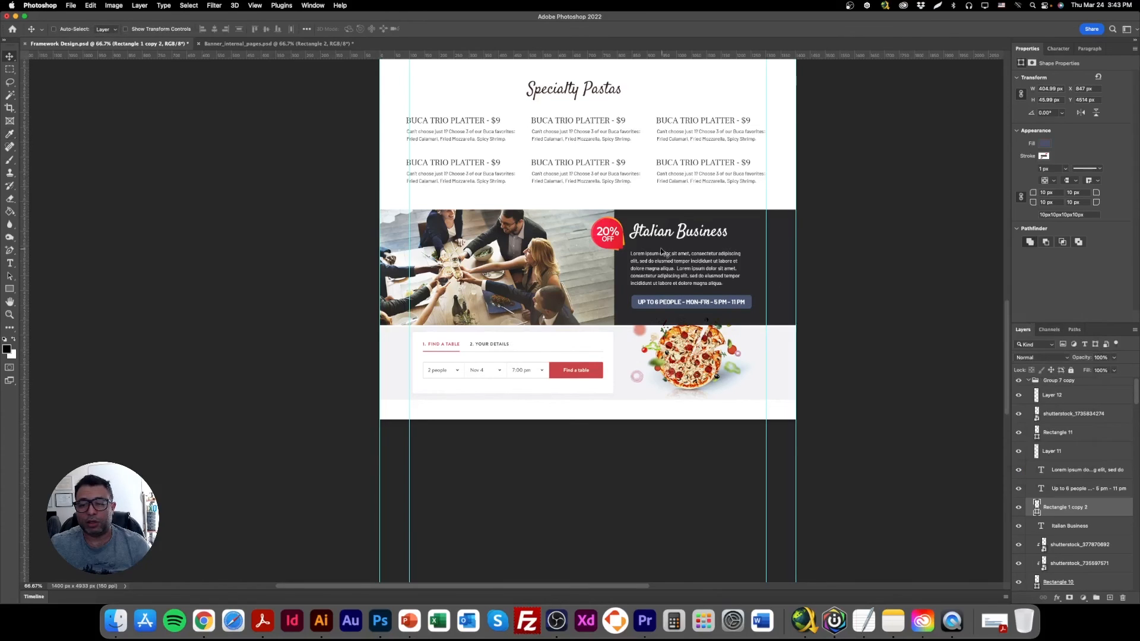
Delete the red 20% OFF badge from the Italian Business band.
{"action": "right_click", "coordinate": [607, 224]}
{"action": "left_click", "coordinate": [622, 226]}
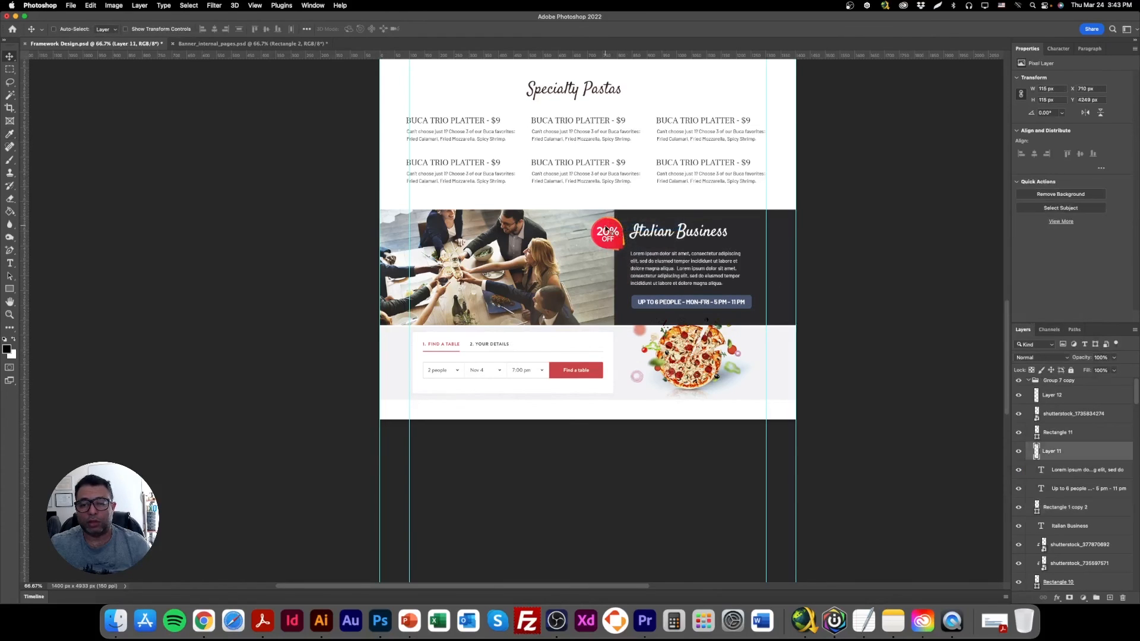
{"action": "key", "text": "Delete"}
{"action": "right_click", "coordinate": [683, 307]}
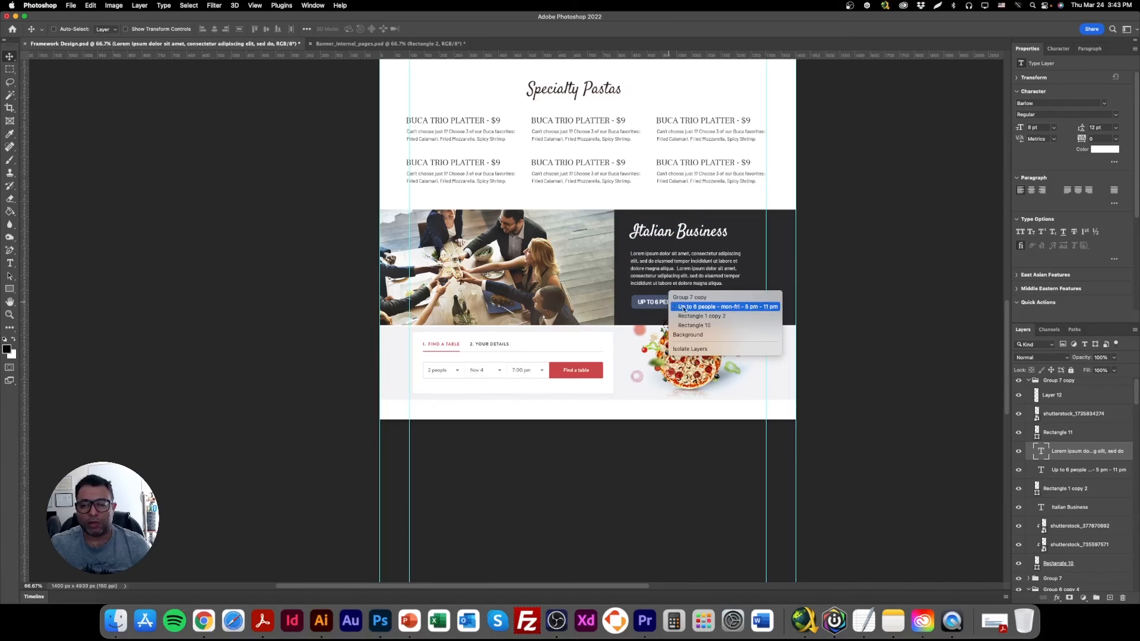
{"action": "left_click", "coordinate": [692, 316]}
{"action": "double_click", "coordinate": [1036, 497]}
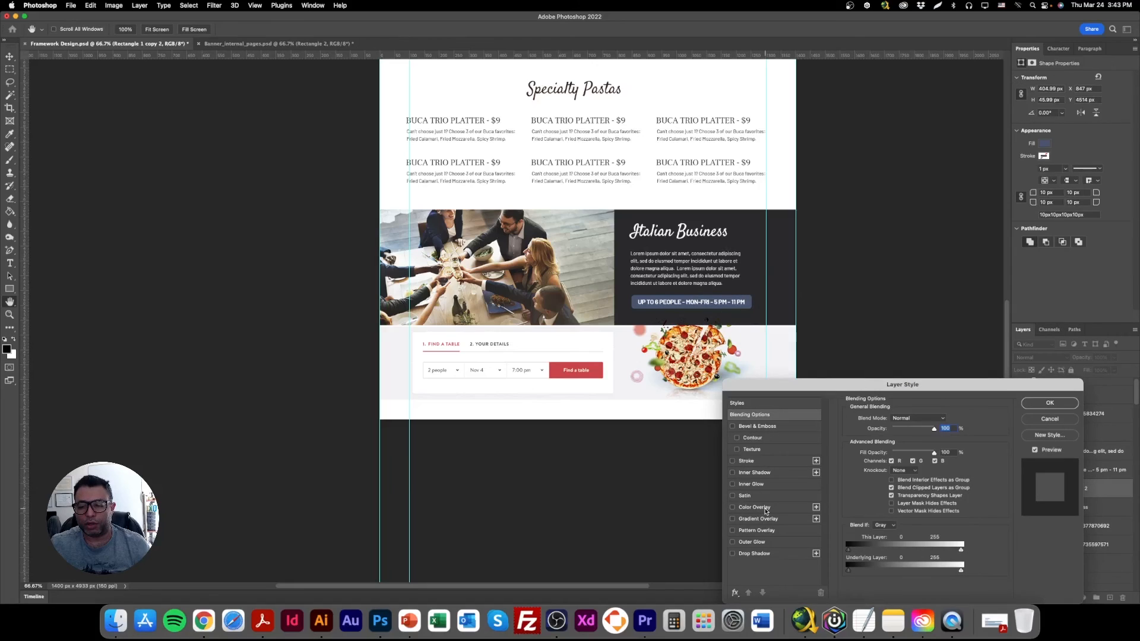
{"action": "left_click", "coordinate": [1050, 421]}
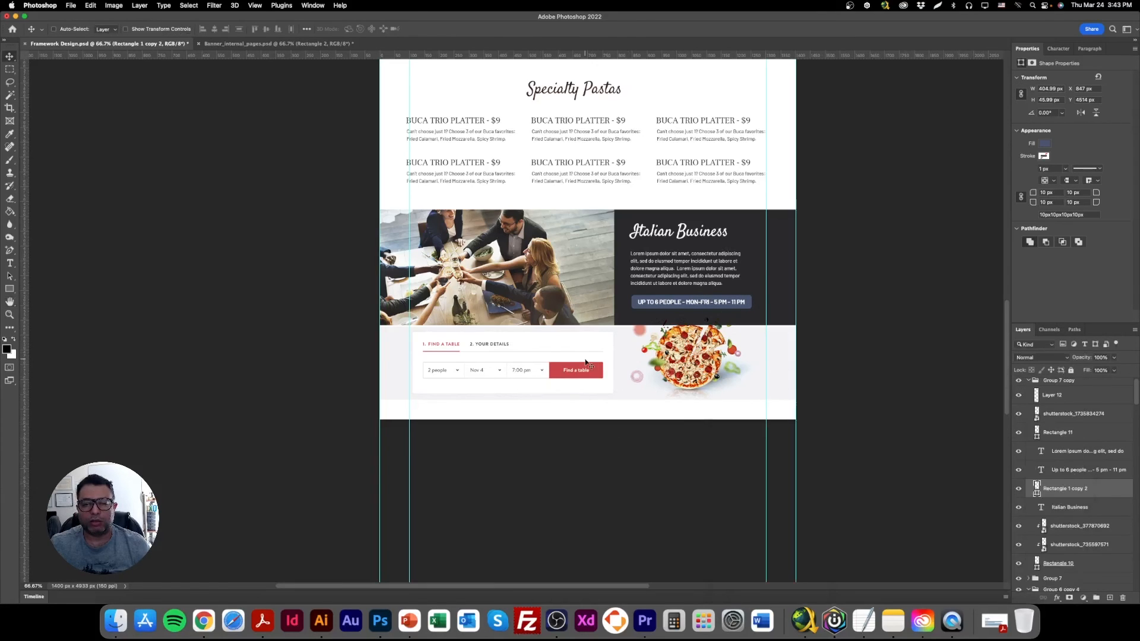
Save the document and copy the hex value 485470 from the fill colour of the slate blue button rectangle.
{"action": "key", "text": "super+s"}
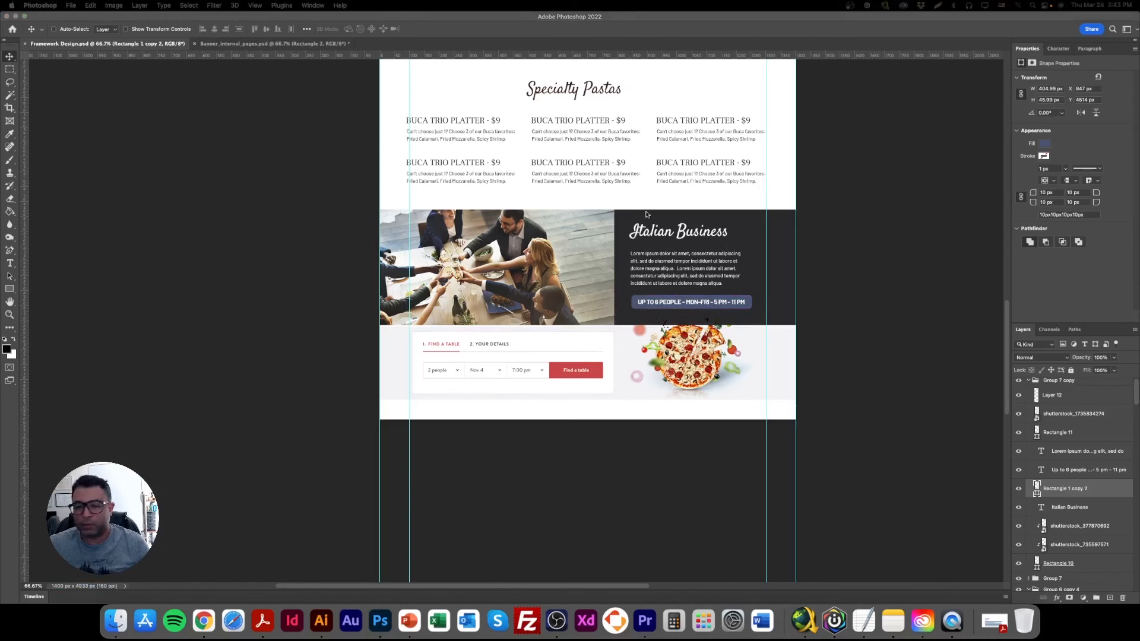
{"action": "right_click", "coordinate": [746, 299]}
{"action": "left_click", "coordinate": [734, 299]}
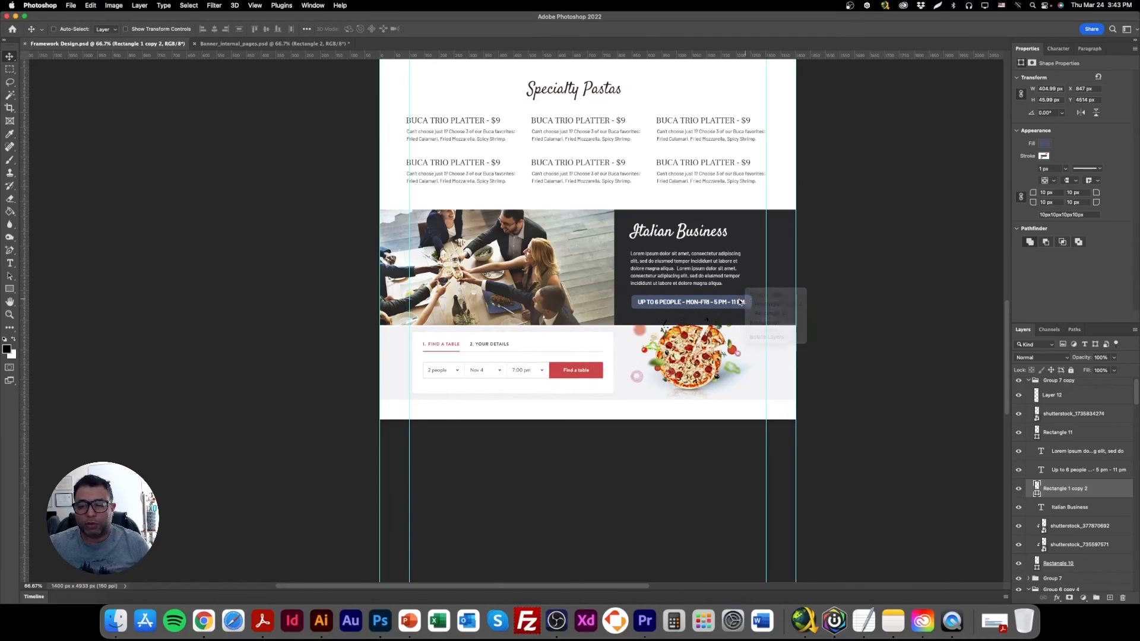
{"action": "right_click", "coordinate": [751, 300]}
{"action": "left_click", "coordinate": [768, 304]}
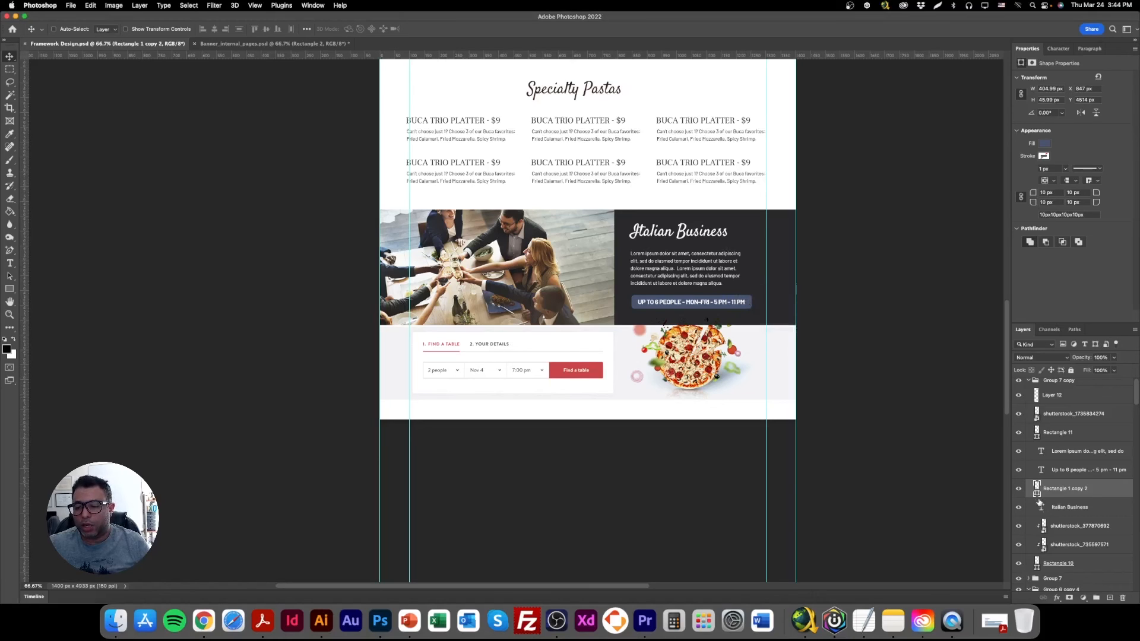
{"action": "left_click", "coordinate": [1045, 144]}
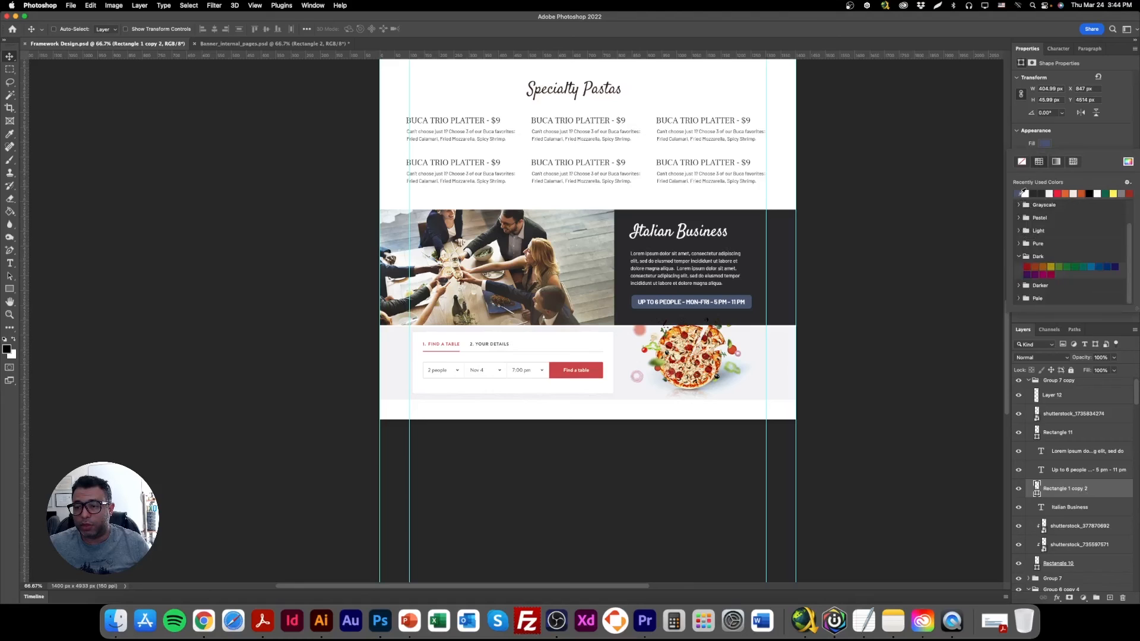
{"action": "left_click", "coordinate": [1127, 162]}
{"action": "key", "text": "super+c"}
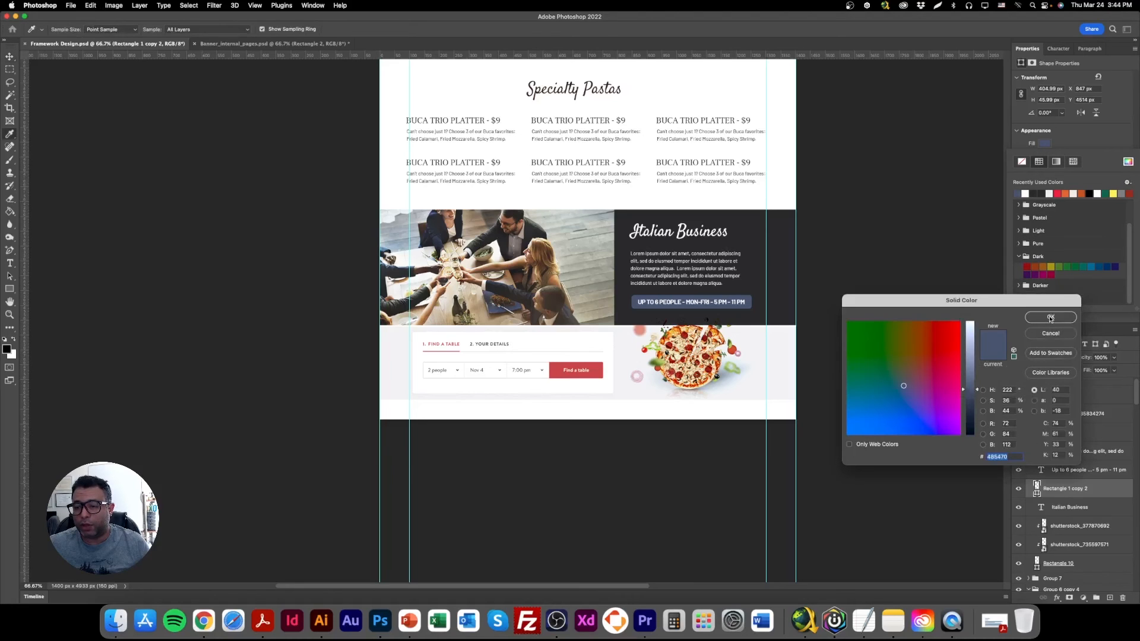
{"action": "left_click", "coordinate": [1046, 319]}
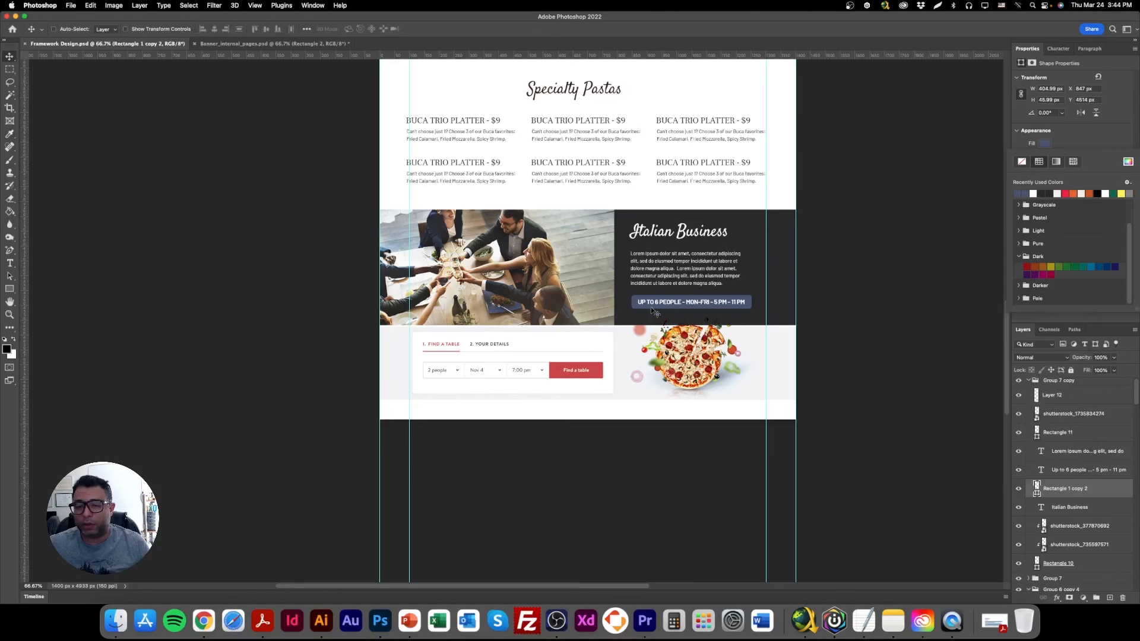
In Illustrator, open the 20% OFF badge document and fill the badge's front shape with the copied colour 485470.
{"action": "left_click", "coordinate": [321, 620]}
{"action": "left_click", "coordinate": [290, 58]}
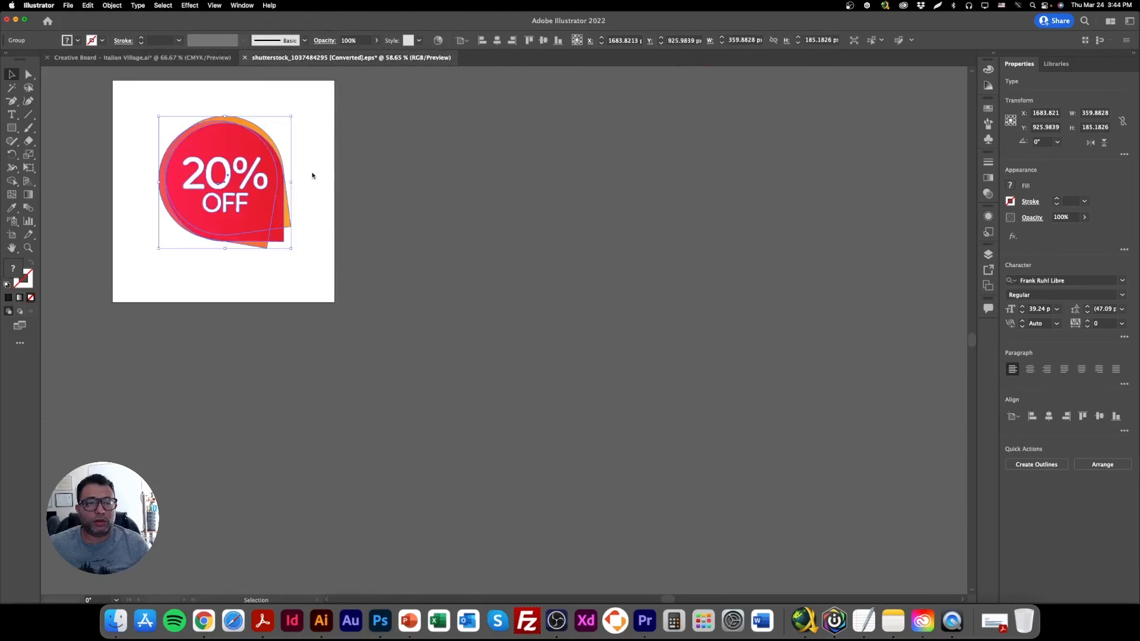
{"action": "left_click", "coordinate": [255, 153]}
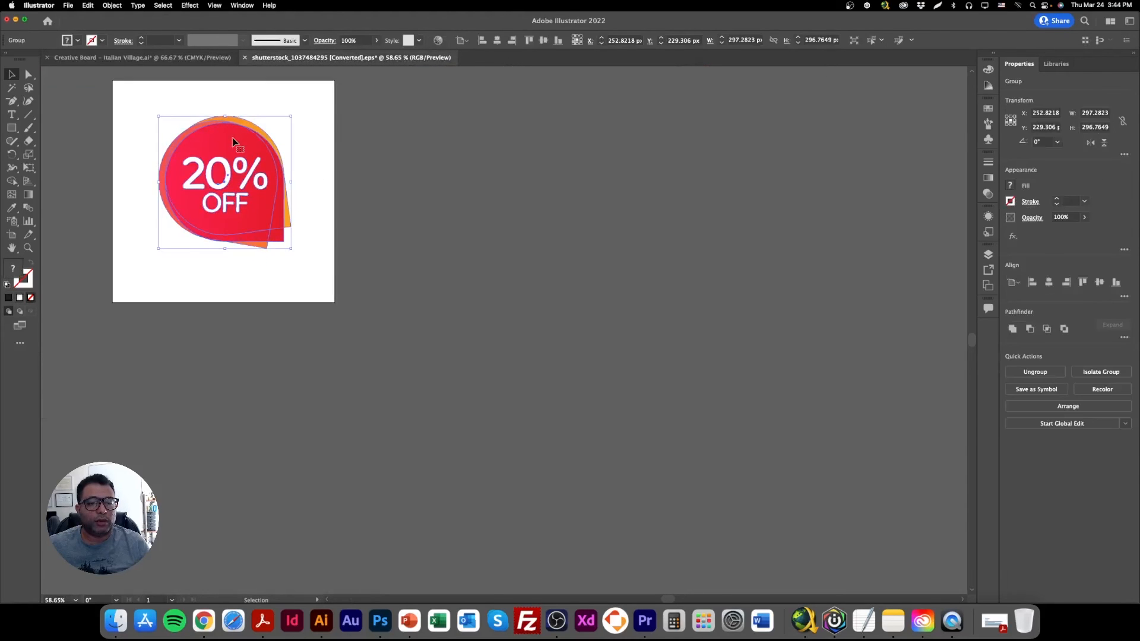
{"action": "double_click", "coordinate": [238, 145]}
{"action": "double_click", "coordinate": [15, 268]}
{"action": "key", "text": "super+v"}
{"action": "key", "text": "Return"}
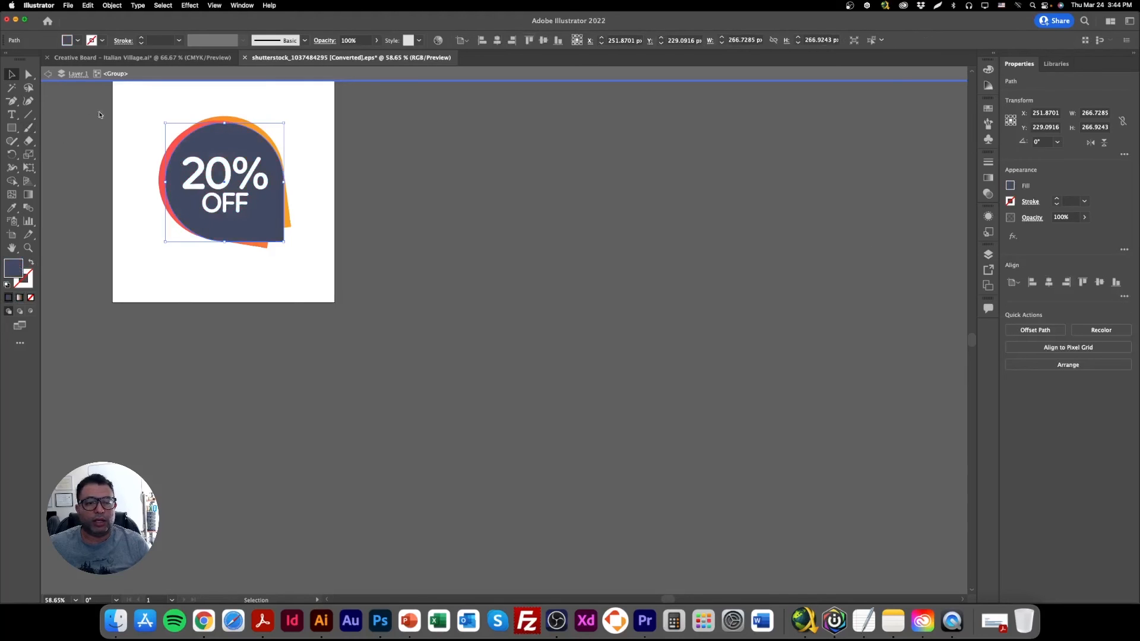
Copy the whole recoloured badge into Photoshop as pixels, scaled to about 146 px wide, at the toasting photo's upper right corner.
{"action": "key", "text": "super+a"}
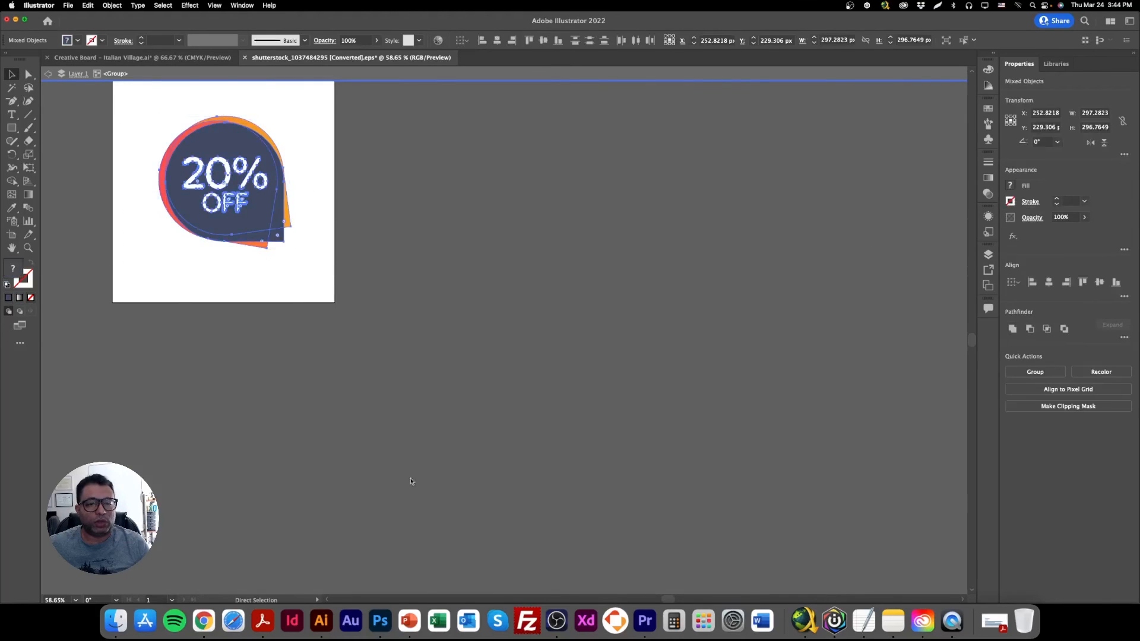
{"action": "left_click", "coordinate": [381, 621]}
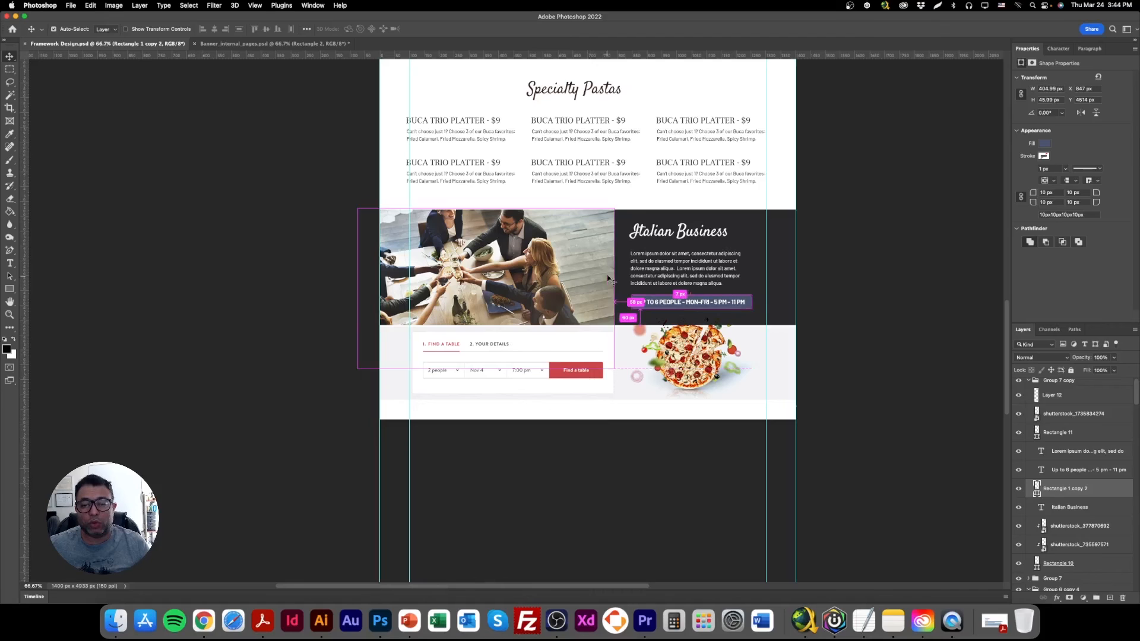
{"action": "key", "text": "super+v"}
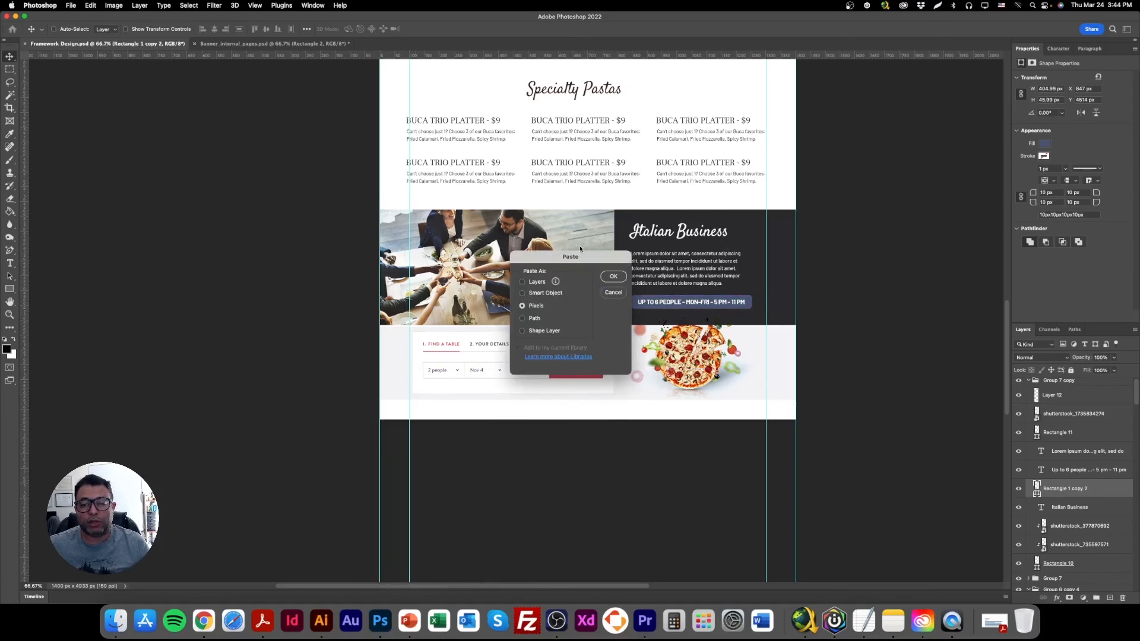
{"action": "left_click", "coordinate": [609, 279]}
{"action": "left_click_drag", "start_coordinate": [590, 144], "coordinate": [599, 243]}
{"action": "key", "text": "Return"}
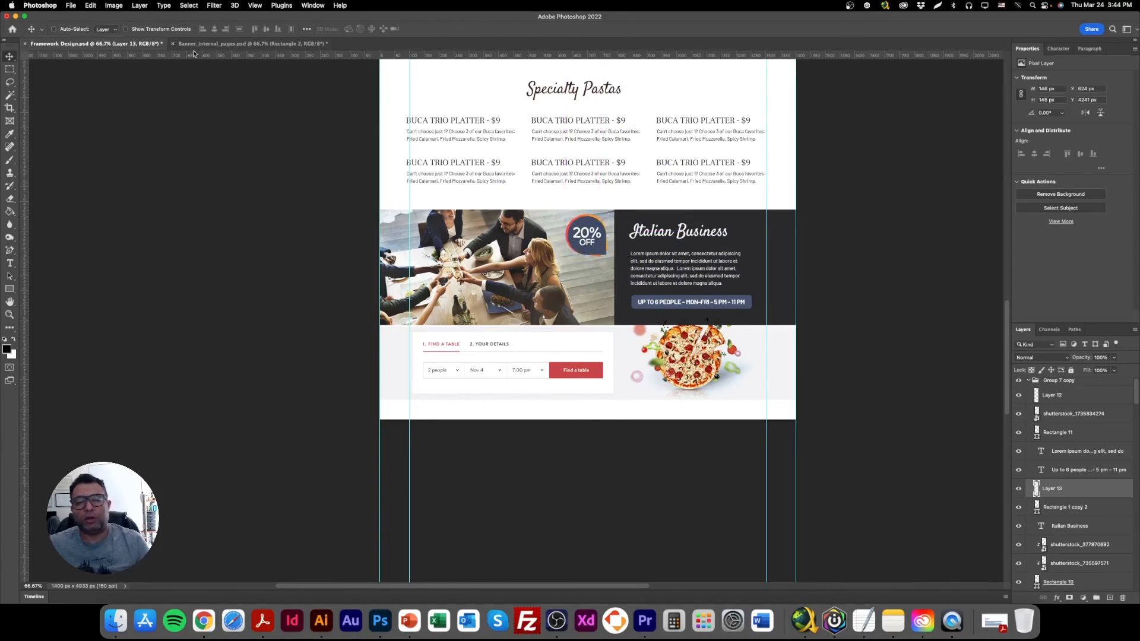
Turn on Show Transform Controls, review the page from the specials down to the Italian Business band, and save the document.
{"action": "left_click", "coordinate": [174, 33]}
{"action": "scroll", "coordinate": [522, 369], "scroll_direction": "up", "scroll_amount": 1}
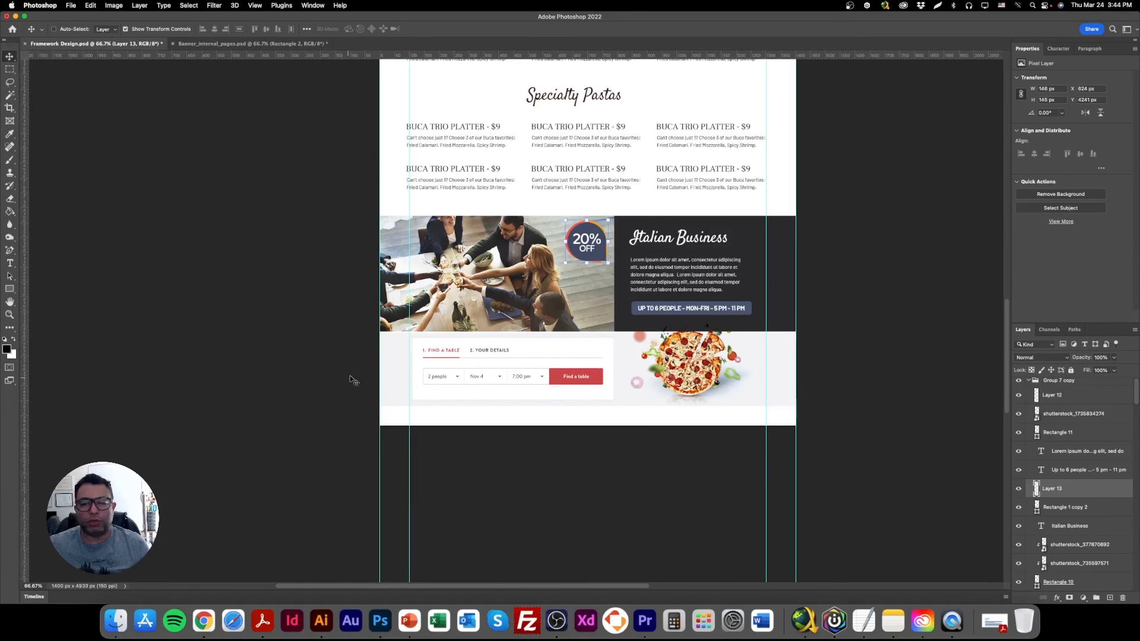
{"action": "scroll", "coordinate": [650, 446], "scroll_direction": "up", "scroll_amount": 15}
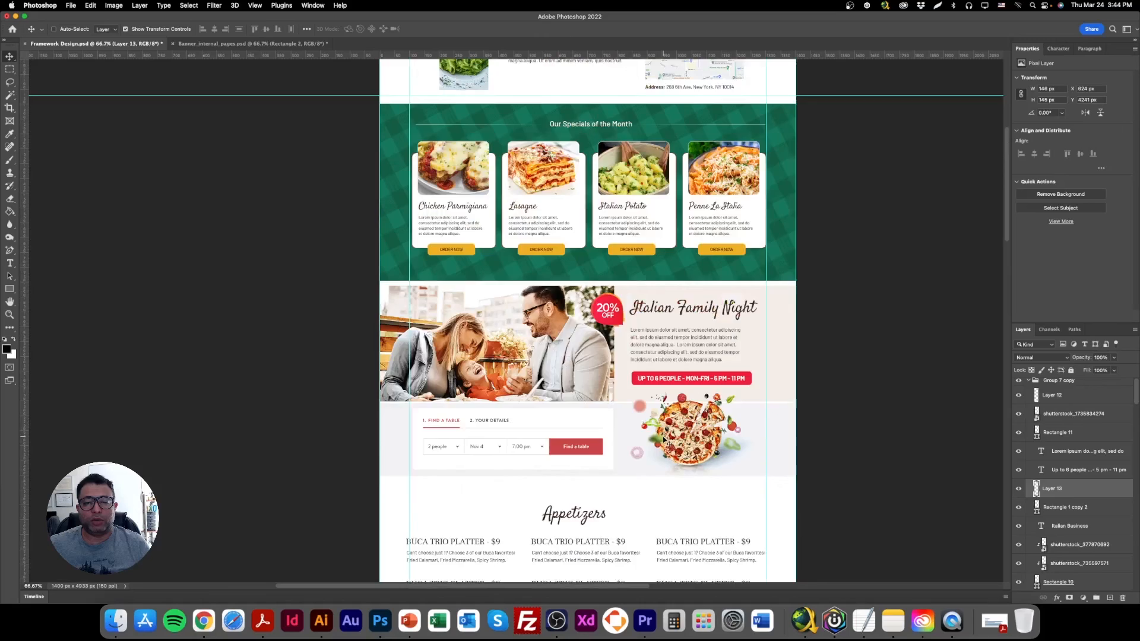
{"action": "scroll", "coordinate": [665, 443], "scroll_direction": "up", "scroll_amount": 10}
{"action": "scroll", "coordinate": [665, 442], "scroll_direction": "down", "scroll_amount": 14}
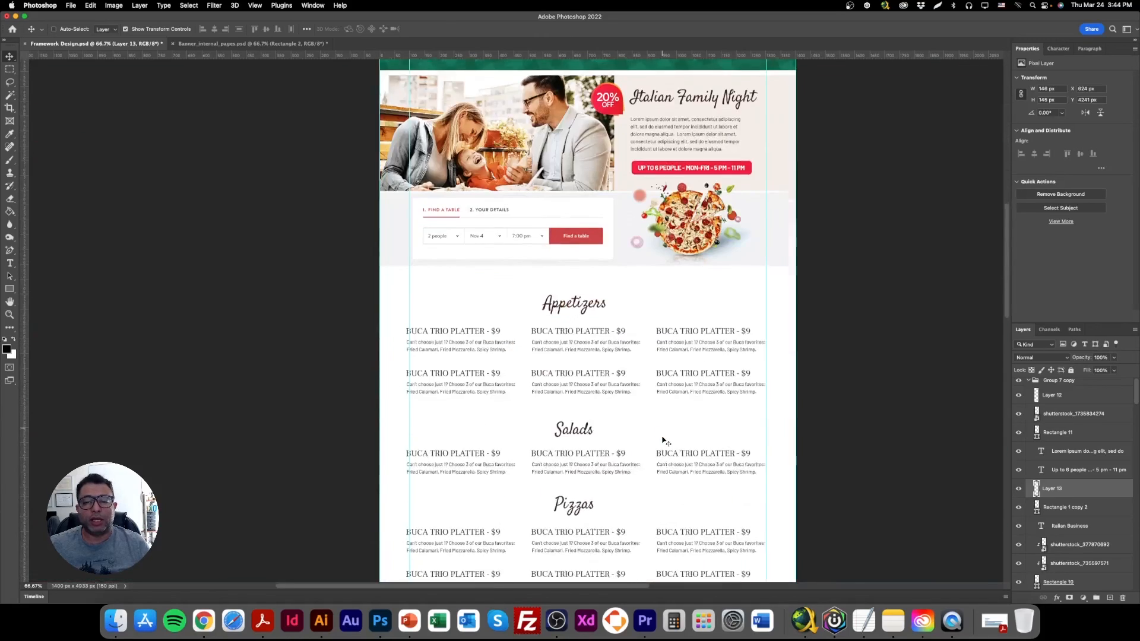
{"action": "scroll", "coordinate": [661, 440], "scroll_direction": "down", "scroll_amount": 10}
{"action": "key", "text": "super+s"}
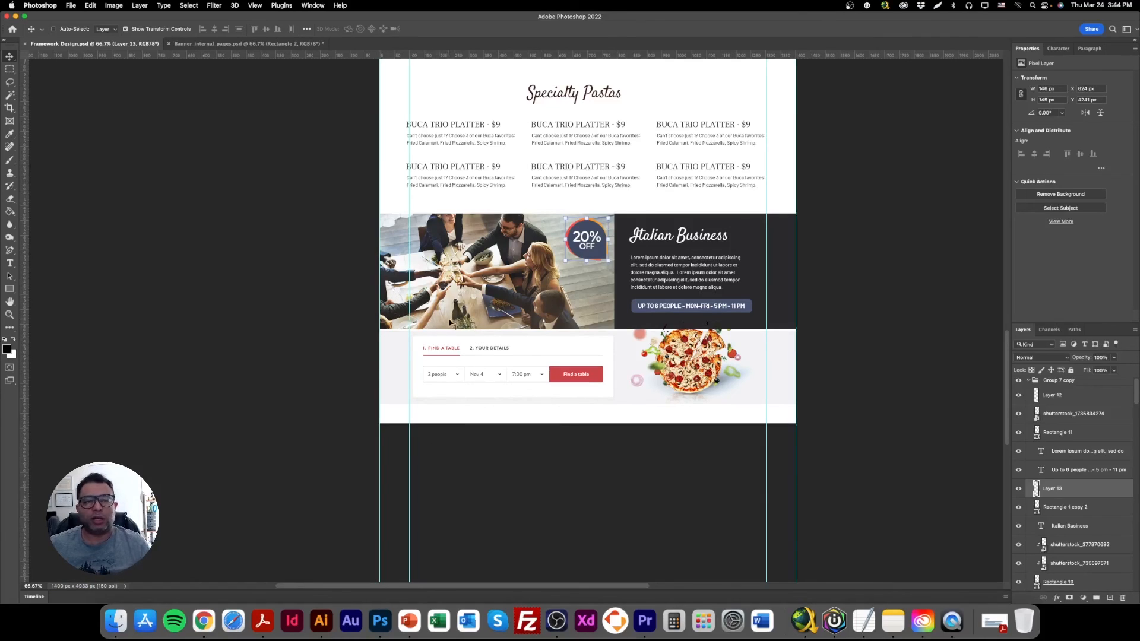
Extend the canvas downward with the Crop tool to add blank white space below the booking band.
{"action": "left_click", "coordinate": [10, 110]}
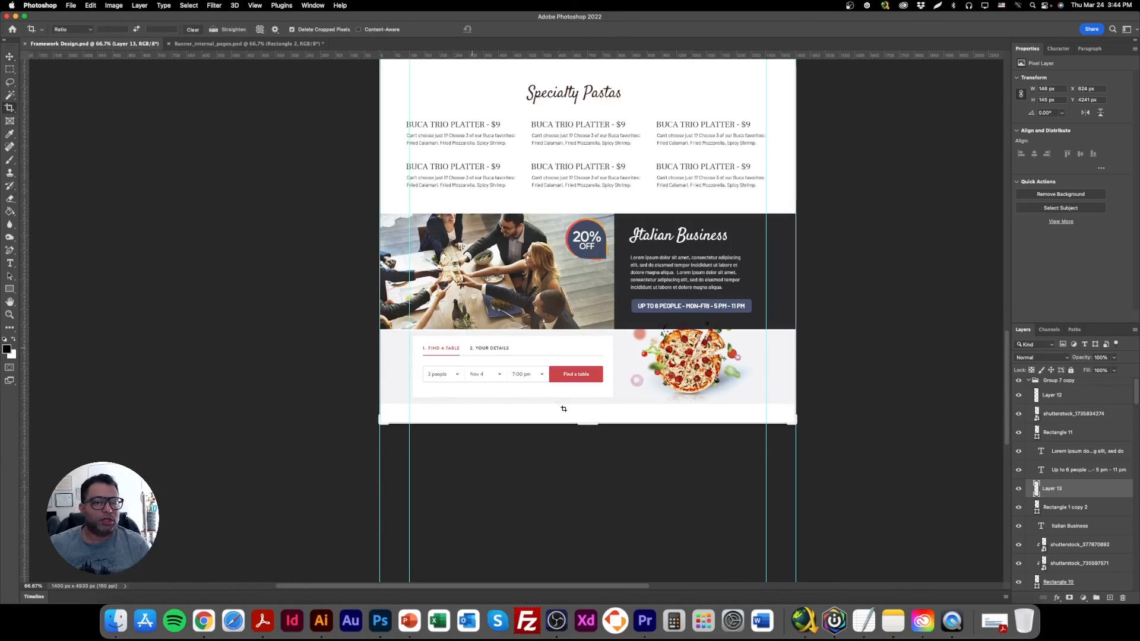
{"action": "left_click_drag", "start_coordinate": [594, 426], "coordinate": [590, 472]}
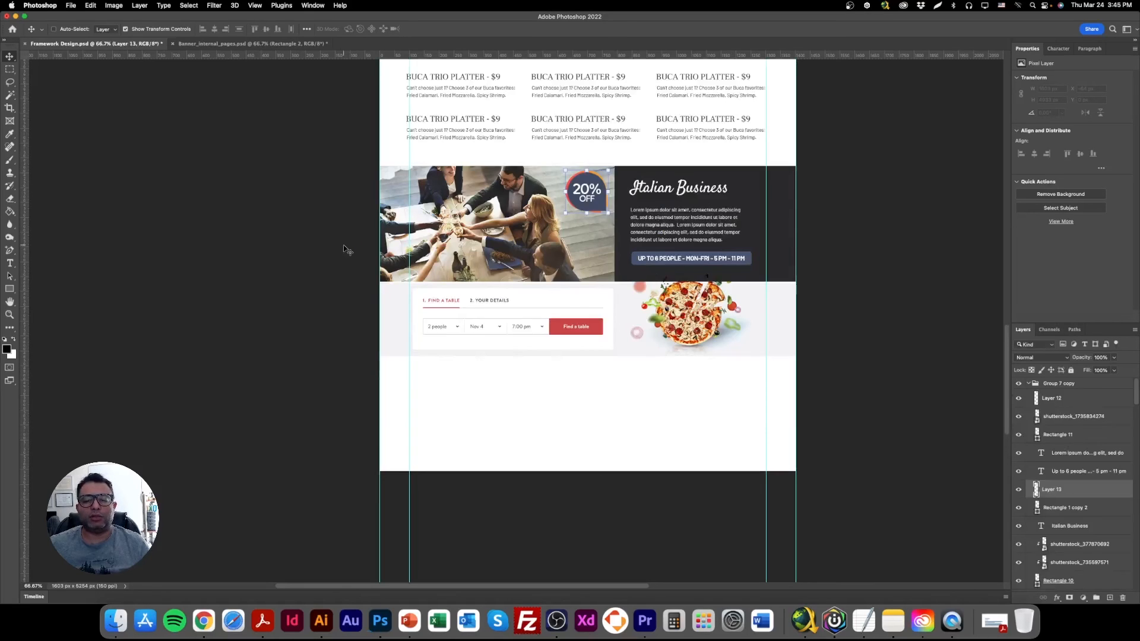
{"action": "scroll", "coordinate": [331, 279], "scroll_direction": "up", "scroll_amount": 2}
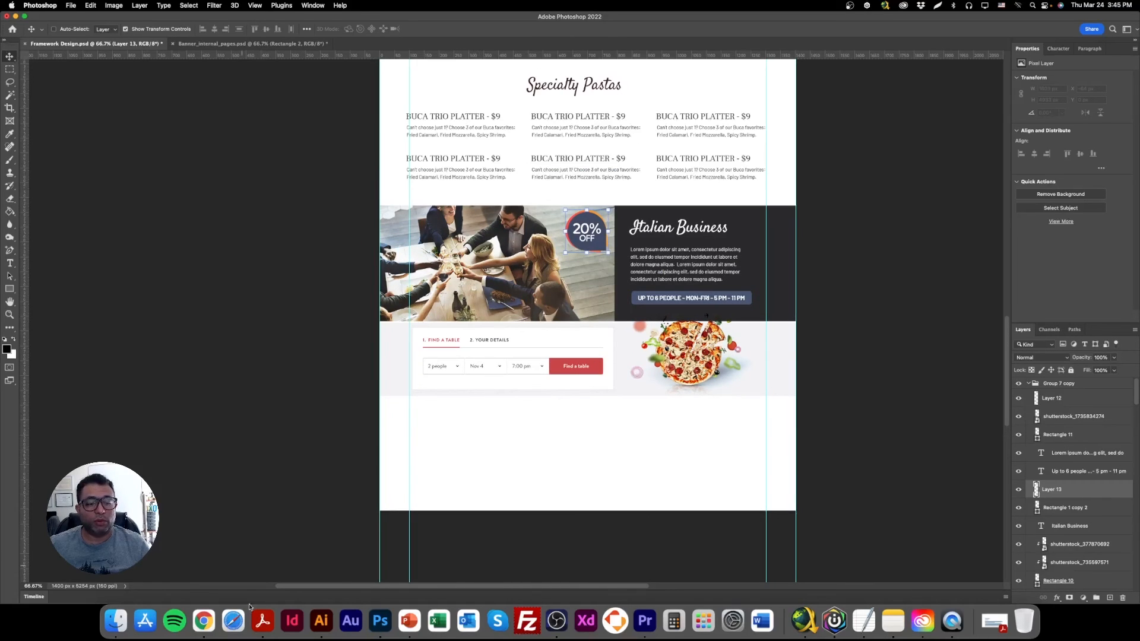
{"action": "left_click", "coordinate": [321, 620]}
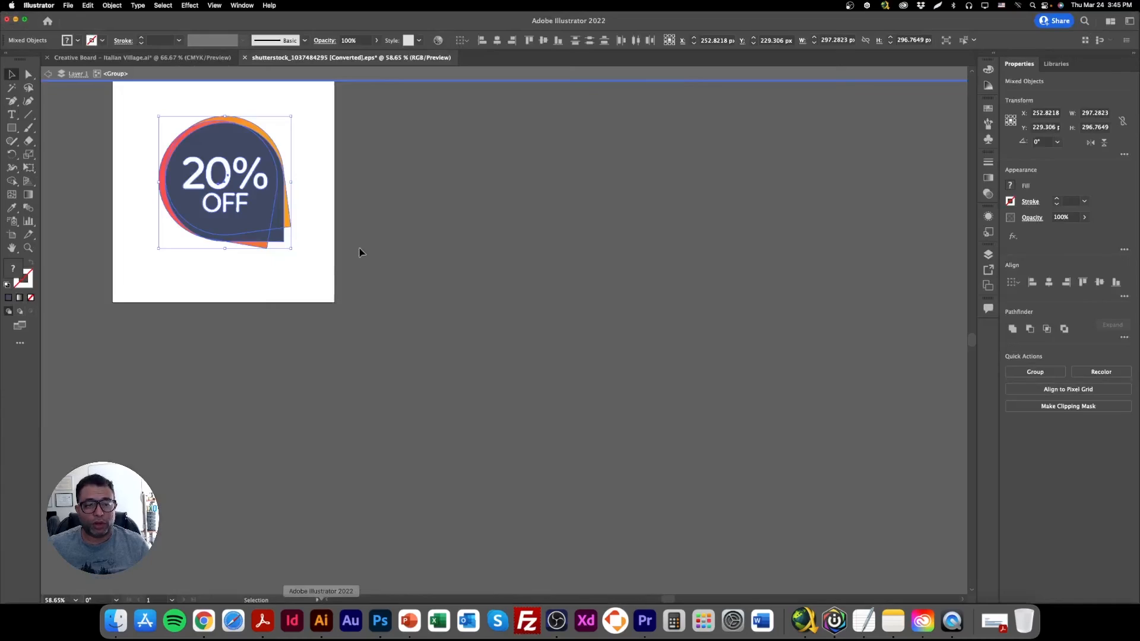
{"action": "left_click", "coordinate": [81, 58]}
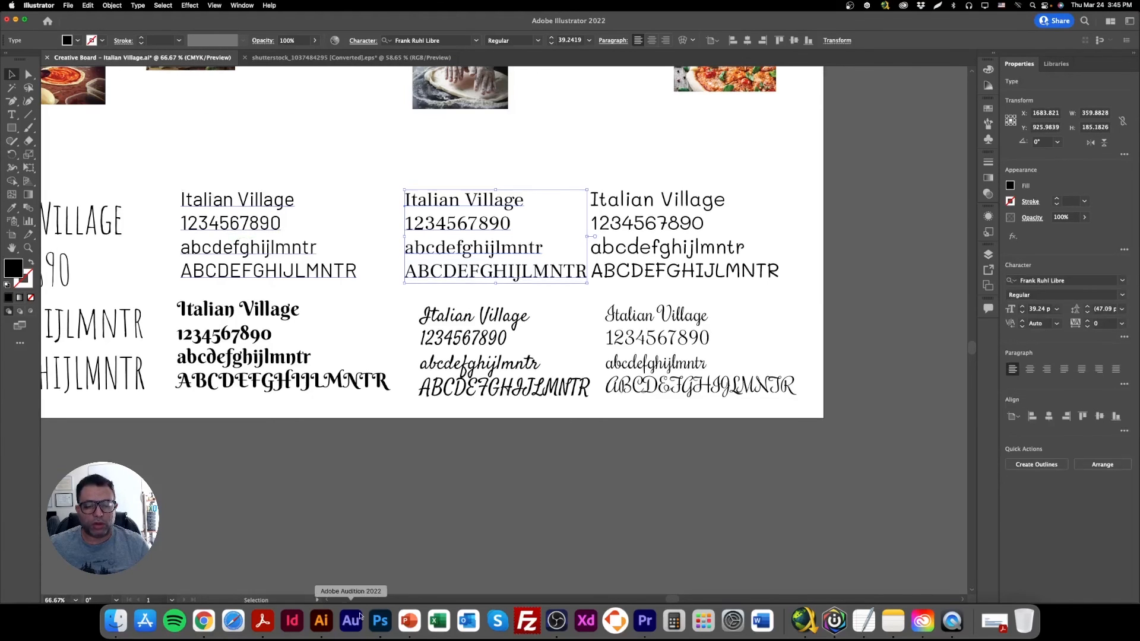
{"action": "left_click", "coordinate": [380, 621]}
Place Logo Italian Village_White-01.png from the Library's Logos folder as an embedded image, about 321 px wide, in the white space below the booking band.
{"action": "left_click", "coordinate": [75, 7]}
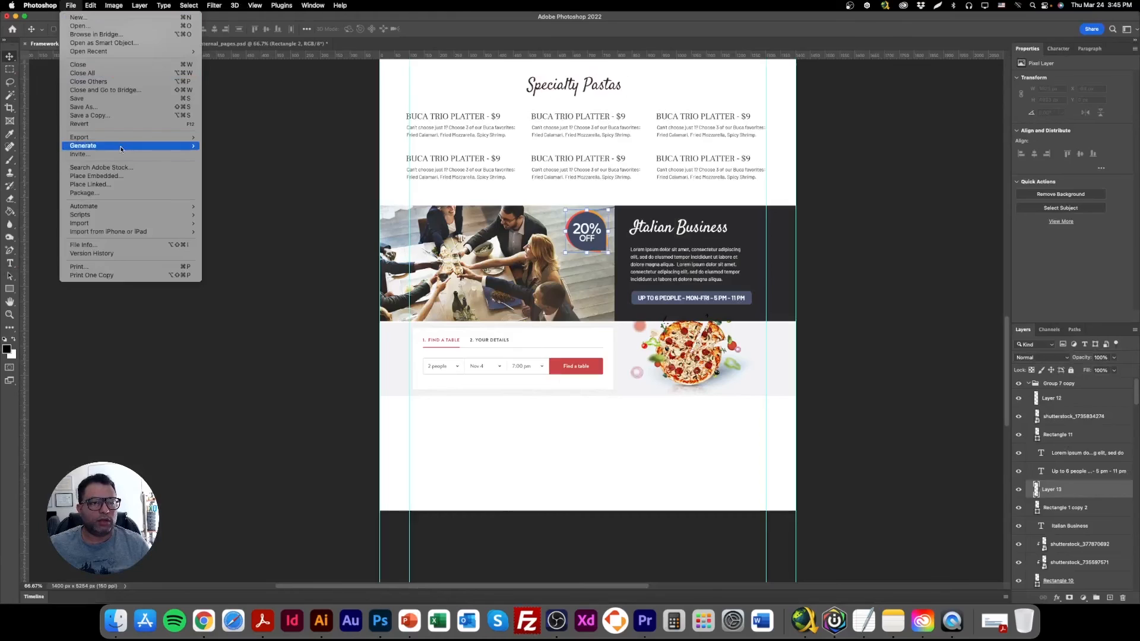
{"action": "left_click", "coordinate": [121, 173]}
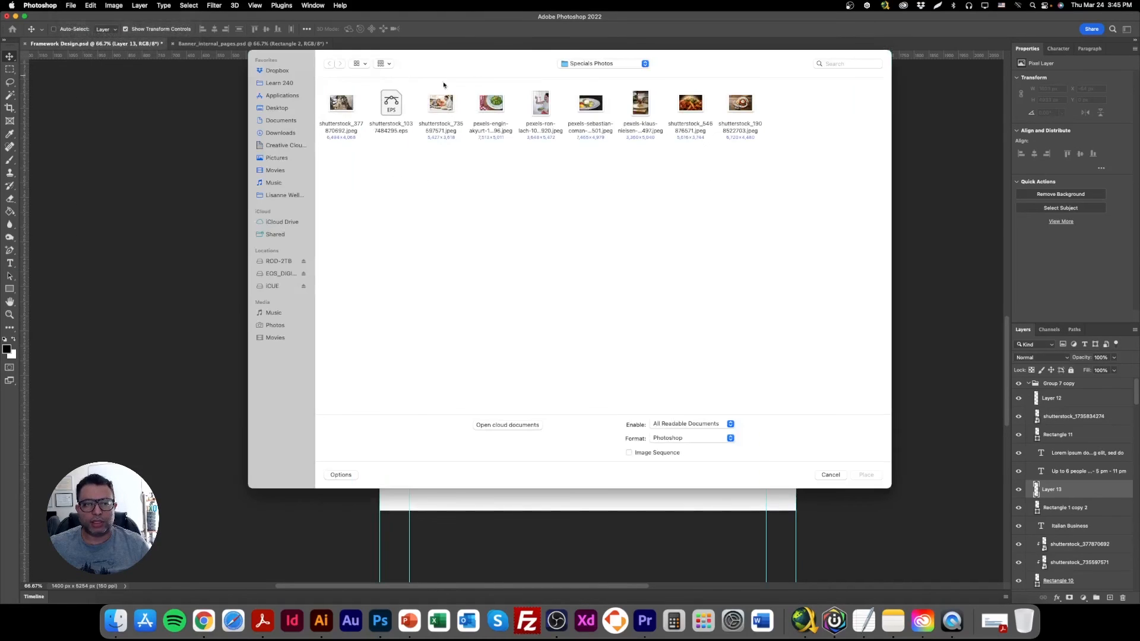
{"action": "left_click", "coordinate": [601, 64]}
{"action": "left_click", "coordinate": [604, 86]}
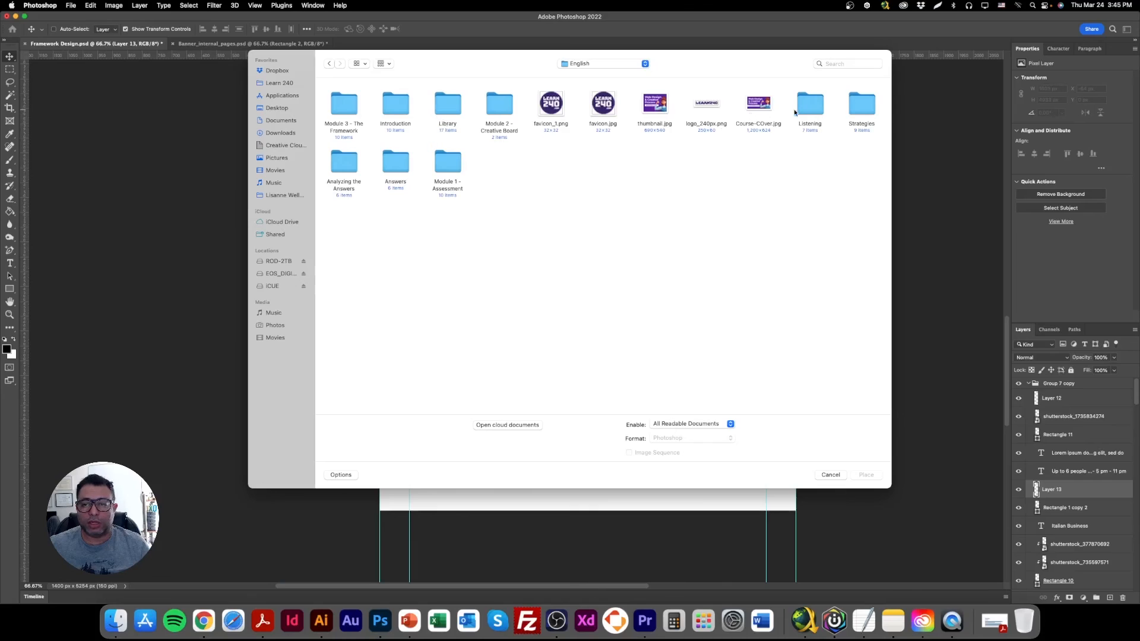
{"action": "left_click", "coordinate": [389, 111]}
{"action": "left_click", "coordinate": [393, 163]}
{"action": "double_click", "coordinate": [444, 109]}
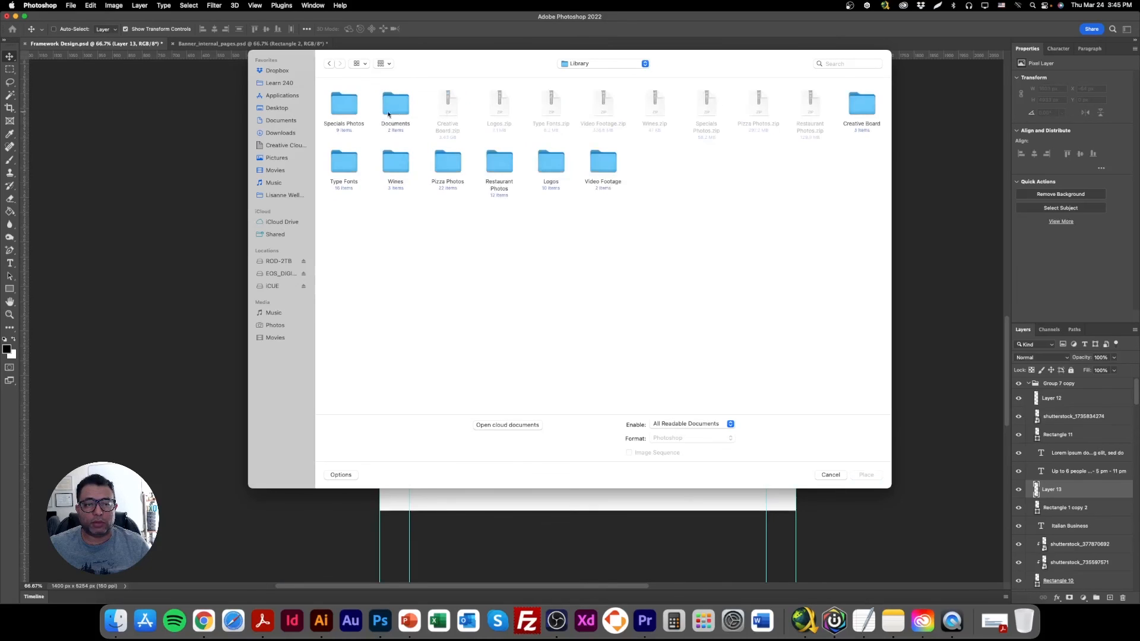
{"action": "double_click", "coordinate": [548, 165]}
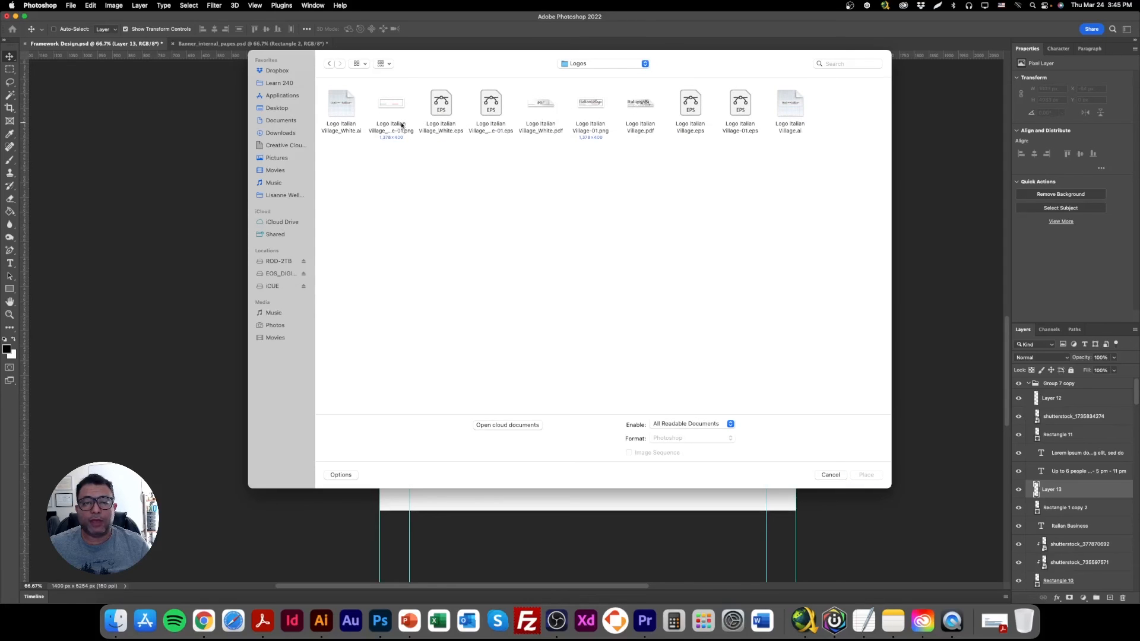
{"action": "double_click", "coordinate": [393, 106]}
{"action": "left_click_drag", "start_coordinate": [604, 273], "coordinate": [615, 449]}
{"action": "key", "text": "Return"}
Add a Color Overlay to the white logo in the dark 2a2a2c sampled from the Italian Business panel.
{"action": "double_click", "coordinate": [1127, 489]}
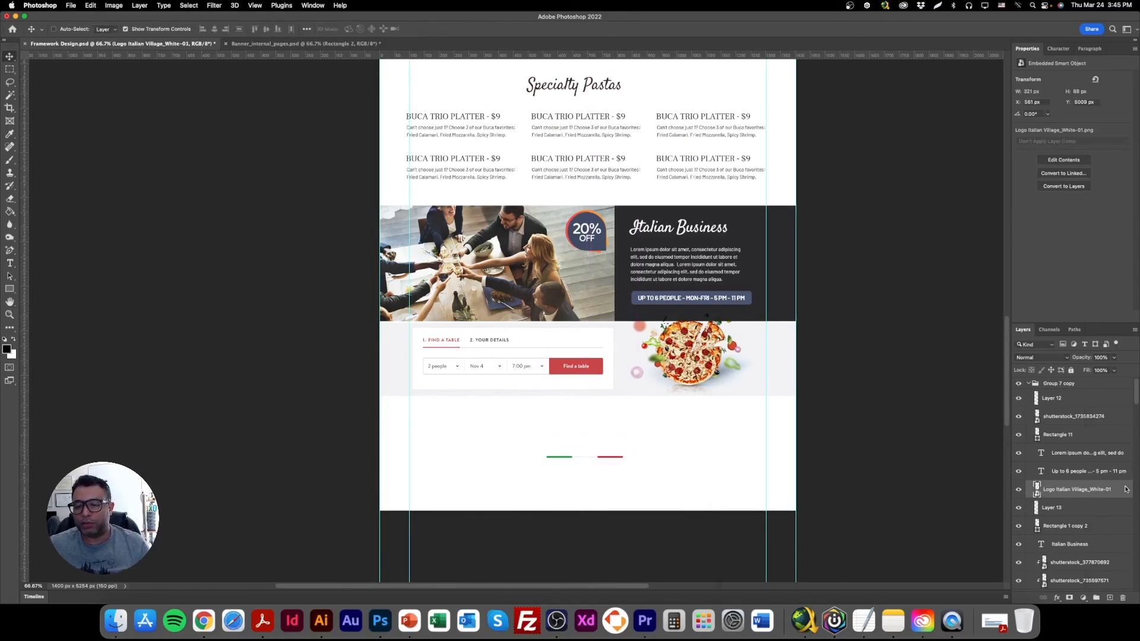
{"action": "left_click", "coordinate": [792, 508]}
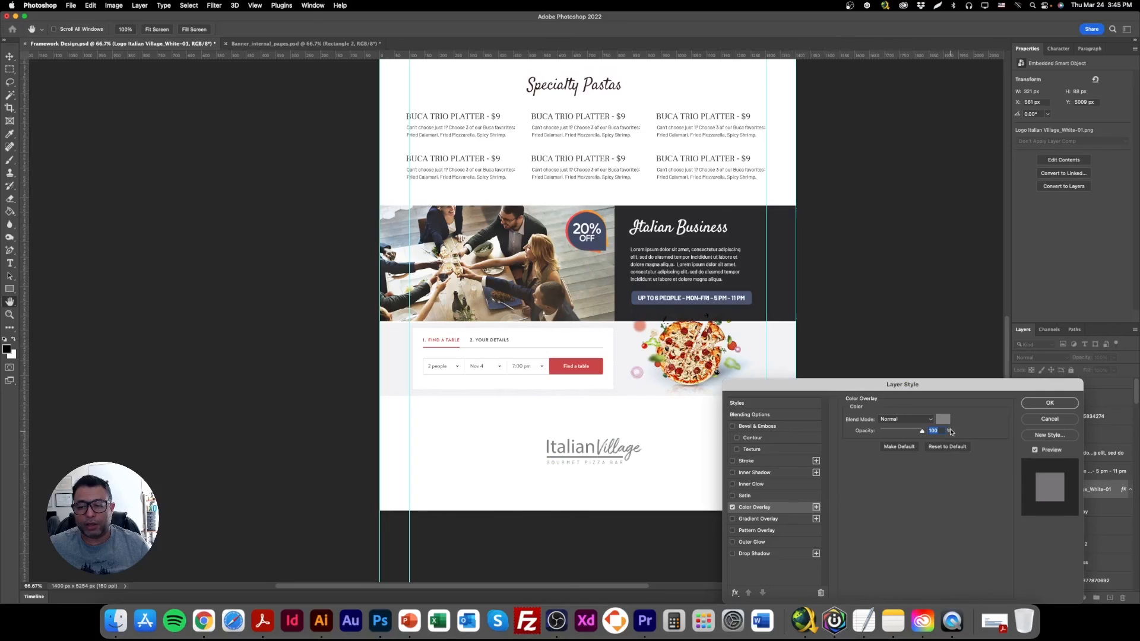
{"action": "left_click", "coordinate": [943, 421]}
{"action": "left_click", "coordinate": [784, 288]}
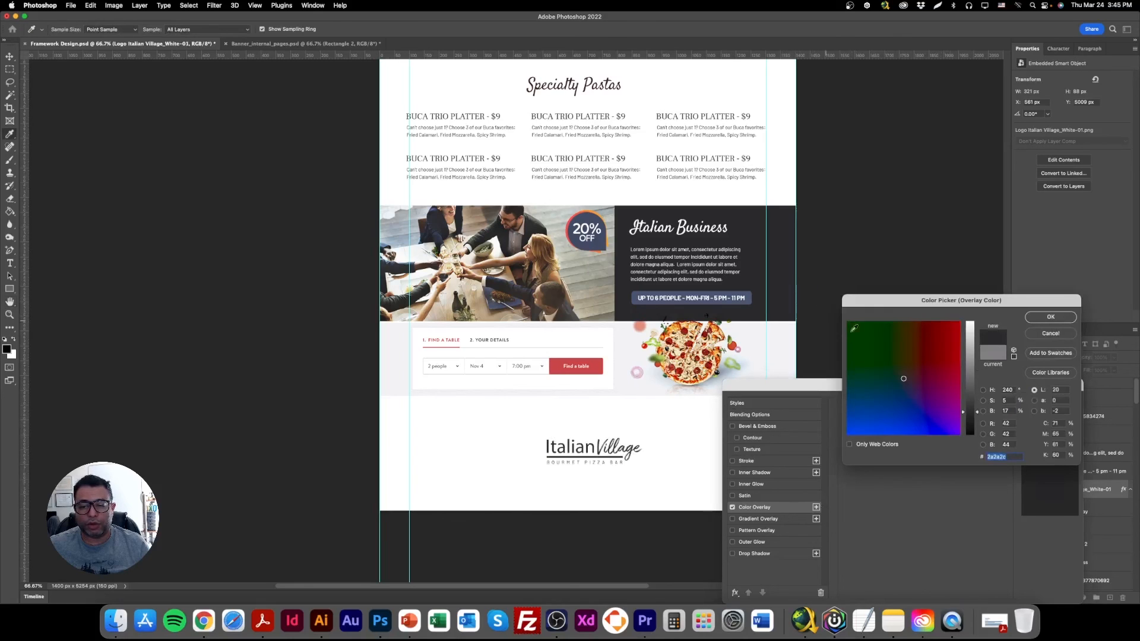
{"action": "left_click", "coordinate": [1051, 318]}
{"action": "left_click", "coordinate": [1061, 404]}
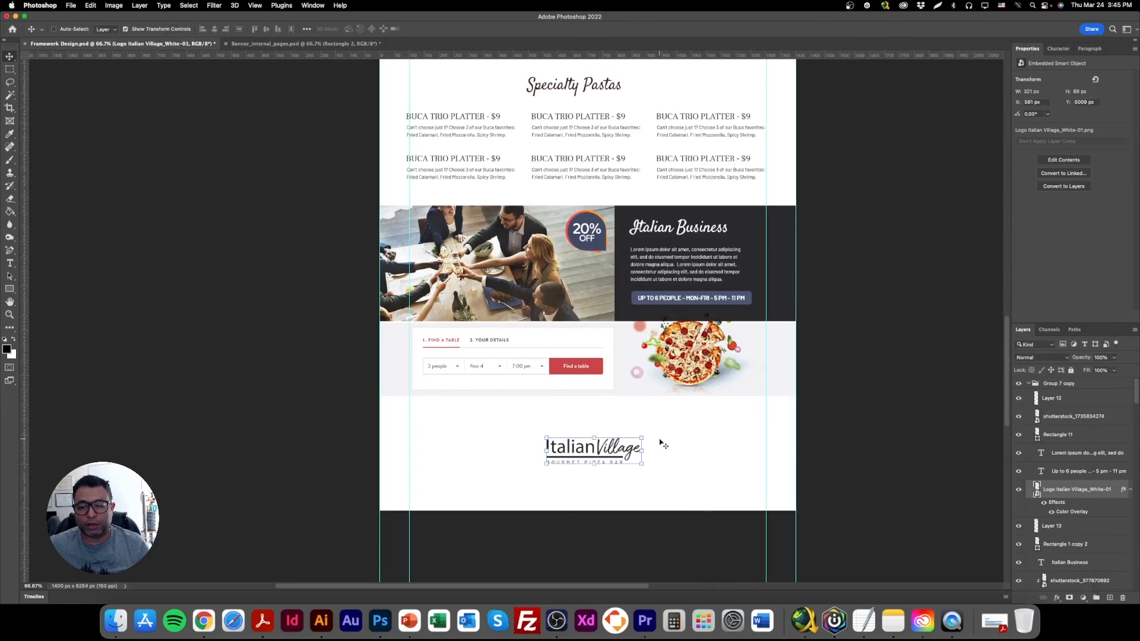
Enlarge the footer logo to about 333 px wide and move it up closer to the booking band.
{"action": "key", "text": "super+t"}
{"action": "mouse_move", "coordinate": [594, 437]}
{"action": "left_mouse_down"}
{"action": "mouse_move", "coordinate": [605, 445]}
{"action": "mouse_move", "coordinate": [611, 433]}
{"action": "left_mouse_up"}
{"action": "key", "text": "Return"}
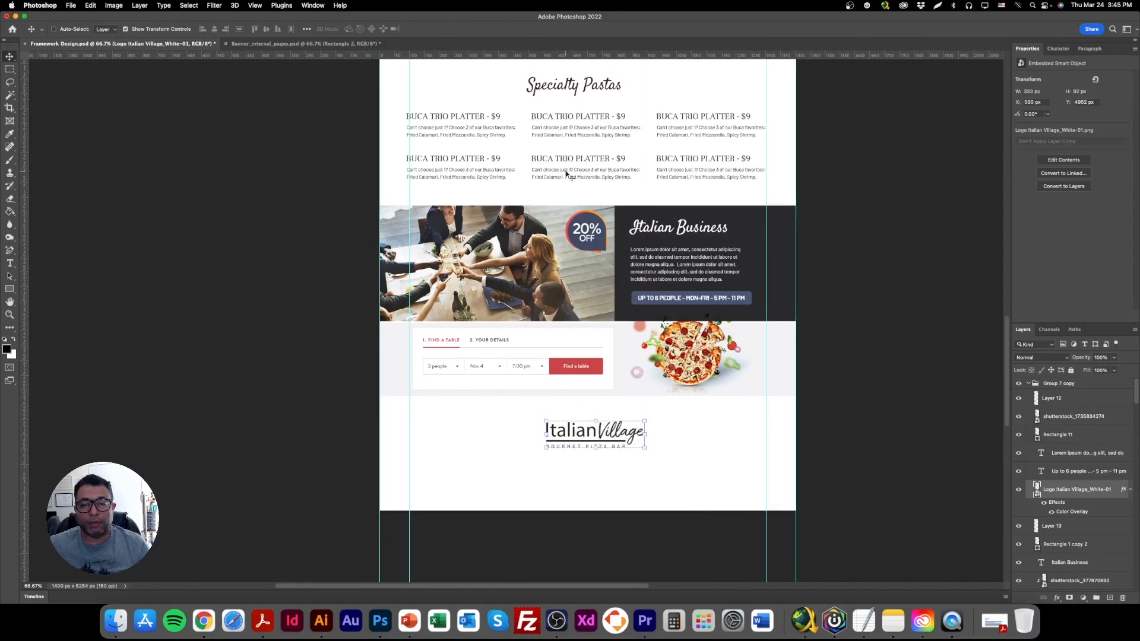
Duplicate the Italian Business lorem ipsum paragraph into the white footer area and recolour the copy with the panel's dark 2a2a2c.
{"action": "right_click", "coordinate": [564, 128]}
{"action": "left_click", "coordinate": [592, 134]}
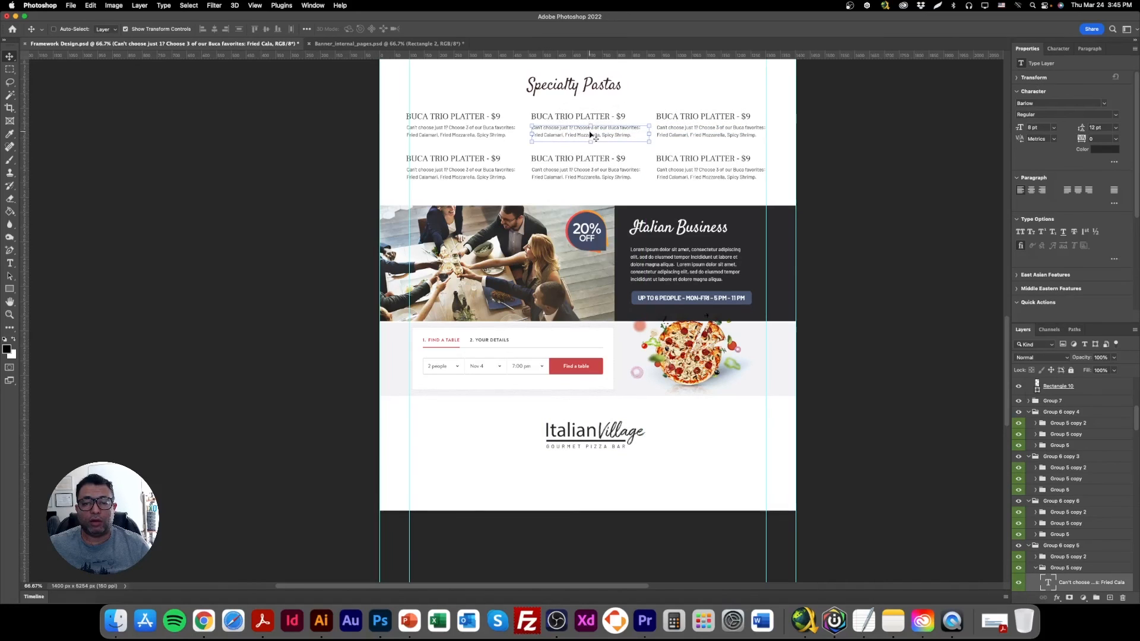
{"action": "right_click", "coordinate": [675, 252]}
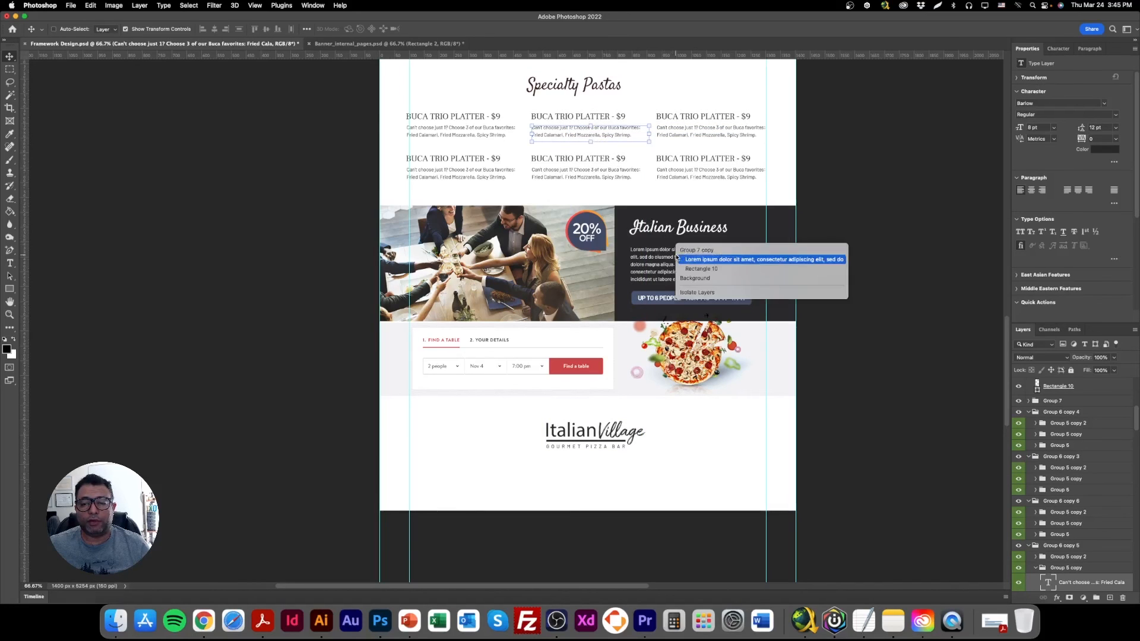
{"action": "left_click", "coordinate": [719, 259]}
{"action": "left_click_drag", "start_coordinate": [661, 264], "coordinate": [677, 473]}
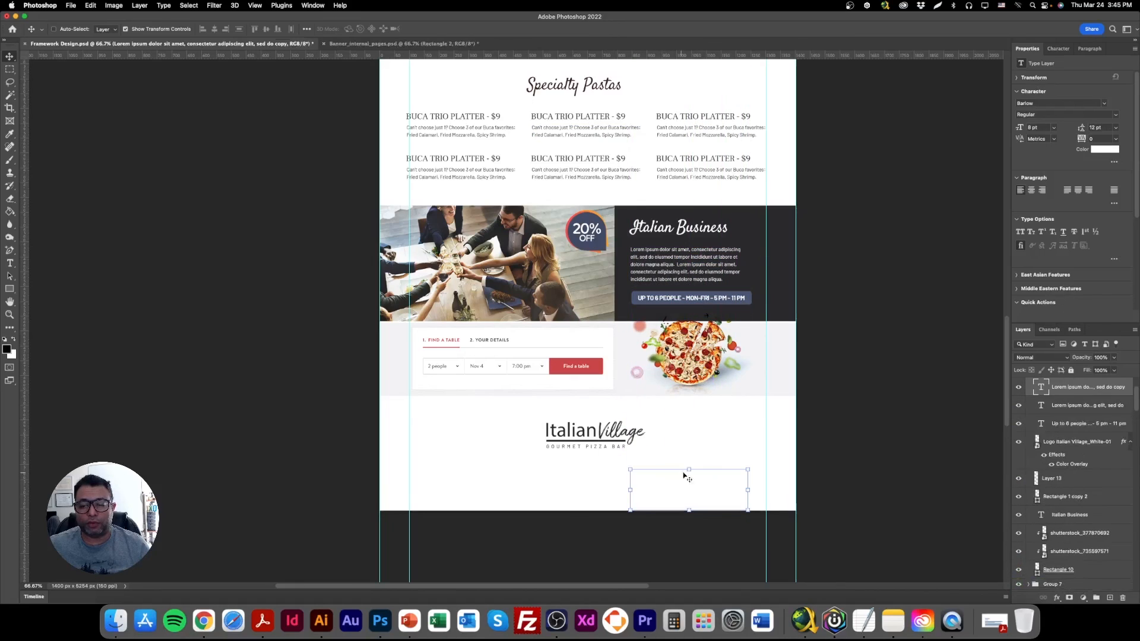
{"action": "left_click", "coordinate": [1104, 150]}
{"action": "type", "text": "000000"}
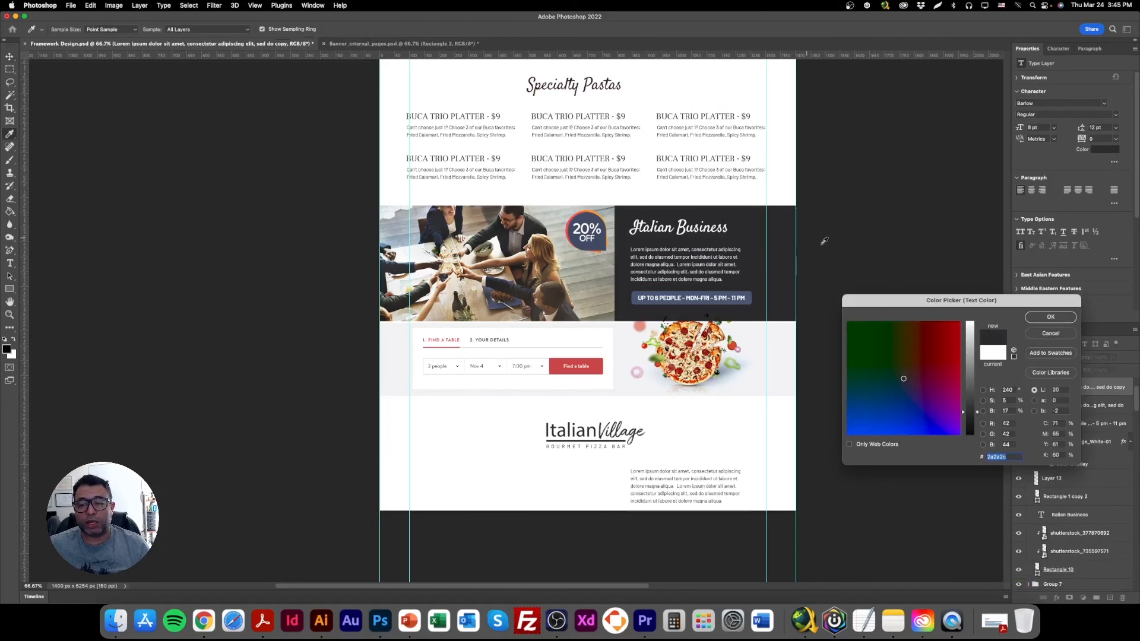
{"action": "key", "text": "Return"}
Move the dark paragraph copy to the left of the Italian Village footer logo.
{"action": "double_click", "coordinate": [700, 491]}
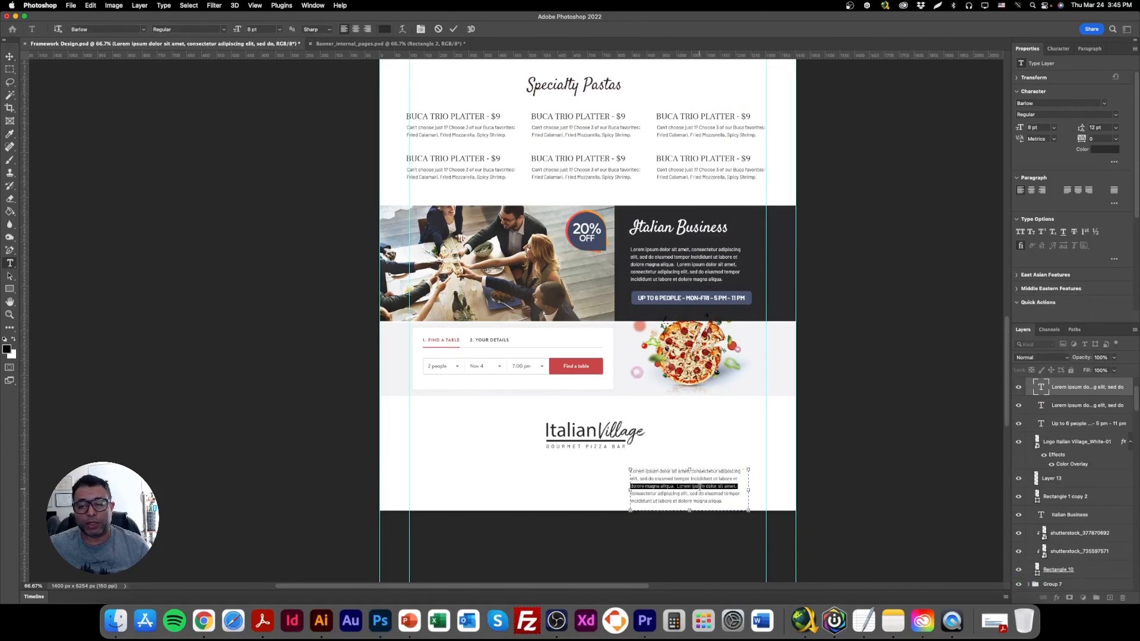
{"action": "left_click", "coordinate": [9, 56]}
{"action": "left_click_drag", "start_coordinate": [684, 486], "coordinate": [524, 480]}
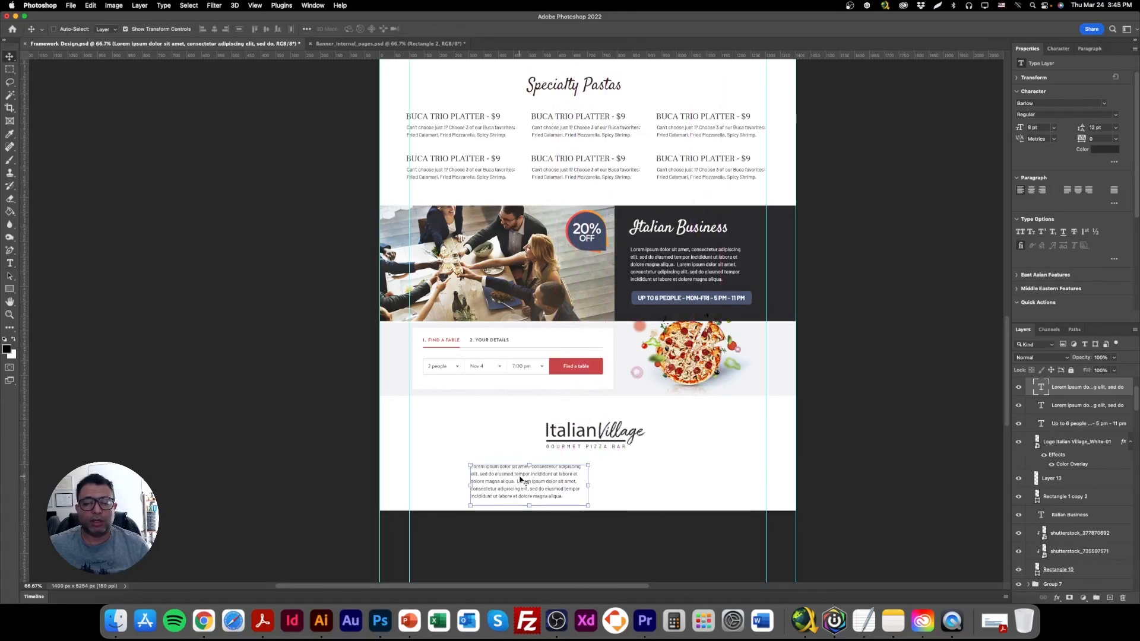
{"action": "scroll", "coordinate": [677, 362], "scroll_direction": "up", "scroll_amount": 1}
{"action": "left_click_drag", "start_coordinate": [546, 484], "coordinate": [496, 455]}
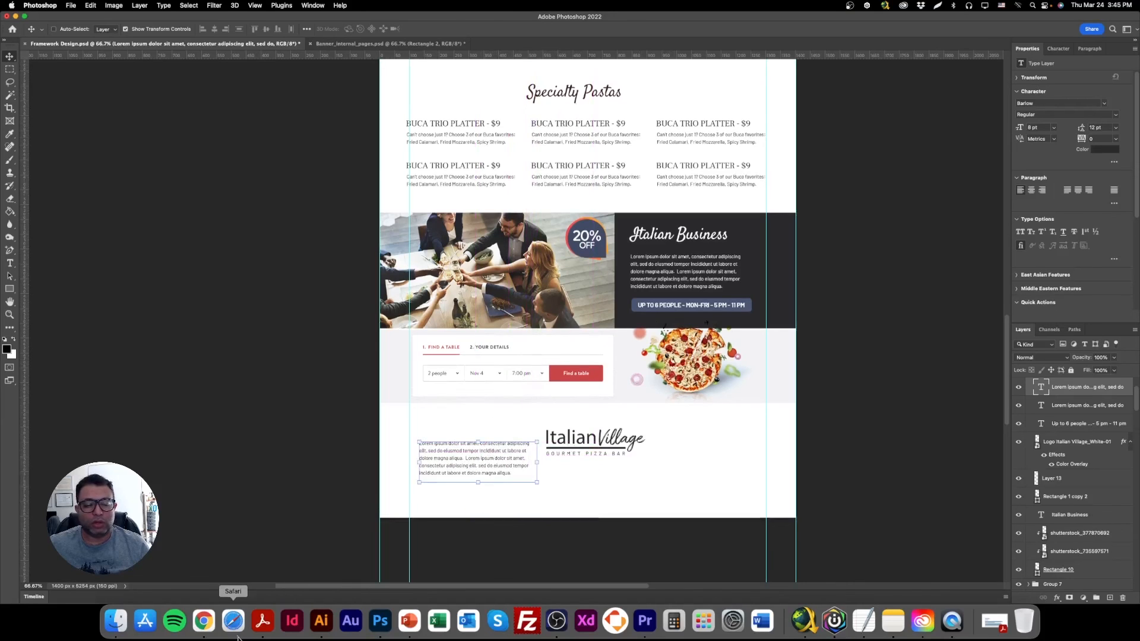
In Chrome, search Google Images for "social media flat icons".
{"action": "left_click", "coordinate": [204, 620]}
{"action": "left_click", "coordinate": [297, 38]}
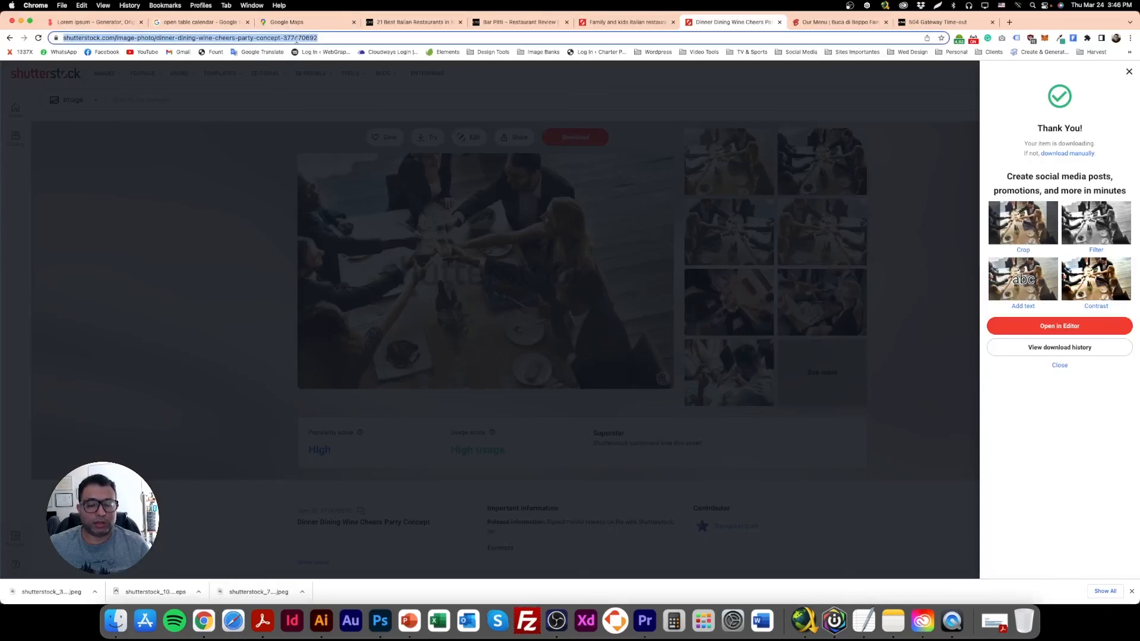
{"action": "type", "text": "cosial me"}
{"action": "type", "text": "dia flat a"}
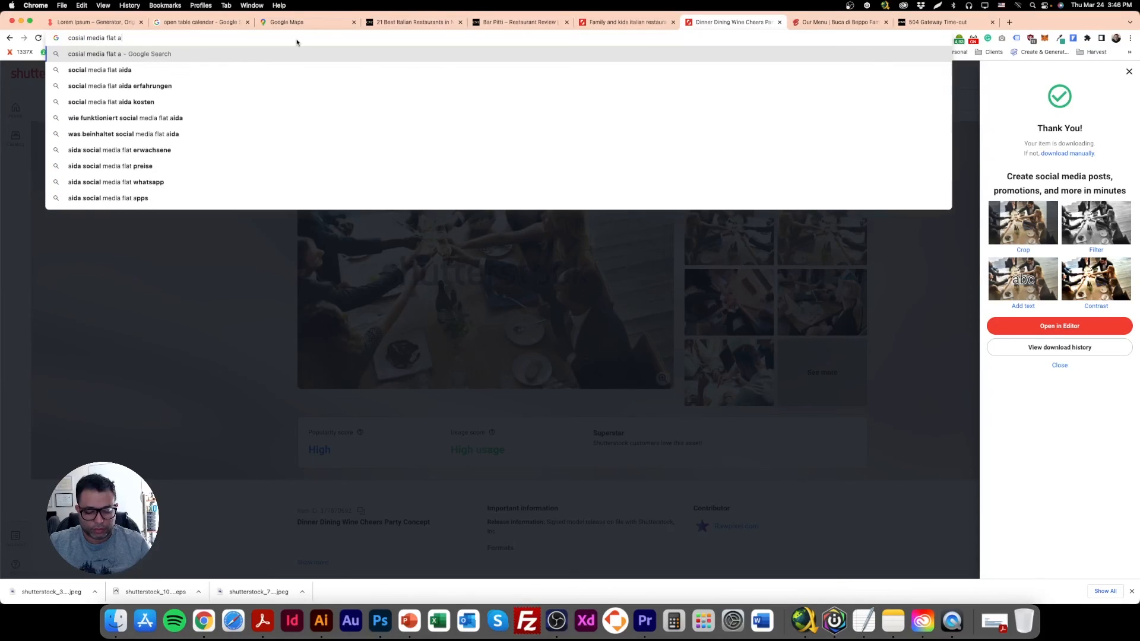
{"action": "key", "text": "BackSpace"}
{"action": "type", "text": "icons"}
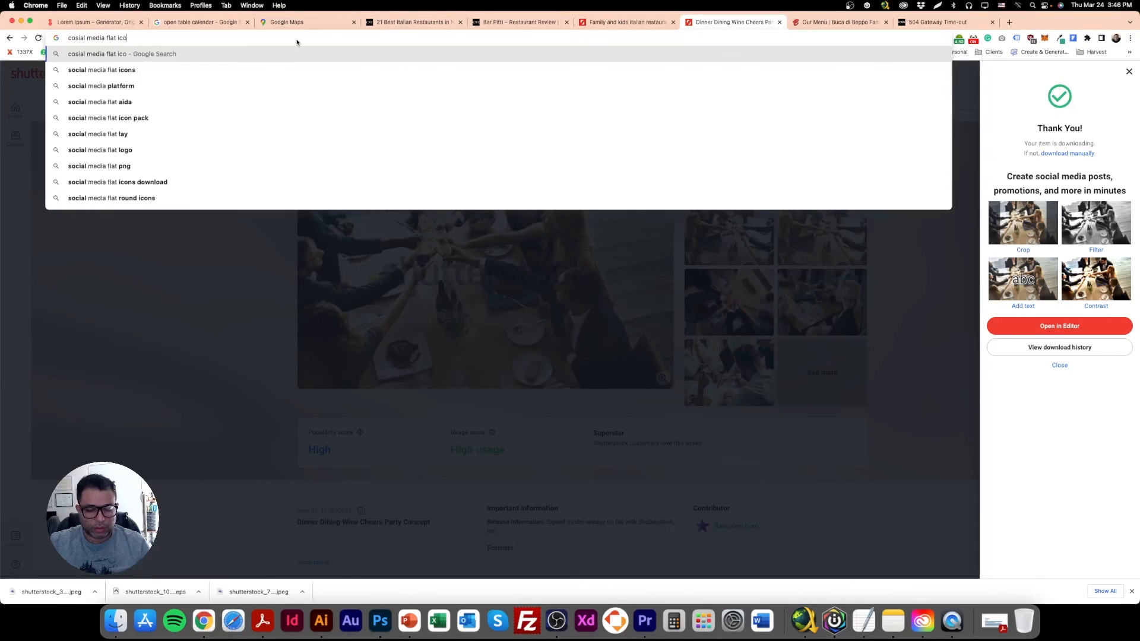
{"action": "key", "text": "Return"}
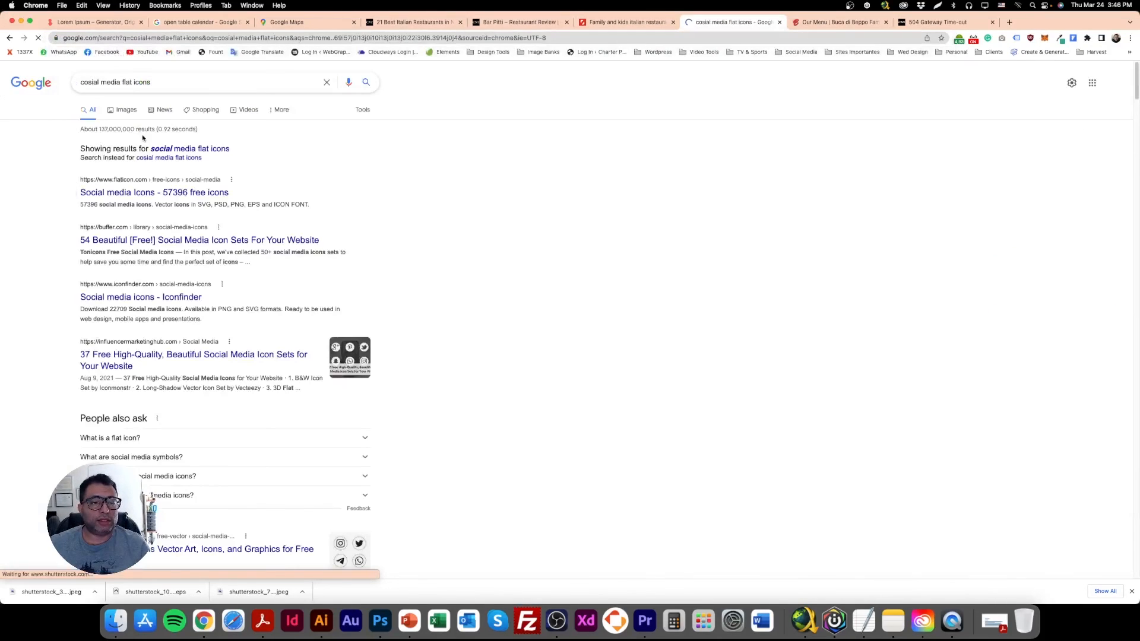
{"action": "left_click", "coordinate": [153, 148]}
{"action": "left_click", "coordinate": [125, 110]}
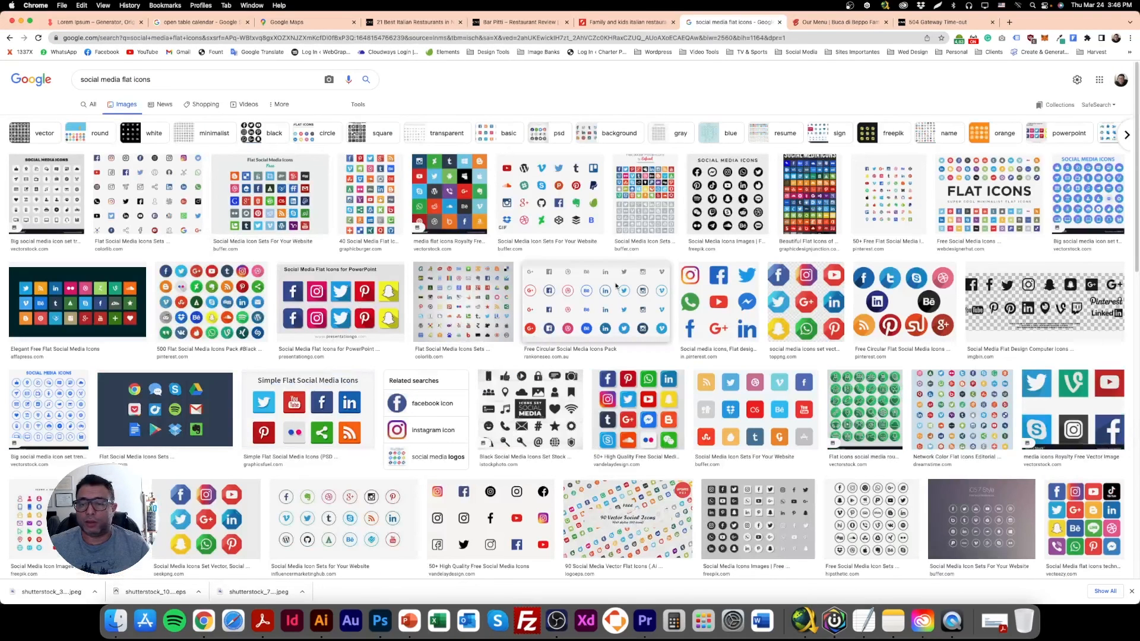
Copy the Freepik image of round black social media icons and paste it into the Photoshop page, over the footer logo.
{"action": "left_click", "coordinate": [709, 202]}
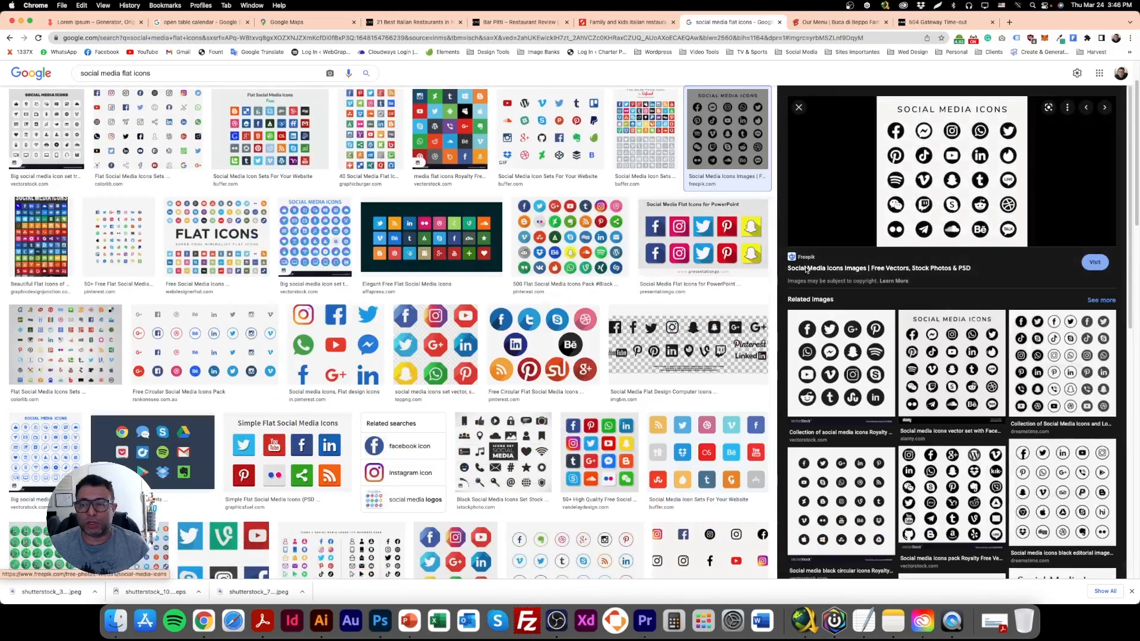
{"action": "right_click", "coordinate": [937, 170]}
{"action": "left_click", "coordinate": [957, 271]}
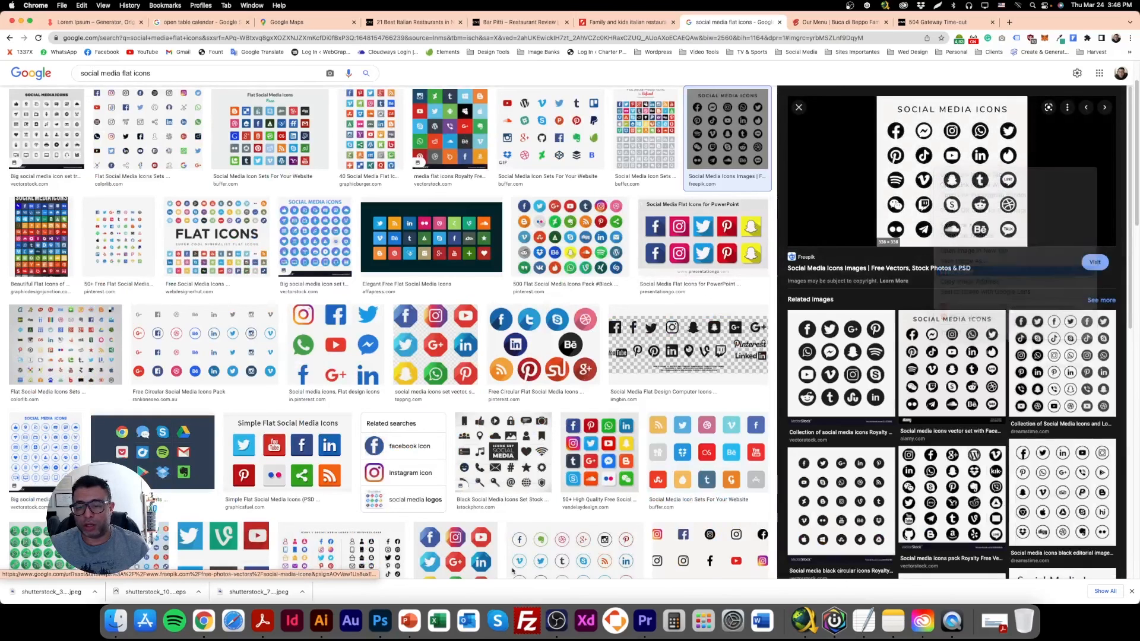
{"action": "left_click", "coordinate": [381, 621]}
{"action": "key", "text": "cmd+v"}
{"action": "left_click_drag", "start_coordinate": [570, 306], "coordinate": [570, 468]}
Cut out the icon sheet's top row from Facebook to Twitter, delete the rest of the sheet, and paste the row as its own layer.
{"action": "left_click", "coordinate": [13, 72]}
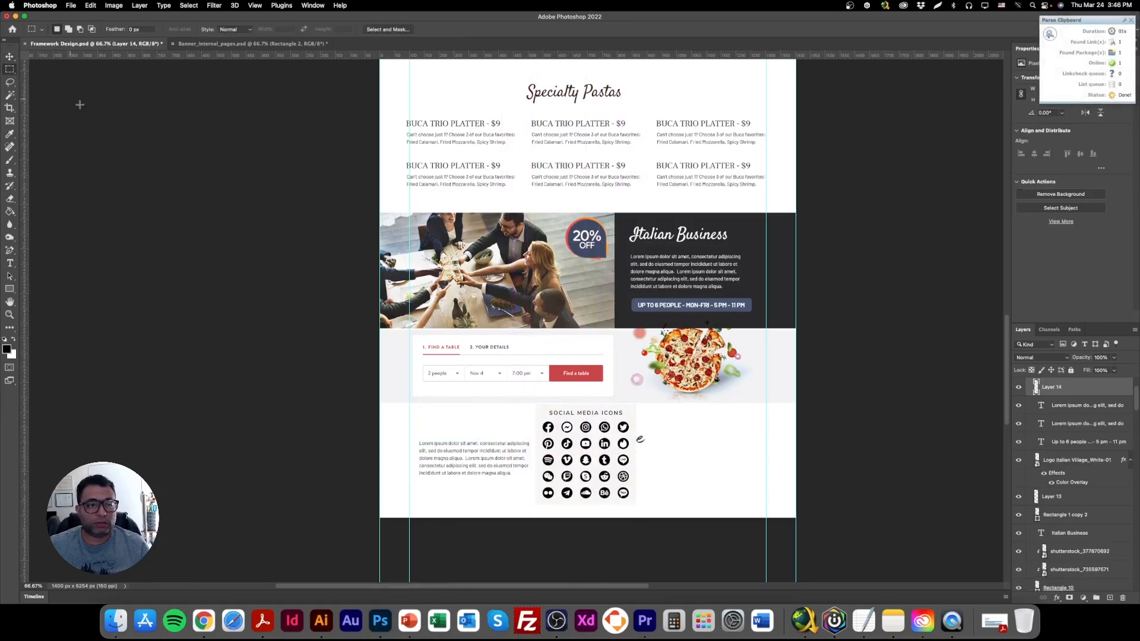
{"action": "left_click_drag", "start_coordinate": [531, 417], "coordinate": [639, 437]}
{"action": "key", "text": "Delete"}
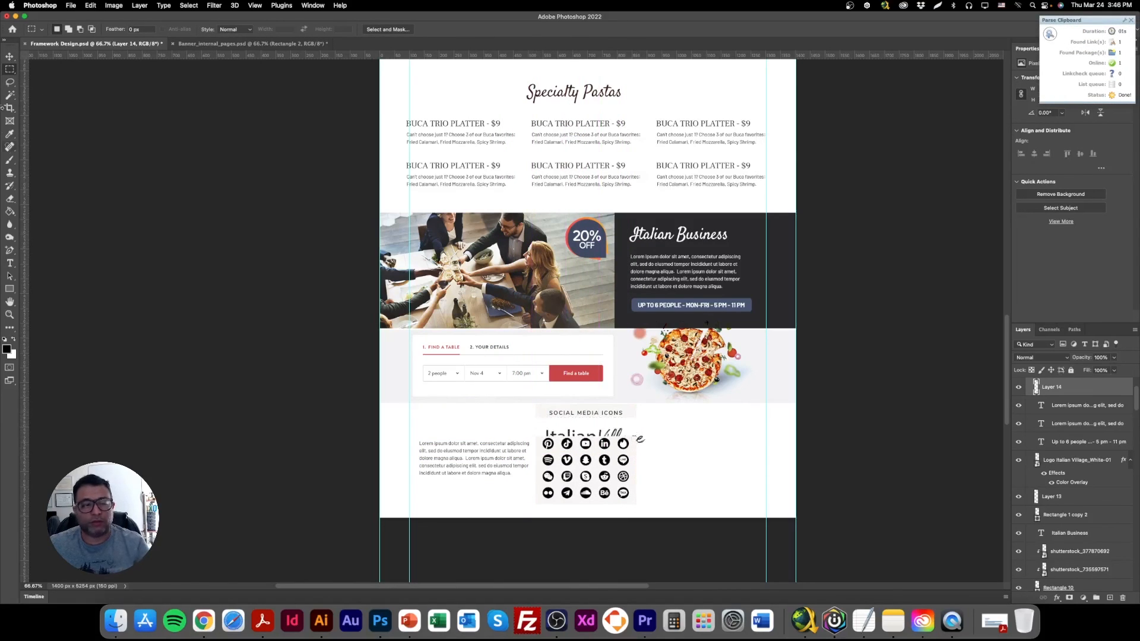
{"action": "left_click", "coordinate": [11, 58]}
{"action": "key", "text": "Delete"}
{"action": "key", "text": "super+v"}
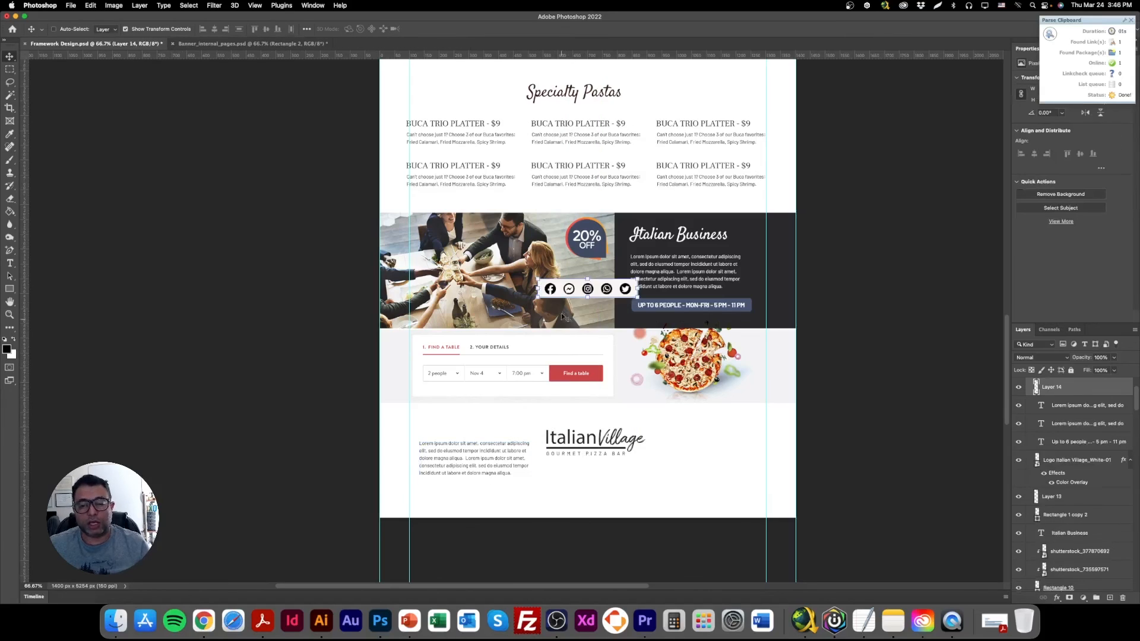
Remove the icon row's light background with the Magic Wand, and place the row slightly reduced directly below the footer logo.
{"action": "left_click", "coordinate": [10, 95]}
{"action": "left_click", "coordinate": [560, 277]}
{"action": "key", "text": "Delete"}
{"action": "left_click", "coordinate": [10, 56]}
{"action": "left_click_drag", "start_coordinate": [609, 291], "coordinate": [569, 472]}
{"action": "key", "text": "super+t"}
{"action": "key", "text": "Return"}
Move the dark lorem ipsum paragraph down, to the lower left of the social icon row.
{"action": "right_click", "coordinate": [487, 443]}
{"action": "left_click", "coordinate": [492, 451]}
{"action": "left_click_drag", "start_coordinate": [489, 462], "coordinate": [497, 499]}
{"action": "double_click", "coordinate": [496, 490]}
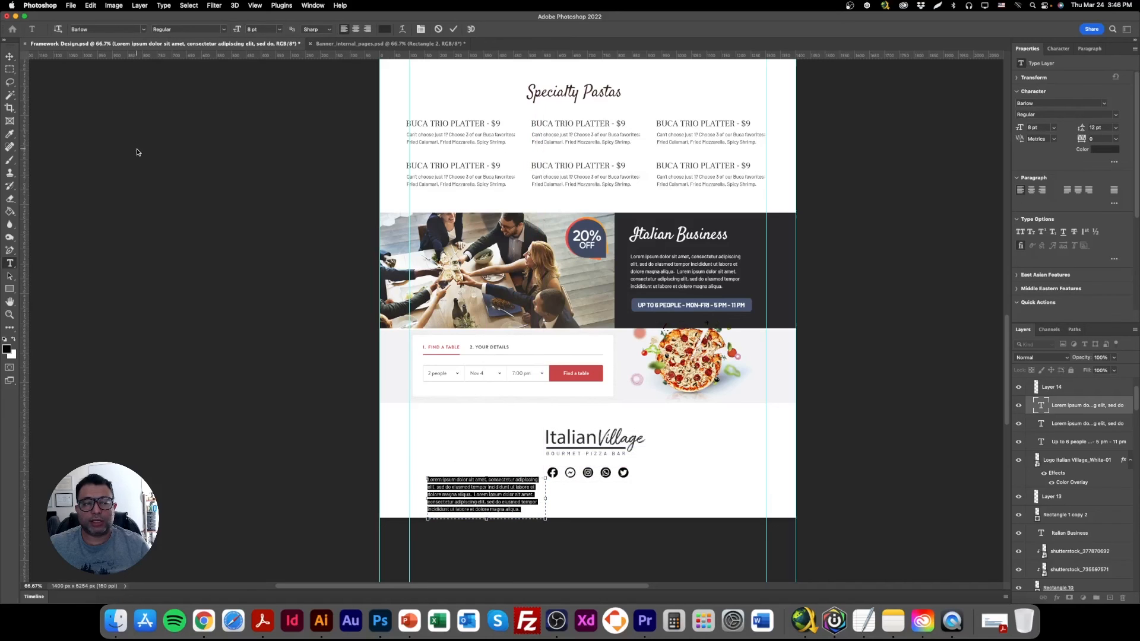
{"action": "left_click", "coordinate": [10, 56]}
Copy the restaurant's address line from under the Location map and paste it over the footer's lorem ipsum paragraph, keeping the pasted text selected.
{"action": "scroll", "coordinate": [706, 318], "scroll_direction": "up", "scroll_amount": 15}
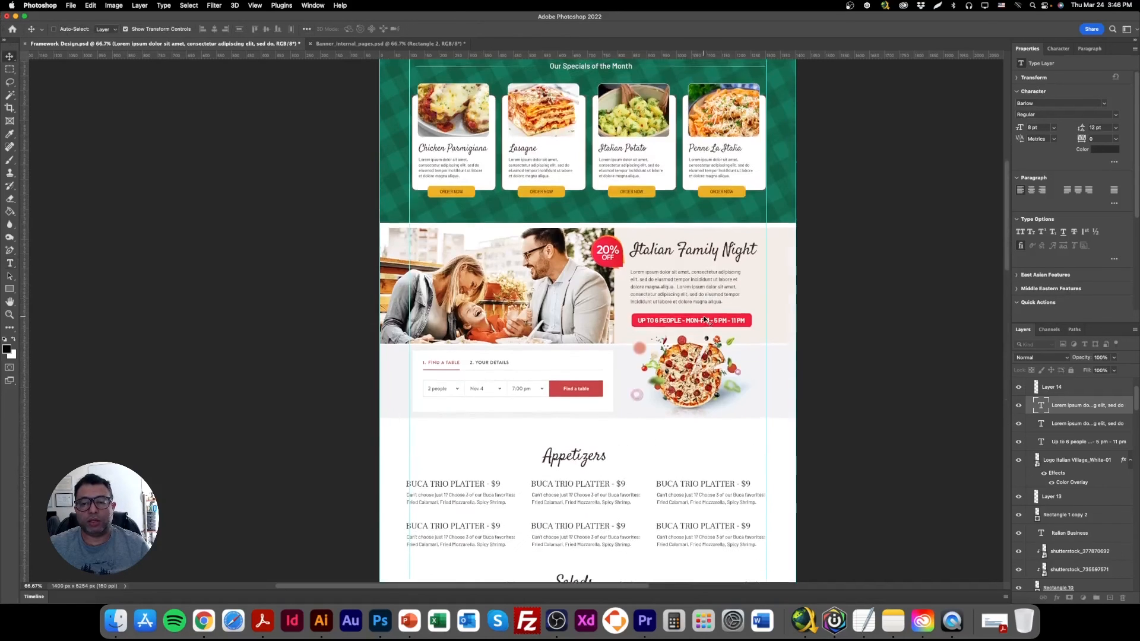
{"action": "scroll", "coordinate": [712, 321], "scroll_direction": "up", "scroll_amount": 3}
{"action": "left_click", "coordinate": [692, 176]}
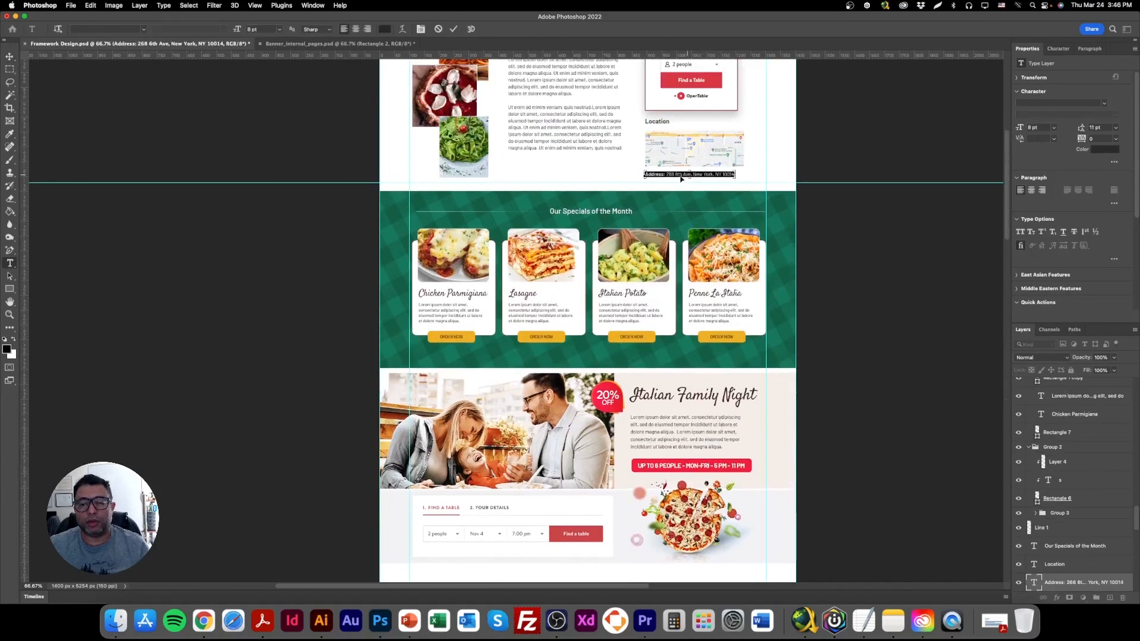
{"action": "scroll", "coordinate": [423, 330], "scroll_direction": "down", "scroll_amount": 7}
{"action": "scroll", "coordinate": [423, 340], "scroll_direction": "down", "scroll_amount": 20}
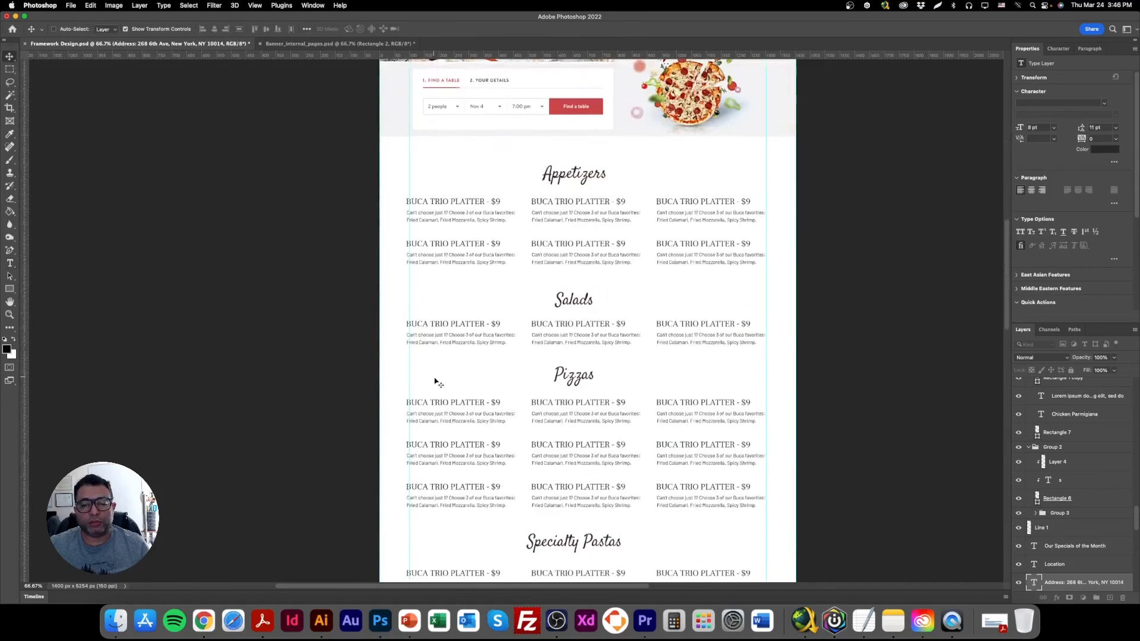
{"action": "double_click", "coordinate": [479, 442]}
{"action": "key", "text": "super+v"}
{"action": "key", "text": "super+a"}
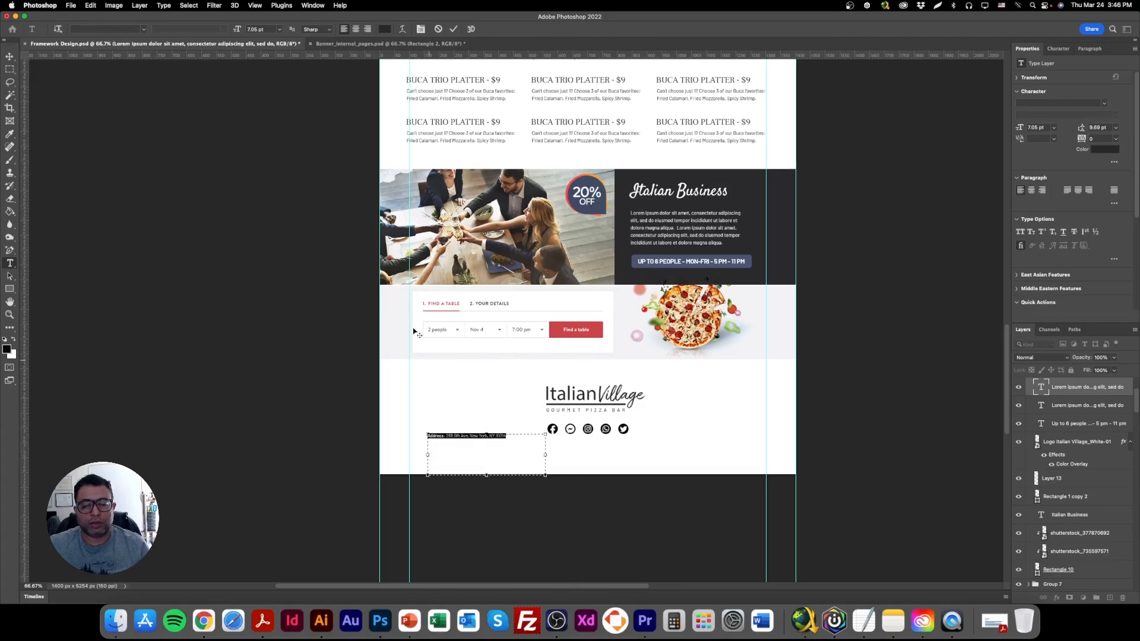
Set the footer address text to 13 pt, widen its text box so the address fits on one line, and reduce the box height.
{"action": "left_click", "coordinate": [270, 30]}
{"action": "type", "text": "13"}
{"action": "key", "text": "Return"}
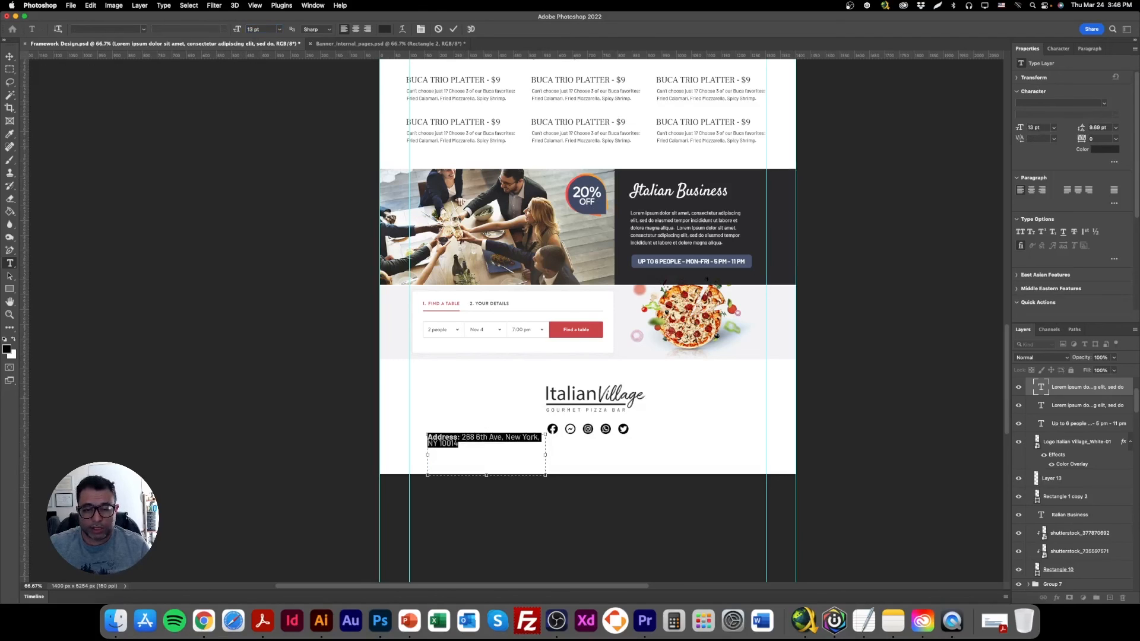
{"action": "left_click_drag", "start_coordinate": [545, 456], "coordinate": [667, 454]}
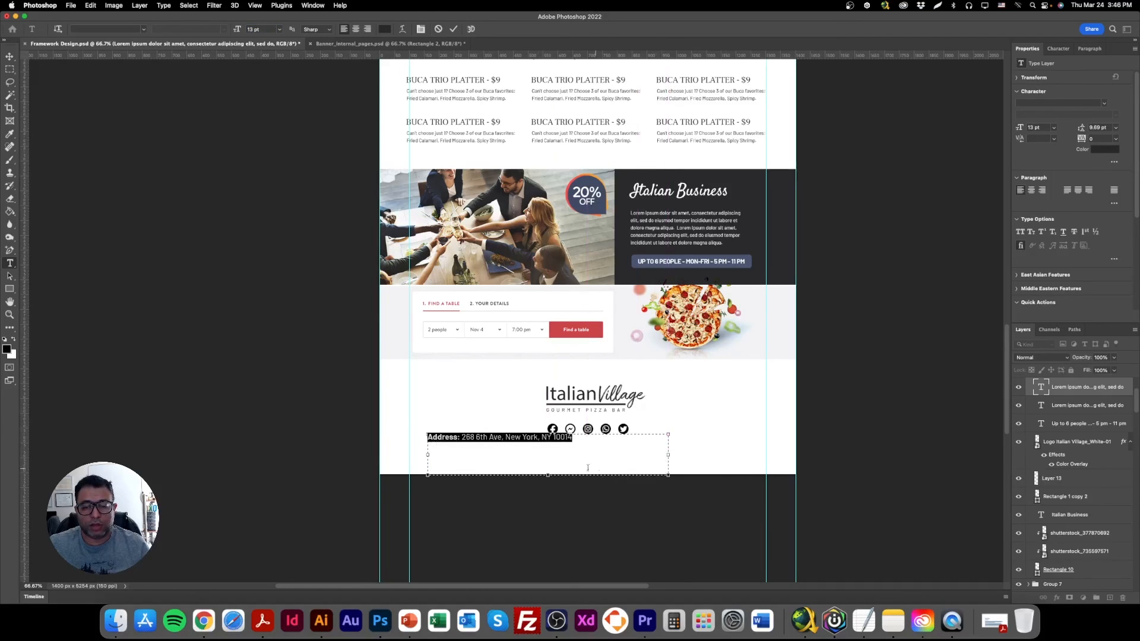
{"action": "left_click_drag", "start_coordinate": [552, 477], "coordinate": [571, 451]}
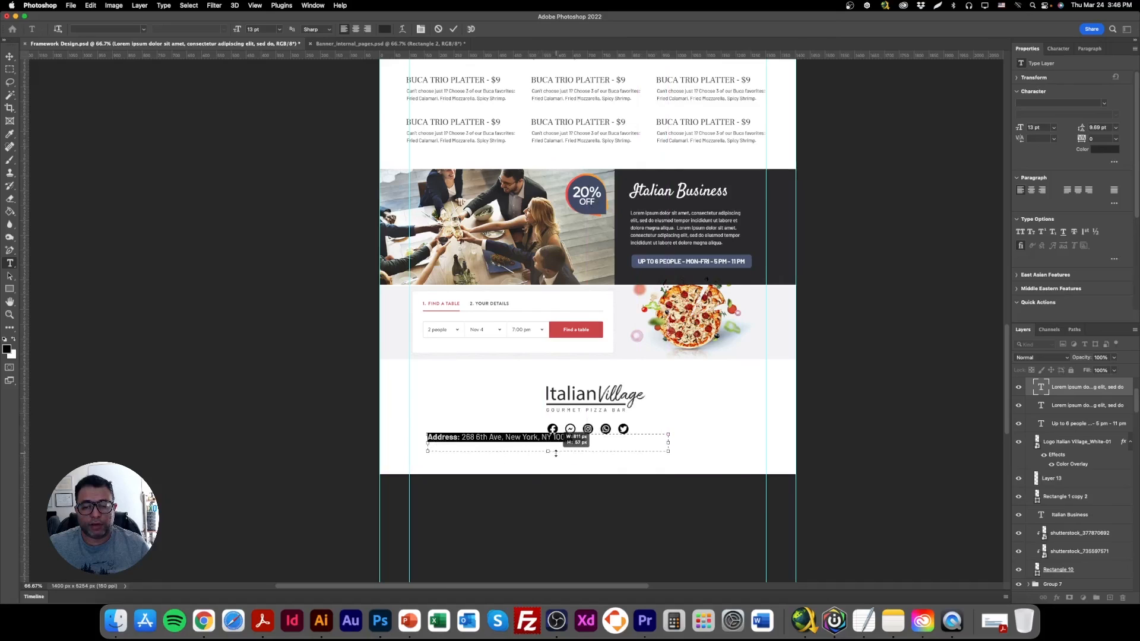
Centre-align the address text and place it directly below the row of social media icons.
{"action": "left_click", "coordinate": [355, 29]}
{"action": "left_click", "coordinate": [8, 56]}
{"action": "left_click_drag", "start_coordinate": [628, 447], "coordinate": [670, 459]}
Add the restaurant's phone number on a second line below the footer address.
{"action": "double_click", "coordinate": [640, 453]}
{"action": "left_click", "coordinate": [682, 448]}
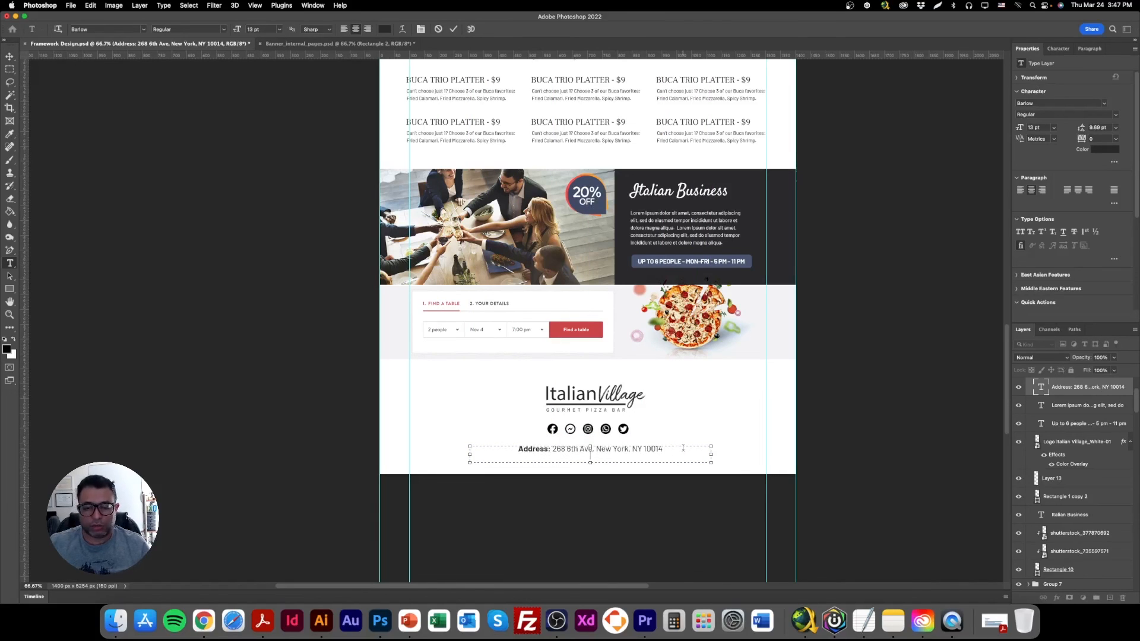
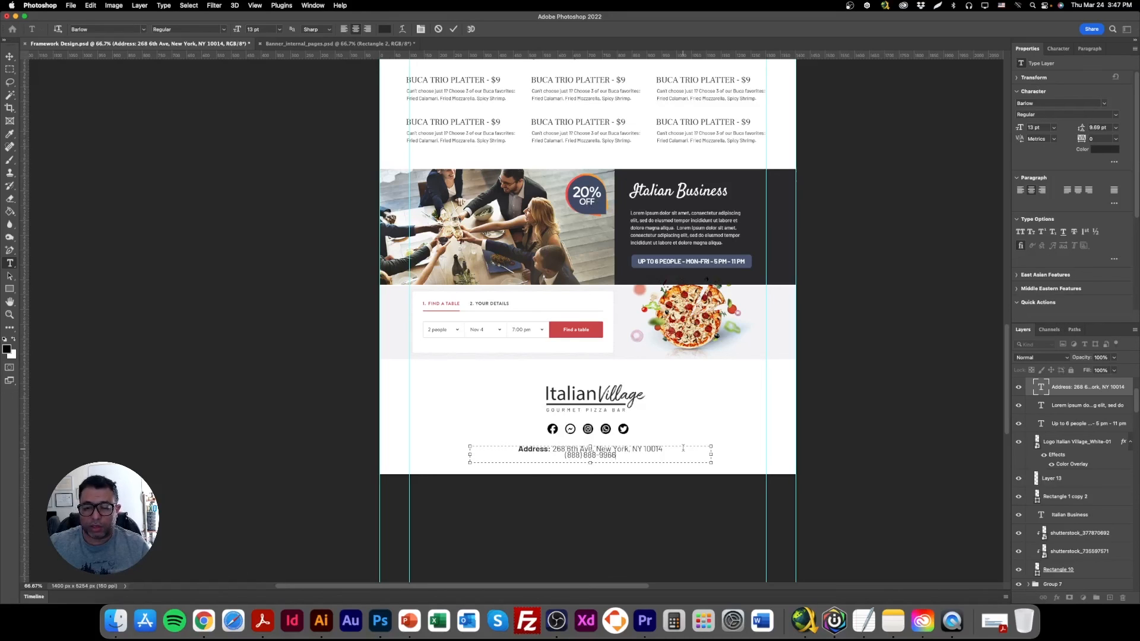
{"action": "left_click", "coordinate": [10, 56]}
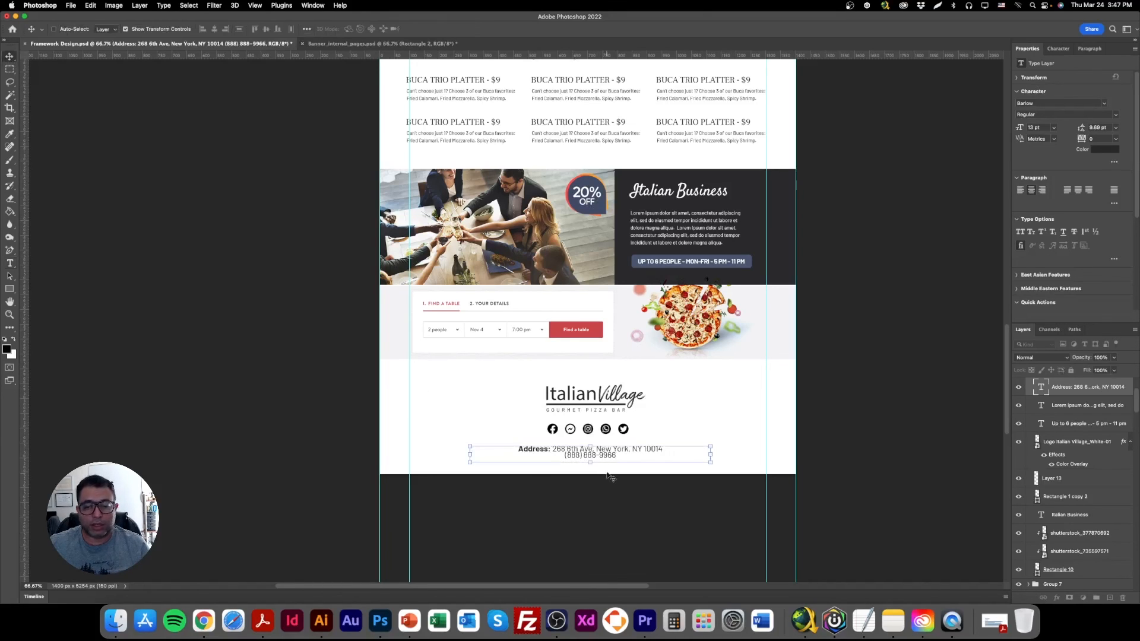
Extend the footer address text box downward and set the leading of both lines to 19 pt.
{"action": "double_click", "coordinate": [591, 451]}
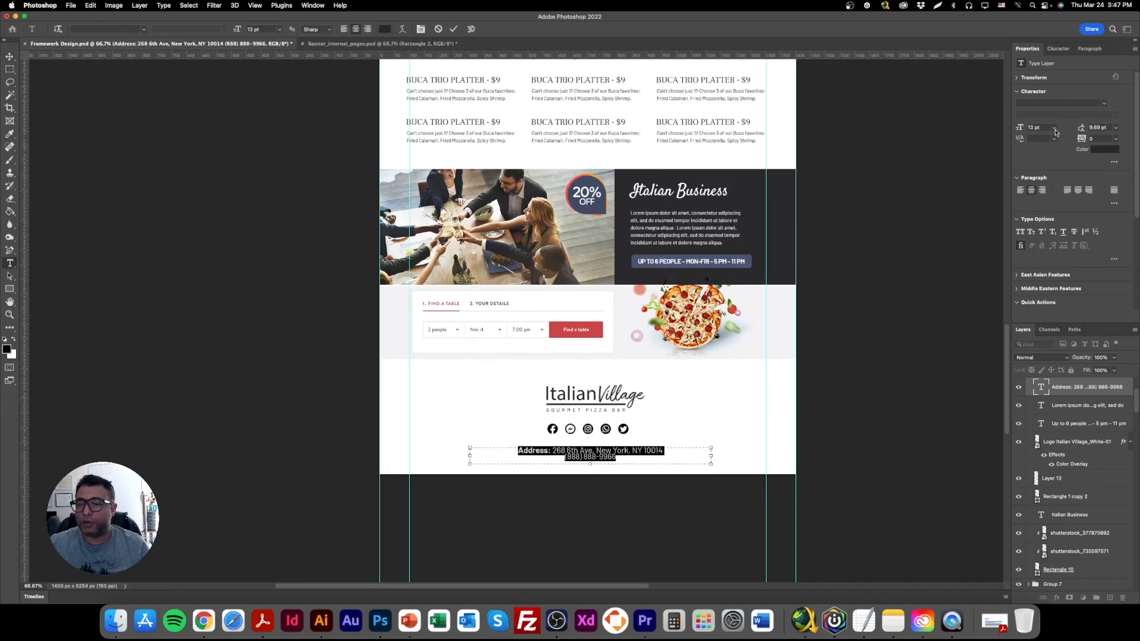
{"action": "left_click", "coordinate": [1114, 128]}
{"action": "left_click", "coordinate": [1102, 133]}
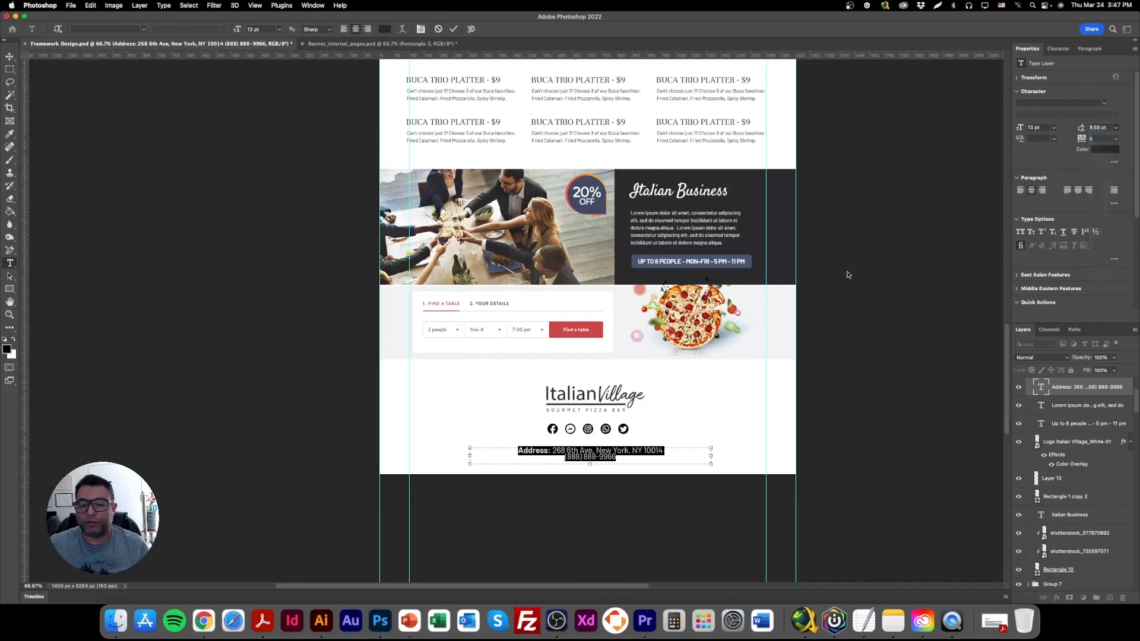
{"action": "left_click_drag", "start_coordinate": [618, 466], "coordinate": [515, 449]}
{"action": "left_click", "coordinate": [1105, 127]}
{"action": "type", "text": "10"}
{"action": "key", "text": "Return"}
{"action": "type", "text": "15"}
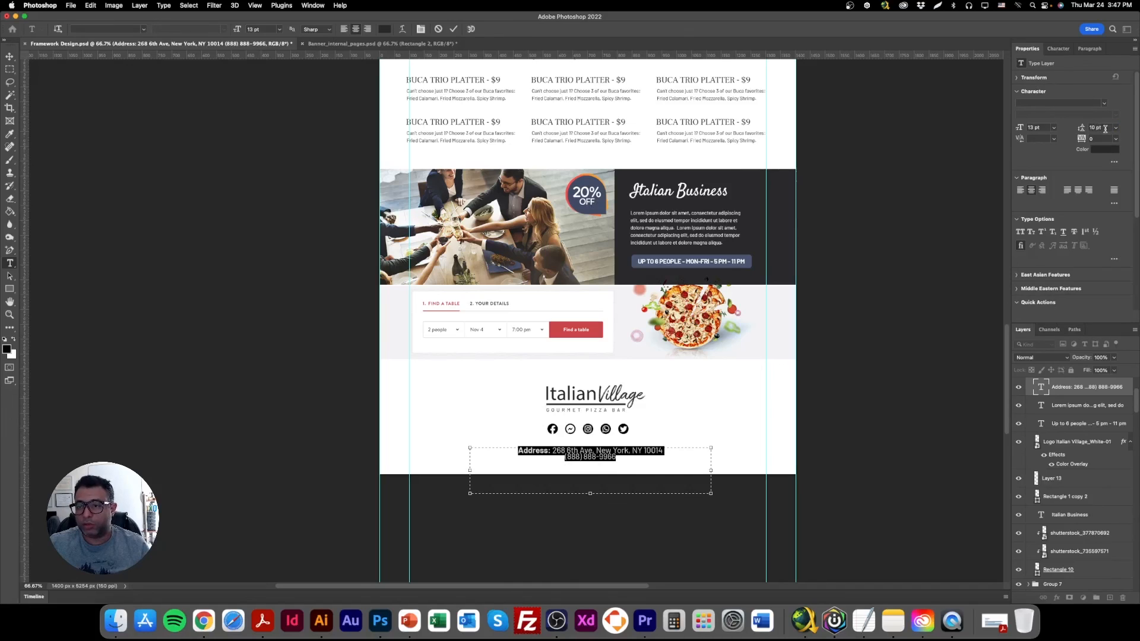
{"action": "key", "text": "Return"}
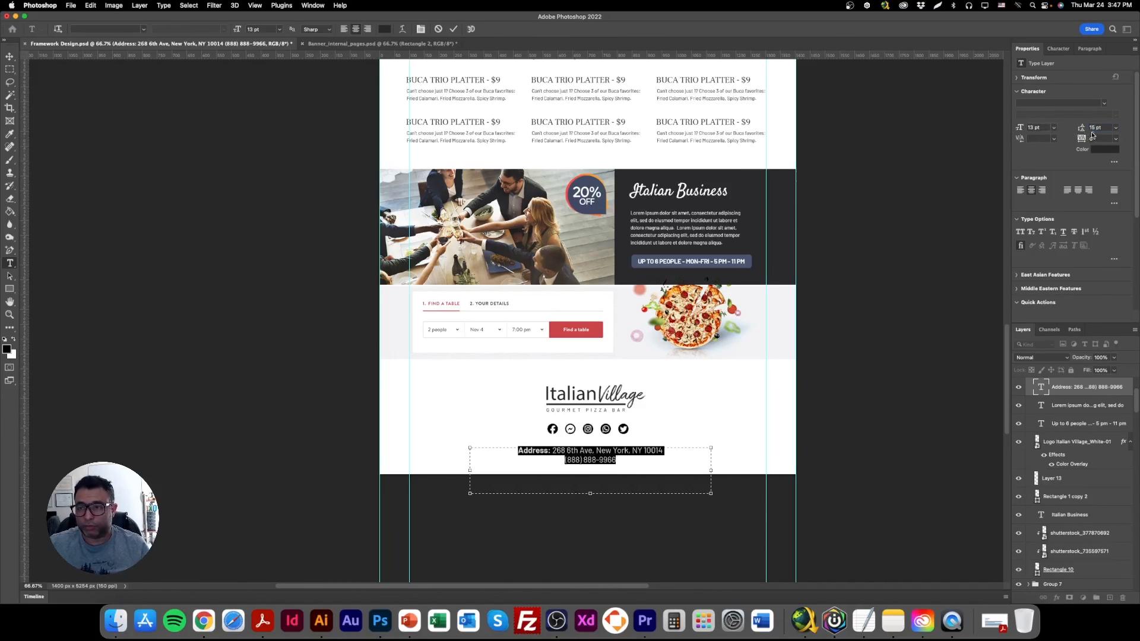
{"action": "type", "text": "19"}
{"action": "key", "text": "Return"}
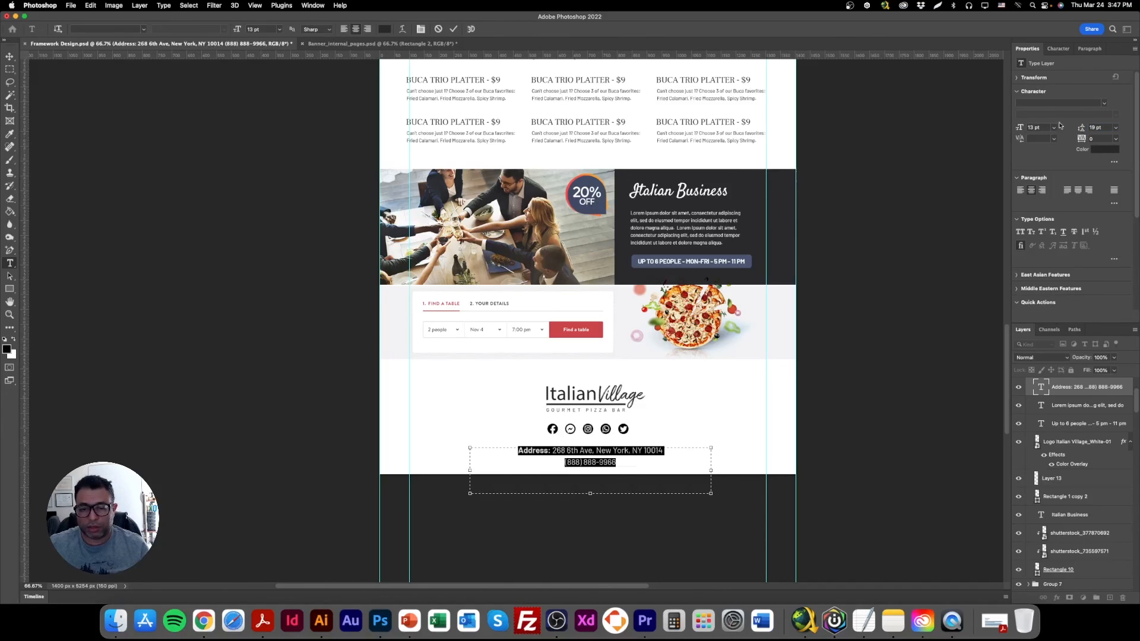
Select the footer's Logo Italian Village_White-01 layer and move the logo slightly up towards the booking band.
{"action": "left_click", "coordinate": [9, 56]}
{"action": "right_click", "coordinate": [562, 393]}
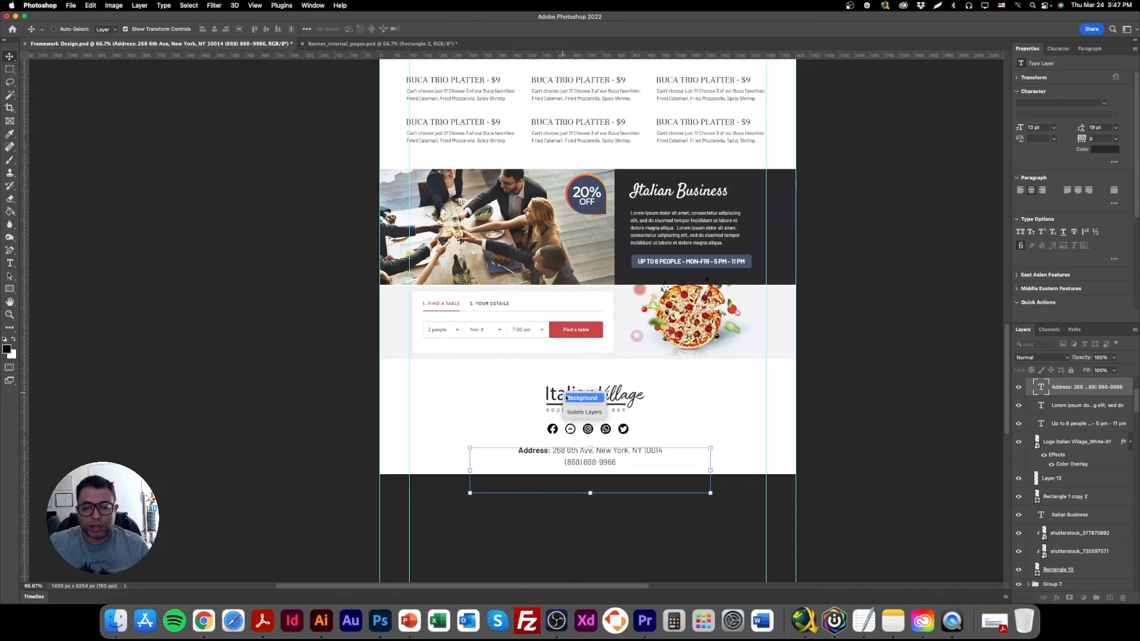
{"action": "left_click", "coordinate": [572, 396]}
{"action": "right_click", "coordinate": [569, 392]}
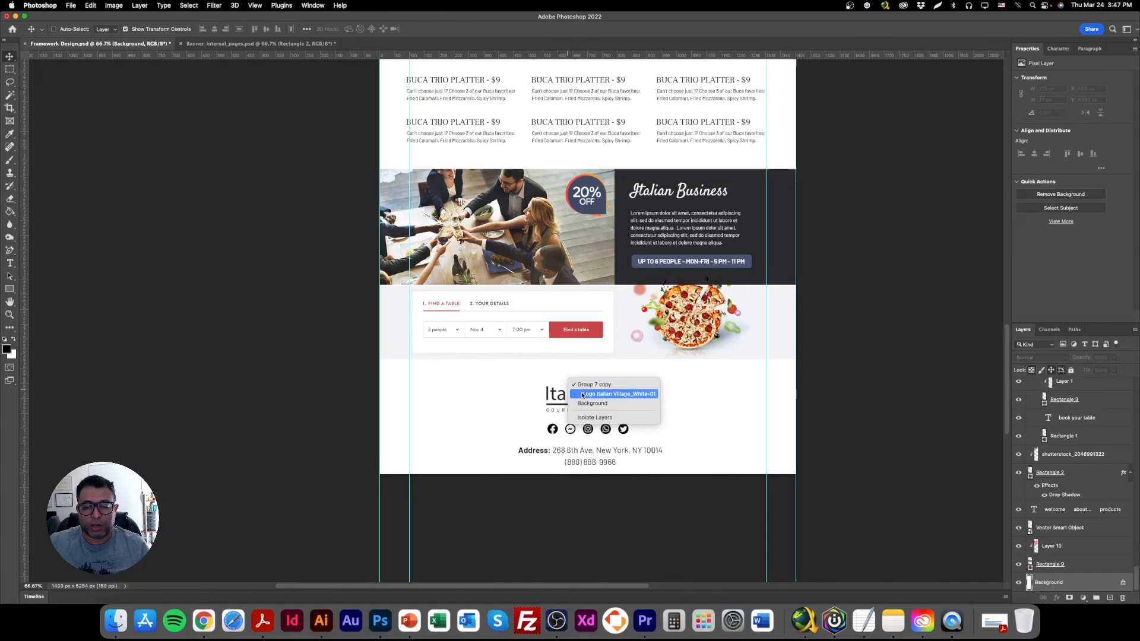
{"action": "left_click", "coordinate": [585, 396]}
{"action": "left_click_drag", "start_coordinate": [612, 401], "coordinate": [612, 392]}
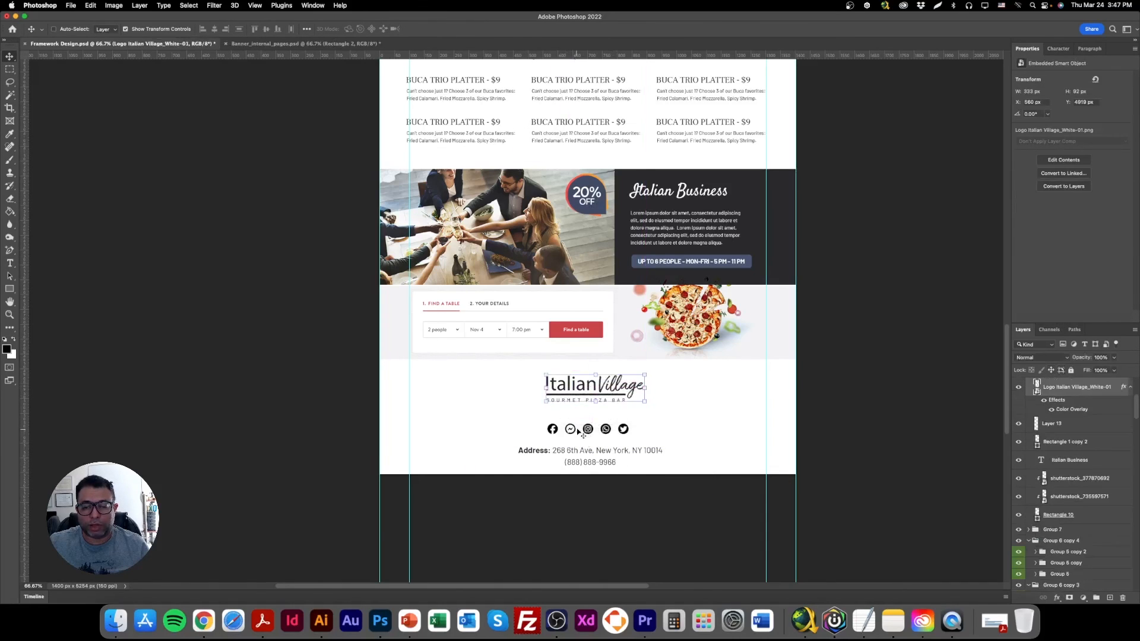
Move the social icon row and the address text up, closer to the footer logo.
{"action": "right_click", "coordinate": [575, 429]}
{"action": "left_click", "coordinate": [571, 432]}
{"action": "right_click", "coordinate": [556, 429]}
{"action": "left_click", "coordinate": [577, 432]}
{"action": "left_click_drag", "start_coordinate": [599, 436], "coordinate": [625, 440]}
{"action": "right_click", "coordinate": [598, 441]}
{"action": "left_click", "coordinate": [610, 454]}
Insert a line with a placeholder restaurant e-mail address between the footer's address and phone number.
{"action": "double_click", "coordinate": [605, 452]}
{"action": "left_click", "coordinate": [681, 442]}
{"action": "key", "text": "Return"}
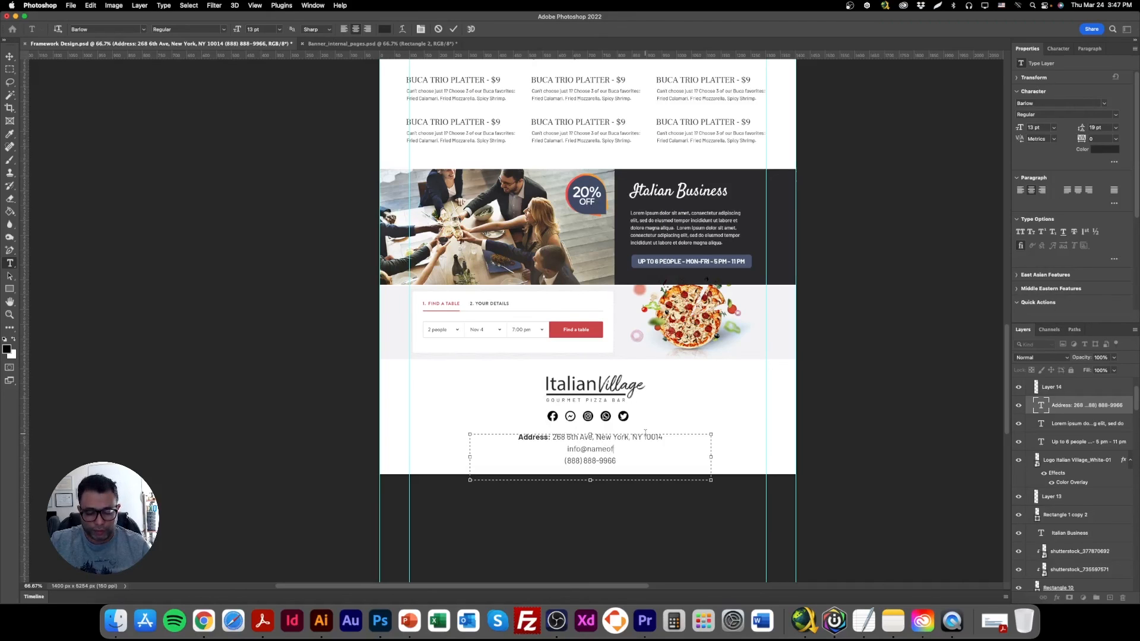
{"action": "type", "text": "info@nameoftherestaurant.com"}
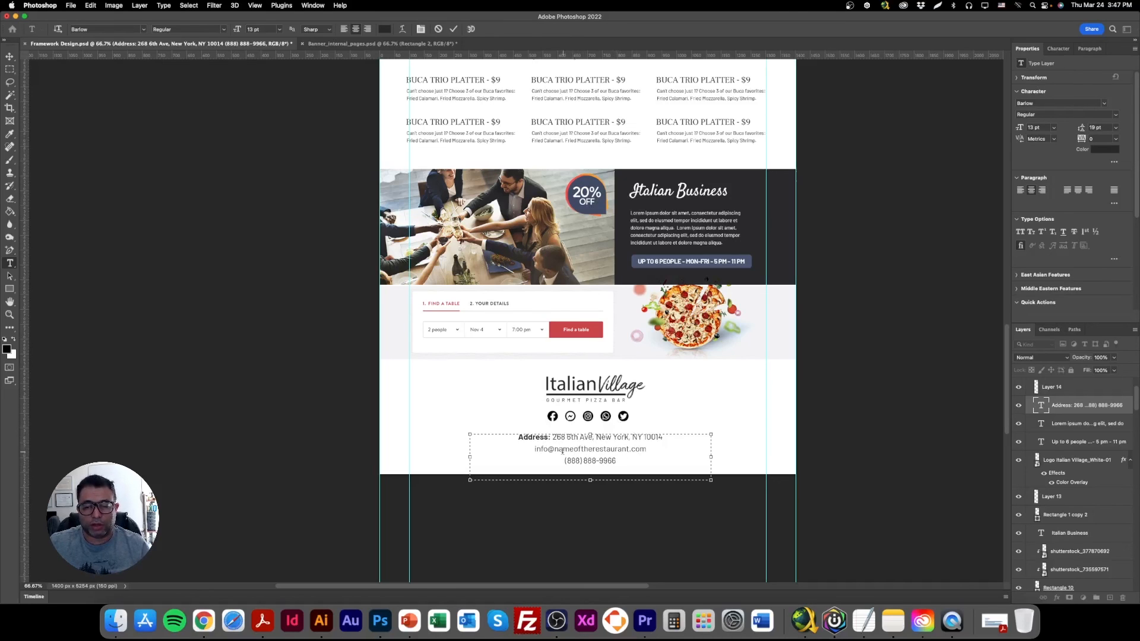
Replace the domain of the footer e-mail address with the Italian Village restaurant's own .com domain.
{"action": "left_click_drag", "start_coordinate": [555, 450], "coordinate": [665, 449]}
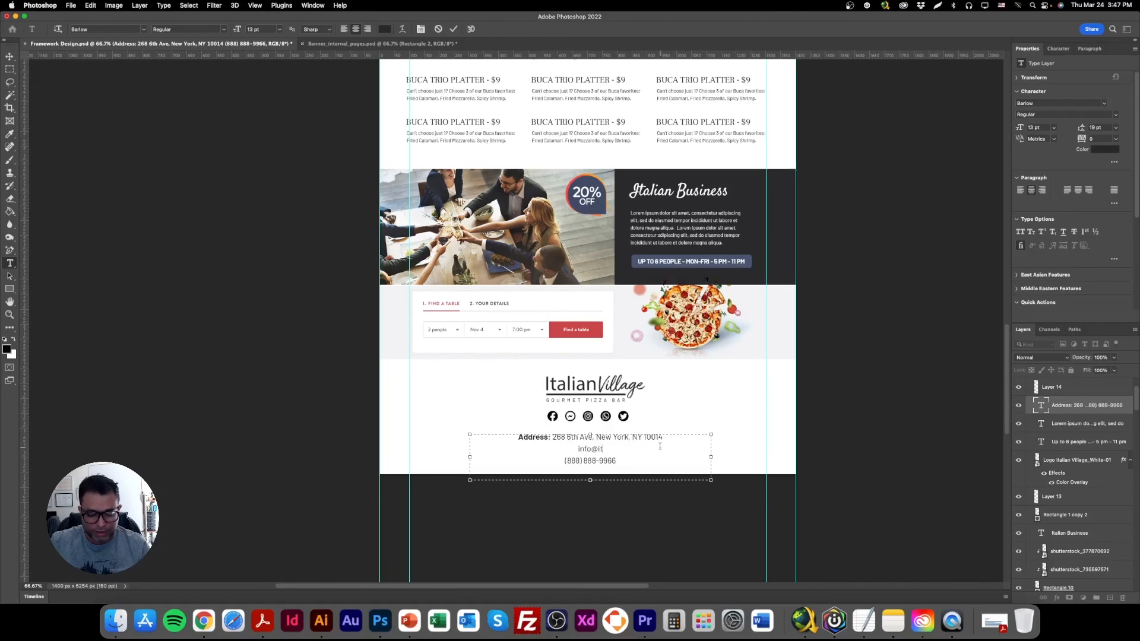
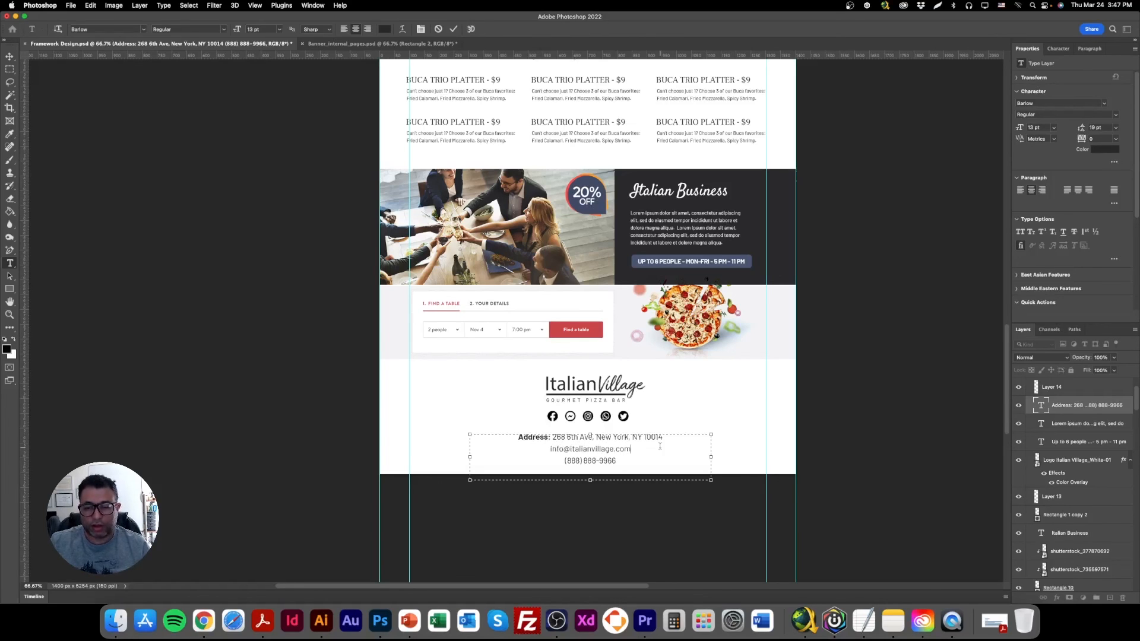
{"action": "left_click", "coordinate": [10, 56]}
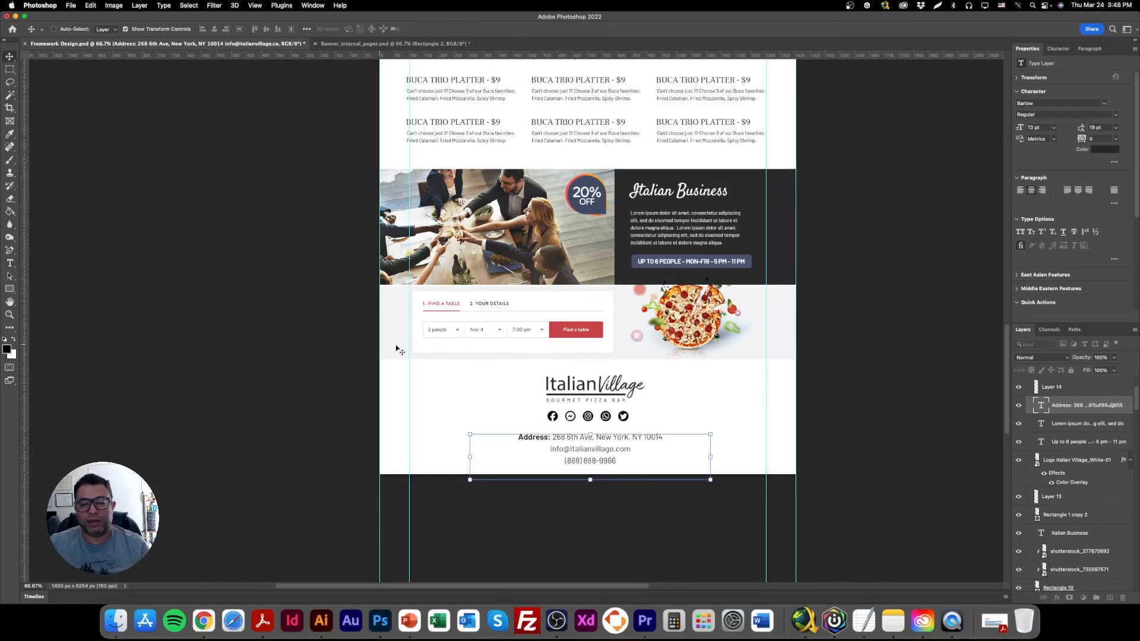
Nudge the footer contact text slightly up and save the document with the transform controls hidden.
{"action": "key", "text": "Up"}
{"action": "key", "text": "Up"}
{"action": "key", "text": "Up"}
{"action": "key", "text": "Up"}
{"action": "left_click", "coordinate": [163, 29]}
{"action": "scroll", "coordinate": [342, 380], "scroll_direction": "up", "scroll_amount": 3}
{"action": "key", "text": "super+s"}
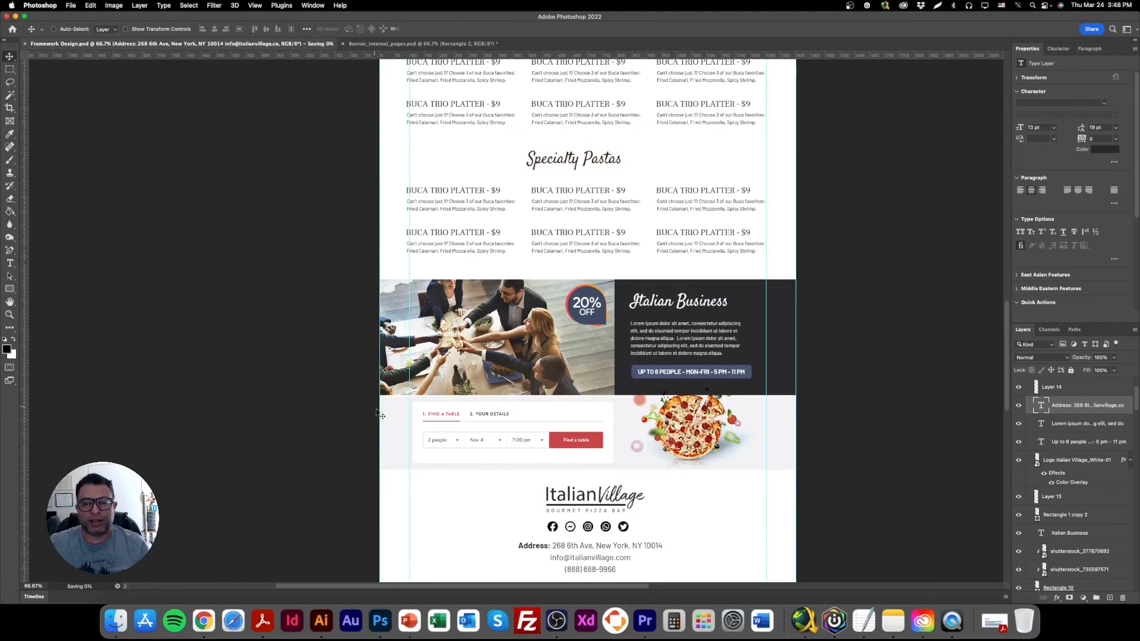
Review the whole page layout from the header and specials through the menu sections to the finished footer.
{"action": "scroll", "coordinate": [378, 414], "scroll_direction": "up", "scroll_amount": 15}
{"action": "scroll", "coordinate": [600, 448], "scroll_direction": "up", "scroll_amount": 6}
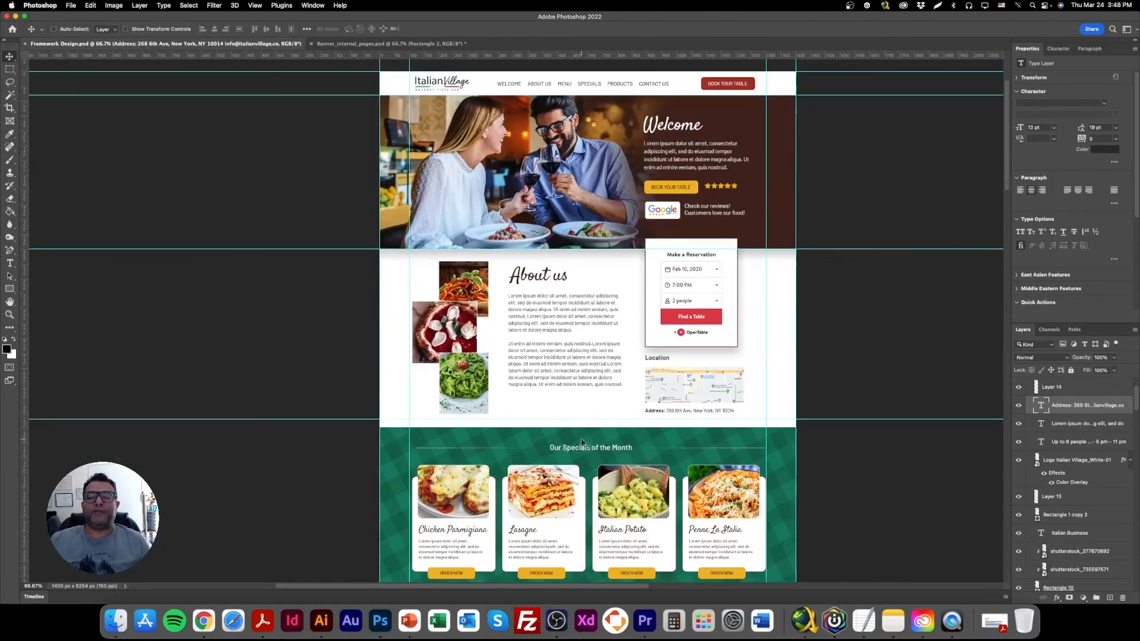
{"action": "scroll", "coordinate": [582, 442], "scroll_direction": "down", "scroll_amount": 5}
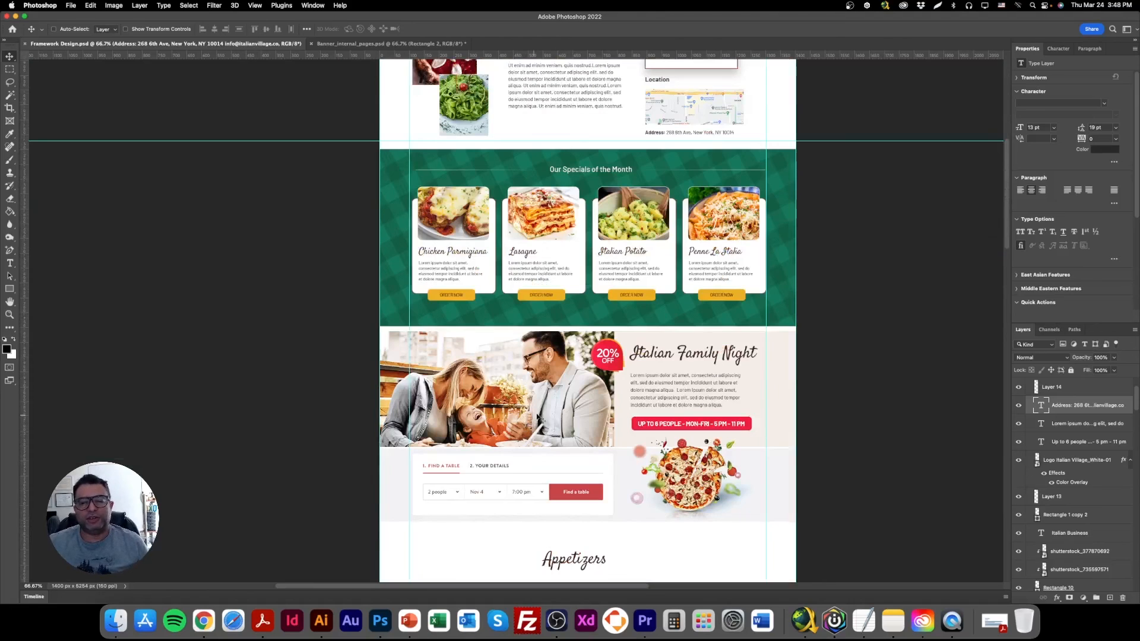
{"action": "scroll", "coordinate": [537, 417], "scroll_direction": "down", "scroll_amount": 6}
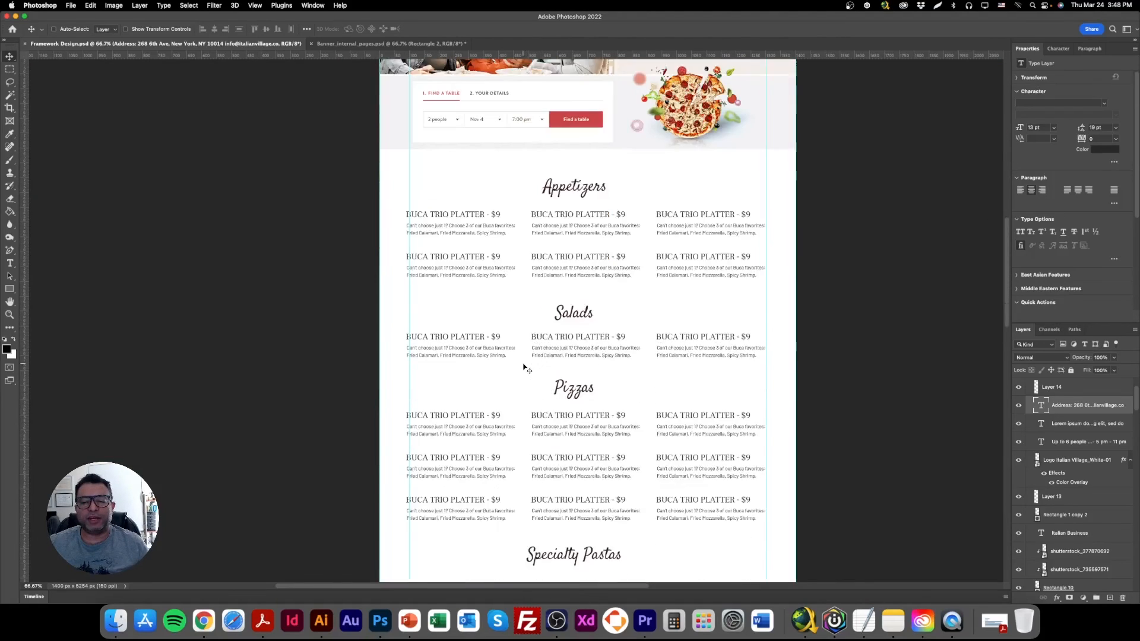
{"action": "scroll", "coordinate": [526, 368], "scroll_direction": "down", "scroll_amount": 4}
{"action": "scroll", "coordinate": [525, 369], "scroll_direction": "down", "scroll_amount": 5}
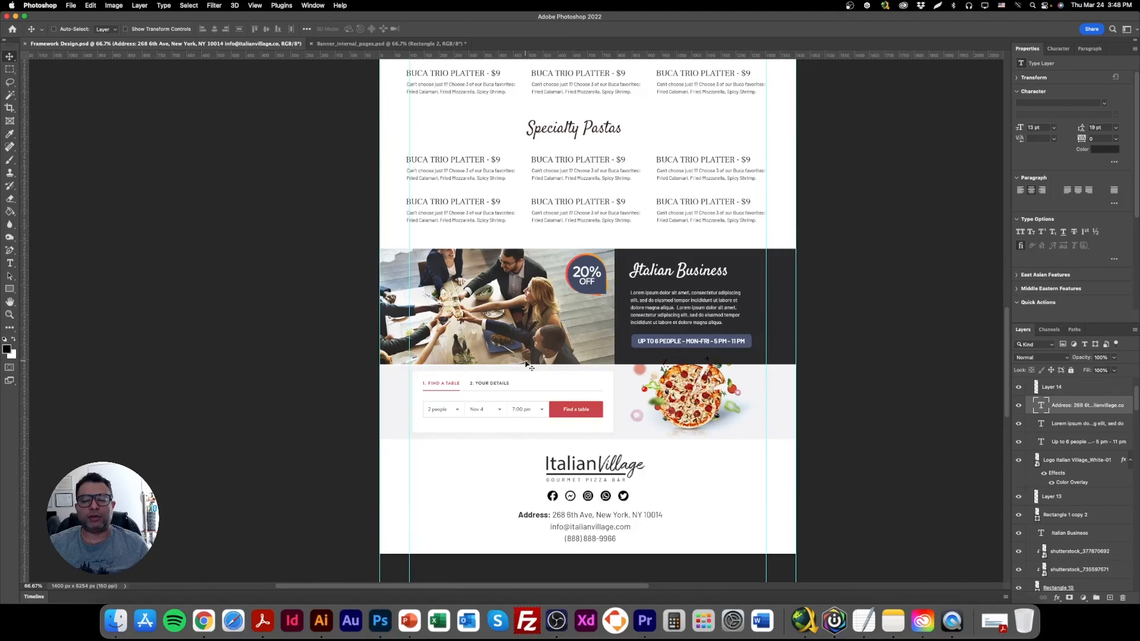
{"action": "scroll", "coordinate": [565, 375], "scroll_direction": "up", "scroll_amount": 1}
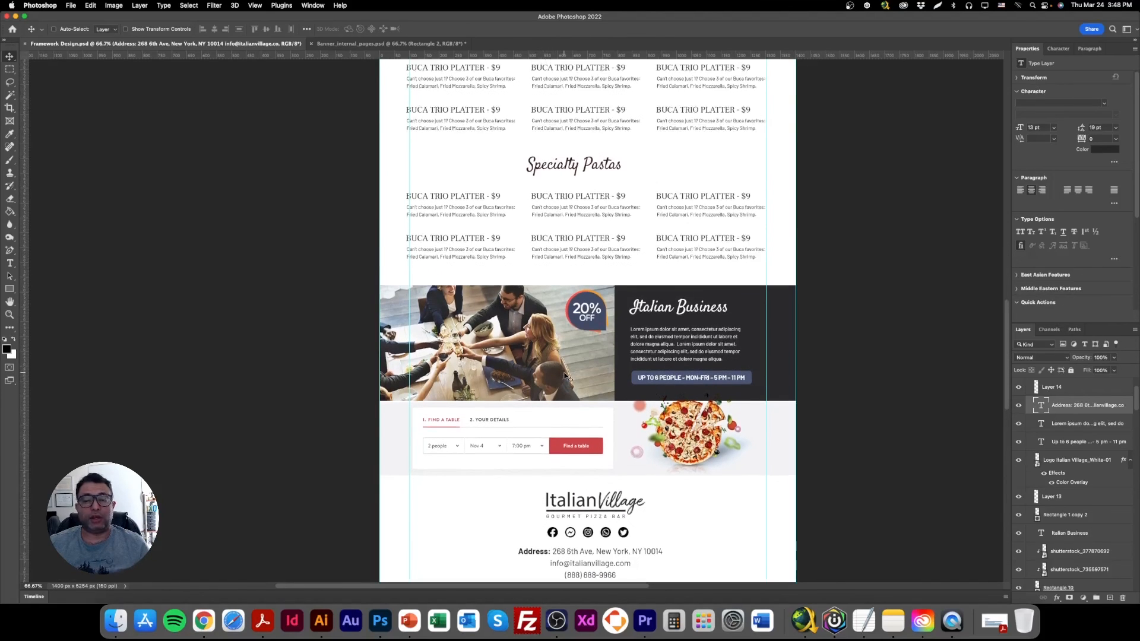
{"action": "scroll", "coordinate": [565, 376], "scroll_direction": "up", "scroll_amount": 15}
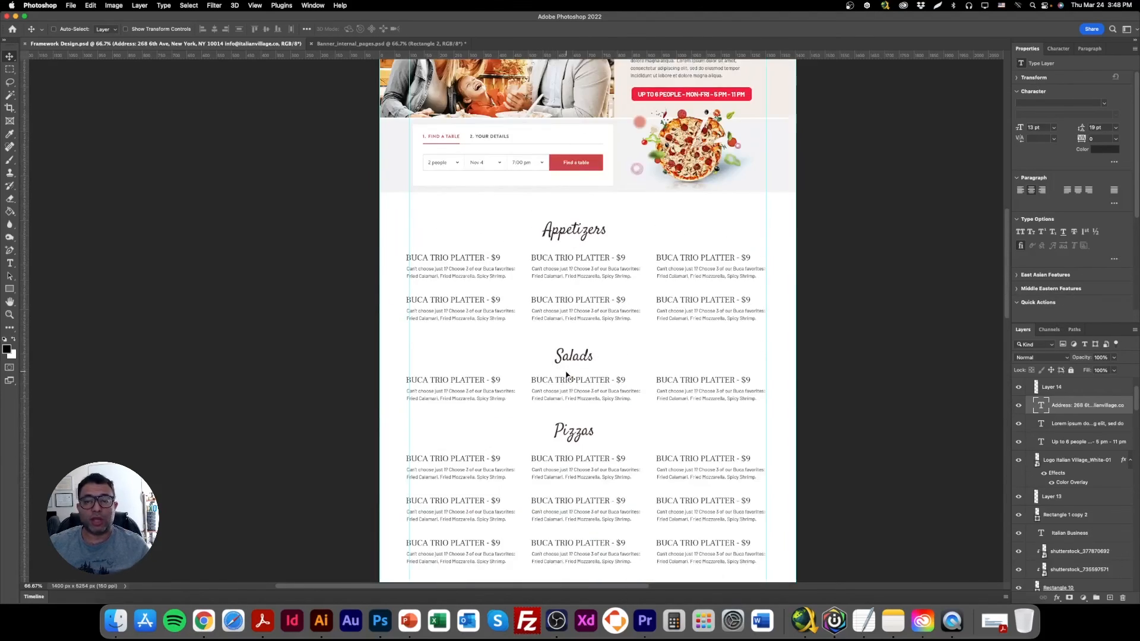
{"action": "scroll", "coordinate": [570, 375], "scroll_direction": "up", "scroll_amount": 6}
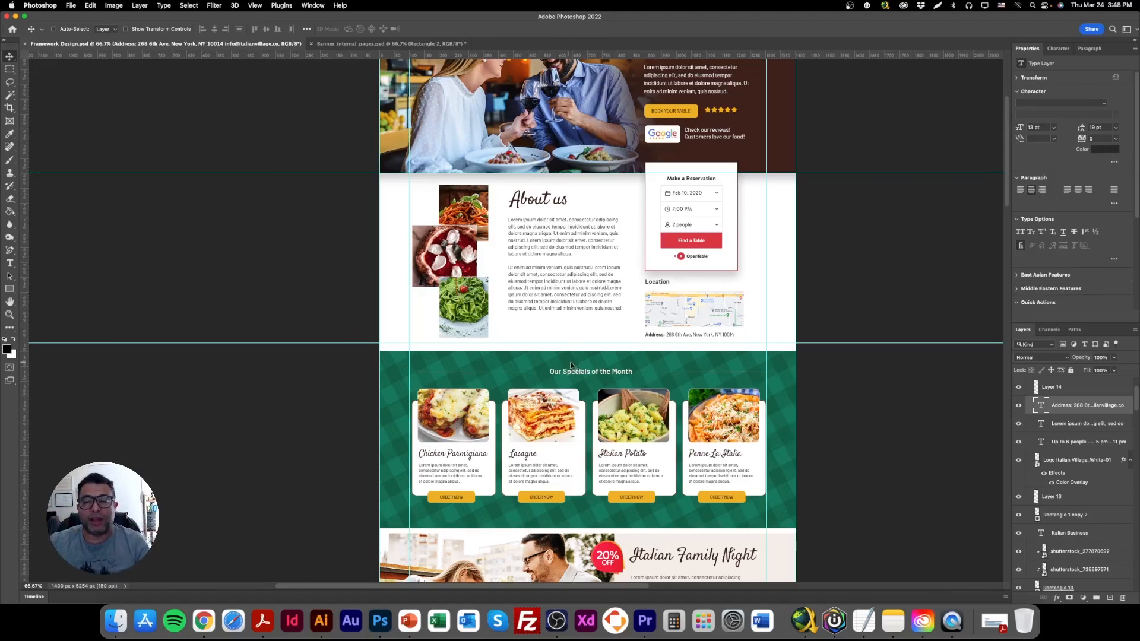
{"action": "scroll", "coordinate": [567, 366], "scroll_direction": "up", "scroll_amount": 4}
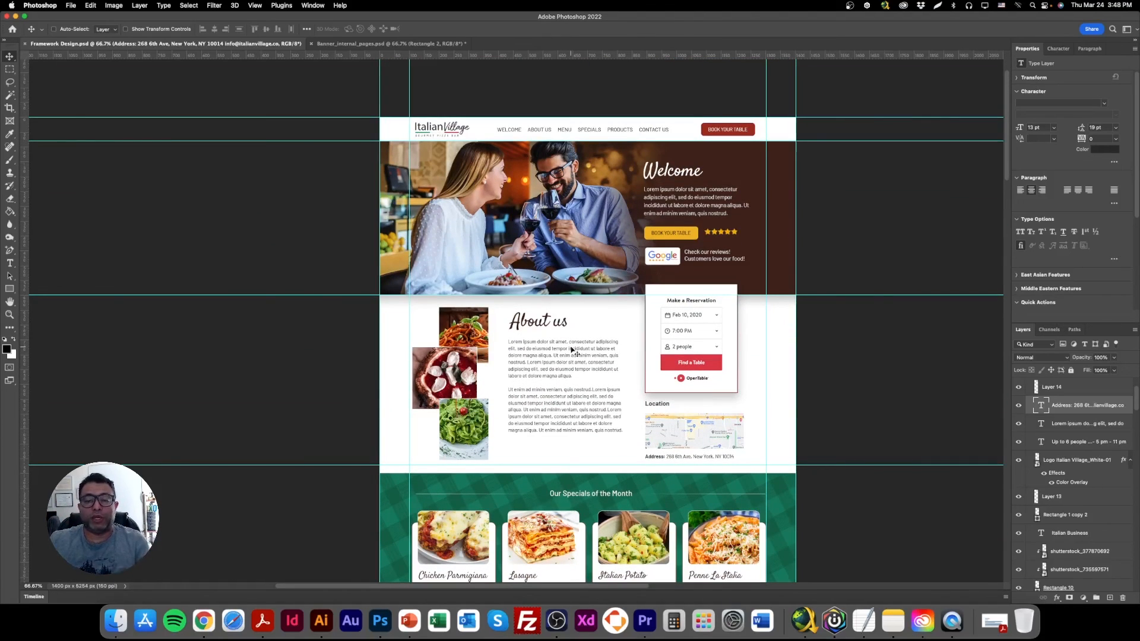
{"action": "scroll", "coordinate": [564, 362], "scroll_direction": "down", "scroll_amount": 1}
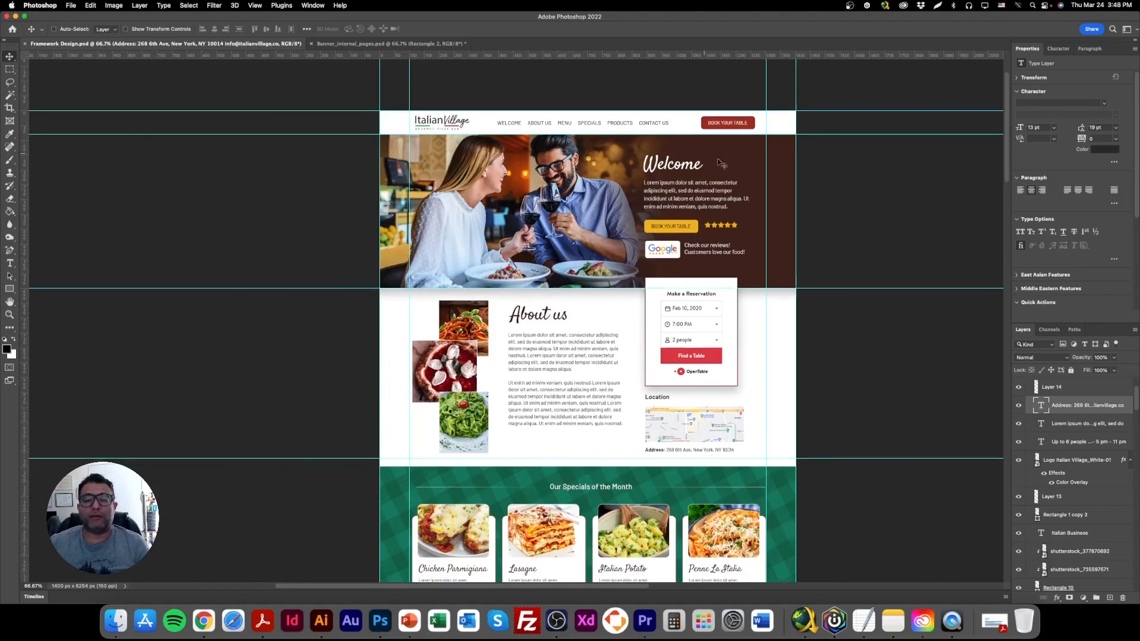
{"action": "scroll", "coordinate": [597, 261], "scroll_direction": "down", "scroll_amount": 3}
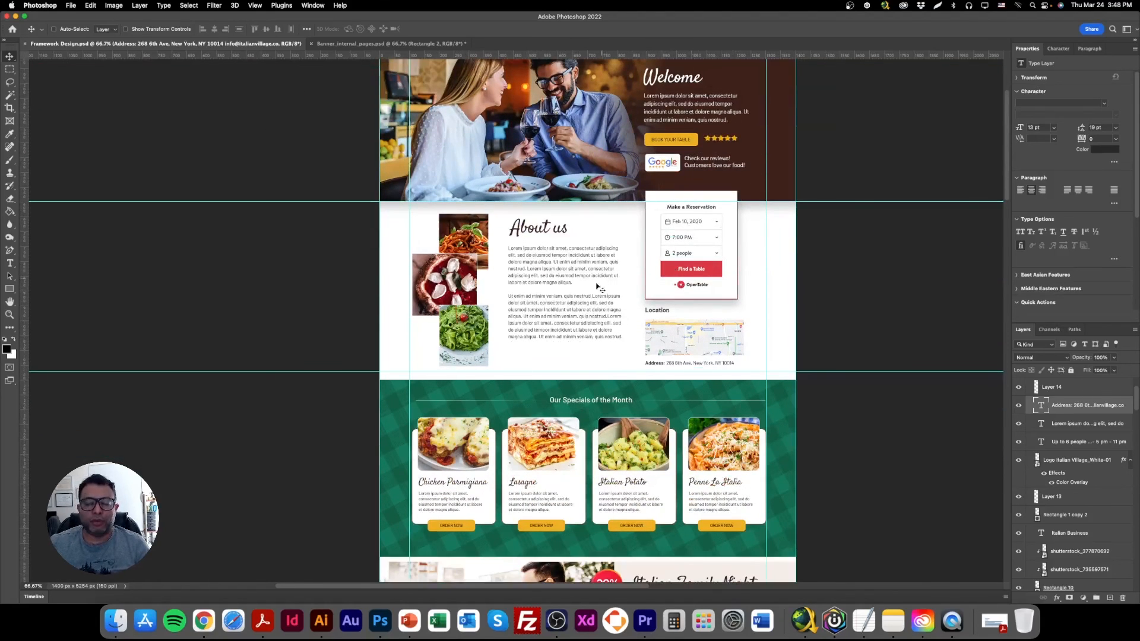
{"action": "scroll", "coordinate": [628, 261], "scroll_direction": "down", "scroll_amount": 6}
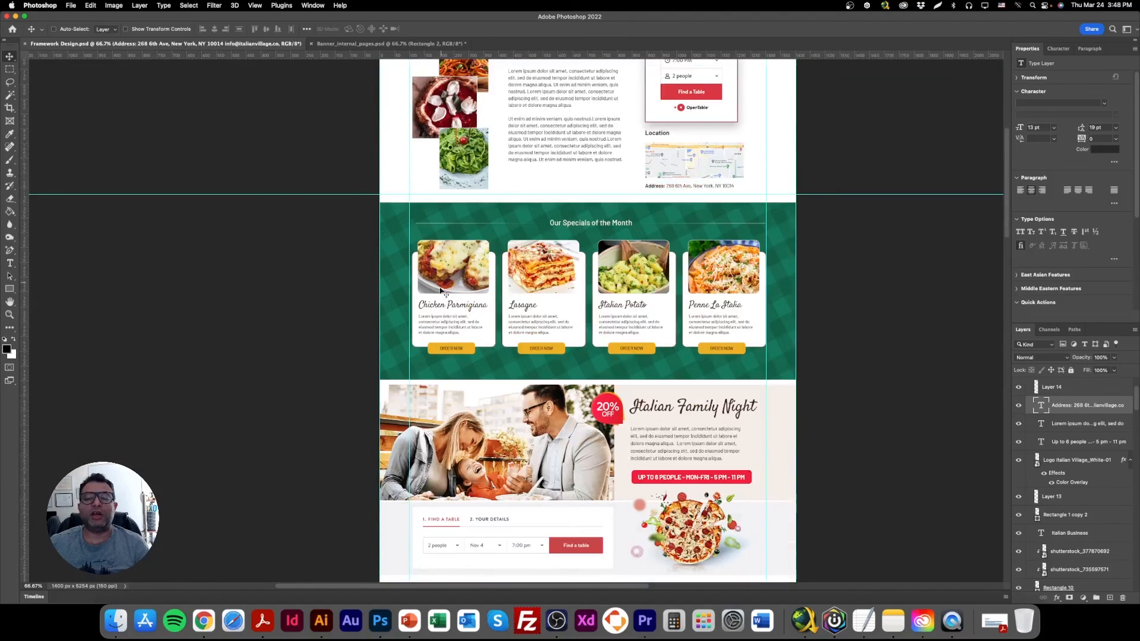
{"action": "scroll", "coordinate": [533, 268], "scroll_direction": "down", "scroll_amount": 6}
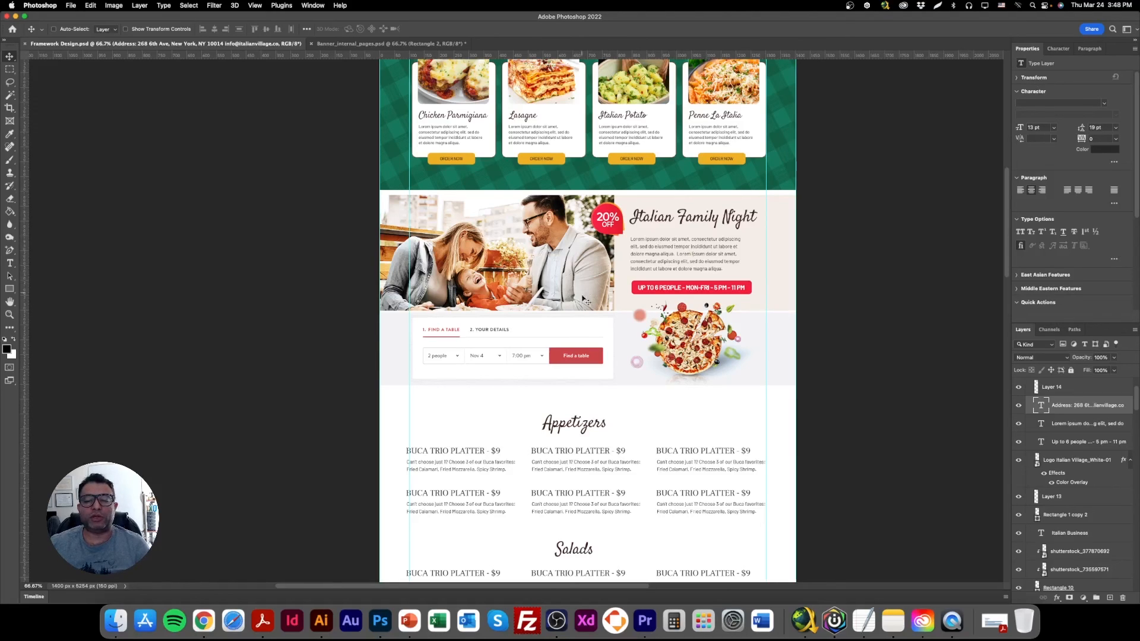
{"action": "scroll", "coordinate": [587, 338], "scroll_direction": "down", "scroll_amount": 1}
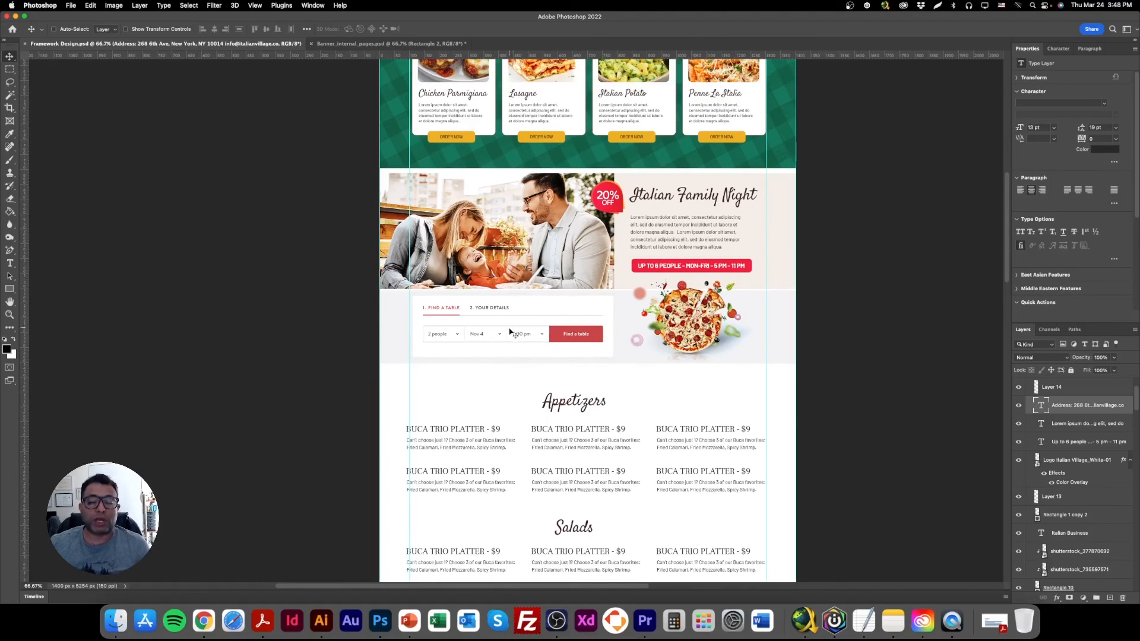
Turn on the transform controls, scale the footer's Italian Village logo down to about 247 px wide, and reposition it above the social icons.
{"action": "scroll", "coordinate": [515, 359], "scroll_direction": "down", "scroll_amount": 8}
{"action": "scroll", "coordinate": [554, 354], "scroll_direction": "down", "scroll_amount": 5}
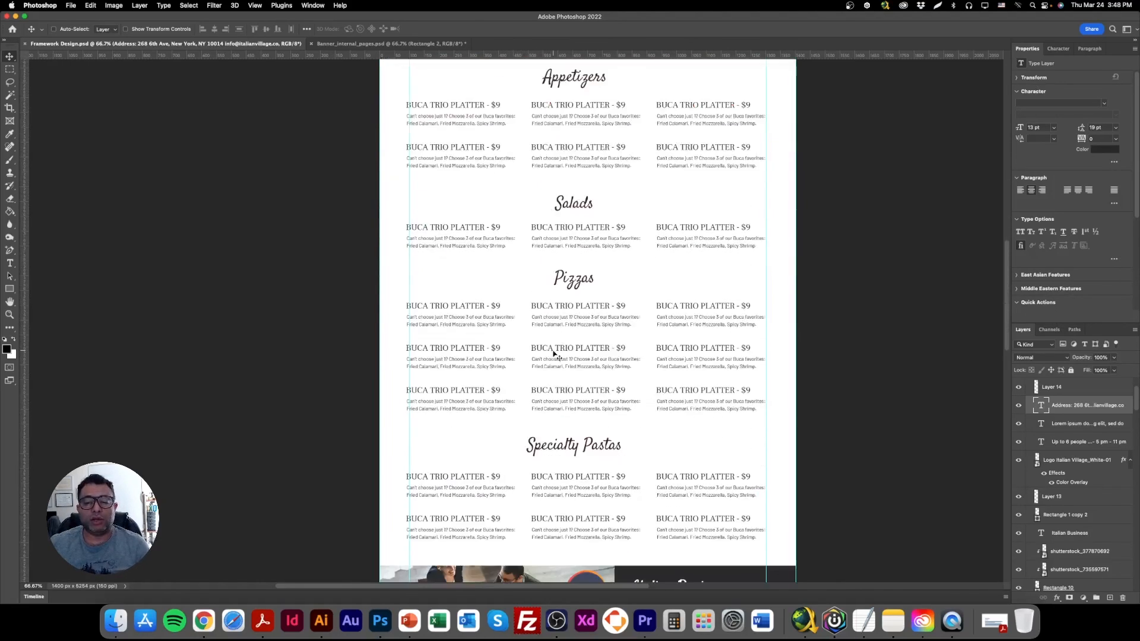
{"action": "scroll", "coordinate": [554, 354], "scroll_direction": "up", "scroll_amount": 4}
{"action": "scroll", "coordinate": [596, 177], "scroll_direction": "down", "scroll_amount": 9}
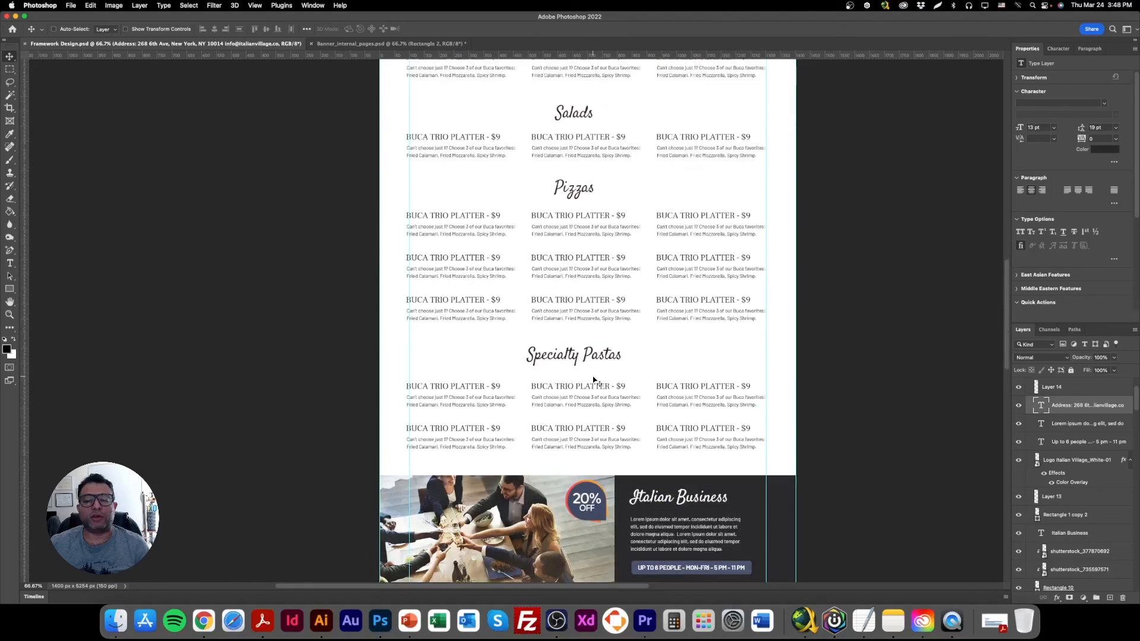
{"action": "scroll", "coordinate": [548, 338], "scroll_direction": "down", "scroll_amount": 10}
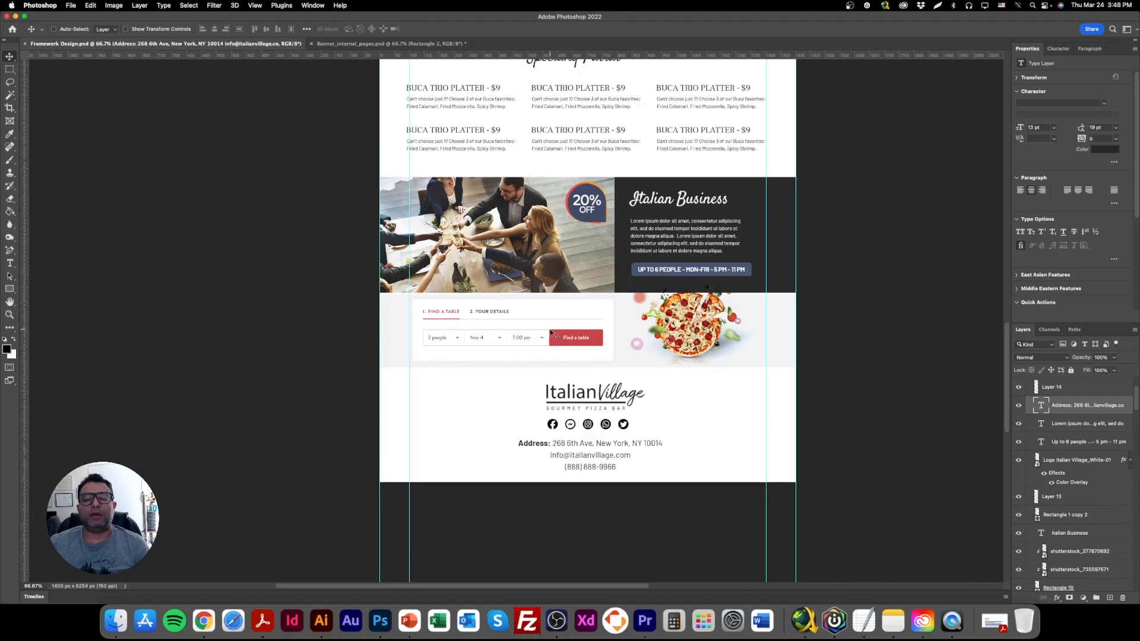
{"action": "scroll", "coordinate": [551, 338], "scroll_direction": "down", "scroll_amount": 2}
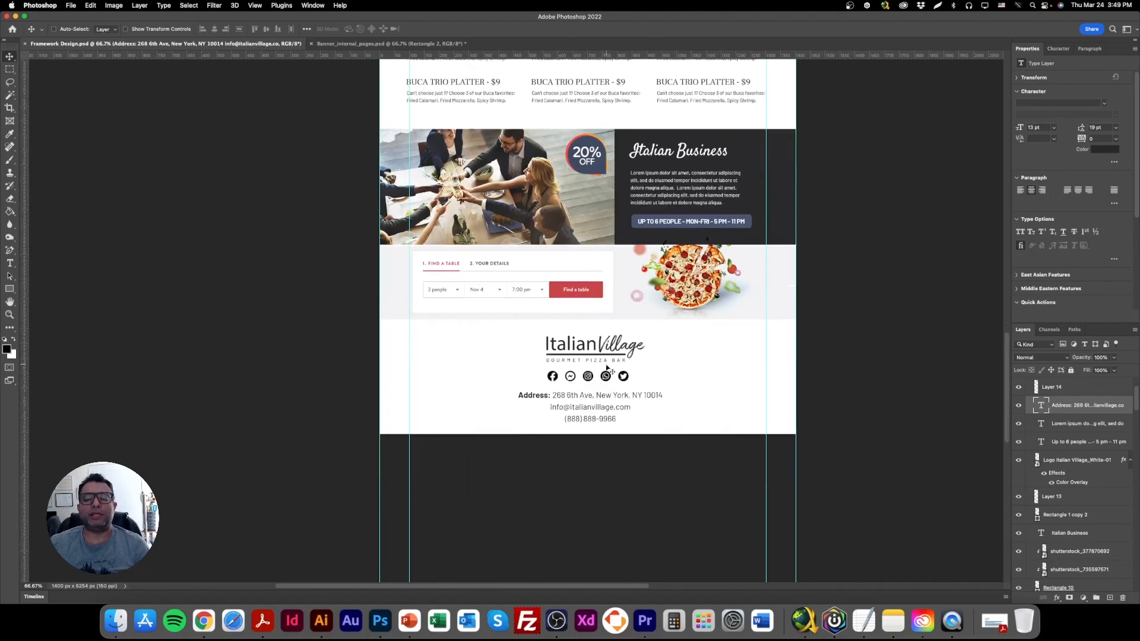
{"action": "right_click", "coordinate": [593, 349]}
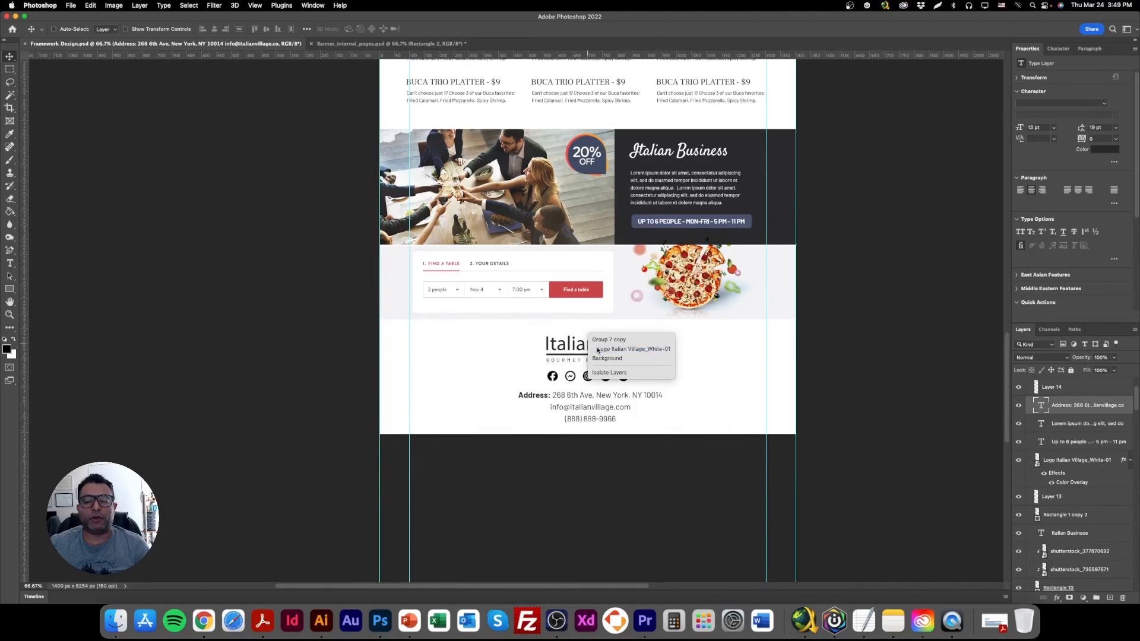
{"action": "left_click", "coordinate": [618, 345]}
{"action": "left_click", "coordinate": [126, 29]}
{"action": "key", "text": "super+t"}
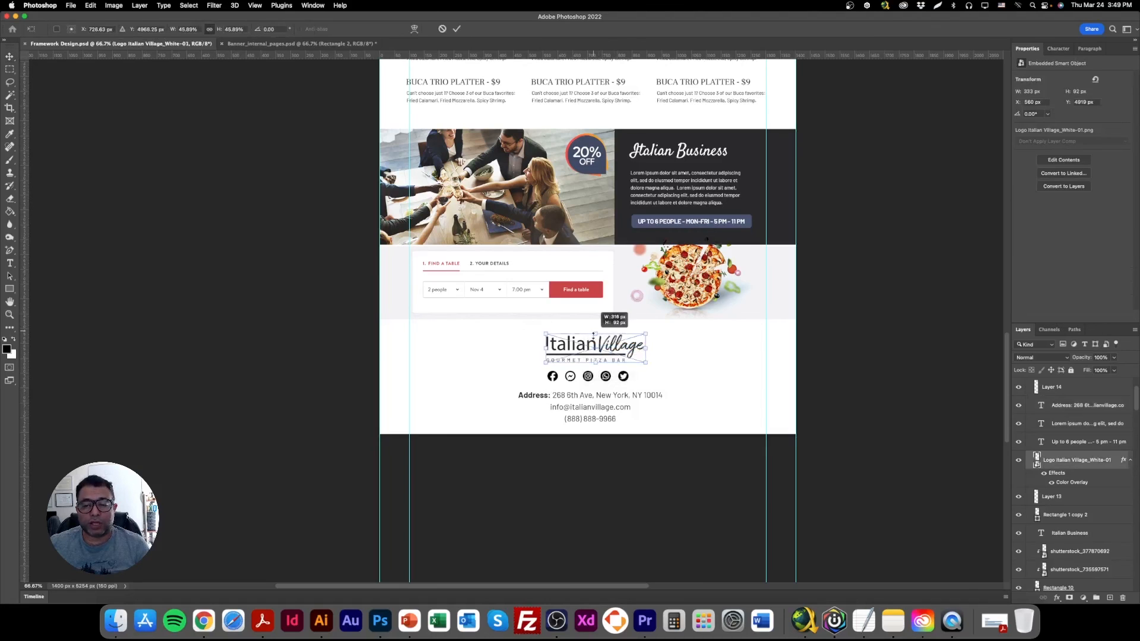
{"action": "key", "text": "Return"}
{"action": "left_click_drag", "start_coordinate": [609, 356], "coordinate": [605, 355]}
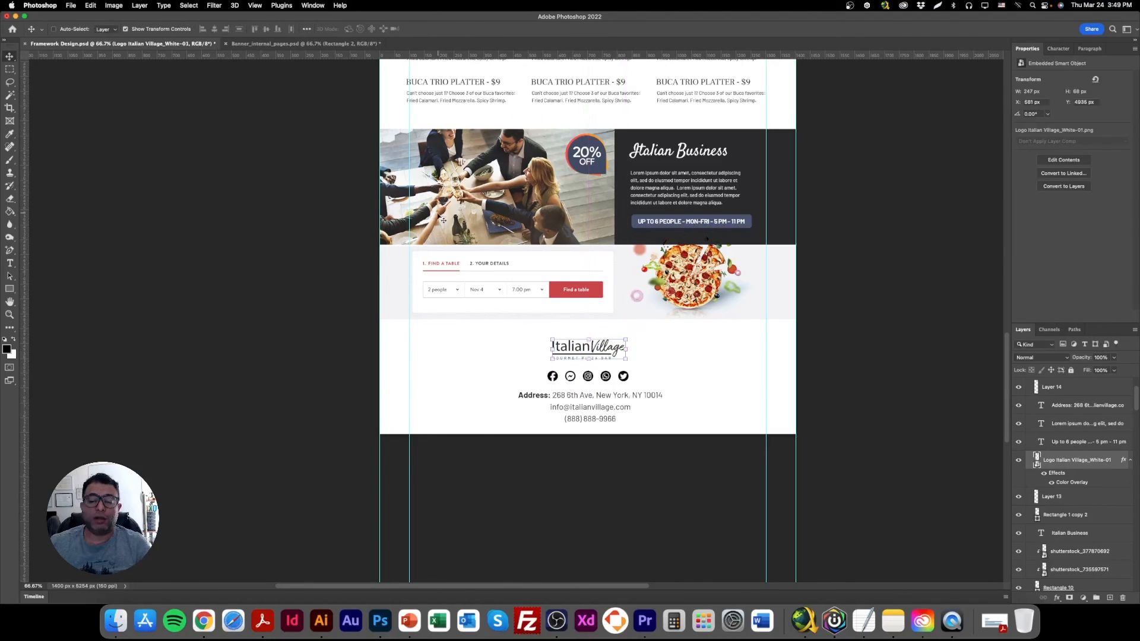
Review the page at its current scale, from the welcome header and specials through the menus to the footer with the smaller logo.
{"action": "scroll", "coordinate": [442, 220], "scroll_direction": "up", "scroll_amount": 15}
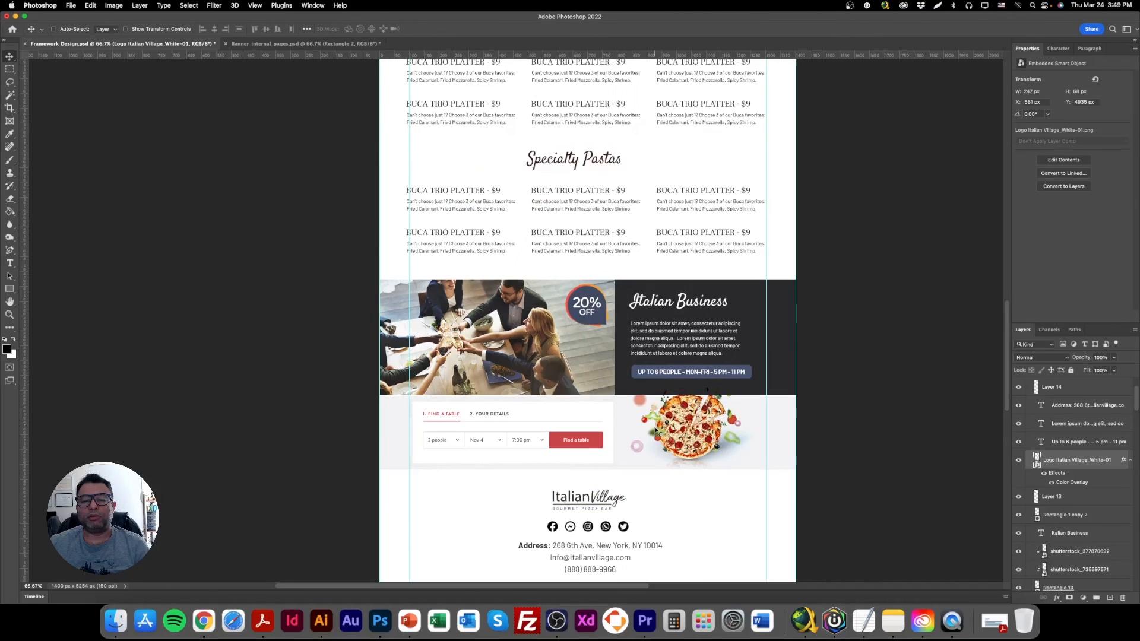
{"action": "scroll", "coordinate": [655, 429], "scroll_direction": "up", "scroll_amount": 4}
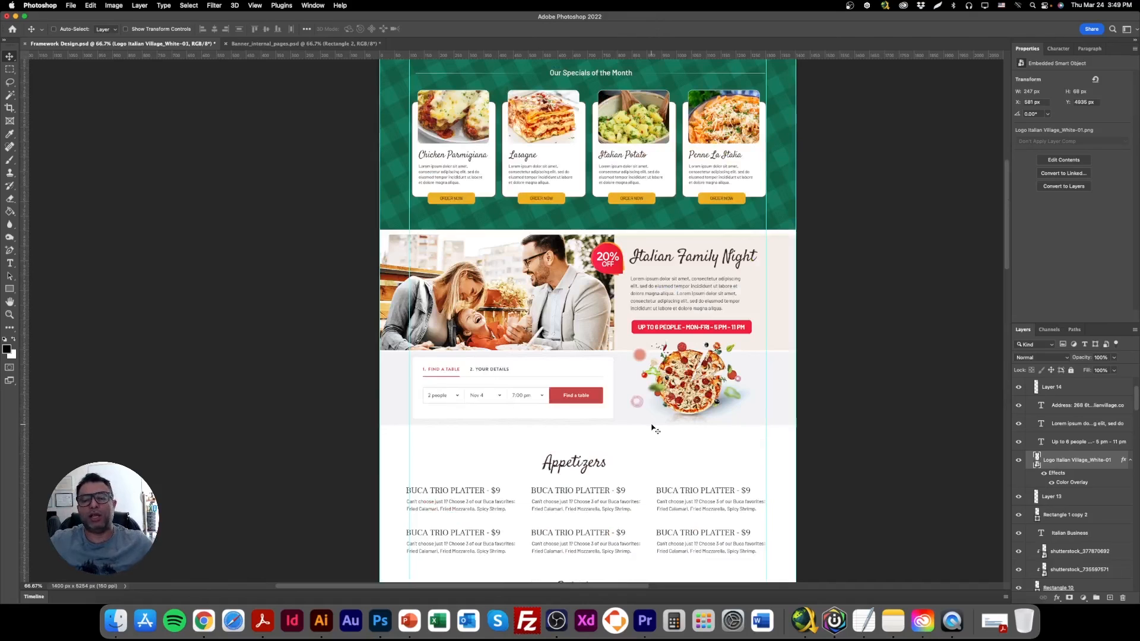
{"action": "scroll", "coordinate": [687, 432], "scroll_direction": "down", "scroll_amount": 2}
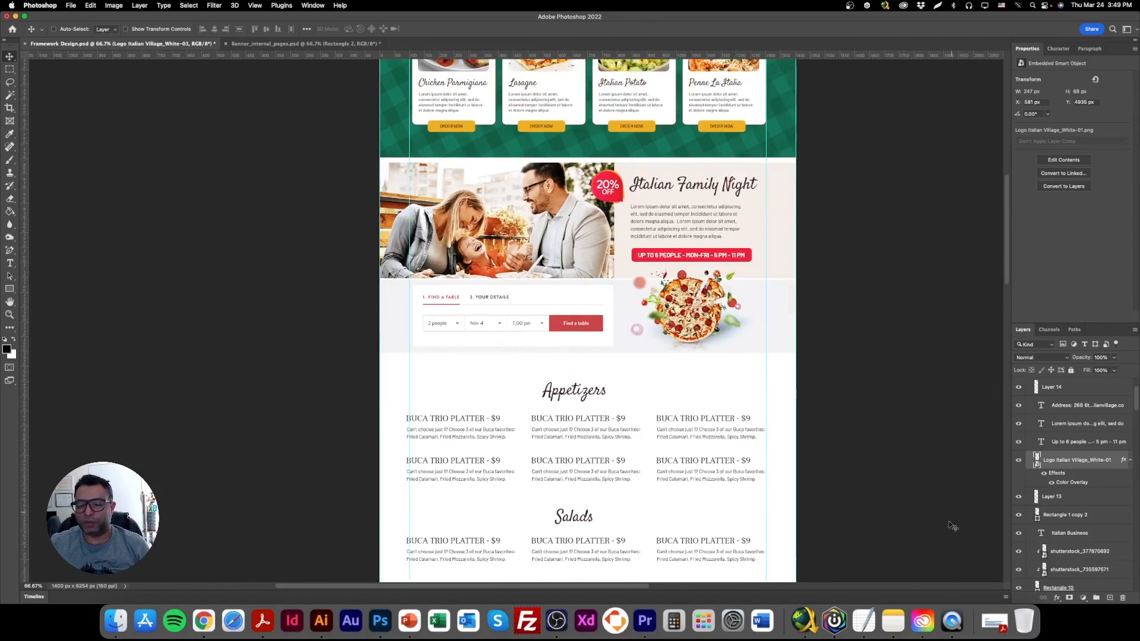
{"action": "left_click", "coordinate": [556, 621]}
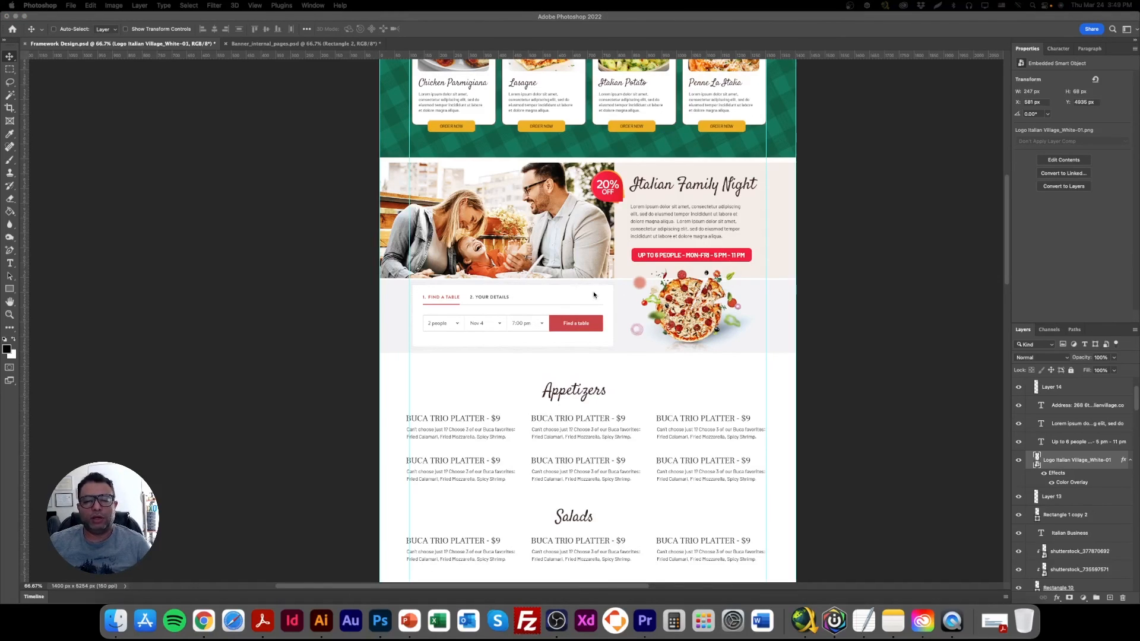
{"action": "scroll", "coordinate": [617, 326], "scroll_direction": "up", "scroll_amount": 5}
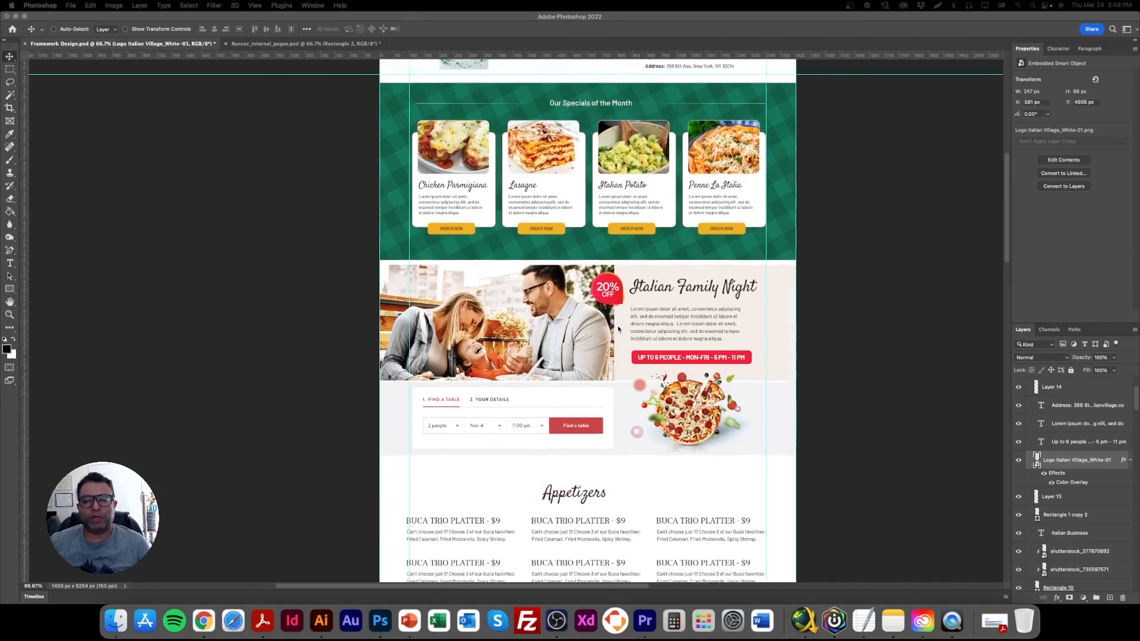
{"action": "scroll", "coordinate": [619, 326], "scroll_direction": "up", "scroll_amount": 8}
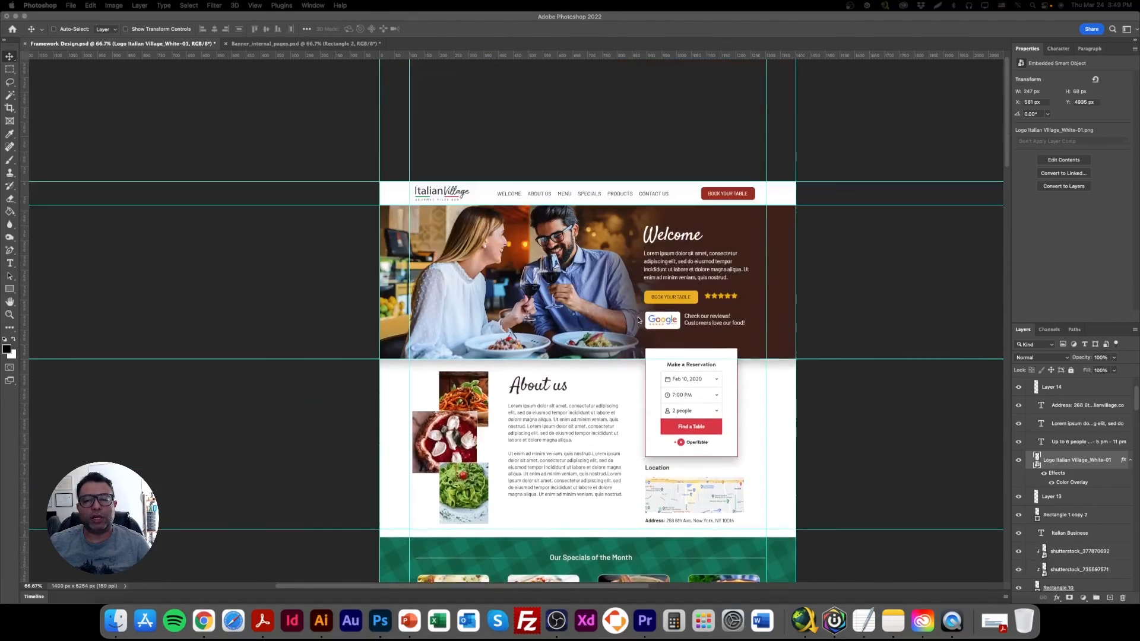
{"action": "scroll", "coordinate": [639, 318], "scroll_direction": "down", "scroll_amount": 15}
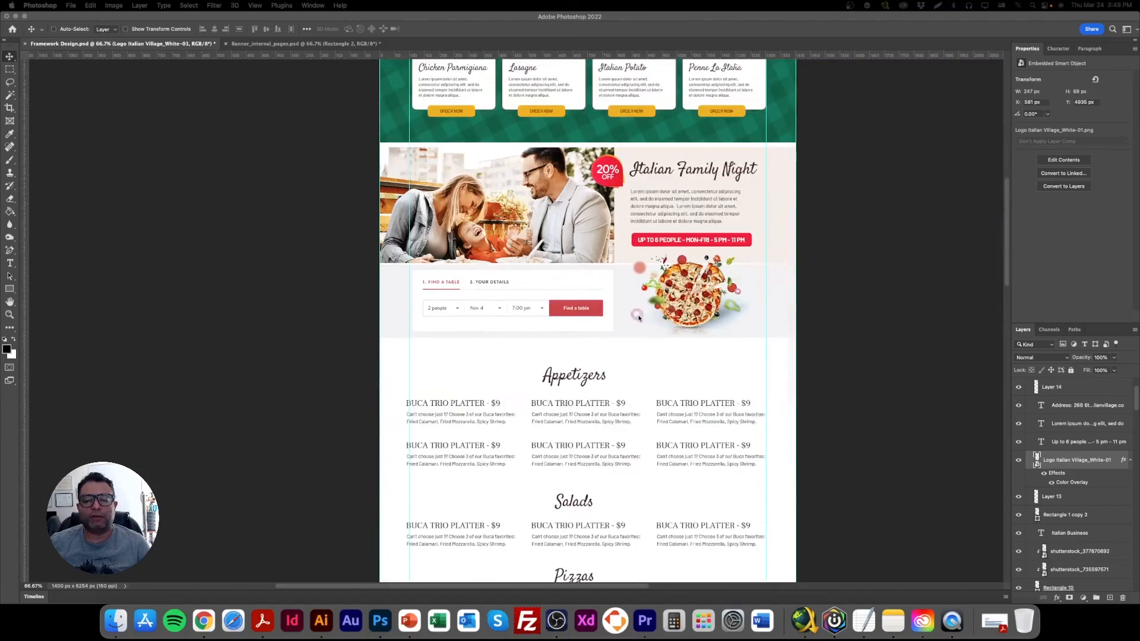
{"action": "scroll", "coordinate": [639, 318], "scroll_direction": "down", "scroll_amount": 18}
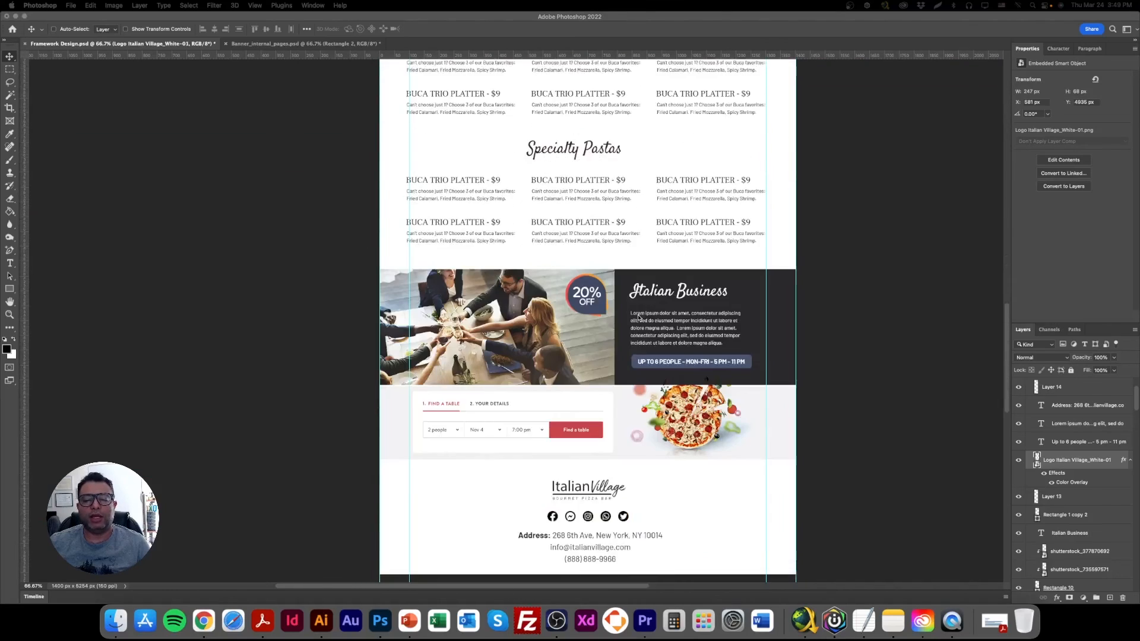
{"action": "scroll", "coordinate": [638, 318], "scroll_direction": "down", "scroll_amount": 4}
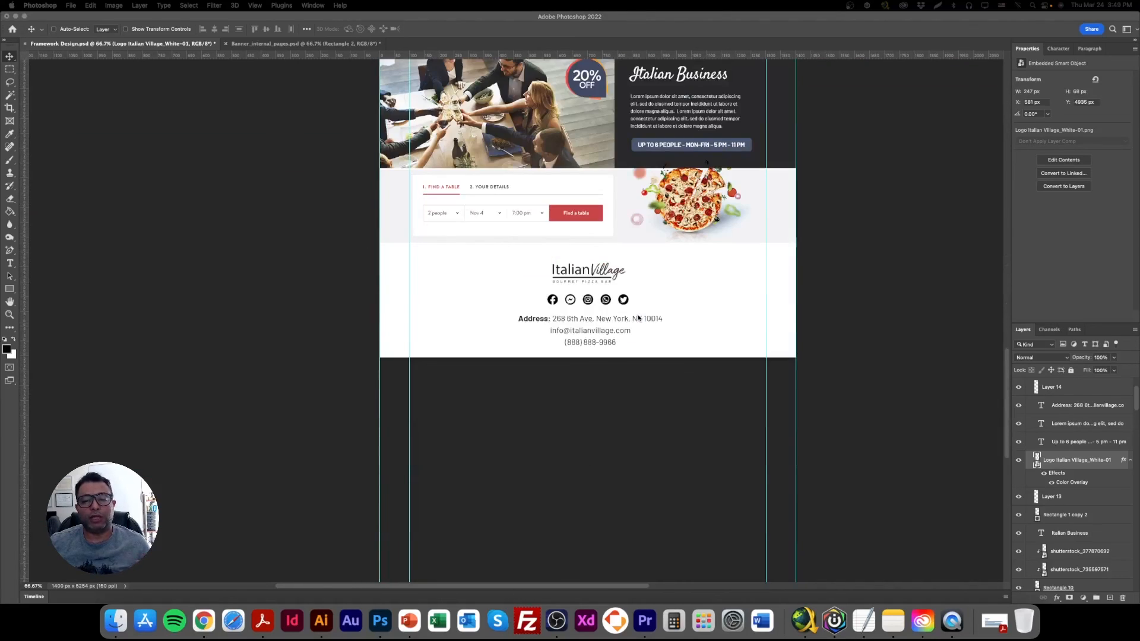
{"action": "scroll", "coordinate": [639, 316], "scroll_direction": "up", "scroll_amount": 8}
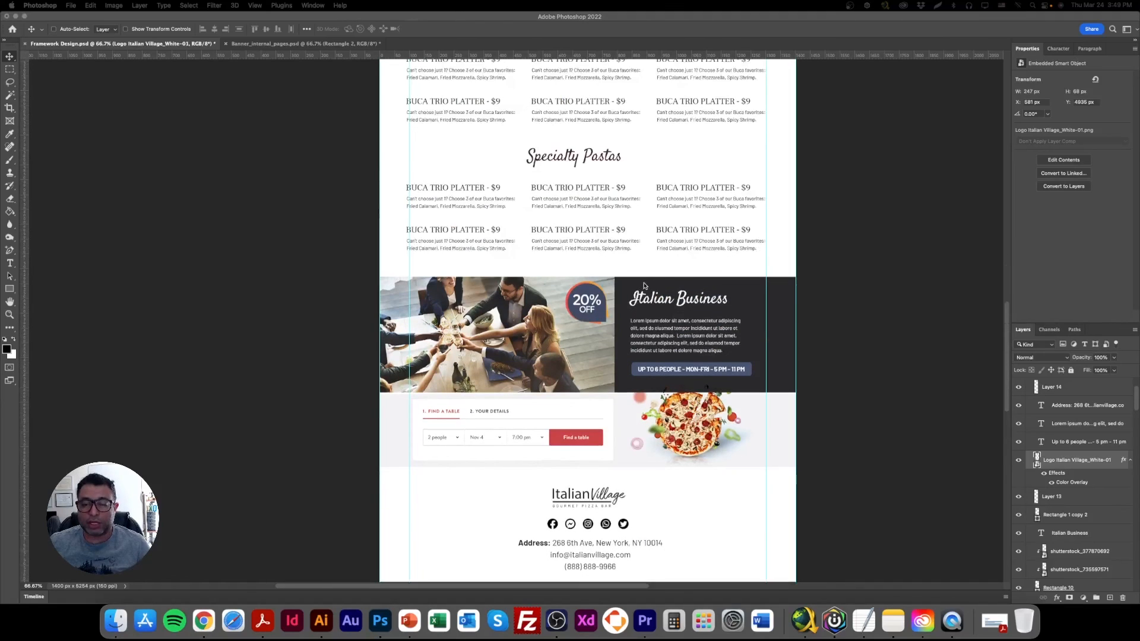
Examine the layout at 50% zoom, focusing on the header, About us, monthly specials and Italian Family Night sections.
{"action": "left_click_drag", "start_coordinate": [628, 285], "coordinate": [628, 283]}
{"action": "key", "text": "super+minus"}
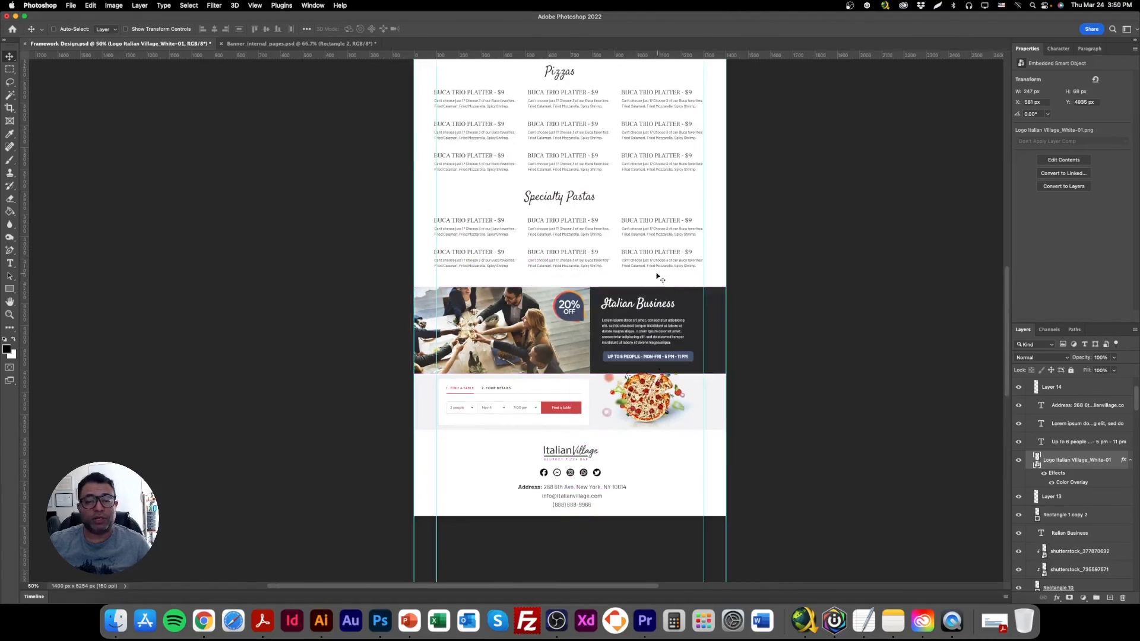
{"action": "scroll", "coordinate": [666, 284], "scroll_direction": "up", "scroll_amount": 20}
{"action": "scroll", "coordinate": [626, 341], "scroll_direction": "up", "scroll_amount": 4}
{"action": "scroll", "coordinate": [621, 330], "scroll_direction": "down", "scroll_amount": 8}
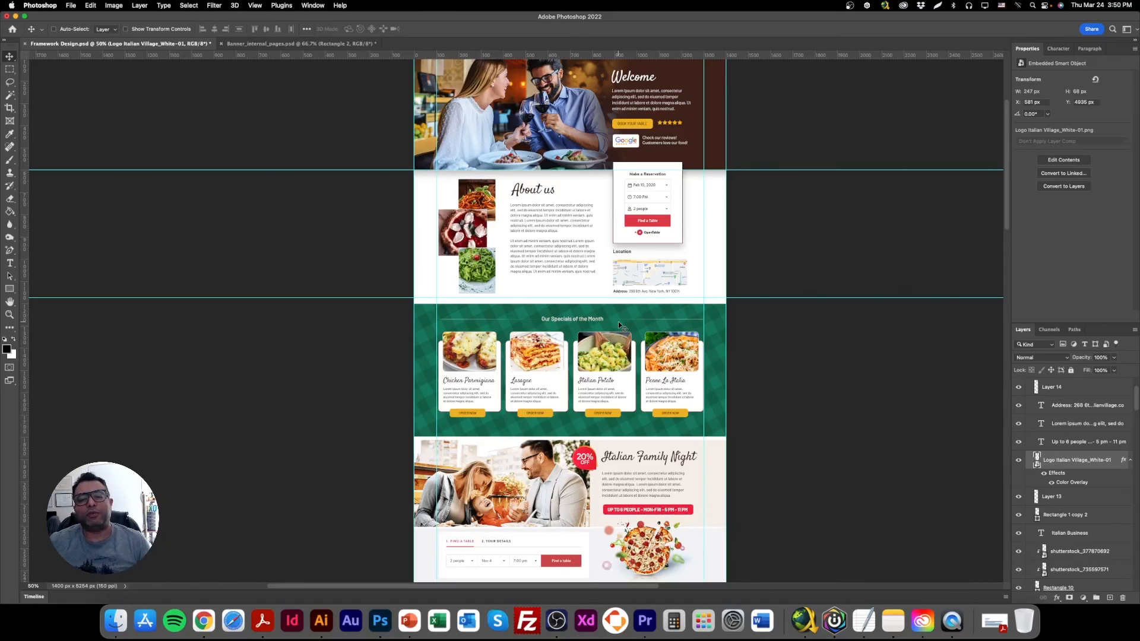
{"action": "scroll", "coordinate": [618, 321], "scroll_direction": "up", "scroll_amount": 3}
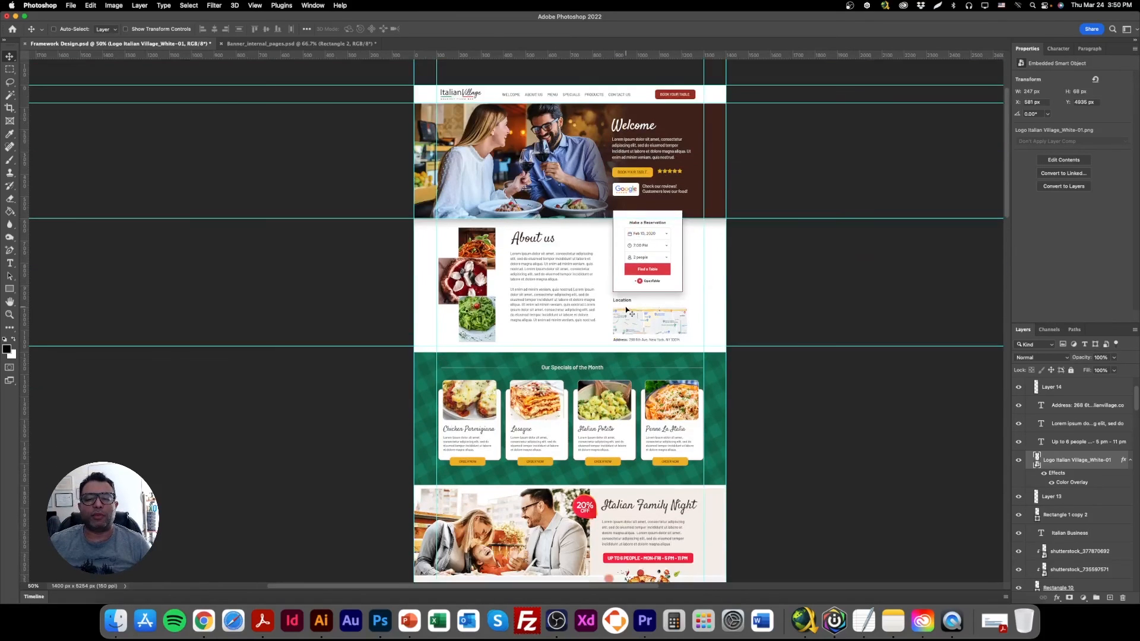
{"action": "scroll", "coordinate": [627, 310], "scroll_direction": "down", "scroll_amount": 3}
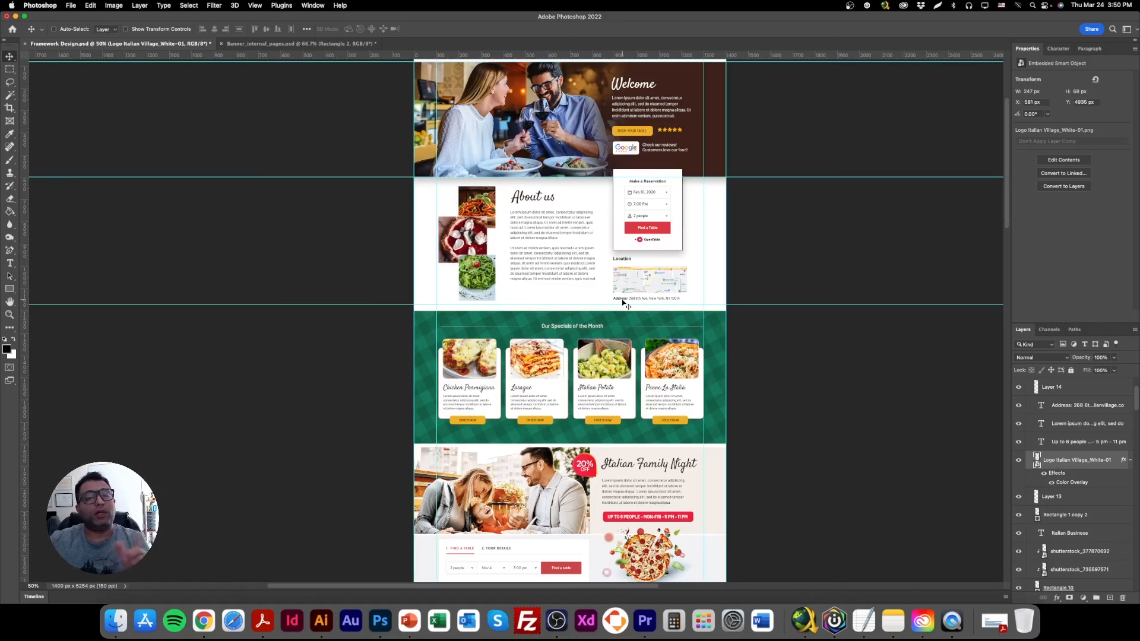
{"action": "scroll", "coordinate": [593, 332], "scroll_direction": "down", "scroll_amount": 5}
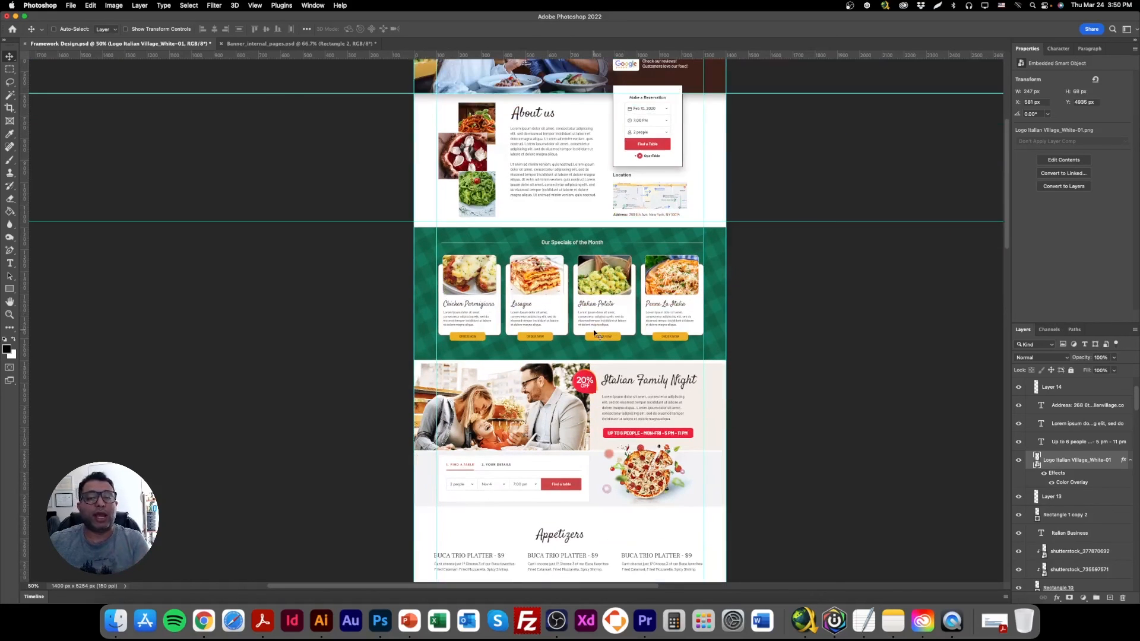